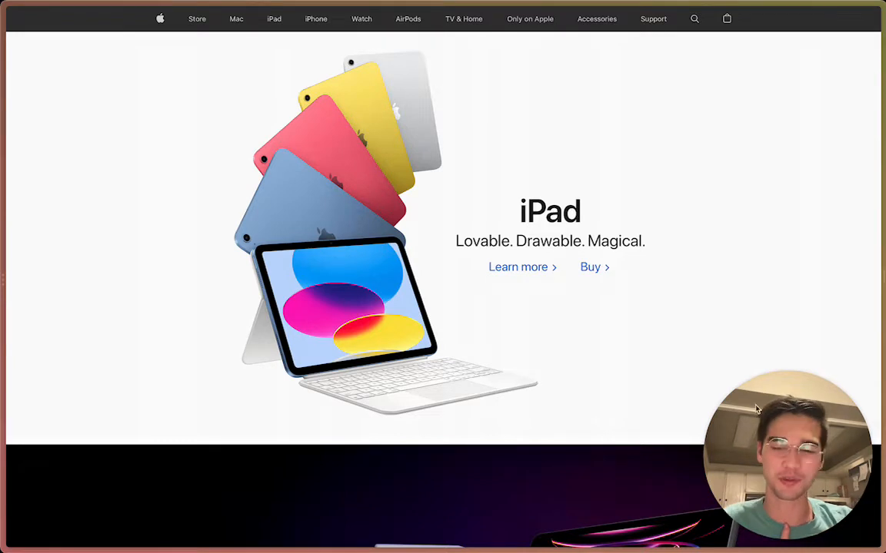
{"action": "key", "text": "super+Tab"}
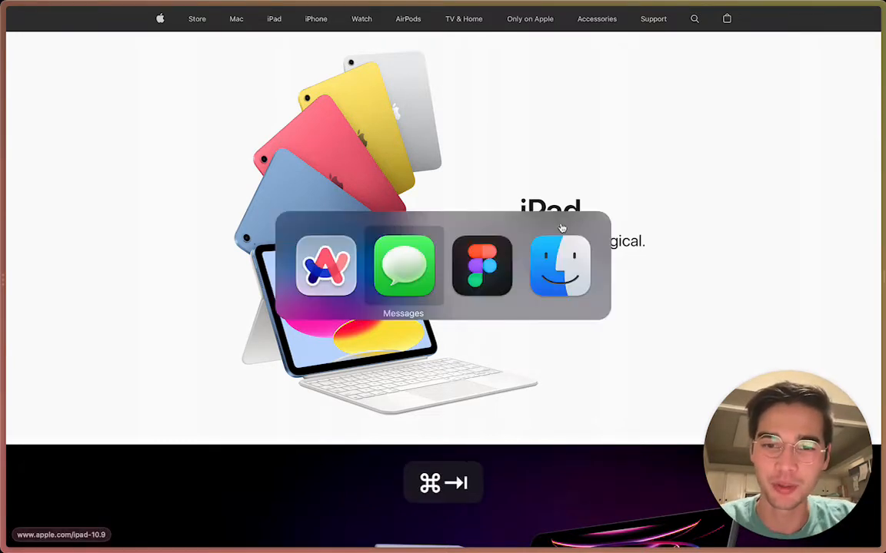
{"action": "key", "text": "super+Tab"}
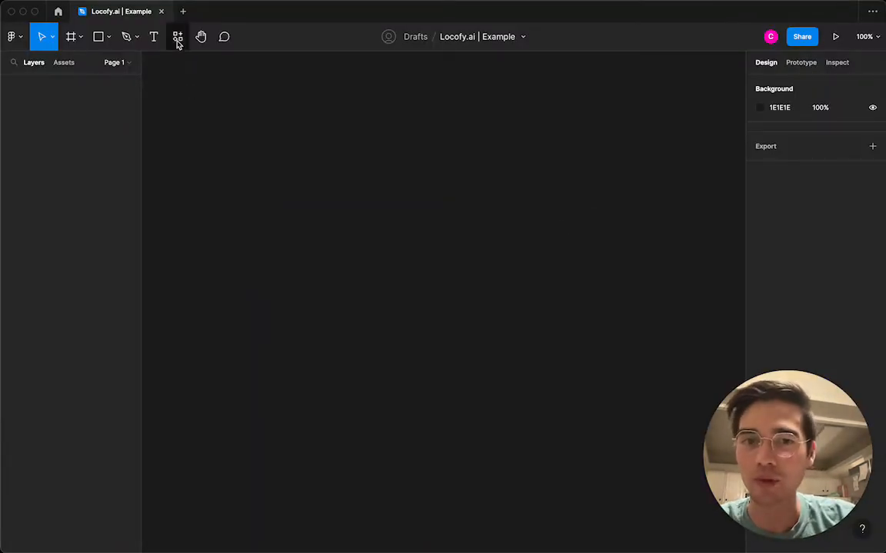
{"action": "left_click", "coordinate": [178, 39]}
{"action": "left_click", "coordinate": [231, 65]}
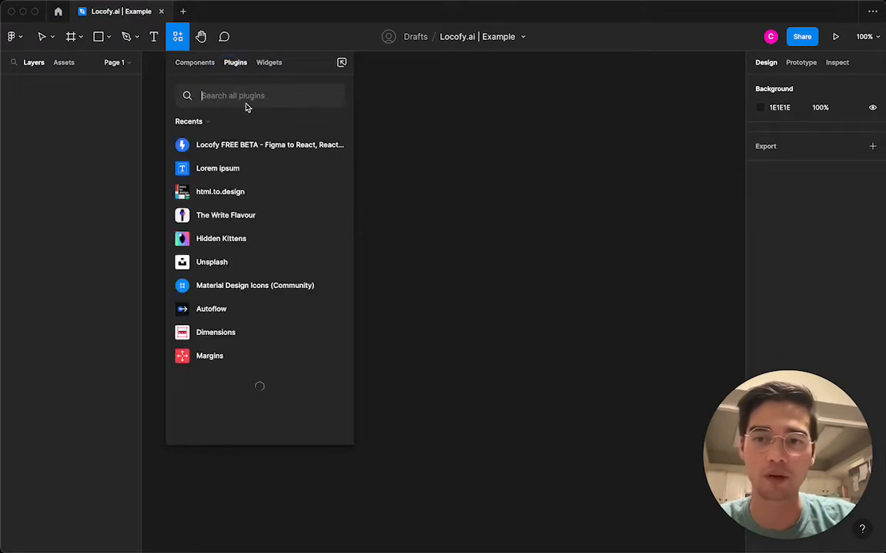
{"action": "left_click", "coordinate": [332, 195]}
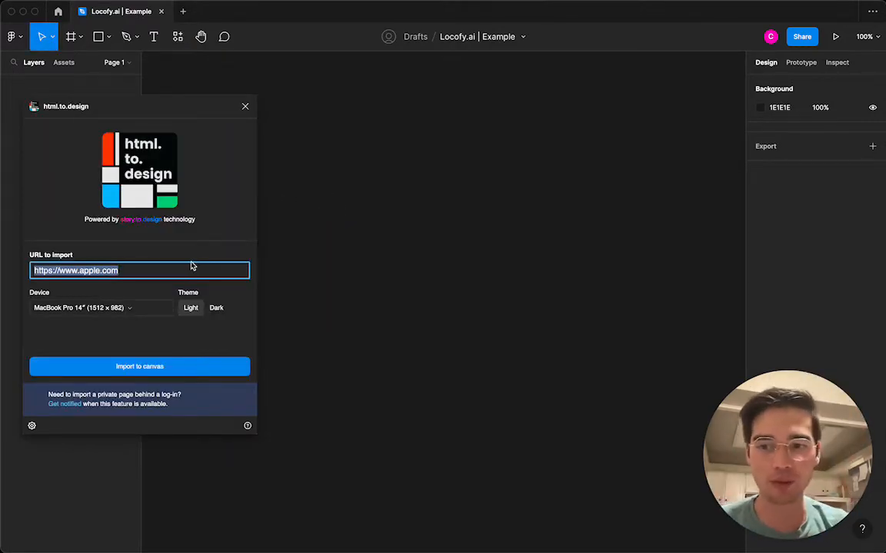
{"action": "left_click", "coordinate": [144, 372]}
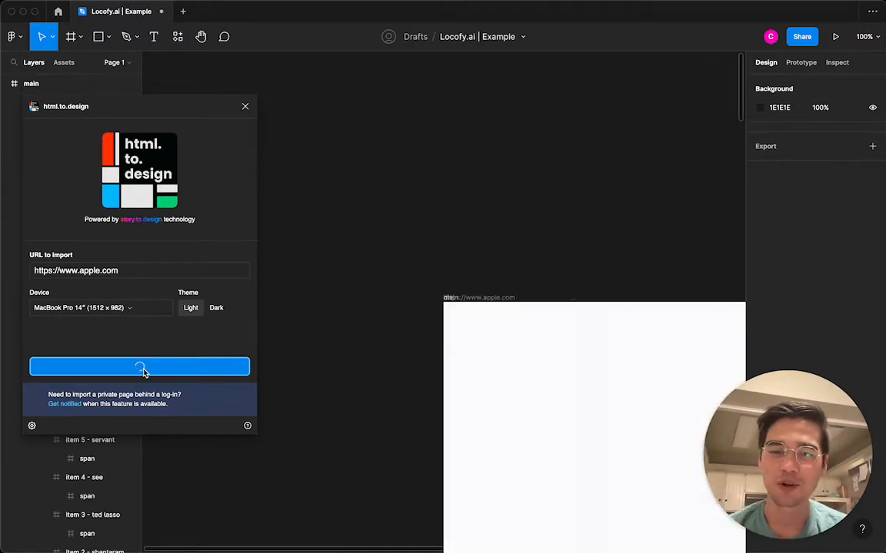
- Examine the imported Apple page's sections, including the product tiles, the gallery and the footer
{"action": "scroll", "coordinate": [334, 253], "scroll_direction": "down", "scroll_amount": 10}
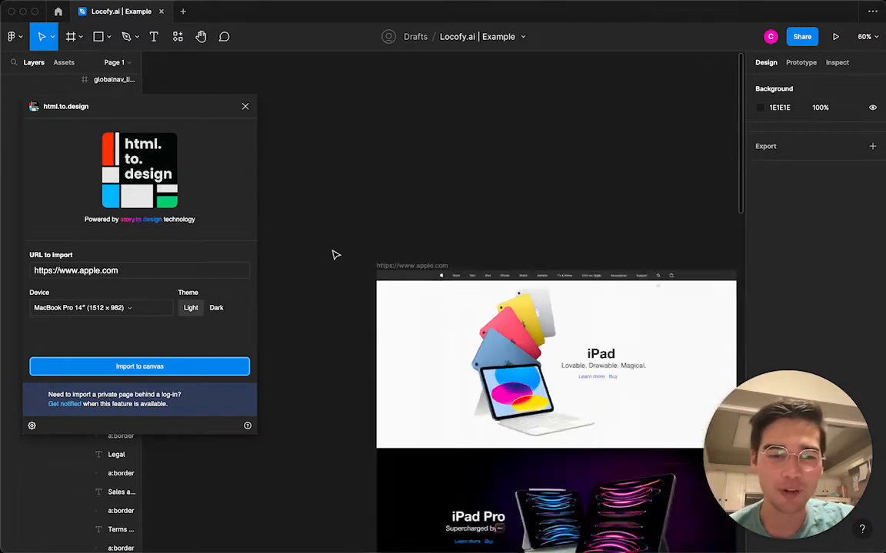
{"action": "scroll", "coordinate": [335, 254], "scroll_direction": "down", "scroll_amount": 5}
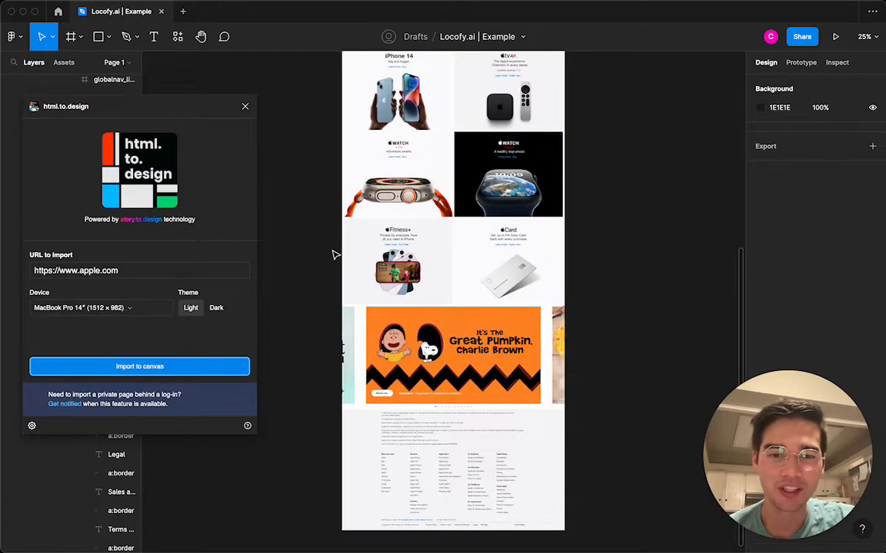
{"action": "left_click", "coordinate": [351, 296]}
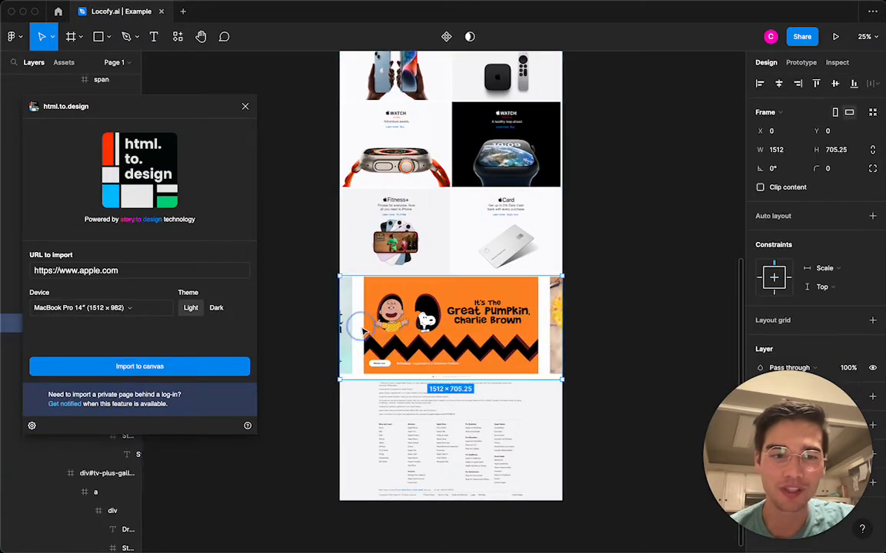
{"action": "left_click", "coordinate": [369, 448]}
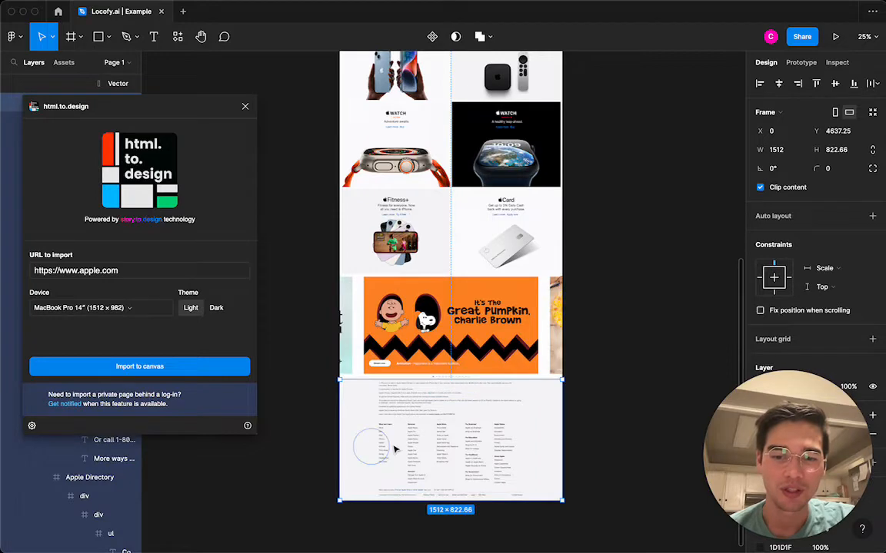
{"action": "scroll", "coordinate": [400, 423], "scroll_direction": "up", "scroll_amount": 5}
{"action": "left_click", "coordinate": [421, 228]}
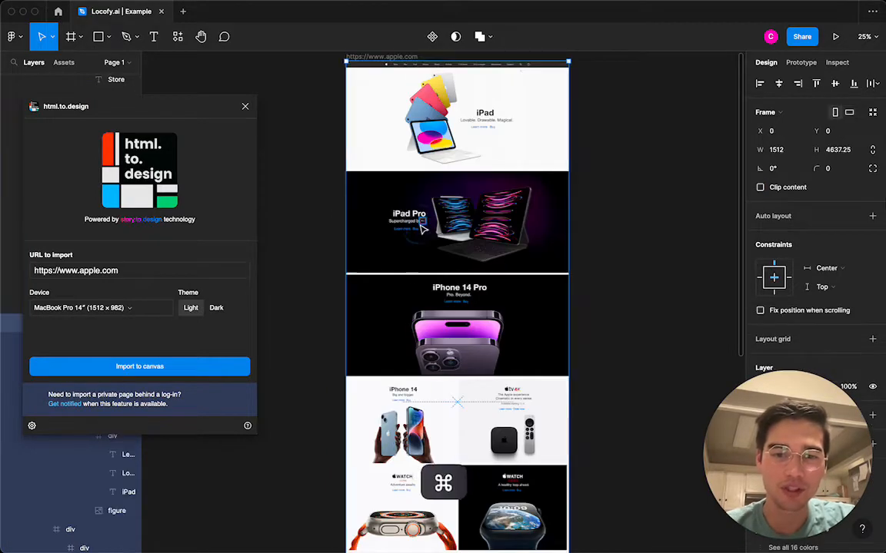
- Nudge the "Supercharged by" text in the iPad Pro section 30 px to the left
{"action": "left_click", "coordinate": [408, 230], "text": "super"}
{"action": "scroll", "coordinate": [407, 231], "scroll_direction": "up", "scroll_amount": 10}
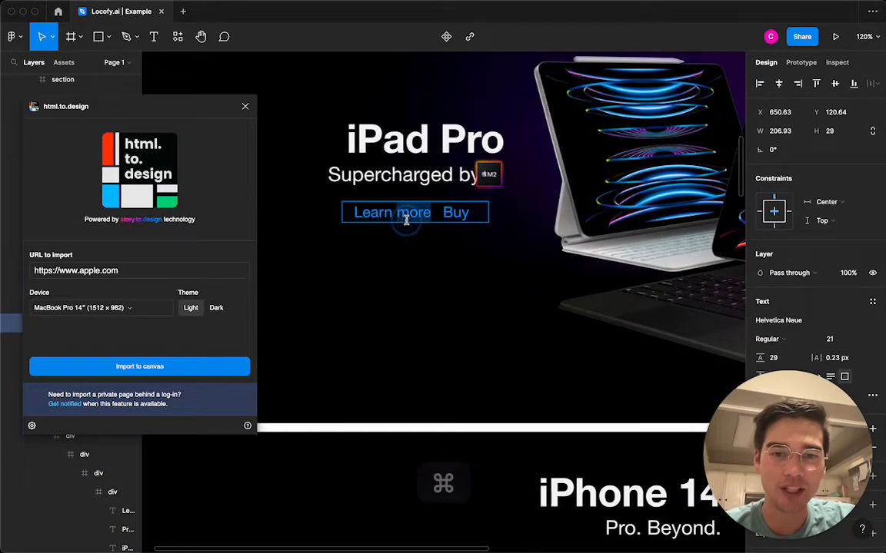
{"action": "left_click", "coordinate": [431, 172], "text": "super"}
{"action": "scroll", "coordinate": [433, 170], "scroll_direction": "down", "scroll_amount": 5}
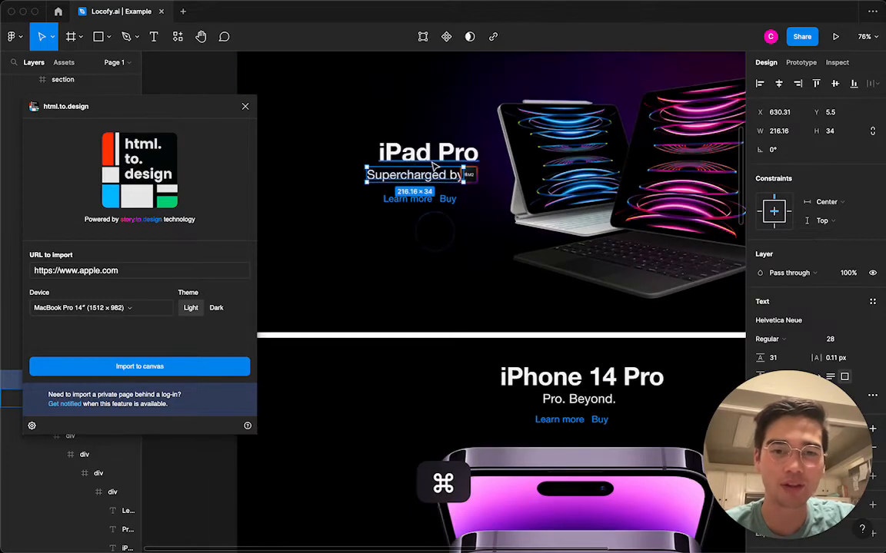
{"action": "key", "text": "shift+Left"}
{"action": "key", "text": "shift+Left"}
{"action": "key", "text": "shift+Left"}
{"action": "scroll", "coordinate": [434, 166], "scroll_direction": "down", "scroll_amount": 8}
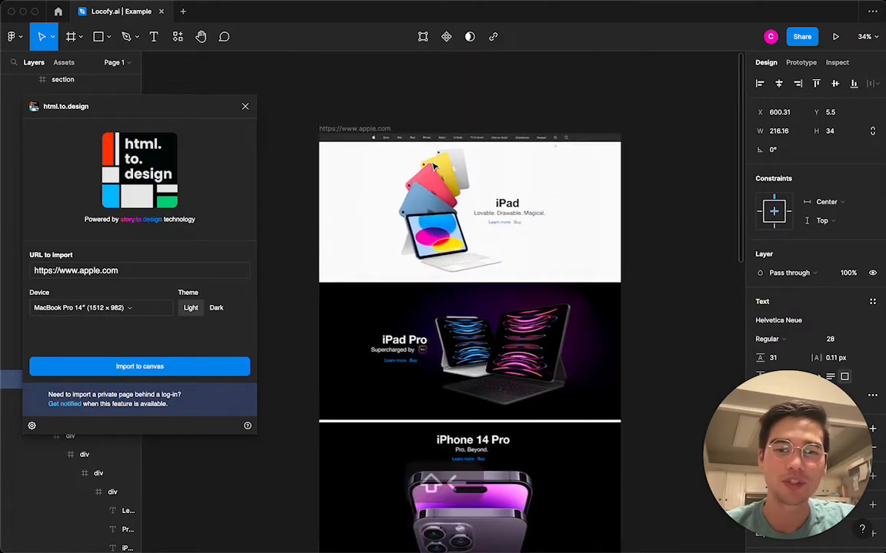
{"action": "scroll", "coordinate": [434, 165], "scroll_direction": "up", "scroll_amount": 3}
{"action": "left_click", "coordinate": [356, 174]}
{"action": "left_click", "coordinate": [352, 187]}
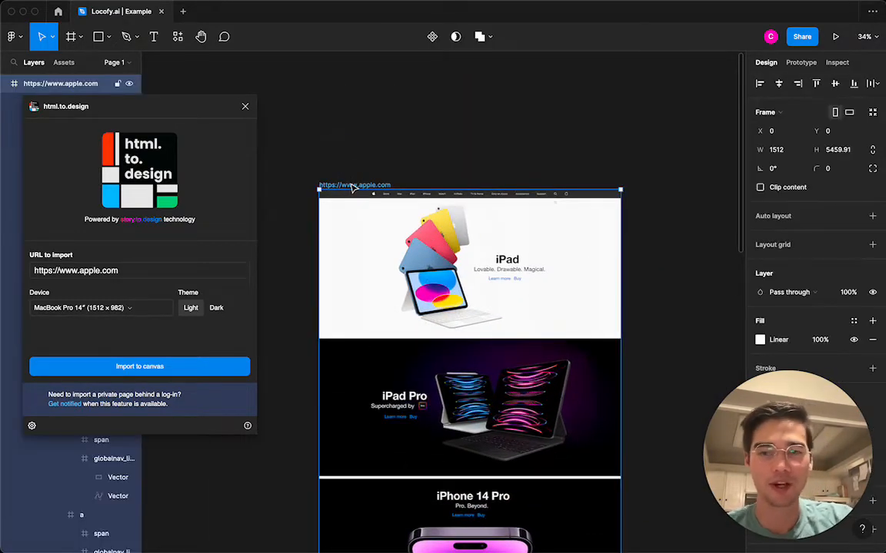
{"action": "key", "text": "Escape"}
{"action": "scroll", "coordinate": [356, 176], "scroll_direction": "down", "scroll_amount": 5}
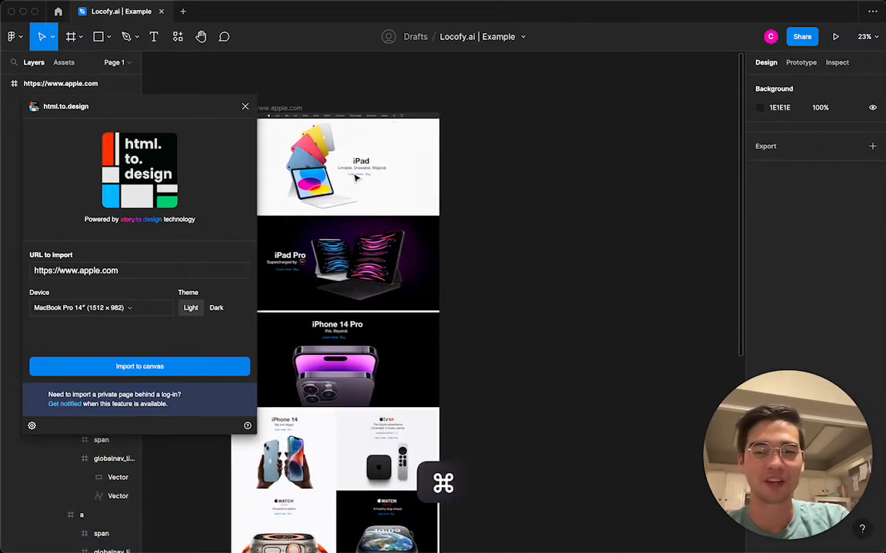
{"action": "left_click", "coordinate": [138, 309]}
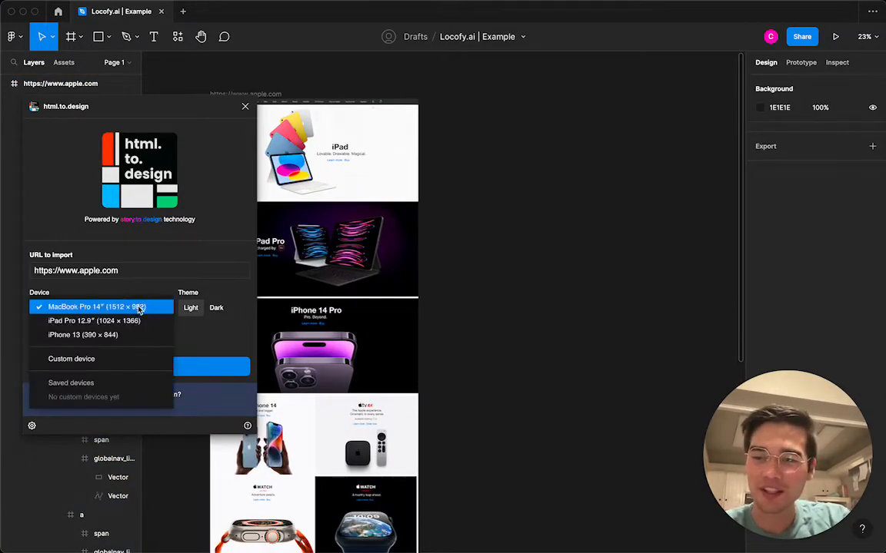
{"action": "left_click", "coordinate": [119, 336]}
{"action": "left_click", "coordinate": [123, 366]}
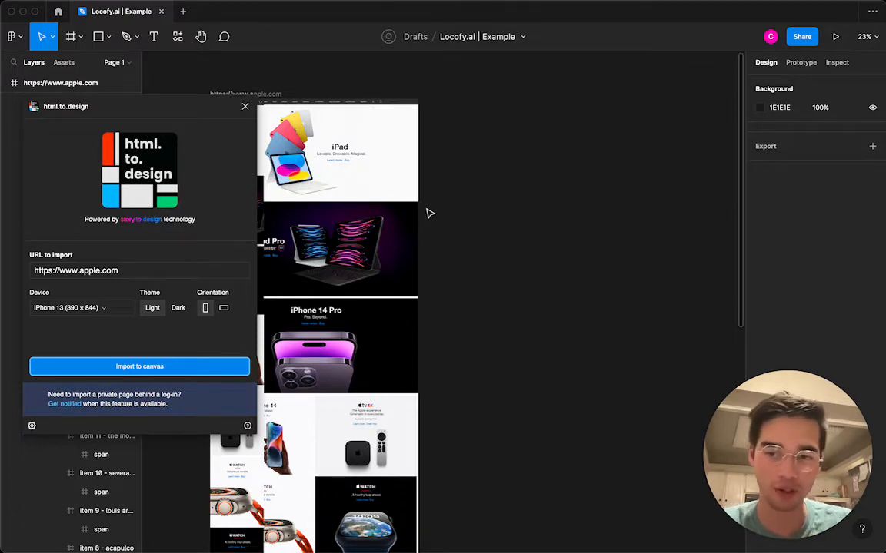
- Move the mobile page frame beside the desktop frame, at about X 1754 and Y 0, and compare the two
{"action": "left_click_drag", "start_coordinate": [225, 100], "coordinate": [467, 93]}
{"action": "left_click", "coordinate": [526, 105]}
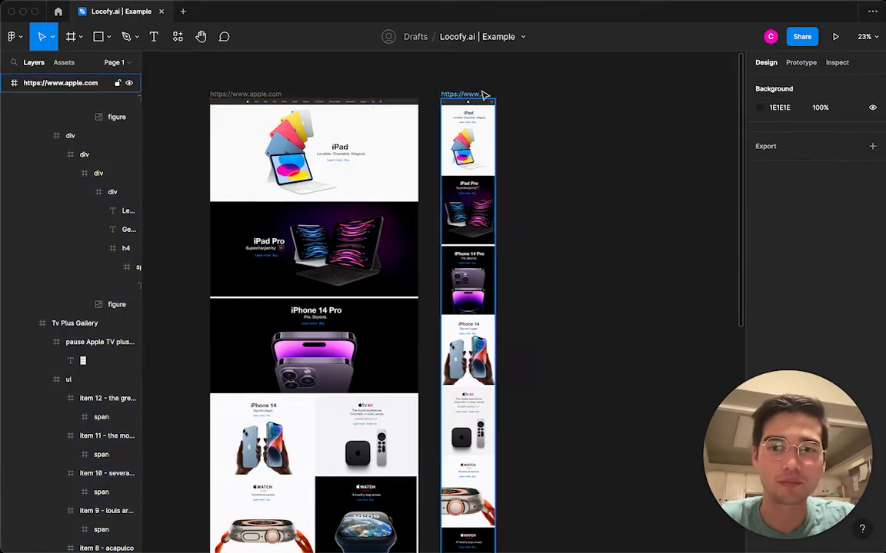
{"action": "scroll", "coordinate": [484, 93], "scroll_direction": "down", "scroll_amount": 5}
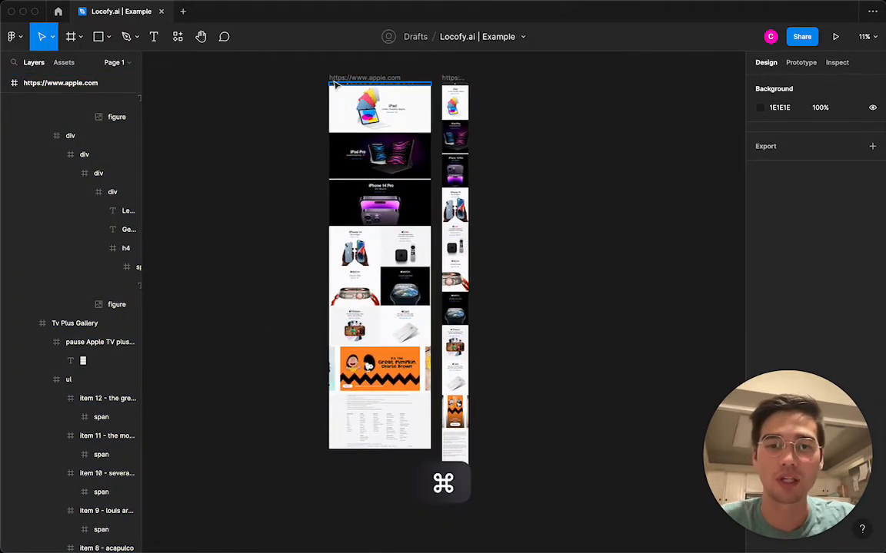
{"action": "scroll", "coordinate": [515, 103], "scroll_direction": "up", "scroll_amount": 4}
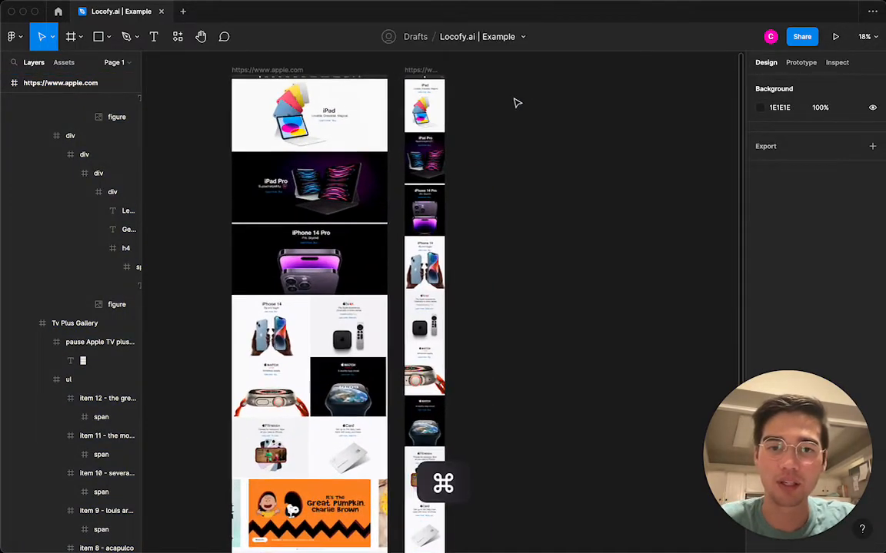
{"action": "left_click", "coordinate": [483, 87]}
{"action": "scroll", "coordinate": [477, 89], "scroll_direction": "up", "scroll_amount": 4}
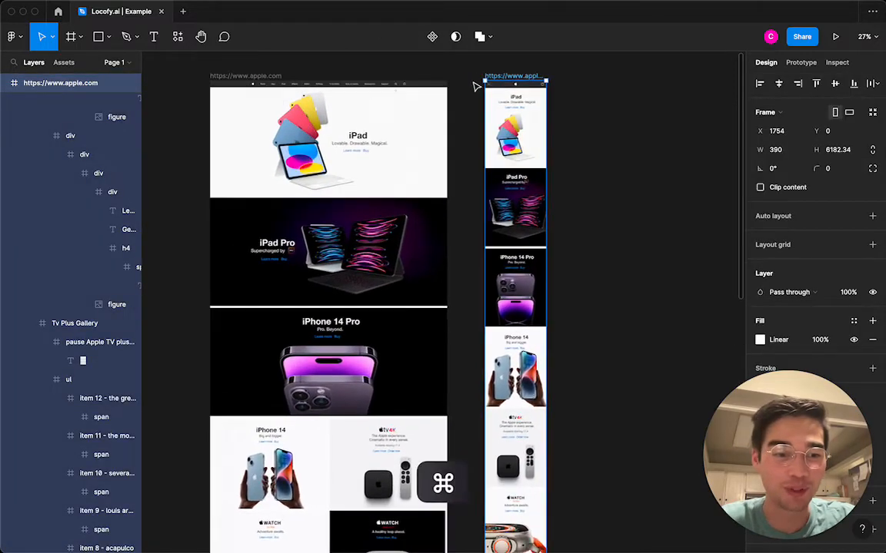
{"action": "left_click", "coordinate": [369, 66]}
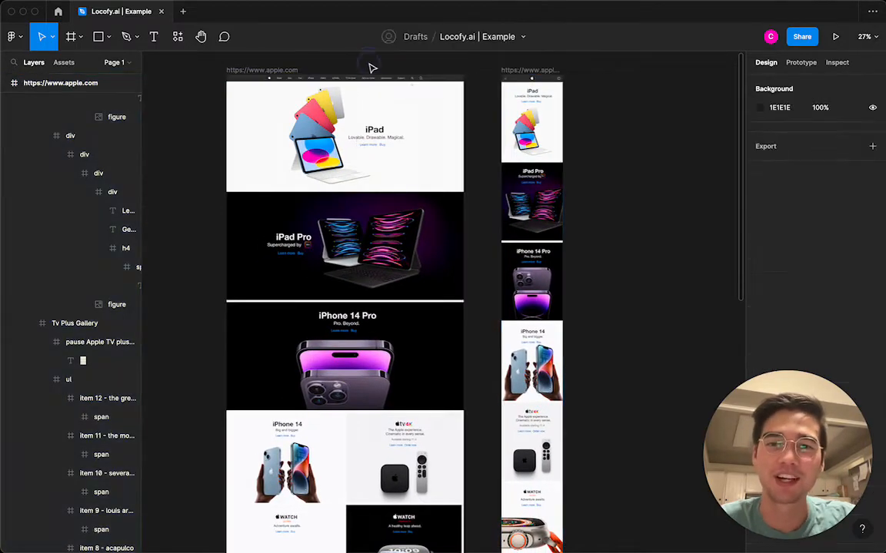
{"action": "left_click", "coordinate": [298, 72]}
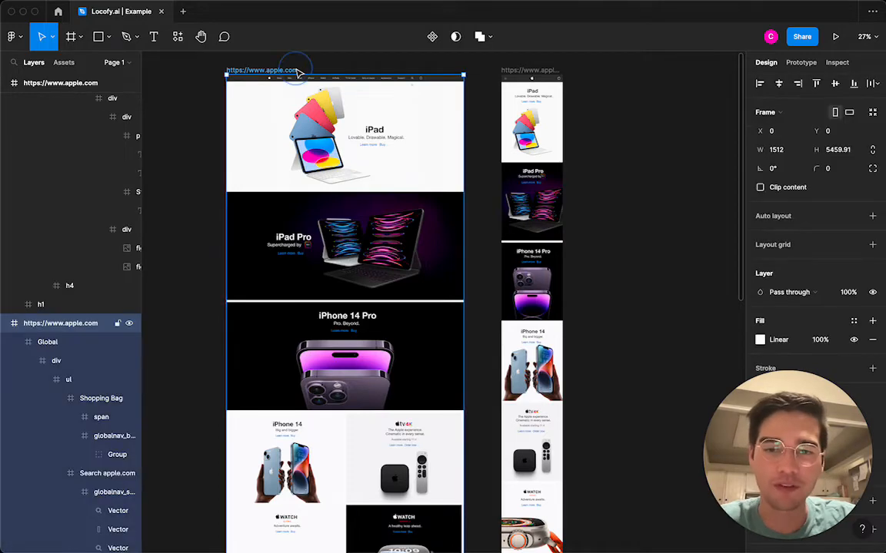
{"action": "left_click", "coordinate": [180, 38]}
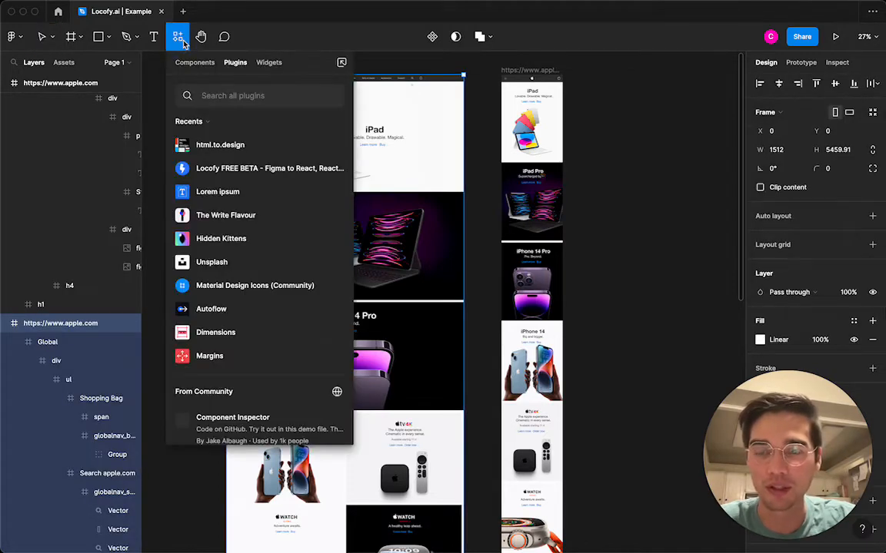
{"action": "mouse_move", "coordinate": [309, 164]}
{"action": "left_click", "coordinate": [603, 145]}
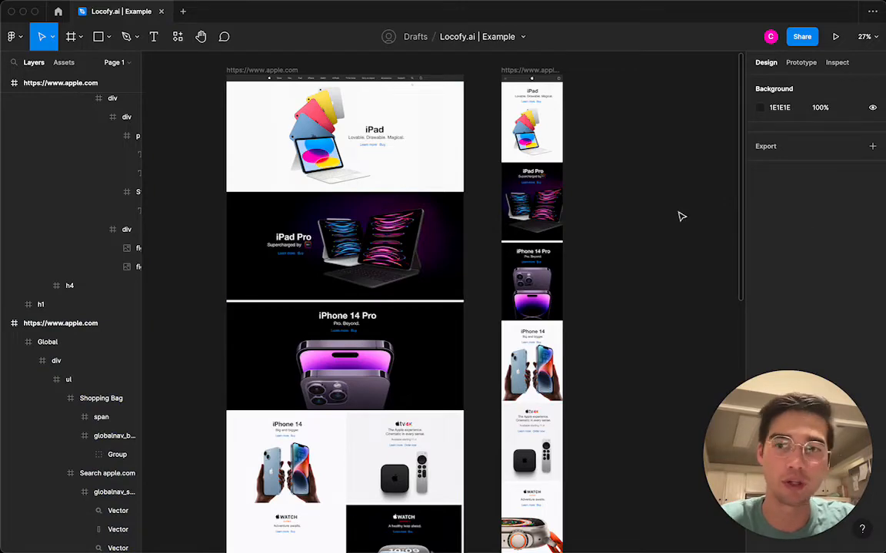
- Run the Locofy FREE BETA plugin and move its window clear of both page frames
{"action": "left_click", "coordinate": [178, 36]}
{"action": "mouse_move", "coordinate": [270, 162]}
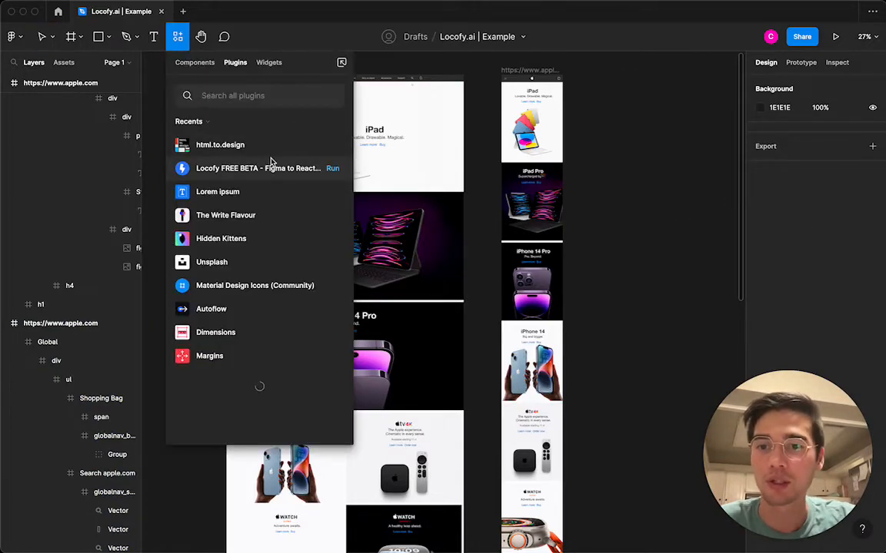
{"action": "left_click", "coordinate": [329, 167]}
{"action": "left_click_drag", "start_coordinate": [292, 75], "coordinate": [735, 83]}
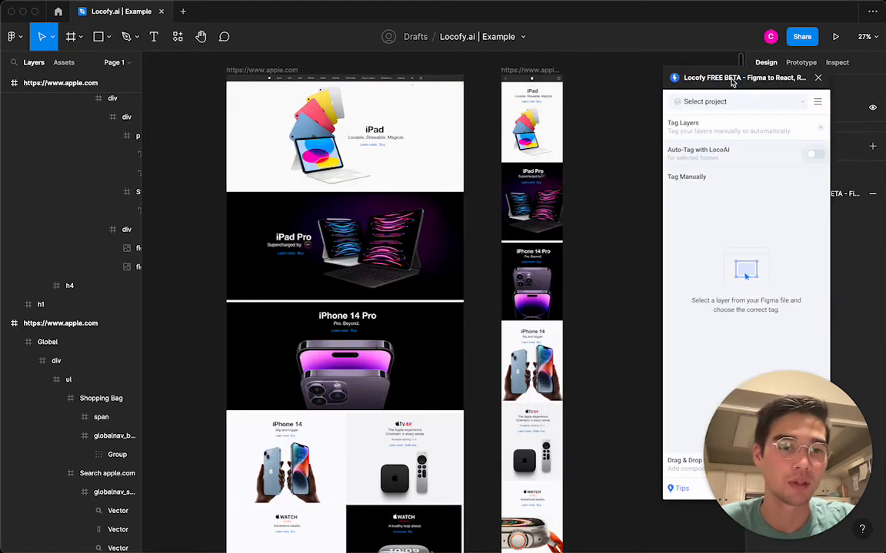
- Request a Locofy preview of the desktop page frame and start creating a new project for it
{"action": "left_click", "coordinate": [268, 72]}
{"action": "scroll", "coordinate": [526, 182], "scroll_direction": "down", "scroll_amount": 2}
{"action": "scroll", "coordinate": [526, 182], "scroll_direction": "right", "scroll_amount": 2}
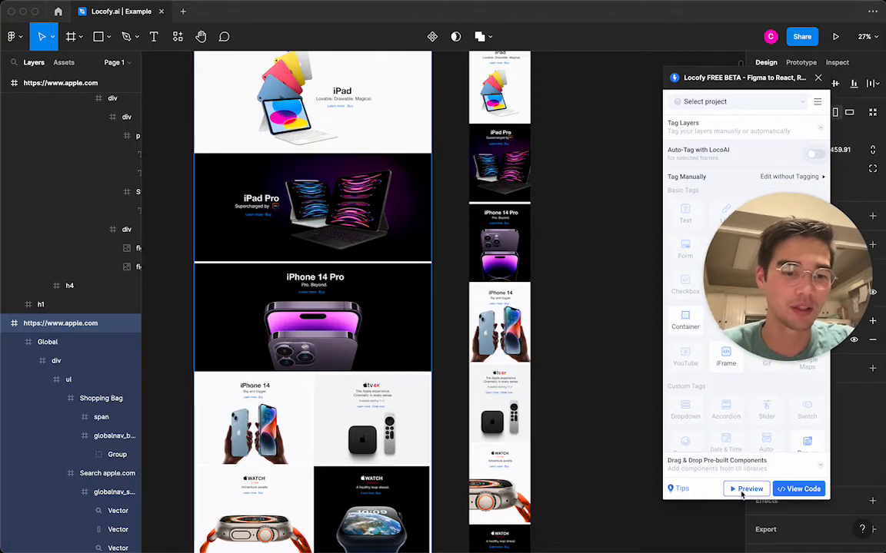
{"action": "left_click", "coordinate": [744, 489]}
{"action": "left_click_drag", "start_coordinate": [757, 317], "coordinate": [757, 495]}
{"action": "left_click", "coordinate": [689, 277]}
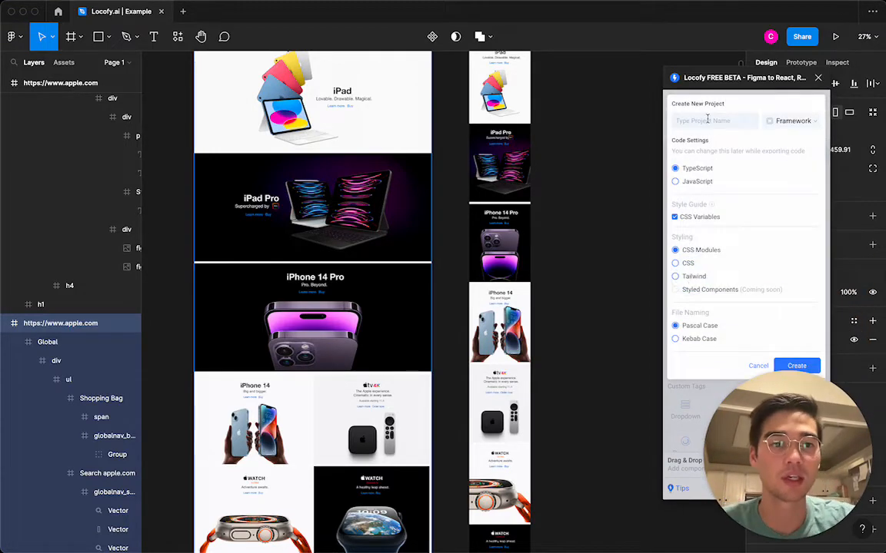
- Create the Locofy project "Not Apple" with the React framework, keeping TypeScript, CSS Modules and Pascal Case
{"action": "left_click", "coordinate": [706, 120]}
{"action": "type", "text": "Apple"}
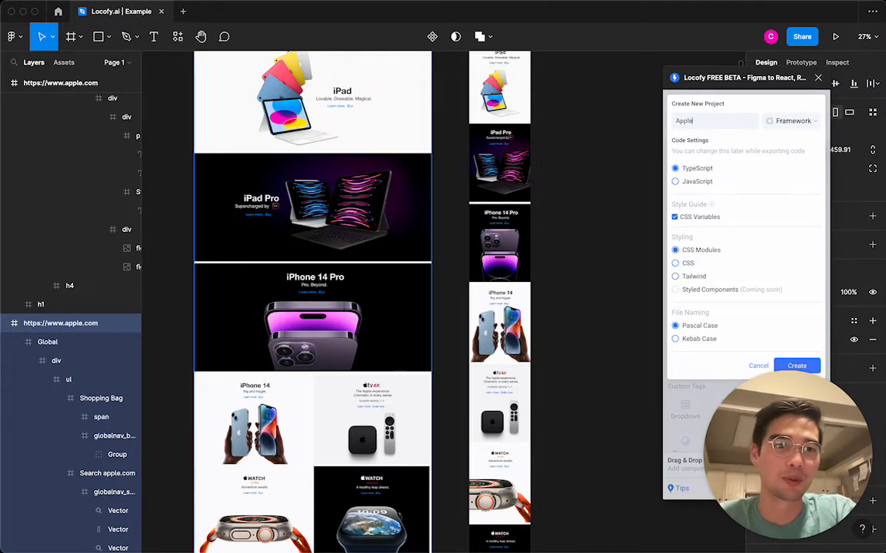
{"action": "key", "text": "super+a"}
{"action": "type", "text": "Not App"}
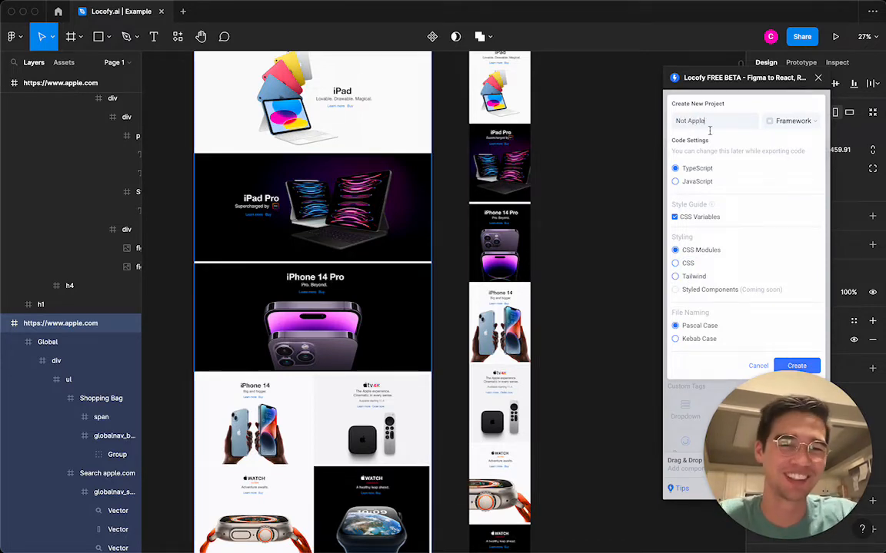
{"action": "left_click", "coordinate": [792, 121]}
{"action": "left_click", "coordinate": [785, 150]}
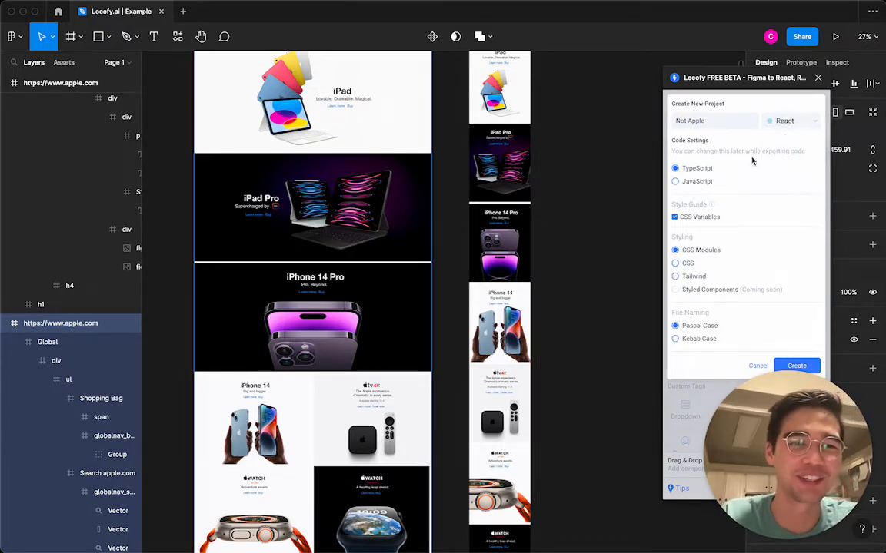
{"action": "left_click", "coordinate": [797, 364]}
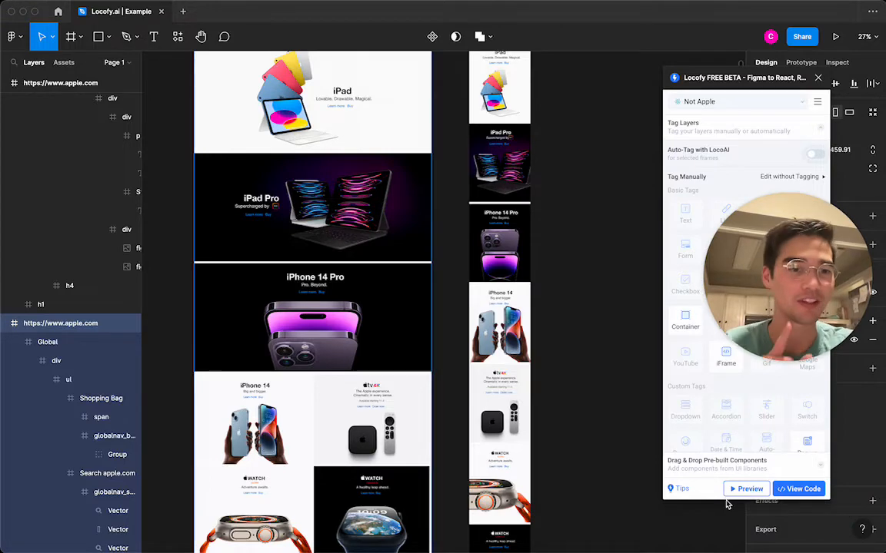
- Generate the Locofy preview of the desktop page frame and reposition the expanded plugin window so it is fully visible
{"action": "left_click", "coordinate": [748, 489]}
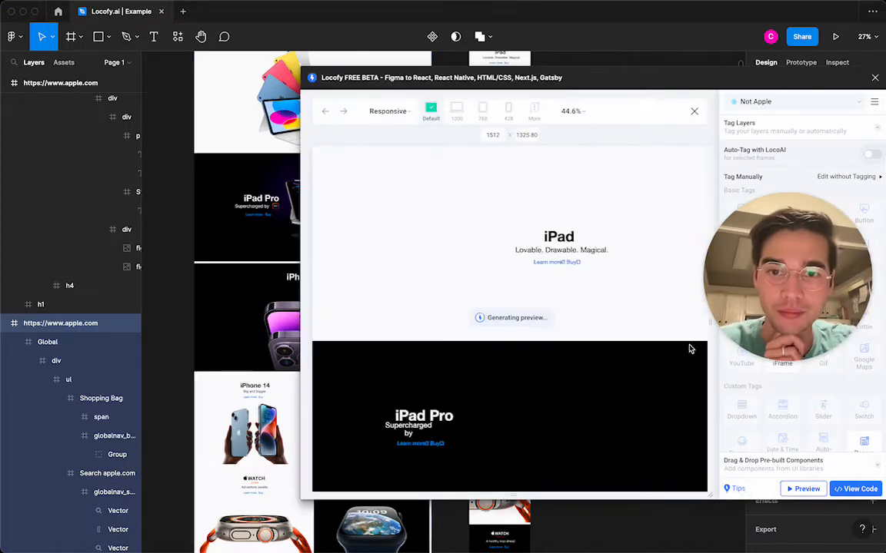
{"action": "left_click_drag", "start_coordinate": [585, 78], "coordinate": [453, 75]}
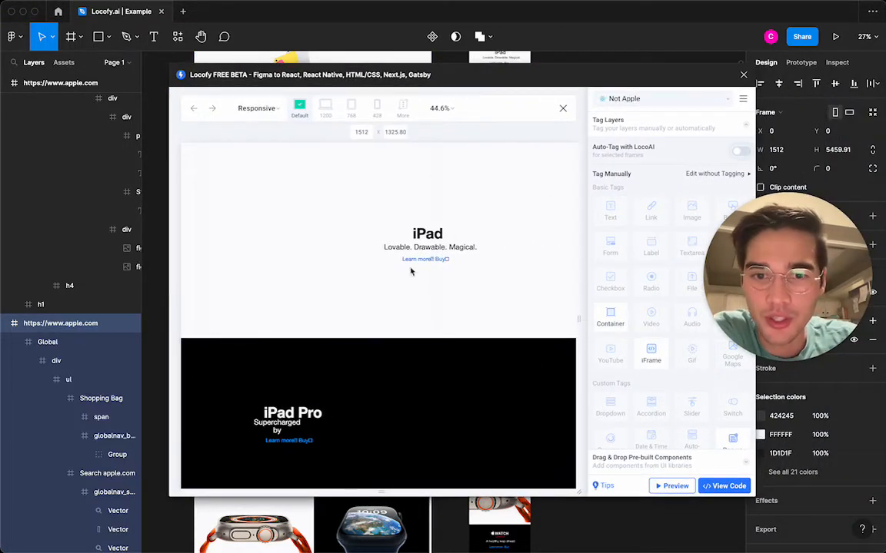
- Examine the desktop page preview at its default width from the iPad banner down to the footer text
{"action": "scroll", "coordinate": [411, 271], "scroll_direction": "down", "scroll_amount": 3}
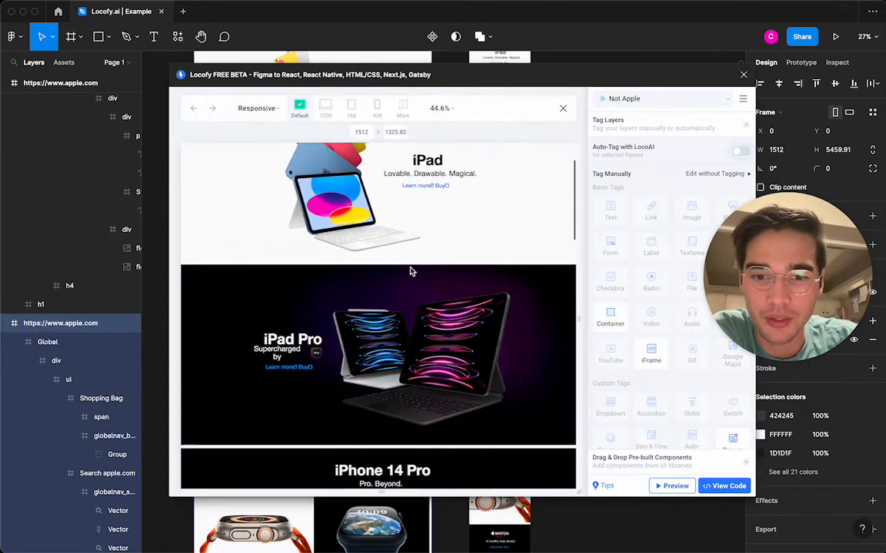
{"action": "scroll", "coordinate": [411, 271], "scroll_direction": "down", "scroll_amount": 5}
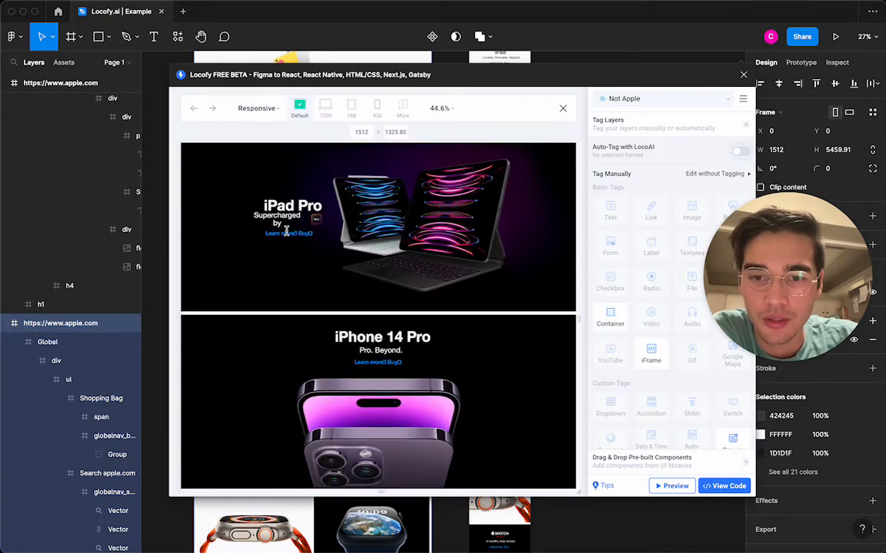
{"action": "scroll", "coordinate": [330, 261], "scroll_direction": "down", "scroll_amount": 7}
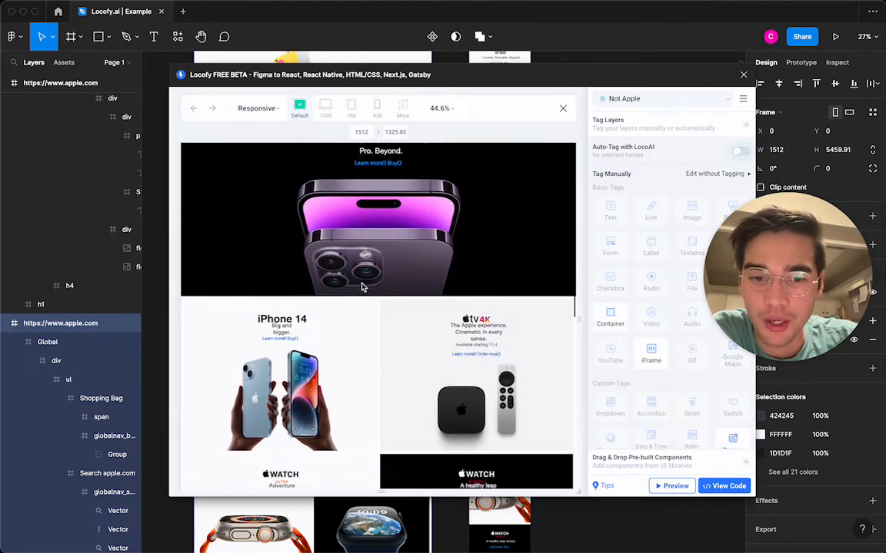
{"action": "scroll", "coordinate": [362, 287], "scroll_direction": "down", "scroll_amount": 5}
{"action": "scroll", "coordinate": [362, 288], "scroll_direction": "down", "scroll_amount": 4}
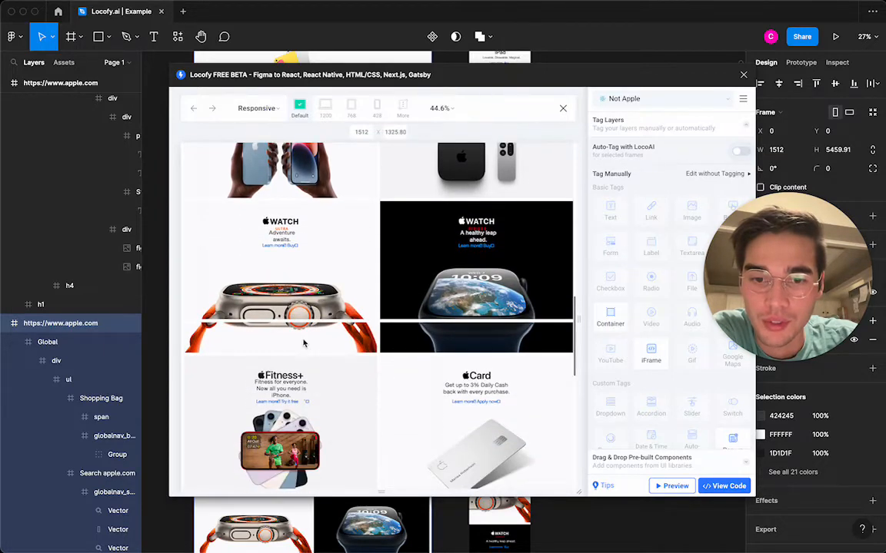
{"action": "scroll", "coordinate": [358, 339], "scroll_direction": "down", "scroll_amount": 6}
{"action": "scroll", "coordinate": [358, 339], "scroll_direction": "down", "scroll_amount": 6}
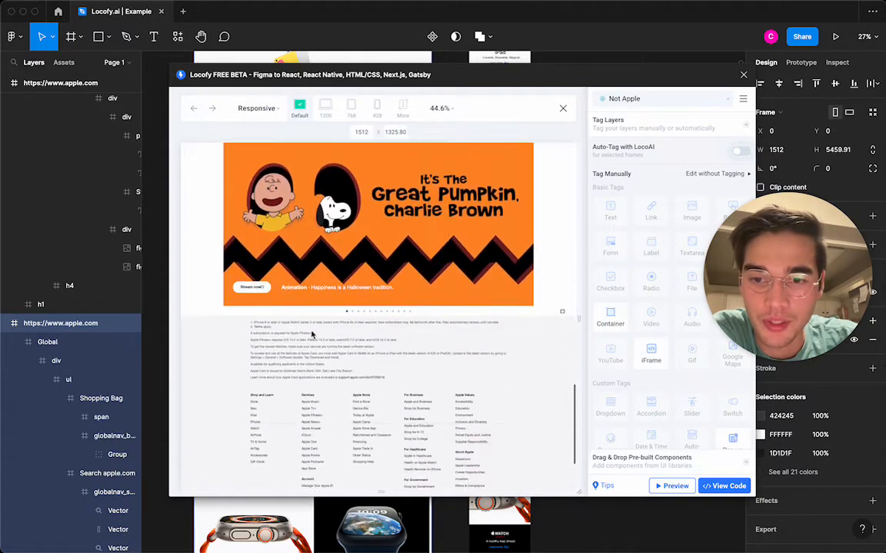
{"action": "scroll", "coordinate": [344, 348], "scroll_direction": "down", "scroll_amount": 4}
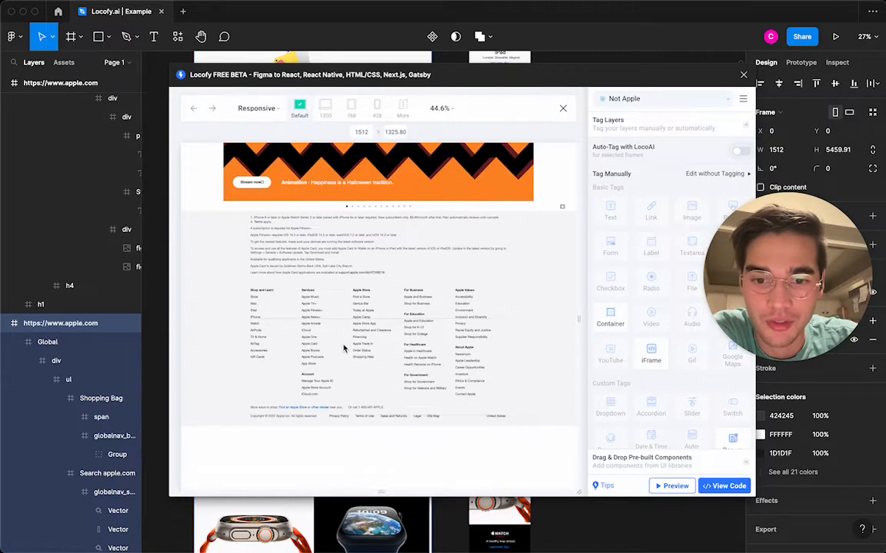
{"action": "left_click_drag", "start_coordinate": [314, 370], "coordinate": [342, 403]}
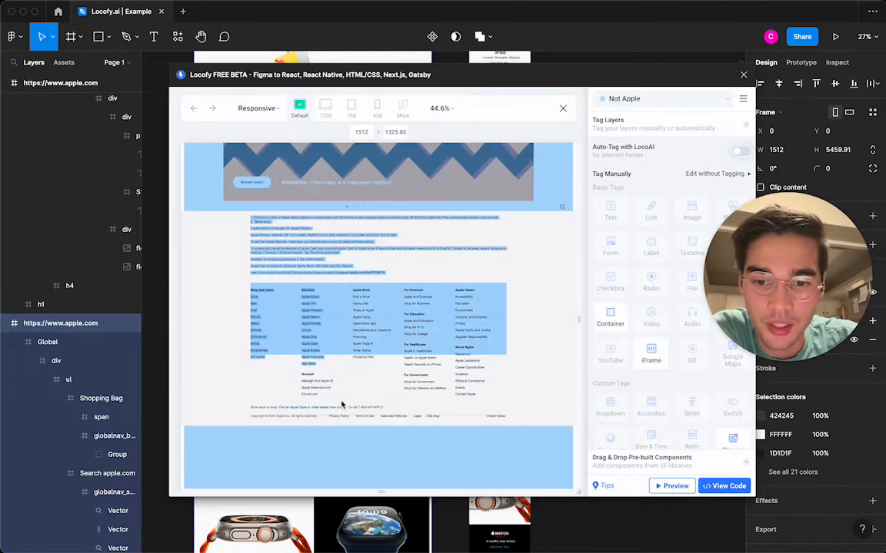
{"action": "left_click", "coordinate": [342, 403]}
{"action": "left_click", "coordinate": [305, 343]}
{"action": "scroll", "coordinate": [308, 338], "scroll_direction": "up", "scroll_amount": 15}
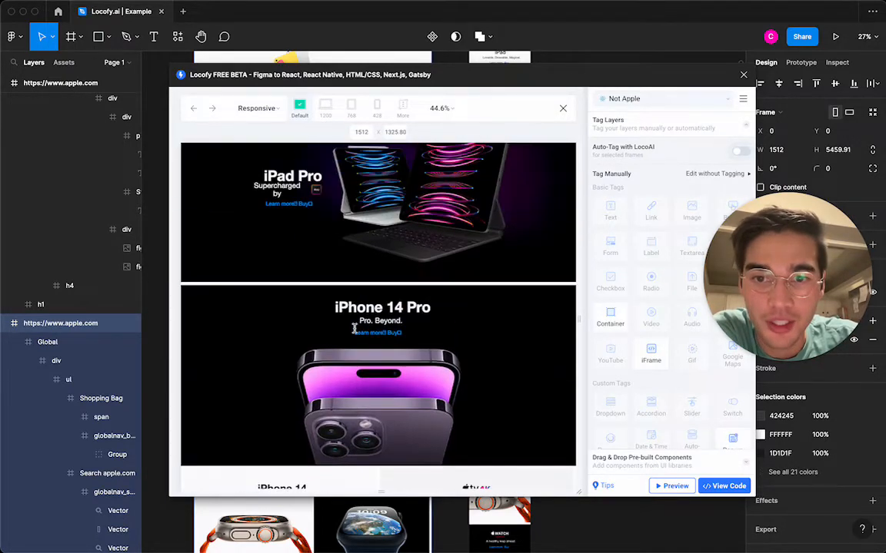
- Preview the desktop page at the 1200 breakpoint and inspect the layout of its product sections
{"action": "left_click", "coordinate": [325, 107]}
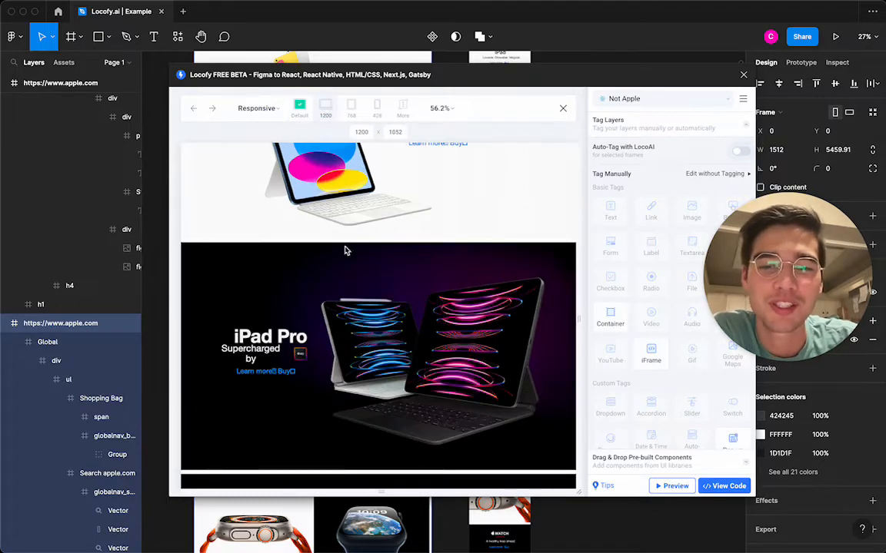
{"action": "scroll", "coordinate": [346, 250], "scroll_direction": "down", "scroll_amount": 3}
{"action": "scroll", "coordinate": [345, 250], "scroll_direction": "down", "scroll_amount": 10}
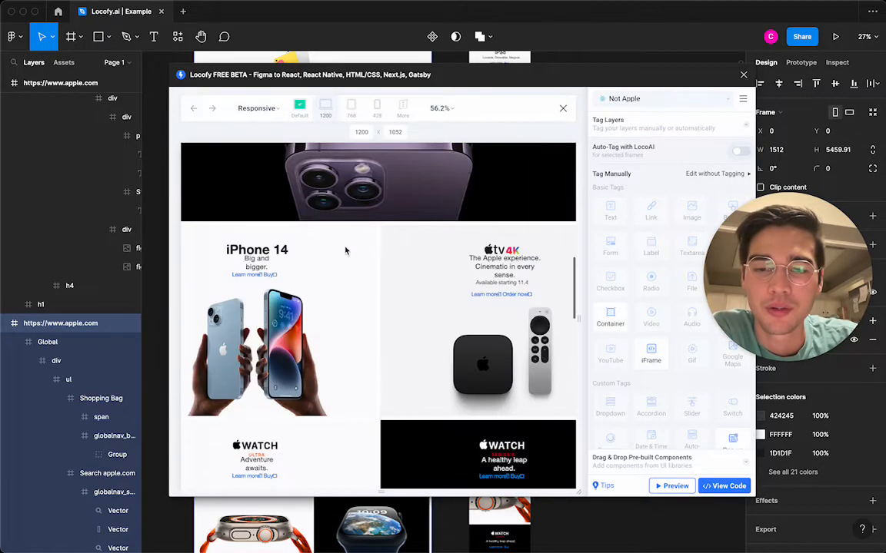
{"action": "scroll", "coordinate": [345, 250], "scroll_direction": "down", "scroll_amount": 10}
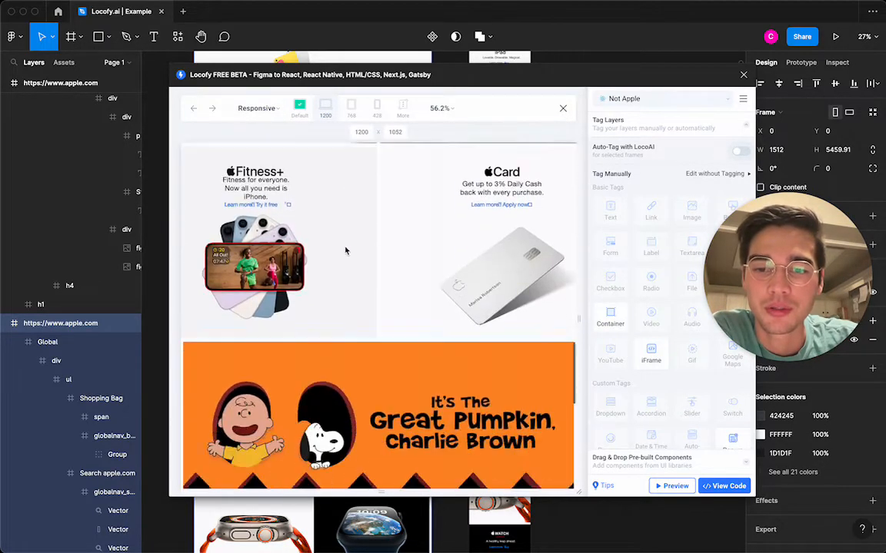
- Check the desktop page preview at the 768 and 428 breakpoints, and close the Locofy plugin
{"action": "left_click", "coordinate": [350, 109]}
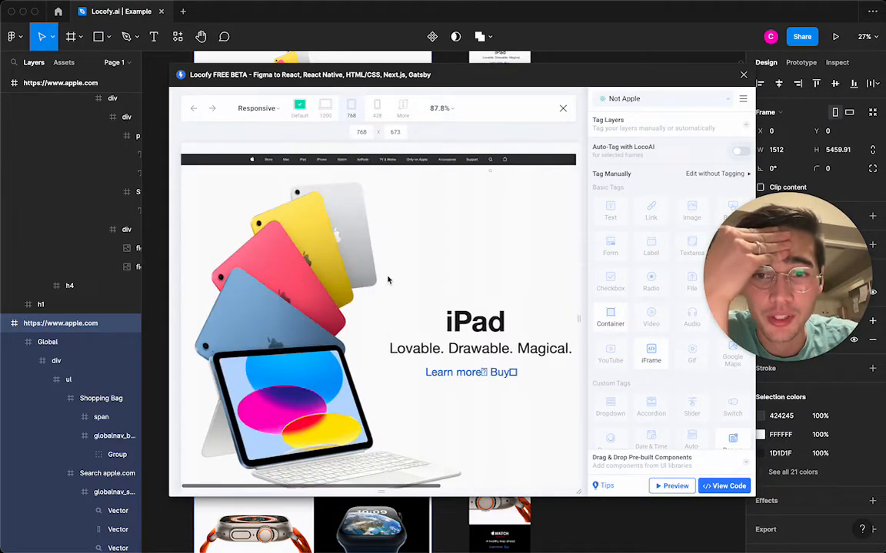
{"action": "scroll", "coordinate": [387, 280], "scroll_direction": "down", "scroll_amount": 6}
{"action": "scroll", "coordinate": [387, 280], "scroll_direction": "down", "scroll_amount": 10}
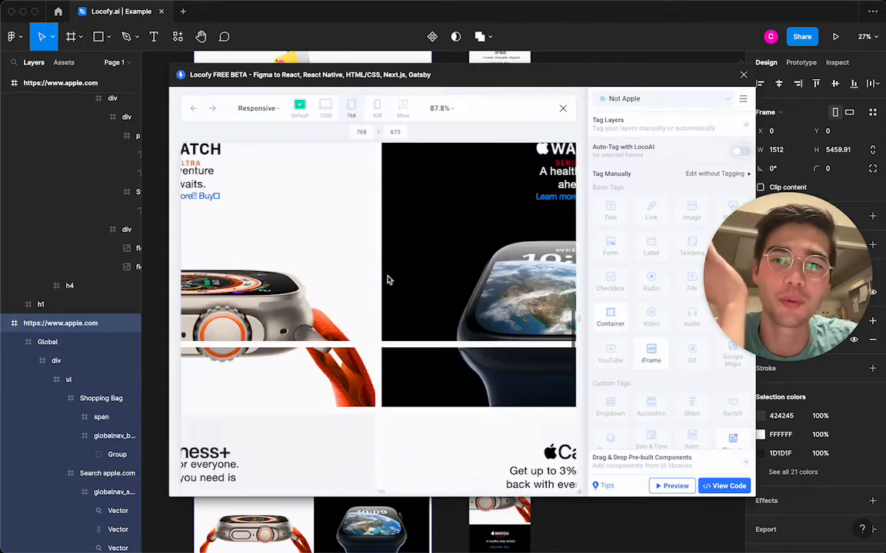
{"action": "left_click", "coordinate": [376, 108]}
{"action": "scroll", "coordinate": [401, 230], "scroll_direction": "up", "scroll_amount": 8}
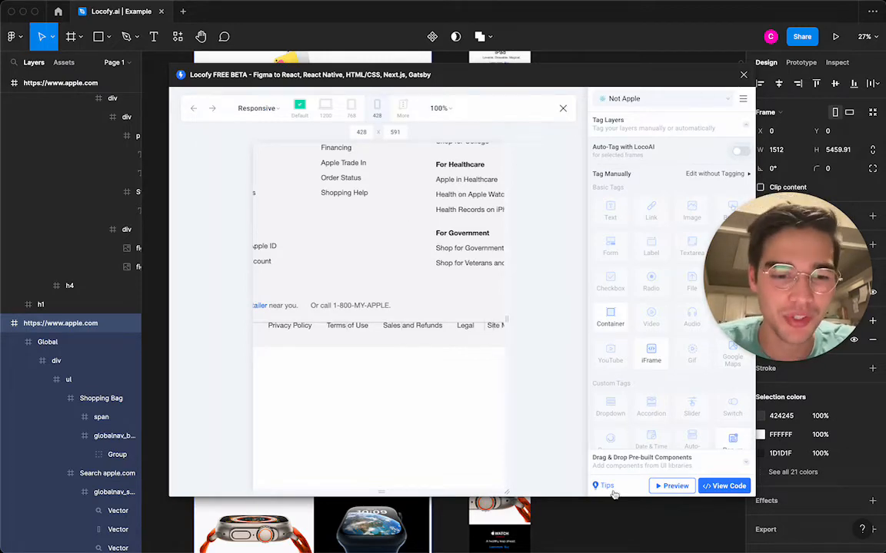
{"action": "left_click", "coordinate": [743, 75]}
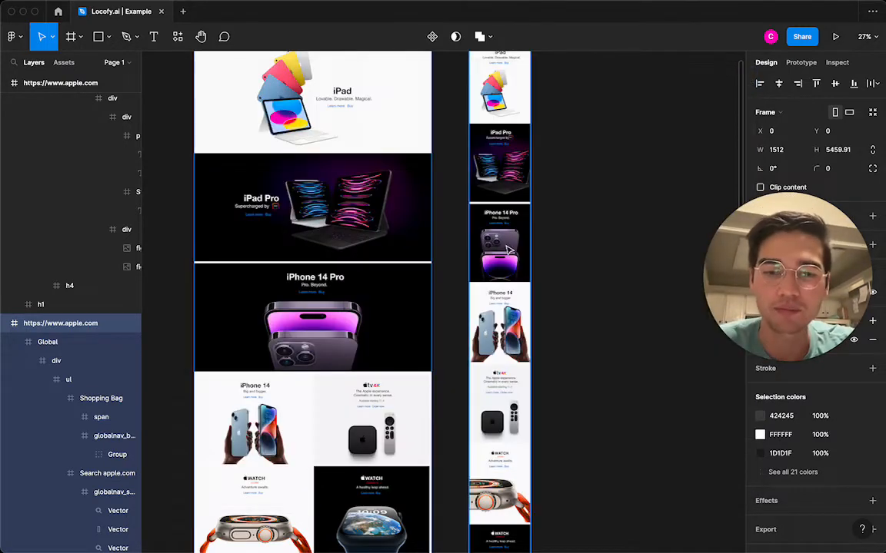
- Run the Locofy FREE BETA plugin on the mobile page frame and generate its preview
{"action": "left_click", "coordinate": [616, 261]}
{"action": "scroll", "coordinate": [501, 128], "scroll_direction": "up", "scroll_amount": 3}
{"action": "left_click", "coordinate": [489, 96]}
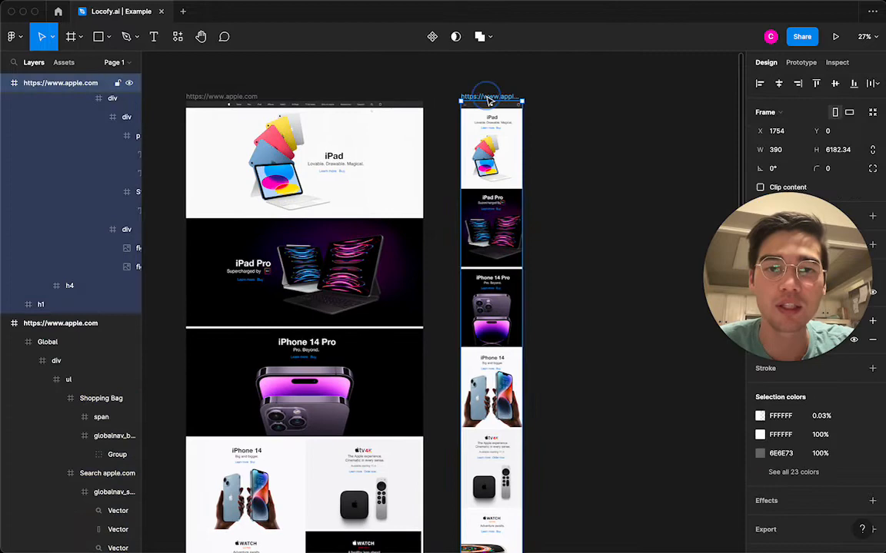
{"action": "left_click", "coordinate": [178, 36]}
{"action": "mouse_move", "coordinate": [333, 172]}
{"action": "left_click", "coordinate": [332, 144]}
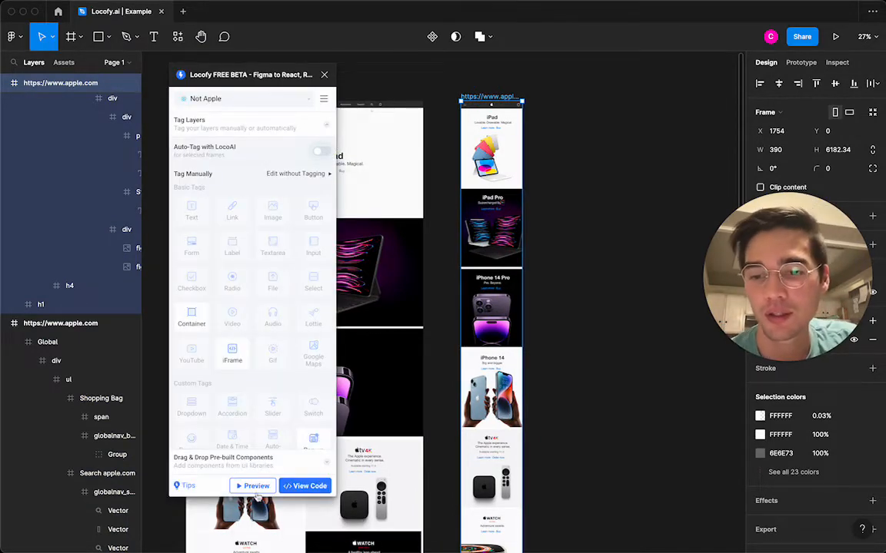
{"action": "left_click", "coordinate": [254, 486]}
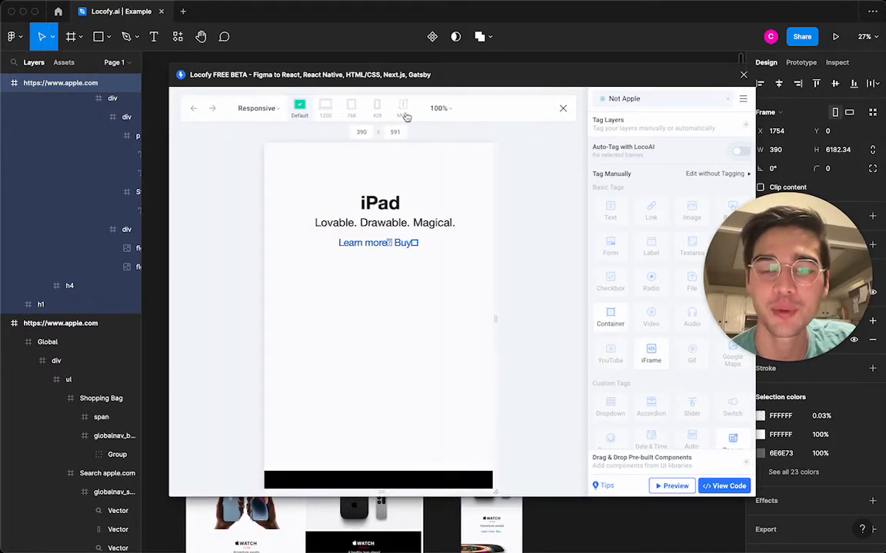
- Inspect the mobile page preview at the 428 breakpoint down to the footer, and close the plugin
{"action": "left_click", "coordinate": [377, 108]}
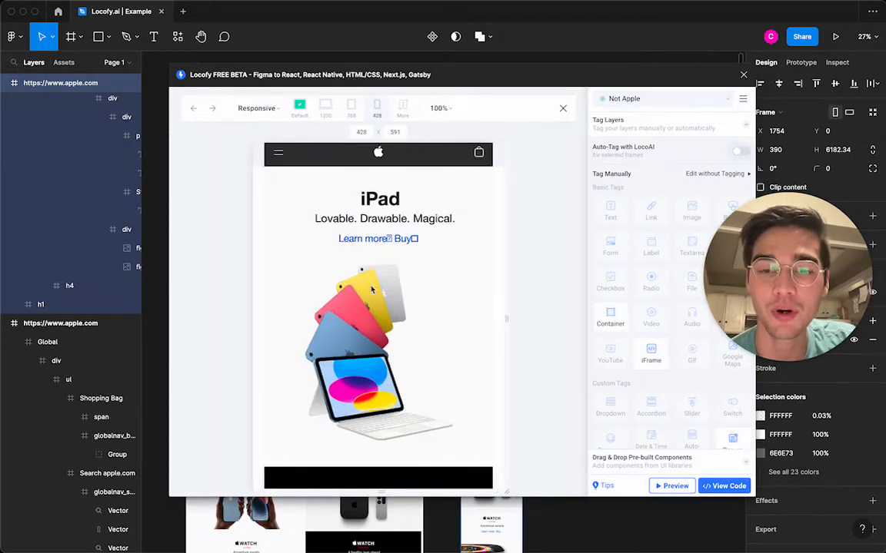
{"action": "scroll", "coordinate": [372, 289], "scroll_direction": "down", "scroll_amount": 15}
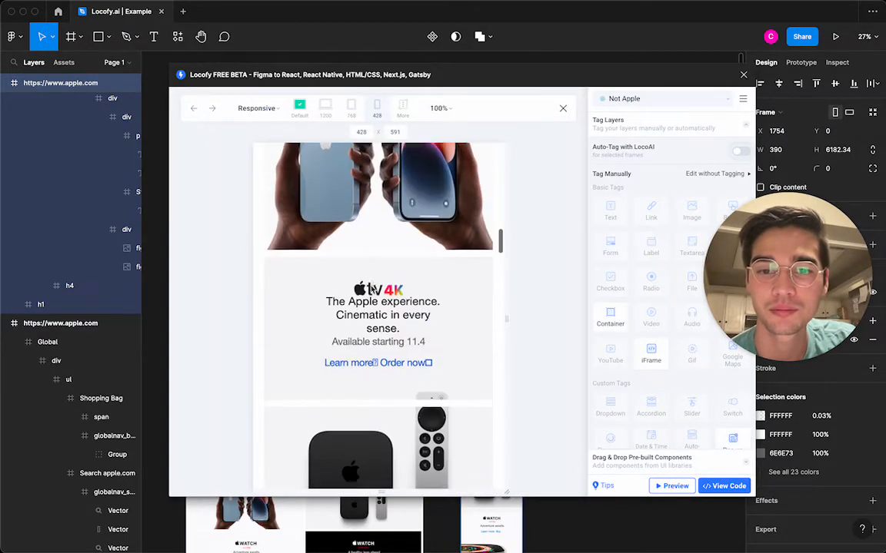
{"action": "scroll", "coordinate": [371, 289], "scroll_direction": "down", "scroll_amount": 20}
{"action": "scroll", "coordinate": [371, 287], "scroll_direction": "down", "scroll_amount": 1}
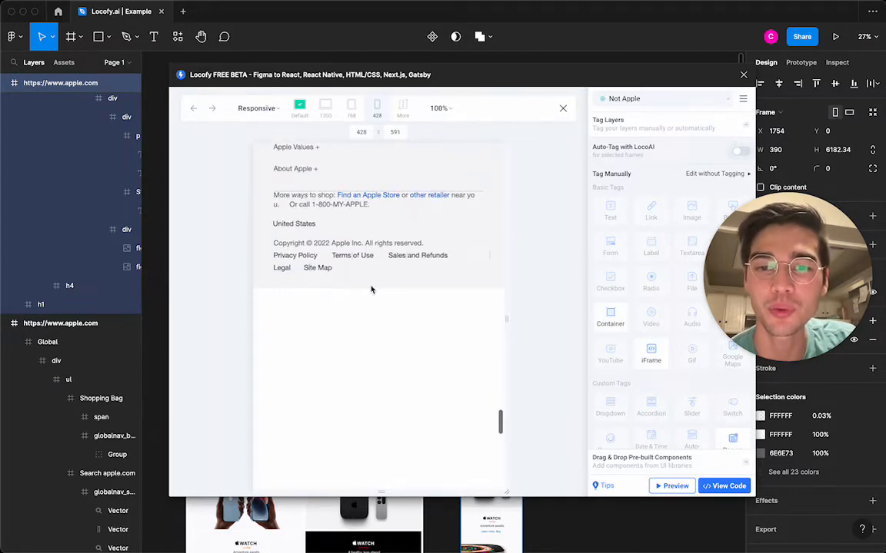
{"action": "scroll", "coordinate": [371, 288], "scroll_direction": "up", "scroll_amount": 1}
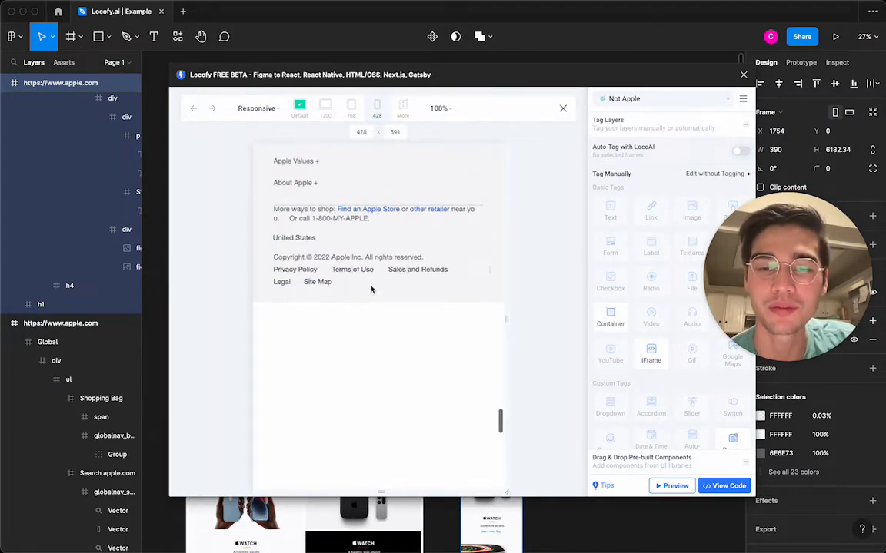
{"action": "left_click", "coordinate": [742, 76]}
- Compare the desktop and mobile page frames on the canvas, from the footer sections up to the desktop navigation bar
{"action": "left_click", "coordinate": [605, 248]}
{"action": "scroll", "coordinate": [605, 248], "scroll_direction": "left", "scroll_amount": 2}
{"action": "scroll", "coordinate": [605, 247], "scroll_direction": "up", "scroll_amount": 1}
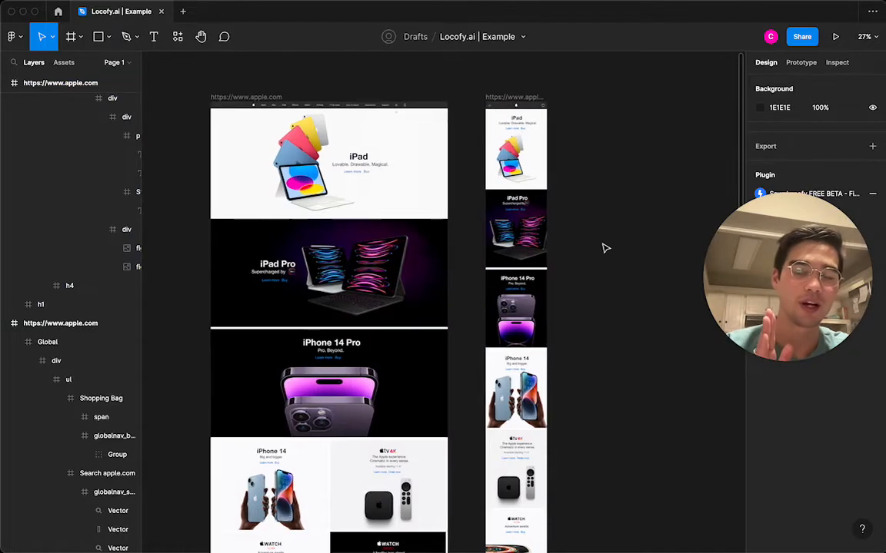
{"action": "scroll", "coordinate": [605, 248], "scroll_direction": "down", "scroll_amount": 5}
{"action": "scroll", "coordinate": [605, 247], "scroll_direction": "left", "scroll_amount": 1}
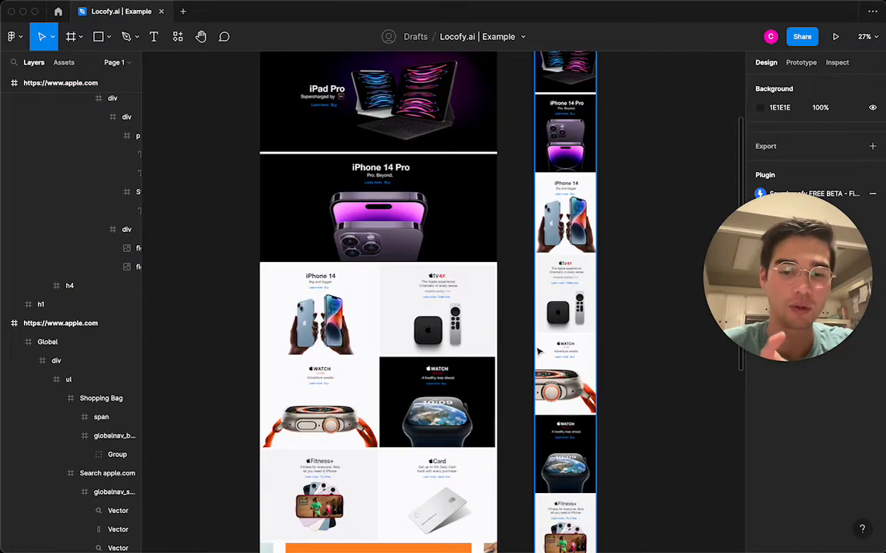
{"action": "scroll", "coordinate": [537, 352], "scroll_direction": "down", "scroll_amount": 2}
{"action": "scroll", "coordinate": [538, 352], "scroll_direction": "left", "scroll_amount": 1}
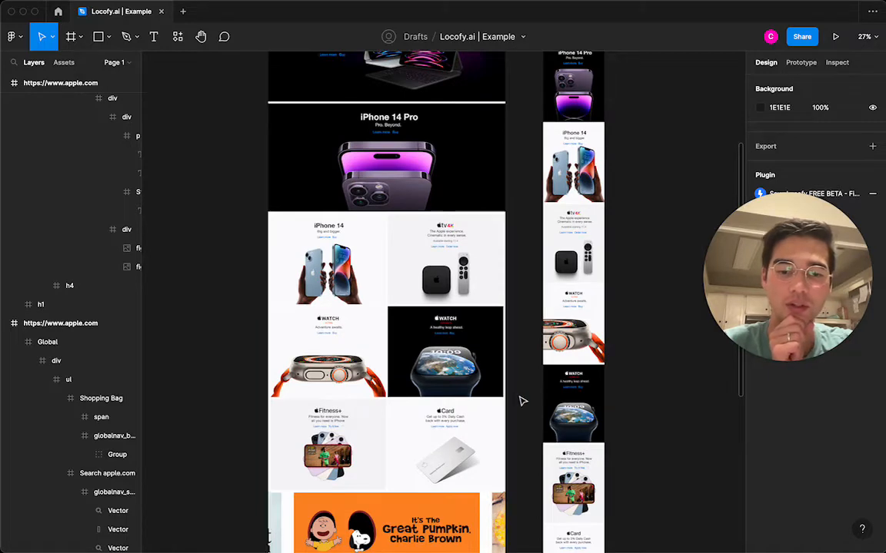
{"action": "scroll", "coordinate": [523, 400], "scroll_direction": "down", "scroll_amount": 5}
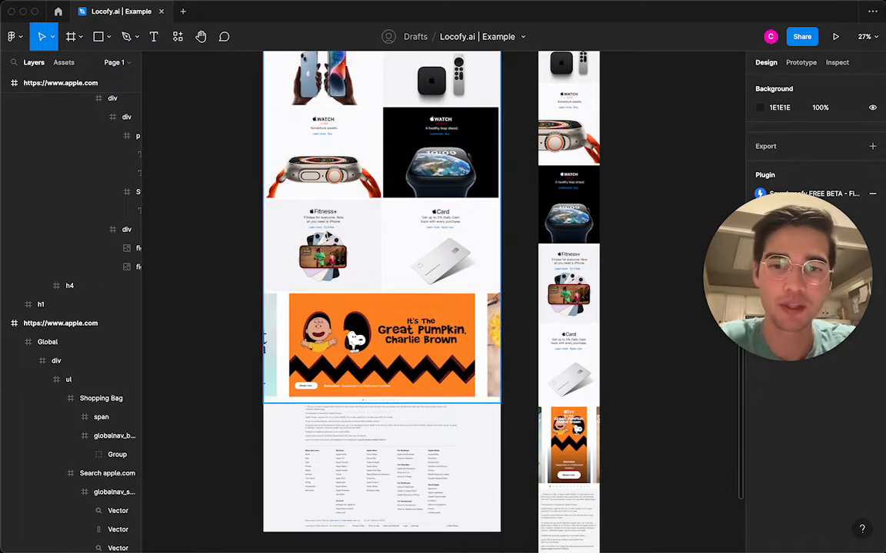
{"action": "scroll", "coordinate": [523, 299], "scroll_direction": "up", "scroll_amount": 7}
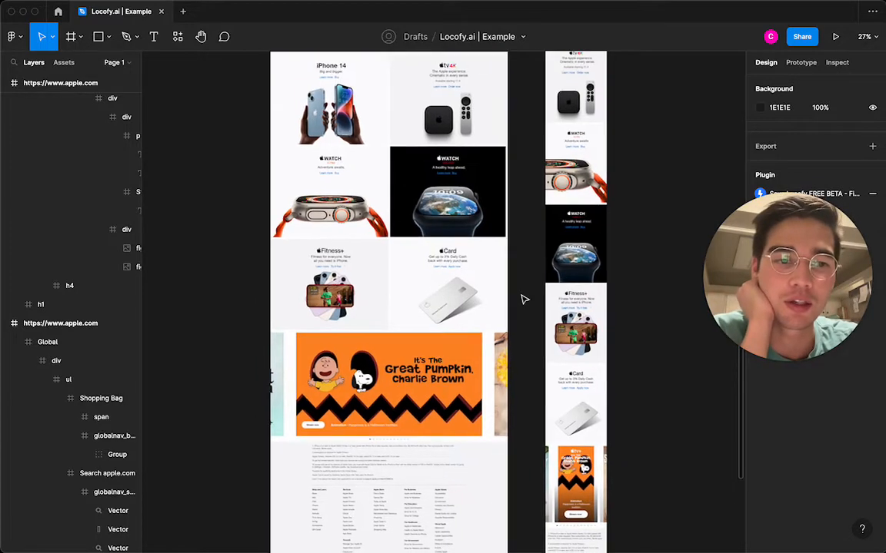
{"action": "scroll", "coordinate": [524, 299], "scroll_direction": "up", "scroll_amount": 1}
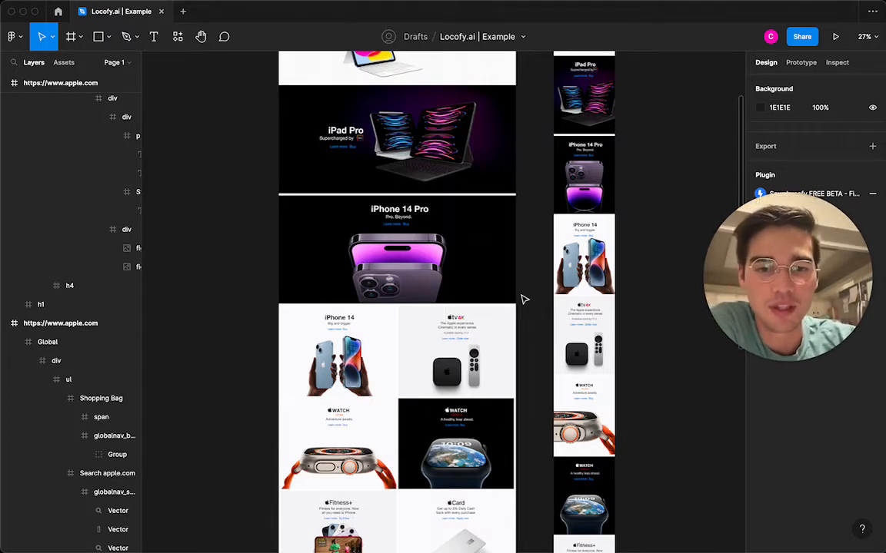
{"action": "scroll", "coordinate": [523, 300], "scroll_direction": "up", "scroll_amount": 5}
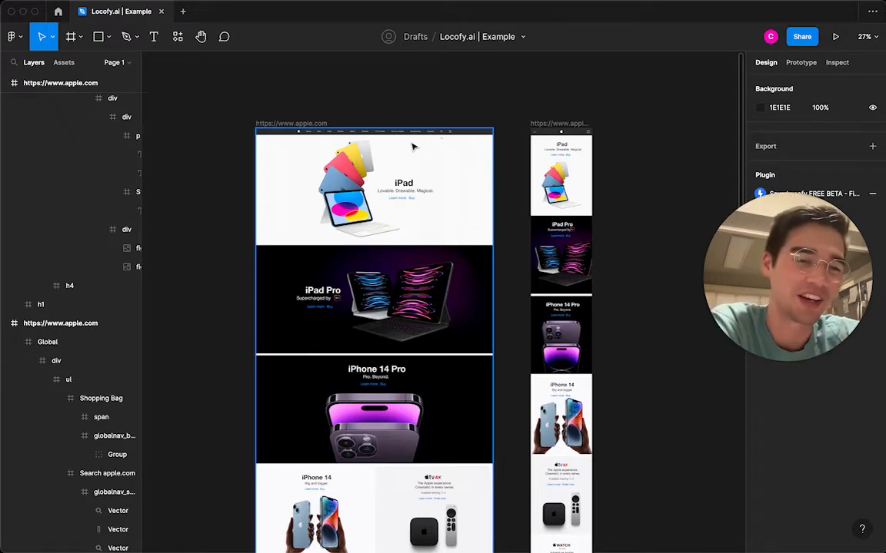
{"action": "scroll", "coordinate": [413, 145], "scroll_direction": "up", "scroll_amount": 5}
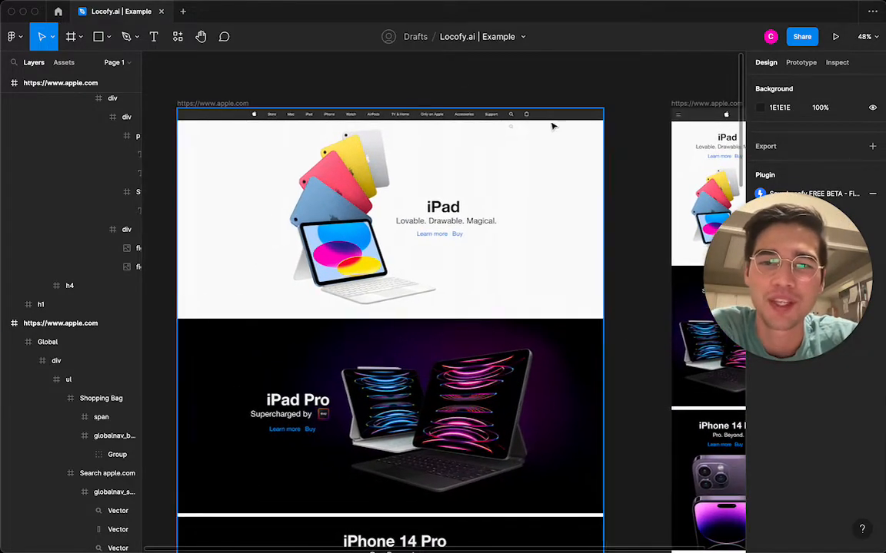
{"action": "left_click", "coordinate": [548, 115]}
{"action": "left_click", "coordinate": [560, 101]}
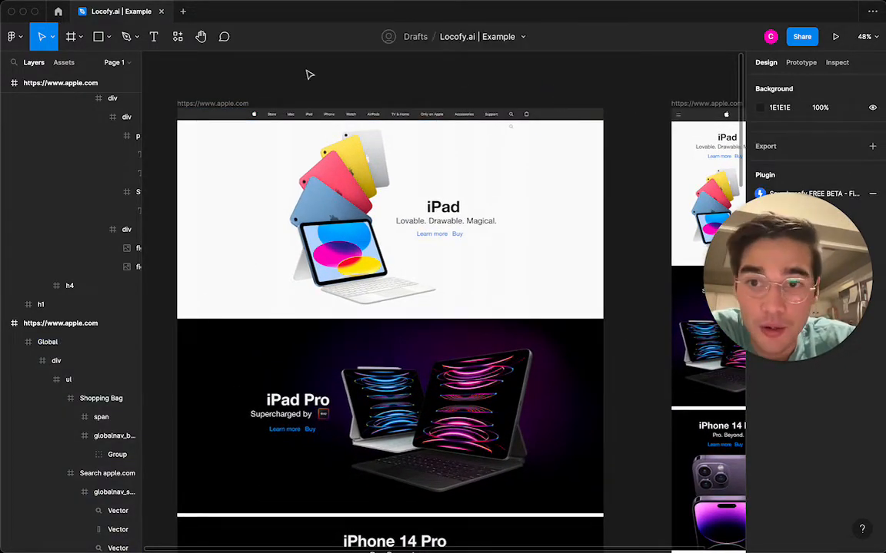
- Run the Locofy FREE BETA plugin again and select the desktop page's navigation bar frame for tagging
{"action": "left_click", "coordinate": [177, 36]}
{"action": "left_click", "coordinate": [332, 143]}
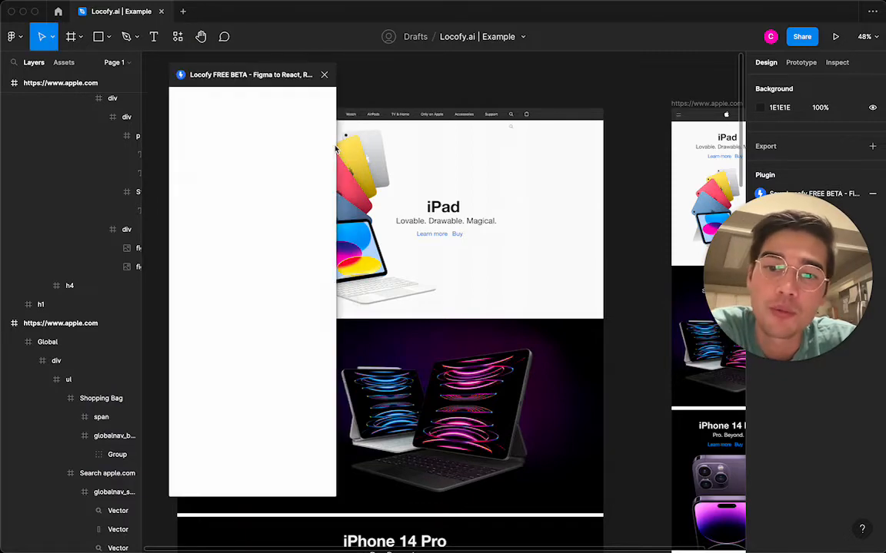
{"action": "scroll", "coordinate": [492, 140], "scroll_direction": "left", "scroll_amount": 3}
{"action": "scroll", "coordinate": [492, 140], "scroll_direction": "down", "scroll_amount": 2}
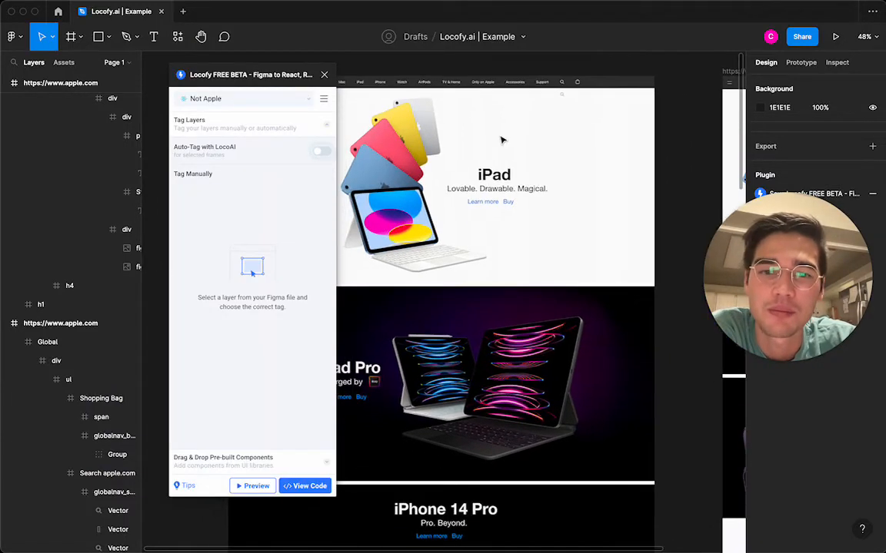
{"action": "scroll", "coordinate": [503, 140], "scroll_direction": "down", "scroll_amount": 1}
{"action": "scroll", "coordinate": [502, 140], "scroll_direction": "left", "scroll_amount": 2}
{"action": "scroll", "coordinate": [390, 142], "scroll_direction": "left", "scroll_amount": 1}
{"action": "scroll", "coordinate": [390, 142], "scroll_direction": "up", "scroll_amount": 1}
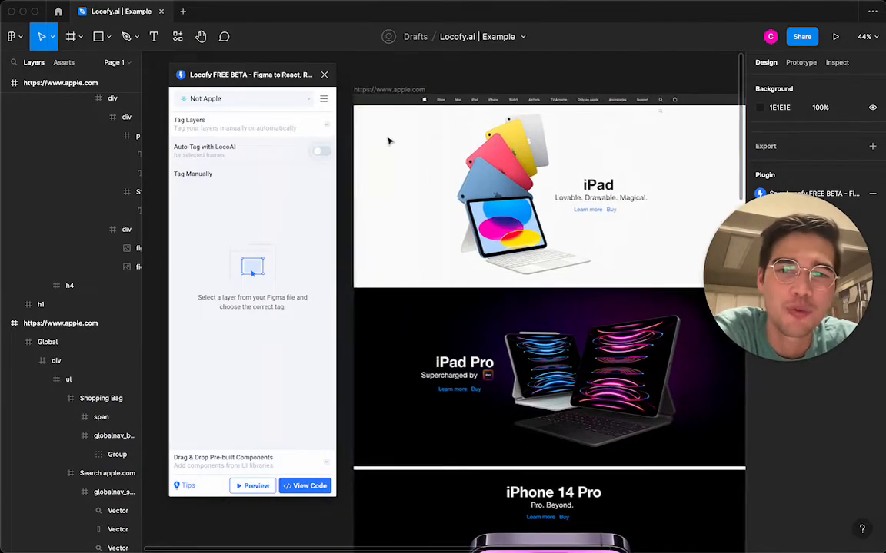
{"action": "left_click", "coordinate": [395, 101]}
{"action": "scroll", "coordinate": [394, 100], "scroll_direction": "right", "scroll_amount": 1}
{"action": "scroll", "coordinate": [394, 100], "scroll_direction": "down", "scroll_amount": 1}
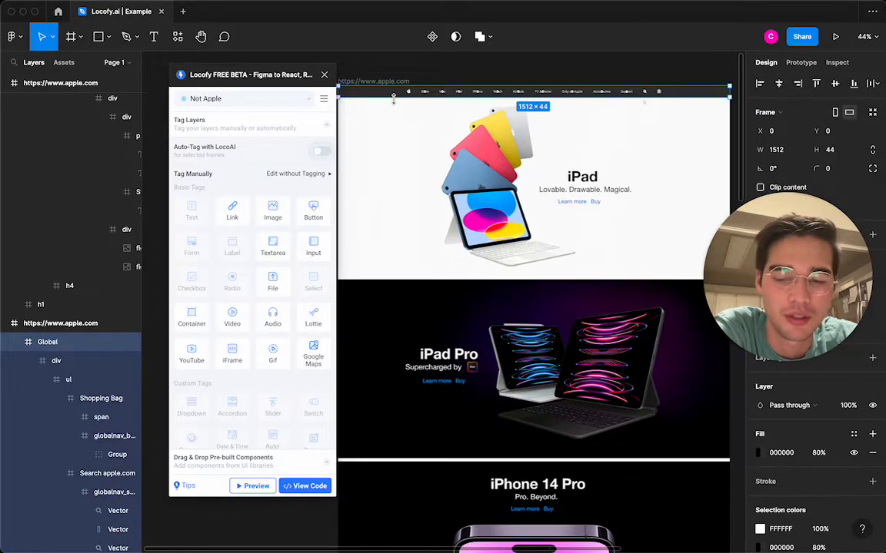
- Tag the desktop navigation bar frame as a Container with the header tag type, and close the Locofy plugin
{"action": "scroll", "coordinate": [412, 144], "scroll_direction": "left", "scroll_amount": 2}
{"action": "scroll", "coordinate": [411, 145], "scroll_direction": "up", "scroll_amount": 1}
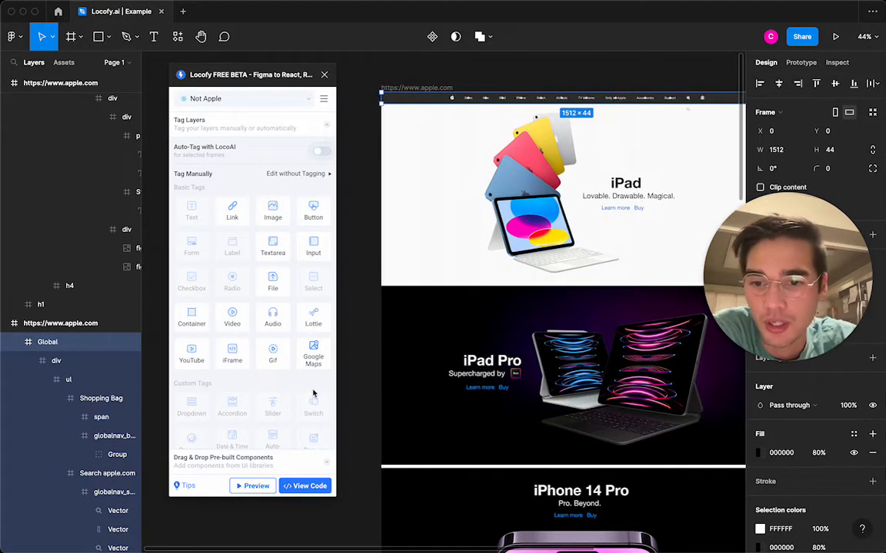
{"action": "scroll", "coordinate": [308, 386], "scroll_direction": "down", "scroll_amount": 1}
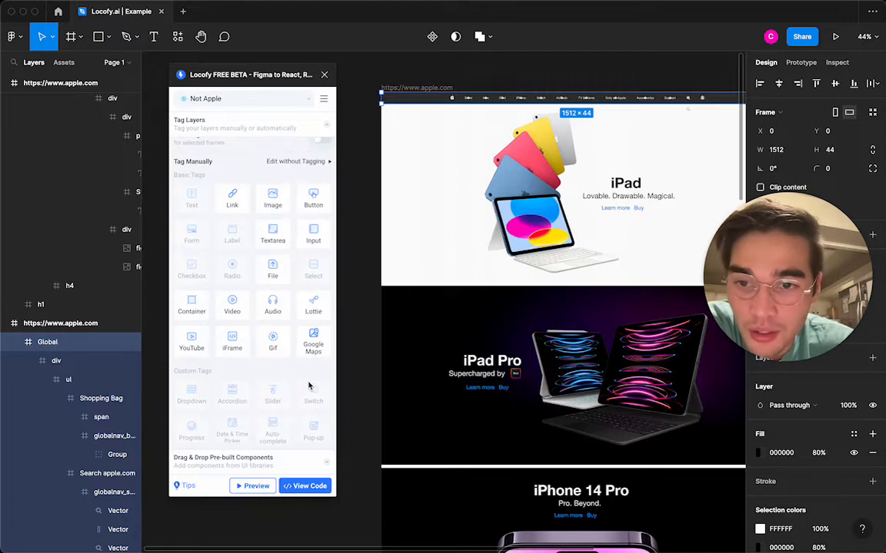
{"action": "scroll", "coordinate": [256, 186], "scroll_direction": "up", "scroll_amount": 1}
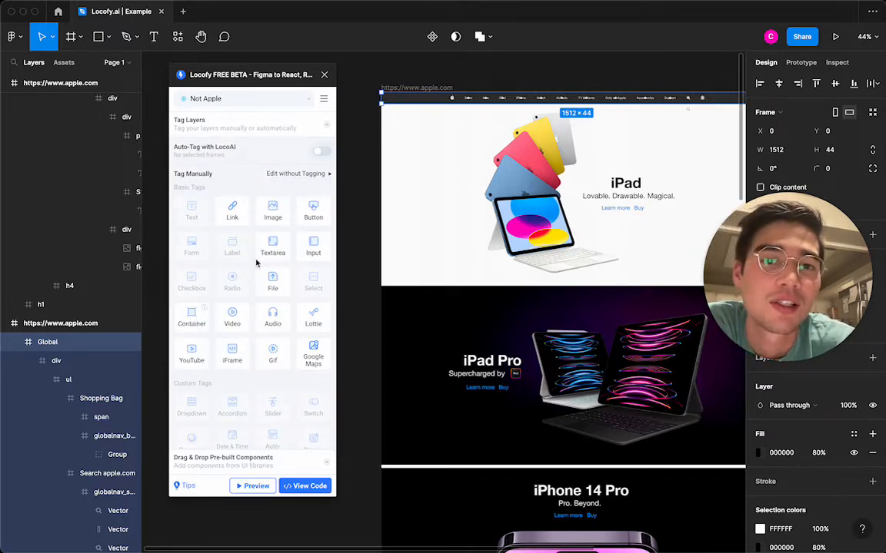
{"action": "left_click", "coordinate": [191, 318]}
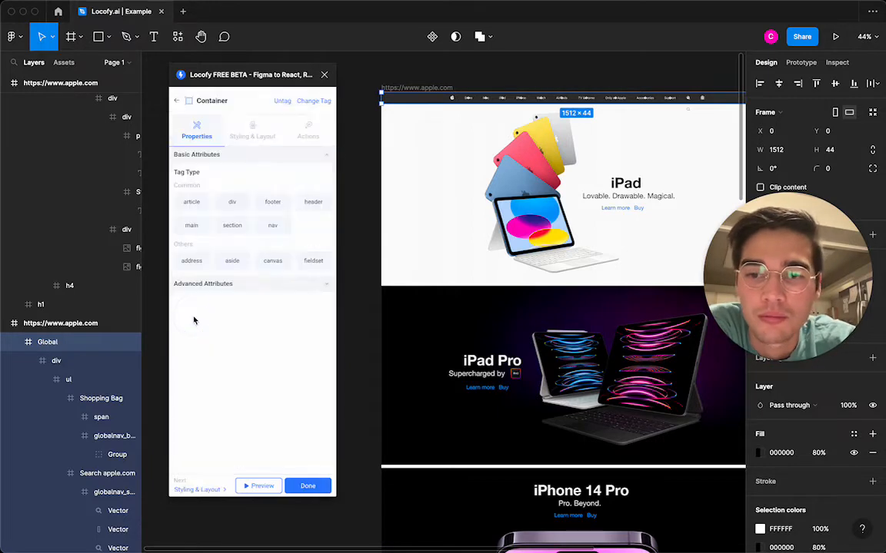
{"action": "left_click", "coordinate": [312, 202]}
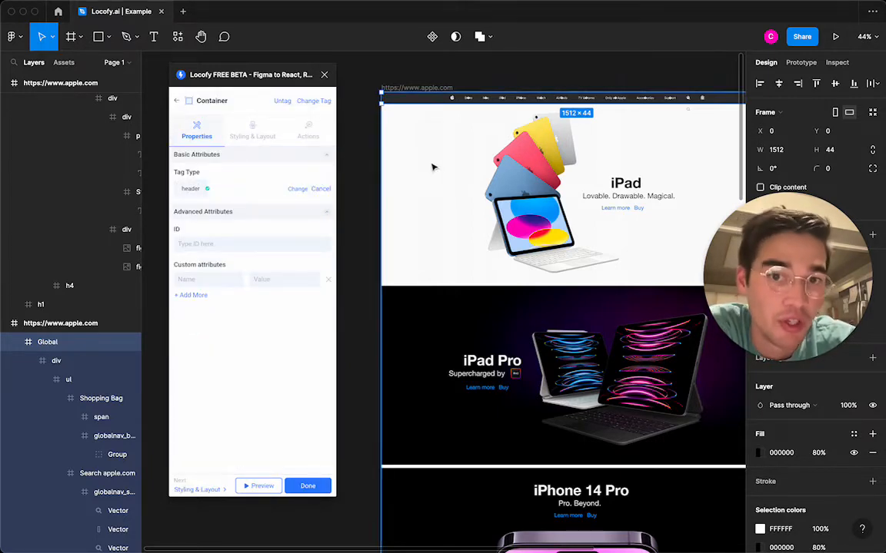
{"action": "scroll", "coordinate": [435, 166], "scroll_direction": "right", "scroll_amount": 3}
{"action": "left_click", "coordinate": [470, 89]}
{"action": "left_click", "coordinate": [419, 115]}
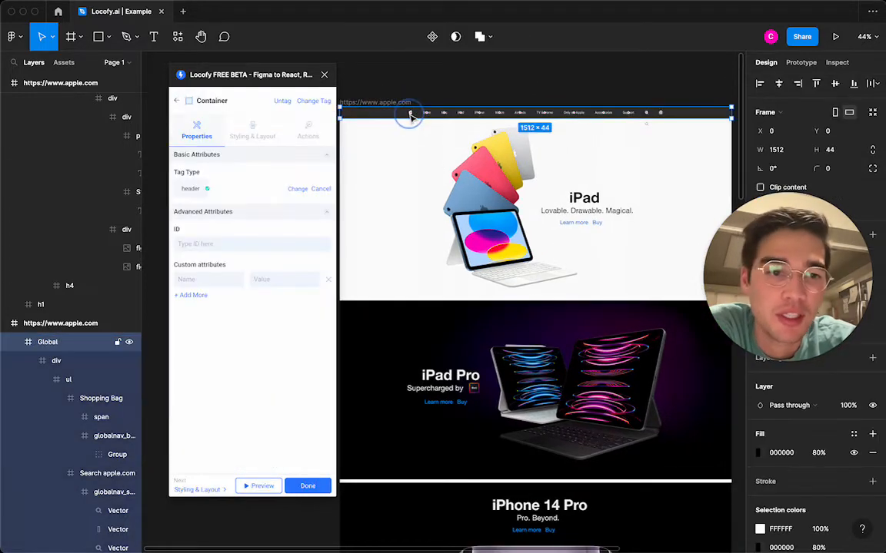
{"action": "left_click_drag", "start_coordinate": [795, 260], "coordinate": [105, 435]}
{"action": "scroll", "coordinate": [475, 121], "scroll_direction": "up", "scroll_amount": 5}
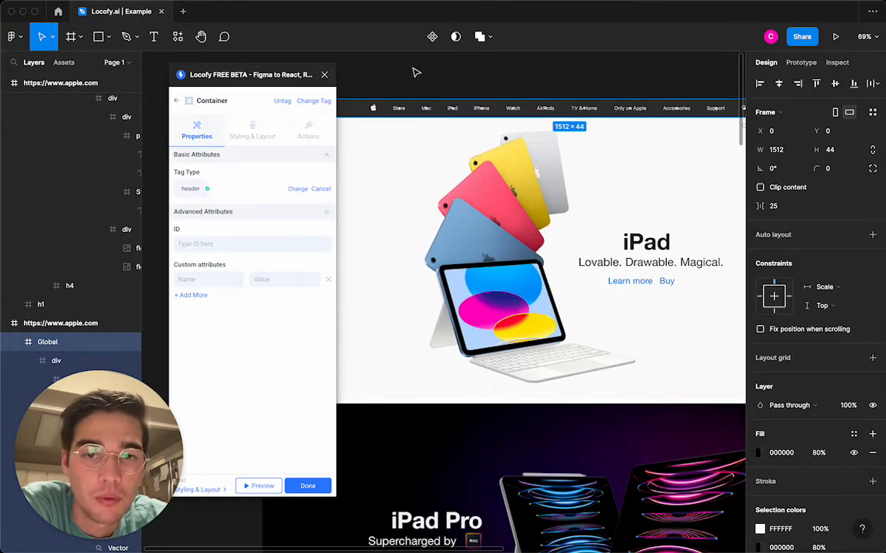
{"action": "left_click", "coordinate": [323, 74]}
- Add a text note on the empty canvas beside the desktop page frame with the numbered item "1. Convert to auto-layout."
{"action": "scroll", "coordinate": [399, 81], "scroll_direction": "right", "scroll_amount": 5}
{"action": "scroll", "coordinate": [398, 82], "scroll_direction": "down", "scroll_amount": 2}
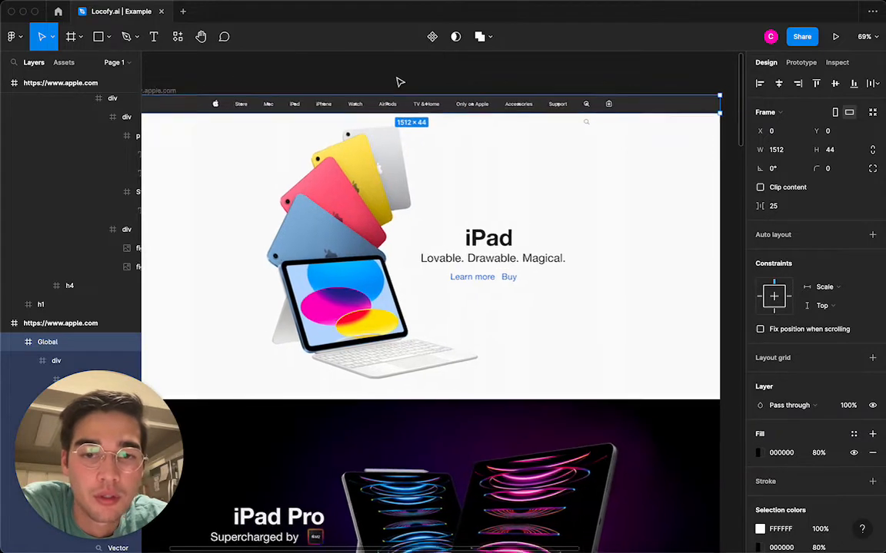
{"action": "left_click", "coordinate": [411, 202]}
{"action": "scroll", "coordinate": [411, 202], "scroll_direction": "down", "scroll_amount": 3}
{"action": "scroll", "coordinate": [412, 202], "scroll_direction": "left", "scroll_amount": 5}
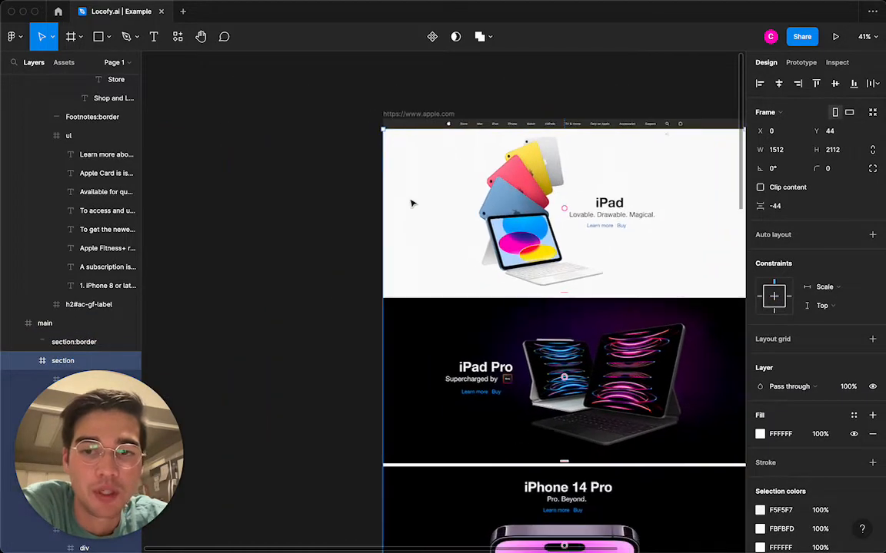
{"action": "left_click", "coordinate": [346, 190]}
{"action": "key", "text": "t"}
{"action": "left_click", "coordinate": [300, 173]}
{"action": "type", "text": "1"}
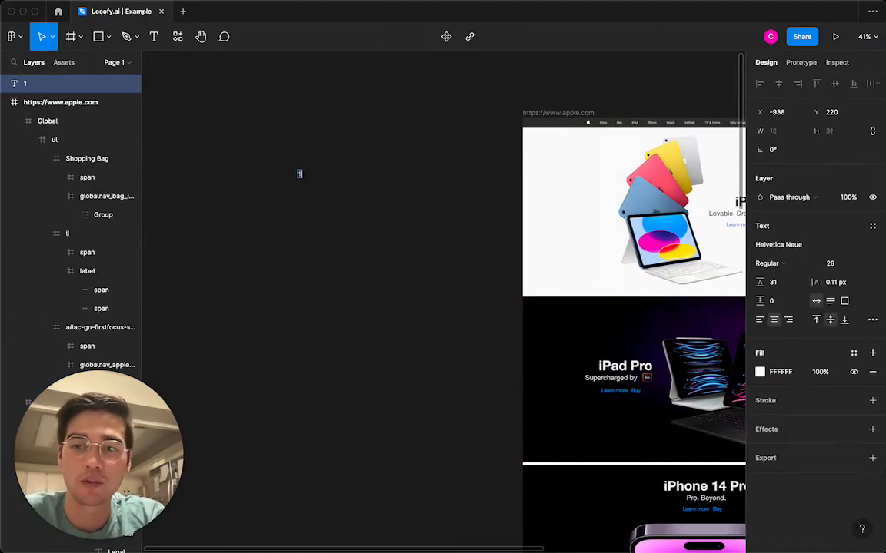
{"action": "type", "text": ". Convert to"}
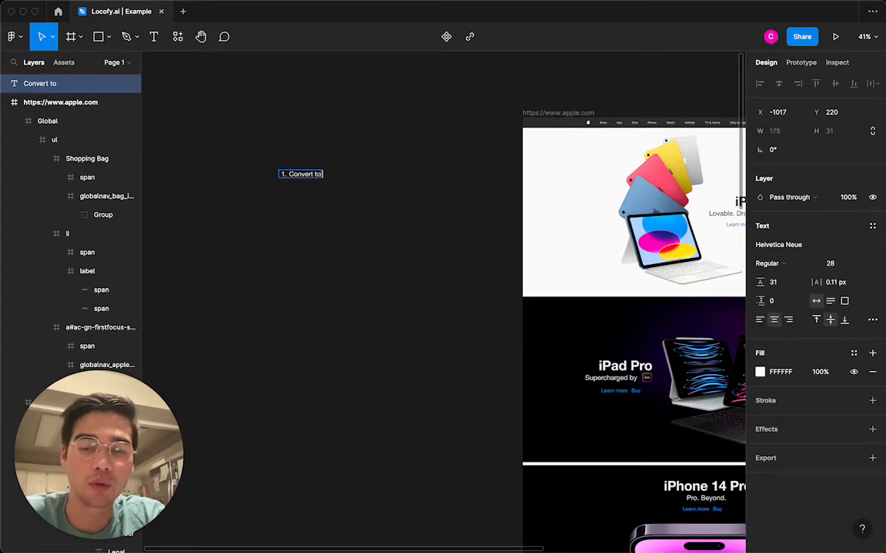
{"action": "type", "text": " auto-l"}
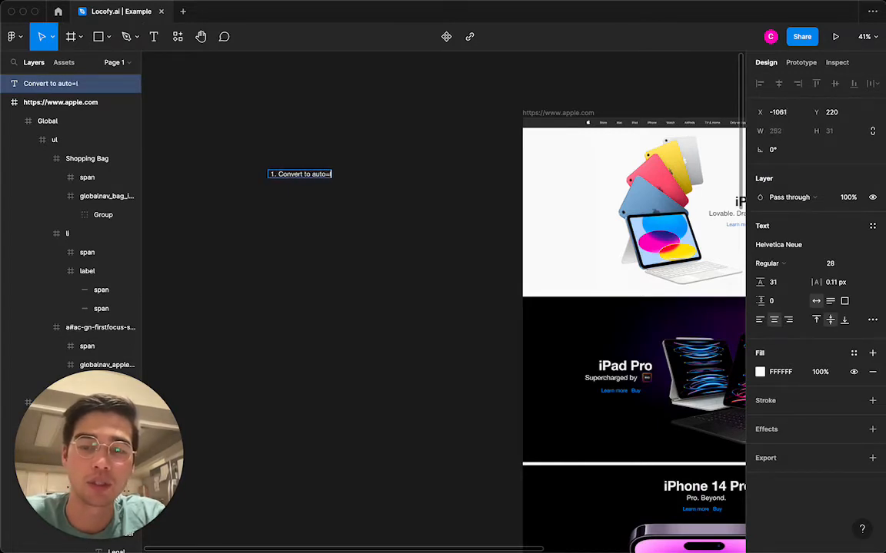
{"action": "type", "text": "ayout."}
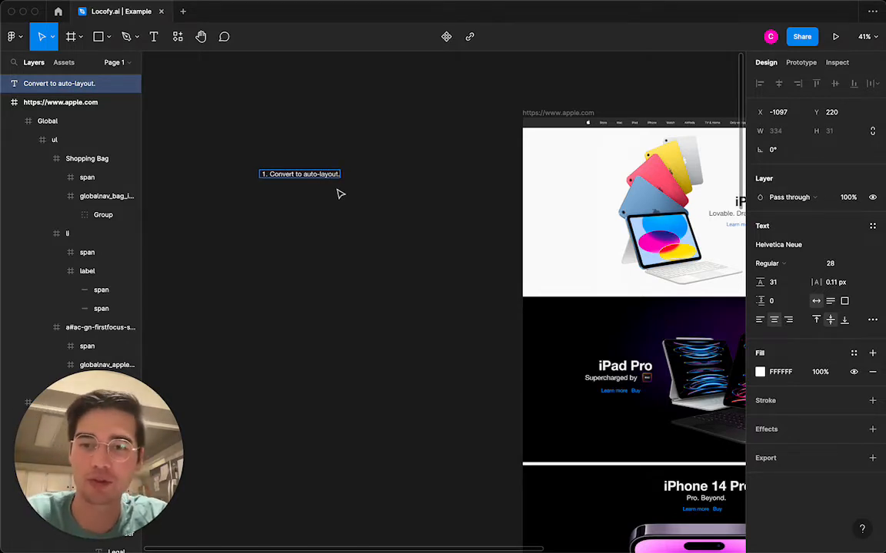
- Add a second numbered item reading "Tag all the layers." to the note
{"action": "key", "text": "Return"}
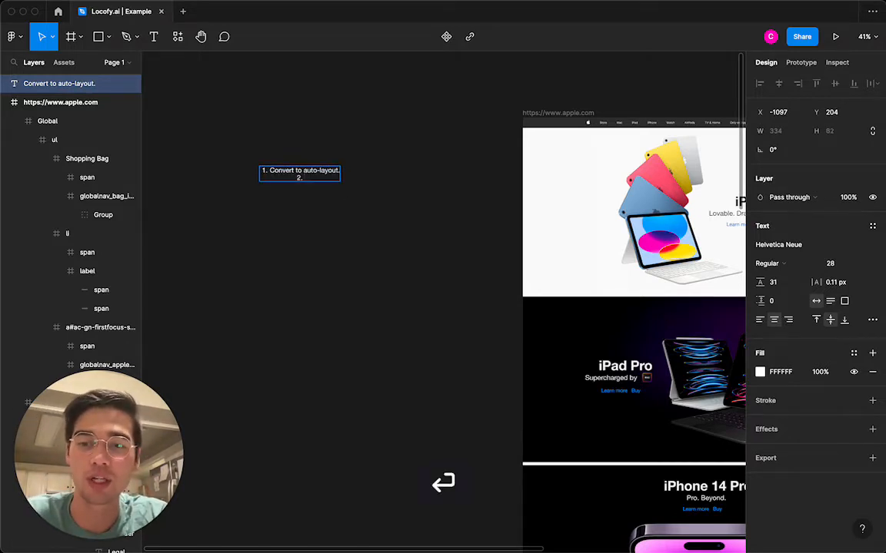
{"action": "type", "text": "Tag all the layers"}
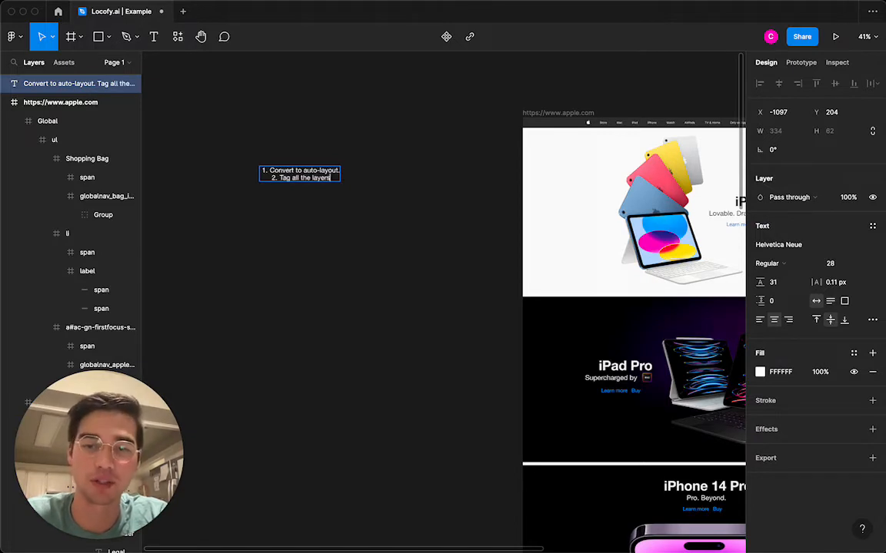
{"action": "type", "text": "."}
- Left-align the note's text and add a third numbered item reading "Make responsive."
{"action": "key", "text": "Return"}
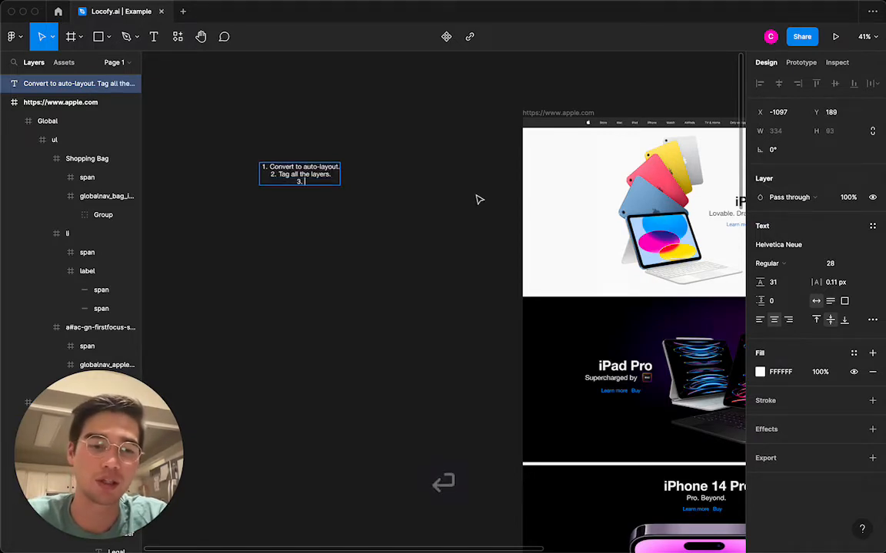
{"action": "key", "text": "super+a"}
{"action": "left_click", "coordinate": [760, 319]}
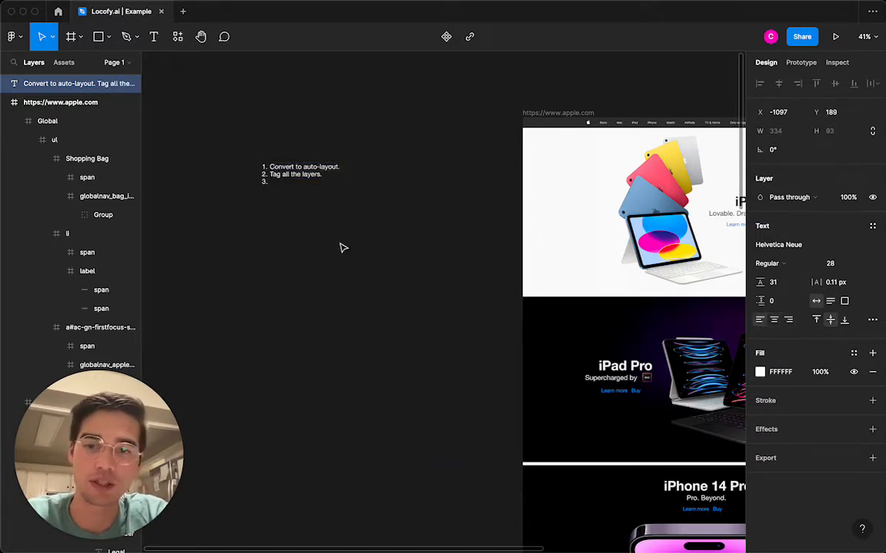
{"action": "left_click", "coordinate": [291, 182]}
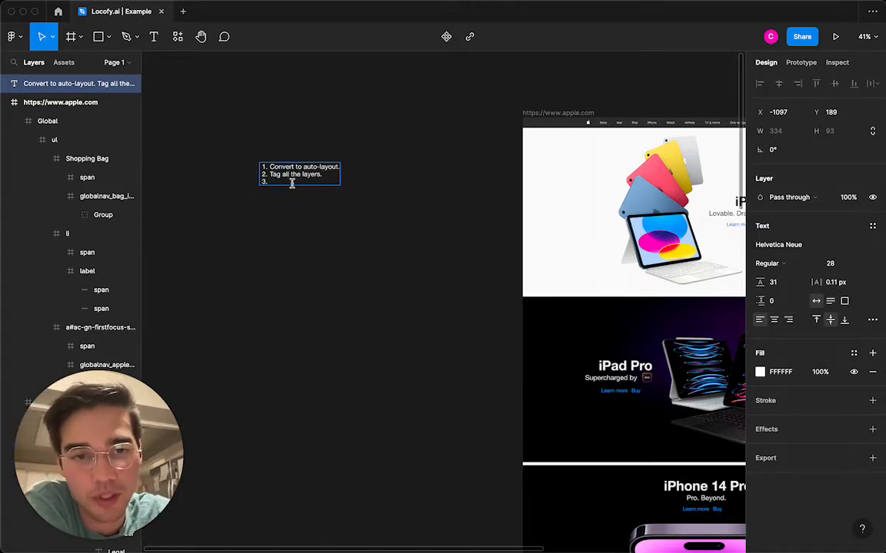
{"action": "scroll", "coordinate": [292, 185], "scroll_direction": "right", "scroll_amount": 5}
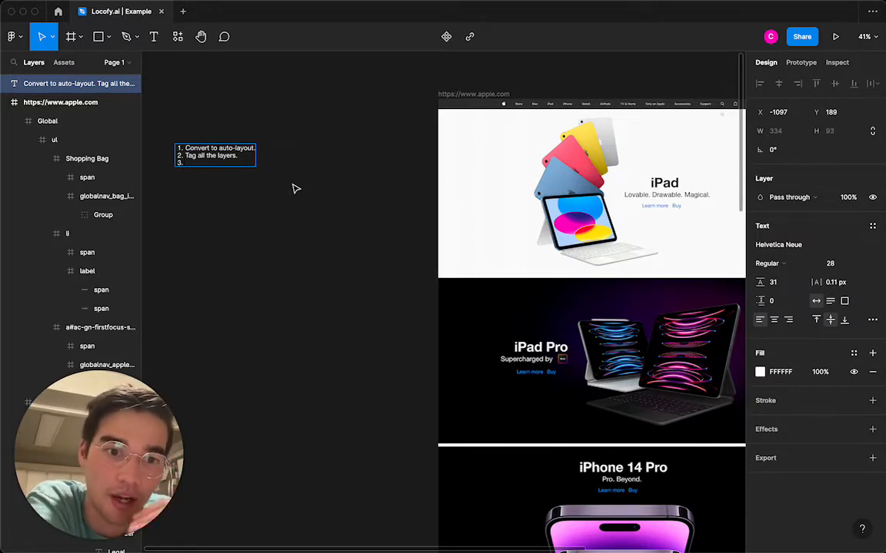
{"action": "scroll", "coordinate": [294, 187], "scroll_direction": "left", "scroll_amount": 3}
{"action": "type", "text": "Make responsive."}
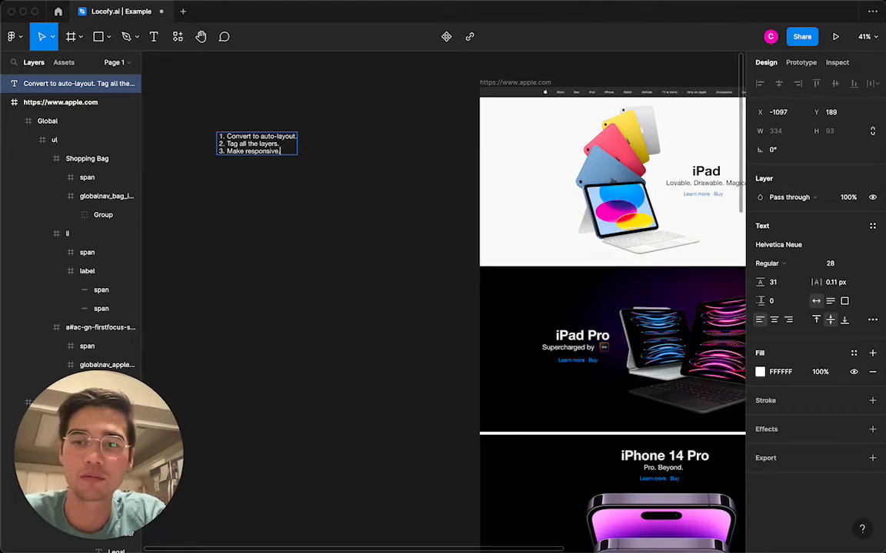
{"action": "left_click", "coordinate": [380, 219]}
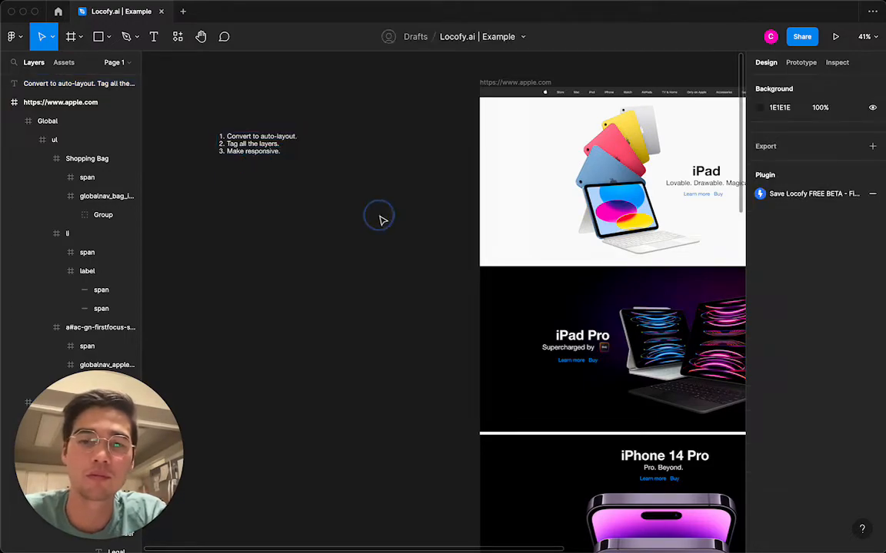
- Look over the desktop and mobile page frames down to the footer and back up to the desktop navigation bar
{"action": "scroll", "coordinate": [381, 220], "scroll_direction": "down", "scroll_amount": 3}
{"action": "scroll", "coordinate": [381, 220], "scroll_direction": "right", "scroll_amount": 8}
{"action": "scroll", "coordinate": [382, 221], "scroll_direction": "left", "scroll_amount": 2}
{"action": "scroll", "coordinate": [382, 221], "scroll_direction": "down", "scroll_amount": 15}
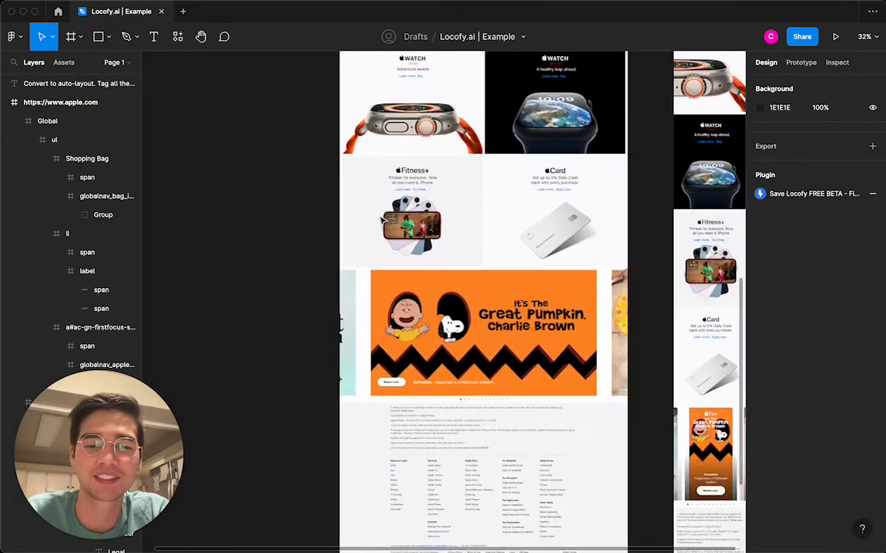
{"action": "scroll", "coordinate": [381, 220], "scroll_direction": "up", "scroll_amount": 9}
{"action": "scroll", "coordinate": [381, 221], "scroll_direction": "up", "scroll_amount": 10}
{"action": "scroll", "coordinate": [377, 217], "scroll_direction": "left", "scroll_amount": 3}
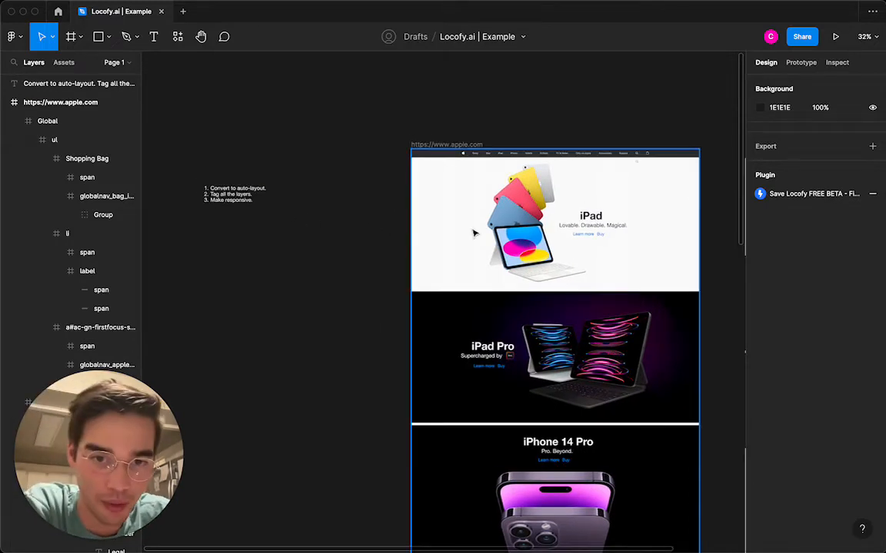
{"action": "scroll", "coordinate": [475, 232], "scroll_direction": "up", "scroll_amount": 5}
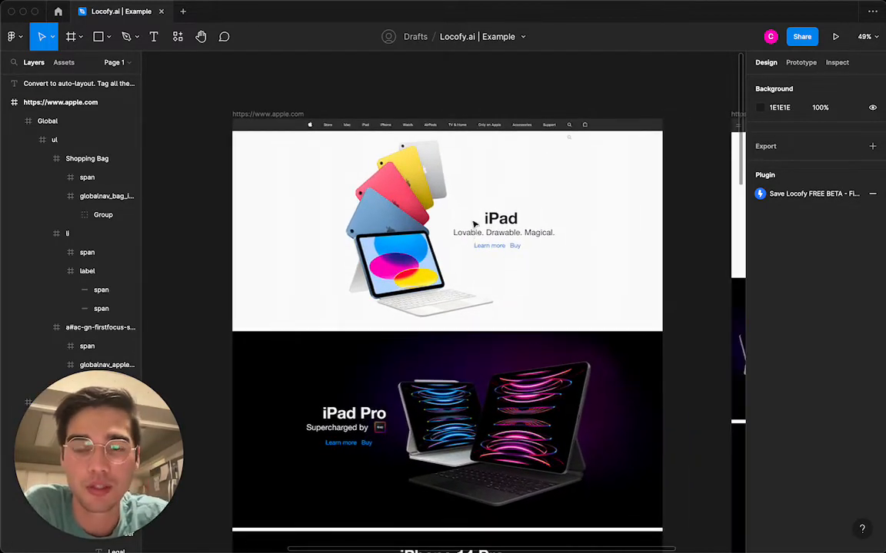
{"action": "scroll", "coordinate": [472, 122], "scroll_direction": "up", "scroll_amount": 3}
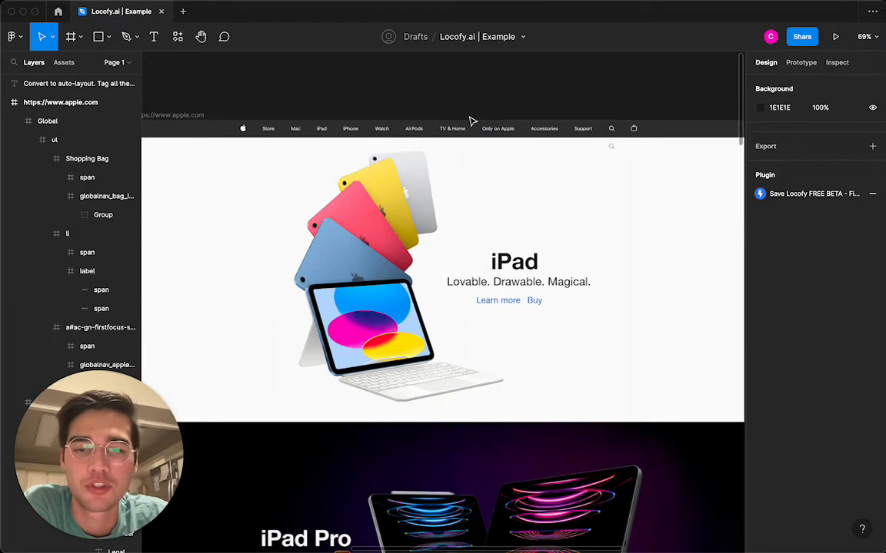
{"action": "key", "text": "super+backslash"}
{"action": "left_click", "coordinate": [500, 137]}
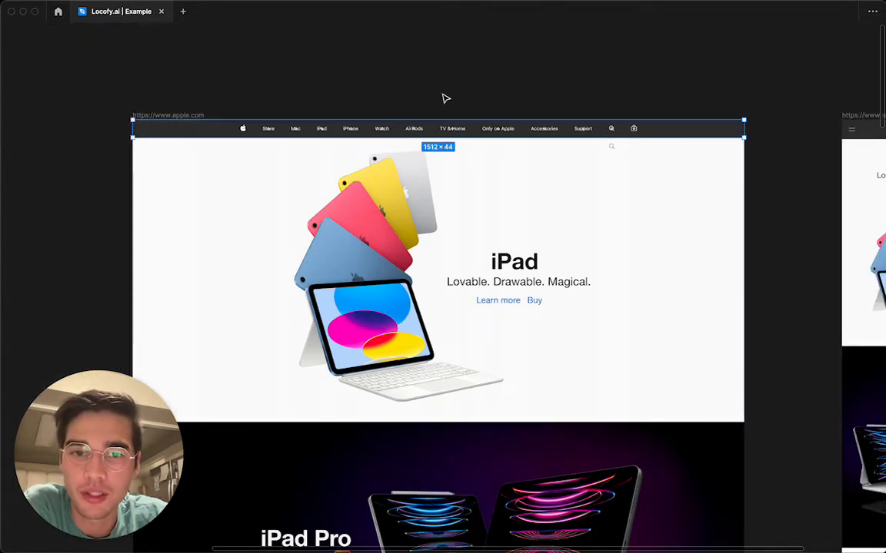
{"action": "key", "text": "super+slash"}
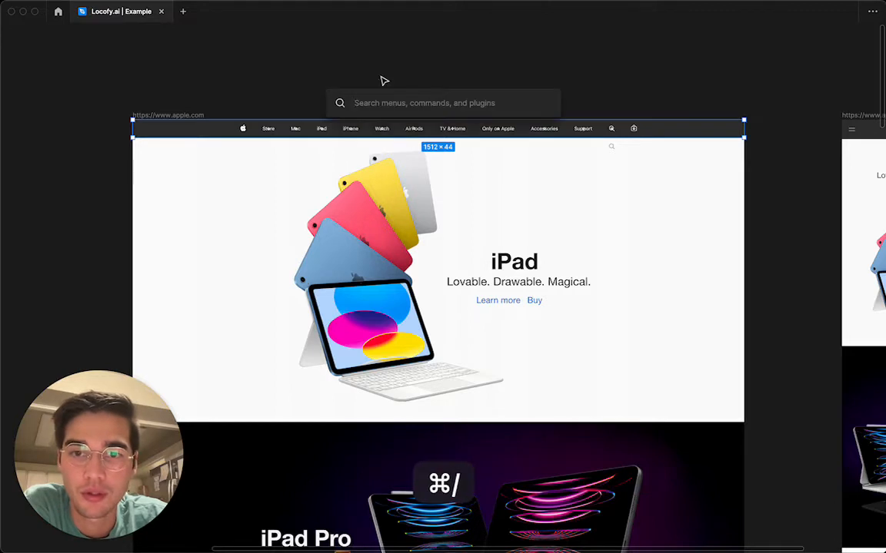
{"action": "key", "text": "Escape"}
{"action": "key", "text": "super+period"}
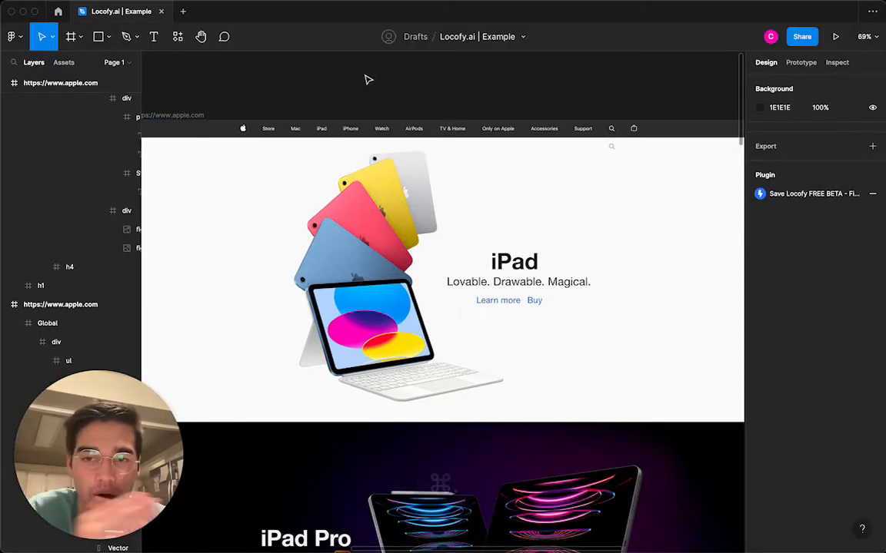
- Add auto layout to the desktop page's Global navigation bar frame
{"action": "double_click", "coordinate": [248, 130]}
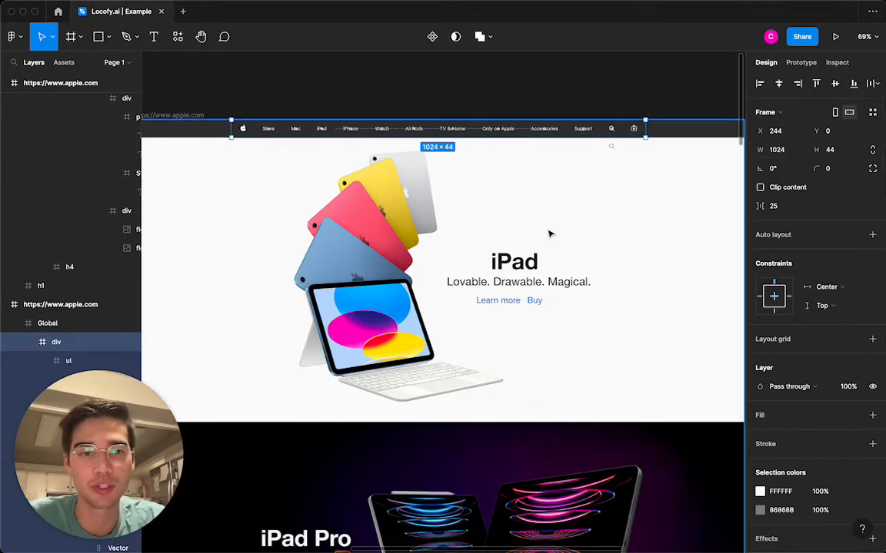
{"action": "scroll", "coordinate": [488, 371], "scroll_direction": "down", "scroll_amount": 5}
{"action": "scroll", "coordinate": [489, 371], "scroll_direction": "down", "scroll_amount": 15}
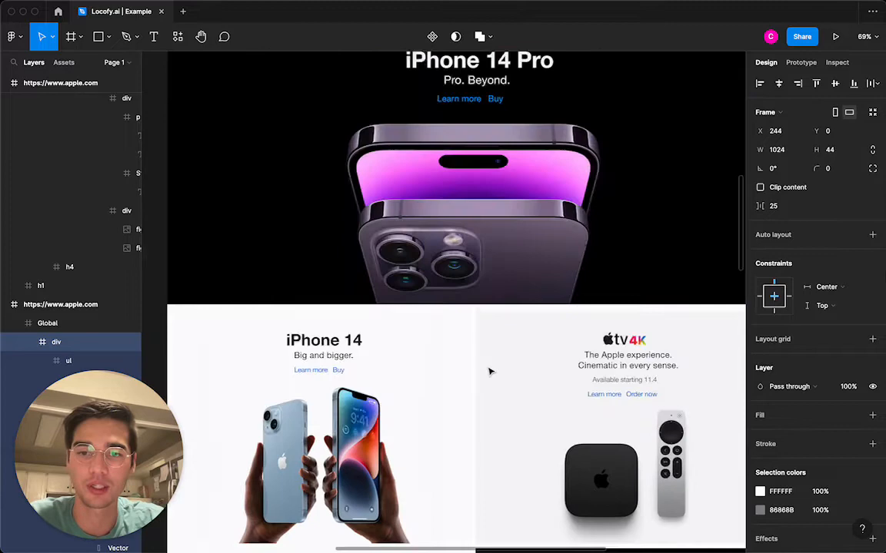
{"action": "scroll", "coordinate": [488, 371], "scroll_direction": "up", "scroll_amount": 10}
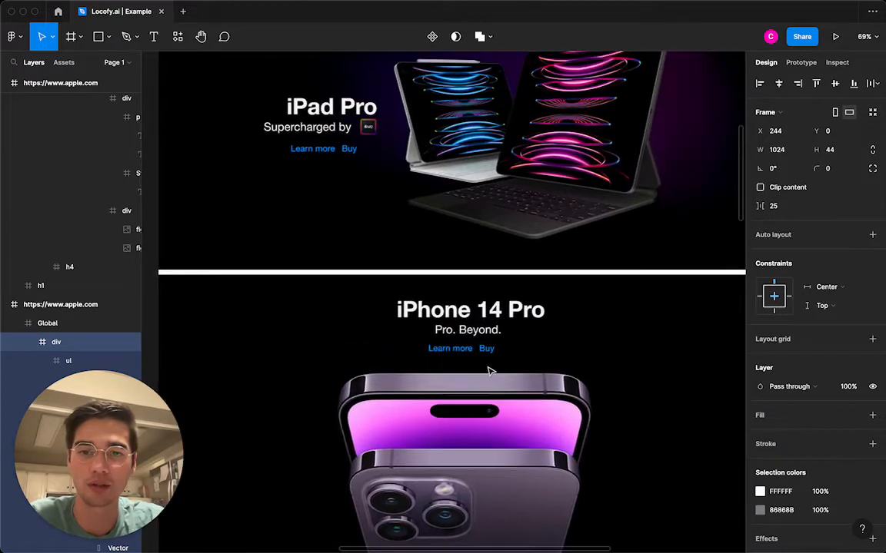
{"action": "scroll", "coordinate": [271, 383], "scroll_direction": "up", "scroll_amount": 8}
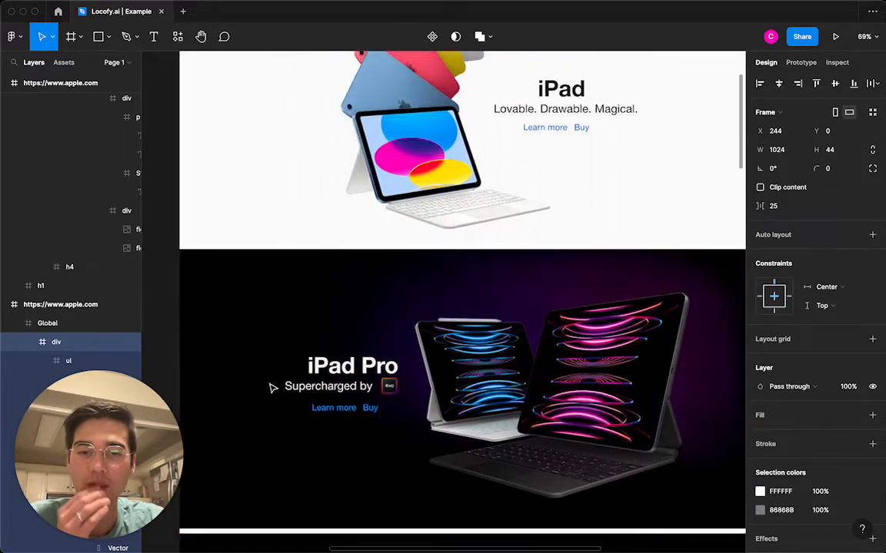
{"action": "scroll", "coordinate": [376, 90], "scroll_direction": "down", "scroll_amount": 1}
{"action": "scroll", "coordinate": [377, 90], "scroll_direction": "left", "scroll_amount": 1}
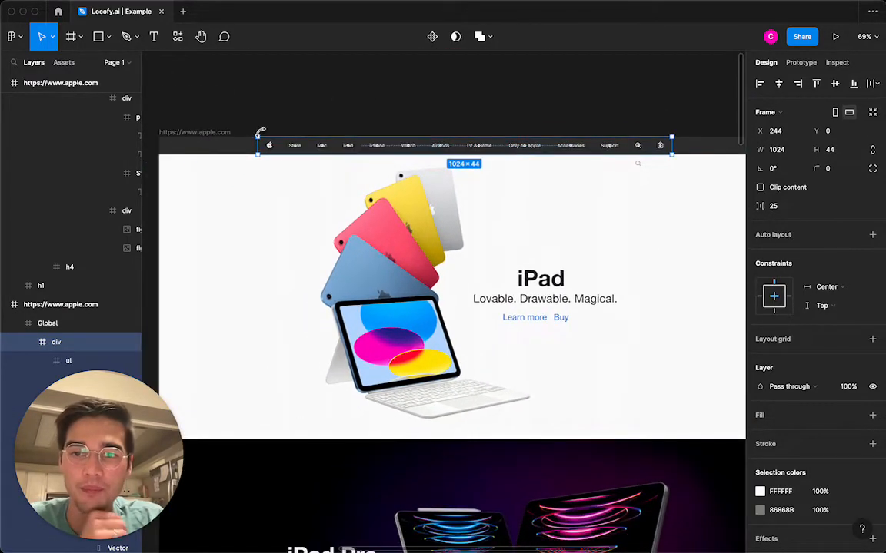
{"action": "left_click", "coordinate": [226, 147]}
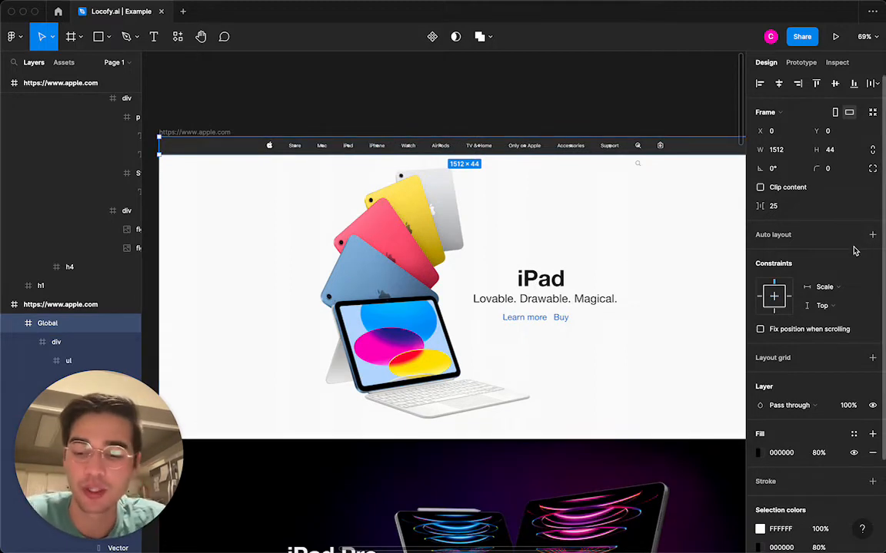
{"action": "key", "text": "shift+a"}
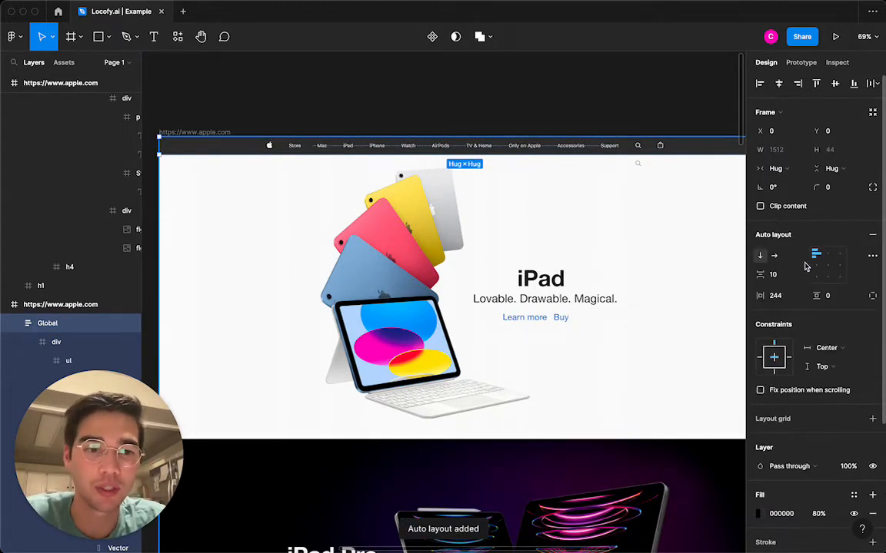
- Set the item spacing and the horizontal and vertical padding of the Global navigation bar's auto layout to 0
{"action": "left_click", "coordinate": [784, 278]}
{"action": "type", "text": "0"}
{"action": "key", "text": "Return"}
{"action": "left_click", "coordinate": [790, 298]}
{"action": "type", "text": "0"}
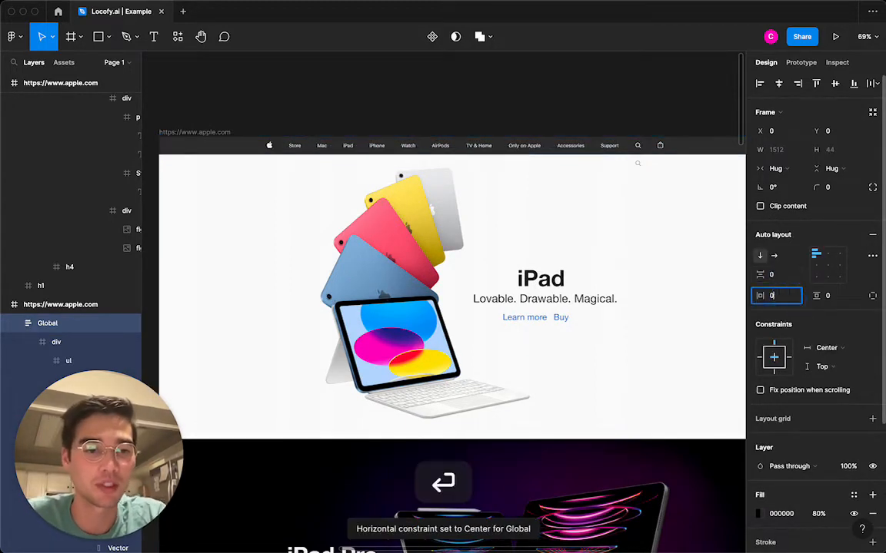
{"action": "key", "text": "Return"}
{"action": "left_click", "coordinate": [847, 298]}
{"action": "key", "text": "Return"}
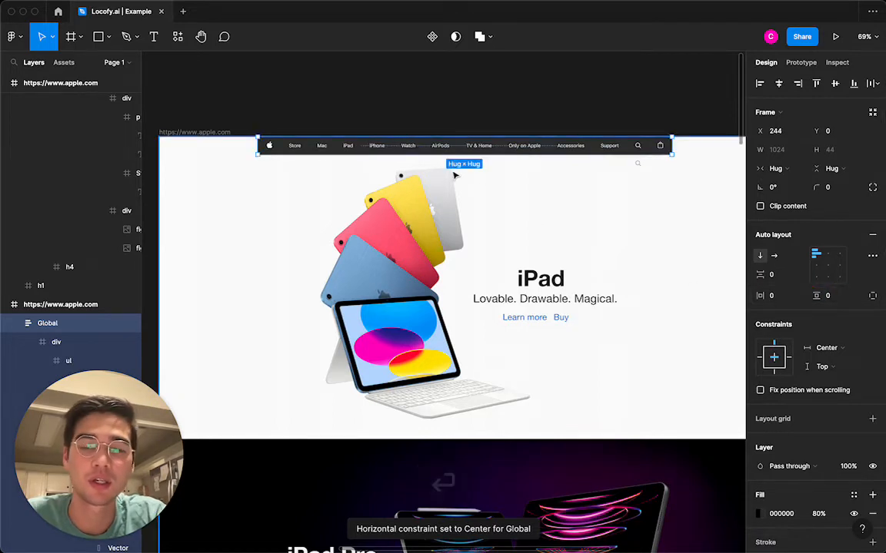
{"action": "left_click", "coordinate": [788, 170]}
{"action": "left_click", "coordinate": [788, 168]}
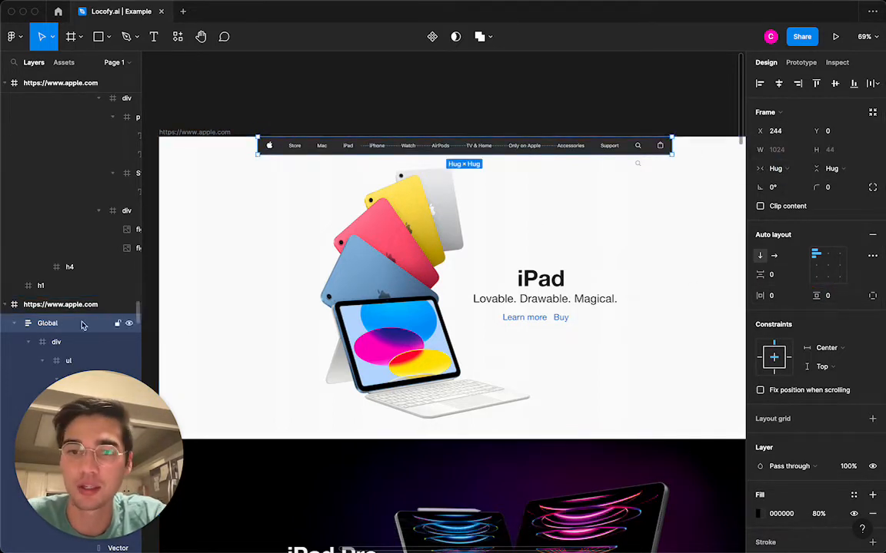
{"action": "left_click", "coordinate": [788, 169]}
{"action": "left_click", "coordinate": [785, 172]}
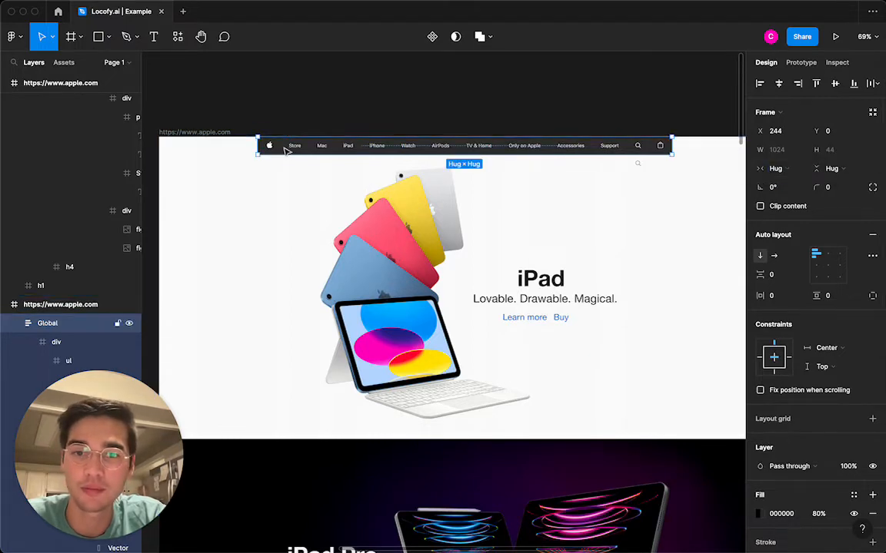
{"action": "left_click", "coordinate": [197, 131]}
{"action": "scroll", "coordinate": [297, 239], "scroll_direction": "down", "scroll_amount": 10}
{"action": "left_click", "coordinate": [264, 219], "text": "super"}
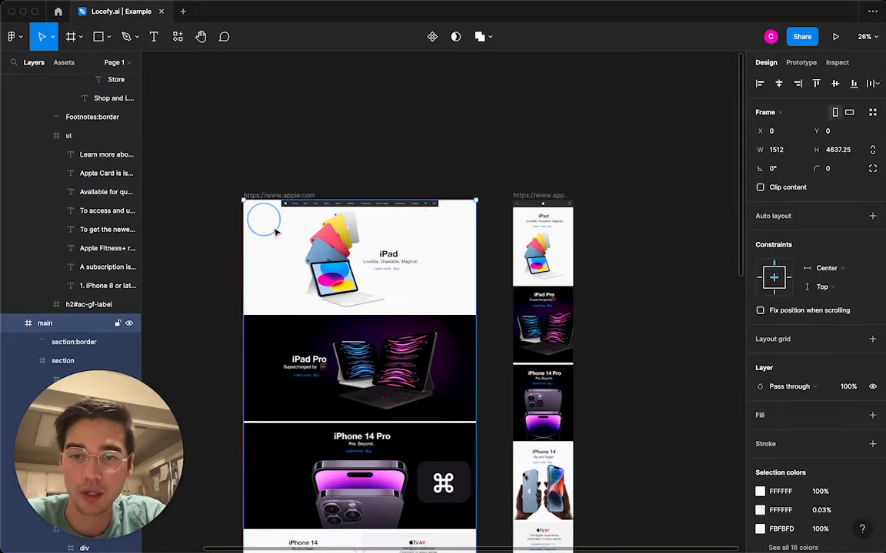
{"action": "left_click_drag", "start_coordinate": [274, 226], "coordinate": [541, 426]}
{"action": "left_click", "coordinate": [257, 178]}
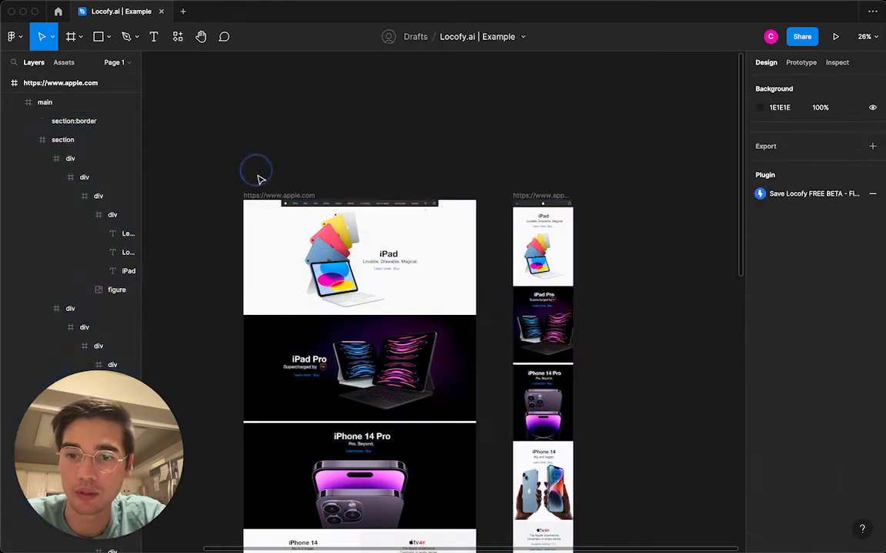
{"action": "left_click", "coordinate": [253, 194]}
{"action": "left_click", "coordinate": [872, 216]}
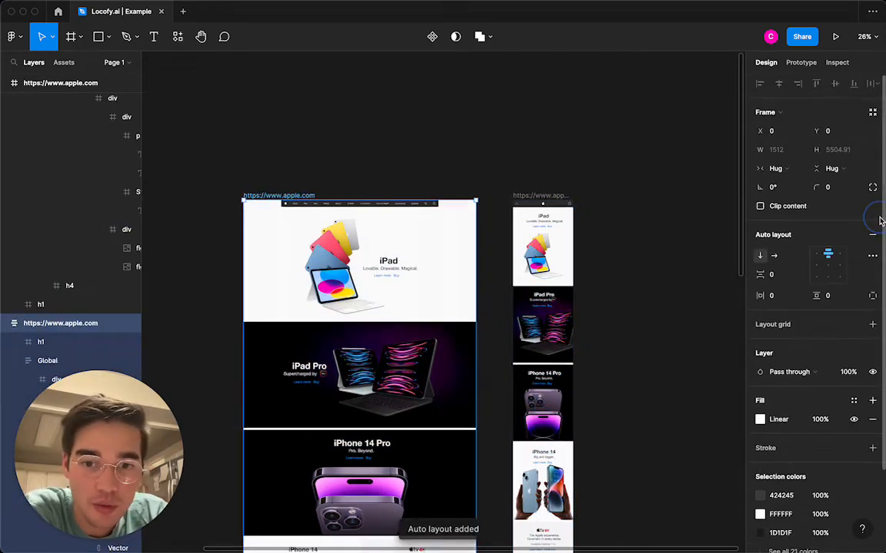
- Change the desktop page frame's horizontal sizing to a fixed width of 1512
{"action": "scroll", "coordinate": [480, 263], "scroll_direction": "down", "scroll_amount": 2}
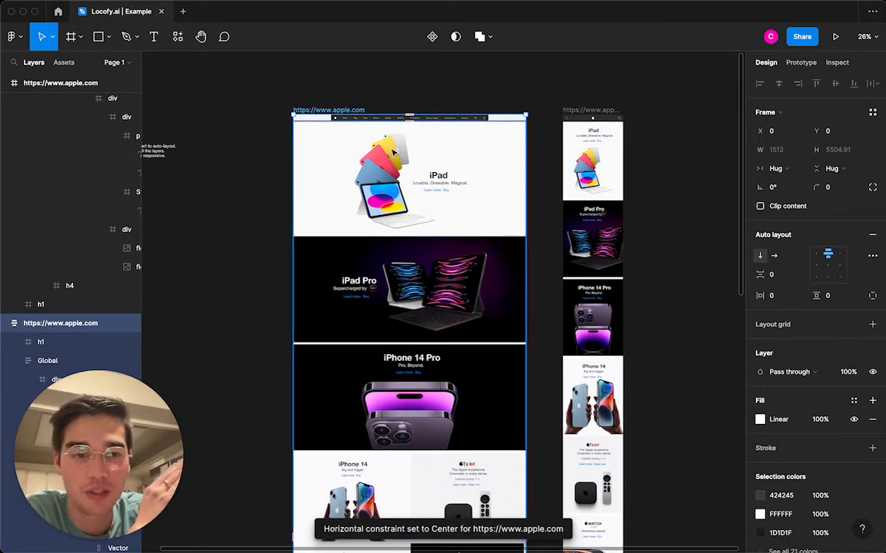
{"action": "left_click", "coordinate": [794, 170]}
{"action": "left_click", "coordinate": [793, 153]}
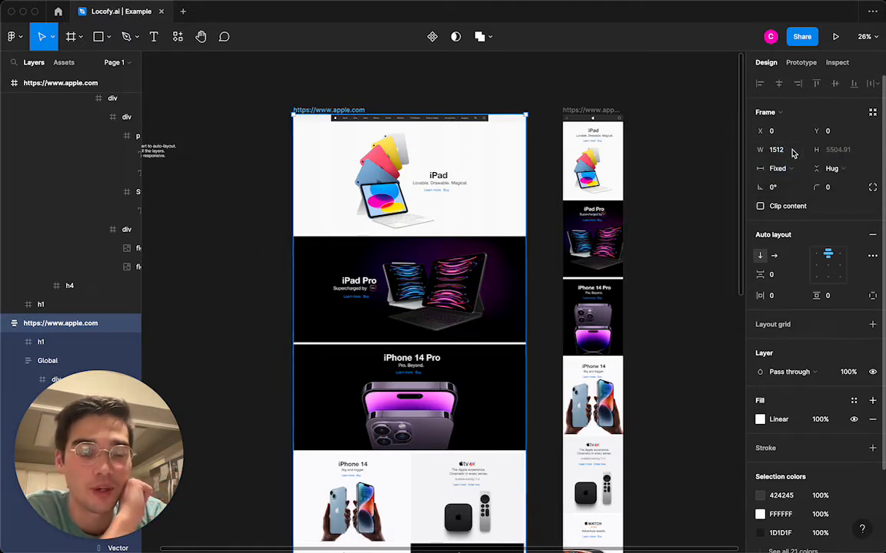
{"action": "left_click", "coordinate": [793, 153]}
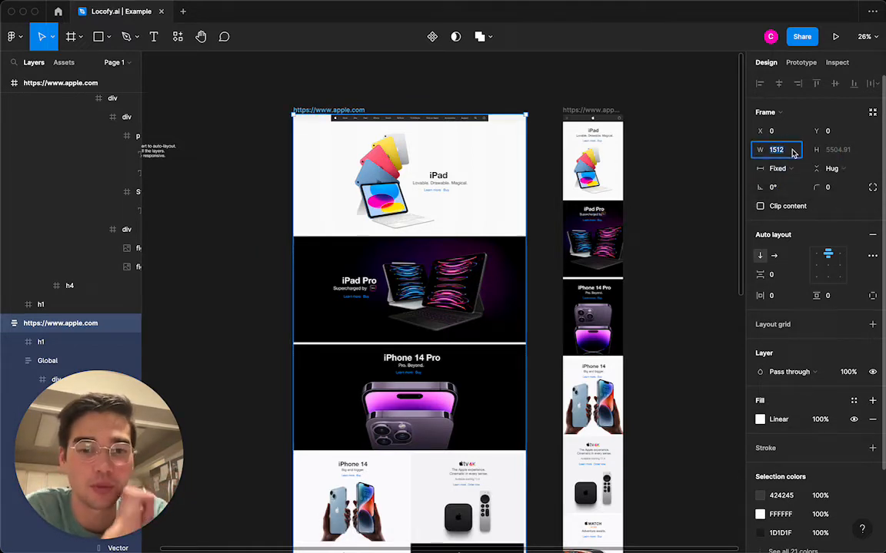
{"action": "left_click", "coordinate": [439, 89]}
- Make the Global navigation bar fill its container's width and align its contents to the center
{"action": "scroll", "coordinate": [439, 91], "scroll_direction": "down", "scroll_amount": 1}
{"action": "scroll", "coordinate": [440, 94], "scroll_direction": "up", "scroll_amount": 2}
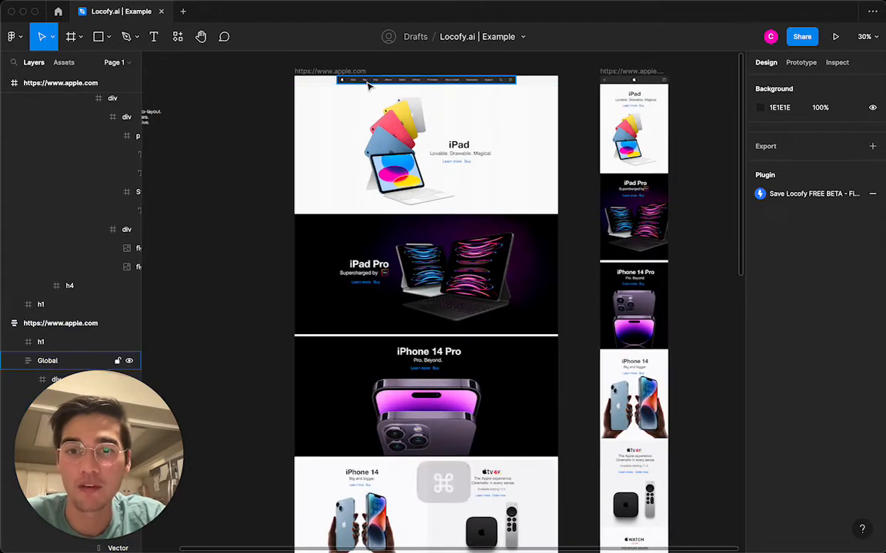
{"action": "scroll", "coordinate": [372, 353], "scroll_direction": "down", "scroll_amount": 5}
{"action": "scroll", "coordinate": [372, 352], "scroll_direction": "down", "scroll_amount": 5}
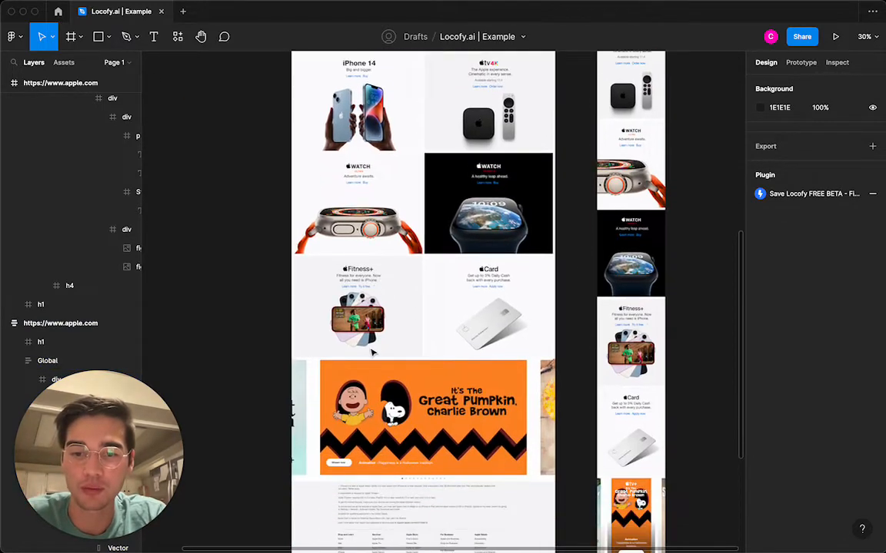
{"action": "scroll", "coordinate": [367, 312], "scroll_direction": "up", "scroll_amount": 3}
{"action": "scroll", "coordinate": [370, 272], "scroll_direction": "up", "scroll_amount": 10}
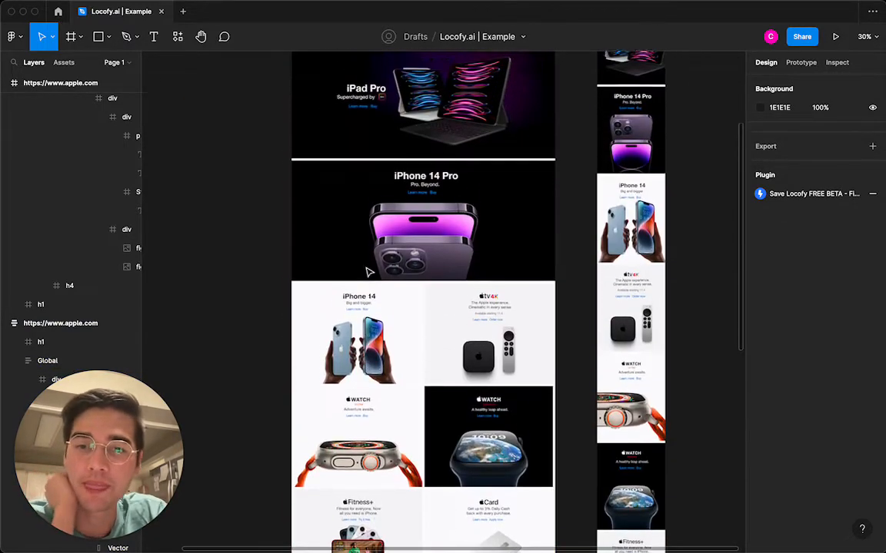
{"action": "left_click", "coordinate": [369, 207]}
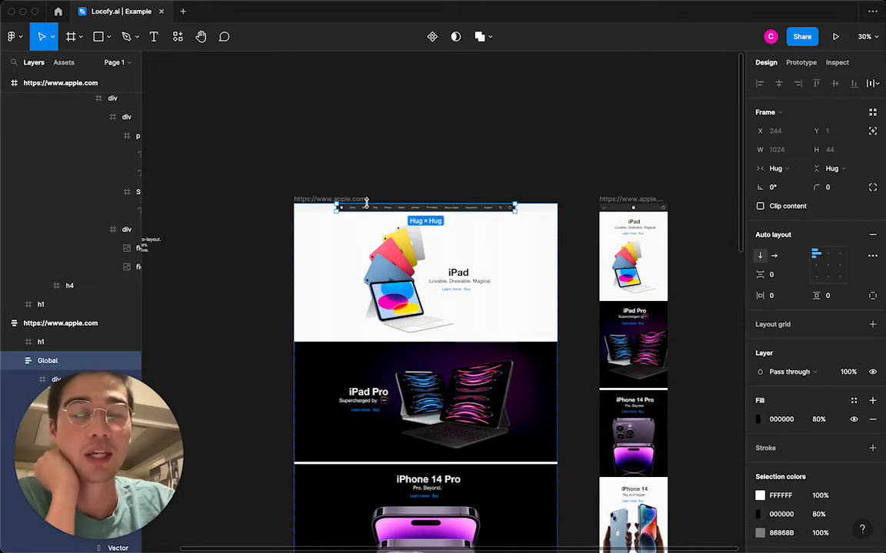
{"action": "scroll", "coordinate": [369, 208], "scroll_direction": "up", "scroll_amount": 5}
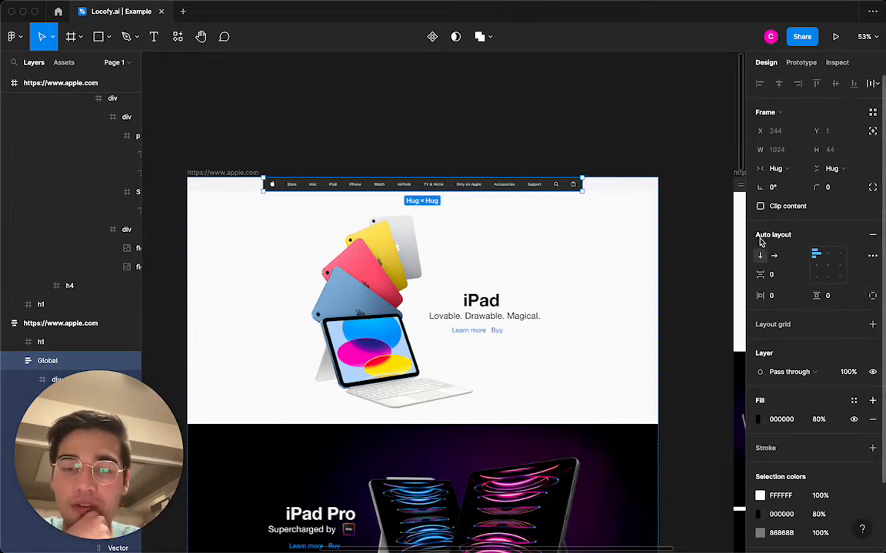
{"action": "left_click", "coordinate": [775, 168]}
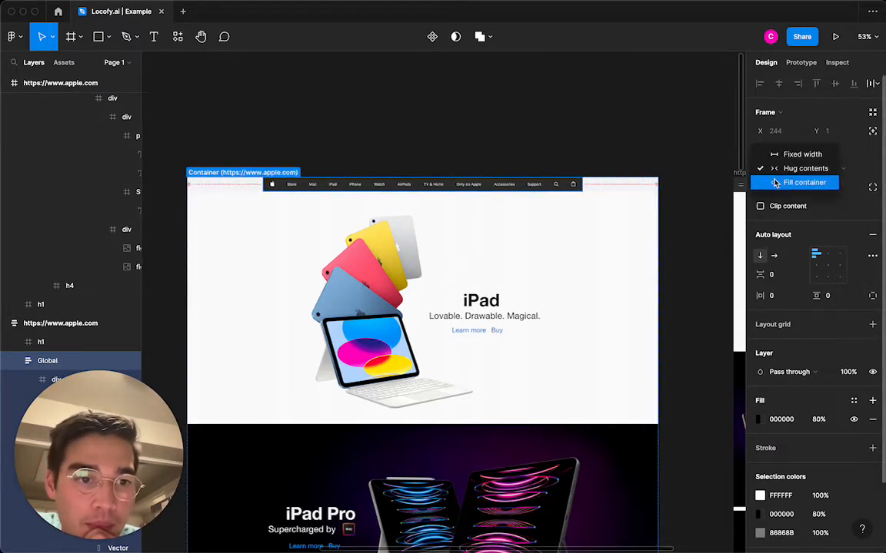
{"action": "left_click", "coordinate": [776, 182]}
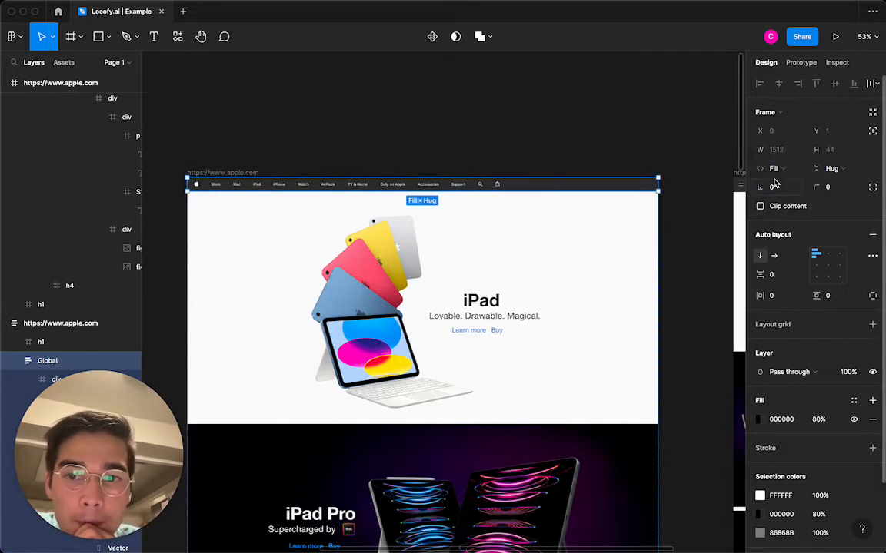
{"action": "left_click", "coordinate": [829, 256]}
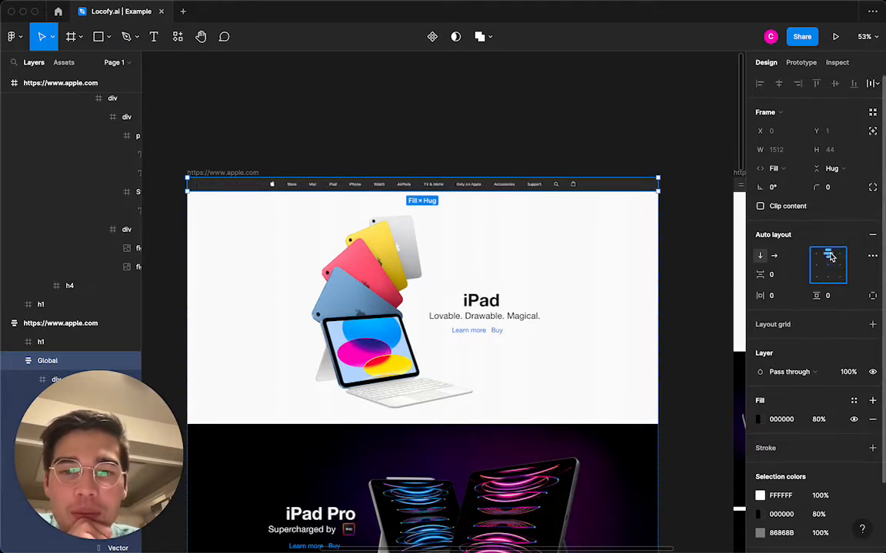
{"action": "left_click", "coordinate": [458, 99]}
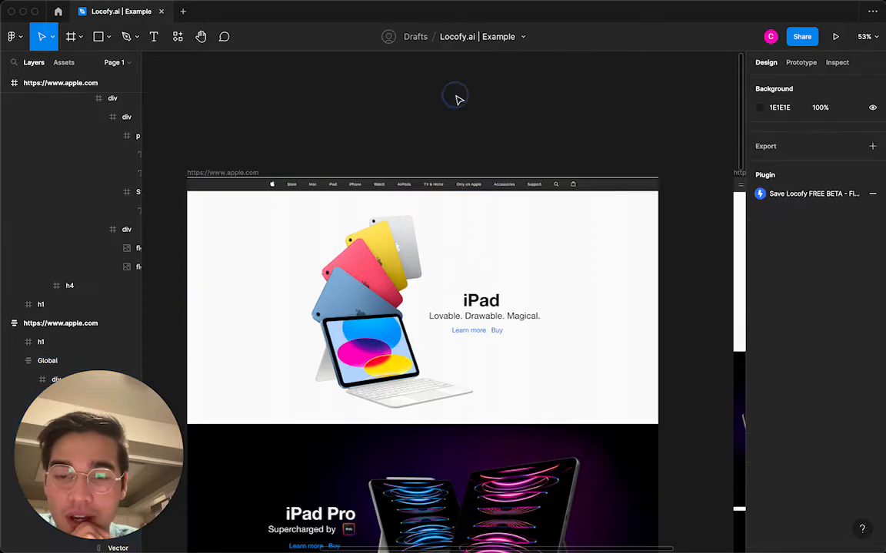
- Examine the thin white strip above the desktop navigation bar and check the bar's vertical sizing options
{"action": "left_click", "coordinate": [240, 172]}
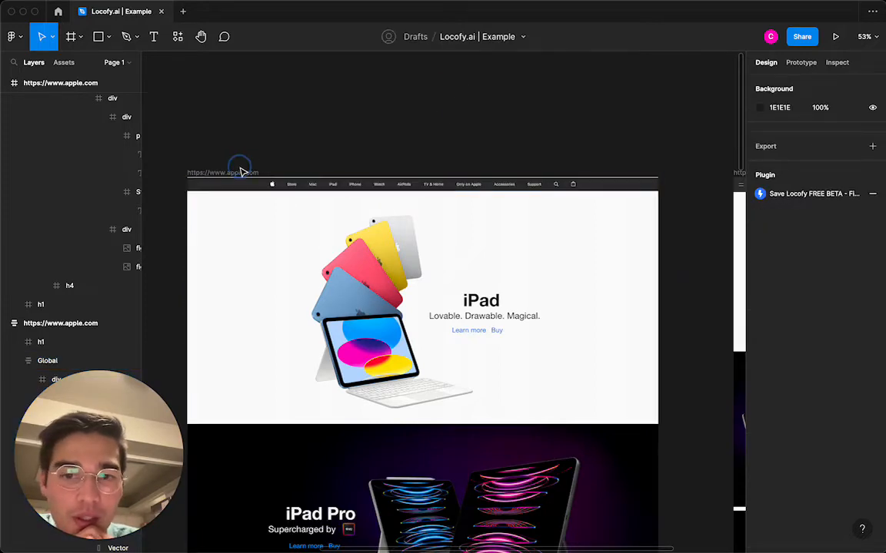
{"action": "left_click", "coordinate": [358, 184]}
{"action": "scroll", "coordinate": [361, 187], "scroll_direction": "up", "scroll_amount": 5}
{"action": "scroll", "coordinate": [354, 187], "scroll_direction": "up", "scroll_amount": 5}
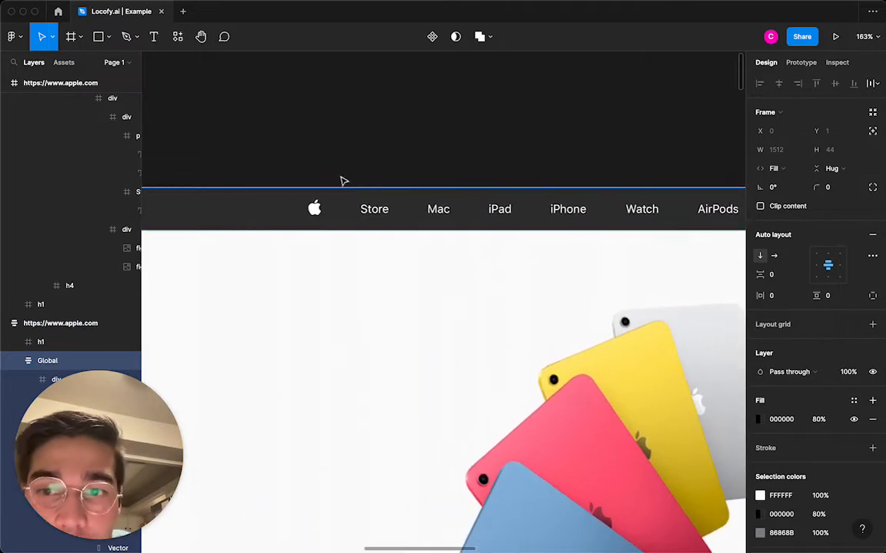
{"action": "left_click", "coordinate": [263, 177]}
{"action": "scroll", "coordinate": [247, 181], "scroll_direction": "up", "scroll_amount": 4}
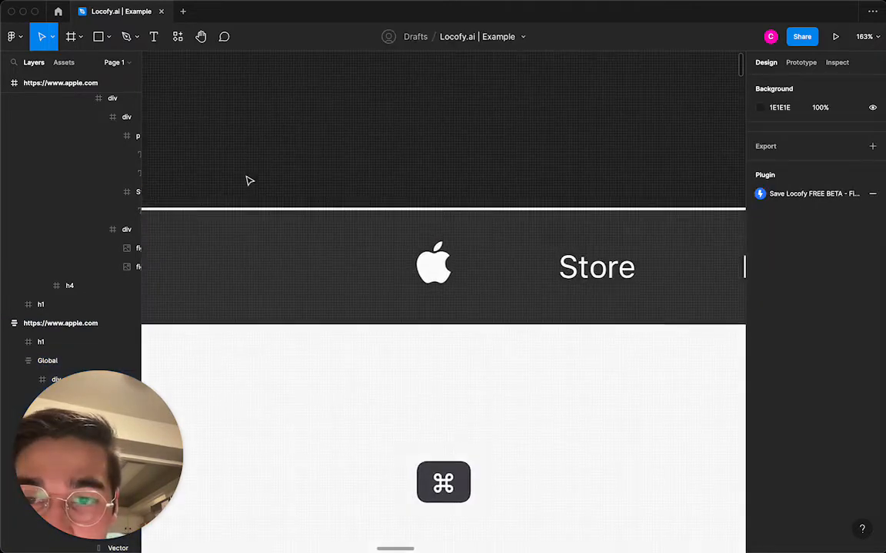
{"action": "left_click", "coordinate": [285, 211]}
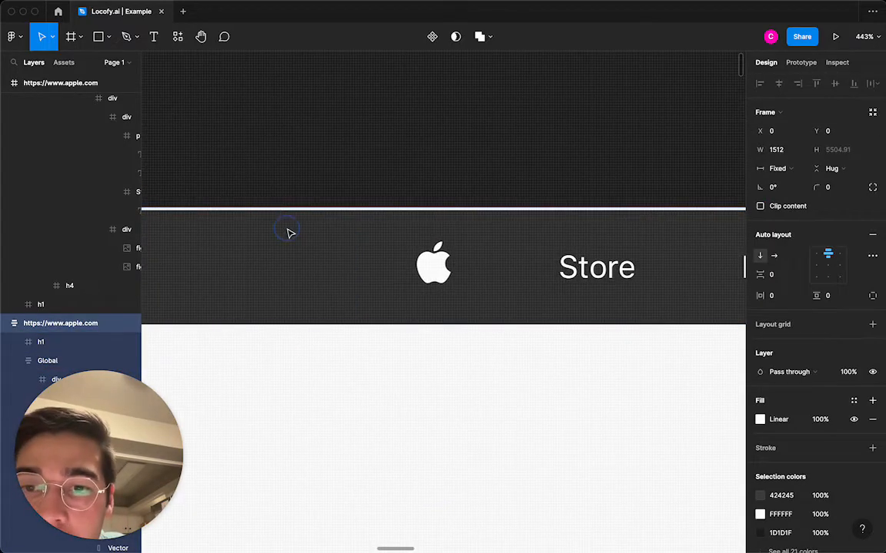
{"action": "left_click", "coordinate": [291, 233]}
{"action": "left_click", "coordinate": [831, 168]}
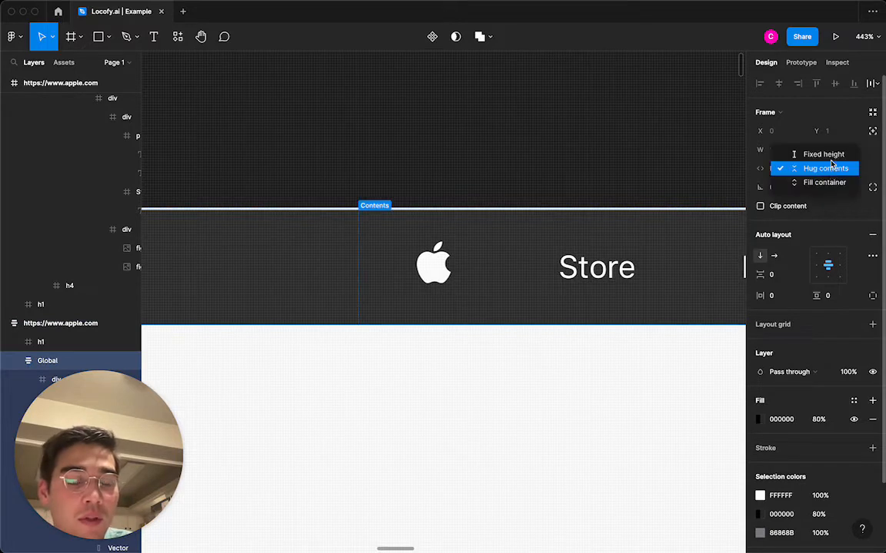
{"action": "left_click", "coordinate": [832, 169]}
{"action": "left_click", "coordinate": [552, 178]}
{"action": "scroll", "coordinate": [551, 177], "scroll_direction": "down", "scroll_amount": 5}
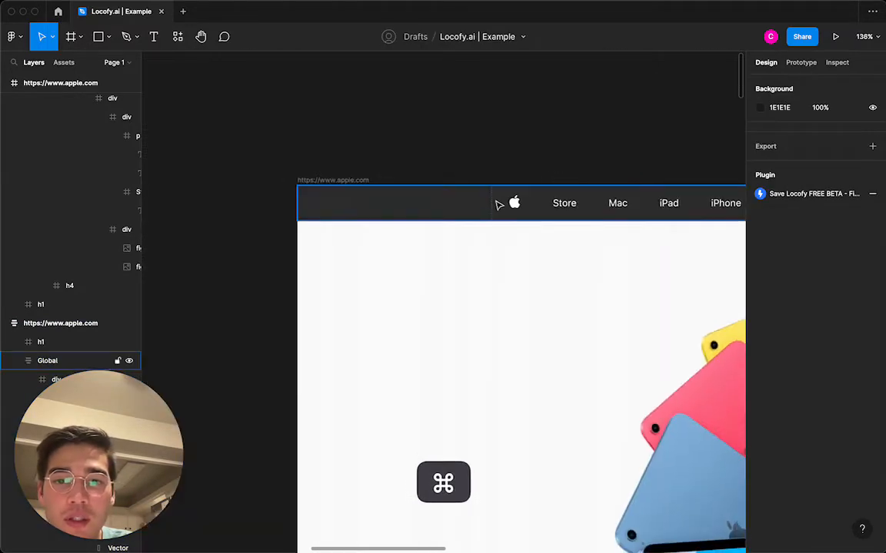
- Delete the h1 layer above the Global navigation bar in the desktop page frame
{"action": "left_click", "coordinate": [498, 204]}
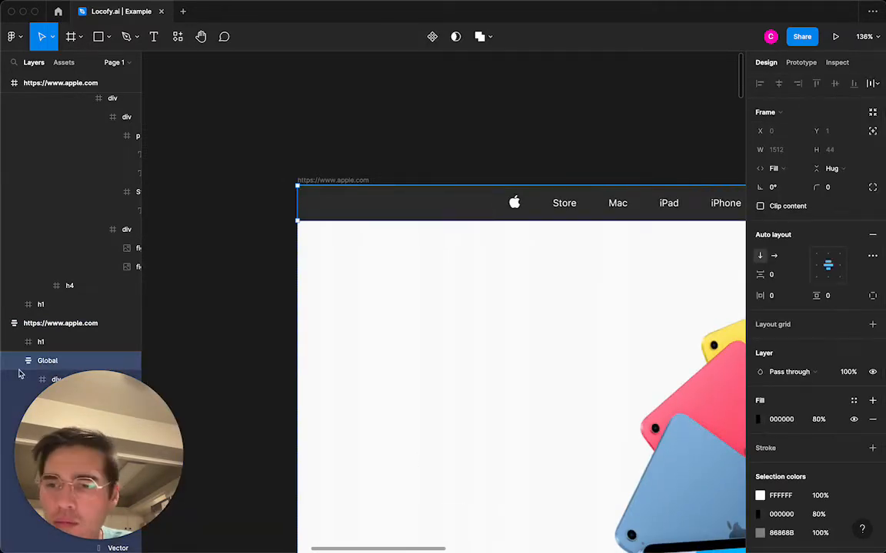
{"action": "left_click", "coordinate": [48, 340]}
{"action": "key", "text": "Delete"}
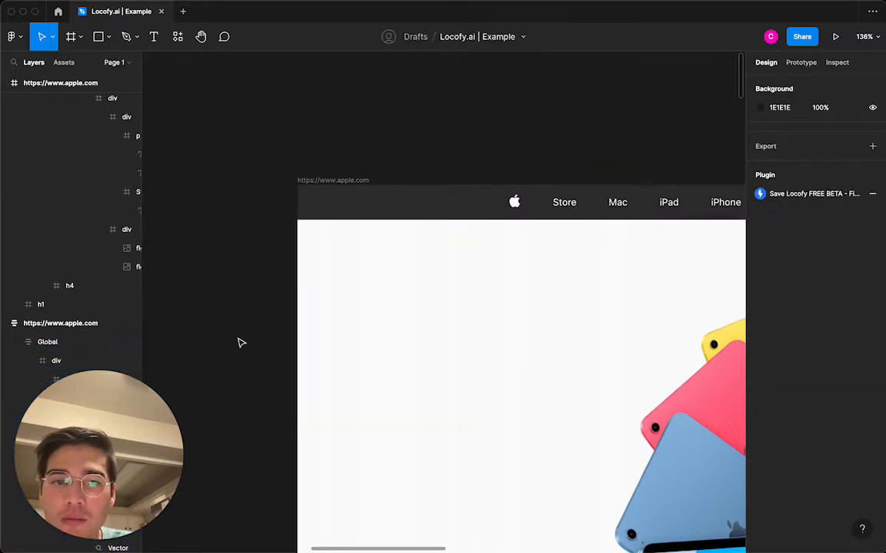
- Add auto layout to the ul frame that holds the desktop navigation bar's links
{"action": "scroll", "coordinate": [239, 342], "scroll_direction": "down", "scroll_amount": 5}
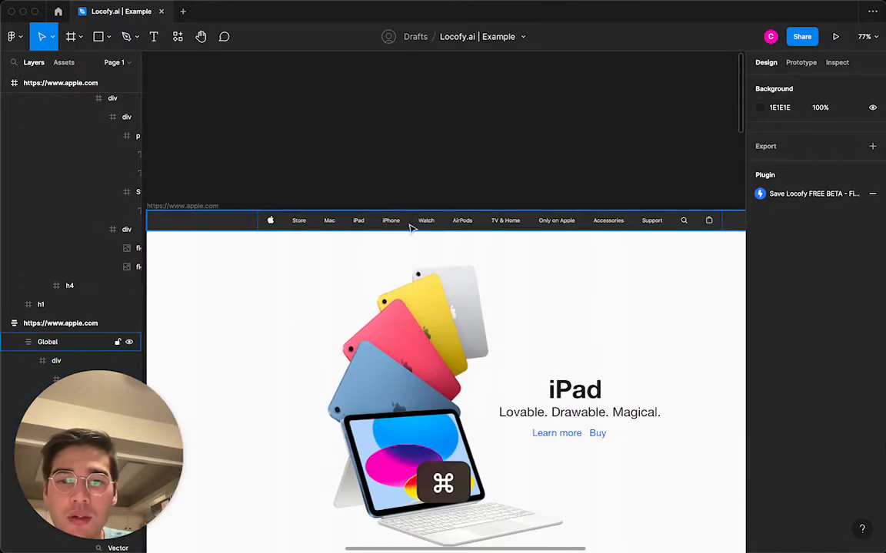
{"action": "left_click", "coordinate": [411, 225], "text": "super"}
{"action": "scroll", "coordinate": [407, 223], "scroll_direction": "right", "scroll_amount": 3}
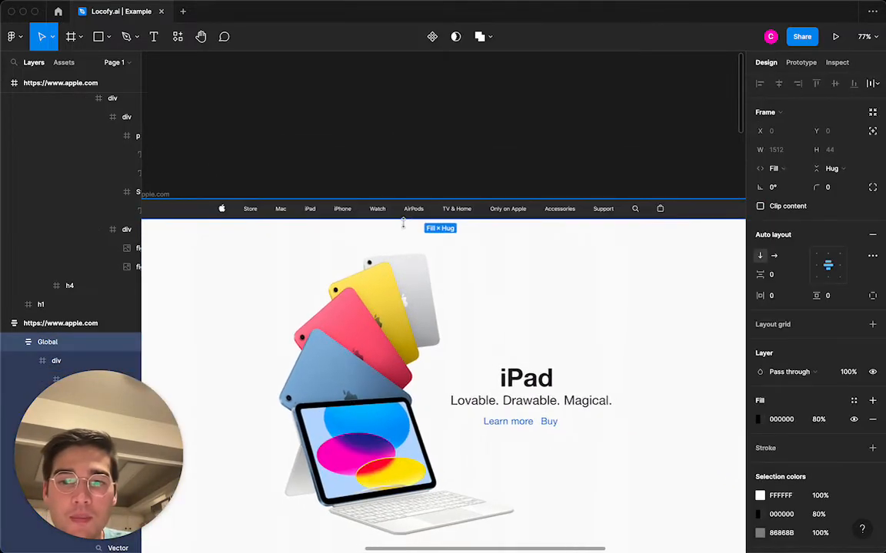
{"action": "left_click", "coordinate": [222, 213], "text": "super"}
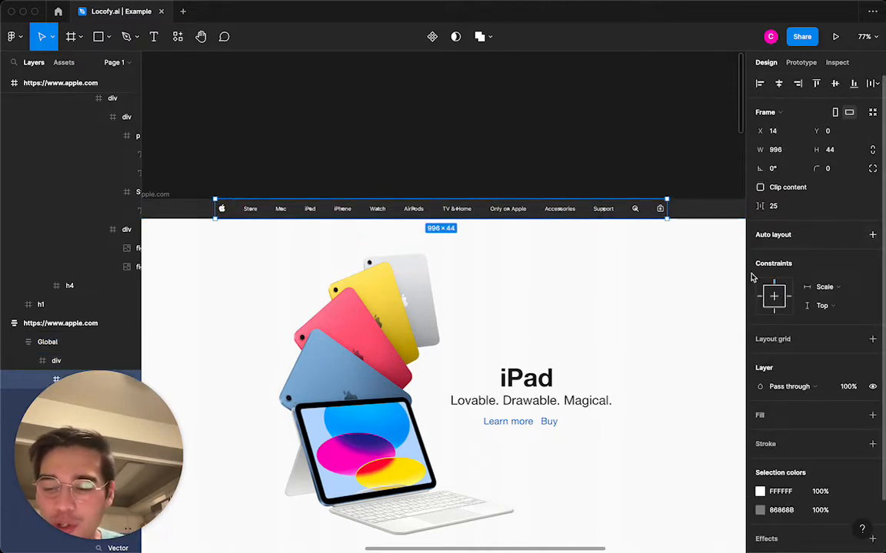
{"action": "key", "text": "shift+a"}
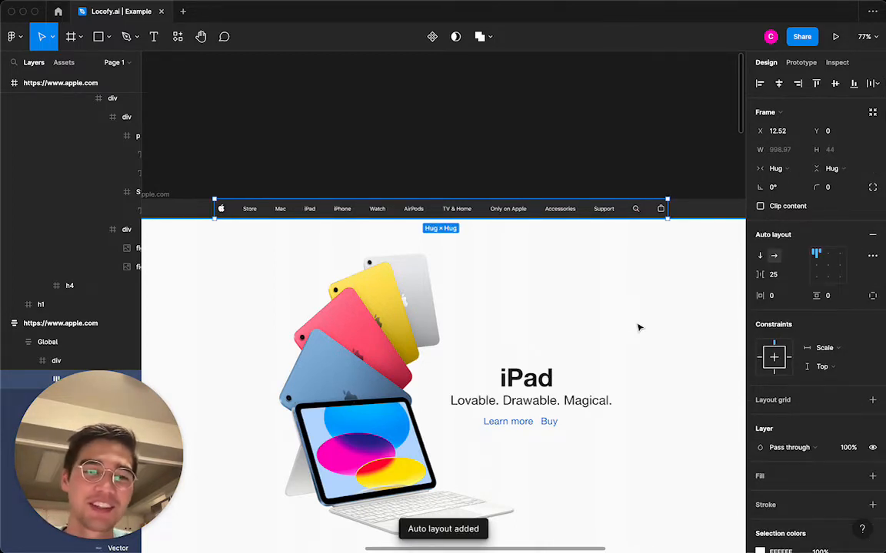
- Measure the gaps between the navigation links and set the ul frame's item spacing to 24
{"action": "left_click", "coordinate": [253, 208]}
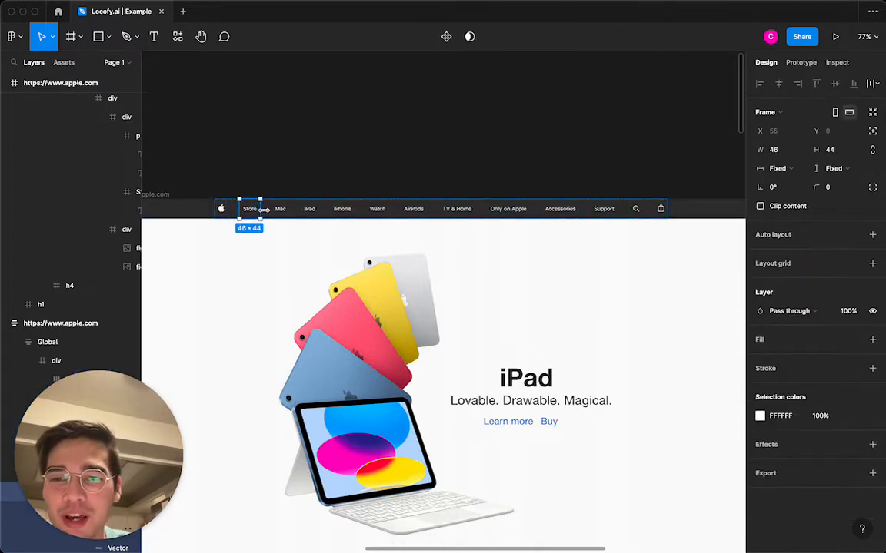
{"action": "key", "text": "alt"}
{"action": "left_click", "coordinate": [312, 212]}
{"action": "key", "text": "alt"}
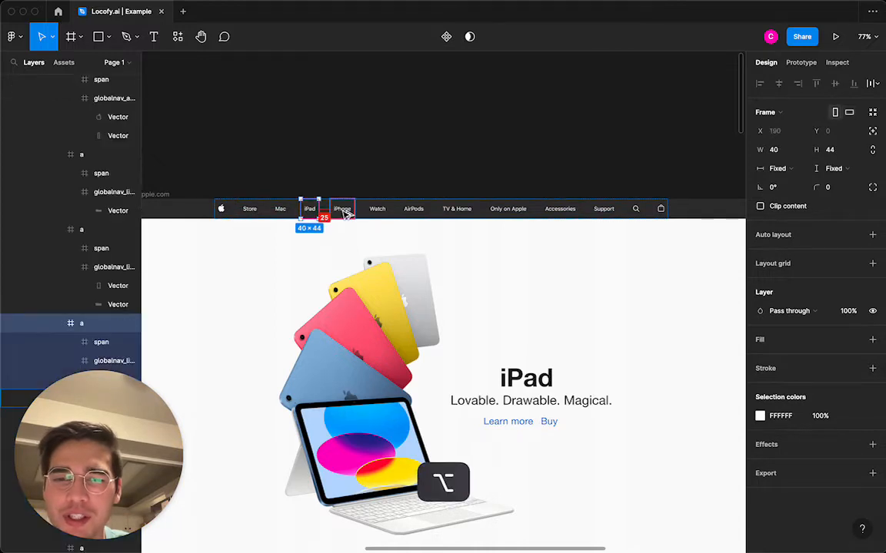
{"action": "key", "text": "Escape"}
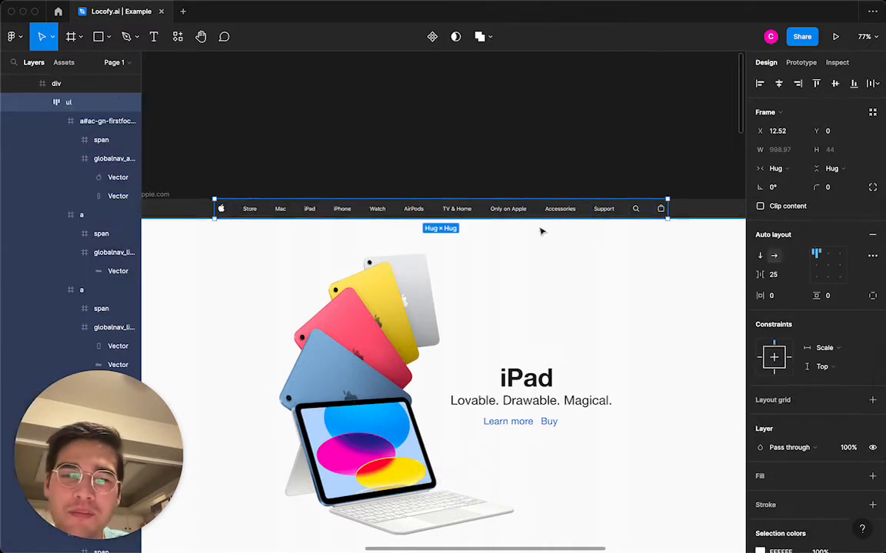
{"action": "left_click", "coordinate": [777, 277]}
{"action": "key", "text": "Down"}
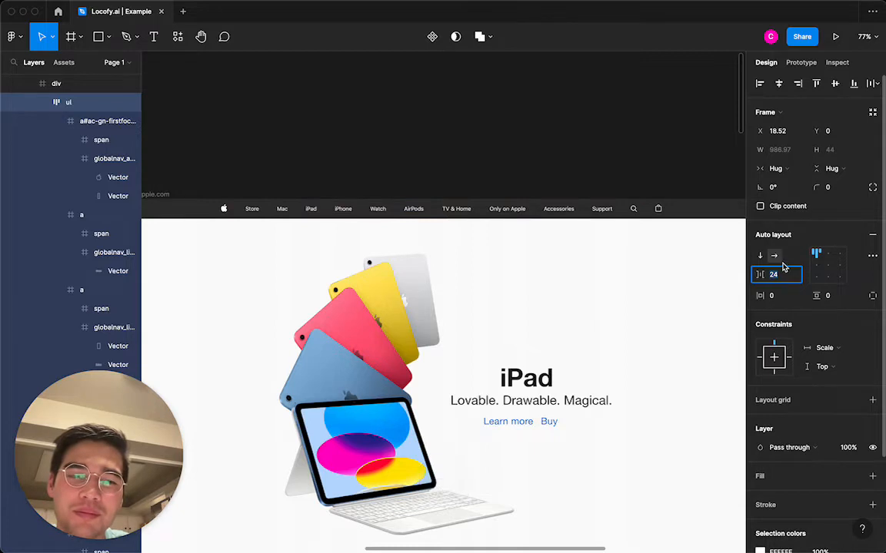
- Examine the desktop navigation bar's div, ul and link frames, including the search and shopping bag icons
{"action": "left_click", "coordinate": [484, 182]}
{"action": "double_click", "coordinate": [432, 213]}
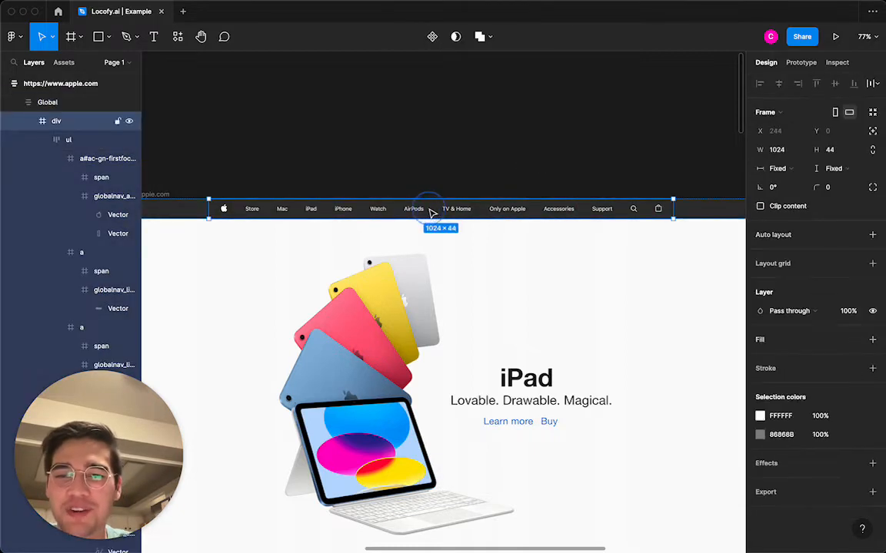
{"action": "left_click", "coordinate": [252, 213]}
{"action": "left_click", "coordinate": [283, 210], "text": "shift"}
{"action": "left_click", "coordinate": [310, 210], "text": "shift"}
{"action": "left_click", "coordinate": [343, 211], "text": "shift"}
{"action": "left_click", "coordinate": [432, 188]}
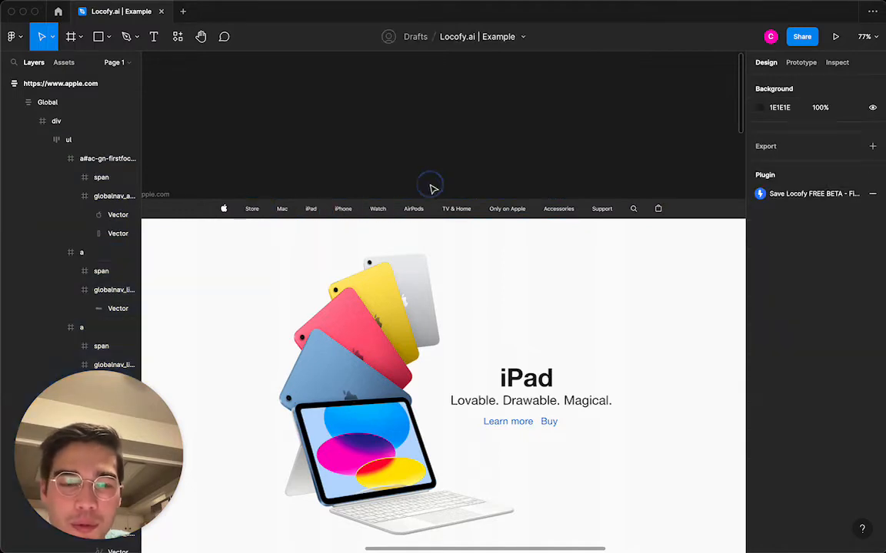
{"action": "left_click", "coordinate": [632, 208]}
{"action": "left_click", "coordinate": [652, 213]}
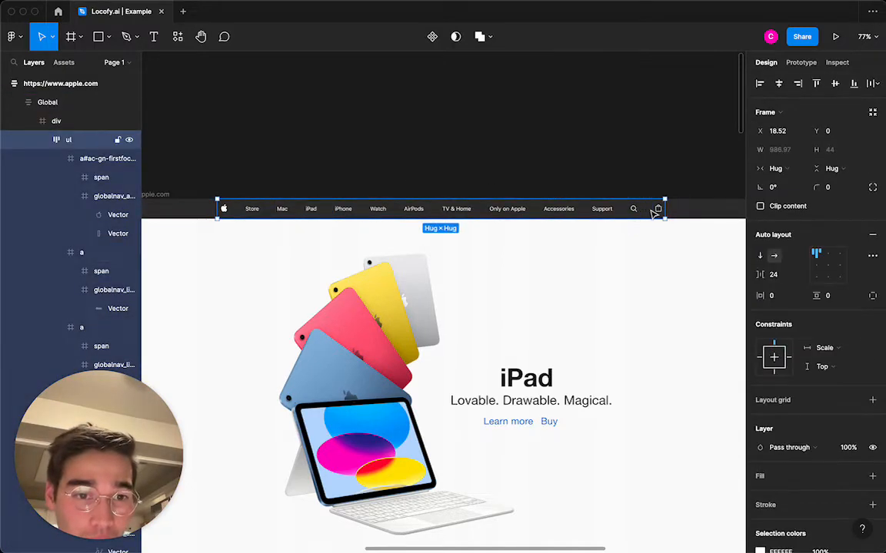
{"action": "double_click", "coordinate": [634, 211]}
{"action": "left_click", "coordinate": [657, 211]}
{"action": "left_click", "coordinate": [635, 212]}
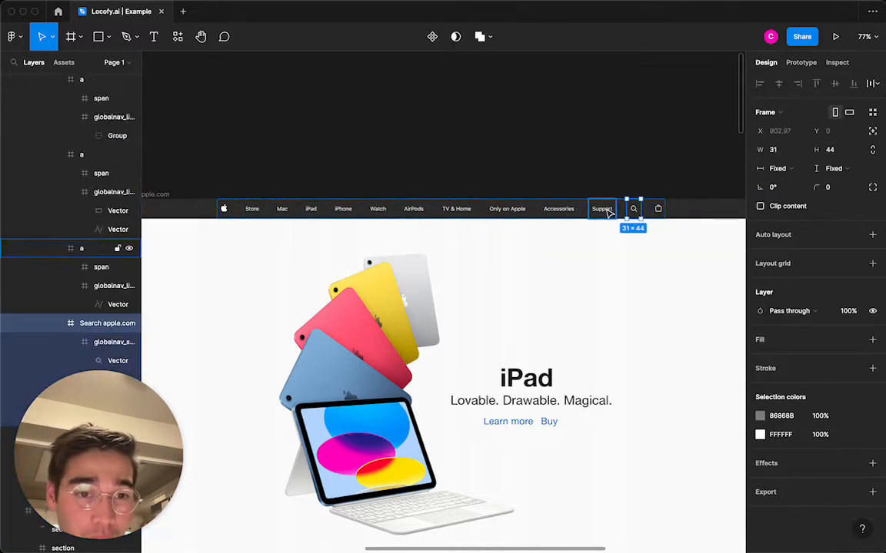
{"action": "left_click", "coordinate": [605, 211]}
{"action": "left_click", "coordinate": [627, 213]}
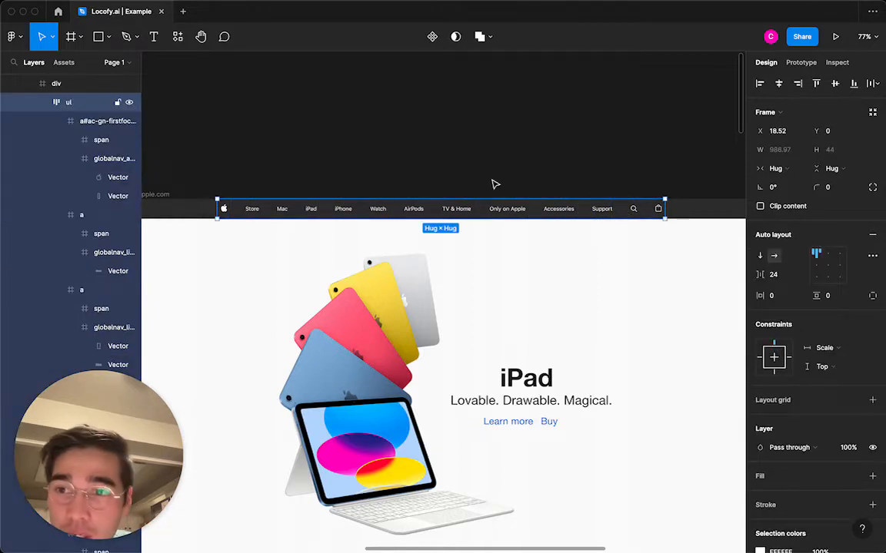
- Ungroup the div frame that wraps the ul inside the desktop Global navigation bar
{"action": "scroll", "coordinate": [55, 134], "scroll_direction": "up", "scroll_amount": 2}
{"action": "left_click", "coordinate": [57, 117]}
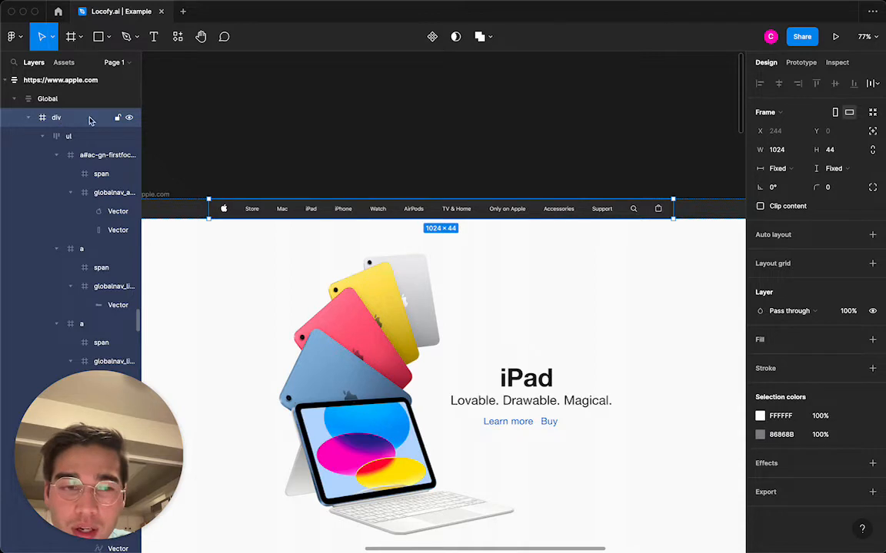
{"action": "key", "text": "super+shift+g"}
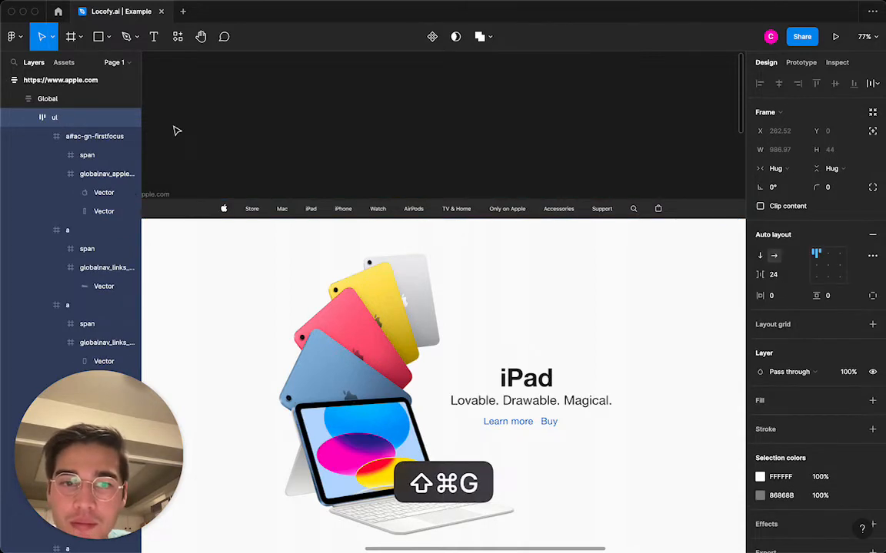
{"action": "right_click", "coordinate": [384, 186]}
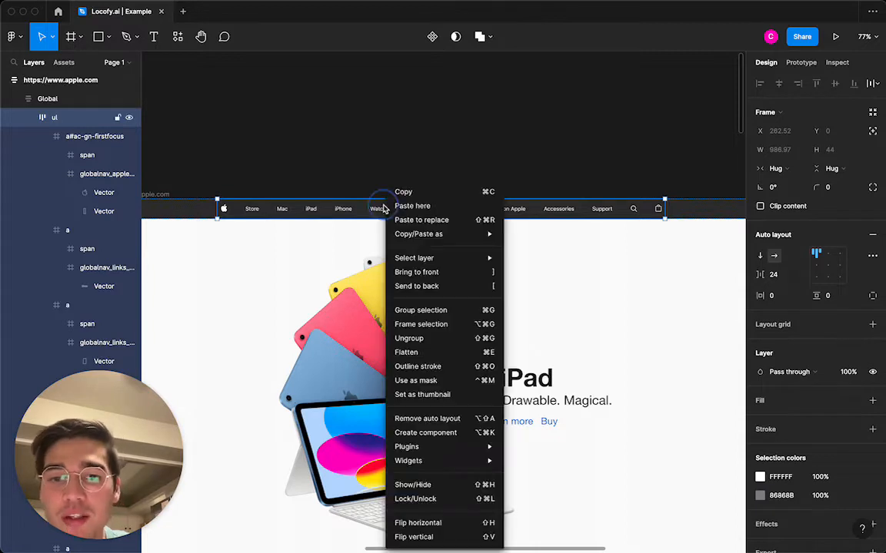
{"action": "key", "text": "Escape"}
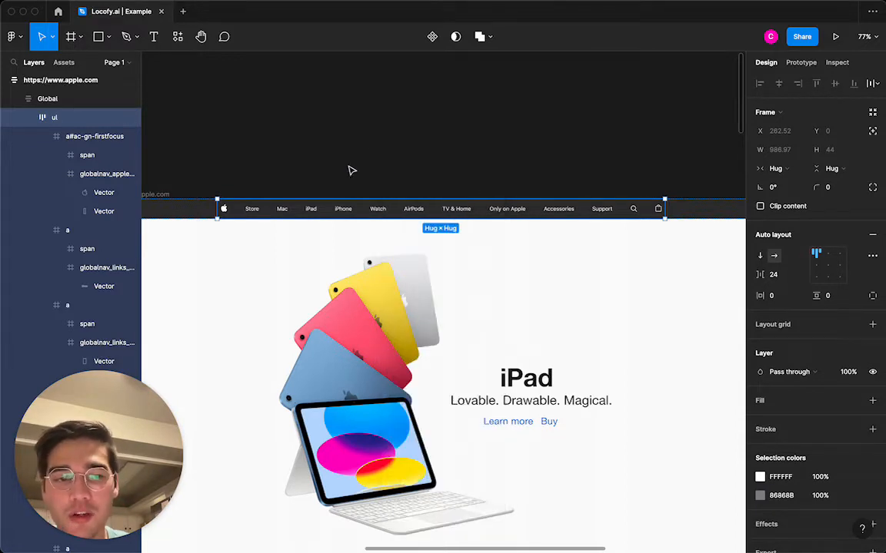
- Check the horizontal sizing options of the desktop Global frame and inspect the link frames inside its ul
{"action": "left_click", "coordinate": [255, 210]}
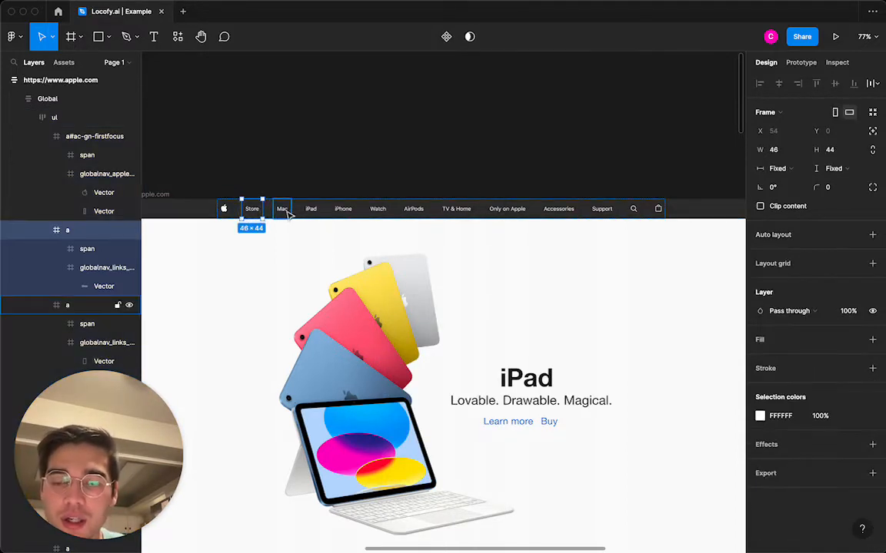
{"action": "left_click", "coordinate": [284, 210]}
{"action": "left_click", "coordinate": [352, 183]}
{"action": "scroll", "coordinate": [352, 183], "scroll_direction": "down", "scroll_amount": 3}
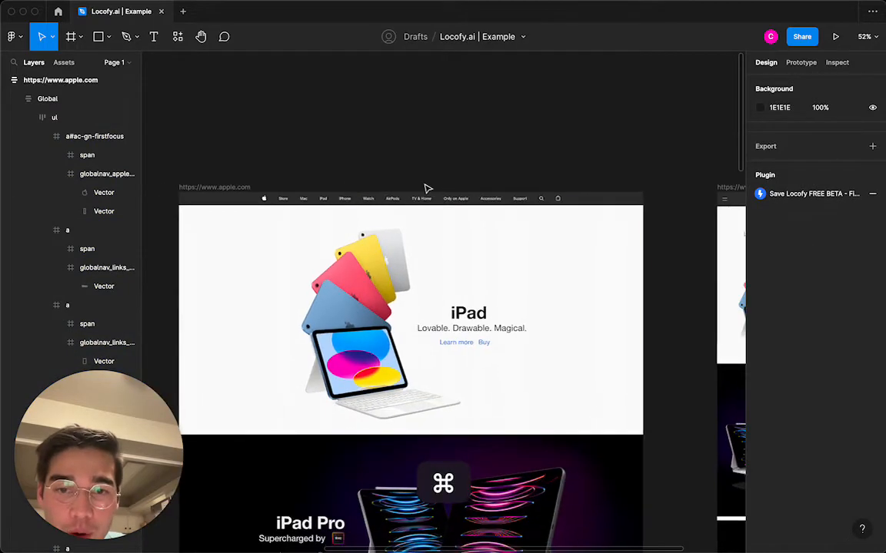
{"action": "left_click", "coordinate": [428, 191]}
{"action": "left_click", "coordinate": [769, 168]}
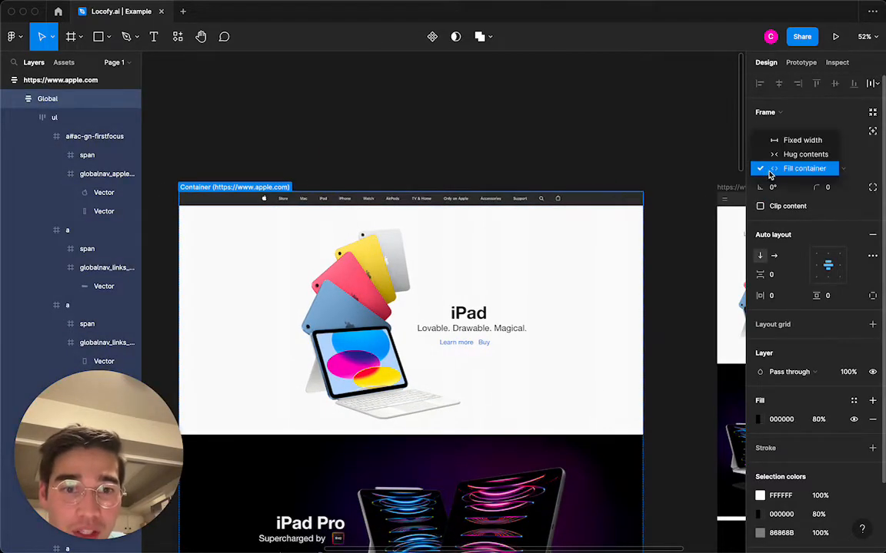
{"action": "left_click", "coordinate": [770, 172]}
{"action": "left_click", "coordinate": [466, 154]}
{"action": "triple_click", "coordinate": [341, 199]}
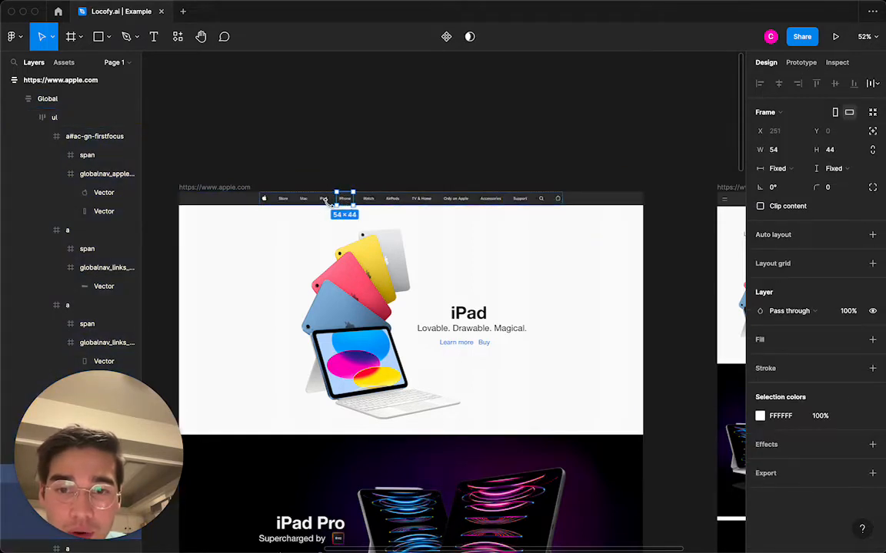
{"action": "left_click", "coordinate": [273, 201]}
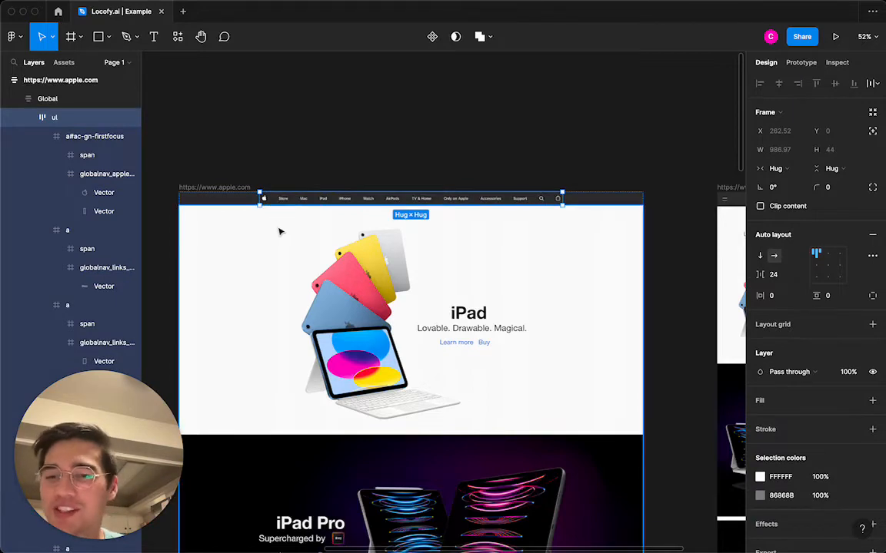
- Place a duplicate of the Global navigation bar on the empty canvas just above the desktop page frame
{"action": "scroll", "coordinate": [279, 231], "scroll_direction": "down", "scroll_amount": 2}
{"action": "scroll", "coordinate": [279, 231], "scroll_direction": "left", "scroll_amount": 2}
{"action": "left_click", "coordinate": [270, 163]}
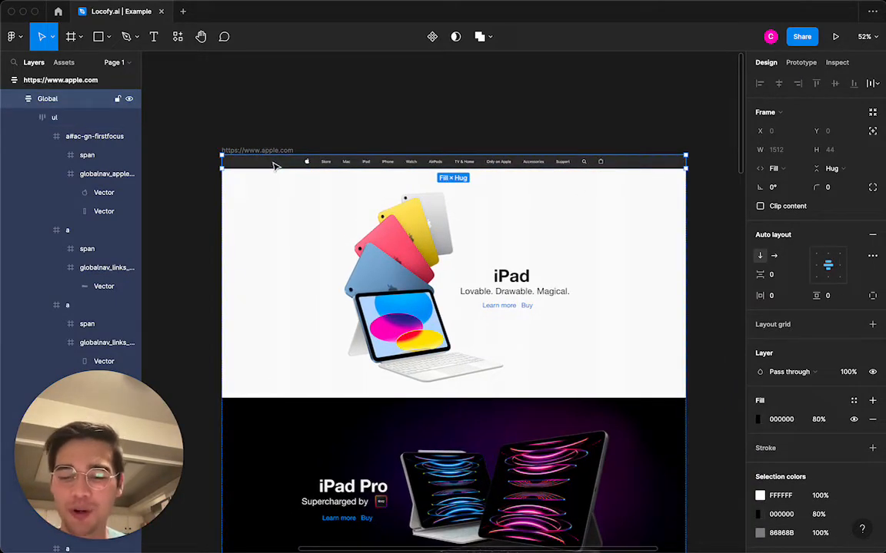
{"action": "left_click", "coordinate": [274, 163], "text": "ctrl"}
{"action": "left_click", "coordinate": [244, 86]}
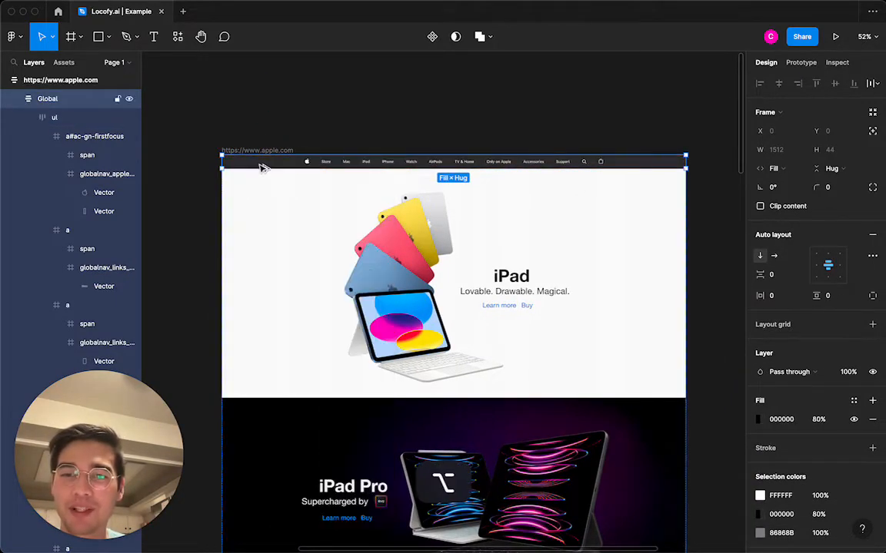
{"action": "left_click_drag", "start_coordinate": [262, 168], "coordinate": [258, 103]}
{"action": "scroll", "coordinate": [561, 113], "scroll_direction": "up", "scroll_amount": 2}
{"action": "scroll", "coordinate": [561, 113], "scroll_direction": "left", "scroll_amount": 1}
{"action": "left_click", "coordinate": [555, 120]}
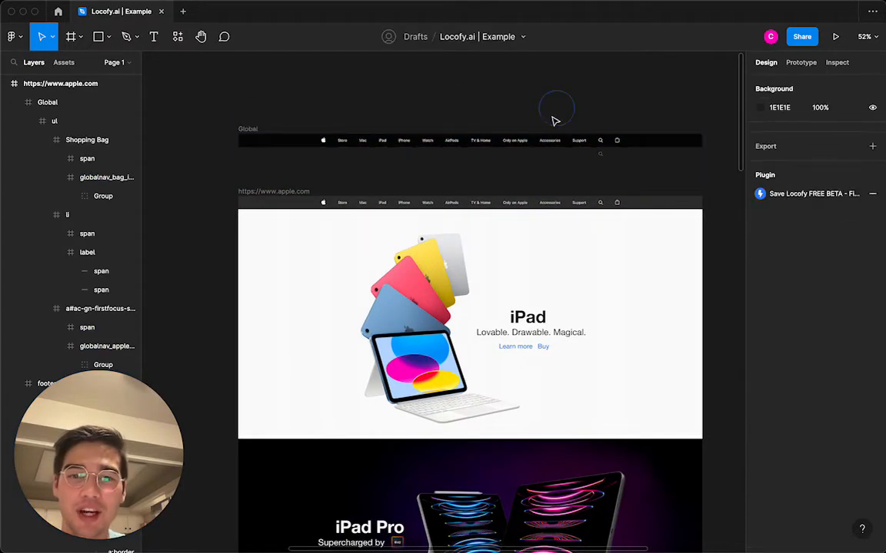
- Delete the stray search icon hanging below the duplicated Global bar and try to shorten its parent image frame
{"action": "left_click", "coordinate": [600, 157], "text": "super"}
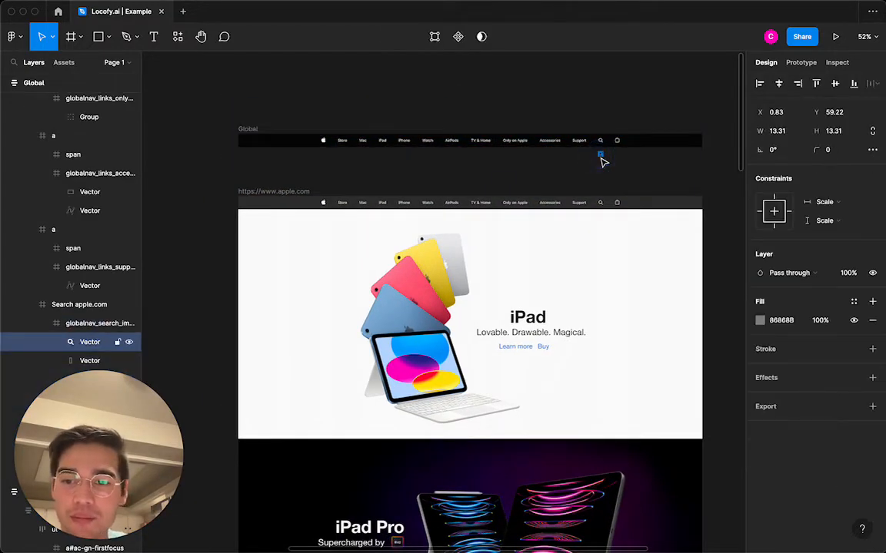
{"action": "key", "text": "Delete"}
{"action": "left_click", "coordinate": [601, 157], "text": "super"}
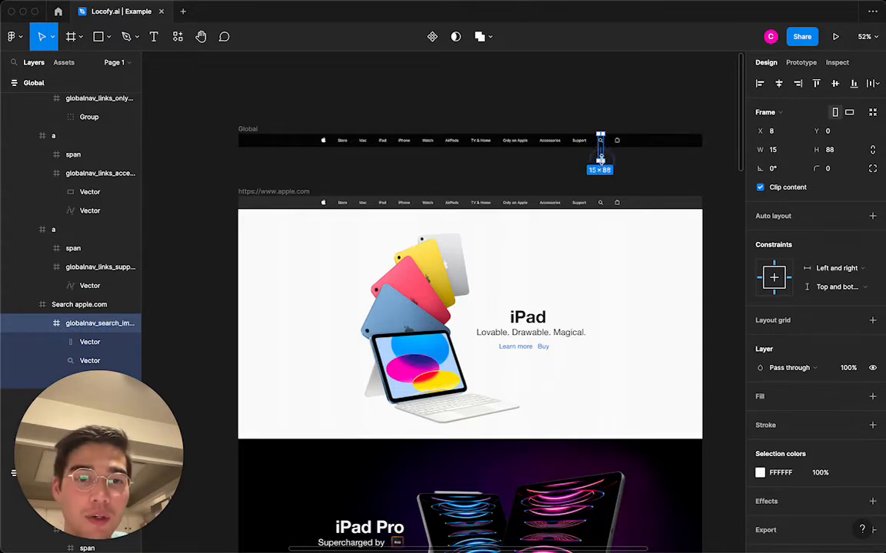
{"action": "left_click_drag", "start_coordinate": [601, 159], "coordinate": [601, 147]}
{"action": "key", "text": "super+z"}
- Try resizing the duplicated Global bar from its right edge and compare the bar with the mobile page's navigation
{"action": "left_click", "coordinate": [637, 160]}
{"action": "left_click", "coordinate": [653, 145]}
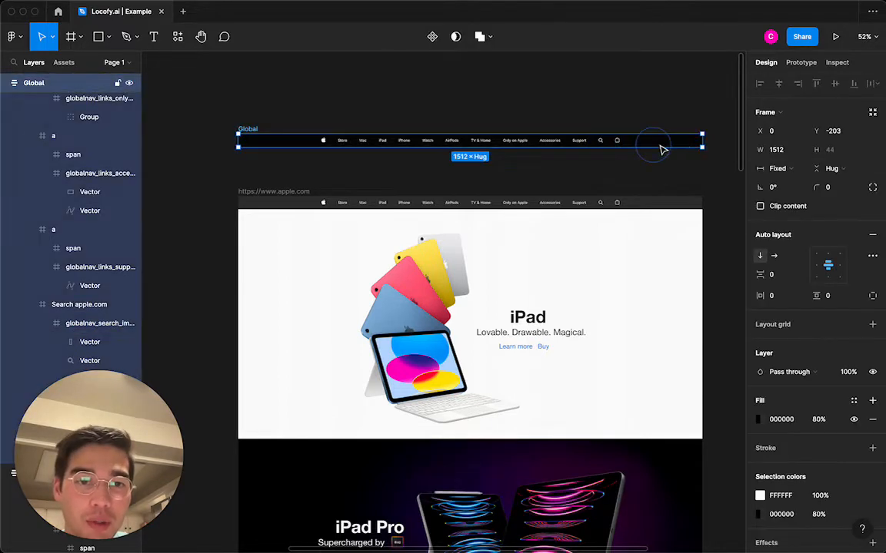
{"action": "mouse_move", "coordinate": [701, 141]}
{"action": "left_mouse_down"}
{"action": "mouse_move", "coordinate": [443, 140]}
{"action": "mouse_move", "coordinate": [391, 157]}
{"action": "mouse_move", "coordinate": [288, 166]}
{"action": "mouse_move", "coordinate": [550, 153]}
{"action": "mouse_move", "coordinate": [589, 140]}
{"action": "mouse_move", "coordinate": [685, 154]}
{"action": "mouse_move", "coordinate": [702, 149]}
{"action": "left_mouse_up"}
{"action": "left_click", "coordinate": [614, 123]}
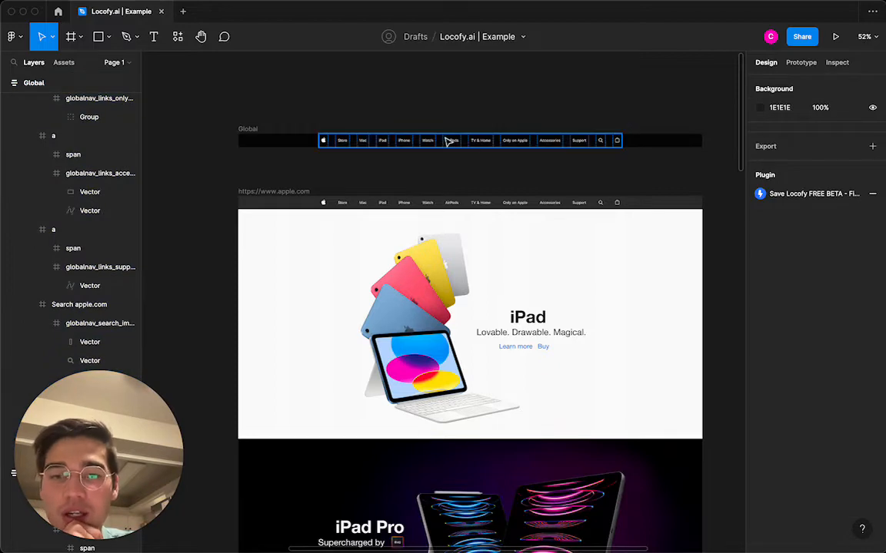
{"action": "scroll", "coordinate": [448, 142], "scroll_direction": "right", "scroll_amount": 4}
{"action": "scroll", "coordinate": [448, 141], "scroll_direction": "left", "scroll_amount": 1}
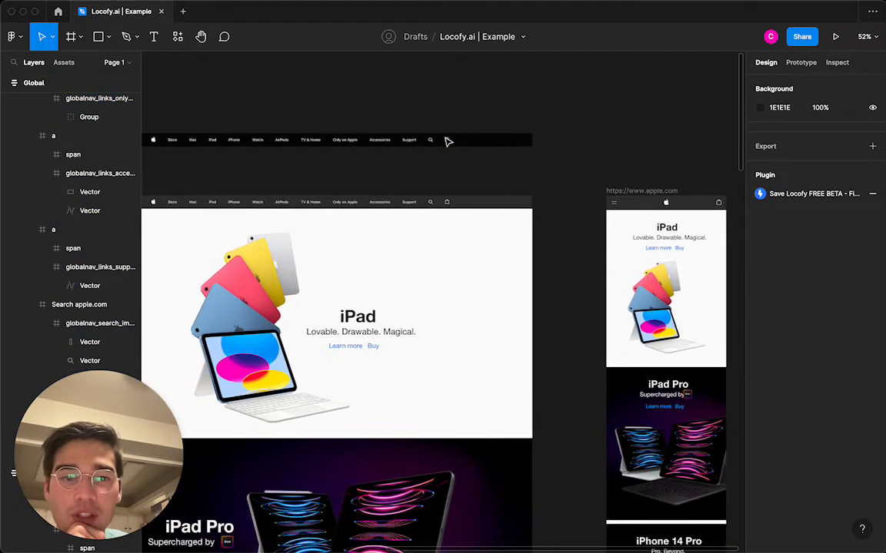
{"action": "scroll", "coordinate": [448, 142], "scroll_direction": "left", "scroll_amount": 1}
{"action": "scroll", "coordinate": [448, 142], "scroll_direction": "right", "scroll_amount": 2}
{"action": "scroll", "coordinate": [480, 144], "scroll_direction": "left", "scroll_amount": 4}
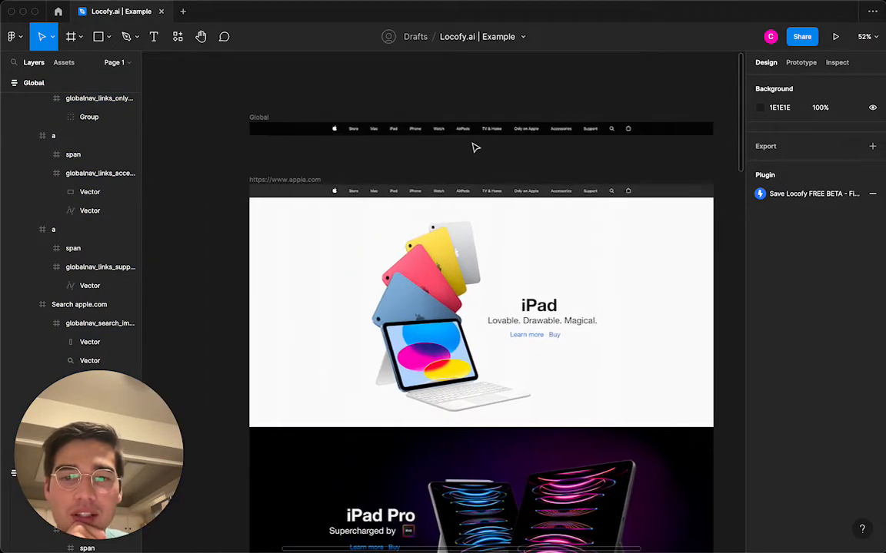
- Examine the Store to Support links in the duplicated bar against the mobile page's navigation bar
{"action": "double_click", "coordinate": [352, 129]}
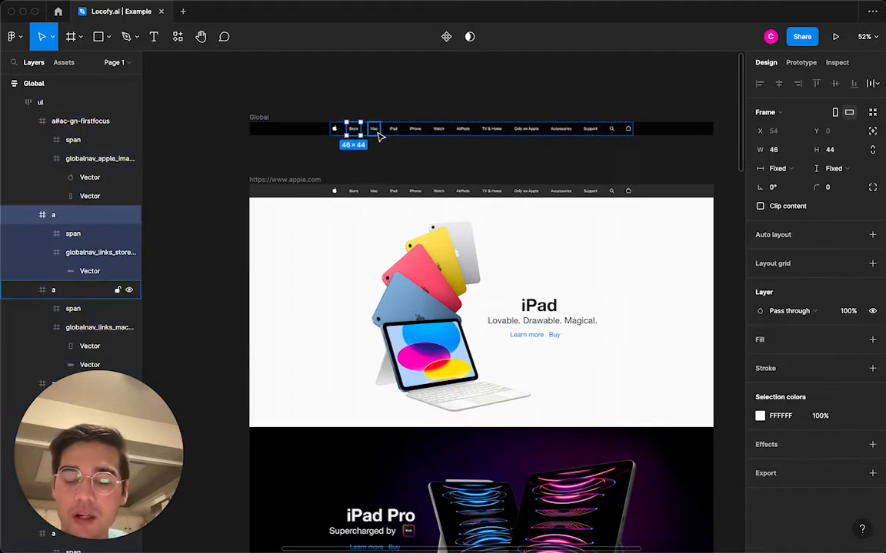
{"action": "left_click", "coordinate": [592, 134], "text": "shift"}
{"action": "left_click", "coordinate": [564, 135], "text": "shift"}
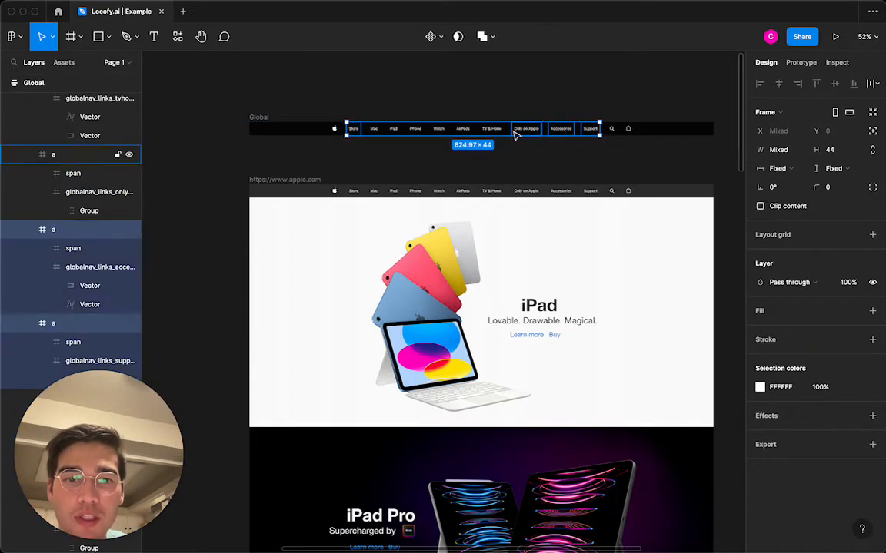
{"action": "left_click", "coordinate": [518, 134], "text": "shift"}
{"action": "left_click", "coordinate": [491, 134], "text": "shift"}
{"action": "left_click", "coordinate": [444, 132], "text": "shift"}
{"action": "left_click", "coordinate": [403, 130], "text": "shift"}
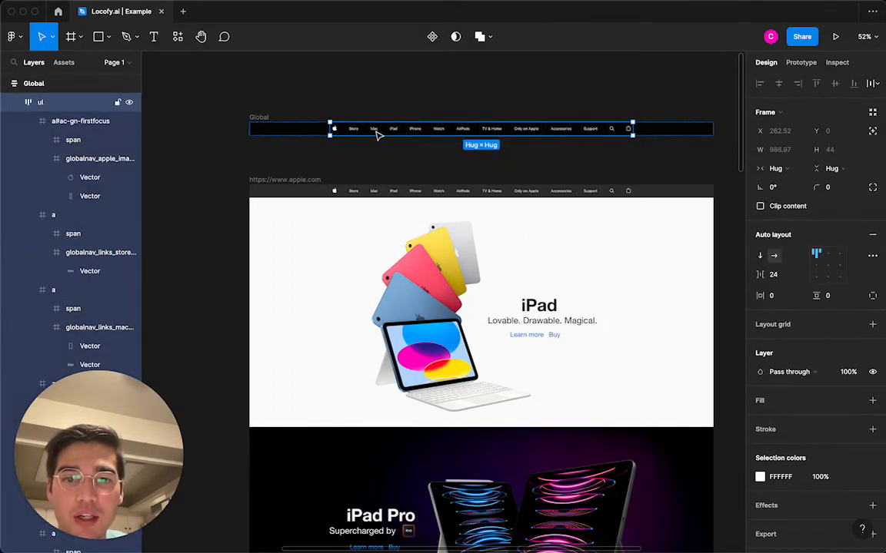
{"action": "left_click", "coordinate": [422, 176]}
{"action": "scroll", "coordinate": [424, 179], "scroll_direction": "right", "scroll_amount": 6}
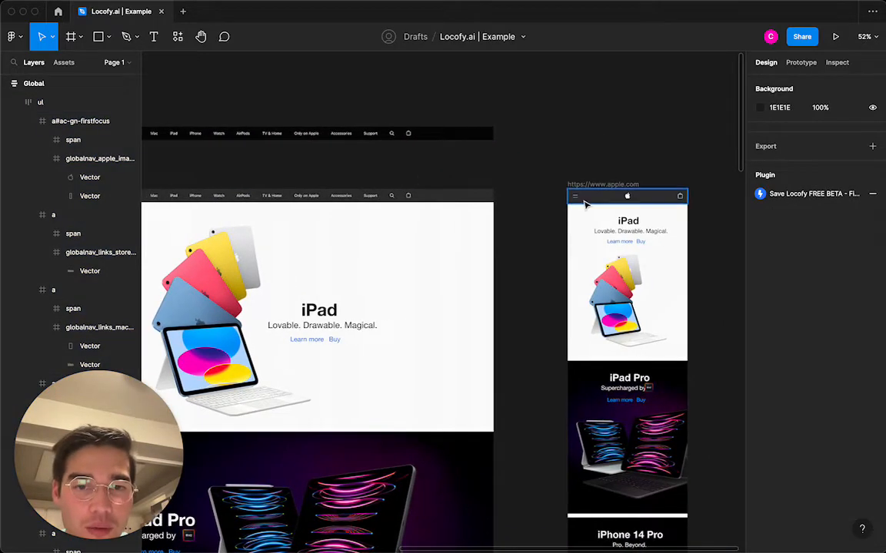
{"action": "scroll", "coordinate": [450, 160], "scroll_direction": "left", "scroll_amount": 2}
{"action": "scroll", "coordinate": [450, 160], "scroll_direction": "down", "scroll_amount": 1}
- Delete the duplicated Global navigation bar, including its ul frame, from above the desktop page
{"action": "left_click", "coordinate": [386, 84]}
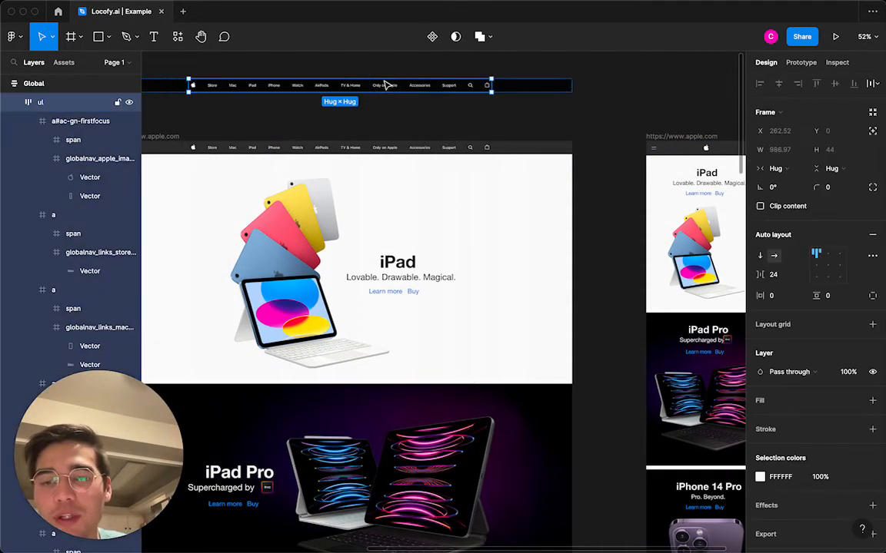
{"action": "key", "text": "BackSpace"}
{"action": "left_click", "coordinate": [386, 85]}
{"action": "key", "text": "BackSpace"}
- Try to ungroup the main frame that holds the desktop page's content sections, and undo the ungrouping
{"action": "scroll", "coordinate": [387, 85], "scroll_direction": "down", "scroll_amount": 2}
{"action": "scroll", "coordinate": [386, 85], "scroll_direction": "left", "scroll_amount": 2}
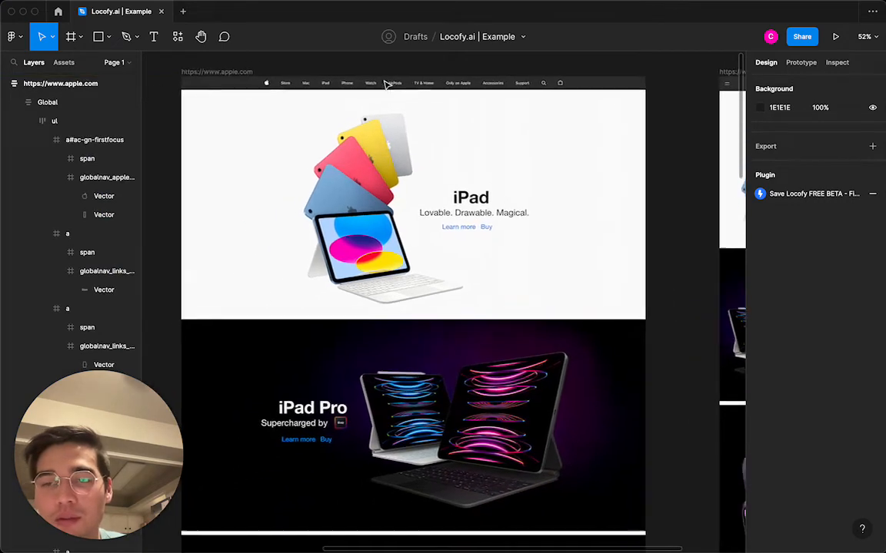
{"action": "scroll", "coordinate": [266, 112], "scroll_direction": "down", "scroll_amount": 1}
{"action": "scroll", "coordinate": [266, 112], "scroll_direction": "left", "scroll_amount": 1}
{"action": "left_click", "coordinate": [363, 204]}
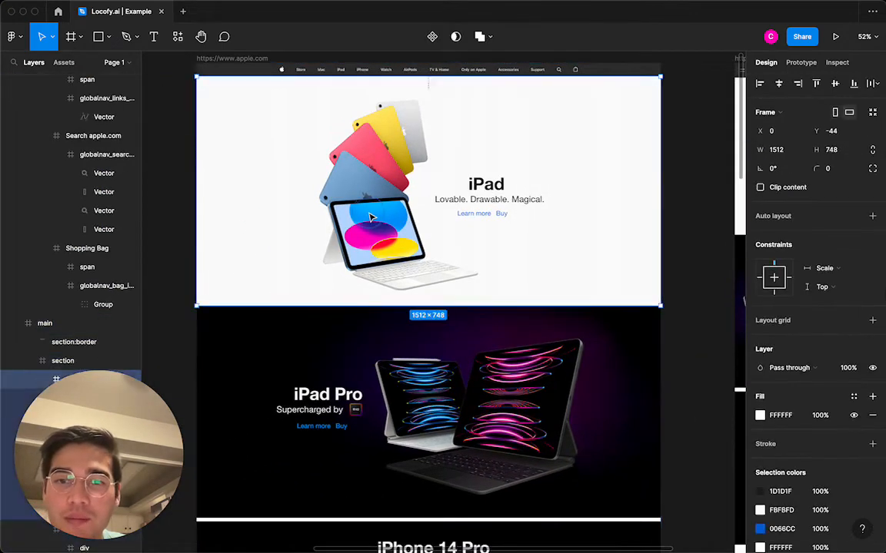
{"action": "scroll", "coordinate": [100, 231], "scroll_direction": "down", "scroll_amount": 2}
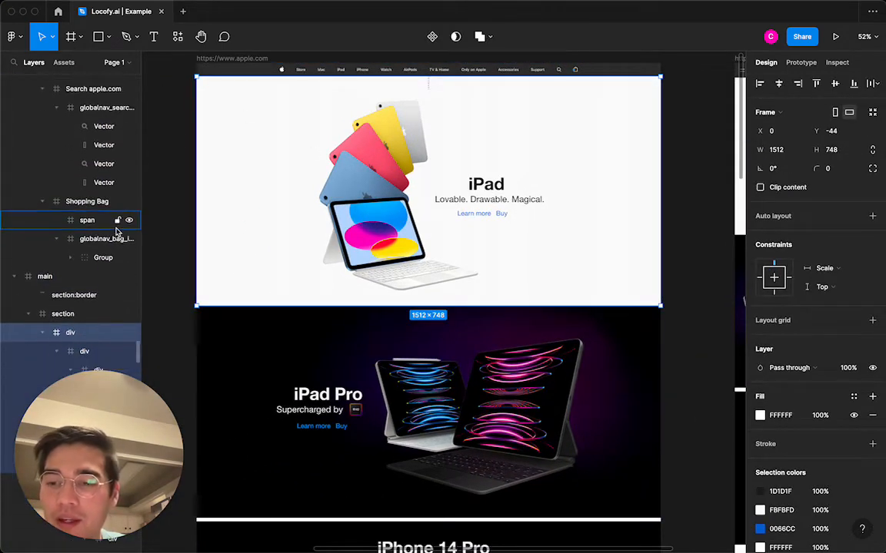
{"action": "left_click", "coordinate": [81, 273]}
{"action": "scroll", "coordinate": [206, 222], "scroll_direction": "up", "scroll_amount": 1}
{"action": "scroll", "coordinate": [207, 222], "scroll_direction": "left", "scroll_amount": 1}
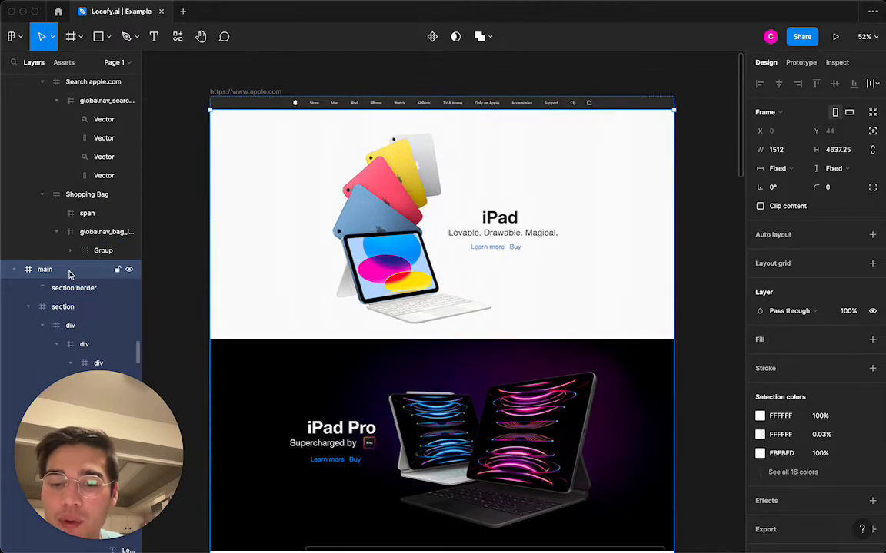
{"action": "key", "text": "shift+super+g"}
{"action": "key", "text": "super+z"}
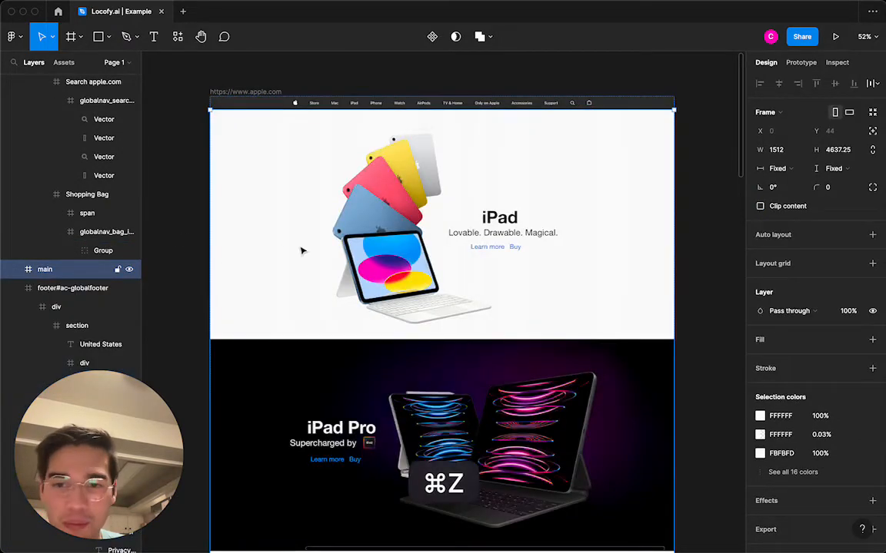
- Examine how the main frame's section:border line, first section and iPad banner div cover the desktop page
{"action": "left_click", "coordinate": [195, 266]}
{"action": "double_click", "coordinate": [257, 240]}
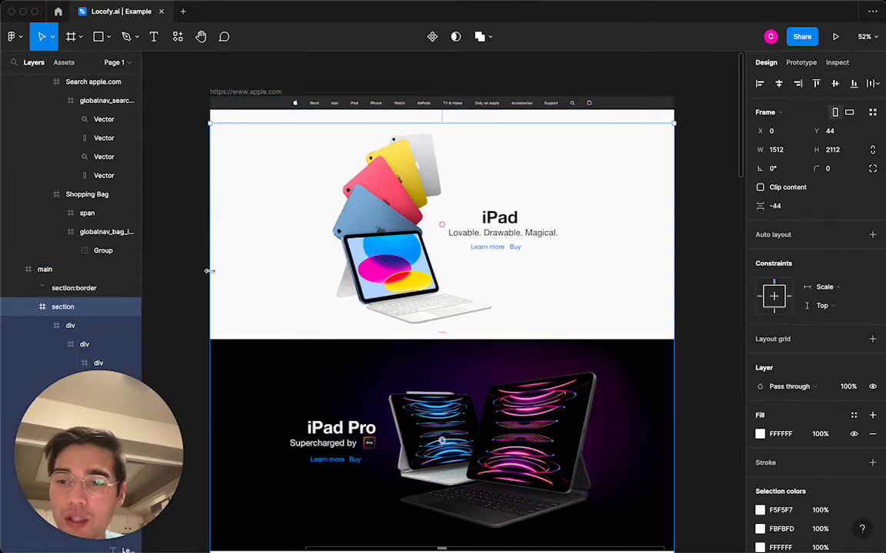
{"action": "left_click", "coordinate": [78, 291]}
{"action": "scroll", "coordinate": [384, 269], "scroll_direction": "down", "scroll_amount": 15}
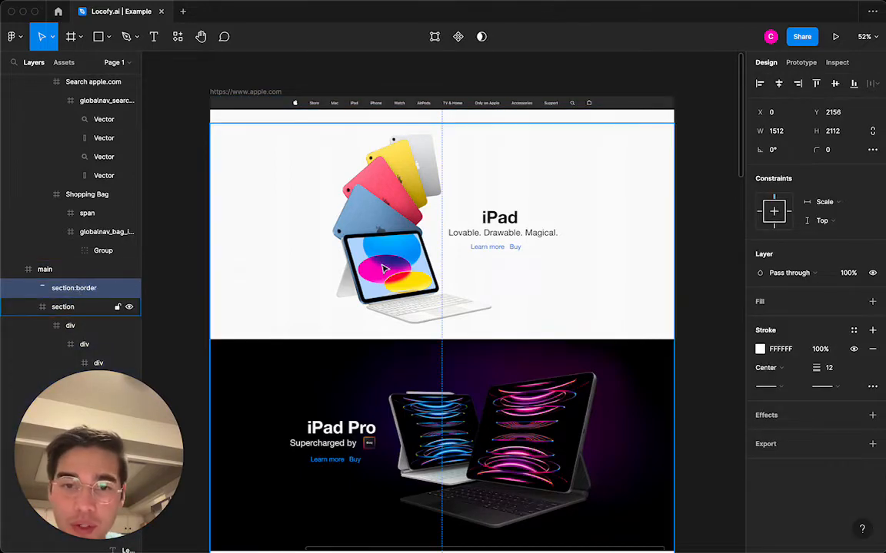
{"action": "scroll", "coordinate": [384, 269], "scroll_direction": "down", "scroll_amount": 5}
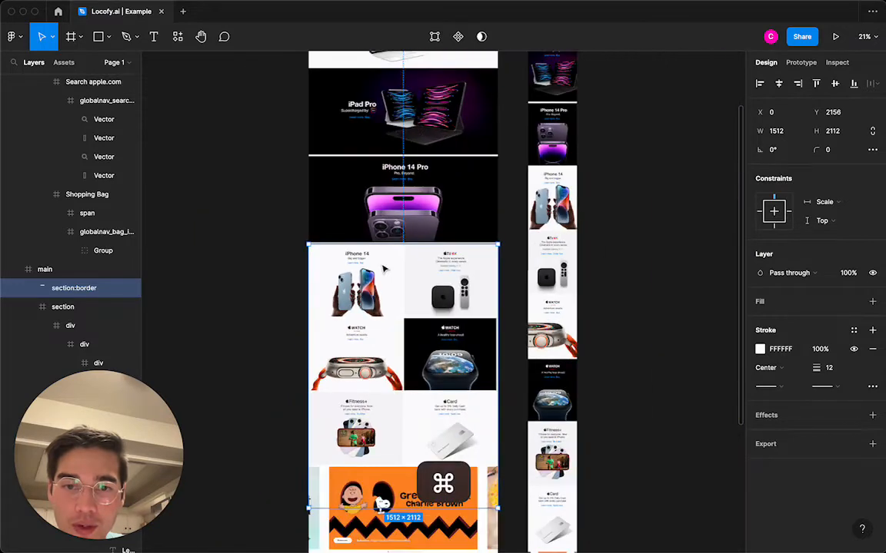
{"action": "scroll", "coordinate": [384, 269], "scroll_direction": "up", "scroll_amount": 5}
{"action": "left_click", "coordinate": [75, 308]}
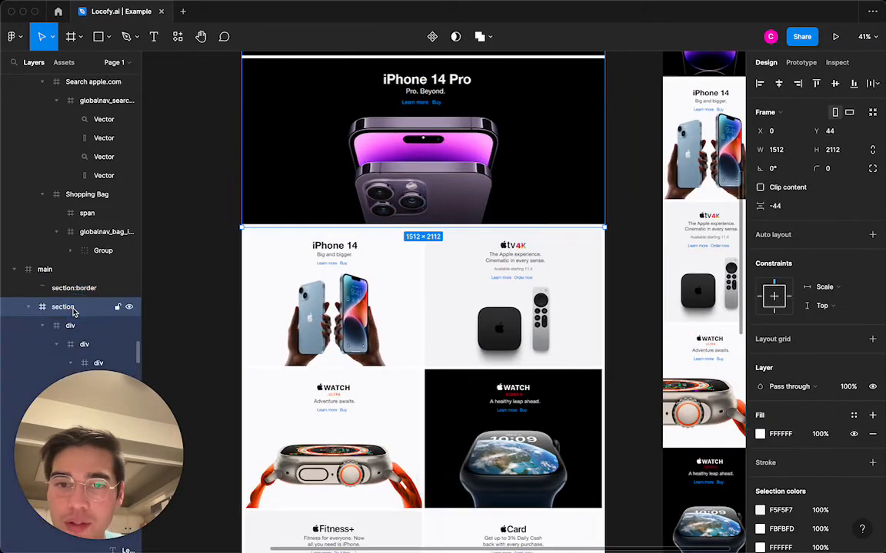
{"action": "left_click", "coordinate": [31, 308]}
{"action": "scroll", "coordinate": [340, 213], "scroll_direction": "up", "scroll_amount": 10}
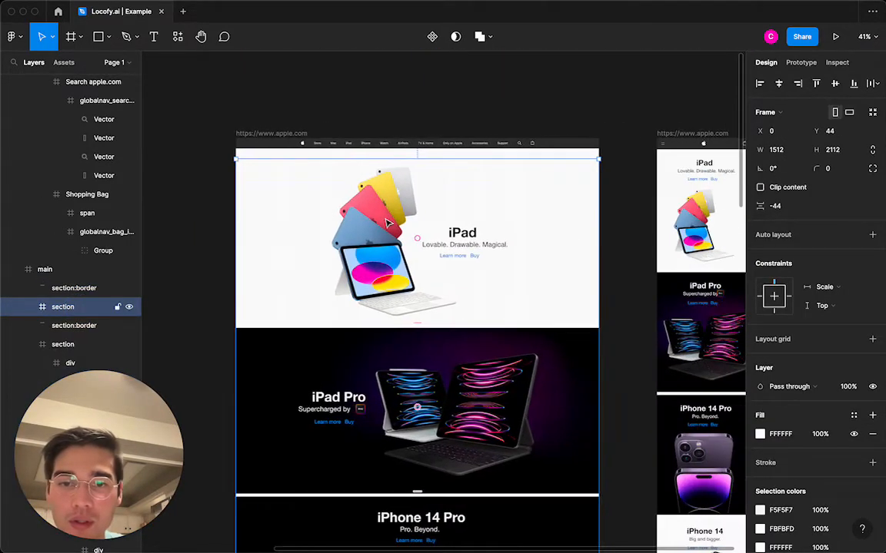
{"action": "left_click", "coordinate": [290, 256]}
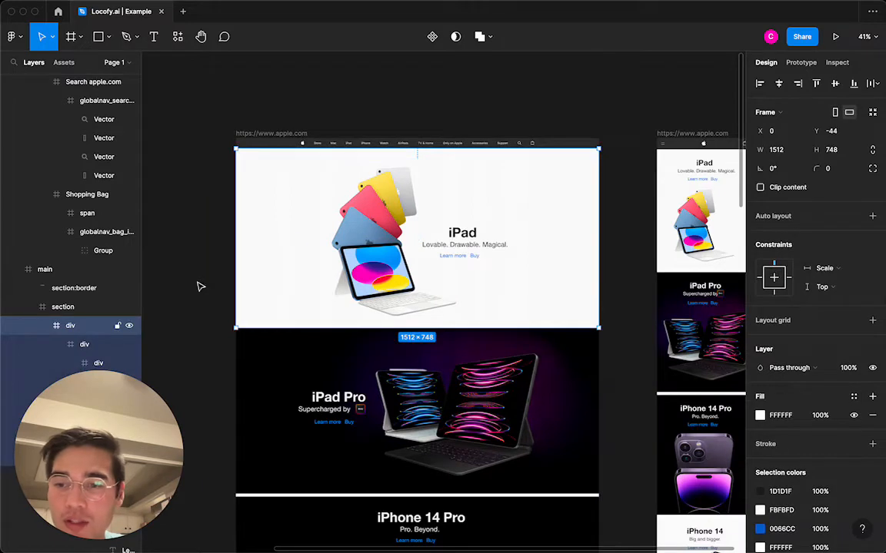
{"action": "left_click", "coordinate": [70, 269]}
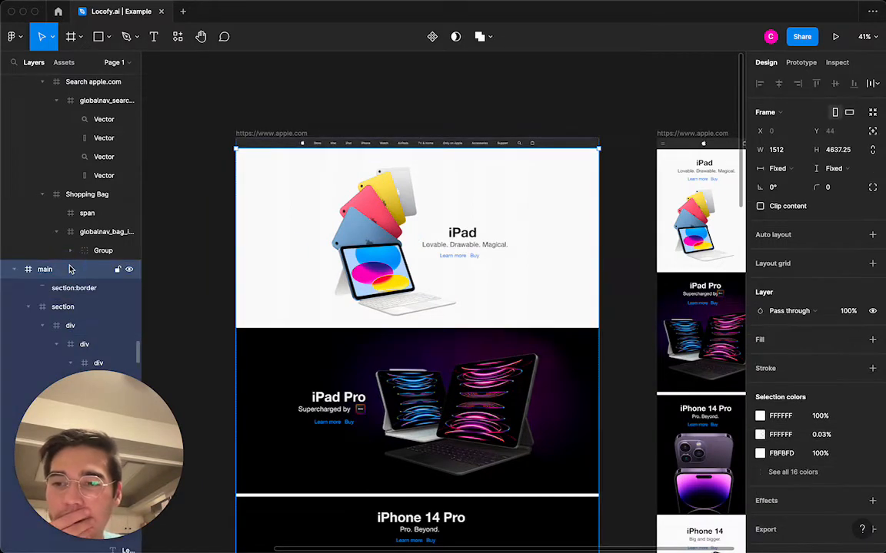
- Try to move the first product section out of the main frame and place it above main in the desktop page
{"action": "left_click_drag", "start_coordinate": [70, 309], "coordinate": [39, 266]}
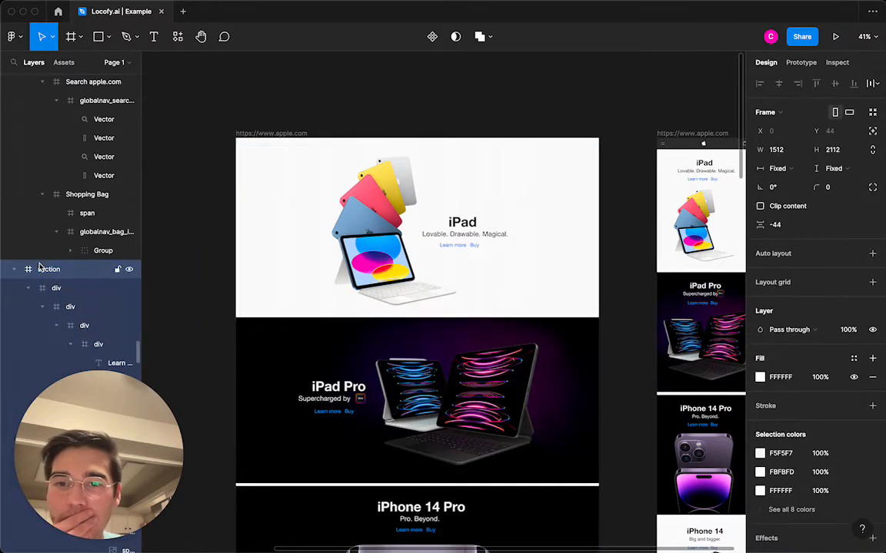
{"action": "scroll", "coordinate": [46, 267], "scroll_direction": "up", "scroll_amount": 10}
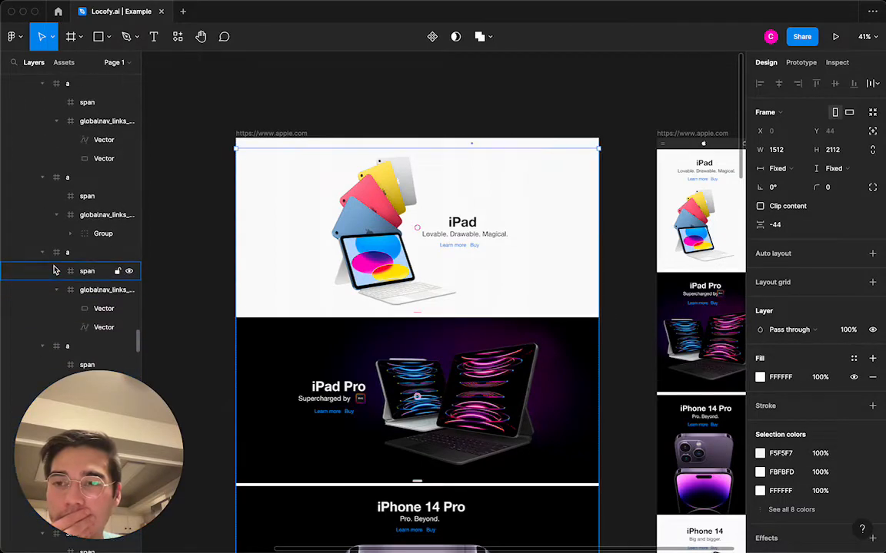
{"action": "key", "text": "super+bracketright"}
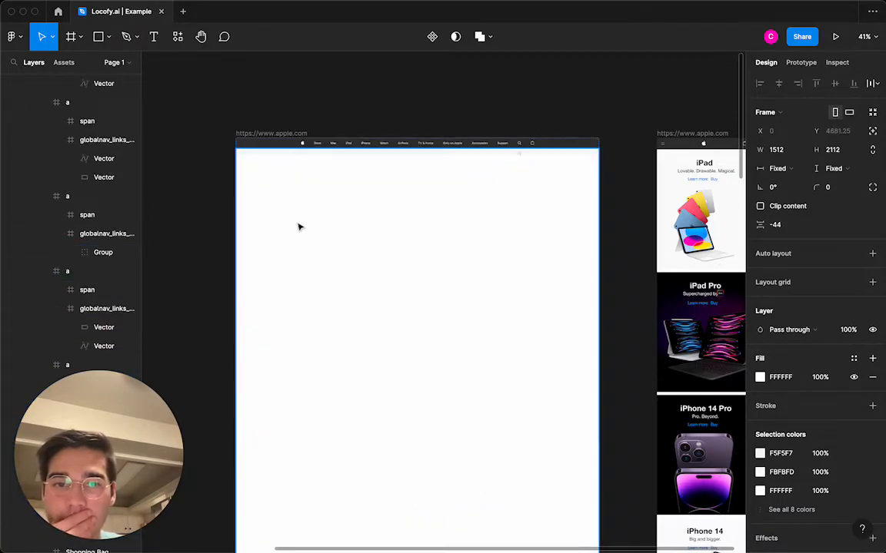
{"action": "scroll", "coordinate": [296, 226], "scroll_direction": "down", "scroll_amount": 5}
{"action": "scroll", "coordinate": [297, 228], "scroll_direction": "down", "scroll_amount": 5, "text": "ctrl"}
{"action": "scroll", "coordinate": [297, 229], "scroll_direction": "down", "scroll_amount": 3, "text": "ctrl"}
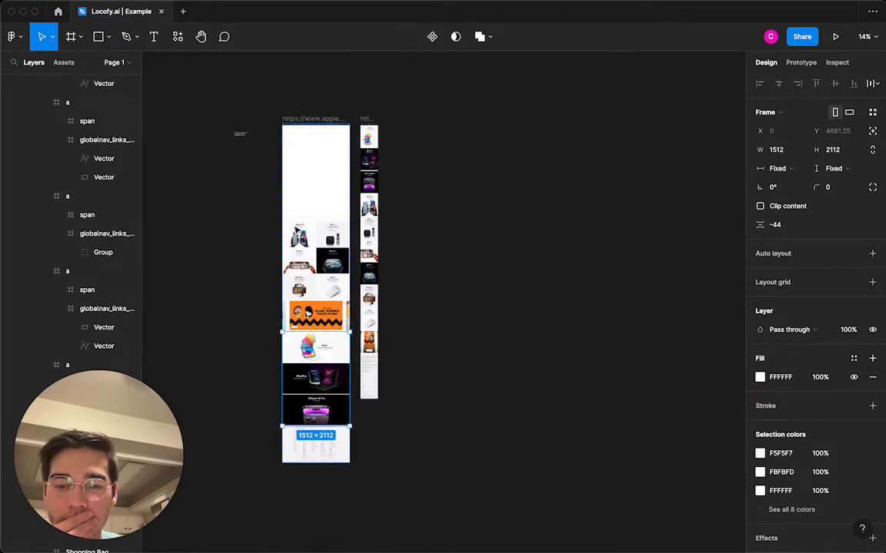
{"action": "left_click_drag", "start_coordinate": [307, 373], "coordinate": [308, 191]}
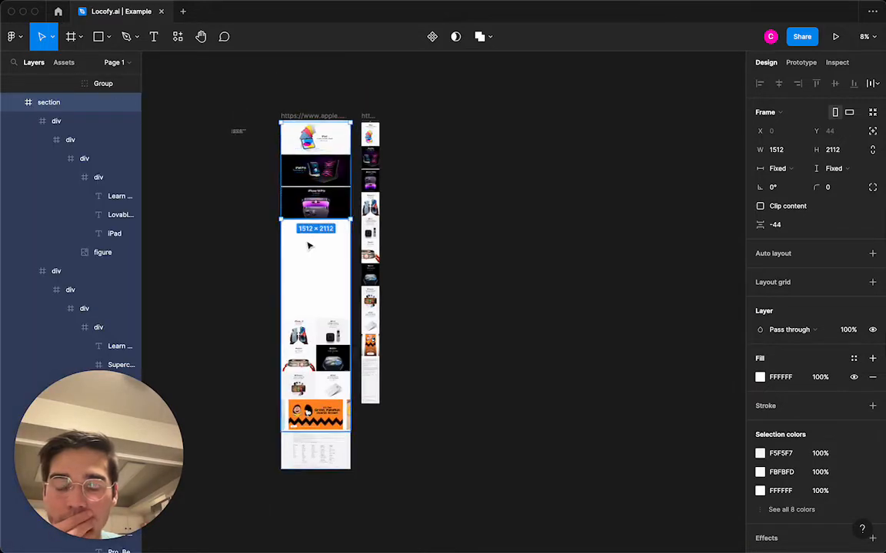
- Try to adjust the main frame beneath the moved section, and undo the adjustment
{"action": "left_click", "coordinate": [308, 245]}
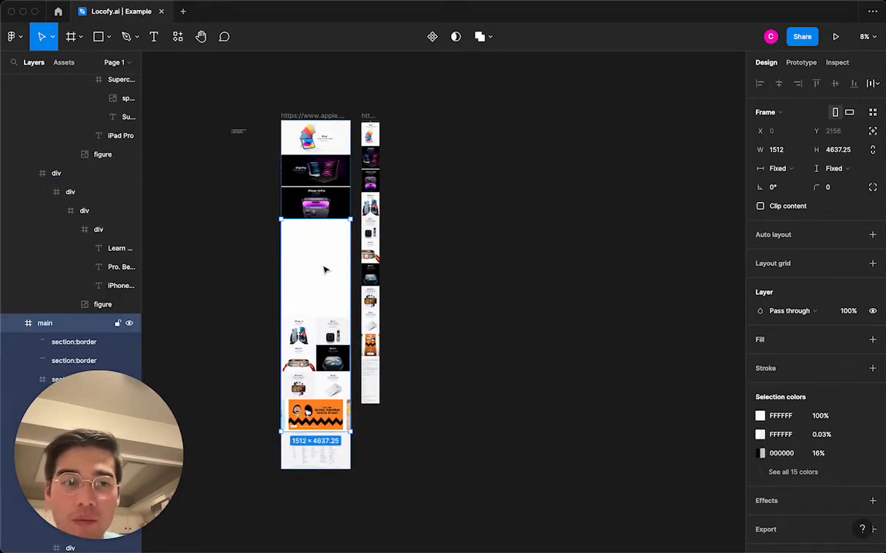
{"action": "left_click", "coordinate": [836, 169]}
{"action": "left_click", "coordinate": [256, 267]}
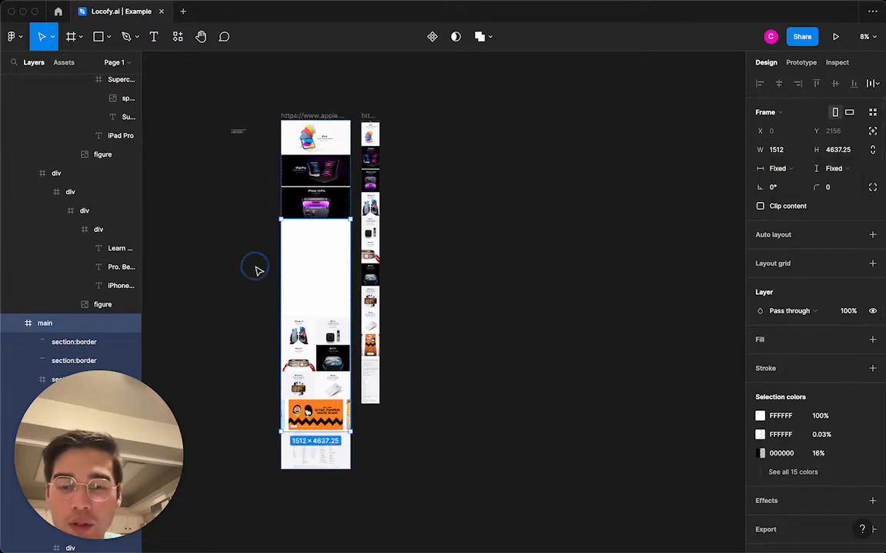
{"action": "left_click_drag", "start_coordinate": [311, 219], "coordinate": [309, 303]}
{"action": "key", "text": "super+z"}
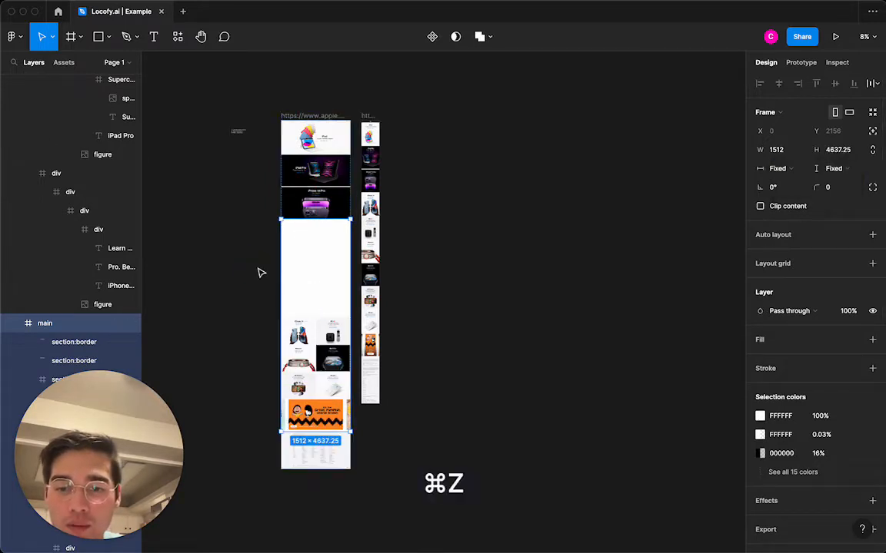
- Undo the moves that took the first product section out of the main frame
{"action": "scroll", "coordinate": [262, 273], "scroll_direction": "up", "scroll_amount": 4}
{"action": "scroll", "coordinate": [261, 273], "scroll_direction": "up", "scroll_amount": 3}
{"action": "left_click", "coordinate": [329, 205]}
{"action": "key", "text": "super+z"}
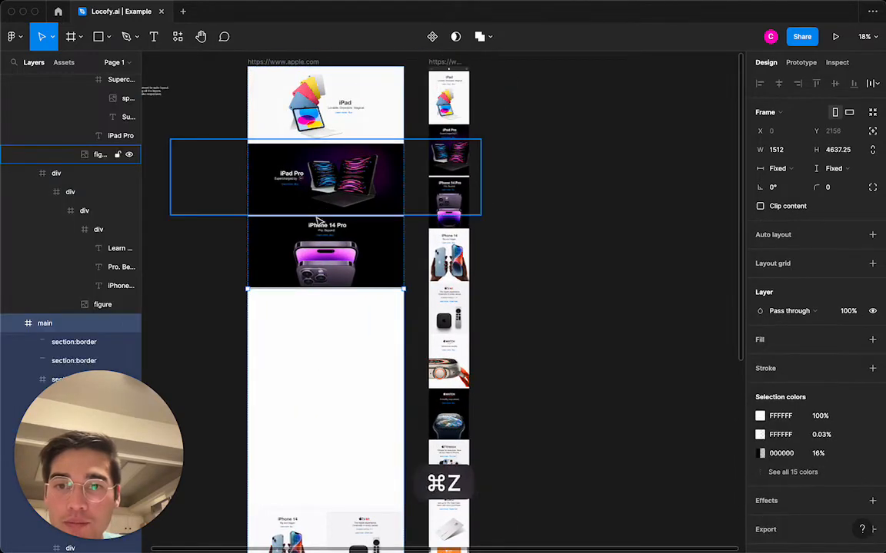
{"action": "key", "text": "super+z"}
{"action": "key", "text": "super+z"}
{"action": "key", "text": "super+z"}
{"action": "key", "text": "super+z"}
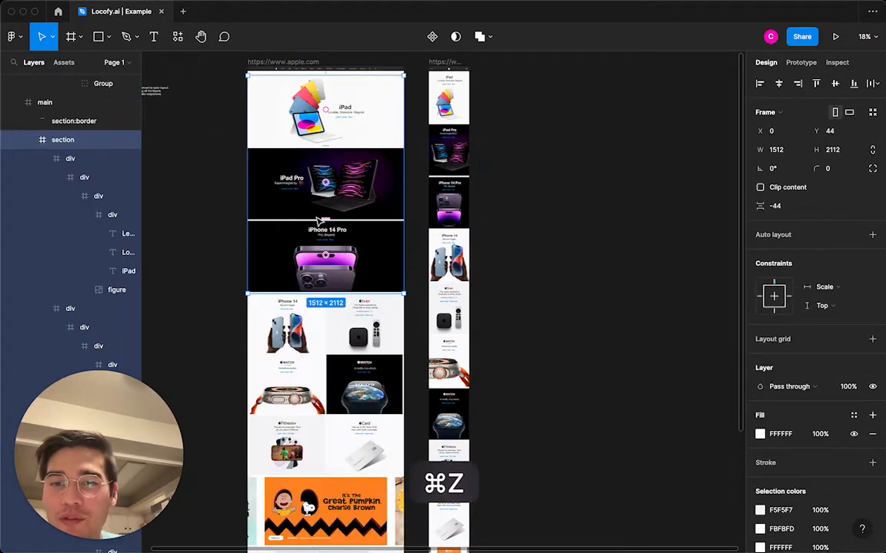
- Try cutting the iPad banner div out of the first section in the main frame
{"action": "left_click", "coordinate": [217, 169]}
{"action": "scroll", "coordinate": [216, 168], "scroll_direction": "up", "scroll_amount": 3}
{"action": "scroll", "coordinate": [289, 181], "scroll_direction": "up", "scroll_amount": 4}
{"action": "scroll", "coordinate": [287, 181], "scroll_direction": "up", "scroll_amount": 3}
{"action": "double_click", "coordinate": [287, 279]}
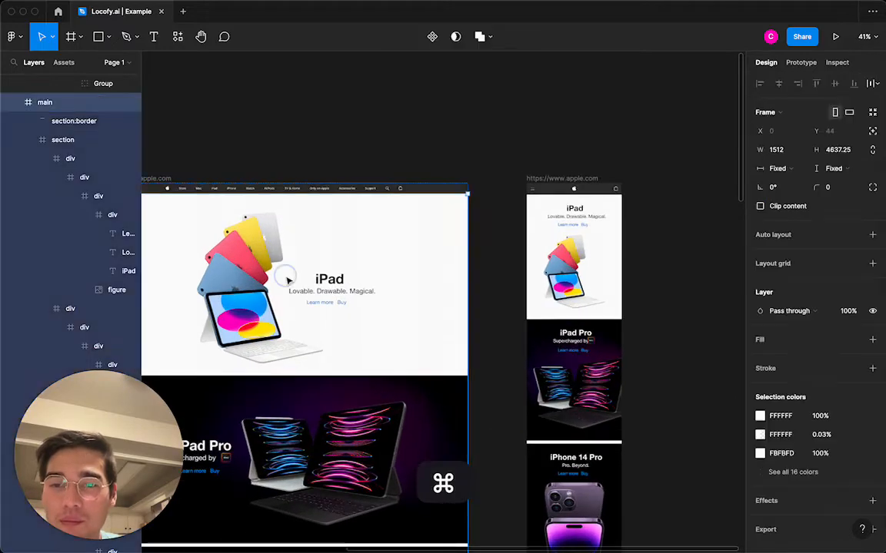
{"action": "scroll", "coordinate": [286, 279], "scroll_direction": "left", "scroll_amount": 2}
{"action": "double_click", "coordinate": [298, 245]}
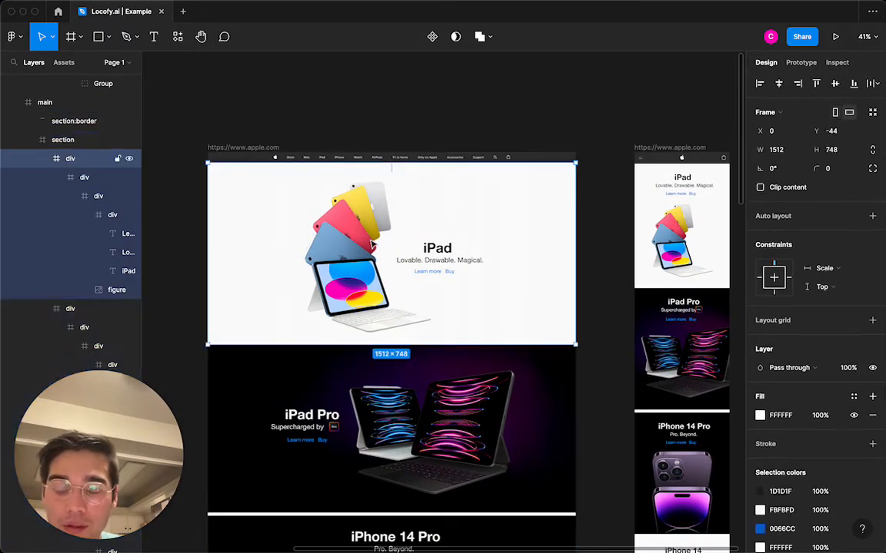
{"action": "key", "text": "super+x"}
{"action": "left_click", "coordinate": [304, 209]}
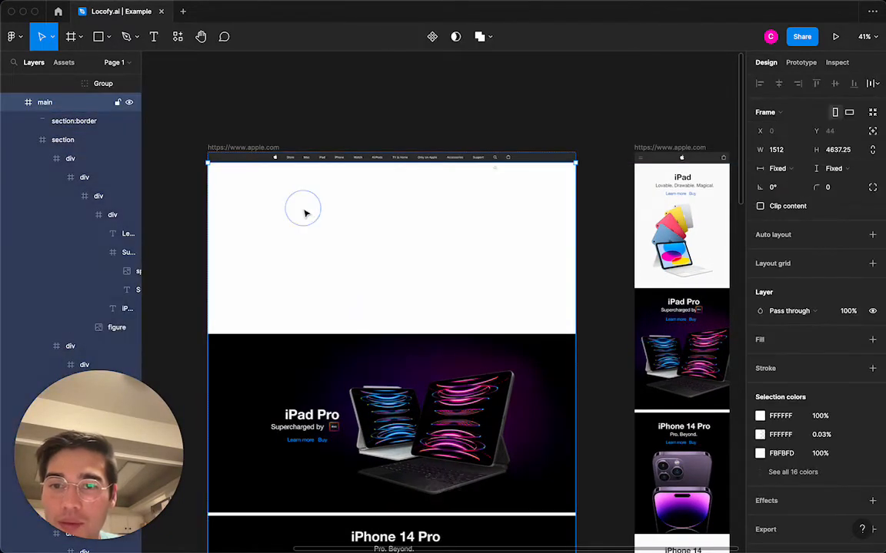
- Try resizing the first section from its upper edge, and undo both the resizing and the cut of the iPad banner
{"action": "double_click", "coordinate": [304, 211]}
{"action": "left_click_drag", "start_coordinate": [319, 176], "coordinate": [318, 265]}
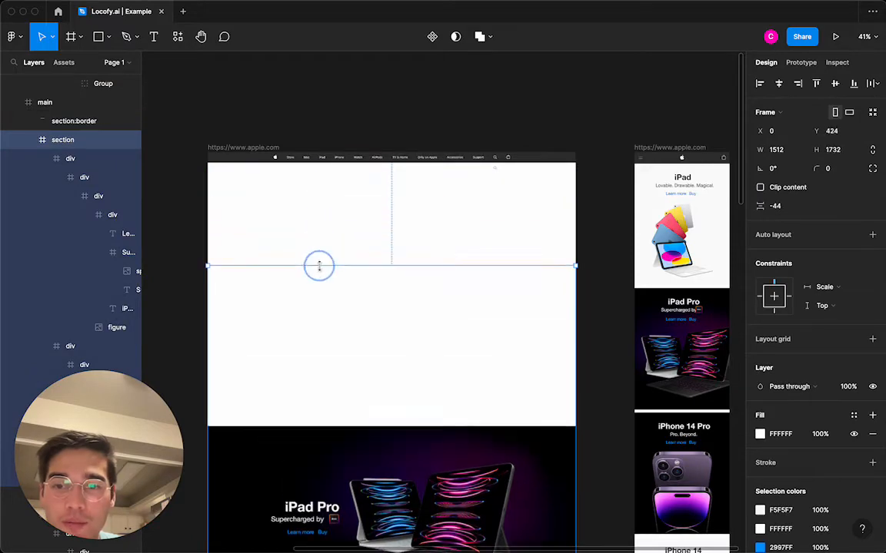
{"action": "key", "text": "super+z"}
{"action": "left_click_drag", "start_coordinate": [321, 174], "coordinate": [321, 165]}
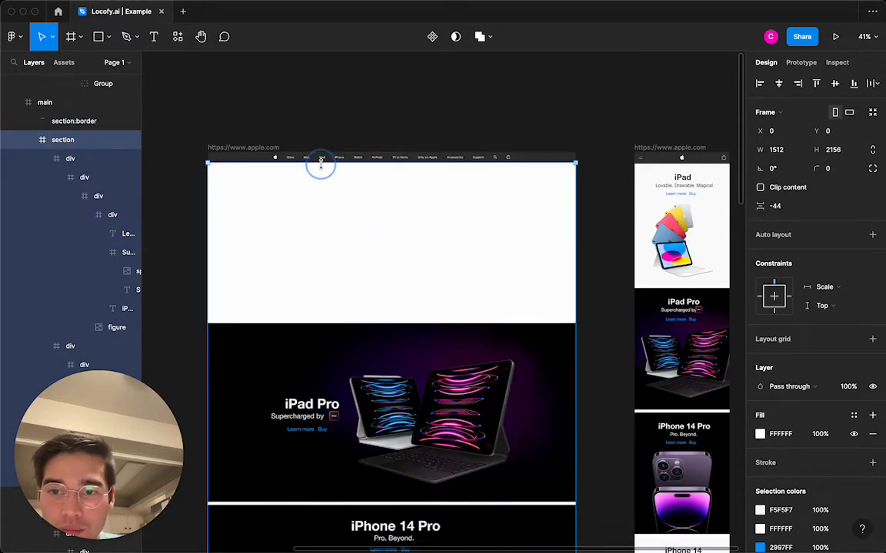
{"action": "key", "text": "super+z"}
{"action": "key", "text": "super+z"}
{"action": "key", "text": "super+z"}
{"action": "key", "text": "super+z"}
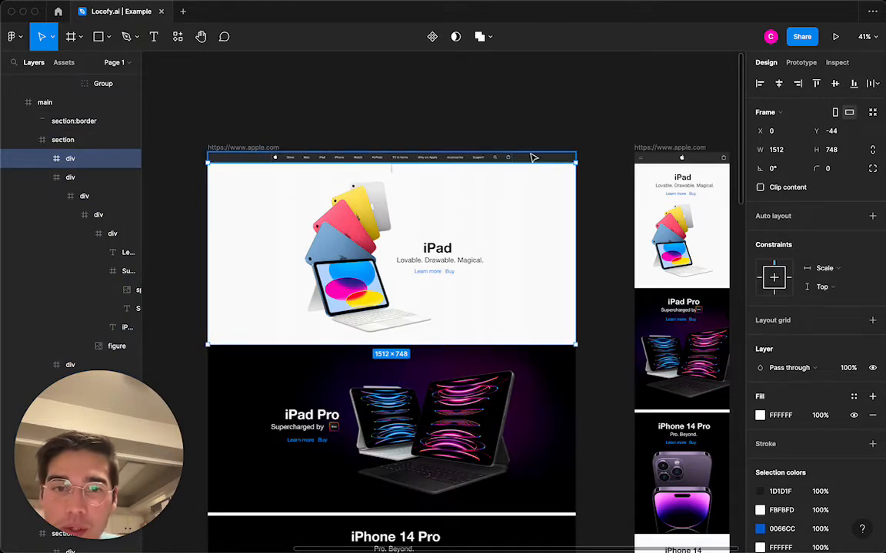
- Examine the first section's nested layers down to the div holding the iPad banner's heading and links
{"action": "left_click", "coordinate": [592, 322]}
{"action": "scroll", "coordinate": [595, 324], "scroll_direction": "left", "scroll_amount": 2}
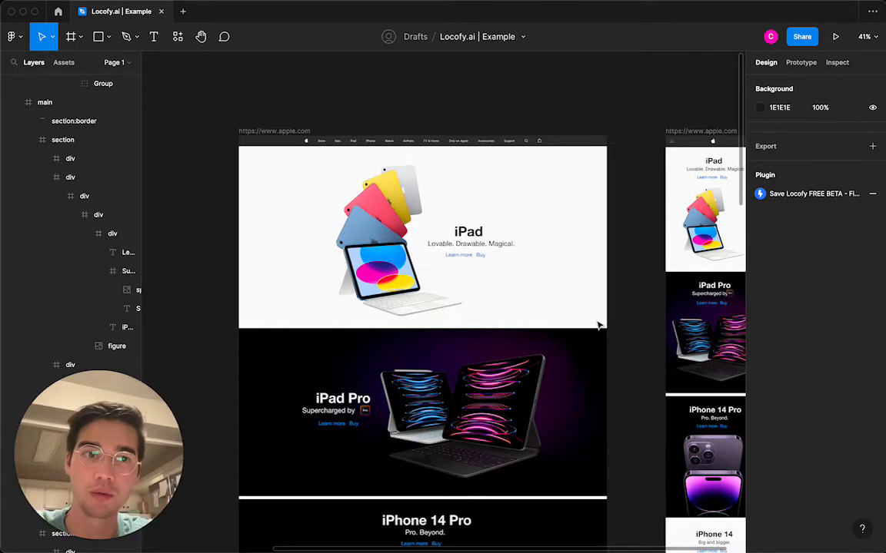
{"action": "left_click", "coordinate": [441, 239]}
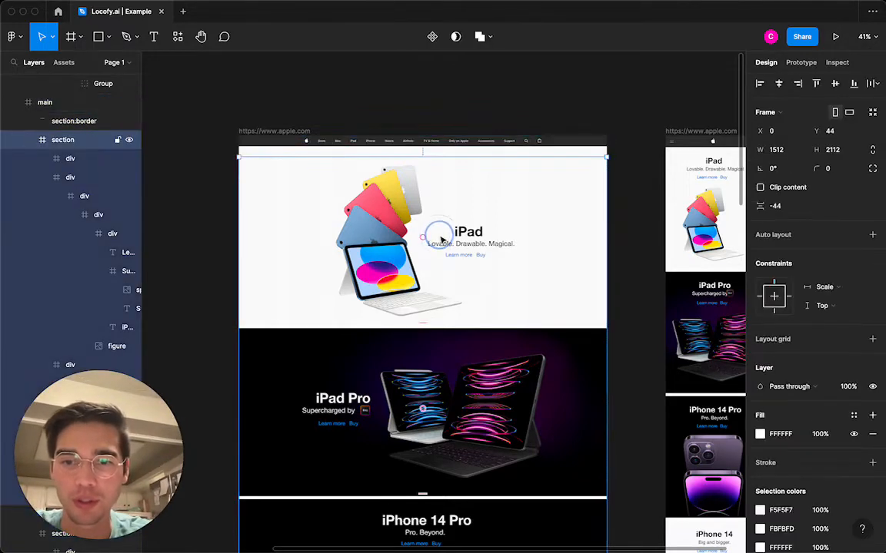
{"action": "left_click", "coordinate": [367, 150]}
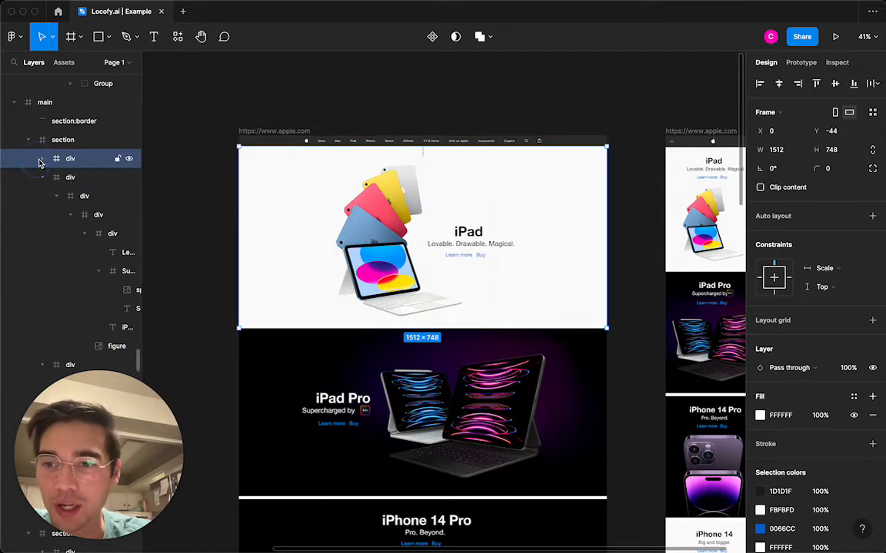
{"action": "left_click", "coordinate": [71, 197]}
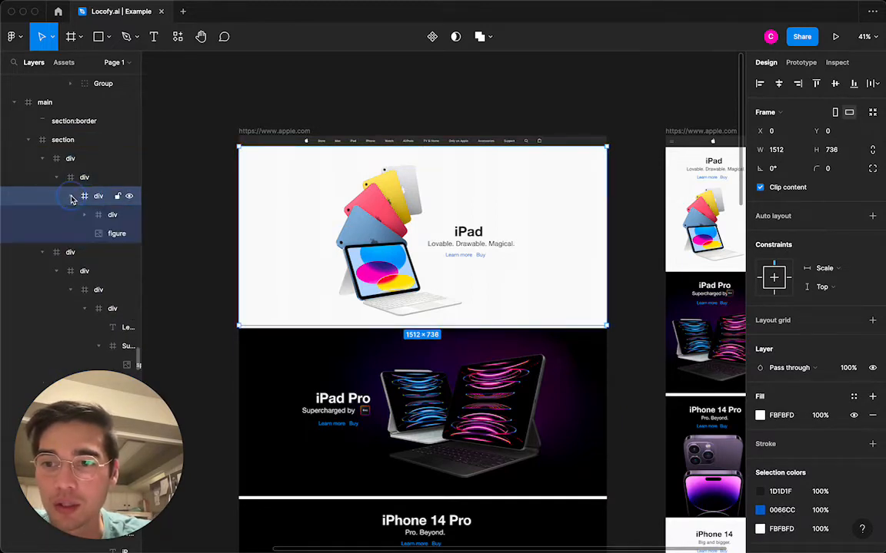
{"action": "left_click", "coordinate": [93, 217]}
{"action": "left_click", "coordinate": [85, 216]}
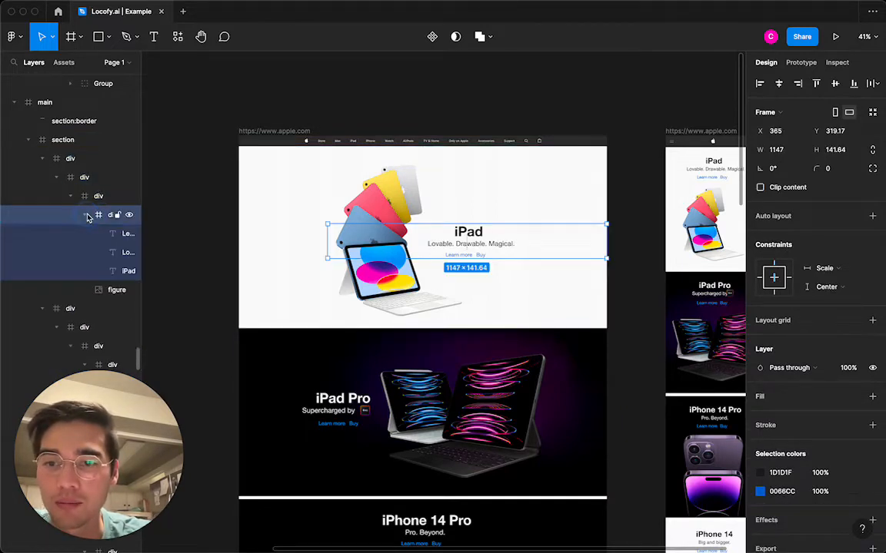
- Shorten the first section from its lower edge to a height of 704 so it ends below the iPad banner
{"action": "left_click", "coordinate": [78, 142]}
{"action": "left_click", "coordinate": [28, 140]}
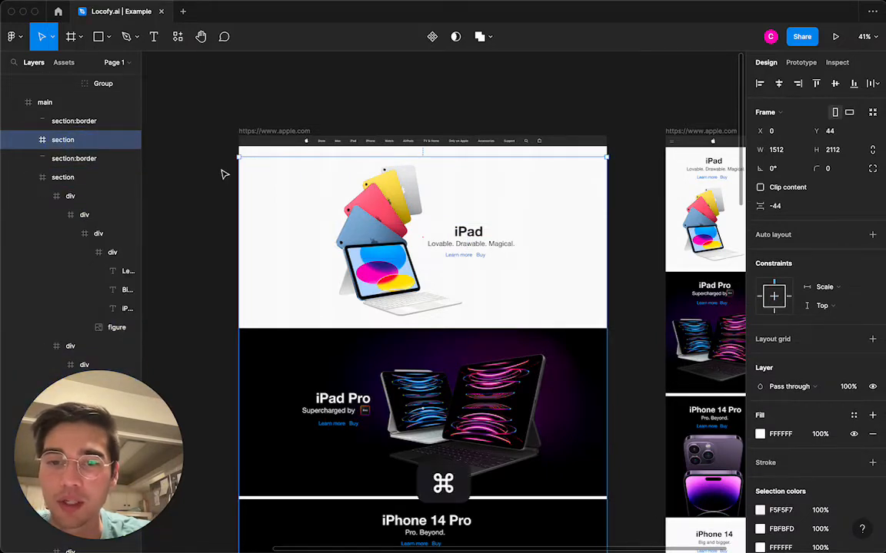
{"action": "scroll", "coordinate": [224, 173], "scroll_direction": "down", "scroll_amount": 5}
{"action": "left_click_drag", "start_coordinate": [285, 354], "coordinate": [303, 179]}
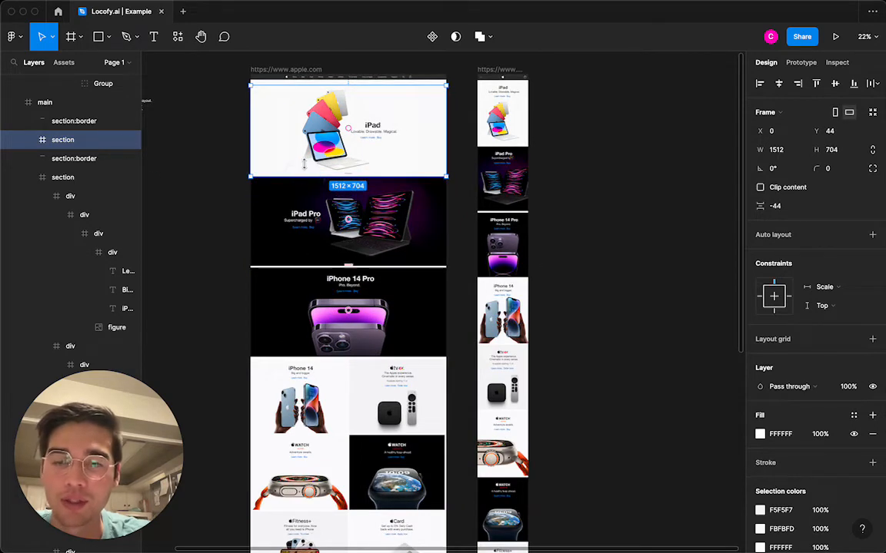
- Delete the first section:border layer from the main frame
{"action": "scroll", "coordinate": [291, 106], "scroll_direction": "up", "scroll_amount": 4}
{"action": "left_click", "coordinate": [70, 121]}
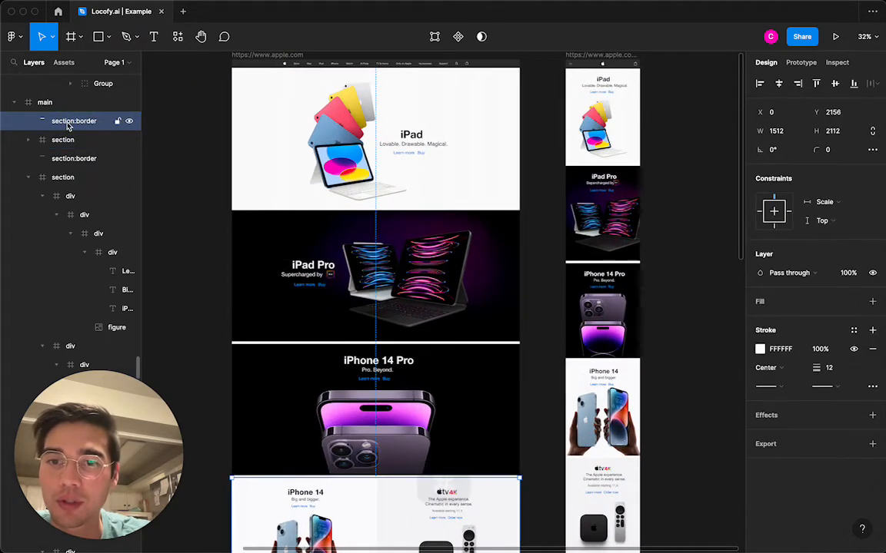
{"action": "key", "text": "Delete"}
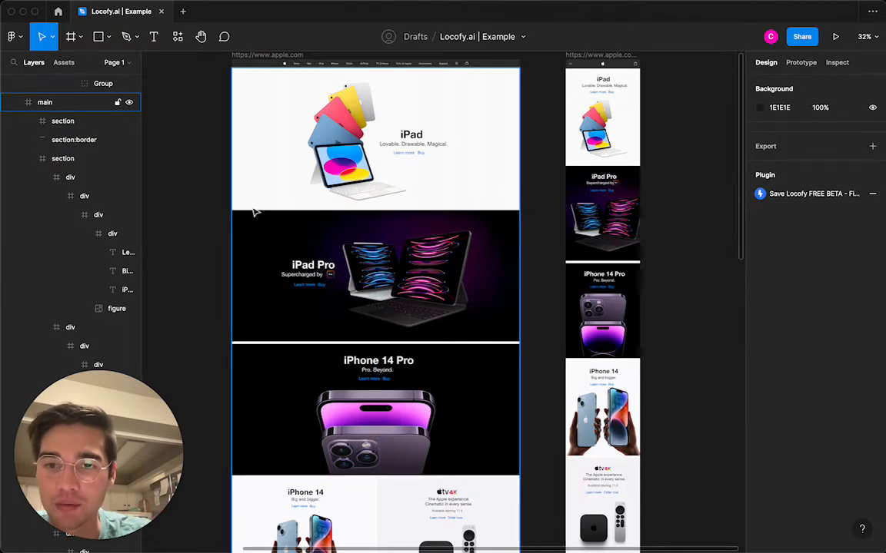
{"action": "left_click", "coordinate": [183, 194]}
- Try extending the first section's upper edge to Y 0 for a height of 748, and undo the resizing
{"action": "scroll", "coordinate": [178, 192], "scroll_direction": "up", "scroll_amount": 3}
{"action": "left_click", "coordinate": [77, 139]}
{"action": "left_click", "coordinate": [76, 122]}
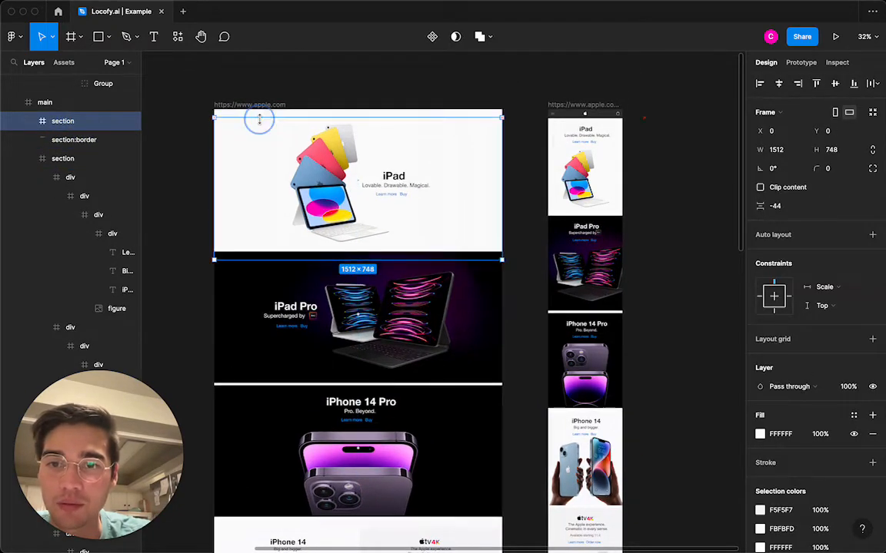
{"action": "key", "text": "super+z"}
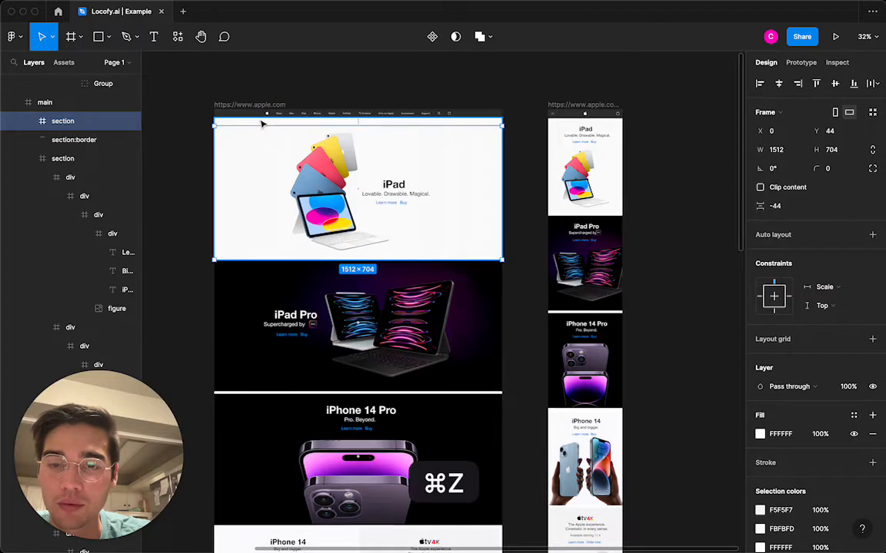
- Set the first section's constraints to Right horizontally and Bottom vertically
{"action": "left_click", "coordinate": [774, 307]}
{"action": "left_click", "coordinate": [788, 296]}
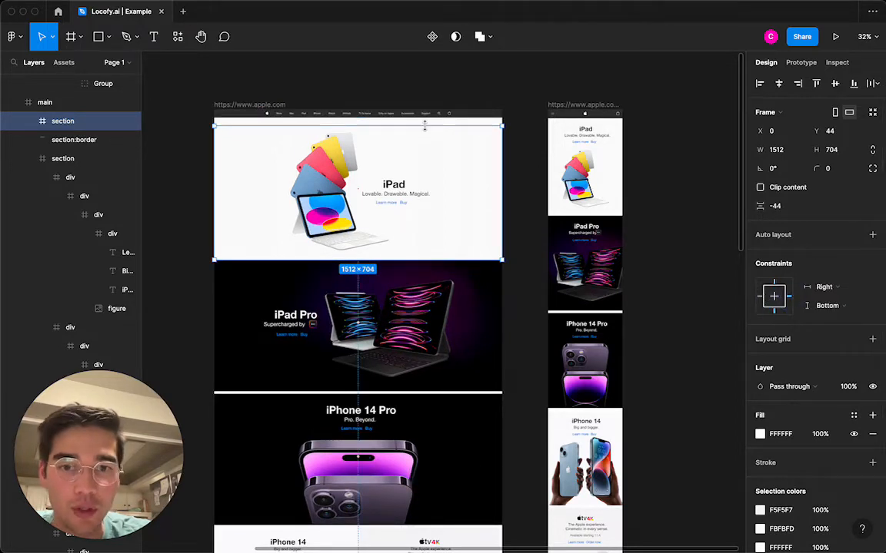
- Set the first section's constraints to Left and Top, try extending its upper edge upward, and undo the resizing
{"action": "key", "text": "super+z"}
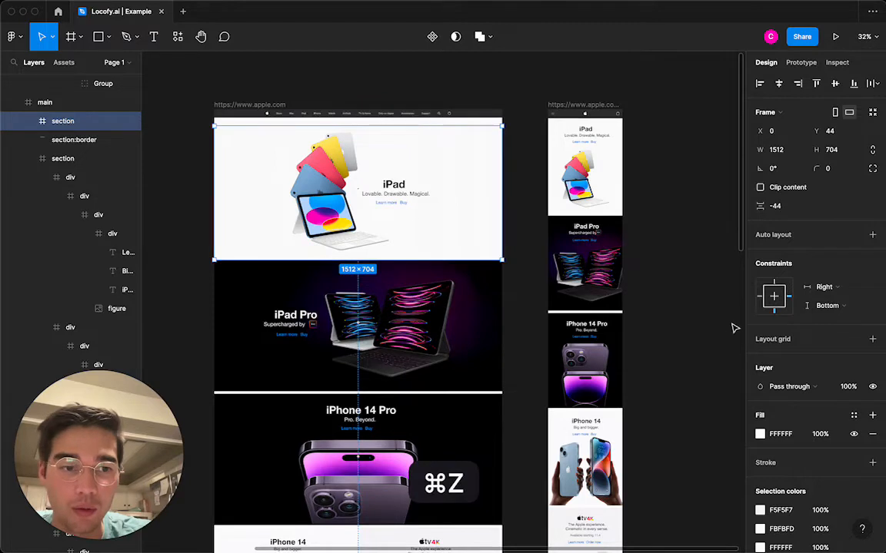
{"action": "left_click", "coordinate": [775, 286]}
{"action": "left_click", "coordinate": [761, 296]}
{"action": "left_click_drag", "start_coordinate": [362, 125], "coordinate": [362, 114]}
{"action": "key", "text": "super+z"}
- Try extending the first section's upper edge up to the navigation bar with the Left and Top constraints, and undo it
{"action": "left_click", "coordinate": [70, 140]}
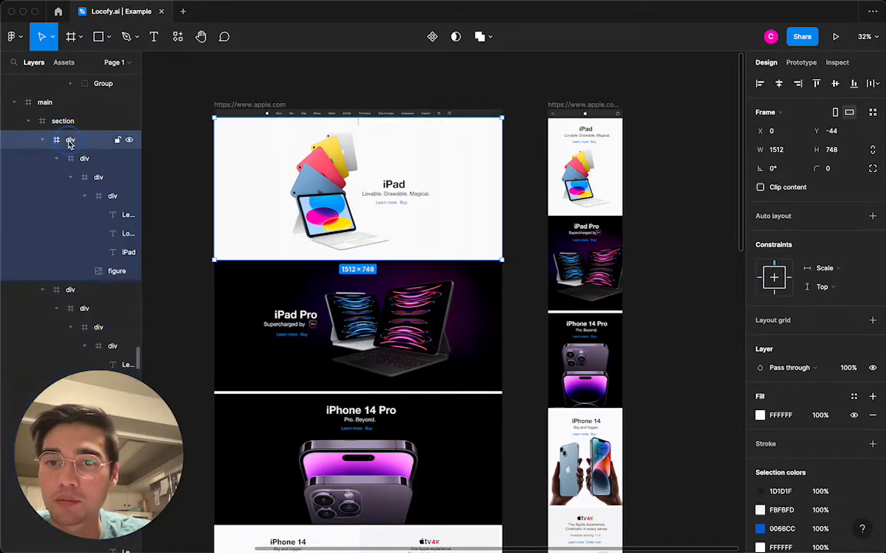
{"action": "left_click", "coordinate": [57, 120]}
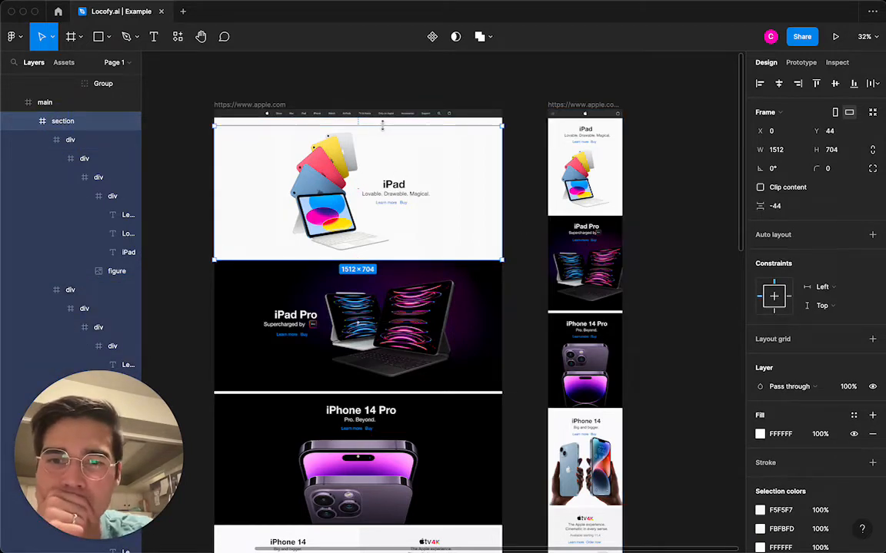
{"action": "left_click_drag", "start_coordinate": [382, 126], "coordinate": [382, 118]}
{"action": "key", "text": "super+z"}
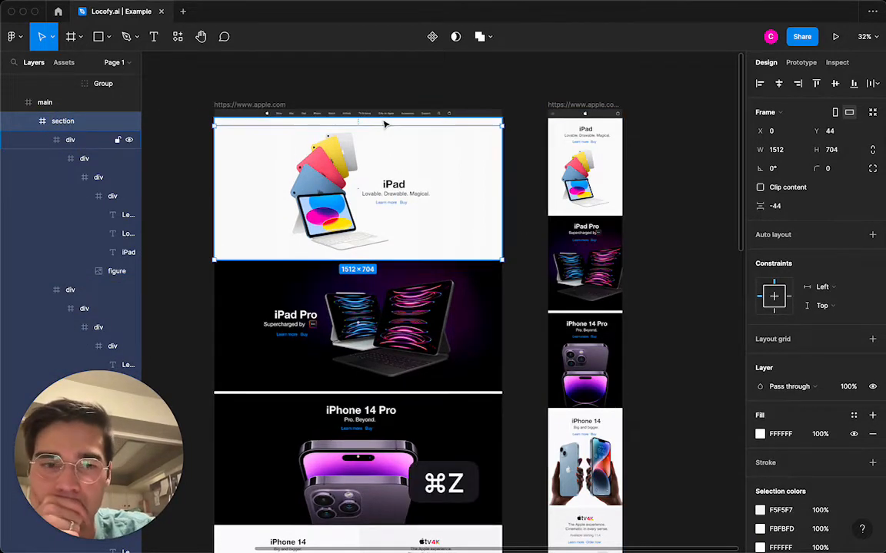
- Set the first section's vertical constraint to Bottom, try extending its upper edge to Y -22, and undo the resizing
{"action": "left_click", "coordinate": [775, 312]}
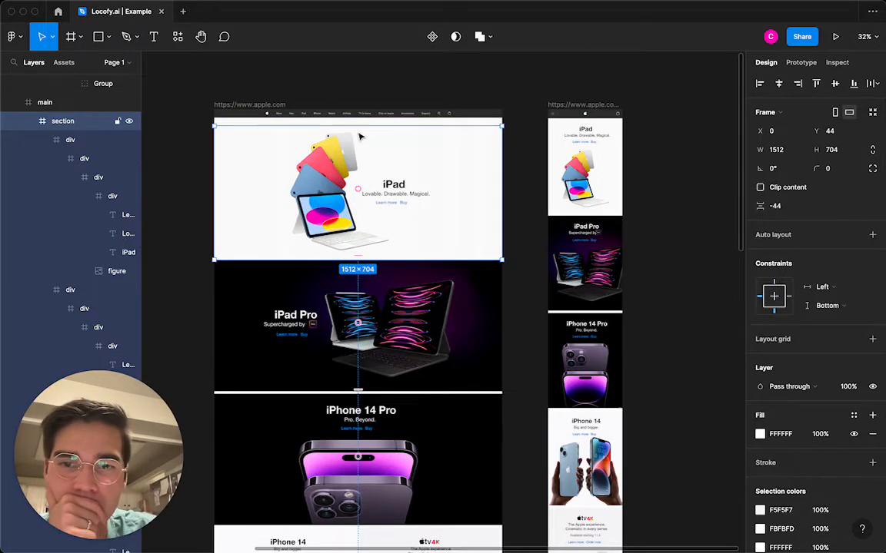
{"action": "left_click_drag", "start_coordinate": [362, 125], "coordinate": [362, 119]}
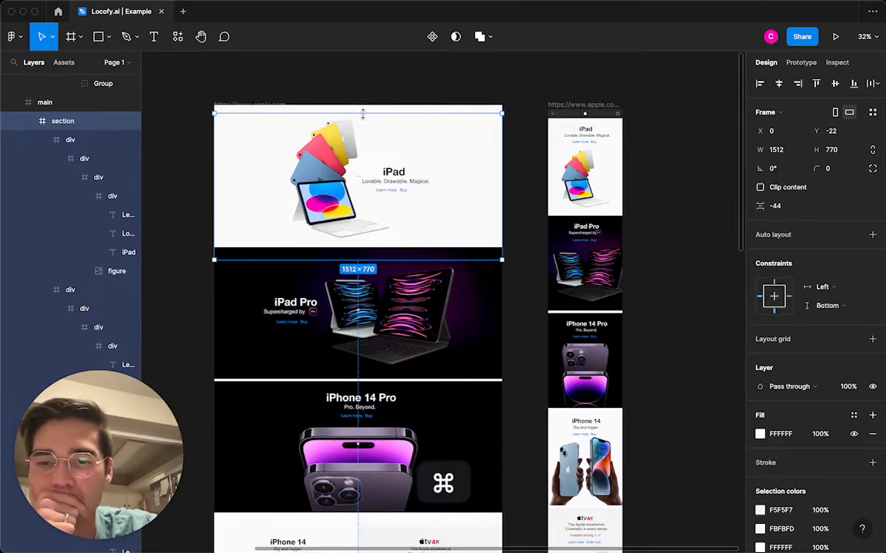
{"action": "key", "text": "super+z"}
- Collapse the three div layers inside the first section
{"action": "left_click", "coordinate": [42, 140]}
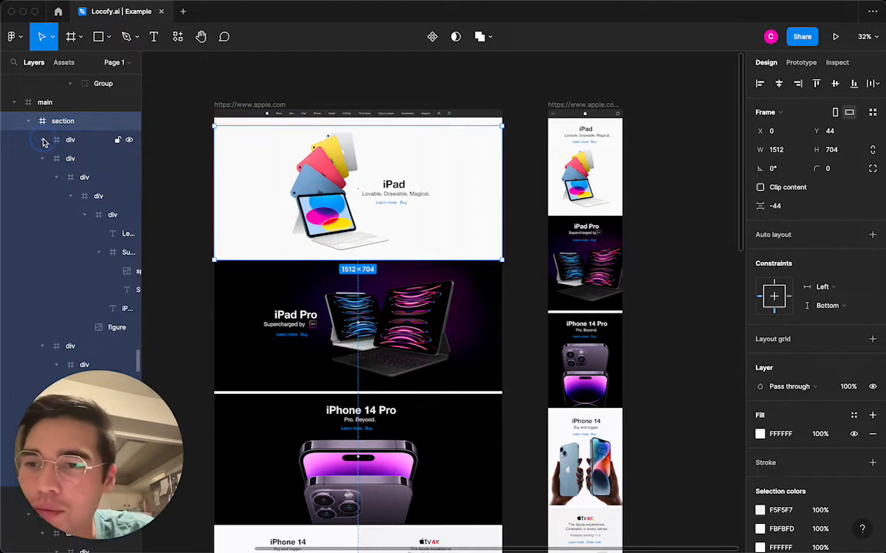
{"action": "left_click", "coordinate": [42, 159]}
{"action": "left_click", "coordinate": [42, 178]}
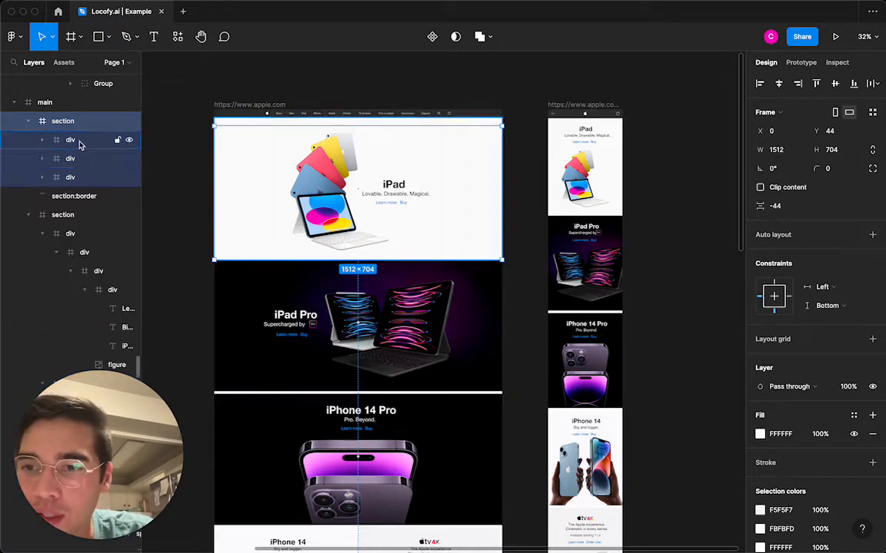
- Move the iPad banner's div out of the first section, placing it directly above the main frame in the layer order
{"action": "left_click", "coordinate": [78, 178]}
{"action": "left_click", "coordinate": [75, 158]}
{"action": "left_click", "coordinate": [80, 141]}
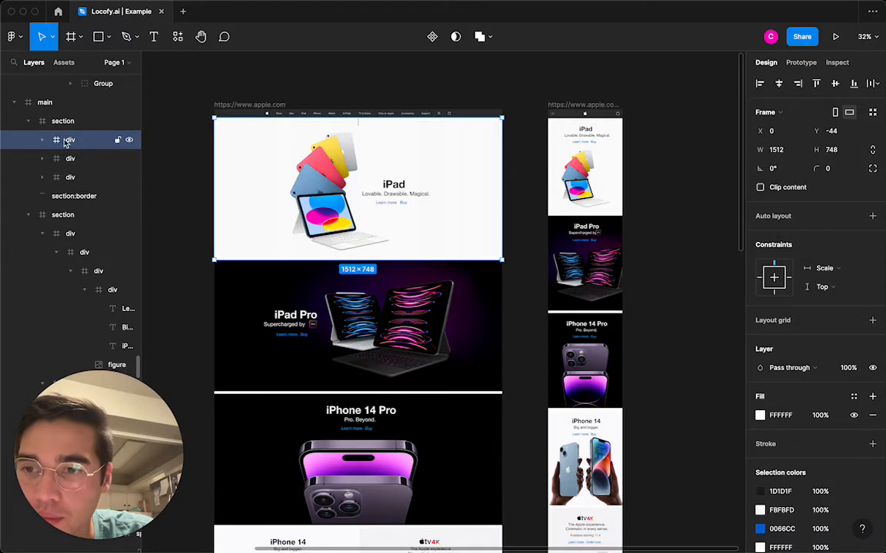
{"action": "left_click_drag", "start_coordinate": [65, 142], "coordinate": [44, 97]}
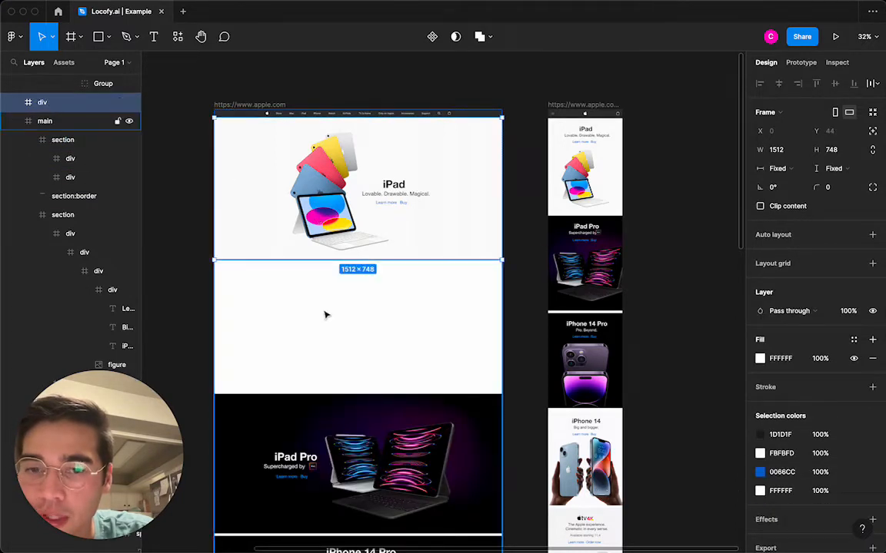
- Set the main frame's vertical resizing to Fill
{"action": "left_click", "coordinate": [312, 347]}
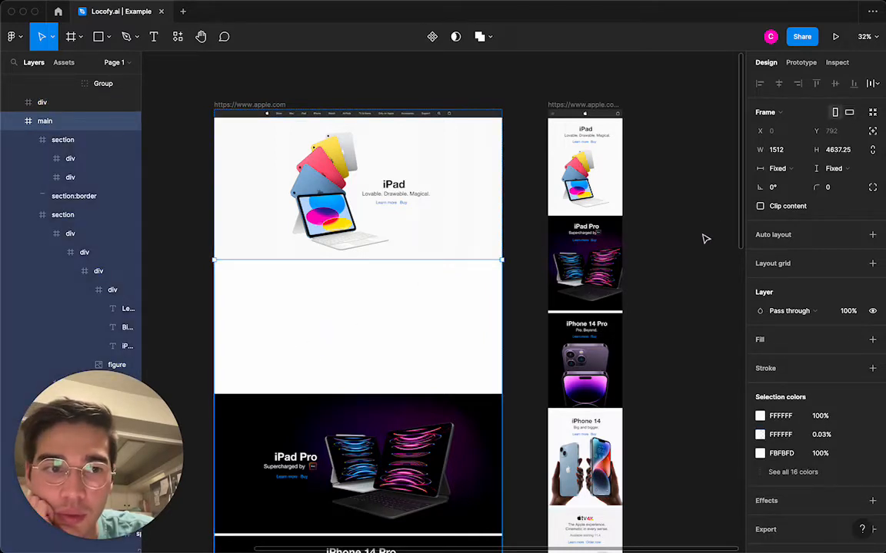
{"action": "left_click", "coordinate": [834, 168]}
{"action": "left_click", "coordinate": [833, 171]}
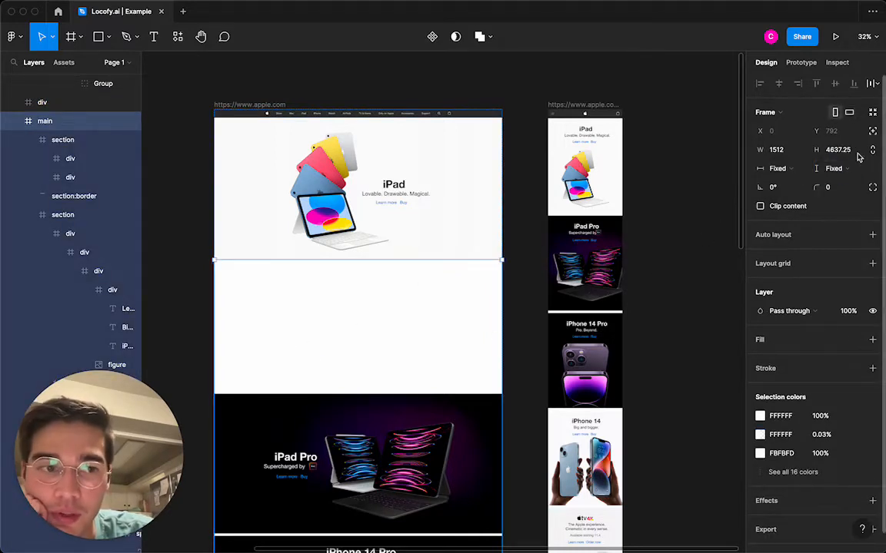
{"action": "left_click", "coordinate": [833, 169]}
{"action": "left_click", "coordinate": [830, 182]}
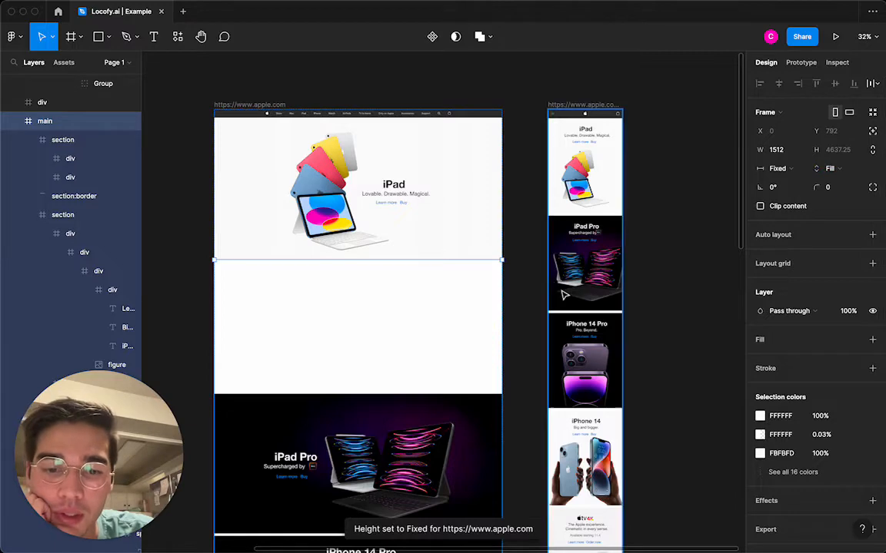
- Rename the div nested directly inside the moved iPad banner as "iPad"
{"action": "left_click", "coordinate": [552, 294]}
{"action": "scroll", "coordinate": [335, 187], "scroll_direction": "up", "scroll_amount": 5}
{"action": "double_click", "coordinate": [332, 178]}
{"action": "scroll", "coordinate": [332, 178], "scroll_direction": "down", "scroll_amount": 4}
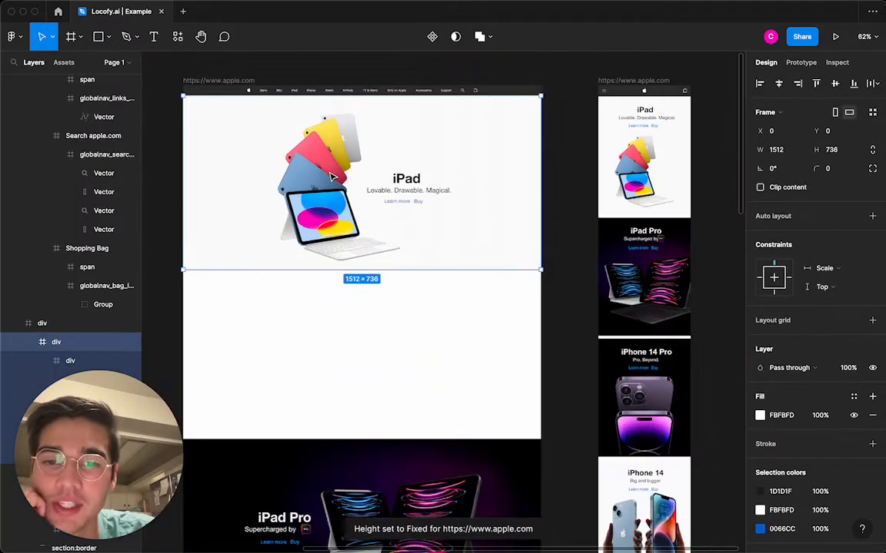
{"action": "scroll", "coordinate": [333, 177], "scroll_direction": "left", "scroll_amount": 1}
{"action": "scroll", "coordinate": [326, 179], "scroll_direction": "up", "scroll_amount": 2}
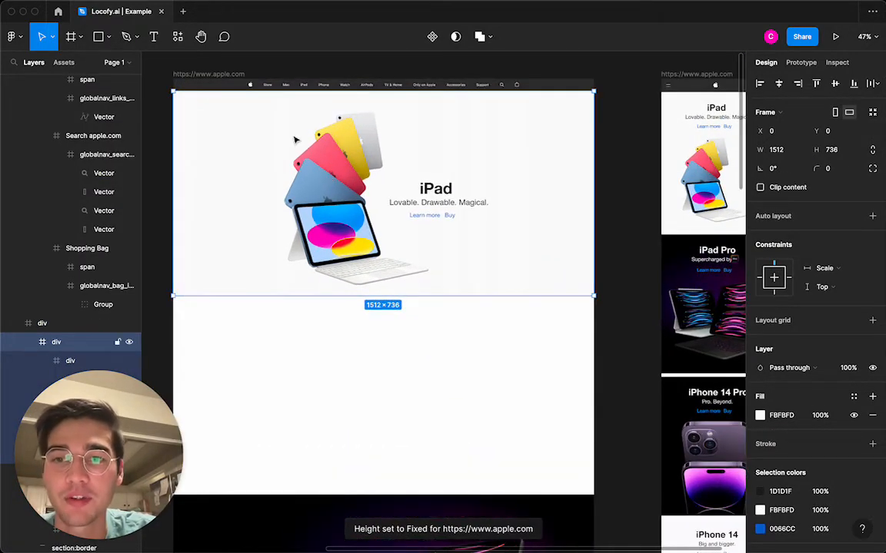
{"action": "key", "text": "super+r"}
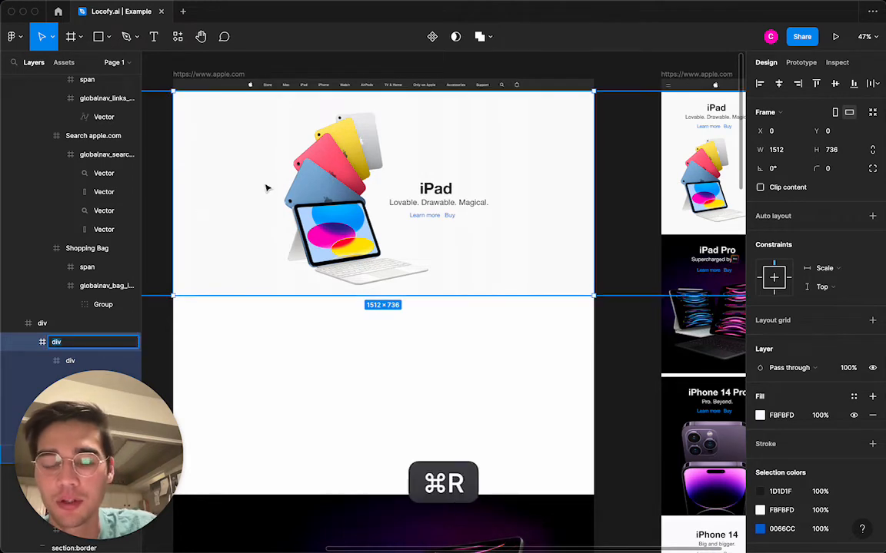
{"action": "type", "text": "iPad"}
{"action": "key", "text": "Return"}
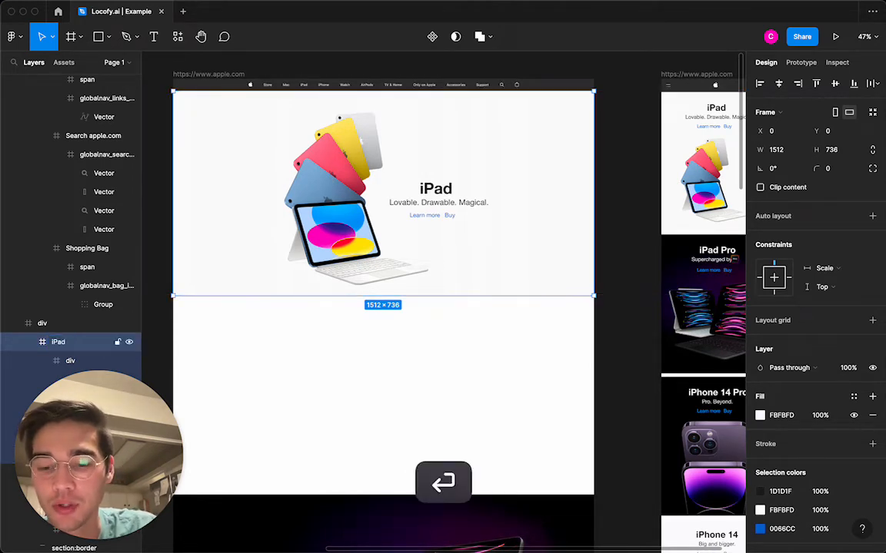
- Rename the iPad layer as "Section - iPad"
{"action": "right_click", "coordinate": [77, 341]}
{"action": "left_click", "coordinate": [66, 338]}
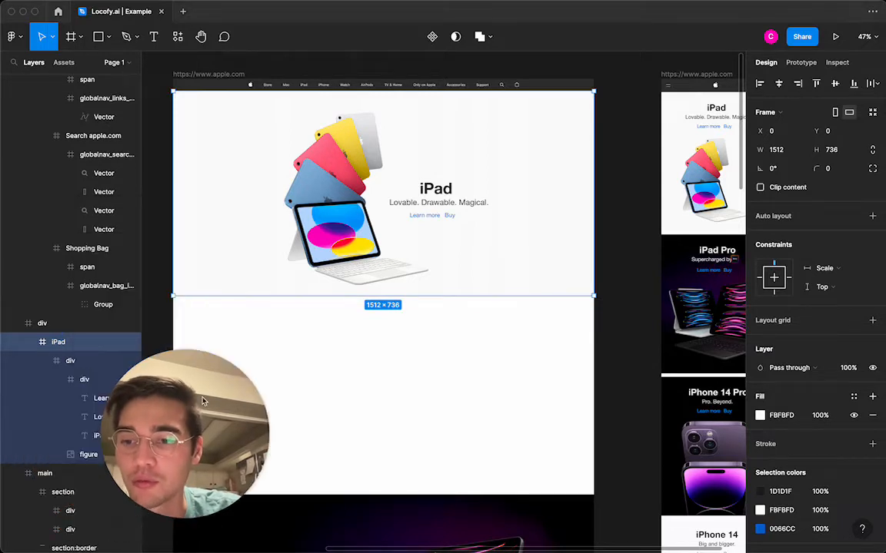
{"action": "right_click", "coordinate": [87, 342]}
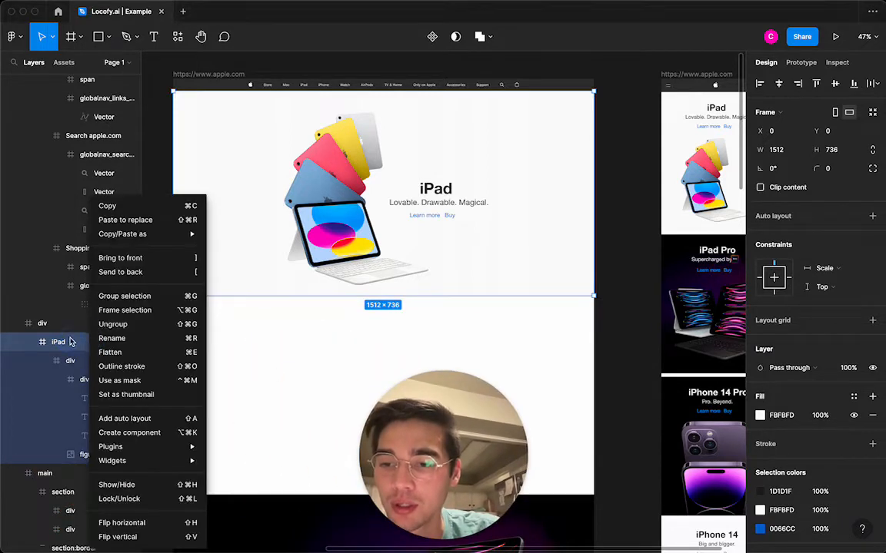
{"action": "left_click", "coordinate": [63, 344]}
{"action": "double_click", "coordinate": [62, 344]}
{"action": "key", "text": "Return"}
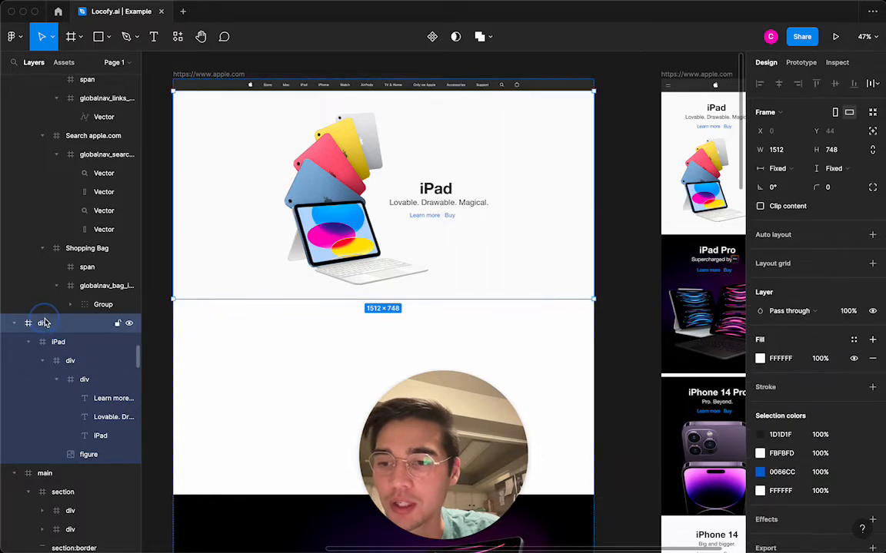
{"action": "key", "text": "Return"}
{"action": "left_click", "coordinate": [66, 347]}
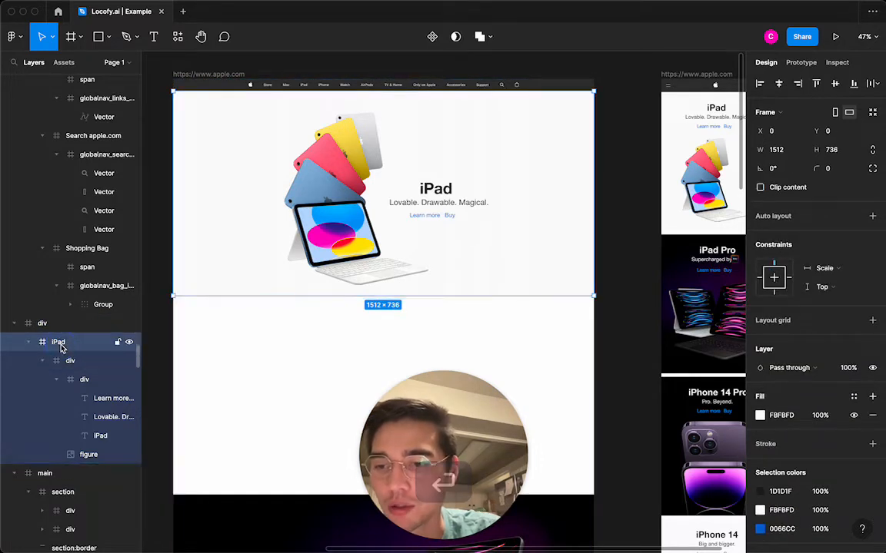
{"action": "double_click", "coordinate": [60, 347]}
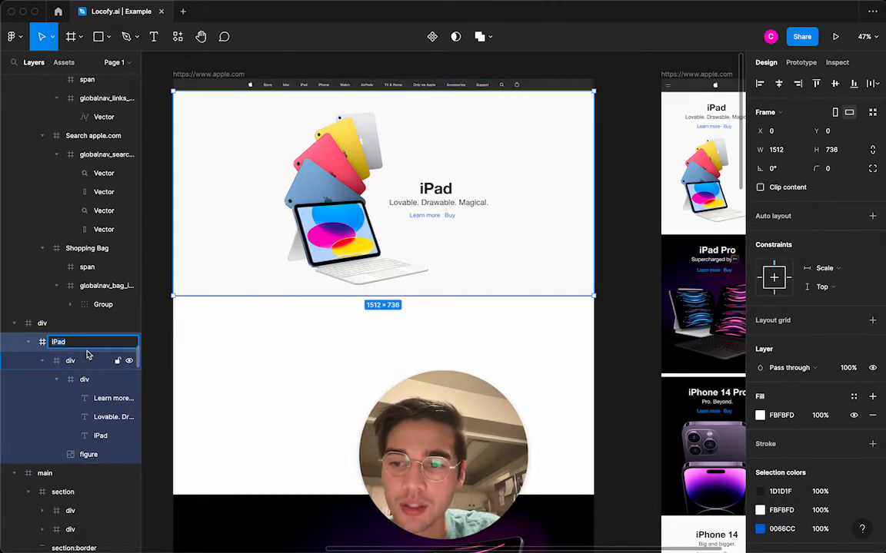
{"action": "key", "text": "Right"}
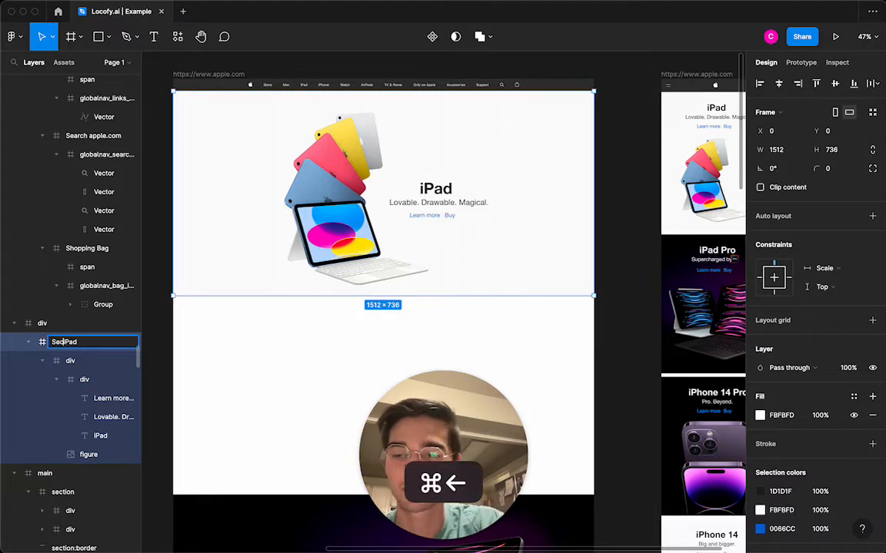
{"action": "type", "text": "Section -"}
{"action": "key", "text": "Return"}
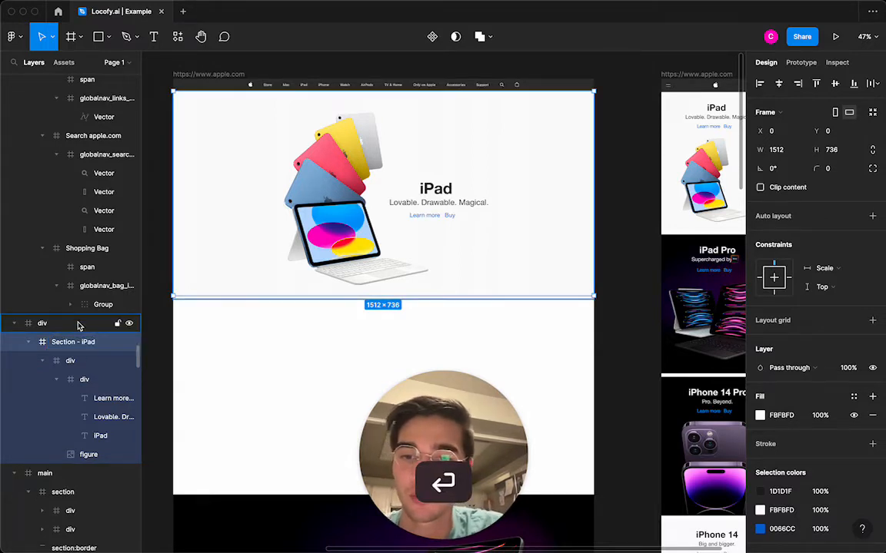
- Transfer the name "Section - iPad" from the inner layer to its parent div
{"action": "left_click", "coordinate": [80, 323]}
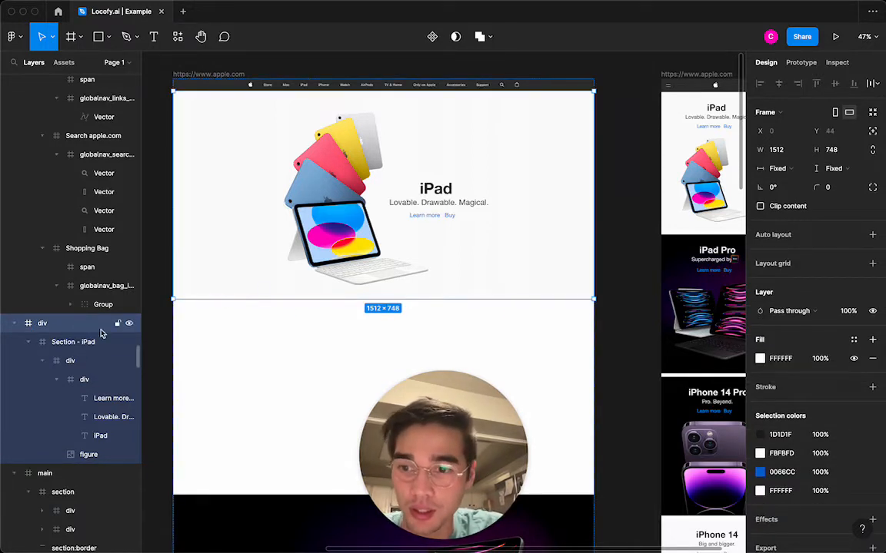
{"action": "left_click", "coordinate": [73, 342]}
{"action": "key", "text": "super+r"}
{"action": "key", "text": "super+c"}
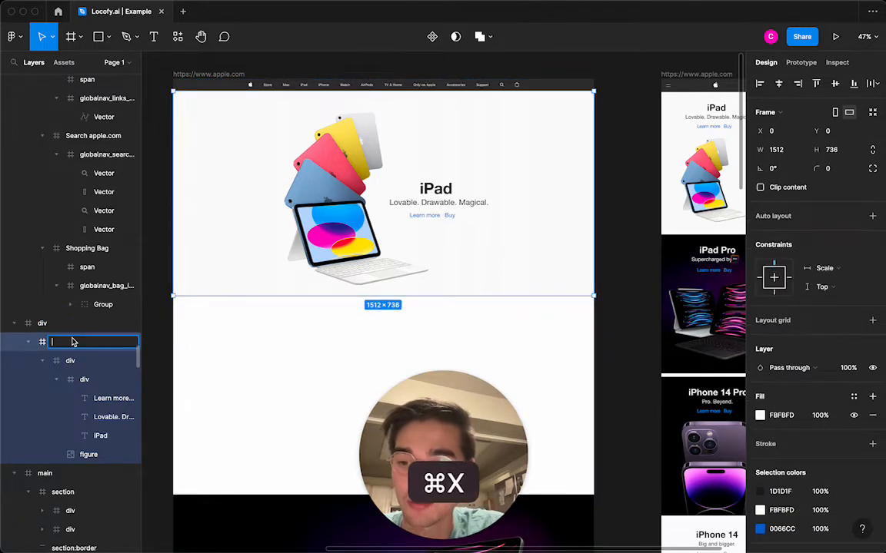
{"action": "left_click", "coordinate": [57, 328]}
{"action": "key", "text": "super+r"}
{"action": "key", "text": "super+v"}
{"action": "key", "text": "Return"}
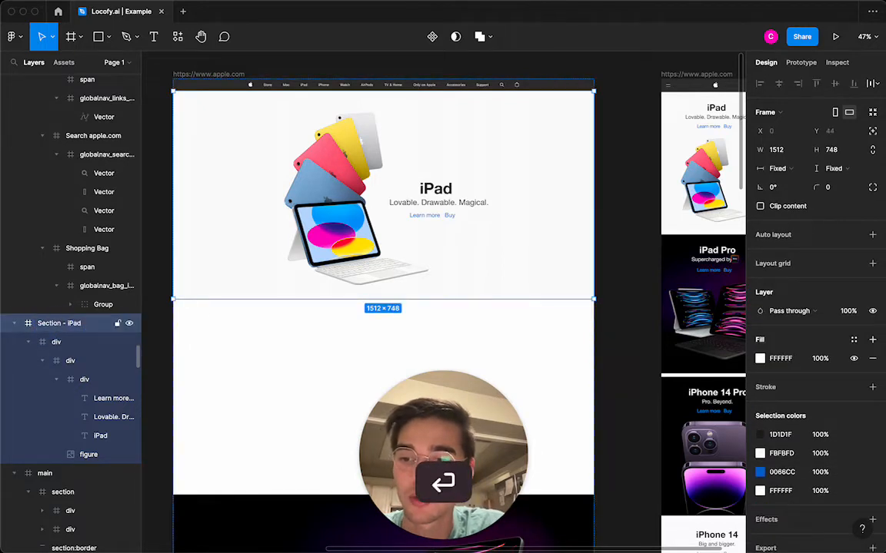
- Collapse the Section - iPad, main and footer layers
{"action": "left_click", "coordinate": [14, 324]}
{"action": "scroll", "coordinate": [162, 308], "scroll_direction": "left", "scroll_amount": 1}
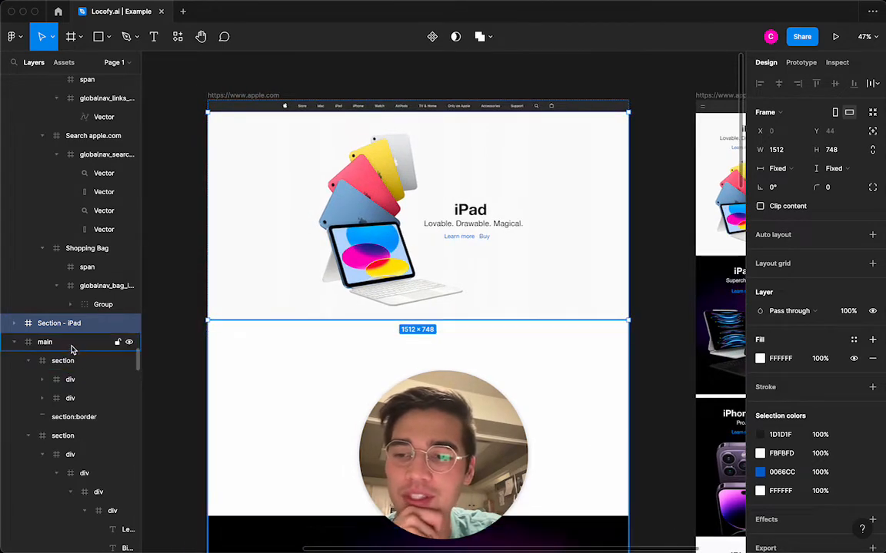
{"action": "left_click", "coordinate": [17, 344]}
{"action": "left_click", "coordinate": [17, 361]}
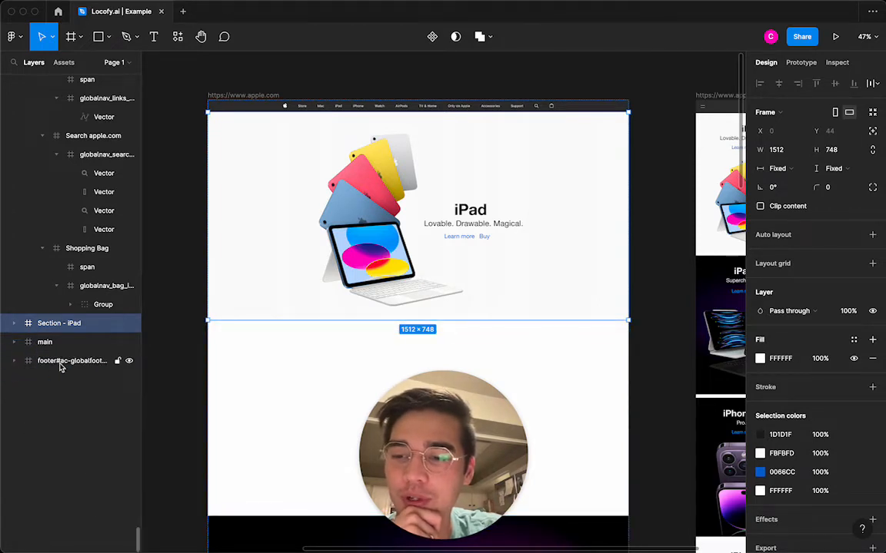
- Shrink the div holding the iPad heading, tagline and links to 422 × 142 so it fits tightly around the text
{"action": "scroll", "coordinate": [177, 344], "scroll_direction": "up", "scroll_amount": 2}
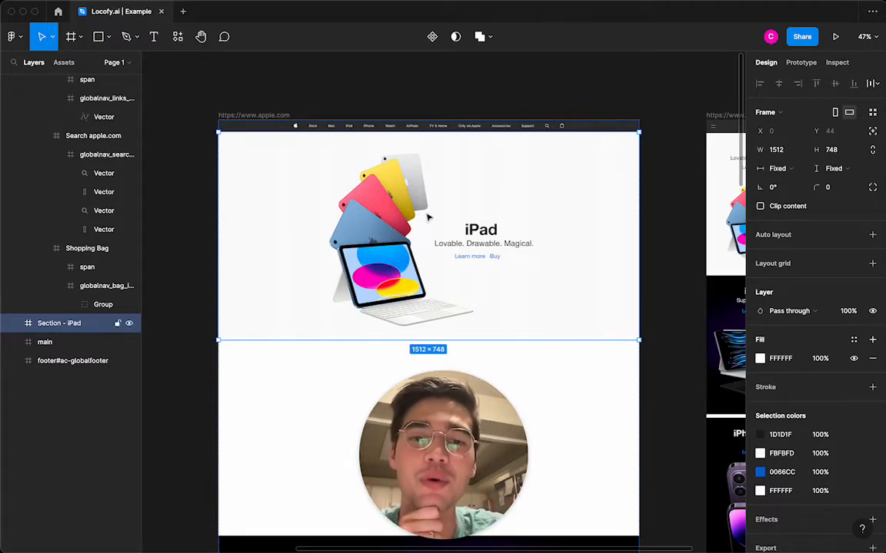
{"action": "double_click", "coordinate": [388, 221]}
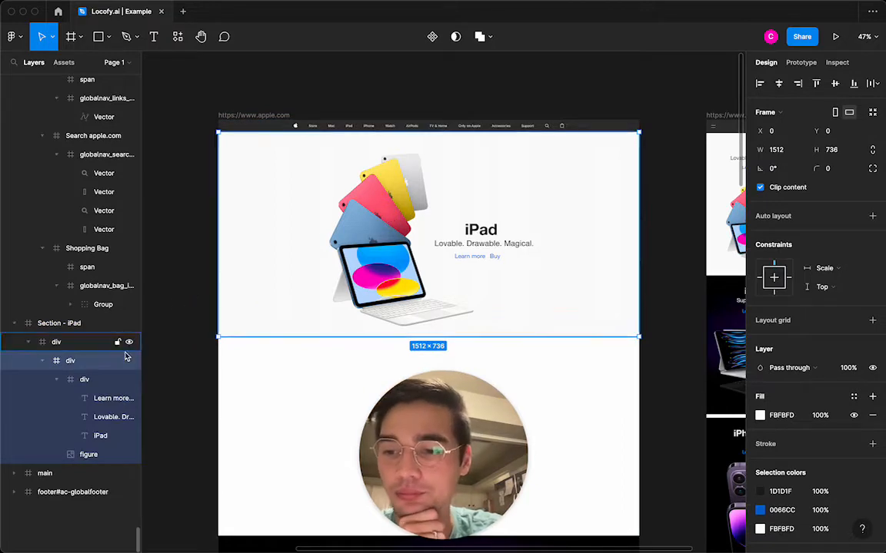
{"action": "left_click", "coordinate": [104, 381]}
{"action": "left_click", "coordinate": [93, 366]}
{"action": "left_click", "coordinate": [94, 384]}
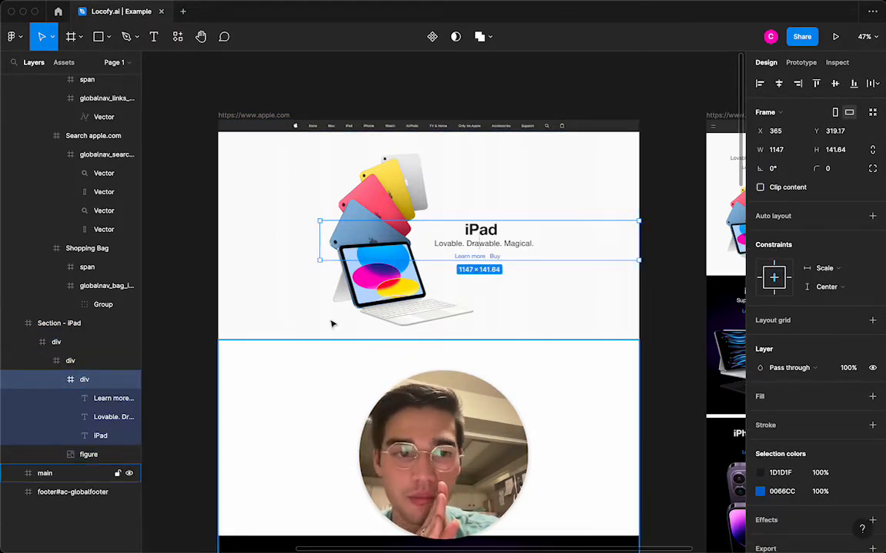
{"action": "left_click_drag", "start_coordinate": [319, 239], "coordinate": [500, 246]}
{"action": "scroll", "coordinate": [504, 267], "scroll_direction": "right", "scroll_amount": 3}
{"action": "scroll", "coordinate": [505, 266], "scroll_direction": "right", "scroll_amount": 5}
{"action": "scroll", "coordinate": [505, 266], "scroll_direction": "left", "scroll_amount": 6}
{"action": "scroll", "coordinate": [395, 254], "scroll_direction": "left", "scroll_amount": 3}
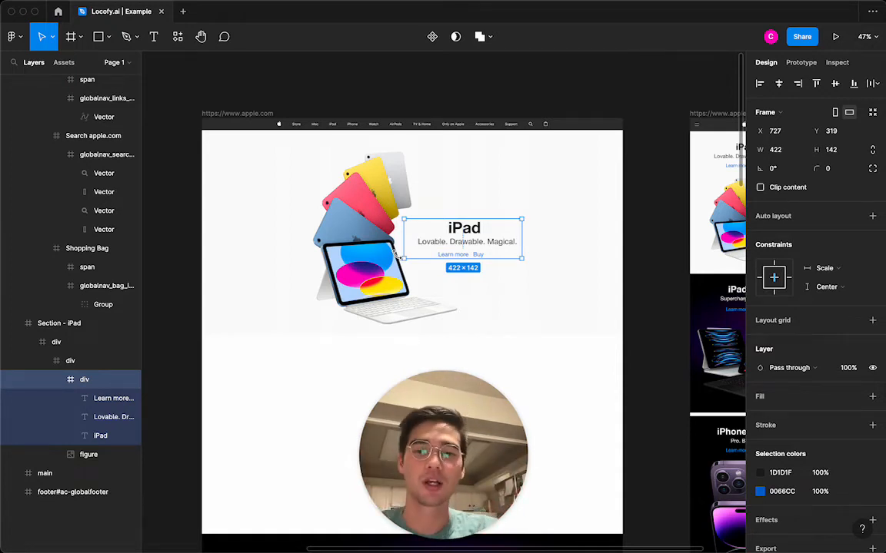
- Open the image fill settings of the iPad banner's figure, then close them and clear the selection
{"action": "double_click", "coordinate": [355, 234]}
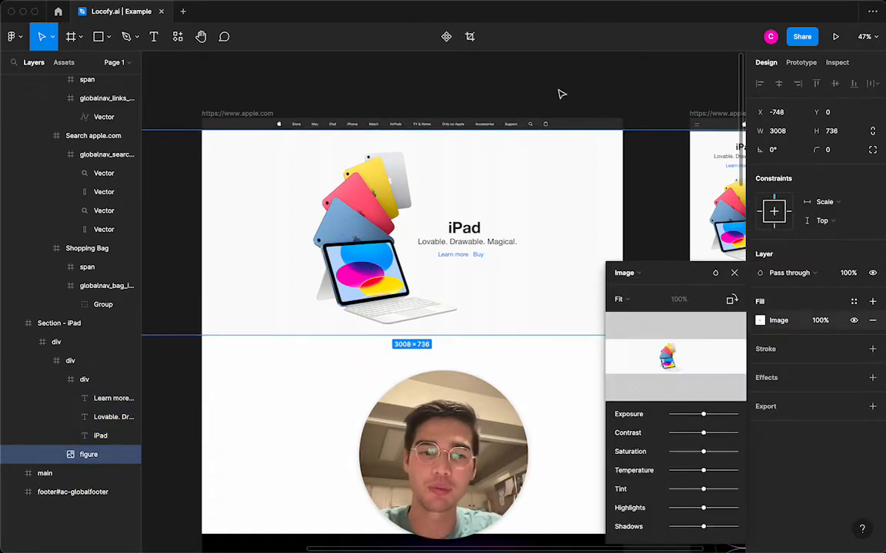
{"action": "left_click", "coordinate": [540, 83]}
{"action": "left_click", "coordinate": [529, 99]}
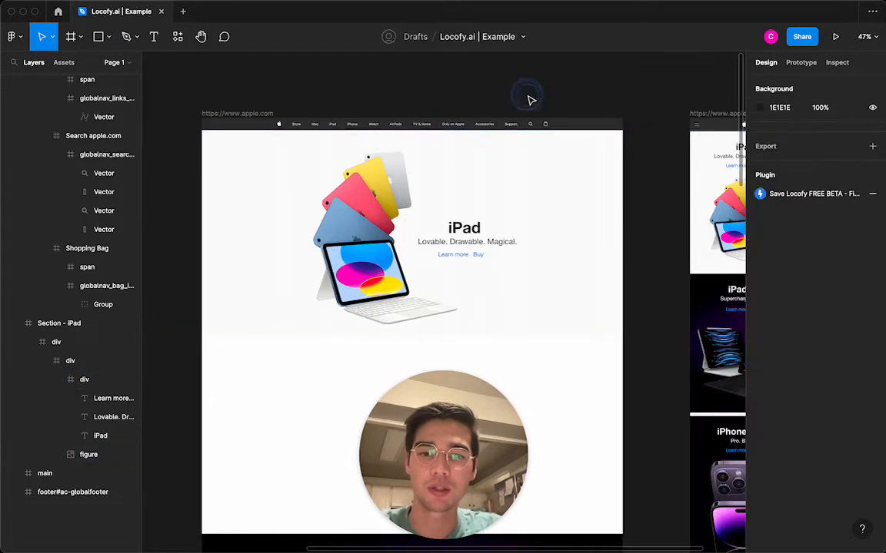
- Add auto layout to the div holding the desktop iPad heading, tagline and links
{"action": "left_click", "coordinate": [463, 241]}
{"action": "left_click", "coordinate": [463, 242]}
{"action": "scroll", "coordinate": [463, 241], "scroll_direction": "up", "scroll_amount": 5}
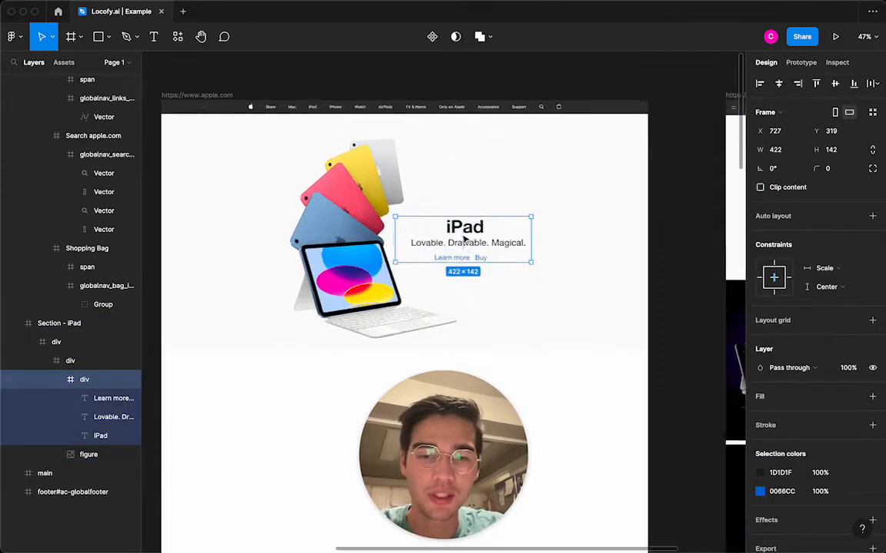
{"action": "left_click", "coordinate": [873, 216]}
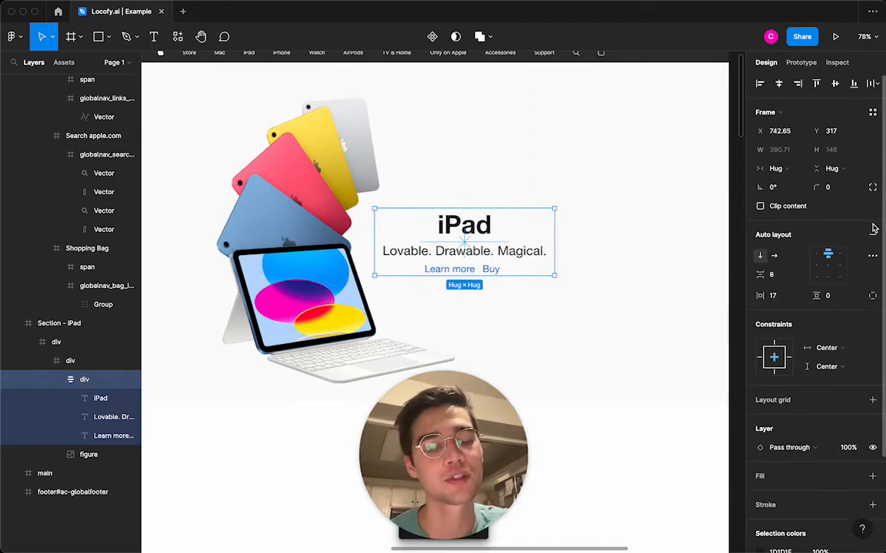
- Set the horizontal padding of the iPad text div to 16
{"action": "left_click", "coordinate": [785, 298]}
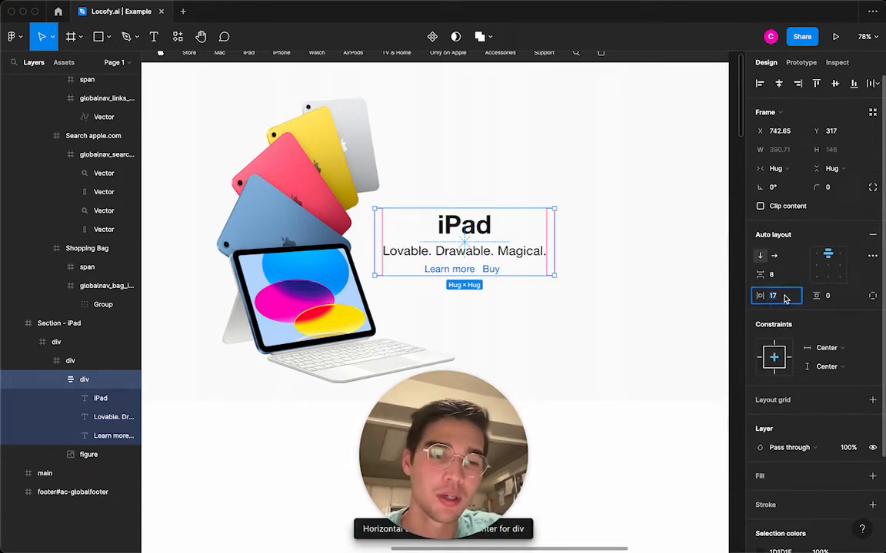
{"action": "type", "text": "6"}
{"action": "key", "text": "Return"}
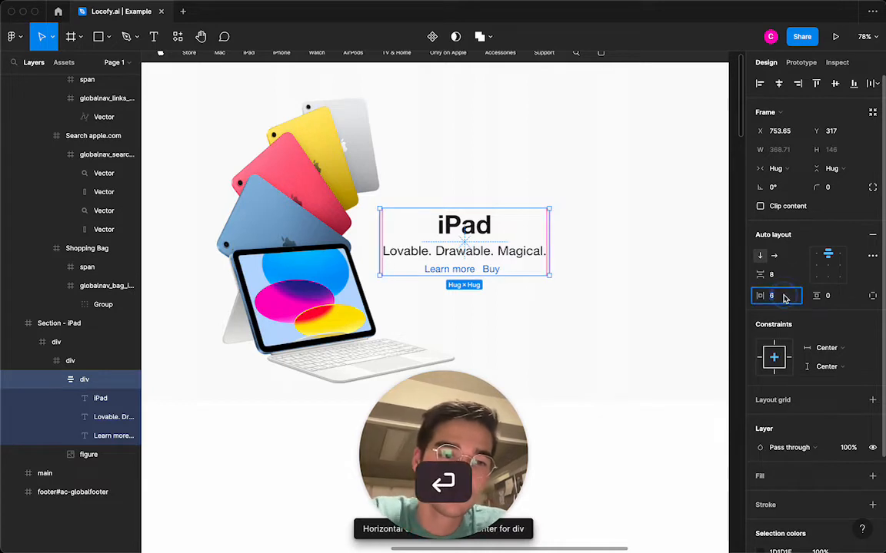
{"action": "type", "text": "16"}
{"action": "key", "text": "Return"}
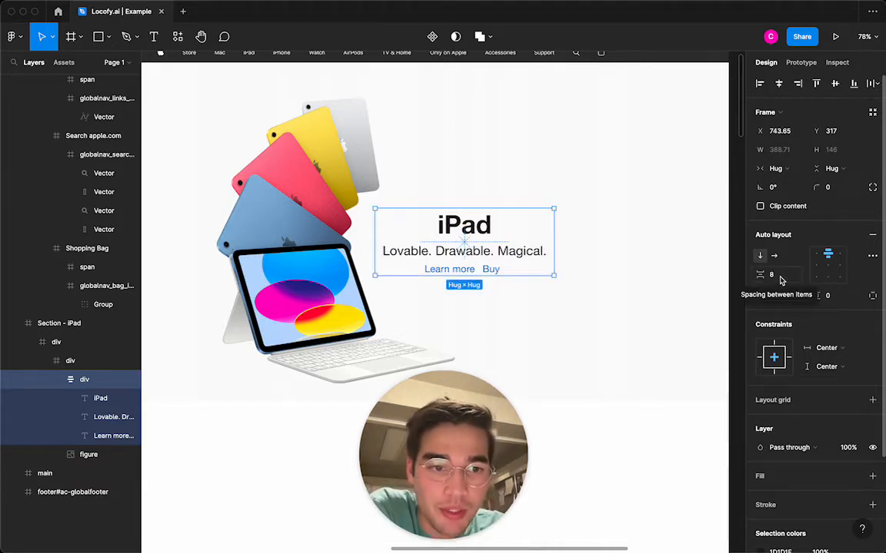
- Check the spacing between the iPad heading, tagline and links in the mobile frame, and clear the selection
{"action": "scroll", "coordinate": [683, 299], "scroll_direction": "down", "scroll_amount": 5}
{"action": "scroll", "coordinate": [683, 299], "scroll_direction": "right", "scroll_amount": 2}
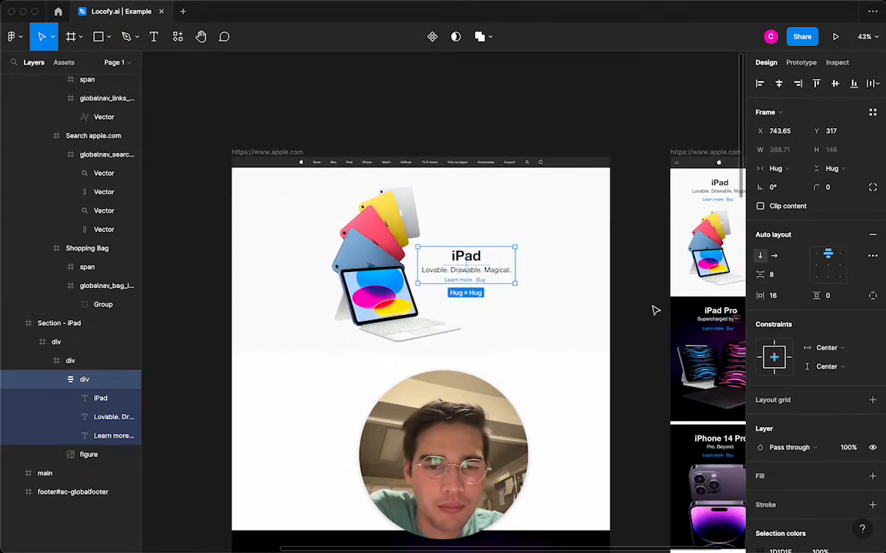
{"action": "left_click", "coordinate": [654, 307]}
{"action": "scroll", "coordinate": [637, 309], "scroll_direction": "right", "scroll_amount": 1}
{"action": "scroll", "coordinate": [637, 312], "scroll_direction": "right", "scroll_amount": 3}
{"action": "double_click", "coordinate": [507, 191]}
{"action": "scroll", "coordinate": [508, 190], "scroll_direction": "up", "scroll_amount": 5}
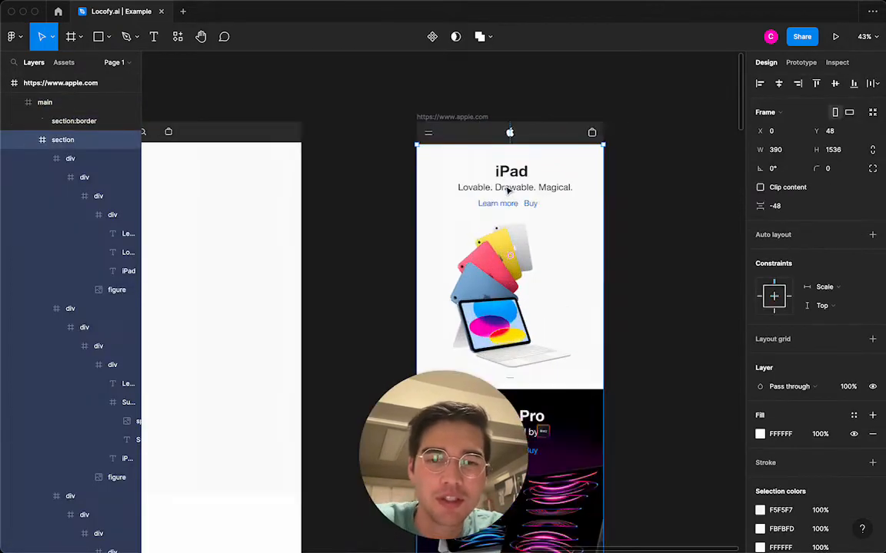
{"action": "double_click", "coordinate": [508, 190]}
{"action": "double_click", "coordinate": [508, 189]}
{"action": "double_click", "coordinate": [508, 190]}
{"action": "double_click", "coordinate": [507, 190]}
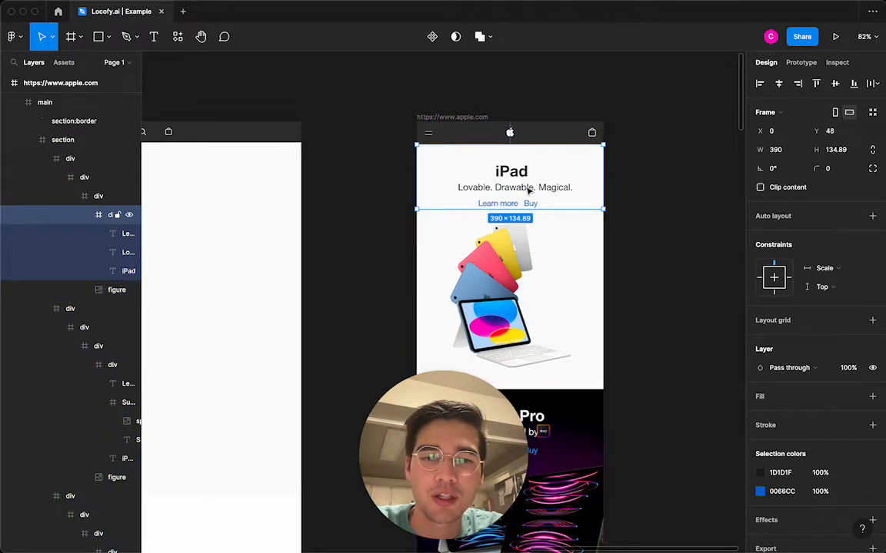
{"action": "left_click", "coordinate": [658, 217]}
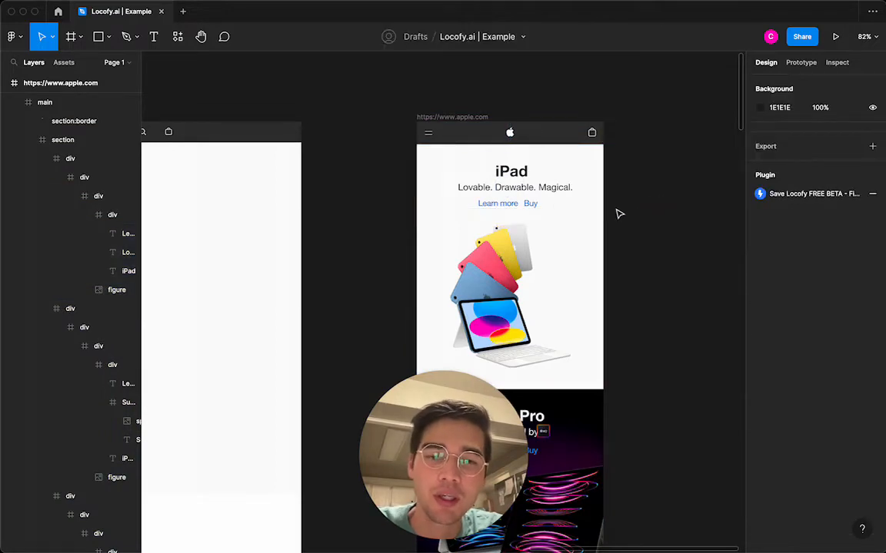
{"action": "left_click", "coordinate": [524, 192], "text": "super"}
{"action": "scroll", "coordinate": [525, 192], "scroll_direction": "up", "scroll_amount": 5}
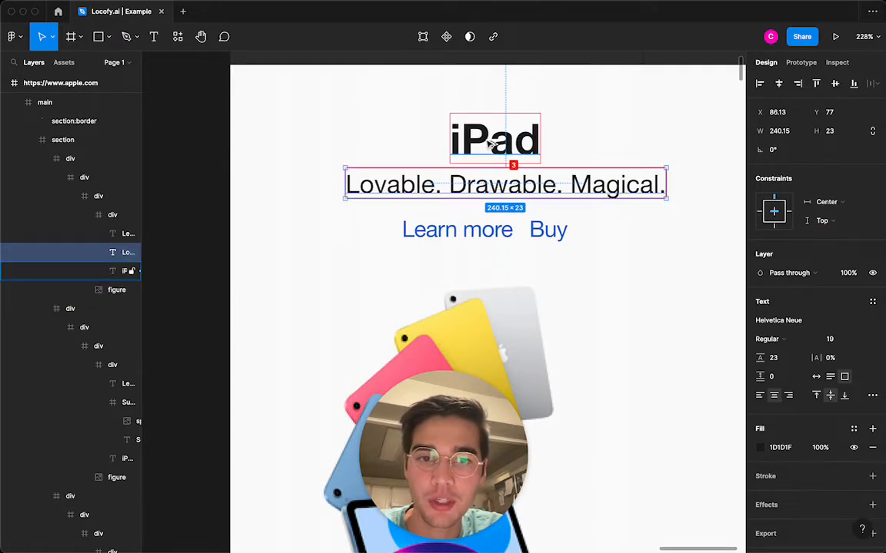
{"action": "scroll", "coordinate": [498, 233], "scroll_direction": "down", "scroll_amount": 5}
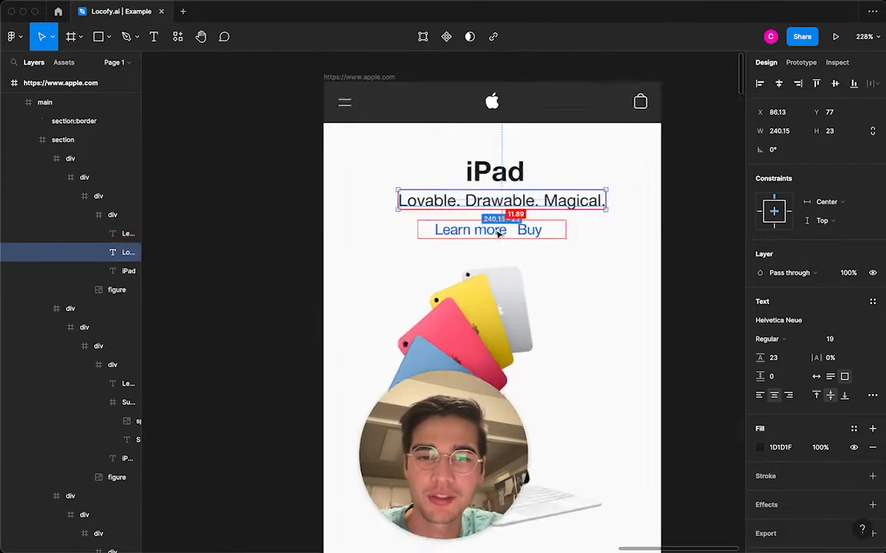
{"action": "left_click", "coordinate": [259, 298]}
- Inspect the tagline's text properties and the auto layout of its parent div in the desktop iPad banner
{"action": "scroll", "coordinate": [260, 298], "scroll_direction": "down", "scroll_amount": 3}
{"action": "scroll", "coordinate": [260, 299], "scroll_direction": "down", "scroll_amount": 3}
{"action": "scroll", "coordinate": [258, 298], "scroll_direction": "left", "scroll_amount": 8}
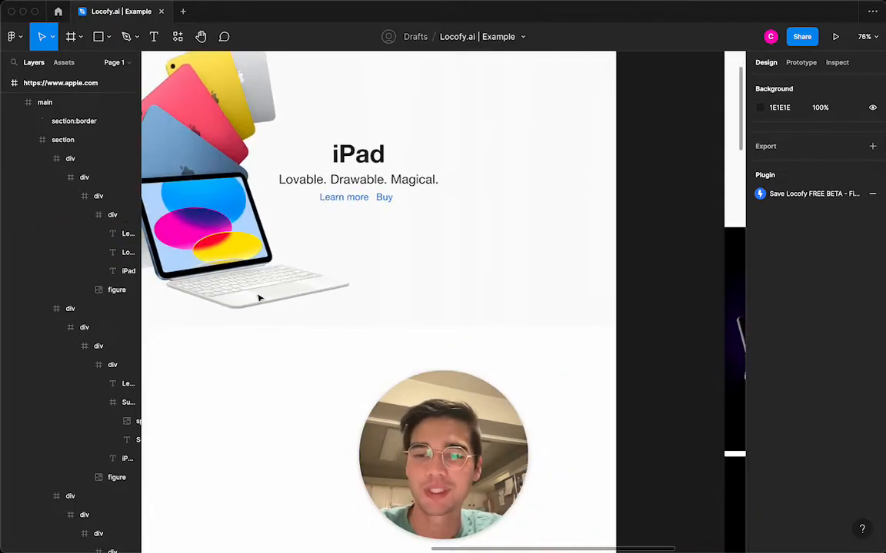
{"action": "scroll", "coordinate": [258, 298], "scroll_direction": "up", "scroll_amount": 2}
{"action": "double_click", "coordinate": [573, 269]}
{"action": "double_click", "coordinate": [572, 273]}
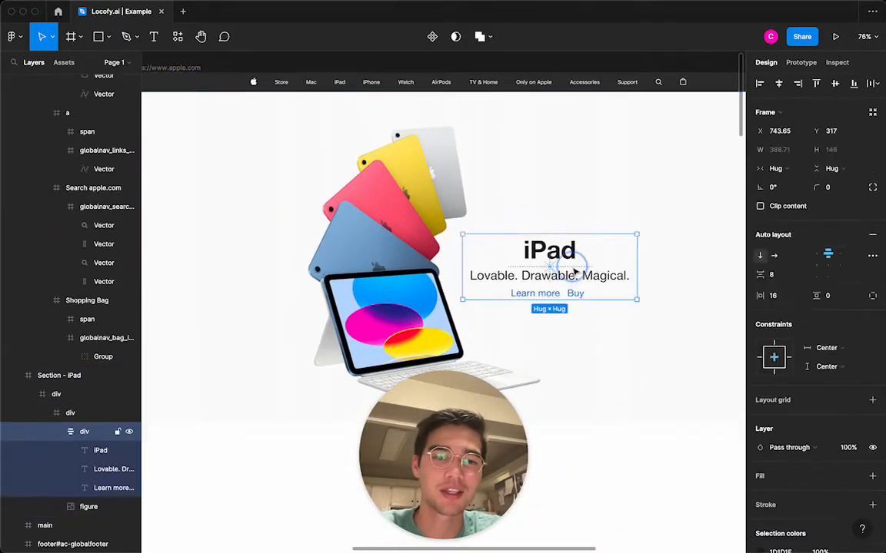
{"action": "left_click", "coordinate": [573, 274]}
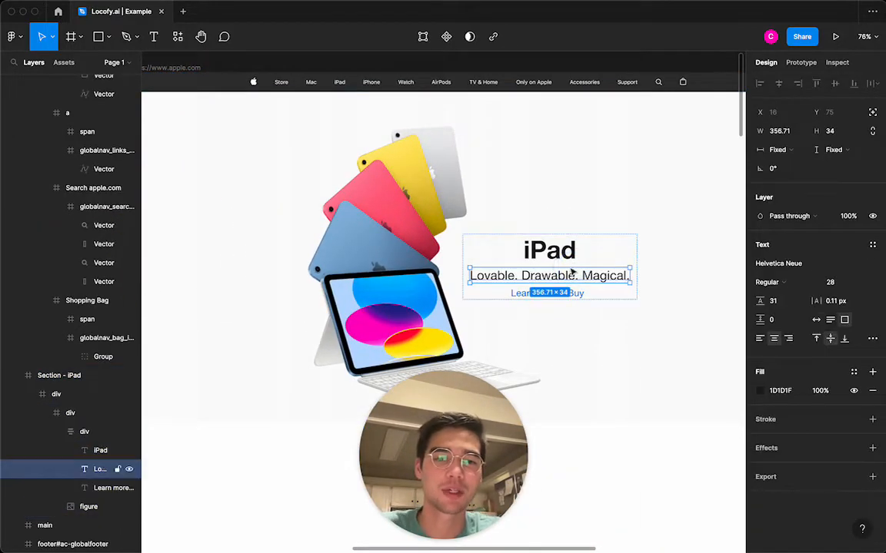
{"action": "left_click", "coordinate": [615, 253]}
{"action": "scroll", "coordinate": [615, 254], "scroll_direction": "down", "scroll_amount": 3}
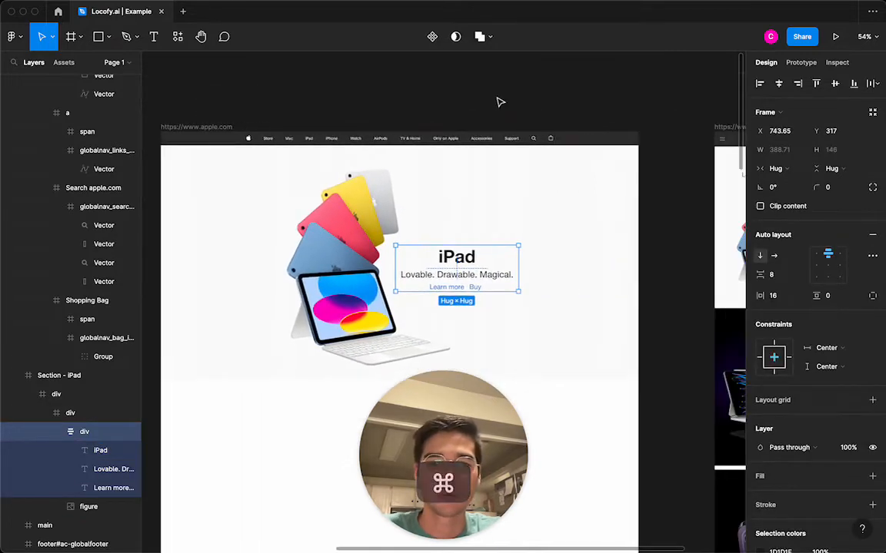
- Move the desktop iPad text div slightly up and to the left within the banner
{"action": "left_click", "coordinate": [450, 298]}
{"action": "double_click", "coordinate": [453, 286]}
{"action": "double_click", "coordinate": [455, 286]}
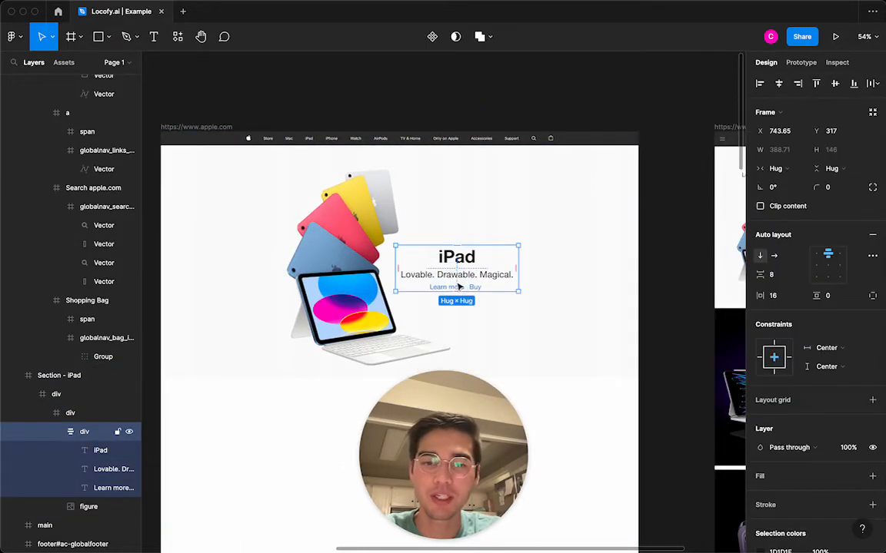
{"action": "left_click_drag", "start_coordinate": [478, 274], "coordinate": [476, 267]}
- Examine the iPad banner's figure and its parent divs, and collapse the text div layer
{"action": "left_click", "coordinate": [334, 300]}
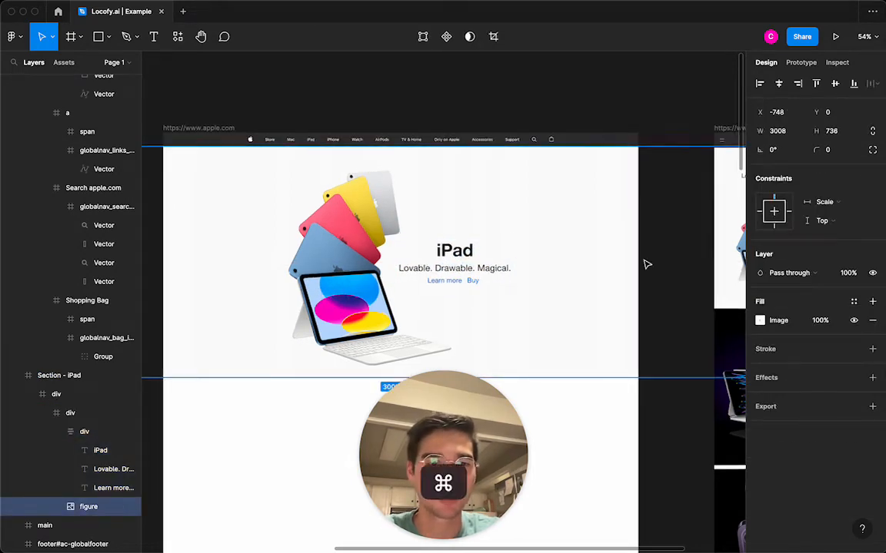
{"action": "scroll", "coordinate": [647, 263], "scroll_direction": "down", "scroll_amount": 5, "text": "super"}
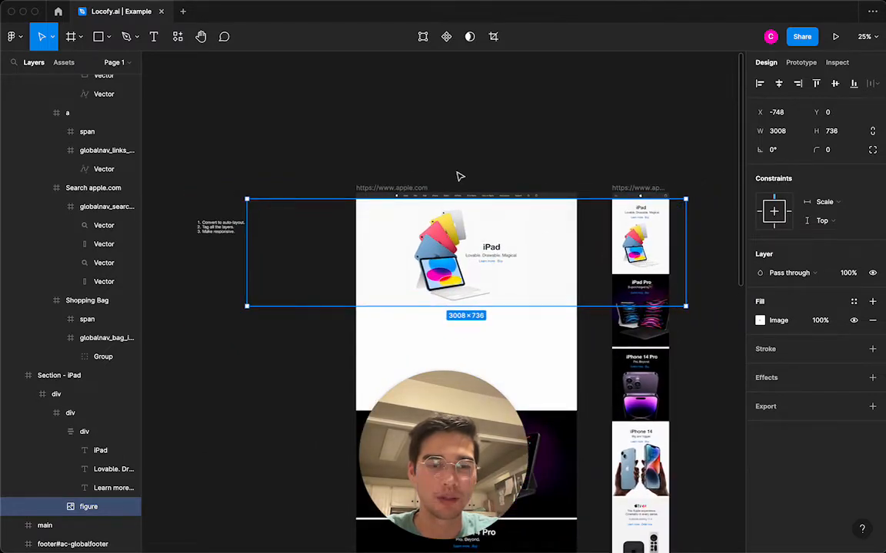
{"action": "scroll", "coordinate": [459, 174], "scroll_direction": "up", "scroll_amount": 3, "text": "super"}
{"action": "scroll", "coordinate": [459, 174], "scroll_direction": "down", "scroll_amount": 2}
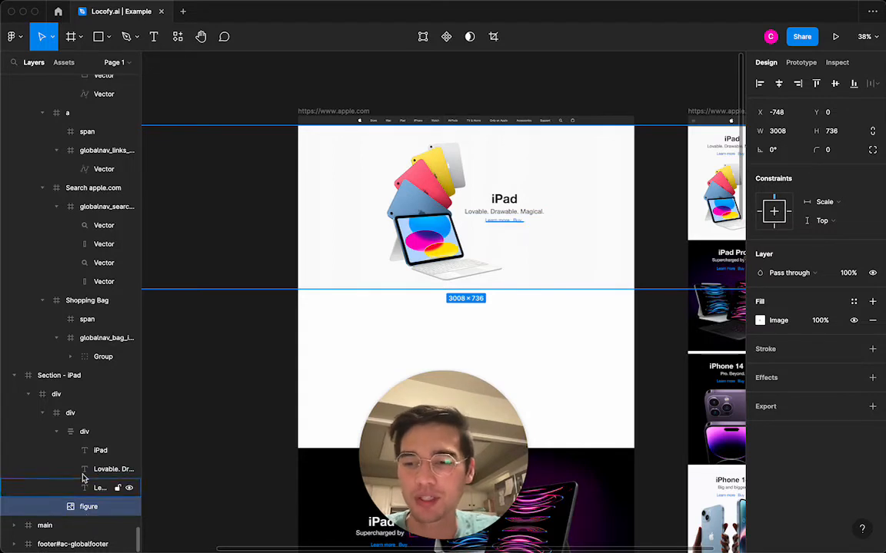
{"action": "left_click", "coordinate": [83, 433]}
{"action": "left_click", "coordinate": [81, 414]}
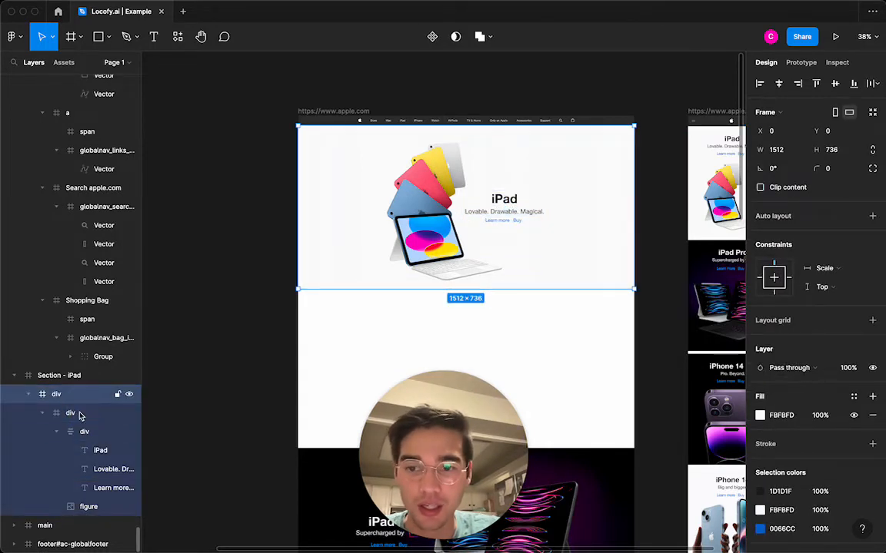
{"action": "left_click", "coordinate": [56, 432]}
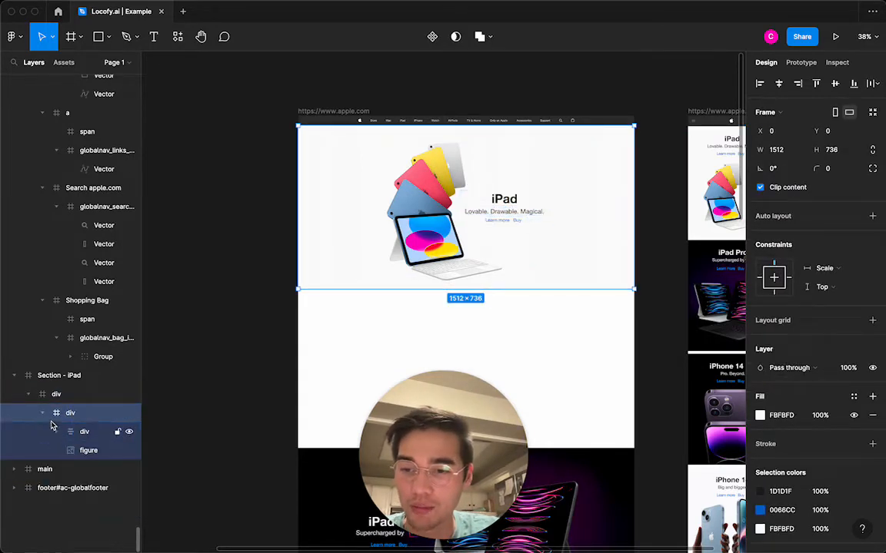
- Replace the outer div's FBFBFD fill in Section - iPad with the figure's image fill, and delete the figure layer
{"action": "left_click", "coordinate": [88, 450]}
{"action": "left_click", "coordinate": [751, 322]}
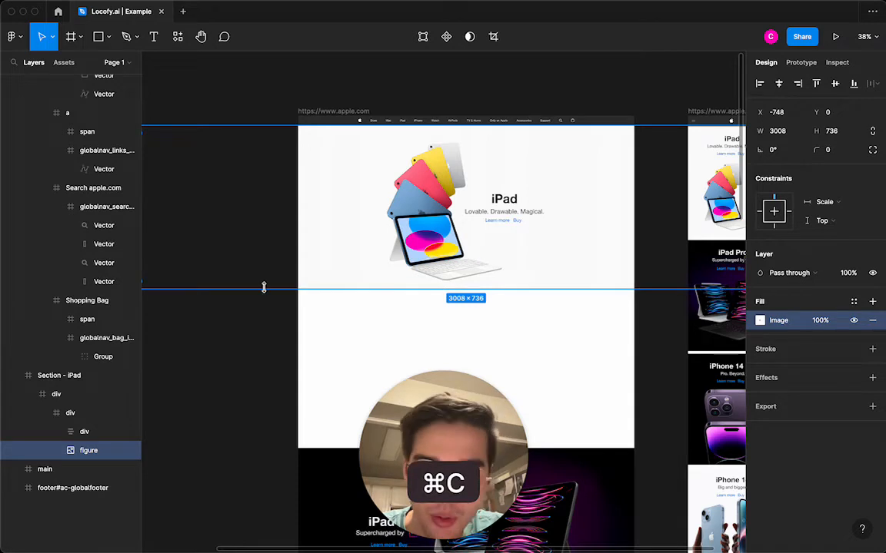
{"action": "left_click", "coordinate": [71, 414]}
{"action": "left_click", "coordinate": [70, 394]}
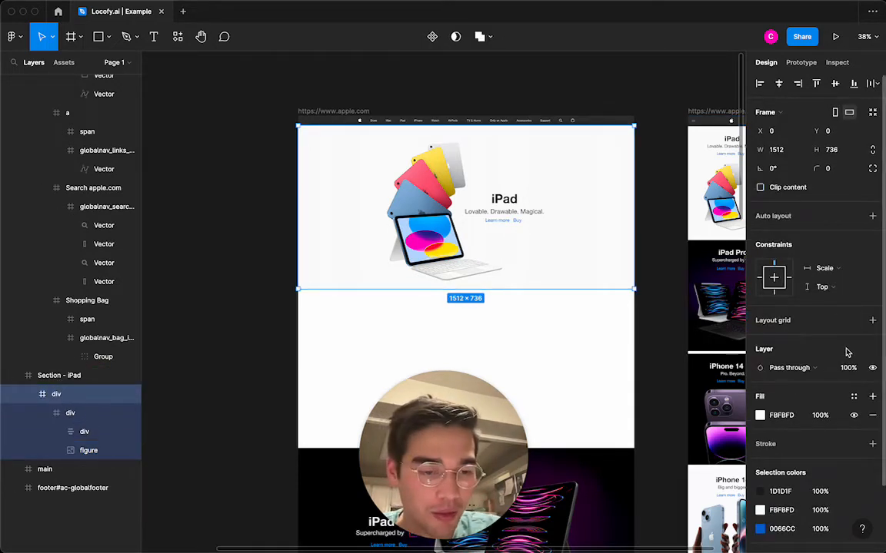
{"action": "key", "text": "super+v"}
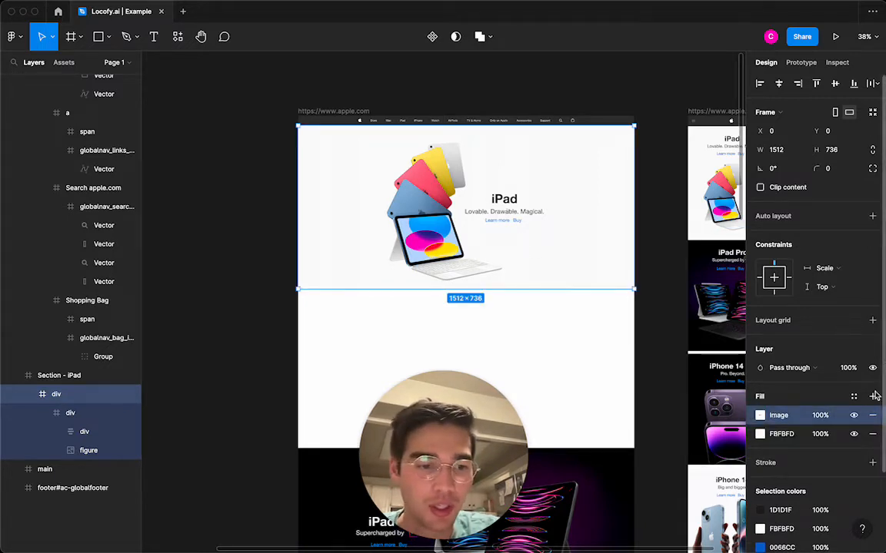
{"action": "left_click", "coordinate": [872, 434]}
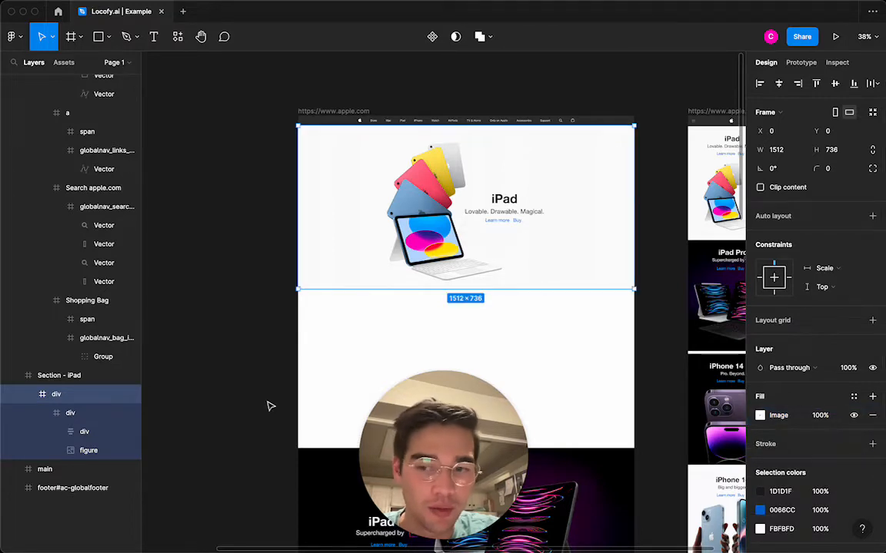
{"action": "left_click", "coordinate": [83, 449]}
{"action": "key", "text": "Delete"}
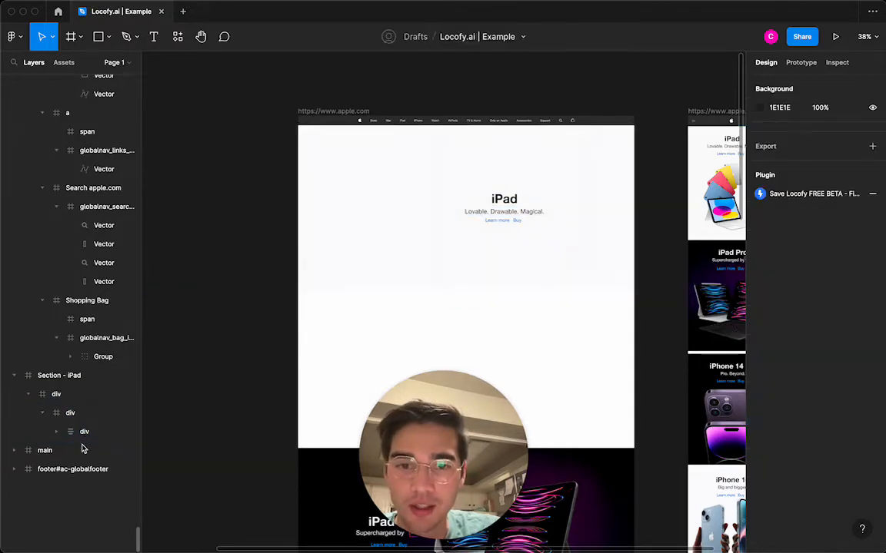
- Copy the image fill from the outer div of Section - iPad onto the div nested inside it
{"action": "left_click", "coordinate": [77, 396]}
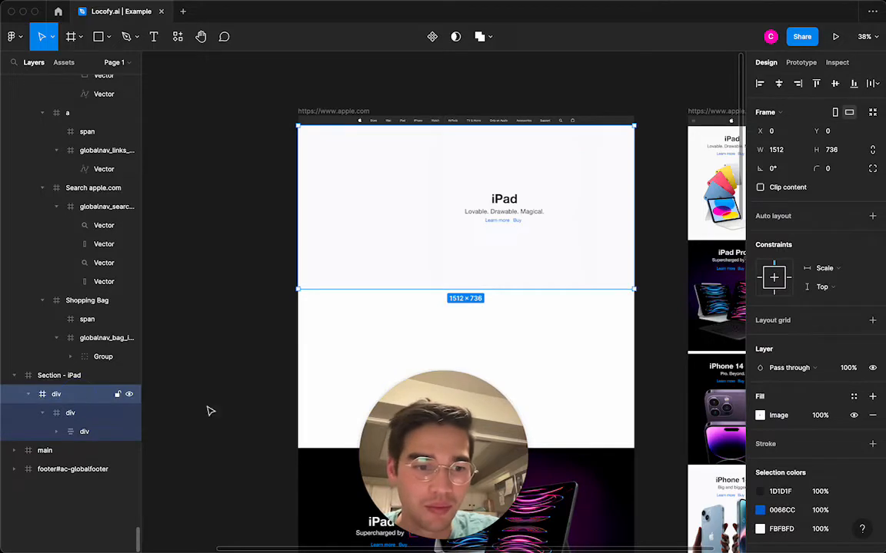
{"action": "left_click", "coordinate": [800, 415]}
{"action": "key", "text": "super+c"}
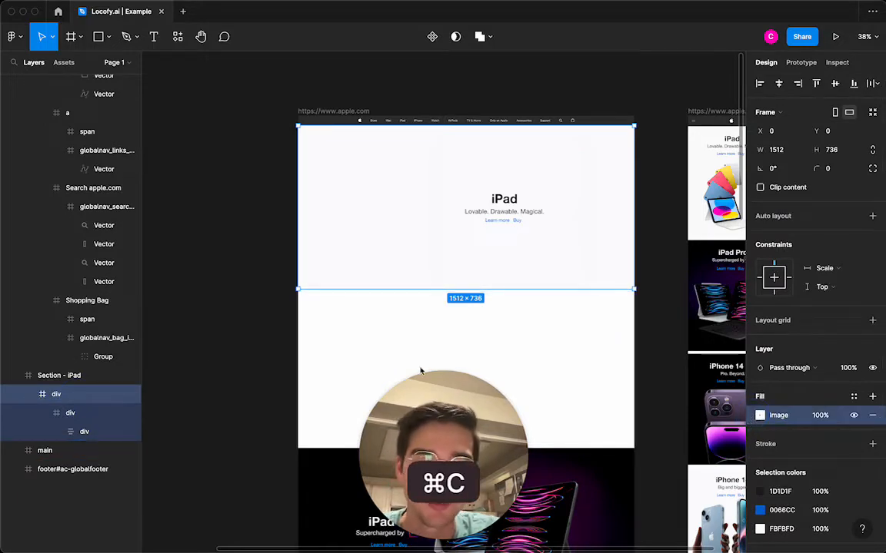
{"action": "left_click", "coordinate": [89, 413]}
{"action": "left_click", "coordinate": [747, 415]}
{"action": "key", "text": "super+v"}
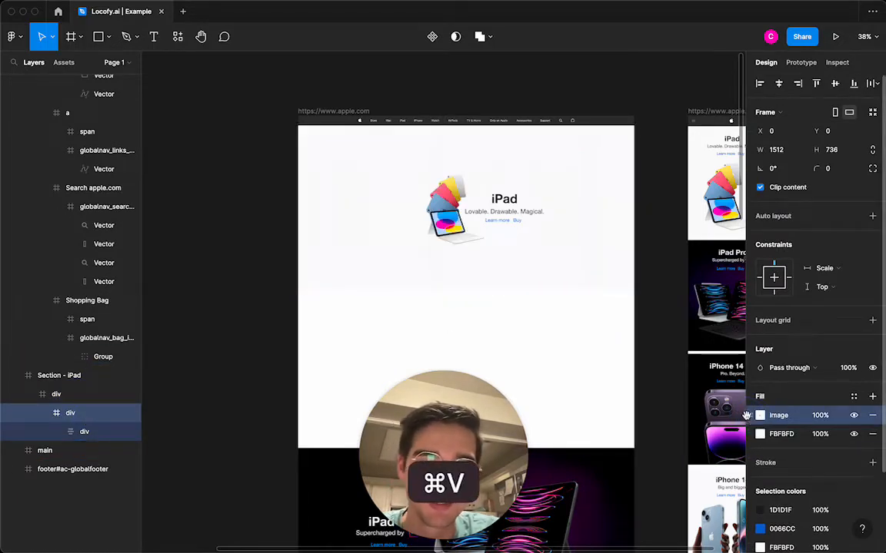
- Set the nested div's image fill mode to Fill and clear the selection
{"action": "left_click", "coordinate": [758, 416]}
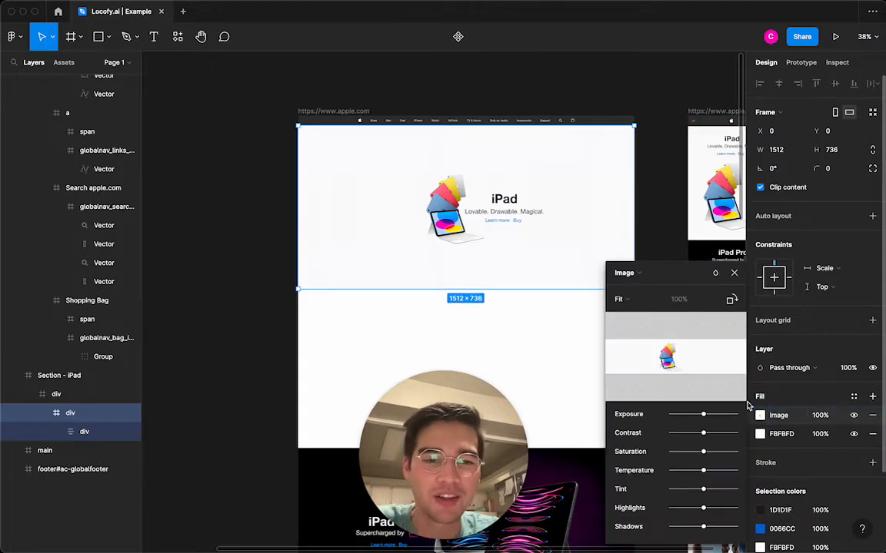
{"action": "left_click", "coordinate": [623, 299]}
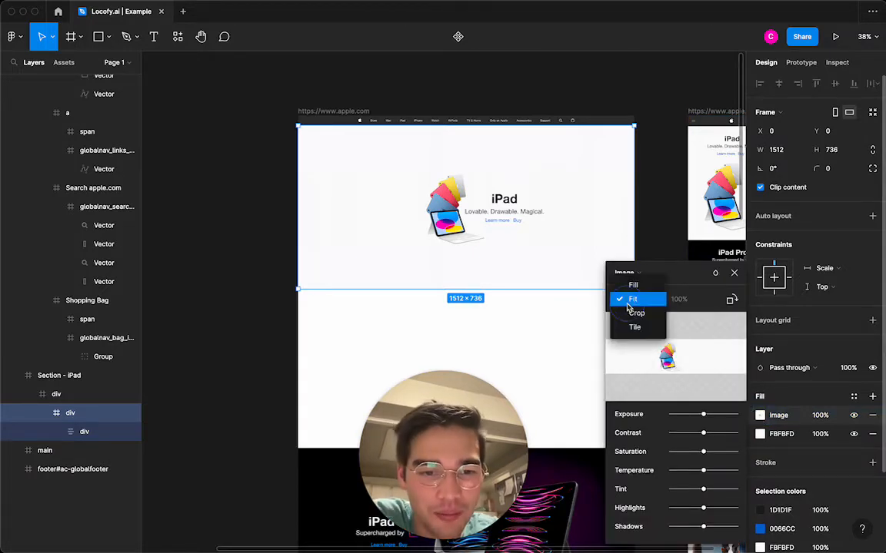
{"action": "left_click", "coordinate": [632, 297]}
{"action": "left_click", "coordinate": [632, 297]}
{"action": "left_click", "coordinate": [632, 291]}
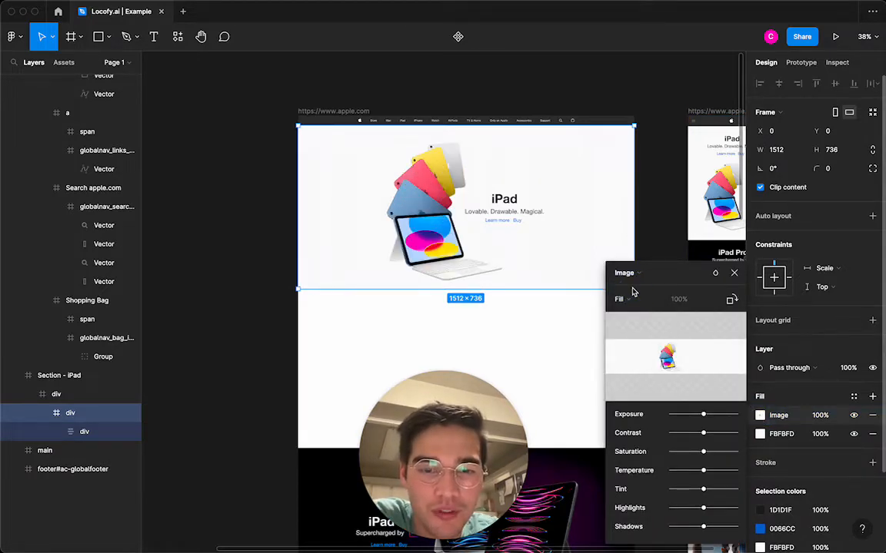
{"action": "left_click", "coordinate": [736, 274]}
{"action": "left_click", "coordinate": [653, 262]}
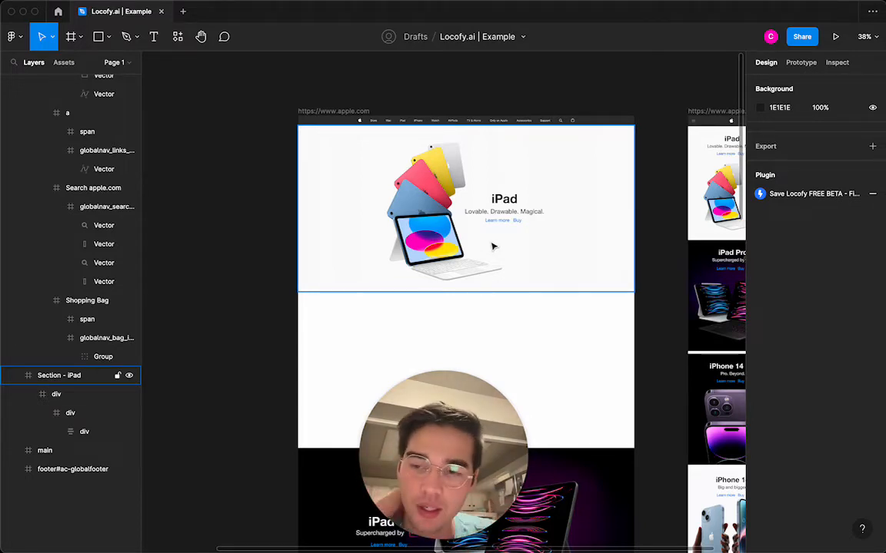
- Select the Section - iPad layer and go one level down to its outer div
{"action": "left_click", "coordinate": [328, 218]}
{"action": "scroll", "coordinate": [254, 231], "scroll_direction": "up", "scroll_amount": 2}
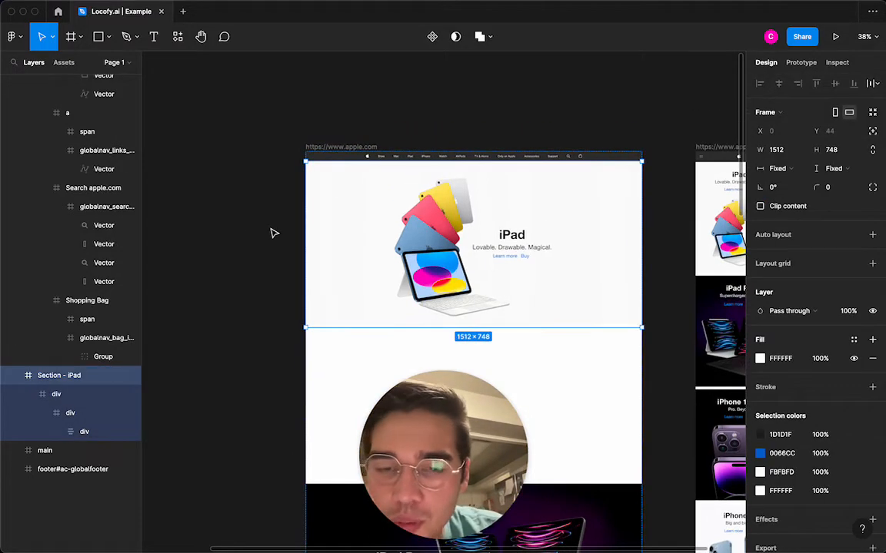
{"action": "left_click", "coordinate": [364, 231]}
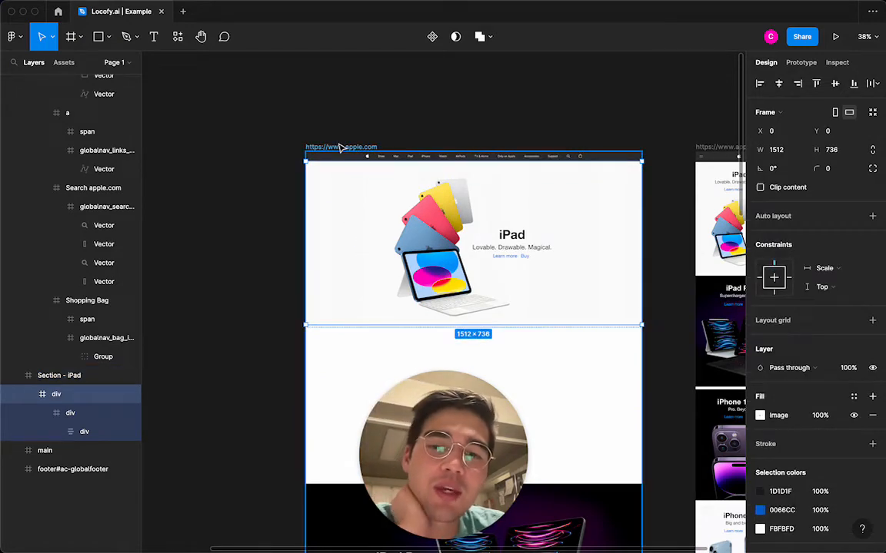
- Examine how the nested divs and the text block of Section - iPad are layered, along with their fills and layout settings
{"action": "scroll", "coordinate": [340, 147], "scroll_direction": "down", "scroll_amount": 2}
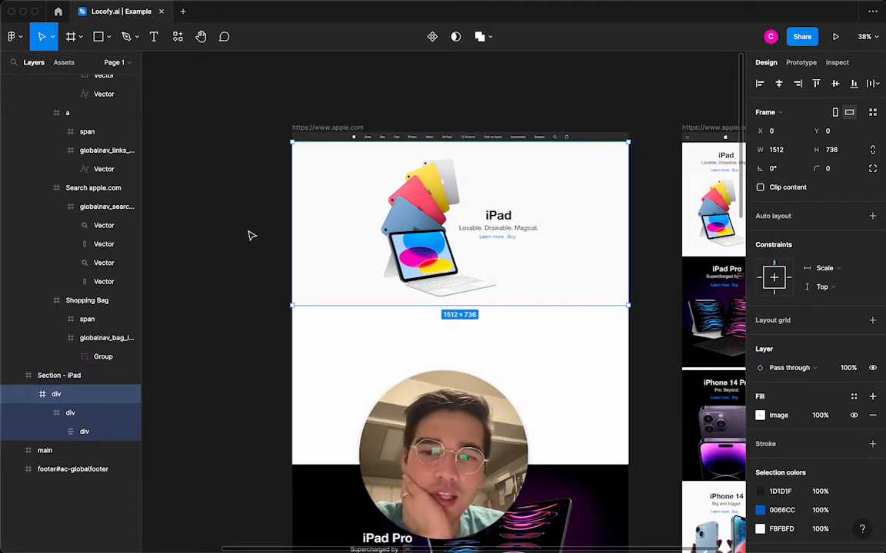
{"action": "scroll", "coordinate": [249, 235], "scroll_direction": "down", "scroll_amount": 2}
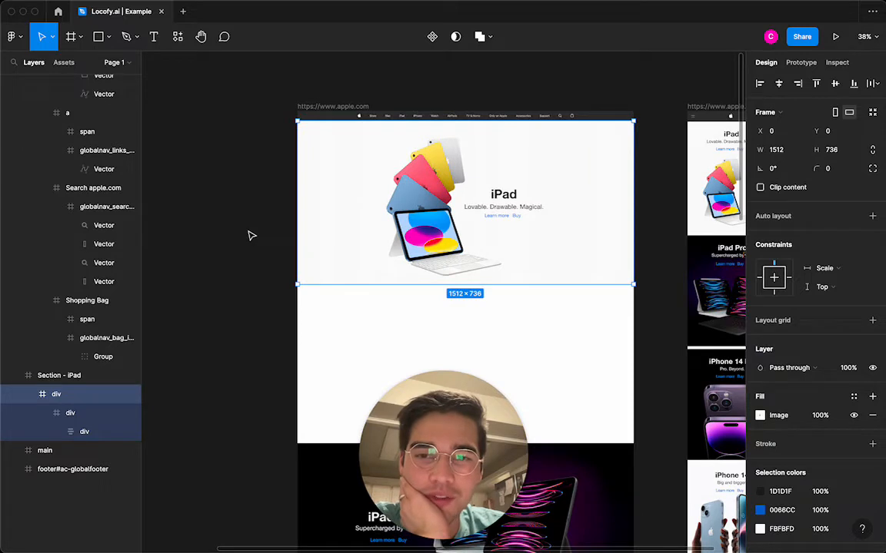
{"action": "double_click", "coordinate": [407, 207]}
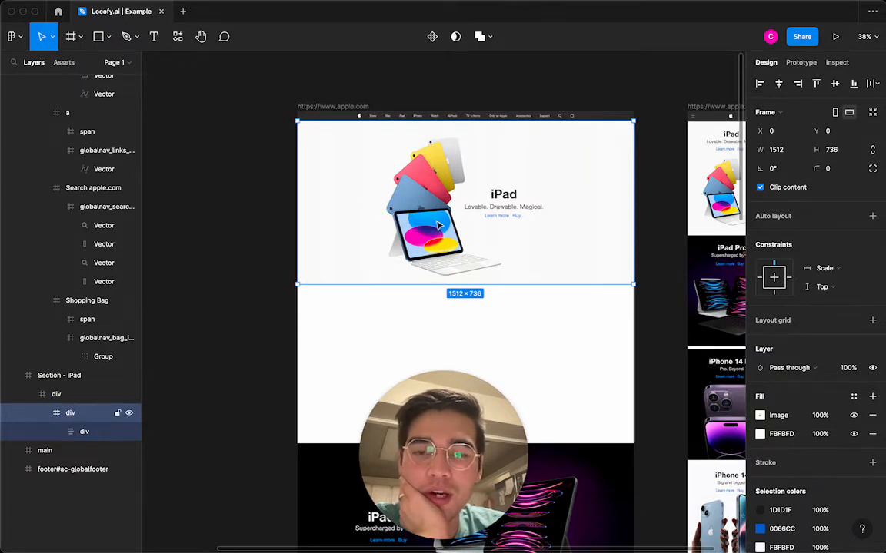
{"action": "left_click", "coordinate": [214, 246]}
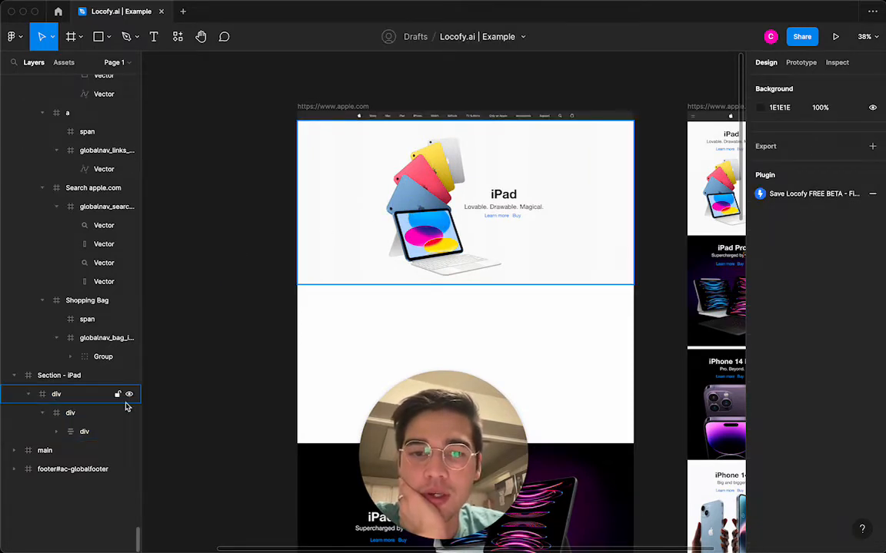
{"action": "scroll", "coordinate": [205, 435], "scroll_direction": "right", "scroll_amount": 3}
{"action": "double_click", "coordinate": [453, 204]}
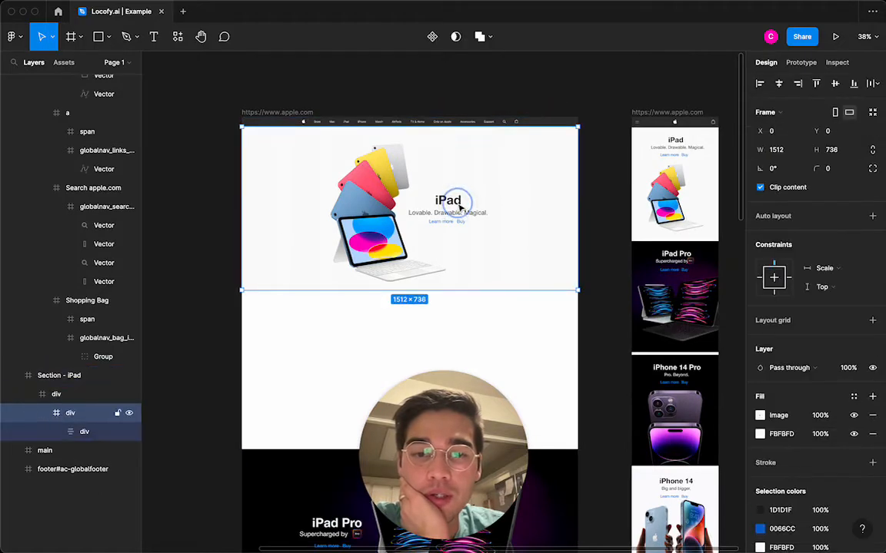
{"action": "double_click", "coordinate": [454, 206]}
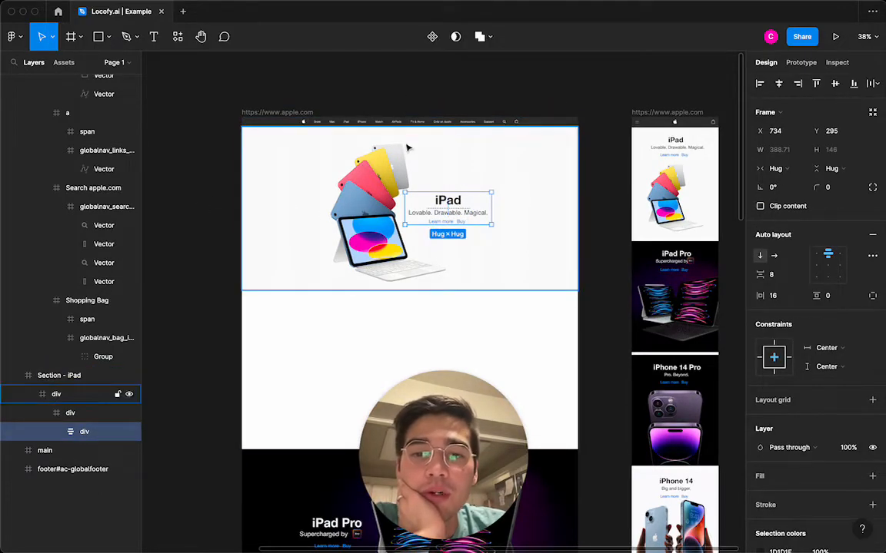
{"action": "left_click", "coordinate": [316, 151]}
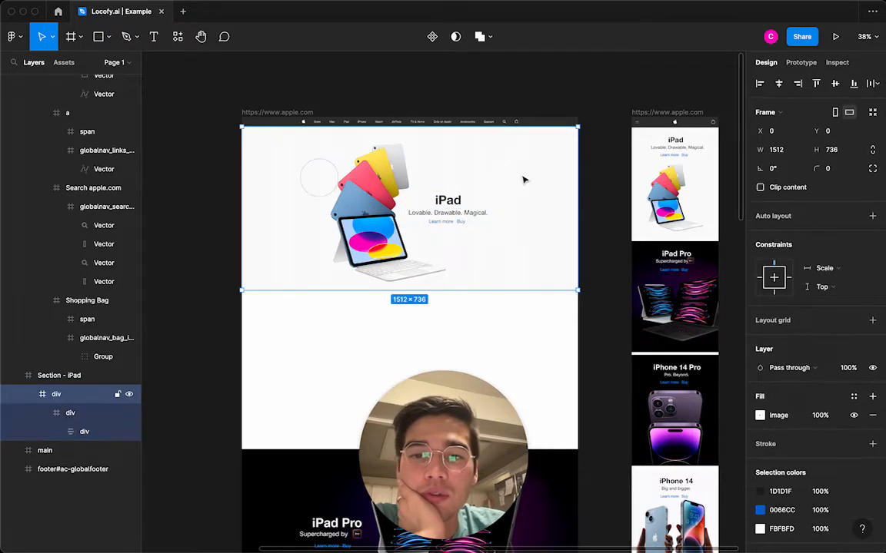
{"action": "mouse_move", "coordinate": [573, 186]}
{"action": "left_mouse_down"}
{"action": "mouse_move", "coordinate": [368, 188]}
{"action": "mouse_move", "coordinate": [577, 184]}
{"action": "left_mouse_up"}
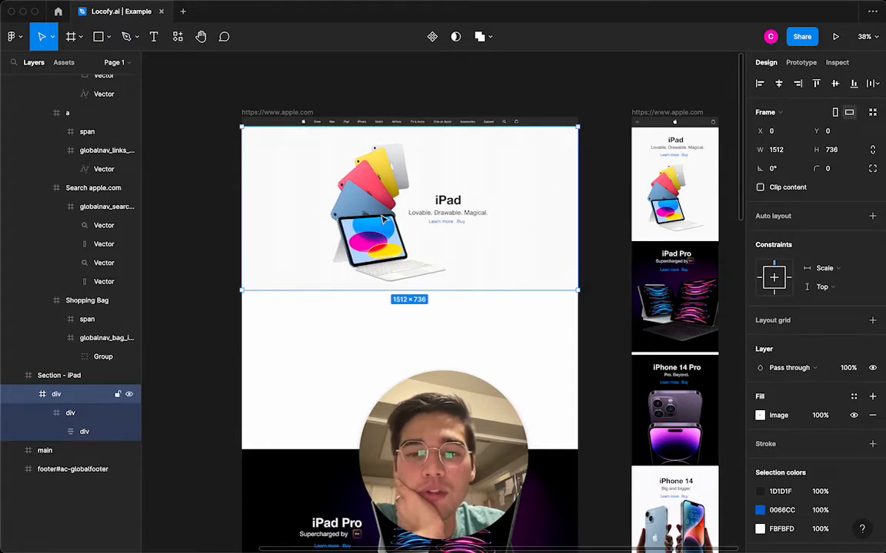
{"action": "left_click", "coordinate": [436, 222]}
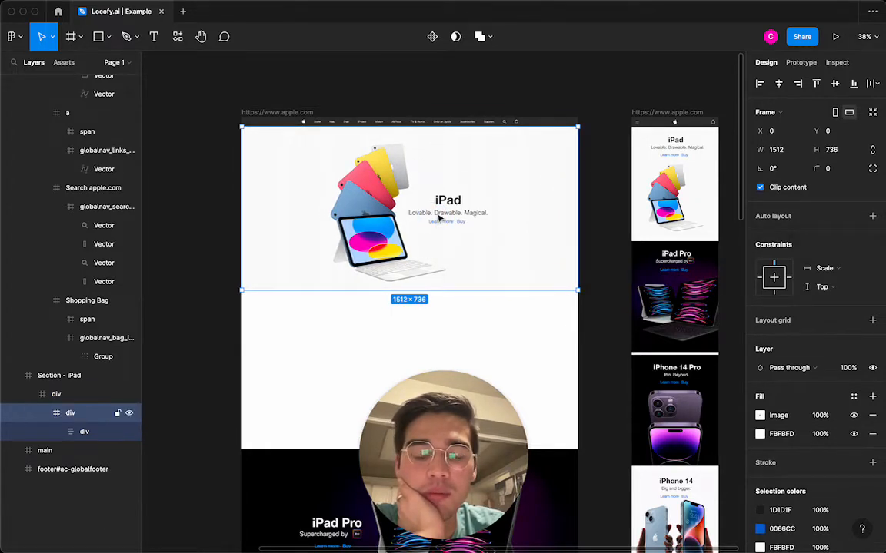
{"action": "left_click", "coordinate": [436, 219]}
{"action": "left_click", "coordinate": [434, 236]}
{"action": "double_click", "coordinate": [434, 218]}
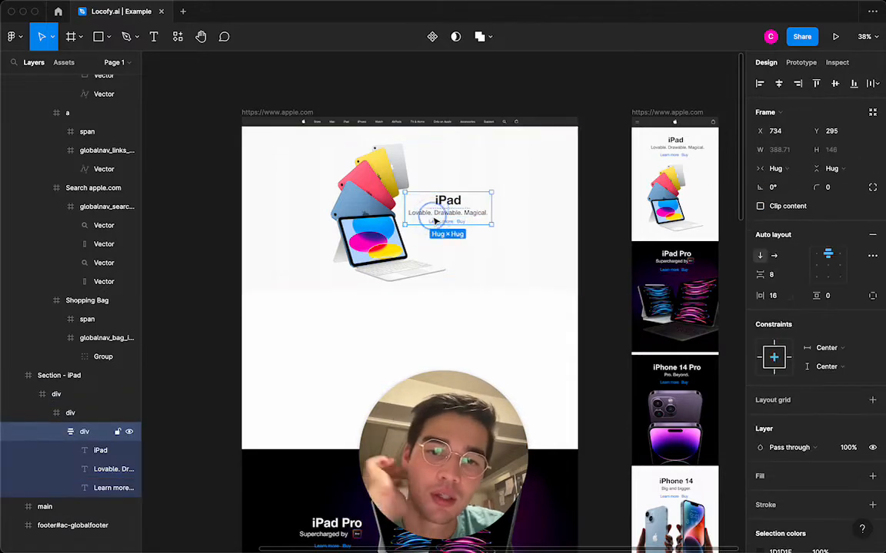
{"action": "left_click", "coordinate": [405, 243]}
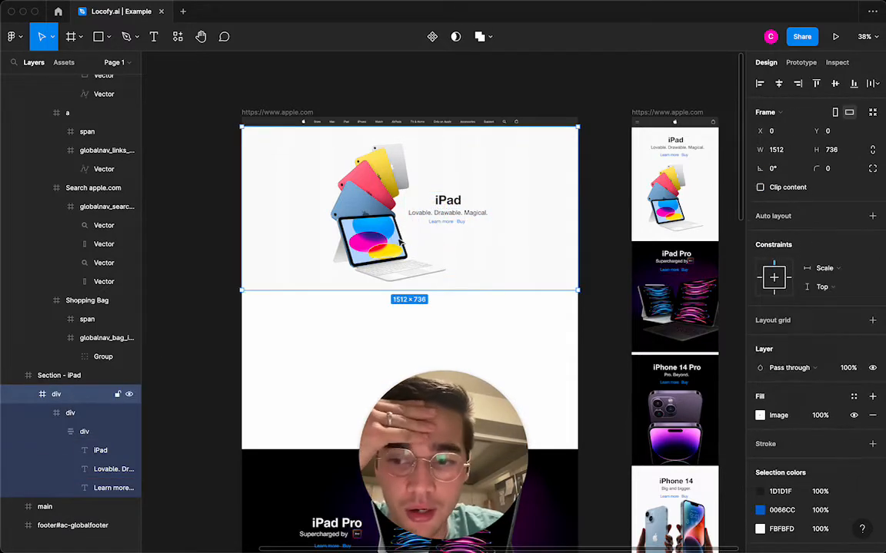
- Rename the innermost div, which holds the iPad heading, tagline and links, as Text & CTA
{"action": "left_click", "coordinate": [83, 433]}
{"action": "left_click", "coordinate": [56, 432]}
{"action": "double_click", "coordinate": [84, 432]}
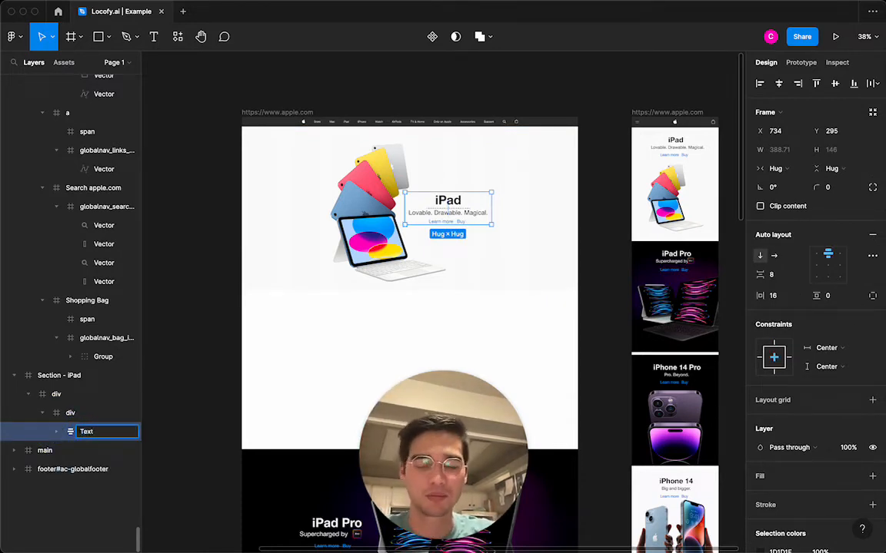
{"action": "key", "text": "Return"}
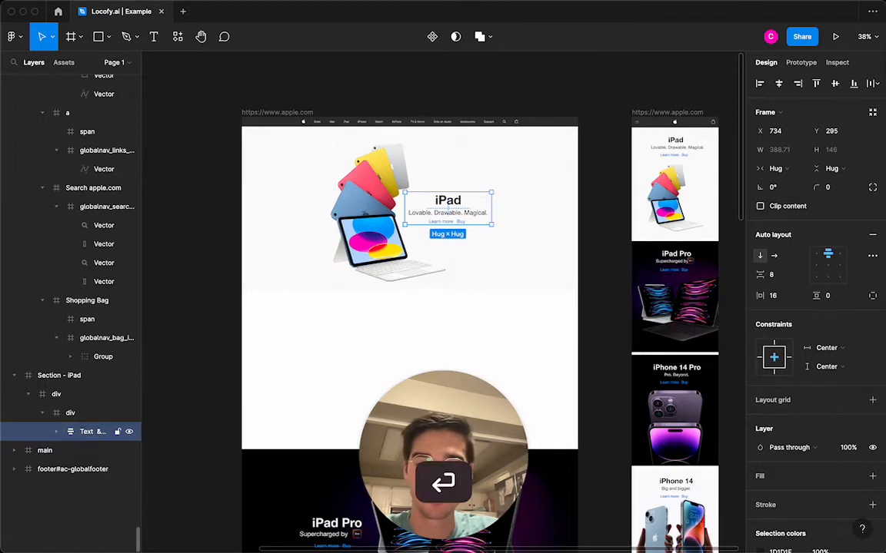
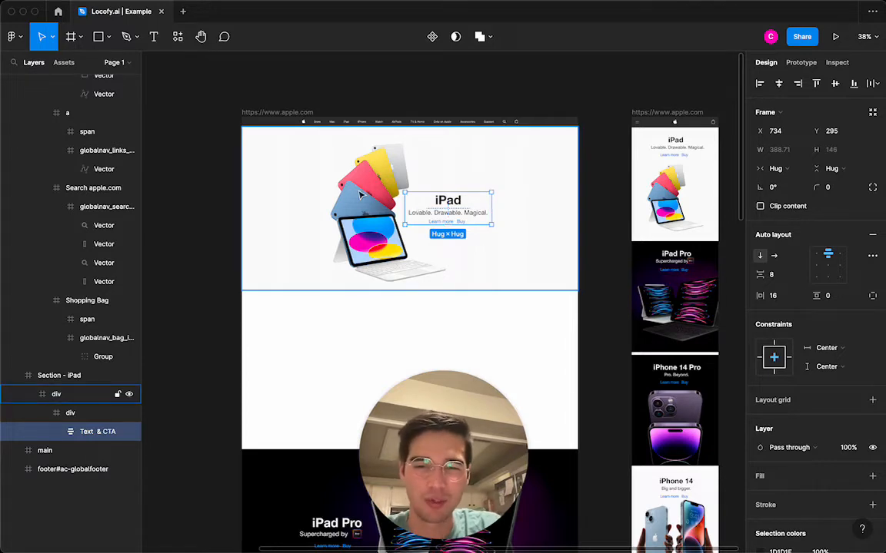
- Try ungrouping the div that directly contains Text & CTA, and undo it
{"action": "left_click", "coordinate": [77, 413]}
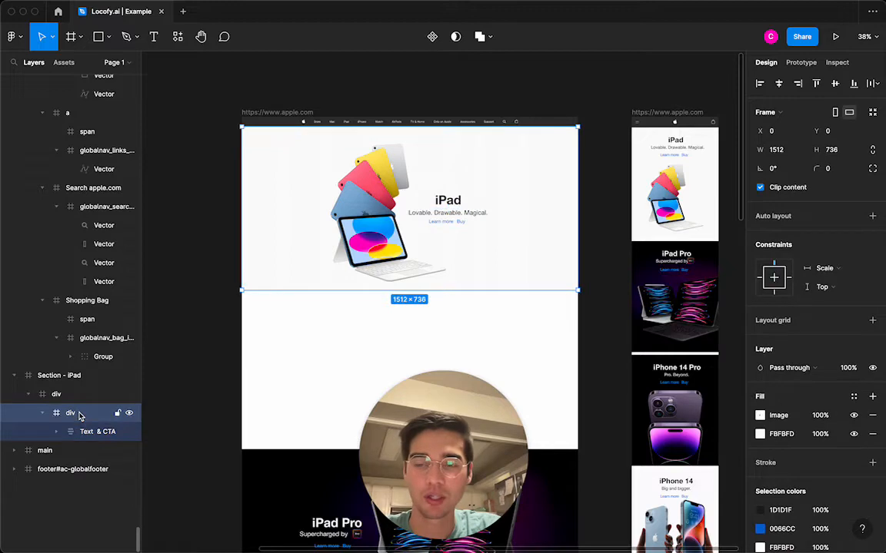
{"action": "left_click", "coordinate": [71, 394]}
{"action": "left_click", "coordinate": [73, 376]}
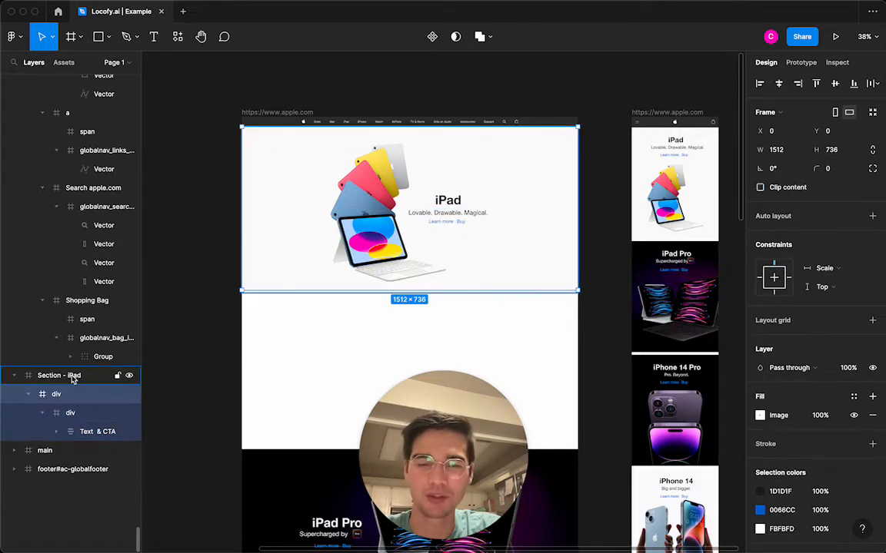
{"action": "left_click", "coordinate": [73, 414]}
{"action": "right_click", "coordinate": [73, 415]}
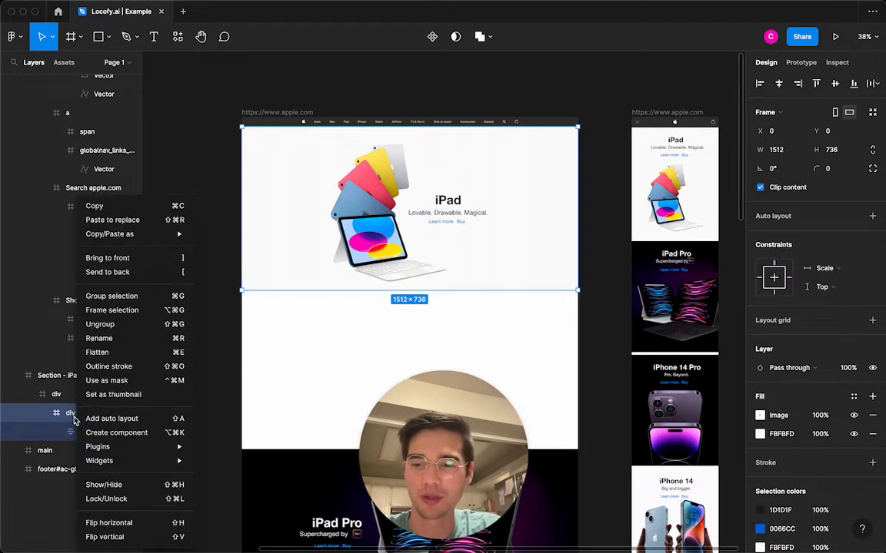
{"action": "left_click", "coordinate": [102, 325]}
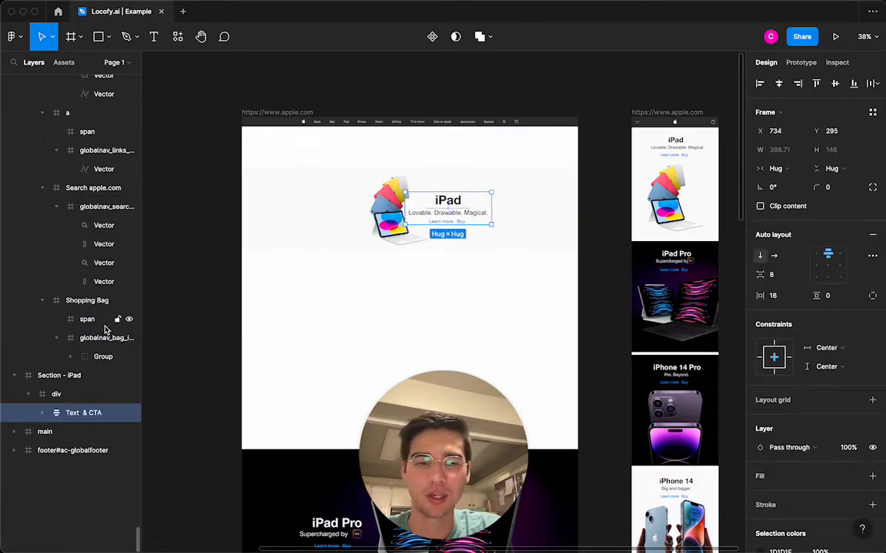
{"action": "key", "text": "super+z"}
- Rename the div directly containing Text & CTA as Section Hero w/ Image, and widen the layer list to fit the name
{"action": "left_click", "coordinate": [43, 413]}
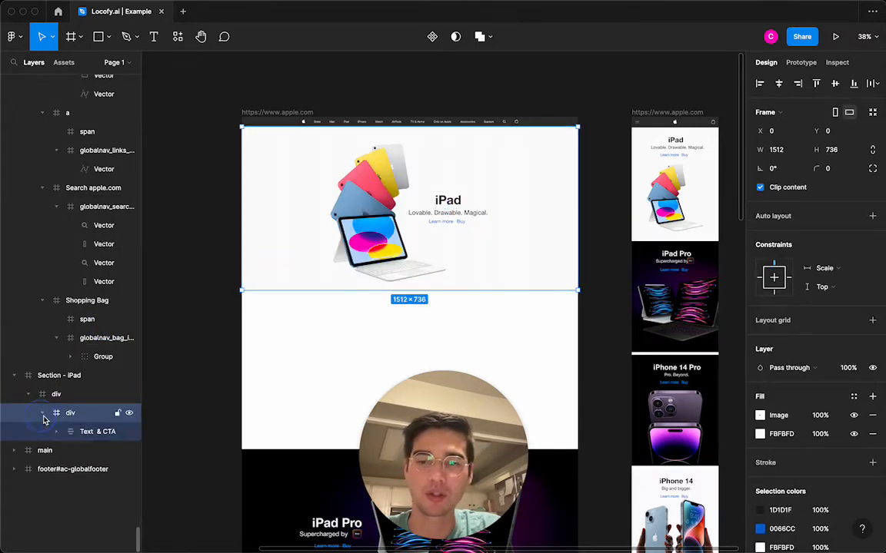
{"action": "double_click", "coordinate": [70, 414]}
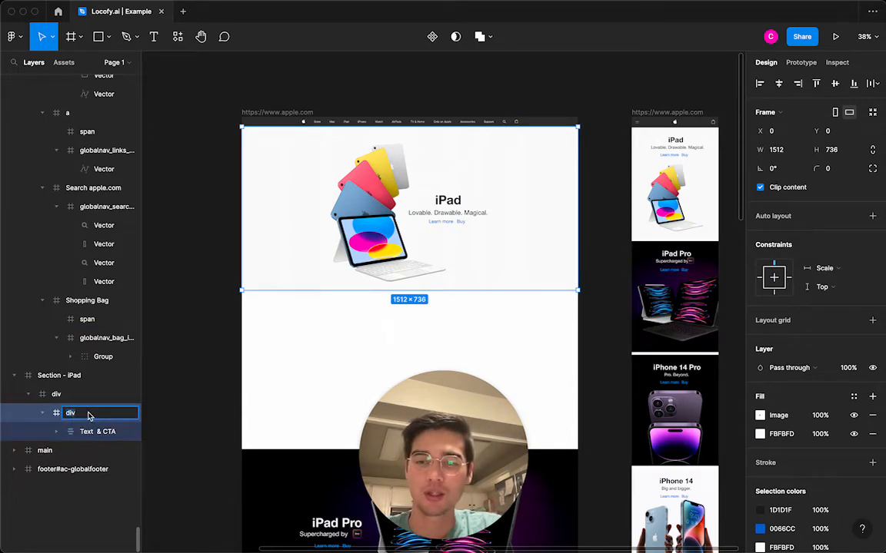
{"action": "type", "text": "Hero w/ Image"}
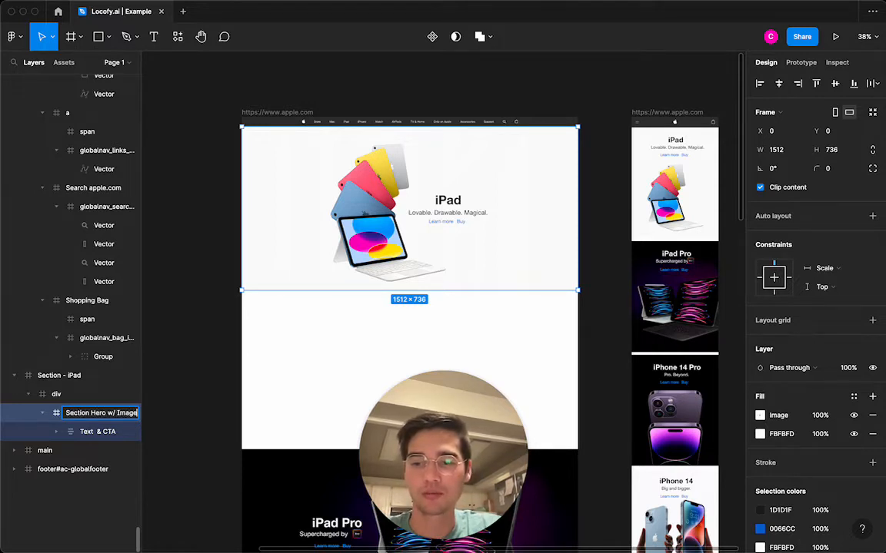
{"action": "key", "text": "Return"}
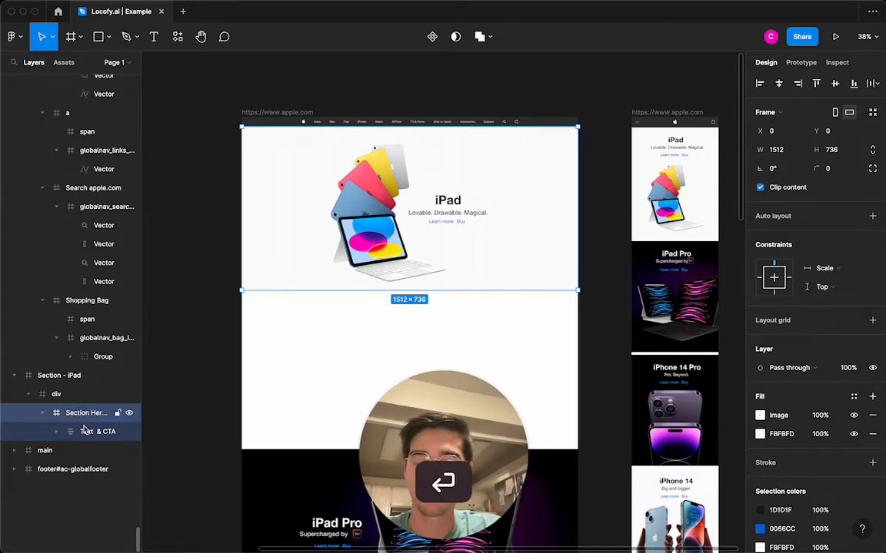
{"action": "left_click_drag", "start_coordinate": [142, 402], "coordinate": [163, 401]}
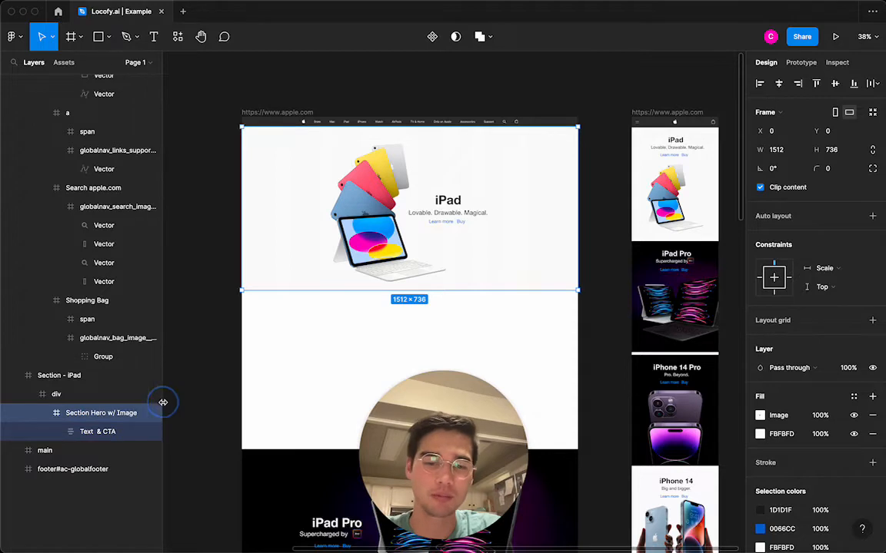
- Ungroup the outer div that wraps Section Hero w/ Image inside Section - iPad
{"action": "left_click", "coordinate": [66, 395]}
{"action": "right_click", "coordinate": [65, 397]}
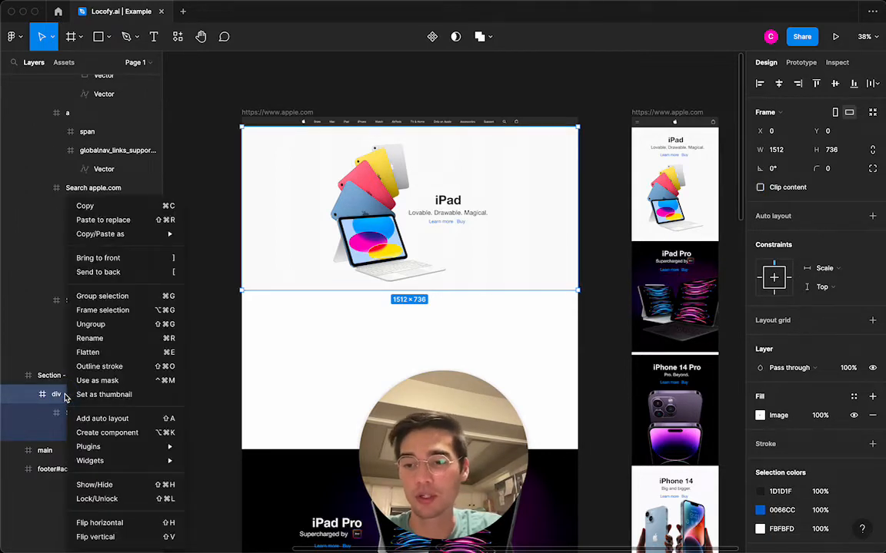
{"action": "key", "text": "Escape"}
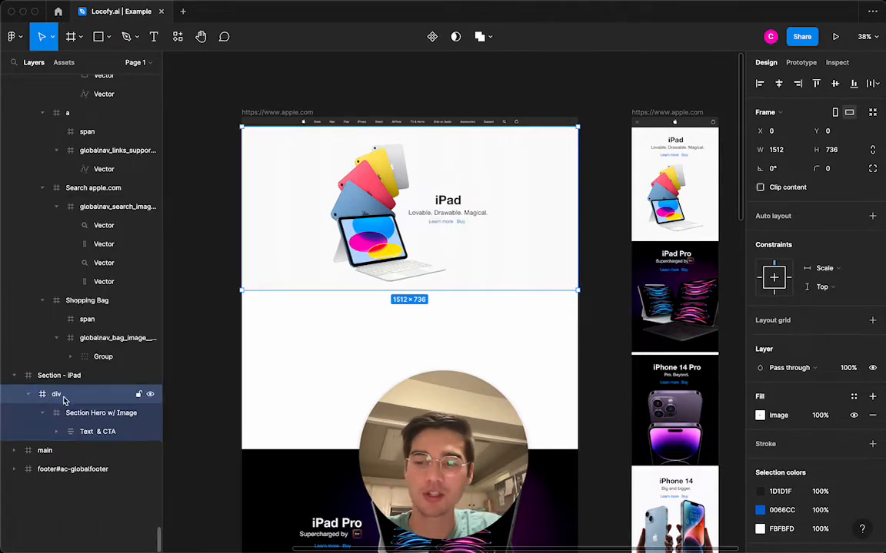
{"action": "right_click", "coordinate": [80, 393]}
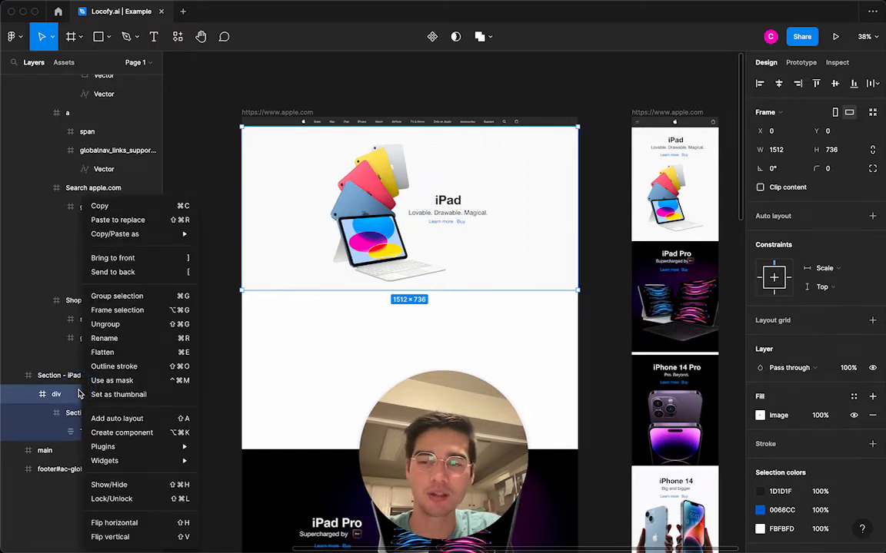
{"action": "left_click", "coordinate": [117, 324]}
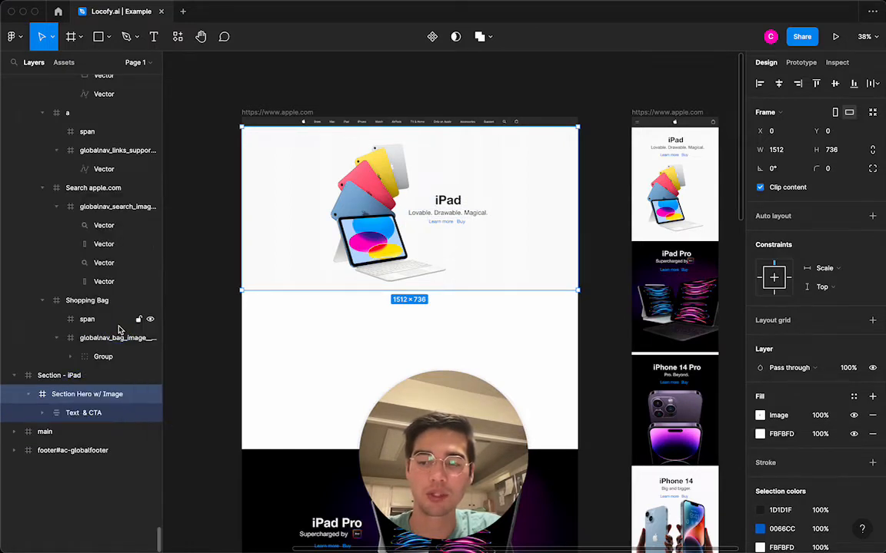
- Ungroup the Section - iPad frame so that Section Hero w/ Image sits directly in the page frame
{"action": "left_click", "coordinate": [81, 377]}
{"action": "left_click", "coordinate": [77, 395]}
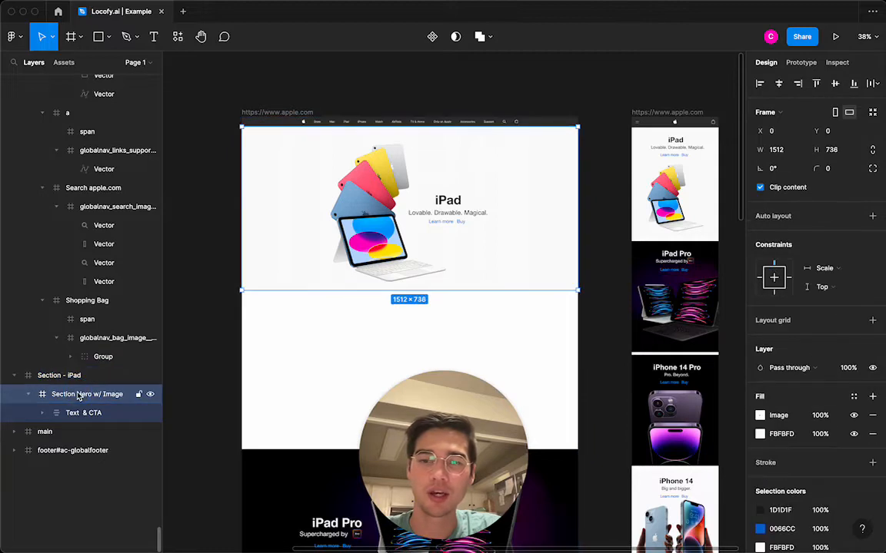
{"action": "left_click", "coordinate": [77, 380]}
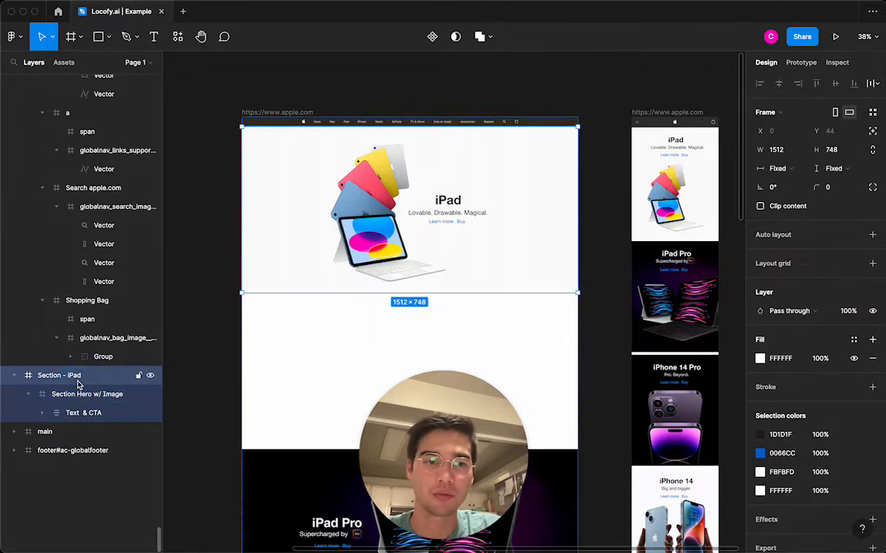
{"action": "right_click", "coordinate": [78, 382]}
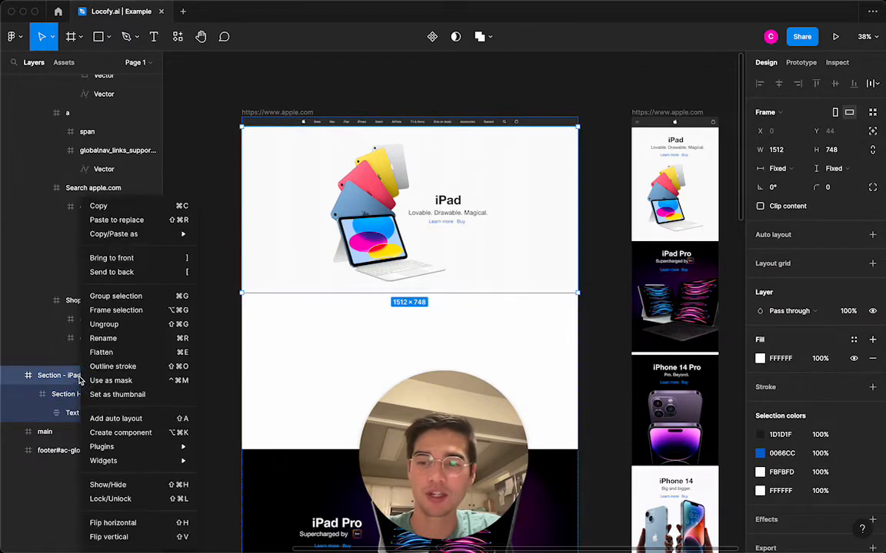
{"action": "left_click", "coordinate": [105, 326]}
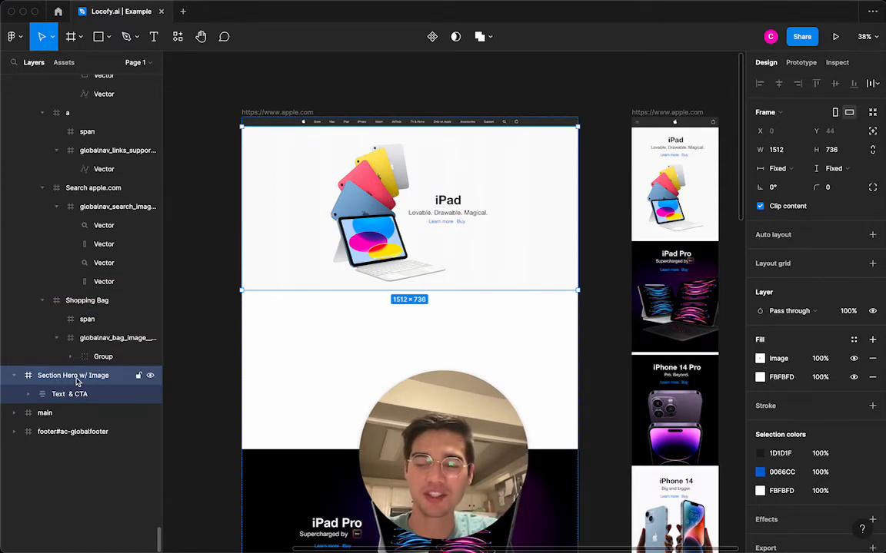
- Add auto layout to the Section Hero w/ Image frame and set its width to Fill container
{"action": "key", "text": "Return"}
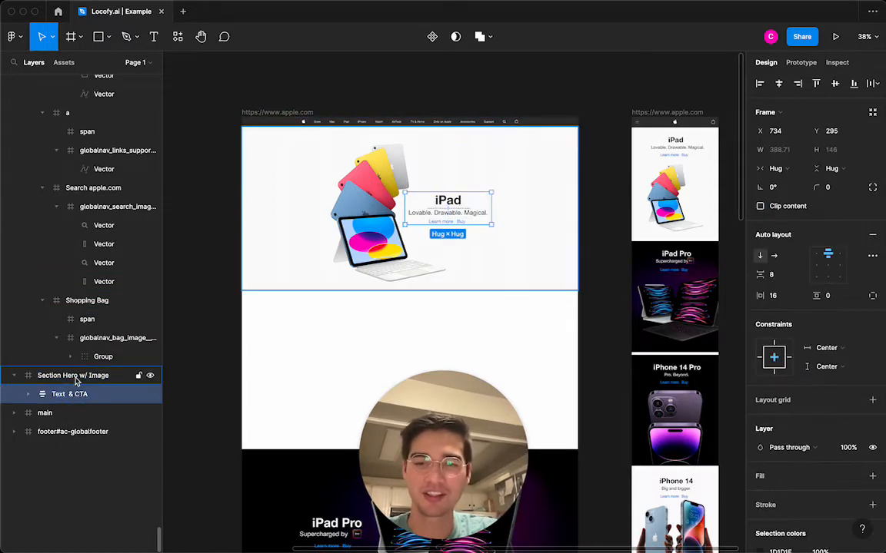
{"action": "left_click", "coordinate": [76, 382]}
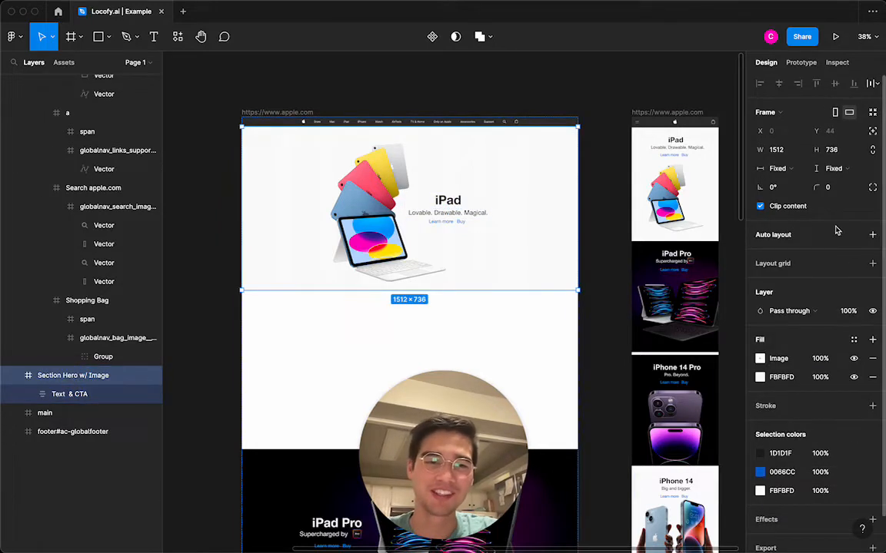
{"action": "left_click", "coordinate": [871, 235]}
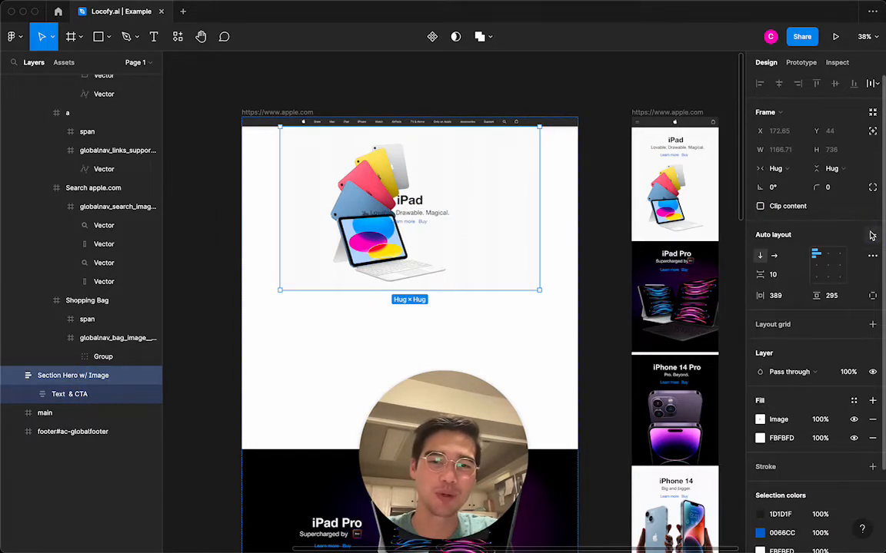
{"action": "left_click", "coordinate": [775, 169]}
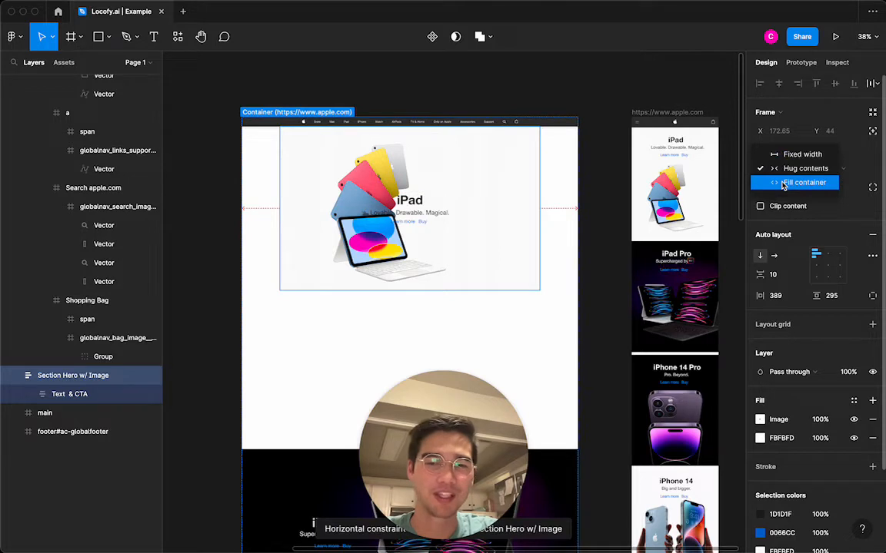
{"action": "left_click", "coordinate": [784, 183]}
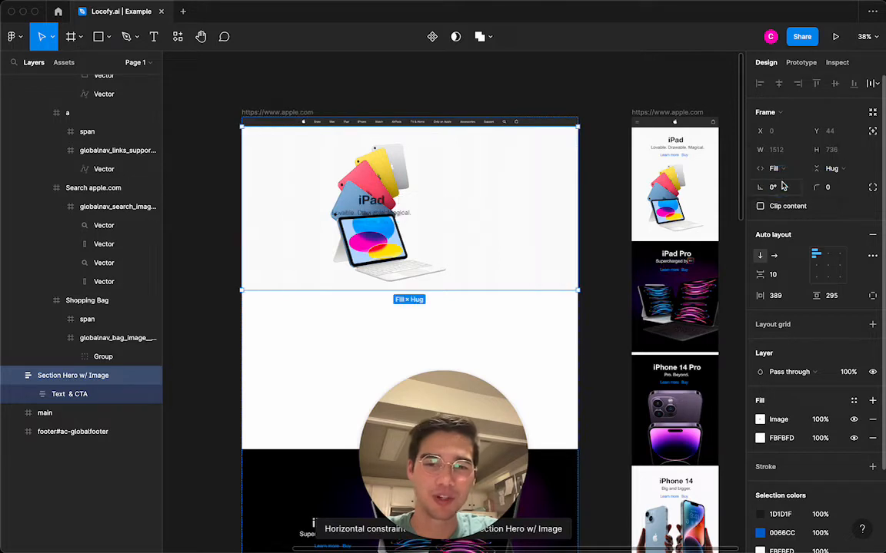
- Align the content of Section Hero w/ Image to the center and set its horizontal padding to 16
{"action": "left_click", "coordinate": [828, 266]}
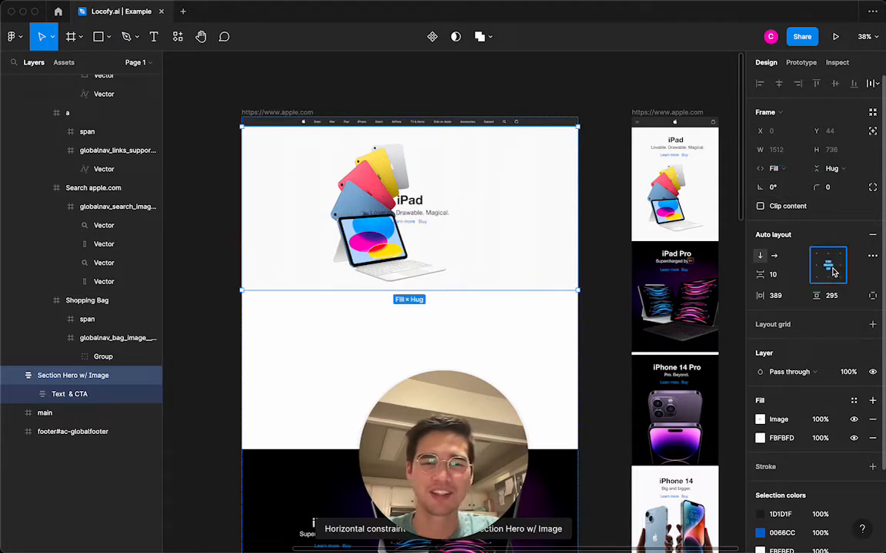
{"action": "left_click", "coordinate": [794, 296]}
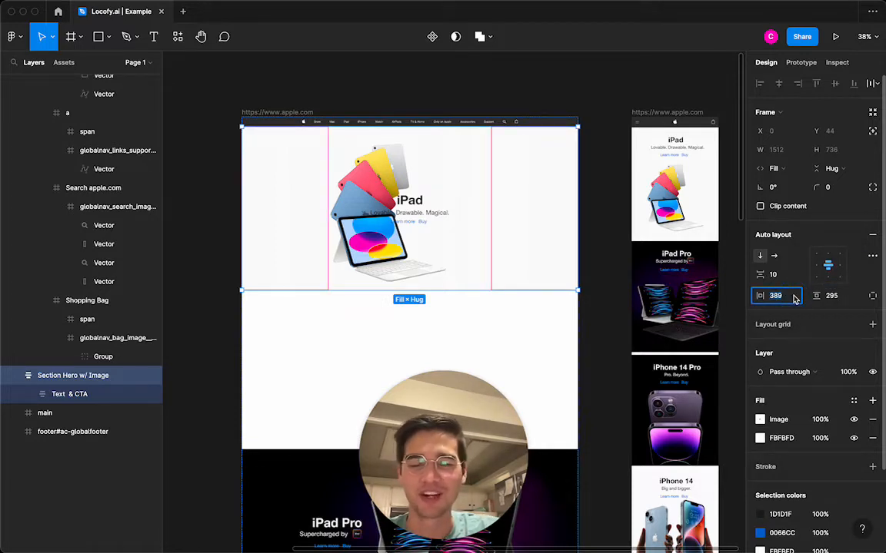
{"action": "type", "text": "16"}
{"action": "key", "text": "Return"}
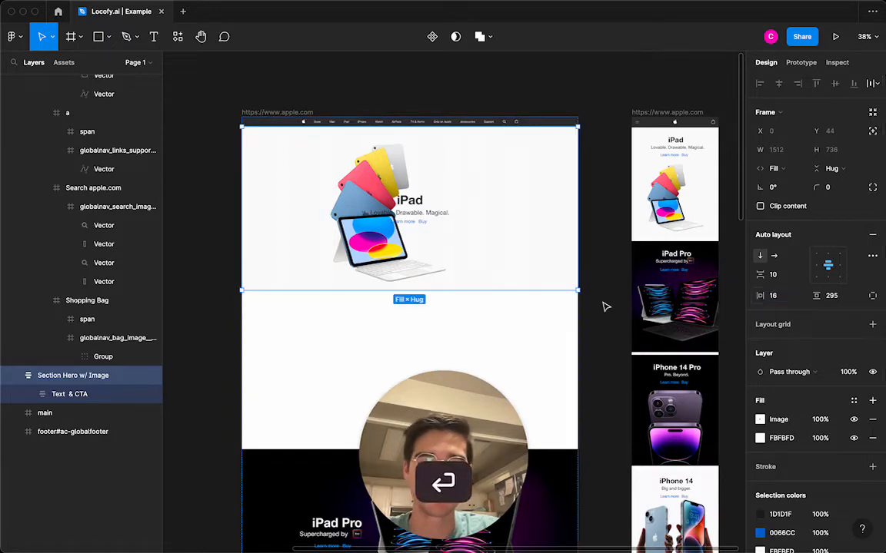
{"action": "left_click", "coordinate": [555, 256]}
{"action": "left_click", "coordinate": [606, 257]}
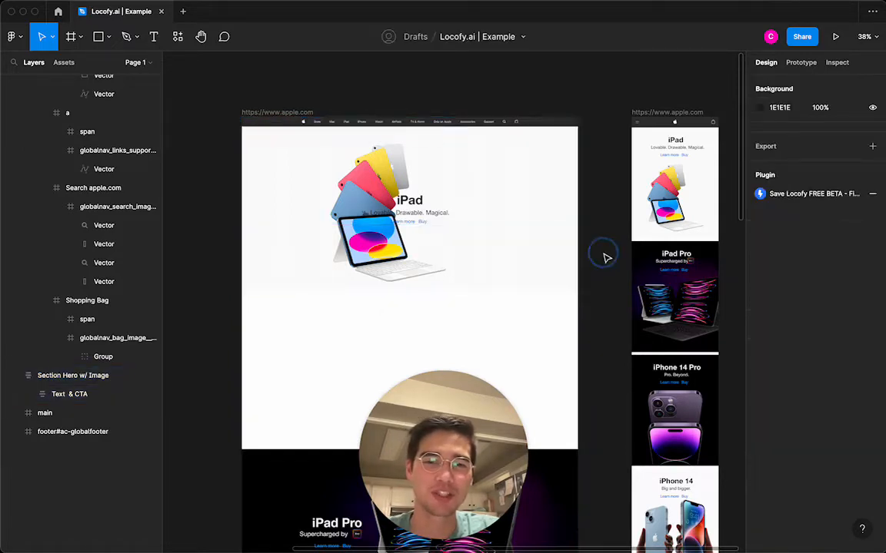
{"action": "left_click", "coordinate": [535, 219]}
{"action": "left_click", "coordinate": [587, 222]}
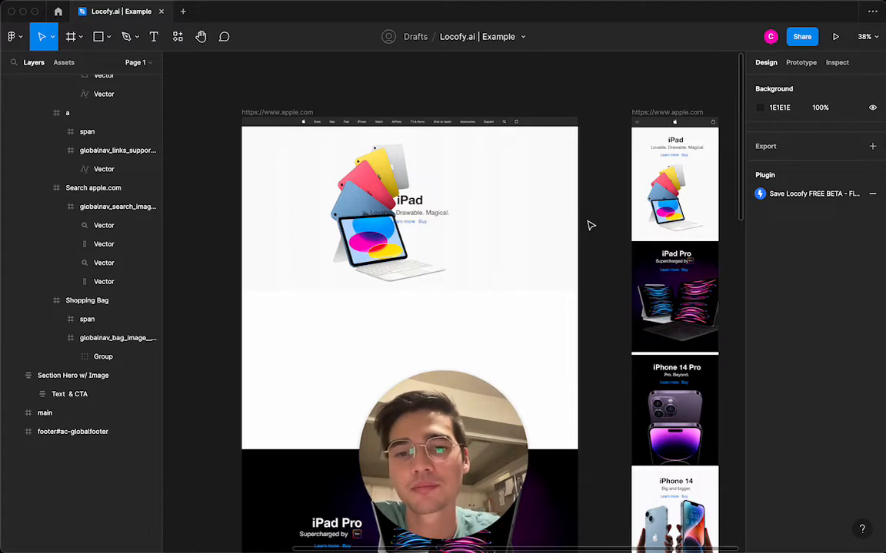
- Set the vertical padding of Section Hero w/ Image to 16
{"action": "left_click", "coordinate": [471, 181]}
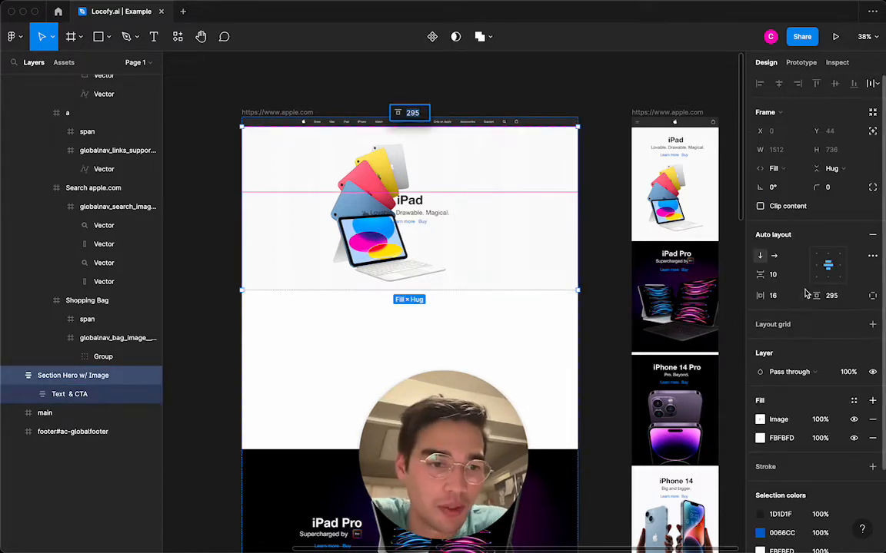
{"action": "left_click", "coordinate": [845, 298]}
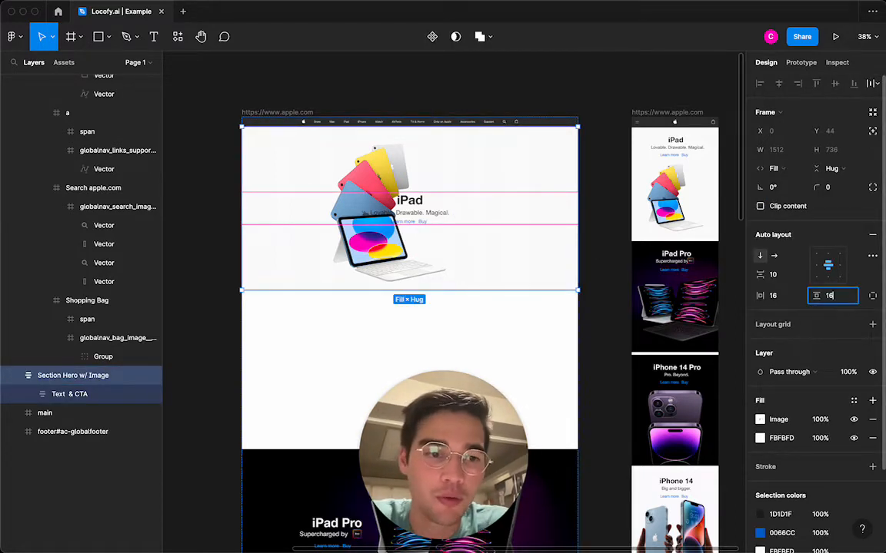
{"action": "key", "text": "Return"}
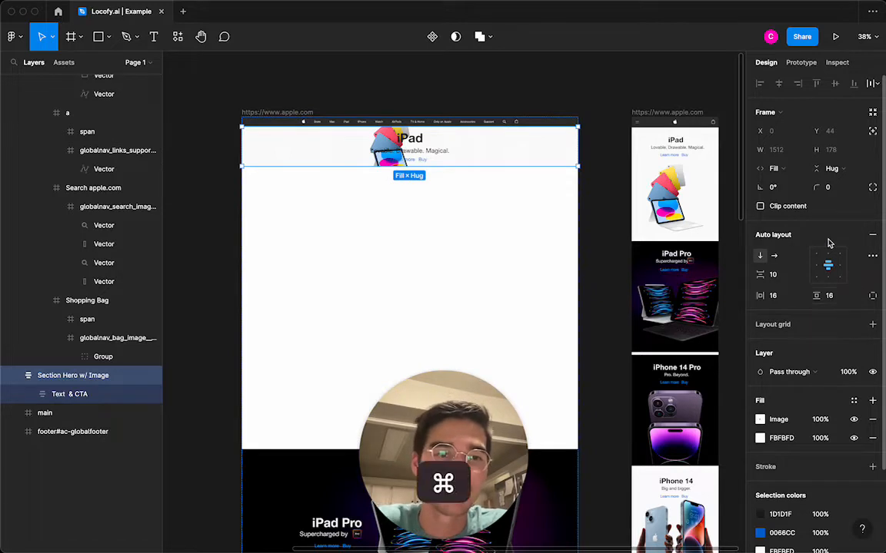
- Undo the last padding change, then set the hero section's height to Fixed and its vertical padding to 16
{"action": "key", "text": "super+z"}
{"action": "left_click", "coordinate": [833, 169]}
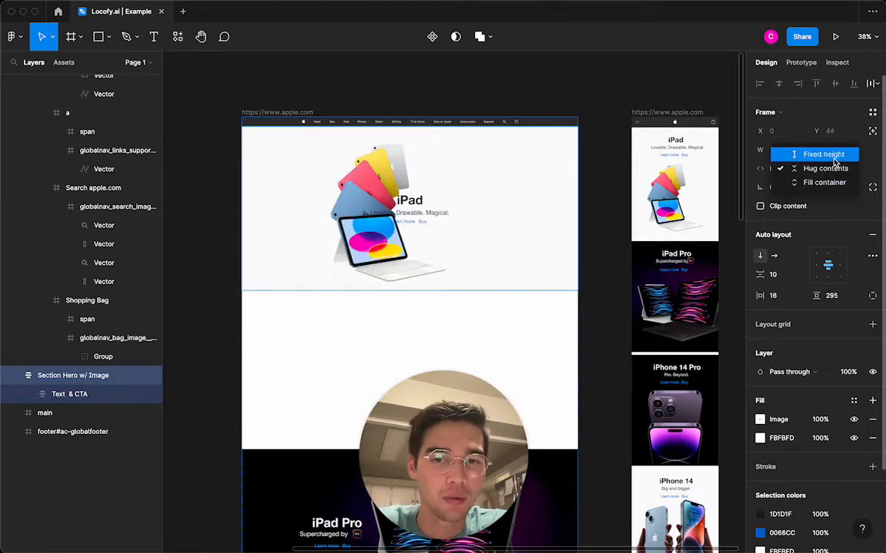
{"action": "left_click", "coordinate": [834, 156]}
{"action": "left_click", "coordinate": [842, 295]}
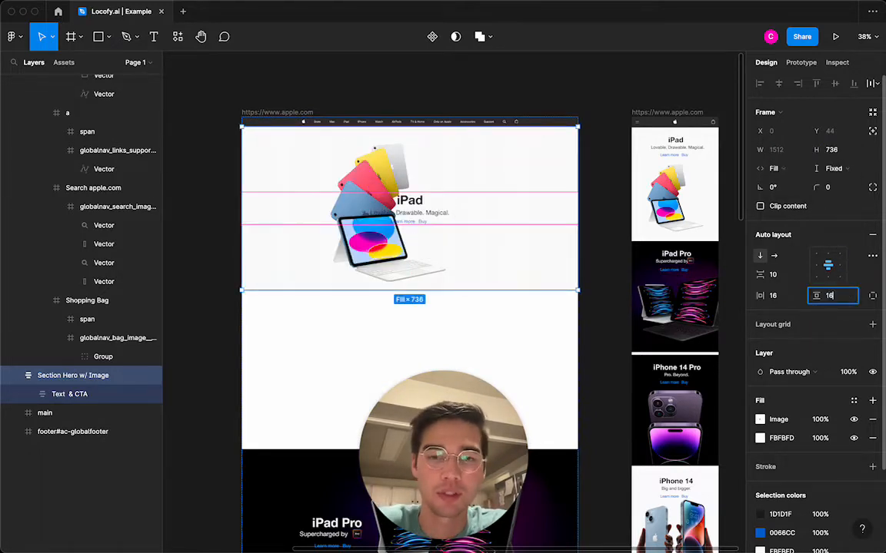
{"action": "key", "text": "Return"}
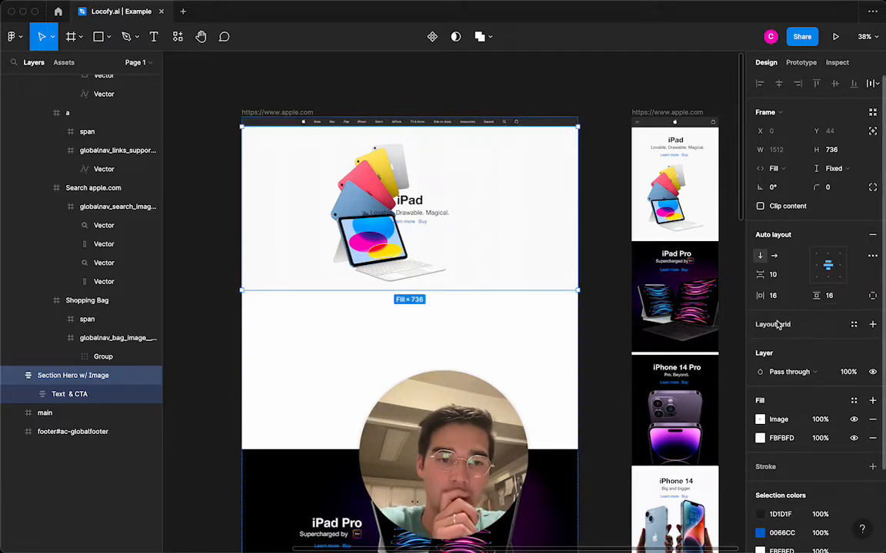
- Set the auto layout item spacing of the Section Hero w/ Image frame to 0
{"action": "left_click", "coordinate": [780, 277]}
{"action": "type", "text": "0"}
{"action": "key", "text": "Return"}
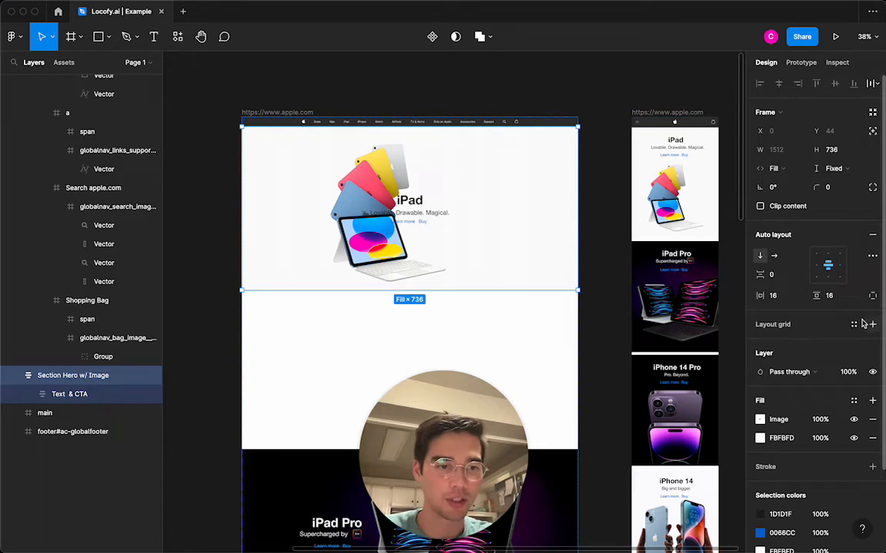
{"action": "left_click", "coordinate": [415, 213]}
{"action": "left_click", "coordinate": [551, 207]}
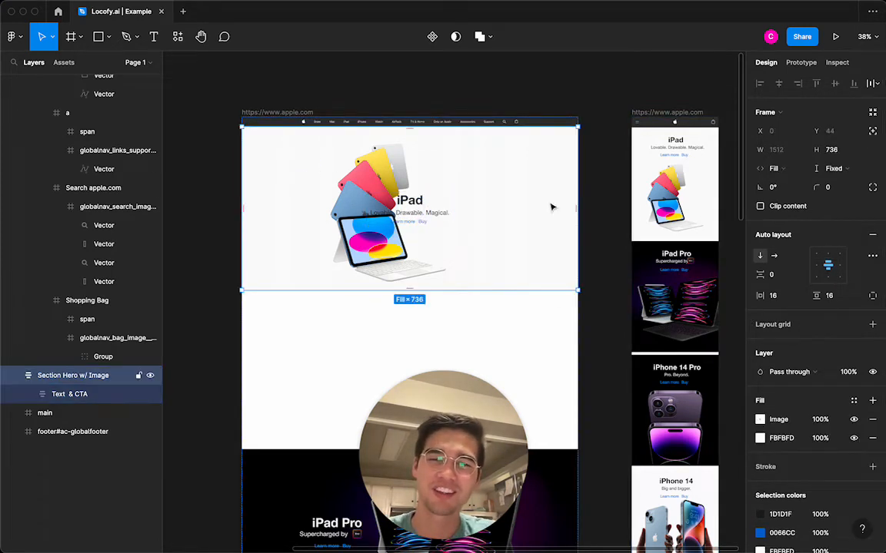
- Try narrowing the hero section inside the desktop page frame several times, undoing each resize
{"action": "left_click_drag", "start_coordinate": [578, 205], "coordinate": [467, 198]}
{"action": "key", "text": "super+z"}
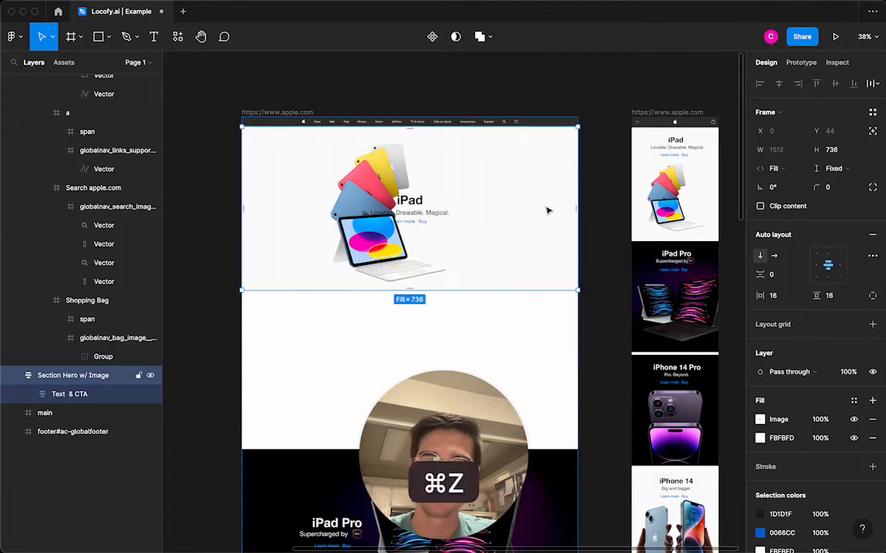
{"action": "left_click", "coordinate": [588, 173]}
{"action": "left_click", "coordinate": [565, 176]}
{"action": "left_click_drag", "start_coordinate": [578, 173], "coordinate": [504, 176]}
{"action": "key", "text": "super+z"}
{"action": "left_click", "coordinate": [607, 178]}
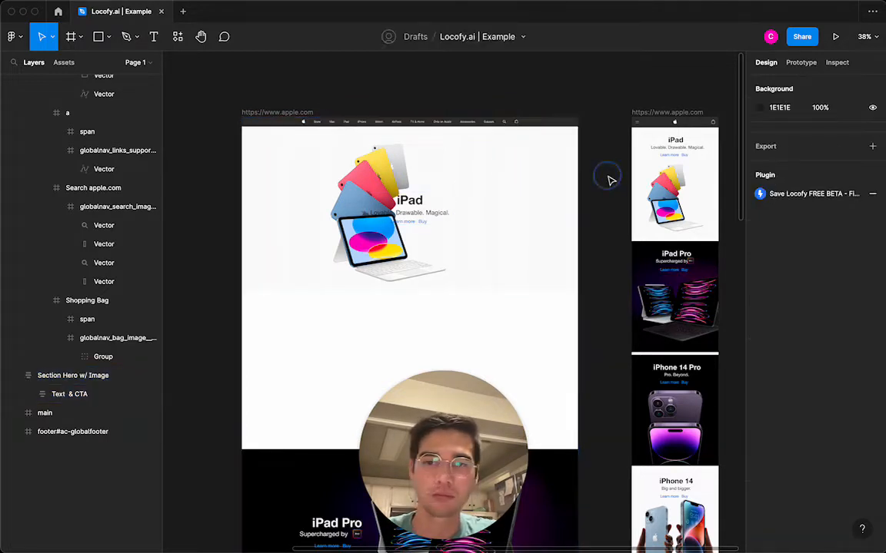
{"action": "left_click", "coordinate": [547, 176]}
{"action": "left_click_drag", "start_coordinate": [577, 175], "coordinate": [498, 176]}
{"action": "key", "text": "super+z"}
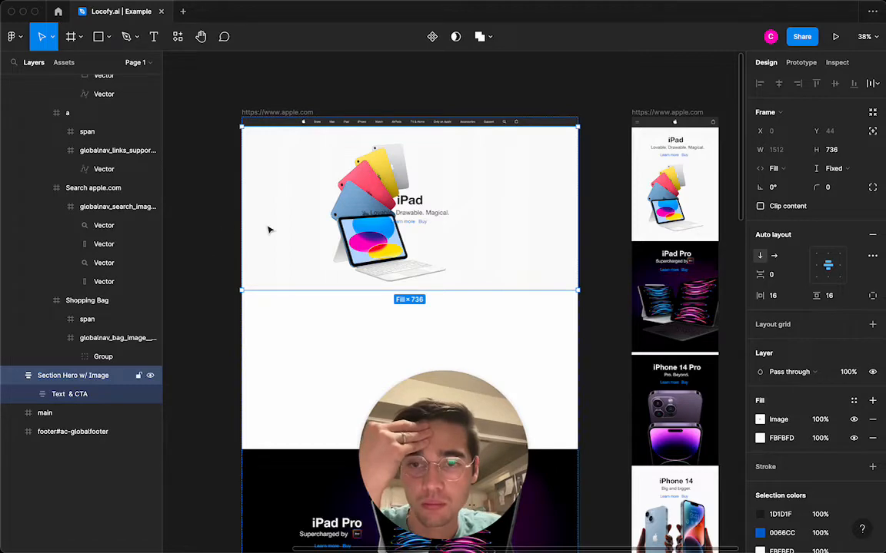
- Place a copy of the hero section above the desktop page frame and widen the copy to about 1518
{"action": "scroll", "coordinate": [278, 230], "scroll_direction": "down", "scroll_amount": 3}
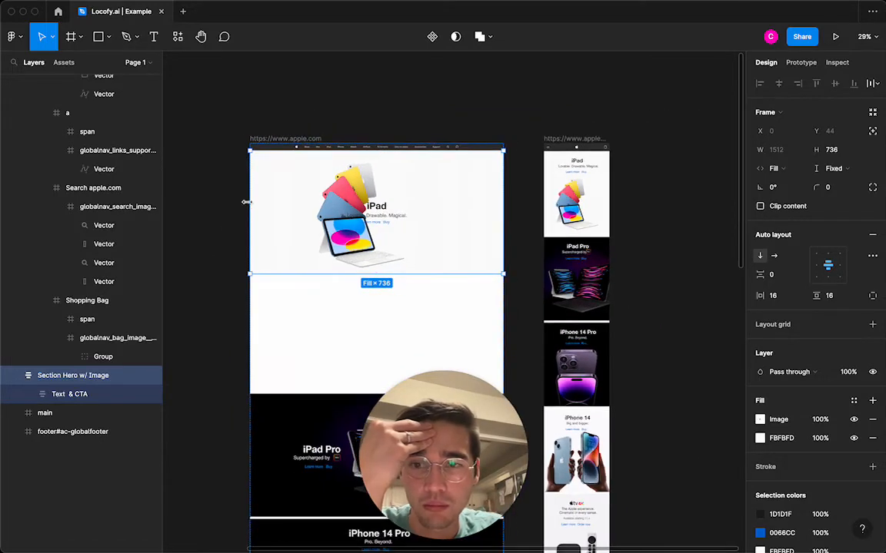
{"action": "key", "text": "Escape"}
{"action": "left_click", "coordinate": [259, 207]}
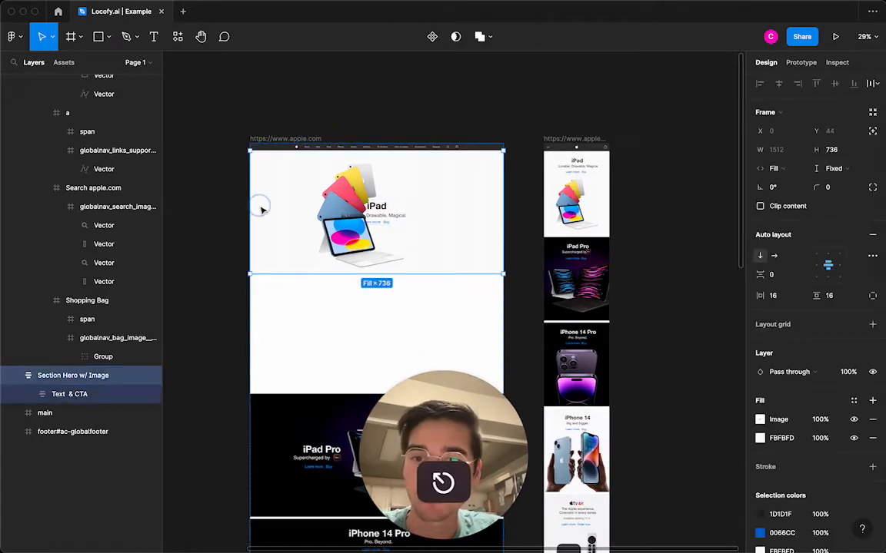
{"action": "left_click_drag", "start_coordinate": [501, 194], "coordinate": [427, 73]}
{"action": "key", "text": "super+z"}
{"action": "scroll", "coordinate": [496, 139], "scroll_direction": "up", "scroll_amount": 3}
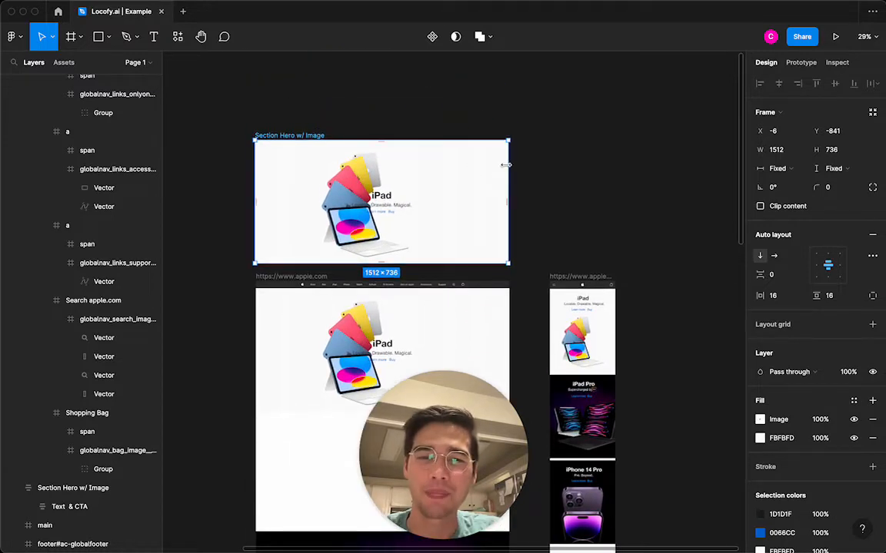
{"action": "mouse_move", "coordinate": [506, 164]}
{"action": "left_mouse_down"}
{"action": "mouse_move", "coordinate": [377, 162]}
{"action": "mouse_move", "coordinate": [510, 152]}
{"action": "left_mouse_up"}
- Check the desktop page frame's layout settings, then try narrowing its inner hero section and undo the resize
{"action": "left_click", "coordinate": [342, 319]}
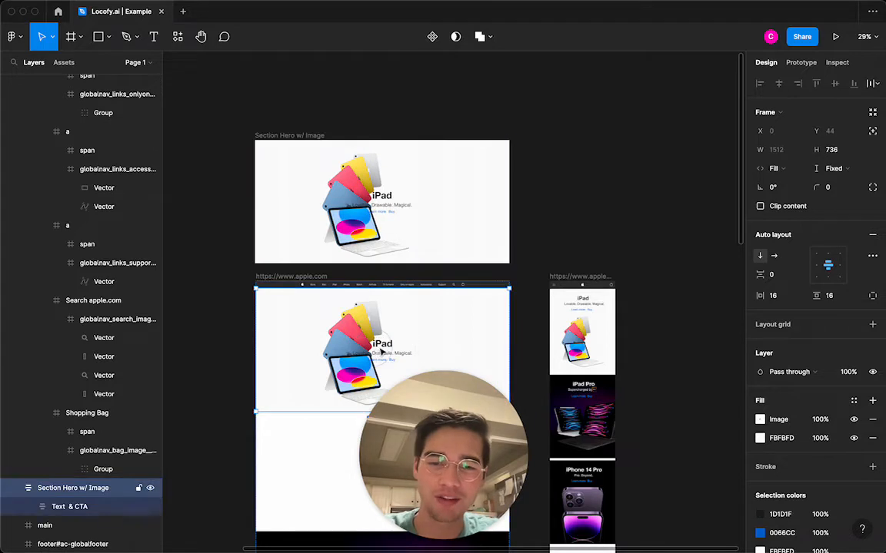
{"action": "left_click", "coordinate": [304, 282]}
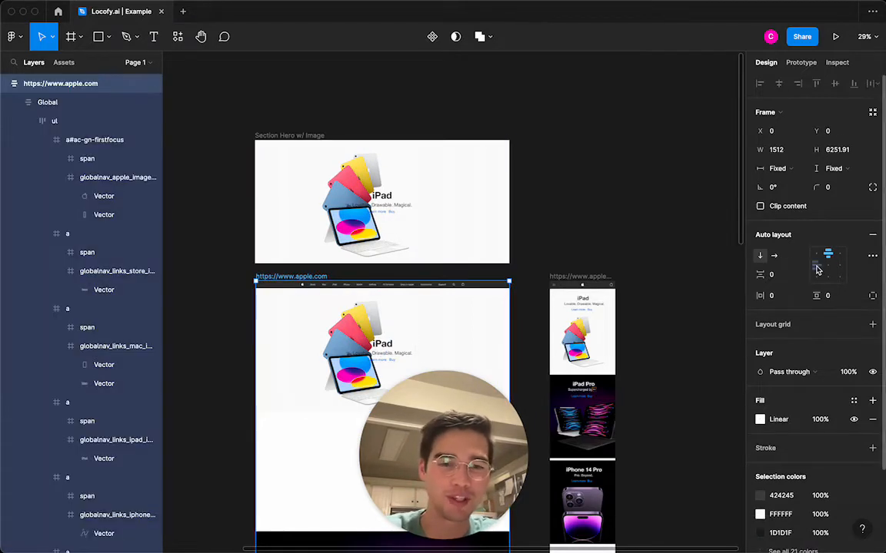
{"action": "left_click", "coordinate": [430, 296]}
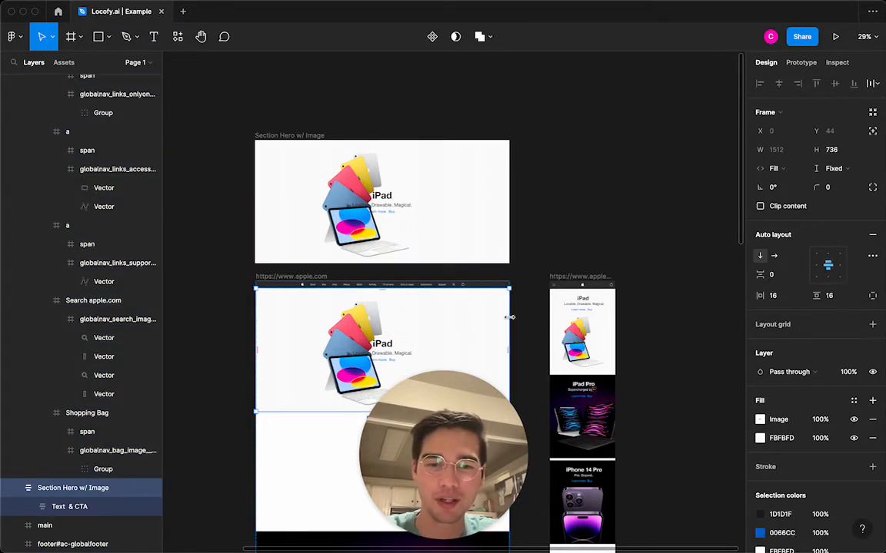
{"action": "left_click_drag", "start_coordinate": [509, 317], "coordinate": [412, 318]}
{"action": "key", "text": "super+z"}
- Delete the hero section copy above the desktop page frame
{"action": "left_click", "coordinate": [283, 135]}
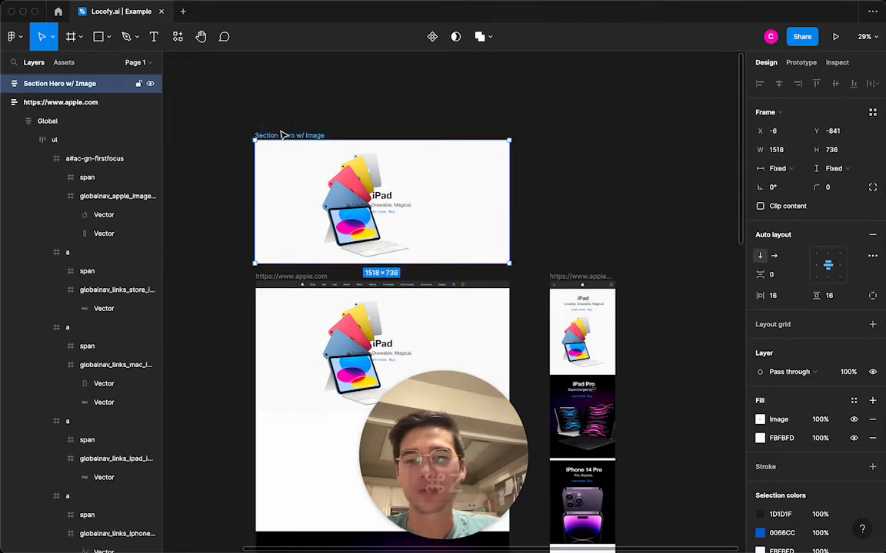
{"action": "key", "text": "Delete"}
{"action": "scroll", "coordinate": [323, 222], "scroll_direction": "down", "scroll_amount": 3}
{"action": "scroll", "coordinate": [373, 164], "scroll_direction": "up", "scroll_amount": 5}
{"action": "scroll", "coordinate": [373, 165], "scroll_direction": "down", "scroll_amount": 3}
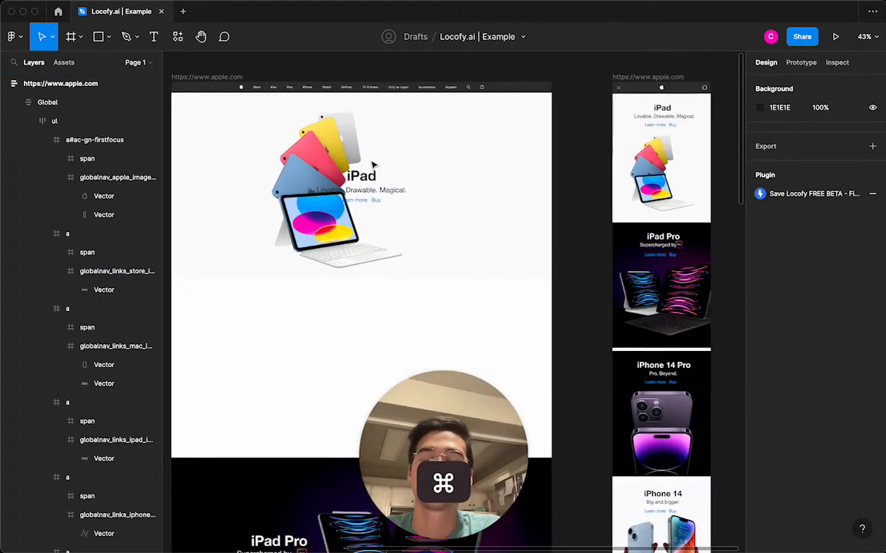
{"action": "key", "text": "super+z"}
{"action": "scroll", "coordinate": [373, 165], "scroll_direction": "left", "scroll_amount": 2}
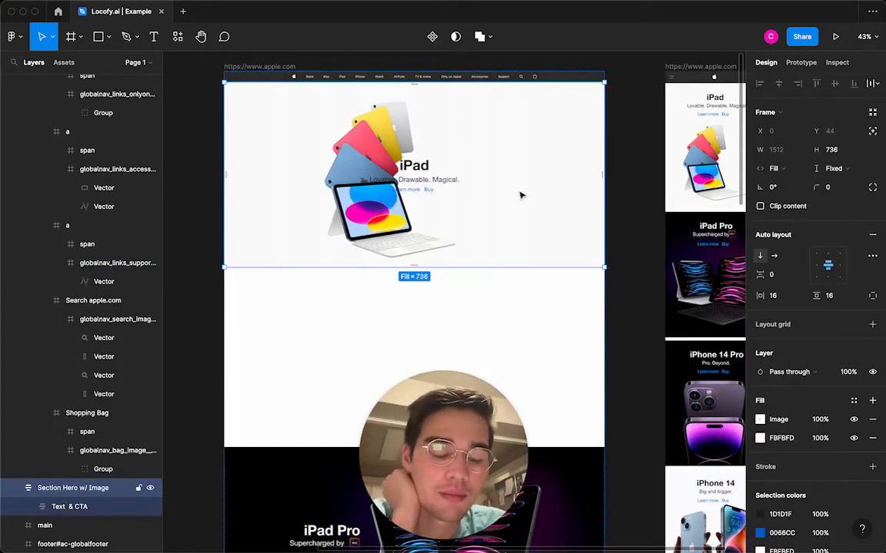
- Show individual paddings for the hero's Text & CTA frame and set its left padding to 460
{"action": "double_click", "coordinate": [418, 169]}
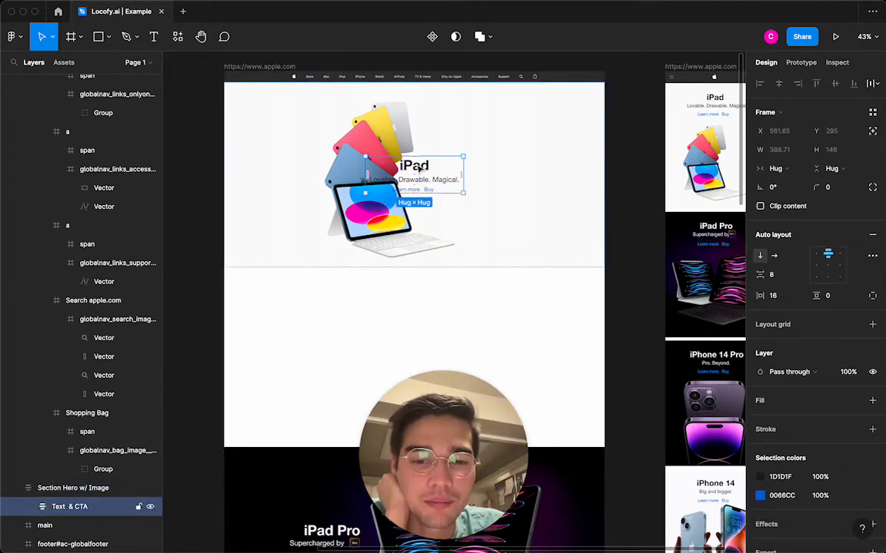
{"action": "left_click", "coordinate": [873, 296]}
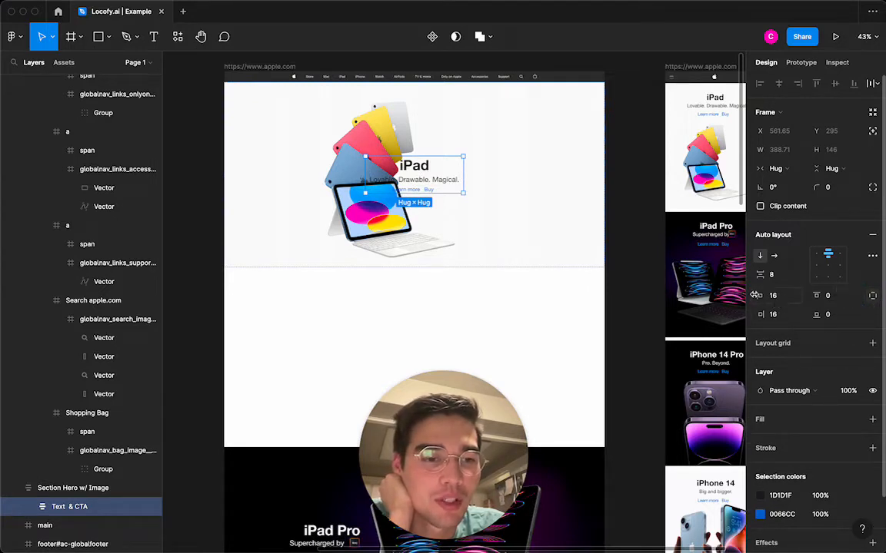
{"action": "left_click", "coordinate": [788, 299]}
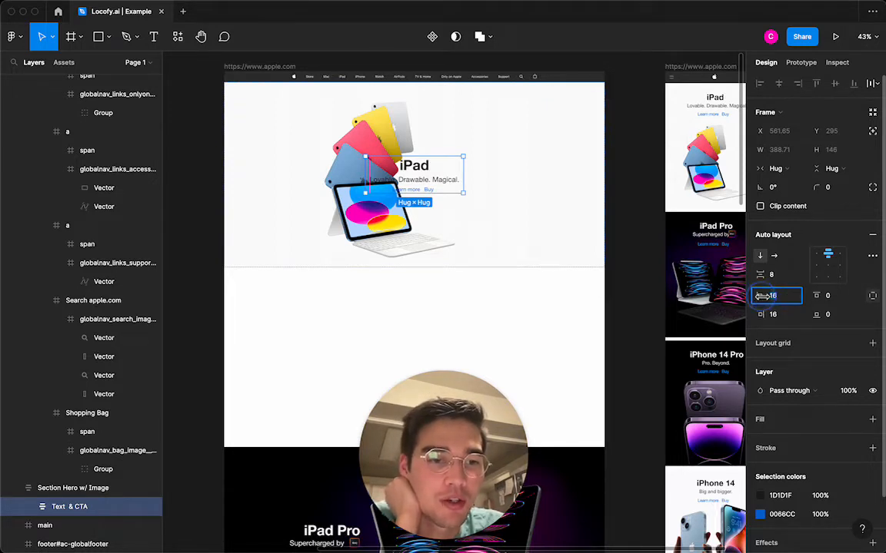
{"action": "left_click_drag", "start_coordinate": [761, 296], "coordinate": [878, 295]}
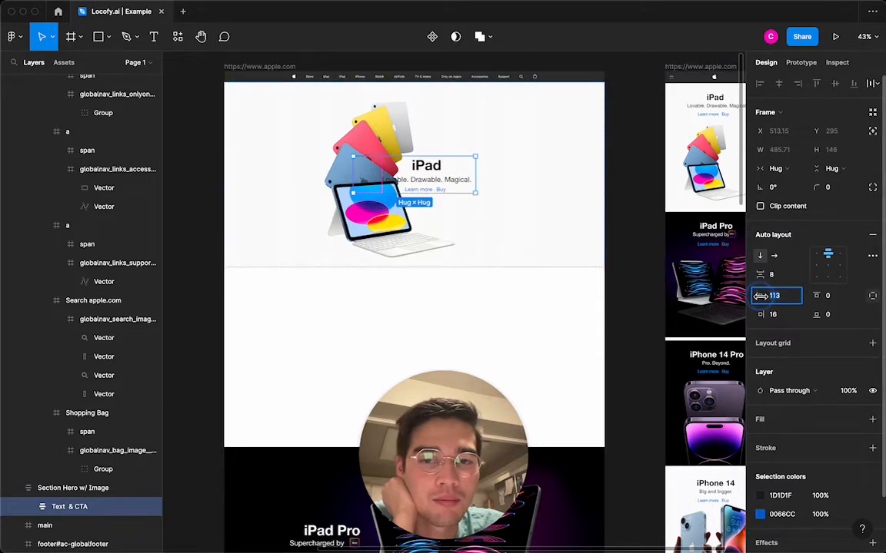
{"action": "left_click_drag", "start_coordinate": [760, 296], "coordinate": [90, 301]}
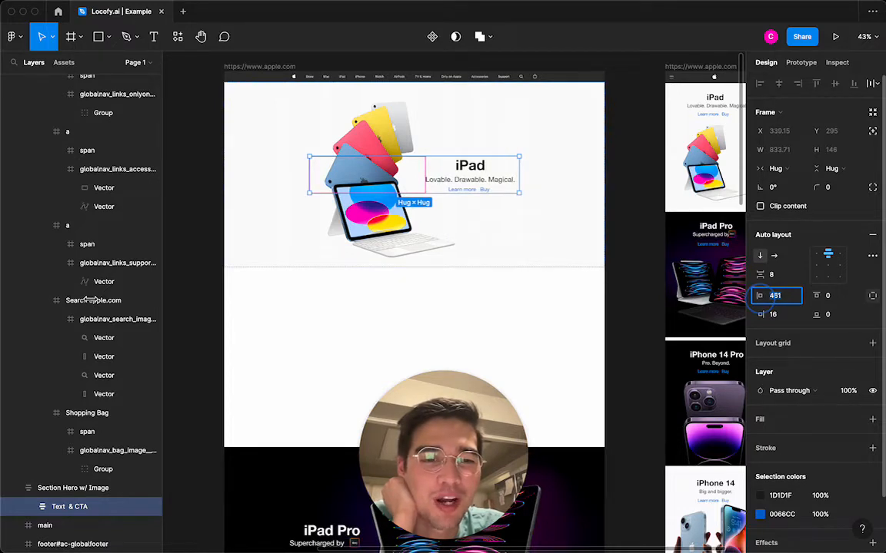
{"action": "left_click", "coordinate": [640, 225]}
{"action": "left_click", "coordinate": [454, 165]}
{"action": "left_click", "coordinate": [455, 165]}
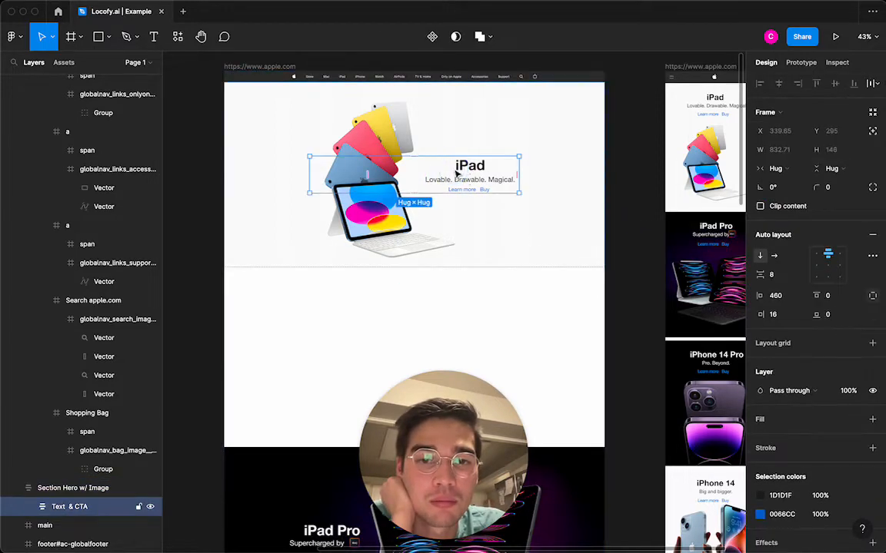
{"action": "left_click", "coordinate": [626, 194]}
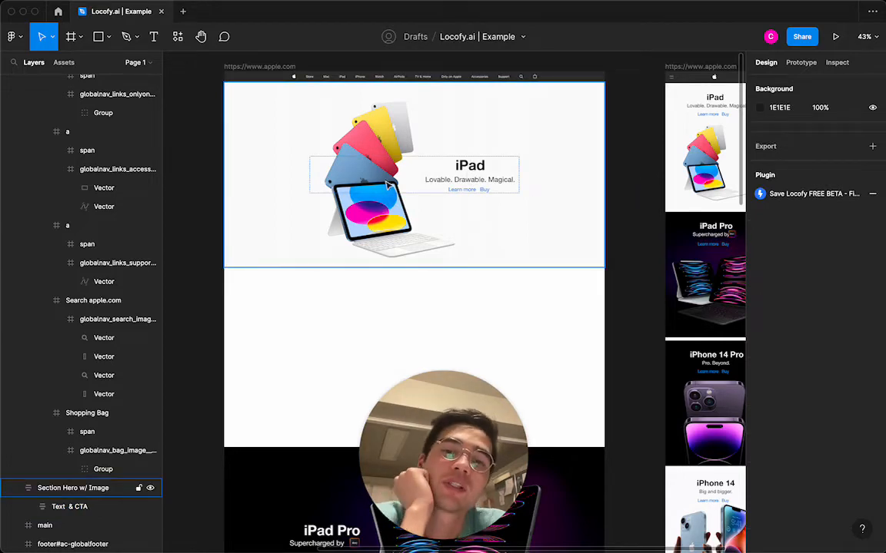
- Reduce the Text & CTA frame's left padding to 343
{"action": "scroll", "coordinate": [509, 201], "scroll_direction": "down", "scroll_amount": 3}
{"action": "scroll", "coordinate": [492, 244], "scroll_direction": "up", "scroll_amount": 3}
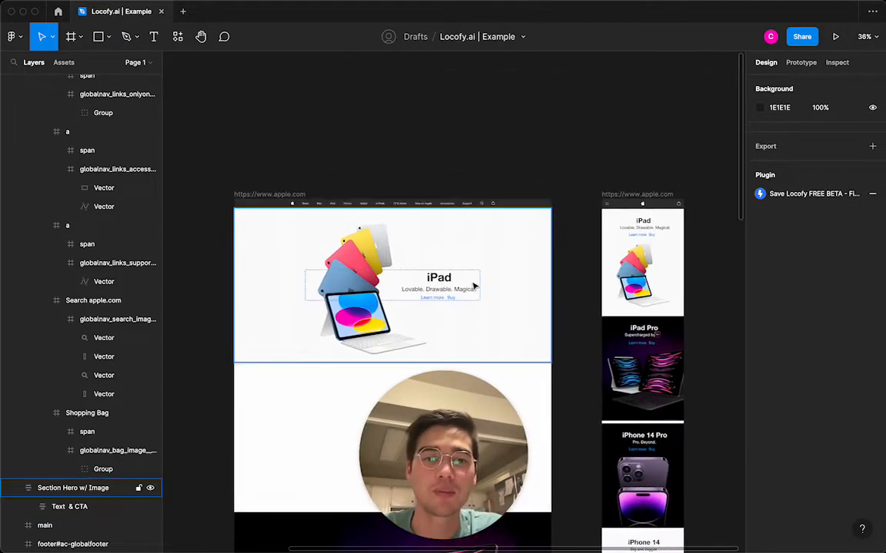
{"action": "left_click", "coordinate": [474, 286]}
{"action": "left_click", "coordinate": [474, 286]}
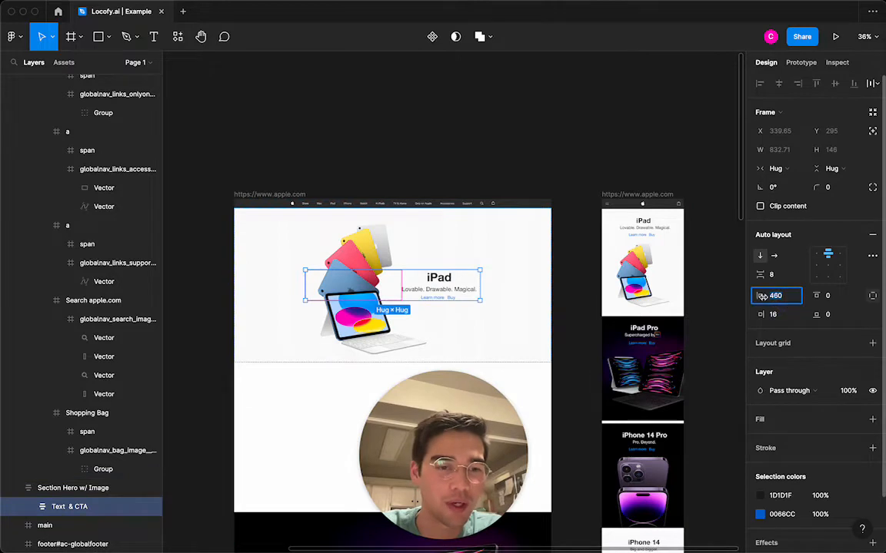
{"action": "left_click_drag", "start_coordinate": [759, 296], "coordinate": [584, 269]}
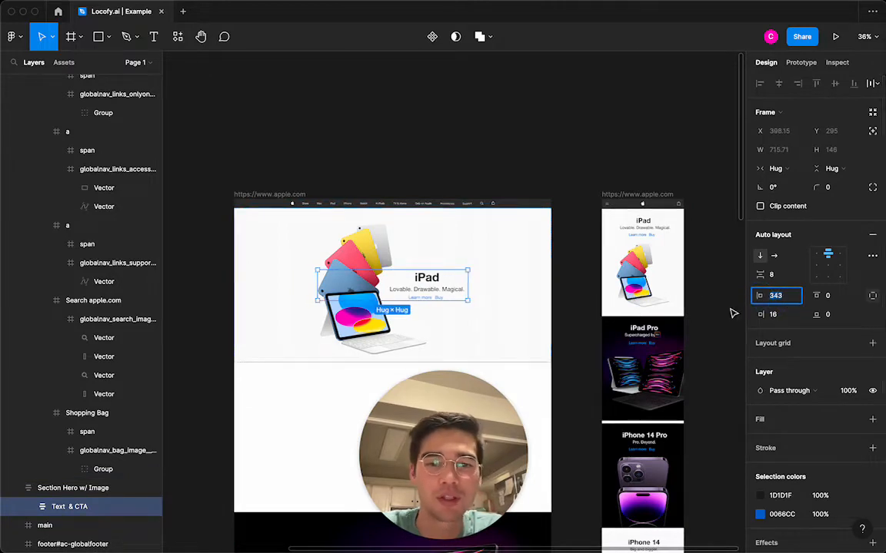
{"action": "left_click", "coordinate": [575, 325]}
{"action": "scroll", "coordinate": [497, 235], "scroll_direction": "down", "scroll_amount": 2}
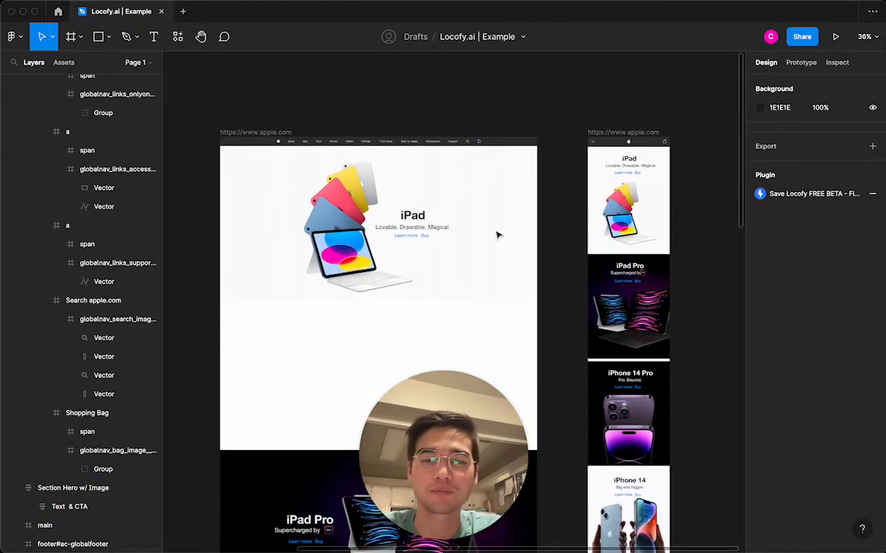
- Place a copy of the hero section above the desktop page frame and narrow the copy to about 456
{"action": "left_click_drag", "start_coordinate": [374, 229], "coordinate": [372, 127]}
{"action": "scroll", "coordinate": [538, 127], "scroll_direction": "up", "scroll_amount": 2}
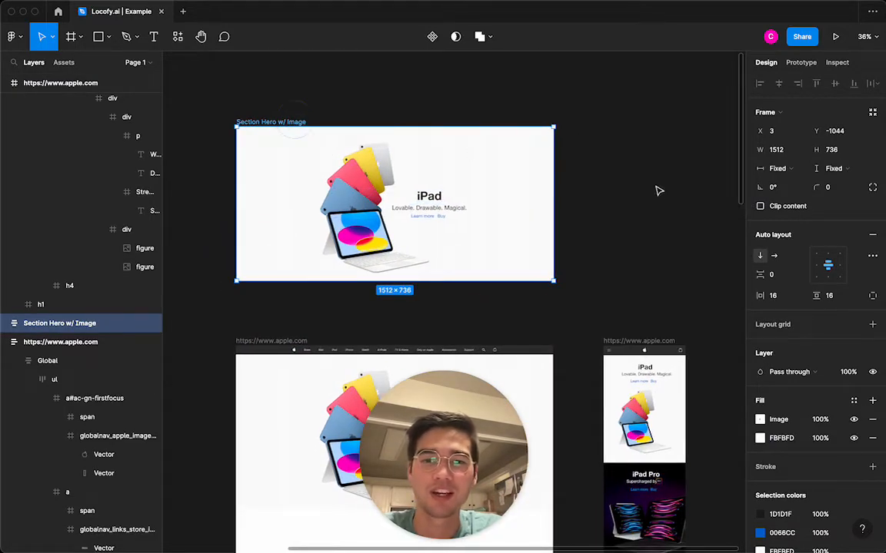
{"action": "left_click_drag", "start_coordinate": [557, 182], "coordinate": [332, 182]}
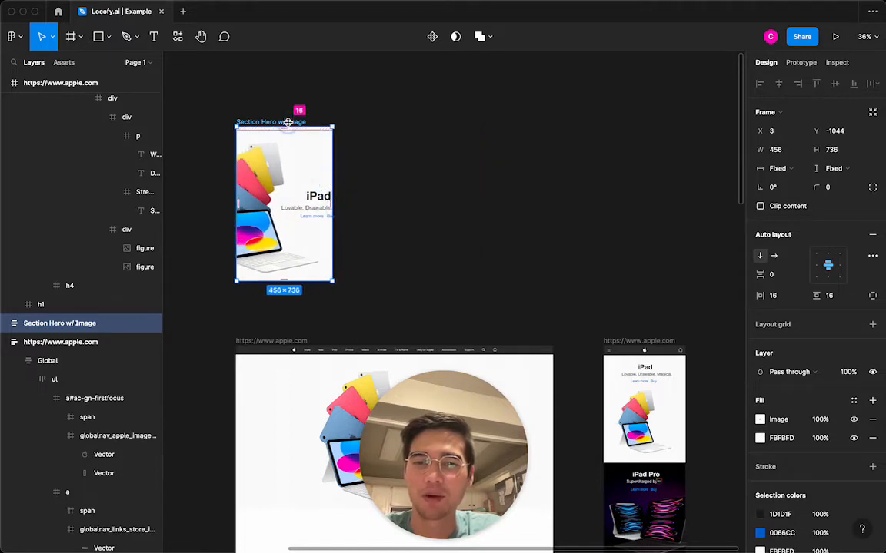
{"action": "left_click", "coordinate": [415, 107]}
- Delete the narrowed hero section copy
{"action": "left_click", "coordinate": [272, 122]}
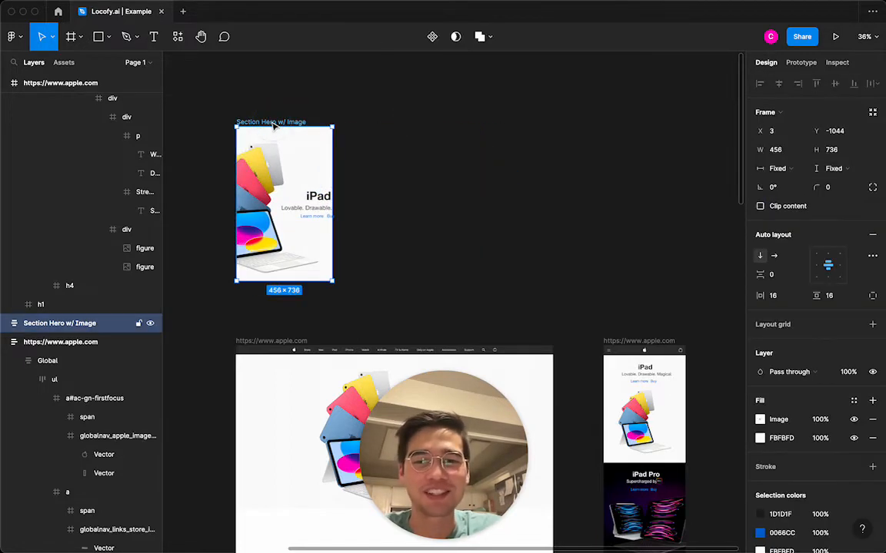
{"action": "key", "text": "Delete"}
{"action": "scroll", "coordinate": [447, 122], "scroll_direction": "down", "scroll_amount": 3}
- Place a fresh copy of the hero section above the desktop page frame and set its Text & CTA left padding to 16
{"action": "left_click", "coordinate": [518, 267]}
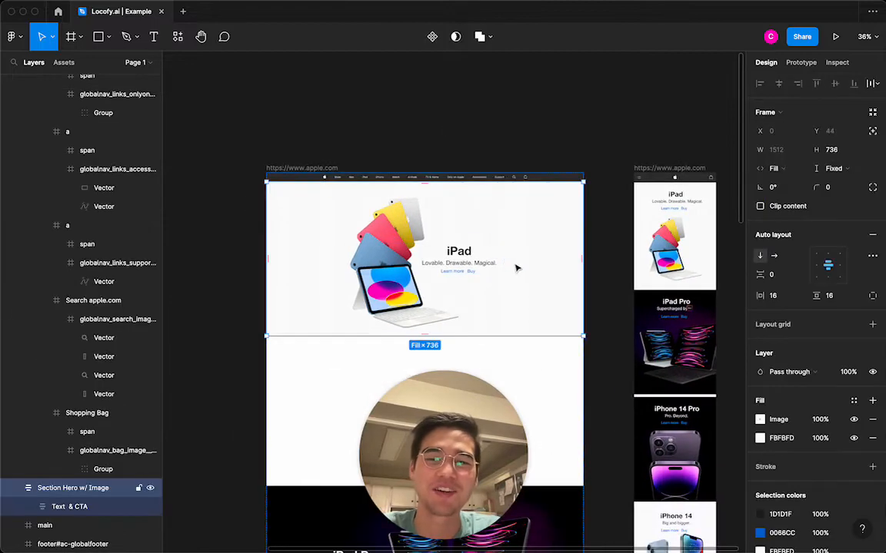
{"action": "left_click_drag", "start_coordinate": [518, 267], "coordinate": [514, 73]}
{"action": "left_click", "coordinate": [466, 80]}
{"action": "scroll", "coordinate": [467, 81], "scroll_direction": "up", "scroll_amount": 3}
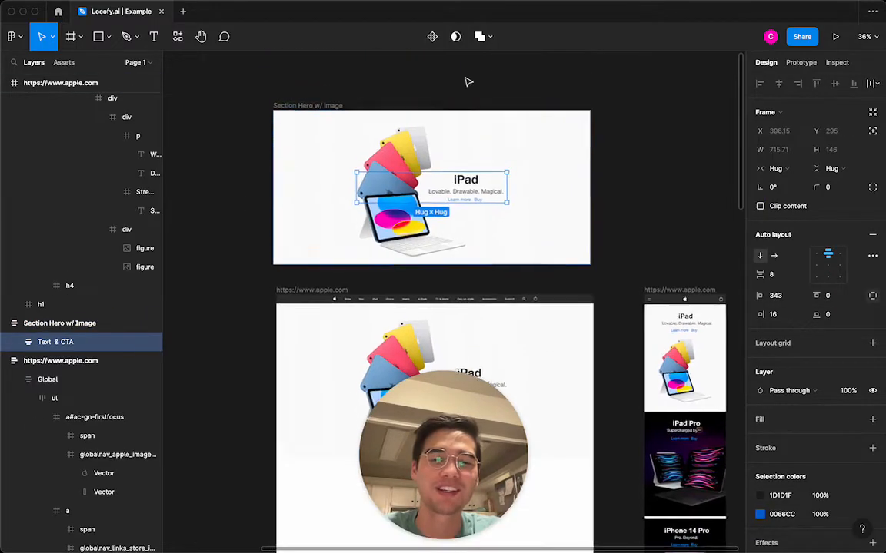
{"action": "left_click", "coordinate": [793, 299]}
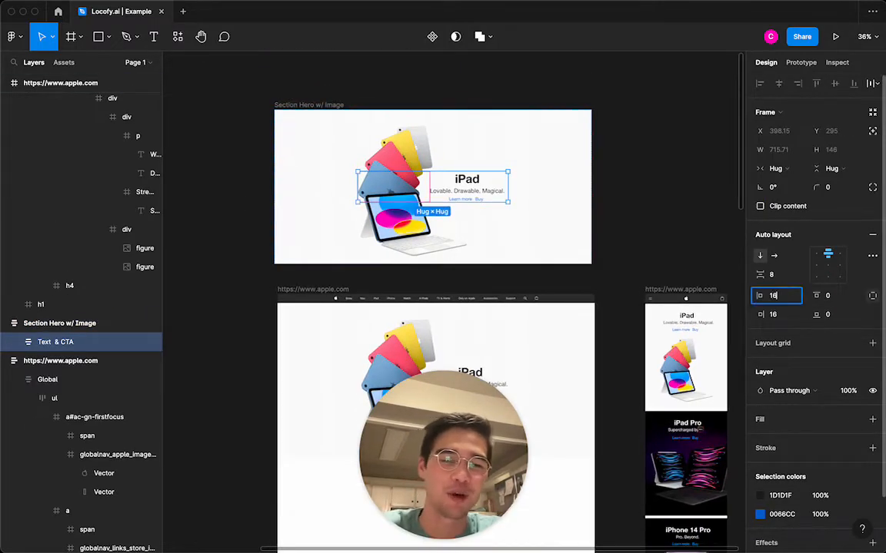
{"action": "type", "text": "16"}
{"action": "key", "text": "Return"}
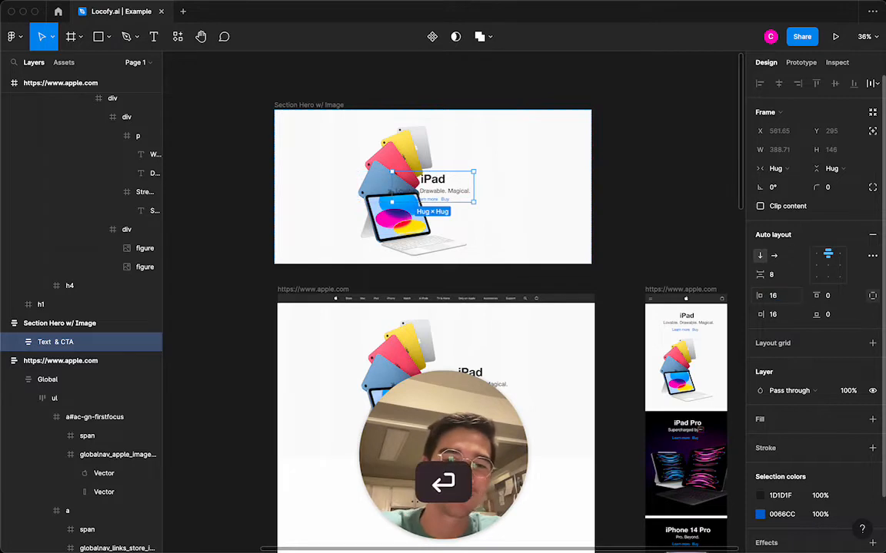
- Center the Text & CTA frame's contents and align the hero section copy's contents to the middle right
{"action": "left_click", "coordinate": [841, 265]}
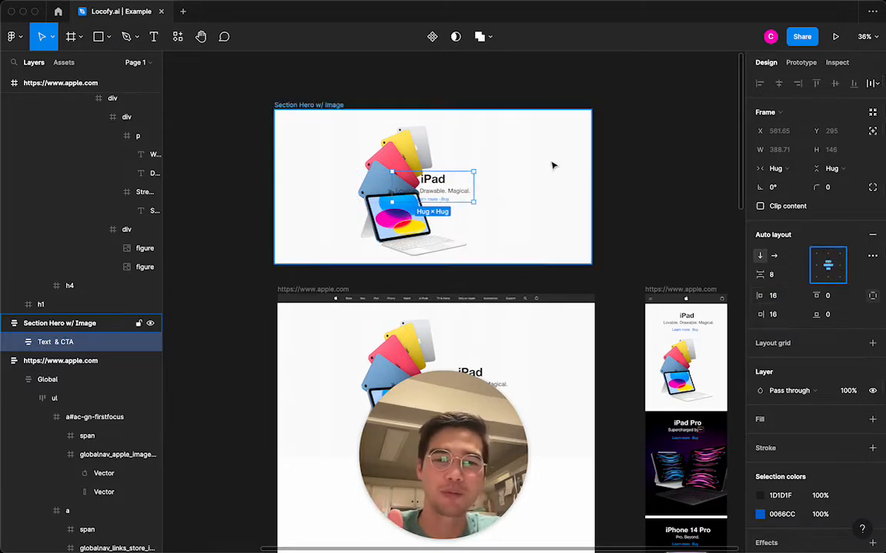
{"action": "left_click", "coordinate": [551, 166]}
{"action": "left_click", "coordinate": [841, 267]}
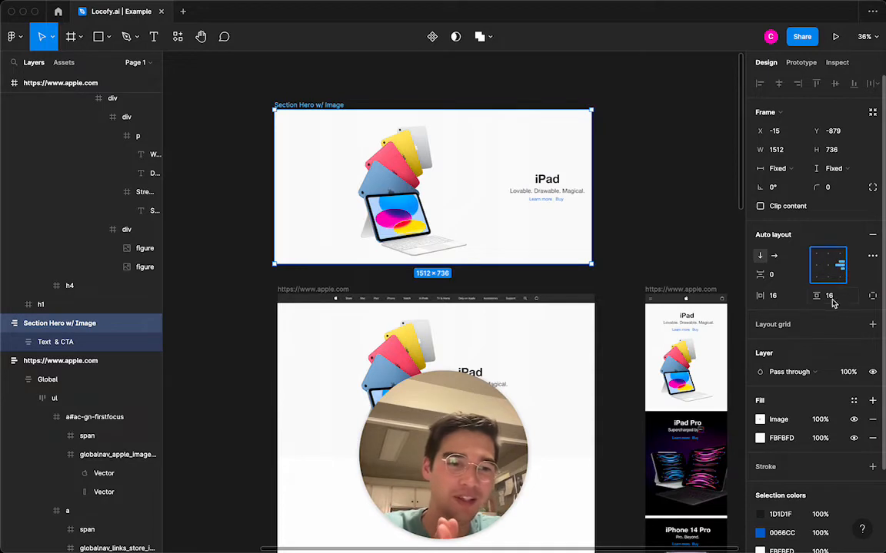
- Switch the hero section copy to individual side paddings and set its right padding to 400
{"action": "left_click", "coordinate": [830, 298]}
{"action": "left_click", "coordinate": [870, 298]}
{"action": "left_click", "coordinate": [792, 301]}
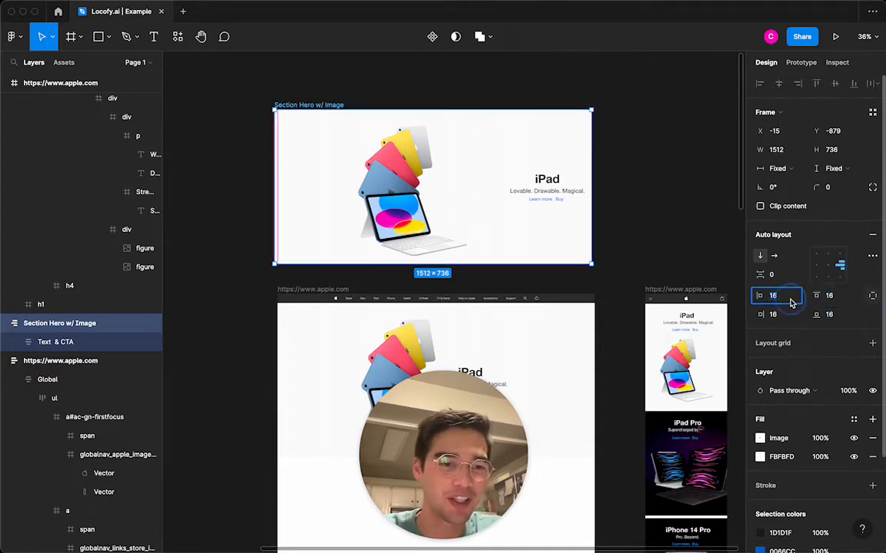
{"action": "left_click", "coordinate": [791, 315]}
{"action": "key", "text": "shift+Up"}
{"action": "key", "text": "shift+Up"}
{"action": "key", "text": "shift+Up"}
{"action": "key", "text": "shift+Up"}
{"action": "key", "text": "shift+Up"}
{"action": "key", "text": "shift+Up"}
{"action": "key", "text": "shift+Up"}
{"action": "key", "text": "shift+Up"}
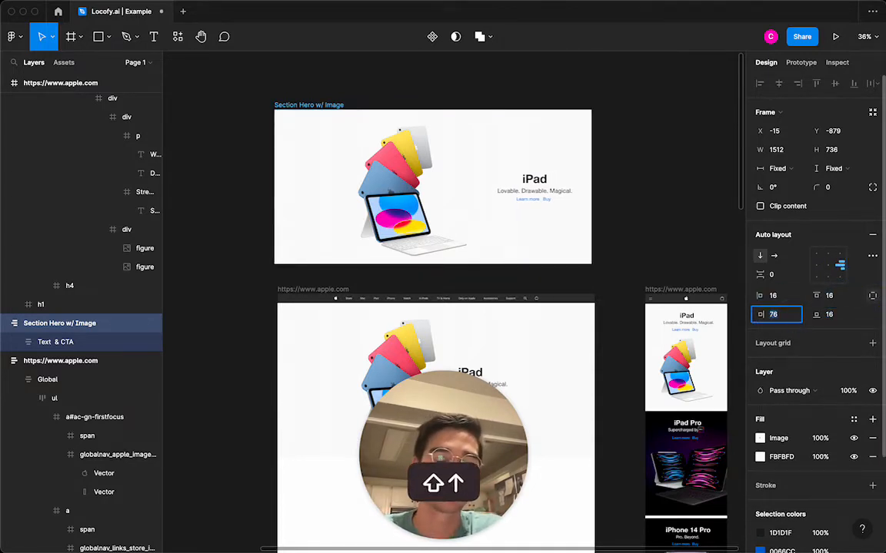
{"action": "key", "text": "shift+Up"}
{"action": "key", "text": "shift+Up"}
{"action": "key", "text": "shift+Up"}
{"action": "key", "text": "shift+Up"}
{"action": "key", "text": "shift+Up"}
{"action": "key", "text": "shift+Up"}
{"action": "key", "text": "shift+Up"}
{"action": "key", "text": "shift+Up"}
{"action": "key", "text": "shift+Up"}
{"action": "key", "text": "shift+Up"}
{"action": "key", "text": "shift+Up"}
{"action": "key", "text": "shift+Up"}
{"action": "key", "text": "shift+Up"}
{"action": "key", "text": "shift+Up"}
{"action": "key", "text": "shift+Up"}
{"action": "key", "text": "shift+Up"}
{"action": "key", "text": "shift+Up"}
{"action": "key", "text": "shift+Up"}
{"action": "key", "text": "shift+Up"}
{"action": "key", "text": "shift+Up"}
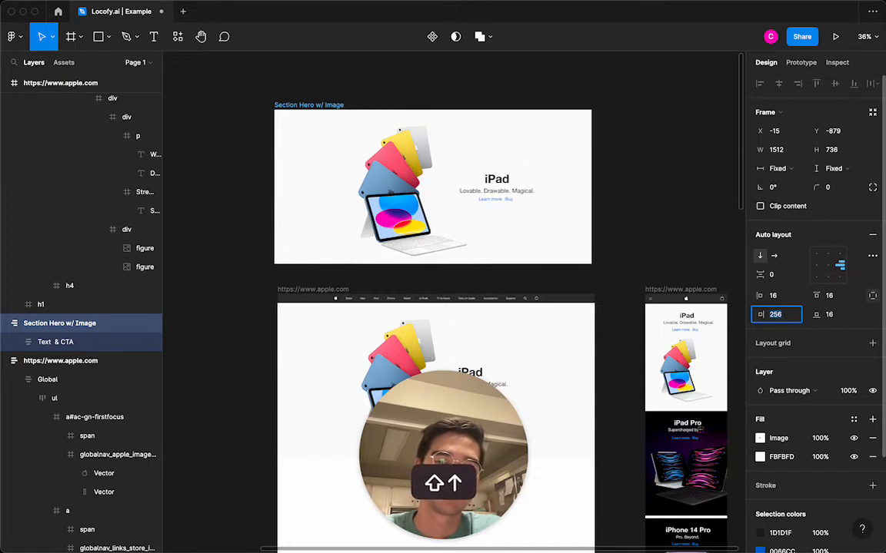
{"action": "key", "text": "shift+Up"}
{"action": "key", "text": "shift+Up"}
{"action": "key", "text": "shift+Up"}
{"action": "key", "text": "shift+Up"}
{"action": "key", "text": "shift+Up"}
{"action": "key", "text": "shift+Up"}
{"action": "key", "text": "shift+Up"}
{"action": "key", "text": "shift+Up"}
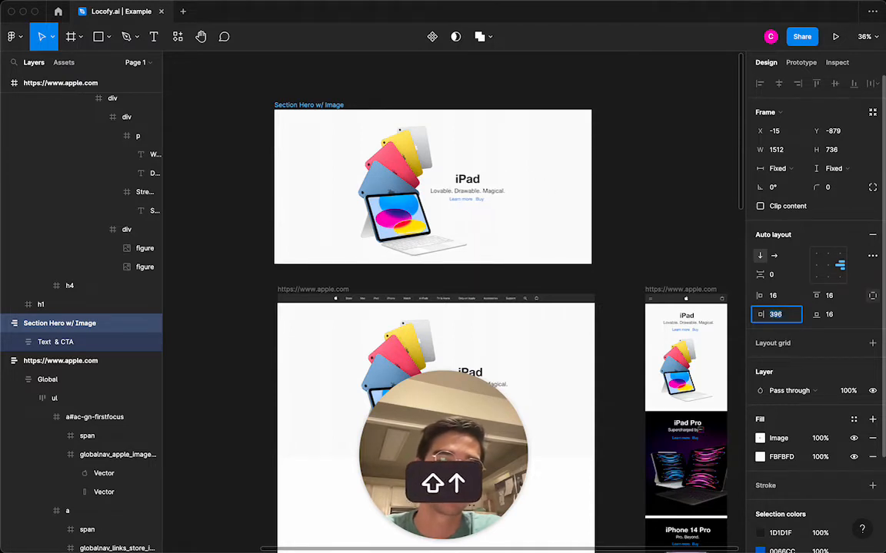
{"action": "key", "text": "Return"}
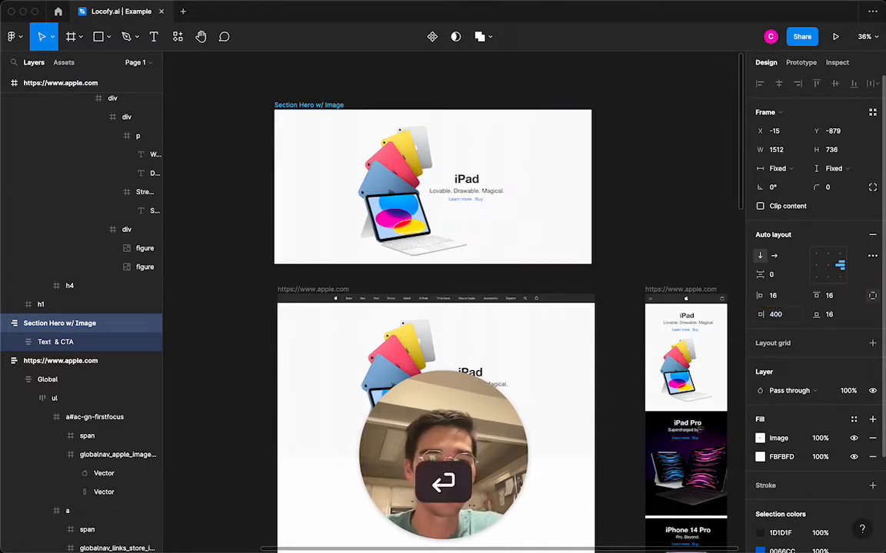
- Narrow the hero section copy to about 814 wide to test how its text and image respond
{"action": "left_click", "coordinate": [609, 196]}
{"action": "left_click", "coordinate": [329, 104]}
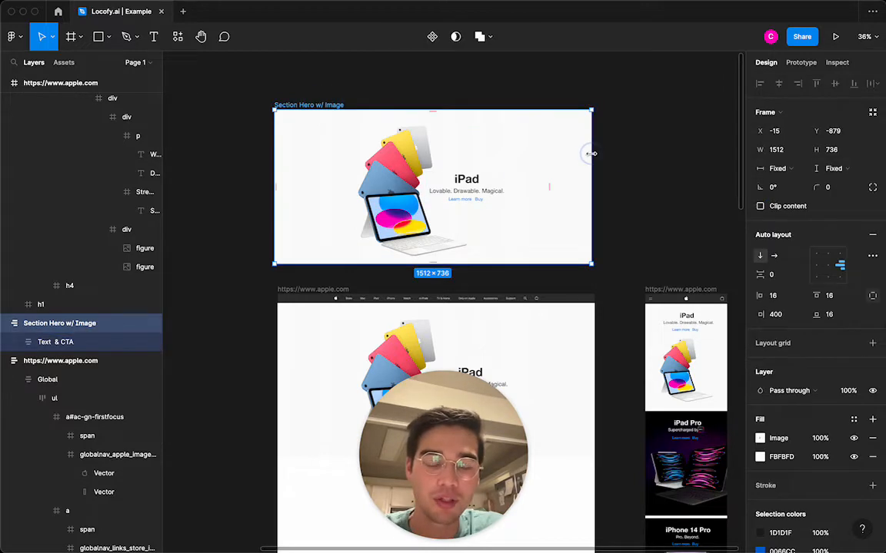
{"action": "left_click_drag", "start_coordinate": [590, 152], "coordinate": [444, 163]}
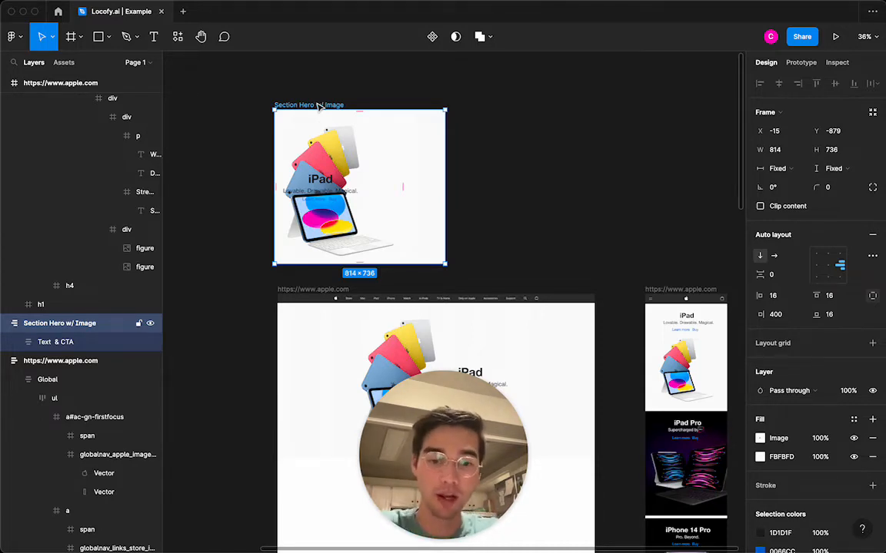
- Delete the test copy of the hero section above the desktop page frame
{"action": "key", "text": "Delete"}
{"action": "scroll", "coordinate": [451, 132], "scroll_direction": "down", "scroll_amount": 5}
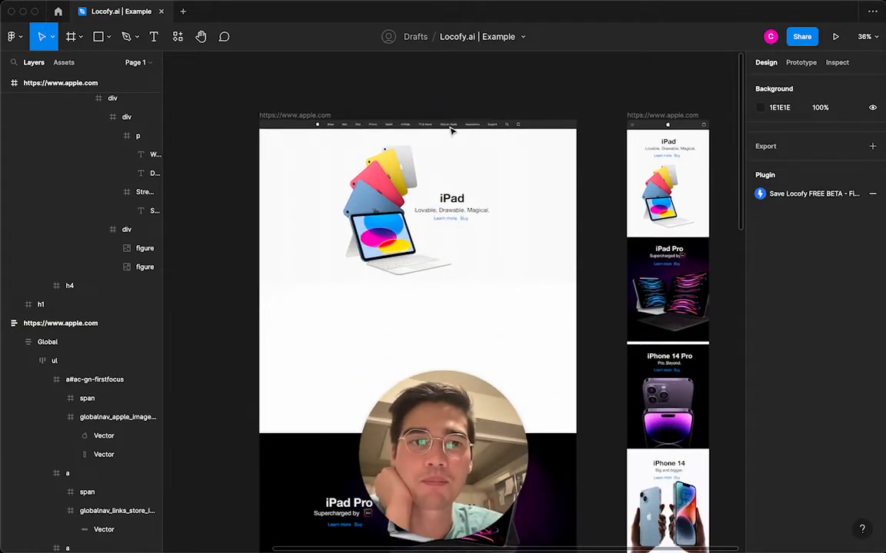
{"action": "scroll", "coordinate": [452, 131], "scroll_direction": "down", "scroll_amount": 2}
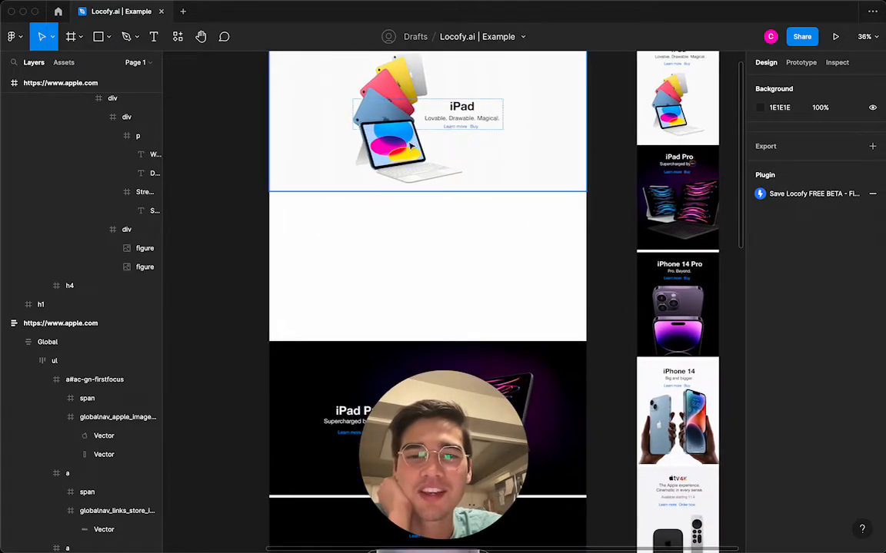
- Test the desktop page's responsiveness by changing the page frame's width and returning it to 1512
{"action": "left_click", "coordinate": [372, 132]}
{"action": "scroll", "coordinate": [374, 148], "scroll_direction": "up", "scroll_amount": 3}
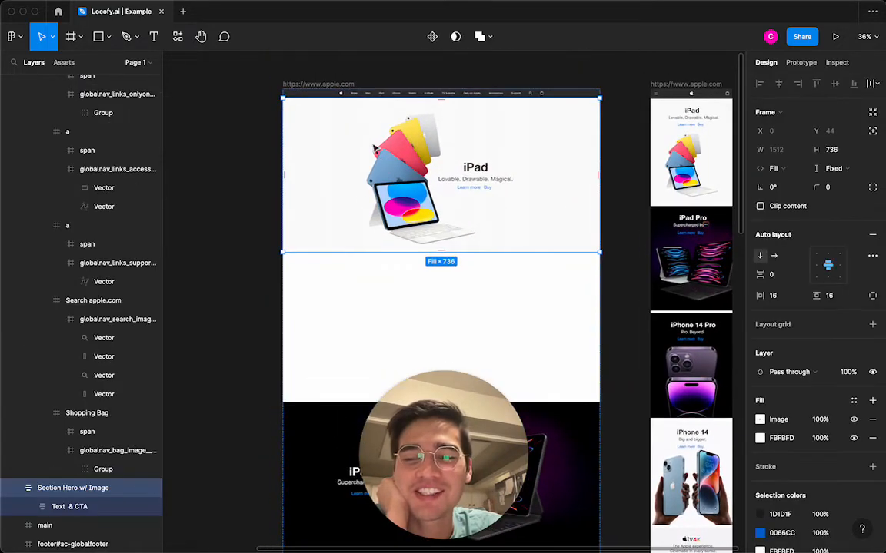
{"action": "left_click", "coordinate": [339, 93]}
{"action": "left_click", "coordinate": [330, 150]}
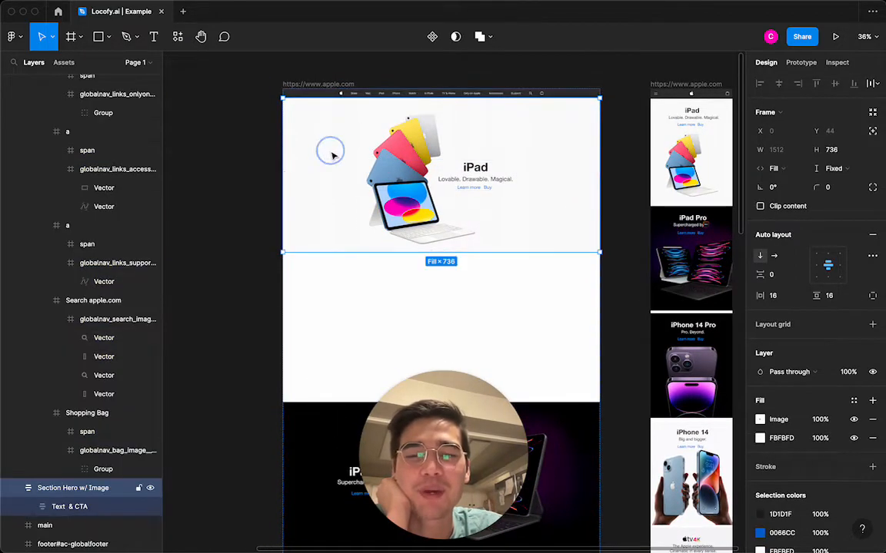
{"action": "left_click", "coordinate": [320, 86]}
{"action": "mouse_move", "coordinate": [599, 158]}
{"action": "left_mouse_down"}
{"action": "mouse_move", "coordinate": [547, 154]}
{"action": "mouse_move", "coordinate": [447, 170]}
{"action": "mouse_move", "coordinate": [599, 156]}
{"action": "left_mouse_up"}
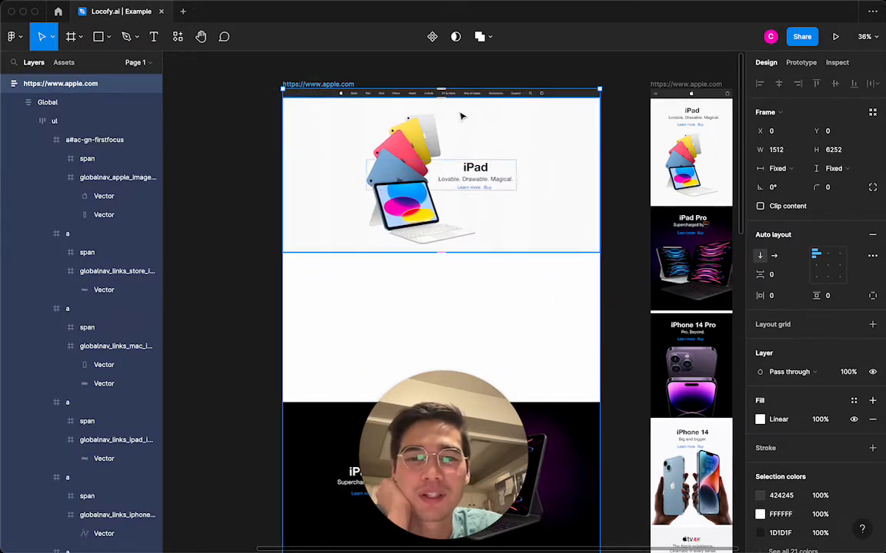
- Select all the text link frames in the desktop navigation bar, from Store through Support
{"action": "left_click", "coordinate": [411, 93]}
{"action": "scroll", "coordinate": [411, 93], "scroll_direction": "up", "scroll_amount": 5}
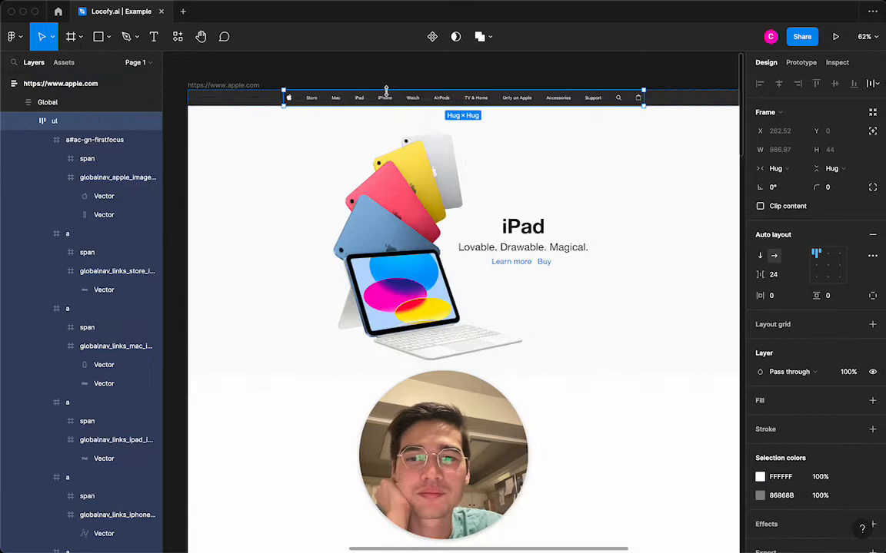
{"action": "left_click", "coordinate": [309, 99]}
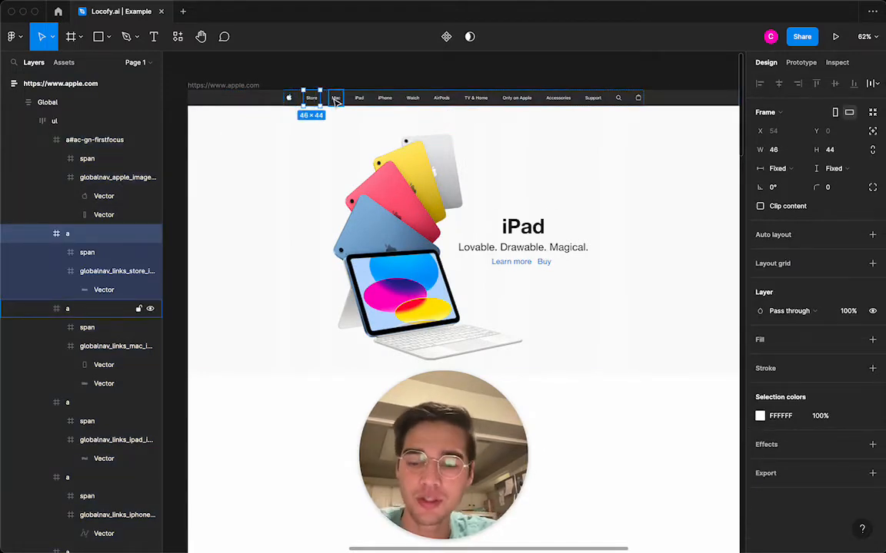
{"action": "left_click", "coordinate": [336, 99], "text": "shift"}
{"action": "left_click", "coordinate": [360, 98], "text": "shift"}
{"action": "left_click", "coordinate": [385, 98], "text": "shift"}
{"action": "left_click", "coordinate": [413, 99], "text": "shift"}
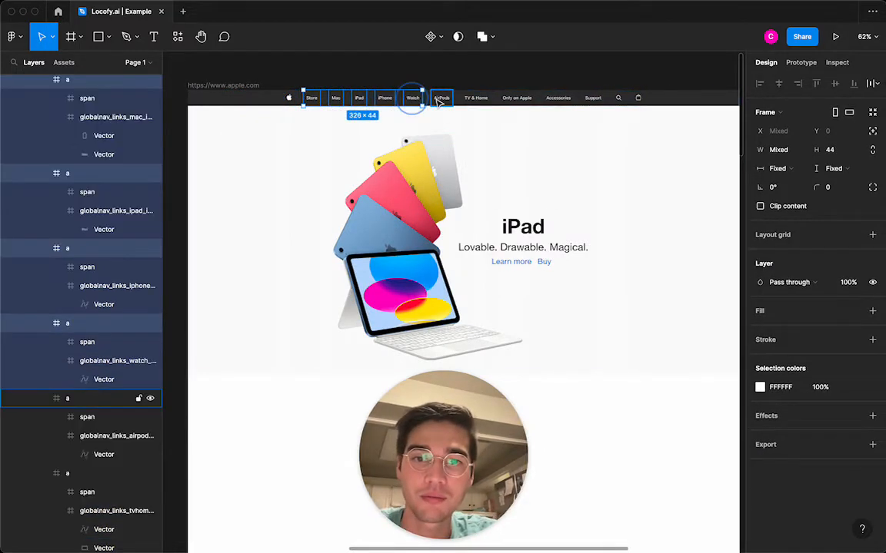
{"action": "left_click", "coordinate": [442, 98], "text": "shift"}
{"action": "left_click", "coordinate": [476, 98], "text": "shift"}
{"action": "left_click", "coordinate": [517, 99], "text": "shift"}
{"action": "left_click", "coordinate": [558, 99], "text": "shift"}
{"action": "left_click", "coordinate": [599, 99], "text": "shift"}
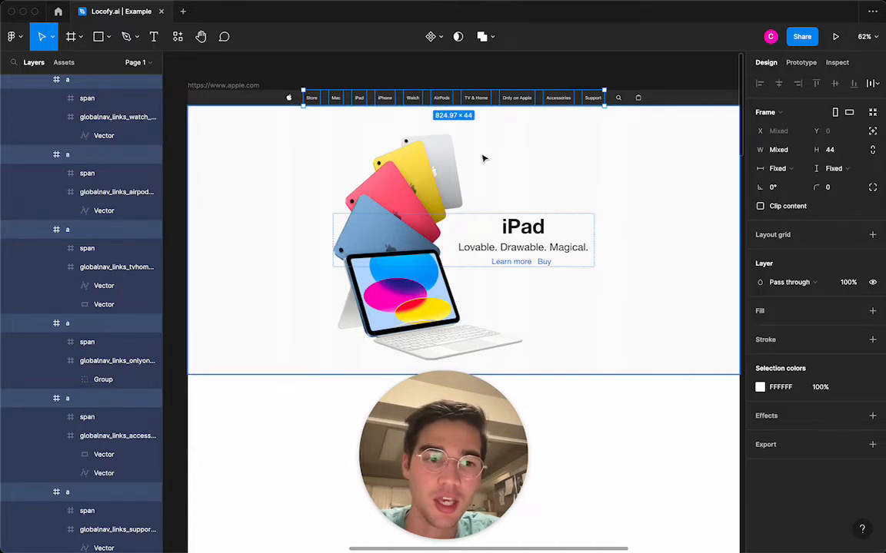
{"action": "left_click", "coordinate": [872, 235]}
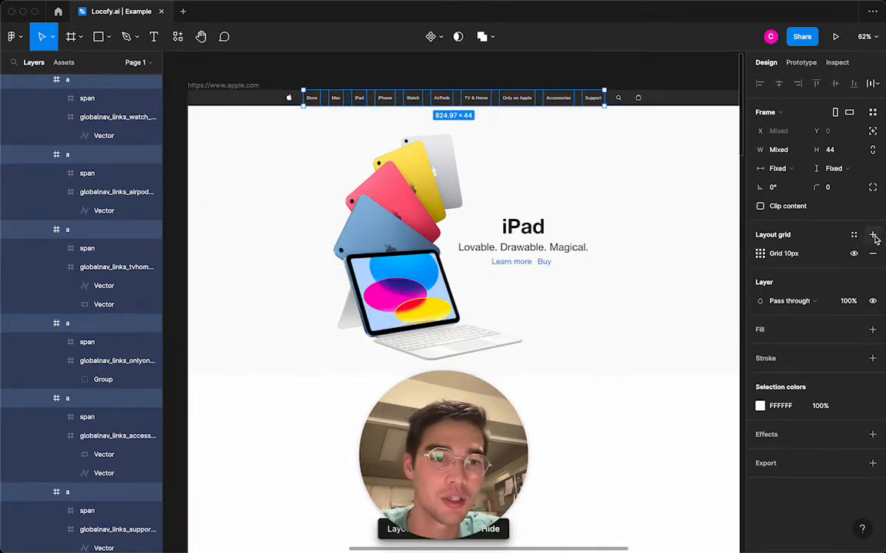
{"action": "left_click", "coordinate": [873, 254]}
{"action": "key", "text": "shift+a"}
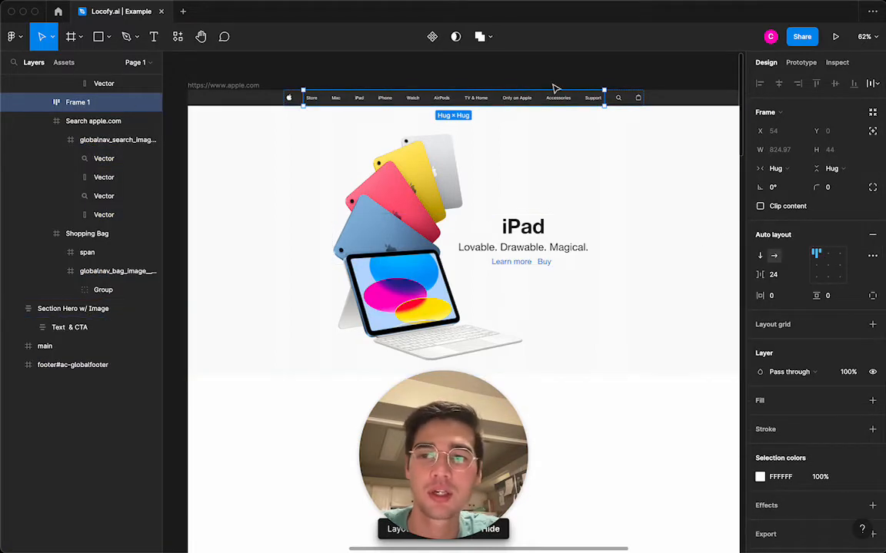
{"action": "key", "text": "super+z"}
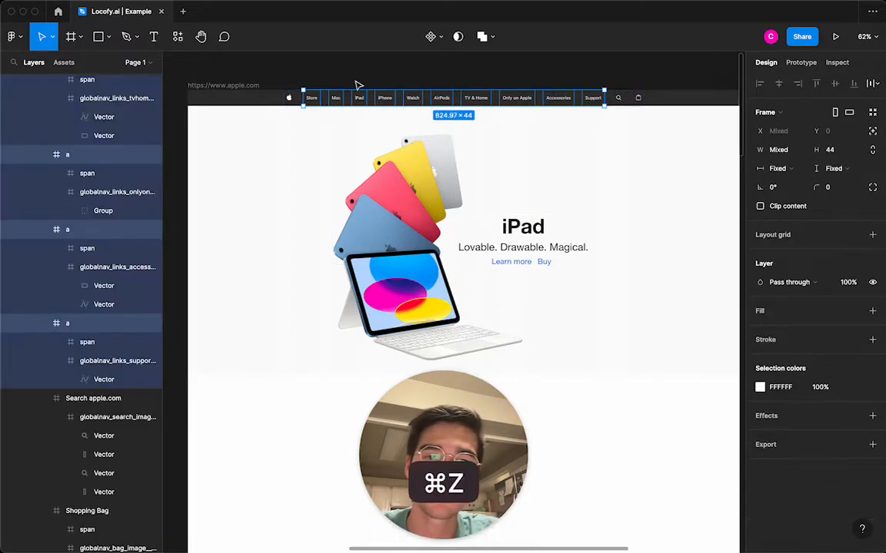
- Group the selected navigation links, turn the group into an auto layout frame, and make its width fill the container
{"action": "right_click", "coordinate": [318, 103]}
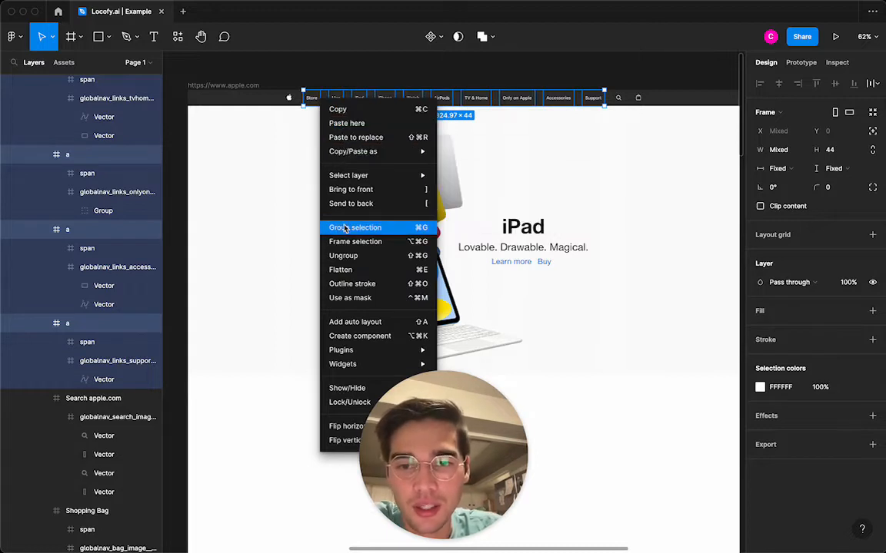
{"action": "left_click", "coordinate": [392, 230]}
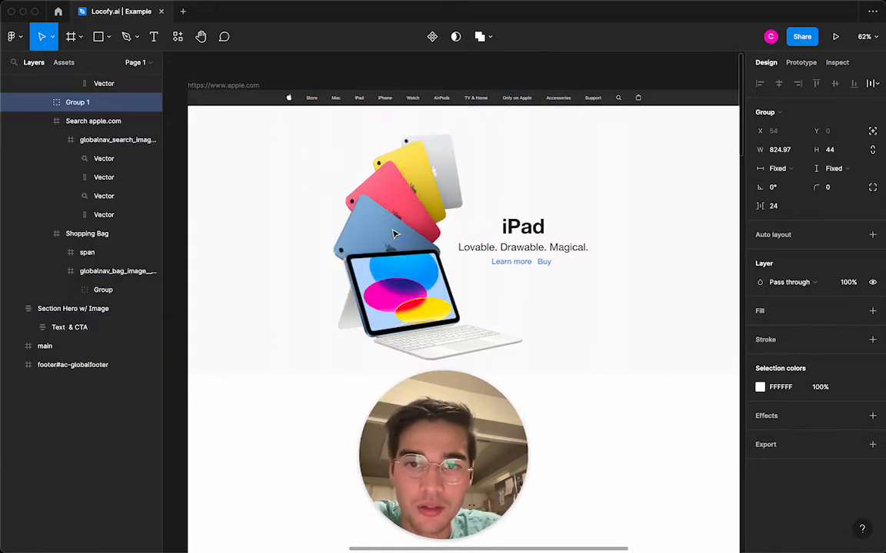
{"action": "left_click", "coordinate": [874, 235]}
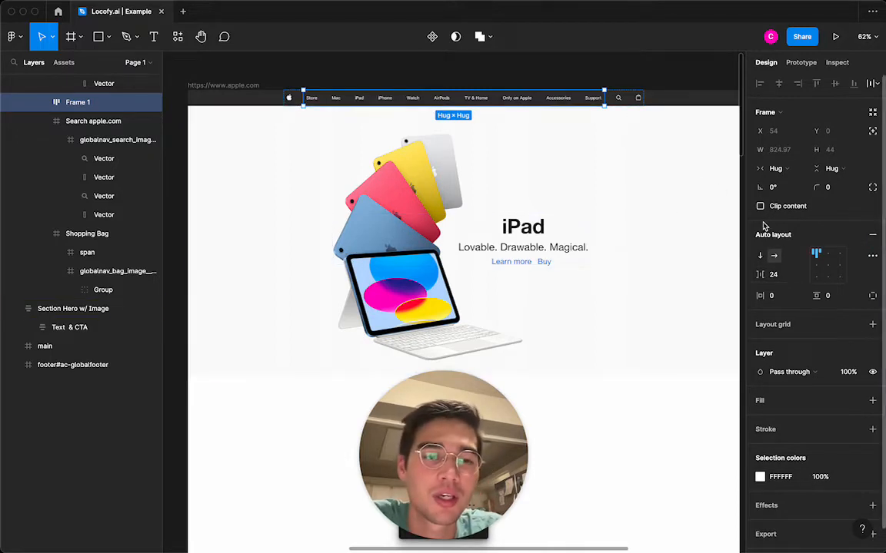
{"action": "left_click", "coordinate": [774, 169]}
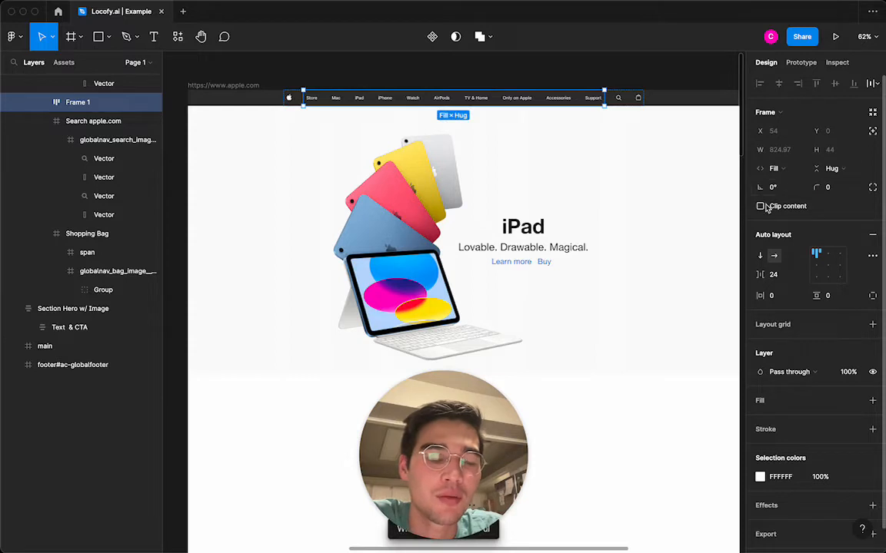
{"action": "left_click", "coordinate": [643, 73]}
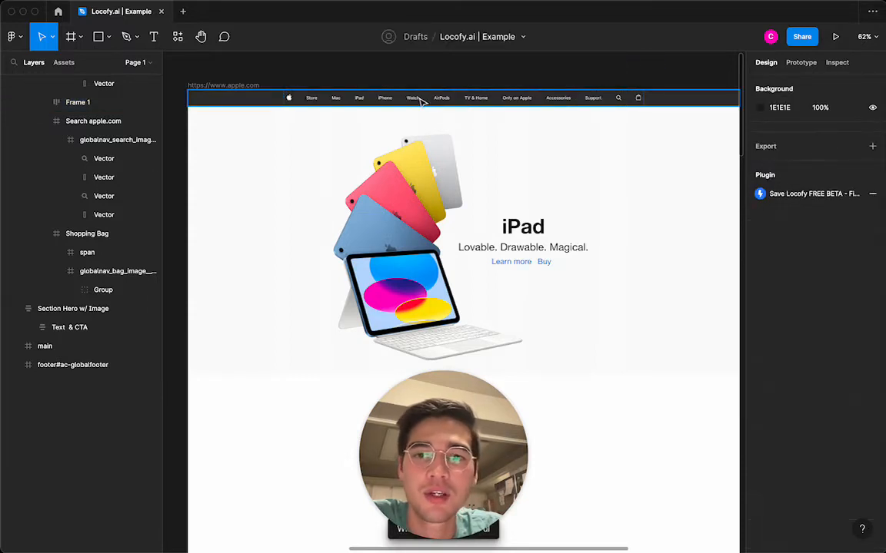
- Test the regrouped navigation links by resizing the desktop page frame horizontally and restoring its width of 1512
{"action": "scroll", "coordinate": [506, 92], "scroll_direction": "down", "scroll_amount": 3}
{"action": "left_click", "coordinate": [323, 91]}
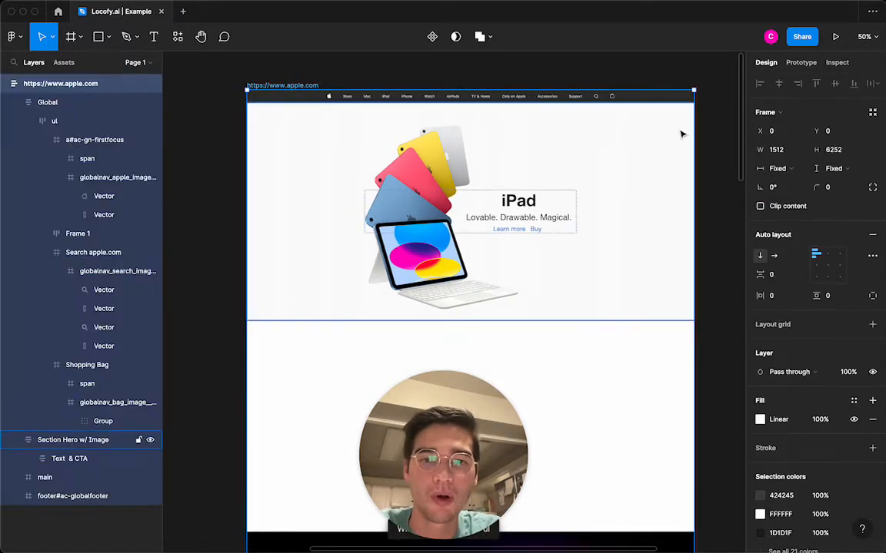
{"action": "mouse_move", "coordinate": [694, 142]}
{"action": "left_mouse_down"}
{"action": "mouse_move", "coordinate": [402, 141]}
{"action": "mouse_move", "coordinate": [693, 127]}
{"action": "left_mouse_up"}
- Select the auto layout frame holding the navigation links and enable Clip content for it
{"action": "double_click", "coordinate": [509, 98]}
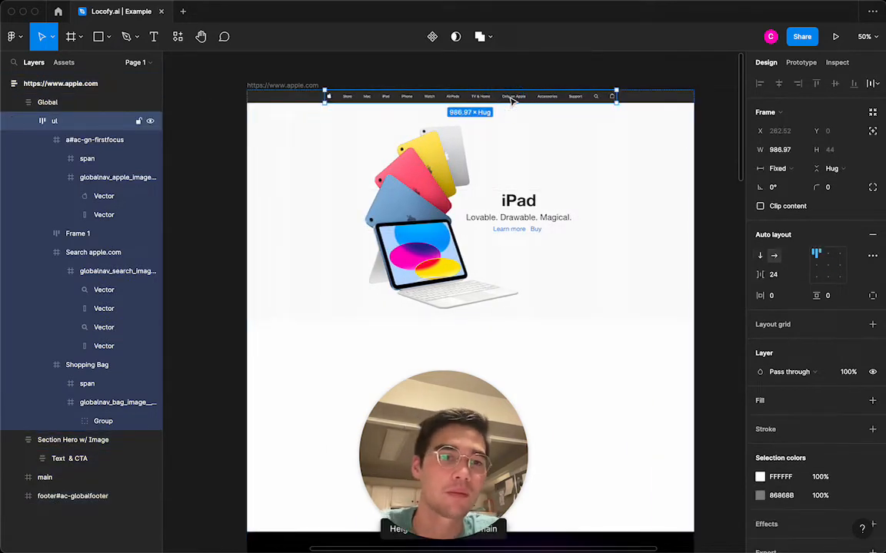
{"action": "double_click", "coordinate": [511, 100]}
{"action": "double_click", "coordinate": [511, 100]}
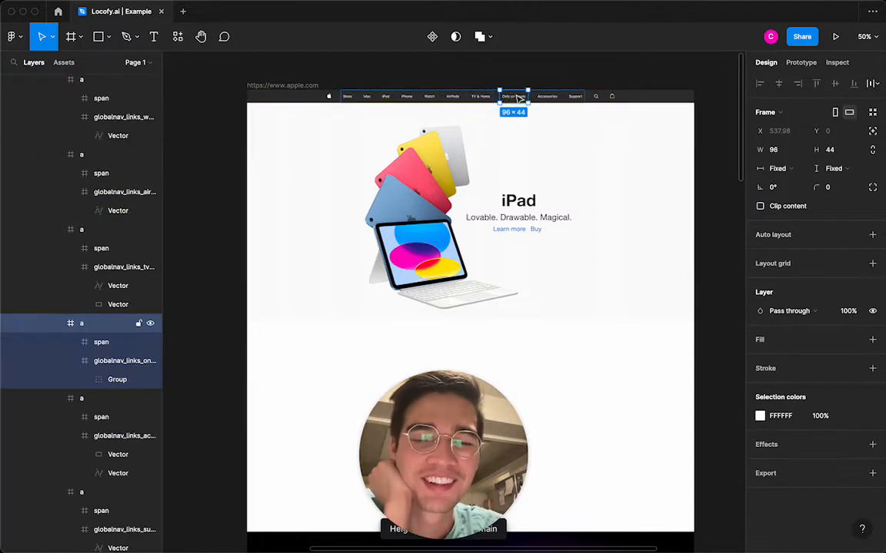
{"action": "left_click", "coordinate": [538, 71]}
{"action": "double_click", "coordinate": [540, 100]}
{"action": "double_click", "coordinate": [540, 100]}
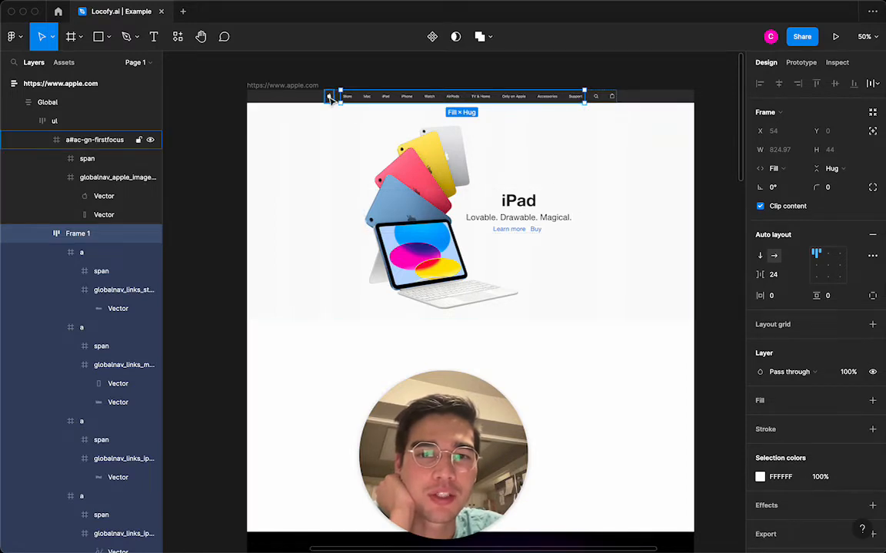
- Try making the width of the navigation bar's ul frame fill its container, and undo it
{"action": "left_click", "coordinate": [329, 98]}
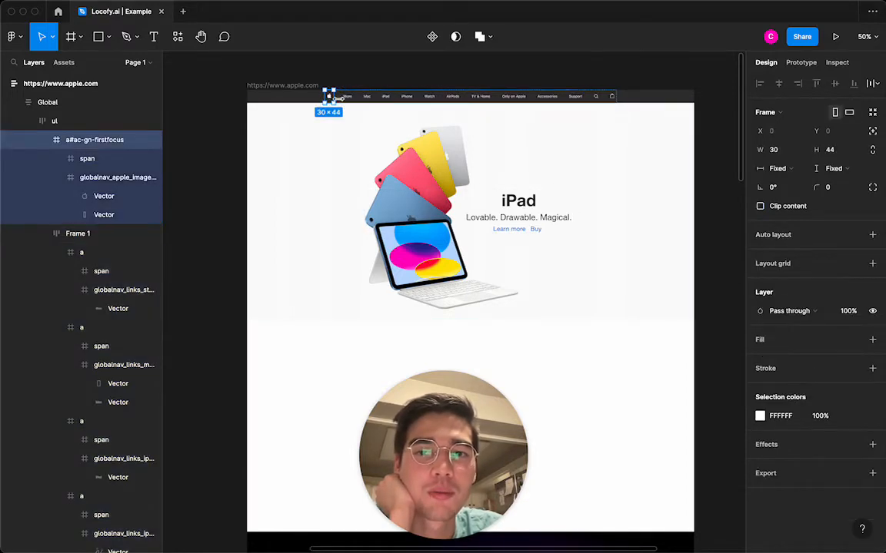
{"action": "left_click", "coordinate": [652, 98]}
{"action": "double_click", "coordinate": [608, 98]}
{"action": "left_click", "coordinate": [777, 168]}
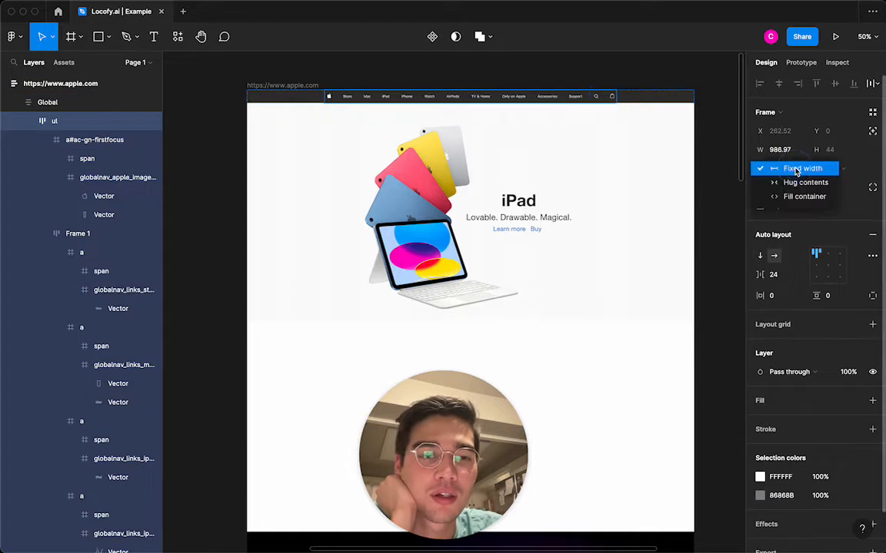
{"action": "left_click", "coordinate": [792, 197]}
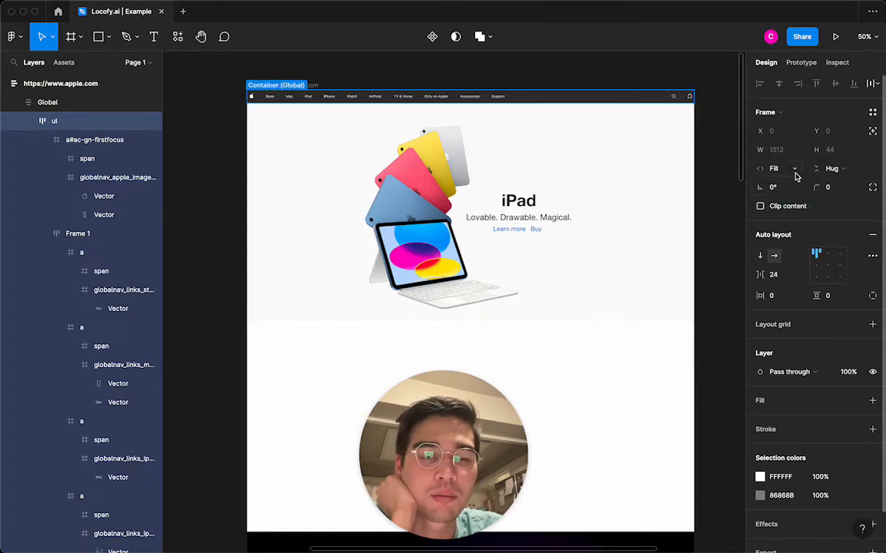
{"action": "key", "text": "super+z"}
- Set the width of the navigation bar's ul frame to hug contents
{"action": "left_click", "coordinate": [795, 176]}
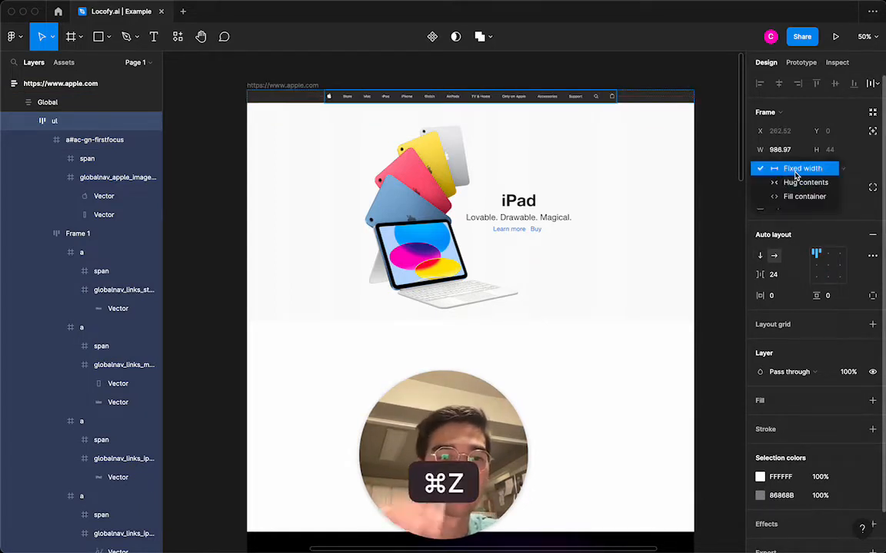
{"action": "left_click", "coordinate": [799, 182]}
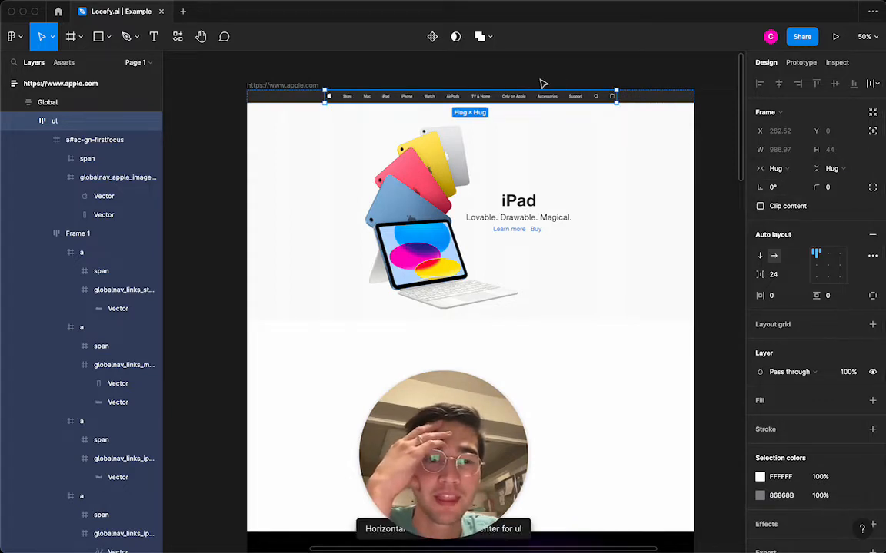
- Test the hugging navigation bar by resizing the desktop page frame horizontally and restoring its width
{"action": "left_click", "coordinate": [306, 87]}
{"action": "mouse_move", "coordinate": [697, 134]}
{"action": "left_mouse_down"}
{"action": "mouse_move", "coordinate": [443, 139]}
{"action": "mouse_move", "coordinate": [696, 139]}
{"action": "left_mouse_up"}
{"action": "left_click", "coordinate": [730, 145]}
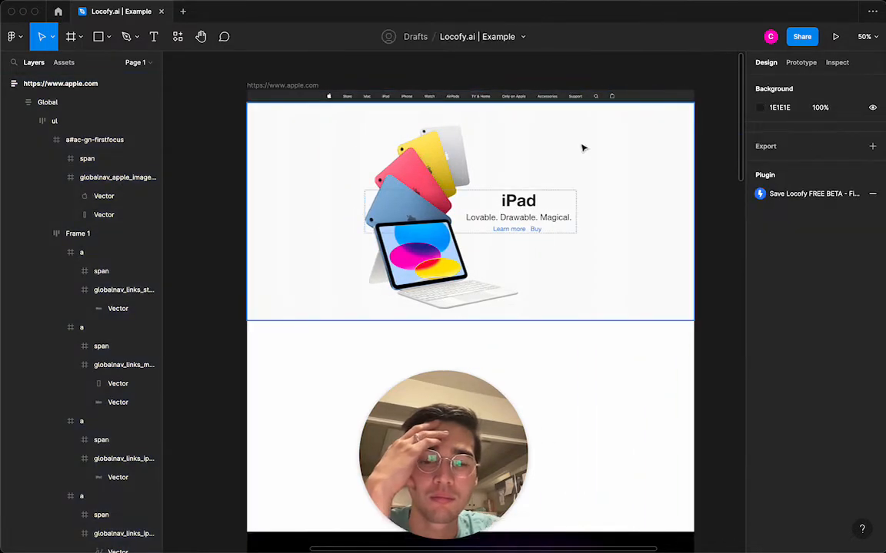
- Cut the iPad Pro section's inner div frame out of main and paste it directly into the desktop page frame
{"action": "scroll", "coordinate": [583, 146], "scroll_direction": "down", "scroll_amount": 1}
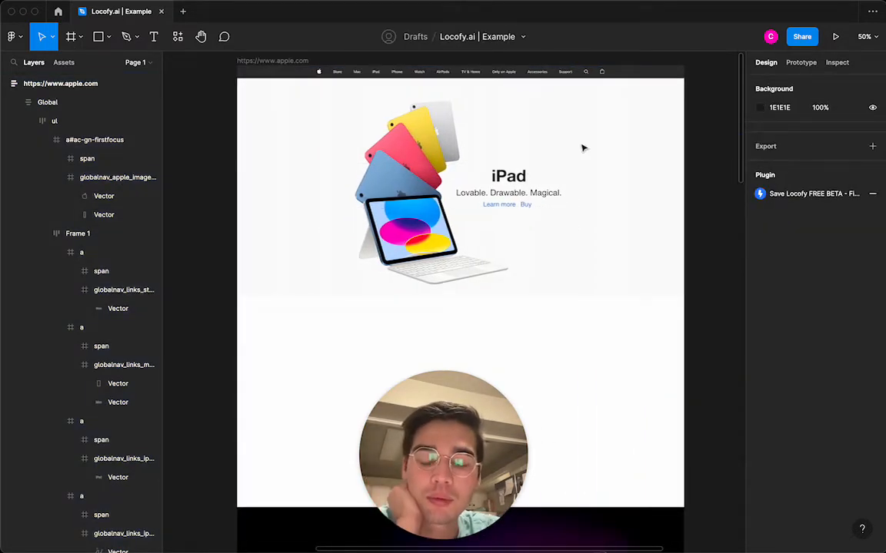
{"action": "scroll", "coordinate": [583, 147], "scroll_direction": "down", "scroll_amount": 1}
{"action": "scroll", "coordinate": [582, 147], "scroll_direction": "up", "scroll_amount": 1}
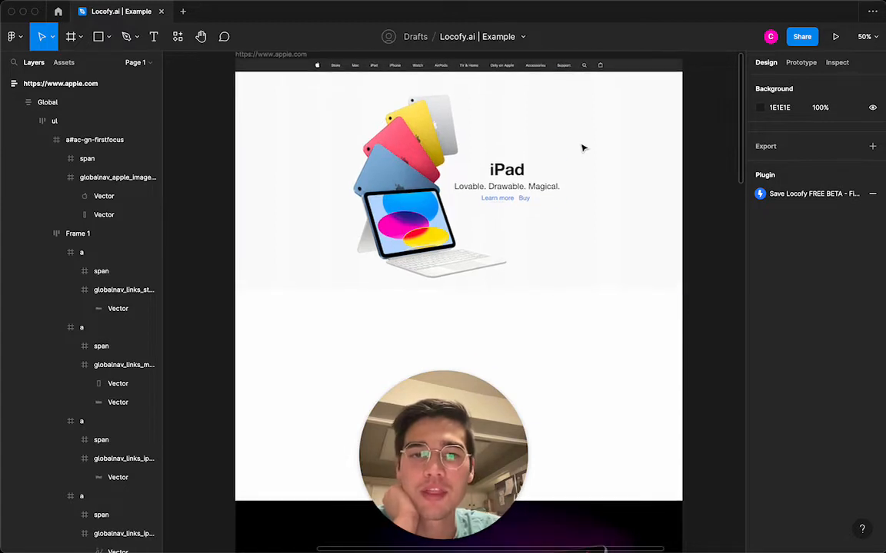
{"action": "scroll", "coordinate": [491, 210], "scroll_direction": "down", "scroll_amount": 6}
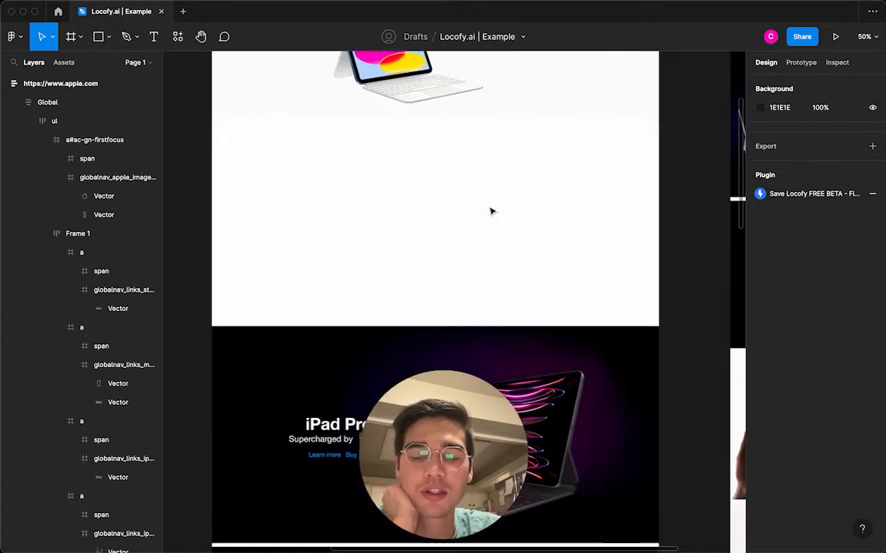
{"action": "left_click", "coordinate": [438, 327]}
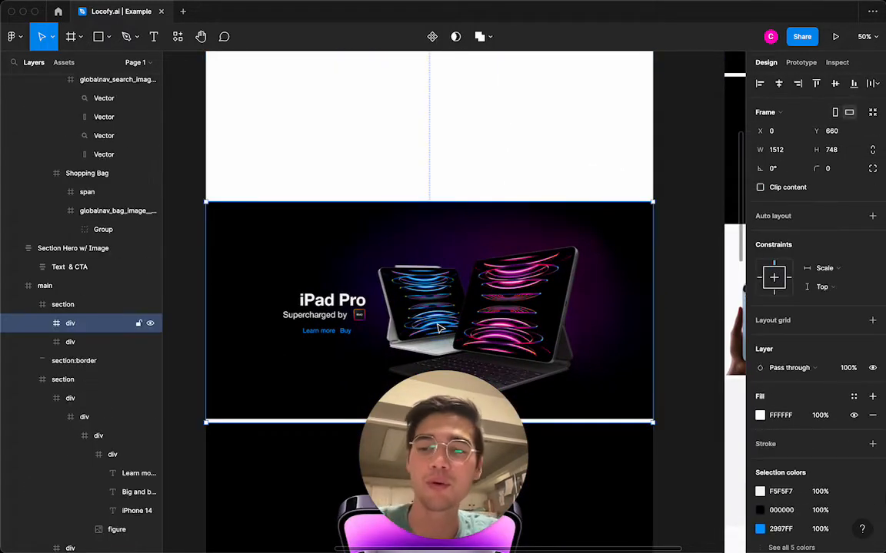
{"action": "left_click", "coordinate": [422, 302], "text": "super"}
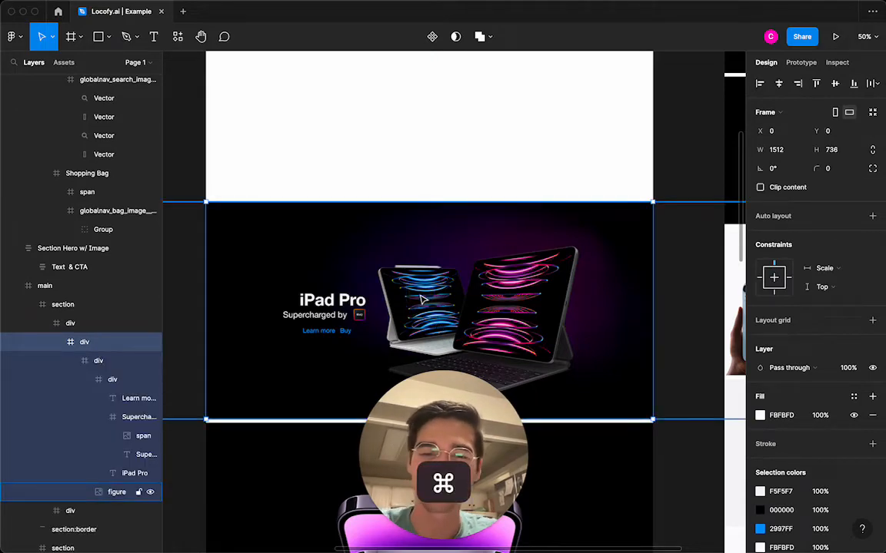
{"action": "key", "text": "super+x"}
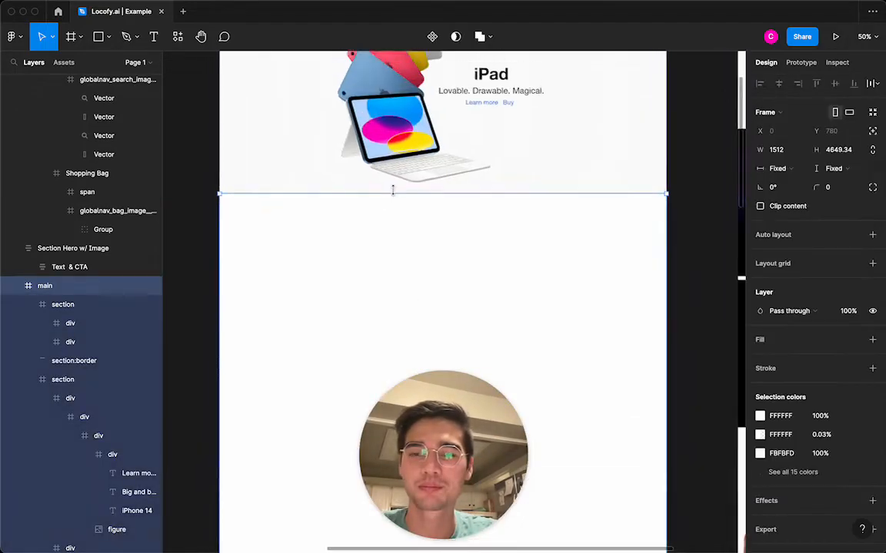
{"action": "scroll", "coordinate": [393, 190], "scroll_direction": "up", "scroll_amount": 5}
{"action": "key", "text": "super+v"}
{"action": "scroll", "coordinate": [286, 237], "scroll_direction": "down", "scroll_amount": 3}
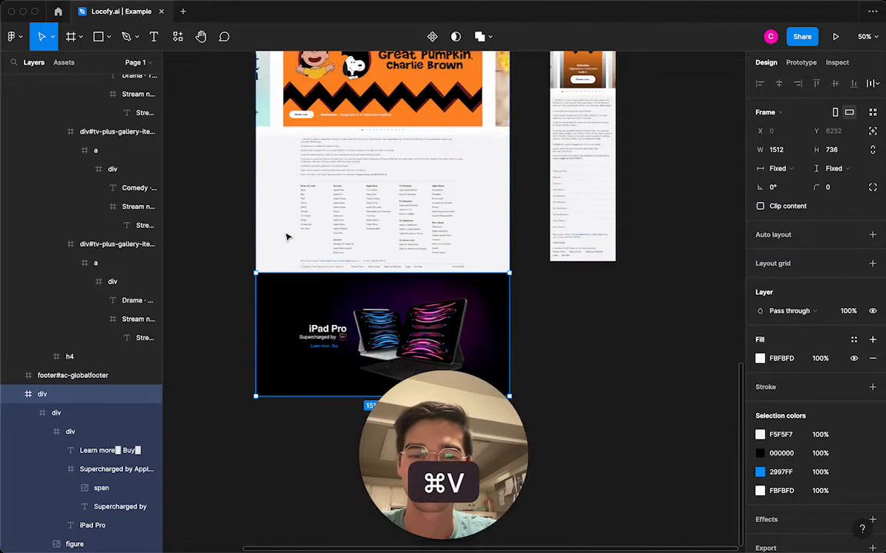
- Reorder the pasted iPad Pro div within the page so it sits directly below the iPad hero section
{"action": "key", "text": "super+bracketleft"}
{"action": "key", "text": "super+bracketleft"}
{"action": "key", "text": "super+bracketleft"}
{"action": "scroll", "coordinate": [287, 237], "scroll_direction": "up", "scroll_amount": 10}
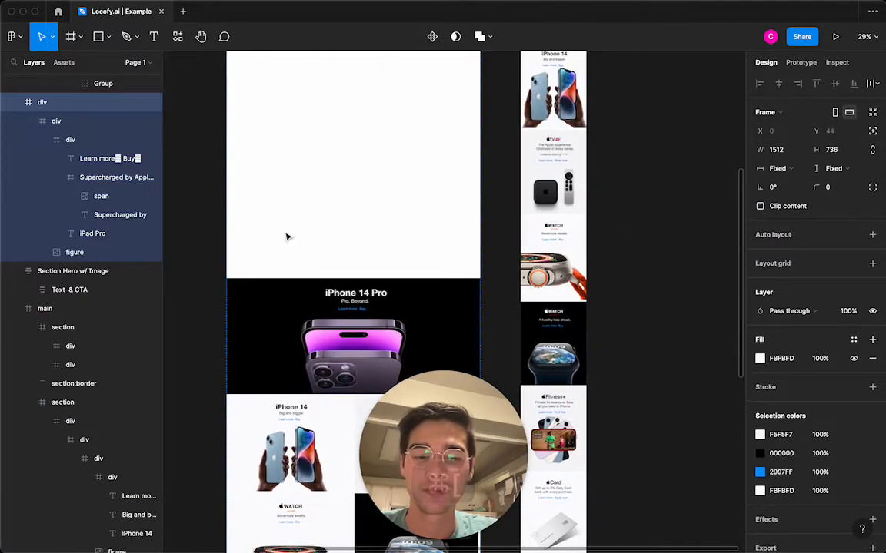
{"action": "key", "text": "super+bracketleft"}
{"action": "scroll", "coordinate": [287, 237], "scroll_direction": "up", "scroll_amount": 10}
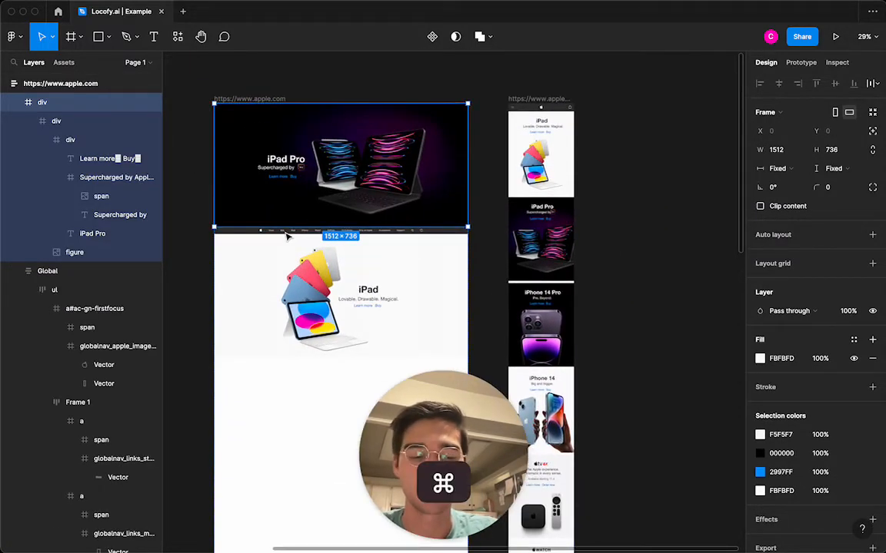
{"action": "key", "text": "super+bracketright"}
{"action": "key", "text": "super+bracketright"}
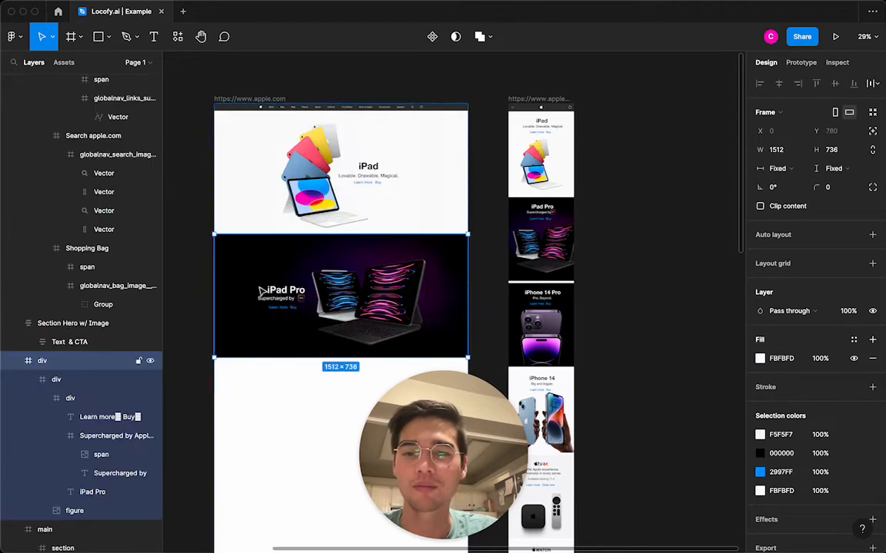
{"action": "left_click", "coordinate": [198, 266]}
- Duplicate the iPad "Section Hero w/ Image" frame, placing the copy between the original and the iPad Pro section
{"action": "scroll", "coordinate": [346, 266], "scroll_direction": "up", "scroll_amount": 5}
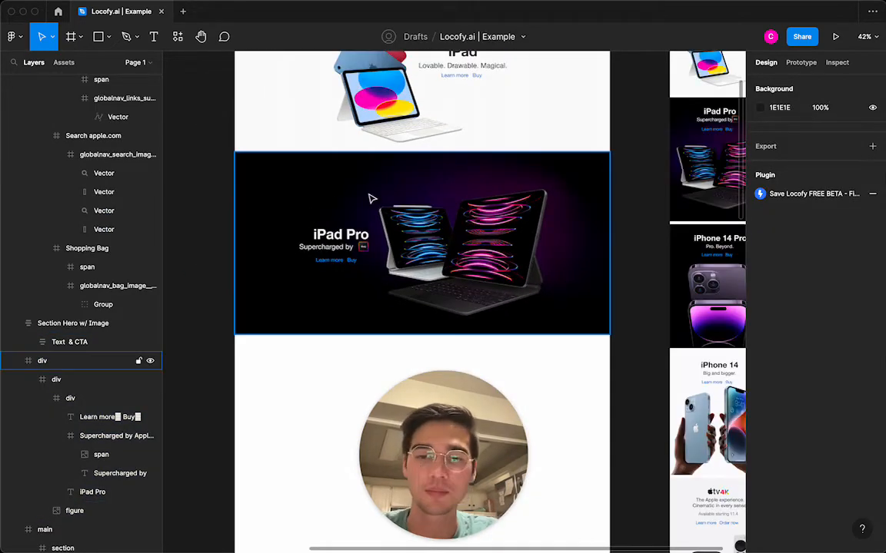
{"action": "left_click", "coordinate": [372, 199]}
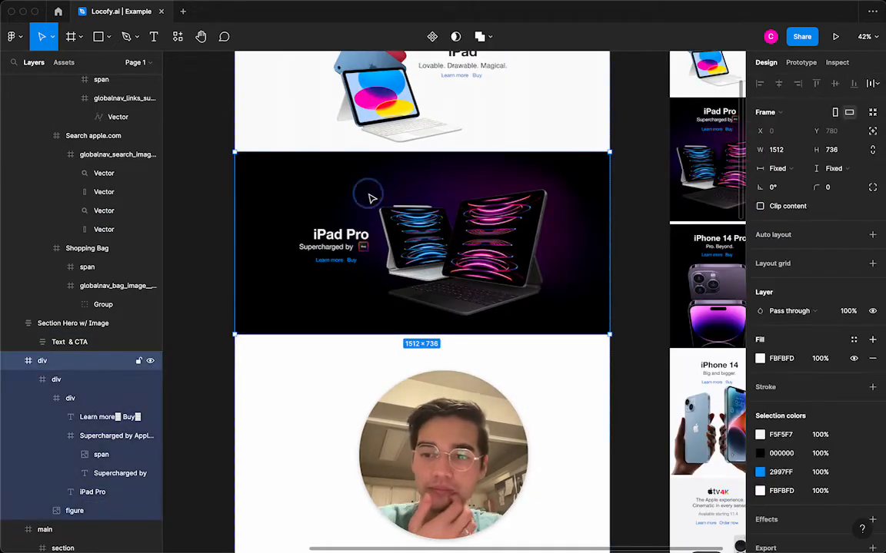
{"action": "scroll", "coordinate": [371, 199], "scroll_direction": "up", "scroll_amount": 3}
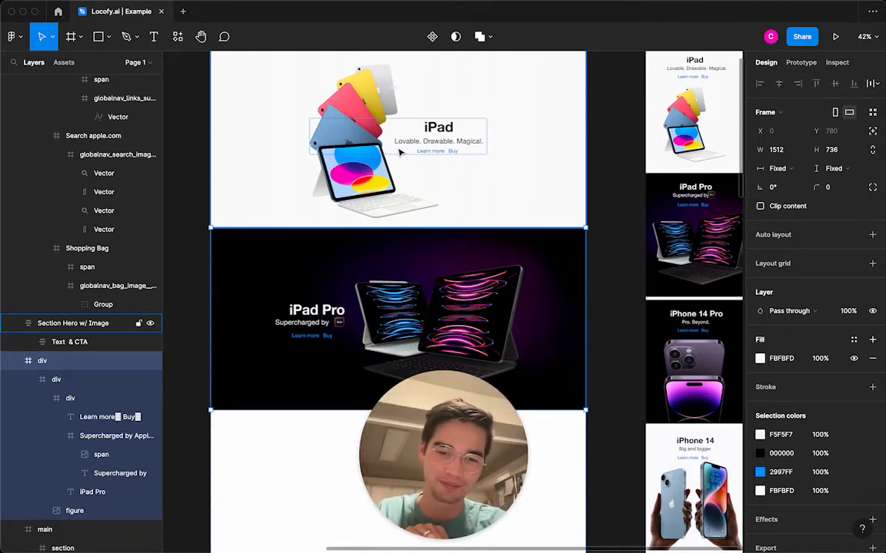
{"action": "left_click", "coordinate": [434, 187]}
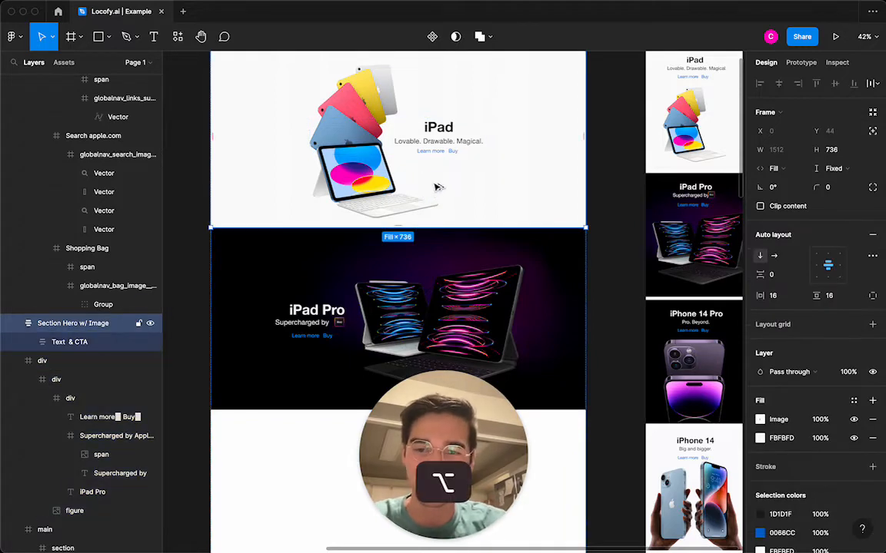
{"action": "key", "text": "super+c"}
{"action": "key", "text": "super+v"}
{"action": "scroll", "coordinate": [437, 192], "scroll_direction": "down", "scroll_amount": 4}
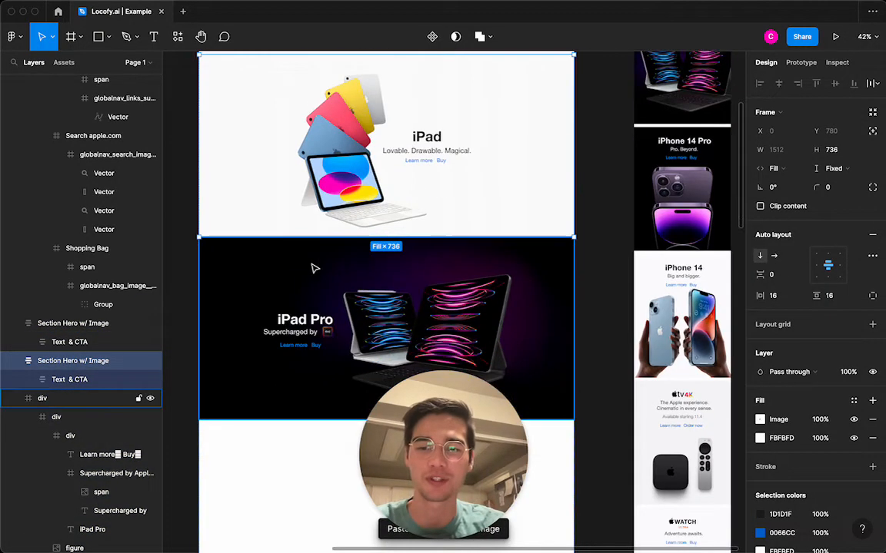
- Try to copy the iPad Pro section's figure layer and paste it into the duplicated hero section
{"action": "left_click", "coordinate": [301, 269]}
{"action": "left_click", "coordinate": [301, 269], "text": "super"}
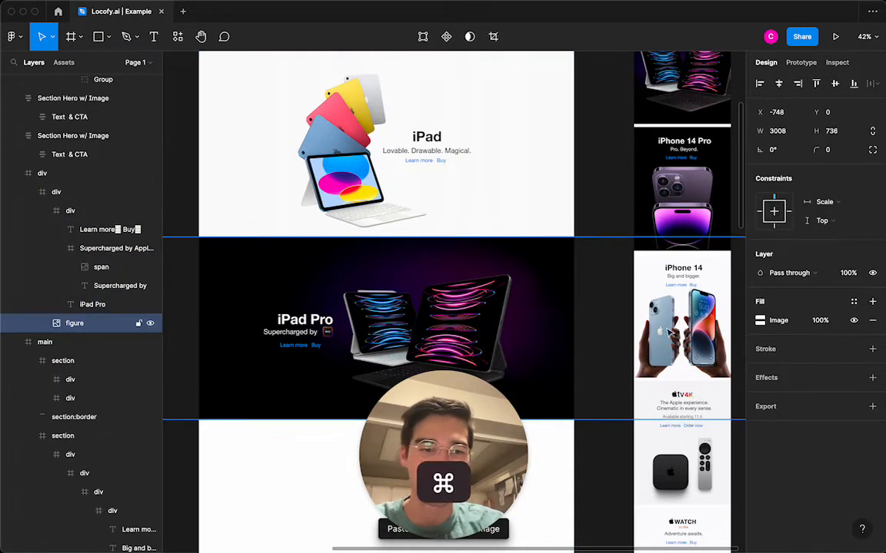
{"action": "key", "text": "super+c"}
{"action": "left_click", "coordinate": [544, 138]}
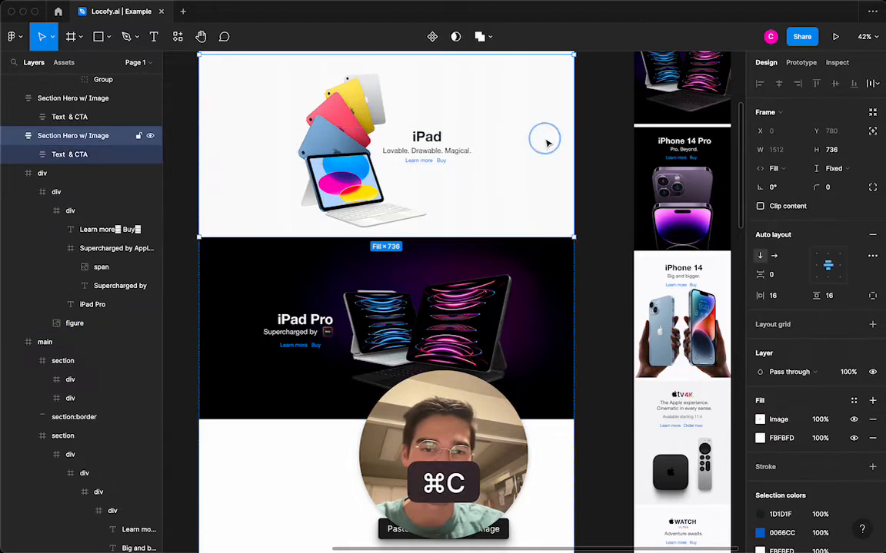
{"action": "key", "text": "super+v"}
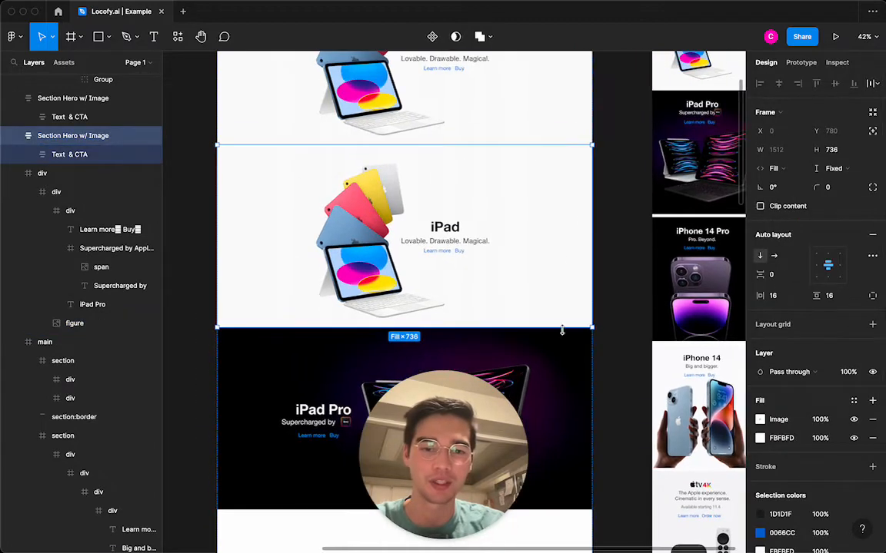
- Copy the image fill from the iPad Pro figure layer and paste it onto the duplicated hero section
{"action": "left_click", "coordinate": [573, 361], "text": "super"}
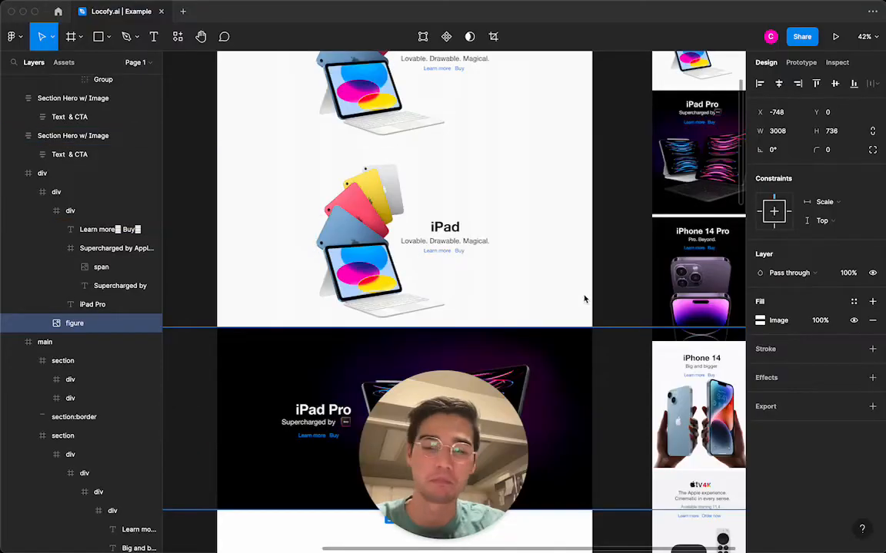
{"action": "scroll", "coordinate": [583, 296], "scroll_direction": "down", "scroll_amount": 2}
{"action": "scroll", "coordinate": [583, 298], "scroll_direction": "down", "scroll_amount": 3}
{"action": "scroll", "coordinate": [583, 298], "scroll_direction": "left", "scroll_amount": 1}
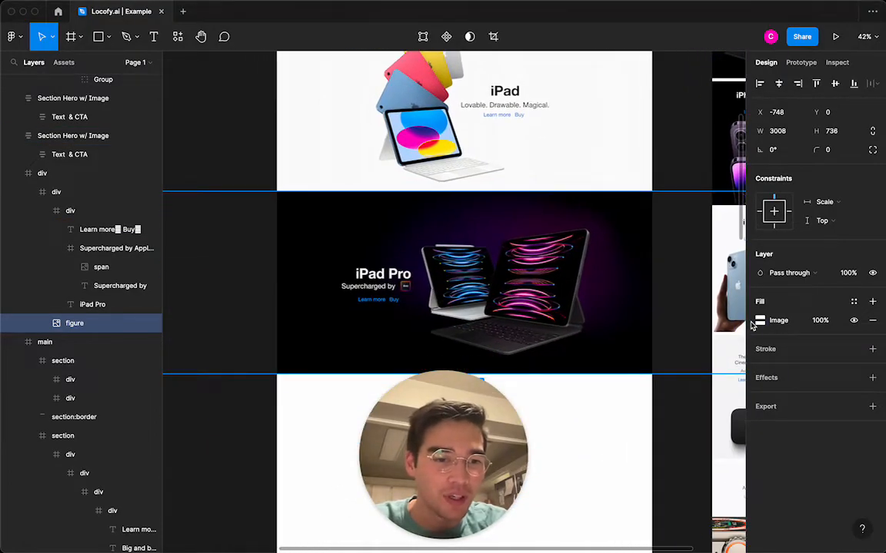
{"action": "key", "text": "super+c"}
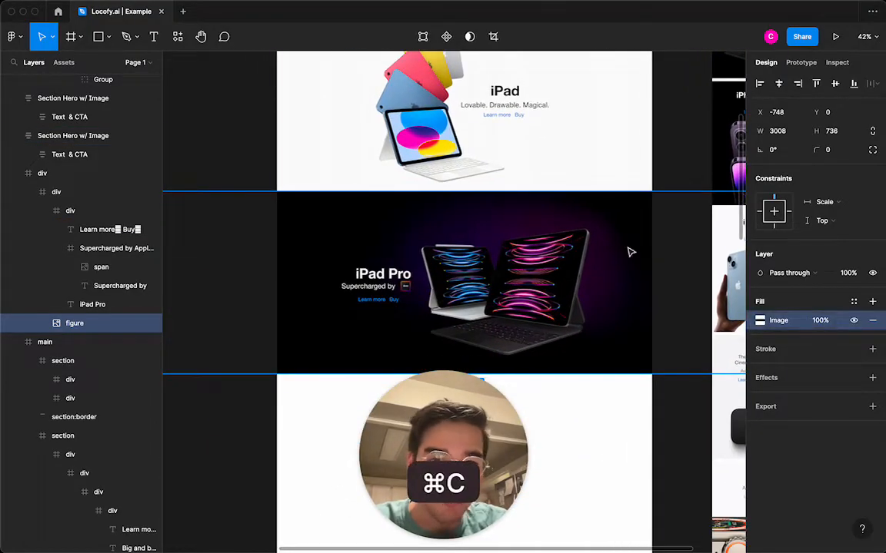
{"action": "left_click", "coordinate": [581, 148]}
{"action": "left_click", "coordinate": [582, 148], "text": "super"}
{"action": "left_click", "coordinate": [567, 143], "text": "super"}
{"action": "left_click", "coordinate": [567, 143]}
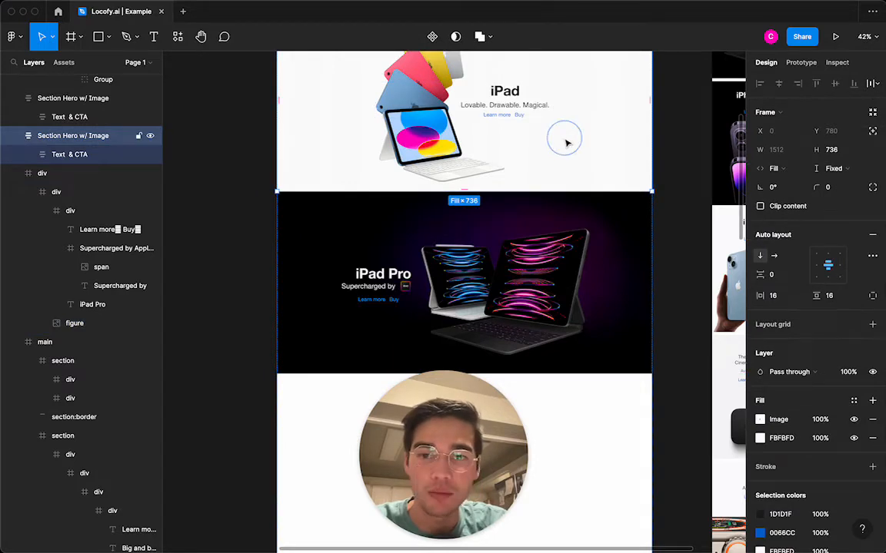
{"action": "scroll", "coordinate": [567, 143], "scroll_direction": "up", "scroll_amount": 1}
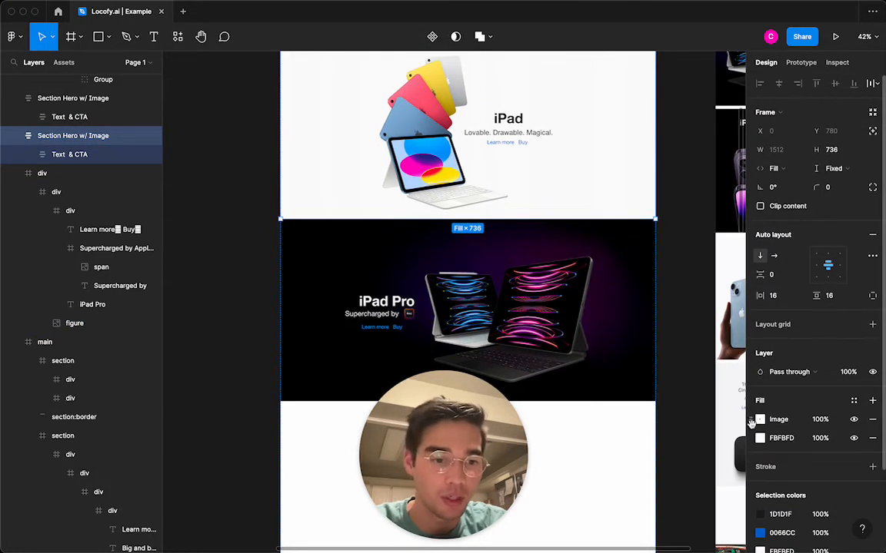
{"action": "key", "text": "super+v"}
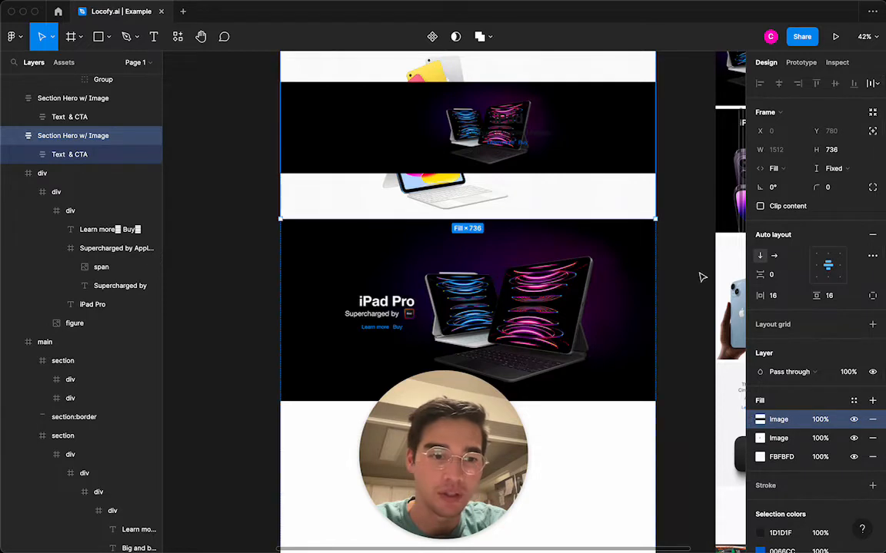
- Set the duplicated hero's pasted image to Fill mode and remove its old iPad image and FBFBFD fills
{"action": "left_click", "coordinate": [760, 419]}
{"action": "left_click", "coordinate": [621, 299]}
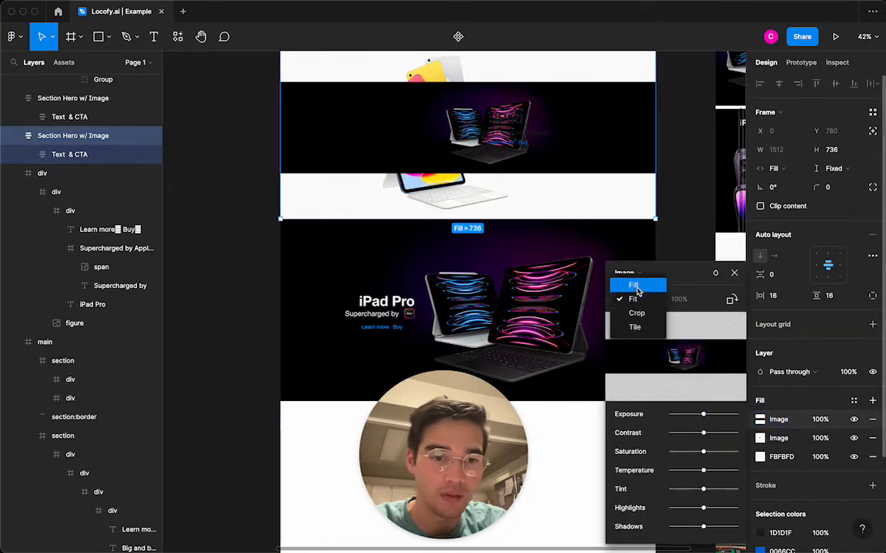
{"action": "left_click", "coordinate": [635, 283]}
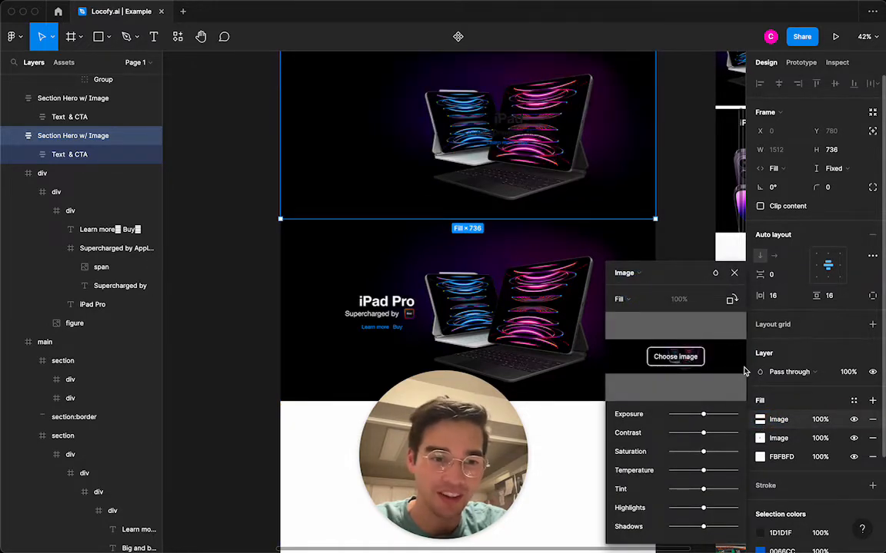
{"action": "left_click", "coordinate": [871, 438]}
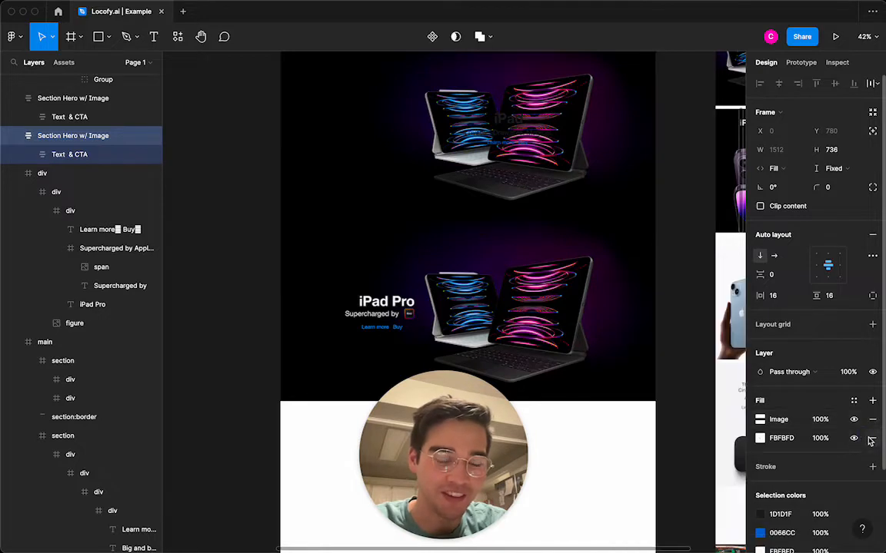
{"action": "left_click", "coordinate": [871, 439]}
- Open the left padding of the duplicated hero's "Text & CTA" frame for editing and compare its layout with the original hero
{"action": "left_click", "coordinate": [498, 133]}
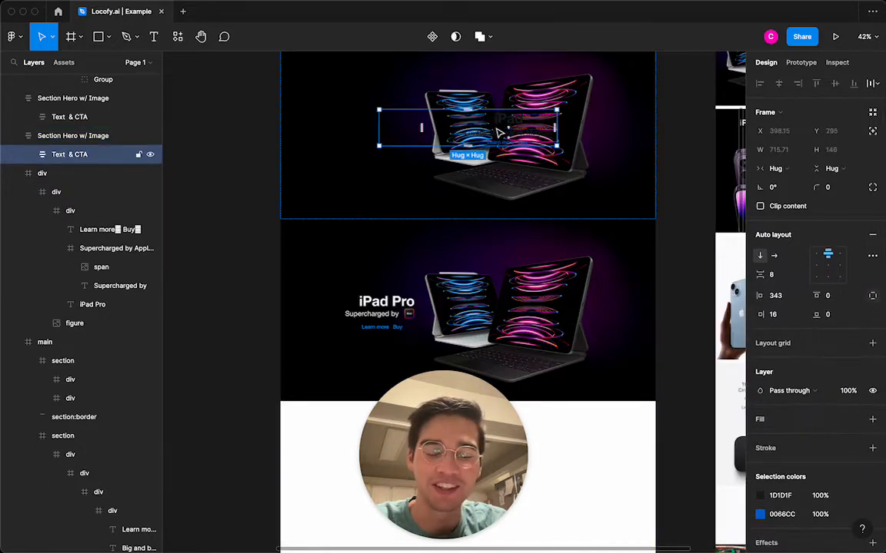
{"action": "scroll", "coordinate": [519, 145], "scroll_direction": "up", "scroll_amount": 2}
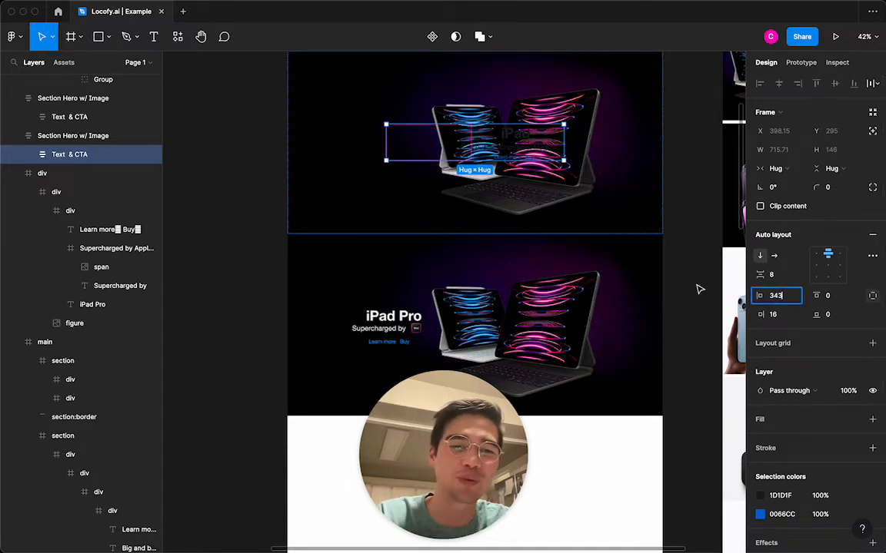
{"action": "scroll", "coordinate": [599, 199], "scroll_direction": "up", "scroll_amount": 5}
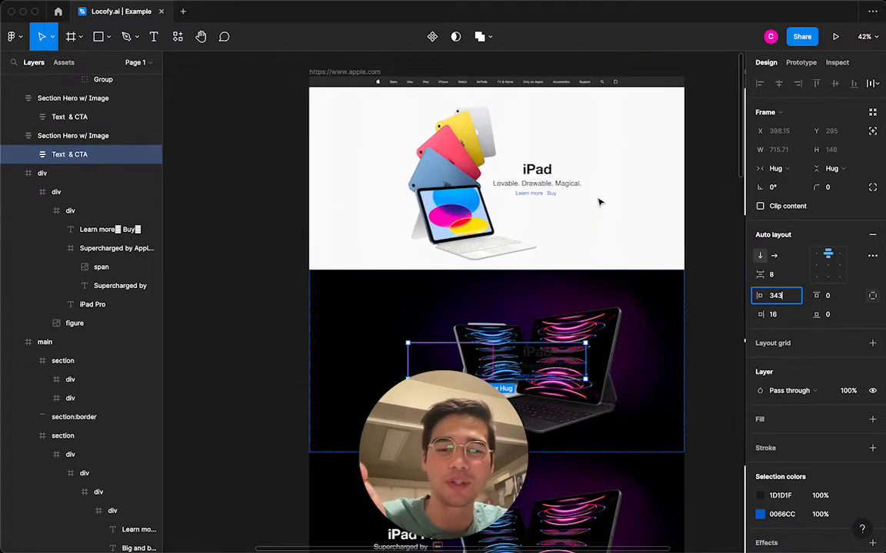
{"action": "scroll", "coordinate": [599, 200], "scroll_direction": "down", "scroll_amount": 6}
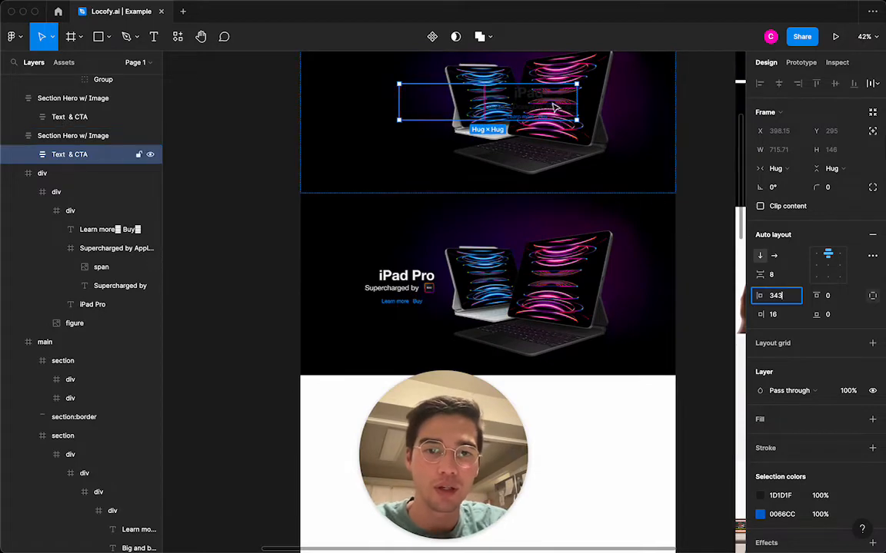
- Add auto layout to the original iPad Pro section's text div and set its vertical item spacing to 8
{"action": "left_click", "coordinate": [403, 285]}
{"action": "double_click", "coordinate": [403, 281]}
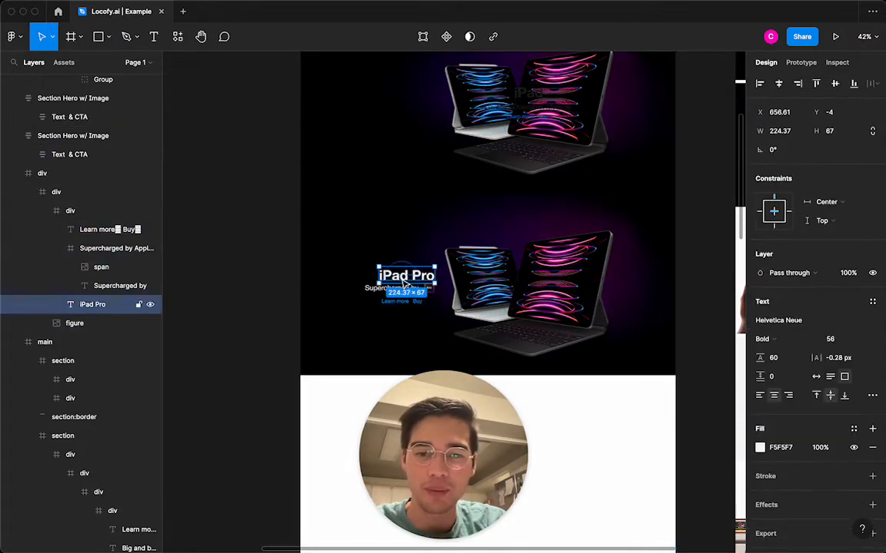
{"action": "scroll", "coordinate": [378, 299], "scroll_direction": "up", "scroll_amount": 5}
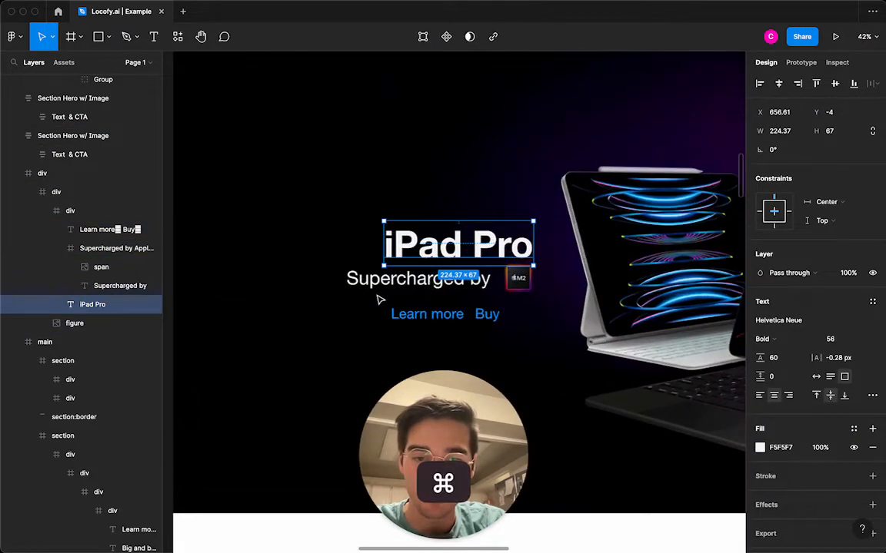
{"action": "double_click", "coordinate": [528, 285]}
{"action": "left_click", "coordinate": [432, 288], "text": "shift"}
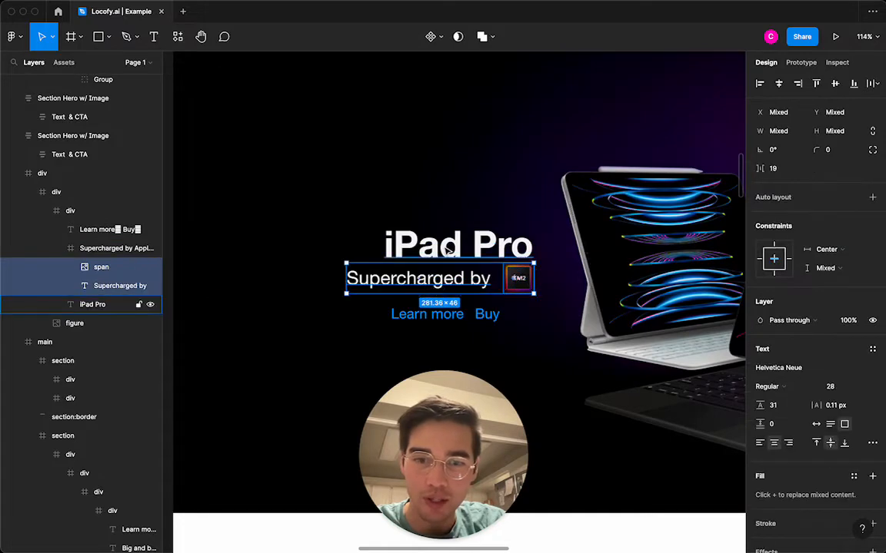
{"action": "left_click", "coordinate": [453, 248]}
{"action": "left_click", "coordinate": [72, 215]}
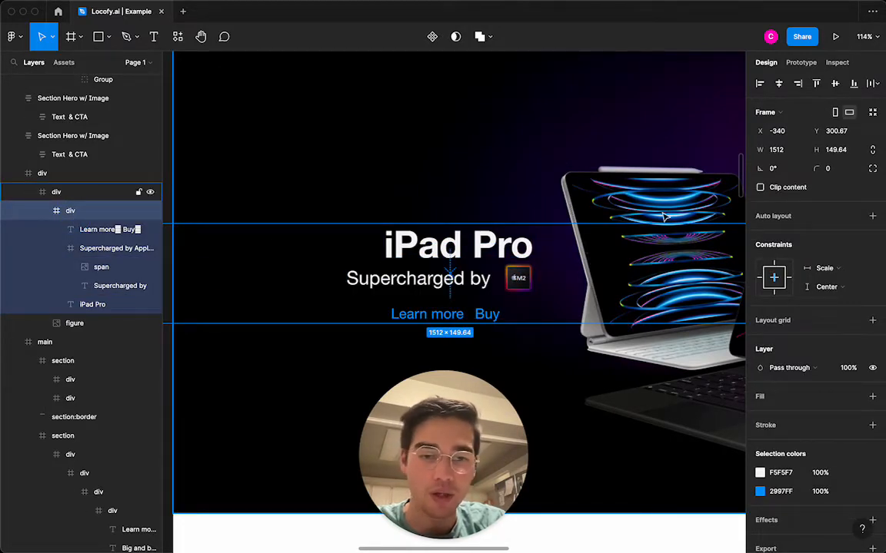
{"action": "key", "text": "shift+a"}
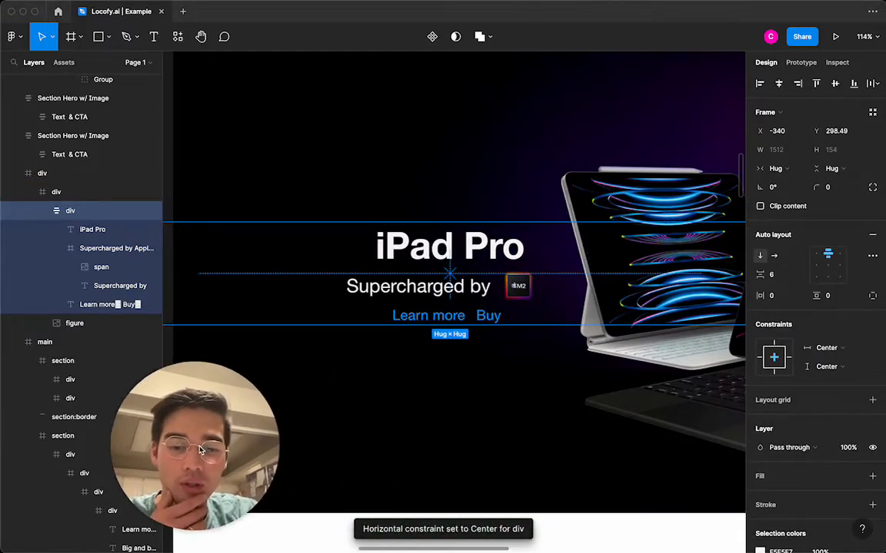
{"action": "left_click", "coordinate": [778, 280]}
{"action": "type", "text": "8"}
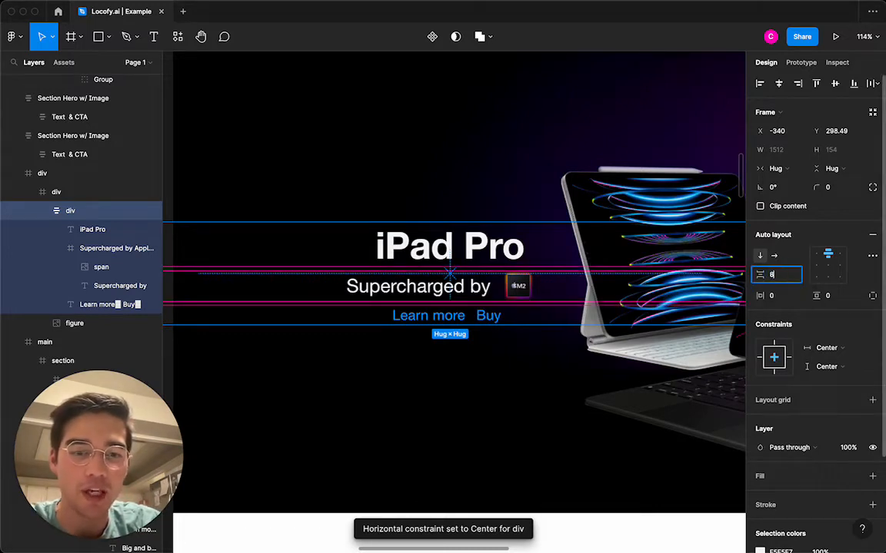
{"action": "key", "text": "Return"}
- Shorten the iPad Pro link text to "Learn more" and set its width to Hug contents
{"action": "left_click", "coordinate": [481, 322]}
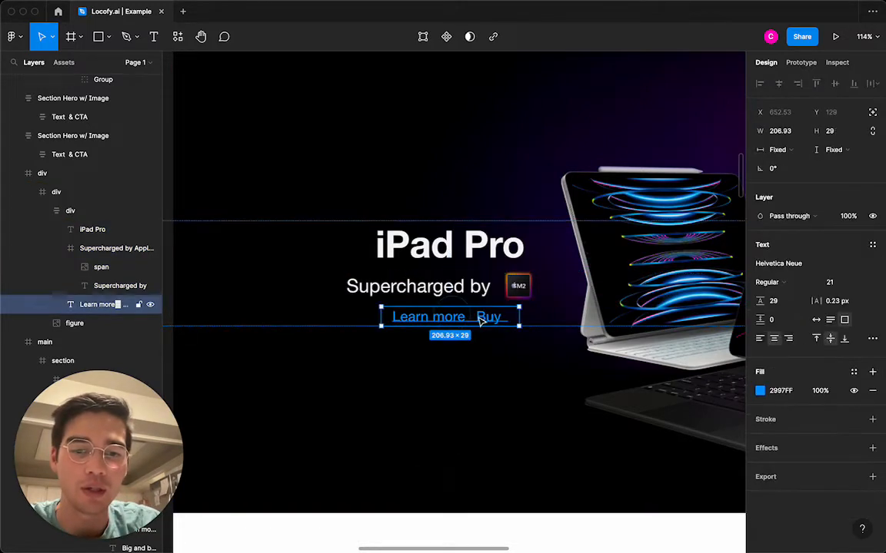
{"action": "double_click", "coordinate": [472, 319]}
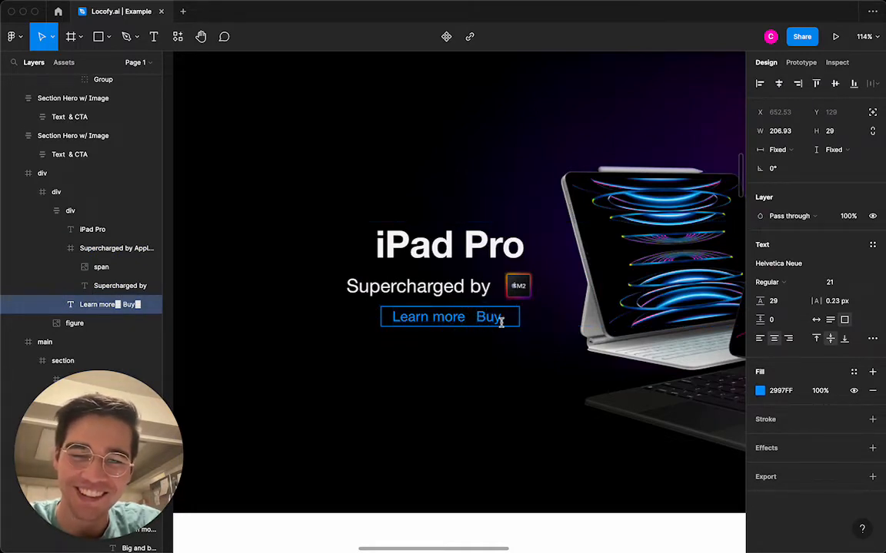
{"action": "key", "text": "BackSpace"}
{"action": "key", "text": "shift+super+Right"}
{"action": "key", "text": "super+x"}
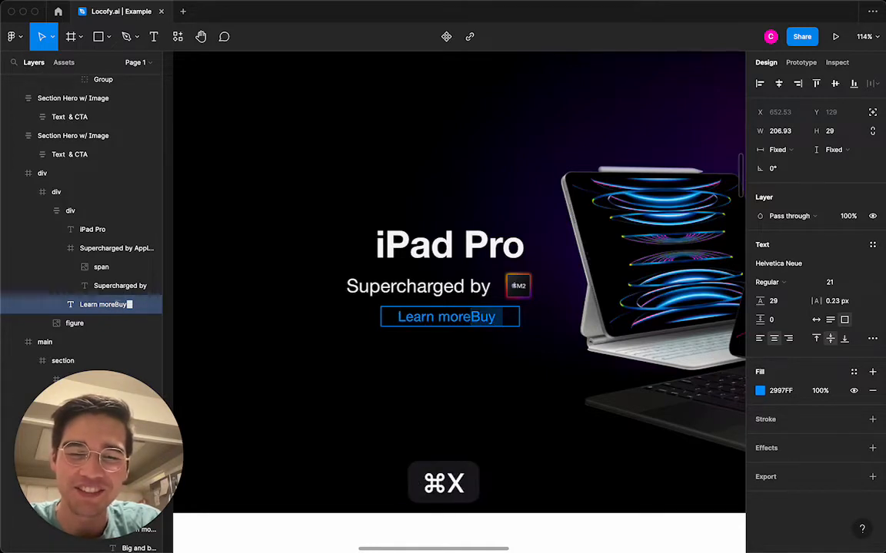
{"action": "key", "text": "Right"}
{"action": "key", "text": "super+Left"}
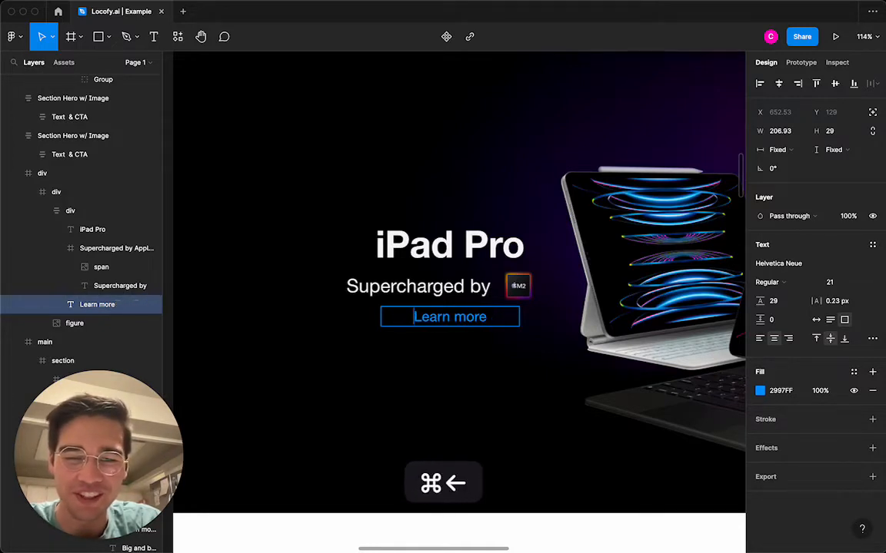
{"action": "left_click", "coordinate": [779, 149]}
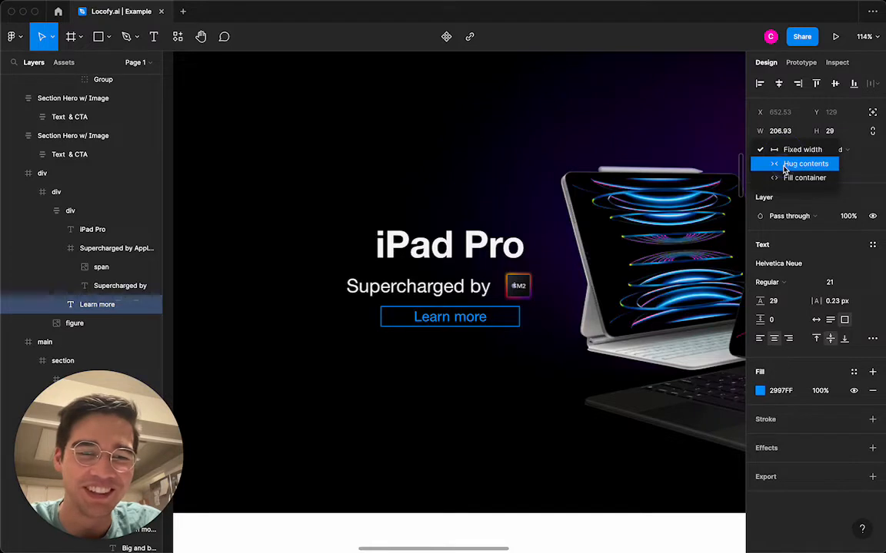
{"action": "left_click", "coordinate": [803, 163]}
- Duplicate the "Learn more" text inside the stack and change the copy's wording to "Buy Now"
{"action": "key", "text": "super+c"}
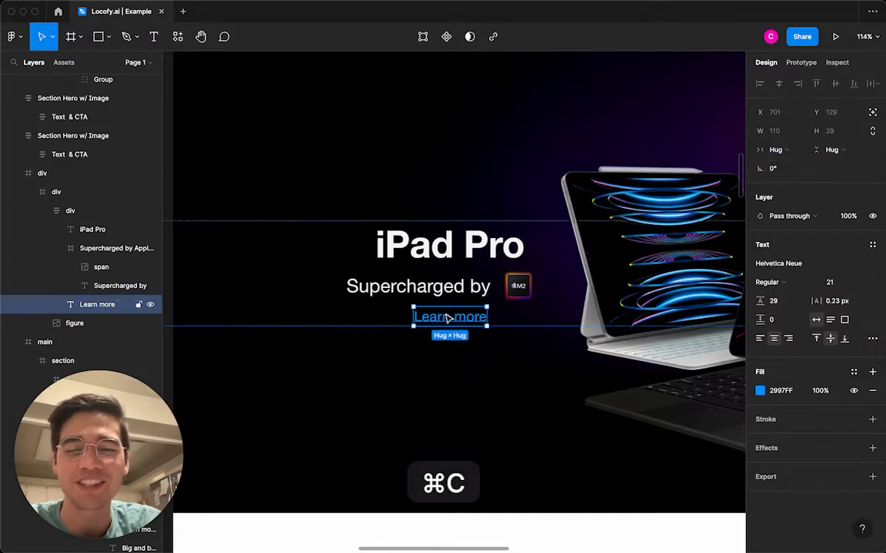
{"action": "key", "text": "super+v"}
{"action": "double_click", "coordinate": [447, 333]}
{"action": "type", "text": "B"}
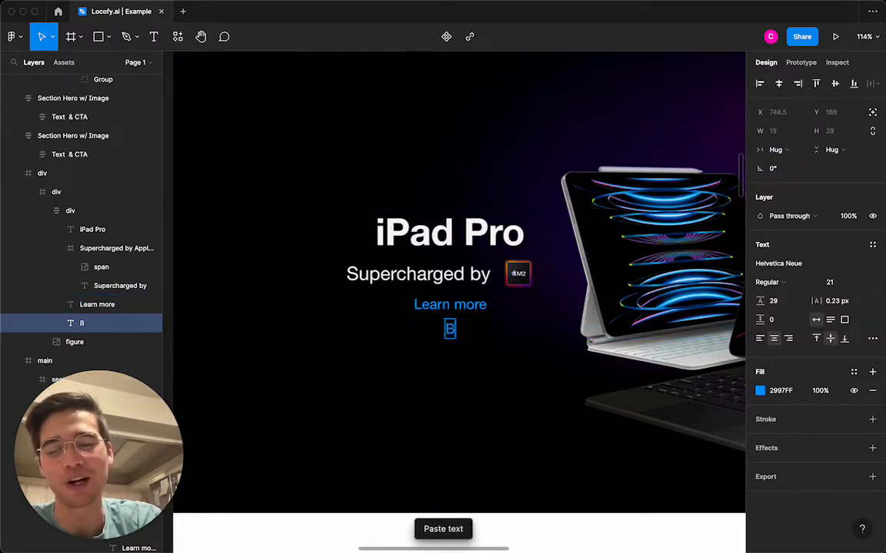
{"action": "type", "text": "uy Now"}
{"action": "left_click", "coordinate": [447, 374]}
{"action": "left_click", "coordinate": [454, 361]}
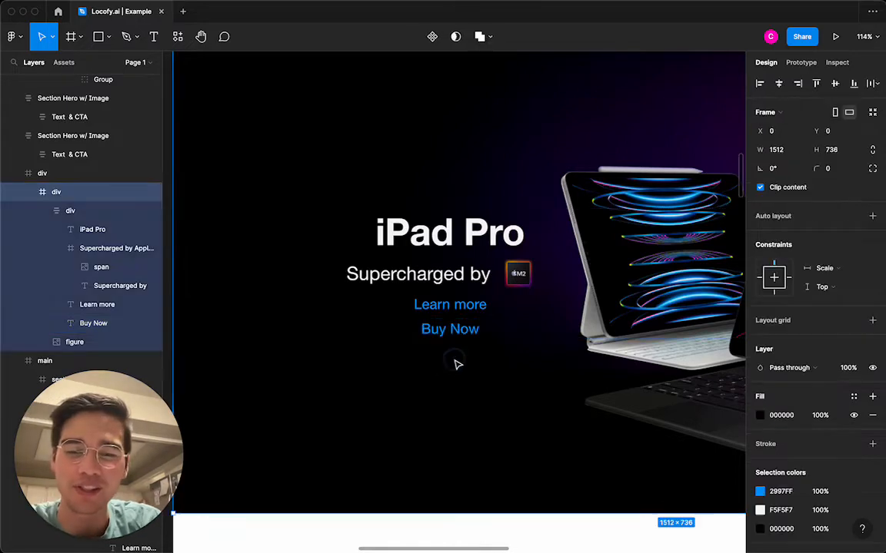
- Group "Learn more" and "Buy Now" in a horizontal auto layout frame with a spacing of 16
{"action": "left_click", "coordinate": [450, 308]}
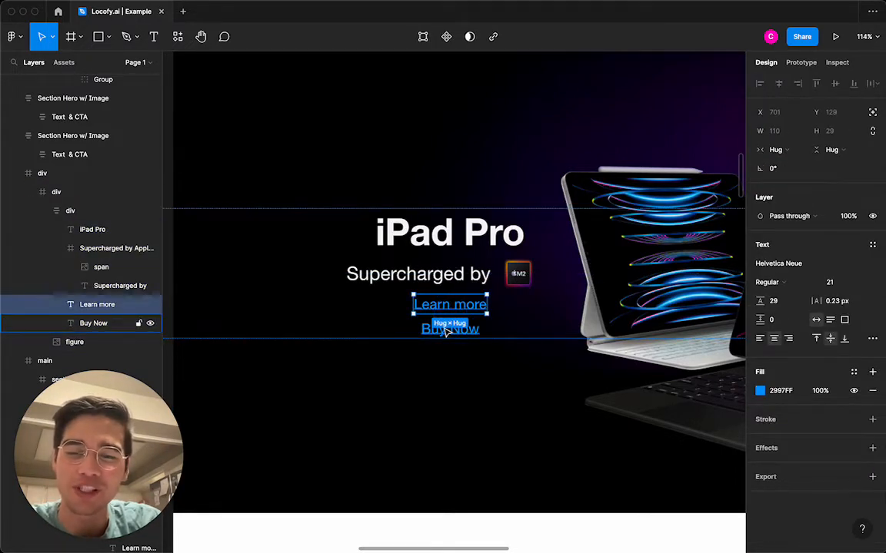
{"action": "left_click", "coordinate": [102, 323], "text": "shift"}
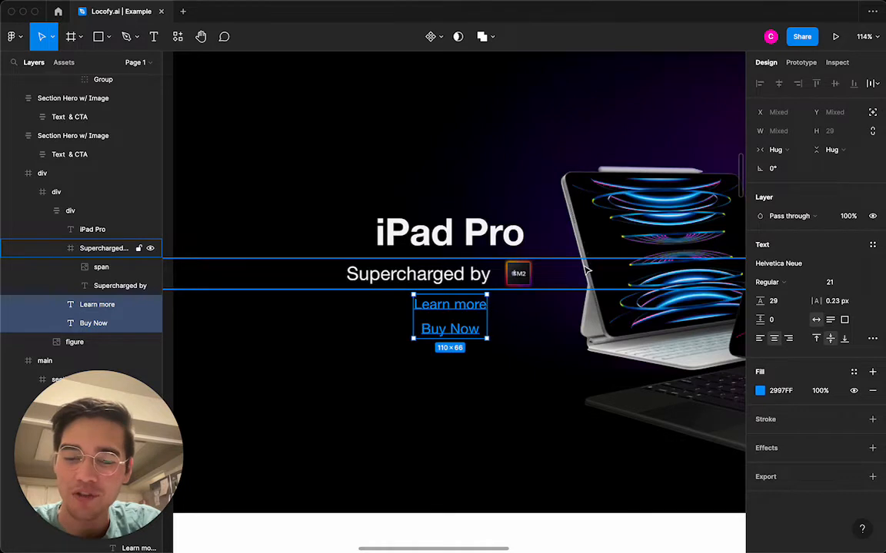
{"action": "key", "text": "shift+a"}
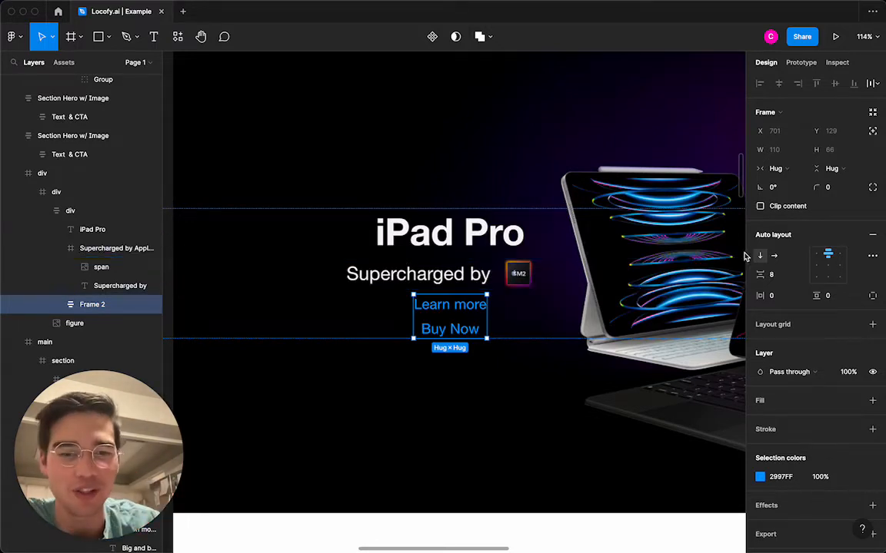
{"action": "left_click", "coordinate": [776, 256]}
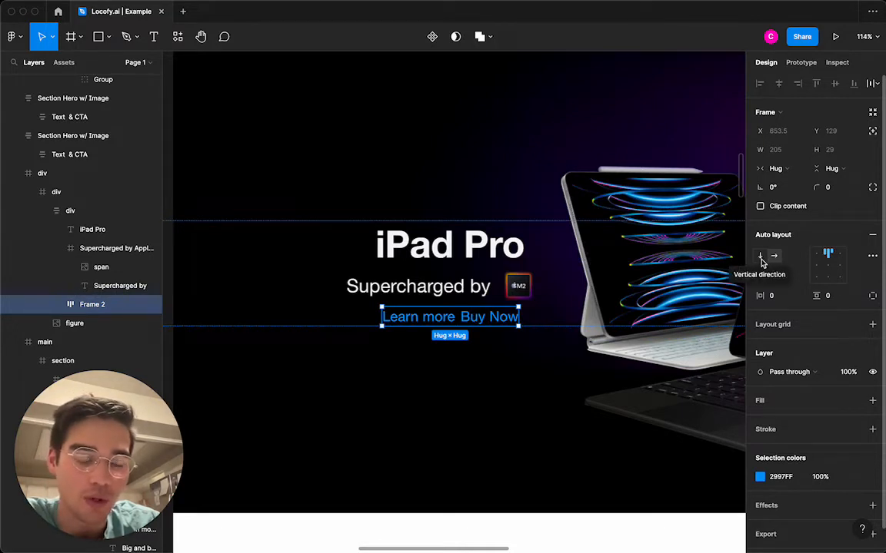
{"action": "left_click", "coordinate": [778, 280]}
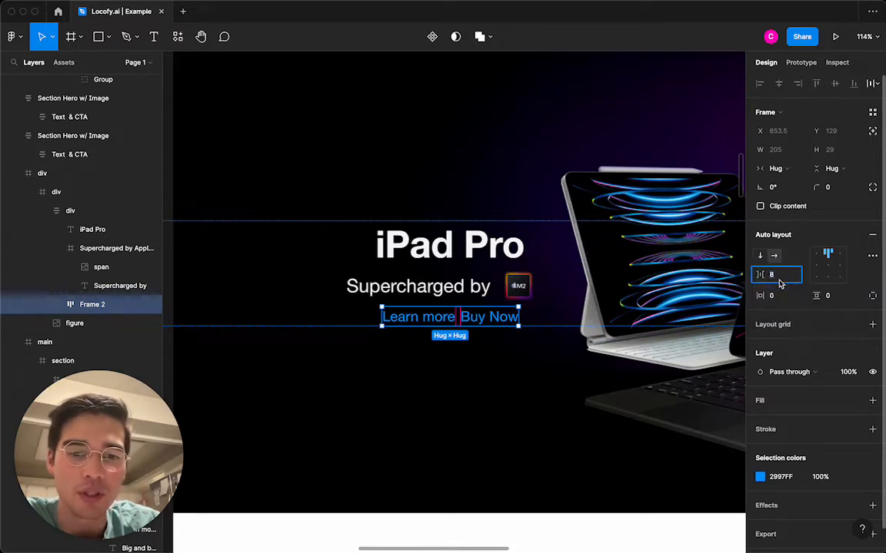
{"action": "type", "text": "16"}
{"action": "key", "text": "Return"}
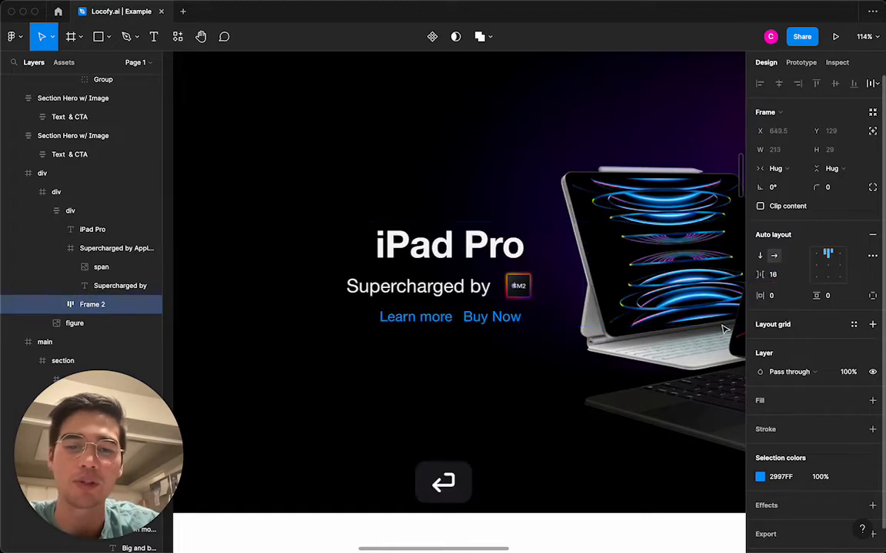
- Examine the "Supercharged by" row's child layers and the width resizing options of its frame
{"action": "left_click", "coordinate": [462, 383]}
{"action": "scroll", "coordinate": [462, 383], "scroll_direction": "down", "scroll_amount": 3}
{"action": "scroll", "coordinate": [462, 384], "scroll_direction": "right", "scroll_amount": 1}
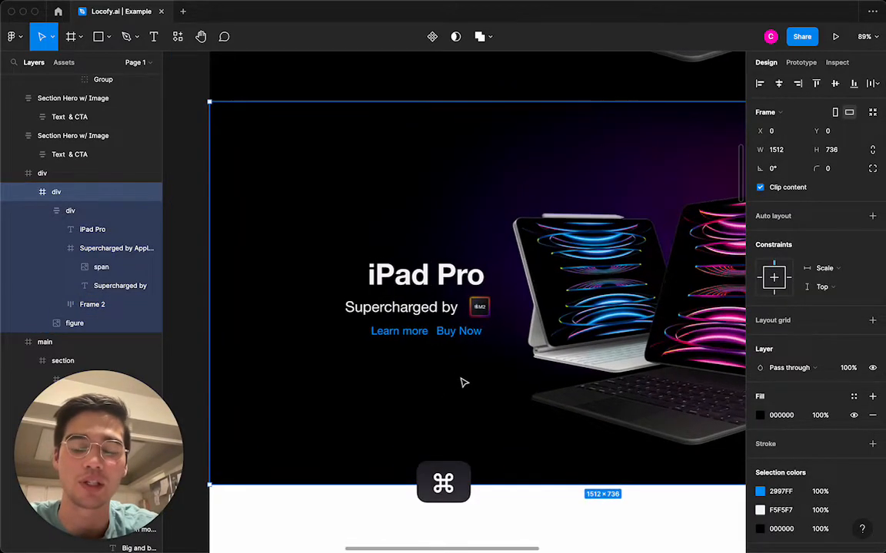
{"action": "double_click", "coordinate": [437, 298]}
{"action": "double_click", "coordinate": [436, 298]}
{"action": "scroll", "coordinate": [449, 350], "scroll_direction": "down", "scroll_amount": 2}
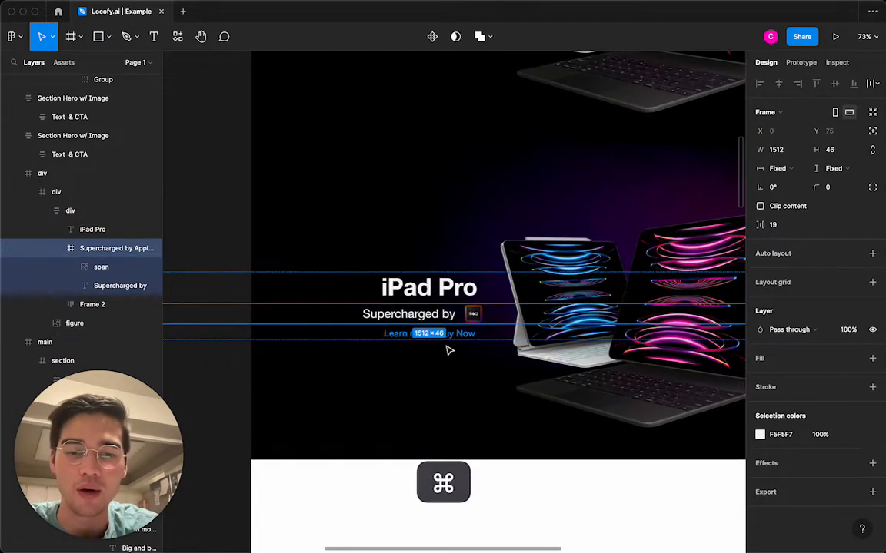
{"action": "left_click", "coordinate": [371, 313], "text": "super"}
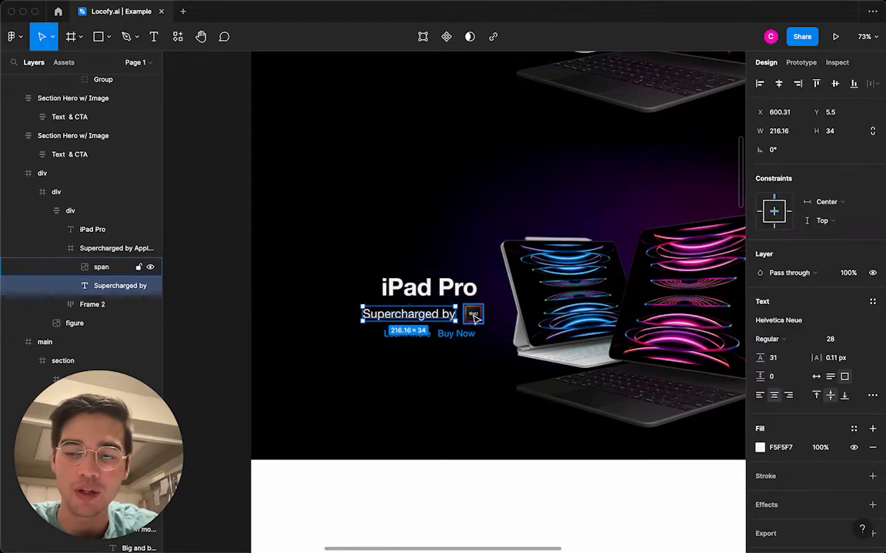
{"action": "left_click", "coordinate": [474, 316], "text": "shift"}
{"action": "left_click", "coordinate": [123, 249]}
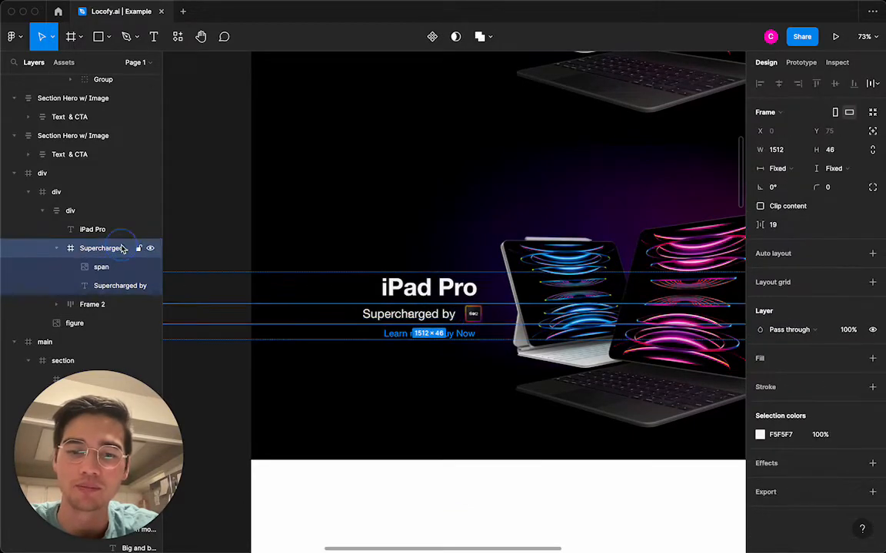
{"action": "left_click", "coordinate": [778, 169]}
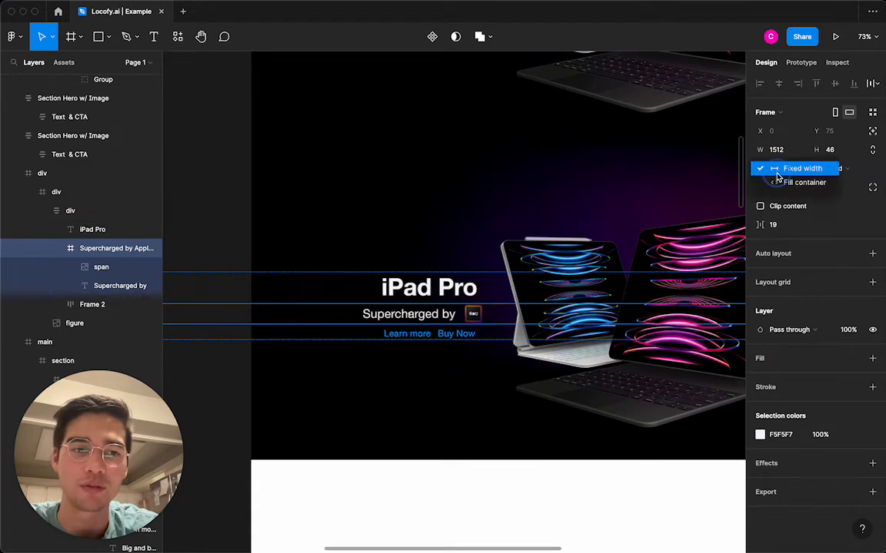
{"action": "left_click", "coordinate": [778, 175]}
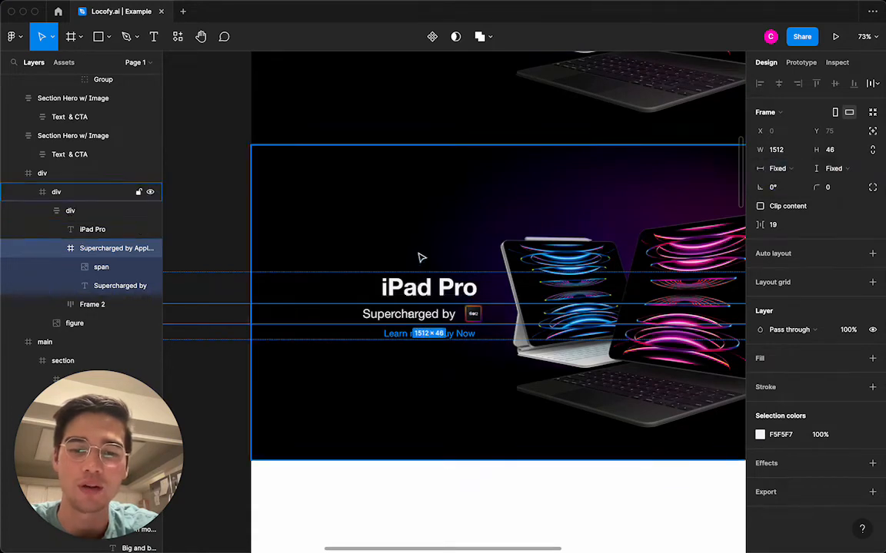
- Compare the width resizing options of the iPad Pro text stack with those of its "Supercharged by" row
{"action": "left_click", "coordinate": [421, 298]}
{"action": "left_click", "coordinate": [422, 298]}
{"action": "left_click", "coordinate": [792, 152]}
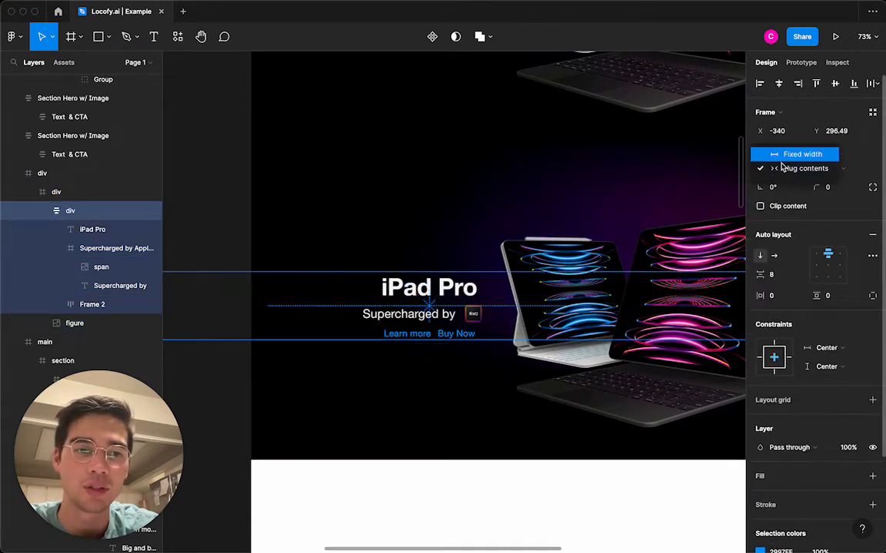
{"action": "left_click", "coordinate": [782, 170]}
{"action": "left_click", "coordinate": [464, 326]}
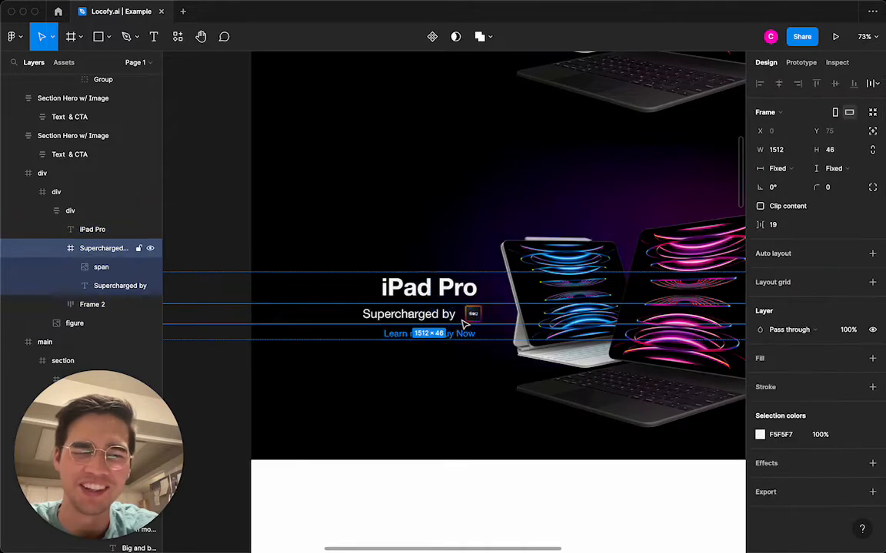
{"action": "left_click", "coordinate": [776, 169]}
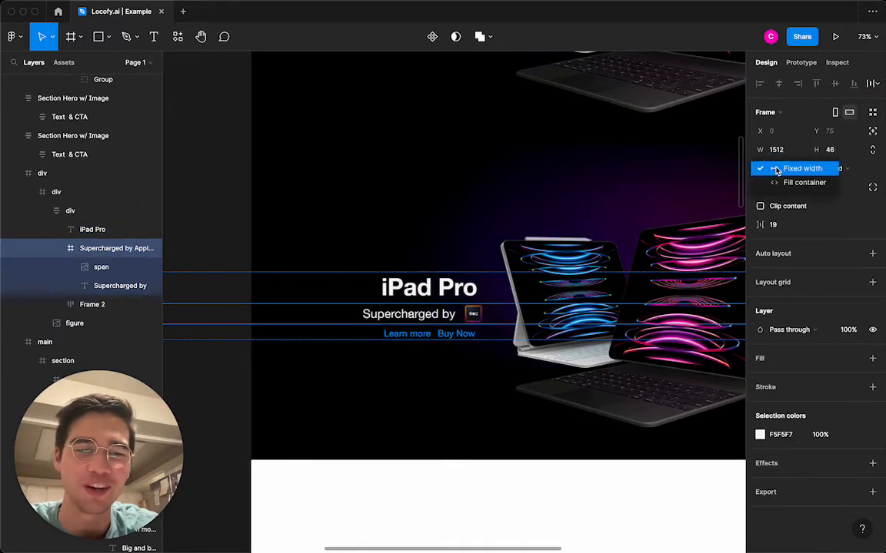
{"action": "left_click", "coordinate": [75, 206]}
{"action": "left_click", "coordinate": [80, 216]}
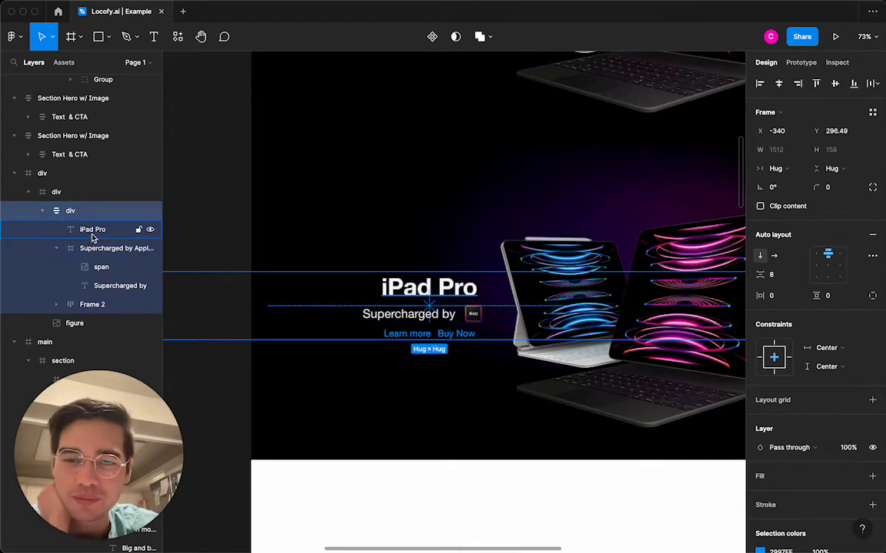
{"action": "left_click", "coordinate": [90, 234]}
- Add auto layout to the "Supercharged by" row's frame and set its horizontal padding to 0
{"action": "left_click", "coordinate": [95, 250]}
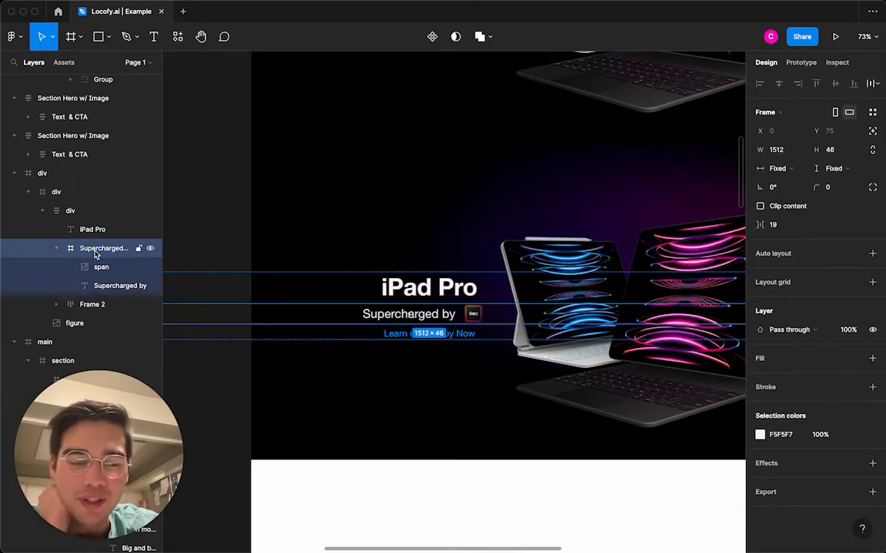
{"action": "left_click", "coordinate": [789, 170]}
{"action": "left_click", "coordinate": [790, 170]}
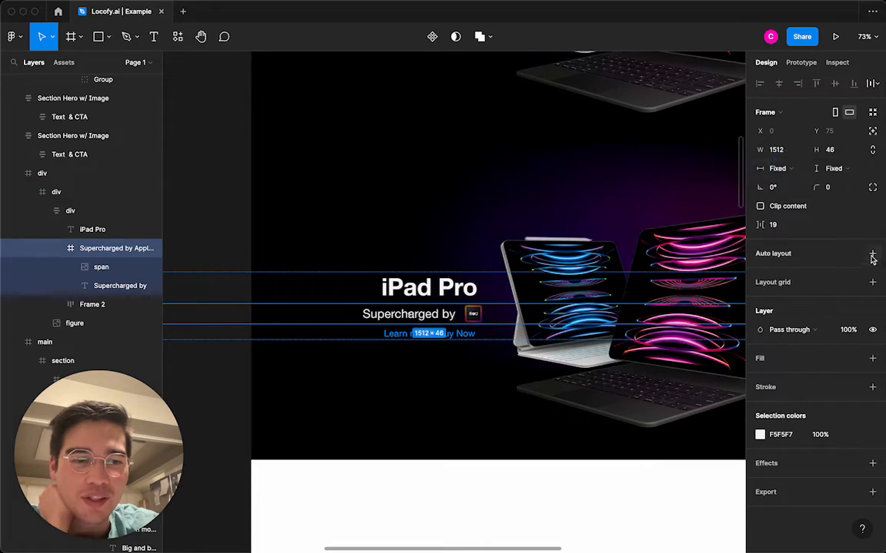
{"action": "left_click", "coordinate": [872, 254]}
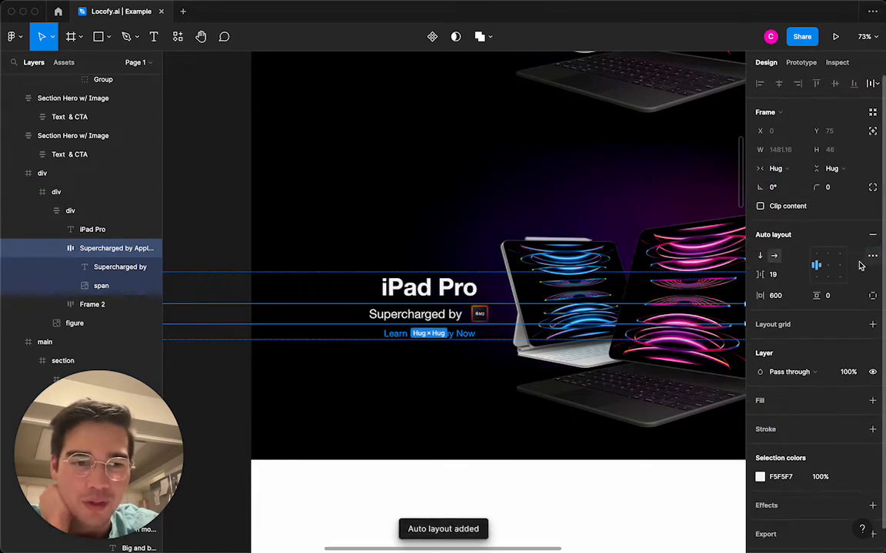
{"action": "left_click", "coordinate": [789, 297]}
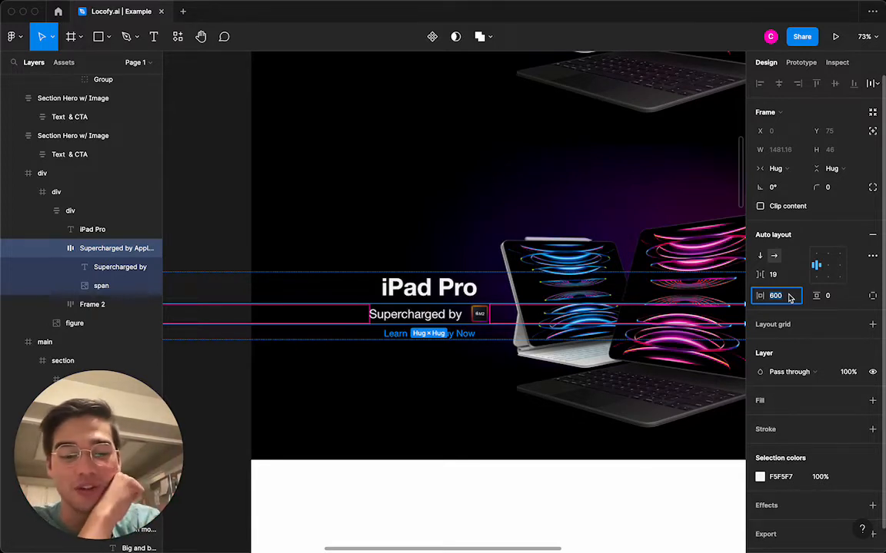
{"action": "key", "text": "Return"}
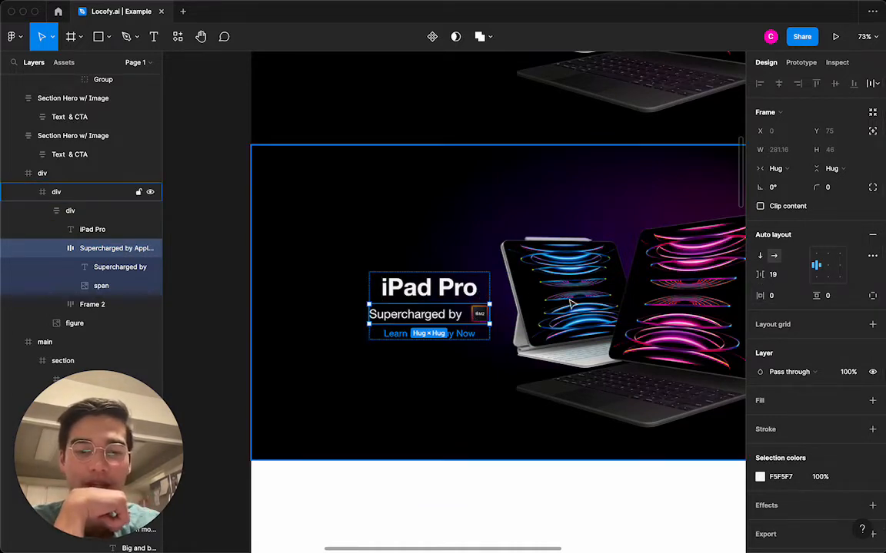
- Set the item spacing of the iPad Pro section's "Supercharged by" row to 16
{"action": "left_click", "coordinate": [780, 279]}
{"action": "key", "text": "Return"}
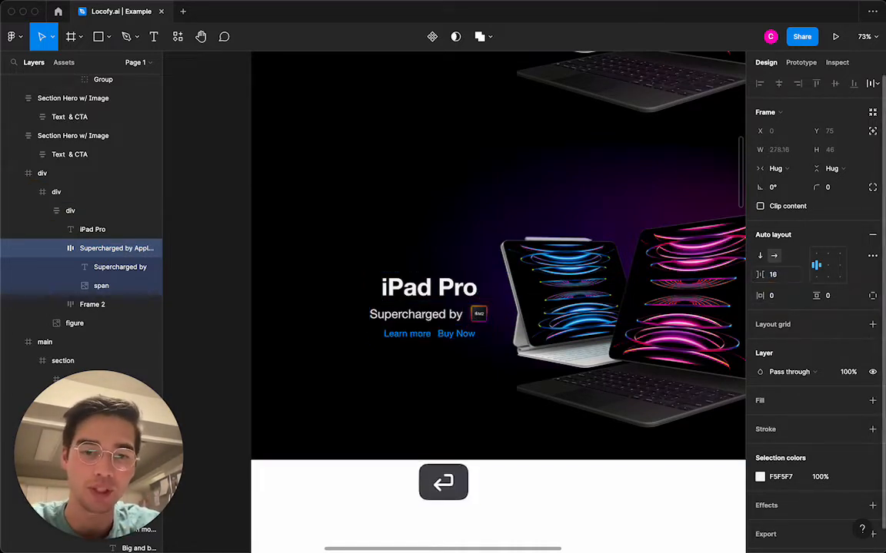
{"action": "left_click", "coordinate": [459, 396]}
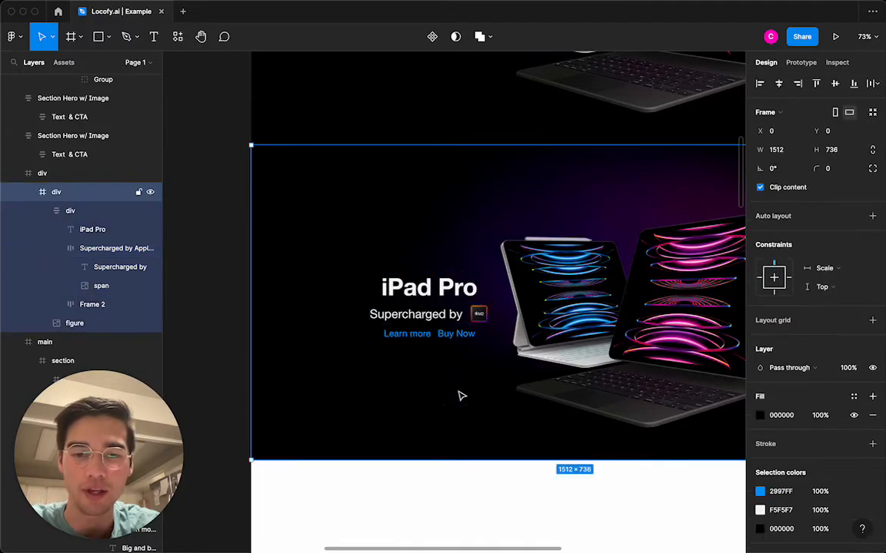
- Set the horizontal padding of the iPad Pro text stack's frame to 16
{"action": "double_click", "coordinate": [477, 336]}
{"action": "scroll", "coordinate": [476, 335], "scroll_direction": "down", "scroll_amount": 2}
{"action": "scroll", "coordinate": [477, 336], "scroll_direction": "down", "scroll_amount": 2}
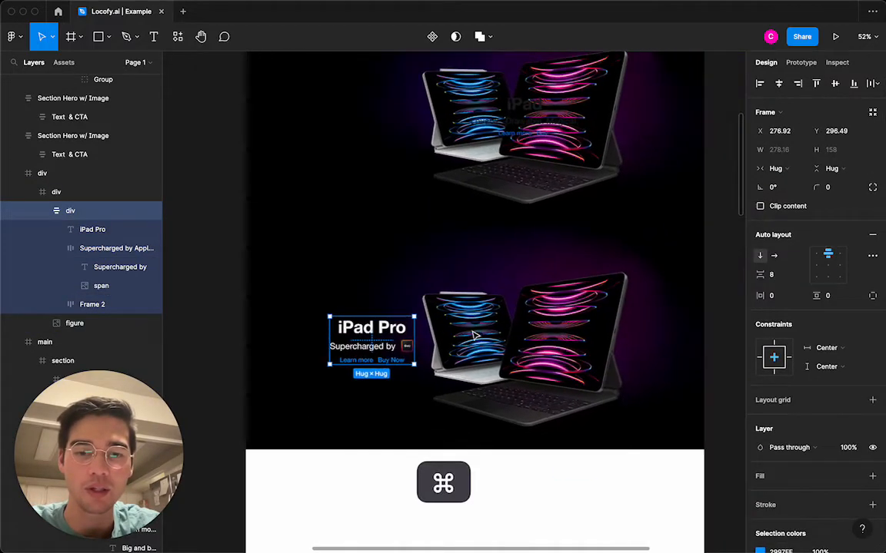
{"action": "left_click", "coordinate": [772, 295]}
{"action": "type", "text": "16"}
{"action": "key", "text": "Return"}
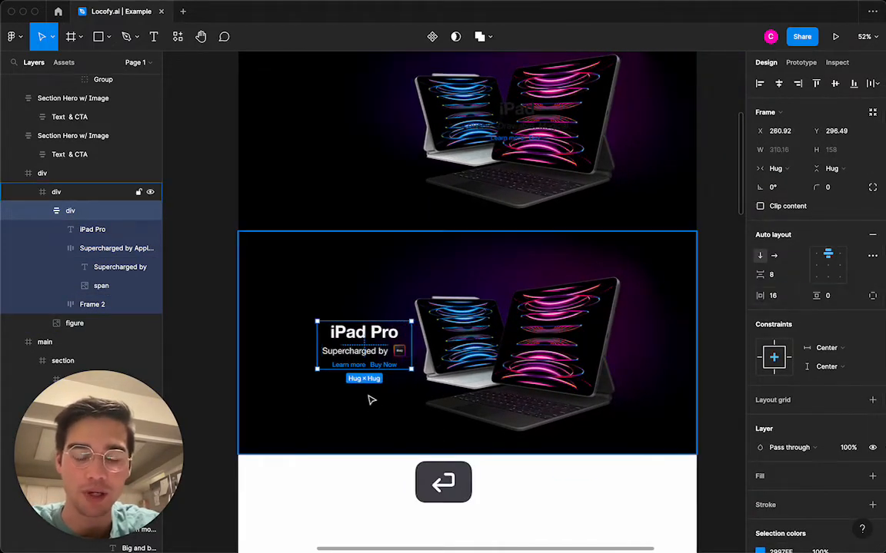
- Copy the iPad Pro text stack into the duplicated black hero and place it above that hero's "Text & CTA" frame
{"action": "scroll", "coordinate": [370, 399], "scroll_direction": "down", "scroll_amount": 2}
{"action": "scroll", "coordinate": [372, 403], "scroll_direction": "up", "scroll_amount": 1}
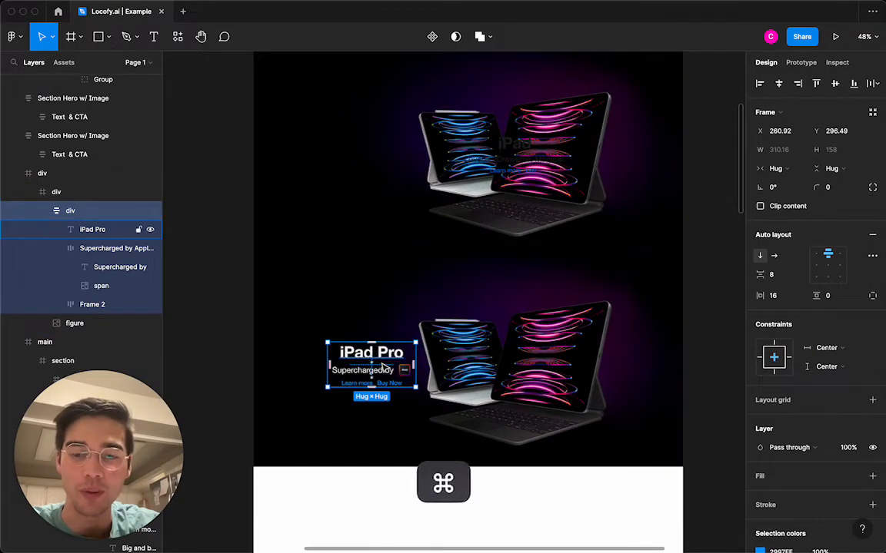
{"action": "key", "text": "super+c"}
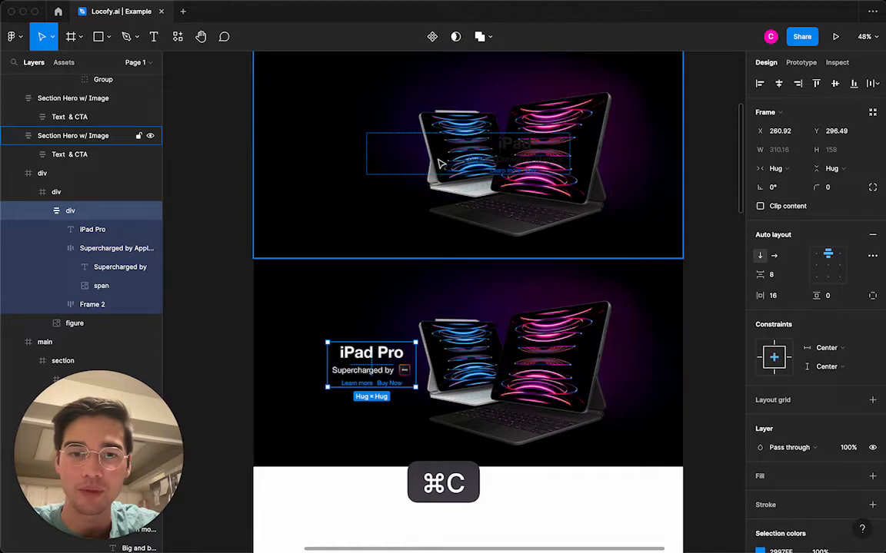
{"action": "left_click", "coordinate": [428, 137]}
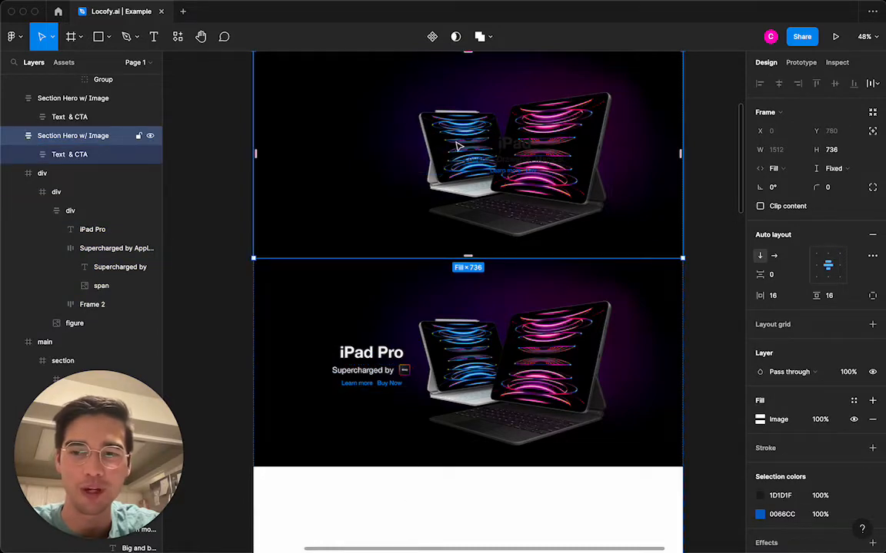
{"action": "left_click", "coordinate": [405, 373]}
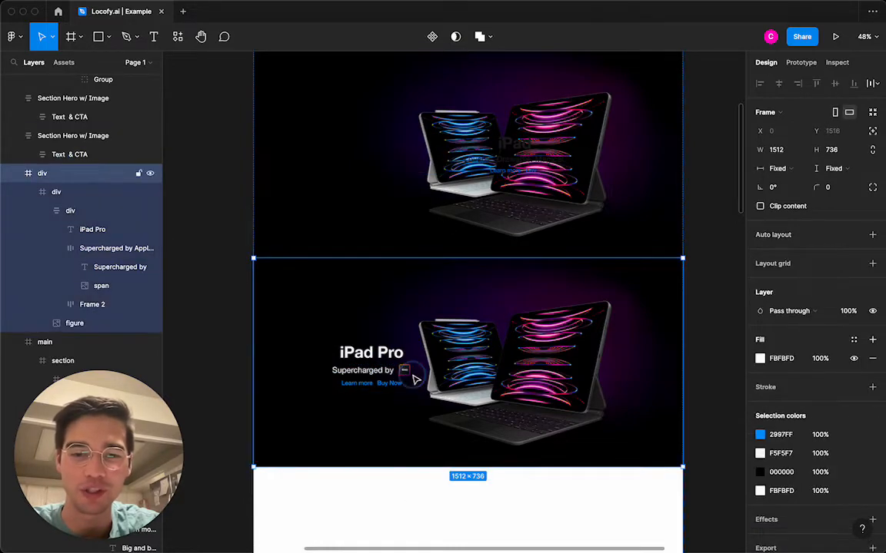
{"action": "scroll", "coordinate": [475, 258], "scroll_direction": "up", "scroll_amount": 3}
{"action": "left_click", "coordinate": [480, 256]}
{"action": "key", "text": "super+v"}
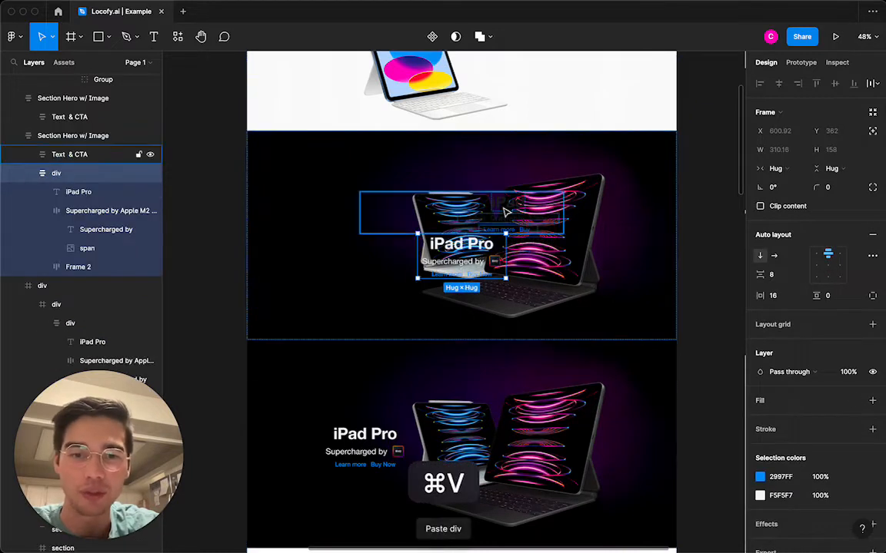
{"action": "left_click_drag", "start_coordinate": [508, 213], "coordinate": [469, 270]}
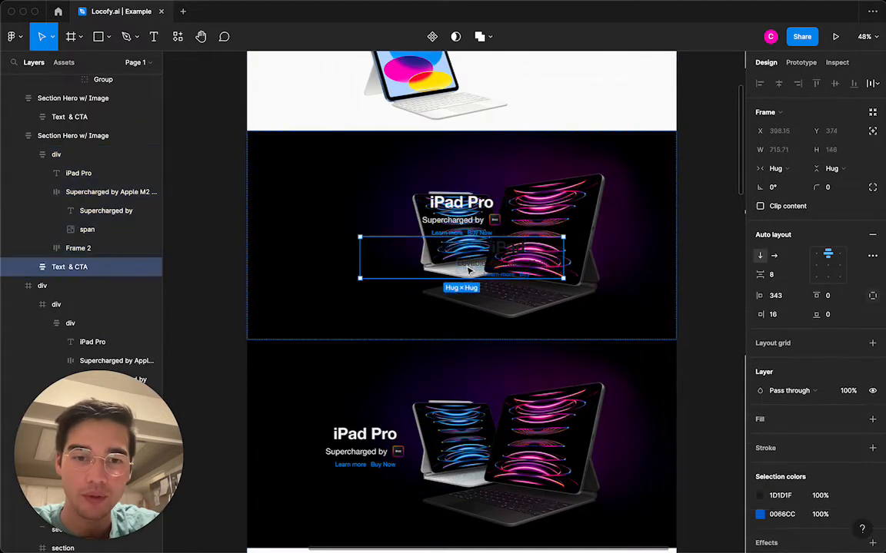
- Copy the "Text & CTA" frame's left padding and apply it as the pasted iPad Pro stack's right padding, 343
{"action": "left_click", "coordinate": [773, 295]}
{"action": "key", "text": "super+c"}
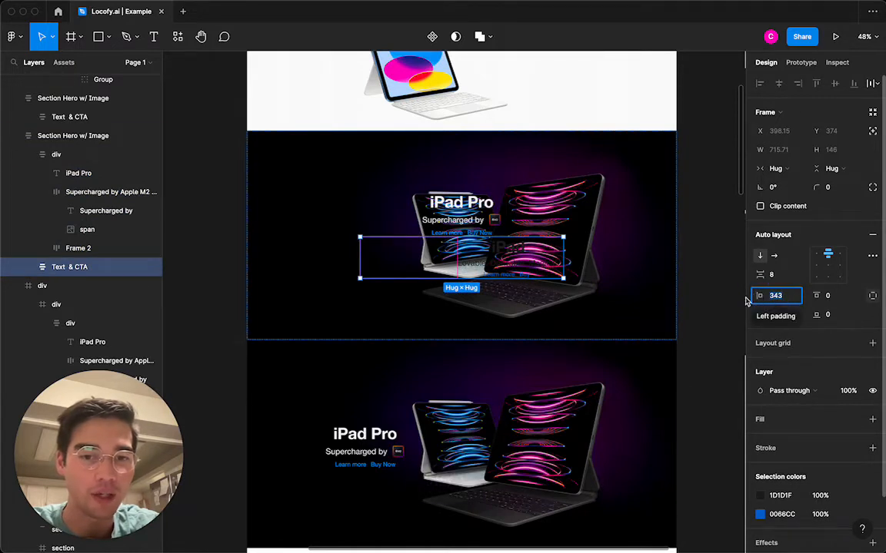
{"action": "left_click", "coordinate": [471, 215]}
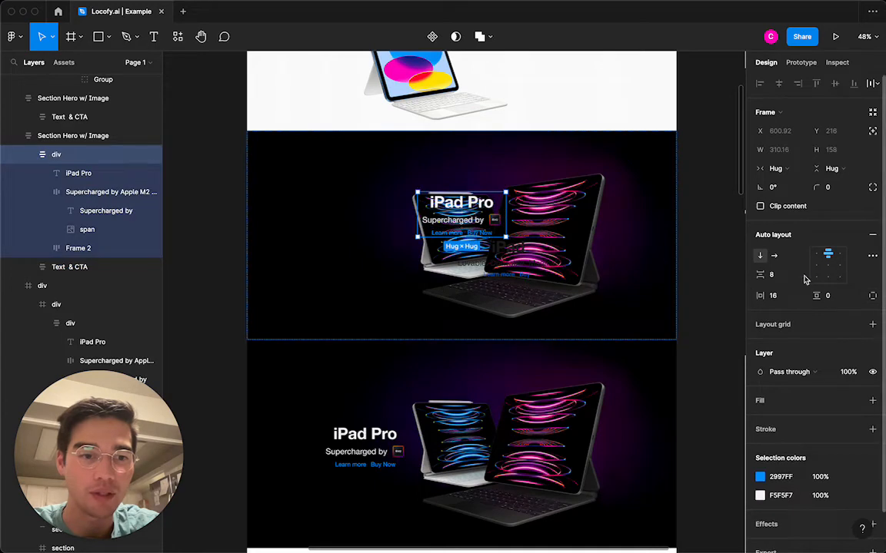
{"action": "left_click", "coordinate": [872, 296]}
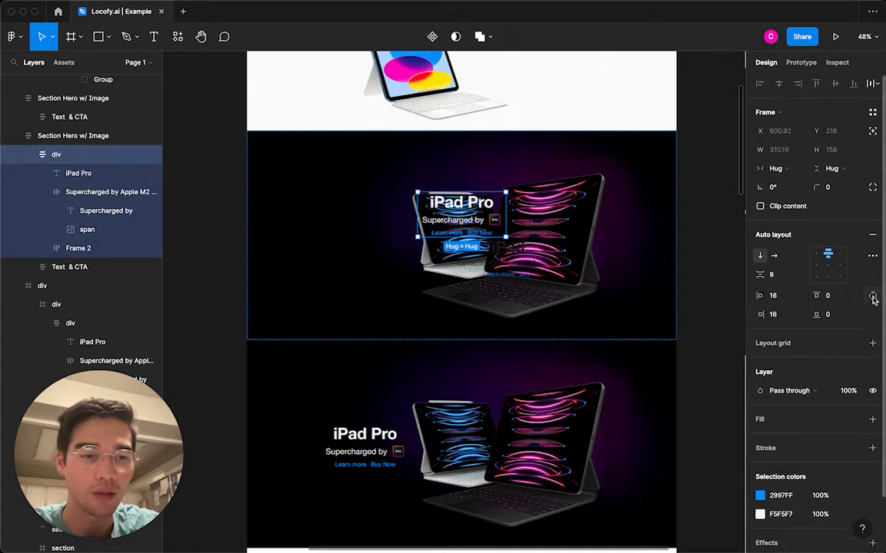
{"action": "left_click", "coordinate": [753, 320]}
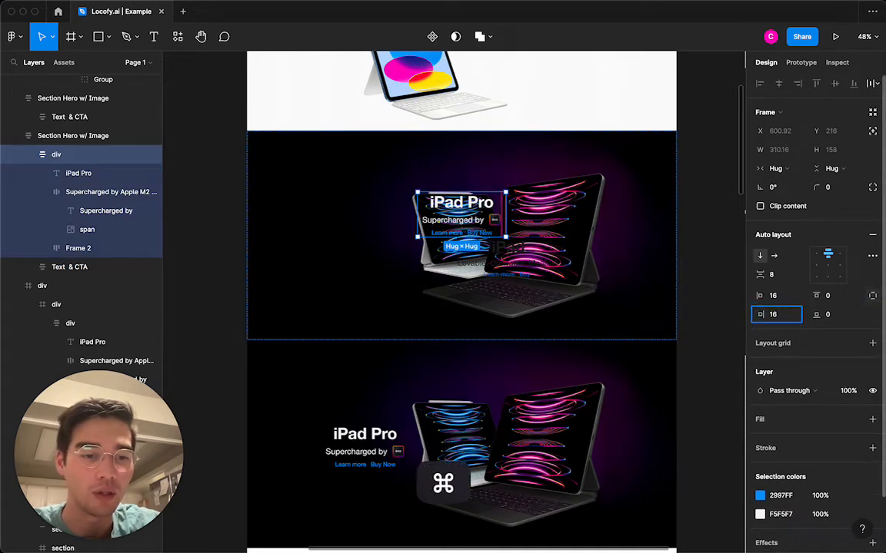
{"action": "key", "text": "super+v"}
{"action": "key", "text": "Return"}
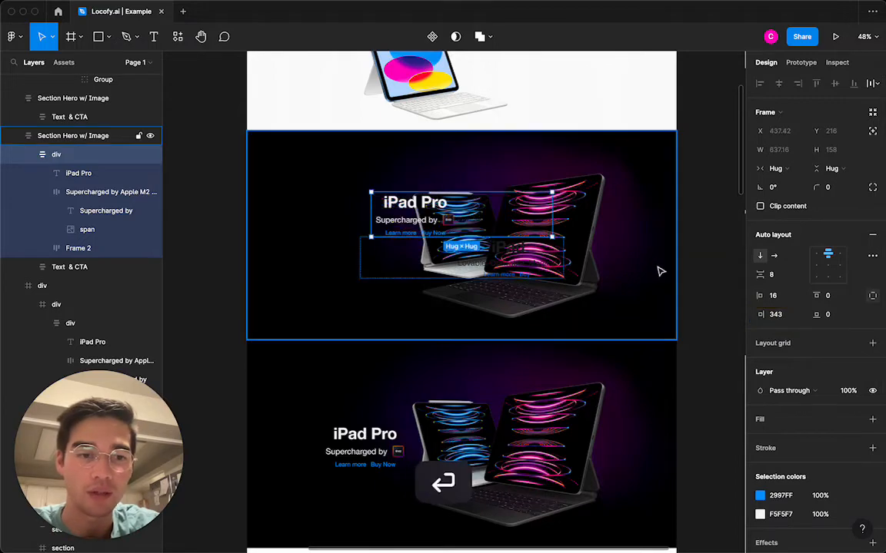
- Delete the old "Text & CTA" frame from the duplicated black hero
{"action": "left_click", "coordinate": [434, 263]}
{"action": "key", "text": "BackSpace"}
{"action": "left_click", "coordinate": [429, 242]}
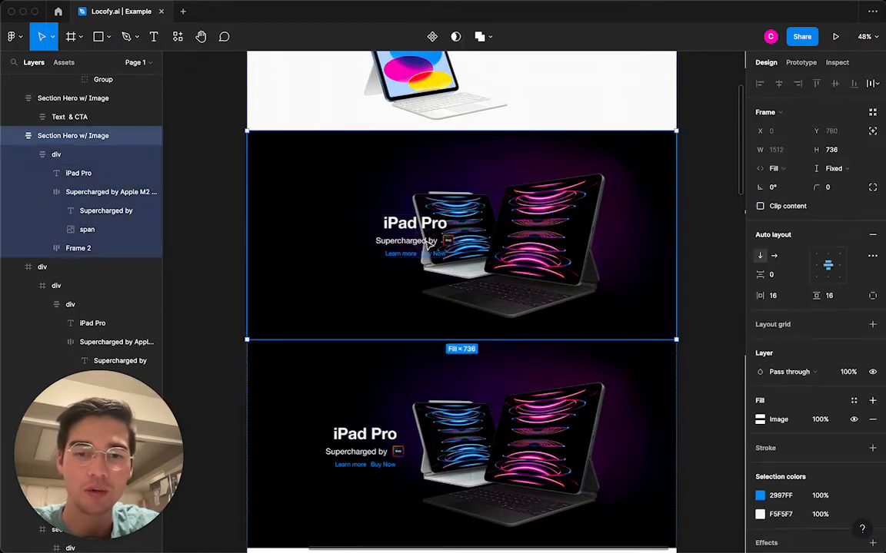
- Increase the right padding of the pasted iPad Pro text stack to 700
{"action": "left_click", "coordinate": [392, 220]}
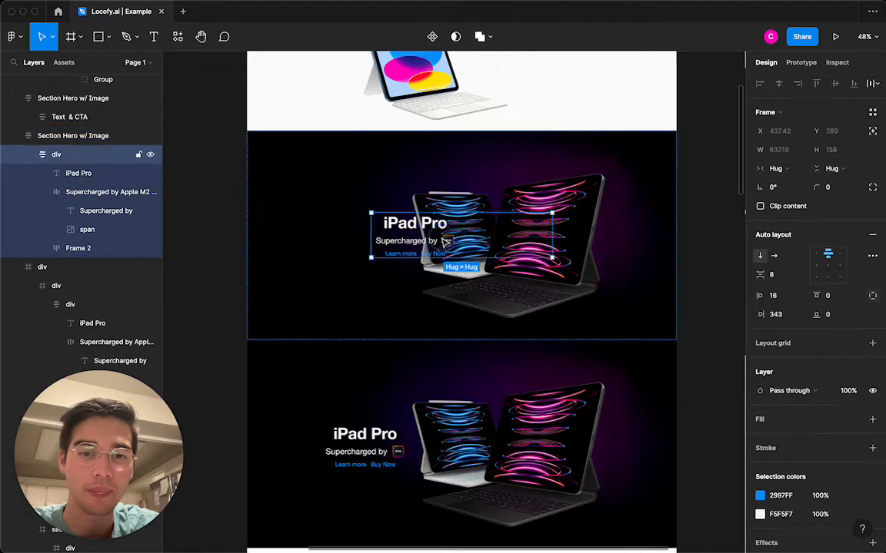
{"action": "left_click", "coordinate": [792, 316]}
{"action": "key", "text": "Up"}
{"action": "key", "text": "Up"}
{"action": "key", "text": "Up"}
{"action": "key", "text": "Up"}
{"action": "key", "text": "Up"}
{"action": "key", "text": "Up"}
{"action": "key", "text": "Up"}
{"action": "key", "text": "Up"}
{"action": "key", "text": "Up"}
{"action": "key", "text": "Up"}
{"action": "key", "text": "Up"}
{"action": "key", "text": "Up"}
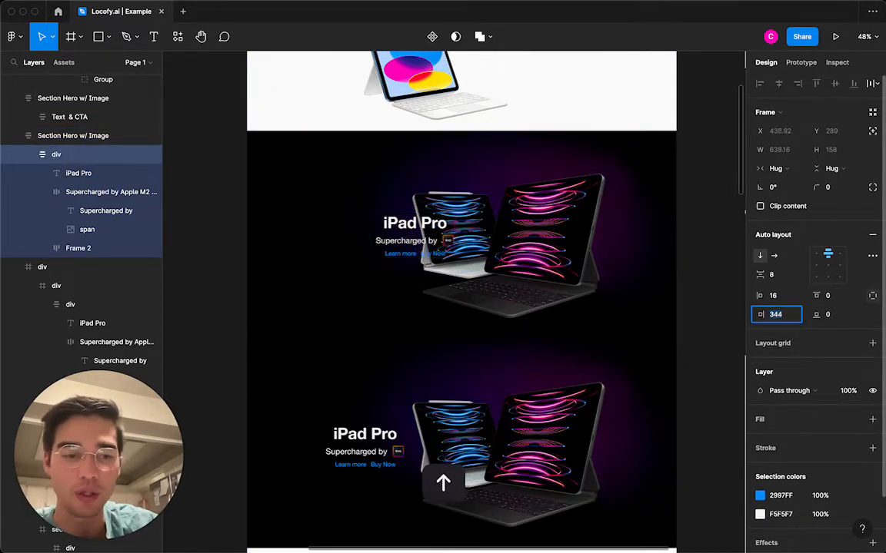
{"action": "key", "text": "Up"}
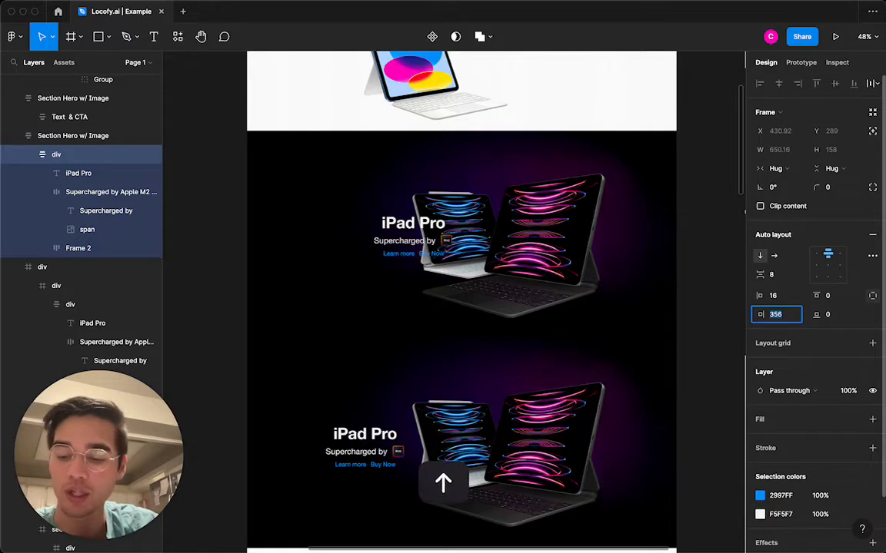
{"action": "key", "text": "shift+Up"}
{"action": "key", "text": "shift+Up"}
{"action": "key", "text": "shift+Up"}
{"action": "key", "text": "shift+Up"}
{"action": "key", "text": "shift+Up"}
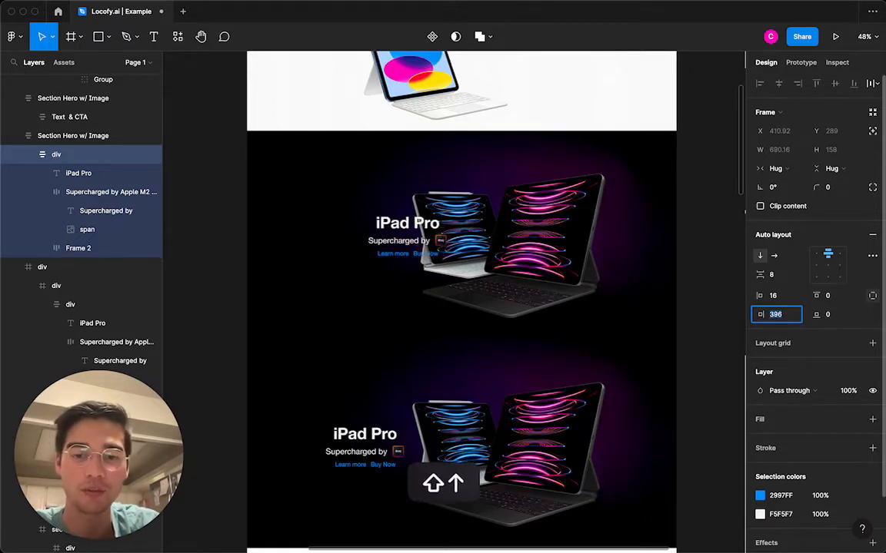
{"action": "key", "text": "shift+Up"}
{"action": "key", "text": "shift+Up"}
{"action": "key", "text": "shift+Up"}
{"action": "key", "text": "shift+Up"}
{"action": "key", "text": "shift+Up"}
{"action": "key", "text": "shift+Up"}
{"action": "key", "text": "shift+Up"}
{"action": "key", "text": "shift+Up"}
{"action": "key", "text": "shift+Up"}
{"action": "key", "text": "shift+Up"}
{"action": "key", "text": "shift+Up"}
{"action": "key", "text": "shift+Up"}
{"action": "key", "text": "shift+Up"}
{"action": "key", "text": "shift+Up"}
{"action": "key", "text": "shift+Up"}
{"action": "key", "text": "shift+Up"}
{"action": "key", "text": "shift+Up"}
{"action": "key", "text": "shift+Up"}
{"action": "key", "text": "shift+Up"}
{"action": "key", "text": "shift+Up"}
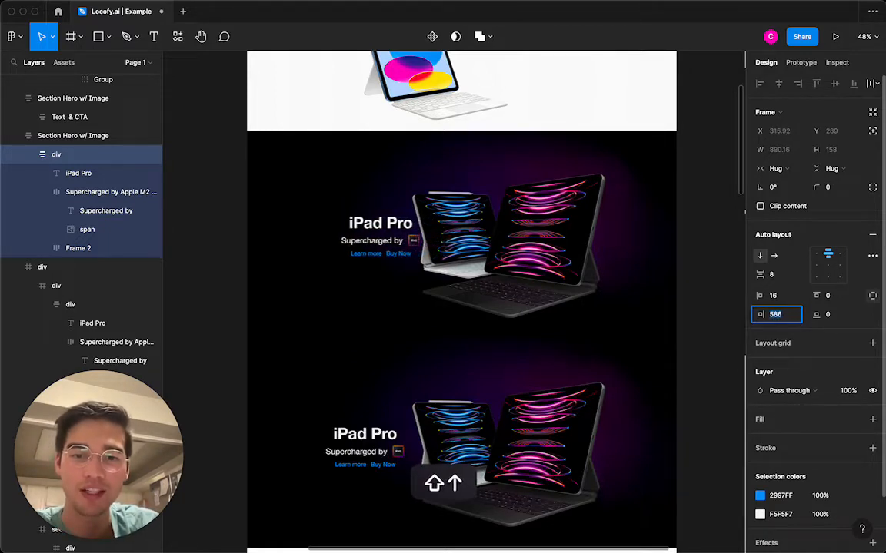
{"action": "key", "text": "shift+Up"}
{"action": "key", "text": "shift+Up"}
{"action": "key", "text": "shift+Up"}
{"action": "key", "text": "shift+Up"}
{"action": "key", "text": "shift+Up"}
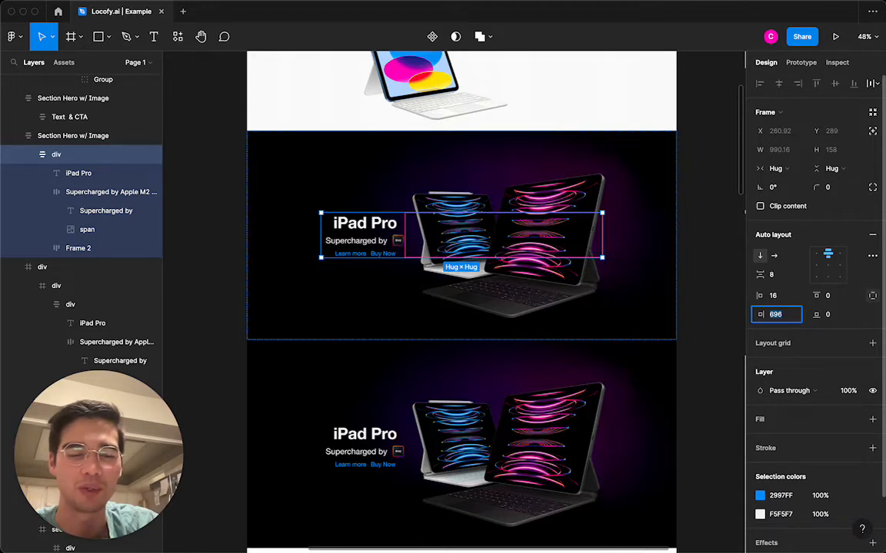
{"action": "key", "text": "Return"}
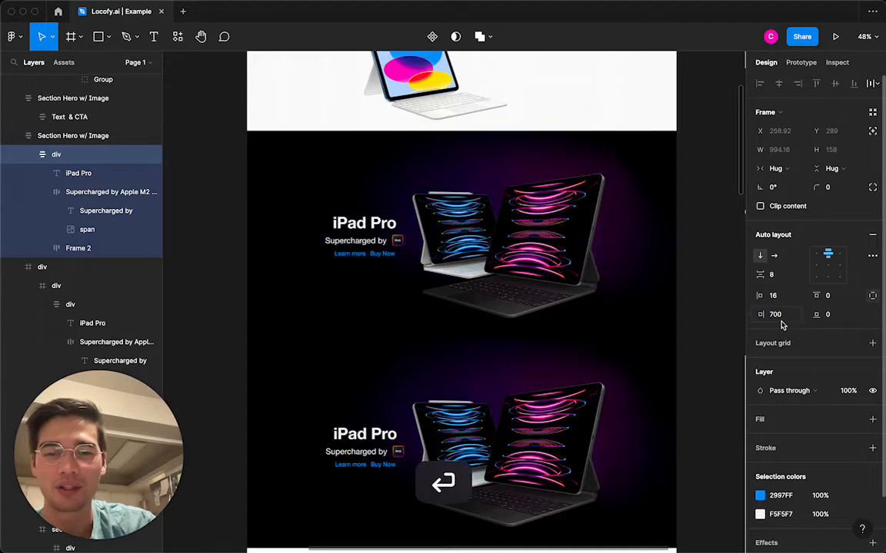
{"action": "left_click", "coordinate": [711, 248]}
- Show the rulers and place a vertical guide at the left edge of the original iPad Pro section's "Supercharged by" text
{"action": "scroll", "coordinate": [711, 247], "scroll_direction": "down", "scroll_amount": 5, "text": "super"}
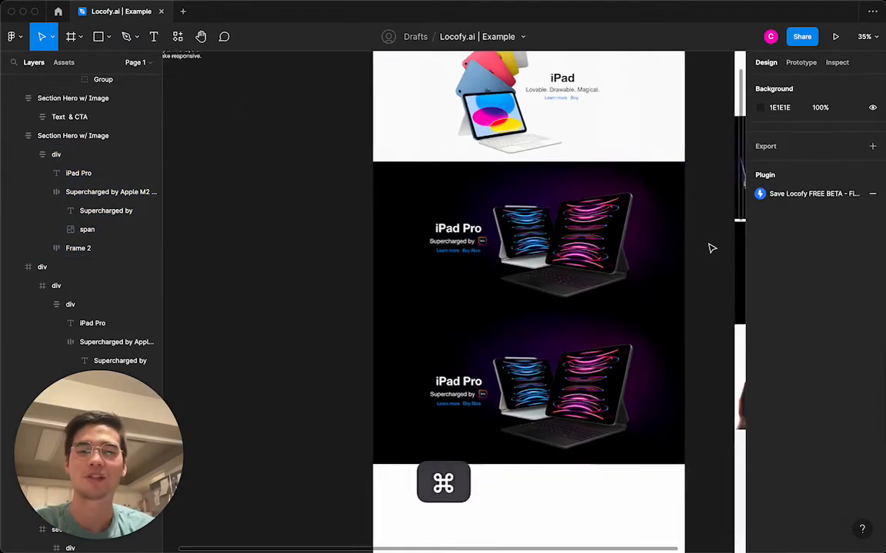
{"action": "scroll", "coordinate": [339, 198], "scroll_direction": "right", "scroll_amount": 2}
{"action": "scroll", "coordinate": [339, 197], "scroll_direction": "up", "scroll_amount": 1}
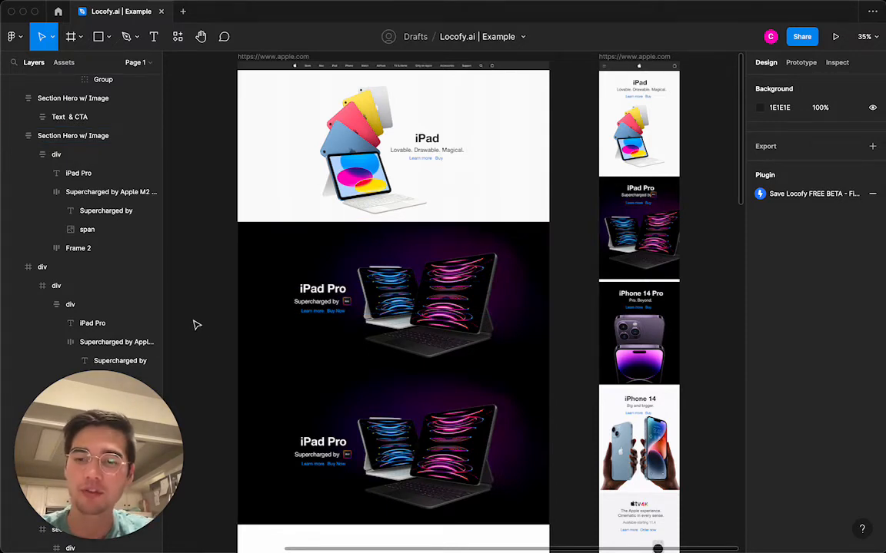
{"action": "key", "text": "shift+r"}
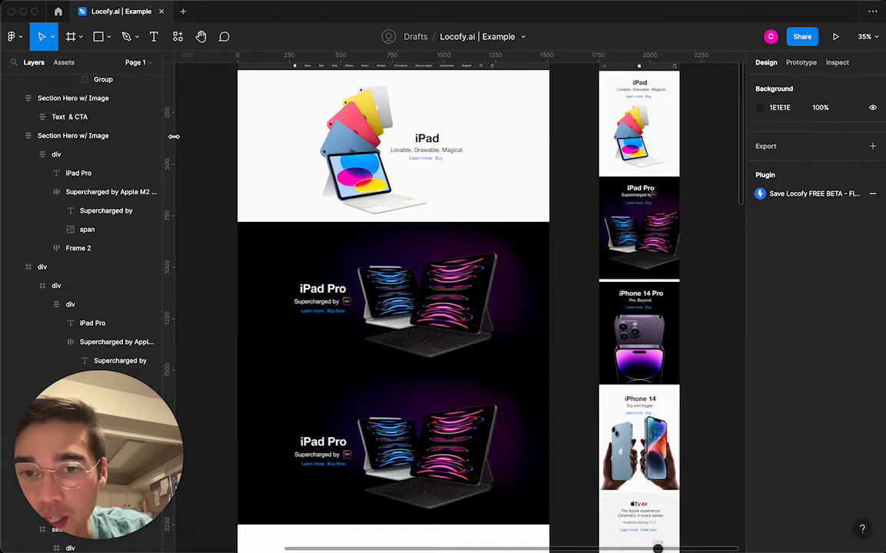
{"action": "left_click_drag", "start_coordinate": [174, 136], "coordinate": [293, 198]}
{"action": "scroll", "coordinate": [295, 162], "scroll_direction": "up", "scroll_amount": 5}
{"action": "scroll", "coordinate": [294, 162], "scroll_direction": "down", "scroll_amount": 3}
{"action": "scroll", "coordinate": [293, 162], "scroll_direction": "up", "scroll_amount": 3}
{"action": "scroll", "coordinate": [293, 198], "scroll_direction": "down", "scroll_amount": 2}
{"action": "left_click", "coordinate": [293, 198]}
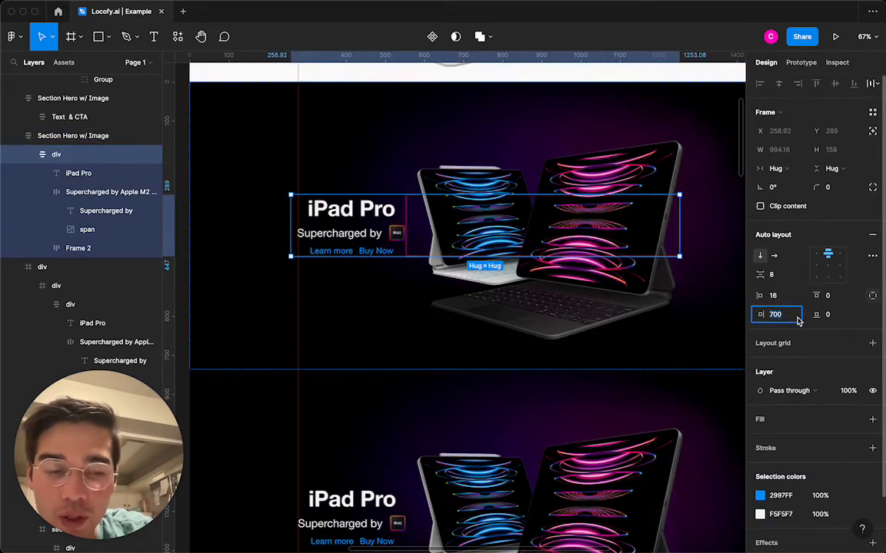
- Reduce the pasted iPad Pro stack's right padding to 695 so that its text lines up with the guide
{"action": "key", "text": "Down"}
{"action": "key", "text": "Down"}
{"action": "key", "text": "Down"}
{"action": "key", "text": "Down"}
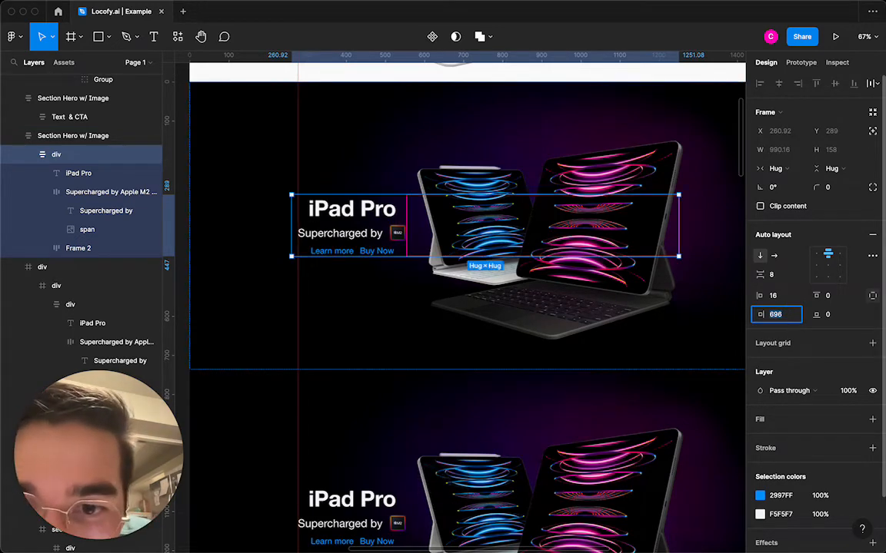
{"action": "key", "text": "Down"}
{"action": "scroll", "coordinate": [624, 302], "scroll_direction": "down", "scroll_amount": 3}
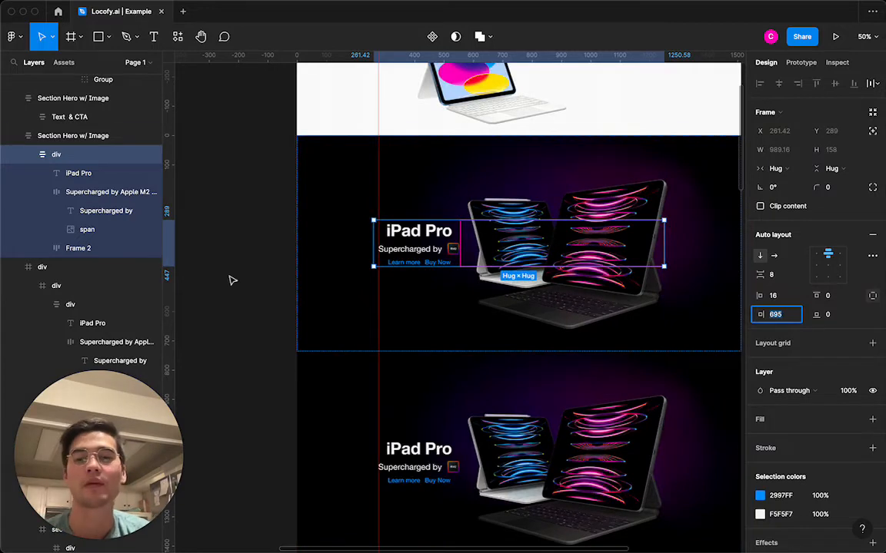
{"action": "left_click", "coordinate": [232, 280]}
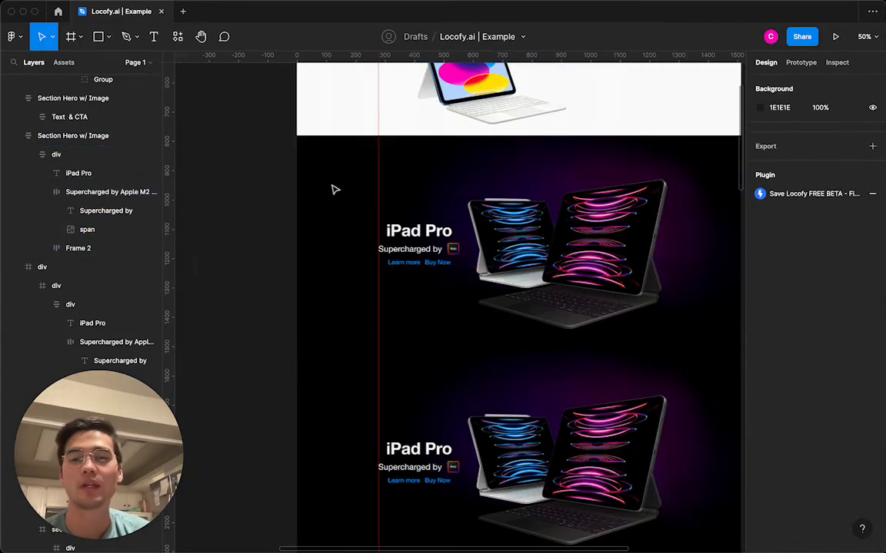
- Remove the vertical guide from the canvas
{"action": "left_click", "coordinate": [377, 174]}
{"action": "left_click", "coordinate": [224, 189]}
{"action": "scroll", "coordinate": [224, 190], "scroll_direction": "down", "scroll_amount": 4}
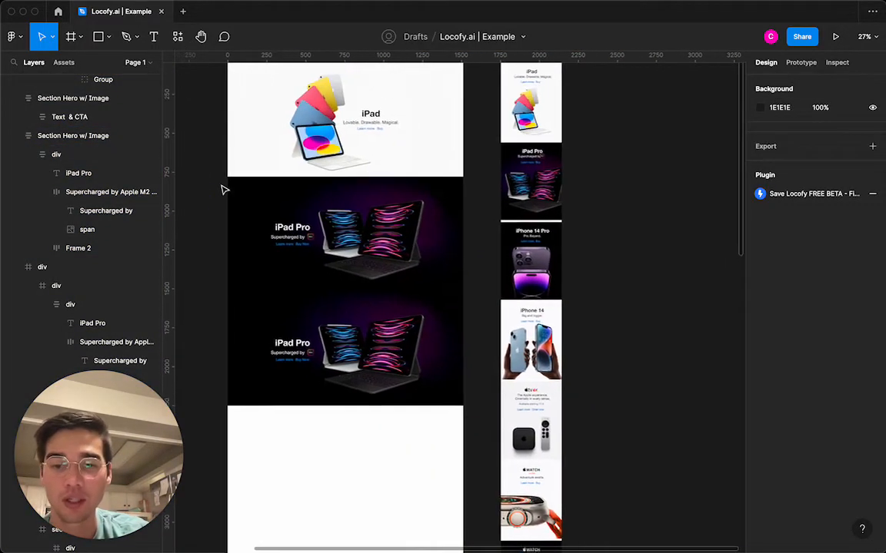
- Delete the original iPad Pro section below the rebuilt hero
{"action": "left_click", "coordinate": [325, 356]}
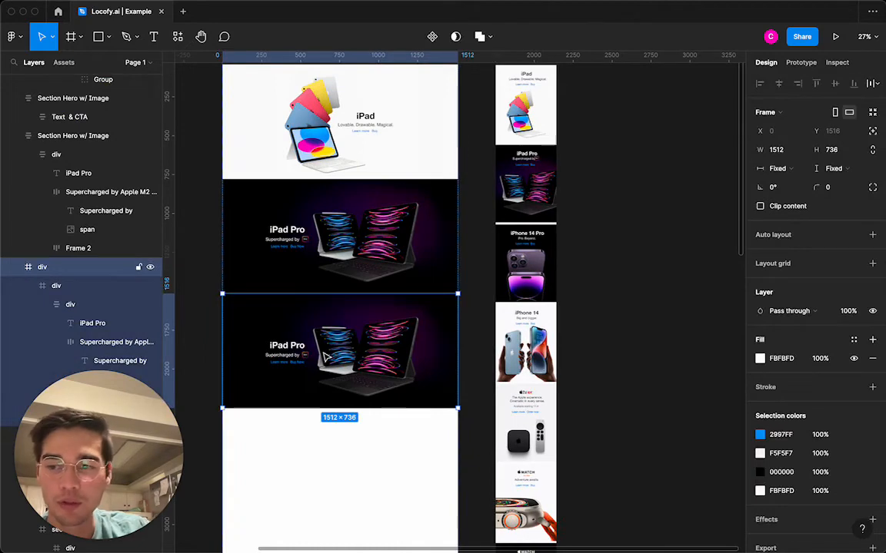
{"action": "key", "text": "Delete"}
{"action": "scroll", "coordinate": [326, 357], "scroll_direction": "up", "scroll_amount": 2}
- Rename the rebuilt iPad Pro hero's "Section Hero w/ Image" layer to "Section iPad Pro"
{"action": "left_click", "coordinate": [329, 298]}
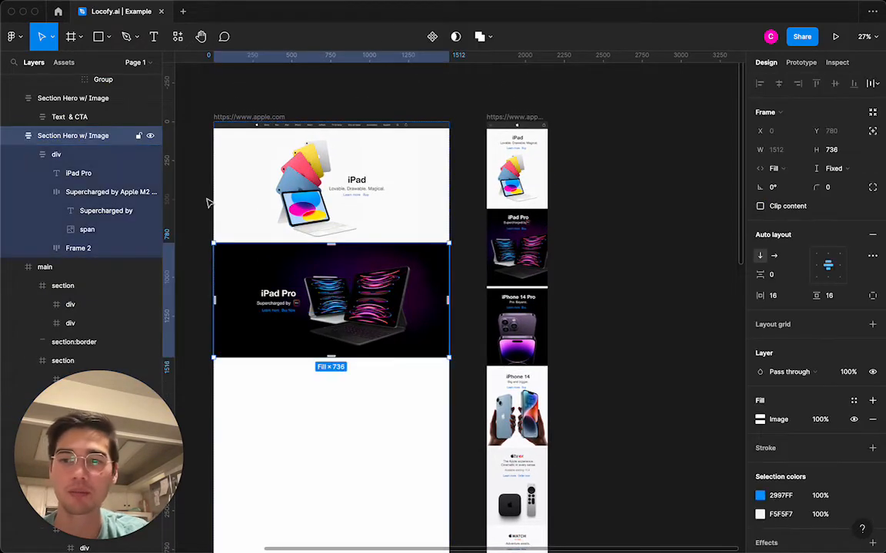
{"action": "double_click", "coordinate": [73, 136]}
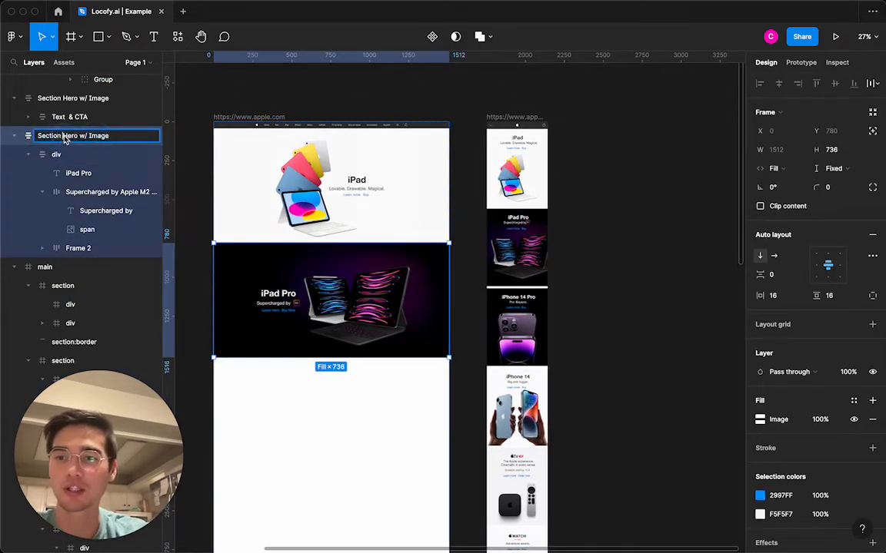
{"action": "type", "text": "Section iPad Pro"}
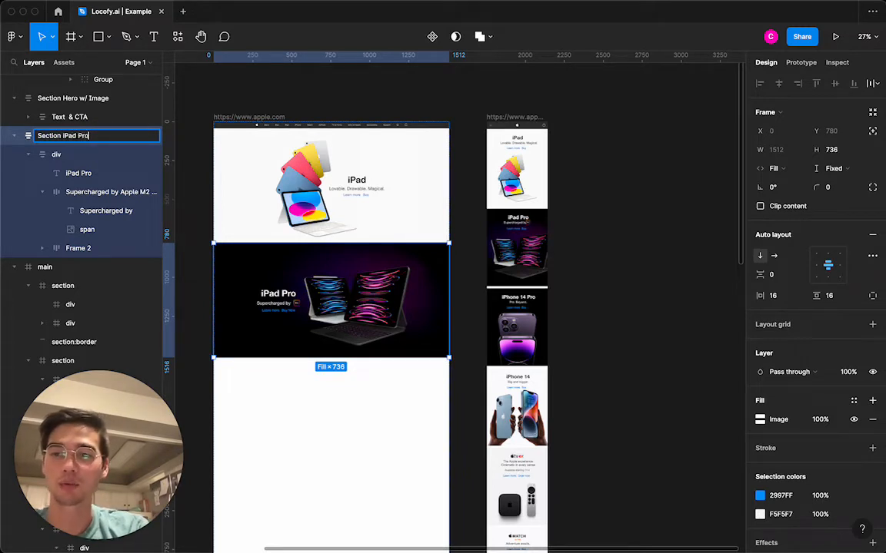
- Finish naming the rebuilt hero layer "Section iPad Pro"
{"action": "key", "text": "Return"}
- Vary the desktop page frame's width to test how the rebuilt sections respond, and restore it to 1512
{"action": "left_click", "coordinate": [281, 117]}
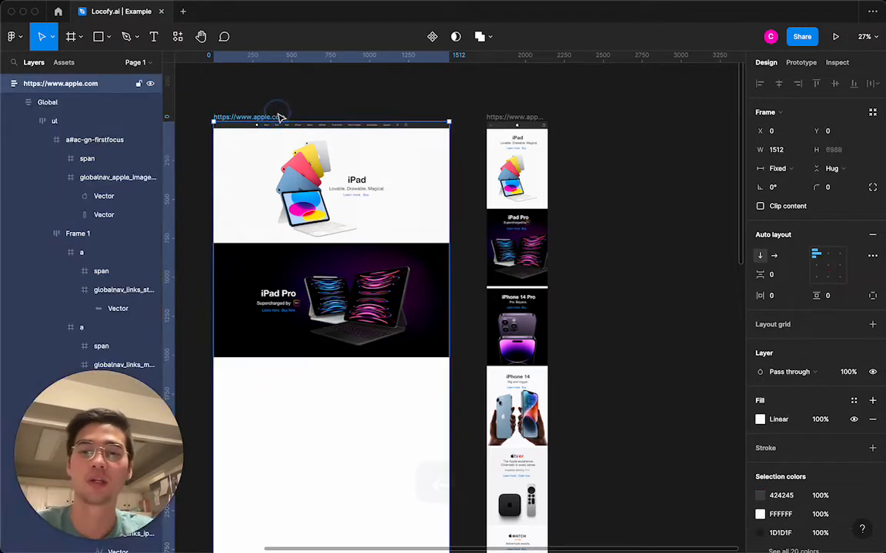
{"action": "left_click_drag", "start_coordinate": [448, 181], "coordinate": [453, 249]}
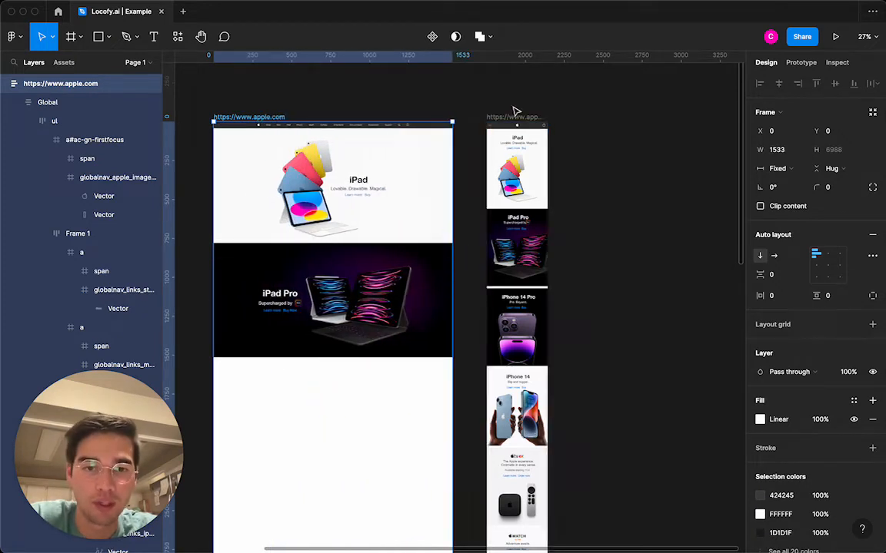
{"action": "scroll", "coordinate": [473, 247], "scroll_direction": "down", "scroll_amount": 2}
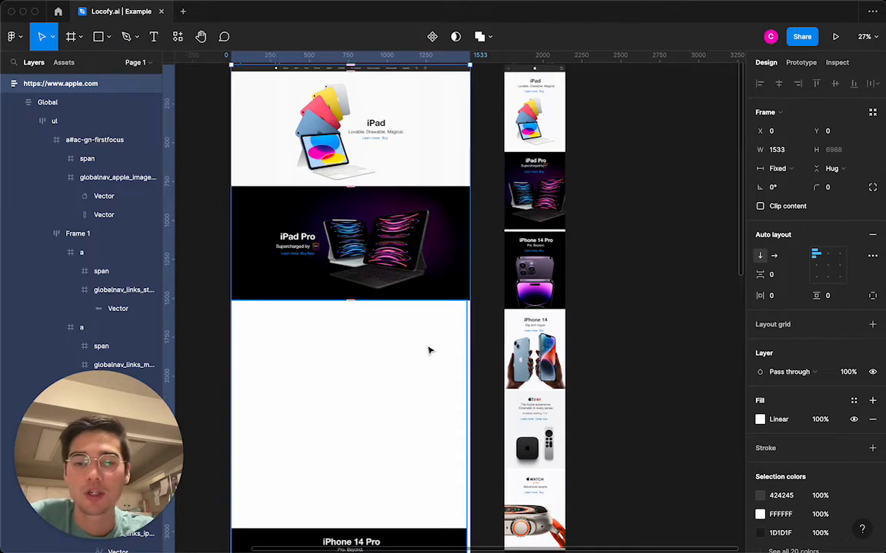
{"action": "scroll", "coordinate": [431, 346], "scroll_direction": "down", "scroll_amount": 5}
{"action": "mouse_move", "coordinate": [472, 284]}
{"action": "left_mouse_down"}
{"action": "mouse_move", "coordinate": [340, 286]}
{"action": "mouse_move", "coordinate": [487, 277]}
{"action": "mouse_move", "coordinate": [319, 293]}
{"action": "mouse_move", "coordinate": [474, 288]}
{"action": "left_mouse_up"}
{"action": "scroll", "coordinate": [475, 288], "scroll_direction": "up", "scroll_amount": 5}
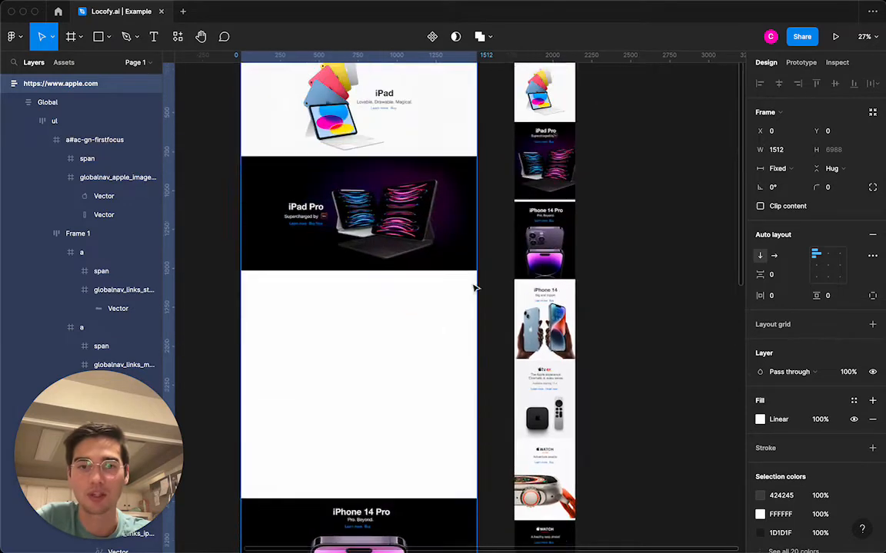
{"action": "left_click_drag", "start_coordinate": [474, 228], "coordinate": [371, 226]}
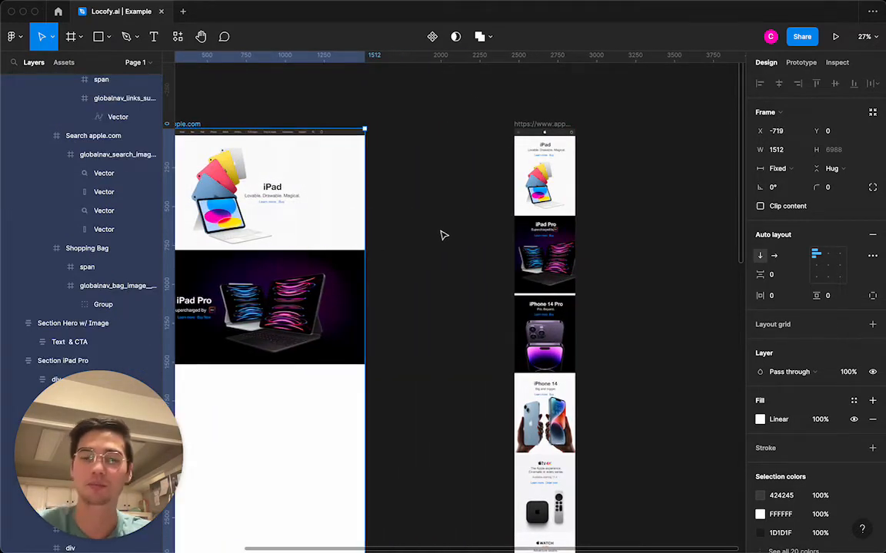
{"action": "key", "text": "super+z"}
{"action": "mouse_move", "coordinate": [472, 191]}
{"action": "left_mouse_down"}
{"action": "mouse_move", "coordinate": [355, 194]}
{"action": "mouse_move", "coordinate": [474, 200]}
{"action": "left_mouse_up"}
{"action": "left_click", "coordinate": [493, 206]}
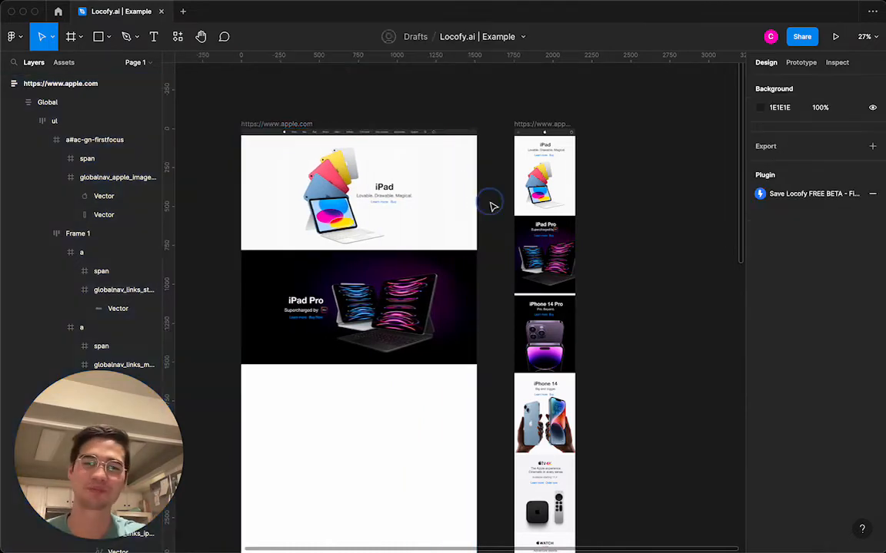
- Delete the empty div beside the iPhone 14 Pro div in the first section of "main"
{"action": "scroll", "coordinate": [493, 206], "scroll_direction": "down", "scroll_amount": 4}
{"action": "scroll", "coordinate": [419, 368], "scroll_direction": "down", "scroll_amount": 5}
{"action": "left_click", "coordinate": [410, 416]}
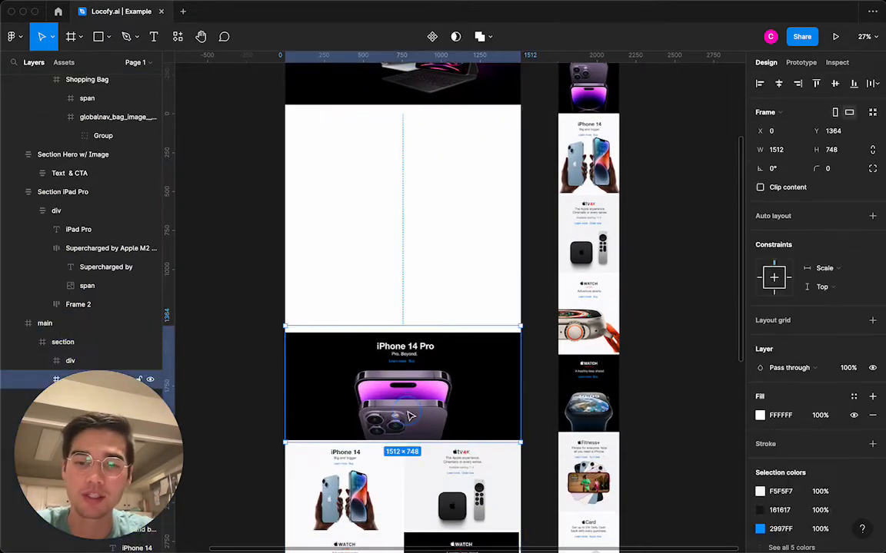
{"action": "left_click", "coordinate": [409, 416]}
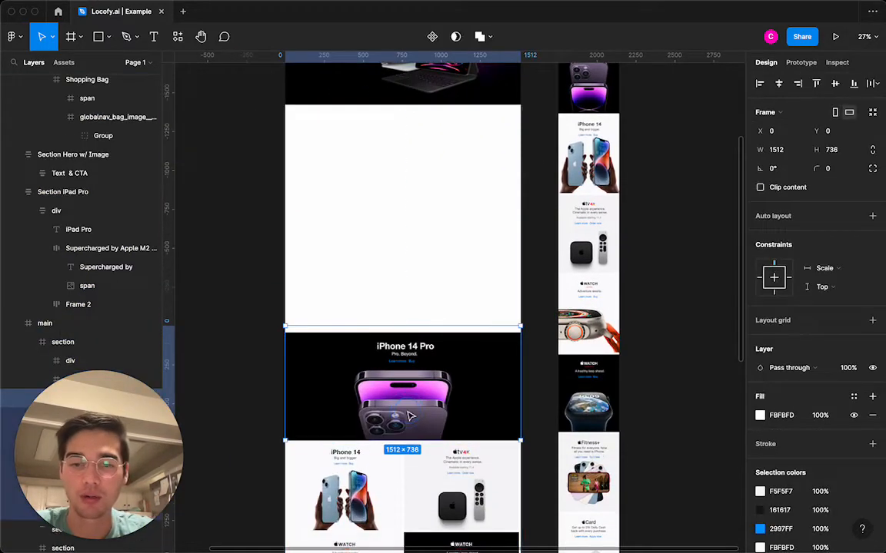
{"action": "left_click", "coordinate": [329, 361]}
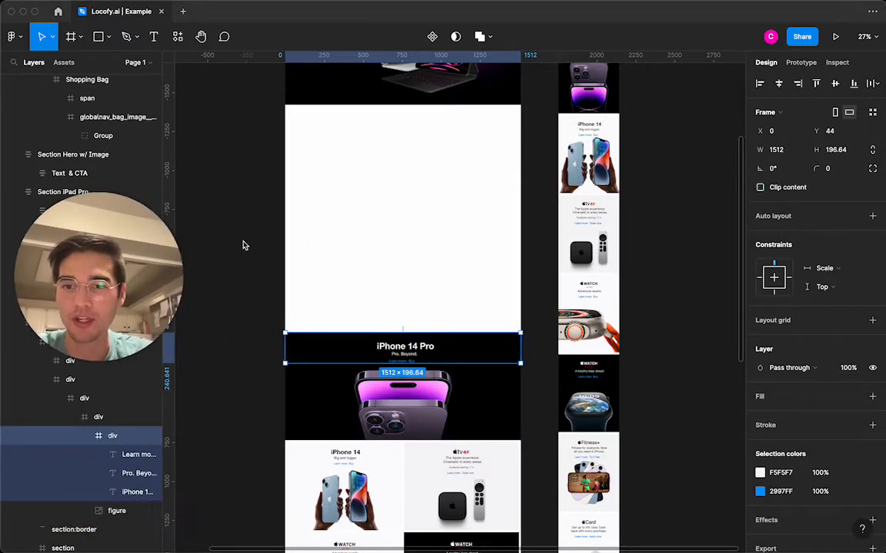
{"action": "left_click", "coordinate": [113, 417]}
{"action": "left_click", "coordinate": [102, 403]}
{"action": "left_click", "coordinate": [102, 419]}
{"action": "left_click", "coordinate": [97, 400]}
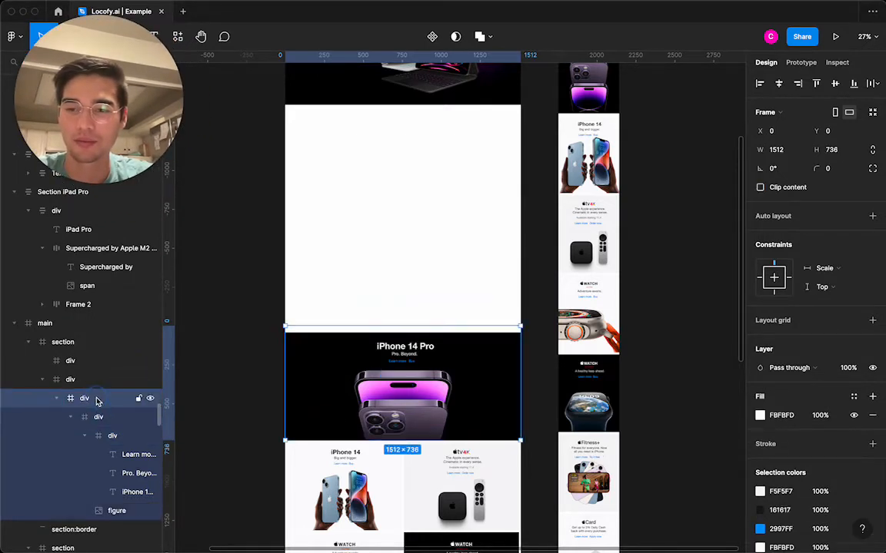
{"action": "left_click", "coordinate": [94, 384]}
{"action": "left_click", "coordinate": [93, 365]}
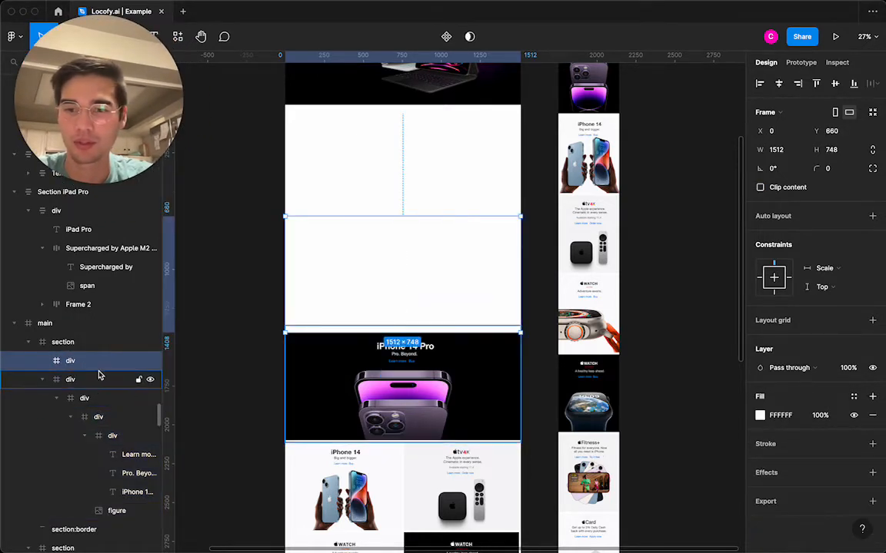
{"action": "key", "text": "Delete"}
{"action": "double_click", "coordinate": [368, 184]}
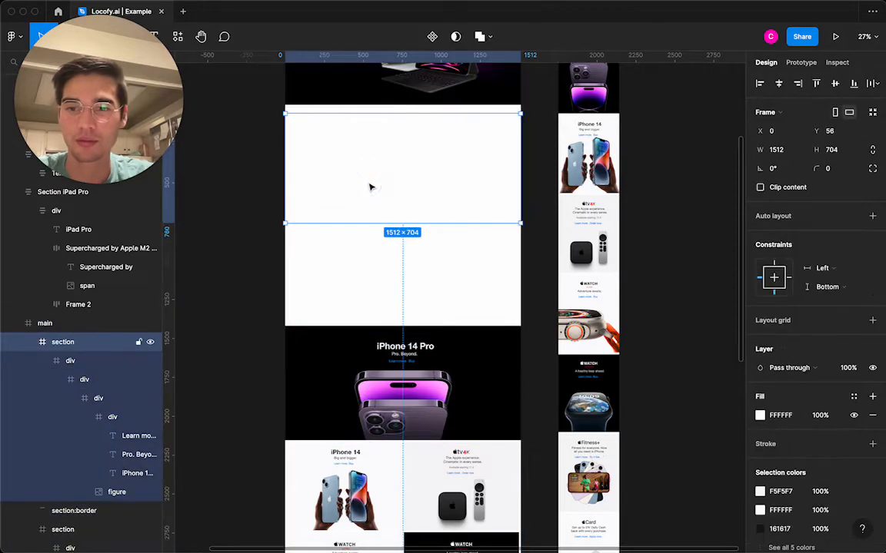
{"action": "key", "text": "Delete"}
{"action": "key", "text": "super+z"}
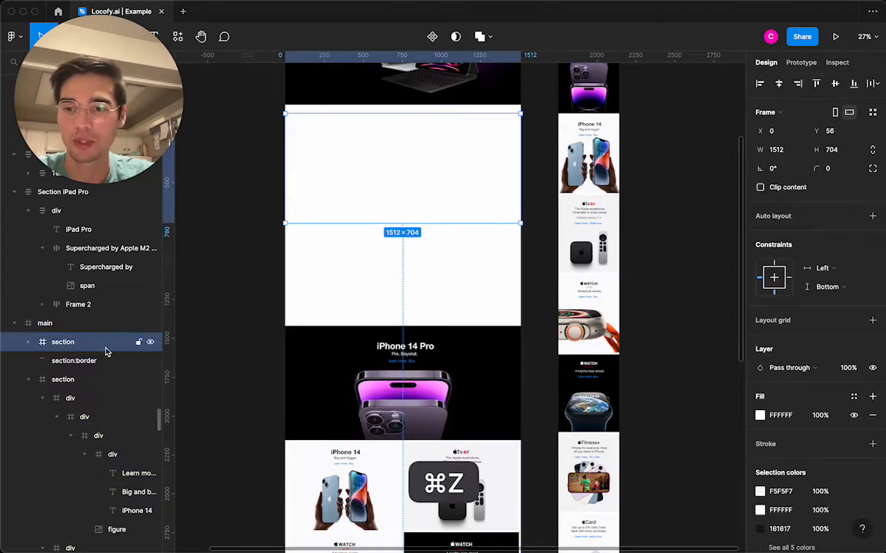
- Move the iPhone 14 Pro div out of "main" to directly below "Section iPad Pro" and reduce its height to 736
{"action": "left_click", "coordinate": [74, 360]}
{"action": "left_click", "coordinate": [72, 382]}
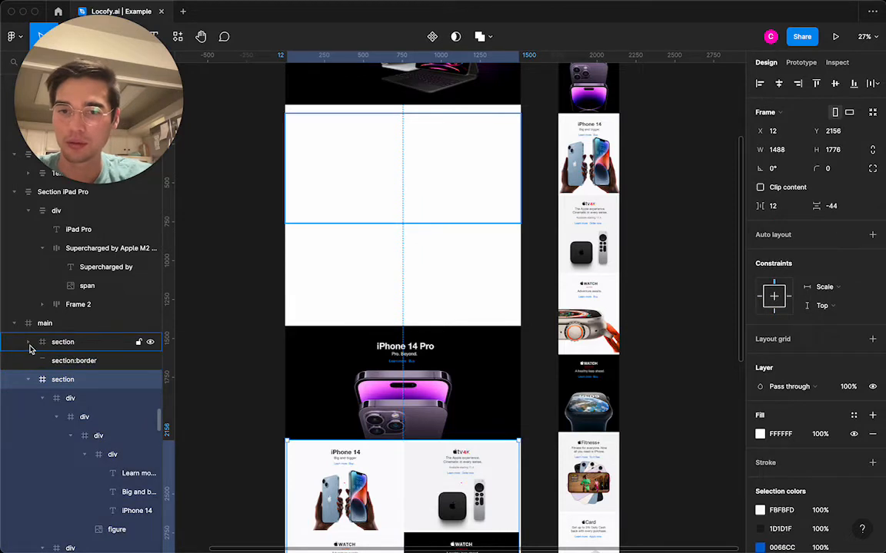
{"action": "left_click", "coordinate": [28, 342]}
{"action": "left_click", "coordinate": [70, 361]}
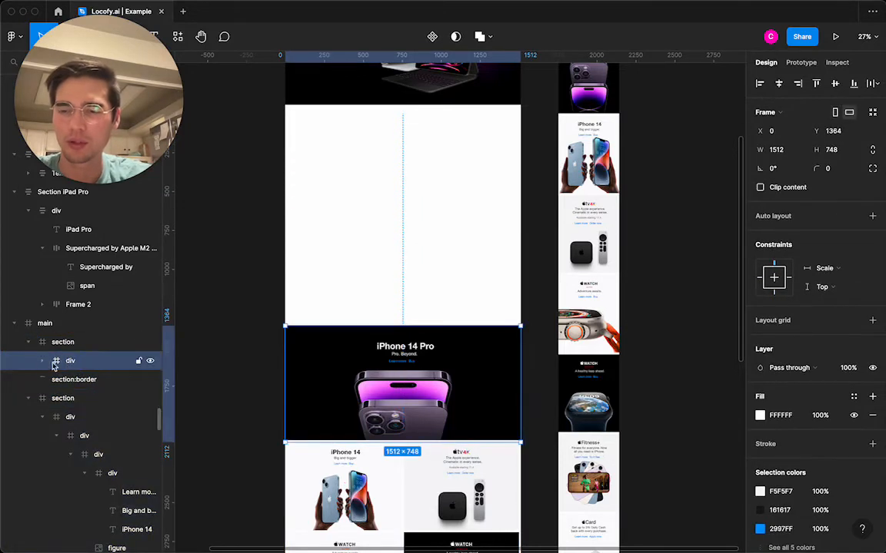
{"action": "left_click_drag", "start_coordinate": [74, 363], "coordinate": [34, 318]}
{"action": "scroll", "coordinate": [330, 267], "scroll_direction": "up", "scroll_amount": 2}
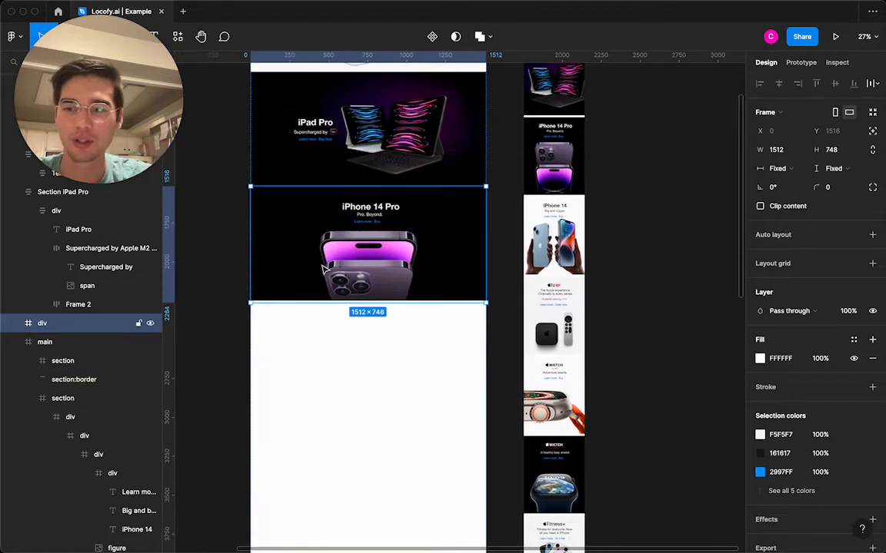
{"action": "scroll", "coordinate": [323, 268], "scroll_direction": "up", "scroll_amount": 2}
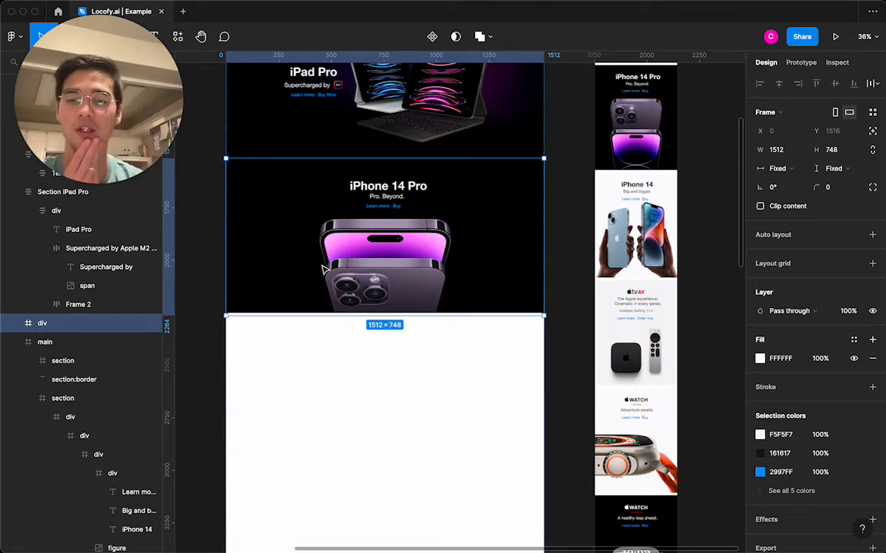
{"action": "left_click_drag", "start_coordinate": [322, 315], "coordinate": [323, 312]}
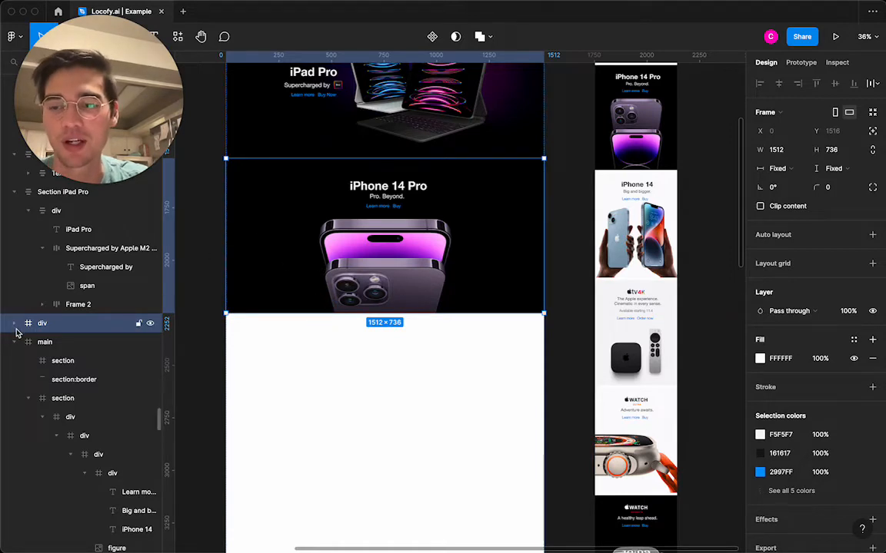
- Collapse the "Global", "Section Hero w/ Image" and "Section iPad Pro" layers in the desktop page's layer tree
{"action": "scroll", "coordinate": [24, 223], "scroll_direction": "up", "scroll_amount": 3}
{"action": "left_click", "coordinate": [14, 263]}
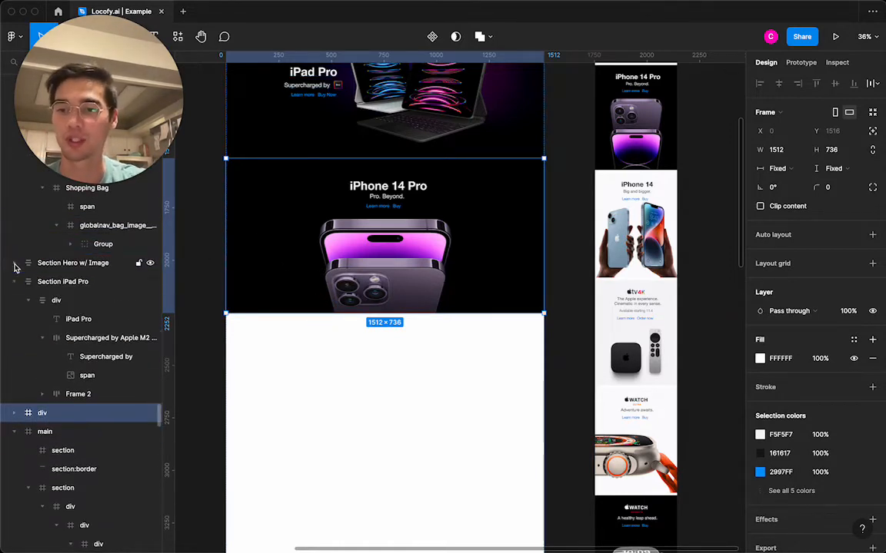
{"action": "left_click", "coordinate": [15, 281]}
{"action": "scroll", "coordinate": [15, 282], "scroll_direction": "up", "scroll_amount": 20}
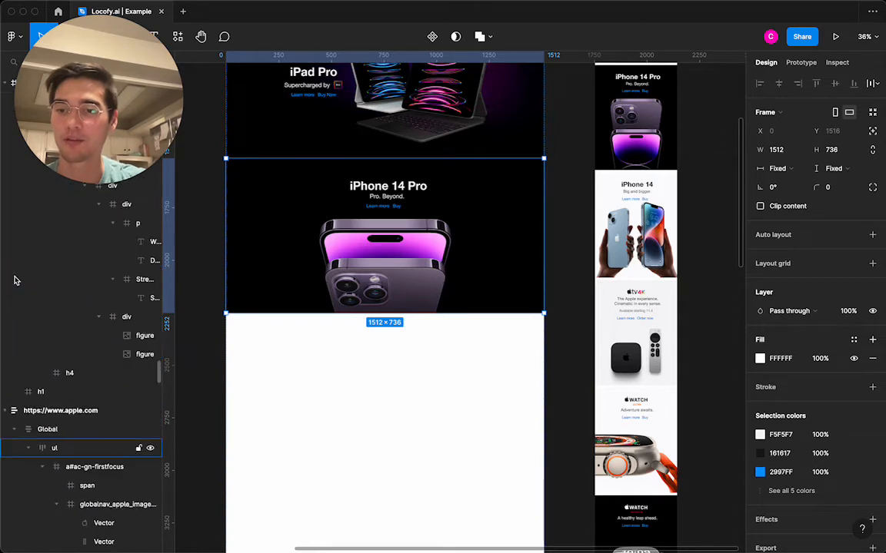
{"action": "scroll", "coordinate": [14, 281], "scroll_direction": "down", "scroll_amount": 5}
{"action": "left_click", "coordinate": [14, 359]}
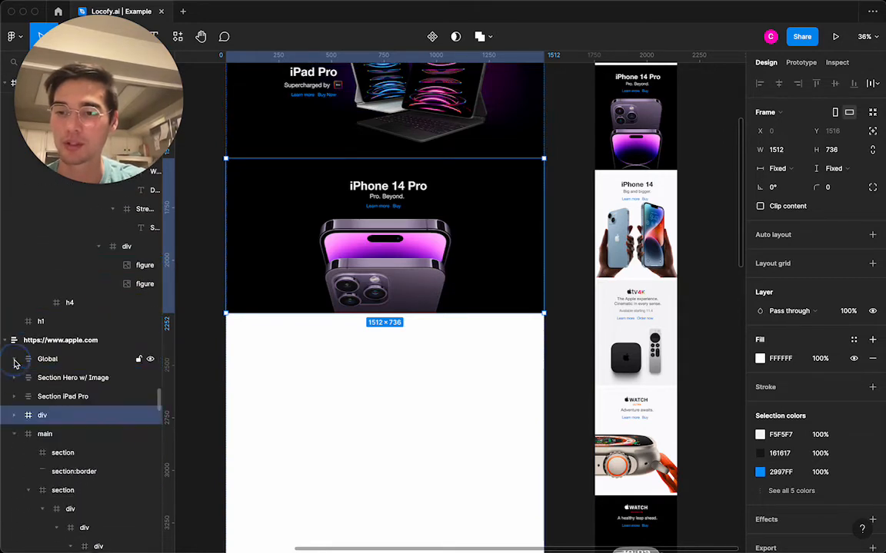
- Rename the desktop page's "Global" navigation layer to "Header"
{"action": "left_click", "coordinate": [48, 359]}
{"action": "scroll", "coordinate": [302, 306], "scroll_direction": "up", "scroll_amount": 8}
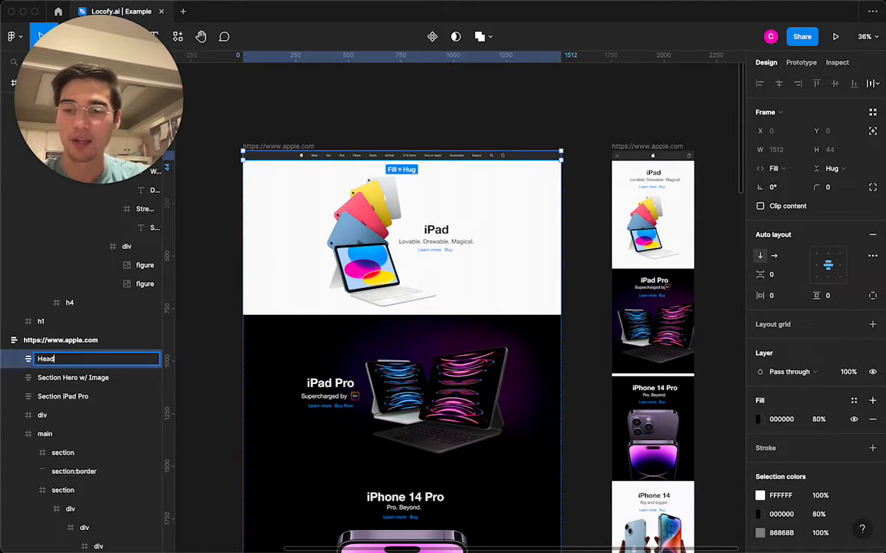
{"action": "type", "text": "Header"}
{"action": "key", "text": "Return"}
- Rename the two rebuilt hero layers to "Section - Hero w/ Image" and "Section - iPad Pro"
{"action": "left_click", "coordinate": [81, 377]}
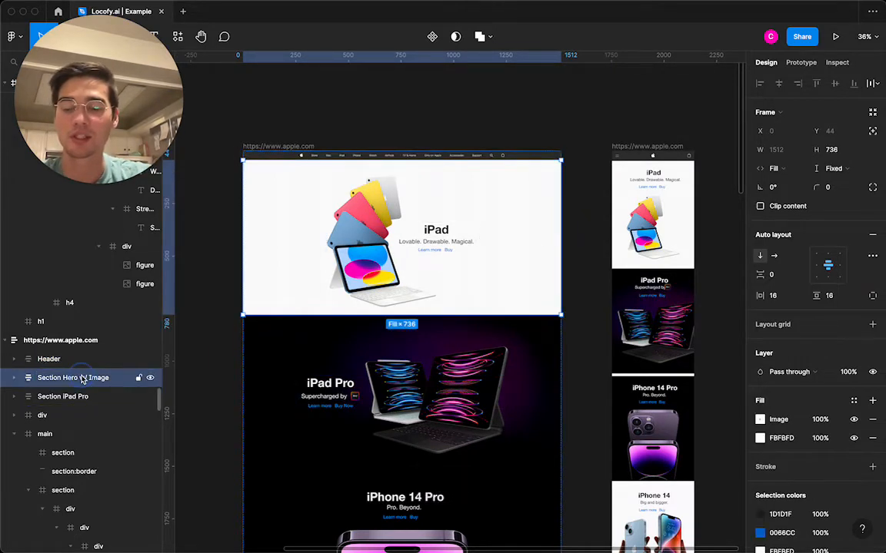
{"action": "key", "text": "Right"}
{"action": "type", "text": "-"}
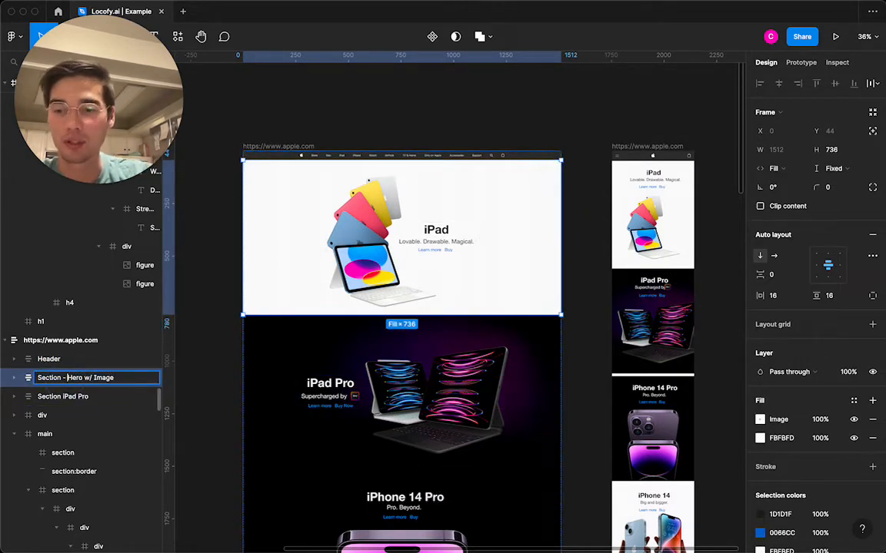
{"action": "key", "text": "Return"}
{"action": "left_click", "coordinate": [65, 396]}
{"action": "double_click", "coordinate": [65, 397]}
{"action": "key", "text": "Right"}
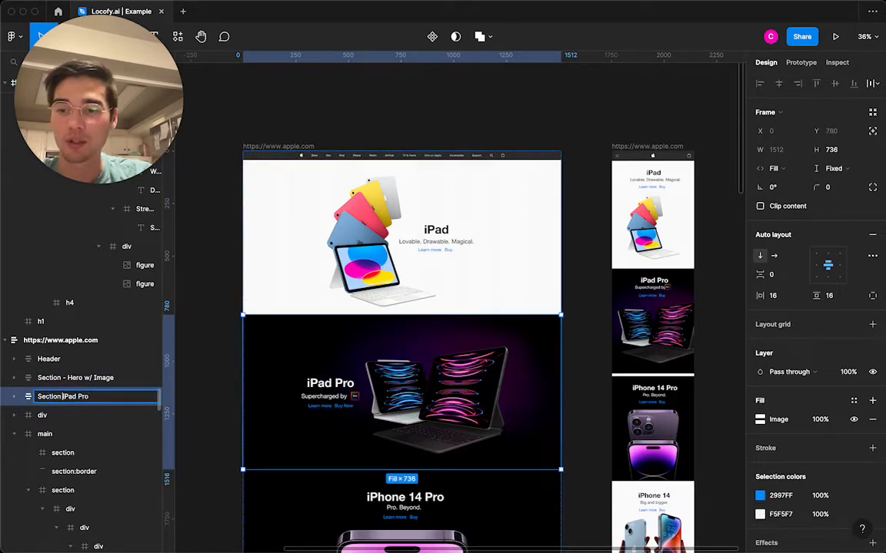
- Rename the iPhone 14 Pro div below the iPad Pro section to "Section - iPhone 14 Pro"
{"action": "double_click", "coordinate": [71, 415]}
{"action": "scroll", "coordinate": [190, 410], "scroll_direction": "down", "scroll_amount": 4}
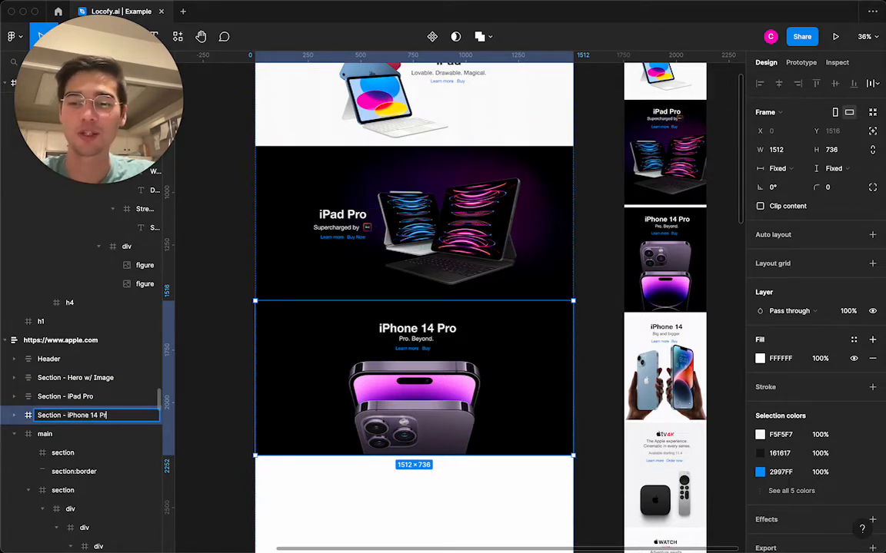
{"action": "left_click", "coordinate": [236, 398]}
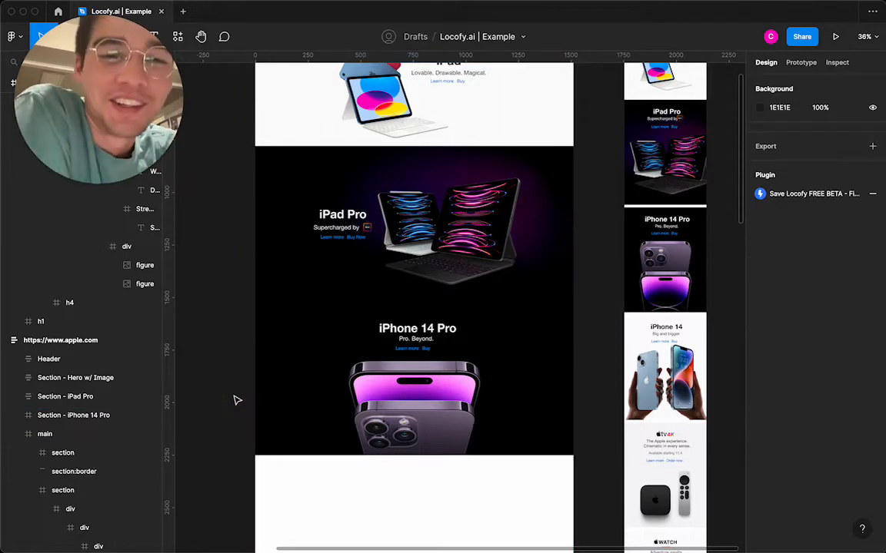
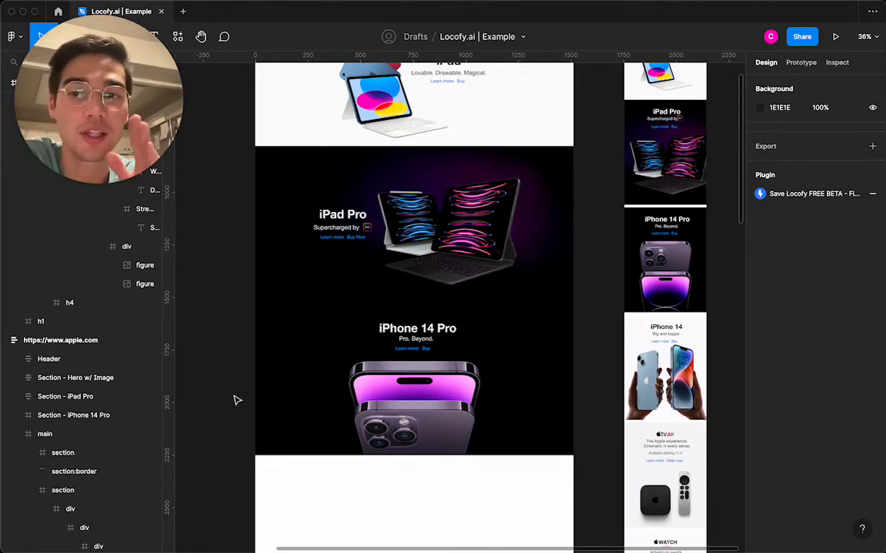
- Examine the nested divs, text layers and figure image inside "Section - iPhone 14 Pro"
{"action": "left_click", "coordinate": [381, 389]}
{"action": "double_click", "coordinate": [412, 336]}
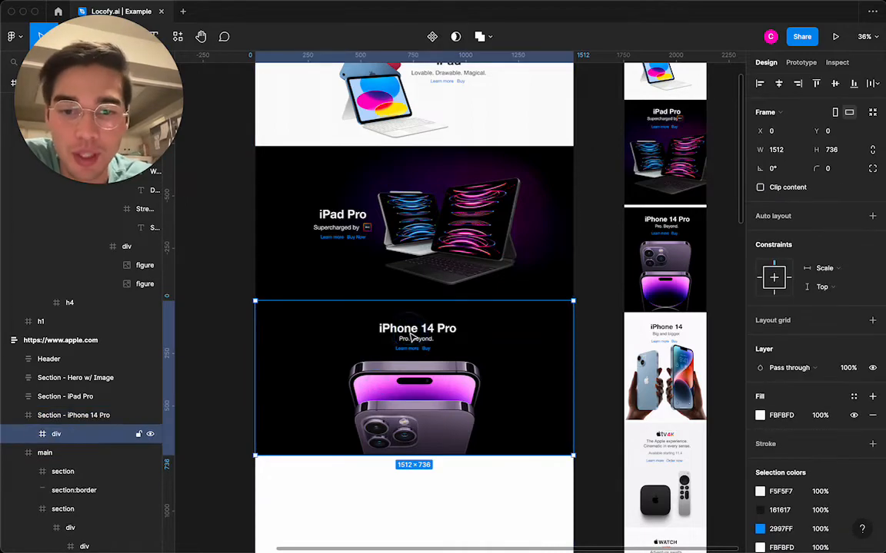
{"action": "double_click", "coordinate": [412, 337]}
{"action": "double_click", "coordinate": [412, 337]}
{"action": "left_click", "coordinate": [344, 419]}
{"action": "left_click", "coordinate": [71, 433]}
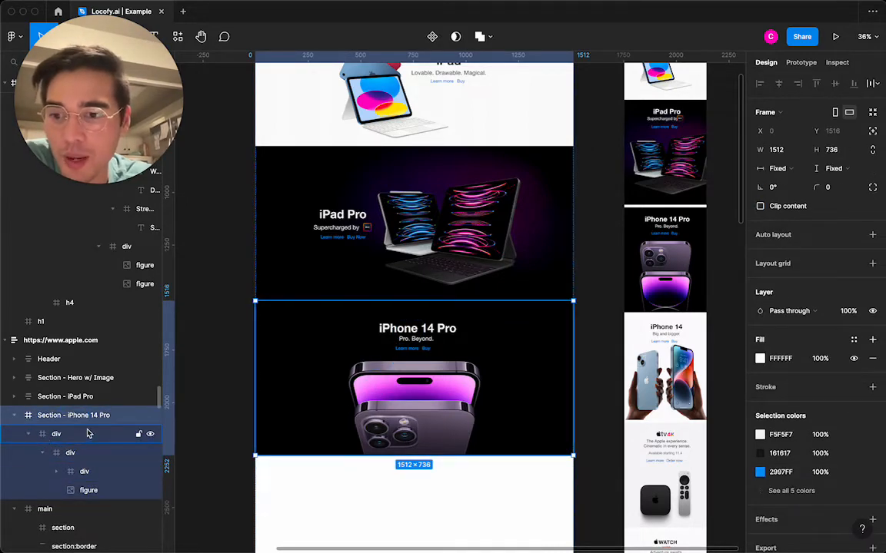
{"action": "left_click", "coordinate": [47, 456]}
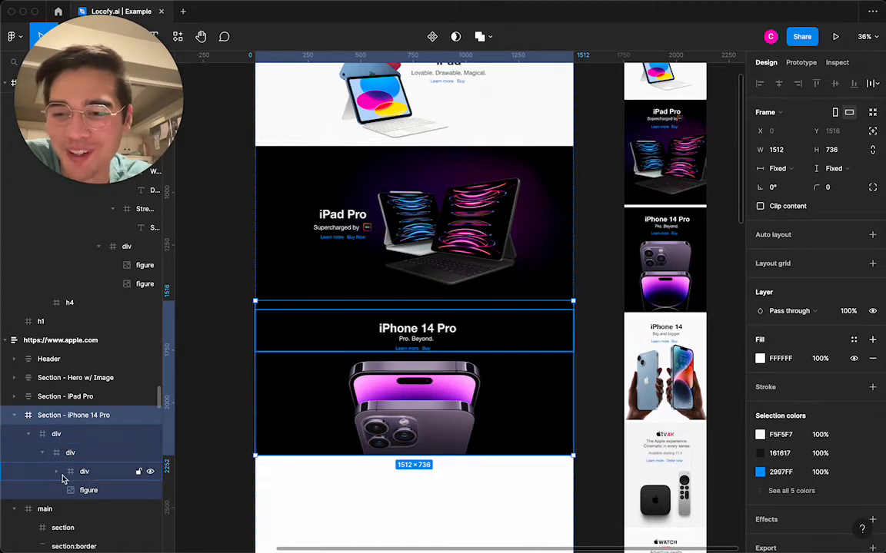
{"action": "left_click", "coordinate": [64, 478]}
{"action": "left_click", "coordinate": [56, 471]}
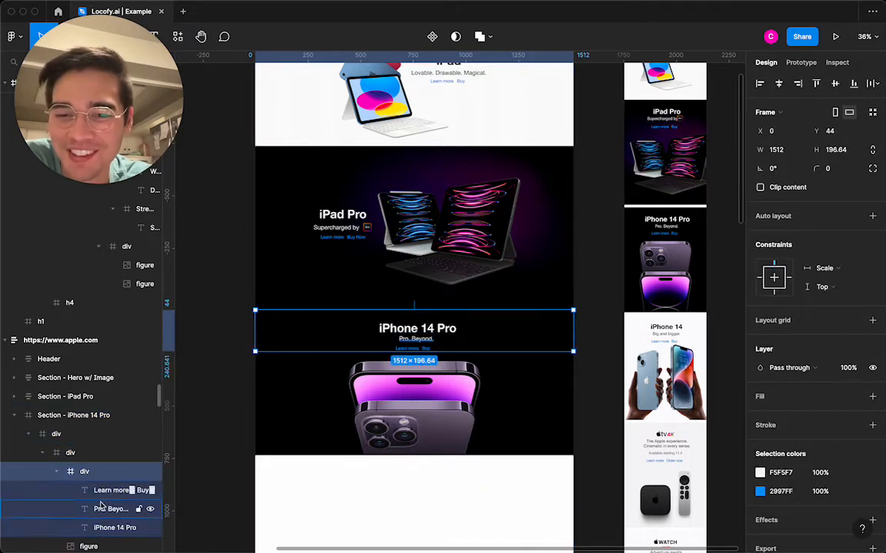
{"action": "left_click", "coordinate": [87, 545]}
{"action": "scroll", "coordinate": [89, 530], "scroll_direction": "down", "scroll_amount": 1}
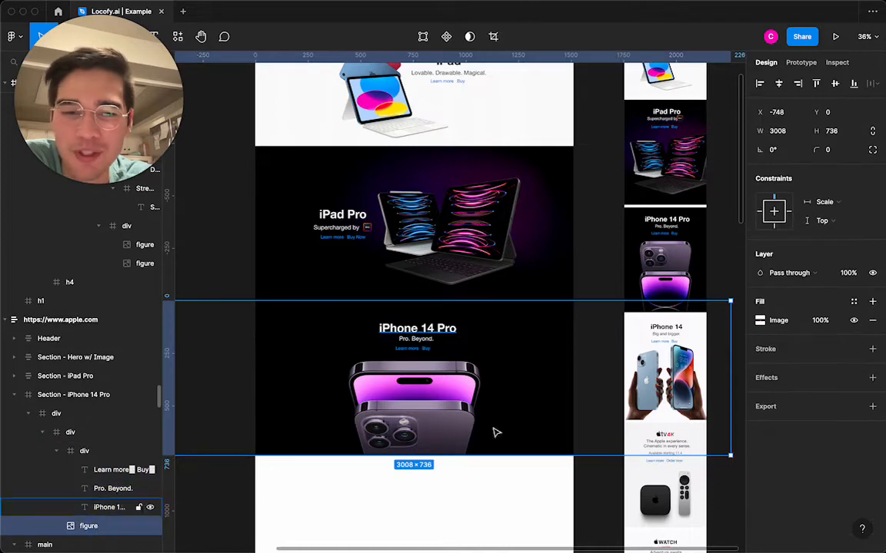
- Try resizing the desktop page frame's width to check how its sections respond
{"action": "left_click", "coordinate": [581, 282]}
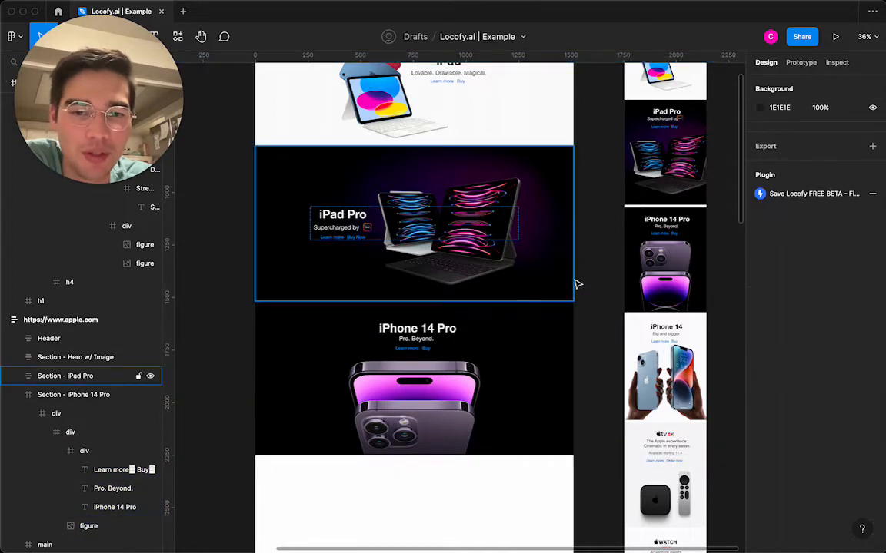
{"action": "scroll", "coordinate": [578, 285], "scroll_direction": "down", "scroll_amount": 3}
{"action": "left_click", "coordinate": [480, 145]}
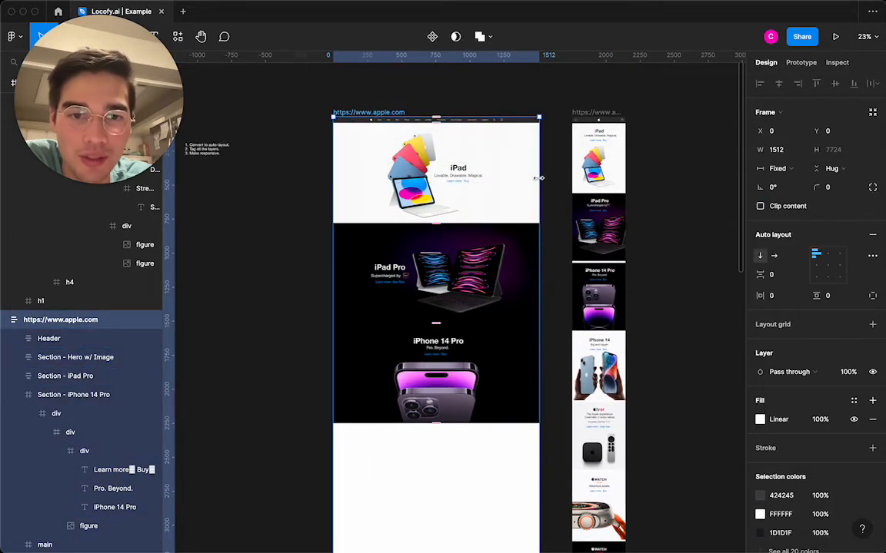
{"action": "mouse_move", "coordinate": [538, 178]}
{"action": "left_mouse_down"}
{"action": "mouse_move", "coordinate": [403, 187]}
{"action": "mouse_move", "coordinate": [540, 180]}
{"action": "mouse_move", "coordinate": [411, 191]}
{"action": "mouse_move", "coordinate": [533, 192]}
{"action": "mouse_move", "coordinate": [471, 200]}
{"action": "mouse_move", "coordinate": [535, 194]}
{"action": "left_mouse_up"}
- Copy the image fill of the figure layer inside "Section - iPhone 14 Pro"
{"action": "left_click", "coordinate": [407, 343]}
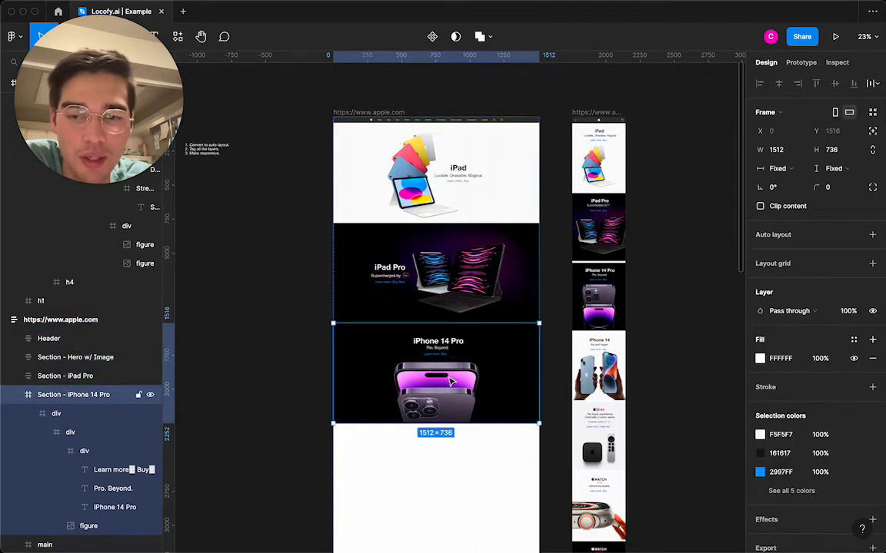
{"action": "double_click", "coordinate": [451, 382]}
{"action": "double_click", "coordinate": [451, 382]}
{"action": "left_click", "coordinate": [759, 320]}
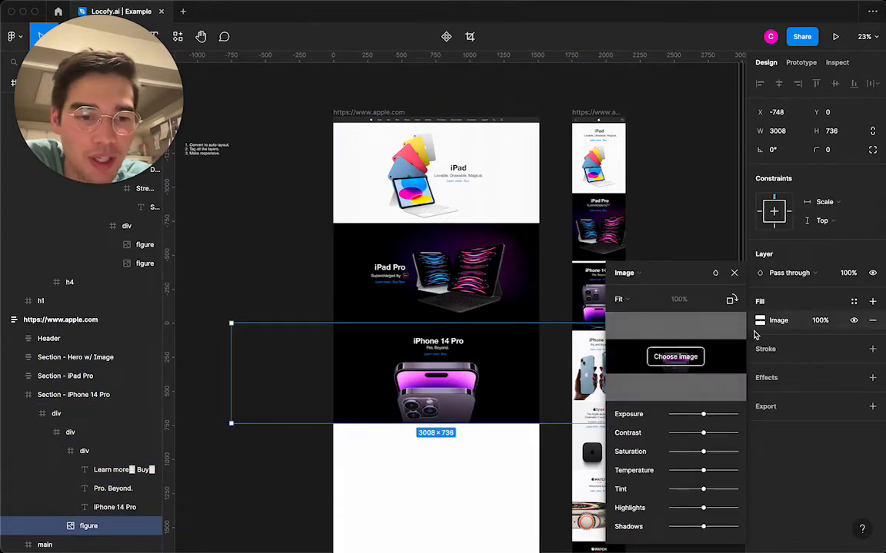
{"action": "left_click", "coordinate": [746, 293]}
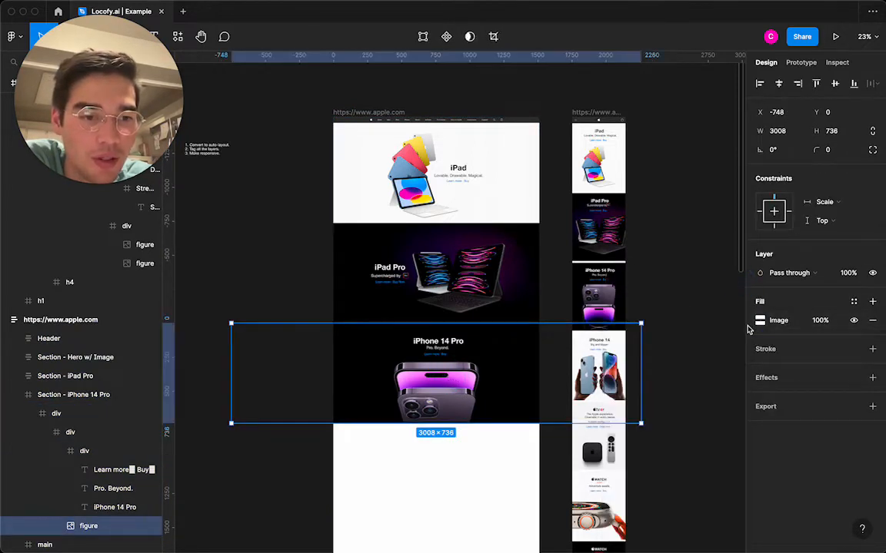
{"action": "left_click", "coordinate": [751, 322]}
{"action": "key", "text": "super+c"}
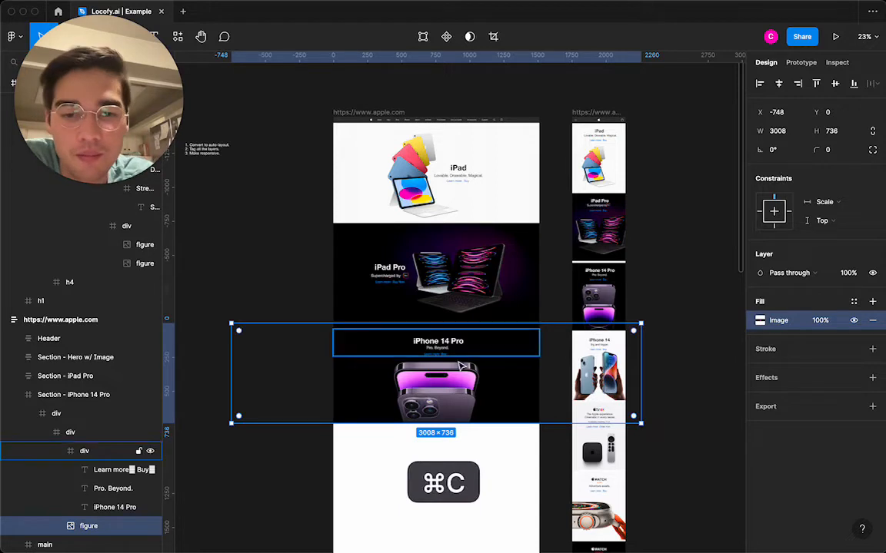
- Ungroup the outermost wrapper div inside "Section - iPhone 14 Pro", keeping its nested contents
{"action": "left_click", "coordinate": [87, 434]}
{"action": "left_click", "coordinate": [88, 435]}
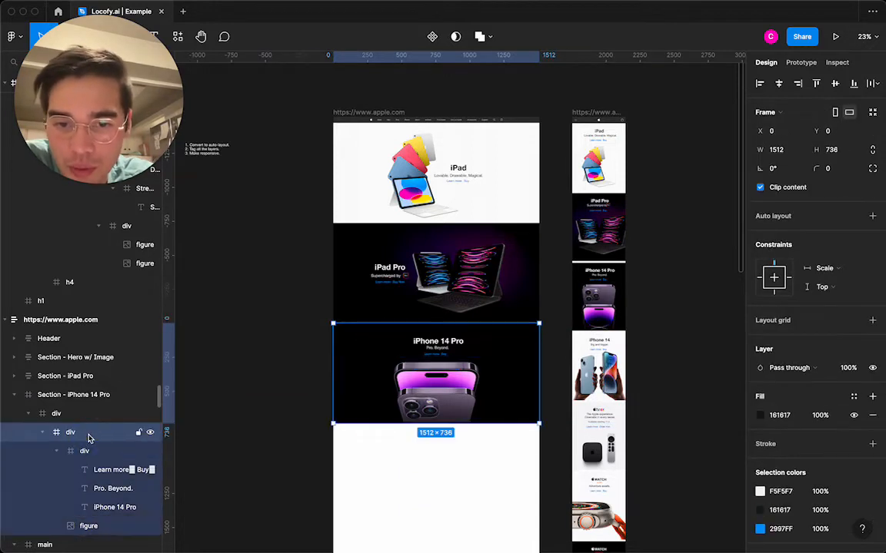
{"action": "left_click", "coordinate": [67, 415]}
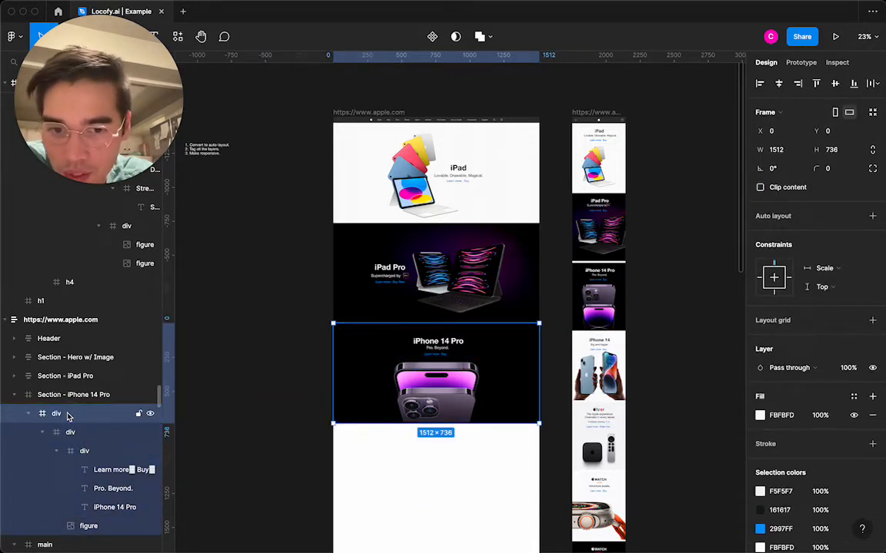
{"action": "right_click", "coordinate": [68, 415]}
{"action": "left_click", "coordinate": [117, 326]}
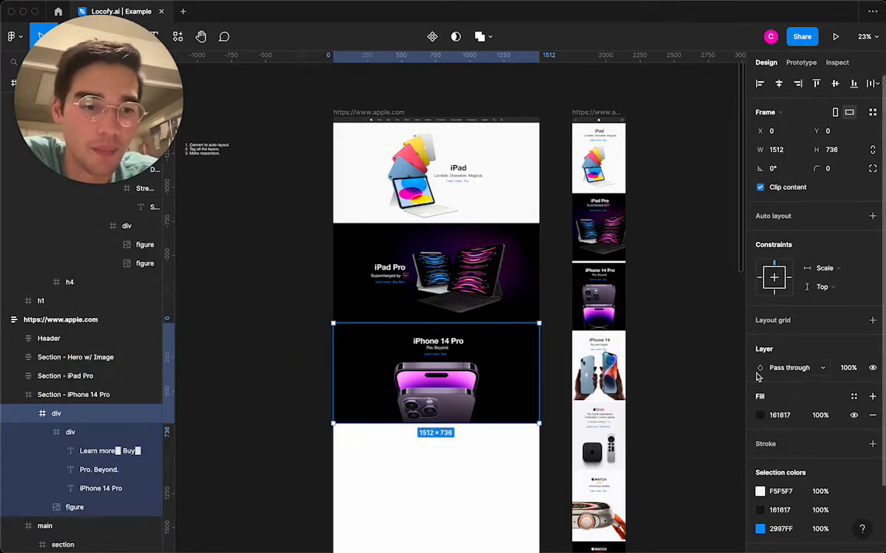
- Paste the copied image fill onto the outer div of the iPhone 14 Pro section and delete its figure layer
{"action": "key", "text": "super+v"}
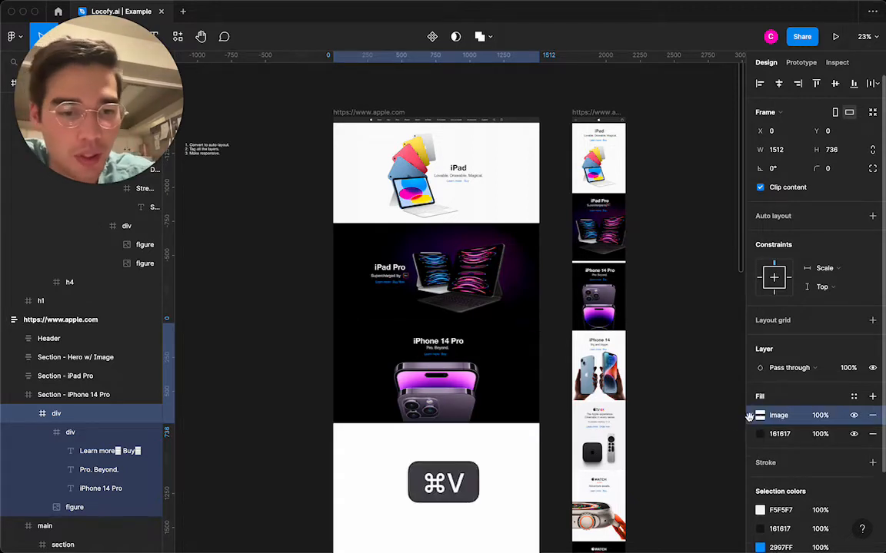
{"action": "left_click", "coordinate": [92, 507]}
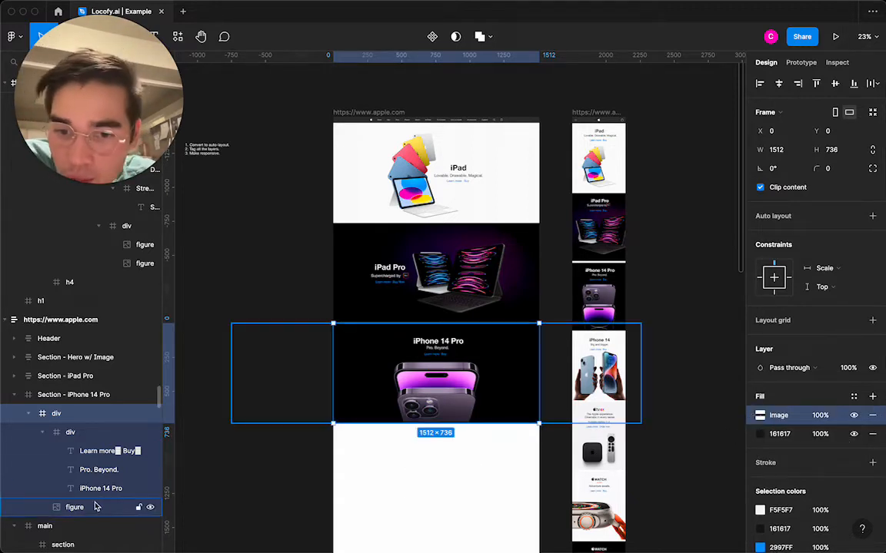
{"action": "key", "text": "Delete"}
- Set the outer iPhone 14 Pro div's image fill to scale with the Fill mode
{"action": "left_click", "coordinate": [94, 433]}
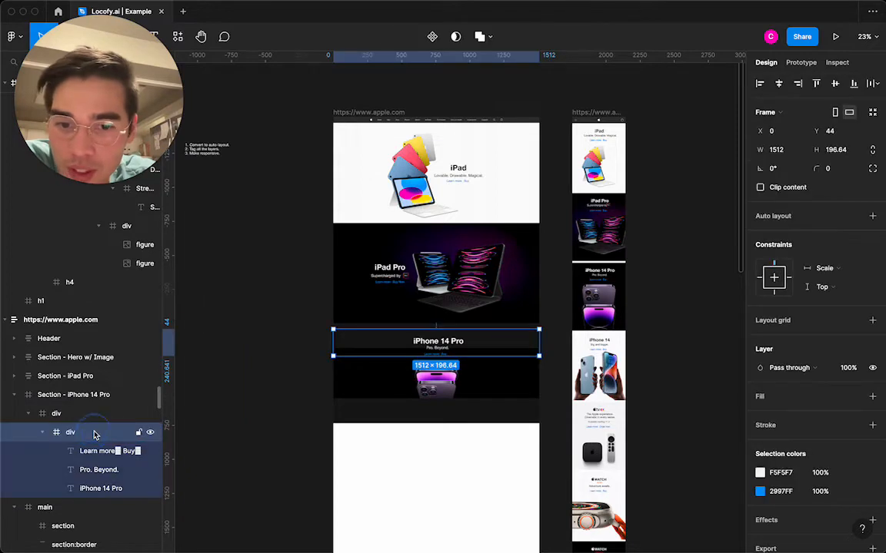
{"action": "left_click", "coordinate": [85, 415]}
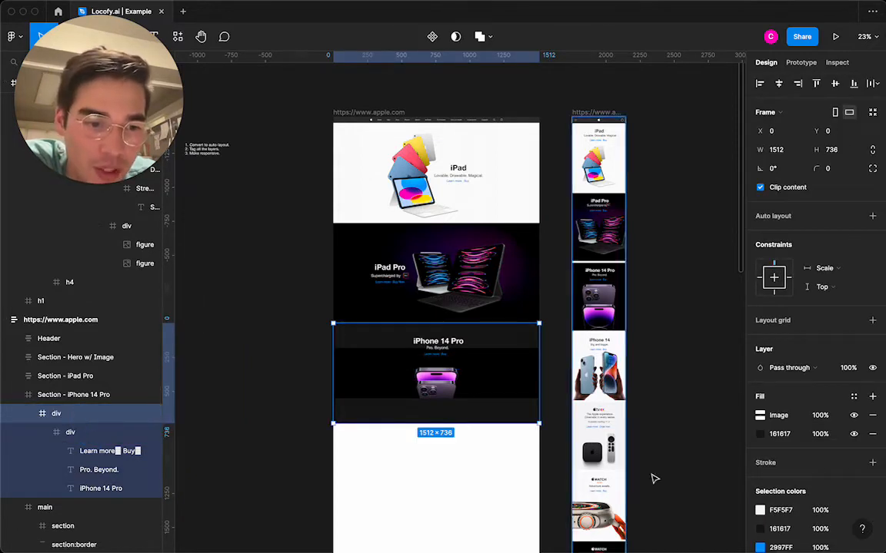
{"action": "left_click", "coordinate": [759, 415]}
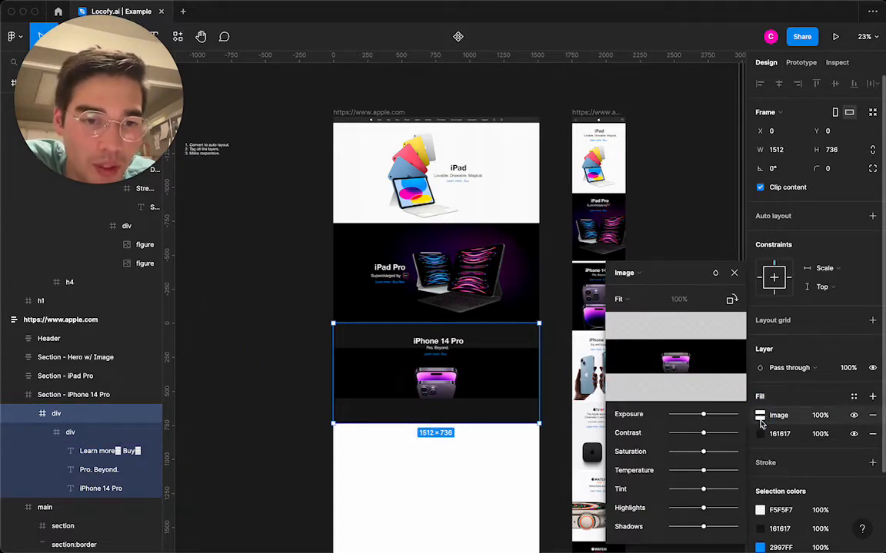
{"action": "left_click", "coordinate": [629, 300]}
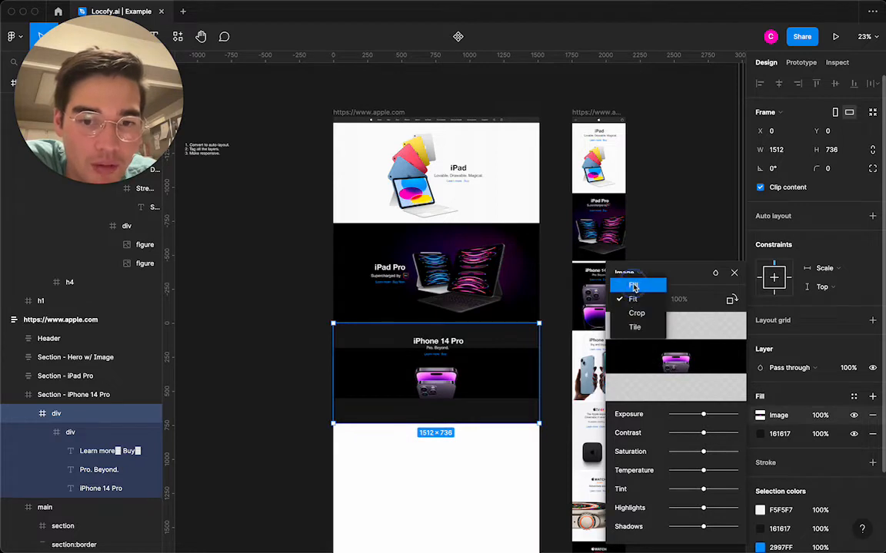
{"action": "left_click", "coordinate": [633, 285]}
{"action": "left_click", "coordinate": [733, 273]}
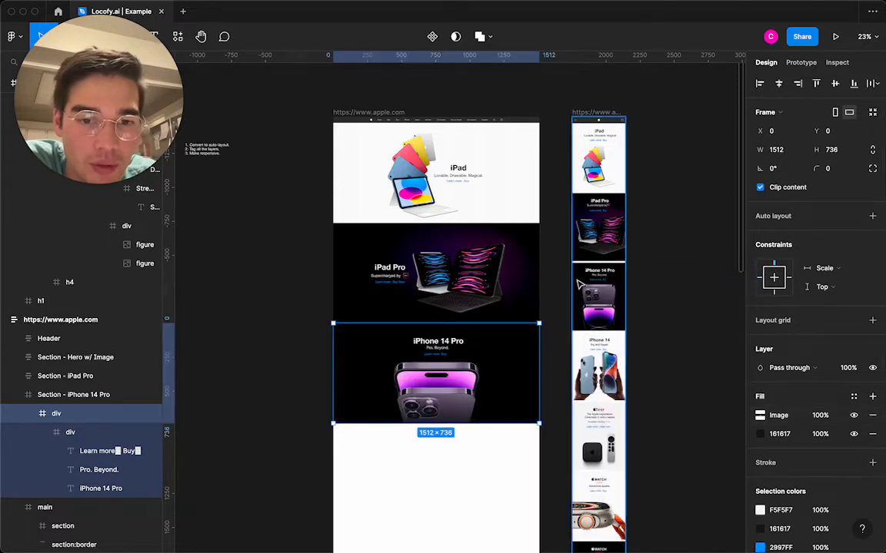
- Try narrowing the desktop page frame to a width of 984, and undo the resize
{"action": "left_click", "coordinate": [548, 293]}
{"action": "left_click", "coordinate": [395, 113]}
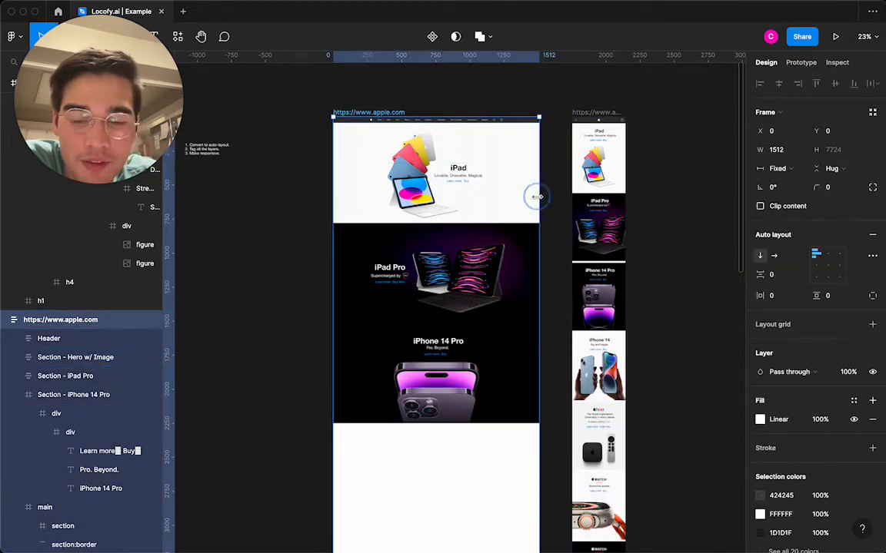
{"action": "left_click_drag", "start_coordinate": [538, 196], "coordinate": [468, 201]}
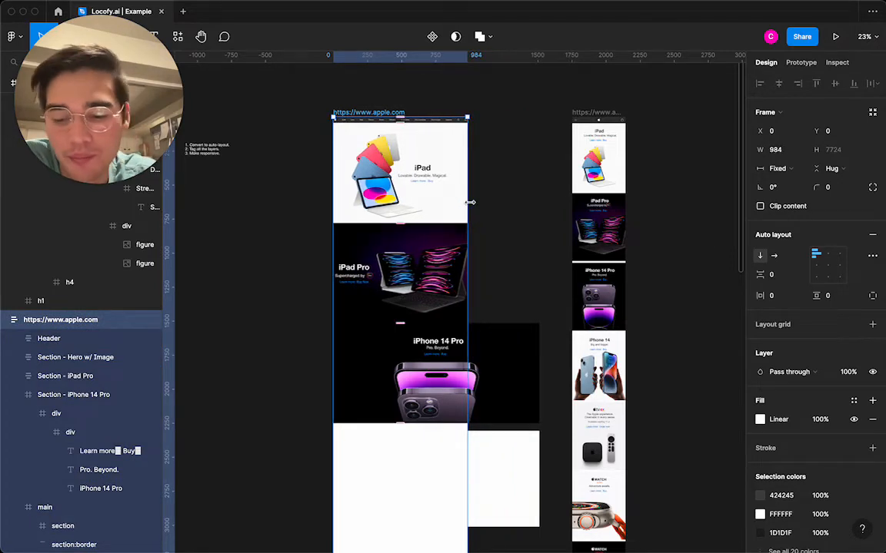
{"action": "key", "text": "super+z"}
- Add auto layout to "Section - iPhone 14 Pro", trying Fill container for its width before returning it to Hug contents
{"action": "left_click", "coordinate": [490, 388]}
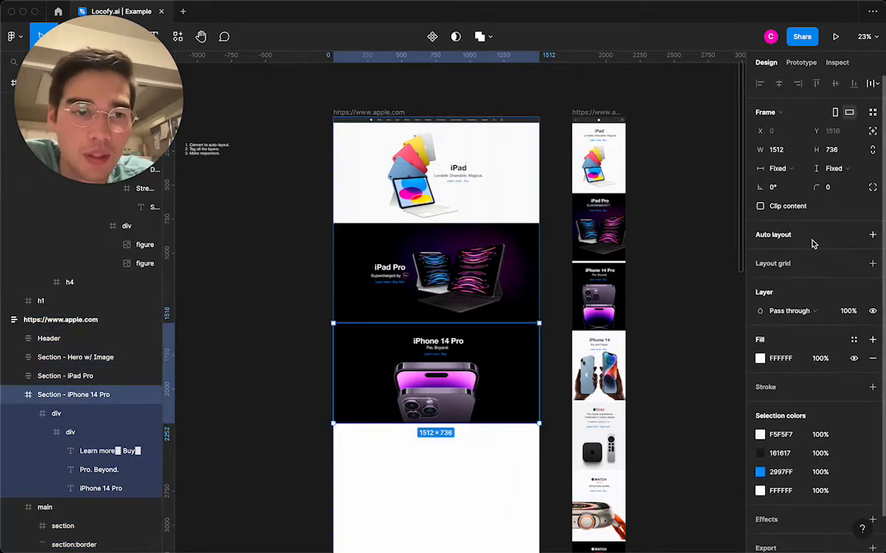
{"action": "left_click", "coordinate": [872, 236]}
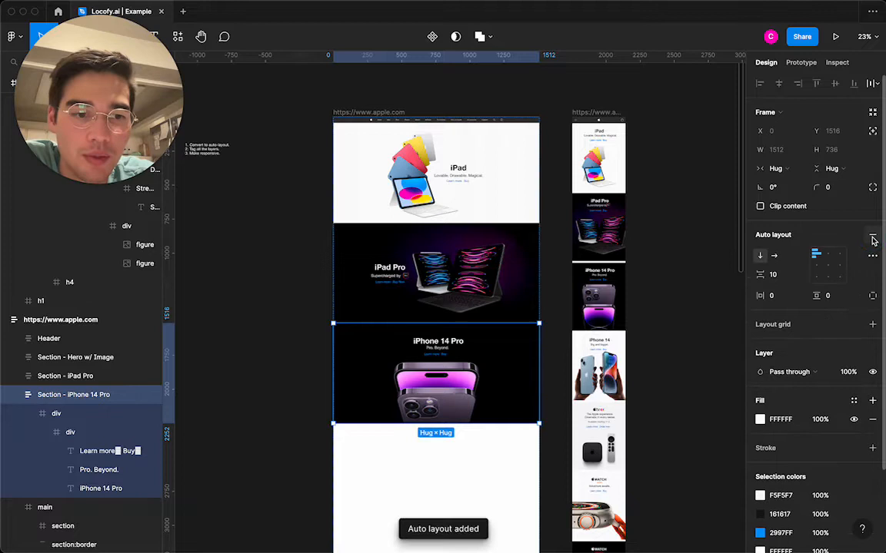
{"action": "left_click", "coordinate": [784, 168]}
{"action": "left_click", "coordinate": [785, 186]}
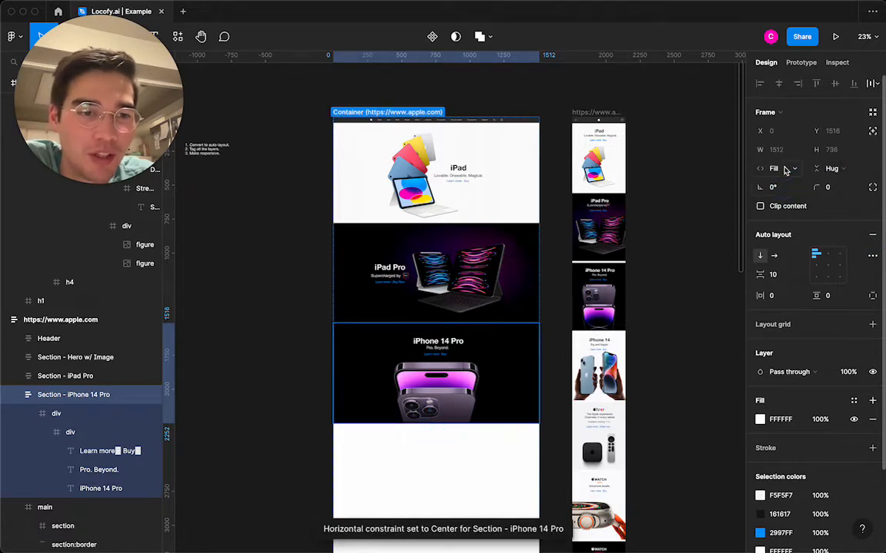
{"action": "left_click", "coordinate": [785, 169]}
{"action": "left_click", "coordinate": [784, 158]}
- Set the iPhone 14 Pro section's width to Fill container and test the page frame's width resizing around the change
{"action": "left_click", "coordinate": [388, 113]}
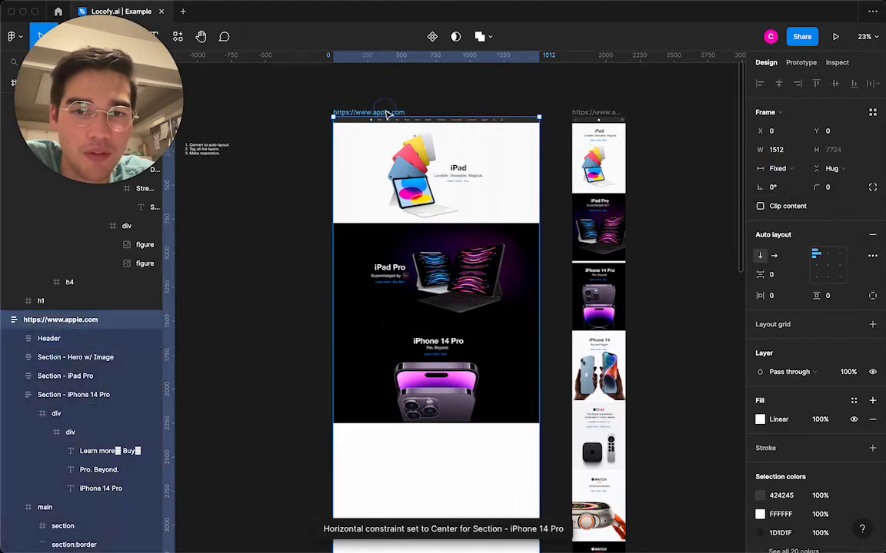
{"action": "mouse_move", "coordinate": [539, 215]}
{"action": "left_mouse_down"}
{"action": "mouse_move", "coordinate": [471, 211]}
{"action": "mouse_move", "coordinate": [535, 213]}
{"action": "left_mouse_up"}
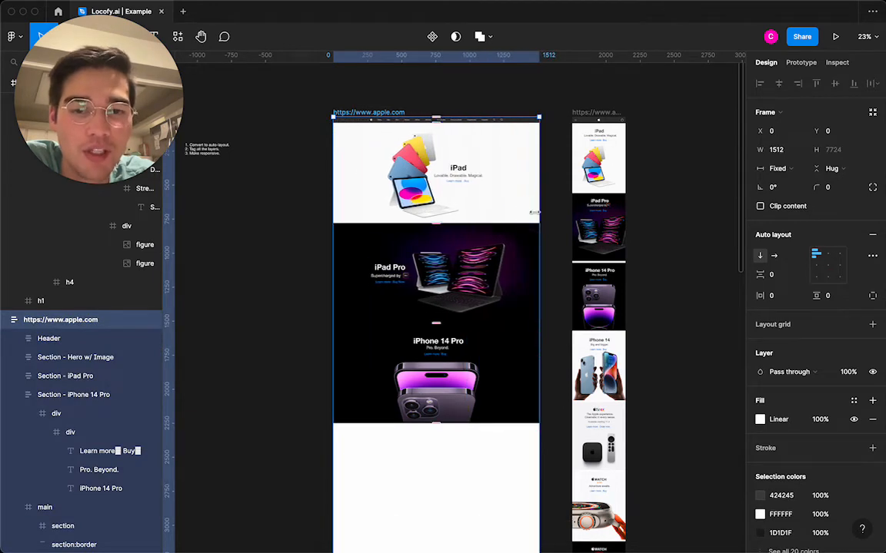
{"action": "left_click", "coordinate": [530, 348]}
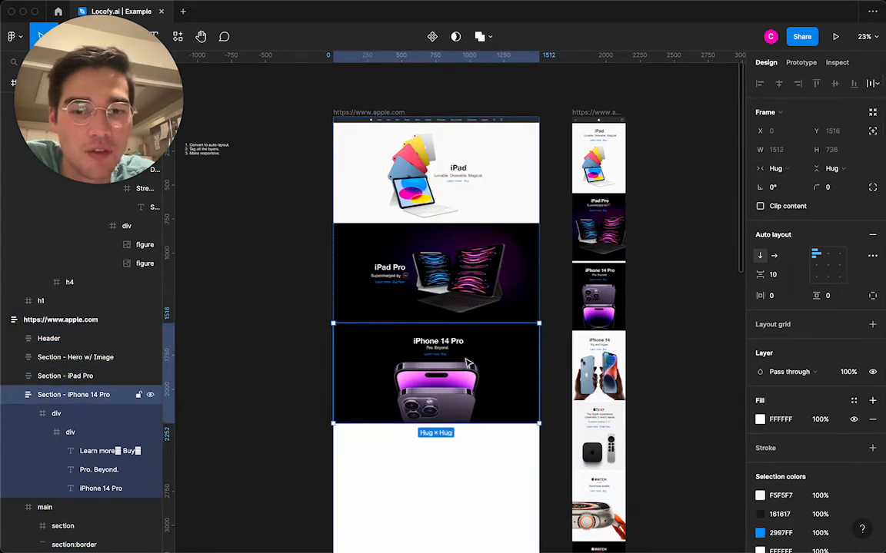
{"action": "left_click", "coordinate": [773, 169]}
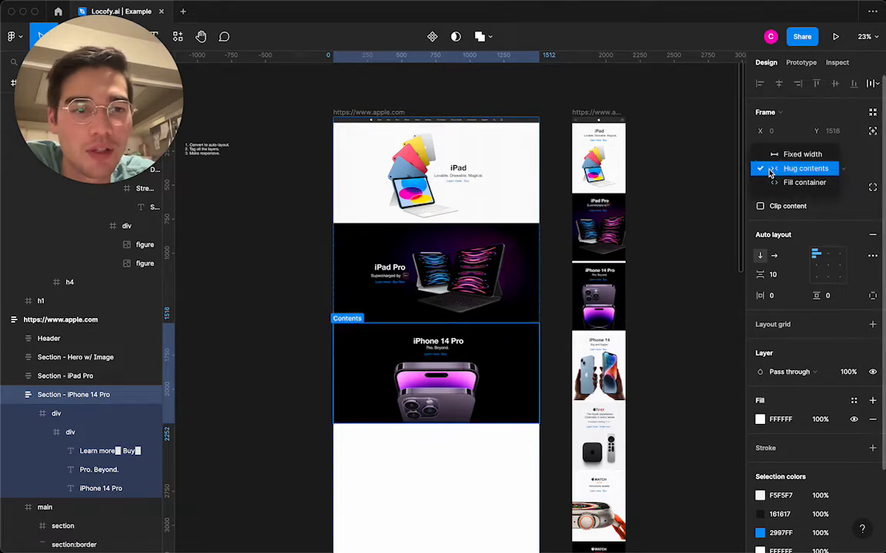
{"action": "left_click", "coordinate": [769, 168]}
{"action": "left_click", "coordinate": [373, 114]}
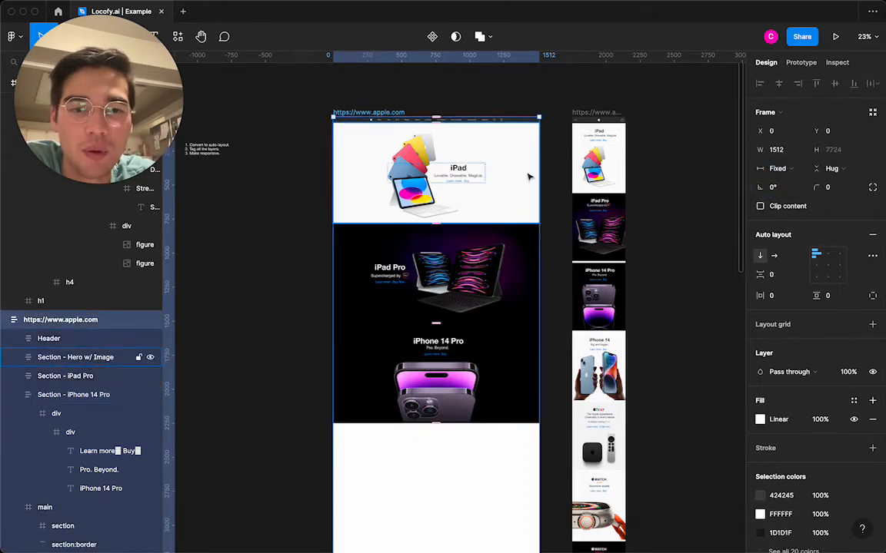
{"action": "mouse_move", "coordinate": [538, 175]}
{"action": "left_mouse_down"}
{"action": "mouse_move", "coordinate": [449, 176]}
{"action": "mouse_move", "coordinate": [538, 175]}
{"action": "left_mouse_up"}
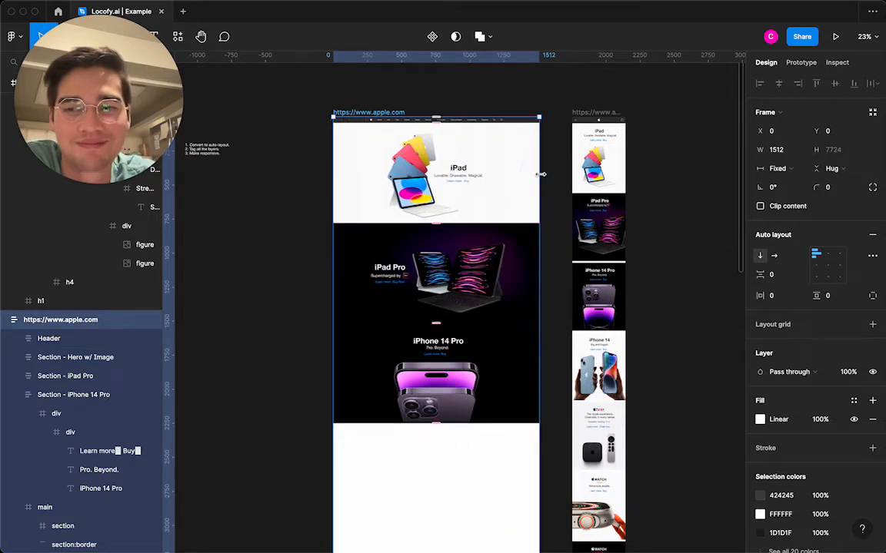
- Compare the iPhone 14 Pro section with its nested divs and copy the outer div's image fill
{"action": "left_click", "coordinate": [83, 419]}
{"action": "left_click", "coordinate": [106, 434]}
{"action": "left_click", "coordinate": [97, 420]}
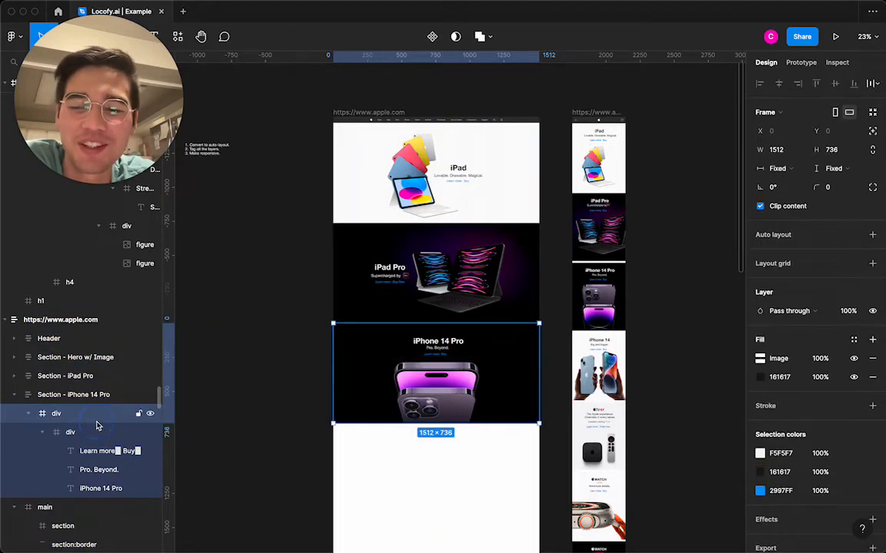
{"action": "left_click", "coordinate": [100, 435]}
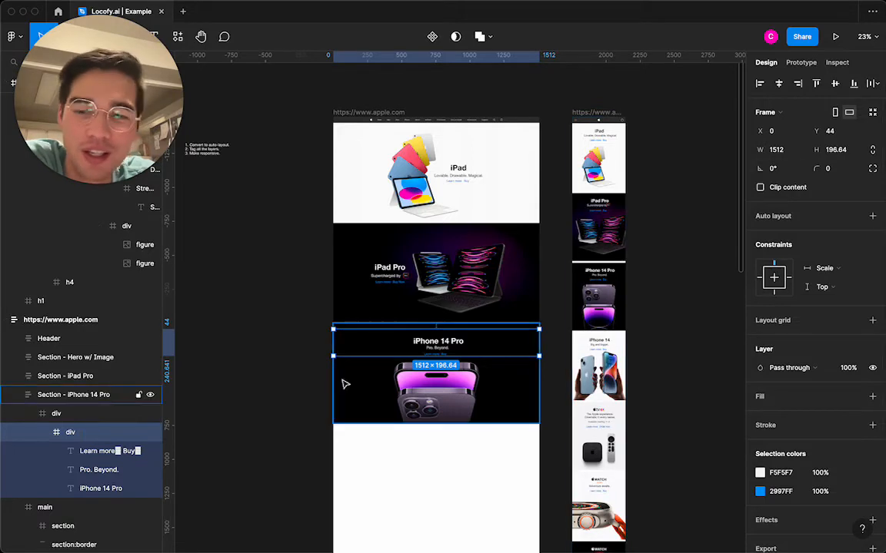
{"action": "left_click", "coordinate": [86, 421]}
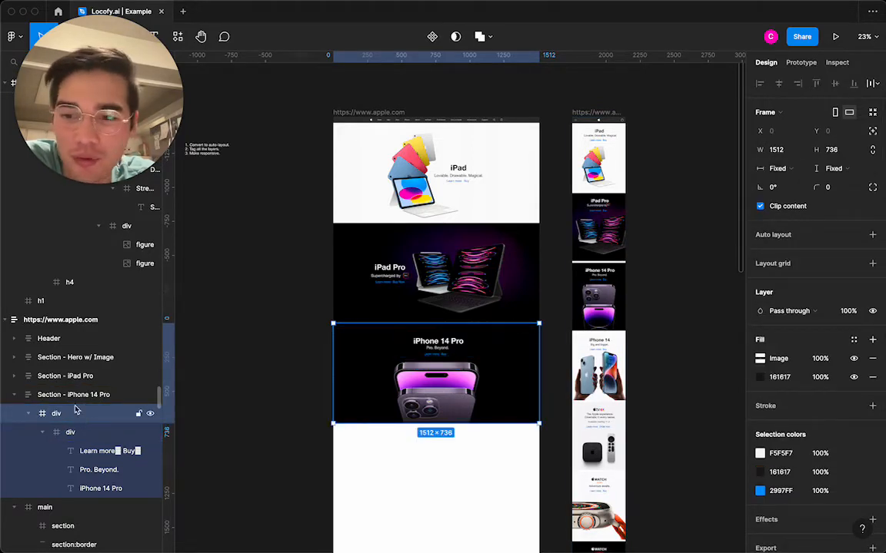
{"action": "key", "text": "shift+Return"}
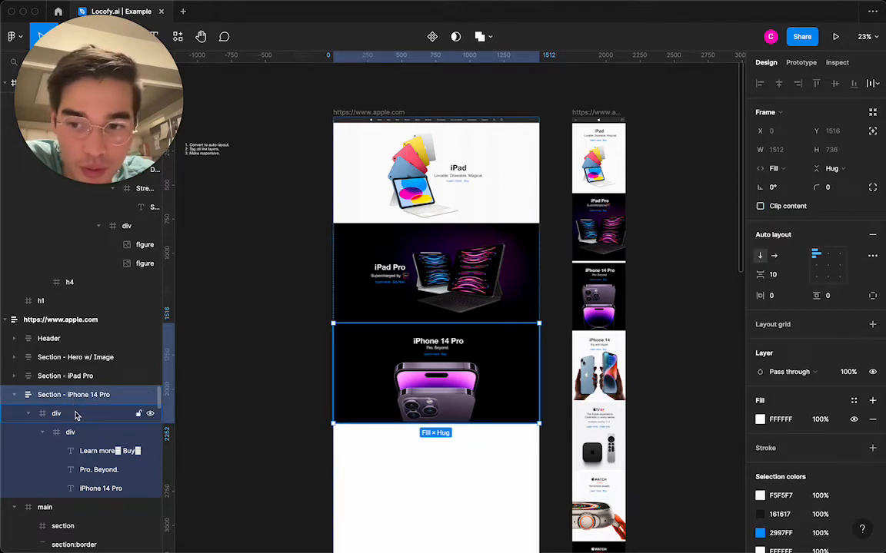
{"action": "left_click", "coordinate": [76, 415]}
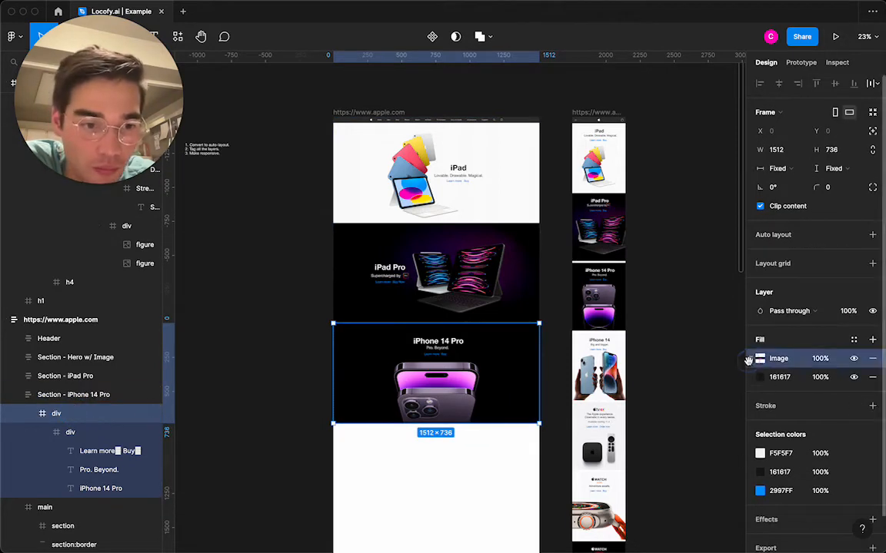
{"action": "key", "text": "super+c"}
- Replace the FFFFFF fill of "Section - iPhone 14 Pro" with the copied image fill and open that fill's image settings
{"action": "left_click", "coordinate": [124, 395]}
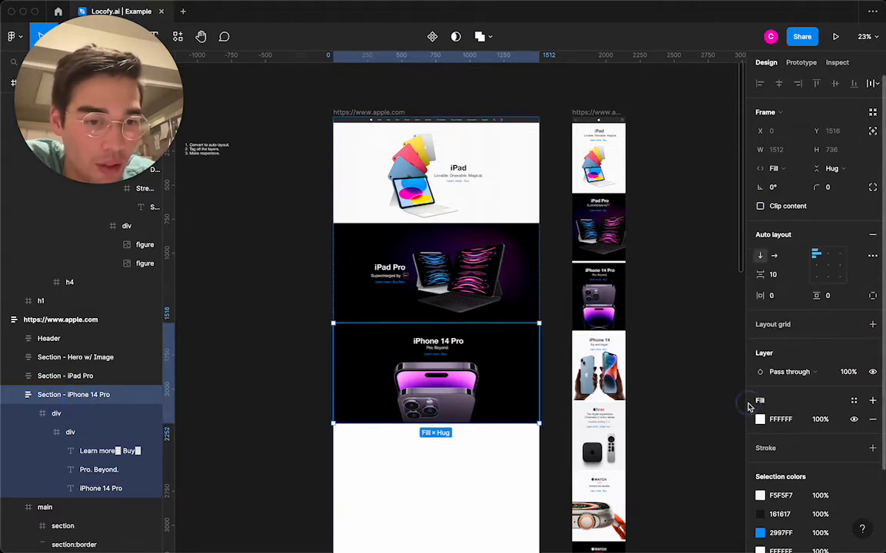
{"action": "left_click", "coordinate": [751, 419]}
{"action": "key", "text": "super+v"}
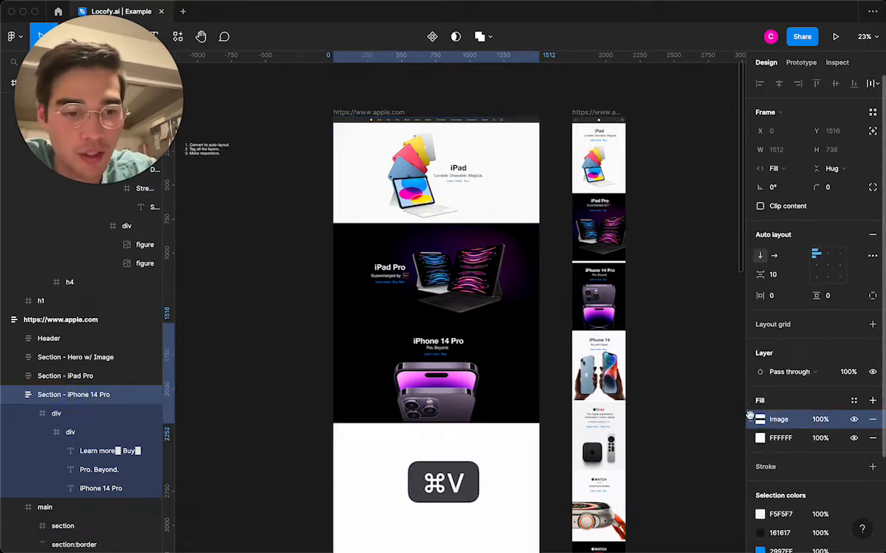
{"action": "left_click", "coordinate": [872, 437]}
{"action": "left_click", "coordinate": [760, 419]}
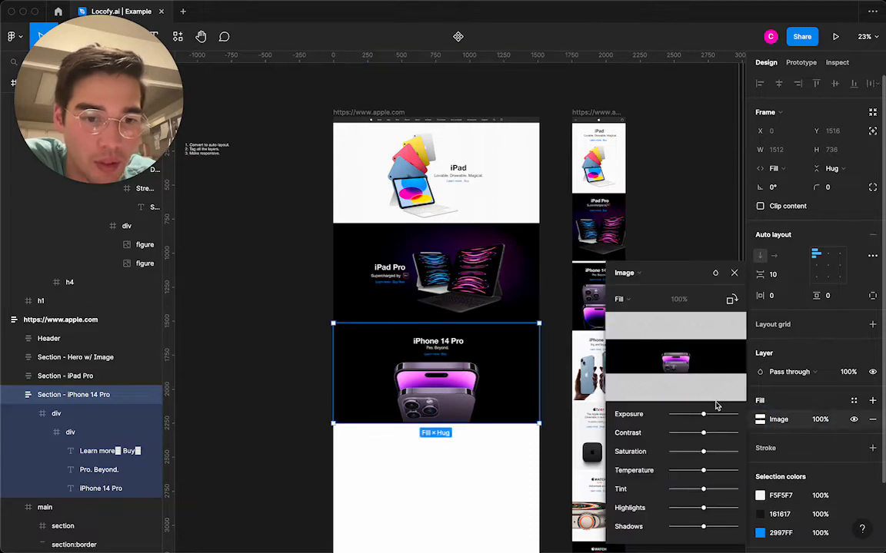
- Remove the image fill from the outer div inside "Section - iPhone 14 Pro", keeping its 161617 fill
{"action": "left_click", "coordinate": [636, 302]}
{"action": "left_click", "coordinate": [634, 300]}
{"action": "left_click", "coordinate": [85, 431]}
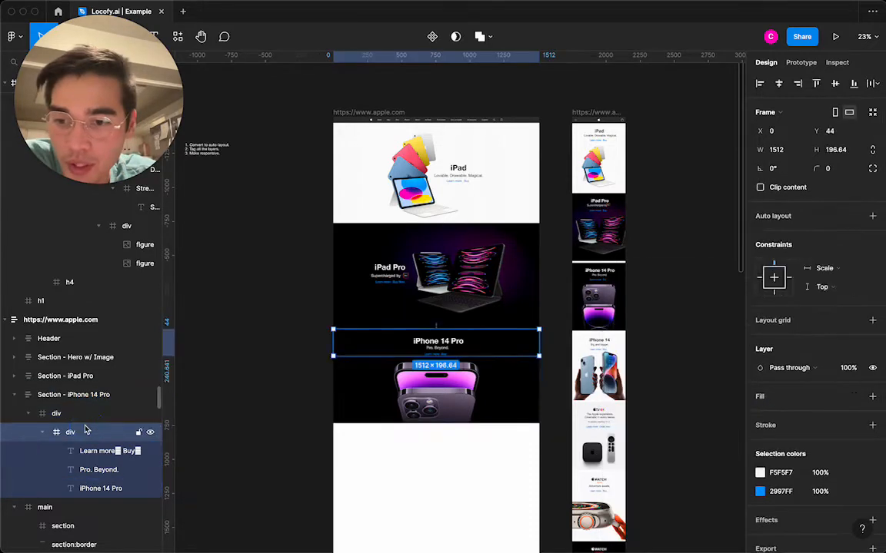
{"action": "left_click", "coordinate": [73, 414]}
{"action": "left_click", "coordinate": [872, 356]}
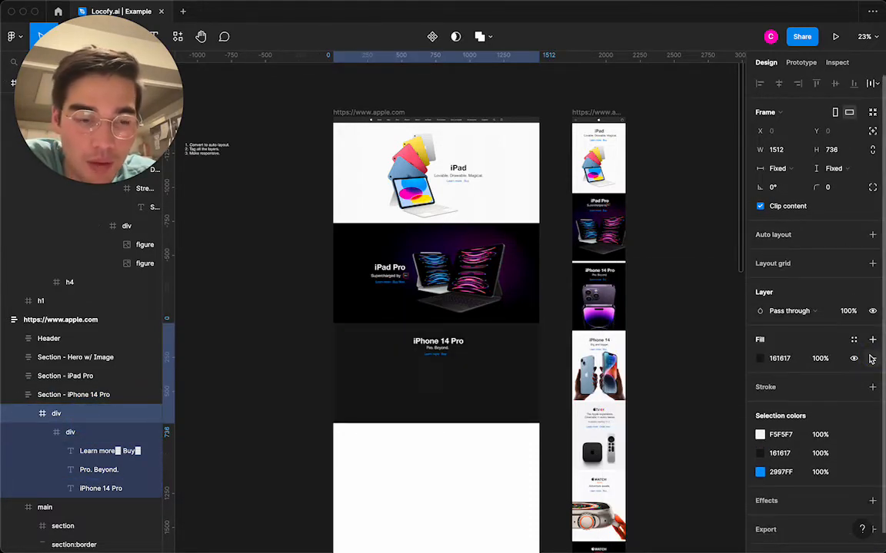
- Set the iPhone 14 Pro section's auto layout item spacing to 0 and remove the extra 000000 fill added above its image fill
{"action": "left_click", "coordinate": [88, 395]}
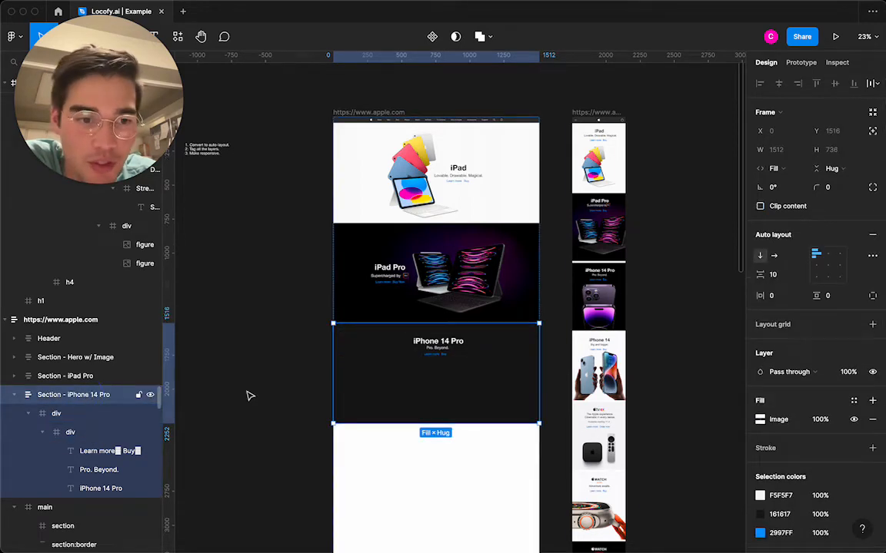
{"action": "left_click", "coordinate": [872, 400]}
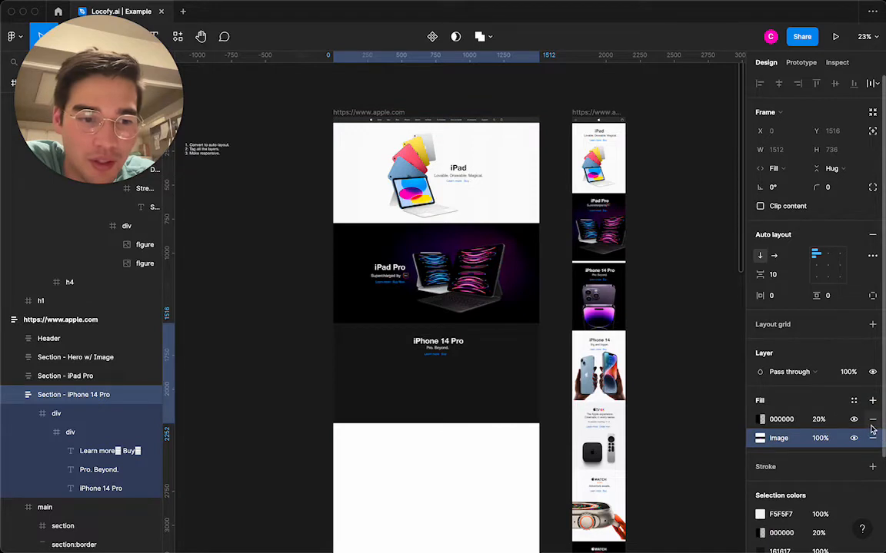
{"action": "left_click", "coordinate": [775, 275]}
{"action": "type", "text": "0"}
{"action": "key", "text": "Return"}
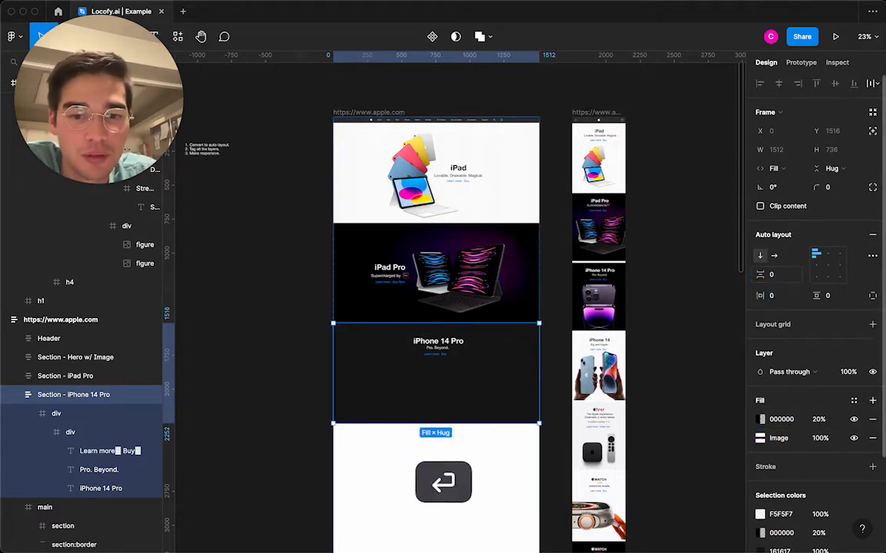
{"action": "left_click", "coordinate": [873, 420]}
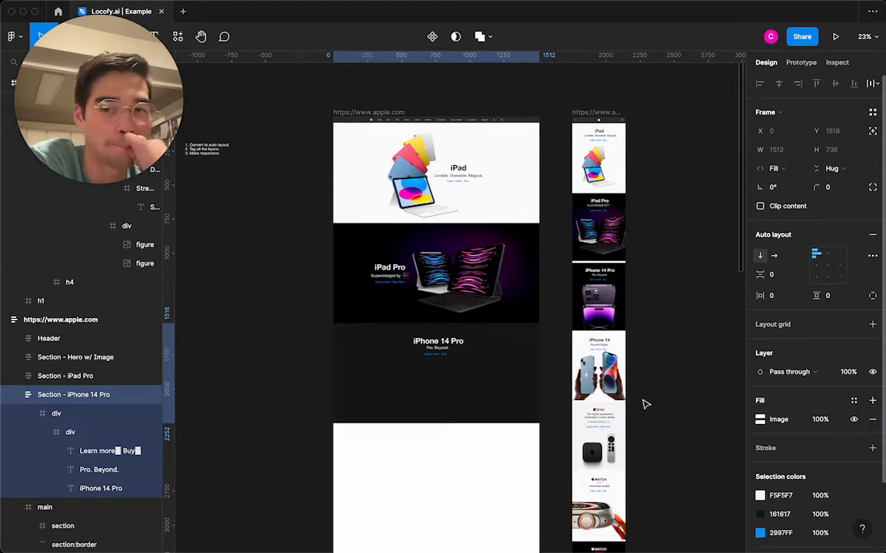
- Compare the iPhone 14 Pro section with "Section - iPad Pro" and set its horizontal and vertical padding to 16
{"action": "left_click", "coordinate": [68, 376]}
{"action": "left_click", "coordinate": [73, 396]}
{"action": "left_click", "coordinate": [75, 377]}
{"action": "left_click", "coordinate": [76, 397]}
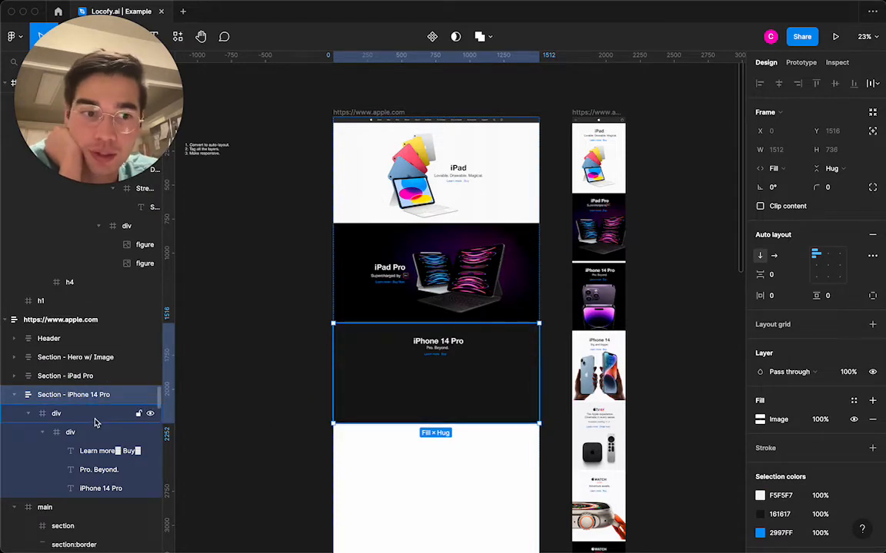
{"action": "left_click", "coordinate": [77, 376]}
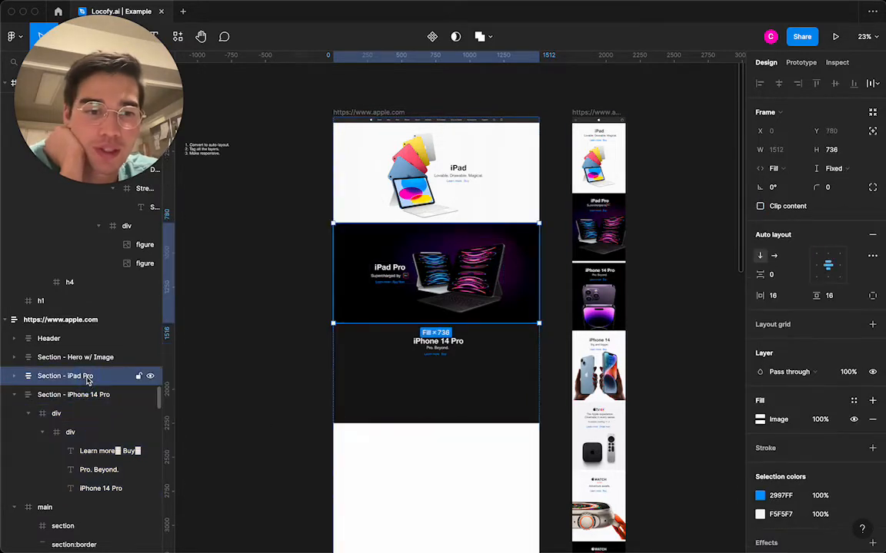
{"action": "left_click", "coordinate": [89, 396]}
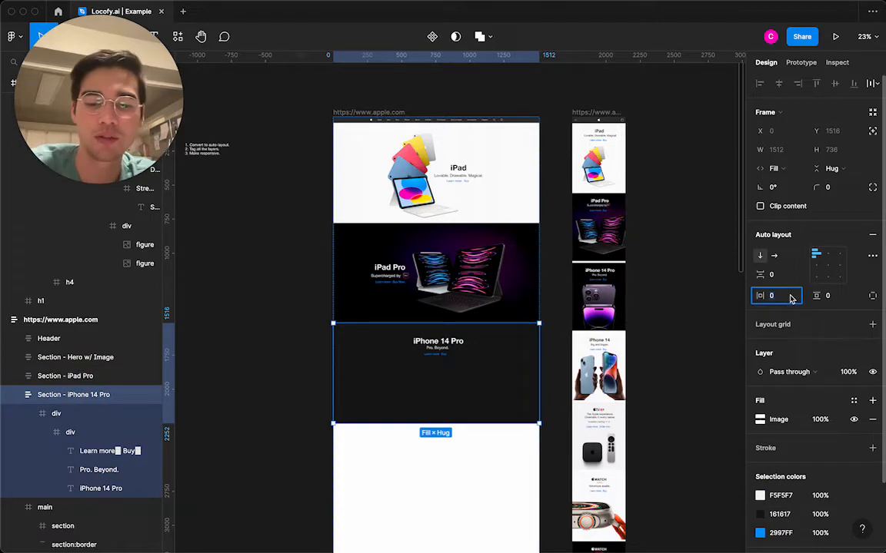
{"action": "left_click", "coordinate": [837, 301]}
{"action": "type", "text": "16"}
{"action": "key", "text": "Return"}
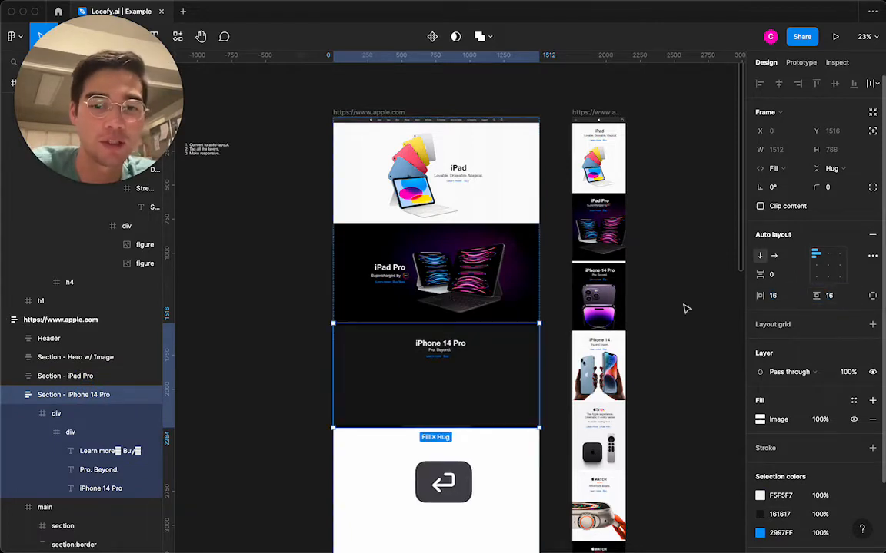
- Remove the 161617 fill from the outer div and select "Section - iPhone 14 Pro"
{"action": "scroll", "coordinate": [475, 352], "scroll_direction": "up", "scroll_amount": 5}
{"action": "scroll", "coordinate": [475, 351], "scroll_direction": "up", "scroll_amount": 1}
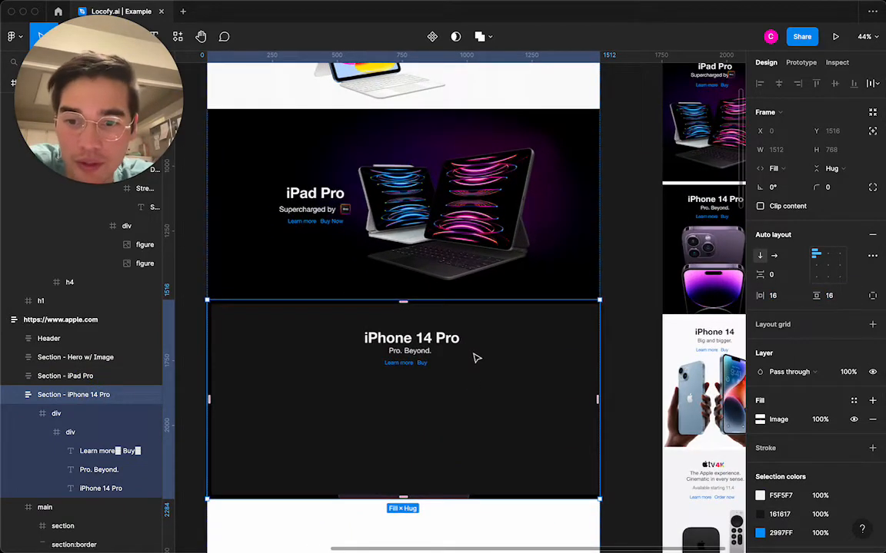
{"action": "left_click", "coordinate": [471, 382]}
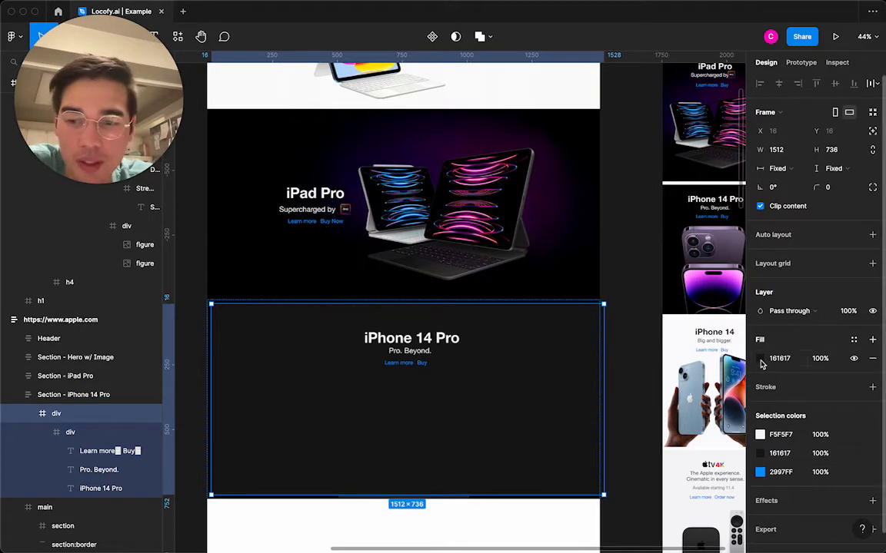
{"action": "left_click", "coordinate": [872, 359]}
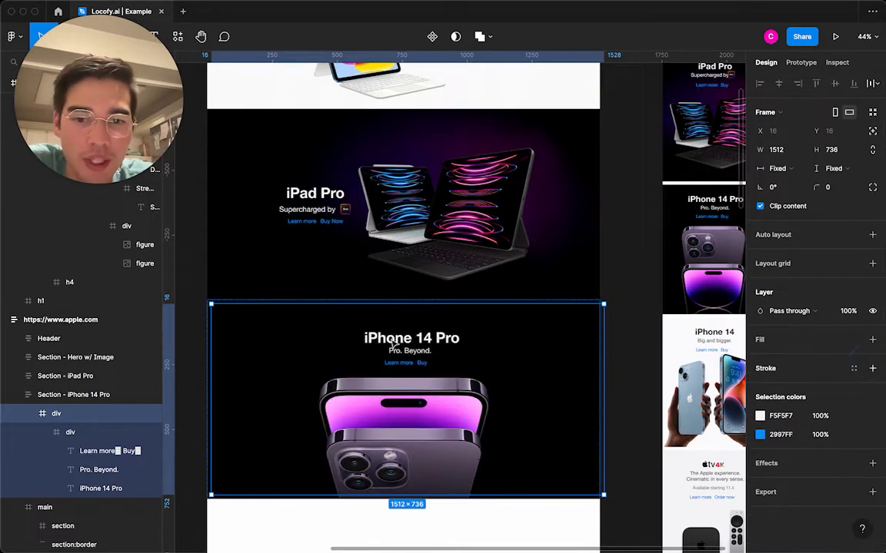
{"action": "left_click", "coordinate": [125, 394]}
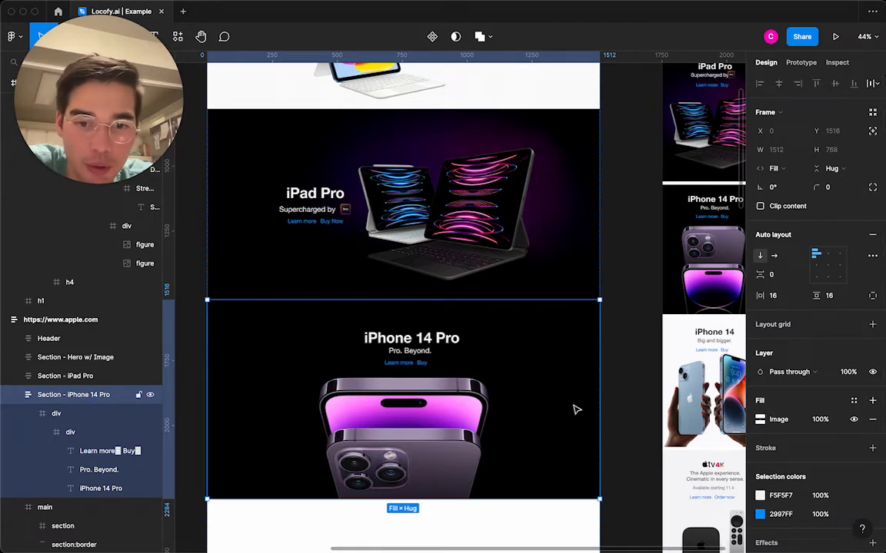
- Compare the iPhone 14 Pro section's sizing with its outer div's and check the div's width resizing options
{"action": "left_click", "coordinate": [619, 368]}
{"action": "scroll", "coordinate": [537, 214], "scroll_direction": "down", "scroll_amount": 5}
{"action": "left_click", "coordinate": [492, 315]}
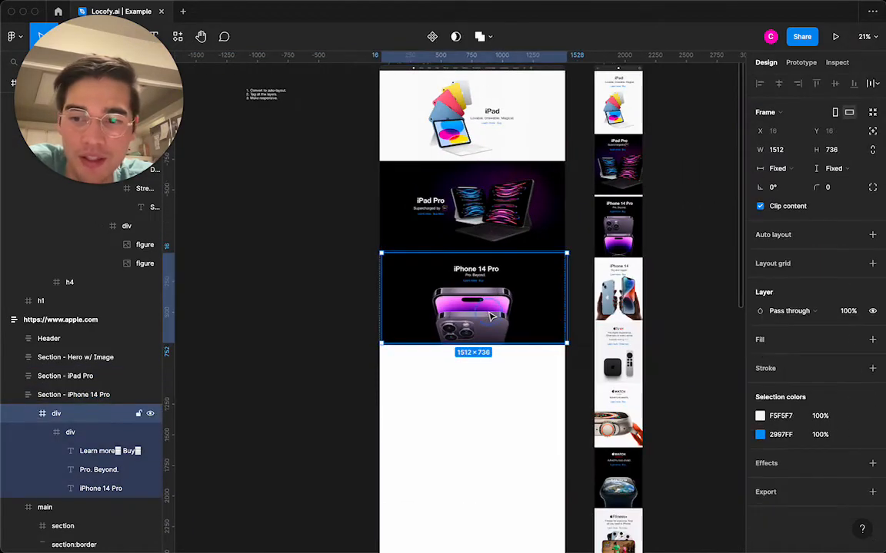
{"action": "left_click", "coordinate": [72, 396]}
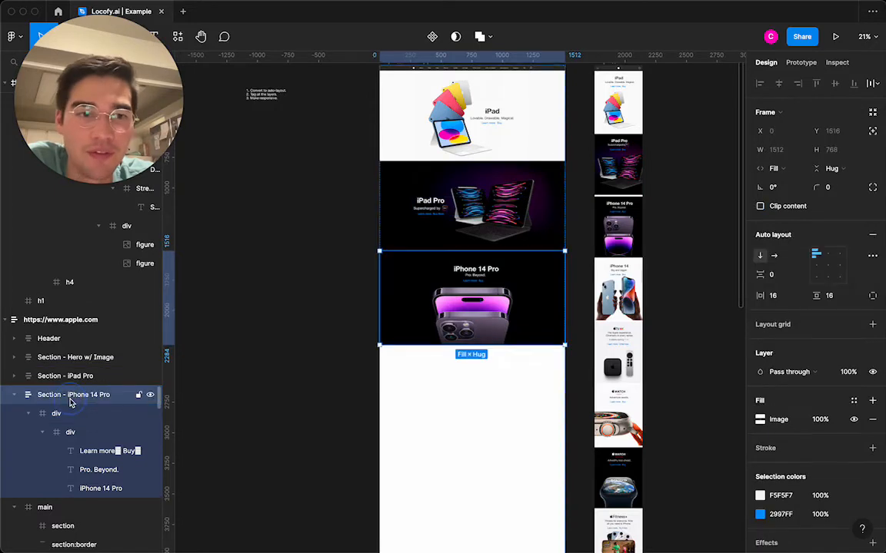
{"action": "left_click", "coordinate": [66, 418]}
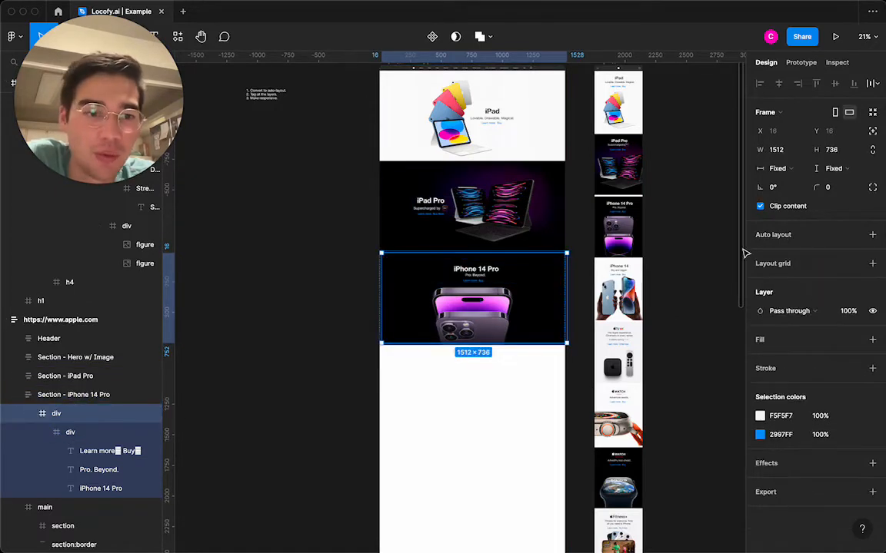
{"action": "left_click", "coordinate": [794, 169]}
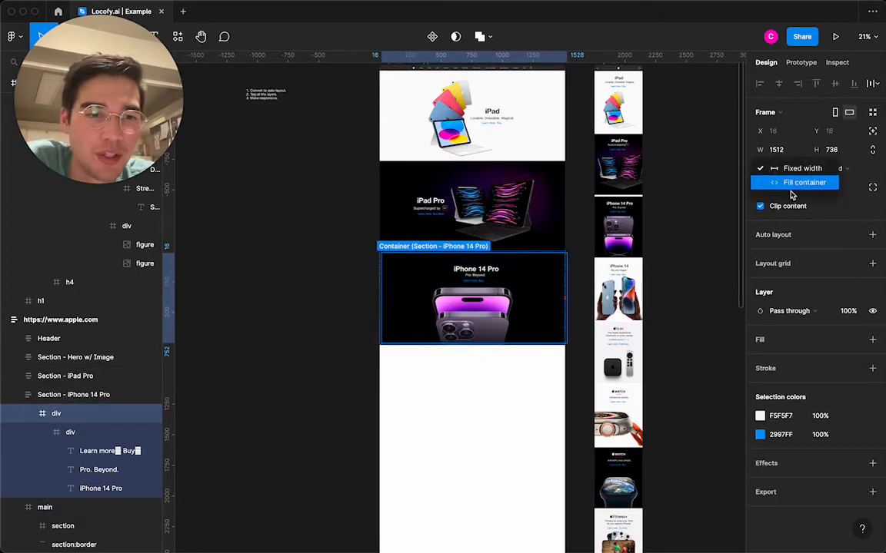
{"action": "left_click", "coordinate": [89, 413]}
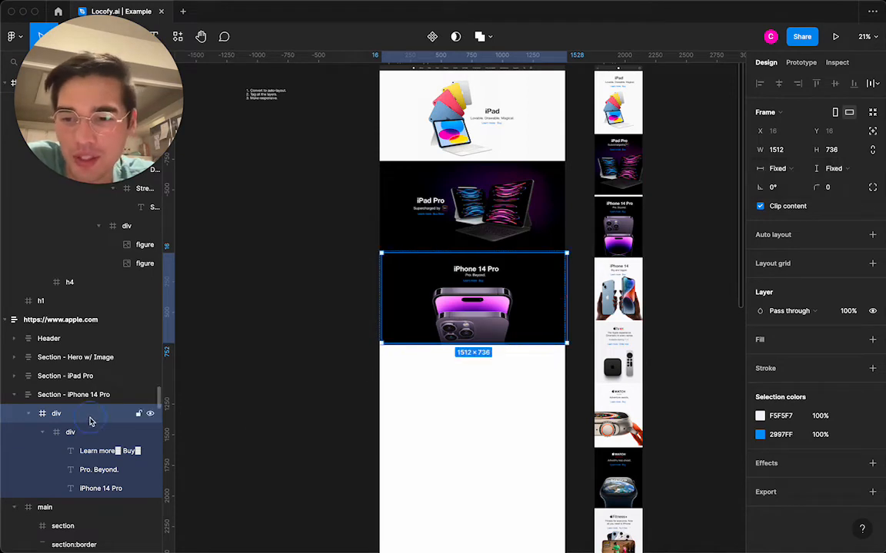
- Try ungrouping the outer div and stretching the remaining div to a height of about 583, and undo both changes
{"action": "right_click", "coordinate": [91, 413]}
{"action": "left_click", "coordinate": [129, 312]}
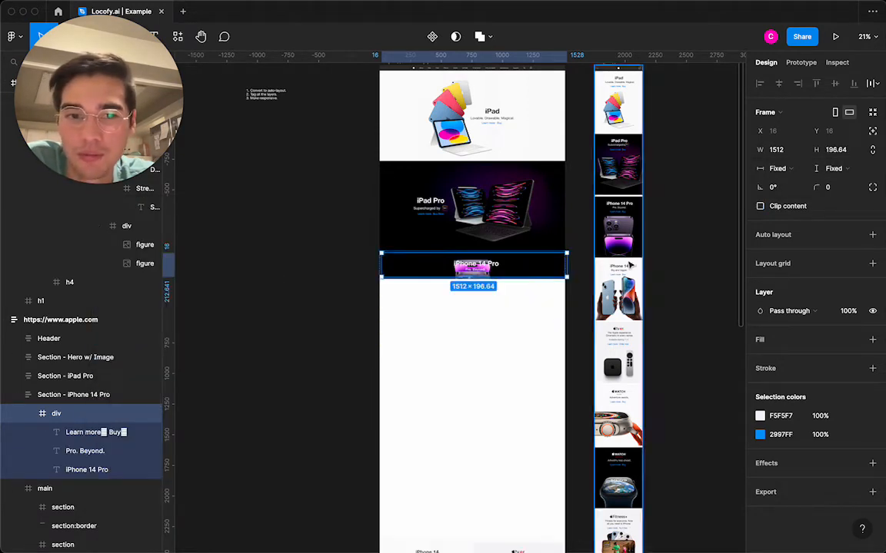
{"action": "left_click", "coordinate": [830, 169]}
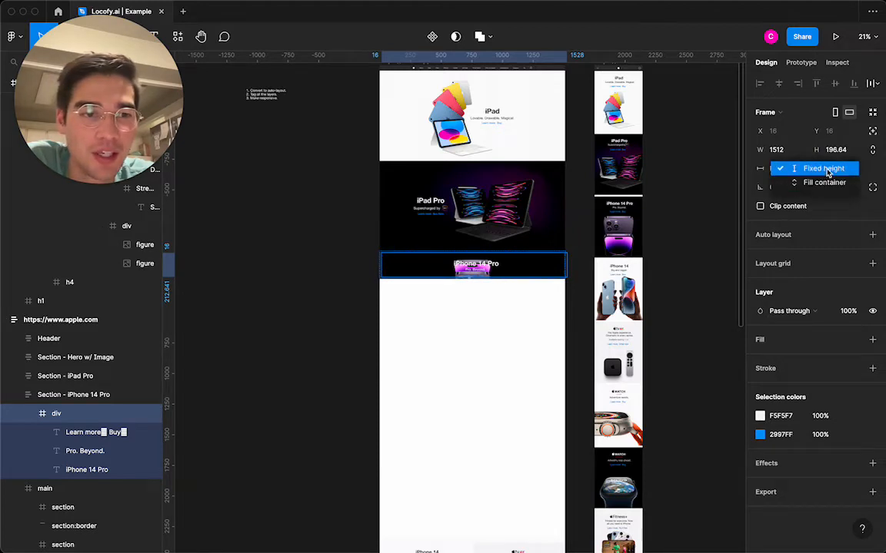
{"action": "left_click", "coordinate": [822, 168]}
{"action": "left_click_drag", "start_coordinate": [498, 277], "coordinate": [508, 325]}
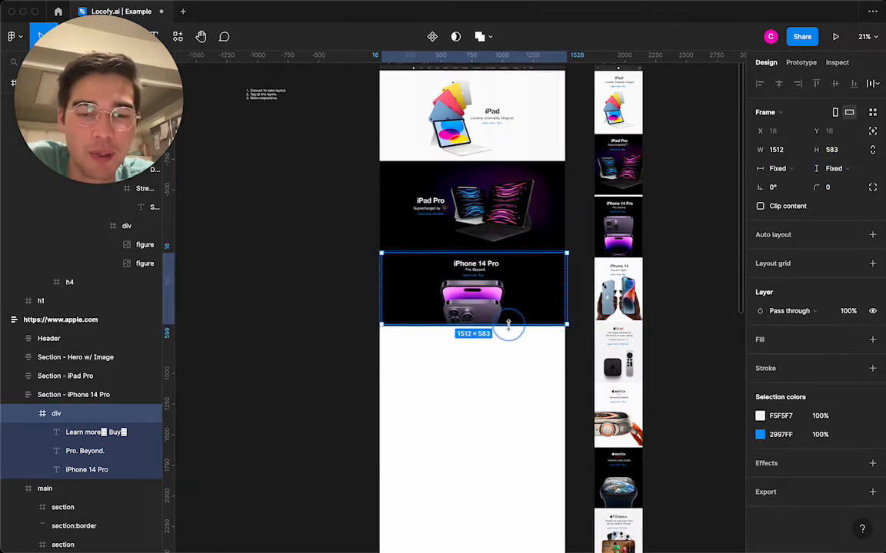
{"action": "key", "text": "super+z"}
{"action": "key", "text": "super+z"}
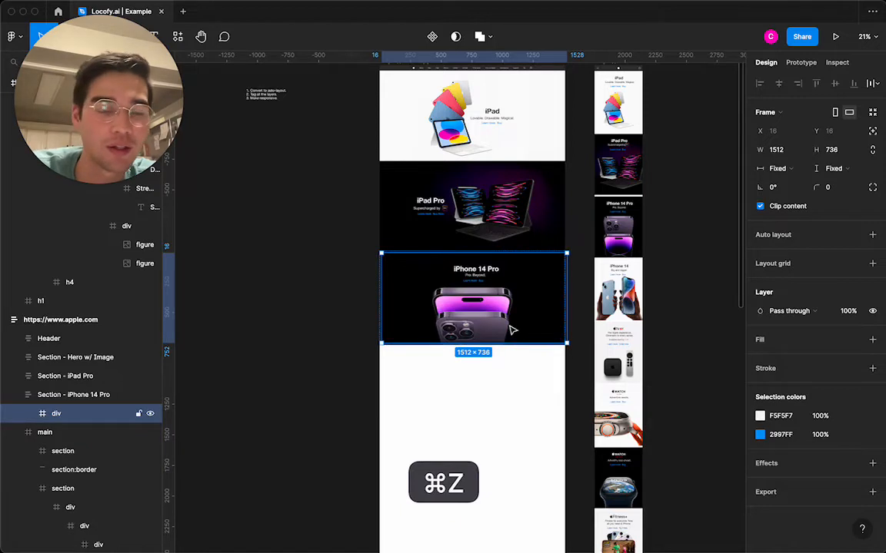
- Copy the outer div's height value and ungroup that div so its nested div sits directly in the iPhone 14 Pro section
{"action": "key", "text": "super+c"}
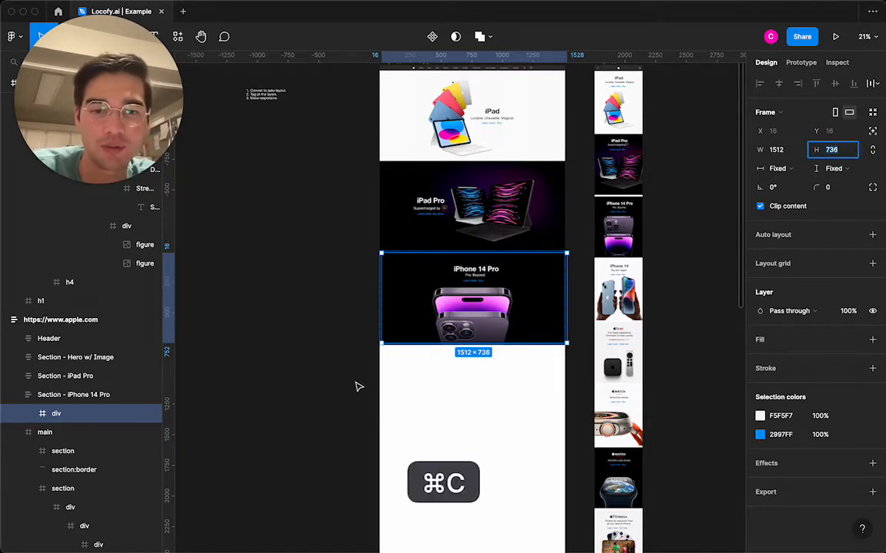
{"action": "left_click", "coordinate": [346, 356]}
{"action": "left_click", "coordinate": [419, 331]}
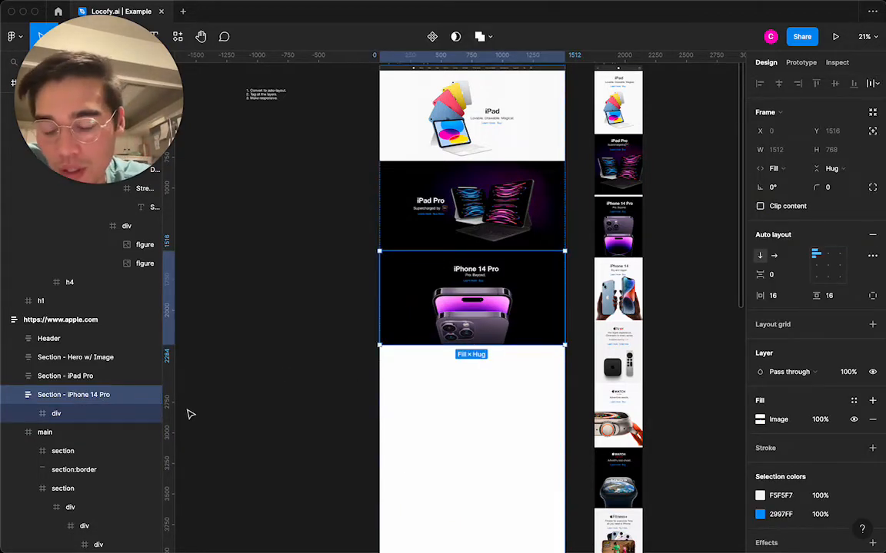
{"action": "left_click", "coordinate": [54, 418]}
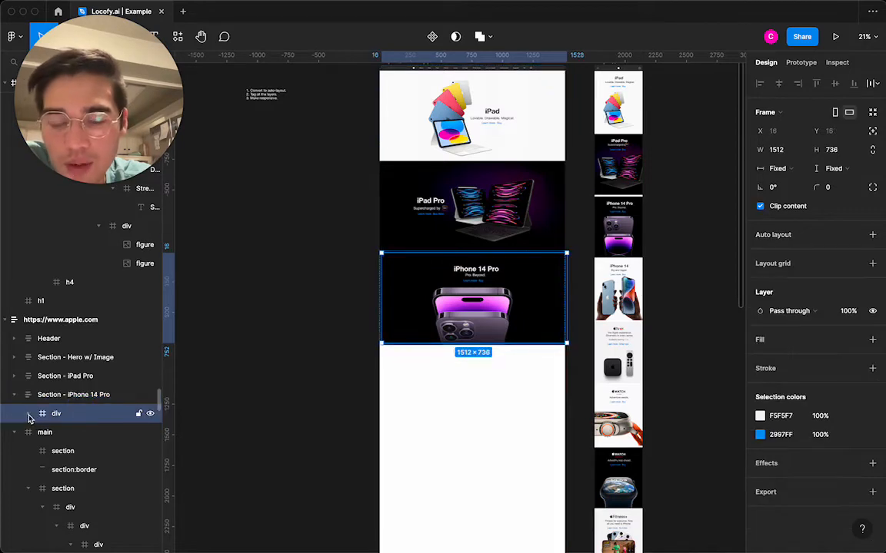
{"action": "left_click", "coordinate": [29, 415]}
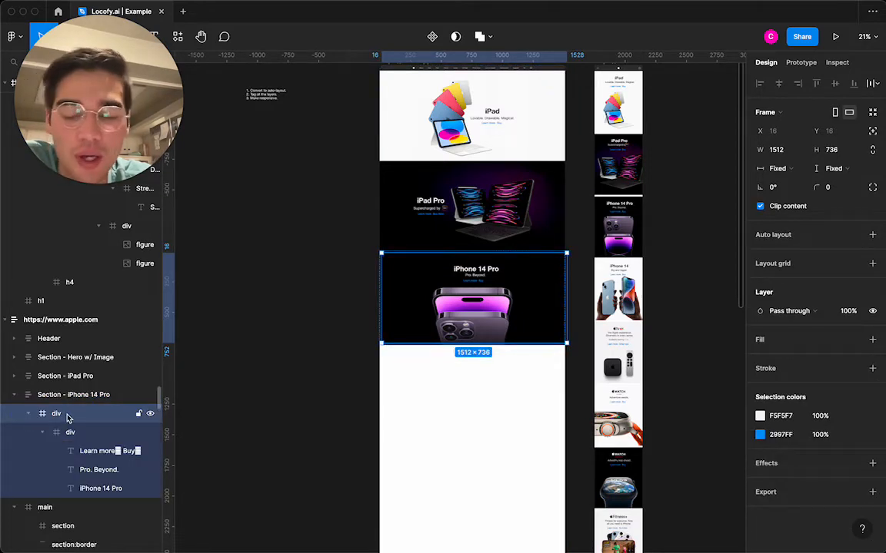
{"action": "right_click", "coordinate": [88, 419]}
{"action": "left_click", "coordinate": [72, 416]}
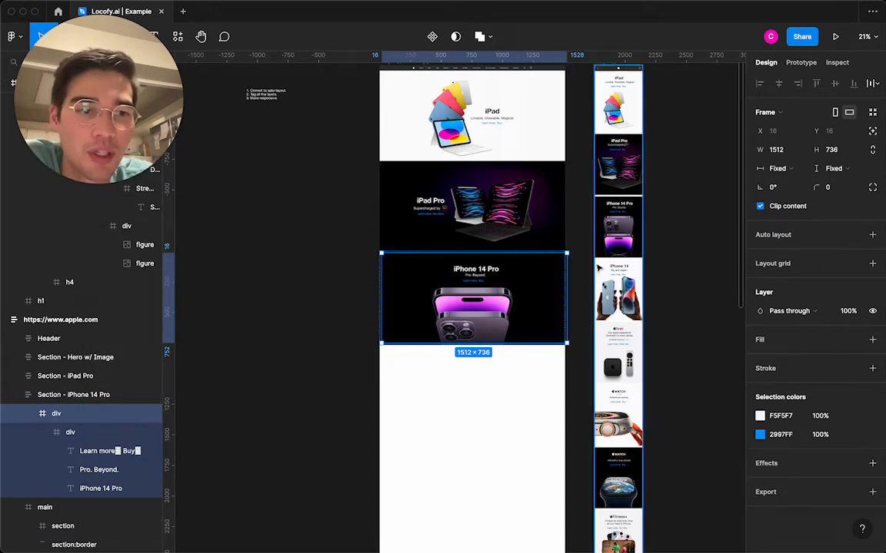
{"action": "right_click", "coordinate": [88, 415]}
{"action": "left_click", "coordinate": [126, 324]}
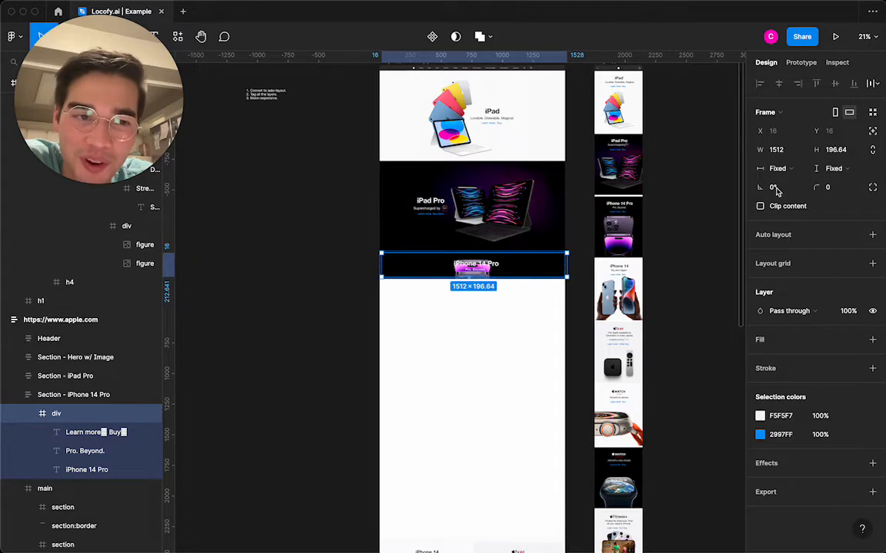
- Set the remaining div's height to the copied 736 and its width to Fill container
{"action": "key", "text": "super+v"}
{"action": "key", "text": "Return"}
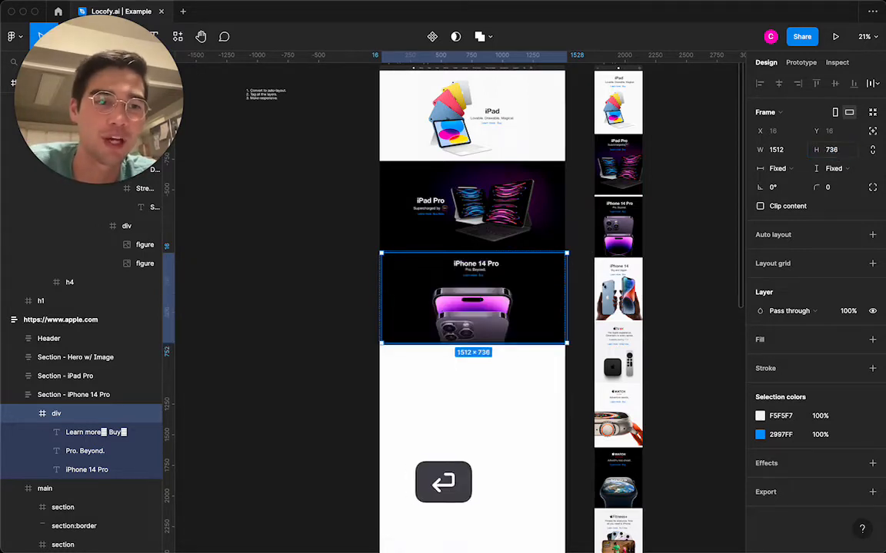
{"action": "left_click", "coordinate": [778, 169]}
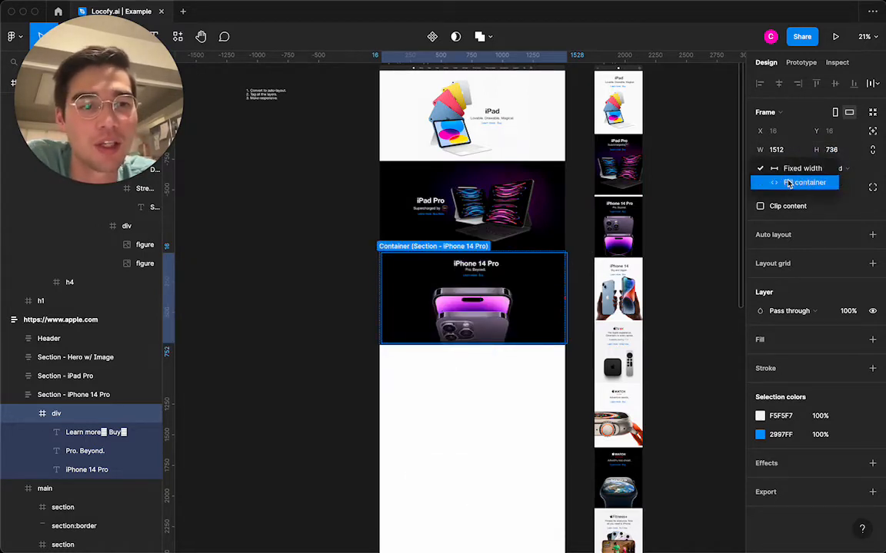
{"action": "left_click", "coordinate": [788, 184]}
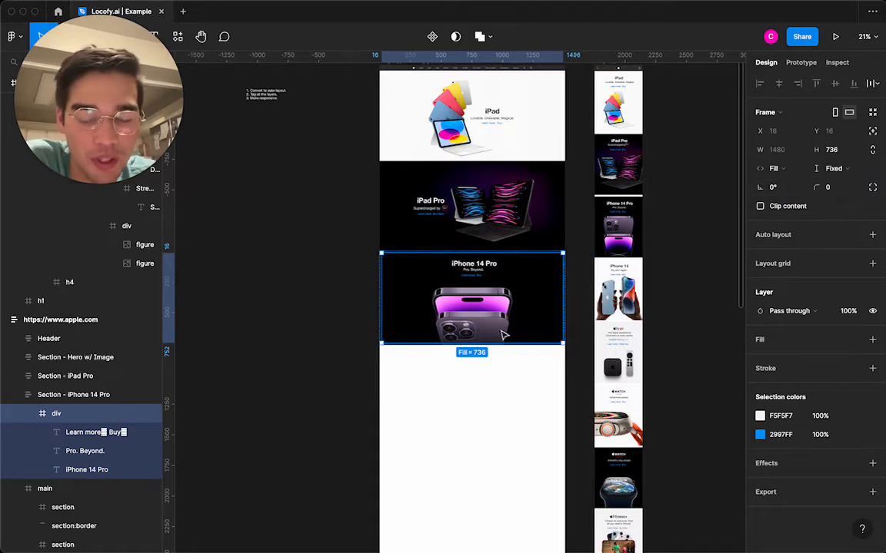
- Add auto layout to the div holding the text layers in the iPhone 14 Pro section
{"action": "left_click", "coordinate": [67, 397]}
{"action": "left_click", "coordinate": [69, 412]}
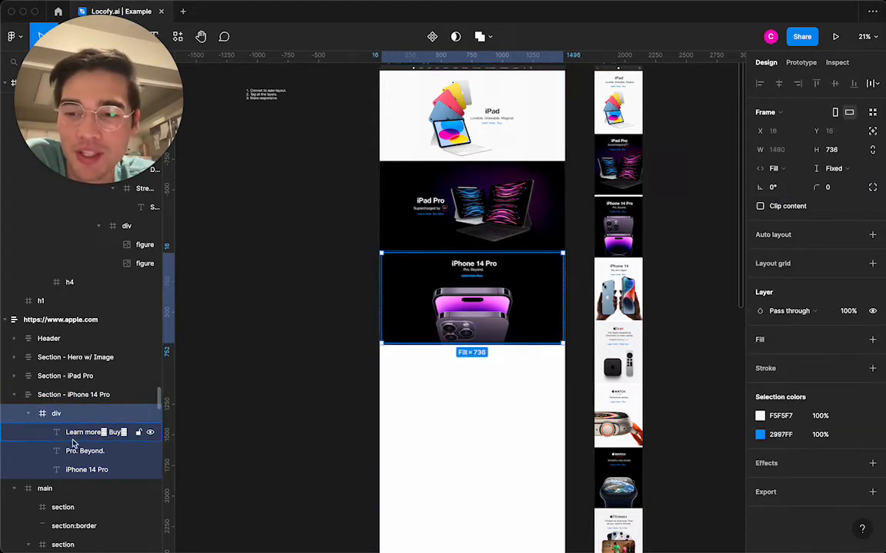
{"action": "left_click", "coordinate": [30, 415]}
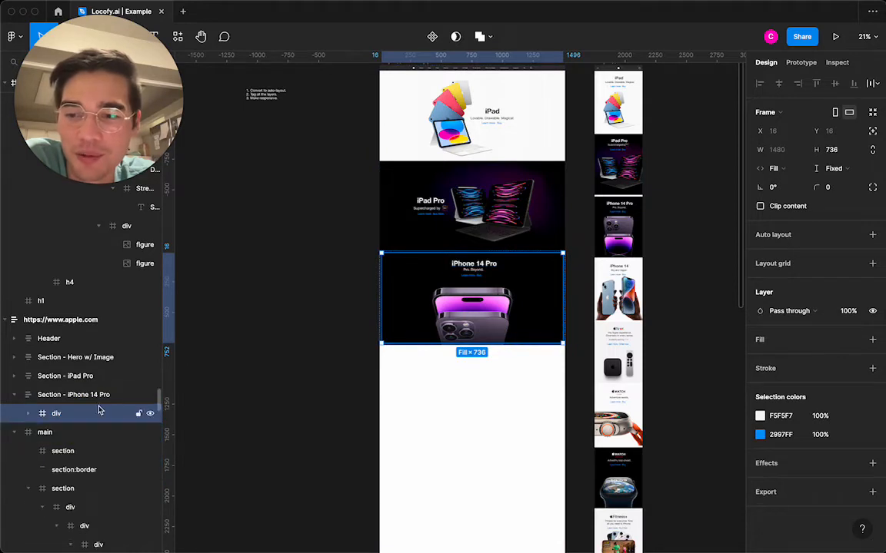
{"action": "left_click", "coordinate": [475, 266]}
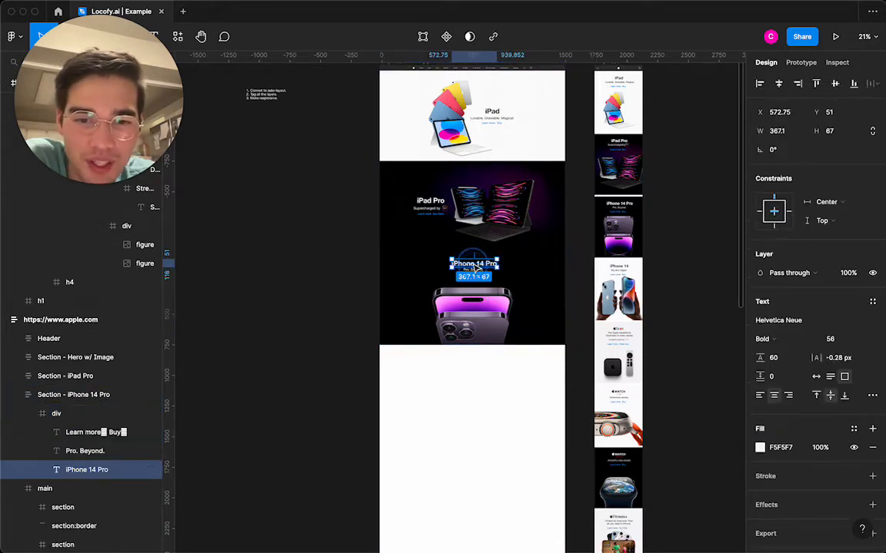
{"action": "left_click", "coordinate": [85, 419]}
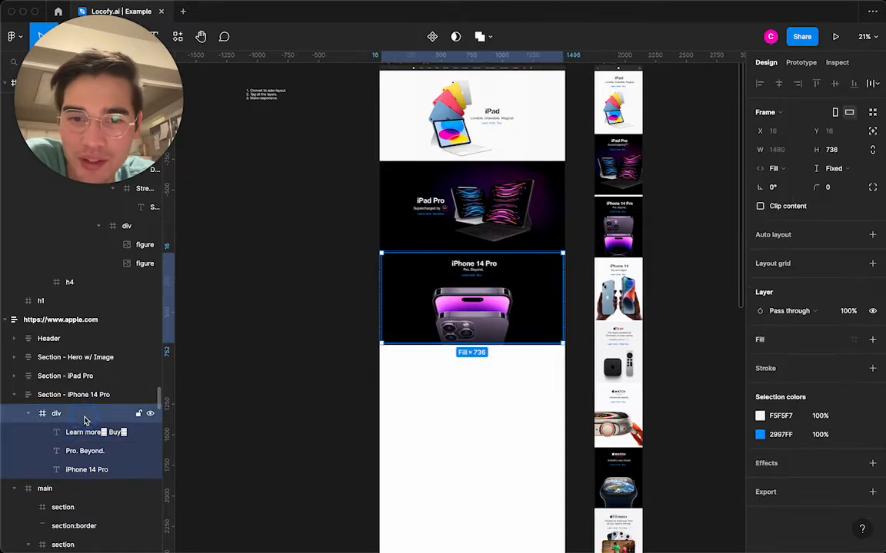
{"action": "left_click", "coordinate": [91, 432]}
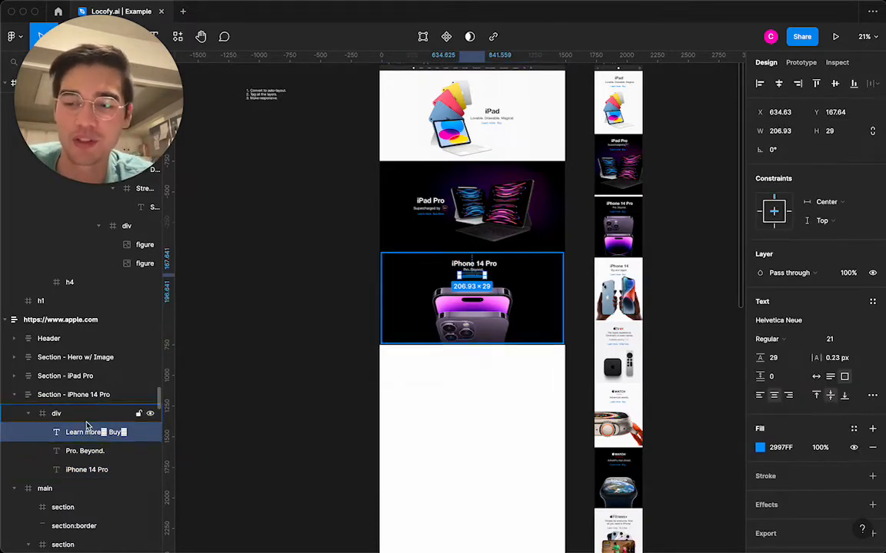
{"action": "left_click", "coordinate": [88, 415]}
{"action": "left_click", "coordinate": [86, 395]}
{"action": "left_click", "coordinate": [87, 413]}
{"action": "right_click", "coordinate": [87, 413]}
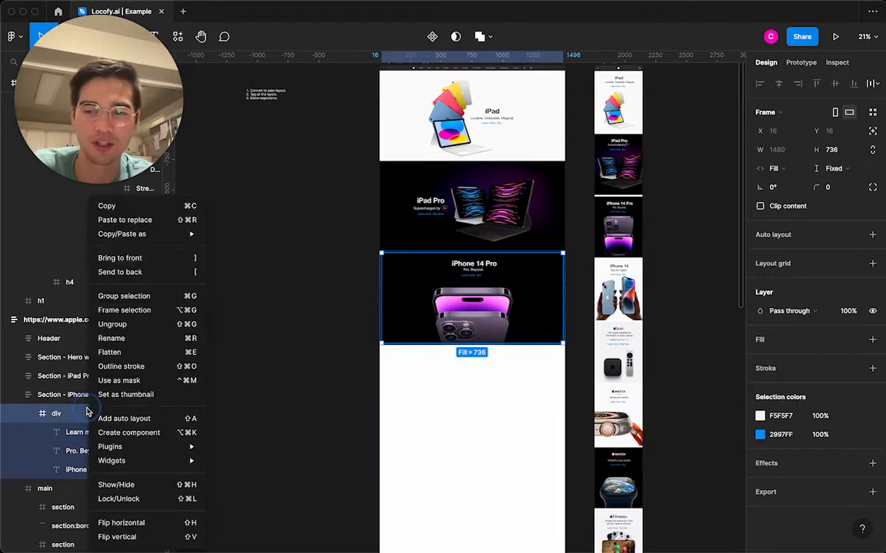
{"action": "left_click", "coordinate": [58, 419]}
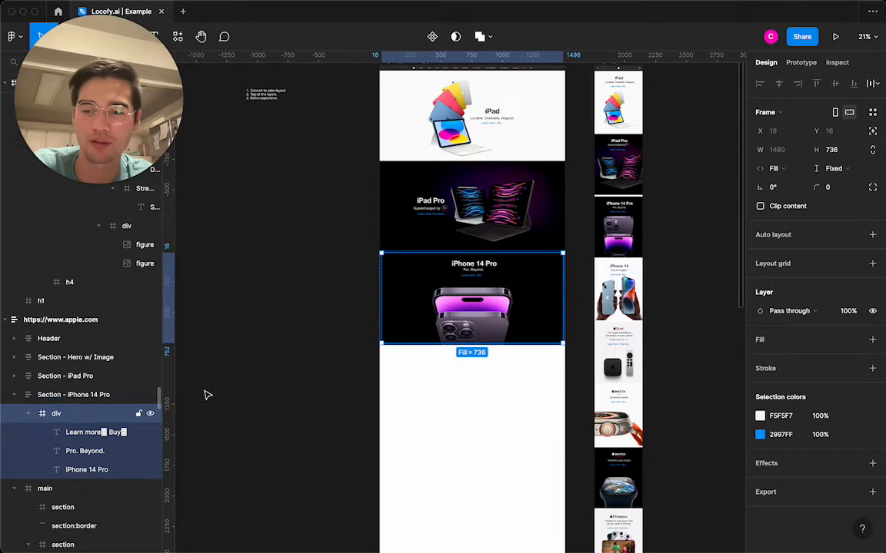
{"action": "left_click", "coordinate": [872, 234]}
- Give the iPhone 14 Pro section a fixed height of 736
{"action": "left_click", "coordinate": [74, 395]}
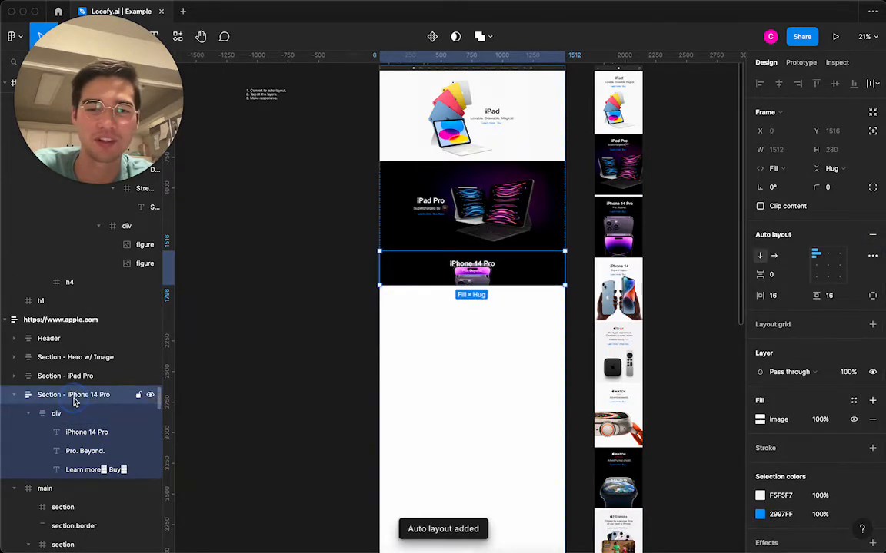
{"action": "left_click", "coordinate": [838, 168]}
{"action": "left_click", "coordinate": [826, 150]}
{"action": "type", "text": "736"}
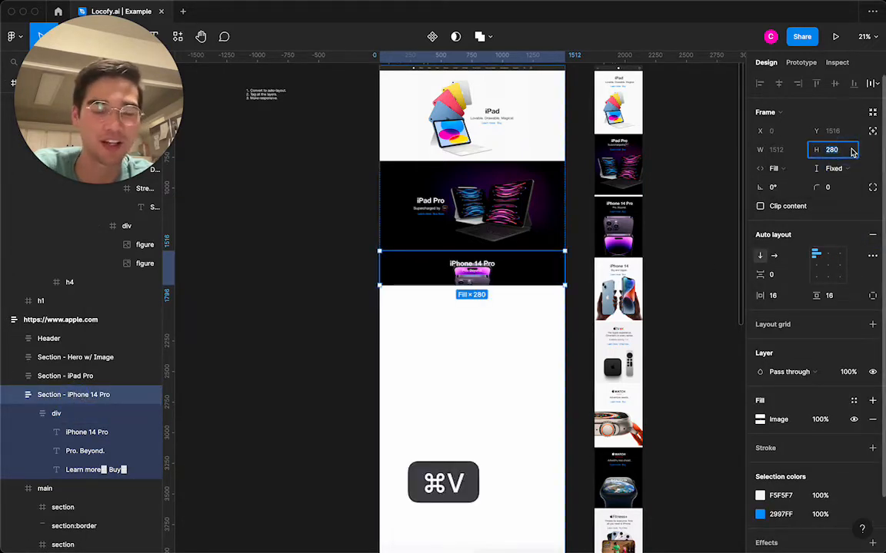
{"action": "key", "text": "Return"}
- Set the horizontal and vertical padding of the iPhone 14 Pro text div to 0
{"action": "left_click", "coordinate": [478, 273]}
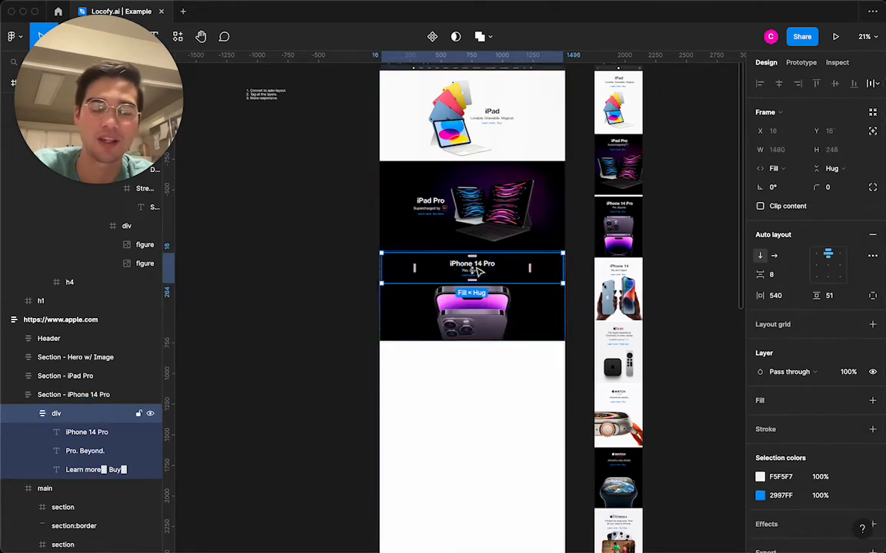
{"action": "left_click", "coordinate": [794, 297]}
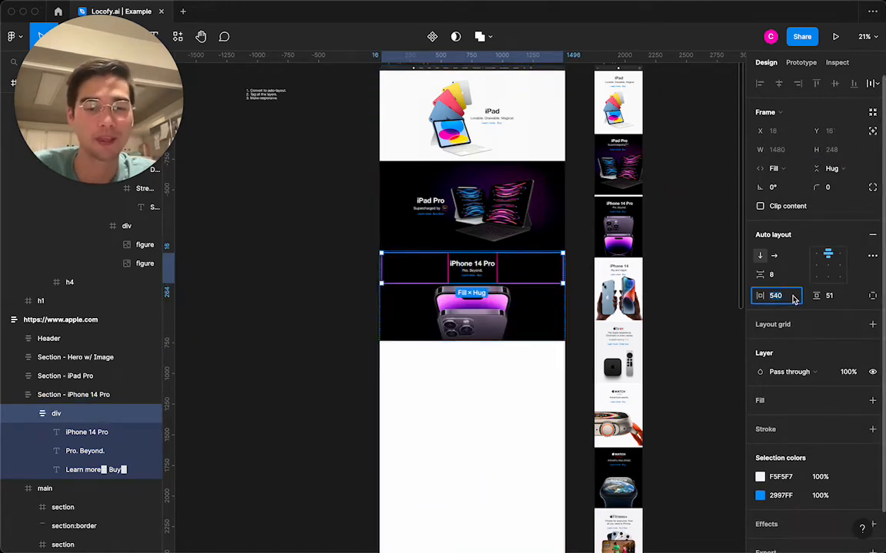
{"action": "type", "text": "0"}
{"action": "key", "text": "Return"}
{"action": "left_click", "coordinate": [839, 299]}
{"action": "type", "text": "0"}
{"action": "key", "text": "Return"}
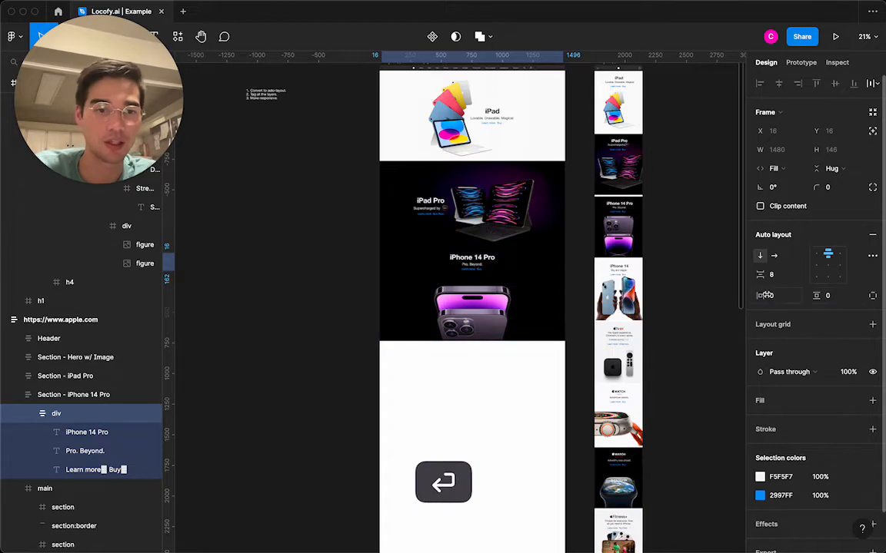
- Set the text div's width to Hug contents and align the iPhone 14 Pro section's content to top center
{"action": "scroll", "coordinate": [496, 271], "scroll_direction": "up", "scroll_amount": 3}
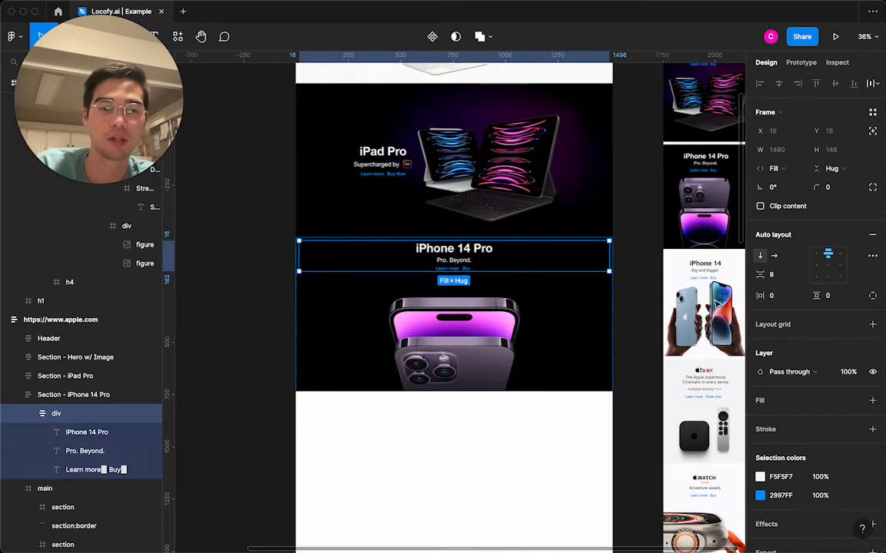
{"action": "left_click", "coordinate": [775, 168]}
{"action": "left_click", "coordinate": [776, 152]}
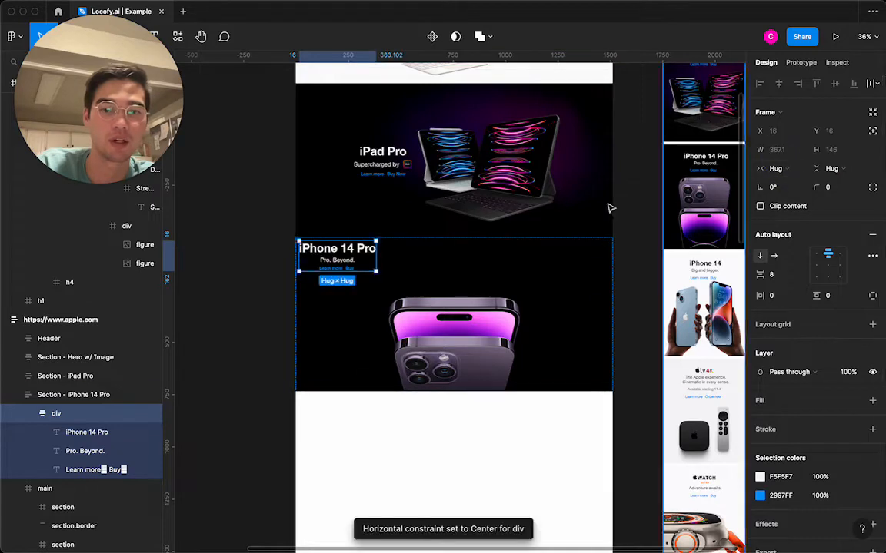
{"action": "left_click", "coordinate": [421, 256]}
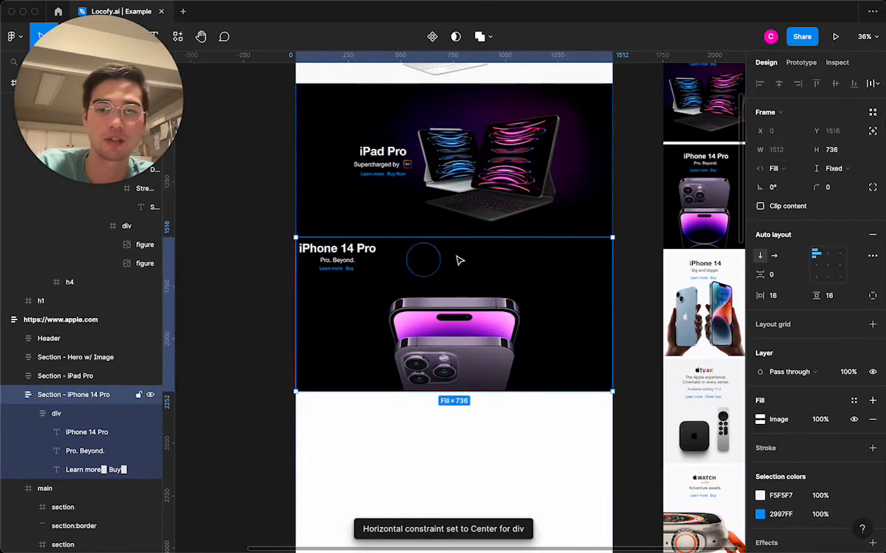
{"action": "left_click", "coordinate": [828, 254]}
{"action": "left_click", "coordinate": [454, 264]}
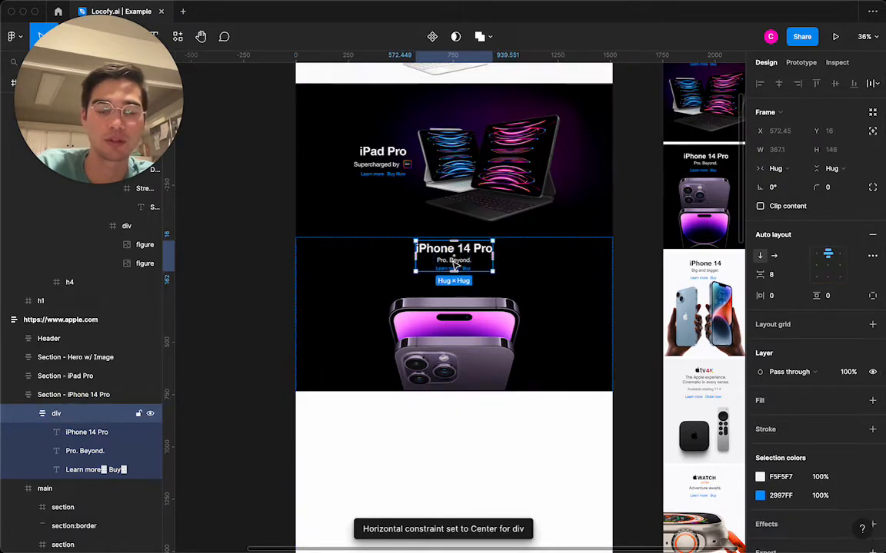
- Copy the iPad Pro section's link row into the iPhone 14 Pro div and delete the original Learn more / Buy text
{"action": "scroll", "coordinate": [454, 263], "scroll_direction": "up", "scroll_amount": 3}
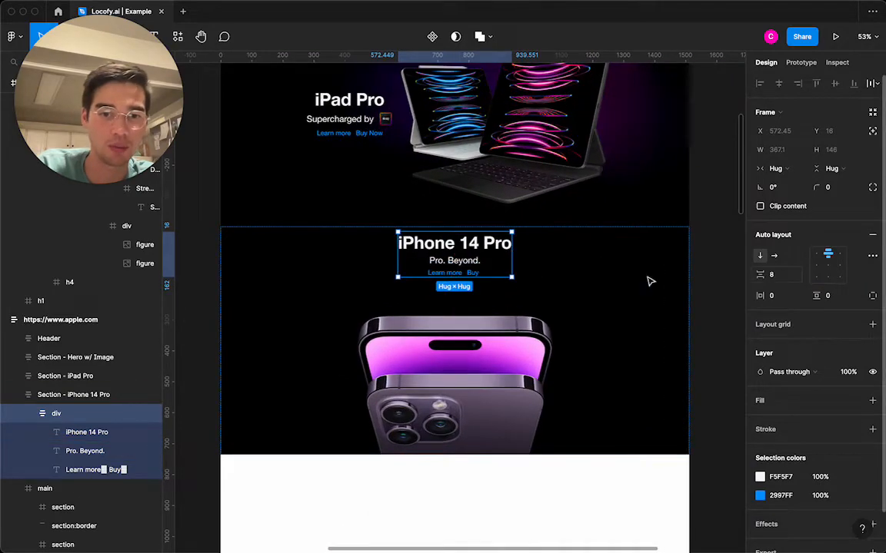
{"action": "left_click", "coordinate": [336, 136]}
{"action": "left_click", "coordinate": [335, 135]}
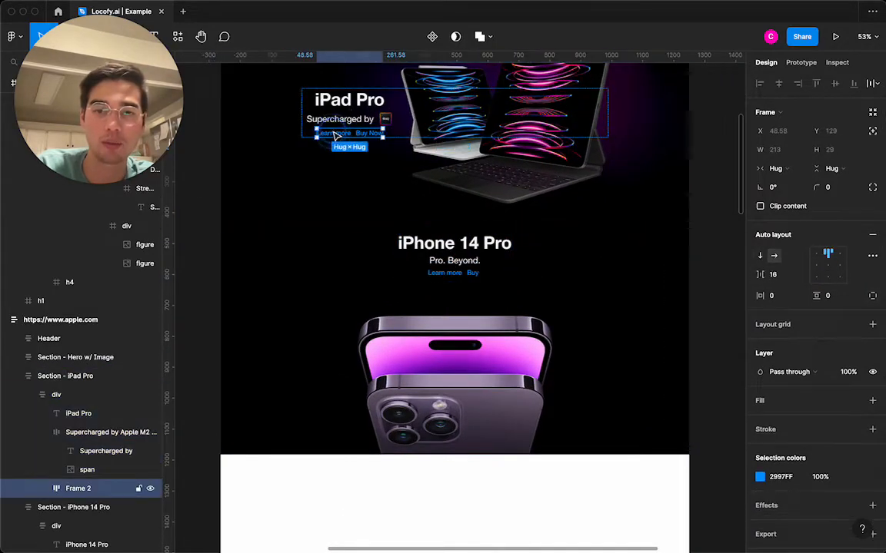
{"action": "key", "text": "super+c"}
{"action": "left_click", "coordinate": [453, 260]}
{"action": "left_click", "coordinate": [454, 261]}
{"action": "key", "text": "super+v"}
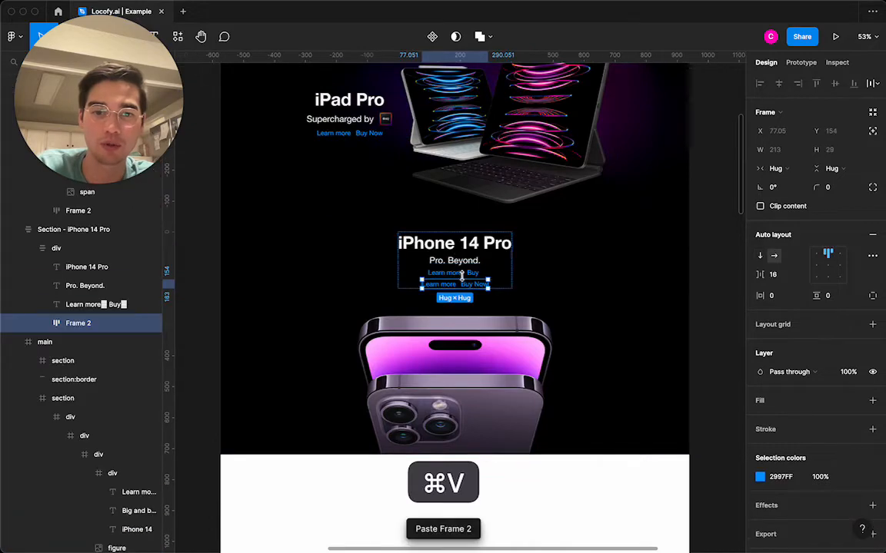
{"action": "left_click", "coordinate": [458, 273]}
{"action": "key", "text": "Delete"}
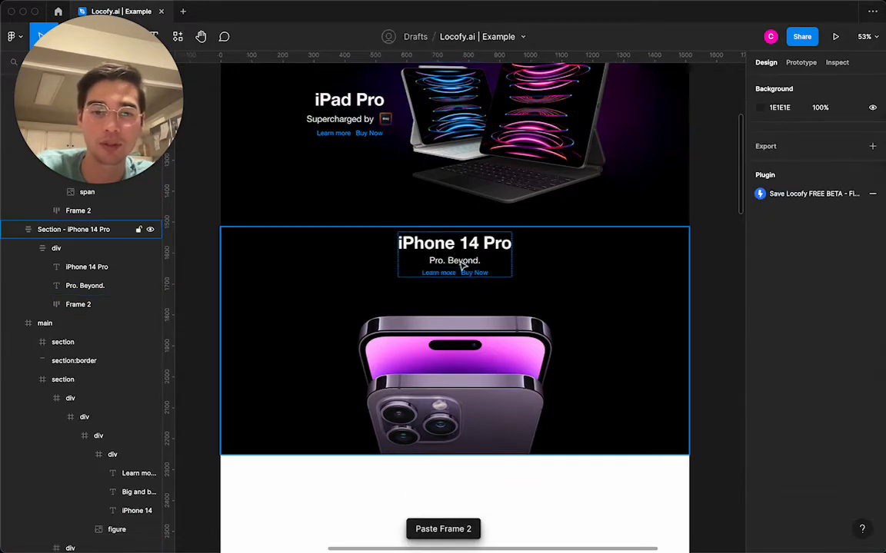
{"action": "left_click", "coordinate": [461, 262]}
{"action": "left_click", "coordinate": [697, 280]}
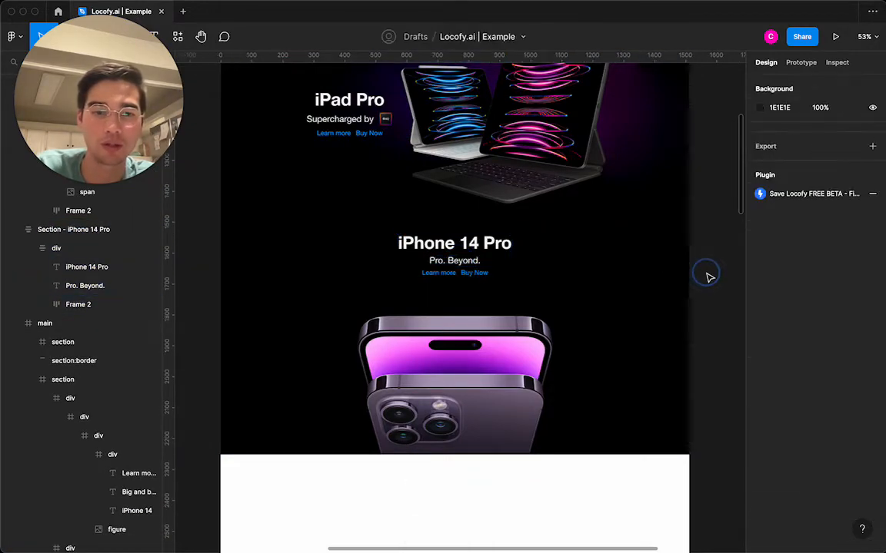
- Compare the desktop iPhone 14 Pro section with the mobile page's version and examine the mobile section's nested layers
{"action": "scroll", "coordinate": [701, 277], "scroll_direction": "down", "scroll_amount": 2}
{"action": "left_click", "coordinate": [496, 259]}
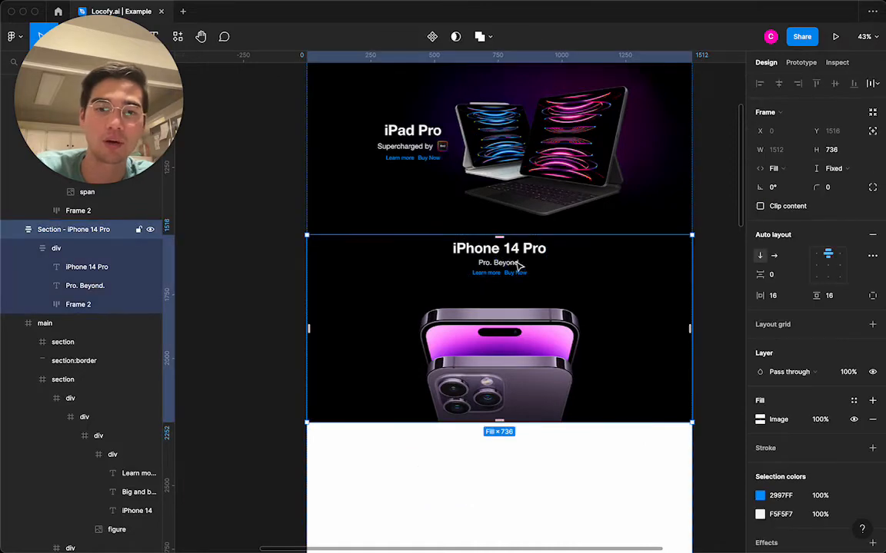
{"action": "scroll", "coordinate": [517, 263], "scroll_direction": "right", "scroll_amount": 5}
{"action": "scroll", "coordinate": [518, 263], "scroll_direction": "up", "scroll_amount": 3}
{"action": "scroll", "coordinate": [518, 263], "scroll_direction": "down", "scroll_amount": 10}
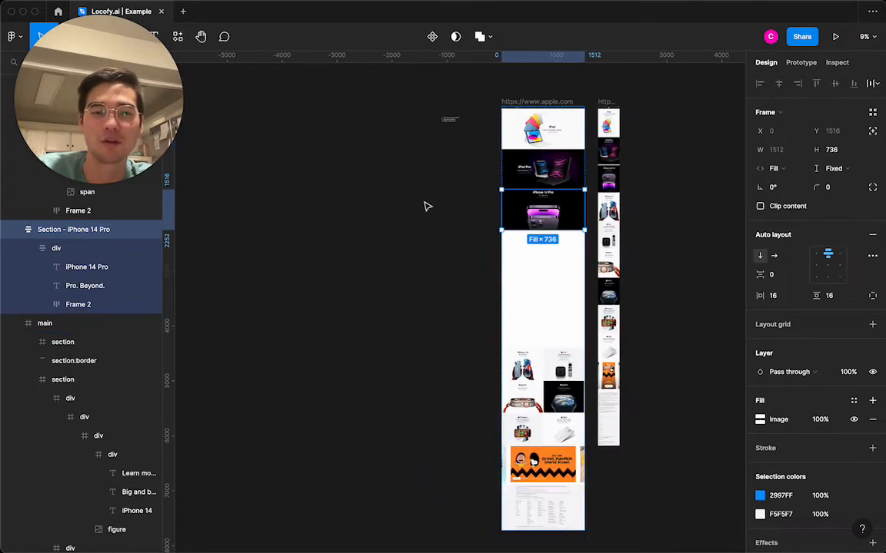
{"action": "scroll", "coordinate": [415, 218], "scroll_direction": "right", "scroll_amount": 3}
{"action": "scroll", "coordinate": [462, 204], "scroll_direction": "up", "scroll_amount": 10}
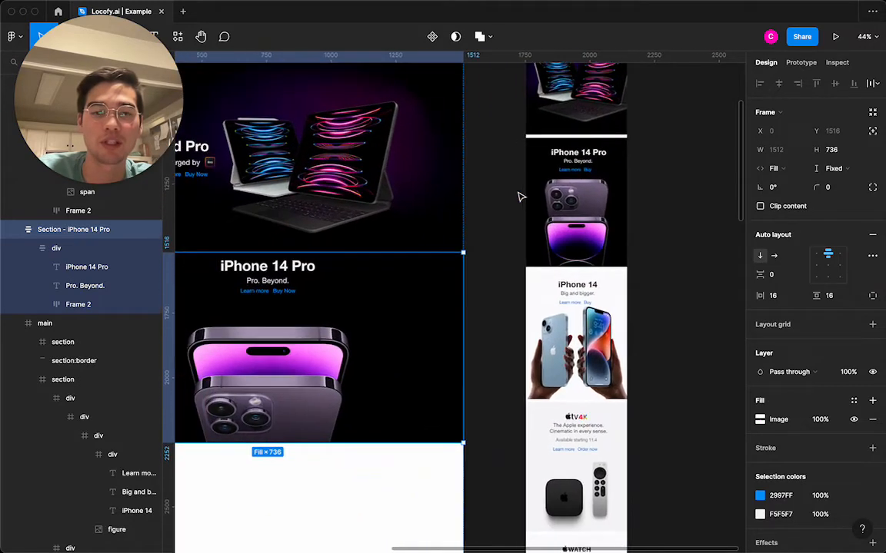
{"action": "scroll", "coordinate": [520, 196], "scroll_direction": "left", "scroll_amount": 3}
{"action": "scroll", "coordinate": [568, 177], "scroll_direction": "down", "scroll_amount": 1}
{"action": "double_click", "coordinate": [622, 144]}
{"action": "double_click", "coordinate": [623, 143]}
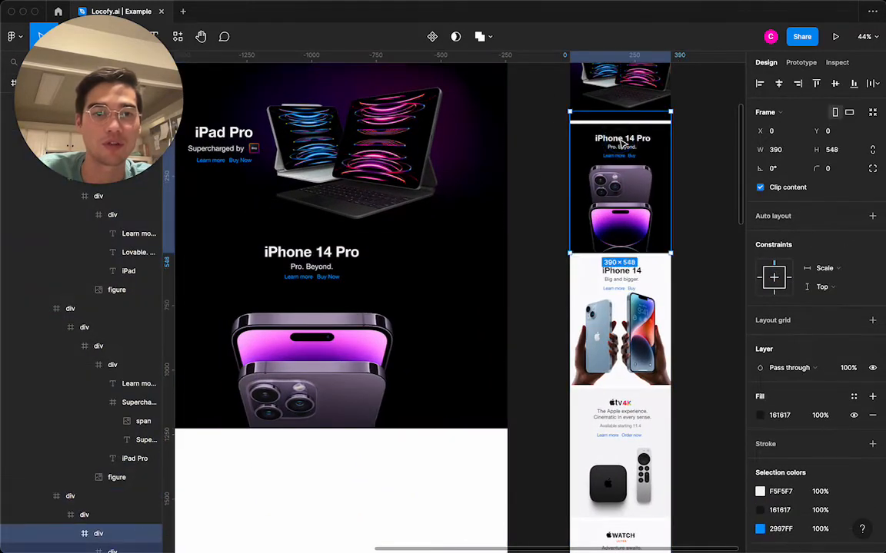
{"action": "double_click", "coordinate": [623, 144]}
{"action": "double_click", "coordinate": [622, 143]}
{"action": "left_click", "coordinate": [542, 203]}
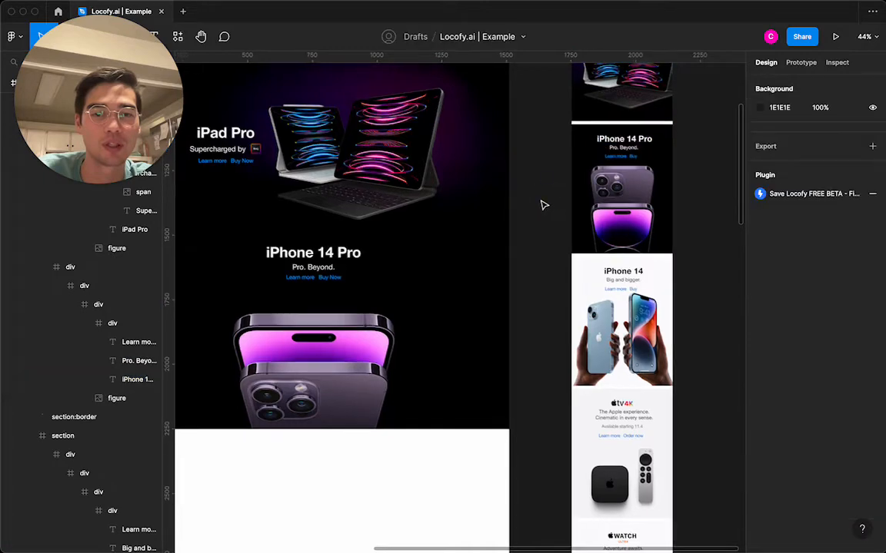
- Set the iPhone 14 Pro section's vertical padding to 48, then increase it to 64
{"action": "scroll", "coordinate": [538, 206], "scroll_direction": "left", "scroll_amount": 3}
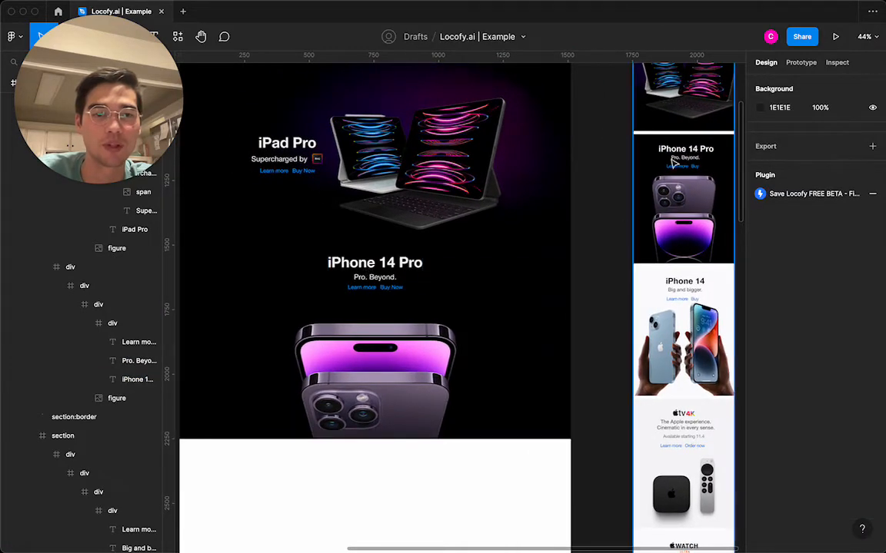
{"action": "left_click", "coordinate": [458, 289]}
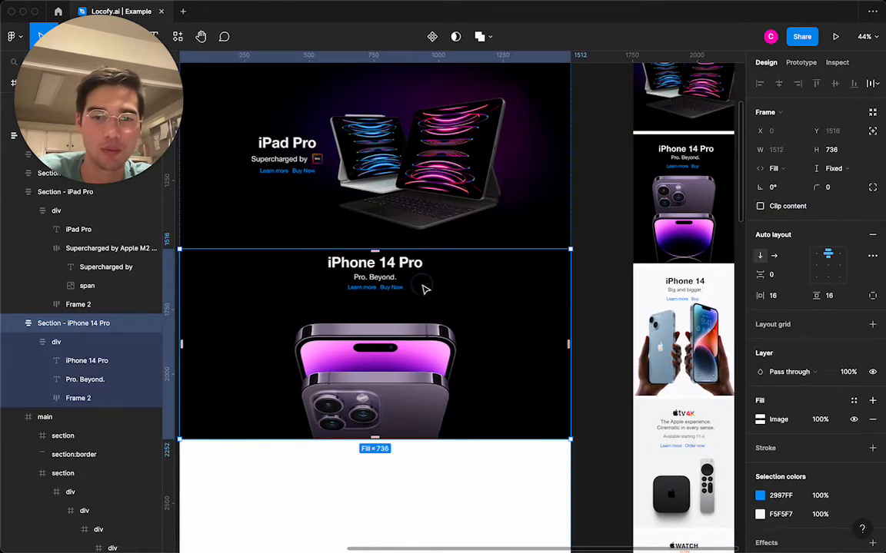
{"action": "left_click", "coordinate": [840, 299]}
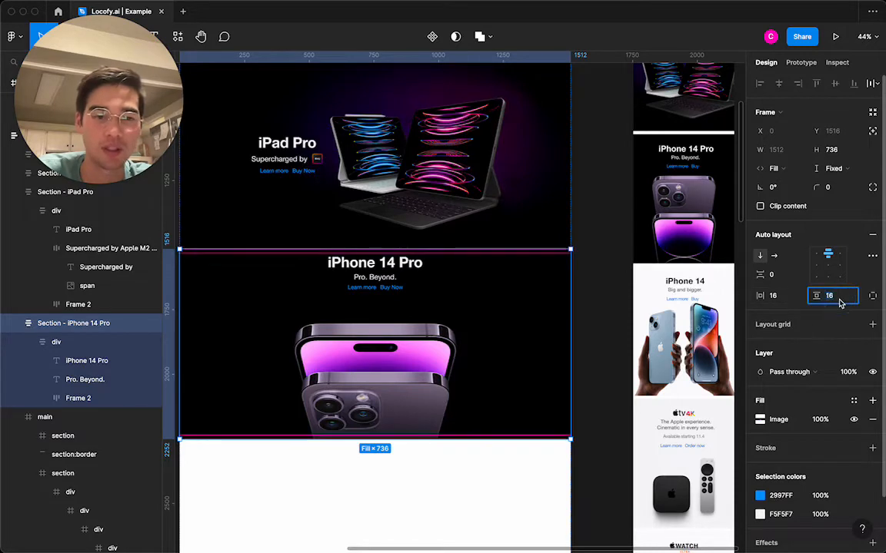
{"action": "type", "text": "48"}
{"action": "key", "text": "Return"}
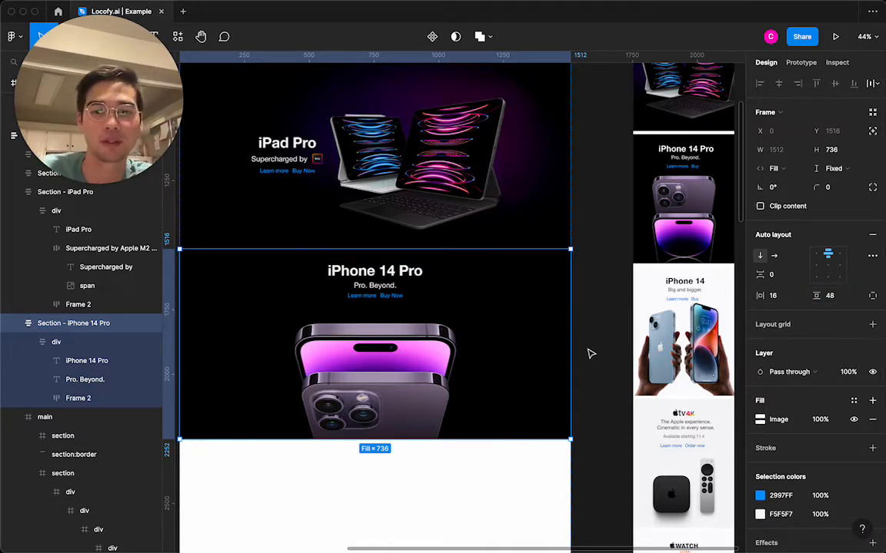
{"action": "left_click", "coordinate": [843, 300]}
{"action": "key", "text": "Return"}
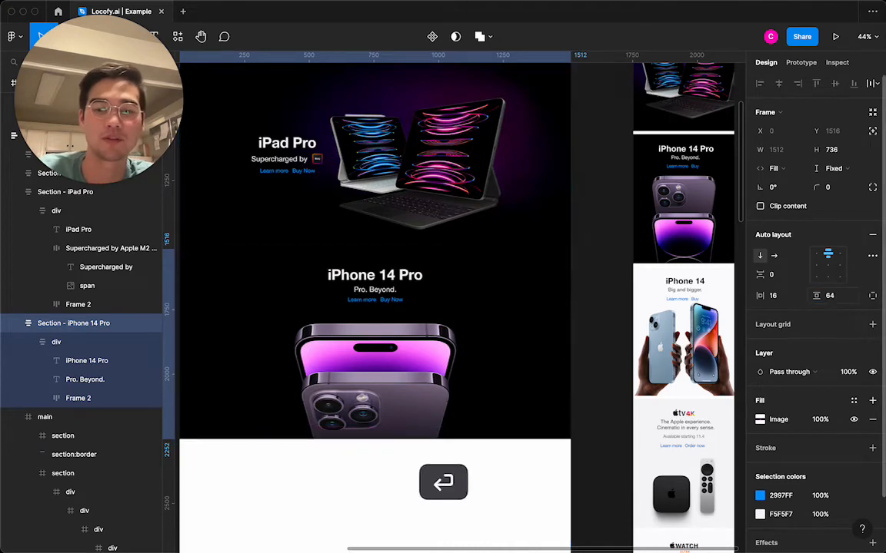
- Select the desktop page frame, try resizing it from its edge, and review the rebuilt sections
{"action": "left_click", "coordinate": [593, 342]}
{"action": "scroll", "coordinate": [592, 343], "scroll_direction": "down", "scroll_amount": 3}
{"action": "scroll", "coordinate": [592, 344], "scroll_direction": "down", "scroll_amount": 3}
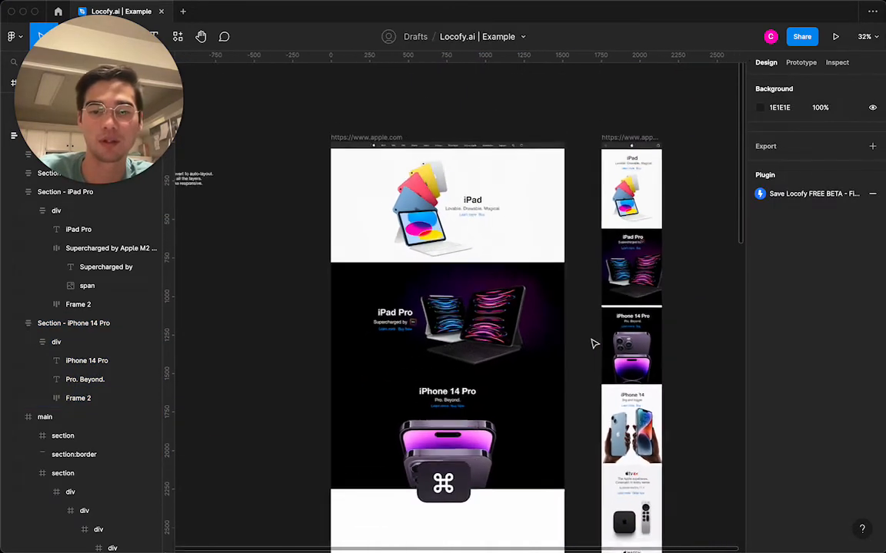
{"action": "left_click", "coordinate": [377, 116]}
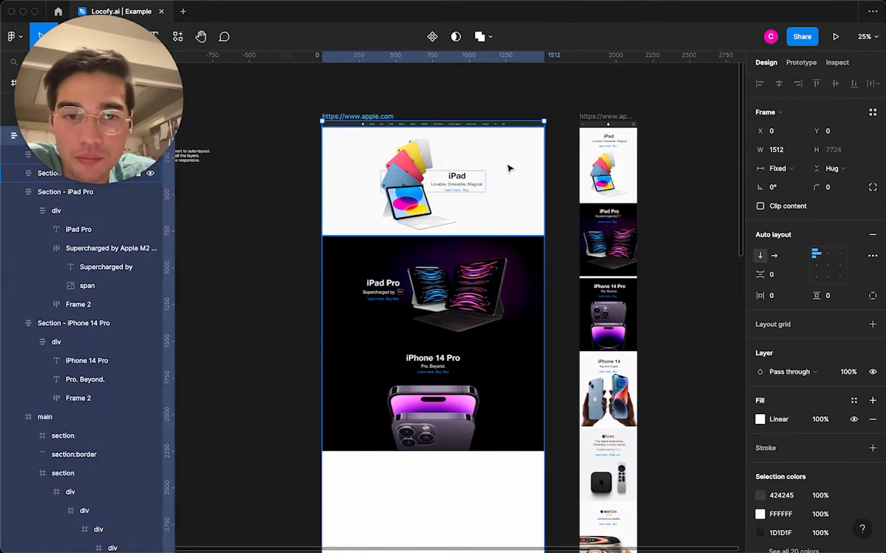
{"action": "mouse_move", "coordinate": [542, 174]}
{"action": "left_mouse_down"}
{"action": "mouse_move", "coordinate": [409, 173]}
{"action": "mouse_move", "coordinate": [534, 168]}
{"action": "mouse_move", "coordinate": [411, 190]}
{"action": "mouse_move", "coordinate": [545, 192]}
{"action": "left_mouse_up"}
{"action": "left_click", "coordinate": [553, 253]}
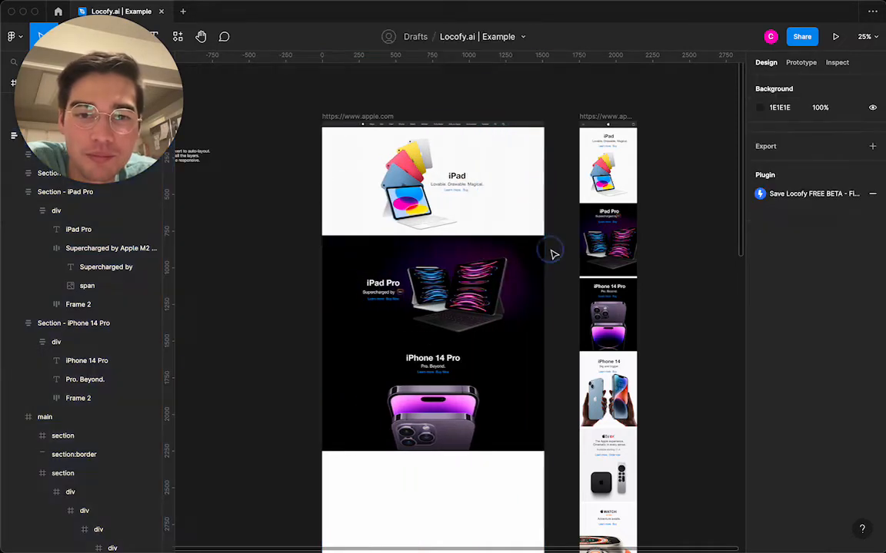
{"action": "scroll", "coordinate": [464, 213], "scroll_direction": "up", "scroll_amount": 5}
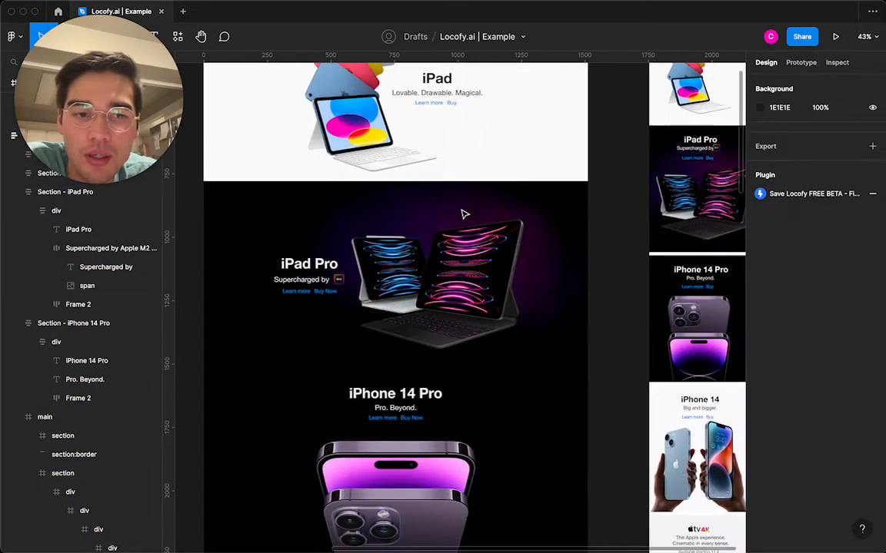
- Inspect the mobile page's iPhone 14 Pro section and compare the gaps between its sections with the desktop page
{"action": "scroll", "coordinate": [464, 213], "scroll_direction": "down", "scroll_amount": 4}
{"action": "left_click", "coordinate": [549, 279]}
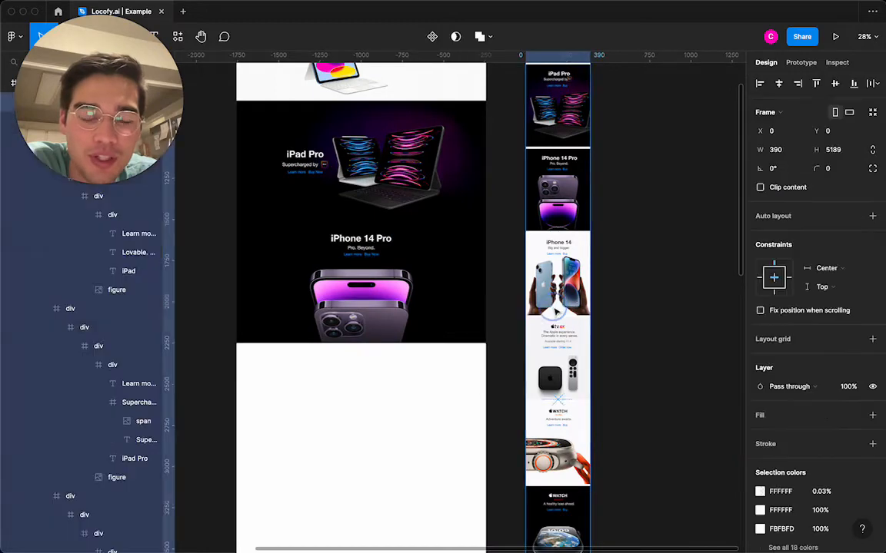
{"action": "double_click", "coordinate": [559, 161]}
{"action": "double_click", "coordinate": [558, 162]}
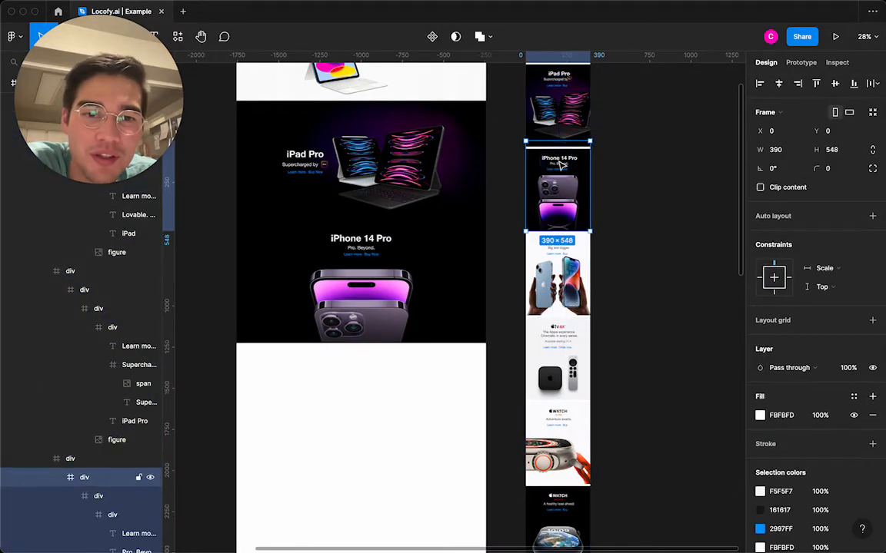
{"action": "scroll", "coordinate": [559, 161], "scroll_direction": "up", "scroll_amount": 10}
{"action": "double_click", "coordinate": [487, 153]}
{"action": "left_click", "coordinate": [400, 186]}
{"action": "scroll", "coordinate": [399, 187], "scroll_direction": "down", "scroll_amount": 8}
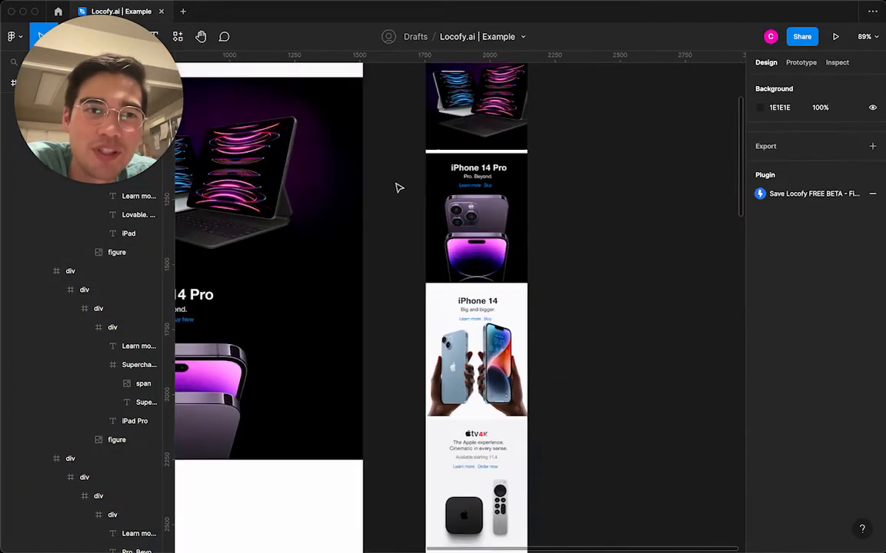
{"action": "scroll", "coordinate": [398, 188], "scroll_direction": "left", "scroll_amount": 3}
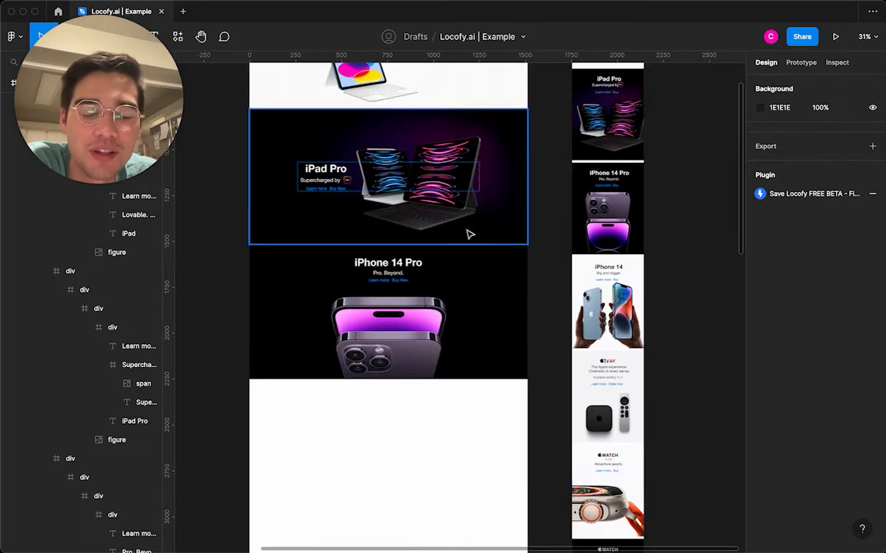
- Set the vertical spacing between the sections of the desktop page frame's auto layout to 16
{"action": "scroll", "coordinate": [432, 250], "scroll_direction": "down", "scroll_amount": 4}
{"action": "left_click", "coordinate": [360, 73]}
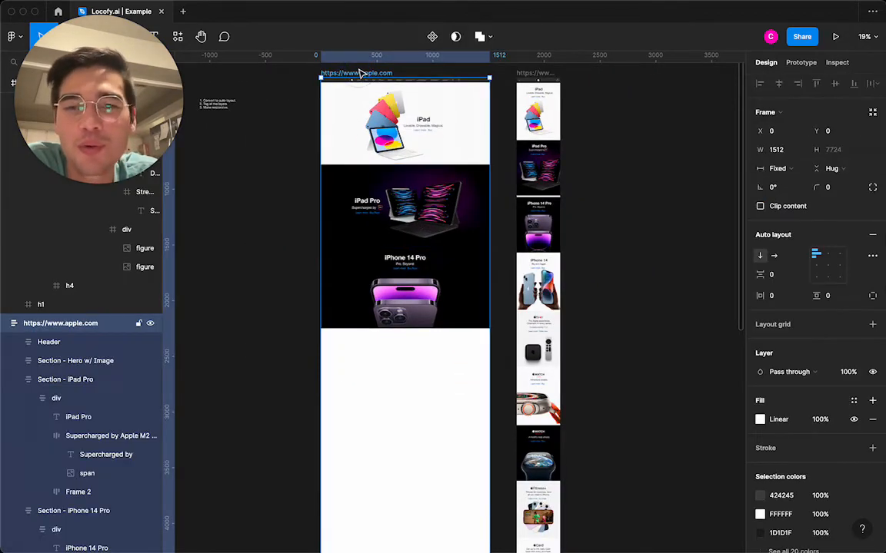
{"action": "scroll", "coordinate": [359, 73], "scroll_direction": "up", "scroll_amount": 3}
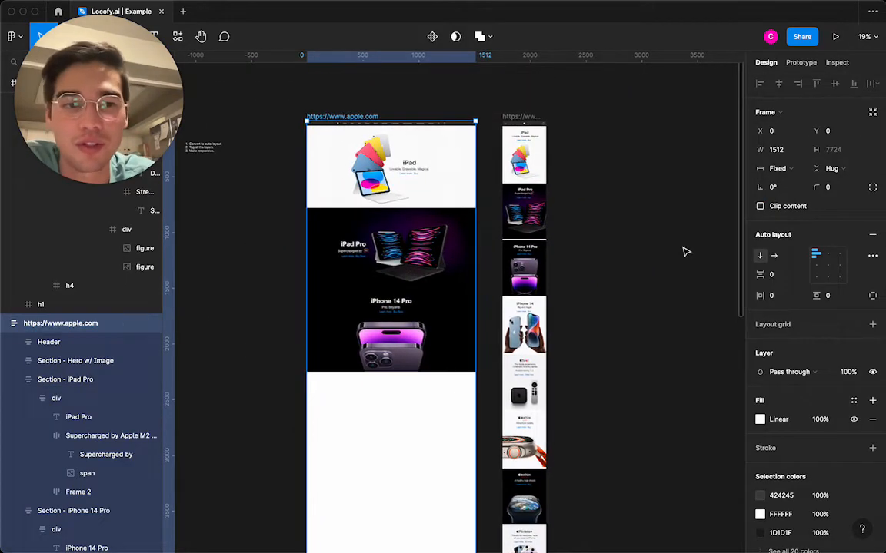
{"action": "left_click", "coordinate": [785, 278]}
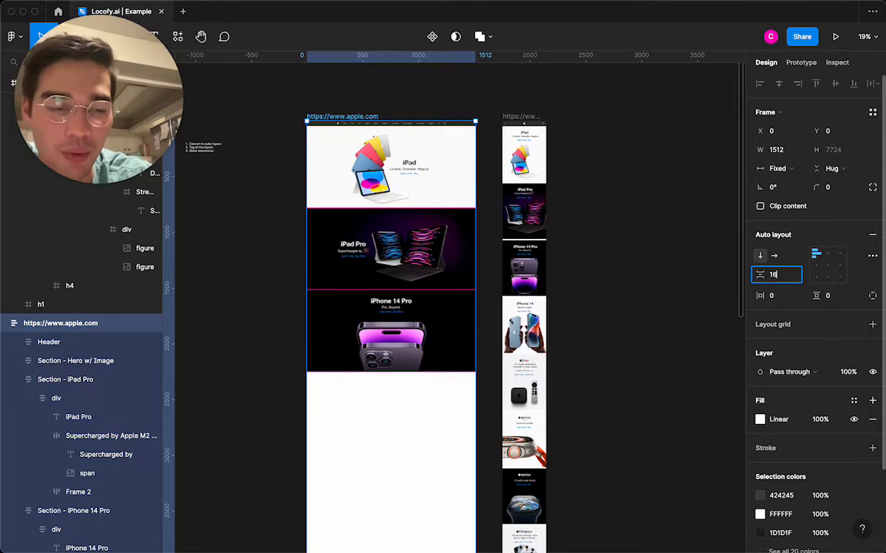
{"action": "left_click", "coordinate": [711, 294]}
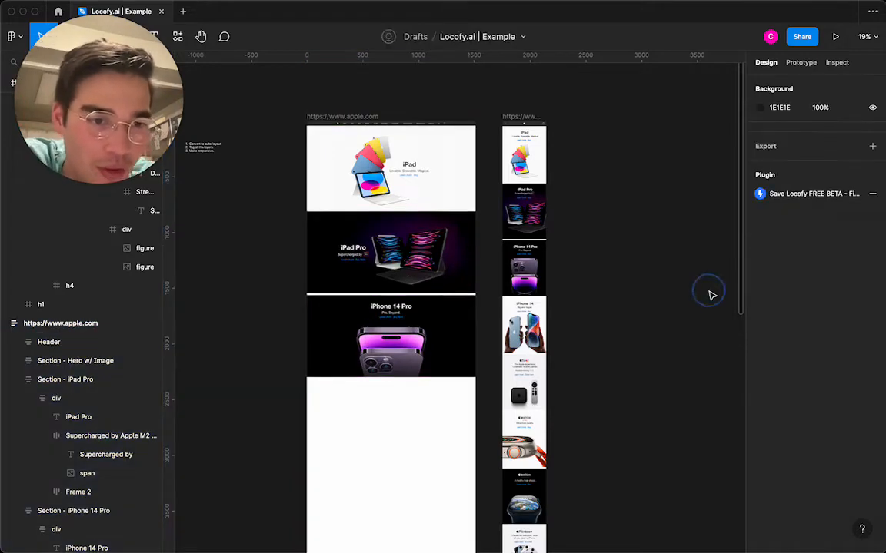
{"action": "scroll", "coordinate": [278, 334], "scroll_direction": "up", "scroll_amount": 5}
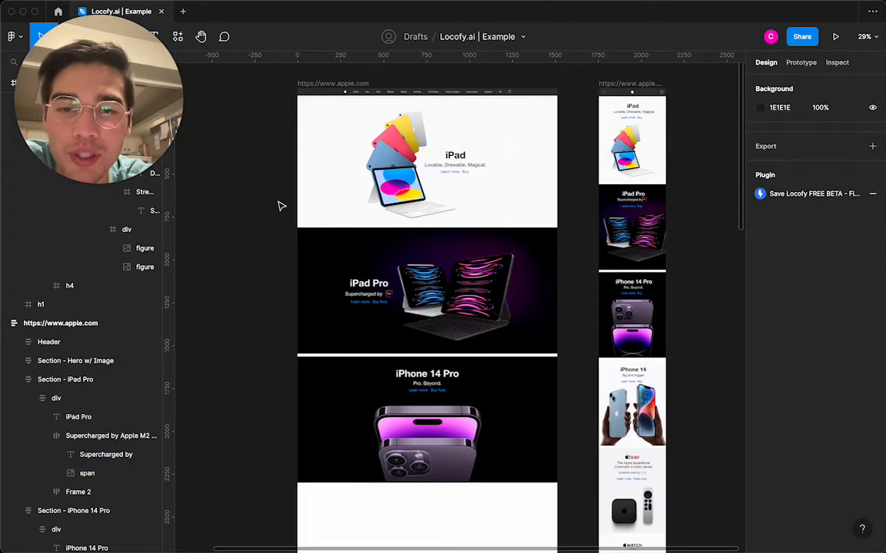
- Review the spaced desktop sections, then select and examine the product grid section containing the iPhone 14, TV 4K and Watch tiles
{"action": "scroll", "coordinate": [259, 219], "scroll_direction": "down", "scroll_amount": 5}
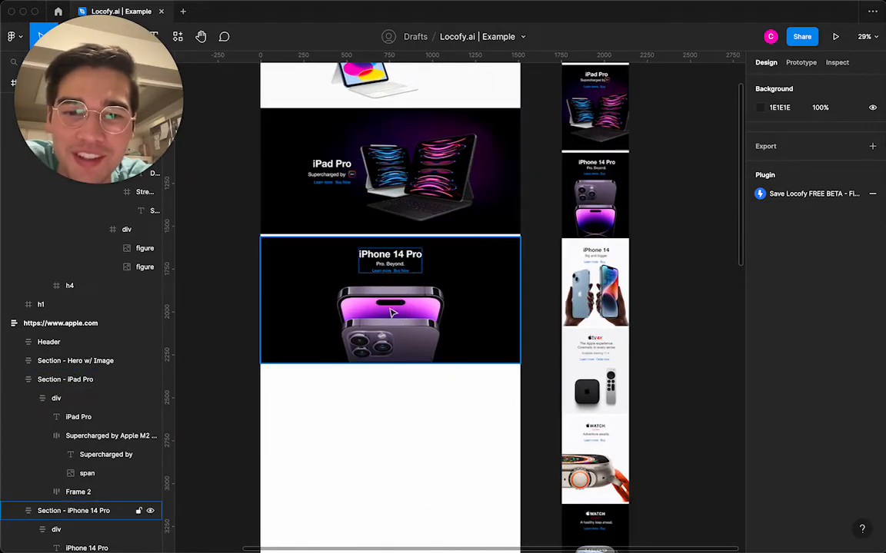
{"action": "scroll", "coordinate": [392, 313], "scroll_direction": "up", "scroll_amount": 3}
{"action": "scroll", "coordinate": [392, 312], "scroll_direction": "down", "scroll_amount": 4}
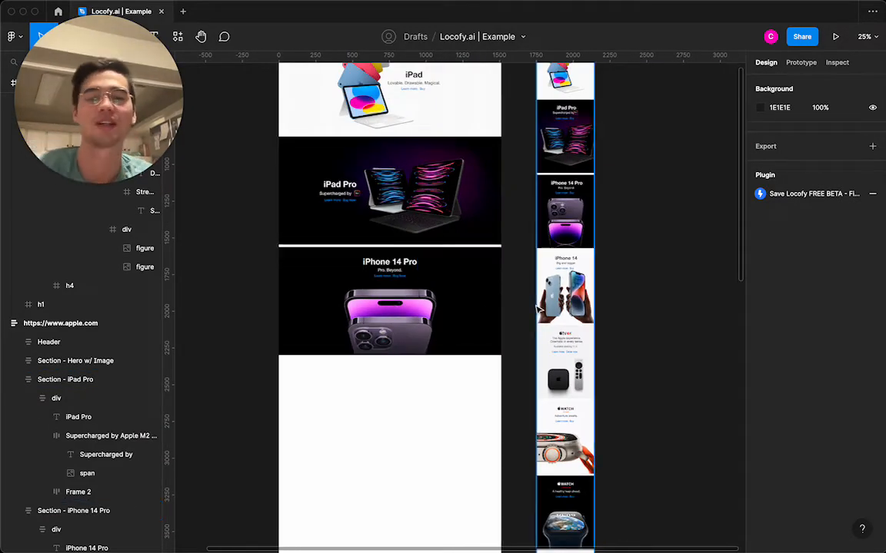
{"action": "scroll", "coordinate": [538, 308], "scroll_direction": "down", "scroll_amount": 10}
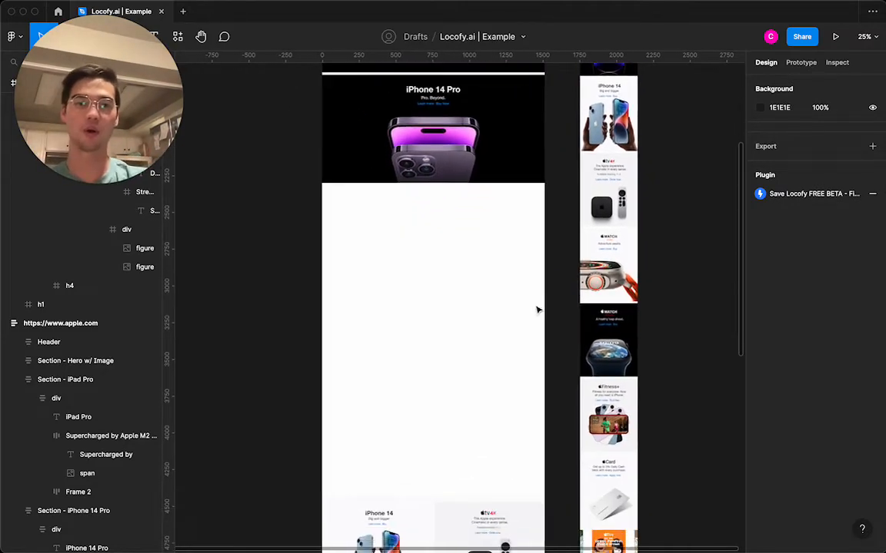
{"action": "scroll", "coordinate": [492, 284], "scroll_direction": "left", "scroll_amount": 3}
{"action": "left_click", "coordinate": [435, 247]}
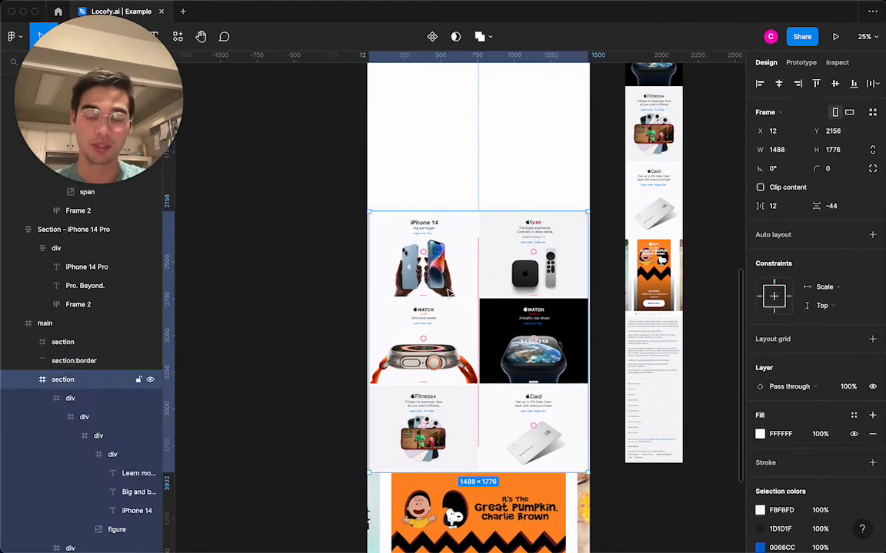
{"action": "scroll", "coordinate": [453, 399], "scroll_direction": "down", "scroll_amount": 5}
{"action": "scroll", "coordinate": [454, 399], "scroll_direction": "up", "scroll_amount": 5}
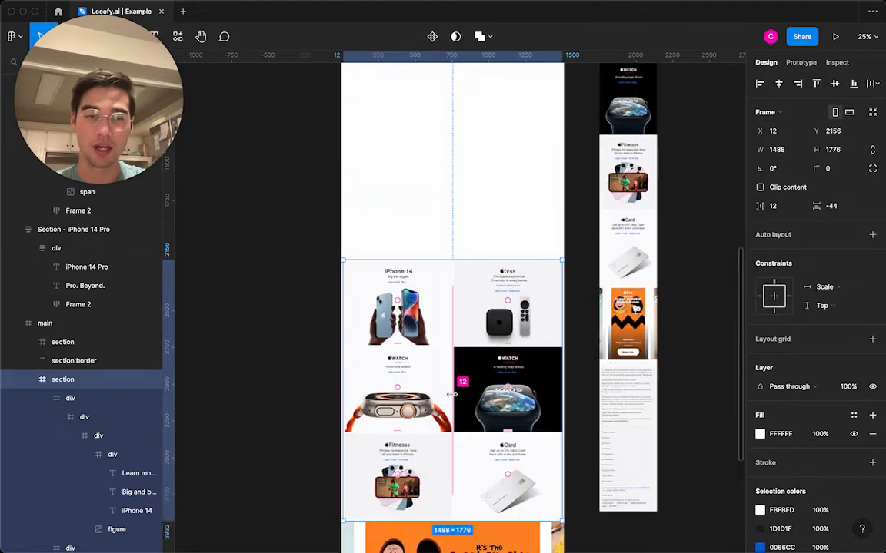
{"action": "scroll", "coordinate": [472, 324], "scroll_direction": "down", "scroll_amount": 2}
{"action": "scroll", "coordinate": [472, 324], "scroll_direction": "down", "scroll_amount": 1}
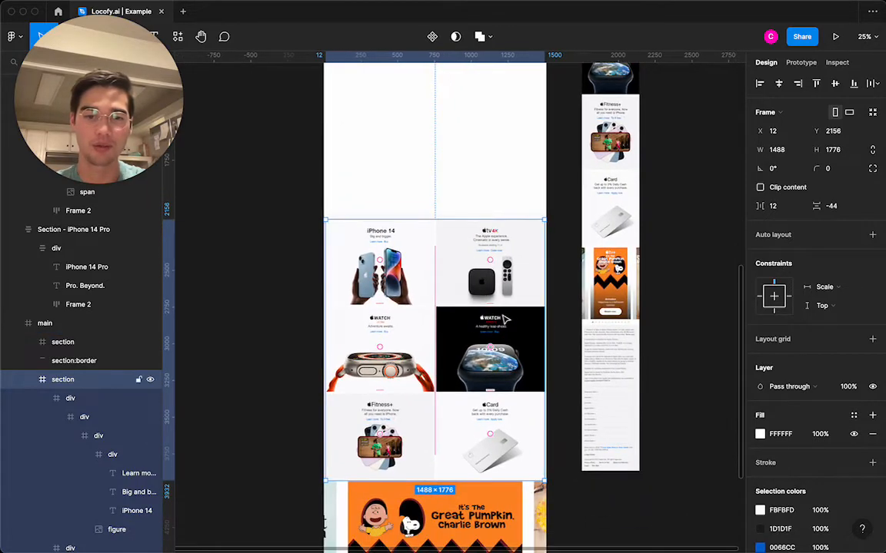
- Move the product grid section with iPhone 14, Apple TV and Watch tiles out of the desktop page, onto the canvas beside it
{"action": "scroll", "coordinate": [517, 330], "scroll_direction": "down", "scroll_amount": 2}
{"action": "left_click_drag", "start_coordinate": [516, 330], "coordinate": [271, 308]}
{"action": "left_click", "coordinate": [404, 300]}
- Cut the Tv Plus Gallery frame out of the page's main frame
{"action": "scroll", "coordinate": [406, 303], "scroll_direction": "down", "scroll_amount": 3}
{"action": "left_click", "coordinate": [425, 323]}
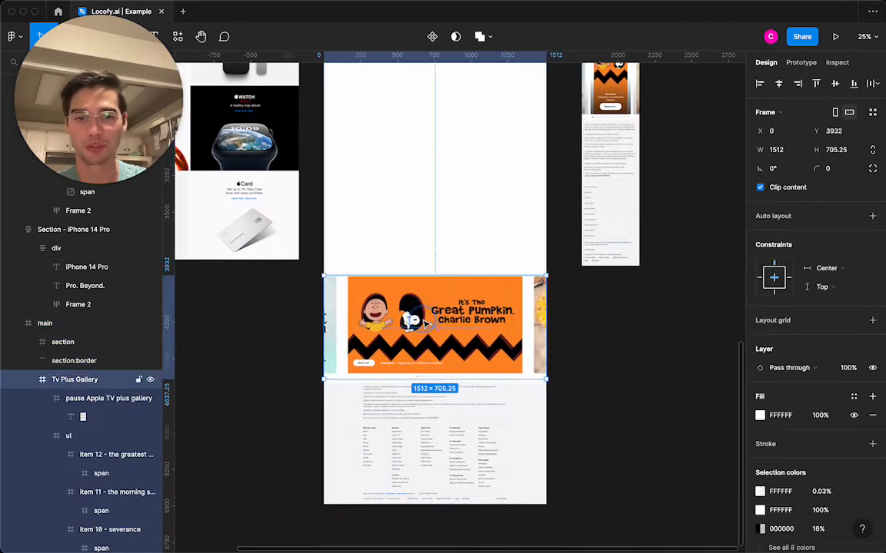
{"action": "key", "text": "super+x"}
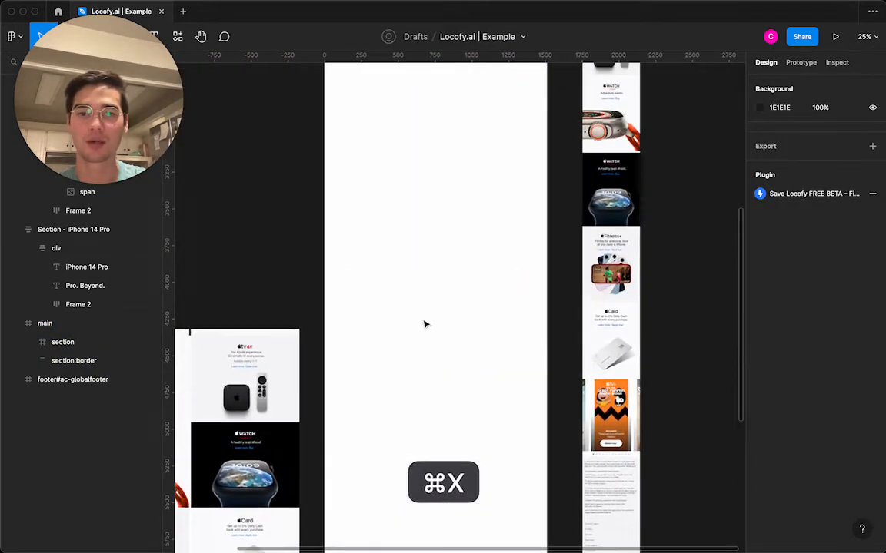
{"action": "left_click", "coordinate": [424, 325]}
{"action": "scroll", "coordinate": [422, 262], "scroll_direction": "up", "scroll_amount": 2}
{"action": "key", "text": "super+v"}
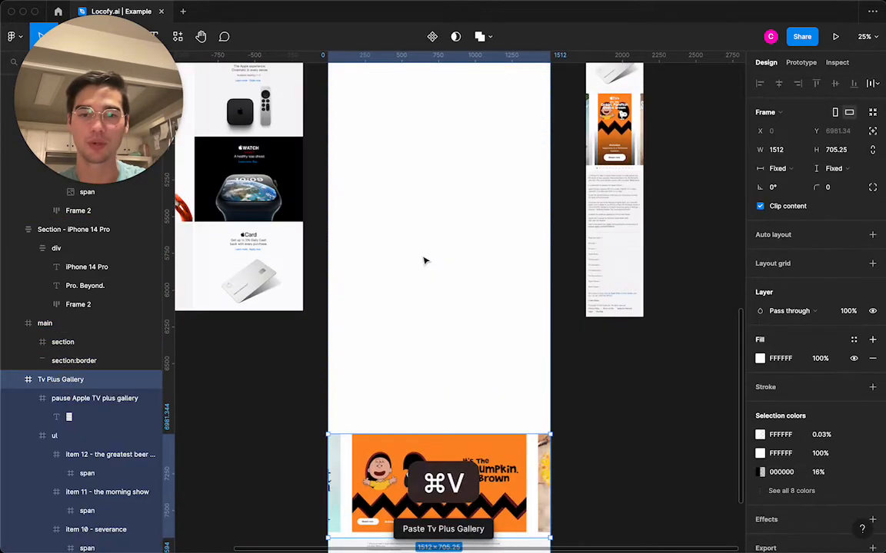
{"action": "key", "text": "super+z"}
- Paste the Tv Plus Gallery near the top of the desktop page and move it below the iPhone 14 Pro section
{"action": "scroll", "coordinate": [421, 307], "scroll_direction": "up", "scroll_amount": 5}
{"action": "scroll", "coordinate": [420, 338], "scroll_direction": "up", "scroll_amount": 5}
{"action": "left_click", "coordinate": [432, 239]}
{"action": "scroll", "coordinate": [432, 243], "scroll_direction": "up", "scroll_amount": 5}
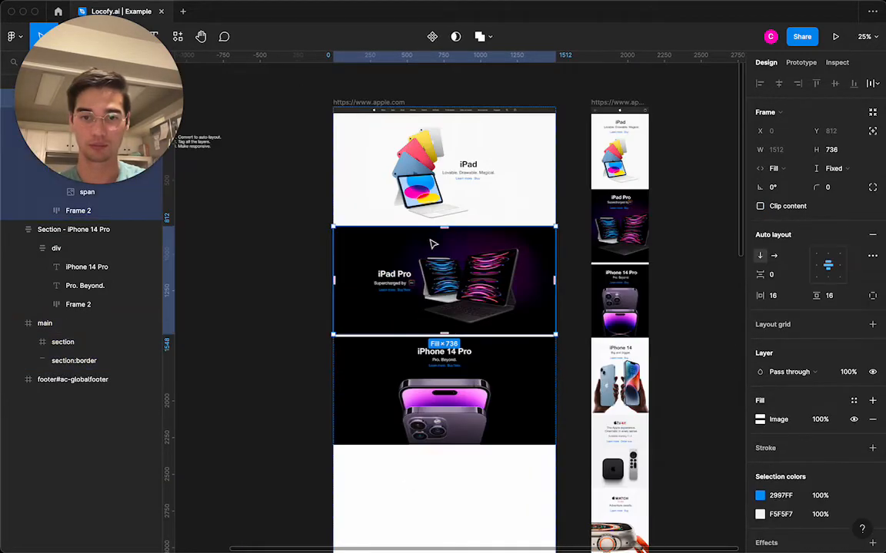
{"action": "left_click", "coordinate": [367, 217]}
{"action": "key", "text": "super+v"}
{"action": "scroll", "coordinate": [370, 236], "scroll_direction": "down", "scroll_amount": 3}
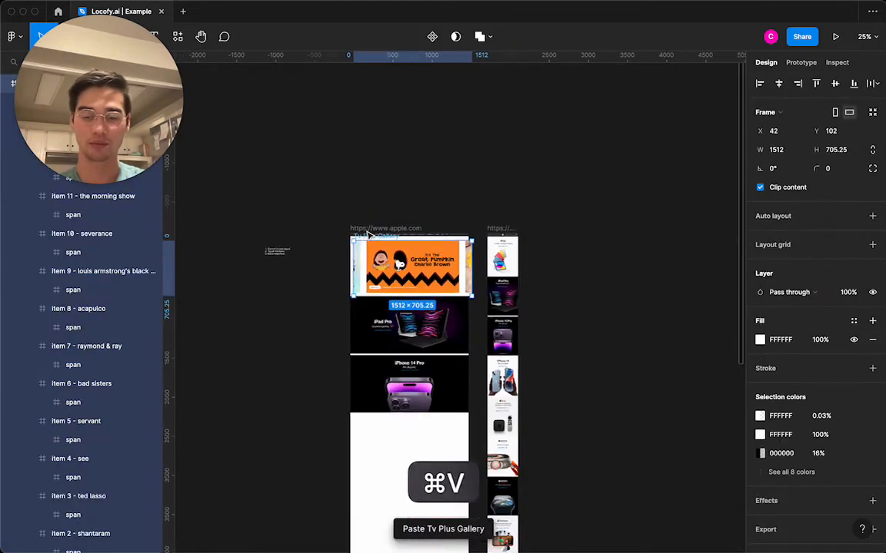
{"action": "left_click_drag", "start_coordinate": [388, 257], "coordinate": [391, 429]}
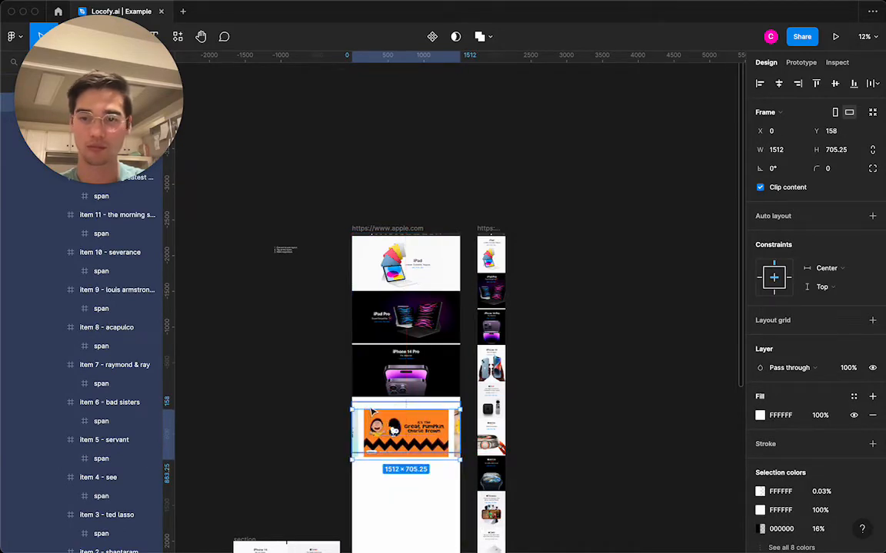
- Take the Tv Plus Gallery layer out of main and place it directly after Section - iPhone 14 Pro in the page's layer order
{"action": "scroll", "coordinate": [134, 292], "scroll_direction": "up", "scroll_amount": 10}
{"action": "scroll", "coordinate": [93, 384], "scroll_direction": "down", "scroll_amount": 2}
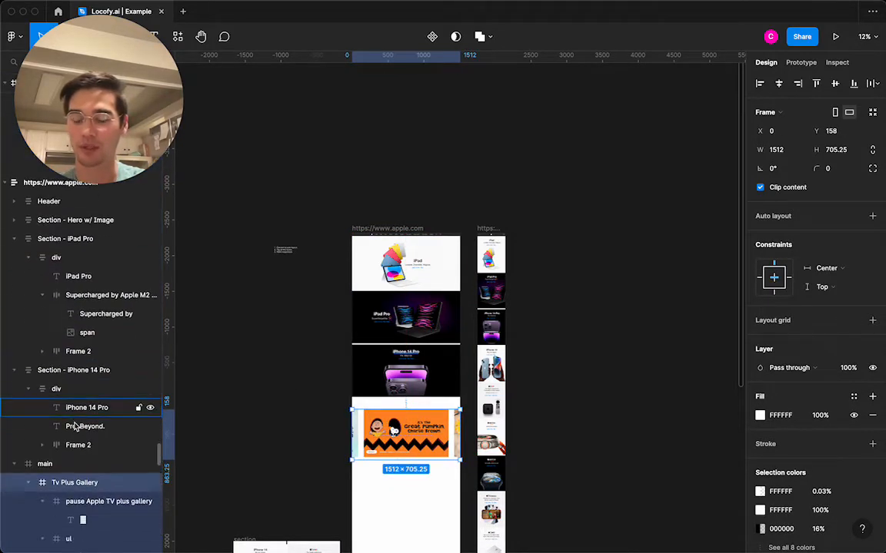
{"action": "left_click", "coordinate": [29, 477]}
{"action": "left_click_drag", "start_coordinate": [54, 477], "coordinate": [38, 450]}
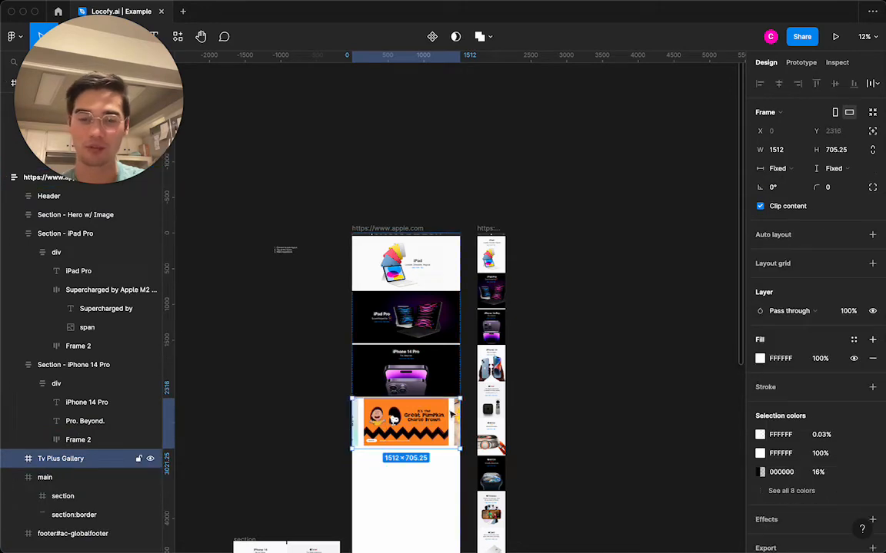
{"action": "scroll", "coordinate": [326, 437], "scroll_direction": "up", "scroll_amount": 5}
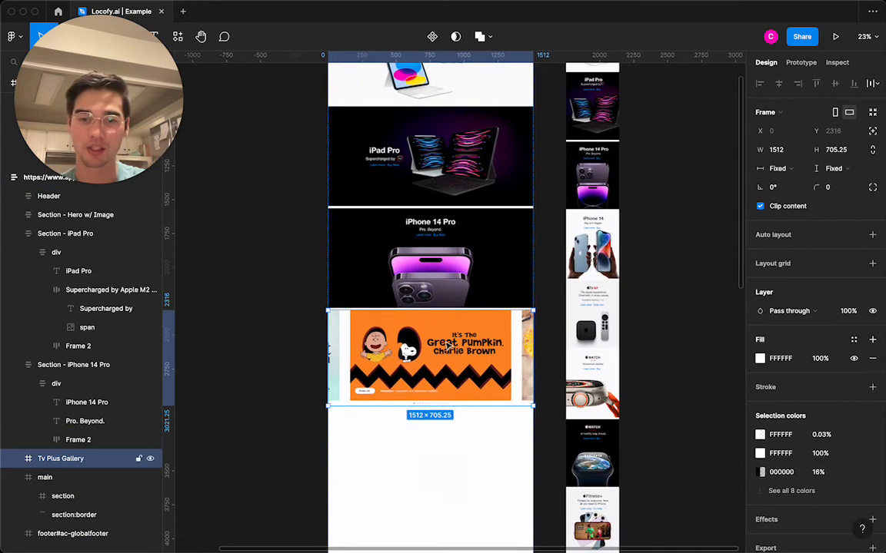
- Rename the gallery layer as Section - Tv Plus Gallery
{"action": "double_click", "coordinate": [70, 460]}
{"action": "key", "text": "super+Left"}
{"action": "type", "text": "Se"}
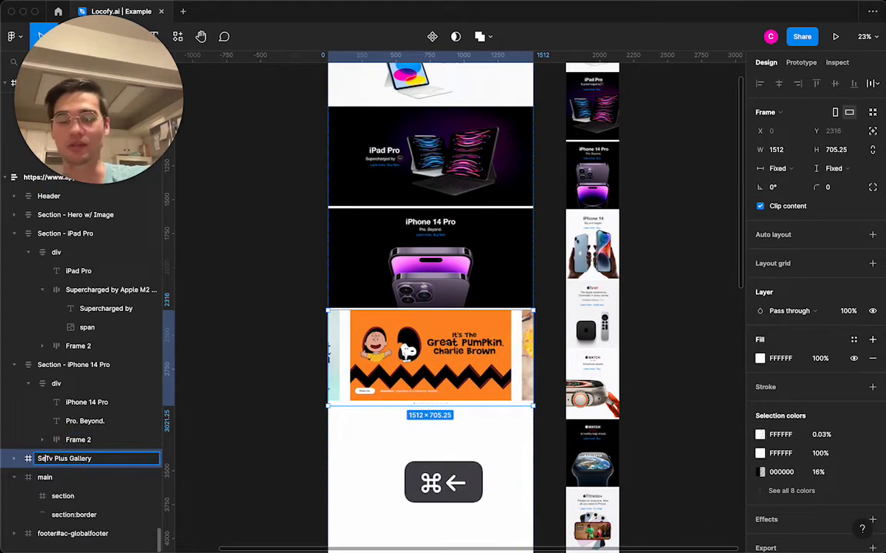
{"action": "type", "text": "ction - T"}
{"action": "key", "text": "Return"}
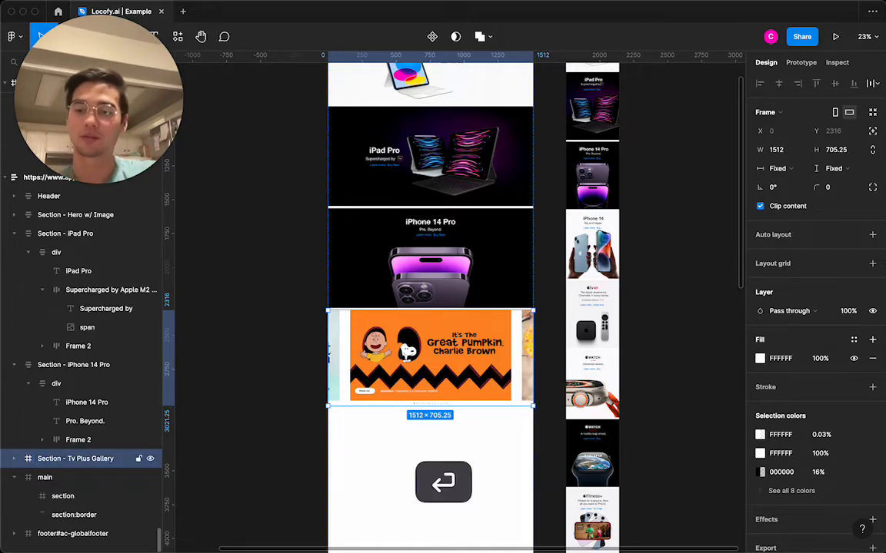
- Examine which gallery layers correspond to the pagination dots under the Great Pumpkin banner
{"action": "key", "text": "Return"}
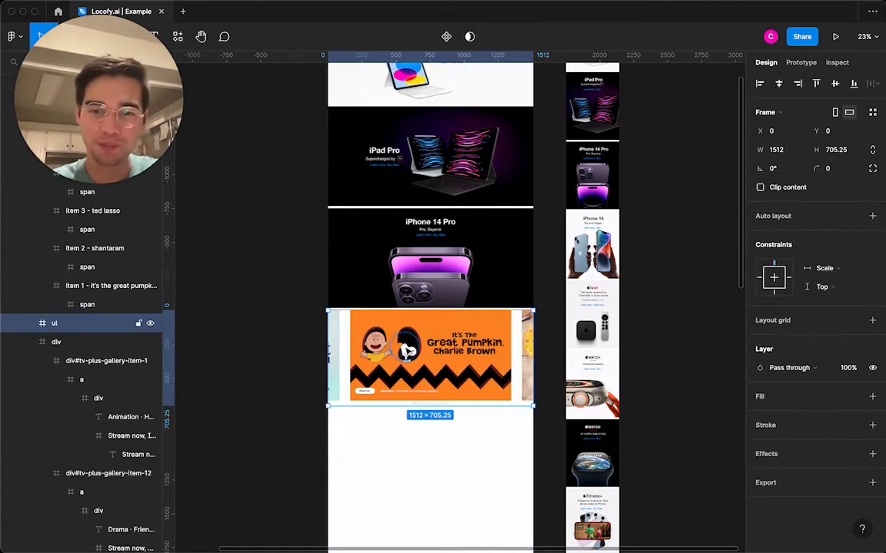
{"action": "scroll", "coordinate": [407, 354], "scroll_direction": "up", "scroll_amount": 6, "text": "super"}
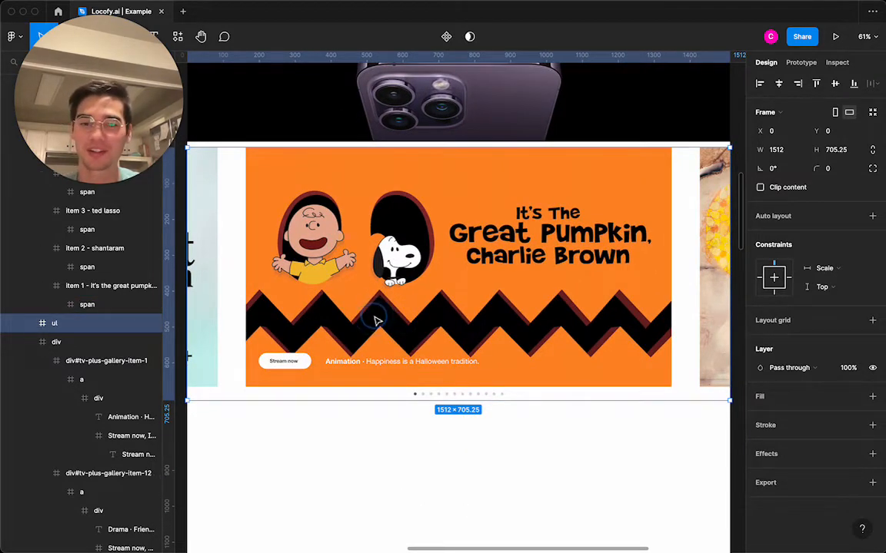
{"action": "left_click", "coordinate": [84, 285]}
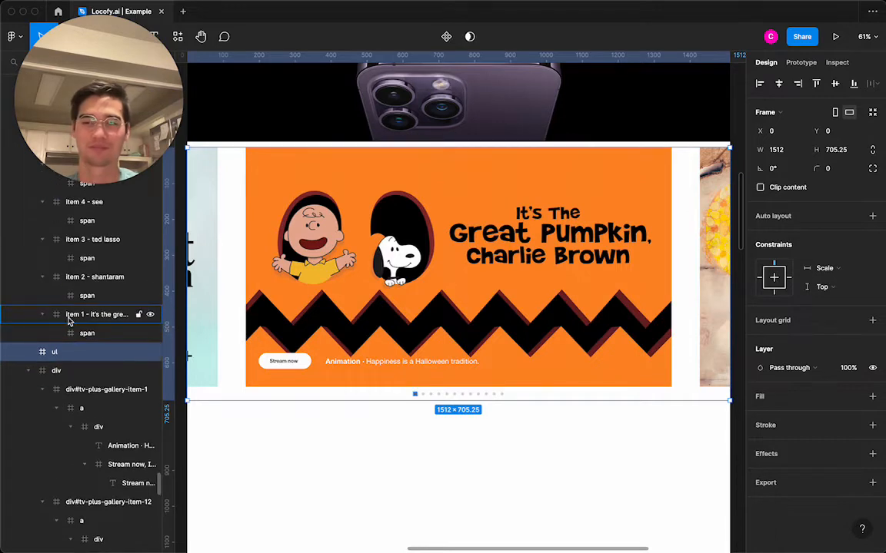
{"action": "left_click", "coordinate": [87, 281]}
{"action": "scroll", "coordinate": [86, 280], "scroll_direction": "up", "scroll_amount": 2}
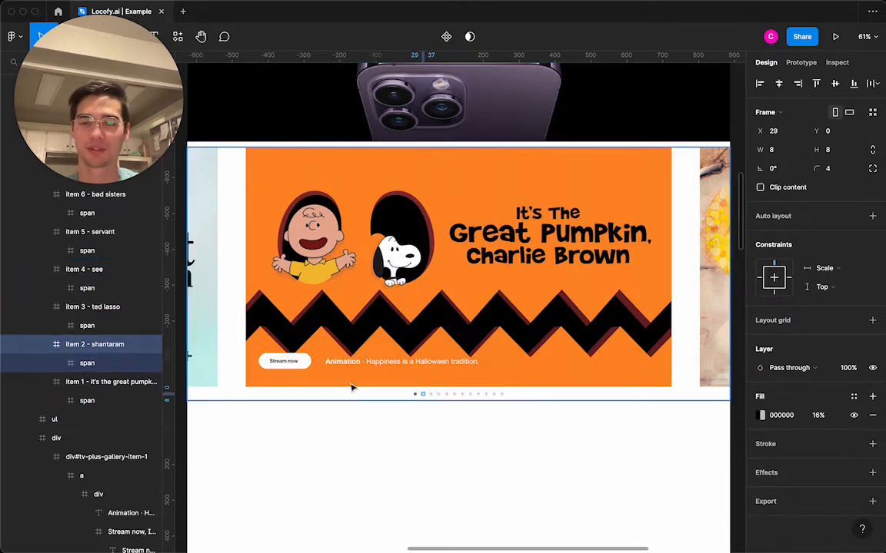
{"action": "left_click", "coordinate": [415, 395]}
{"action": "left_click", "coordinate": [438, 395]}
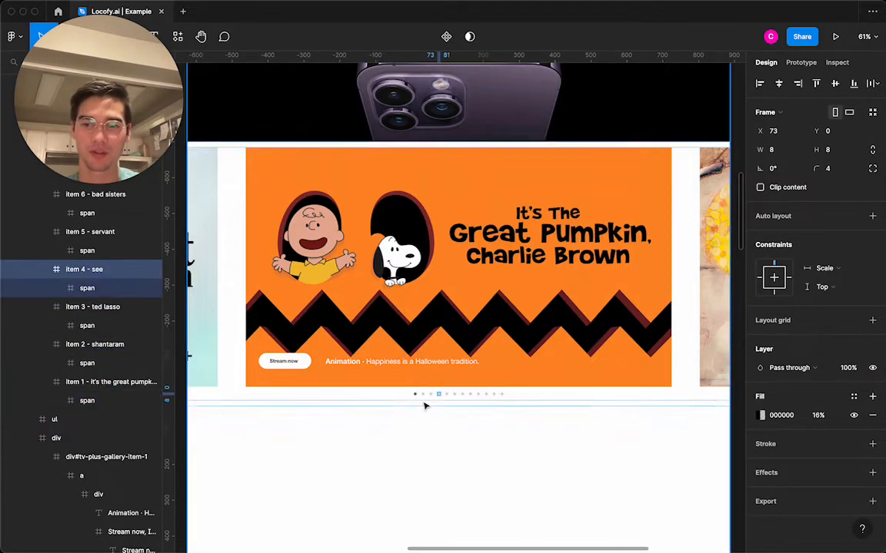
{"action": "scroll", "coordinate": [123, 261], "scroll_direction": "up", "scroll_amount": 2}
{"action": "scroll", "coordinate": [123, 262], "scroll_direction": "up", "scroll_amount": 5}
- Add auto layout to the ul frame holding the pagination dots and set the spacing between items to 12
{"action": "left_click", "coordinate": [77, 348]}
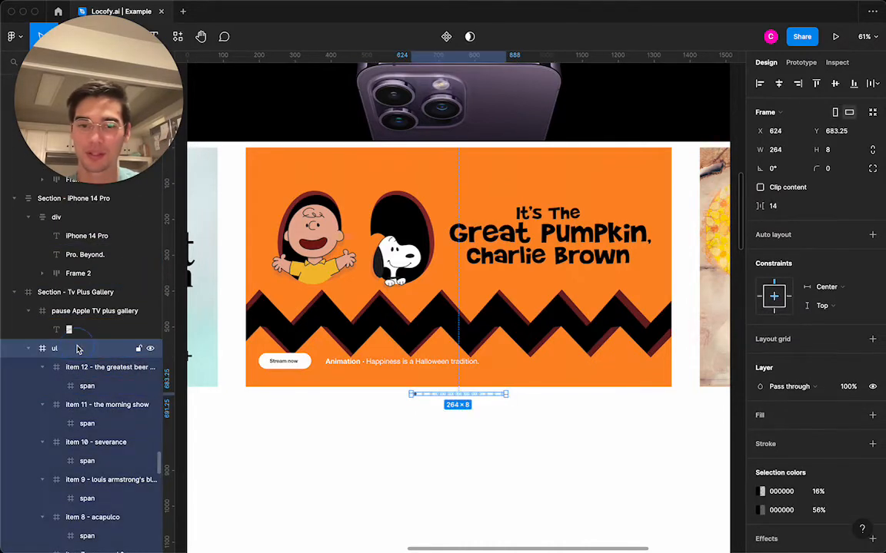
{"action": "scroll", "coordinate": [509, 431], "scroll_direction": "up", "scroll_amount": 5}
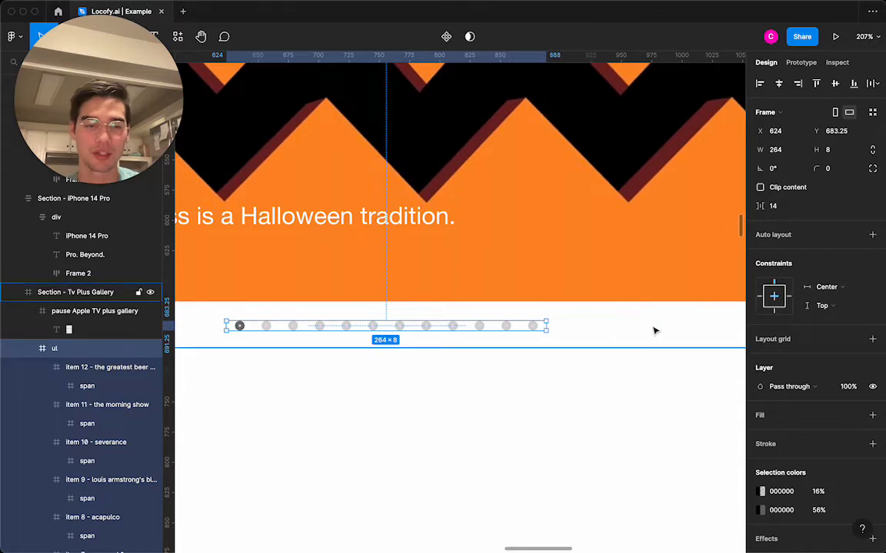
{"action": "scroll", "coordinate": [655, 329], "scroll_direction": "down", "scroll_amount": 3}
{"action": "left_click", "coordinate": [873, 235]}
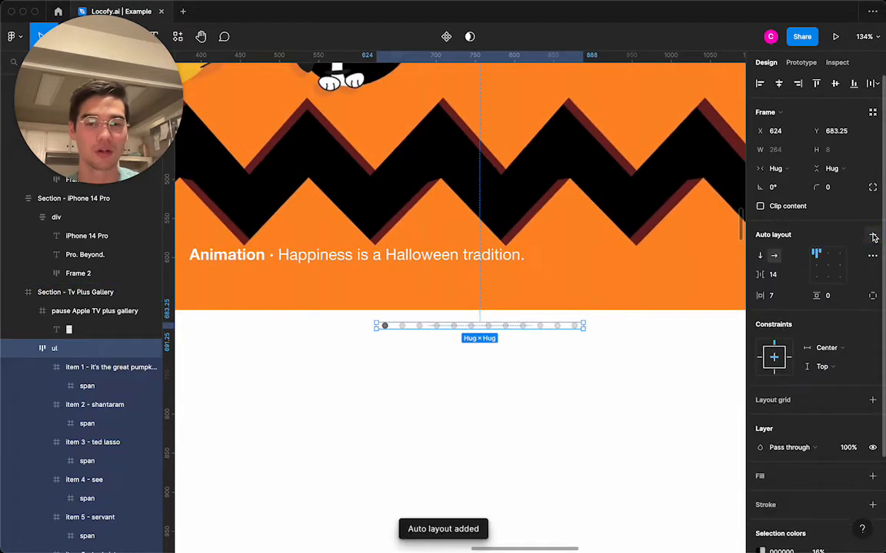
{"action": "left_click", "coordinate": [785, 274]}
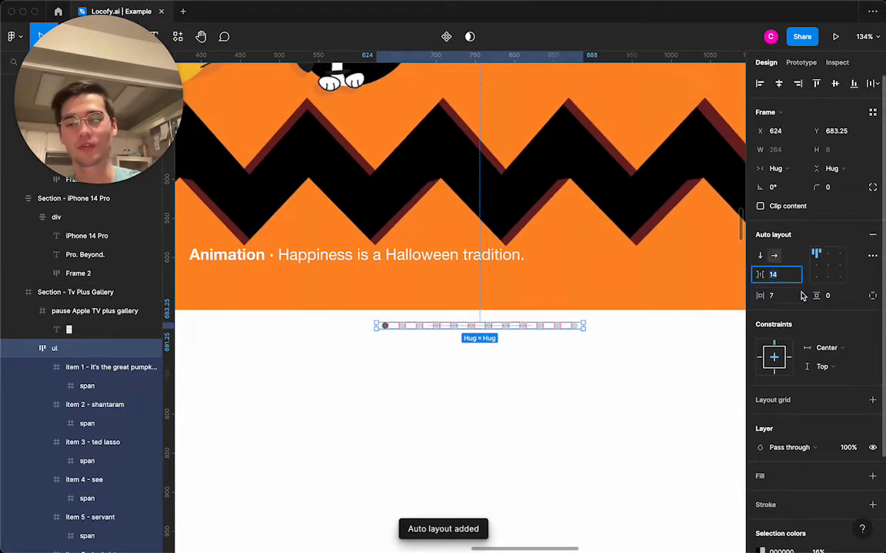
{"action": "type", "text": "1"}
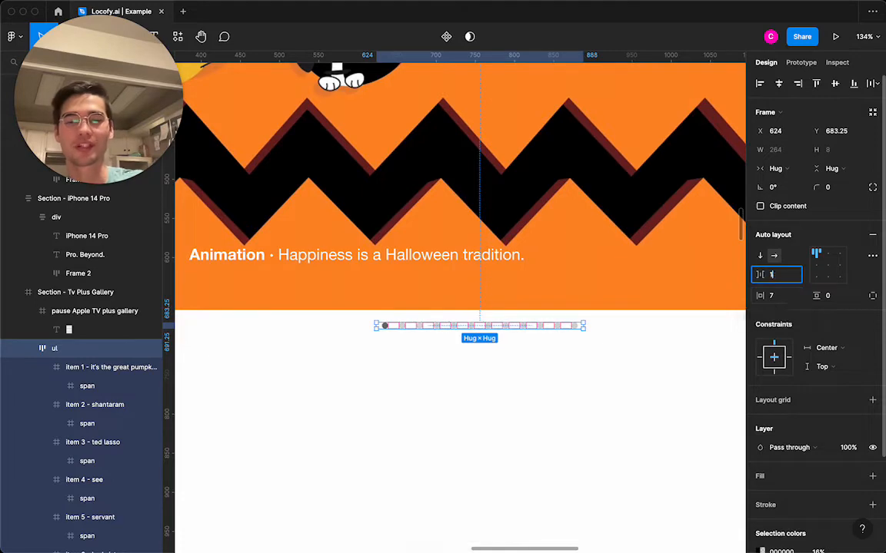
{"action": "key", "text": "Return"}
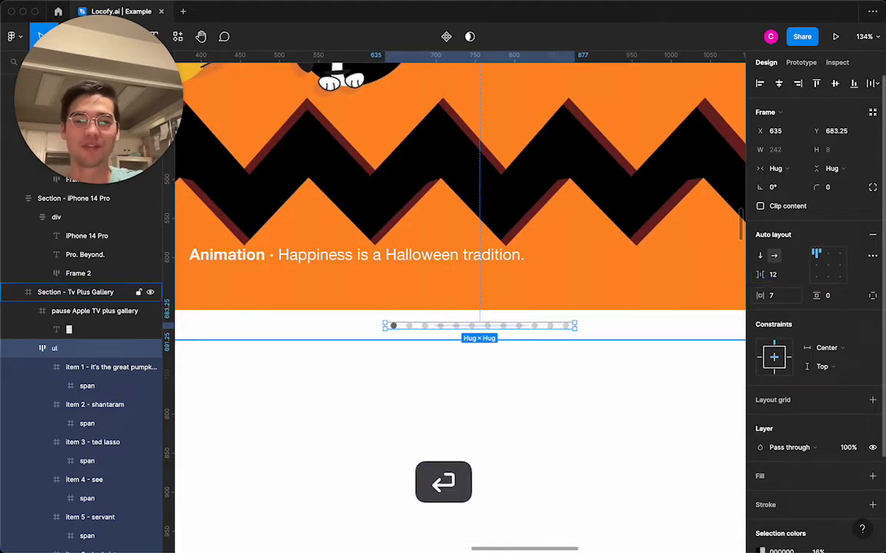
- Set the horizontal padding of the pagination dots' ul frame to 8
{"action": "scroll", "coordinate": [553, 385], "scroll_direction": "down", "scroll_amount": 4}
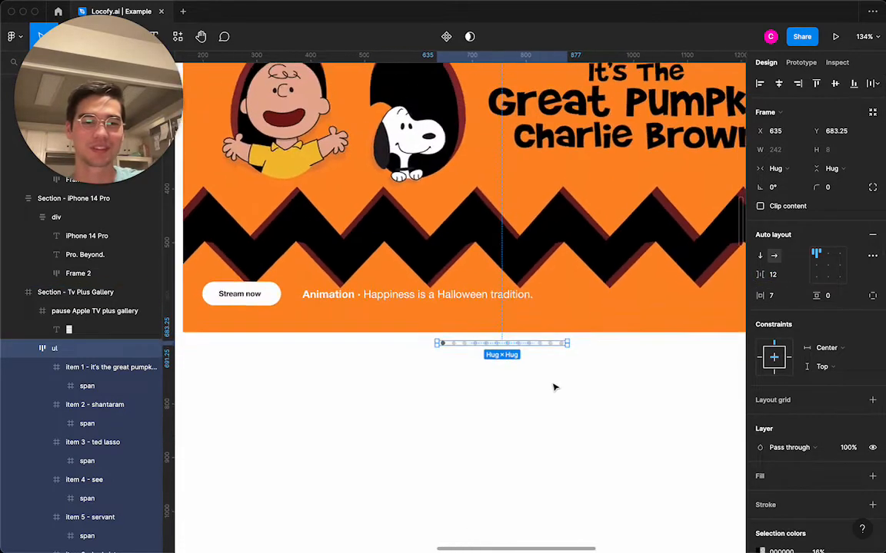
{"action": "scroll", "coordinate": [591, 373], "scroll_direction": "right", "scroll_amount": 2}
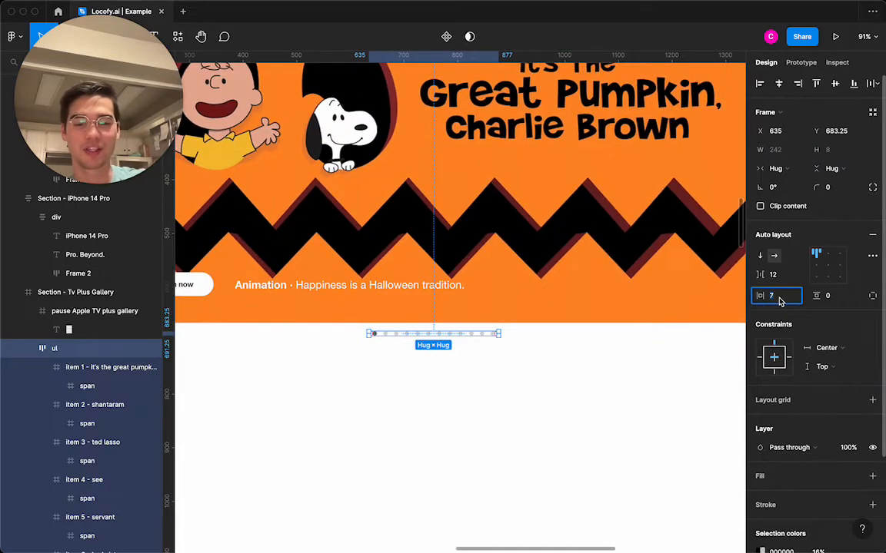
{"action": "key", "text": "Return"}
{"action": "scroll", "coordinate": [460, 419], "scroll_direction": "down", "scroll_amount": 5}
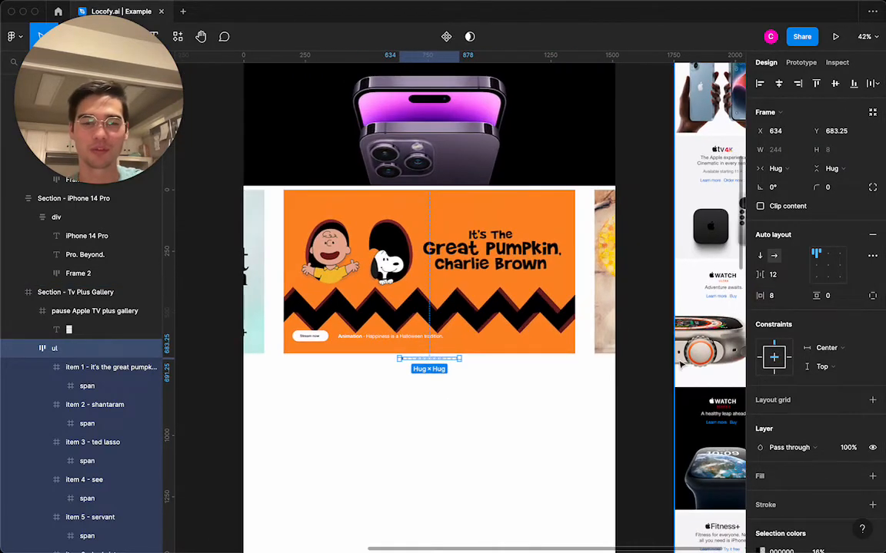
{"action": "left_click", "coordinate": [643, 358]}
{"action": "scroll", "coordinate": [643, 358], "scroll_direction": "up", "scroll_amount": 4}
{"action": "scroll", "coordinate": [643, 358], "scroll_direction": "left", "scroll_amount": 2}
{"action": "scroll", "coordinate": [643, 358], "scroll_direction": "down", "scroll_amount": 3}
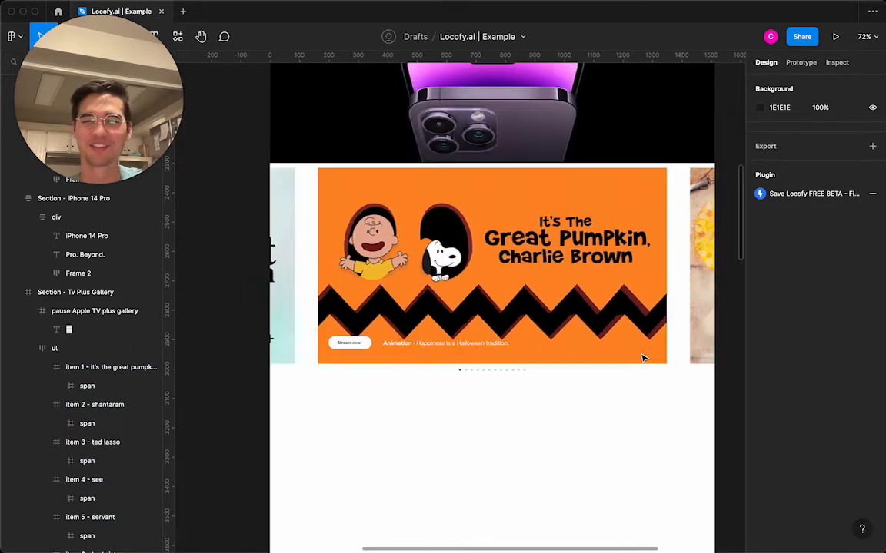
- Inspect the gallery's second ul frame and the div frame with its item layers to see what each covers
{"action": "scroll", "coordinate": [643, 359], "scroll_direction": "up", "scroll_amount": 2}
{"action": "scroll", "coordinate": [640, 355], "scroll_direction": "left", "scroll_amount": 2}
{"action": "left_click", "coordinate": [582, 290]}
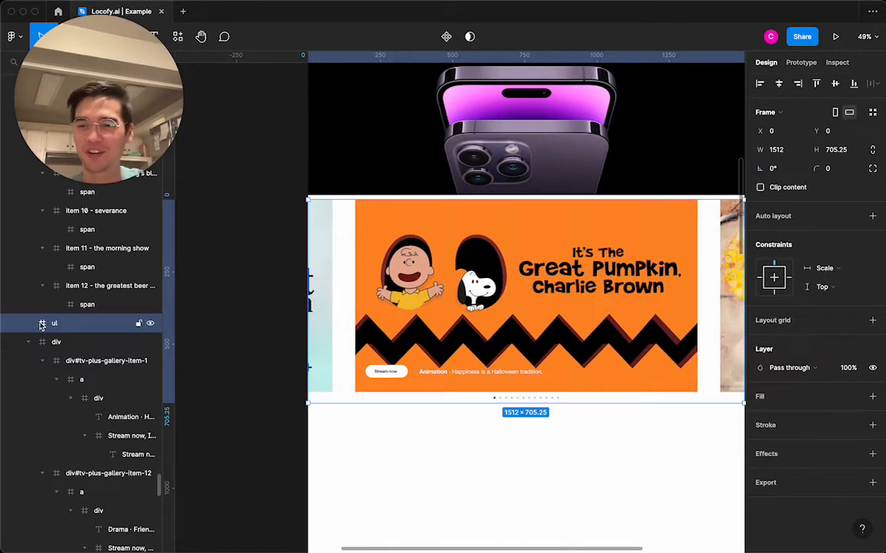
{"action": "left_click", "coordinate": [64, 342]}
{"action": "left_click", "coordinate": [68, 326]}
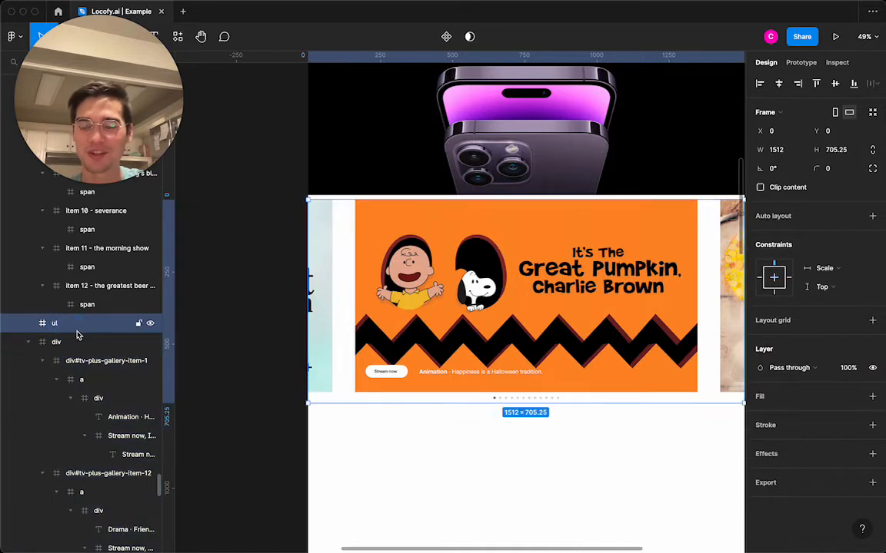
{"action": "left_click", "coordinate": [76, 342]}
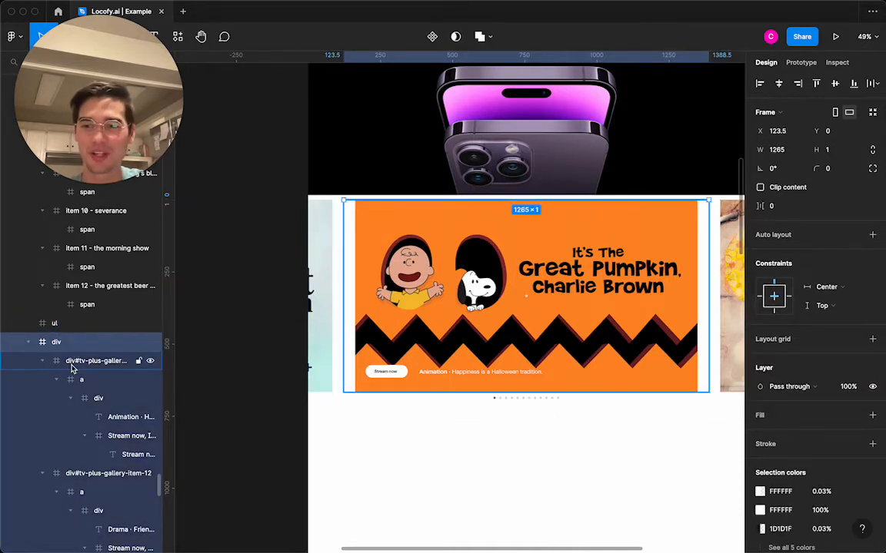
{"action": "left_click", "coordinate": [74, 365]}
{"action": "left_click", "coordinate": [73, 346]}
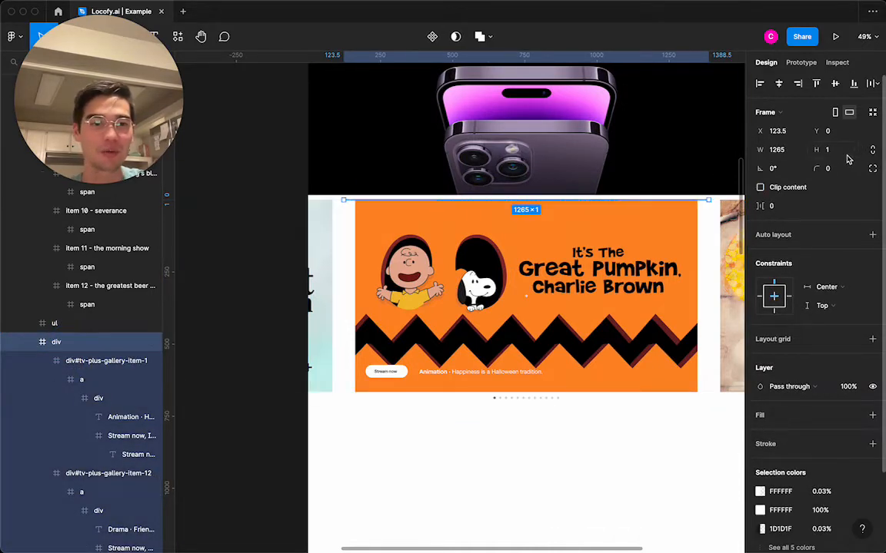
{"action": "scroll", "coordinate": [84, 319], "scroll_direction": "up", "scroll_amount": 5}
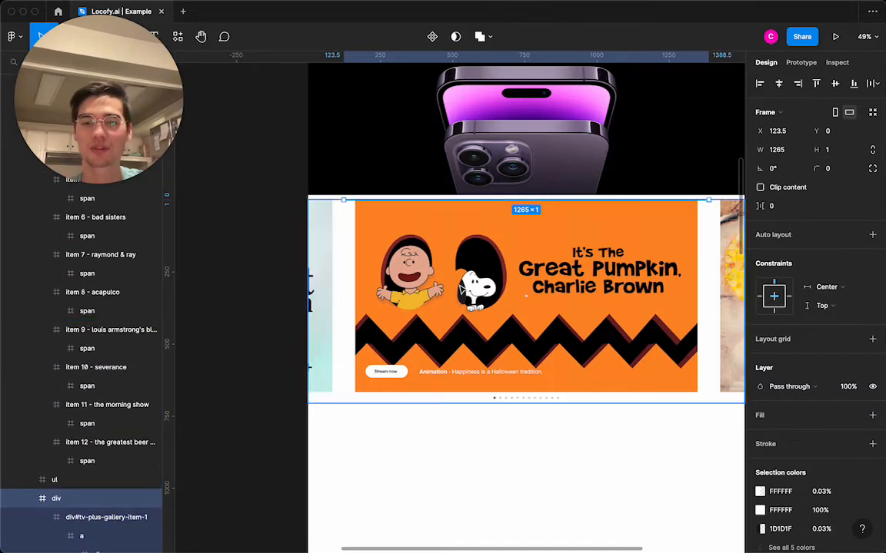
- Add auto layout to Section - Tv Plus Gallery and check how its slides extend beyond the page
{"action": "left_click", "coordinate": [459, 283]}
{"action": "scroll", "coordinate": [459, 283], "scroll_direction": "up", "scroll_amount": 3}
{"action": "scroll", "coordinate": [46, 331], "scroll_direction": "up", "scroll_amount": 7}
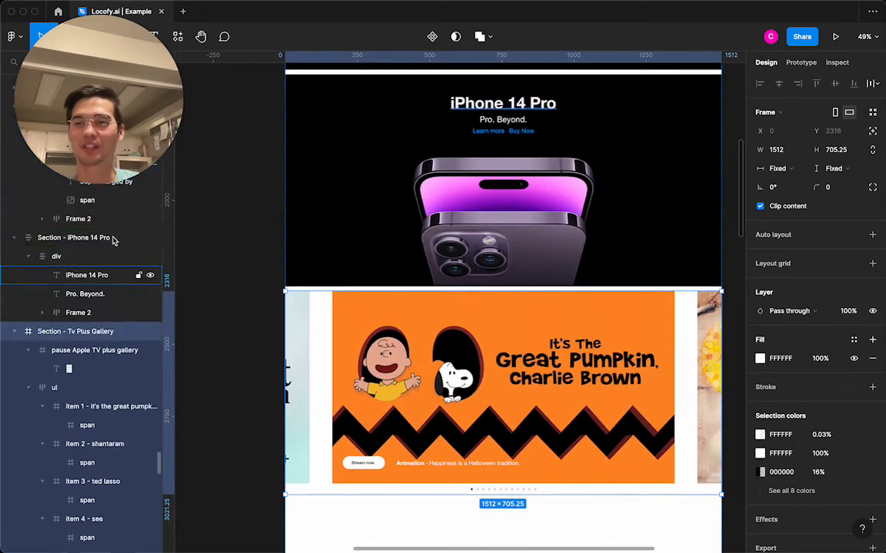
{"action": "left_click", "coordinate": [15, 338]}
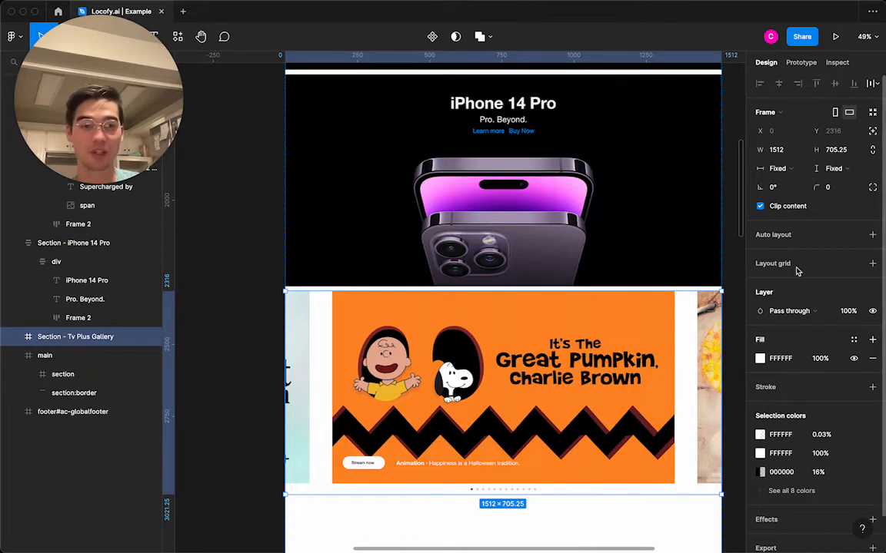
{"action": "left_click", "coordinate": [871, 234]}
{"action": "scroll", "coordinate": [433, 247], "scroll_direction": "down", "scroll_amount": 5}
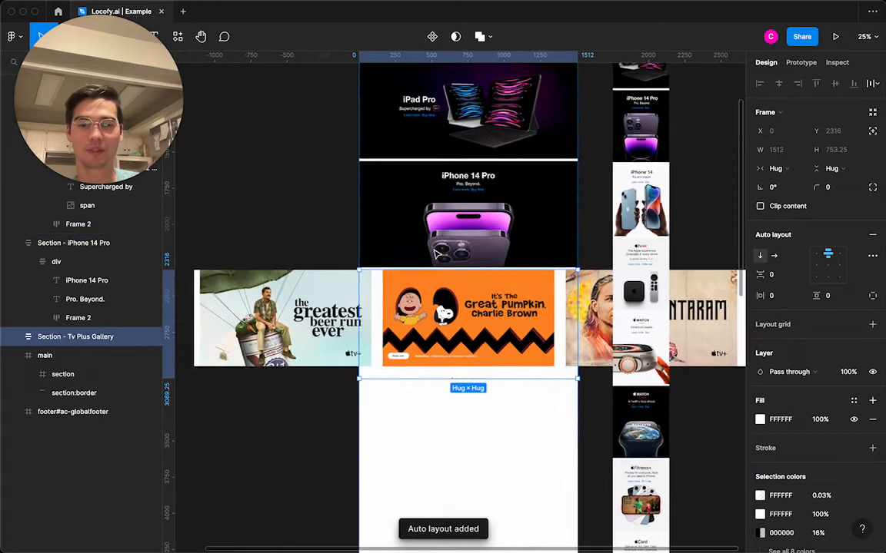
{"action": "scroll", "coordinate": [434, 252], "scroll_direction": "left", "scroll_amount": 5}
{"action": "scroll", "coordinate": [436, 254], "scroll_direction": "right", "scroll_amount": 15}
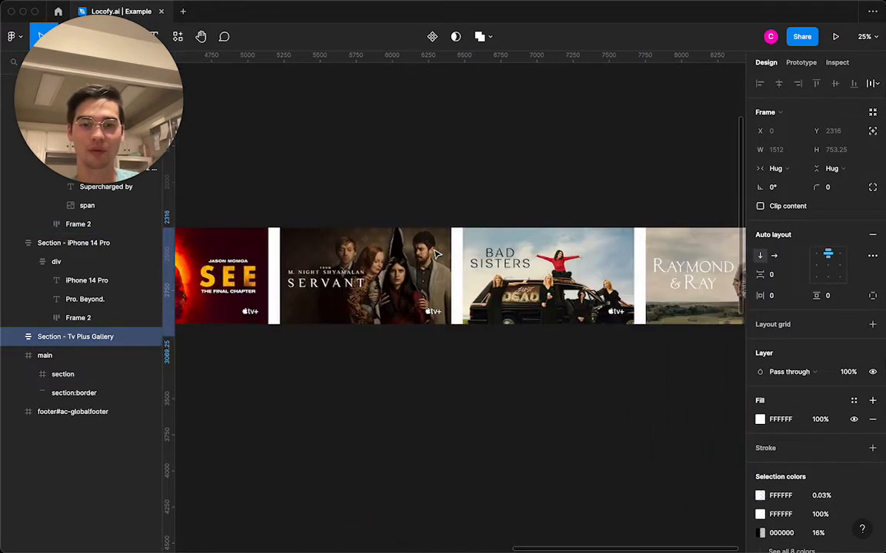
- Try clipping the overflowing slides by applying Clip content to Section - Tv Plus Gallery
{"action": "scroll", "coordinate": [436, 254], "scroll_direction": "right", "scroll_amount": 10}
{"action": "scroll", "coordinate": [436, 254], "scroll_direction": "left", "scroll_amount": 20}
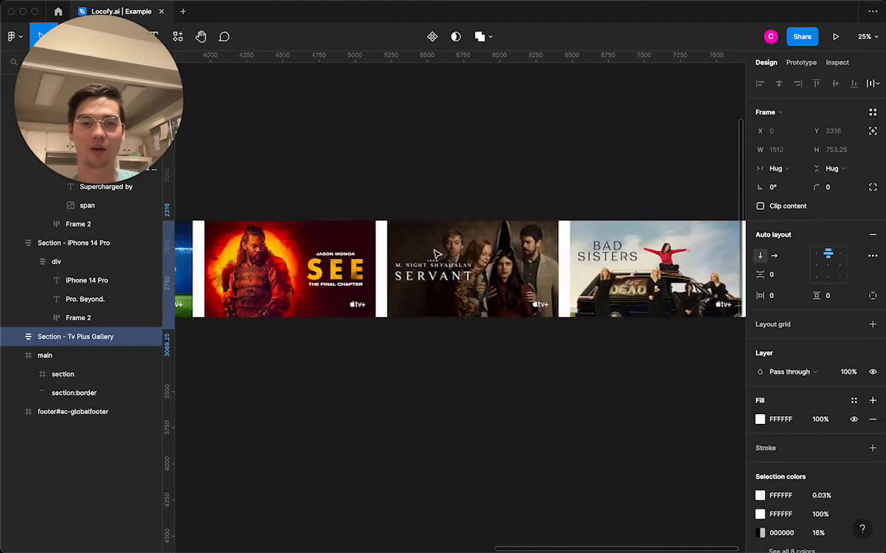
{"action": "scroll", "coordinate": [436, 254], "scroll_direction": "right", "scroll_amount": 5}
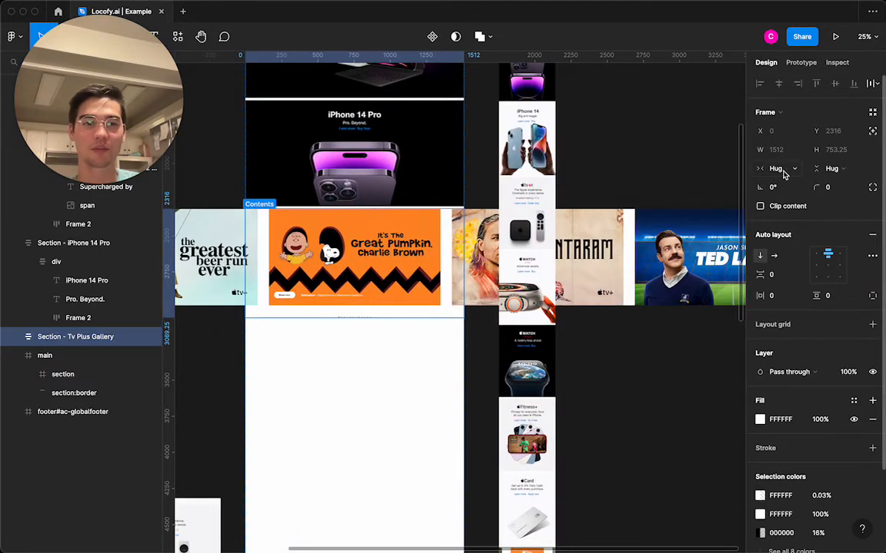
{"action": "left_click", "coordinate": [760, 207]}
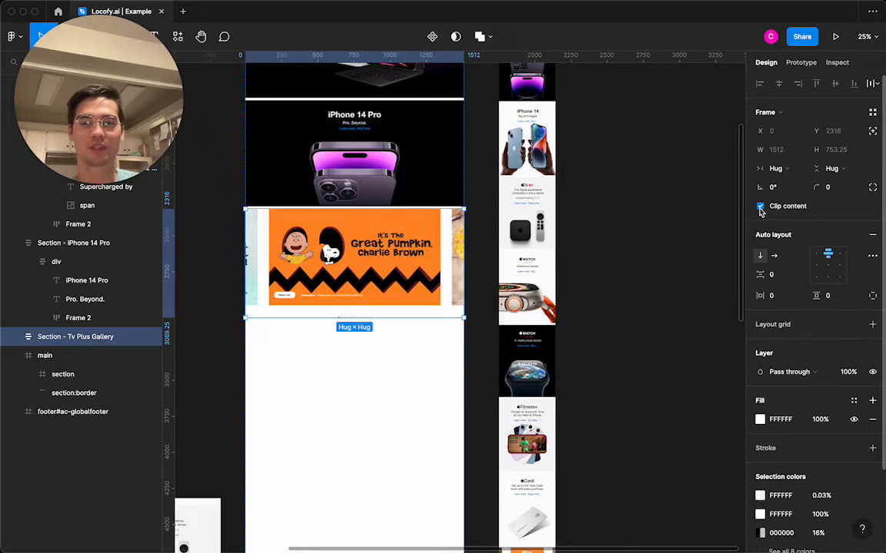
{"action": "left_click", "coordinate": [760, 207]}
{"action": "scroll", "coordinate": [385, 269], "scroll_direction": "up", "scroll_amount": 5}
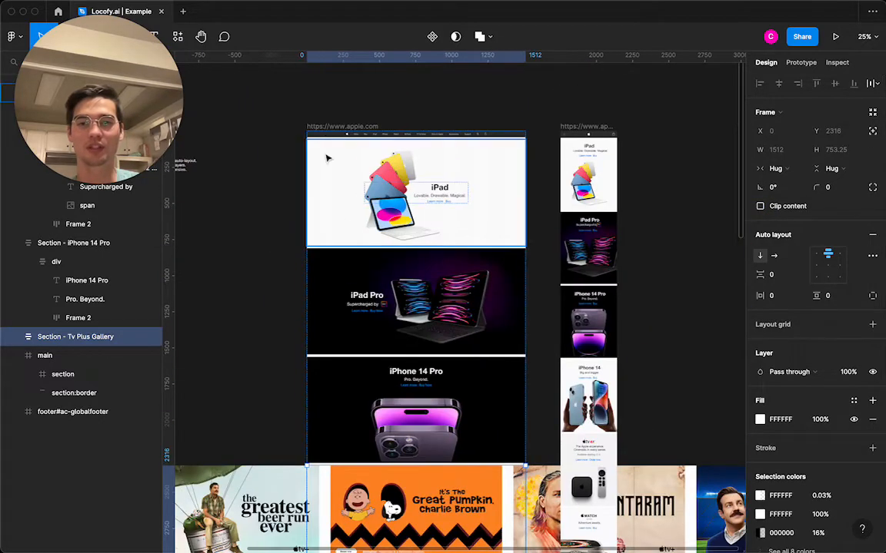
{"action": "left_click", "coordinate": [334, 127]}
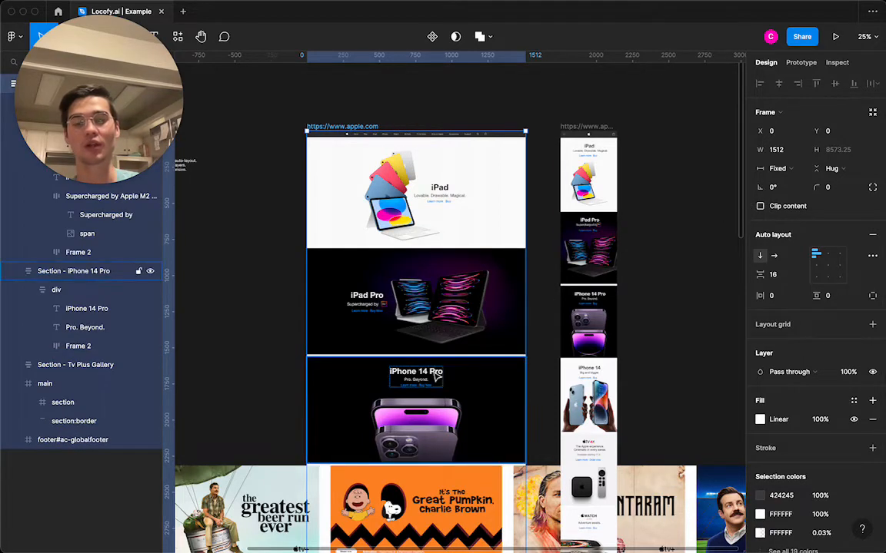
{"action": "scroll", "coordinate": [316, 246], "scroll_direction": "down", "scroll_amount": 5}
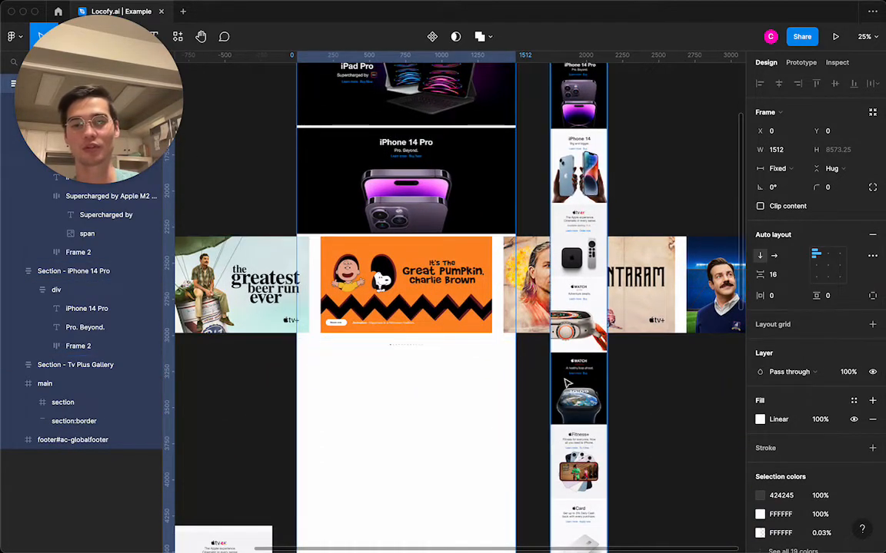
{"action": "left_click", "coordinate": [760, 206]}
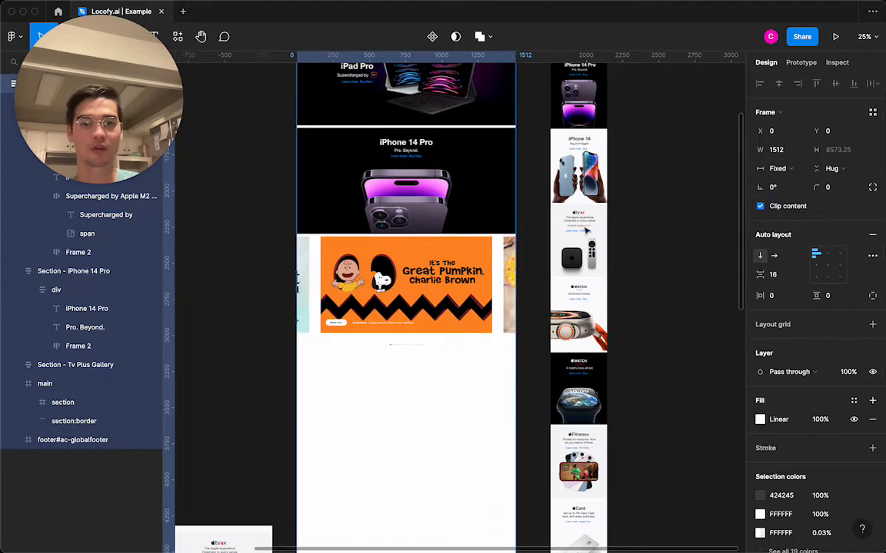
- Try removing the empty ul frame that covers the gallery slides
{"action": "left_click", "coordinate": [443, 286]}
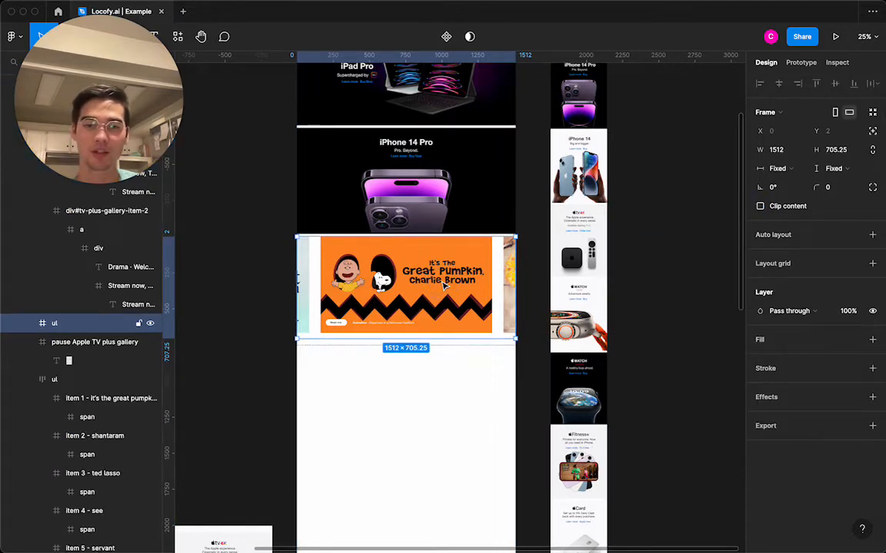
{"action": "key", "text": "Delete"}
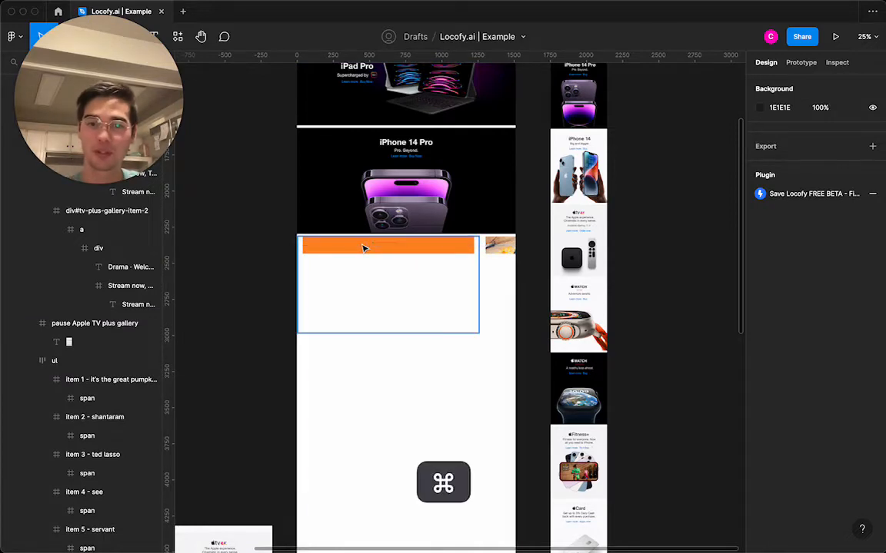
{"action": "key", "text": "super+z"}
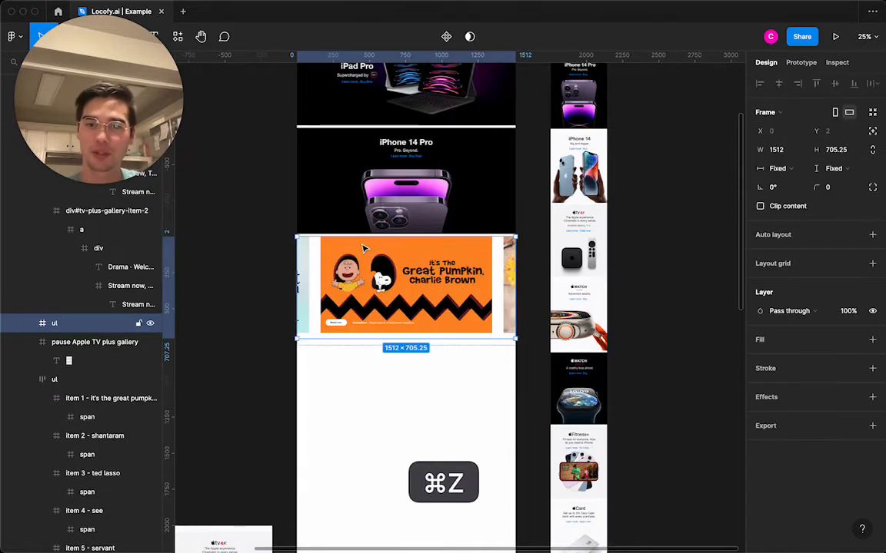
- Set the height of the div frame holding the Tv Plus Gallery slides to 705
{"action": "double_click", "coordinate": [52, 326]}
{"action": "left_click", "coordinate": [63, 332]}
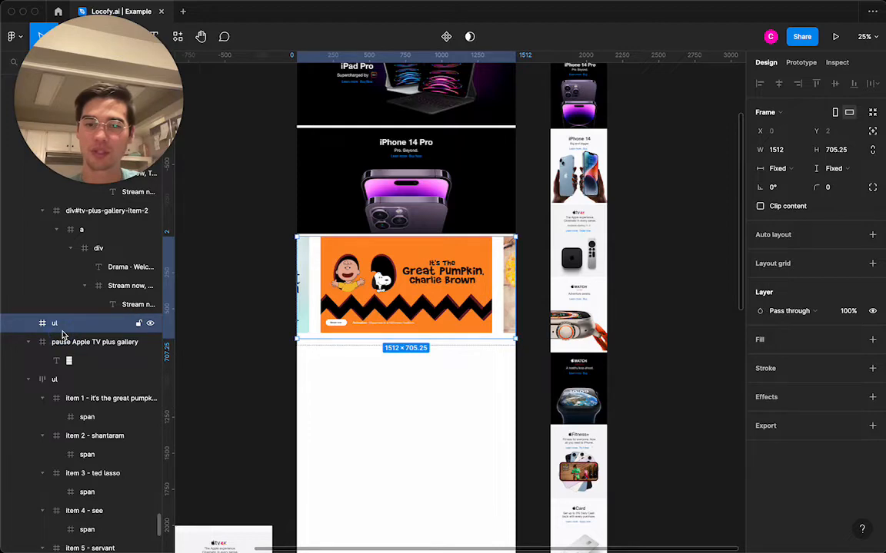
{"action": "scroll", "coordinate": [63, 332], "scroll_direction": "up", "scroll_amount": 5}
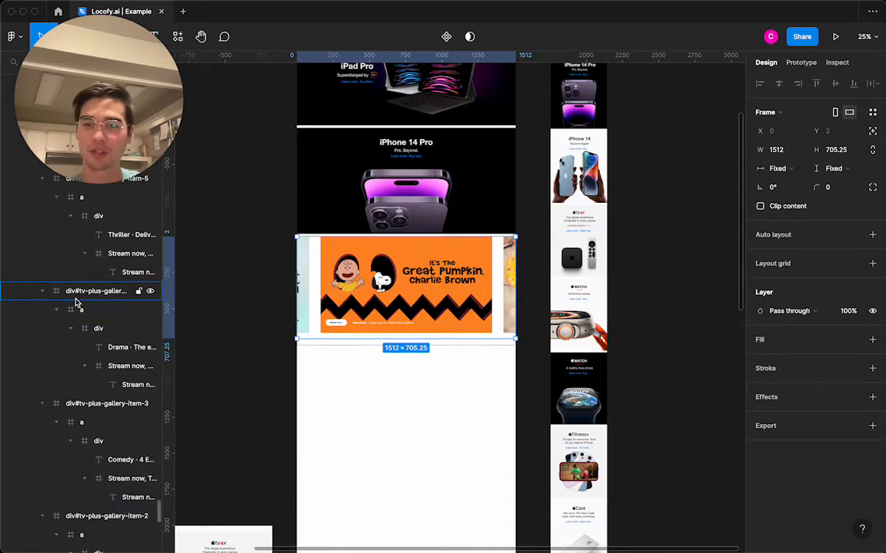
{"action": "scroll", "coordinate": [75, 304], "scroll_direction": "up", "scroll_amount": 8}
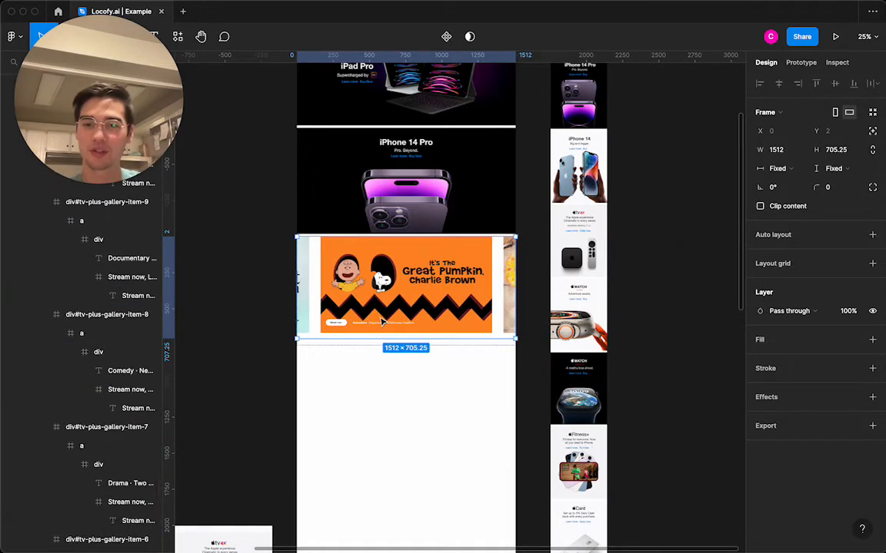
{"action": "scroll", "coordinate": [75, 254], "scroll_direction": "up", "scroll_amount": 10}
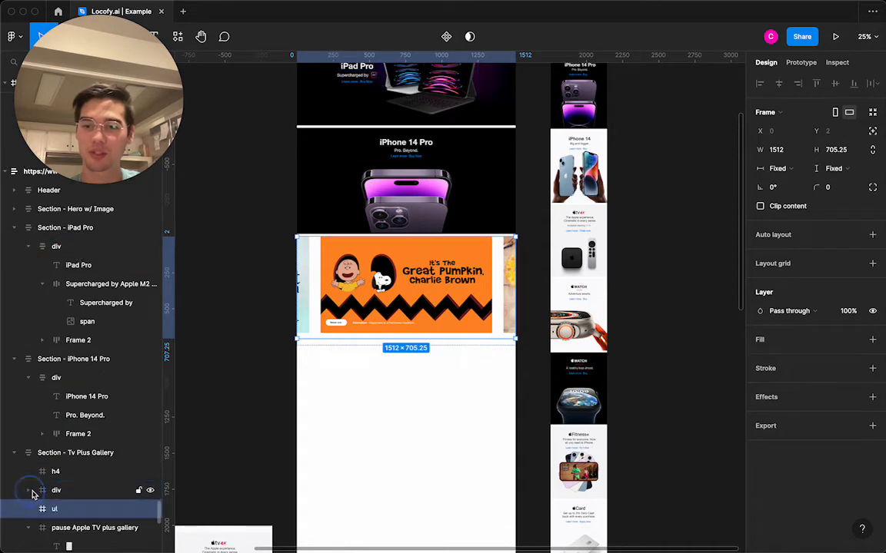
{"action": "left_click", "coordinate": [56, 491]}
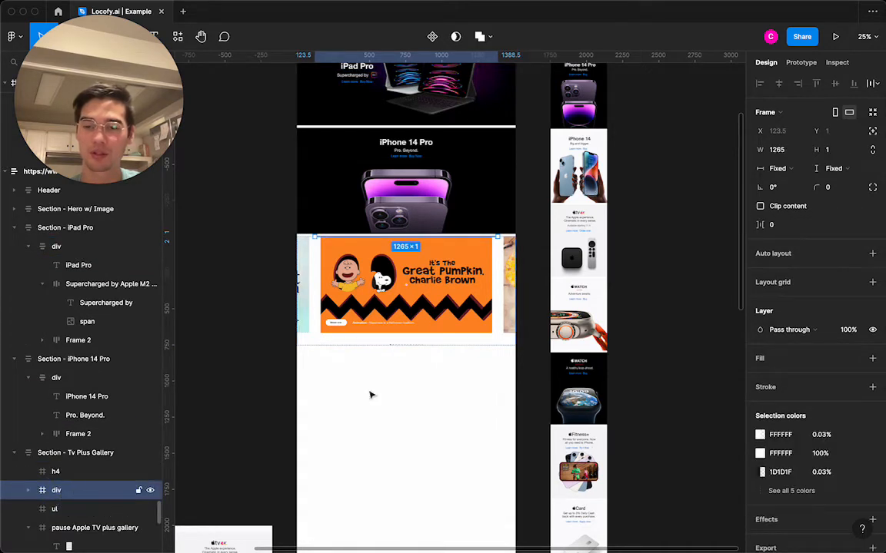
{"action": "left_click", "coordinate": [837, 149]}
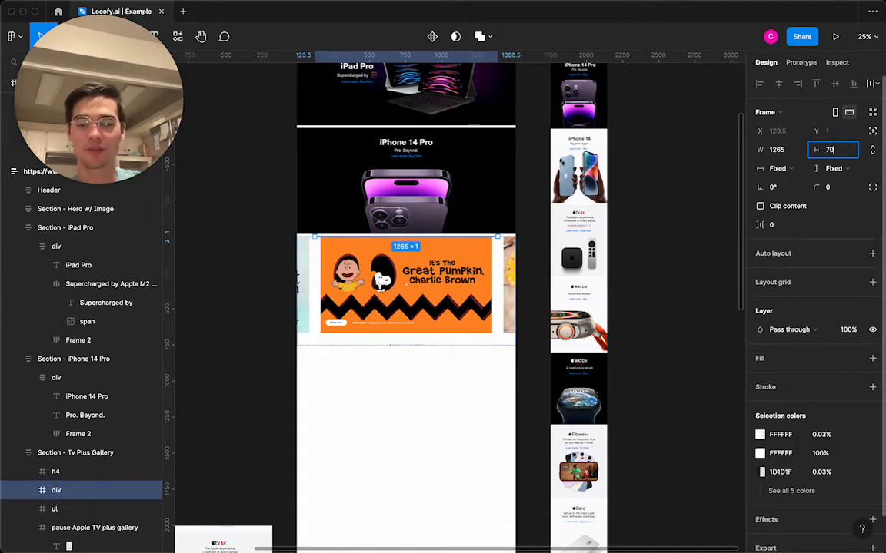
{"action": "key", "text": "Return"}
- Delete the empty ul frame and the h4 frame from Section - Tv Plus Gallery
{"action": "left_click", "coordinate": [76, 511]}
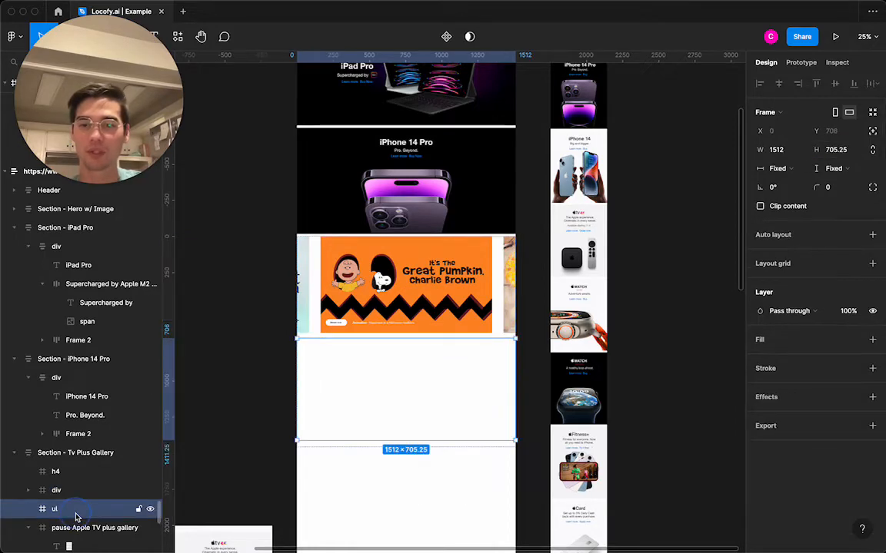
{"action": "key", "text": "Delete"}
{"action": "double_click", "coordinate": [409, 313]}
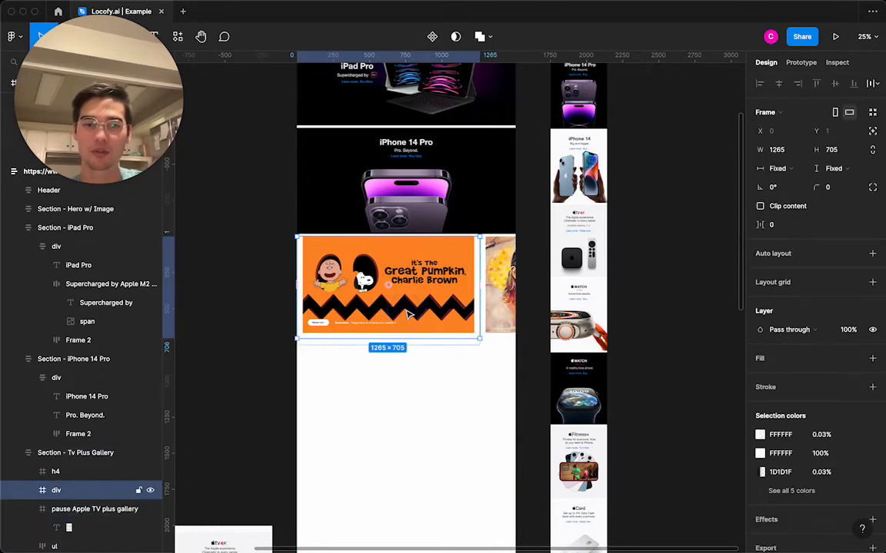
{"action": "double_click", "coordinate": [409, 314]}
{"action": "left_click", "coordinate": [107, 473]}
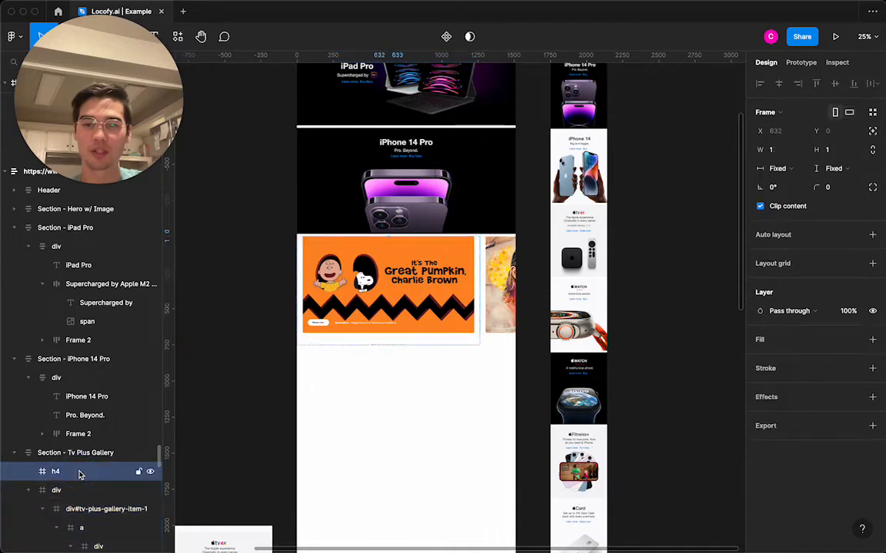
{"action": "key", "text": "Delete"}
- Examine the first two gallery slide frames to see how they are positioned against the page
{"action": "left_click", "coordinate": [365, 290]}
{"action": "left_click", "coordinate": [497, 293]}
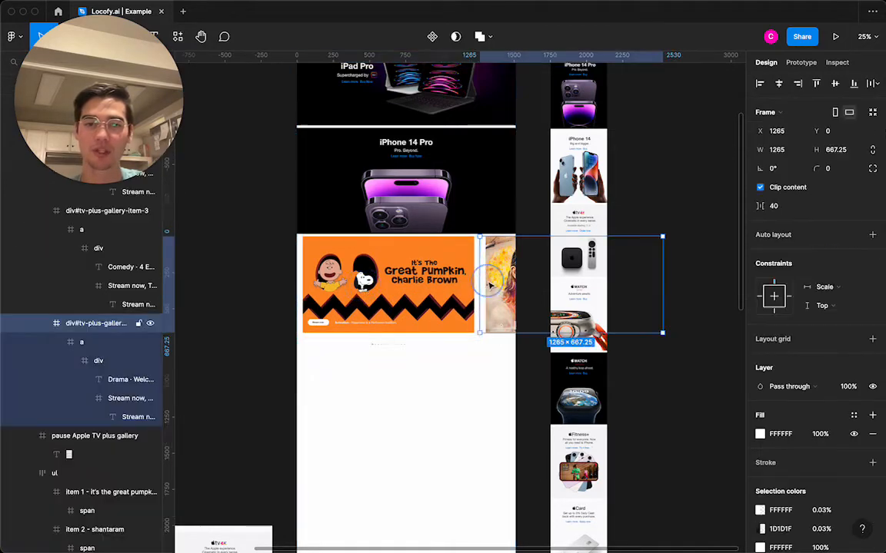
{"action": "left_click", "coordinate": [415, 296]}
{"action": "scroll", "coordinate": [475, 295], "scroll_direction": "up", "scroll_amount": 1}
{"action": "scroll", "coordinate": [475, 295], "scroll_direction": "up", "scroll_amount": 1}
{"action": "left_click", "coordinate": [558, 315]}
{"action": "left_click", "coordinate": [513, 314]}
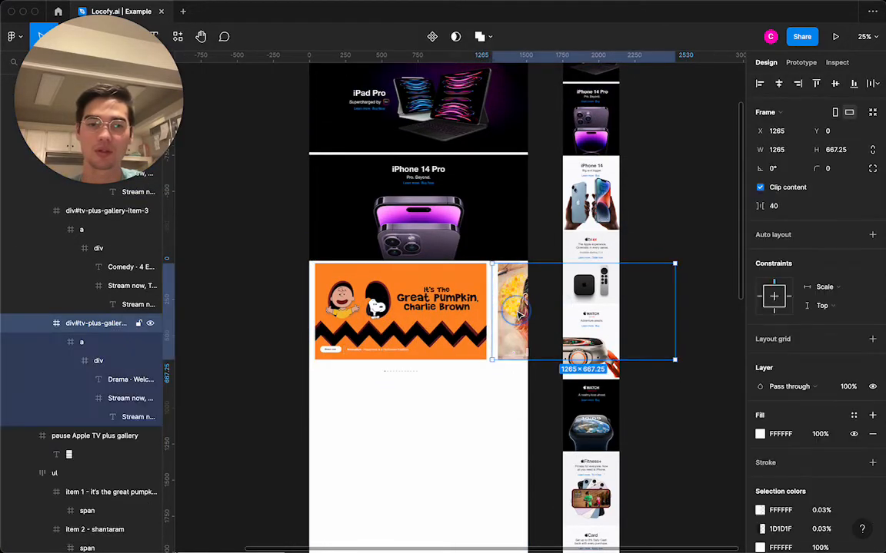
{"action": "left_click", "coordinate": [433, 313]}
{"action": "left_click", "coordinate": [236, 297]}
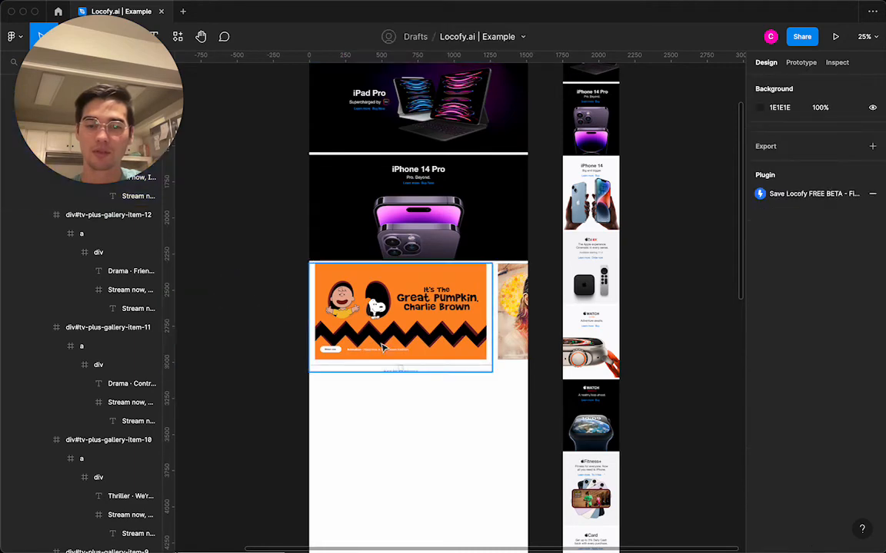
- Set the horizontal resizing of Section - Tv Plus Gallery to Fill
{"action": "left_click", "coordinate": [399, 372]}
{"action": "left_click", "coordinate": [773, 168]}
{"action": "left_click", "coordinate": [772, 182]}
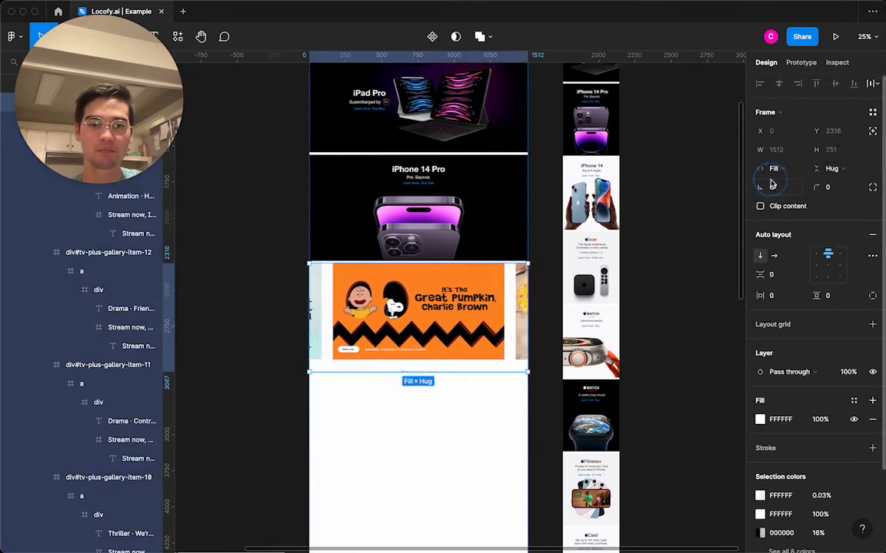
{"action": "left_click", "coordinate": [287, 399]}
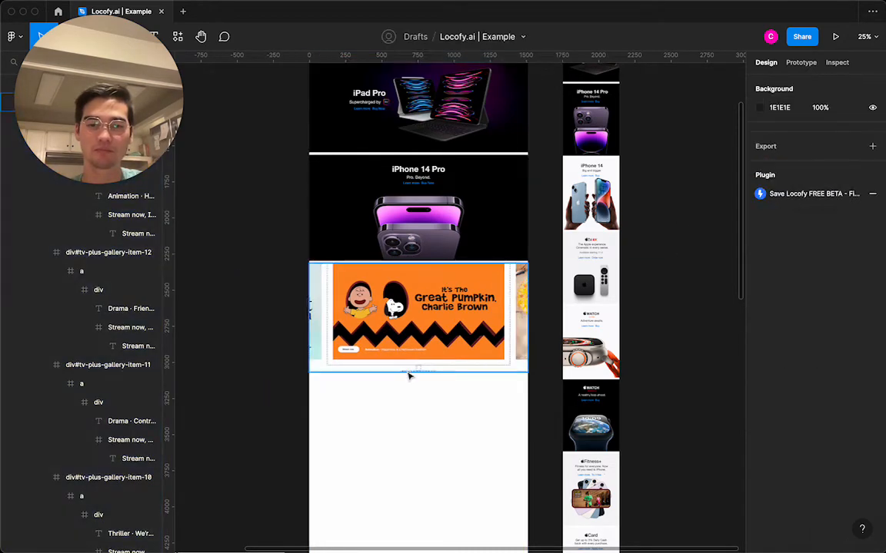
- Delete the pause Apple TV plus gallery frame that sits above the pagination dots
{"action": "scroll", "coordinate": [417, 371], "scroll_direction": "up", "scroll_amount": 5}
{"action": "left_click", "coordinate": [419, 368], "text": "super"}
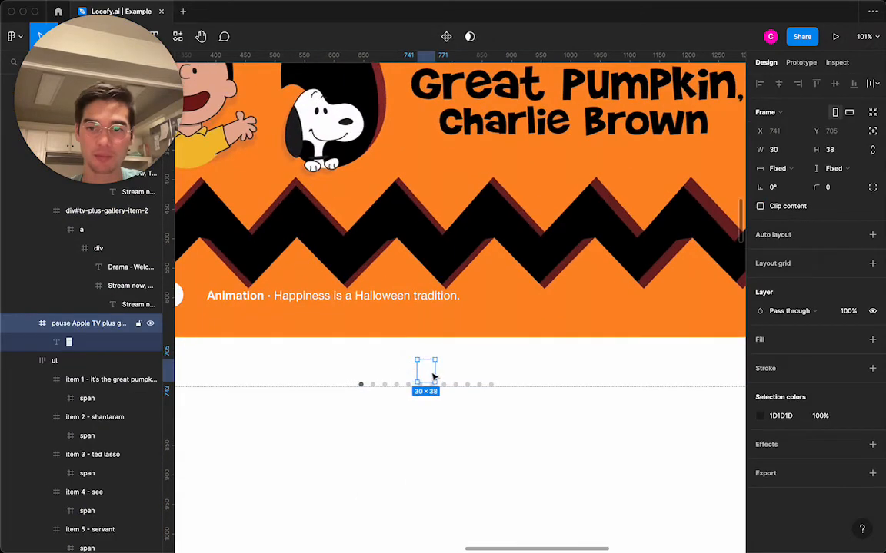
{"action": "key", "text": "Escape"}
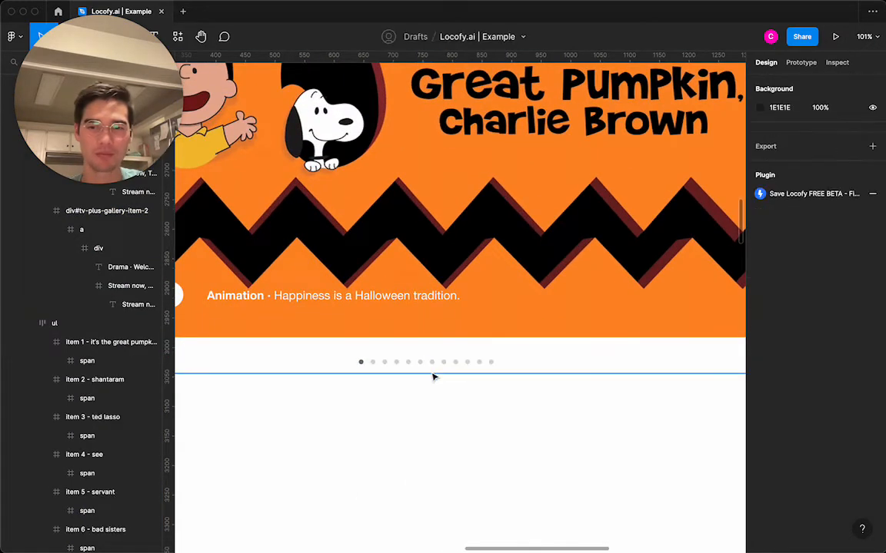
- Inspect the gallery section's layout, the slides div's width sizing options, and the first slide's button and caption layers
{"action": "scroll", "coordinate": [433, 376], "scroll_direction": "down", "scroll_amount": 5}
{"action": "left_click", "coordinate": [426, 366], "text": "super"}
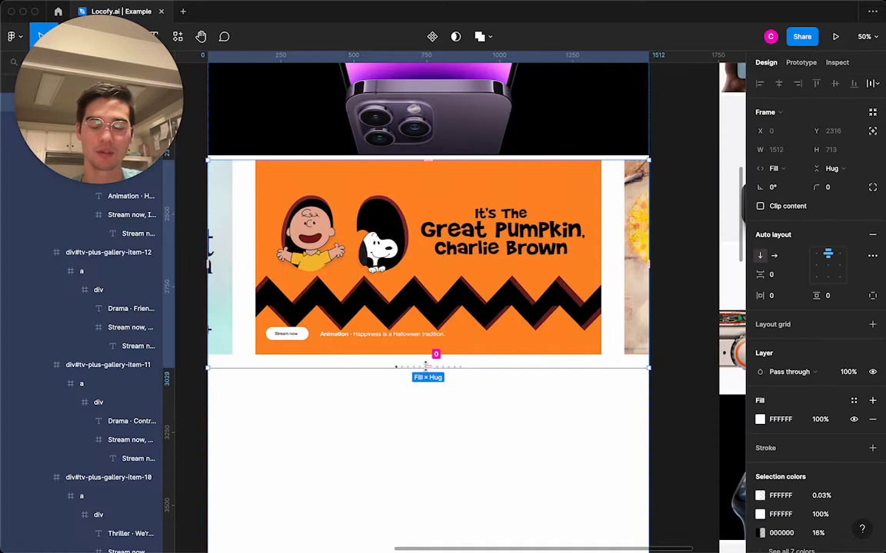
{"action": "left_click", "coordinate": [382, 363]}
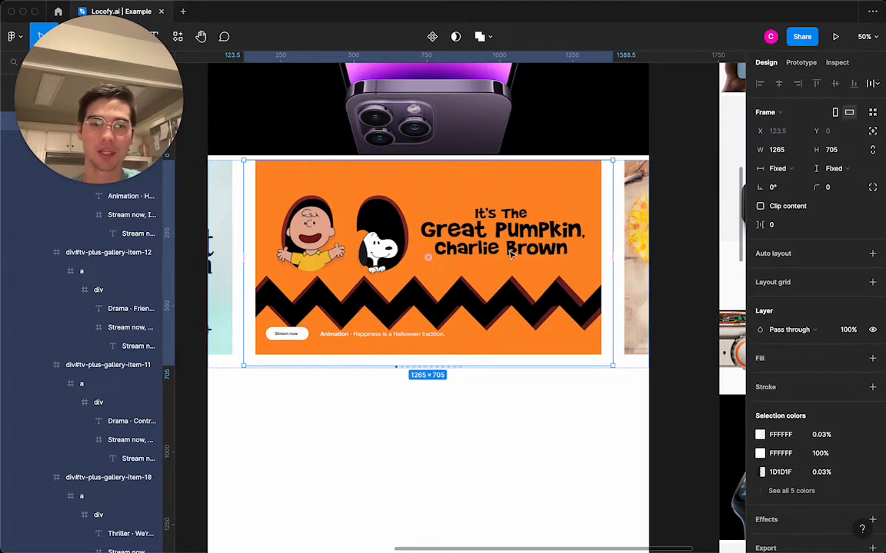
{"action": "left_click", "coordinate": [781, 169]}
{"action": "left_click", "coordinate": [777, 169]}
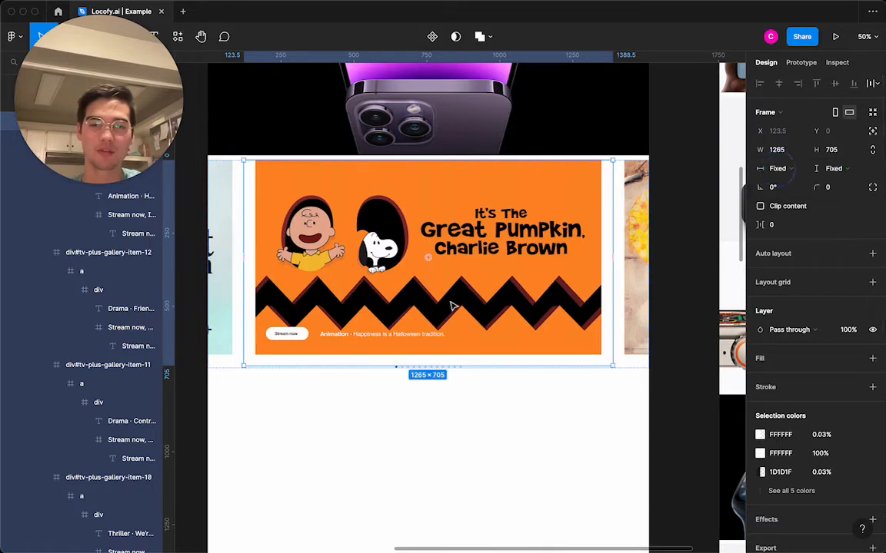
{"action": "left_click", "coordinate": [438, 308]}
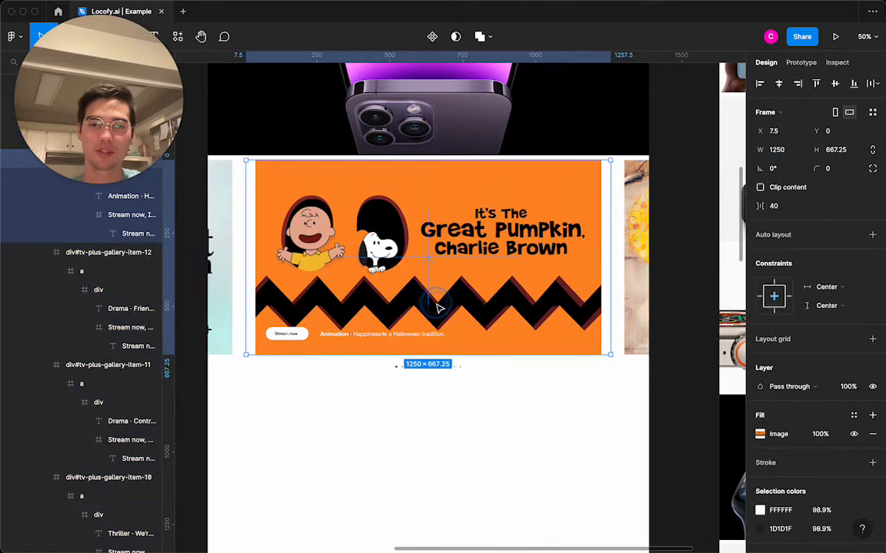
{"action": "left_click", "coordinate": [286, 334], "text": "super"}
{"action": "left_click", "coordinate": [338, 334], "text": "super"}
{"action": "left_click", "coordinate": [318, 385]}
{"action": "scroll", "coordinate": [318, 386], "scroll_direction": "down", "scroll_amount": 5}
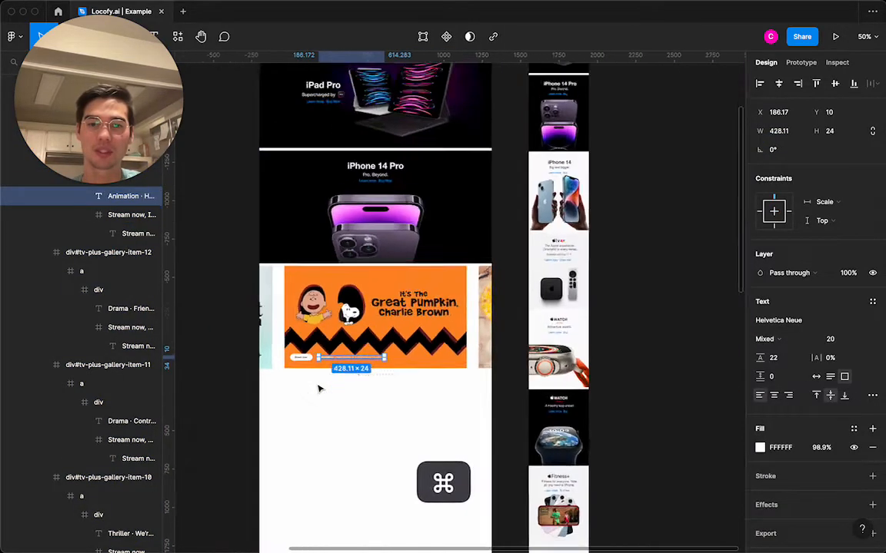
{"action": "left_click", "coordinate": [256, 416]}
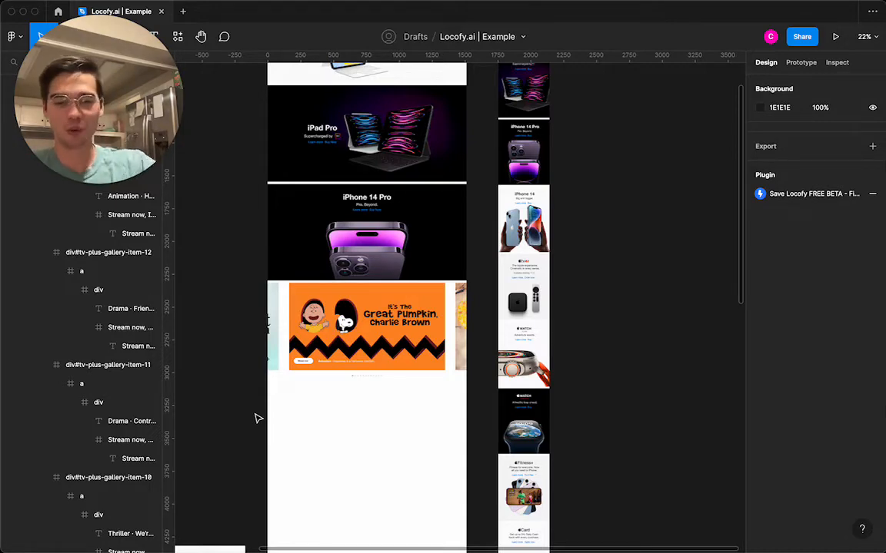
- Compare the desktop page's footer with the footer of the mobile page to see how their content differs
{"action": "scroll", "coordinate": [366, 382], "scroll_direction": "down", "scroll_amount": 15}
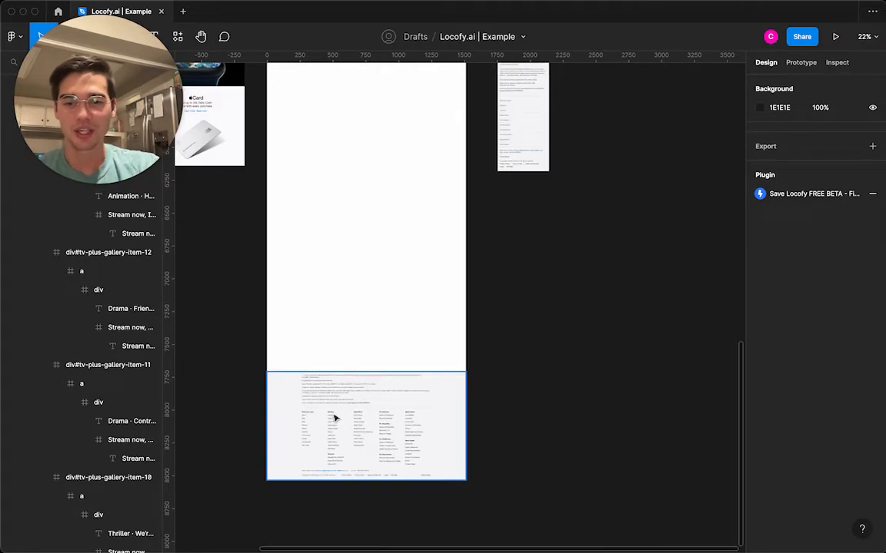
{"action": "scroll", "coordinate": [326, 416], "scroll_direction": "up", "scroll_amount": 5}
{"action": "scroll", "coordinate": [326, 416], "scroll_direction": "down", "scroll_amount": 3}
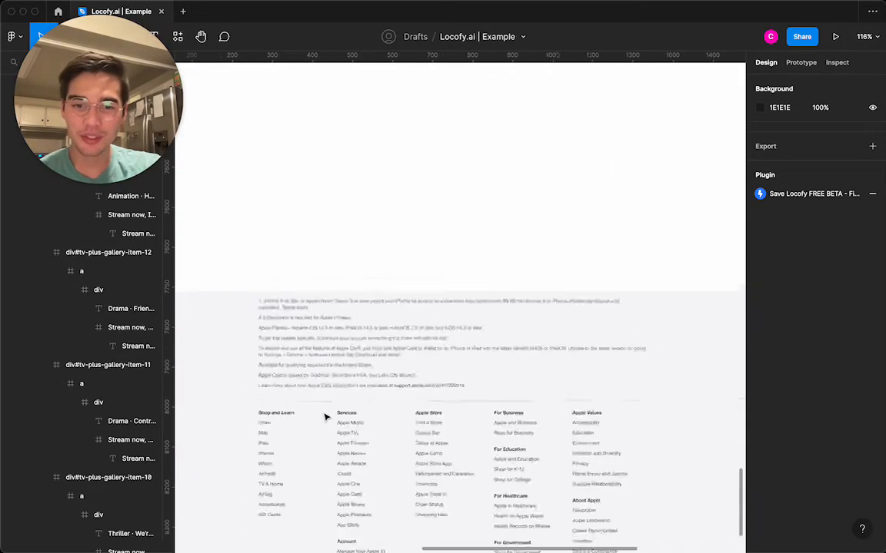
{"action": "scroll", "coordinate": [323, 414], "scroll_direction": "right", "scroll_amount": 10}
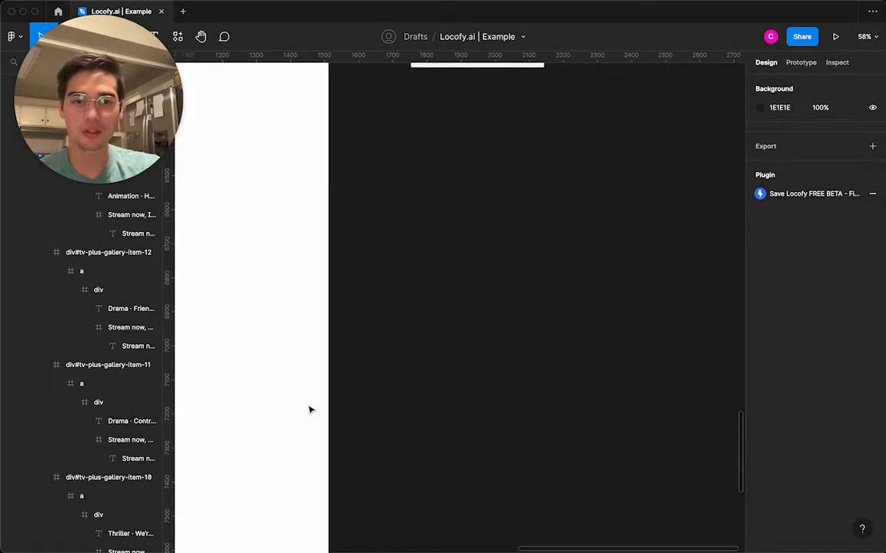
{"action": "scroll", "coordinate": [453, 213], "scroll_direction": "up", "scroll_amount": 5}
{"action": "scroll", "coordinate": [452, 214], "scroll_direction": "down", "scroll_amount": 2}
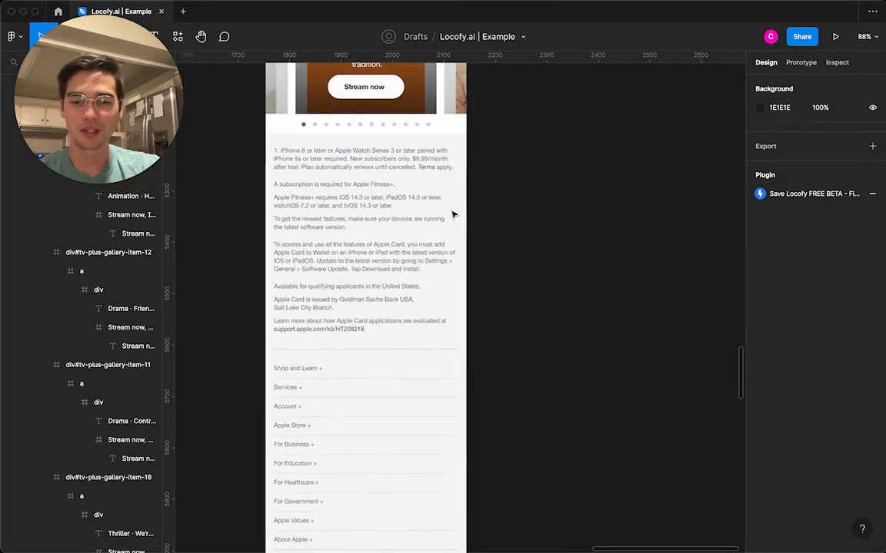
{"action": "scroll", "coordinate": [453, 215], "scroll_direction": "down", "scroll_amount": 3}
{"action": "scroll", "coordinate": [452, 215], "scroll_direction": "down", "scroll_amount": 6}
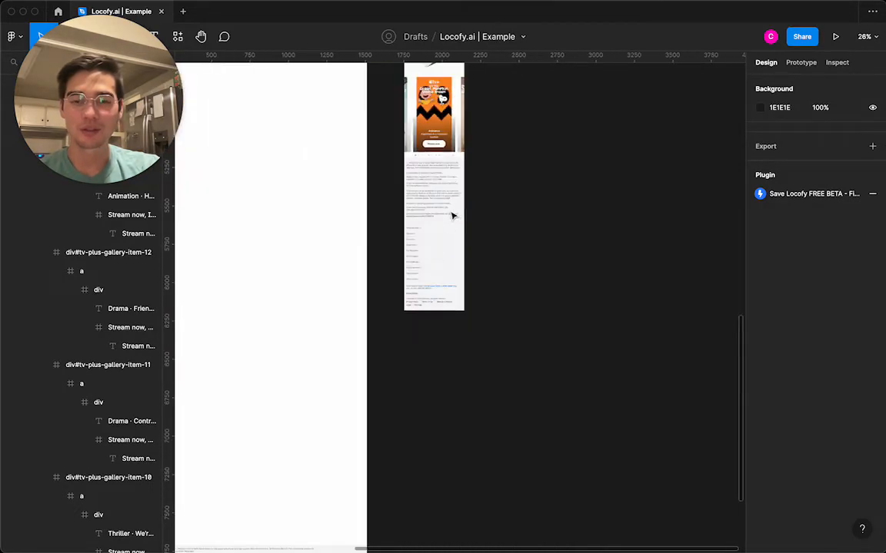
{"action": "scroll", "coordinate": [405, 237], "scroll_direction": "down", "scroll_amount": 2}
{"action": "scroll", "coordinate": [391, 247], "scroll_direction": "right", "scroll_amount": 2}
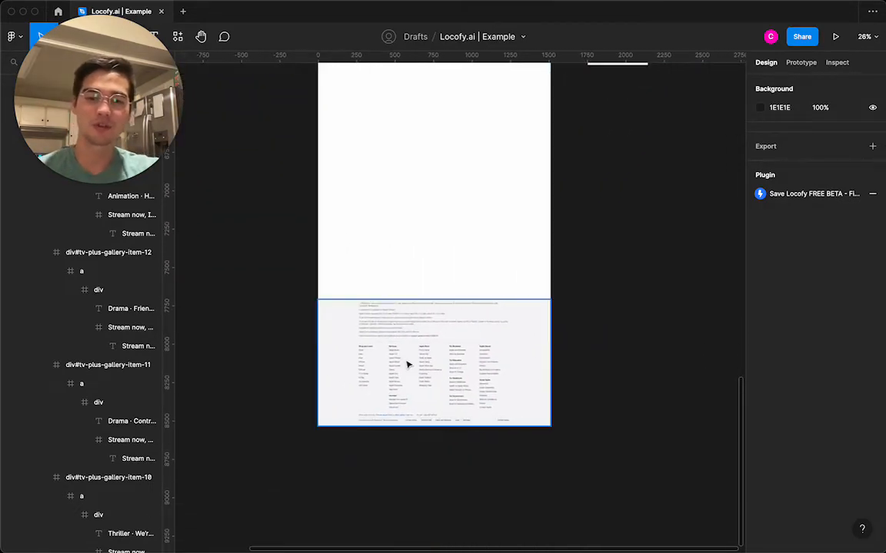
{"action": "scroll", "coordinate": [407, 363], "scroll_direction": "up", "scroll_amount": 5}
{"action": "scroll", "coordinate": [408, 365], "scroll_direction": "up", "scroll_amount": 3}
- Delete the legal notes, the divider line below them and the link directory columns from the desktop footer
{"action": "left_click", "coordinate": [371, 294]}
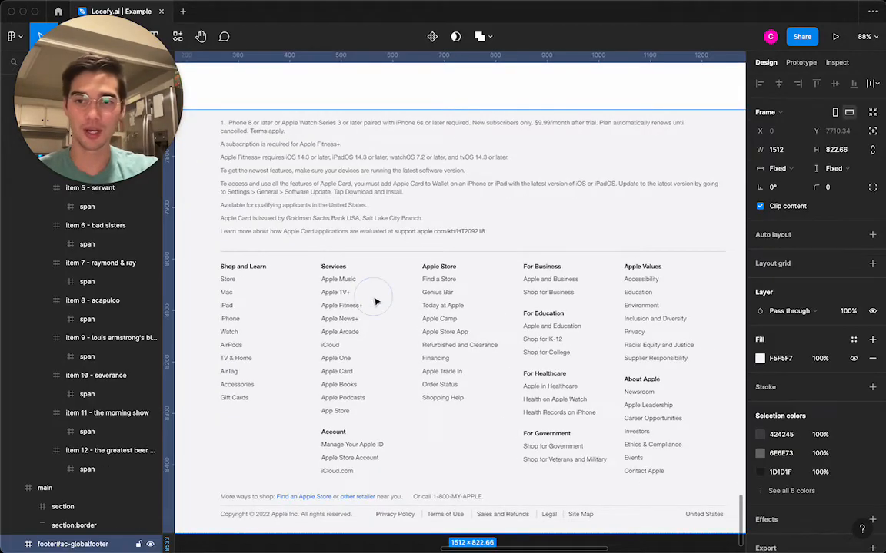
{"action": "scroll", "coordinate": [371, 295], "scroll_direction": "down", "scroll_amount": 3}
{"action": "scroll", "coordinate": [371, 293], "scroll_direction": "down", "scroll_amount": 3}
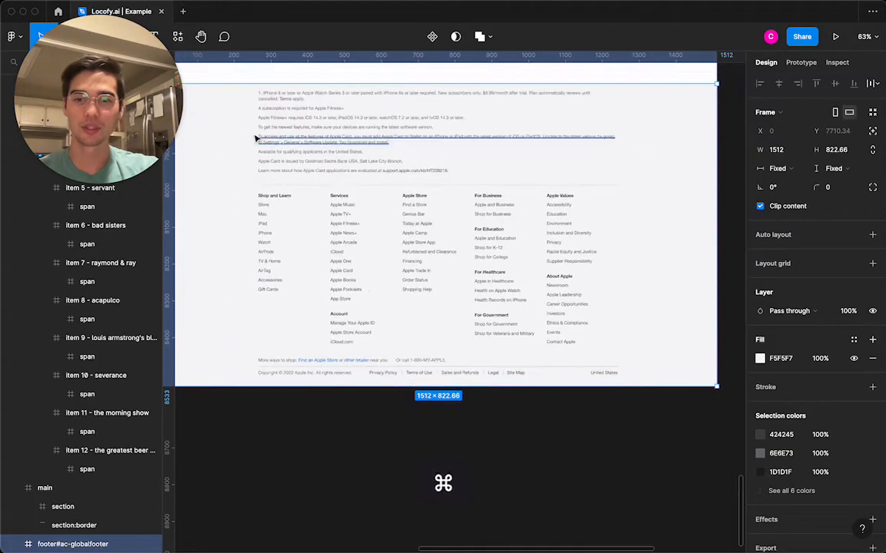
{"action": "left_click_drag", "start_coordinate": [242, 98], "coordinate": [604, 348]}
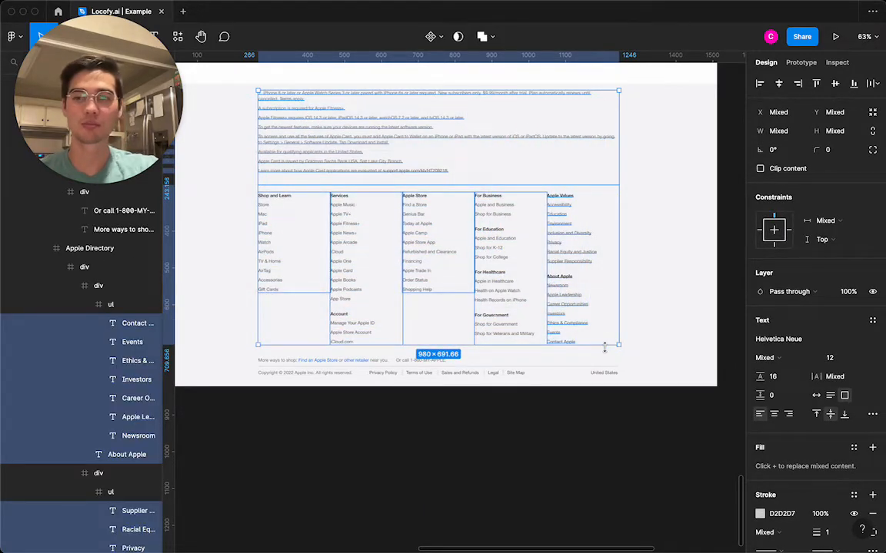
{"action": "key", "text": "Delete"}
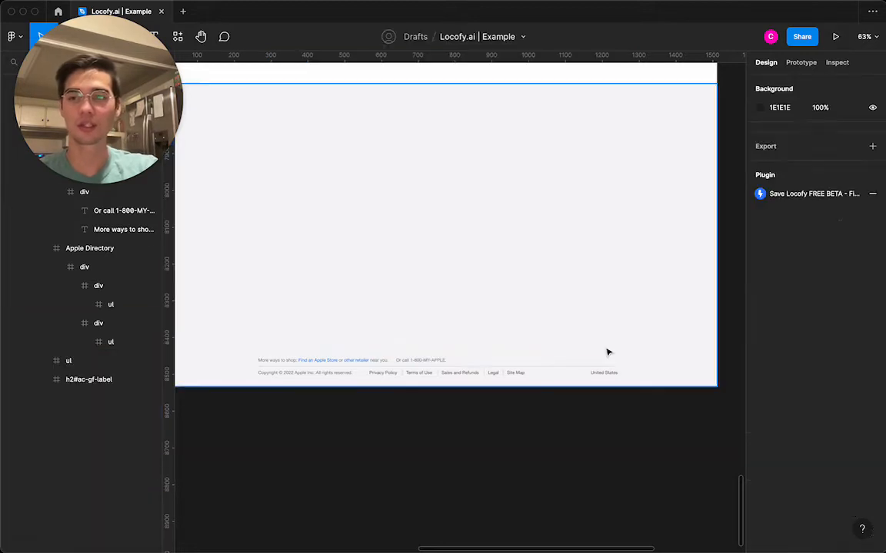
- Add auto layout to the footer#ac-globalfooter frame
{"action": "left_click", "coordinate": [548, 315]}
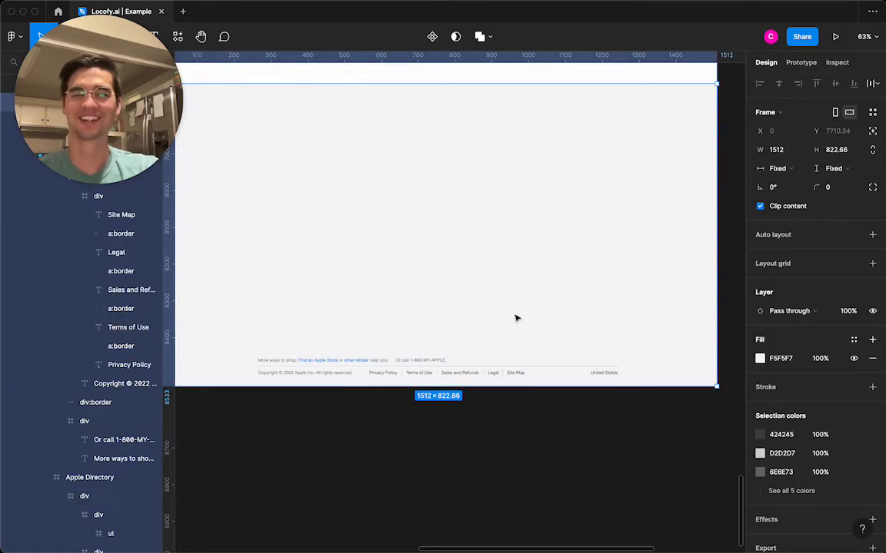
{"action": "left_click_drag", "start_coordinate": [238, 342], "coordinate": [642, 389]}
{"action": "left_click", "coordinate": [625, 282]}
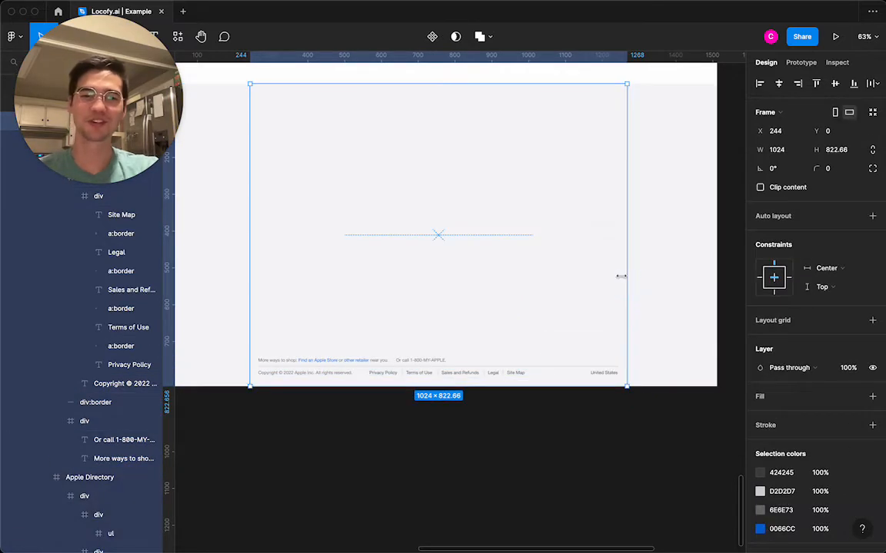
{"action": "left_click", "coordinate": [641, 233]}
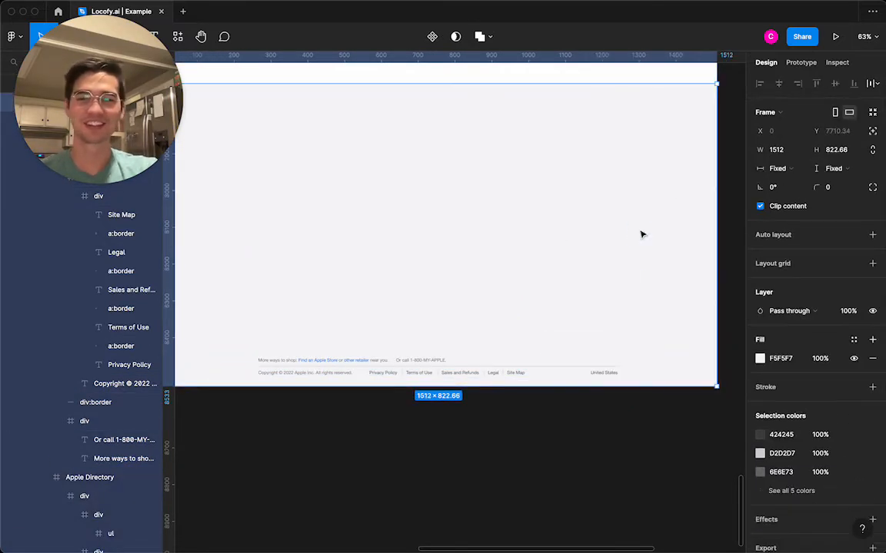
{"action": "scroll", "coordinate": [642, 234], "scroll_direction": "up", "scroll_amount": 2}
{"action": "left_click", "coordinate": [871, 235]}
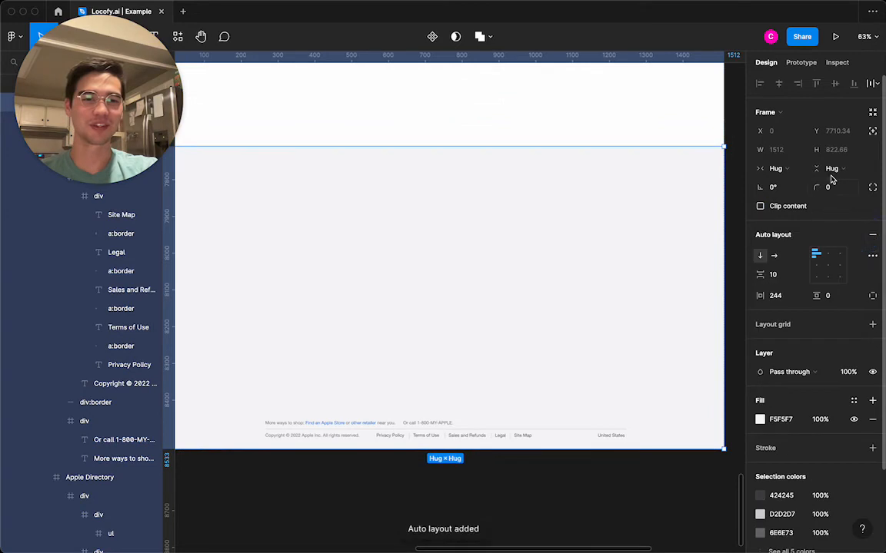
- Set the vertical resizing of the footer's inner div to Fill container
{"action": "left_click", "coordinate": [490, 229]}
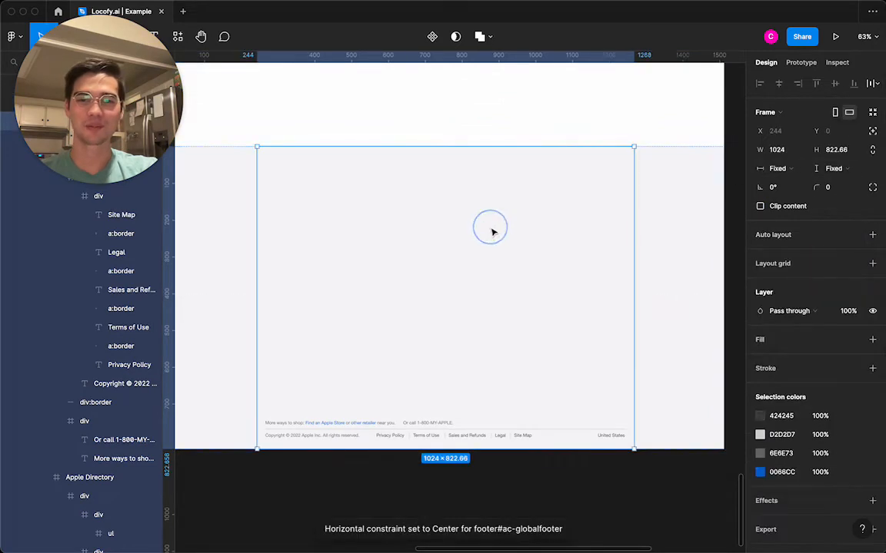
{"action": "left_click", "coordinate": [833, 169]}
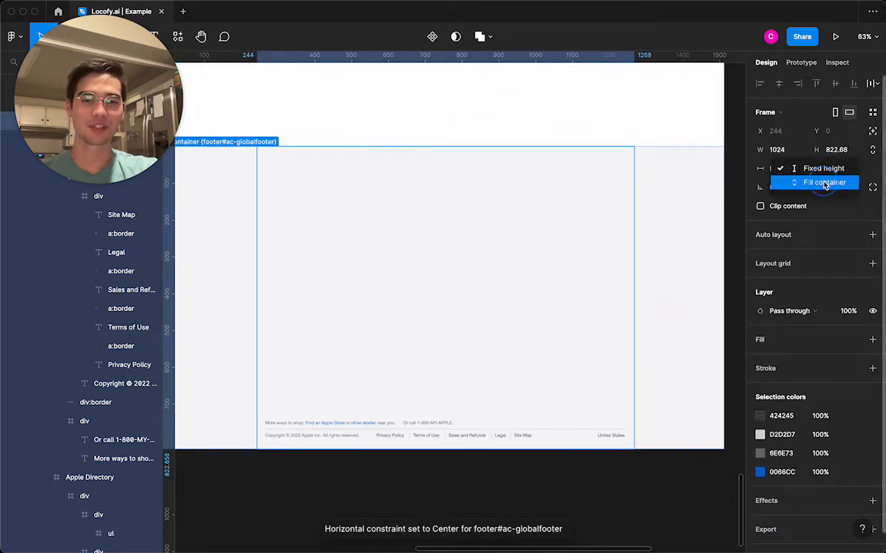
{"action": "left_click", "coordinate": [824, 183]}
{"action": "left_click", "coordinate": [680, 207]}
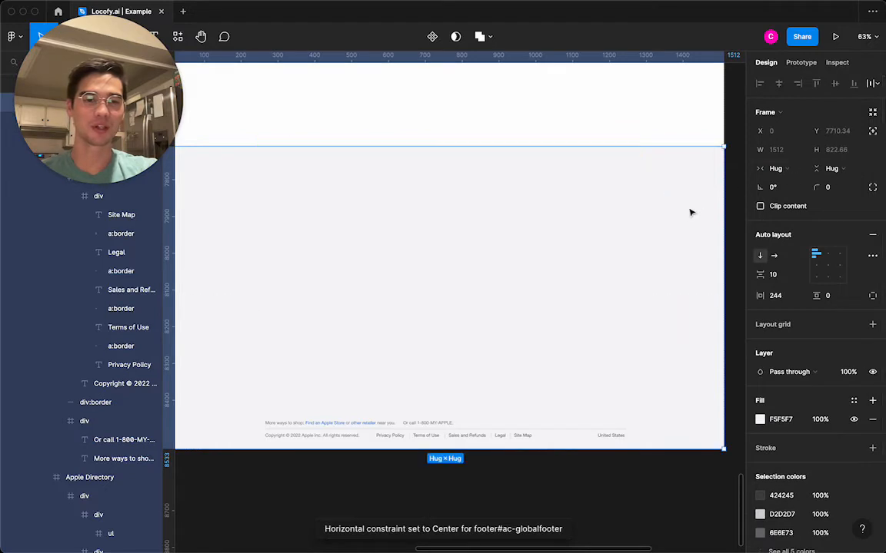
{"action": "left_click", "coordinate": [597, 261]}
{"action": "left_click", "coordinate": [832, 169]}
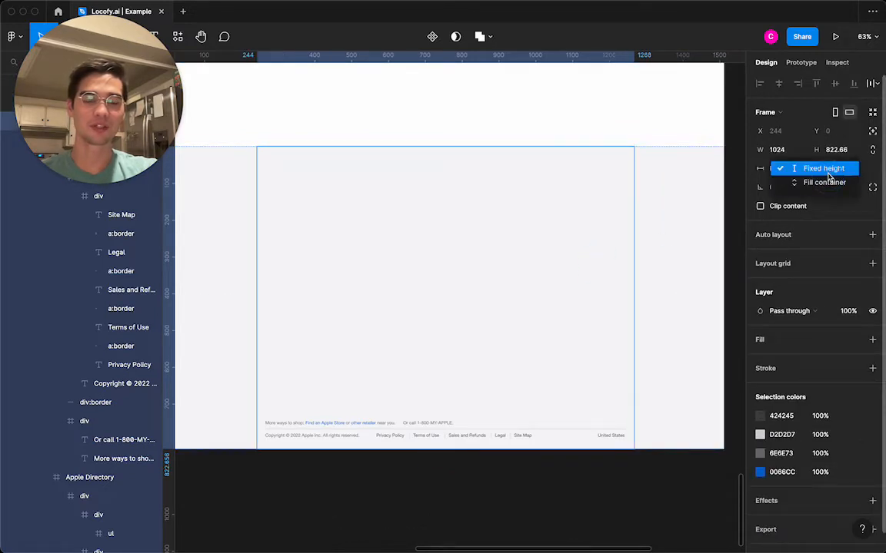
{"action": "left_click", "coordinate": [823, 182]}
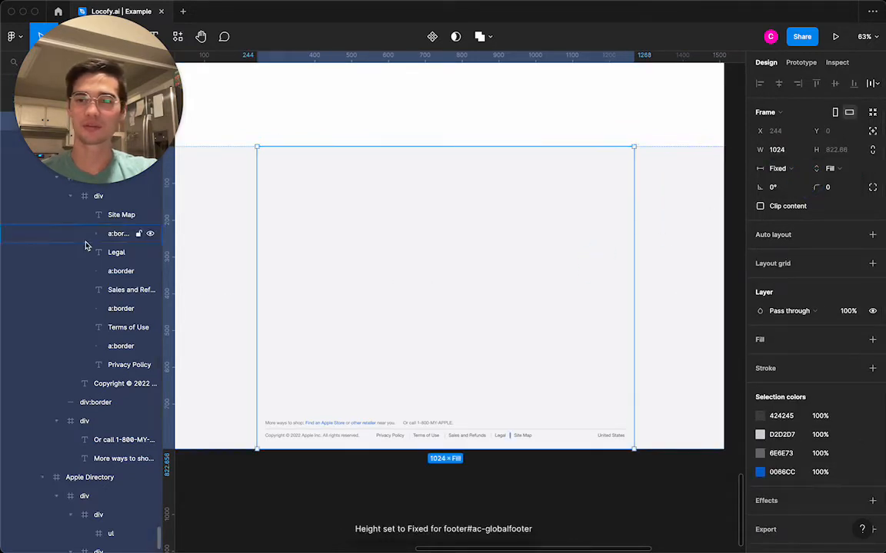
- Add auto layout to the div directly inside footer#ac-globalfooter
{"action": "scroll", "coordinate": [69, 242], "scroll_direction": "up", "scroll_amount": 3}
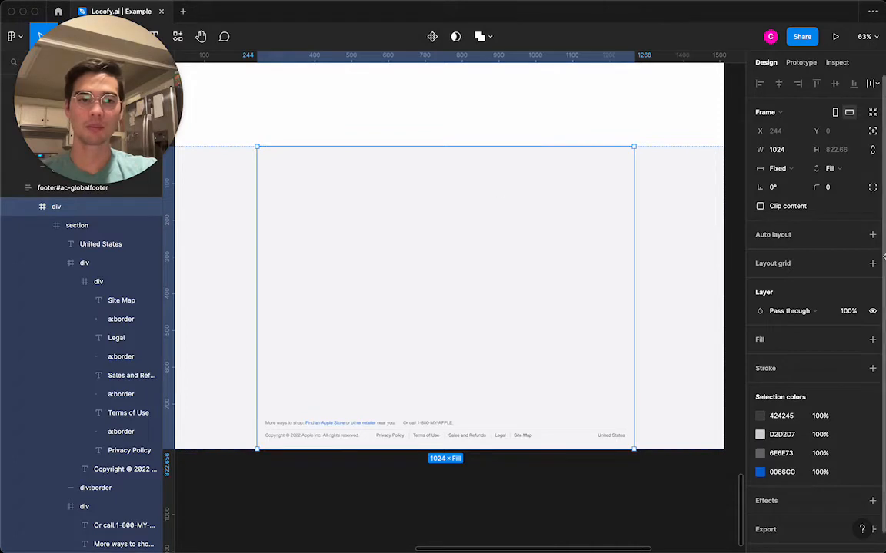
{"action": "left_click", "coordinate": [873, 236]}
{"action": "left_click", "coordinate": [830, 168]}
{"action": "left_click", "coordinate": [831, 153]}
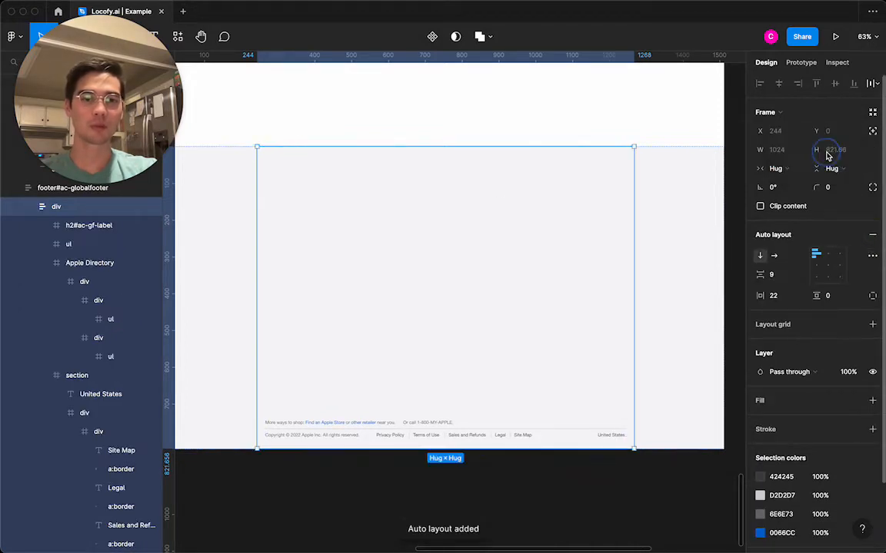
- Delete the emptied Apple Directory and ul frames from the footer's inner div
{"action": "left_click", "coordinate": [483, 258]}
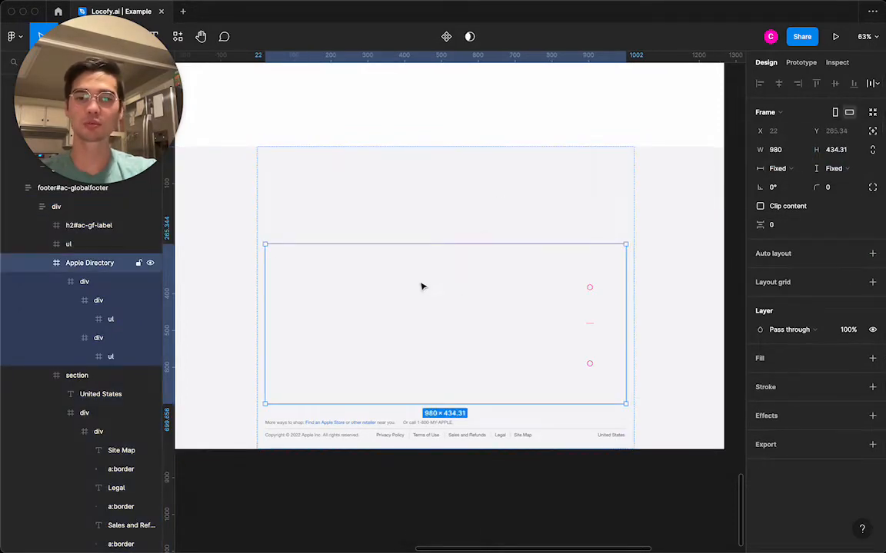
{"action": "key", "text": "Delete"}
{"action": "left_click", "coordinate": [395, 223]}
{"action": "left_click", "coordinate": [399, 227]}
{"action": "key", "text": "Delete"}
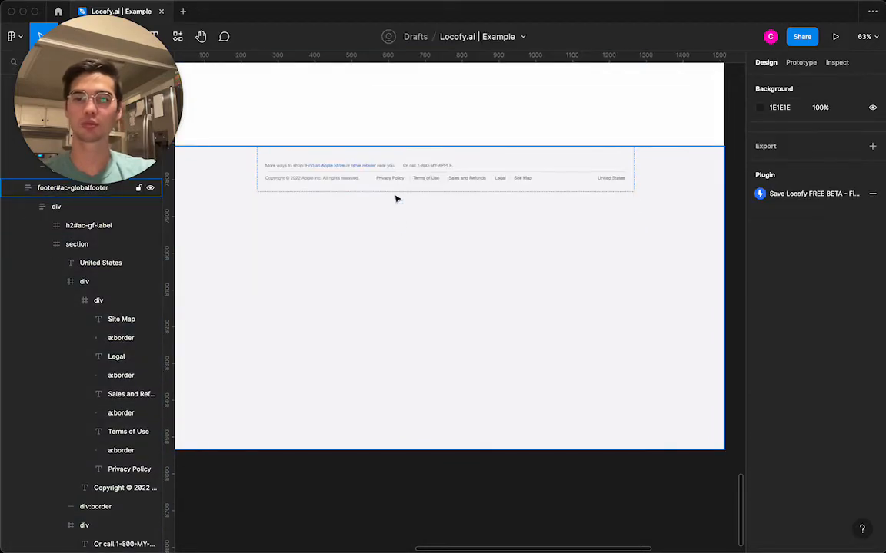
- Set the vertical resizing of footer#ac-globalfooter to Hug contents
{"action": "left_click", "coordinate": [405, 176]}
{"action": "left_click", "coordinate": [409, 178]}
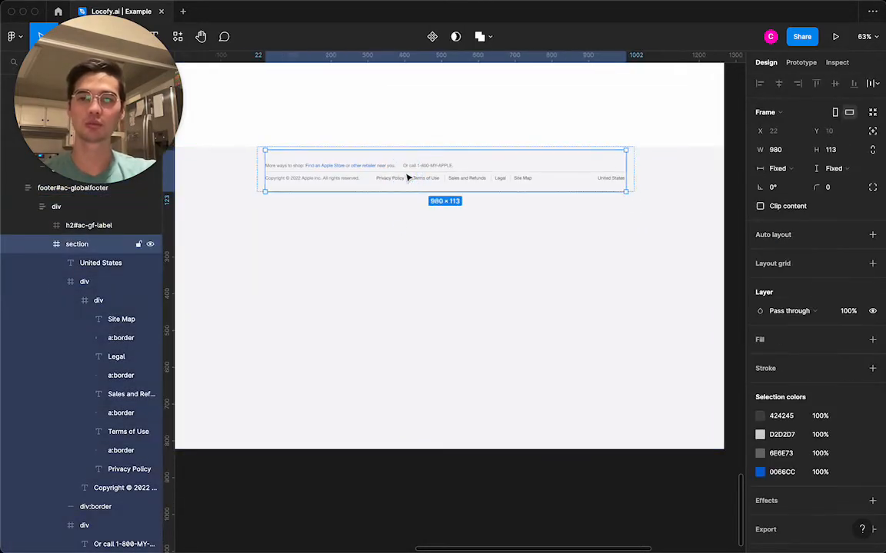
{"action": "left_click", "coordinate": [381, 262]}
{"action": "left_click", "coordinate": [831, 187]}
{"action": "left_click", "coordinate": [841, 168]}
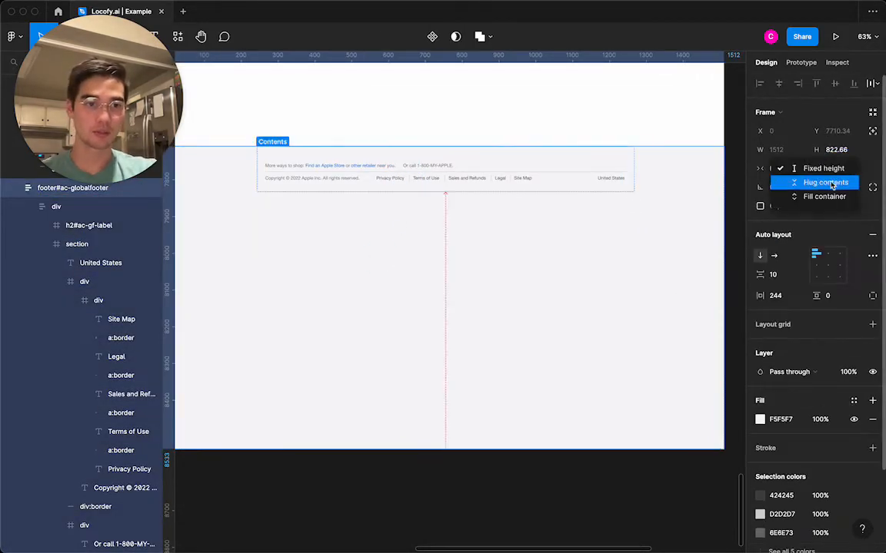
{"action": "left_click", "coordinate": [821, 187]}
{"action": "left_click", "coordinate": [464, 340]}
{"action": "double_click", "coordinate": [475, 218]}
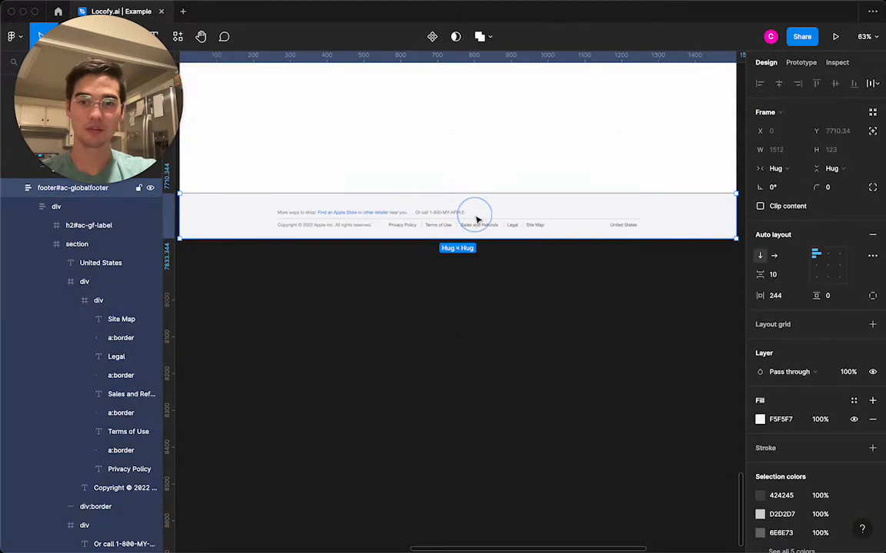
{"action": "left_click", "coordinate": [441, 205], "text": "super"}
{"action": "left_click", "coordinate": [441, 205]}
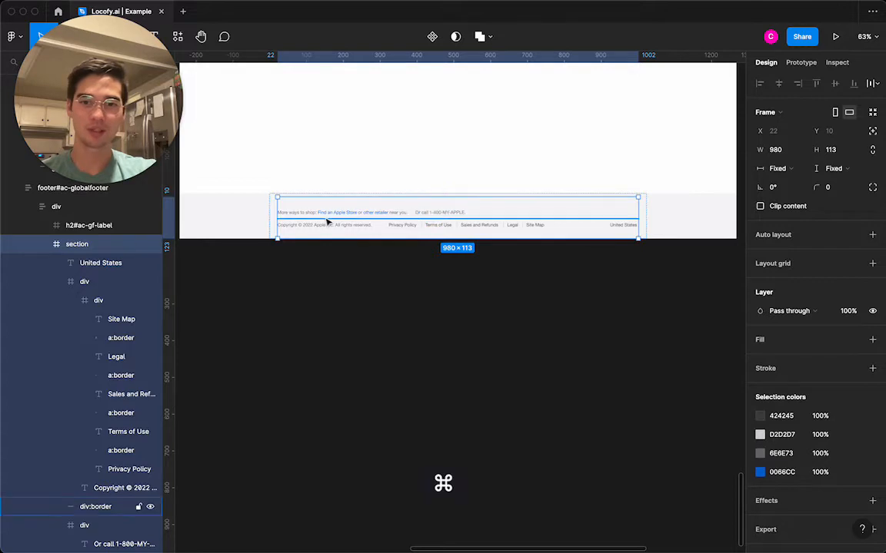
- Delete the empty white main frame between the Tv Plus Gallery and the footer
{"action": "scroll", "coordinate": [326, 218], "scroll_direction": "up", "scroll_amount": 5}
{"action": "left_click", "coordinate": [273, 190]}
{"action": "scroll", "coordinate": [272, 190], "scroll_direction": "down", "scroll_amount": 5}
{"action": "left_click", "coordinate": [289, 288]}
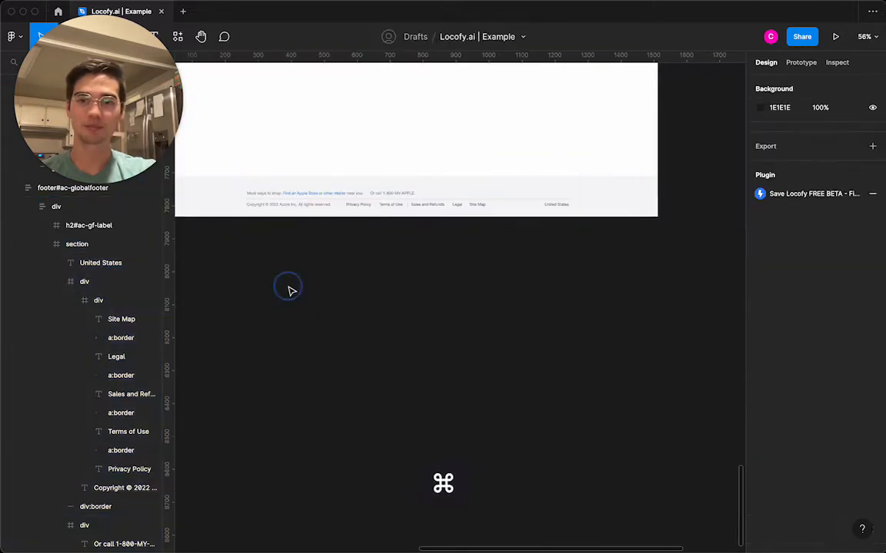
{"action": "scroll", "coordinate": [288, 288], "scroll_direction": "down", "scroll_amount": 10}
{"action": "left_click", "coordinate": [290, 290]}
{"action": "scroll", "coordinate": [290, 290], "scroll_direction": "up", "scroll_amount": 5}
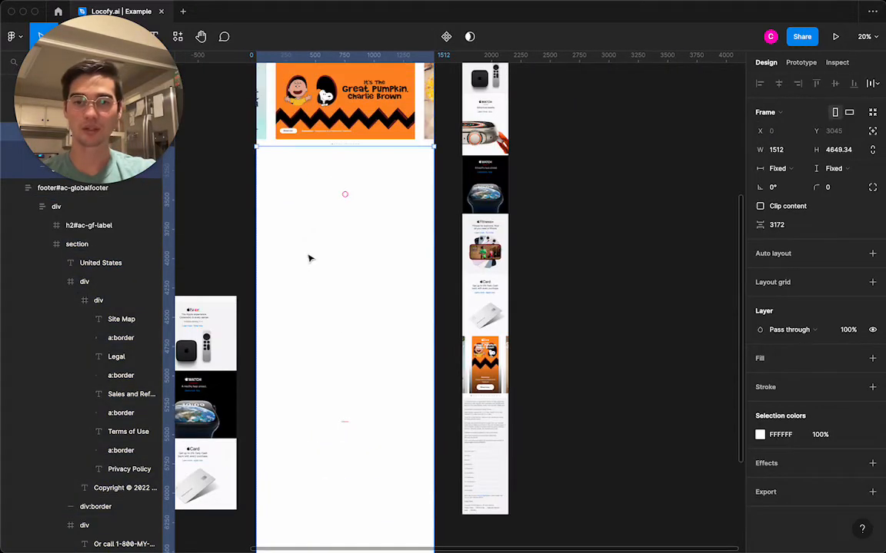
{"action": "key", "text": "BackSpace"}
- Review the shortened desktop page from the gallery and footer up to the navigation bar
{"action": "scroll", "coordinate": [326, 221], "scroll_direction": "up", "scroll_amount": 5}
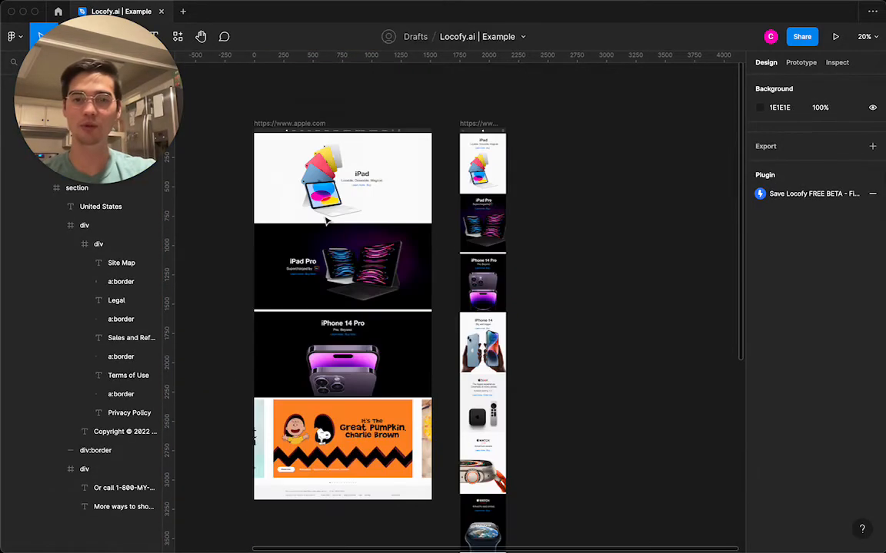
{"action": "scroll", "coordinate": [326, 220], "scroll_direction": "down", "scroll_amount": 2}
{"action": "scroll", "coordinate": [326, 221], "scroll_direction": "up", "scroll_amount": 3}
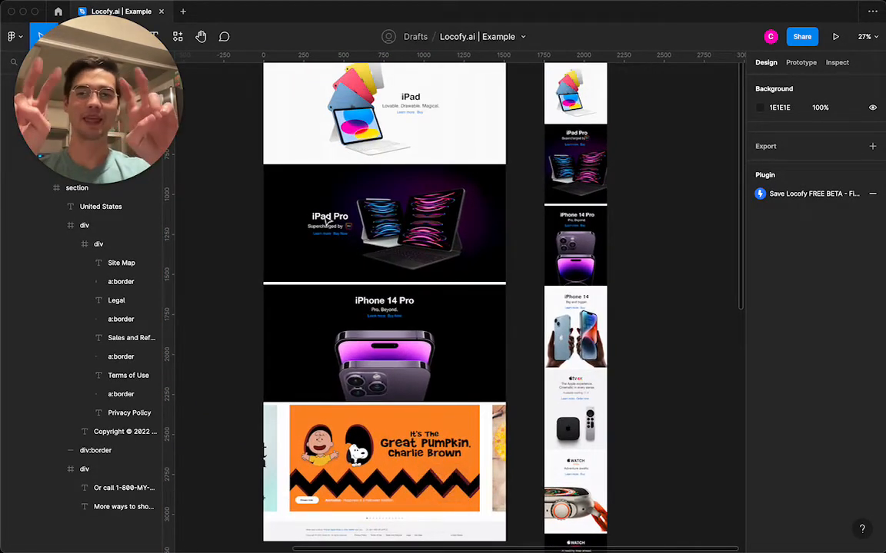
{"action": "scroll", "coordinate": [293, 148], "scroll_direction": "up", "scroll_amount": 3}
{"action": "scroll", "coordinate": [293, 149], "scroll_direction": "up", "scroll_amount": 10}
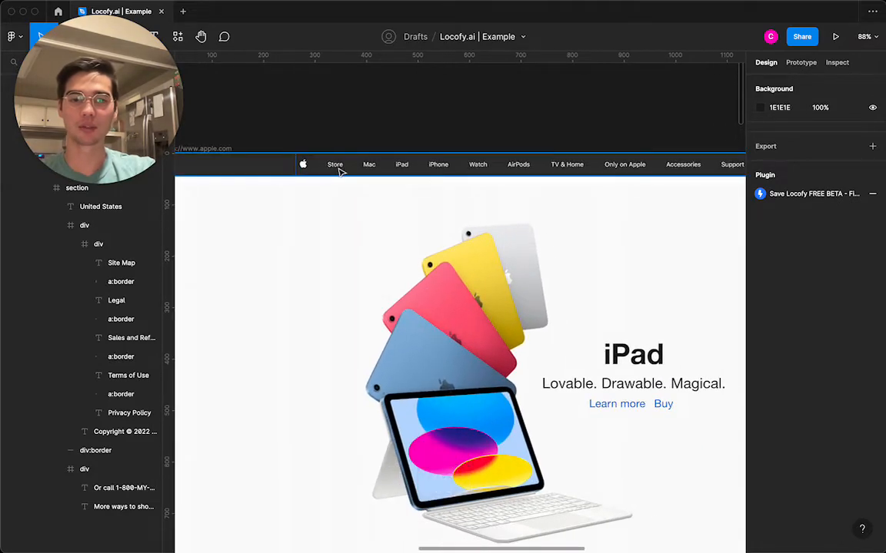
{"action": "scroll", "coordinate": [415, 229], "scroll_direction": "down", "scroll_amount": 3}
{"action": "scroll", "coordinate": [415, 229], "scroll_direction": "right", "scroll_amount": 4}
{"action": "scroll", "coordinate": [415, 229], "scroll_direction": "up", "scroll_amount": 5}
{"action": "scroll", "coordinate": [415, 229], "scroll_direction": "left", "scroll_amount": 7}
- Flip the Apple logo vector in the desktop navigation bar horizontally
{"action": "left_click", "coordinate": [427, 241], "text": "super"}
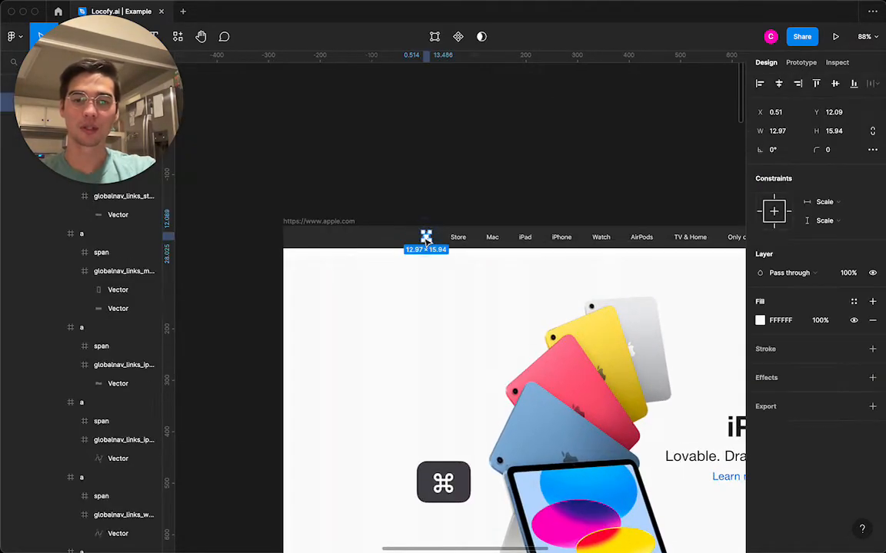
{"action": "scroll", "coordinate": [427, 241], "scroll_direction": "up", "scroll_amount": 12}
{"action": "right_click", "coordinate": [446, 235]}
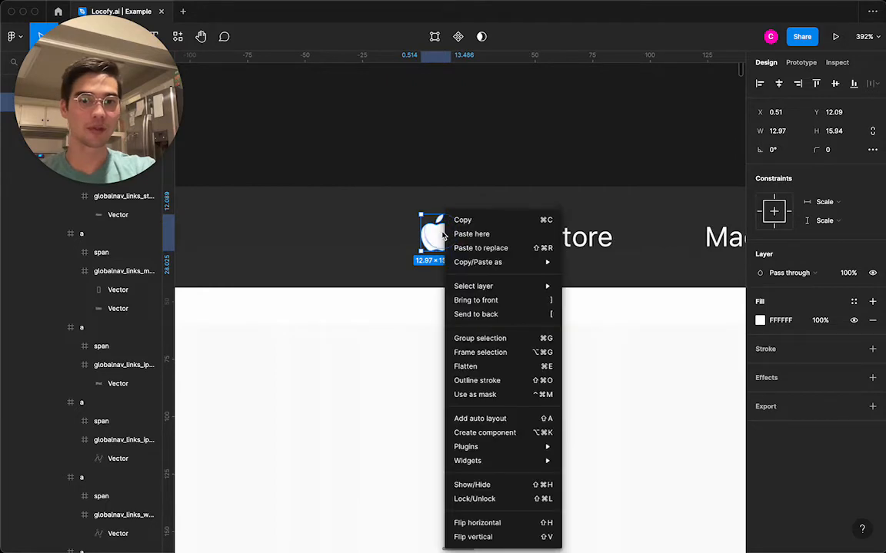
{"action": "left_click", "coordinate": [499, 524]}
{"action": "scroll", "coordinate": [435, 232], "scroll_direction": "up", "scroll_amount": 2}
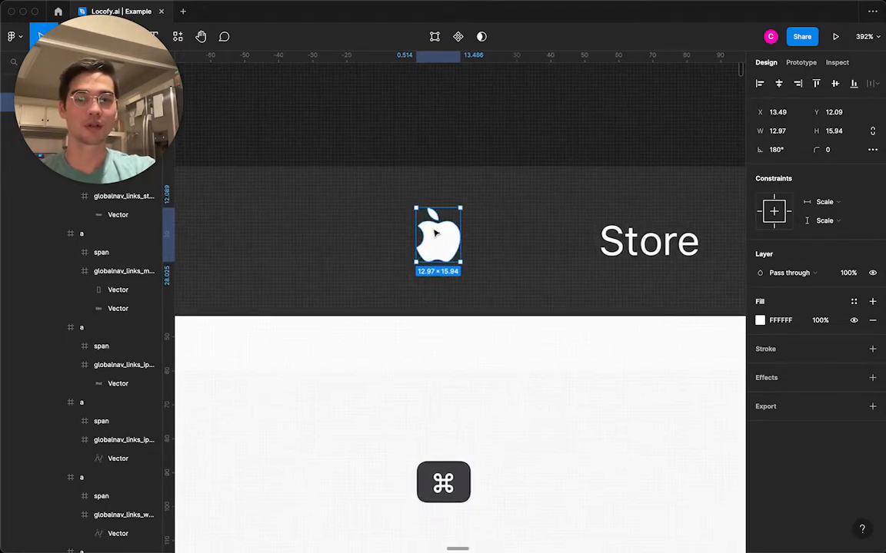
- Inspect the iPad, iPhone, Watch and AirPods link layers in the desktop navigation bar
{"action": "scroll", "coordinate": [435, 233], "scroll_direction": "down", "scroll_amount": 3}
{"action": "key", "text": "Escape"}
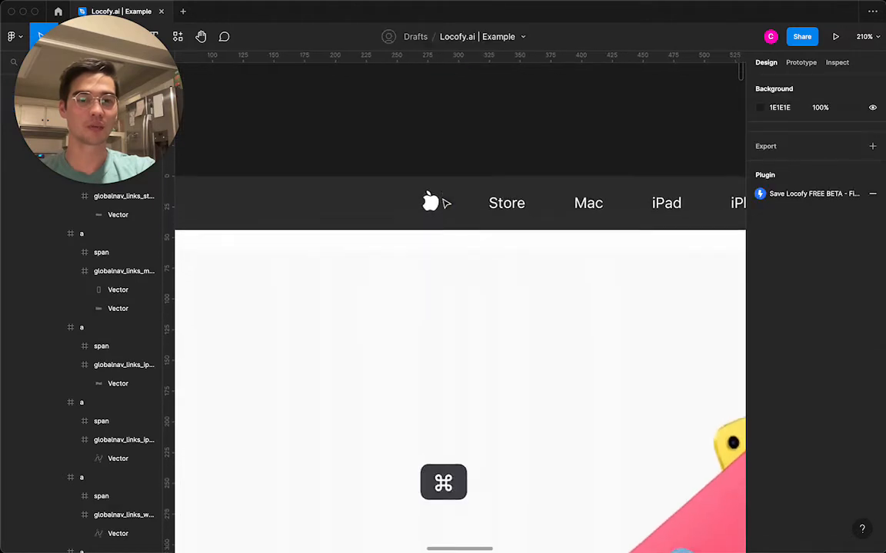
{"action": "scroll", "coordinate": [445, 202], "scroll_direction": "down", "scroll_amount": 3}
{"action": "scroll", "coordinate": [471, 209], "scroll_direction": "up", "scroll_amount": 3}
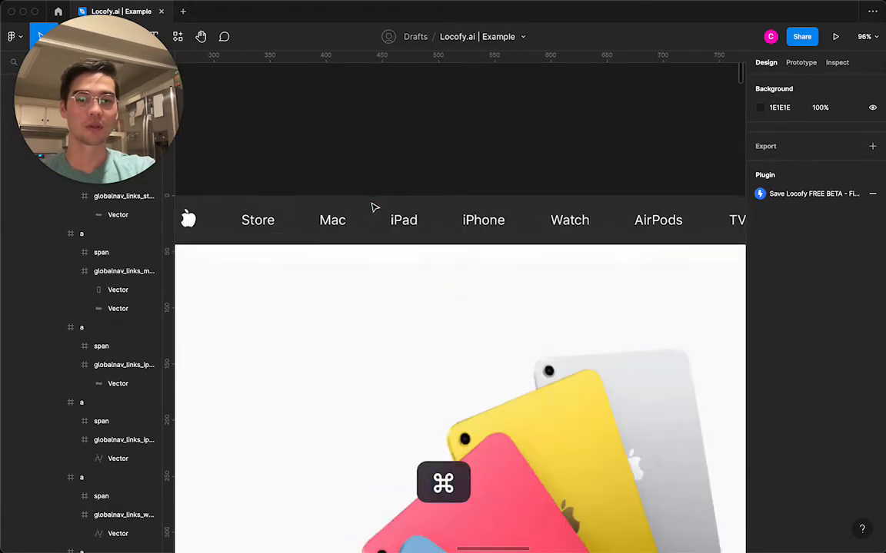
{"action": "scroll", "coordinate": [392, 217], "scroll_direction": "up", "scroll_amount": 2}
{"action": "left_click", "coordinate": [412, 225], "text": "super"}
{"action": "left_click", "coordinate": [411, 275]}
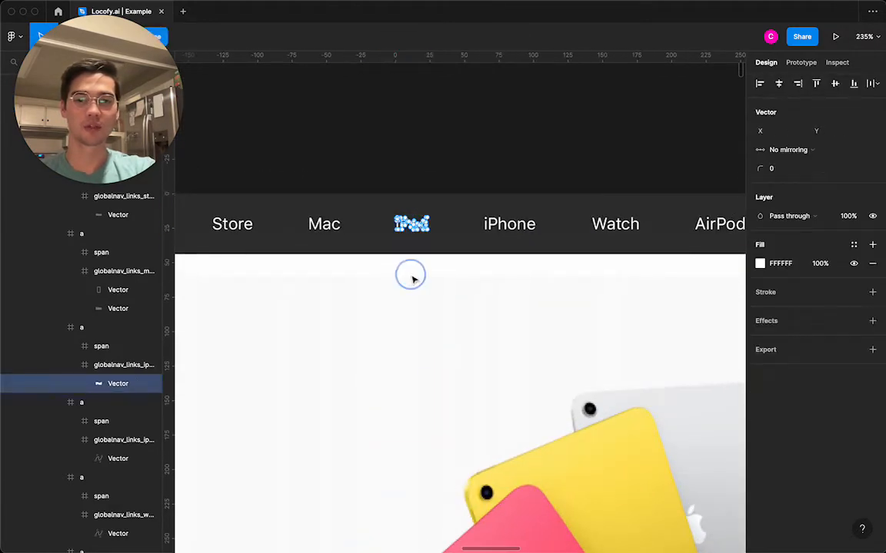
{"action": "left_click", "coordinate": [417, 152]}
{"action": "left_click", "coordinate": [490, 226], "text": "super"}
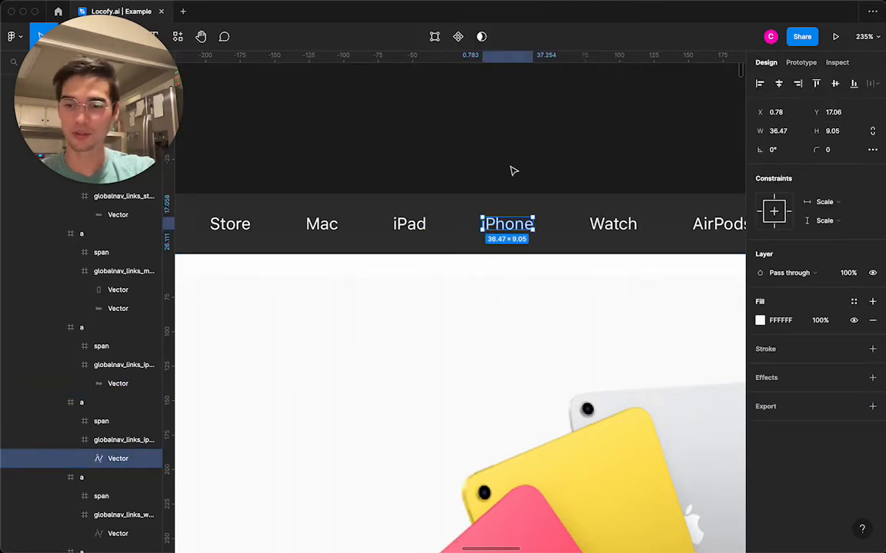
{"action": "scroll", "coordinate": [514, 170], "scroll_direction": "right", "scroll_amount": 3}
{"action": "left_click", "coordinate": [549, 225], "text": "super"}
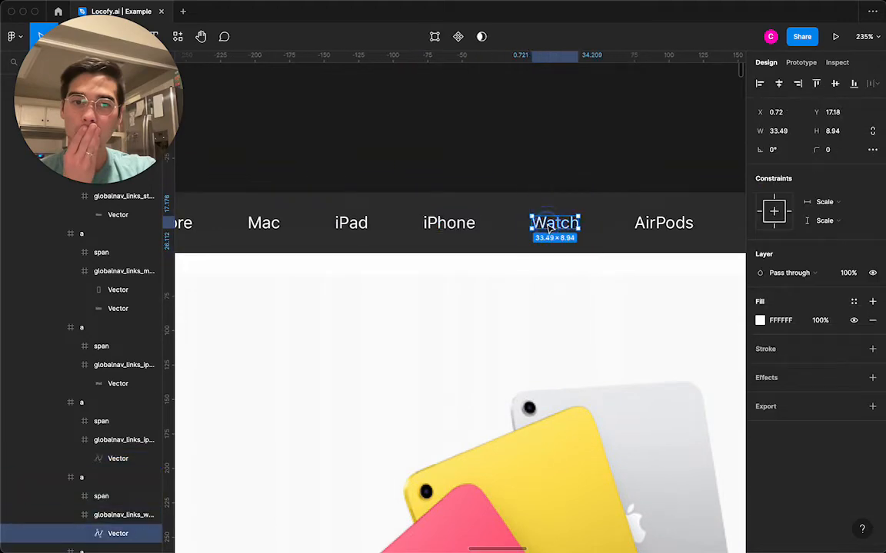
{"action": "left_click", "coordinate": [549, 141]}
{"action": "scroll", "coordinate": [551, 142], "scroll_direction": "right", "scroll_amount": 6}
{"action": "double_click", "coordinate": [470, 234]}
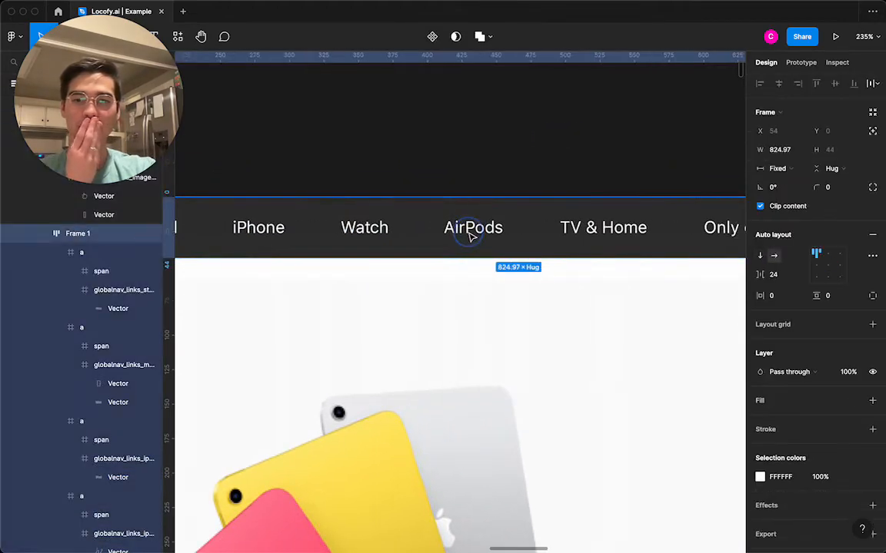
{"action": "double_click", "coordinate": [469, 234]}
{"action": "left_click", "coordinate": [521, 183]}
- Examine the hero section's iPad heading and the remaining desktop sections down to the footer
{"action": "scroll", "coordinate": [522, 183], "scroll_direction": "down", "scroll_amount": 10}
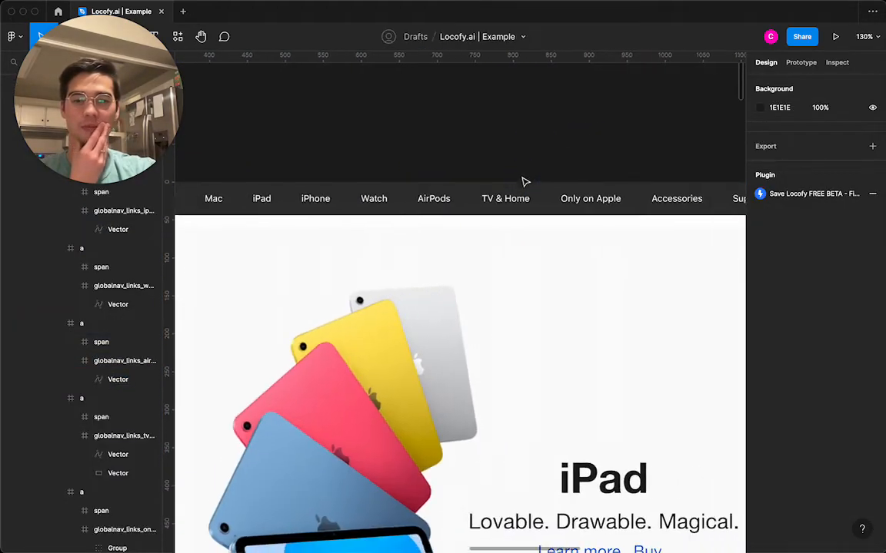
{"action": "scroll", "coordinate": [524, 185], "scroll_direction": "down", "scroll_amount": 2}
{"action": "double_click", "coordinate": [526, 260]}
{"action": "double_click", "coordinate": [526, 260]}
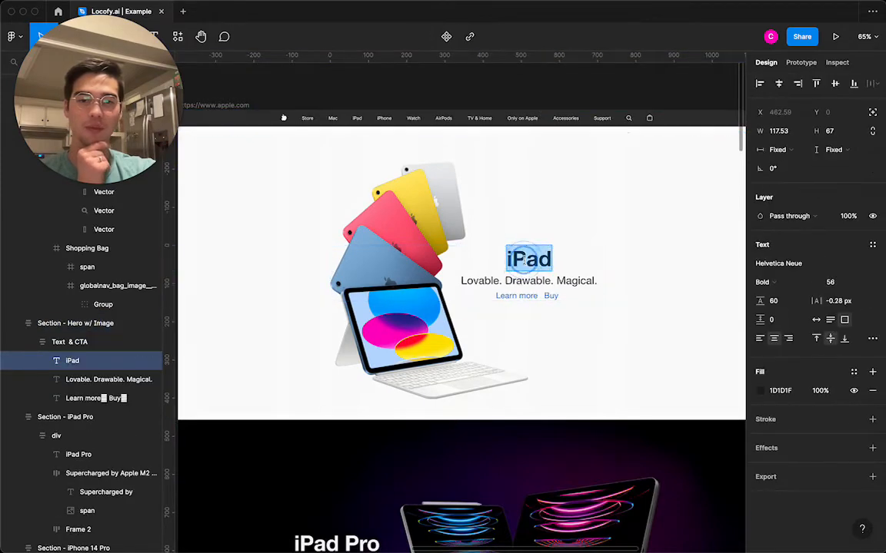
{"action": "left_click", "coordinate": [526, 260]}
{"action": "left_click", "coordinate": [514, 99]}
{"action": "scroll", "coordinate": [514, 99], "scroll_direction": "down", "scroll_amount": 5}
{"action": "scroll", "coordinate": [514, 100], "scroll_direction": "down", "scroll_amount": 5}
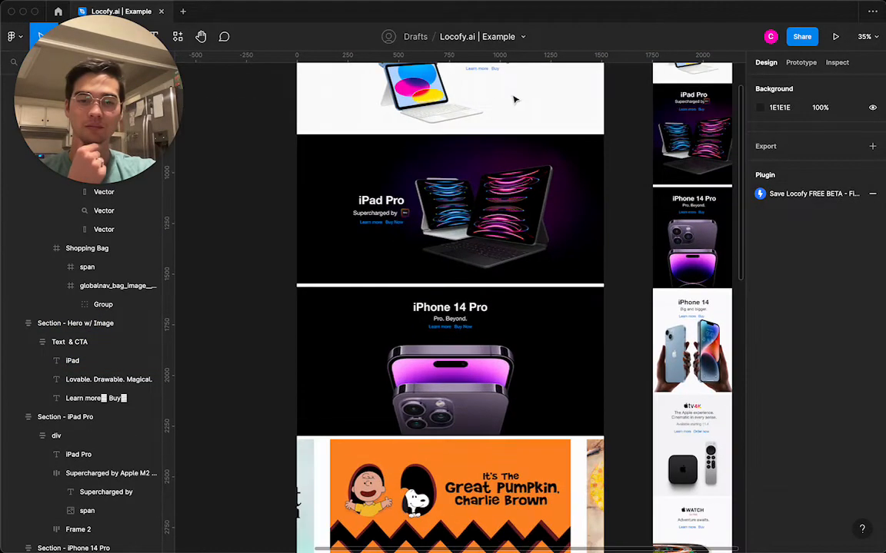
{"action": "scroll", "coordinate": [514, 99], "scroll_direction": "down", "scroll_amount": 3}
{"action": "scroll", "coordinate": [369, 295], "scroll_direction": "up", "scroll_amount": 5}
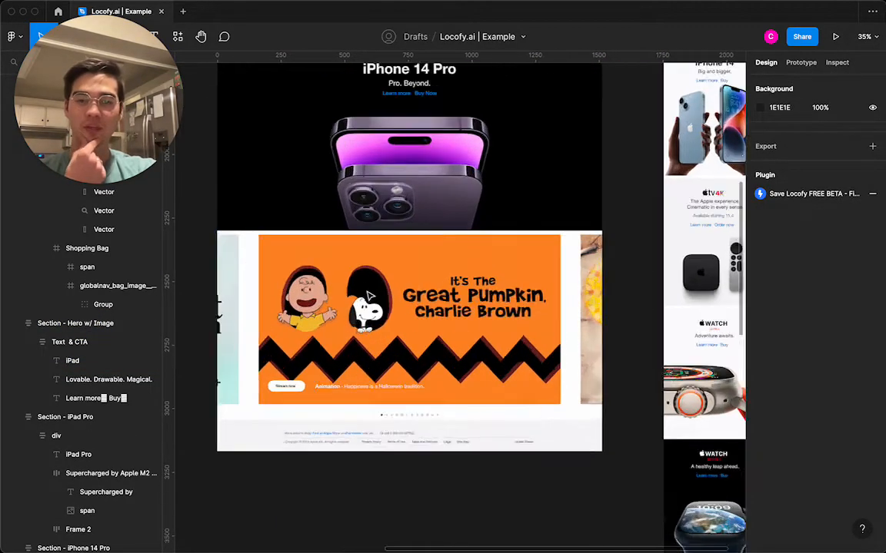
- Inspect the div holding the Tv Plus Gallery items and collapse items 12 and 11 in the layer tree
{"action": "left_click", "coordinate": [369, 295]}
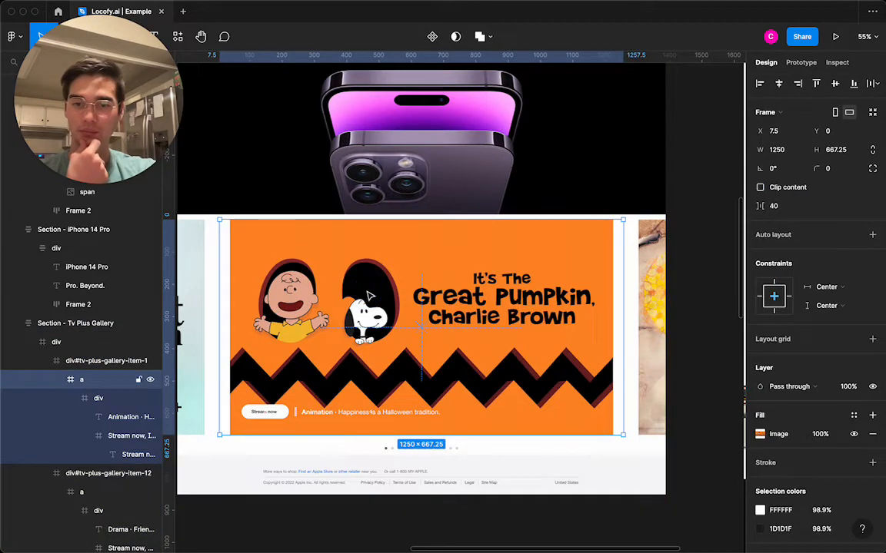
{"action": "scroll", "coordinate": [273, 290], "scroll_direction": "up", "scroll_amount": 3}
{"action": "left_click", "coordinate": [84, 343]}
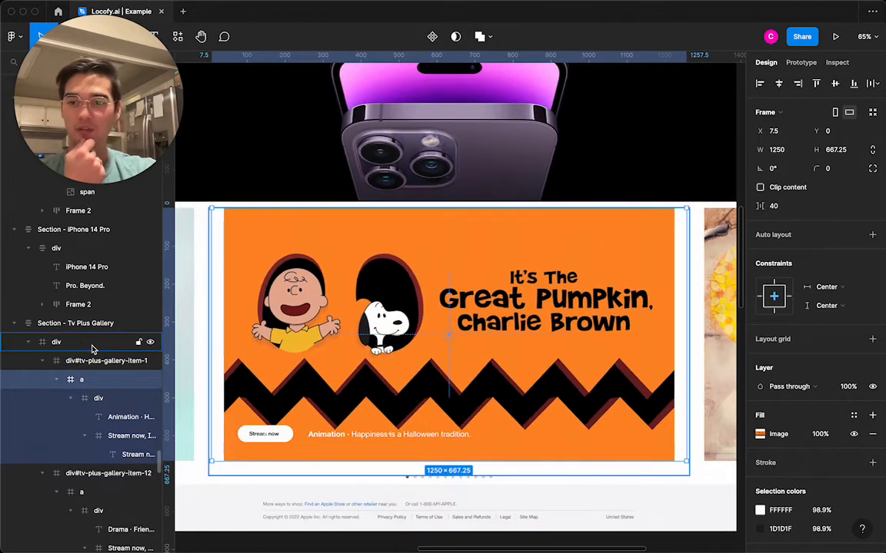
{"action": "left_click", "coordinate": [42, 473]}
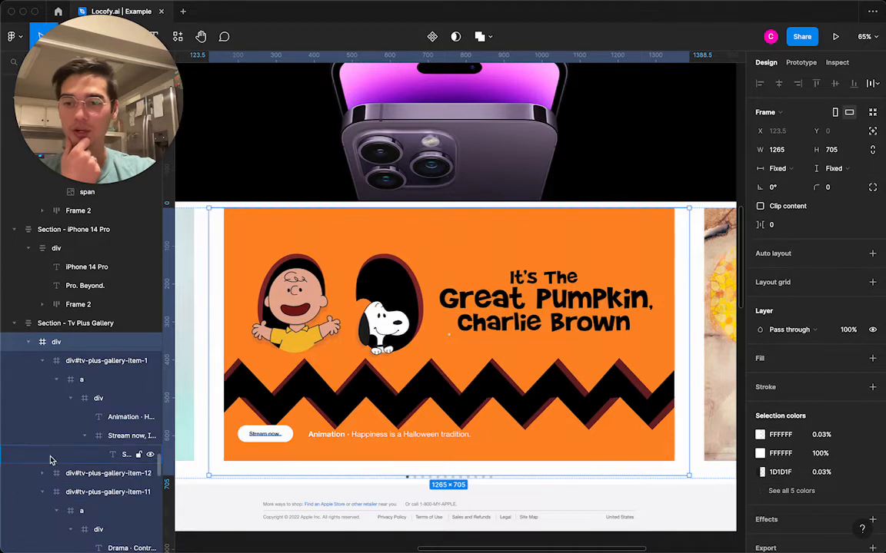
{"action": "left_click", "coordinate": [44, 492]}
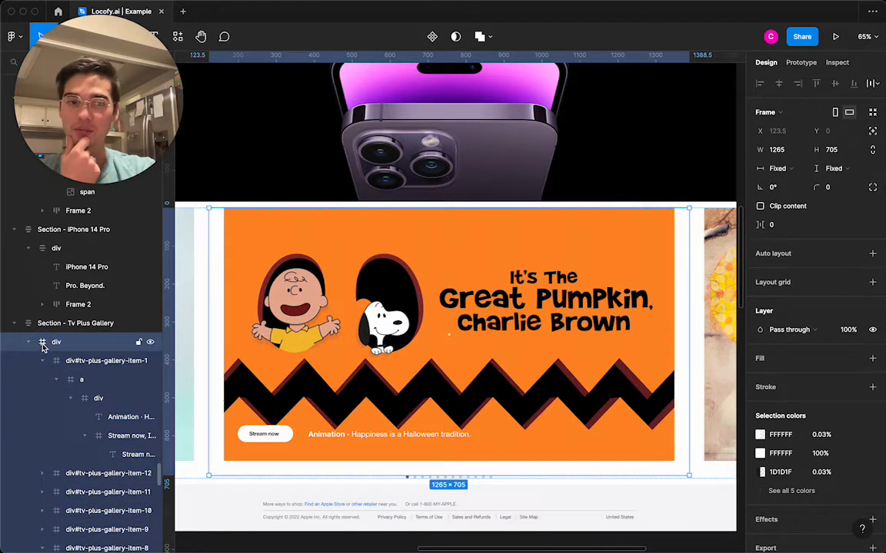
- Set both the horizontal and vertical padding of Section - Tv Plus Gallery to 16
{"action": "left_click", "coordinate": [91, 325]}
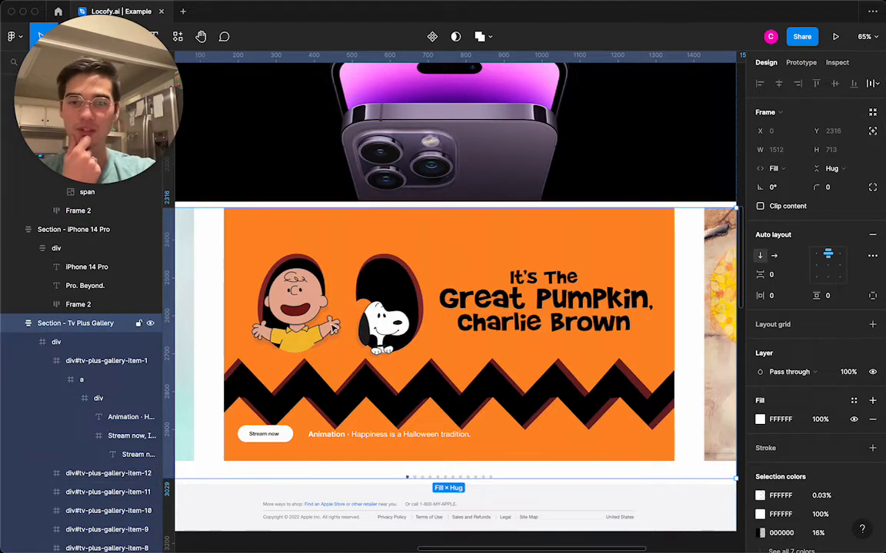
{"action": "scroll", "coordinate": [334, 328], "scroll_direction": "left", "scroll_amount": 1}
{"action": "scroll", "coordinate": [327, 254], "scroll_direction": "down", "scroll_amount": 3}
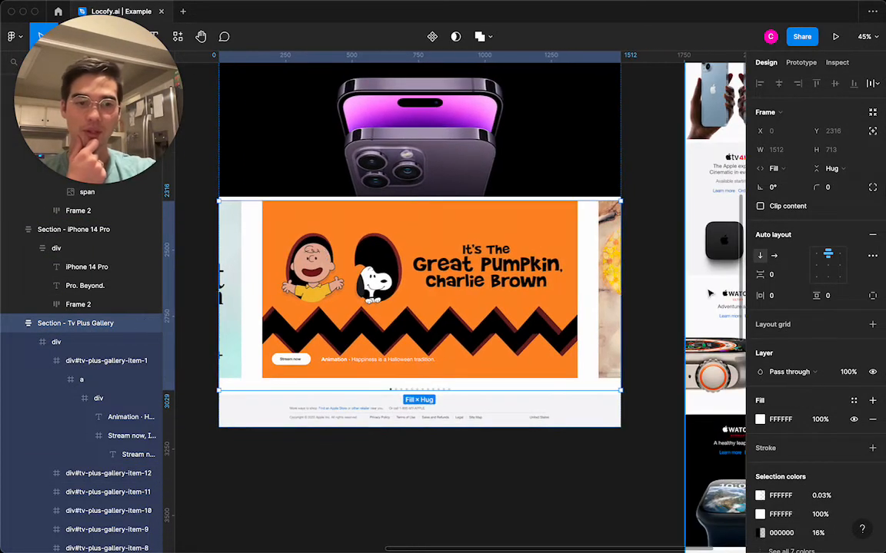
{"action": "key", "text": "Return"}
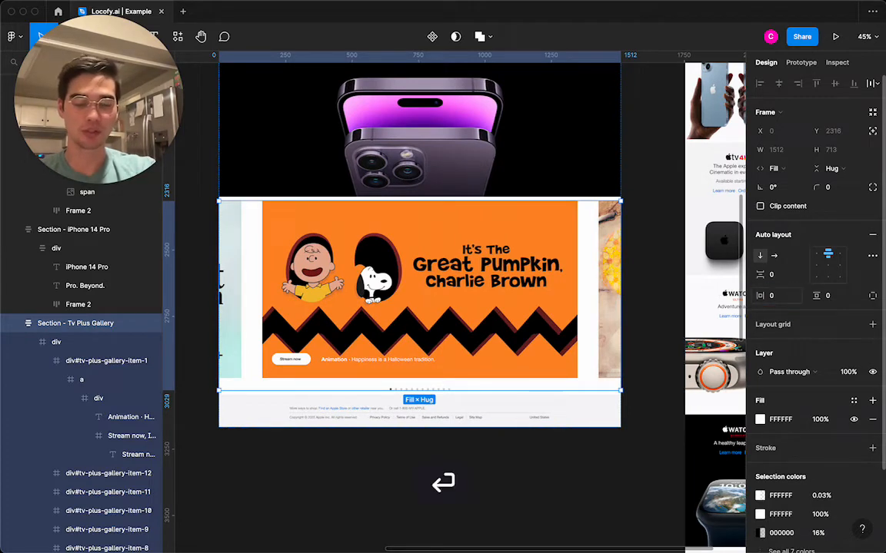
{"action": "key", "text": "Return"}
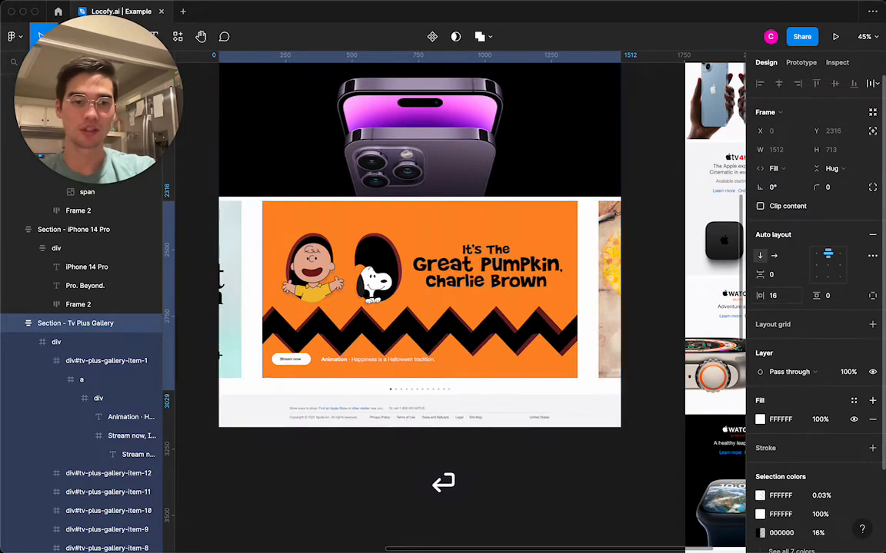
{"action": "left_click", "coordinate": [828, 296]}
{"action": "type", "text": "16"}
{"action": "key", "text": "Return"}
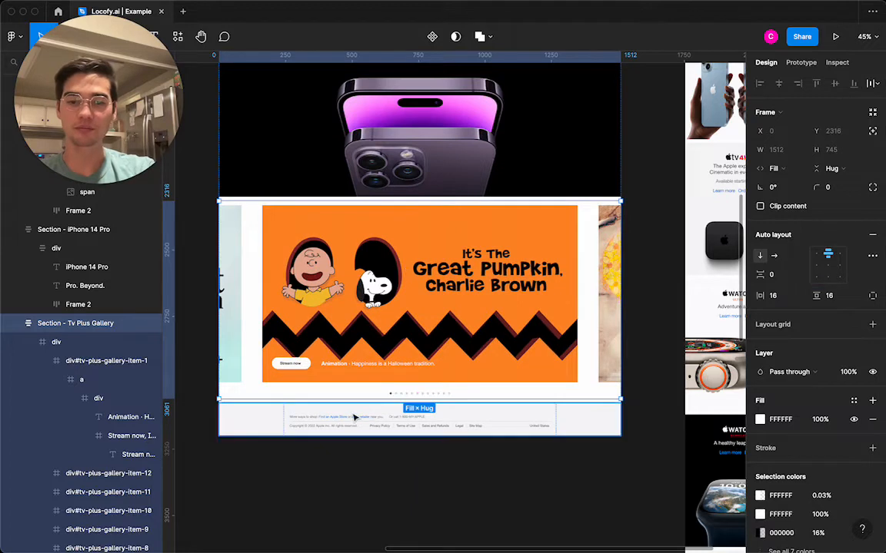
- Ungroup the div that wraps the gallery items inside Section - Tv Plus Gallery
{"action": "left_click", "coordinate": [390, 296]}
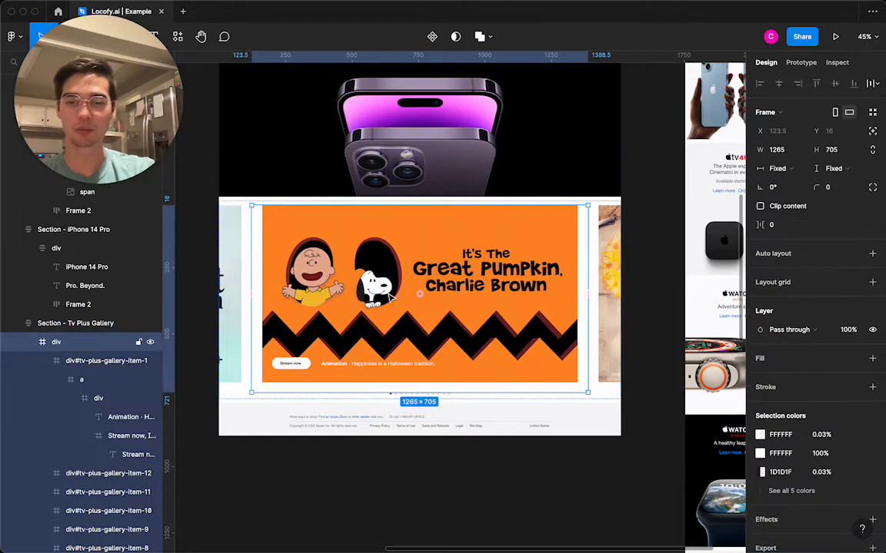
{"action": "left_click", "coordinate": [27, 342]}
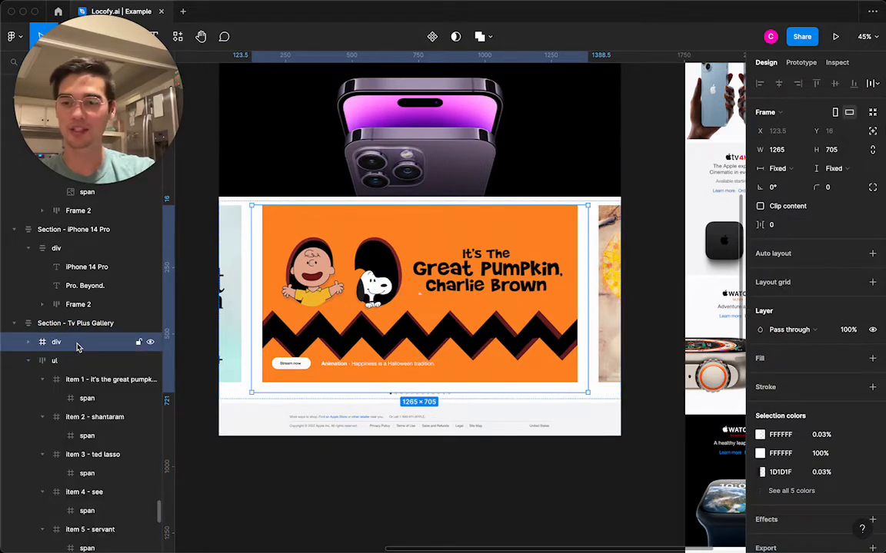
{"action": "left_click", "coordinate": [29, 360]}
{"action": "right_click", "coordinate": [67, 350]}
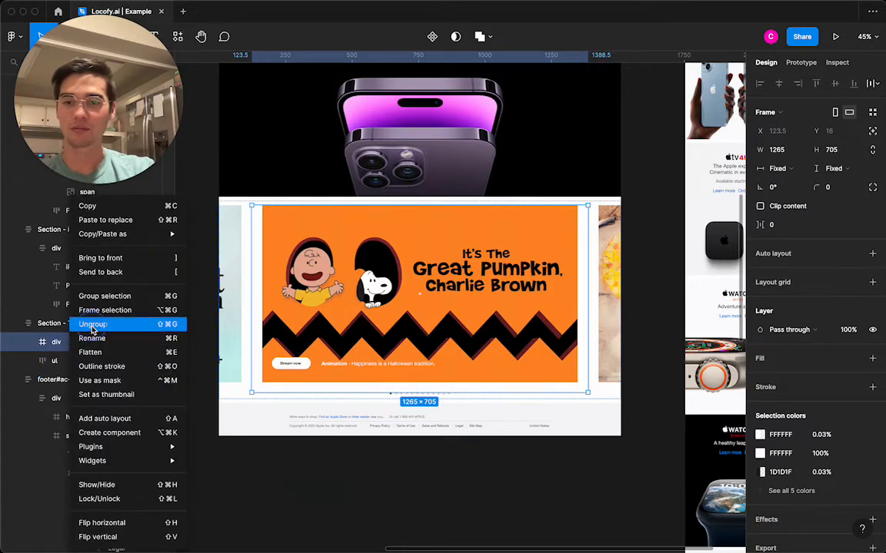
{"action": "left_click", "coordinate": [93, 324]}
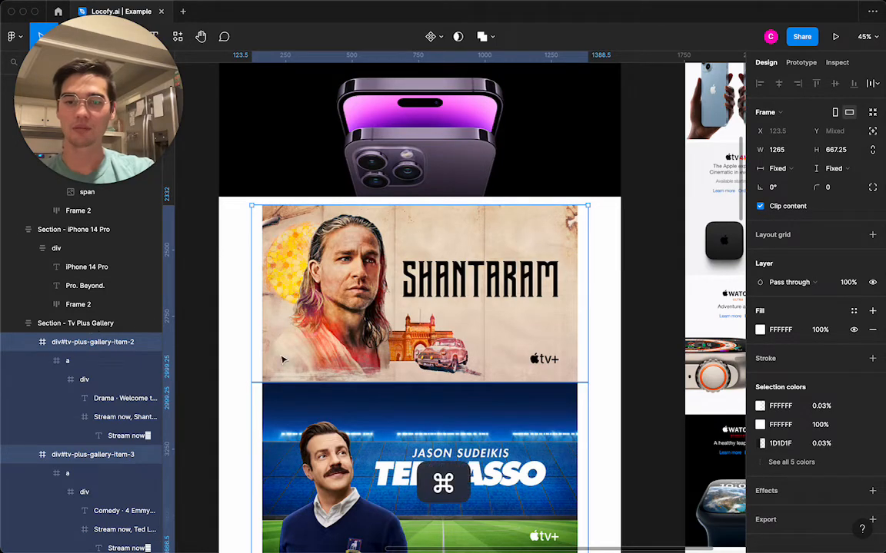
- Wrap the ungrouped gallery items in an auto layout frame with horizontal direction
{"action": "scroll", "coordinate": [277, 355], "scroll_direction": "down", "scroll_amount": 5}
{"action": "scroll", "coordinate": [277, 354], "scroll_direction": "up", "scroll_amount": 3}
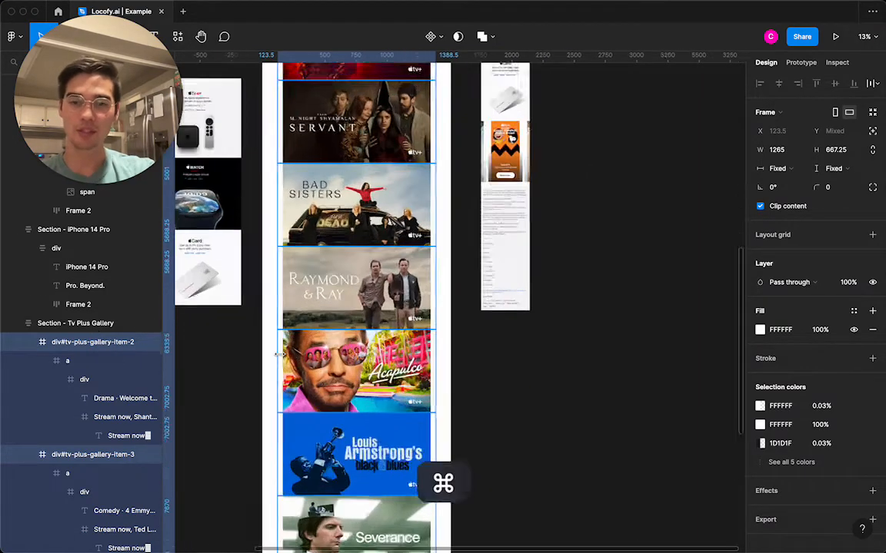
{"action": "key", "text": "shift+a"}
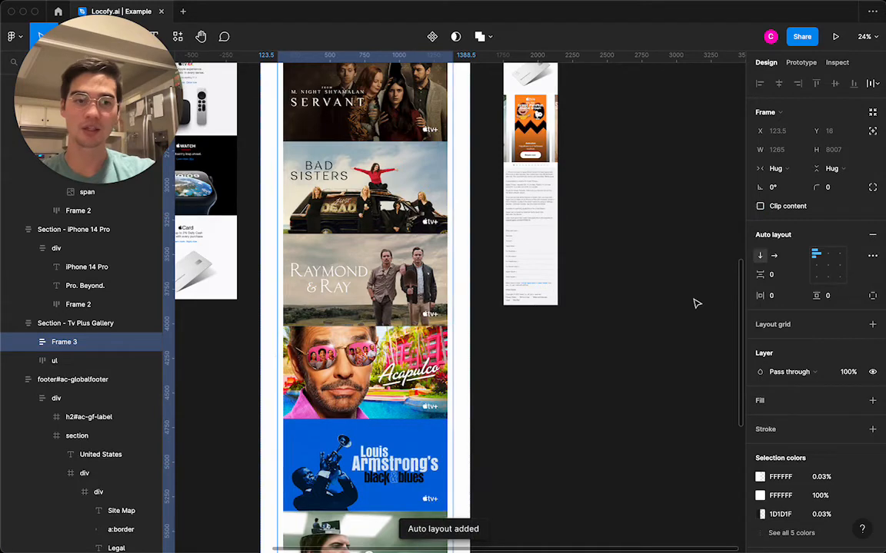
{"action": "left_click", "coordinate": [773, 256]}
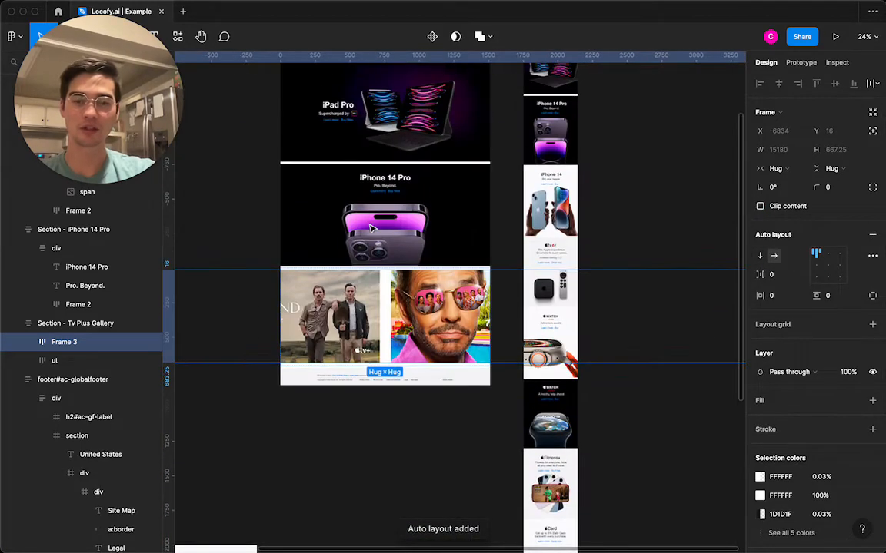
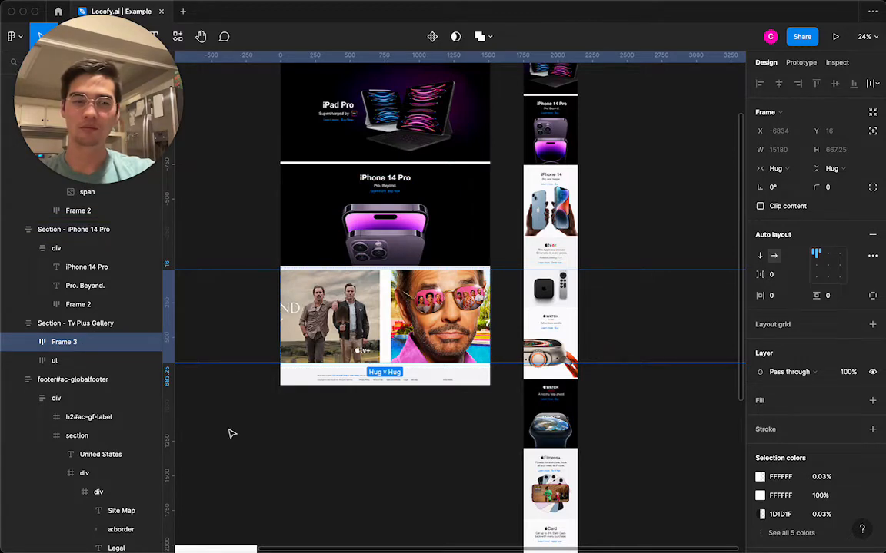
- Align the contents of Section - Tv Plus Gallery to the middle left so the carousel starts at the page's left side
{"action": "left_click", "coordinate": [27, 343]}
{"action": "left_click", "coordinate": [27, 343]}
{"action": "scroll", "coordinate": [317, 399], "scroll_direction": "down", "scroll_amount": 10}
{"action": "scroll", "coordinate": [320, 402], "scroll_direction": "left", "scroll_amount": 3}
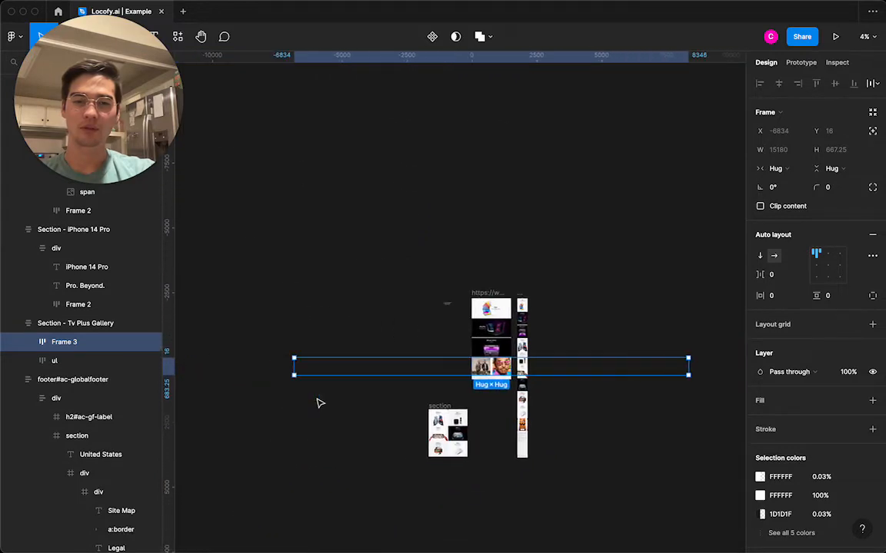
{"action": "left_click", "coordinate": [105, 326]}
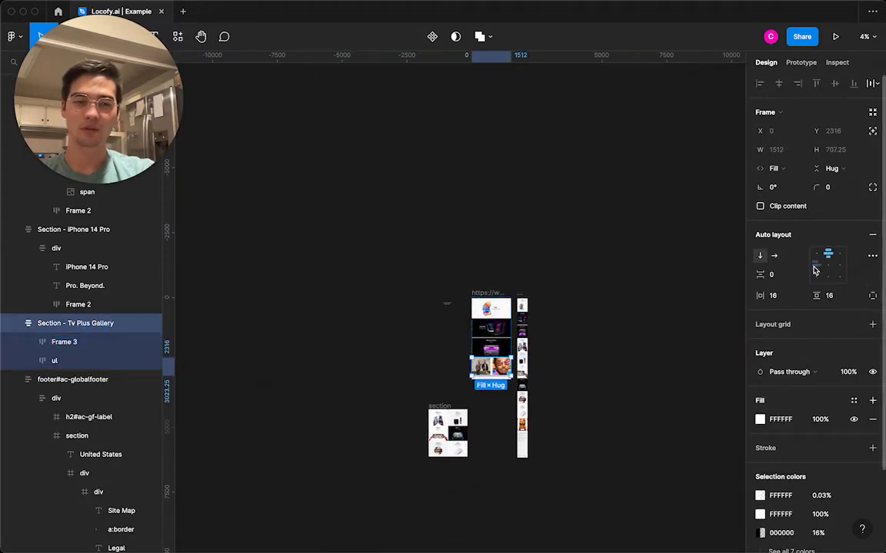
{"action": "scroll", "coordinate": [444, 380], "scroll_direction": "up", "scroll_amount": 5}
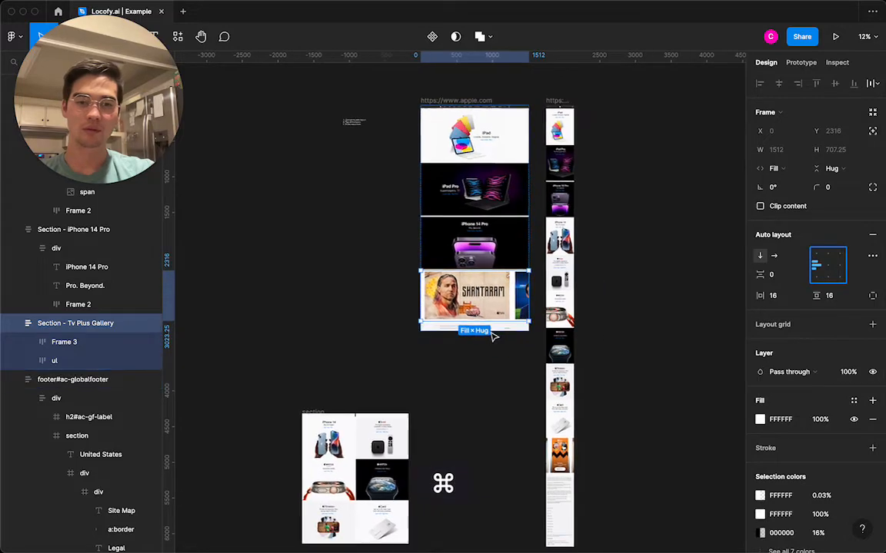
{"action": "scroll", "coordinate": [492, 336], "scroll_direction": "up", "scroll_amount": 5}
{"action": "left_click", "coordinate": [457, 411]}
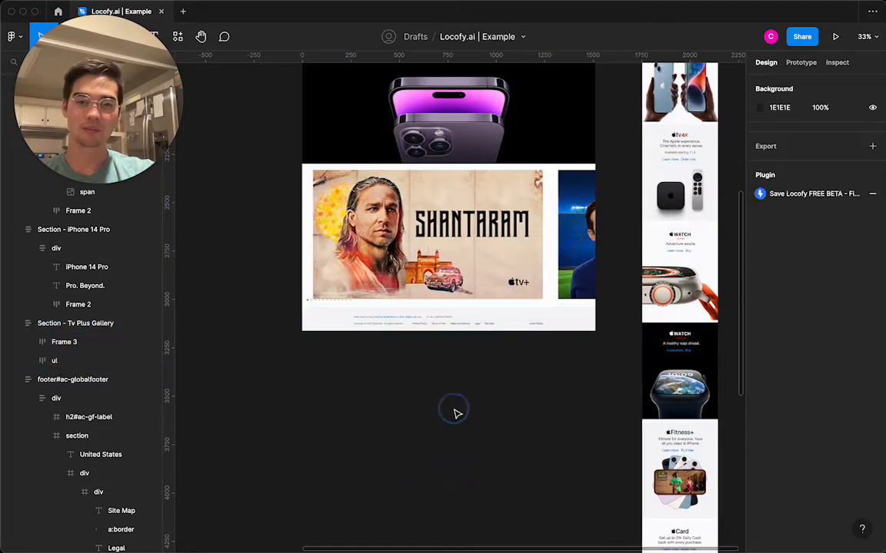
- Set the width of the ul pagination dots to Fill container and center their contents
{"action": "left_click", "coordinate": [355, 303]}
{"action": "scroll", "coordinate": [307, 311], "scroll_direction": "up", "scroll_amount": 3}
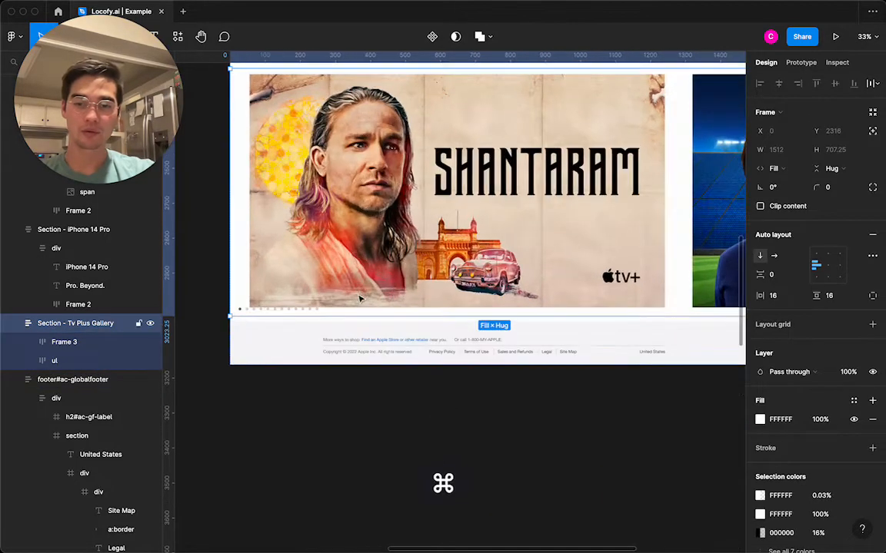
{"action": "left_click", "coordinate": [305, 311], "text": "super"}
{"action": "left_click", "coordinate": [776, 169]}
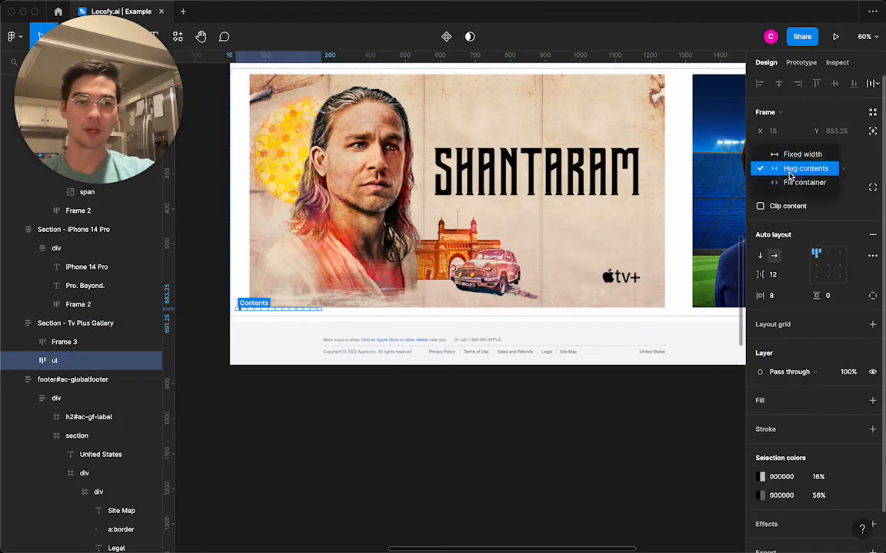
{"action": "left_click", "coordinate": [790, 181]}
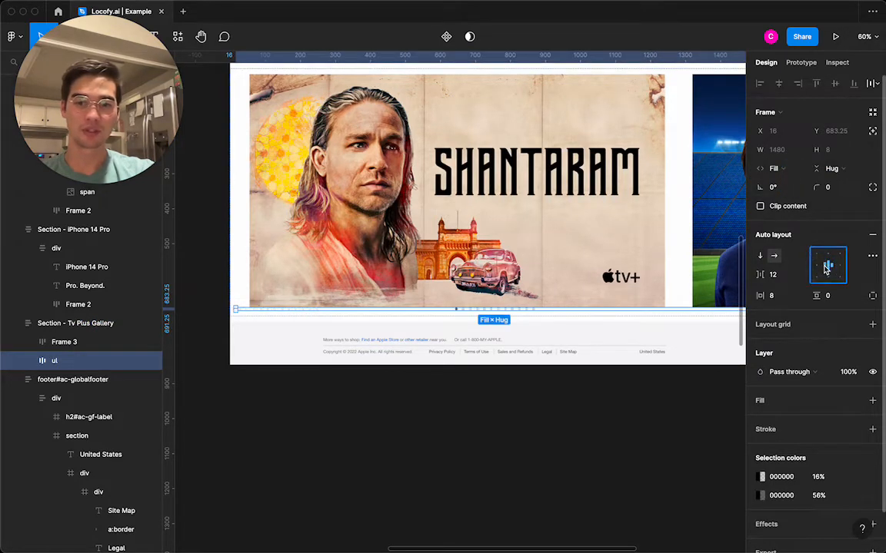
{"action": "left_click", "coordinate": [248, 280]}
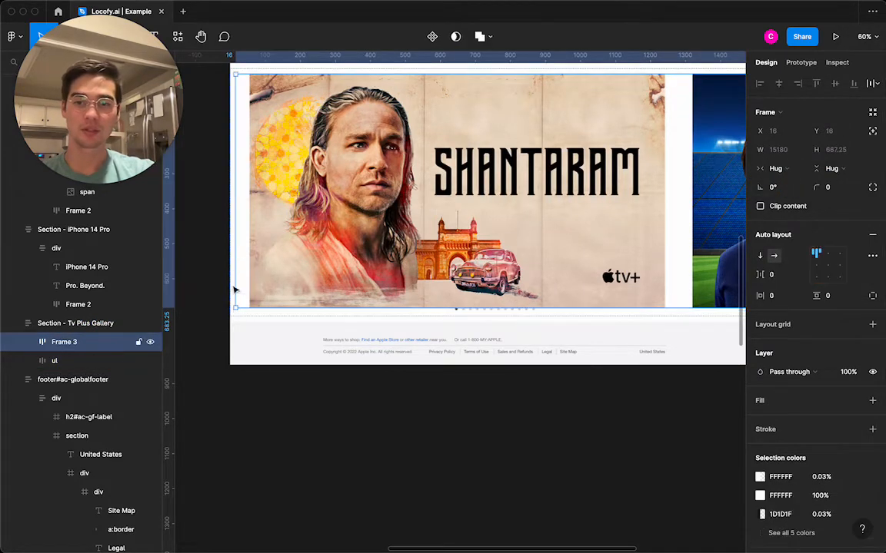
- Increase the vertical spacing between the gallery frame and the pagination dots in Section - Tv Plus Gallery
{"action": "left_click", "coordinate": [95, 324]}
{"action": "left_click", "coordinate": [792, 275]}
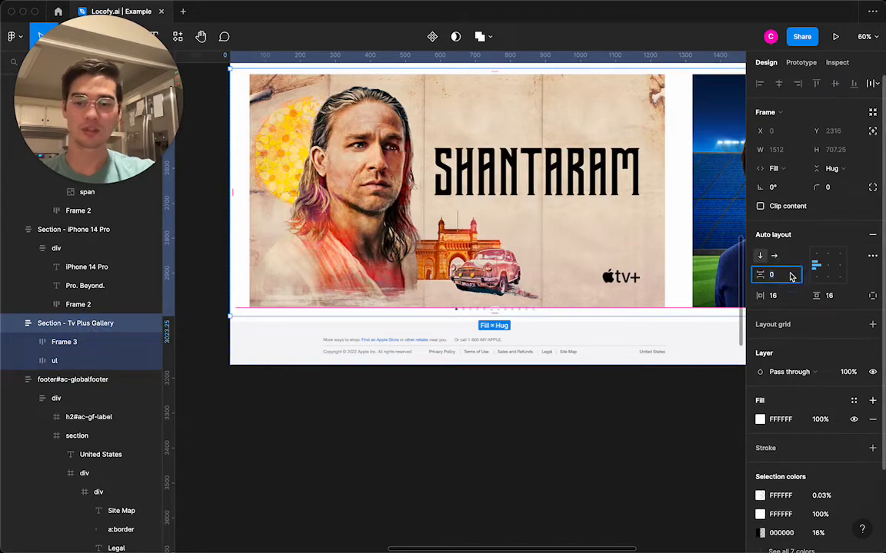
{"action": "type", "text": "2"}
{"action": "key", "text": "Return"}
{"action": "left_click", "coordinate": [436, 459]}
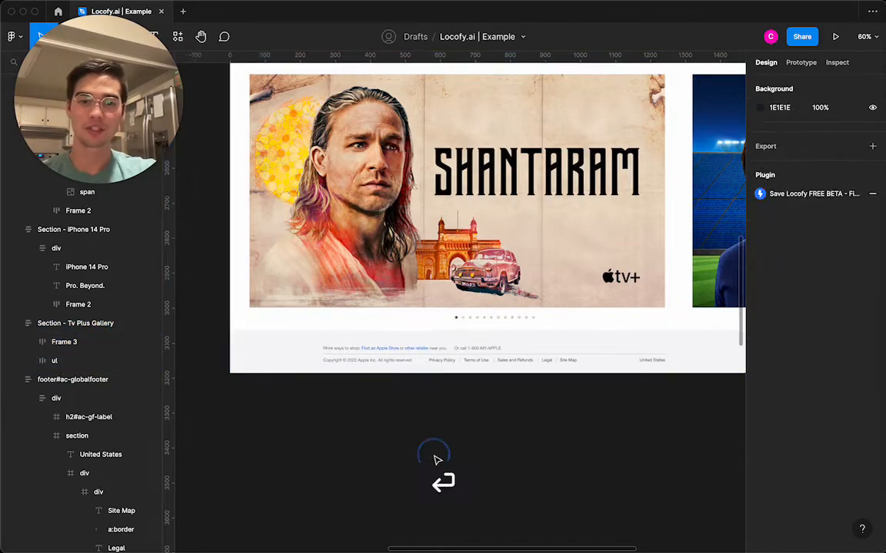
{"action": "scroll", "coordinate": [435, 459], "scroll_direction": "down", "scroll_amount": 2}
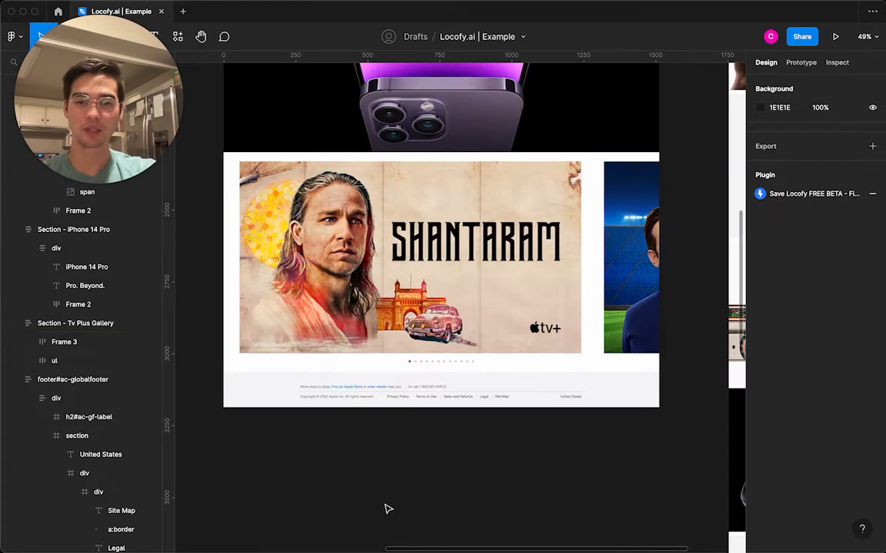
- Rename Frame 3, which holds the gallery items in Section - Tv Plus Gallery, as carousel
{"action": "left_click", "coordinate": [407, 286]}
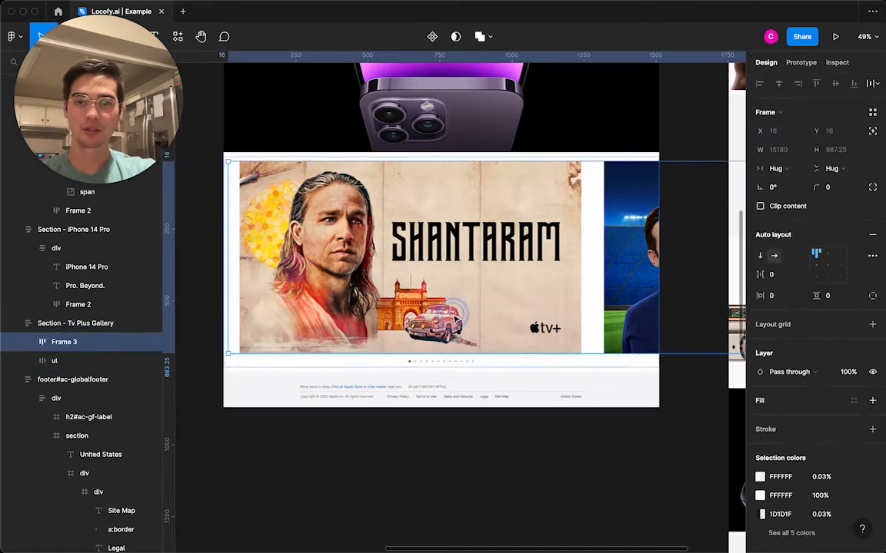
{"action": "left_click", "coordinate": [406, 271]}
{"action": "left_click", "coordinate": [42, 361]}
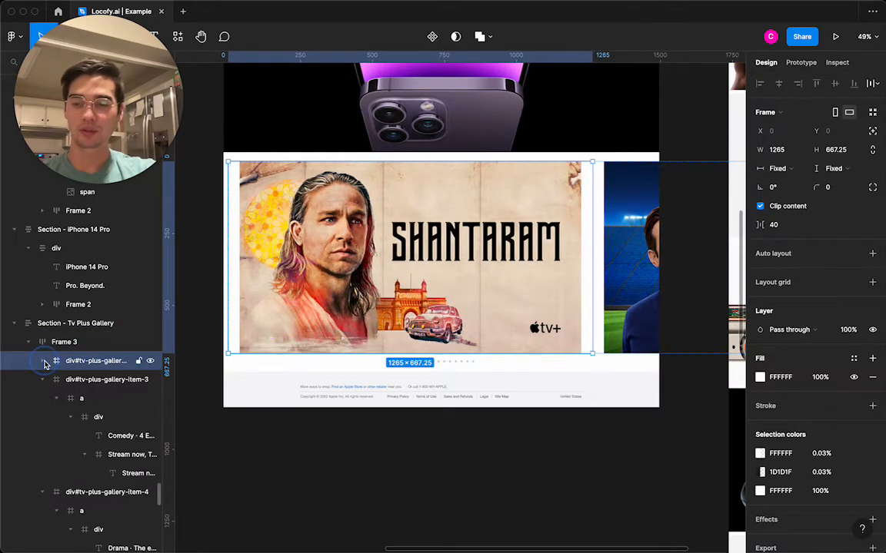
{"action": "double_click", "coordinate": [33, 342]}
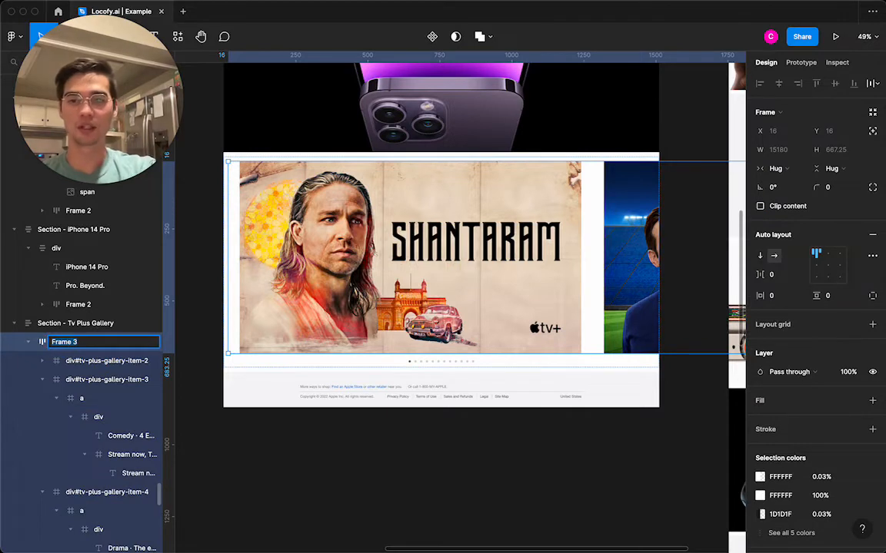
{"action": "type", "text": "carousel"}
{"action": "key", "text": "Return"}
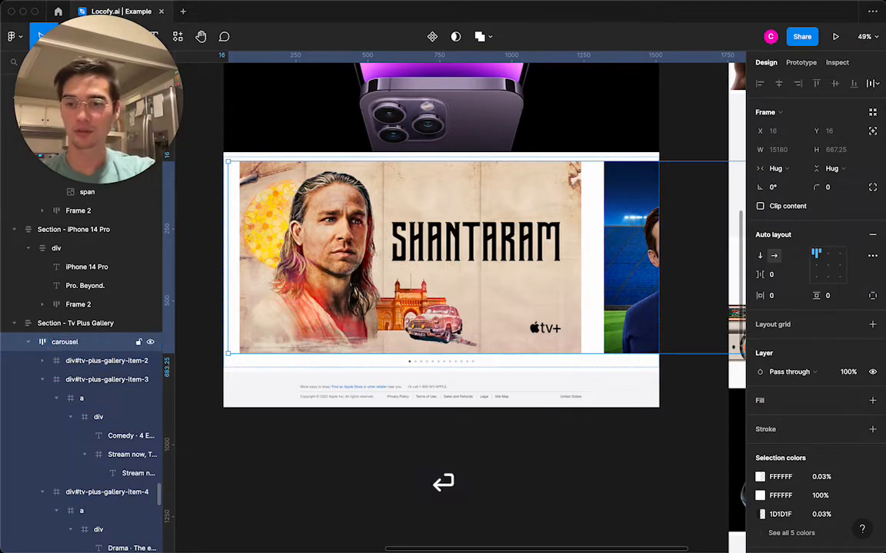
- Collapse the nested layers of all the gallery items inside the carousel frame
{"action": "left_click", "coordinate": [42, 380]}
{"action": "left_click", "coordinate": [42, 399]}
{"action": "left_click", "coordinate": [42, 416]}
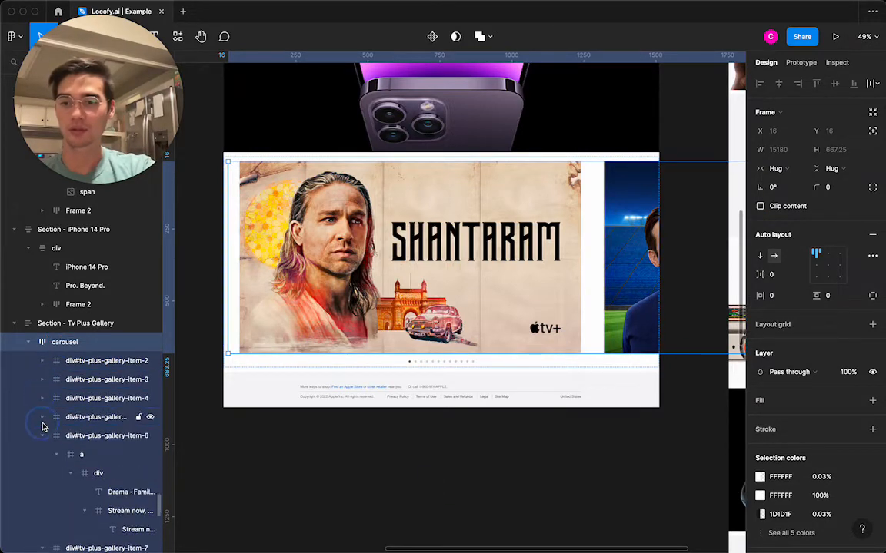
{"action": "left_click", "coordinate": [43, 435]}
{"action": "left_click", "coordinate": [43, 454]}
{"action": "left_click", "coordinate": [42, 474]}
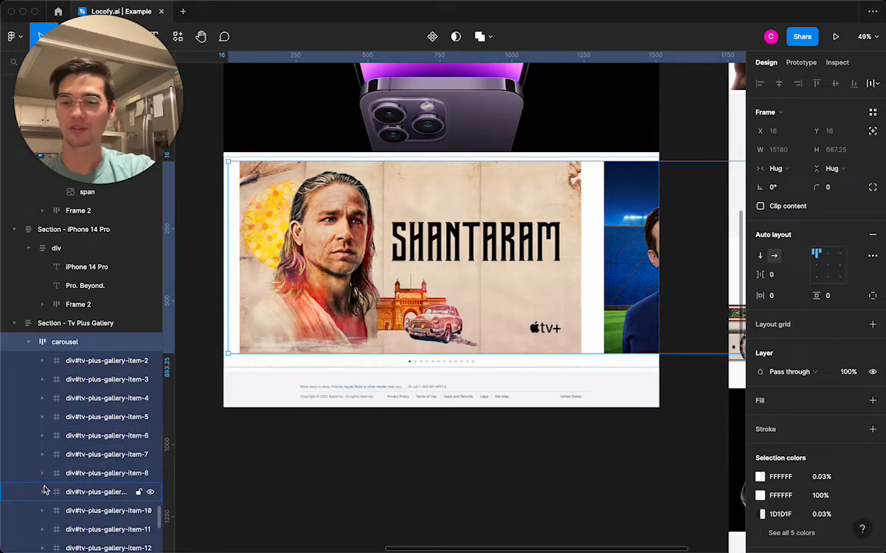
{"action": "scroll", "coordinate": [44, 484], "scroll_direction": "down", "scroll_amount": 5}
{"action": "left_click", "coordinate": [43, 439]}
{"action": "scroll", "coordinate": [84, 430], "scroll_direction": "up", "scroll_amount": 5}
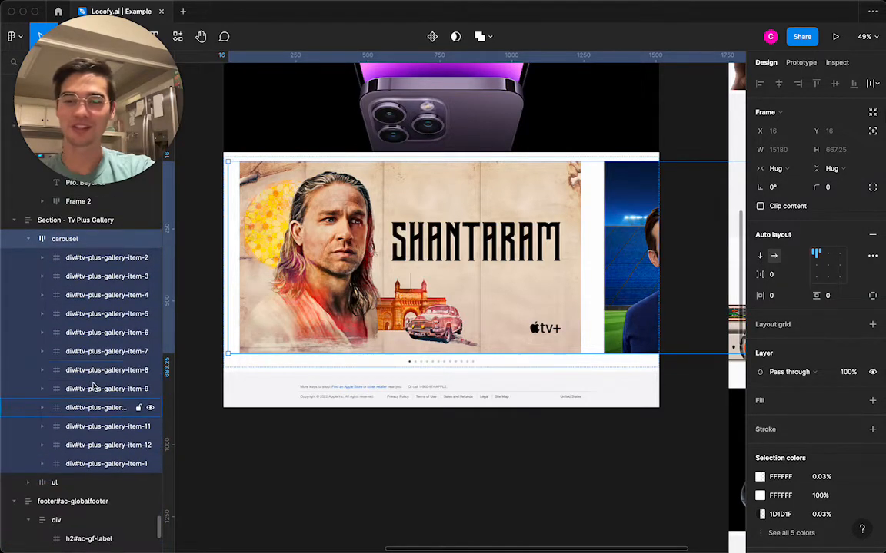
- Select all twelve gallery items in the carousel and check their horizontal resizing options
{"action": "left_click", "coordinate": [93, 366]}
{"action": "scroll", "coordinate": [77, 431], "scroll_direction": "down", "scroll_amount": 2}
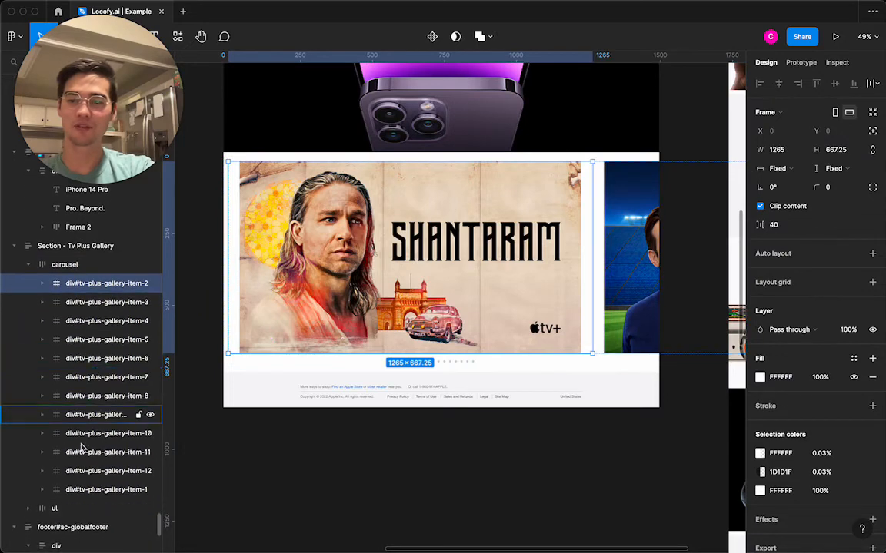
{"action": "left_click", "coordinate": [75, 489], "text": "shift"}
{"action": "left_click", "coordinate": [777, 169]}
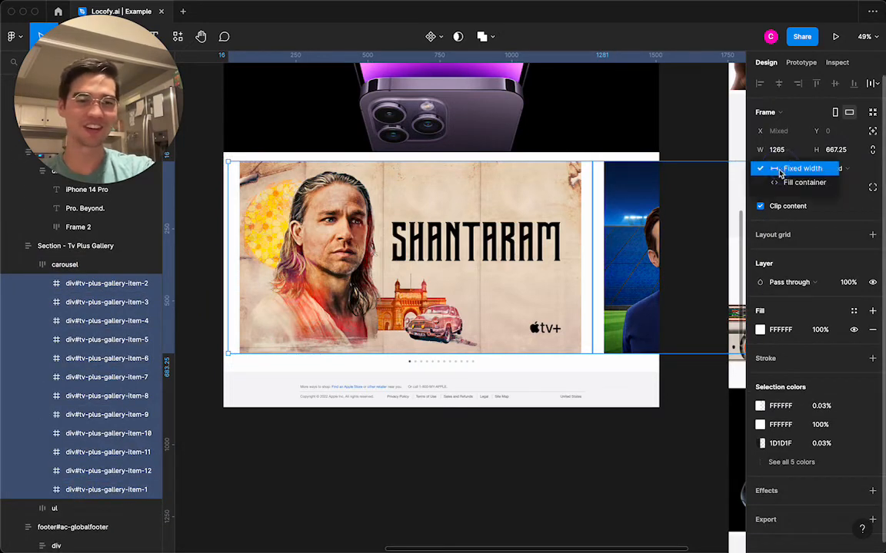
{"action": "key", "text": "Escape"}
- Examine the carousel frame, its first item div#tv-plus-gallery-item-2 and the item's nested layers for their size settings
{"action": "left_click", "coordinate": [71, 269]}
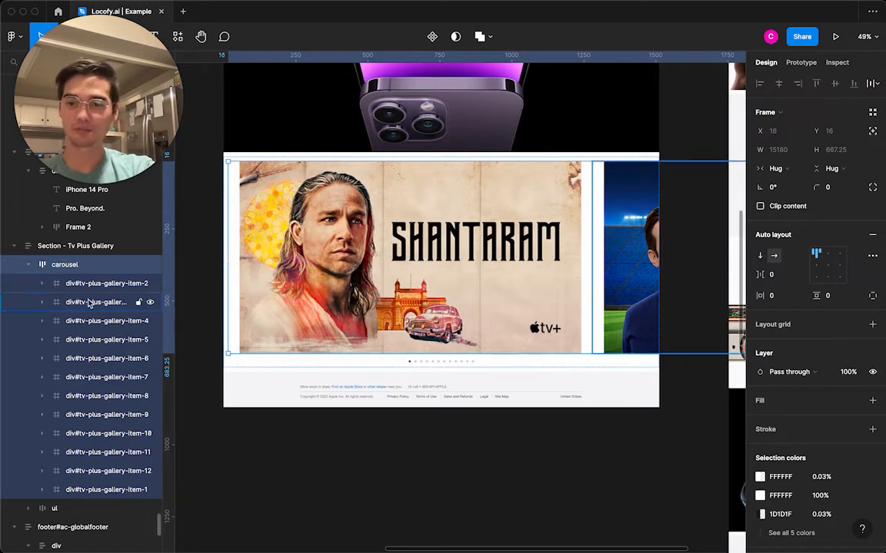
{"action": "left_click", "coordinate": [43, 284]}
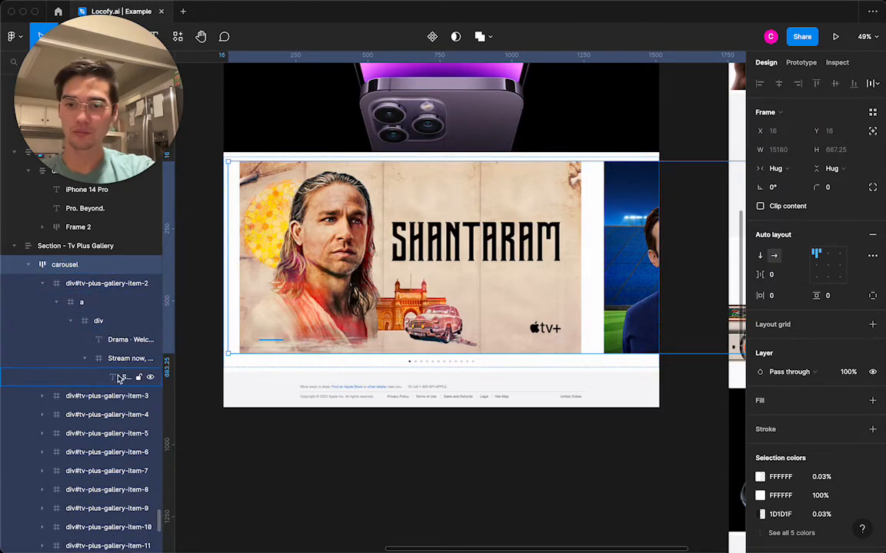
{"action": "left_click", "coordinate": [90, 283]}
{"action": "left_click", "coordinate": [89, 302]}
{"action": "left_click", "coordinate": [93, 286]}
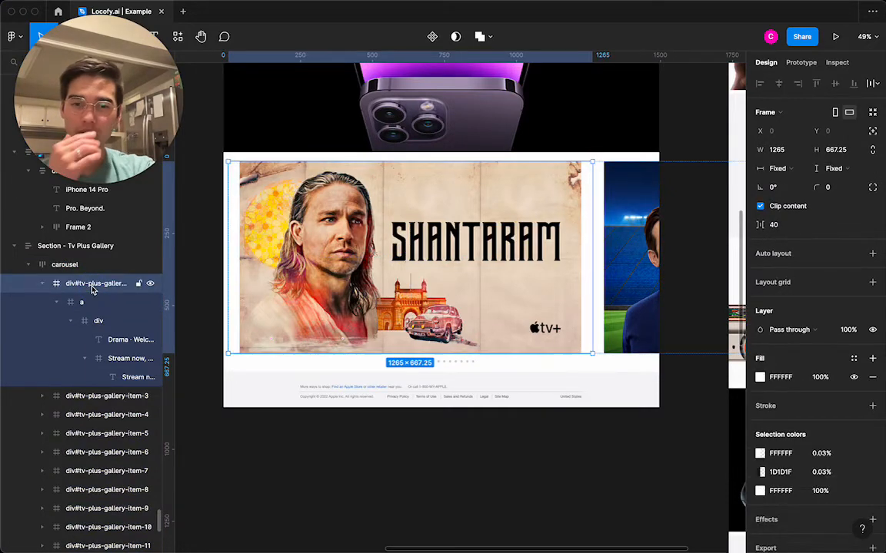
{"action": "left_click", "coordinate": [86, 267]}
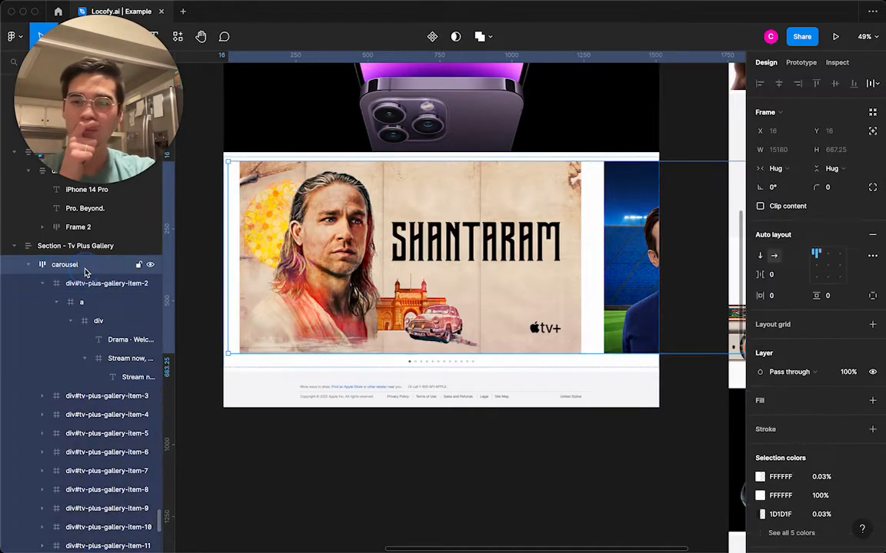
{"action": "left_click", "coordinate": [89, 284]}
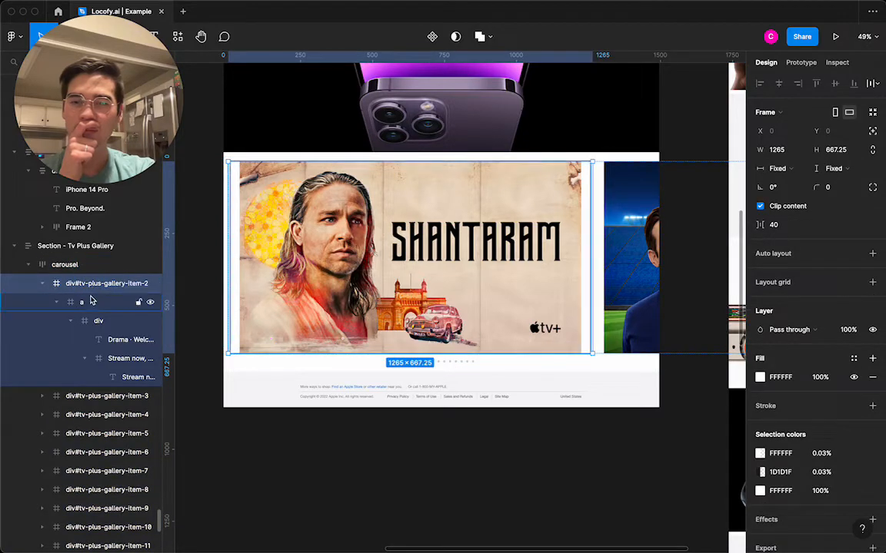
{"action": "left_click", "coordinate": [90, 302]}
{"action": "left_click", "coordinate": [90, 285]}
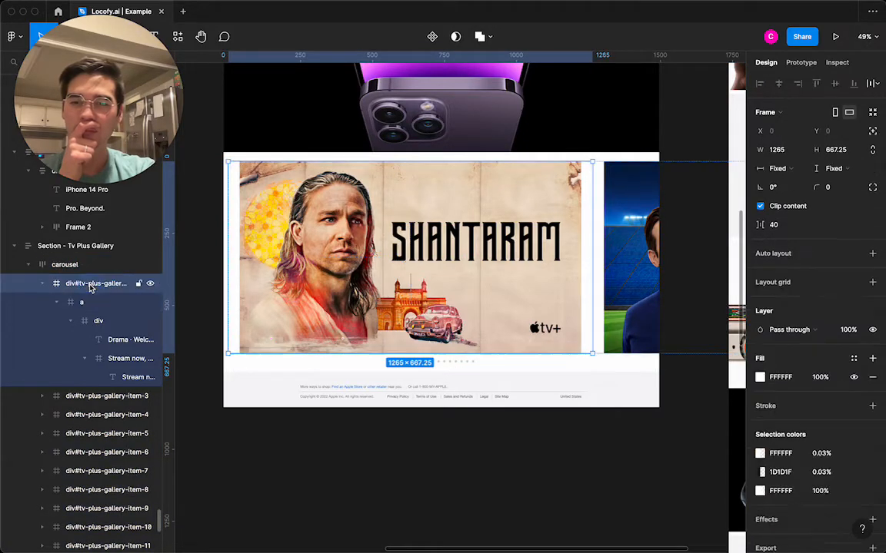
- Narrow the first gallery item to a width of 1184 so it fits its image
{"action": "left_click_drag", "start_coordinate": [585, 222], "coordinate": [569, 224]}
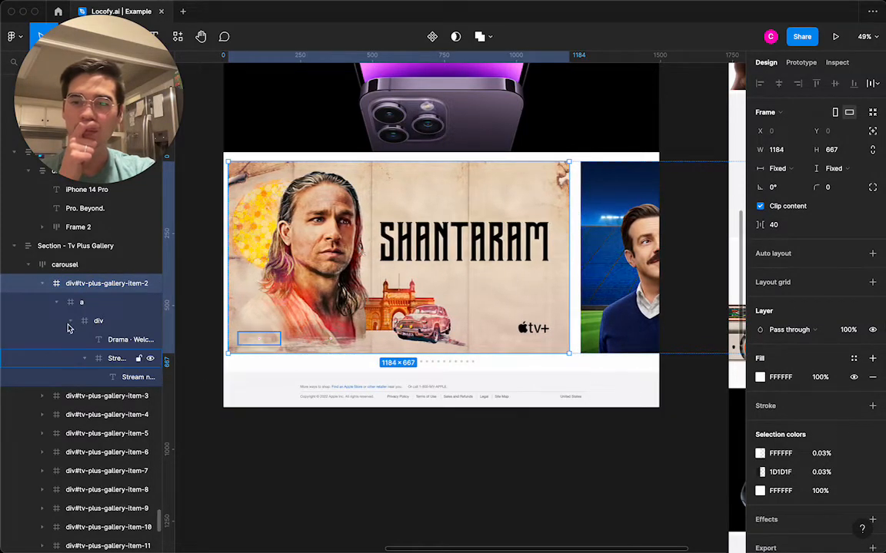
{"action": "left_click", "coordinate": [46, 284]}
{"action": "double_click", "coordinate": [623, 248]}
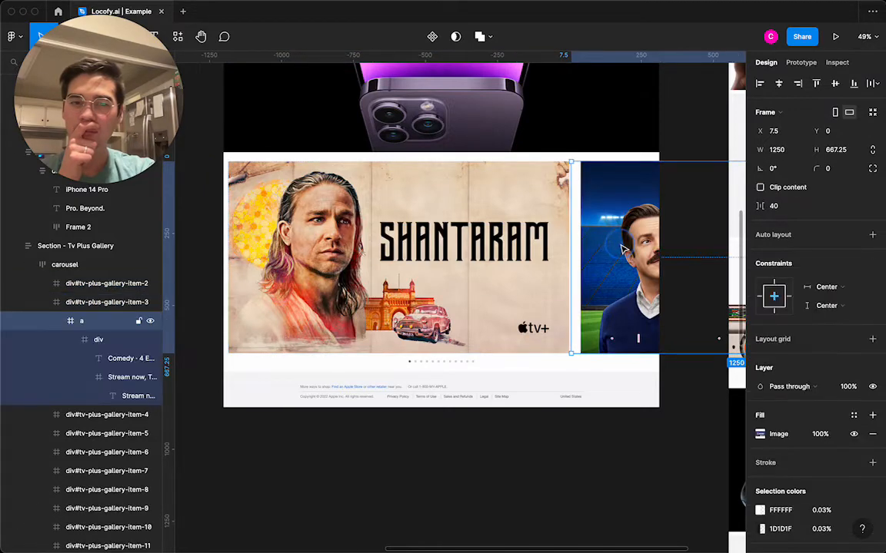
- Try to ungroup the a frame inside div#tv-plus-gallery-item-2, and undo the ungrouping
{"action": "left_click", "coordinate": [419, 234]}
{"action": "double_click", "coordinate": [421, 238]}
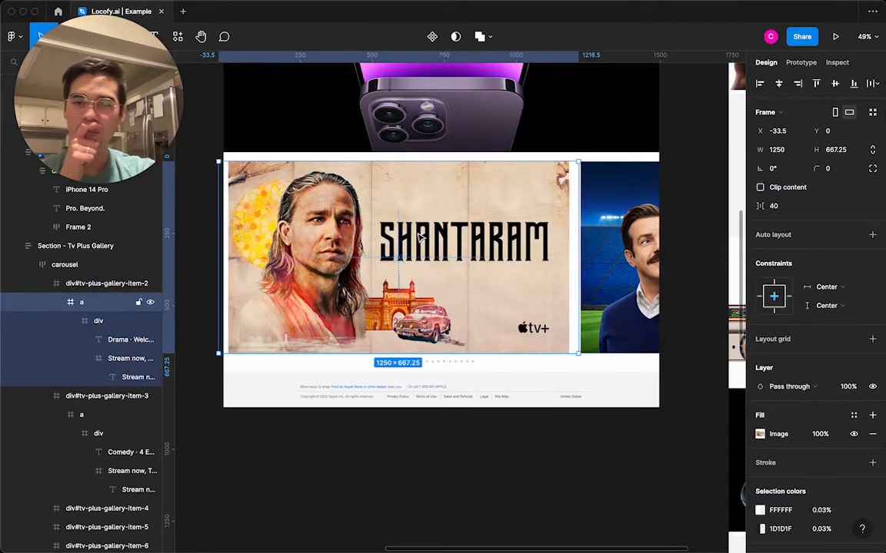
{"action": "right_click", "coordinate": [96, 306]}
{"action": "left_click", "coordinate": [125, 325]}
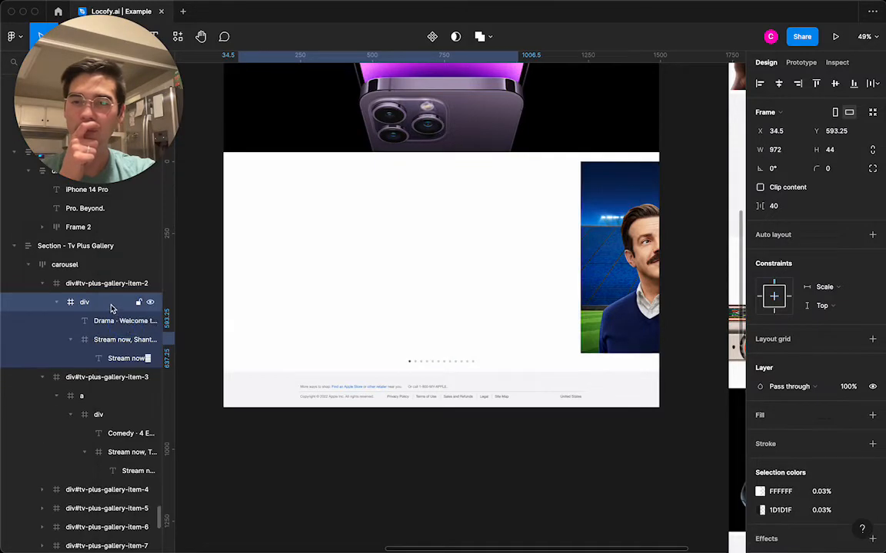
{"action": "key", "text": "super+z"}
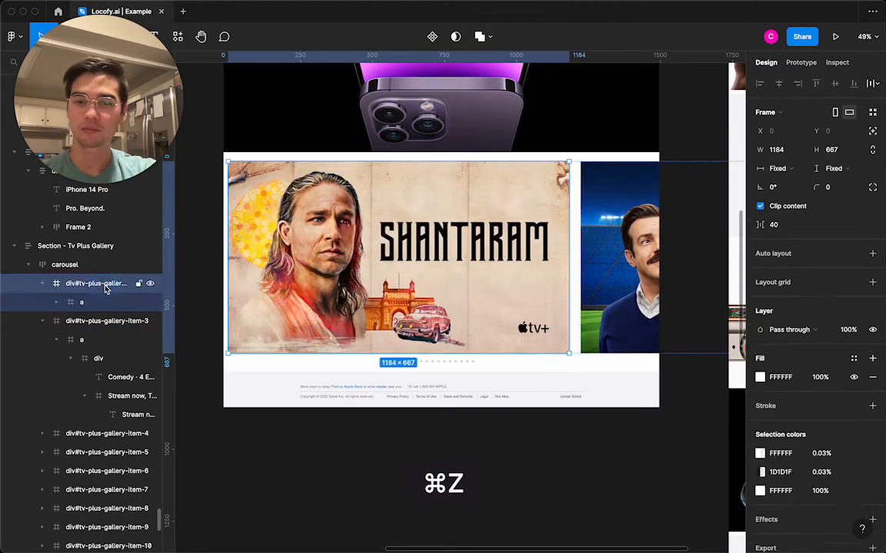
- Ungroup div#tv-plus-gallery-item-2 and rename its inner a frame as image
{"action": "right_click", "coordinate": [105, 289]}
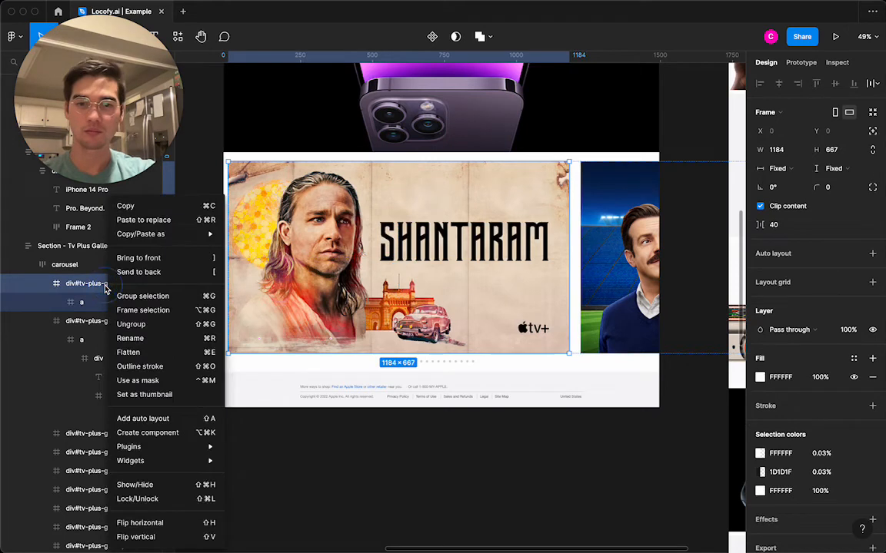
{"action": "left_click", "coordinate": [130, 326]}
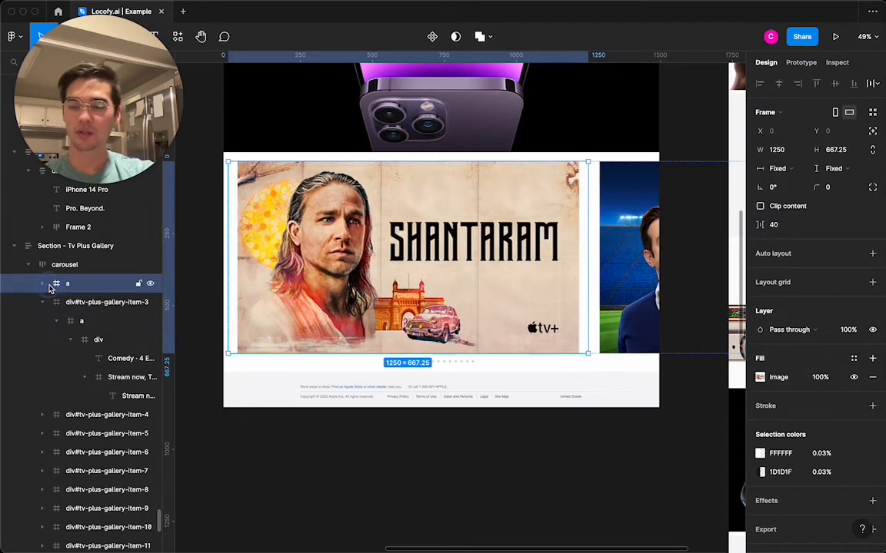
{"action": "double_click", "coordinate": [84, 285]}
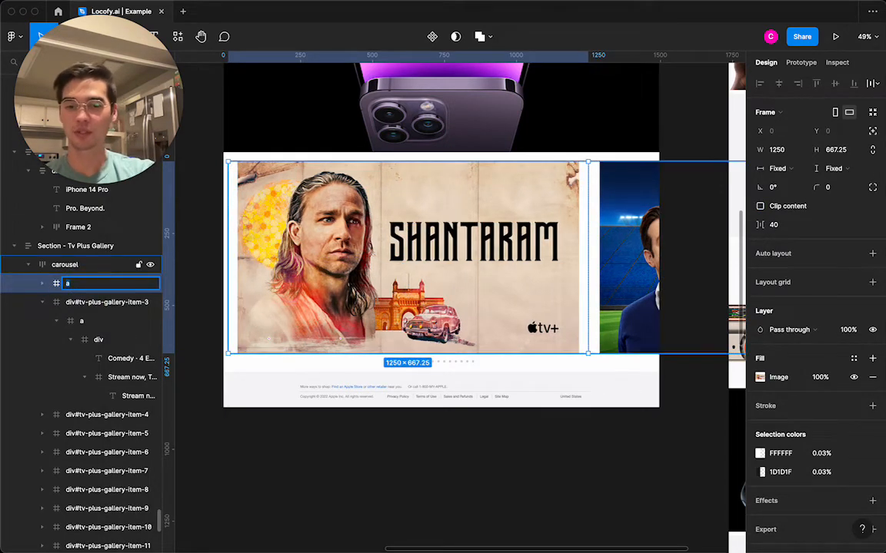
{"action": "type", "text": "Image"}
{"action": "key", "text": "Return"}
- Examine the layers nested inside the image frame, from the div down to the Stream now text
{"action": "left_click", "coordinate": [43, 283]}
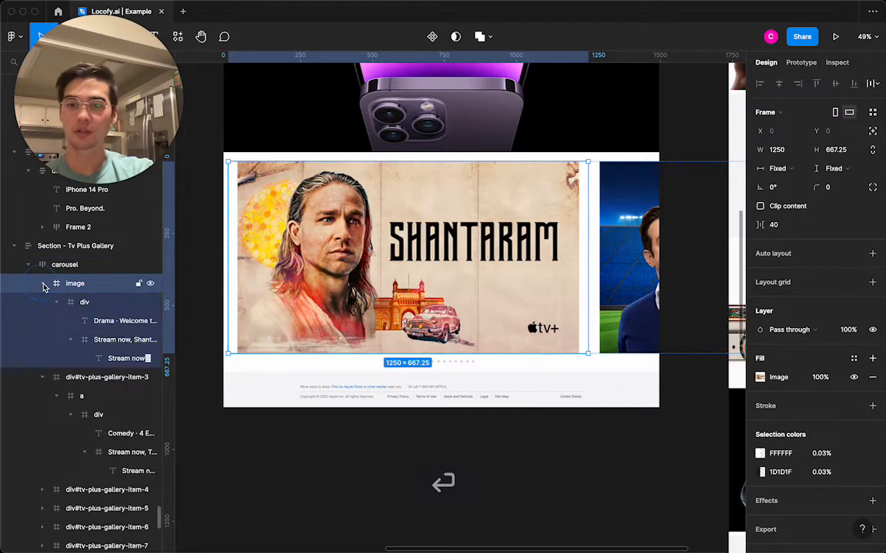
{"action": "left_click", "coordinate": [86, 302]}
{"action": "left_click", "coordinate": [94, 325]}
{"action": "left_click", "coordinate": [100, 342]}
{"action": "left_click", "coordinate": [101, 359]}
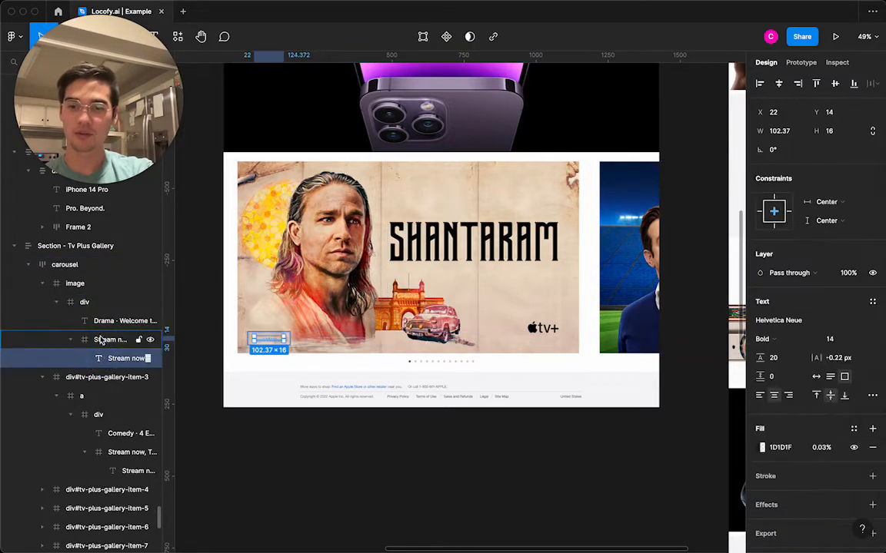
{"action": "left_click", "coordinate": [89, 291]}
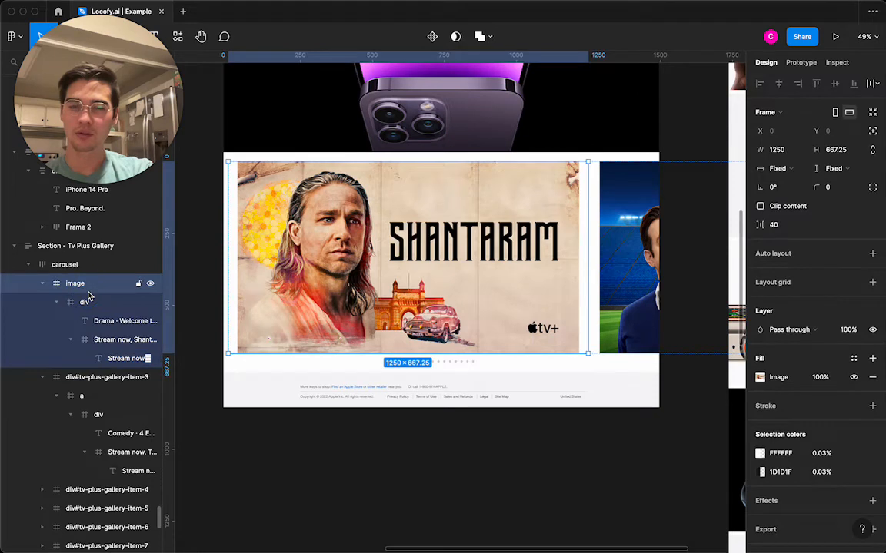
- Try deleting the div nested inside the image frame, and undo the deletion
{"action": "left_click", "coordinate": [90, 302]}
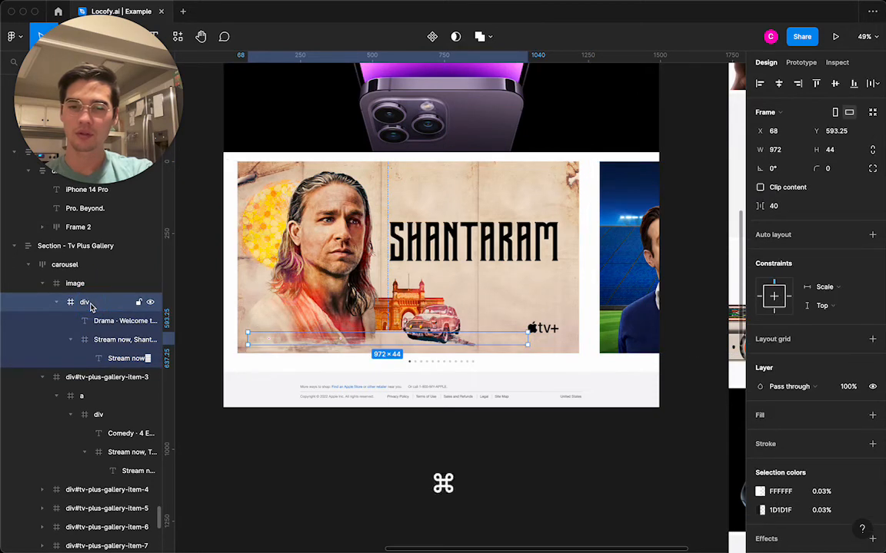
{"action": "key", "text": "Delete"}
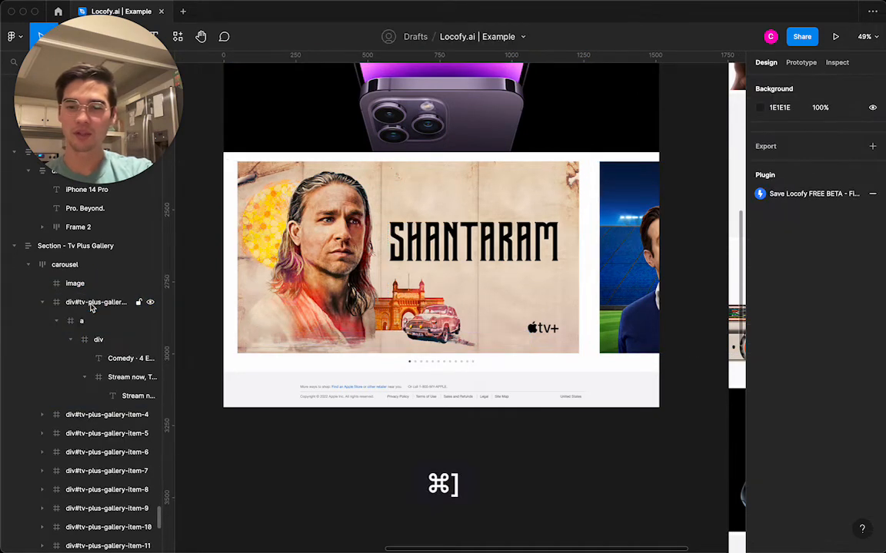
{"action": "left_click", "coordinate": [58, 320]}
{"action": "key", "text": "super+z"}
- Try to move the nested div out of the image frame in the layer order, and undo the move
{"action": "left_click", "coordinate": [84, 285]}
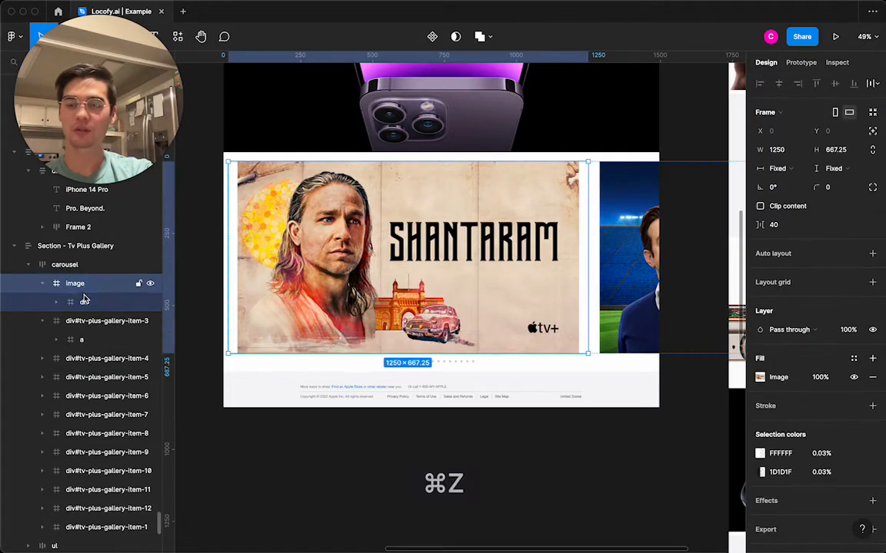
{"action": "left_click", "coordinate": [83, 301]}
{"action": "left_click_drag", "start_coordinate": [83, 301], "coordinate": [80, 281]}
{"action": "key", "text": "super+z"}
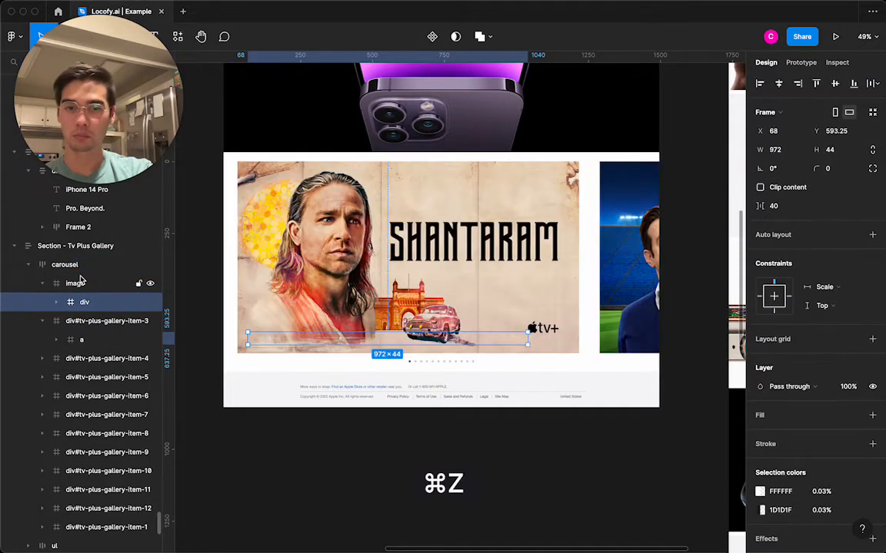
- Resize the div nested in the image frame to fit its contents
{"action": "left_click", "coordinate": [79, 284]}
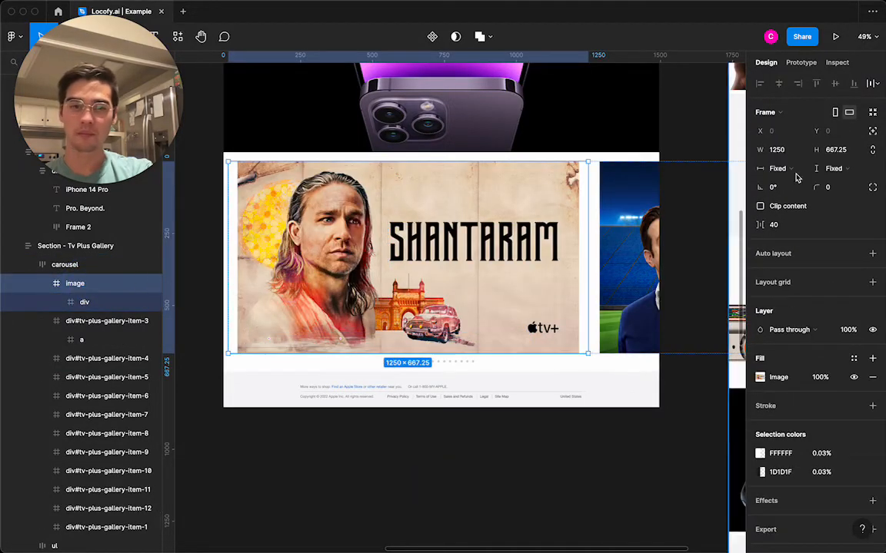
{"action": "left_click", "coordinate": [86, 306]}
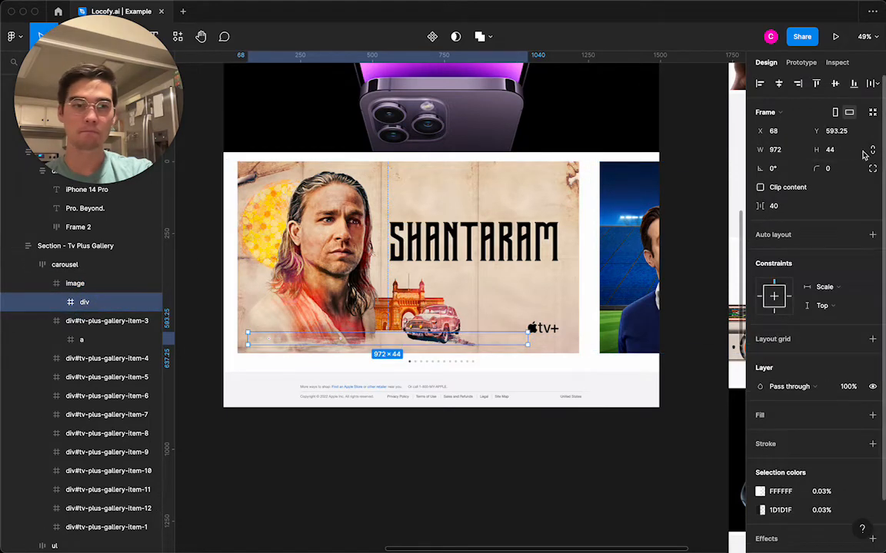
{"action": "left_click", "coordinate": [873, 114]}
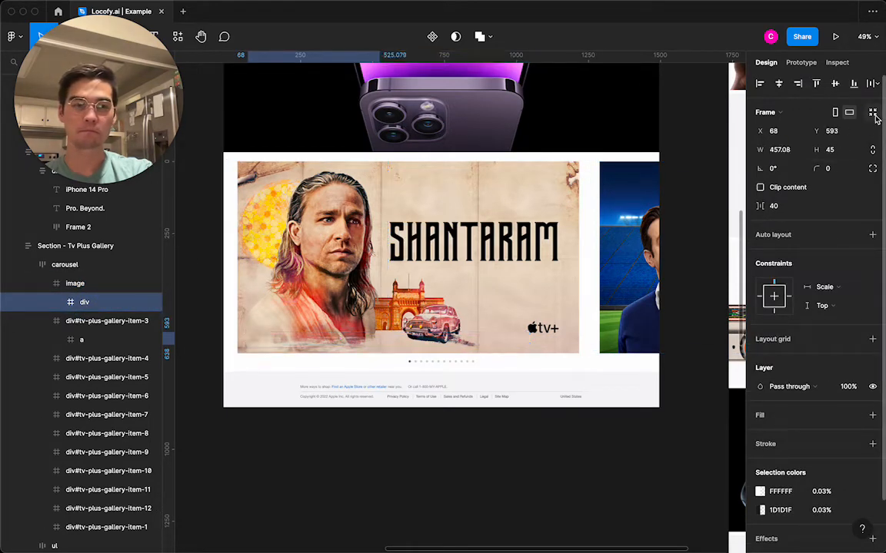
- Add auto layout to the image frame and set its height to fill container
{"action": "left_click", "coordinate": [33, 289]}
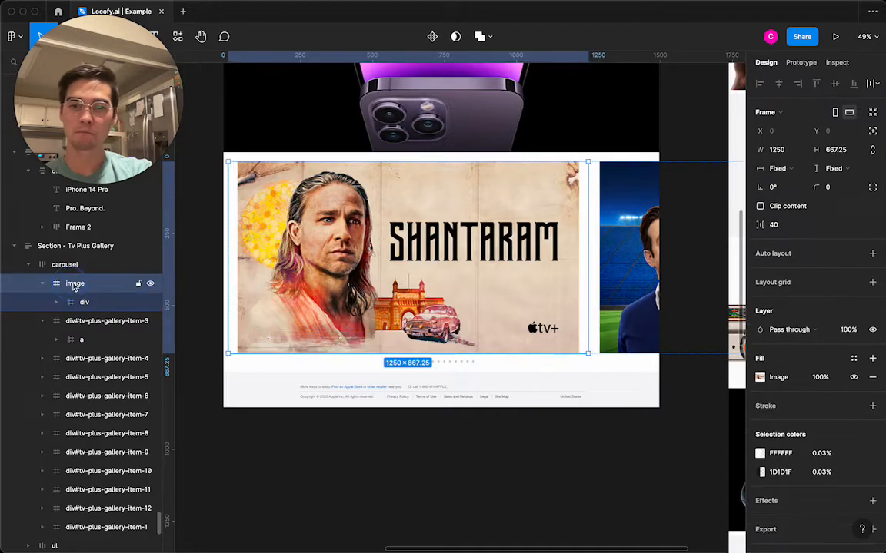
{"action": "left_click", "coordinate": [872, 255]}
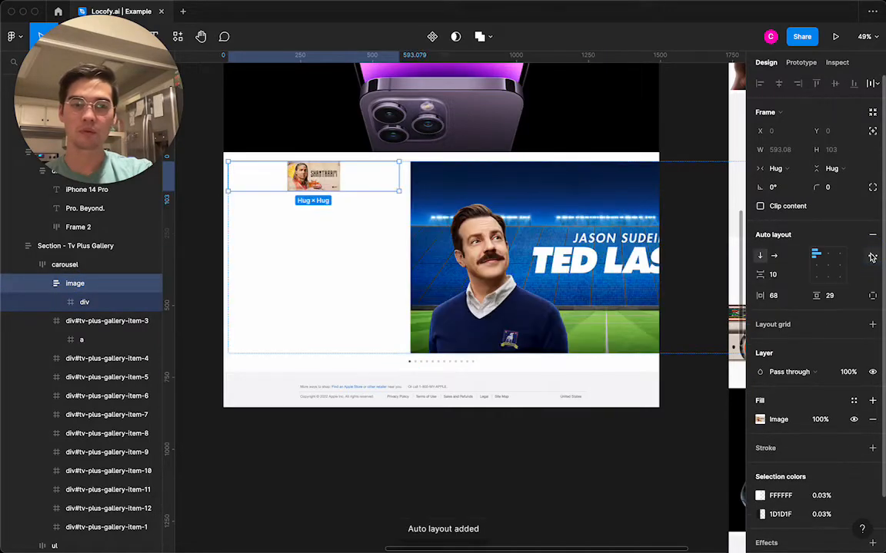
{"action": "left_click", "coordinate": [838, 171]}
{"action": "left_click", "coordinate": [804, 182]}
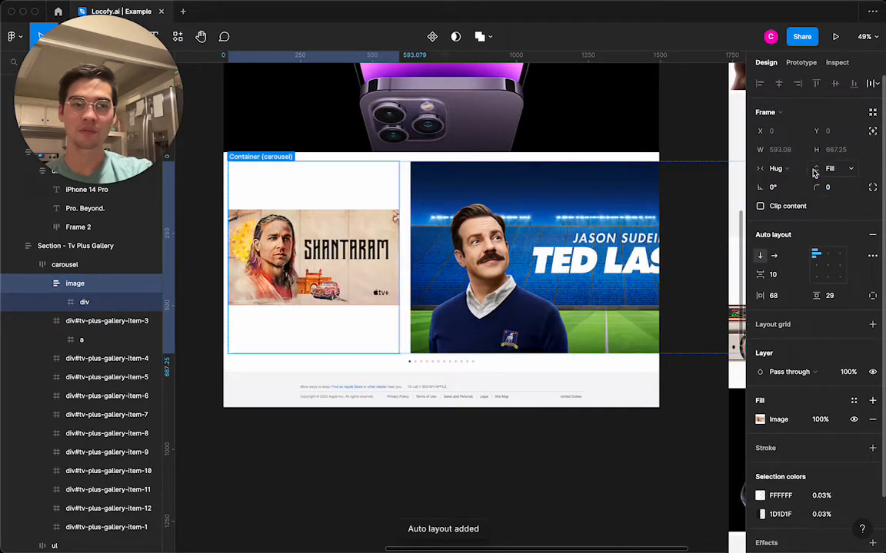
- Try setting the image frame's width to fill container, and return it to hug contents
{"action": "left_click", "coordinate": [786, 174]}
{"action": "left_click", "coordinate": [785, 174]}
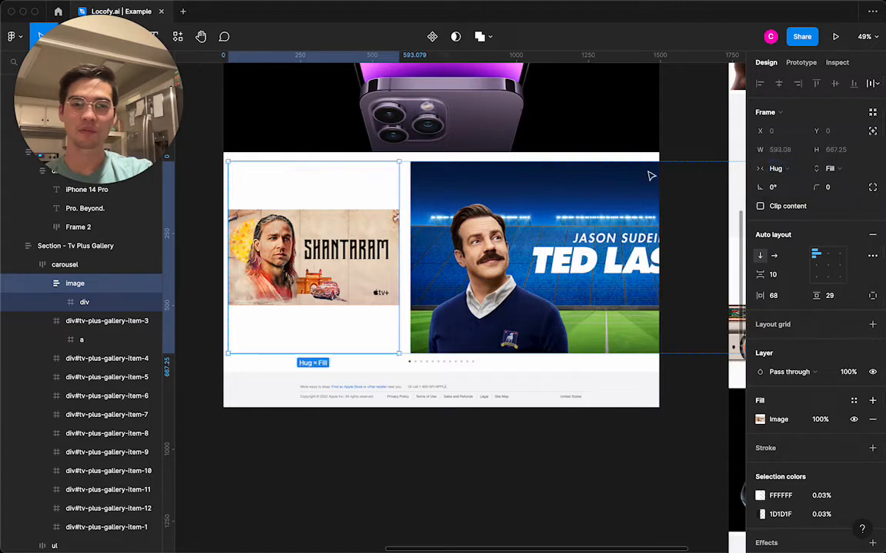
{"action": "left_click", "coordinate": [785, 170]}
{"action": "left_click", "coordinate": [786, 185]}
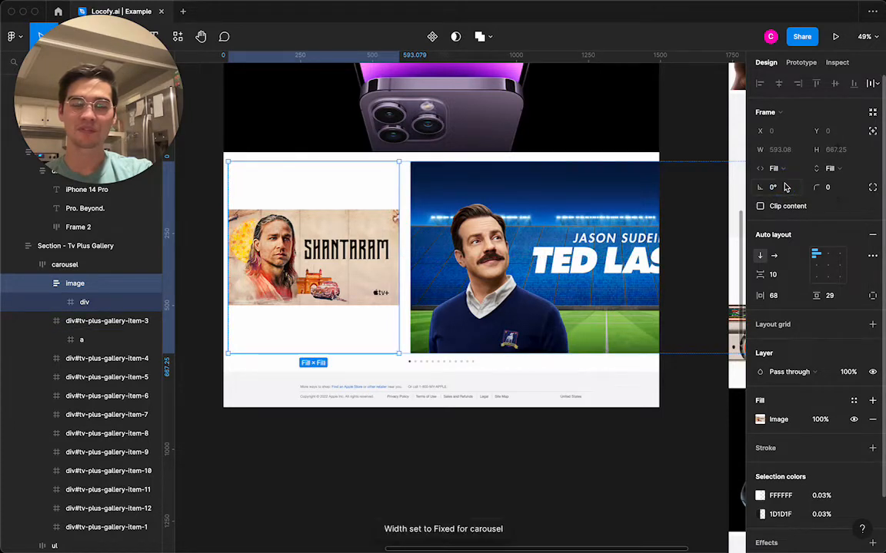
{"action": "left_click", "coordinate": [780, 169]}
{"action": "left_click", "coordinate": [791, 147]}
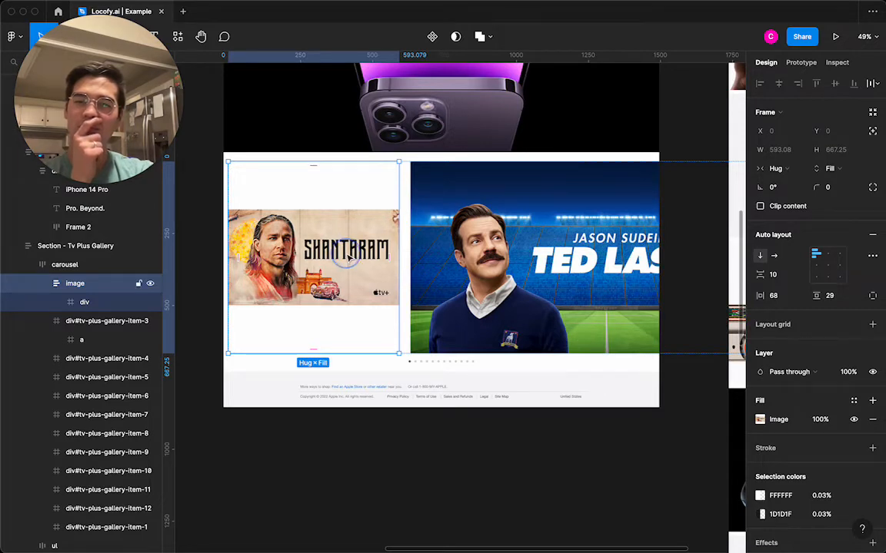
- Give the div inside the image frame absolute position and place it at about X 11, Y 436 over the Shantaram artwork
{"action": "left_click", "coordinate": [103, 304]}
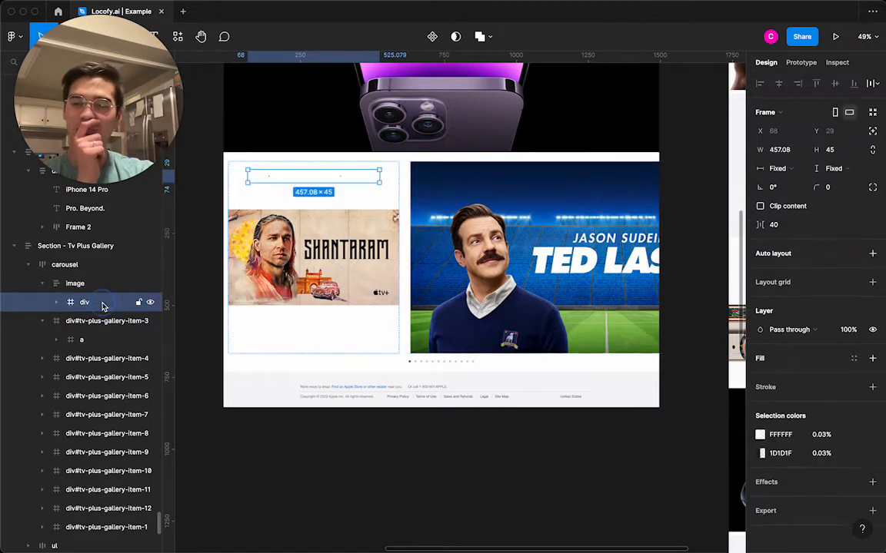
{"action": "left_click", "coordinate": [59, 304]}
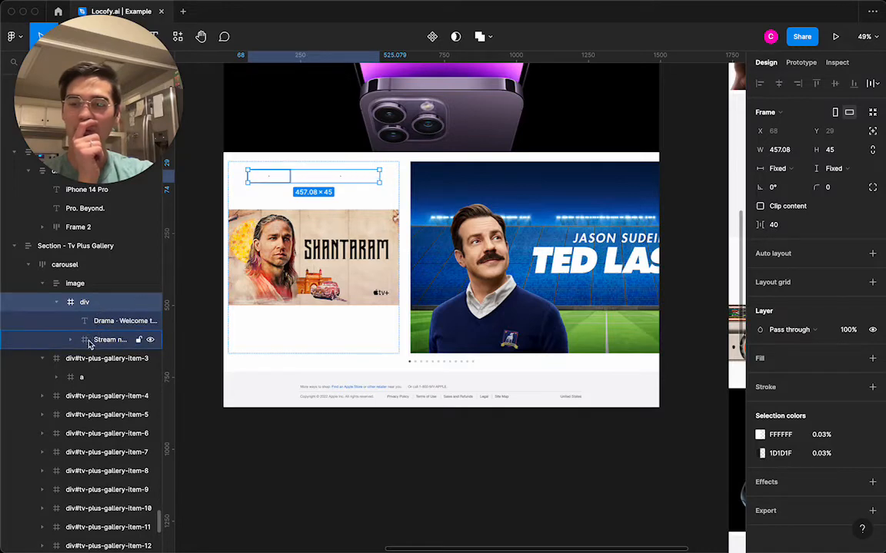
{"action": "left_click", "coordinate": [89, 342]}
{"action": "left_click", "coordinate": [95, 323]}
{"action": "left_click", "coordinate": [97, 304]}
{"action": "left_click", "coordinate": [92, 286]}
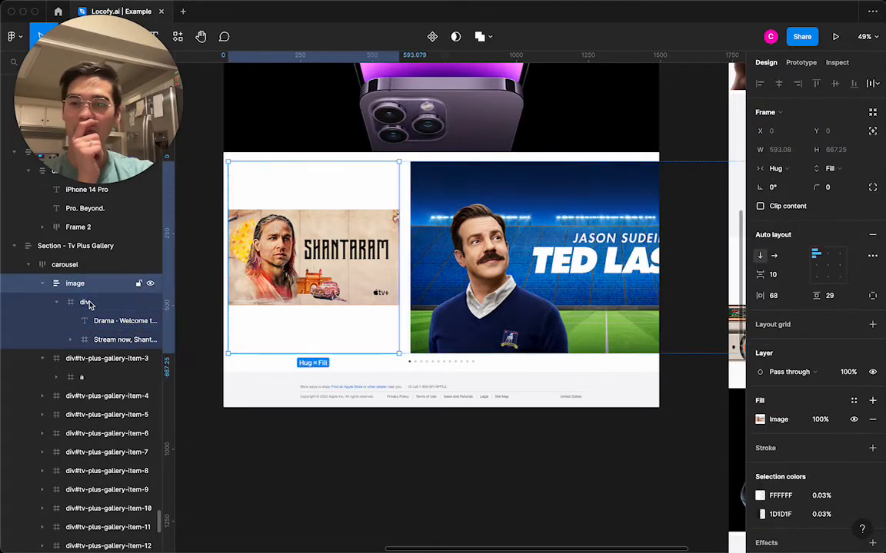
{"action": "left_click", "coordinate": [89, 304]}
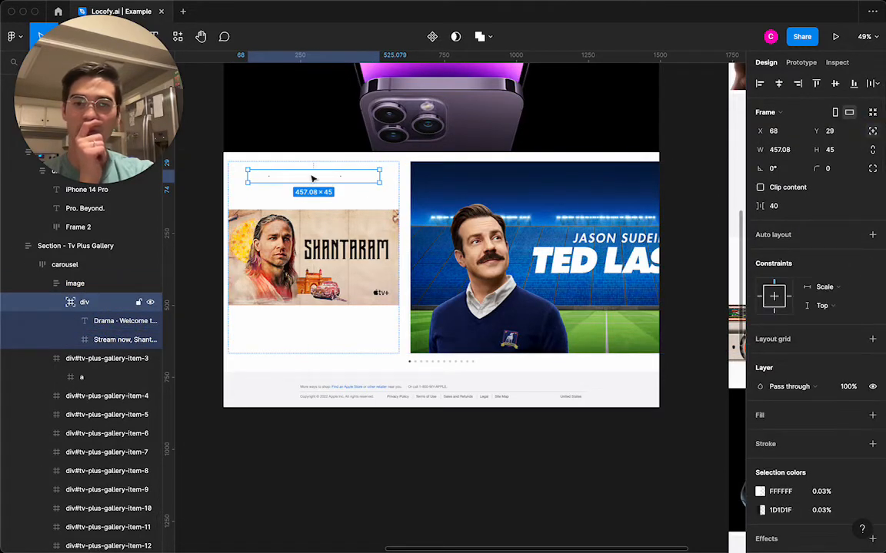
{"action": "left_click_drag", "start_coordinate": [313, 178], "coordinate": [293, 294]}
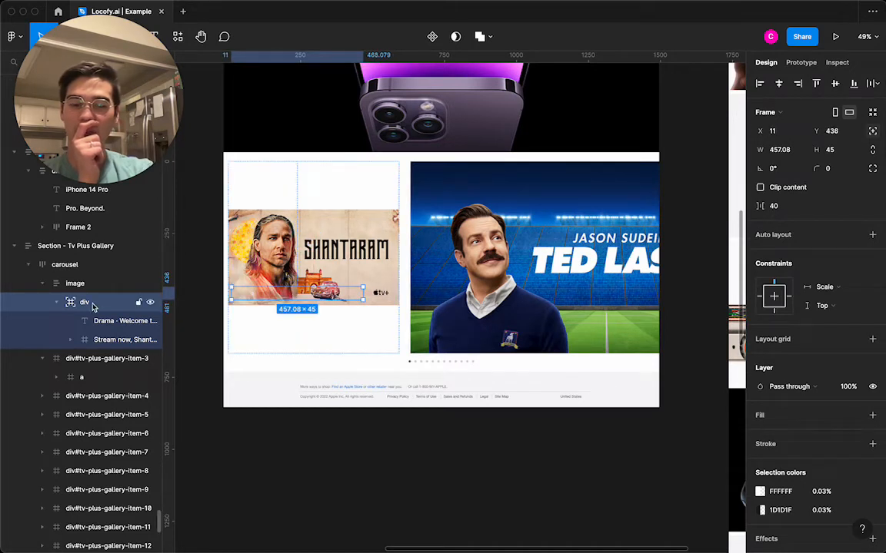
- Move the div out of the image frame into the carousel, nudge it to X 13, and list it directly below image
{"action": "key", "text": "super+bracketleft"}
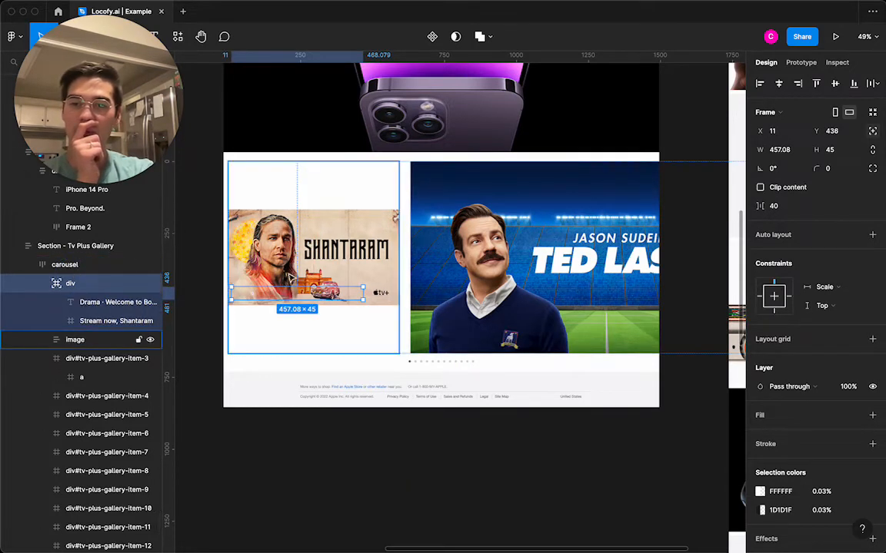
{"action": "key", "text": "Right"}
{"action": "key", "text": "Right"}
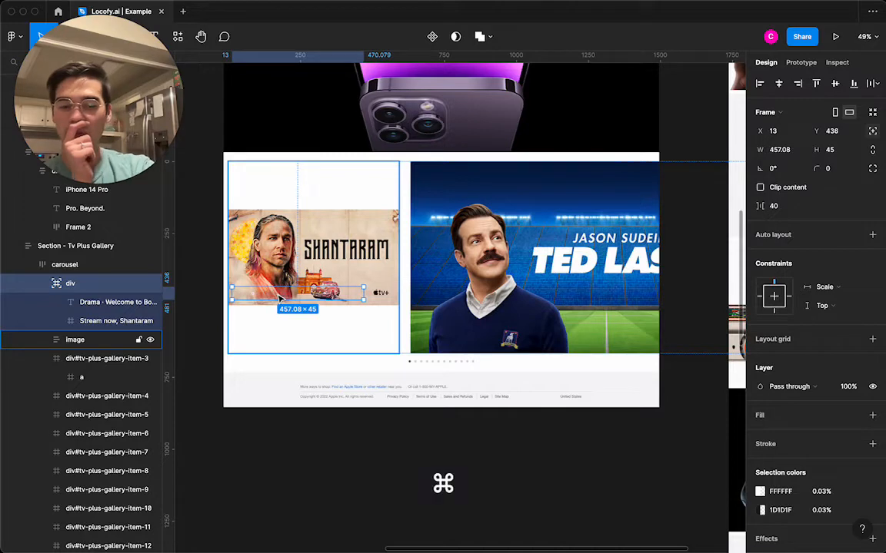
{"action": "key", "text": "super+bracketright"}
{"action": "key", "text": "super+bracketright"}
{"action": "key", "text": "super+bracketright"}
{"action": "key", "text": "super+bracketright"}
{"action": "key", "text": "super+bracketright"}
{"action": "key", "text": "super+bracketleft"}
{"action": "key", "text": "super+bracketleft"}
{"action": "key", "text": "super+bracketleft"}
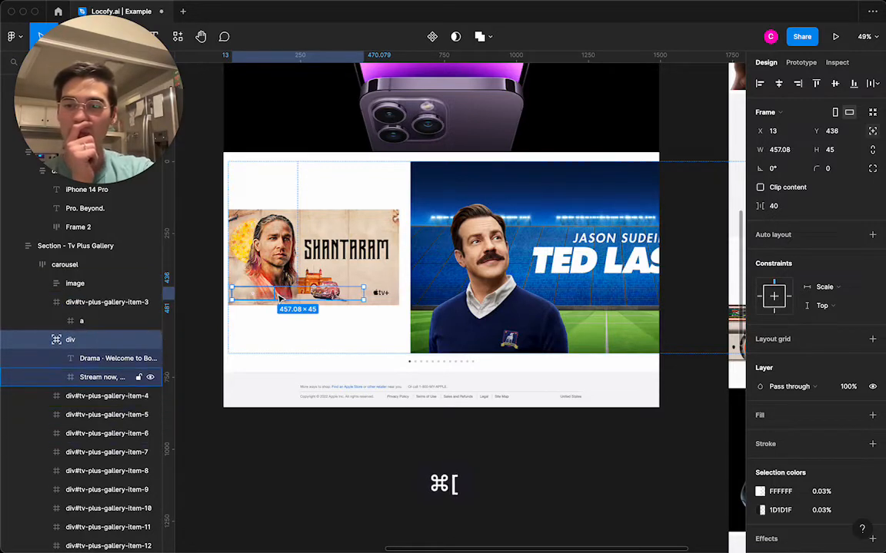
{"action": "key", "text": "super+bracketleft"}
{"action": "key", "text": "super+bracketleft"}
{"action": "key", "text": "super+bracketright"}
- Move the div off the page onto the empty canvas and delete it
{"action": "scroll", "coordinate": [279, 298], "scroll_direction": "up", "scroll_amount": 5}
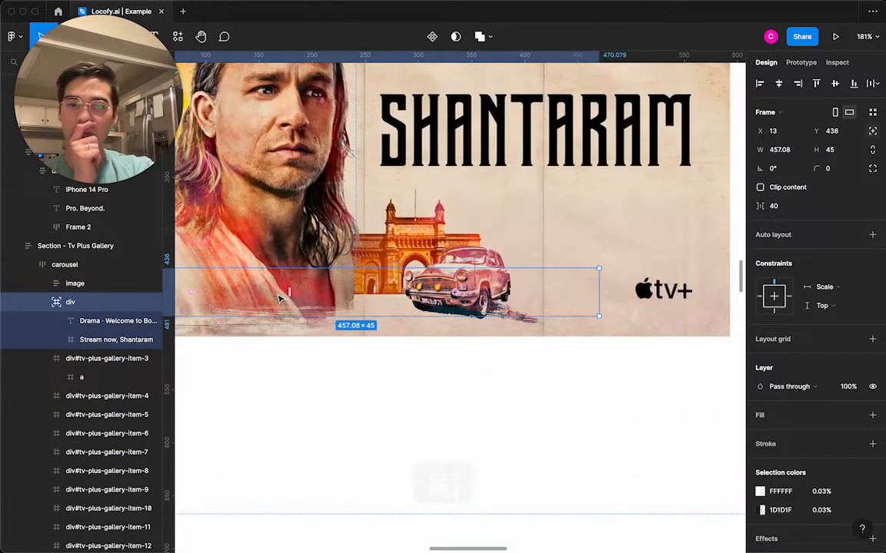
{"action": "scroll", "coordinate": [446, 164], "scroll_direction": "down", "scroll_amount": 5}
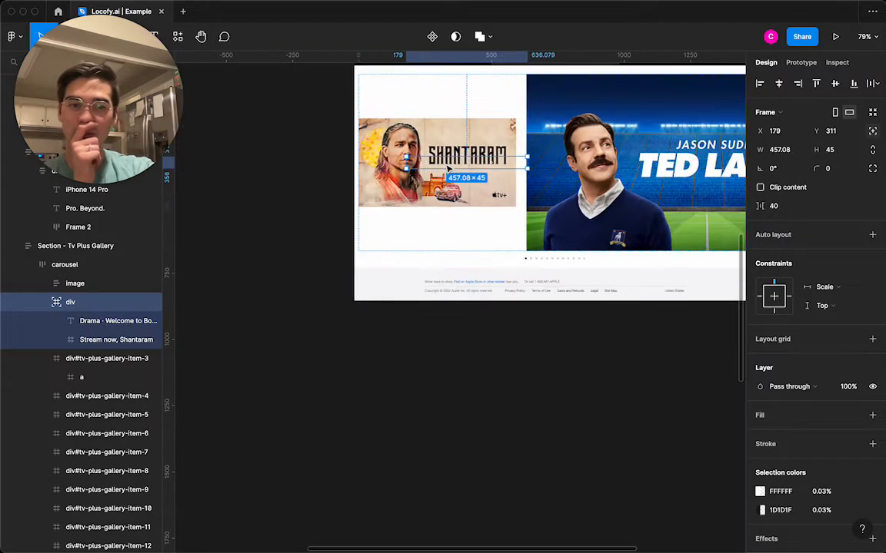
{"action": "scroll", "coordinate": [448, 168], "scroll_direction": "down", "scroll_amount": 3}
{"action": "left_click_drag", "start_coordinate": [449, 167], "coordinate": [219, 215]}
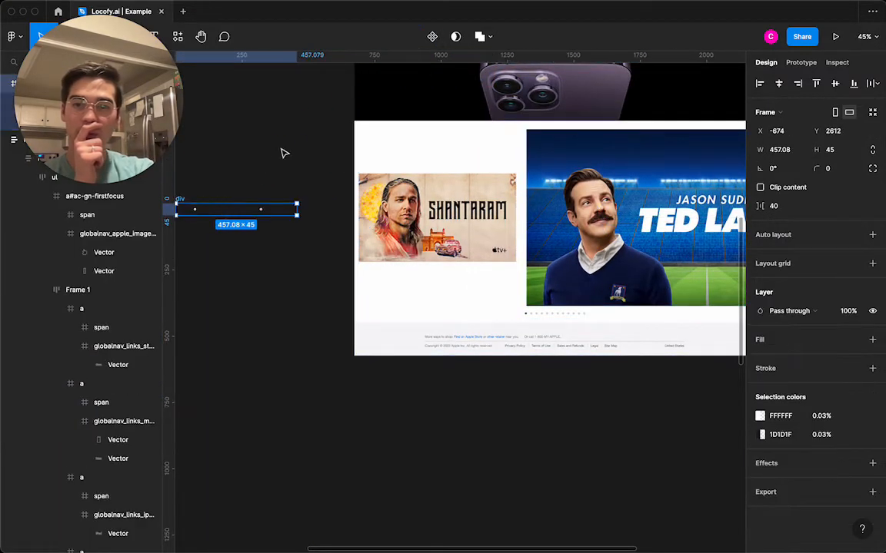
{"action": "scroll", "coordinate": [284, 153], "scroll_direction": "left", "scroll_amount": 2}
{"action": "scroll", "coordinate": [284, 153], "scroll_direction": "down", "scroll_amount": 1}
{"action": "left_click_drag", "start_coordinate": [233, 150], "coordinate": [416, 229]}
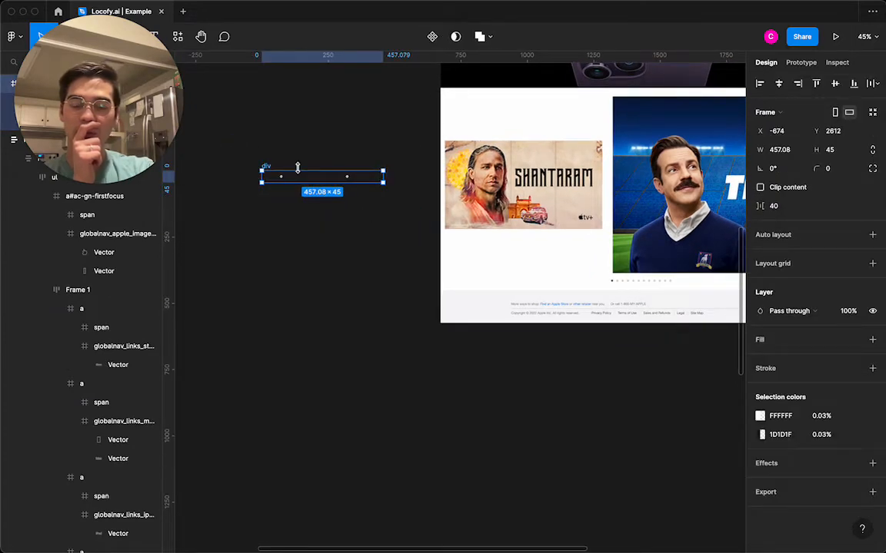
{"action": "key", "text": "Delete"}
- Compare the layout settings of the Shantaram image frame with those of the a frame in the neighbouring Ted Lasso item
{"action": "double_click", "coordinate": [516, 215]}
{"action": "double_click", "coordinate": [518, 215]}
{"action": "scroll", "coordinate": [520, 215], "scroll_direction": "up", "scroll_amount": 4}
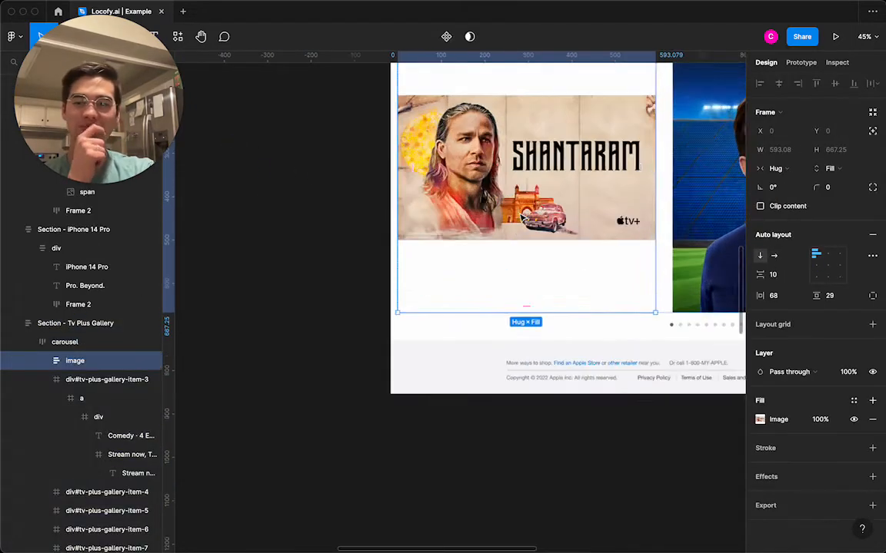
{"action": "scroll", "coordinate": [521, 219], "scroll_direction": "up", "scroll_amount": 4}
{"action": "scroll", "coordinate": [520, 219], "scroll_direction": "right", "scroll_amount": 3}
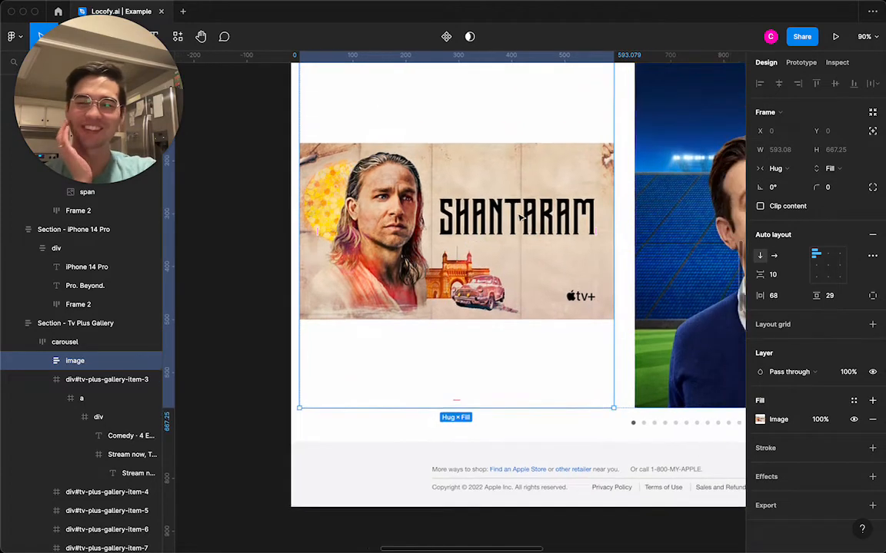
{"action": "scroll", "coordinate": [520, 218], "scroll_direction": "up", "scroll_amount": 2}
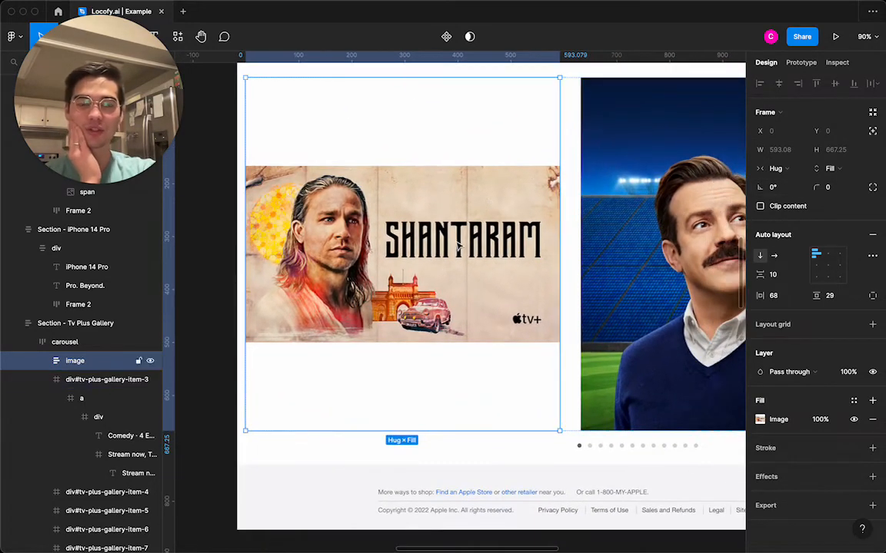
{"action": "left_click", "coordinate": [637, 246]}
{"action": "double_click", "coordinate": [636, 247]}
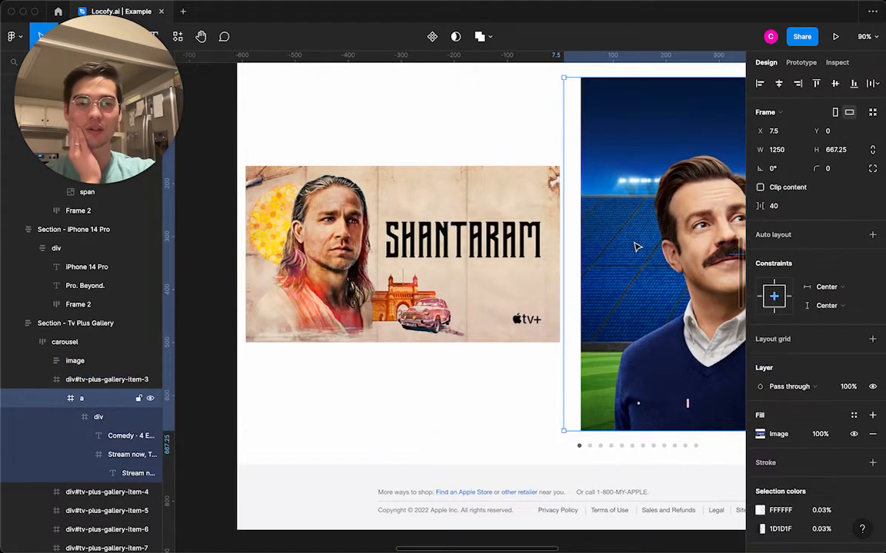
{"action": "left_click", "coordinate": [439, 248]}
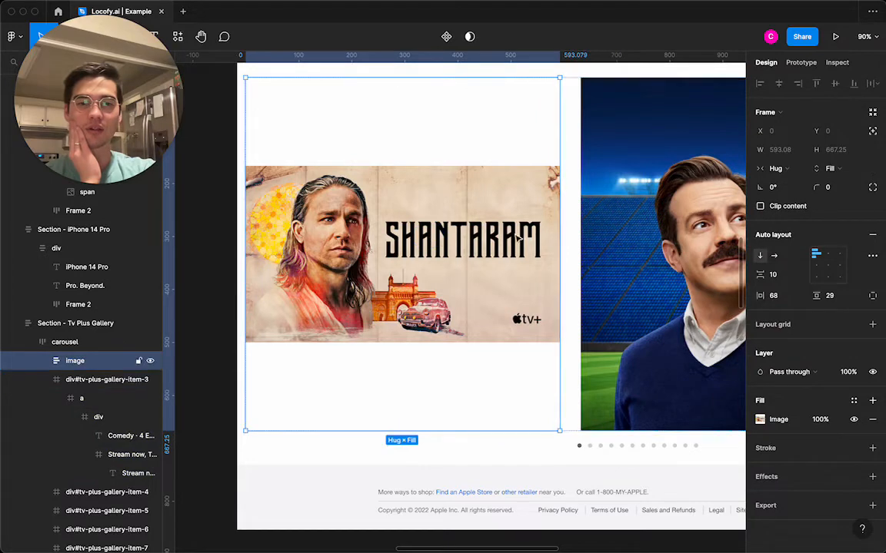
{"action": "scroll", "coordinate": [557, 235], "scroll_direction": "down", "scroll_amount": 6}
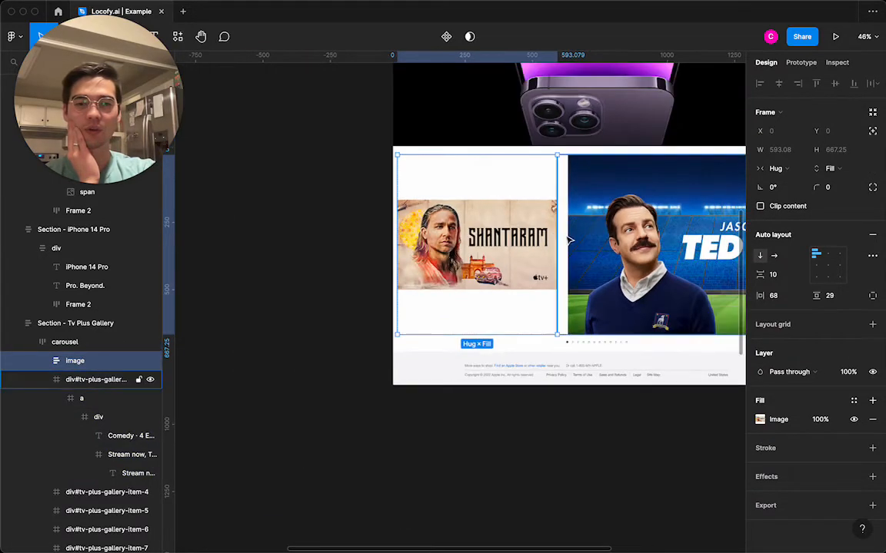
- Try widening the image frame to about 1183, and undo the resize
{"action": "left_click_drag", "start_coordinate": [555, 237], "coordinate": [716, 242]}
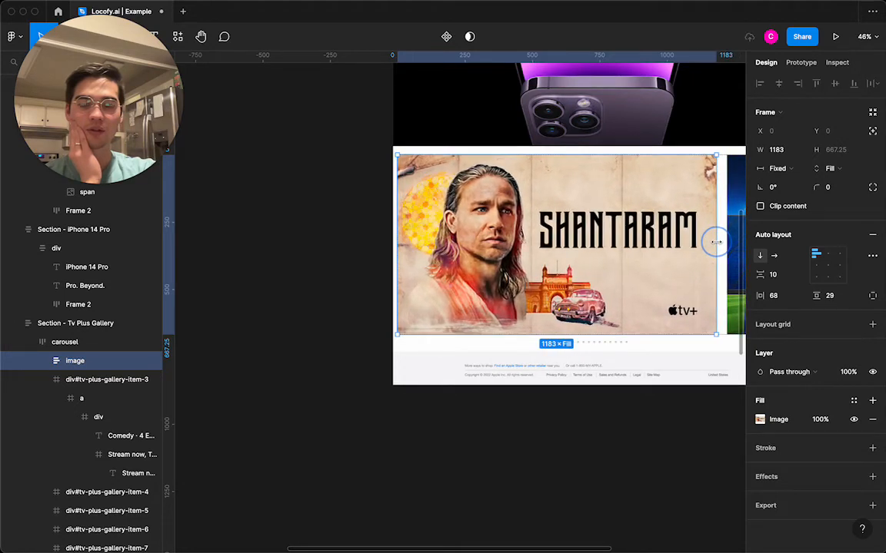
{"action": "key", "text": "super+z"}
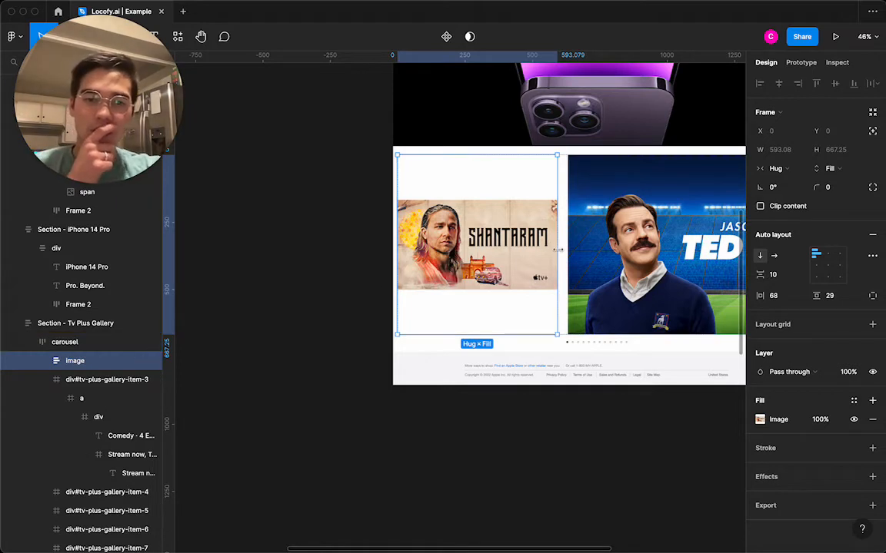
- Widen the image frame to about 1209 and set its width to hug contents
{"action": "left_click_drag", "start_coordinate": [559, 250], "coordinate": [723, 262]}
{"action": "left_click", "coordinate": [778, 169]}
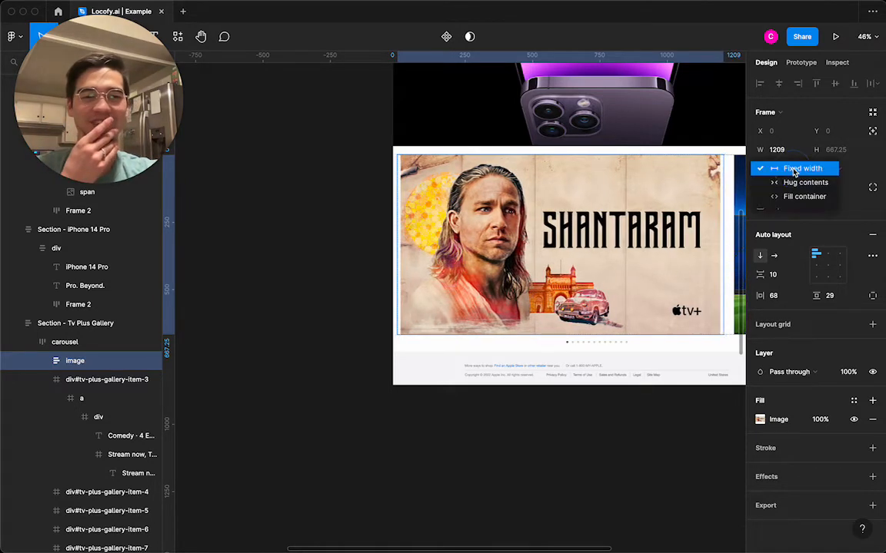
{"action": "left_click", "coordinate": [800, 183]}
{"action": "left_click", "coordinate": [783, 168]}
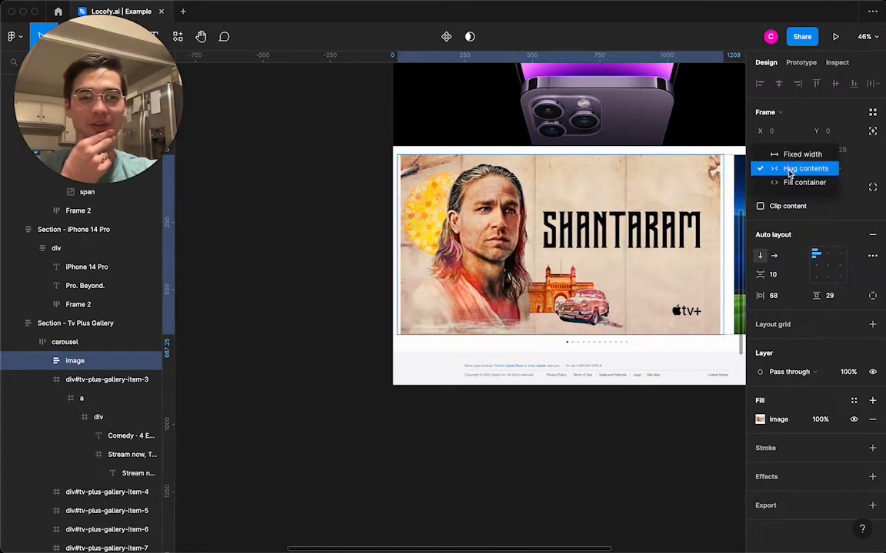
{"action": "left_click", "coordinate": [790, 172]}
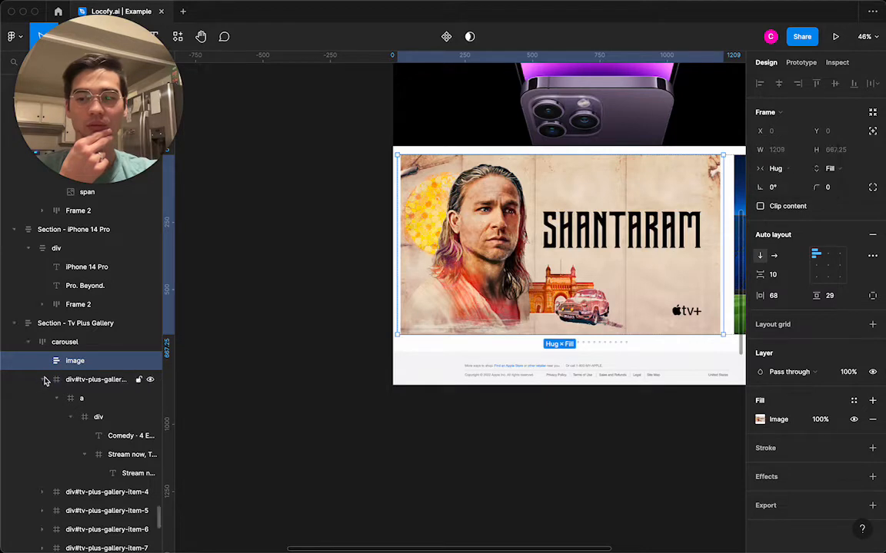
- Resize the image frame to about 1189 wide and set its width to hug contents
{"action": "left_click_drag", "start_coordinate": [727, 229], "coordinate": [717, 229]}
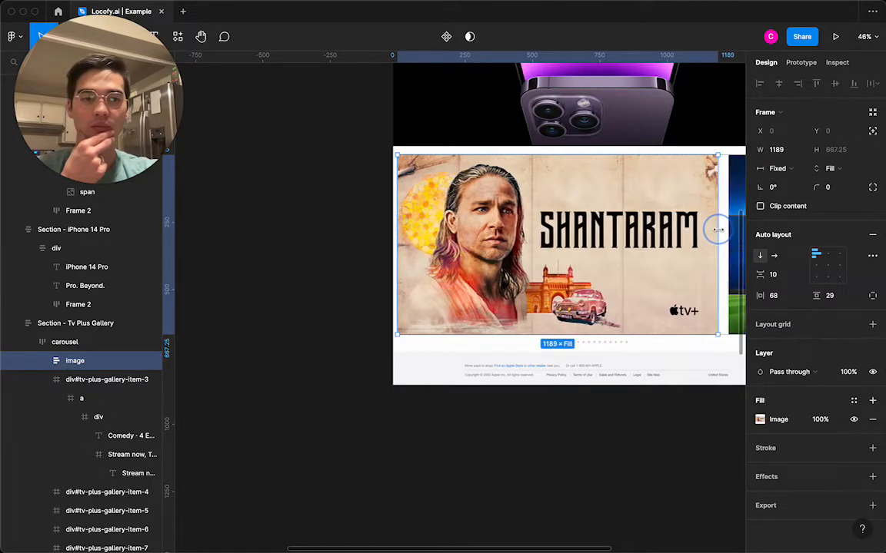
{"action": "left_click", "coordinate": [778, 168]}
{"action": "left_click", "coordinate": [788, 183]}
{"action": "left_click", "coordinate": [531, 468]}
- Select the carousel frame inside Section - Tv Plus Gallery
{"action": "scroll", "coordinate": [531, 468], "scroll_direction": "right", "scroll_amount": 2}
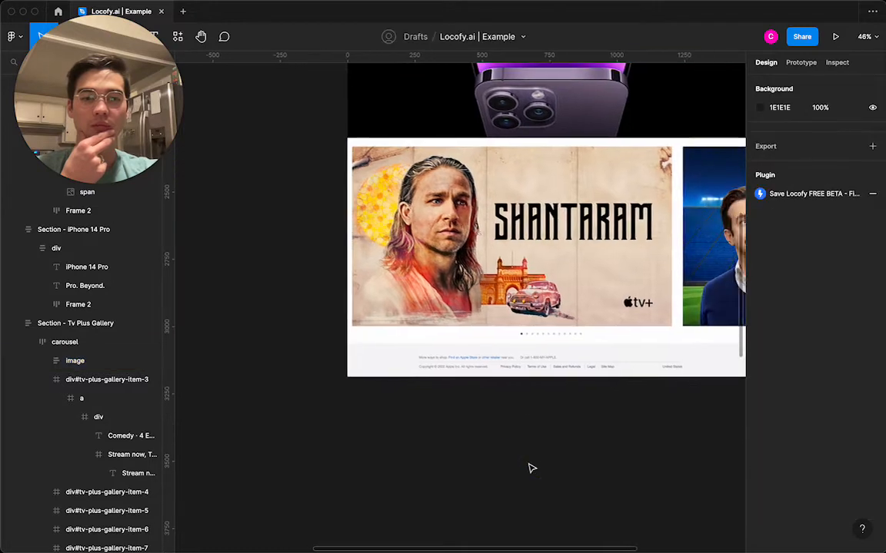
{"action": "left_click", "coordinate": [536, 259]}
{"action": "left_click", "coordinate": [536, 259]}
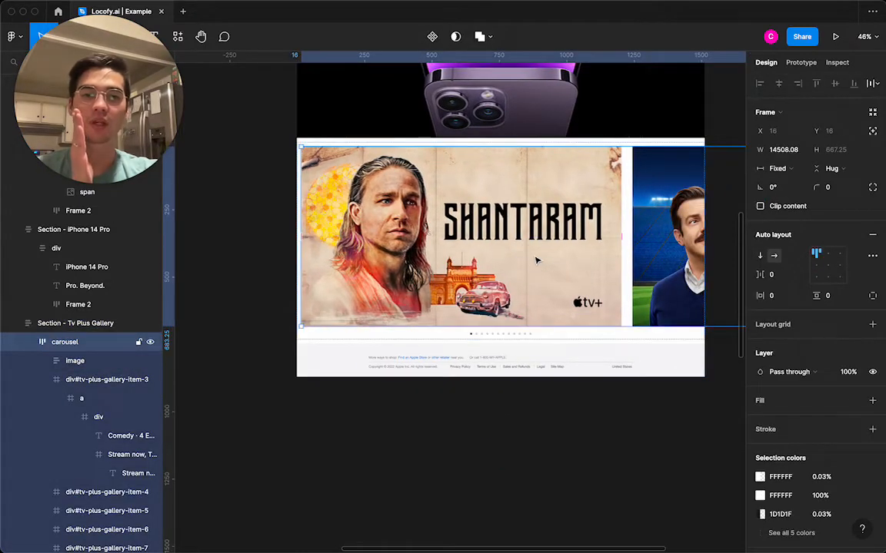
- Delete the carousel items from div#tv-plus-gallery-item-4 down to div#tv-plus-gallery-item-1, keeping the image frame and item-3
{"action": "left_click", "coordinate": [536, 259]}
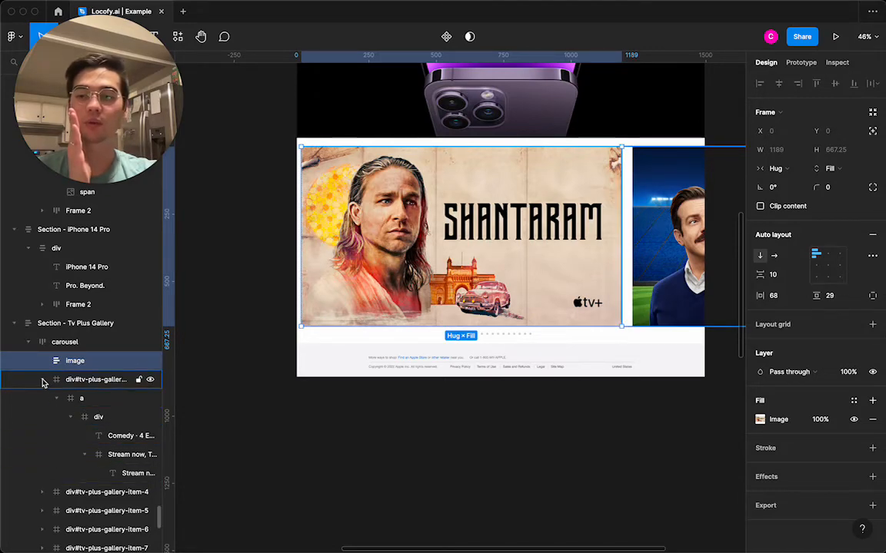
{"action": "left_click", "coordinate": [71, 379]}
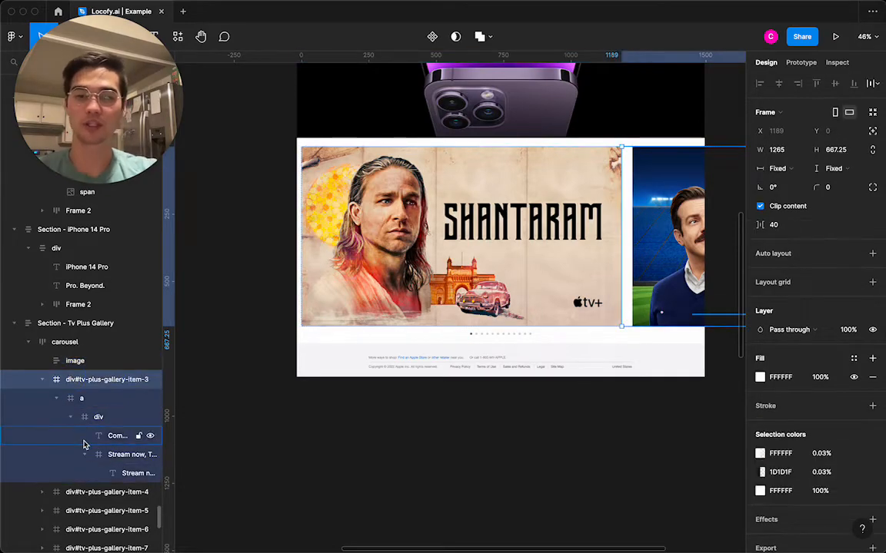
{"action": "scroll", "coordinate": [81, 438], "scroll_direction": "down", "scroll_amount": 2}
{"action": "scroll", "coordinate": [83, 435], "scroll_direction": "down", "scroll_amount": 4}
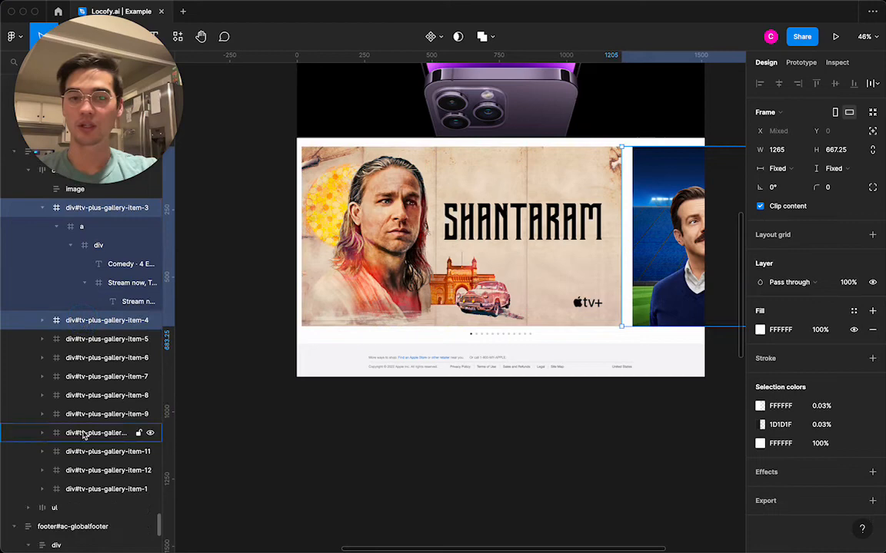
{"action": "left_click", "coordinate": [77, 489], "text": "shift"}
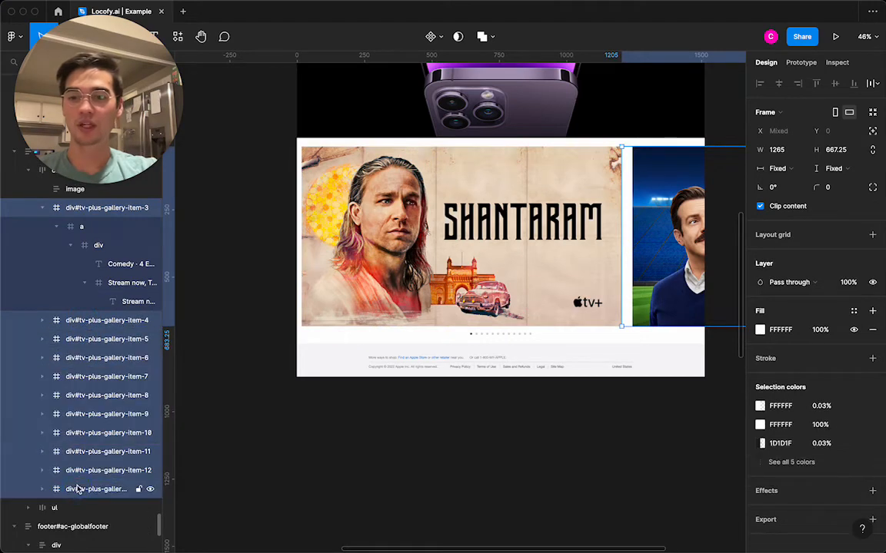
{"action": "left_click", "coordinate": [82, 320]}
{"action": "left_click", "coordinate": [88, 489], "text": "shift"}
{"action": "key", "text": "Delete"}
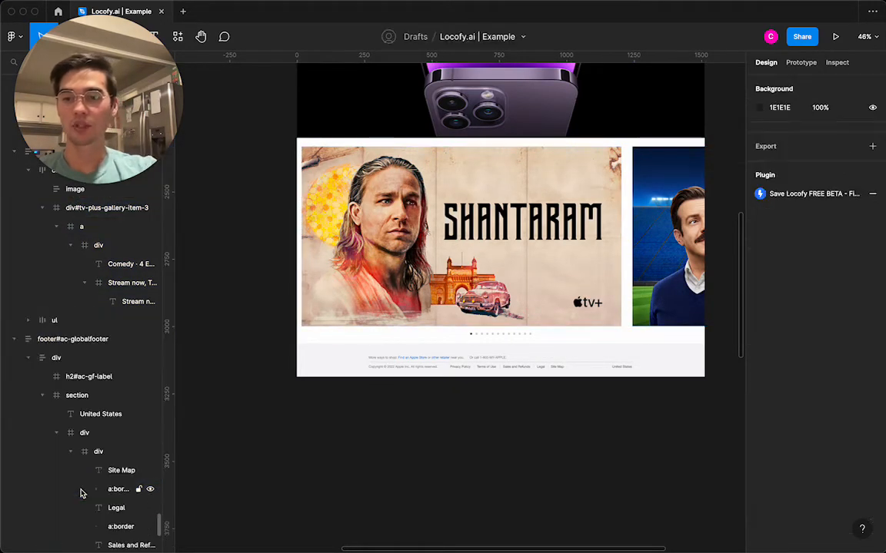
- Copy the image fill of the a frame inside div#tv-plus-gallery-item-3
{"action": "left_click", "coordinate": [43, 208]}
{"action": "left_click", "coordinate": [54, 210]}
{"action": "scroll", "coordinate": [598, 298], "scroll_direction": "right", "scroll_amount": 2}
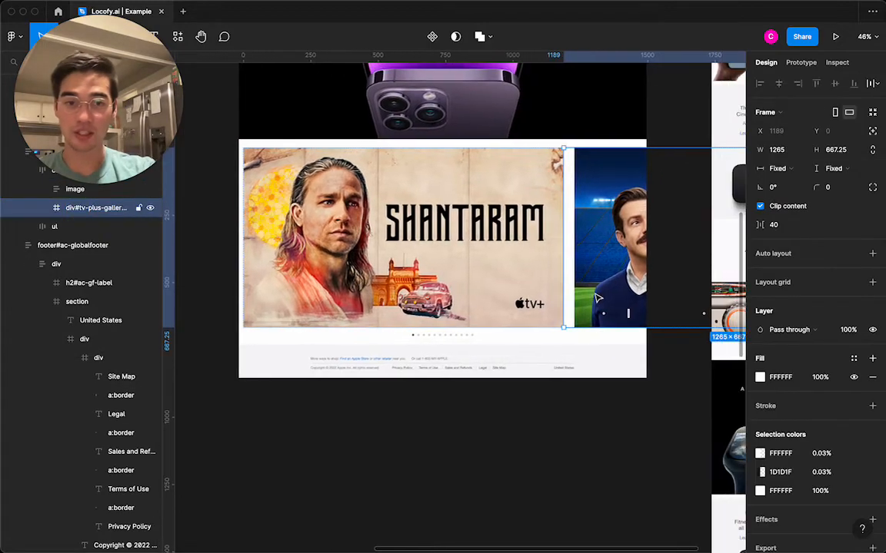
{"action": "double_click", "coordinate": [581, 279]}
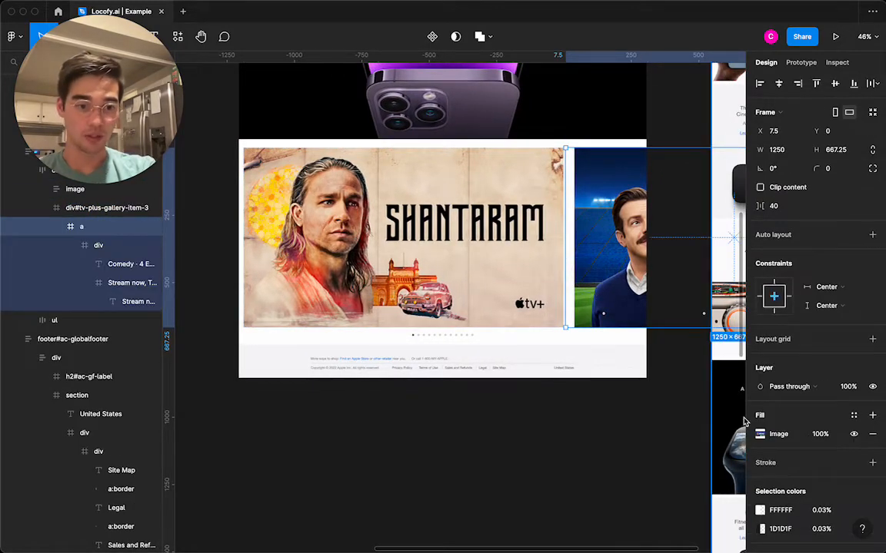
{"action": "left_click", "coordinate": [490, 270]}
{"action": "key", "text": "super+c"}
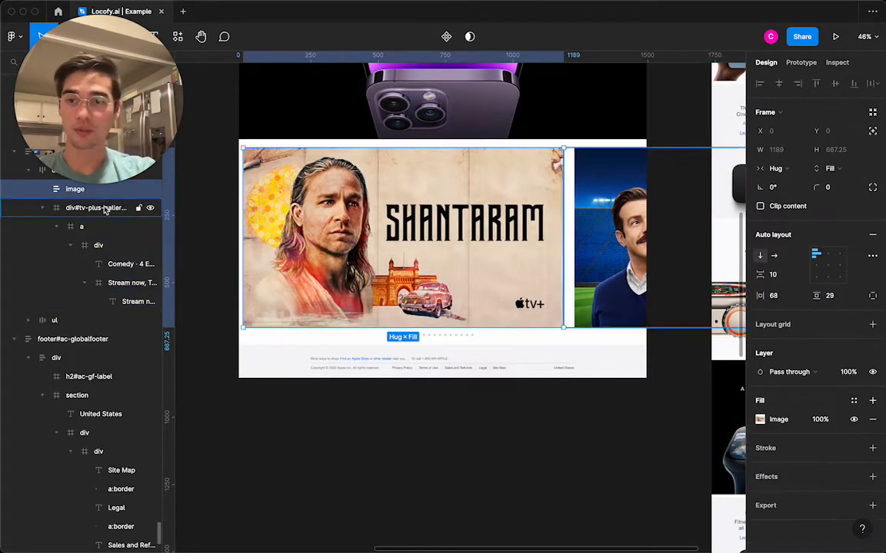
- Duplicate the Shantaram image frame inside the carousel
{"action": "right_click", "coordinate": [49, 192]}
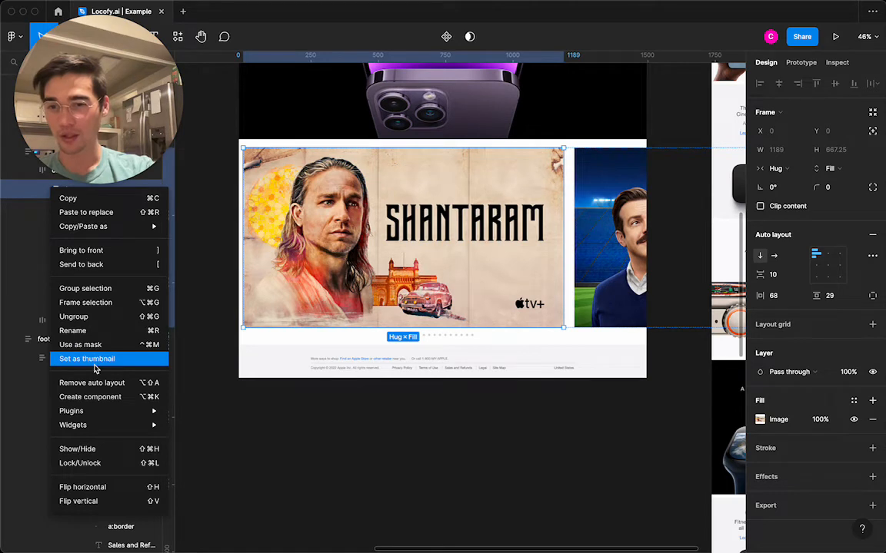
{"action": "left_click", "coordinate": [30, 284]}
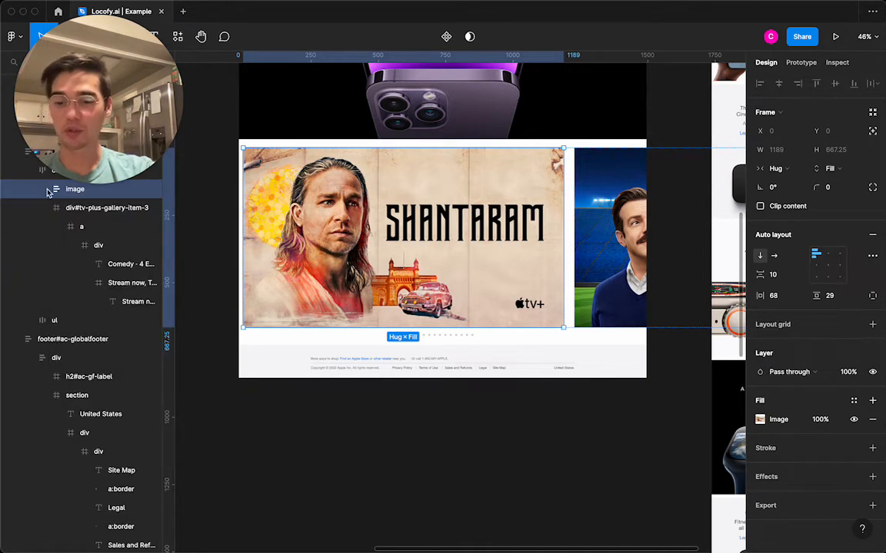
{"action": "left_click_drag", "start_coordinate": [45, 191], "coordinate": [35, 186]}
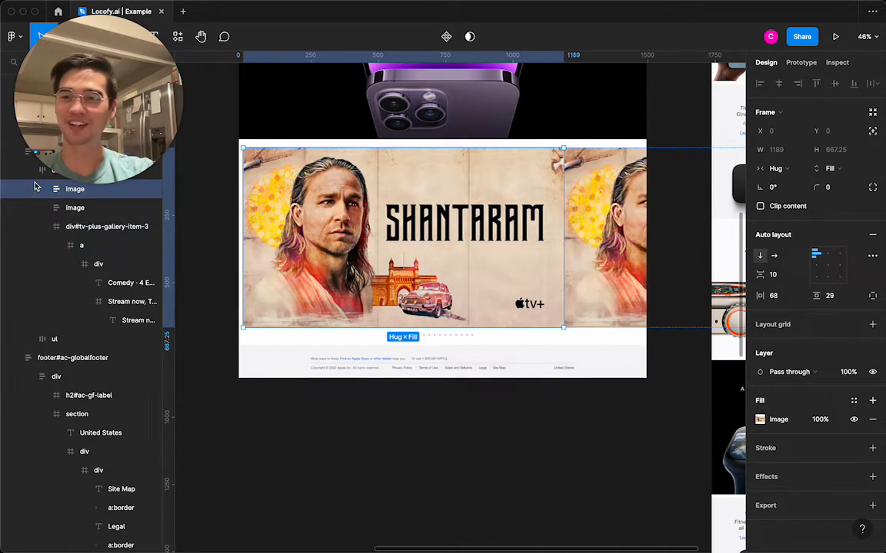
- Paste the copied image fill onto the second image frame and delete div#tv-plus-gallery-item-3
{"action": "left_click", "coordinate": [76, 211]}
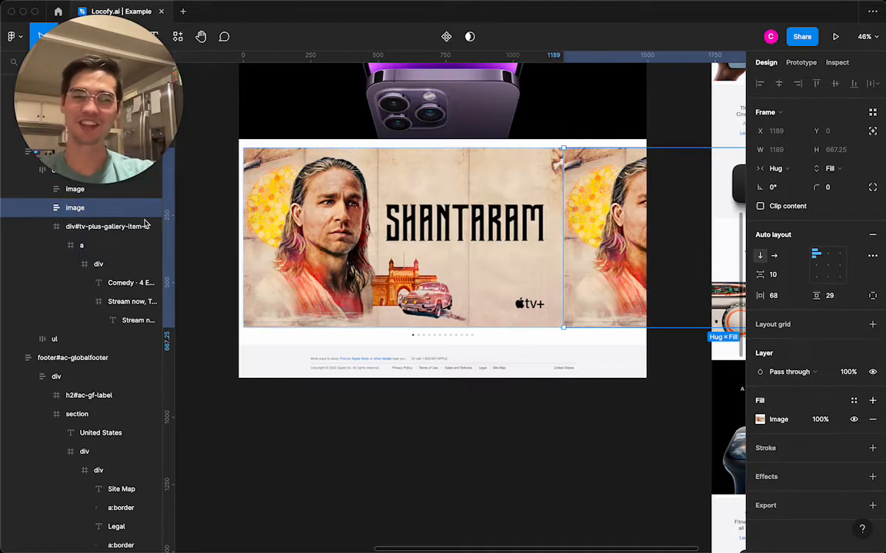
{"action": "key", "text": "super+v"}
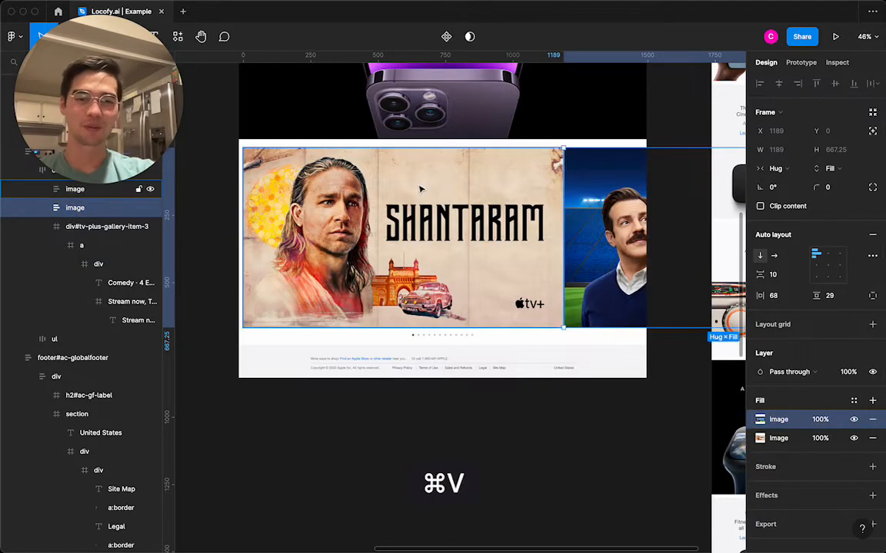
{"action": "left_click", "coordinate": [80, 228]}
{"action": "key", "text": "Delete"}
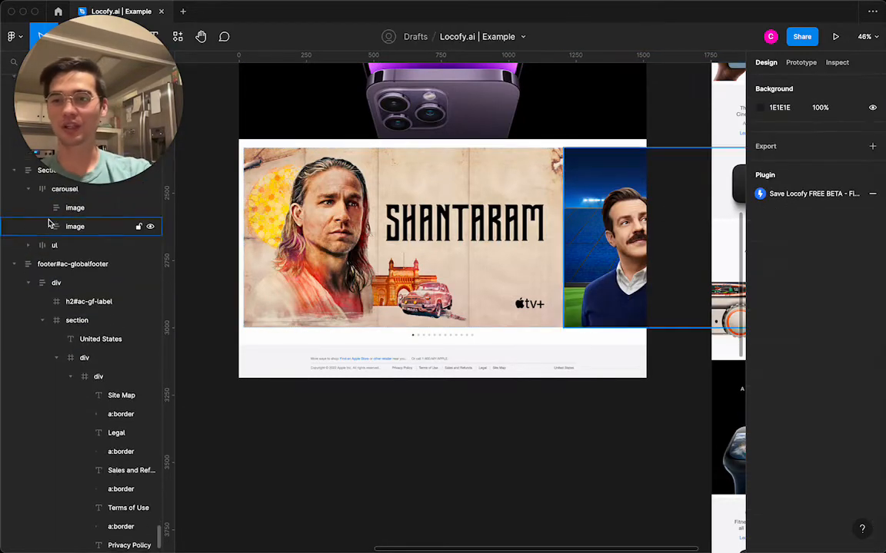
- Set the carousel frame's spacing between items to 16
{"action": "left_click", "coordinate": [46, 194]}
{"action": "left_click", "coordinate": [776, 277]}
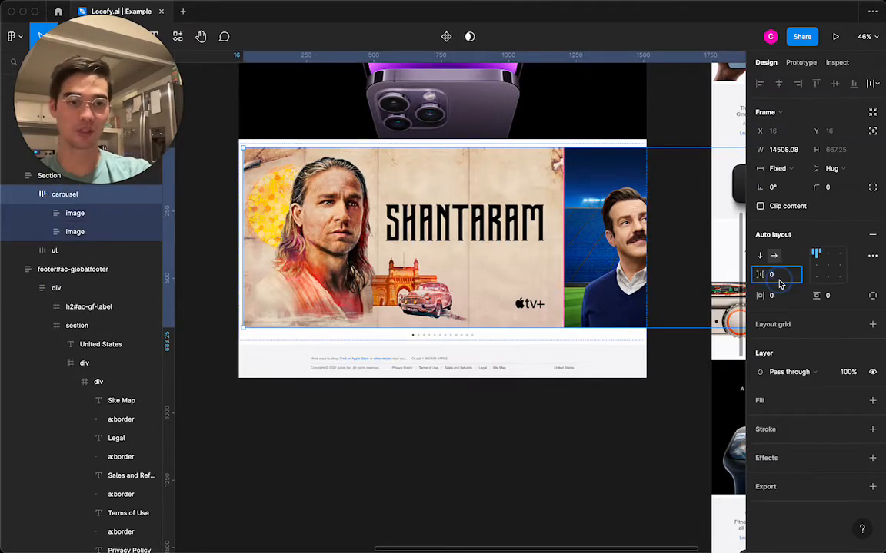
{"action": "type", "text": "16"}
{"action": "key", "text": "Return"}
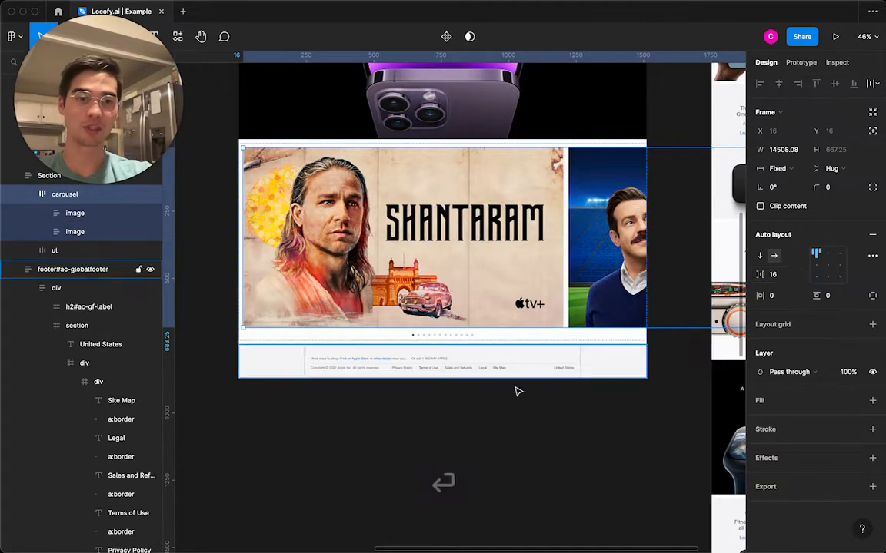
{"action": "left_click", "coordinate": [471, 425]}
- Give both image frames in the carousel a corner radius of 24
{"action": "left_click", "coordinate": [455, 292]}
{"action": "double_click", "coordinate": [455, 292]}
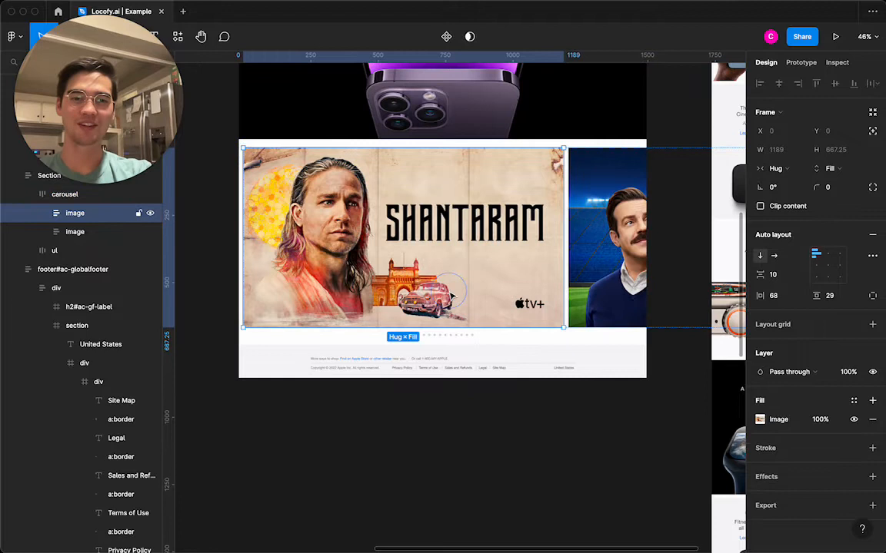
{"action": "left_click", "coordinate": [619, 253], "text": "shift"}
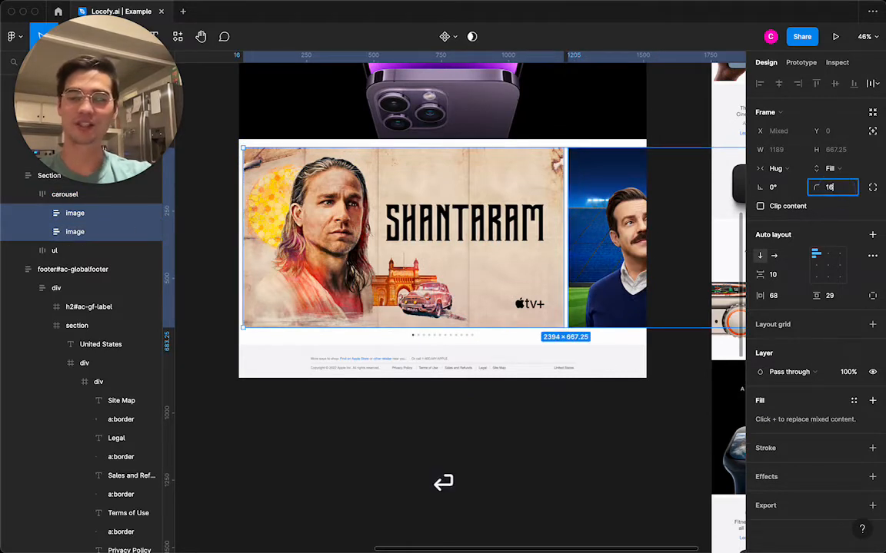
{"action": "key", "text": "Return"}
{"action": "left_click", "coordinate": [836, 190]}
{"action": "type", "text": "24"}
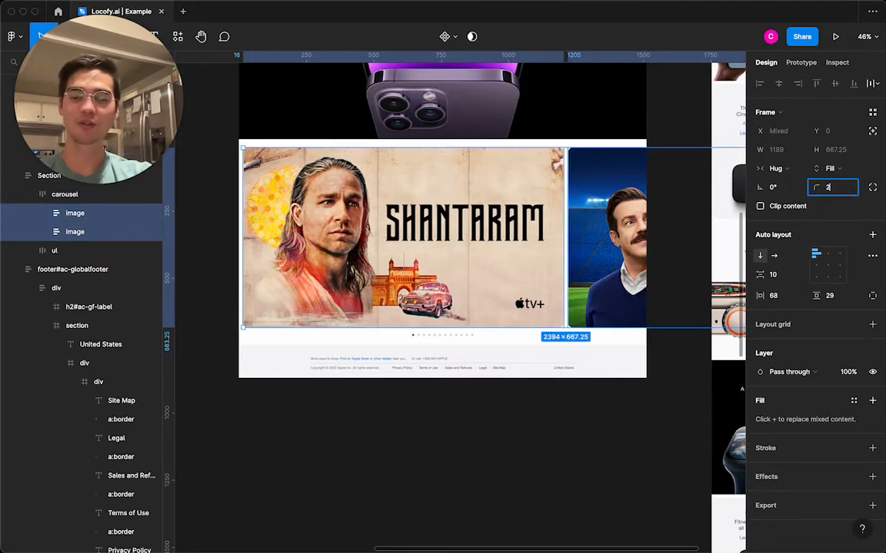
{"action": "key", "text": "Return"}
{"action": "left_click", "coordinate": [538, 473]}
- Set the carousel frame's spacing between items to 24
{"action": "left_click", "coordinate": [526, 226]}
{"action": "left_click", "coordinate": [527, 227]}
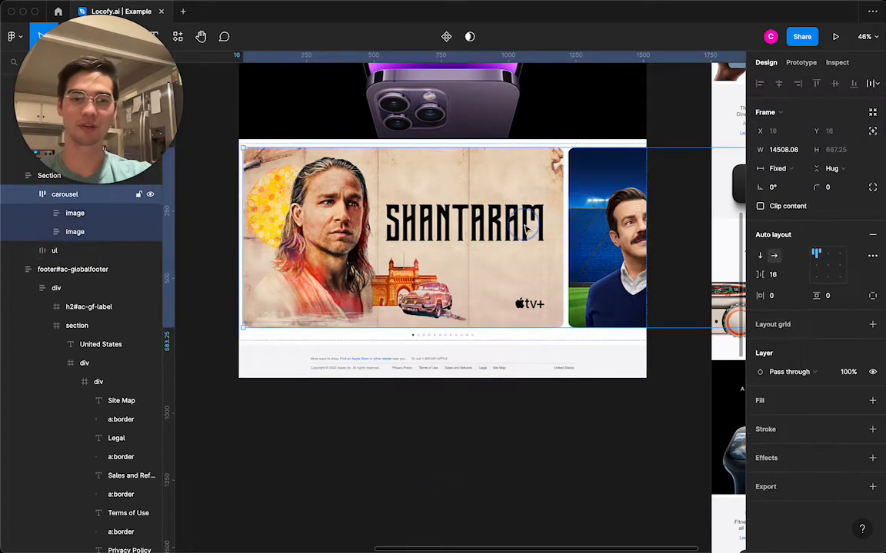
{"action": "left_click", "coordinate": [780, 280]}
{"action": "type", "text": "24"}
{"action": "key", "text": "Return"}
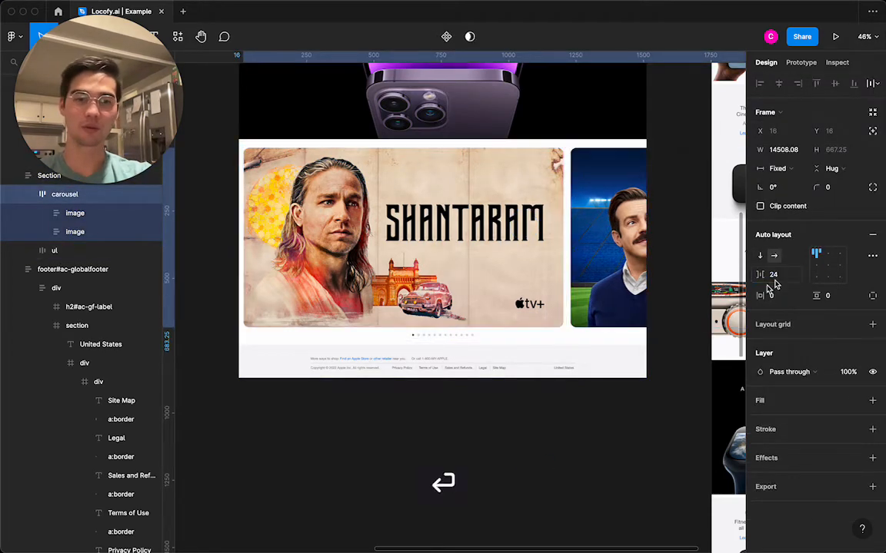
{"action": "left_click", "coordinate": [518, 463]}
- Set the horizontal padding of Section - Tv Plus Gallery to 24
{"action": "scroll", "coordinate": [519, 464], "scroll_direction": "down", "scroll_amount": 3}
{"action": "double_click", "coordinate": [445, 311]}
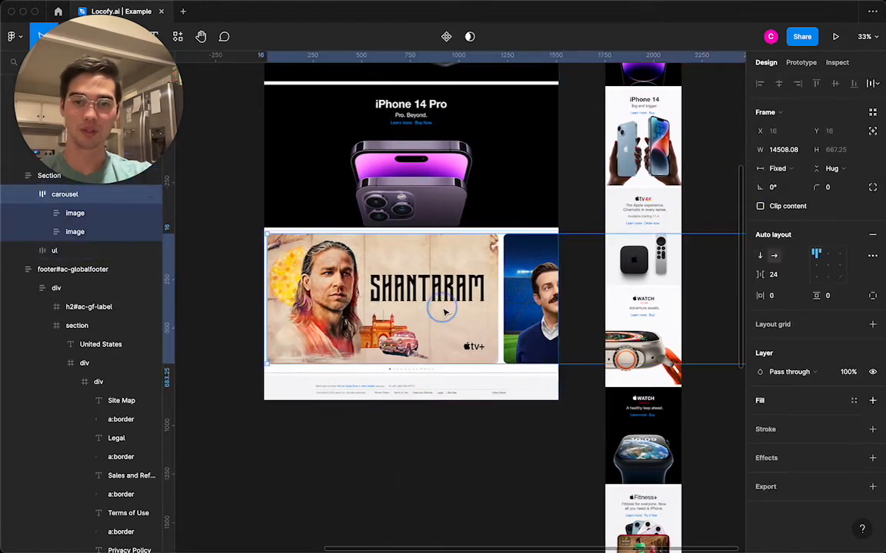
{"action": "left_click", "coordinate": [466, 478]}
{"action": "left_click", "coordinate": [456, 283]}
{"action": "left_click", "coordinate": [786, 298]}
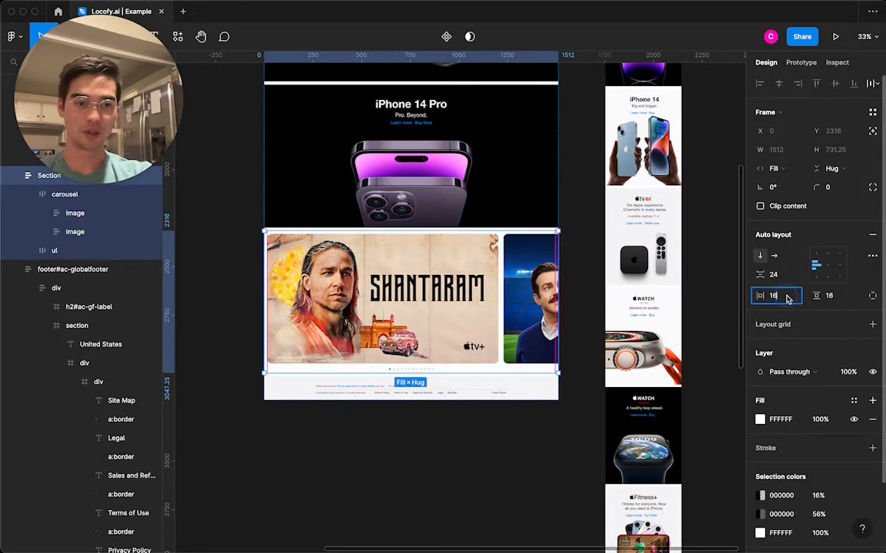
{"action": "key", "text": "Return"}
- Set the left and right padding of the iPad, iPad Pro and iPhone 14 Pro sections to 24
{"action": "left_click", "coordinate": [526, 170]}
{"action": "scroll", "coordinate": [522, 170], "scroll_direction": "up", "scroll_amount": 5}
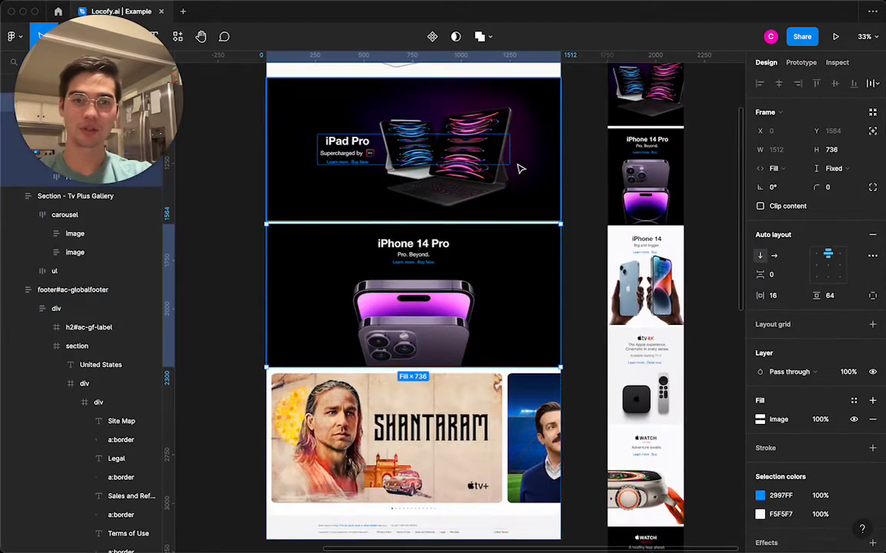
{"action": "left_click", "coordinate": [492, 146], "text": "shift"}
{"action": "scroll", "coordinate": [491, 144], "scroll_direction": "up", "scroll_amount": 2}
{"action": "left_click", "coordinate": [468, 128], "text": "shift"}
{"action": "scroll", "coordinate": [469, 128], "scroll_direction": "up", "scroll_amount": 5}
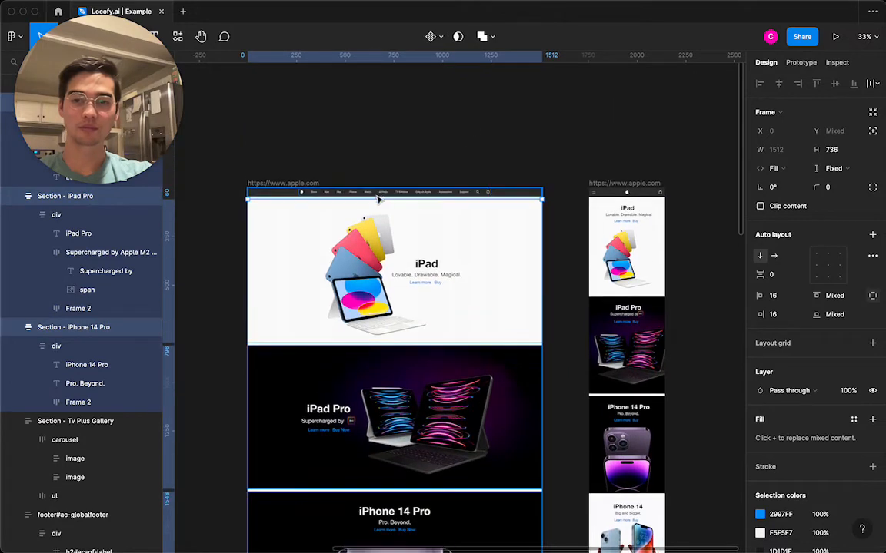
{"action": "left_click", "coordinate": [382, 194], "text": "shift"}
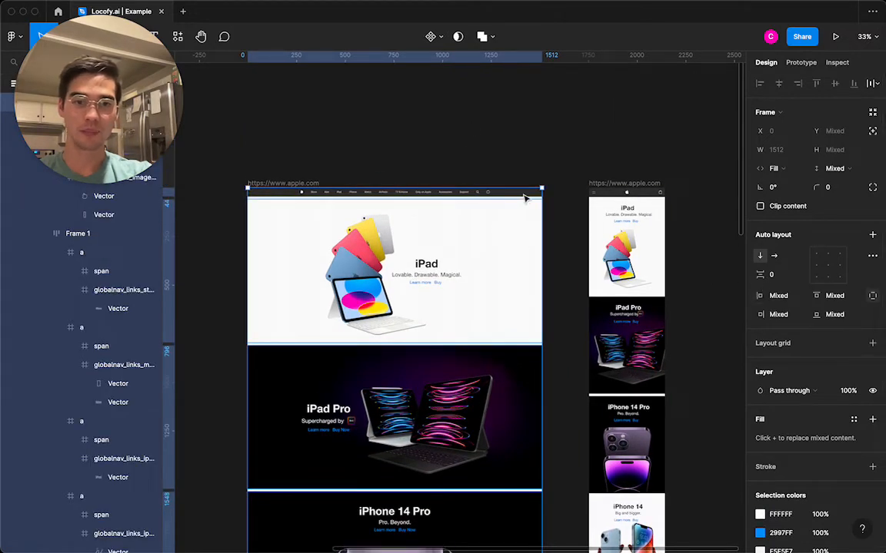
{"action": "left_click", "coordinate": [523, 198], "text": "shift"}
{"action": "left_click", "coordinate": [787, 301]}
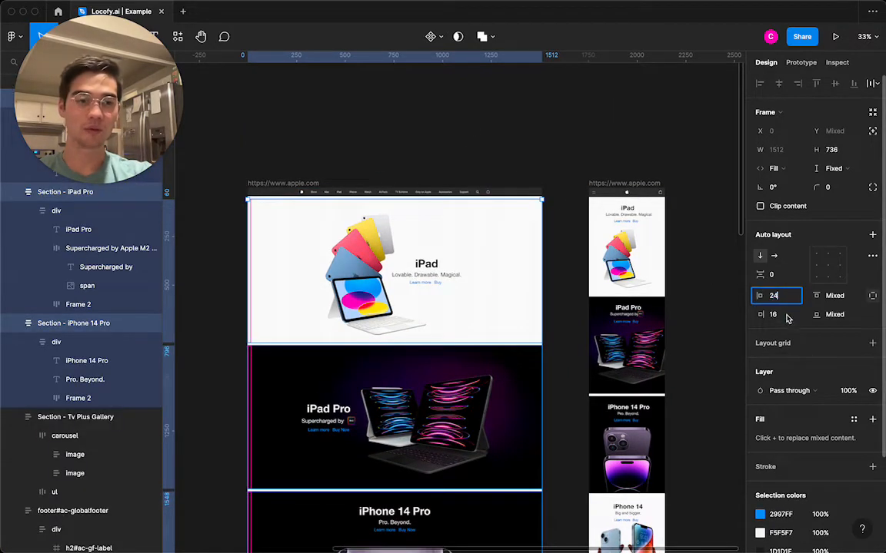
{"action": "left_click", "coordinate": [786, 314]}
{"action": "type", "text": "24"}
{"action": "key", "text": "Return"}
{"action": "left_click", "coordinate": [564, 277]}
- Set the carousel frame's prototype overflow scrolling to Horizontal scrolling
{"action": "scroll", "coordinate": [566, 278], "scroll_direction": "down", "scroll_amount": 2}
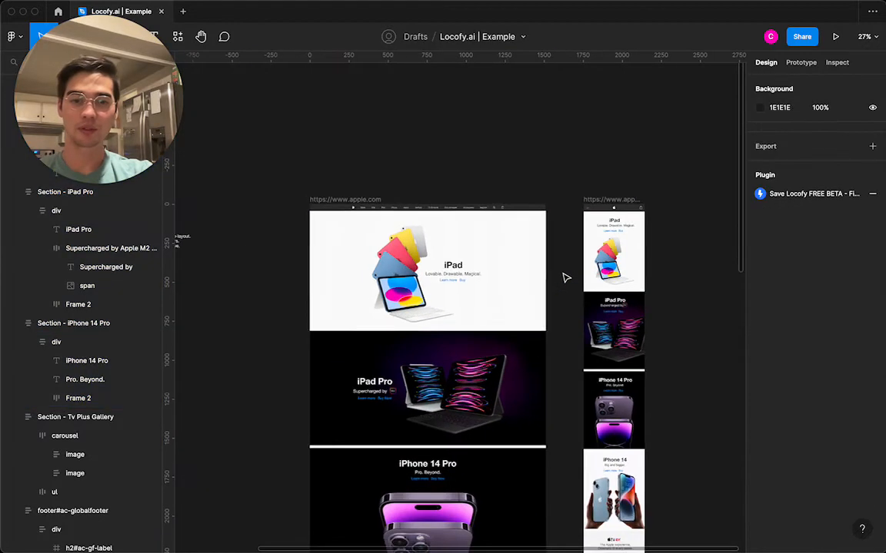
{"action": "scroll", "coordinate": [566, 278], "scroll_direction": "down", "scroll_amount": 5}
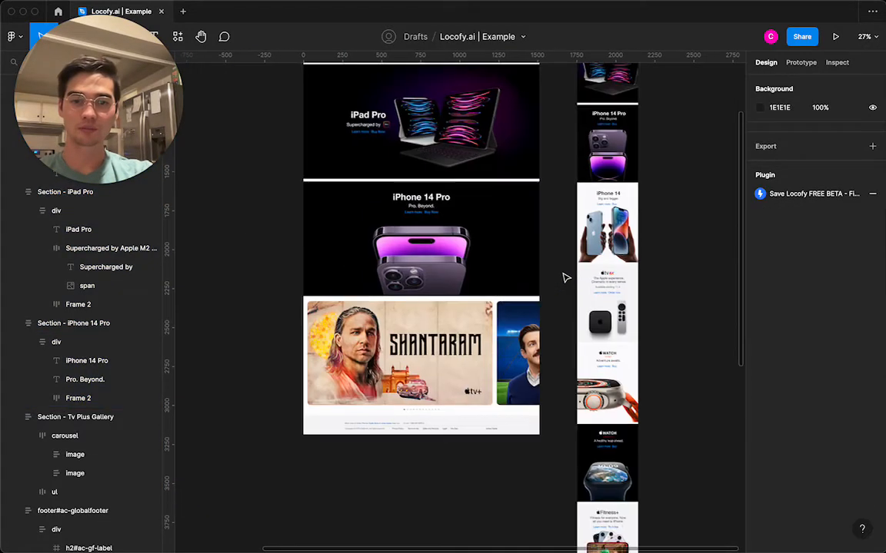
{"action": "double_click", "coordinate": [433, 398]}
{"action": "left_click", "coordinate": [800, 63]}
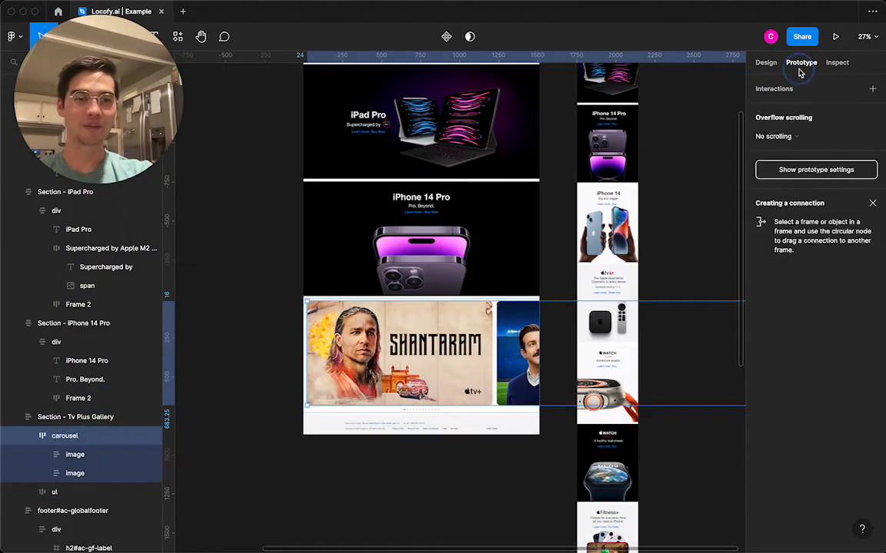
{"action": "left_click", "coordinate": [787, 139]}
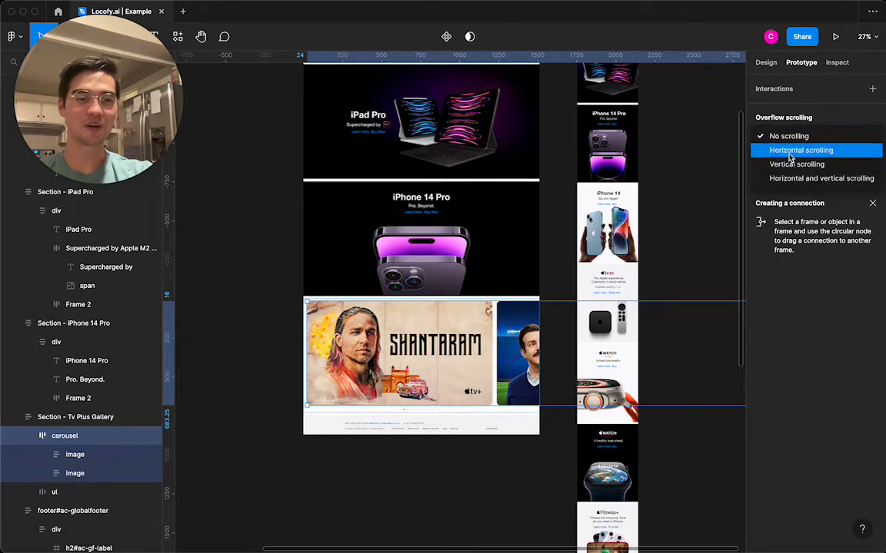
{"action": "left_click", "coordinate": [788, 149]}
- Set the carousel frame's width to hug contents
{"action": "scroll", "coordinate": [530, 351], "scroll_direction": "right", "scroll_amount": 6}
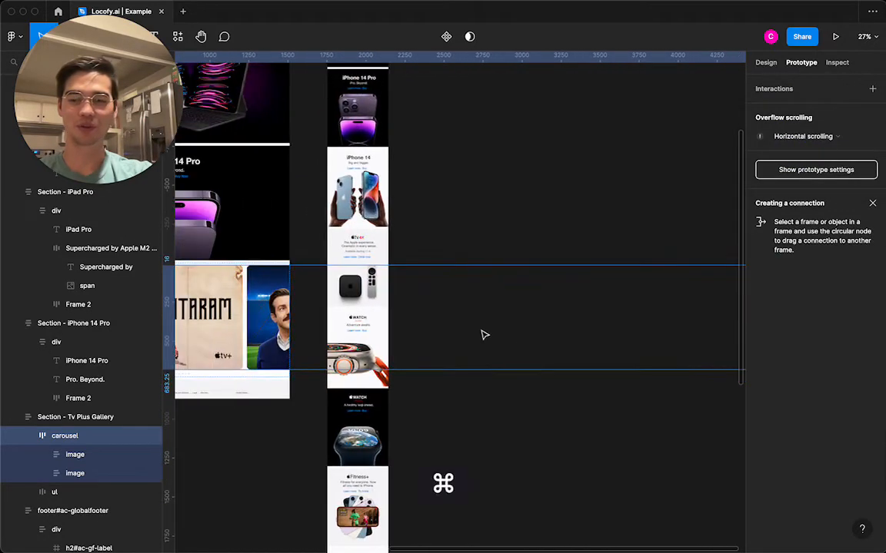
{"action": "left_click", "coordinate": [766, 62]}
{"action": "left_click", "coordinate": [774, 169]}
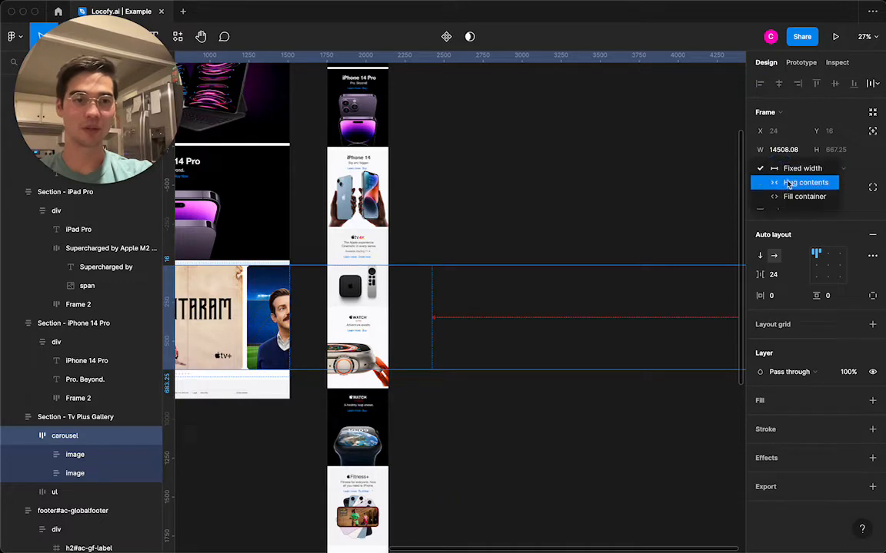
{"action": "left_click", "coordinate": [786, 183]}
{"action": "left_click", "coordinate": [507, 212]}
{"action": "scroll", "coordinate": [508, 212], "scroll_direction": "left", "scroll_amount": 8}
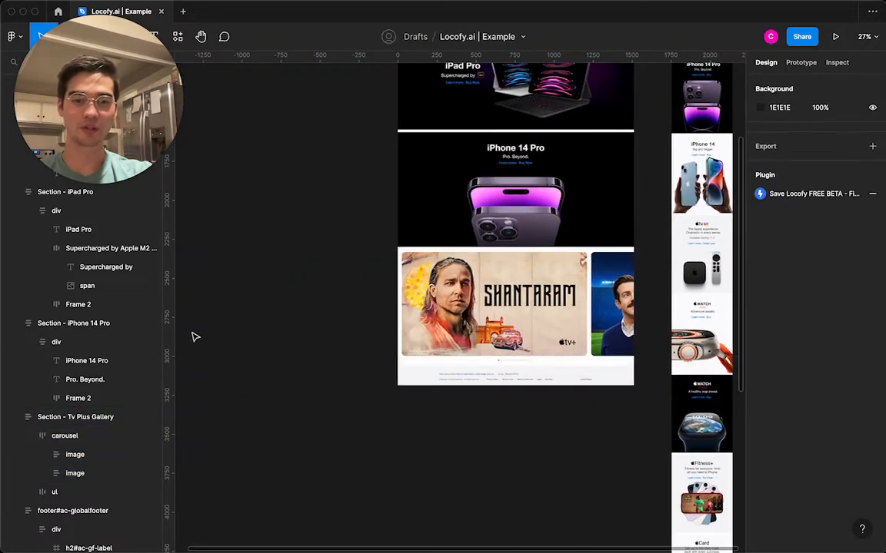
{"action": "scroll", "coordinate": [582, 341], "scroll_direction": "up", "scroll_amount": 6}
{"action": "left_click", "coordinate": [297, 152]}
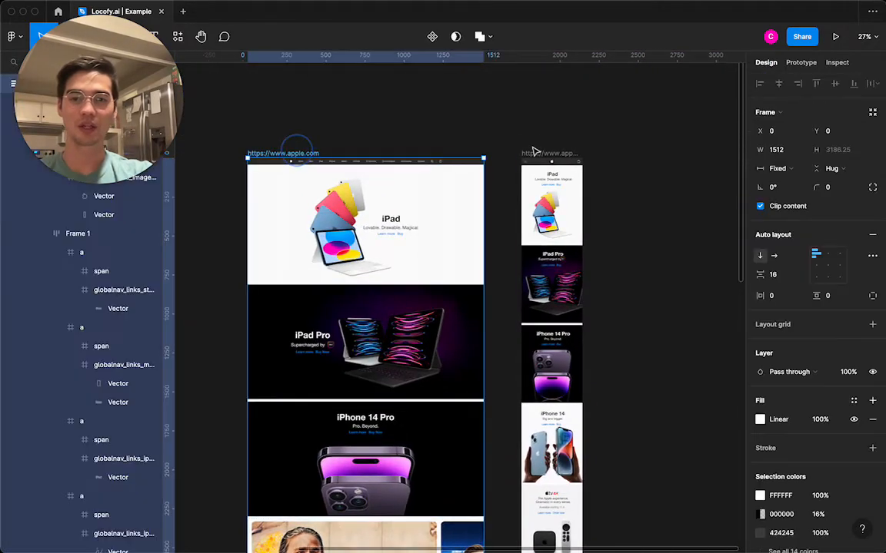
- Present the desktop page as a prototype scaled to Fit width and check it down to the Tv Plus carousel
{"action": "left_click", "coordinate": [837, 38]}
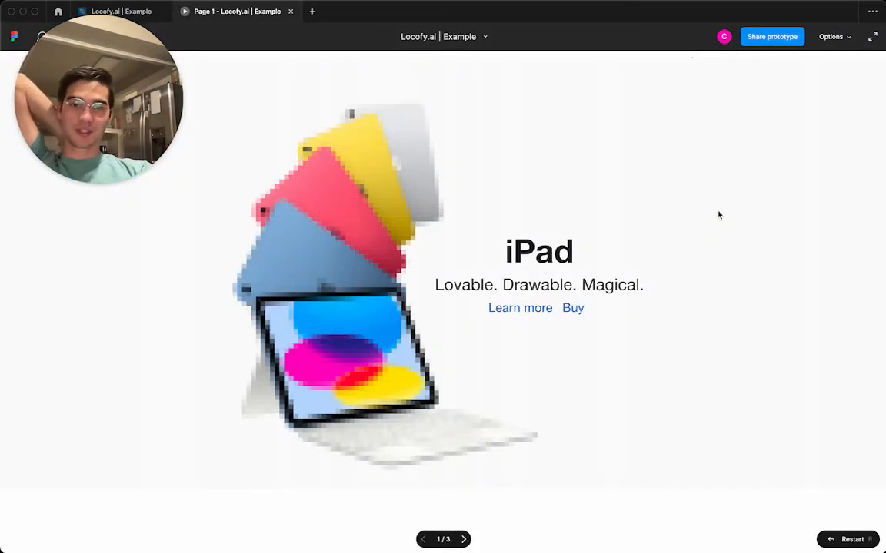
{"action": "left_click", "coordinate": [841, 41]}
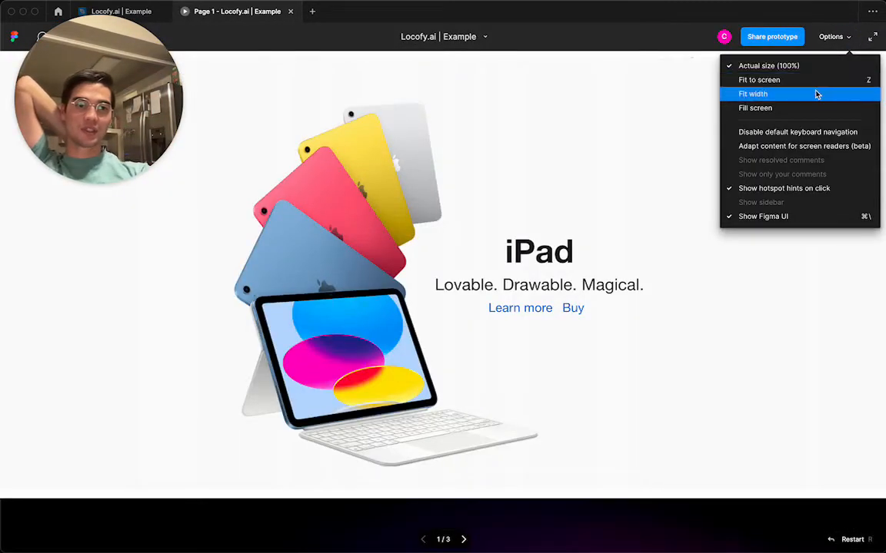
{"action": "left_click", "coordinate": [818, 84]}
{"action": "left_click", "coordinate": [830, 37]}
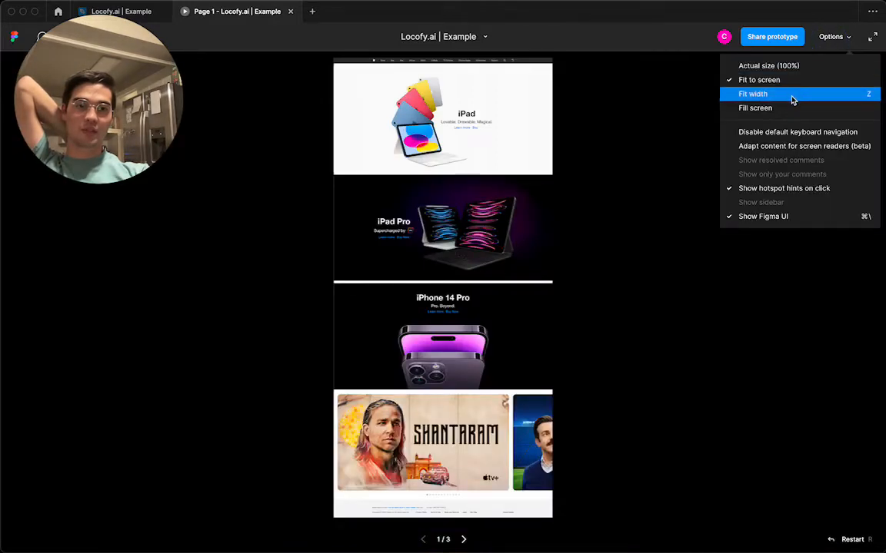
{"action": "left_click", "coordinate": [792, 93]}
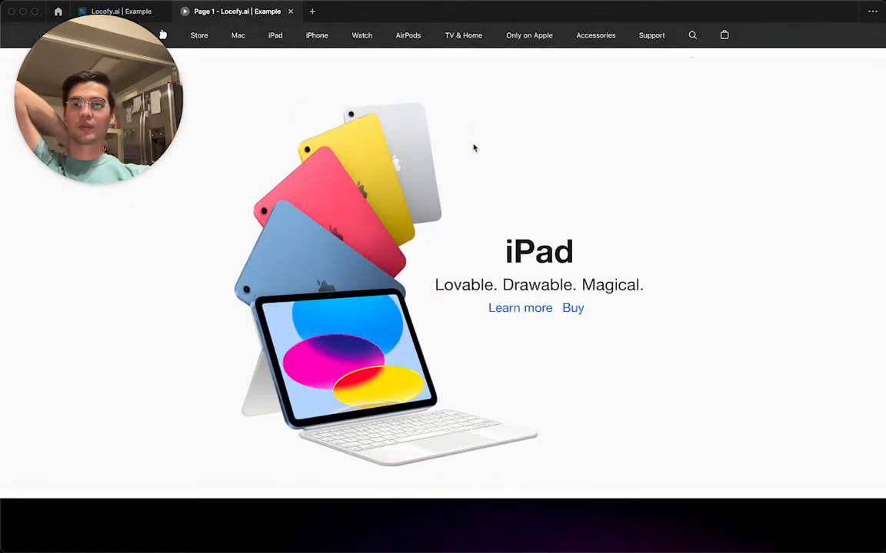
{"action": "scroll", "coordinate": [473, 148], "scroll_direction": "down", "scroll_amount": 1}
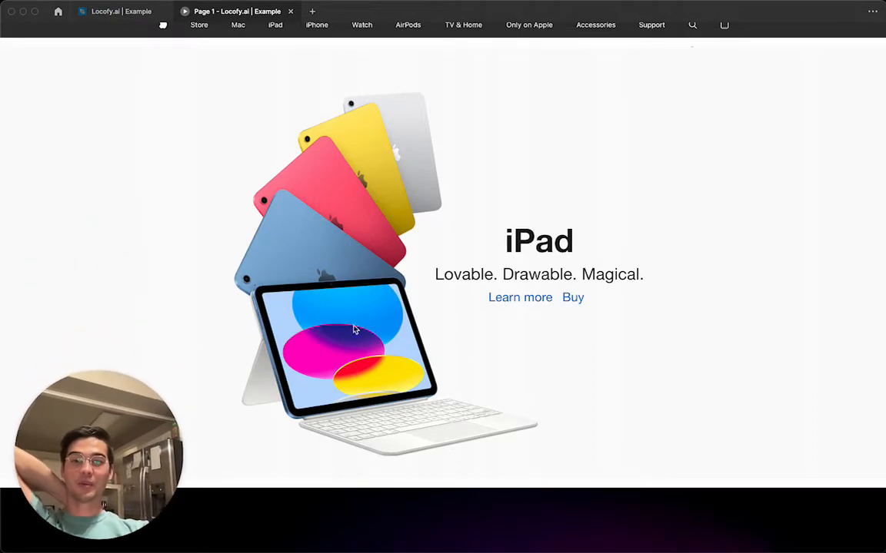
{"action": "scroll", "coordinate": [422, 300], "scroll_direction": "down", "scroll_amount": 3}
{"action": "scroll", "coordinate": [422, 300], "scroll_direction": "down", "scroll_amount": 10}
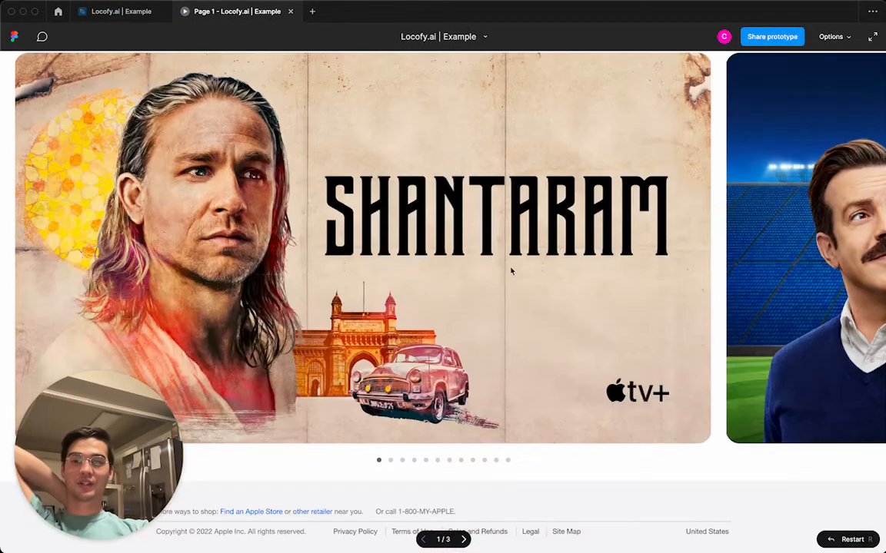
{"action": "scroll", "coordinate": [511, 271], "scroll_direction": "up", "scroll_amount": 1}
{"action": "scroll", "coordinate": [511, 272], "scroll_direction": "down", "scroll_amount": 1}
{"action": "scroll", "coordinate": [511, 271], "scroll_direction": "up", "scroll_amount": 1}
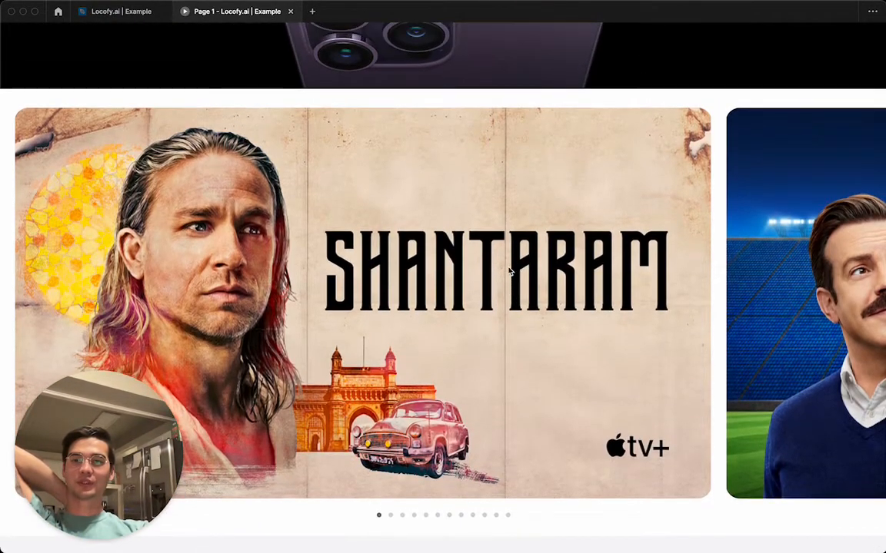
- Try Horizontal scrolling as the overflow behaviour of the Tv Plus Gallery section and test it in the prototype
{"action": "left_click", "coordinate": [143, 13]}
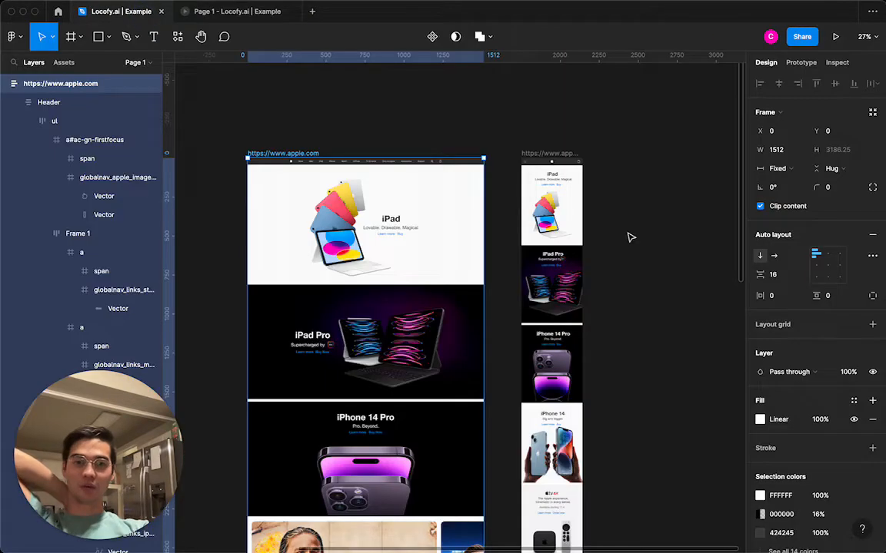
{"action": "scroll", "coordinate": [453, 308], "scroll_direction": "down", "scroll_amount": 5}
{"action": "left_click", "coordinate": [344, 321]}
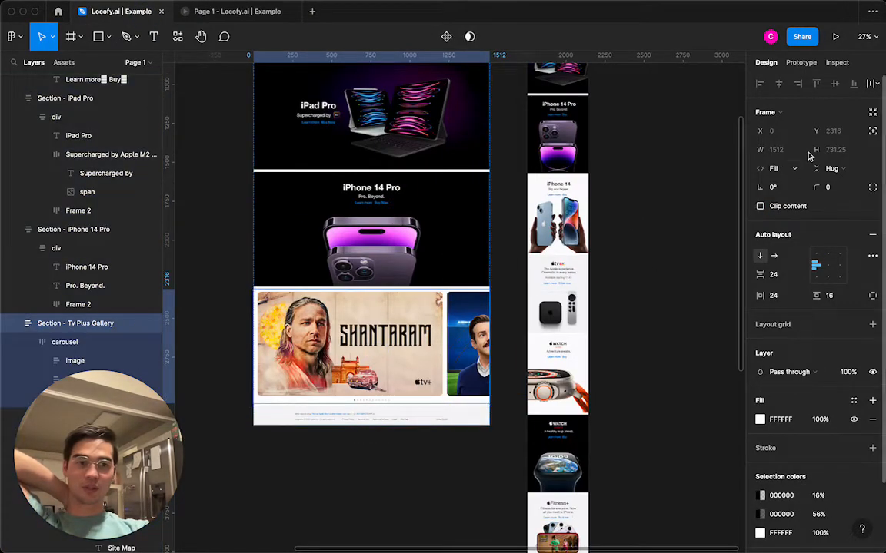
{"action": "left_click", "coordinate": [800, 64]}
{"action": "left_click", "coordinate": [784, 139]}
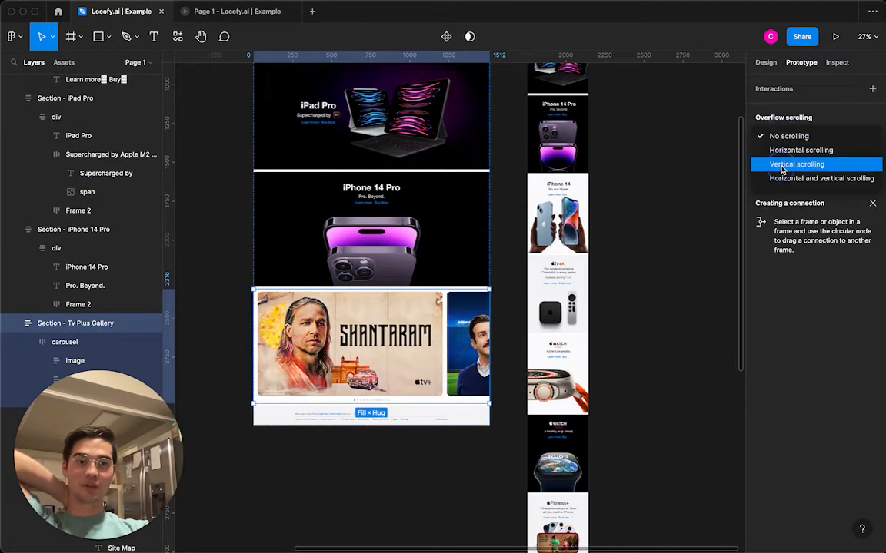
{"action": "left_click", "coordinate": [765, 149]}
{"action": "left_click", "coordinate": [244, 13]}
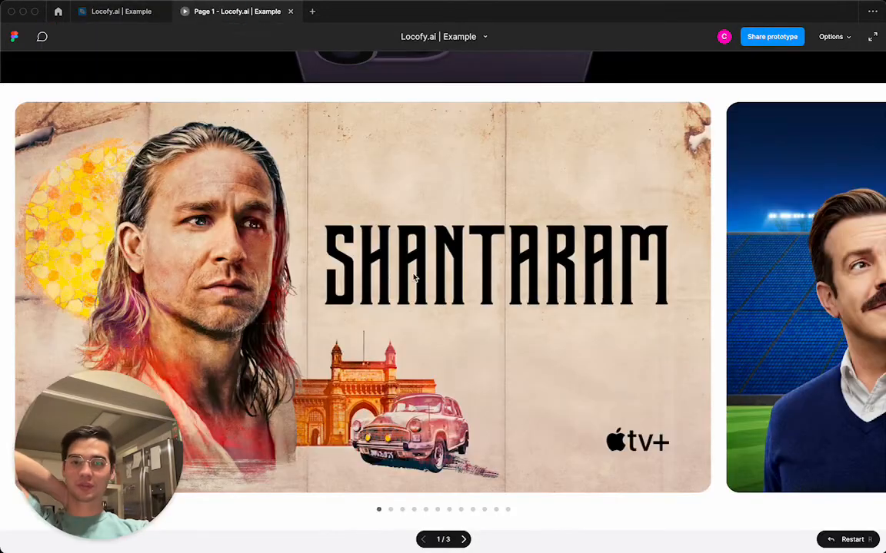
{"action": "scroll", "coordinate": [412, 277], "scroll_direction": "right", "scroll_amount": 10}
{"action": "scroll", "coordinate": [413, 277], "scroll_direction": "left", "scroll_amount": 10}
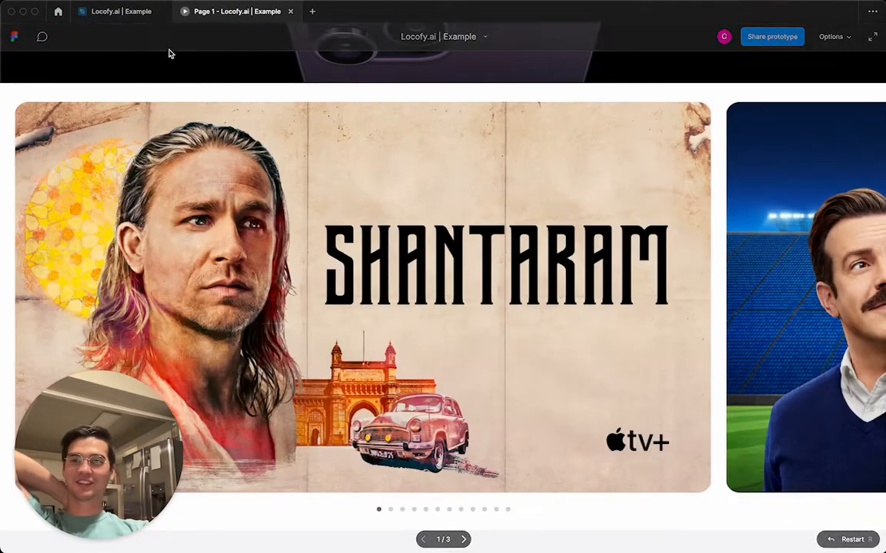
- Set the Tv Plus Gallery section's overflow scrolling back to No scrolling
{"action": "left_click", "coordinate": [121, 10]}
{"action": "left_click", "coordinate": [786, 144]}
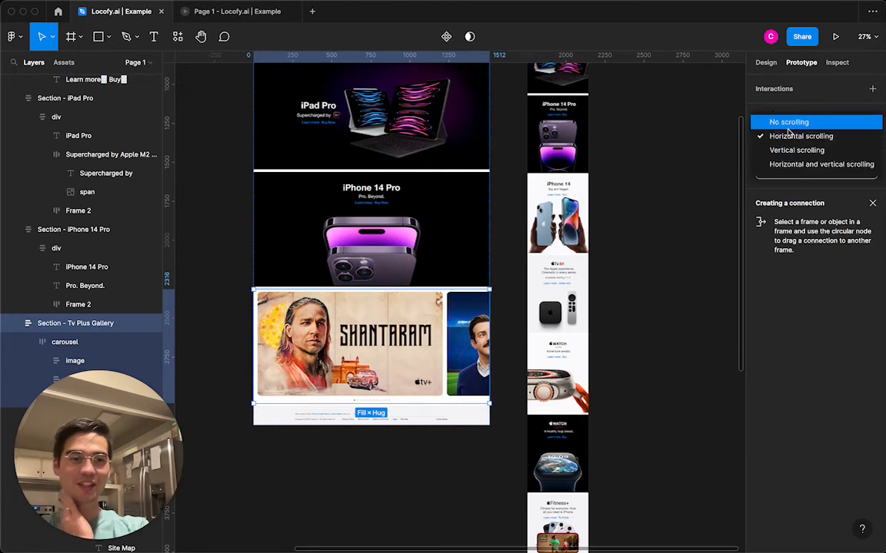
{"action": "left_click", "coordinate": [776, 119]}
- Narrow the carousel frame to 1488 wide so its right edge meets the desktop page's edge
{"action": "left_click", "coordinate": [348, 343]}
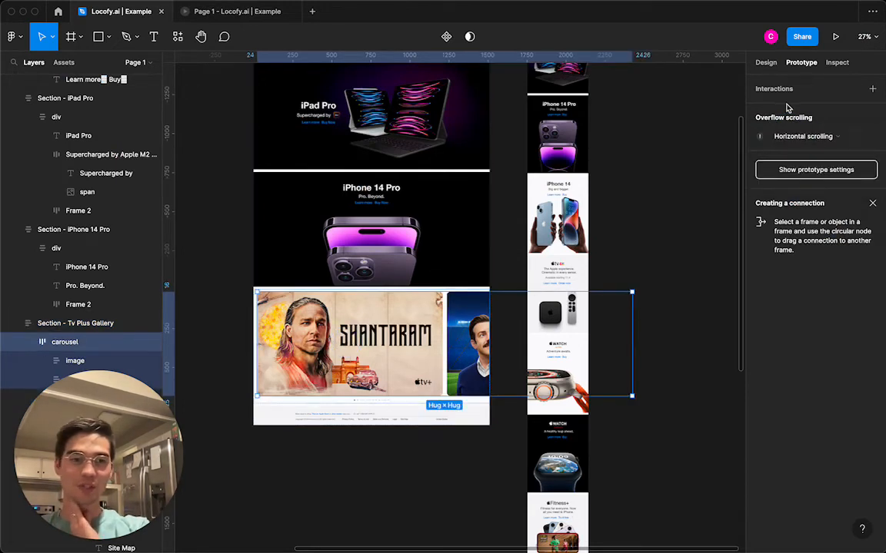
{"action": "left_click", "coordinate": [797, 137]}
{"action": "left_click", "coordinate": [799, 138]}
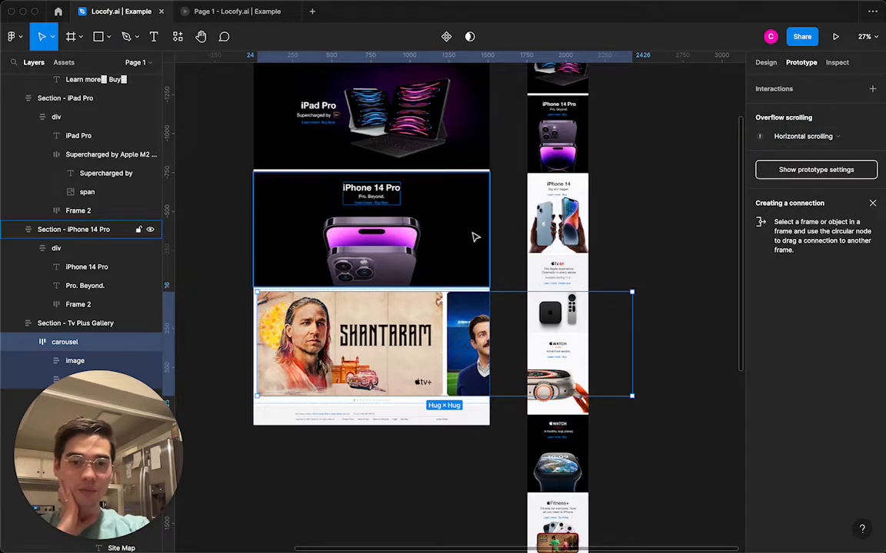
{"action": "left_click_drag", "start_coordinate": [630, 343], "coordinate": [561, 344]}
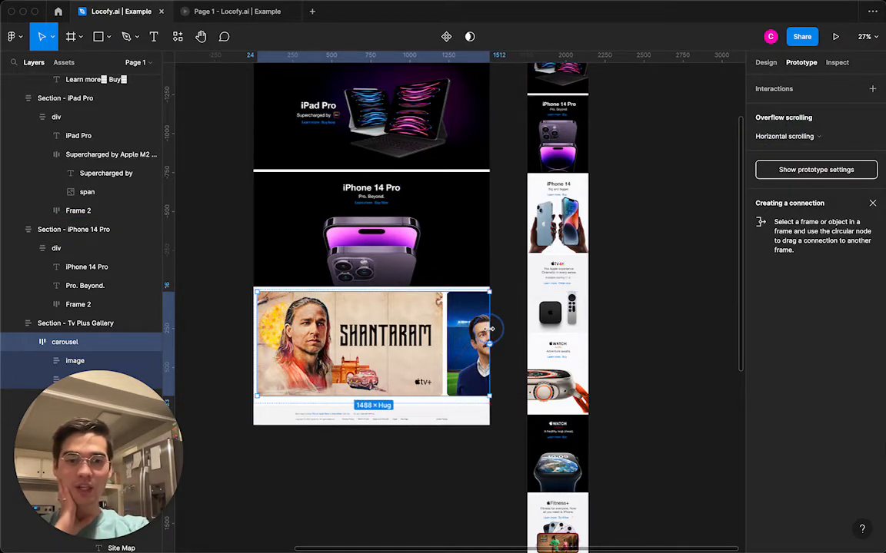
- Test the carousel's horizontal scrolling in the prototype, then close the presentation
{"action": "left_click", "coordinate": [245, 11]}
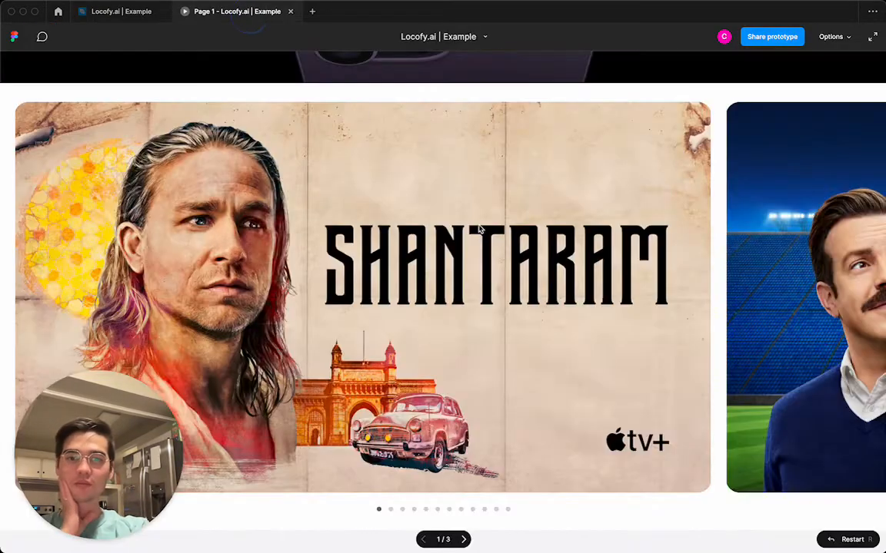
{"action": "scroll", "coordinate": [504, 256], "scroll_direction": "right", "scroll_amount": 5}
{"action": "scroll", "coordinate": [504, 256], "scroll_direction": "right", "scroll_amount": 2}
{"action": "scroll", "coordinate": [504, 256], "scroll_direction": "left", "scroll_amount": 7}
{"action": "scroll", "coordinate": [504, 256], "scroll_direction": "right", "scroll_amount": 7}
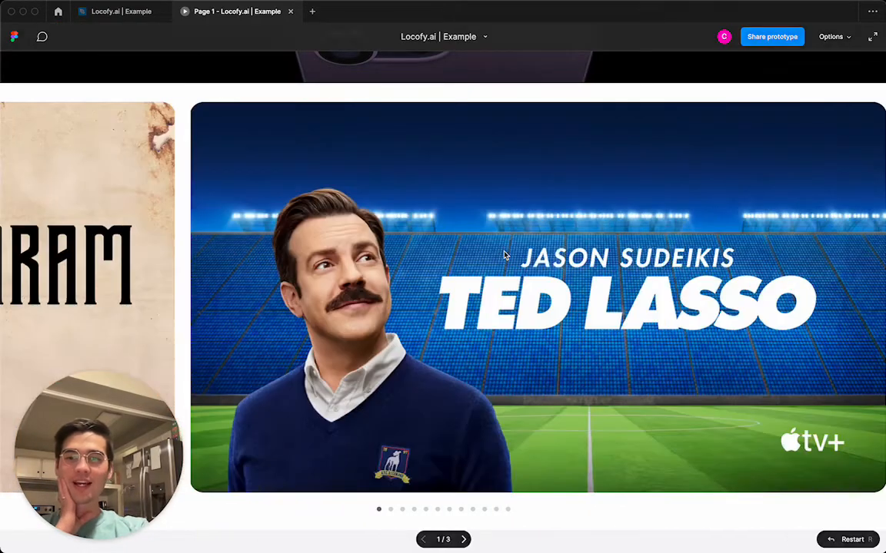
{"action": "scroll", "coordinate": [504, 256], "scroll_direction": "left", "scroll_amount": 7}
{"action": "scroll", "coordinate": [504, 256], "scroll_direction": "right", "scroll_amount": 7}
{"action": "scroll", "coordinate": [504, 256], "scroll_direction": "left", "scroll_amount": 7}
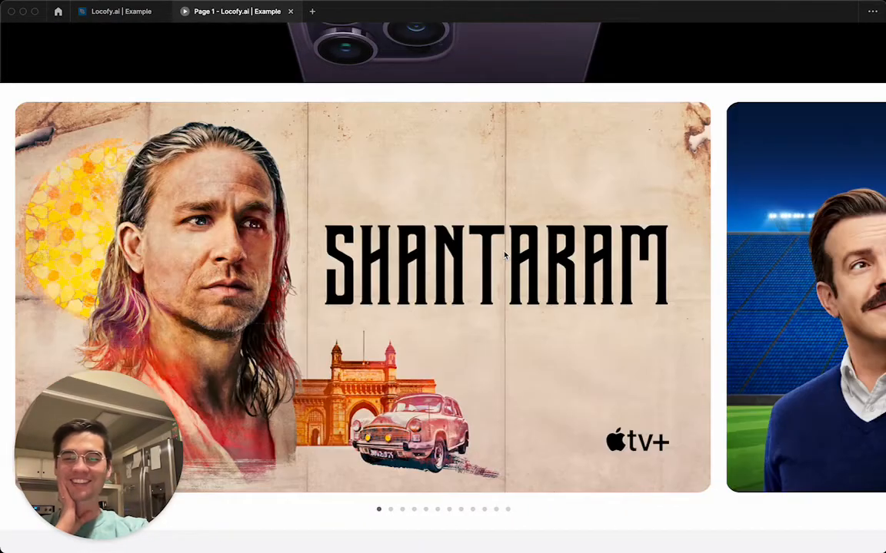
{"action": "scroll", "coordinate": [513, 73], "scroll_direction": "up", "scroll_amount": 10}
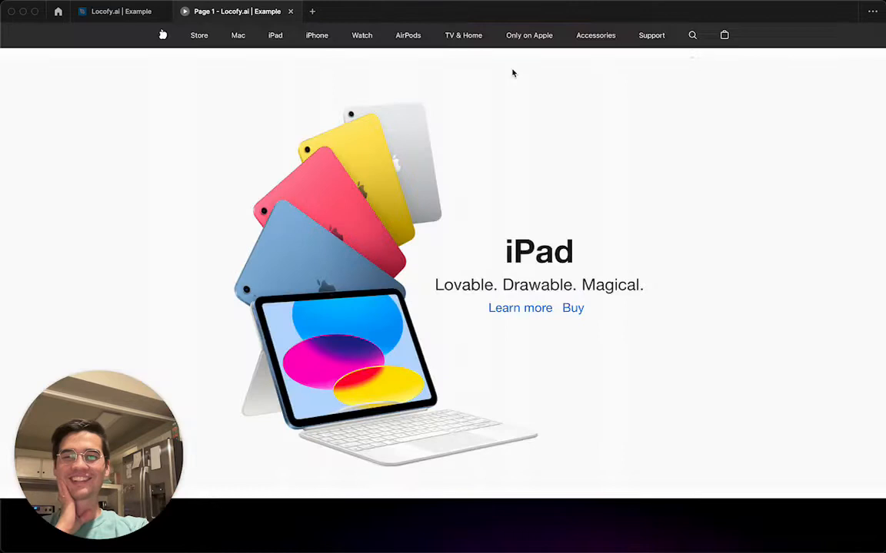
{"action": "left_click", "coordinate": [290, 12]}
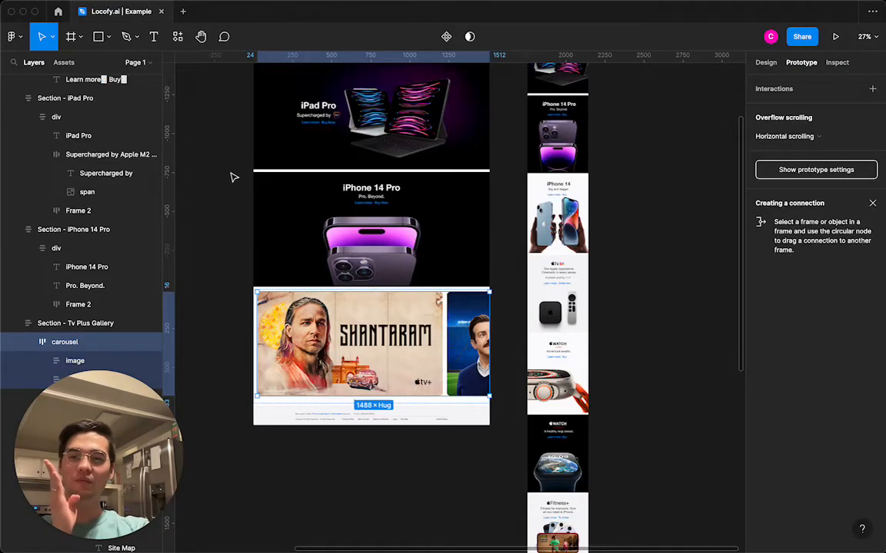
{"action": "left_click", "coordinate": [228, 198]}
{"action": "scroll", "coordinate": [226, 199], "scroll_direction": "down", "scroll_amount": 5}
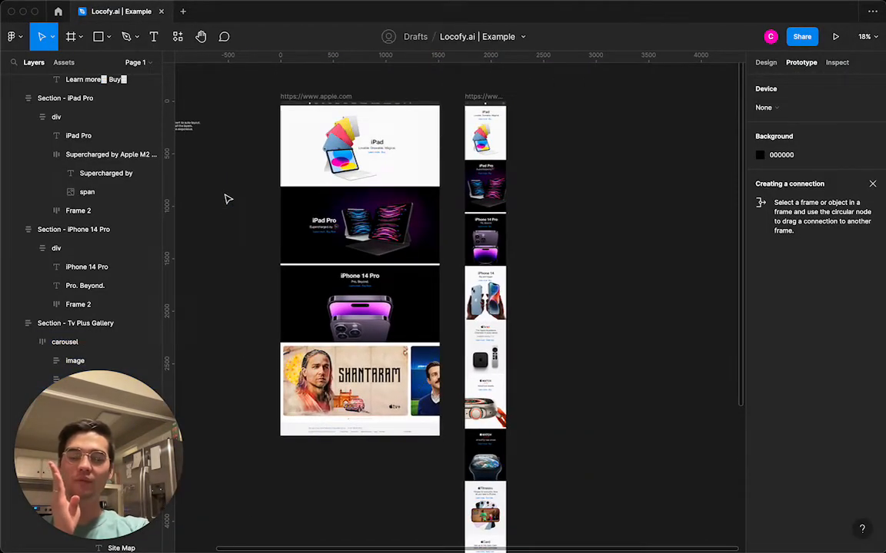
{"action": "scroll", "coordinate": [228, 199], "scroll_direction": "up", "scroll_amount": 1}
{"action": "left_click_drag", "start_coordinate": [343, 122], "coordinate": [303, 122]}
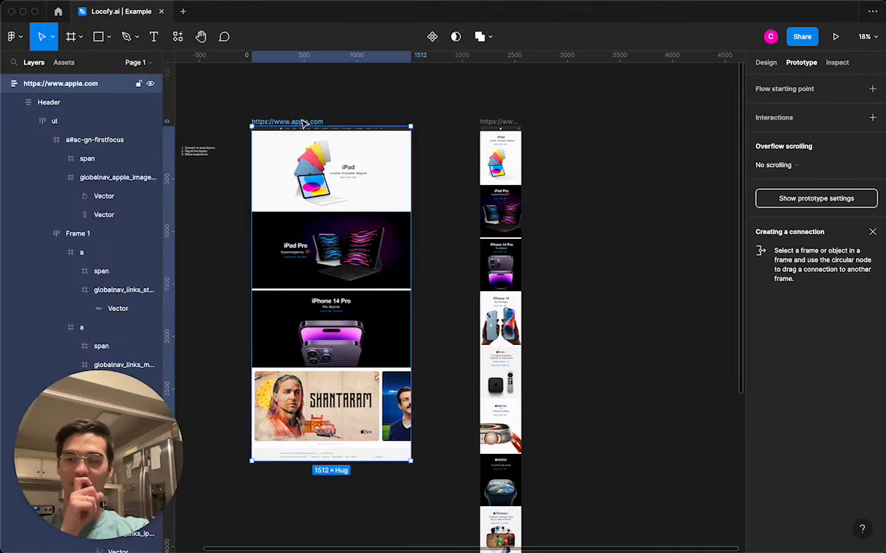
{"action": "left_click", "coordinate": [179, 39]}
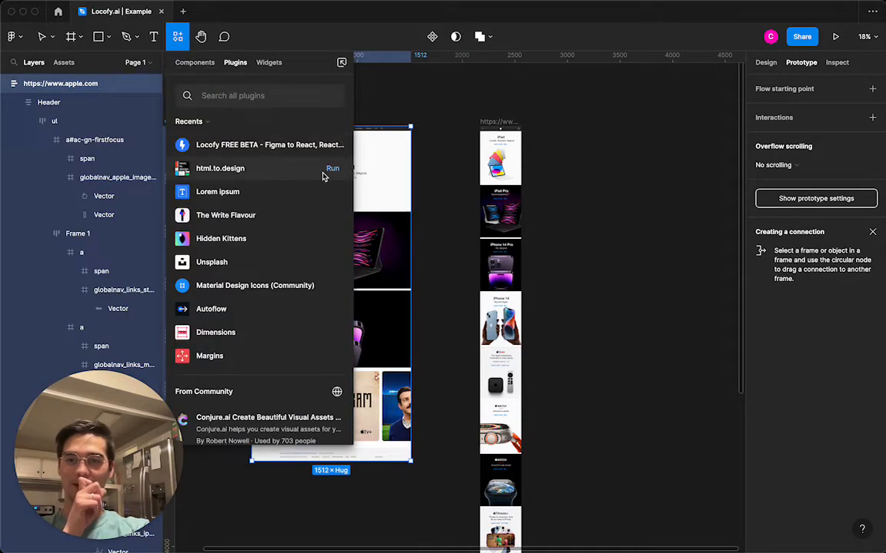
{"action": "left_click", "coordinate": [332, 145]}
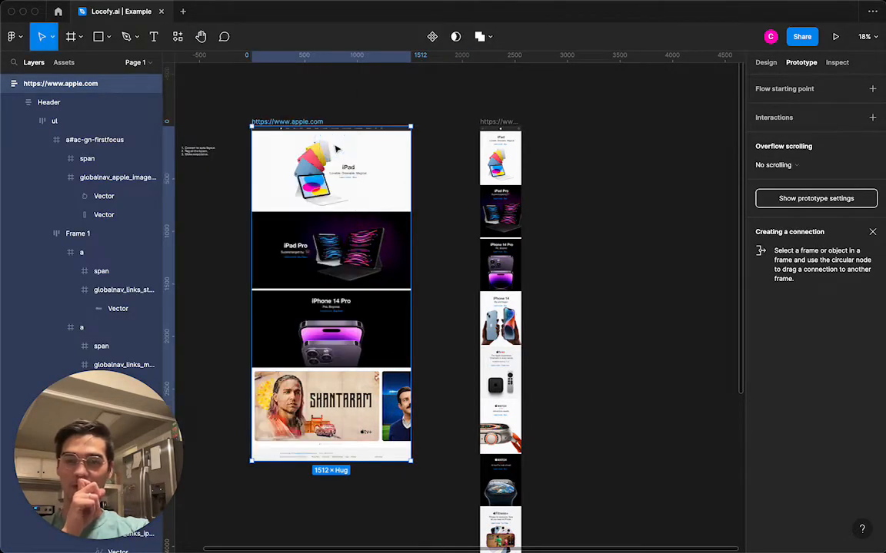
{"action": "left_click_drag", "start_coordinate": [279, 83], "coordinate": [744, 84]}
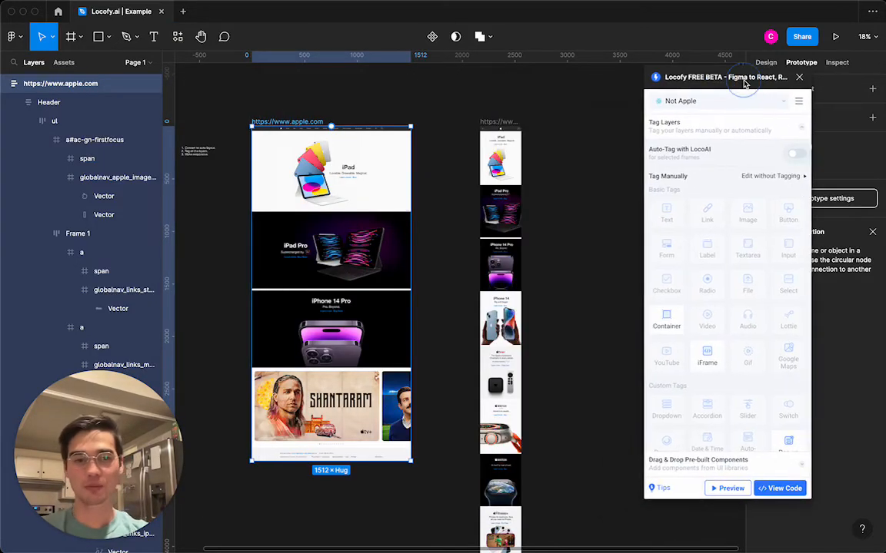
- Preview the page in Locofy and examine every section from header to footer at the default width
{"action": "left_click", "coordinate": [719, 490]}
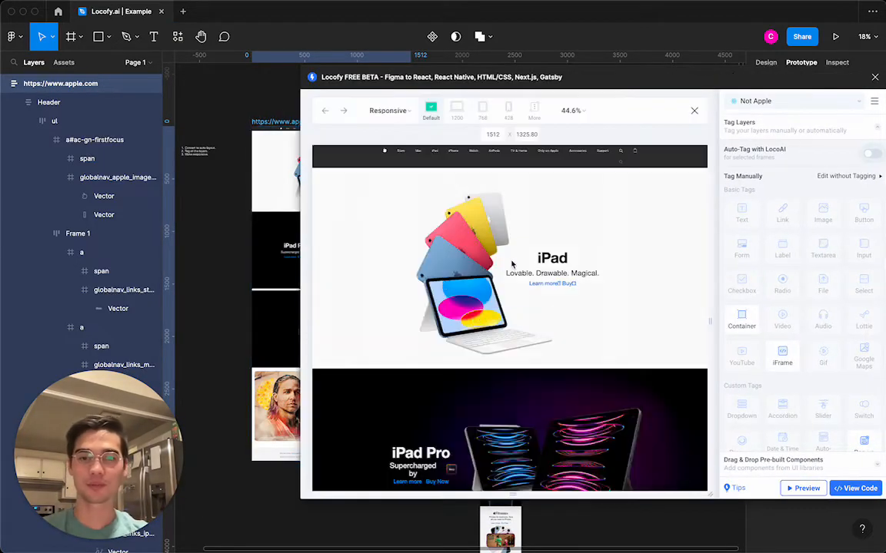
{"action": "scroll", "coordinate": [512, 265], "scroll_direction": "down", "scroll_amount": 2}
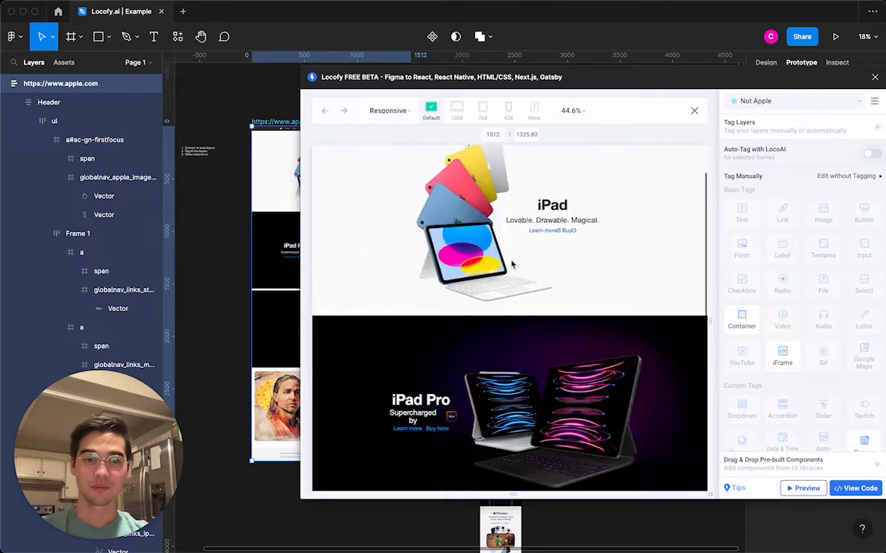
{"action": "scroll", "coordinate": [526, 373], "scroll_direction": "up", "scroll_amount": 2}
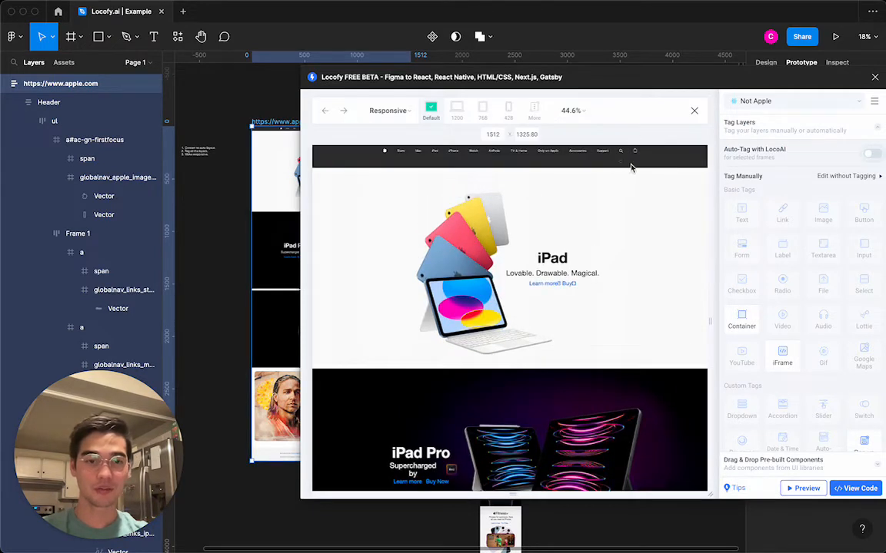
{"action": "scroll", "coordinate": [630, 180], "scroll_direction": "down", "scroll_amount": 5}
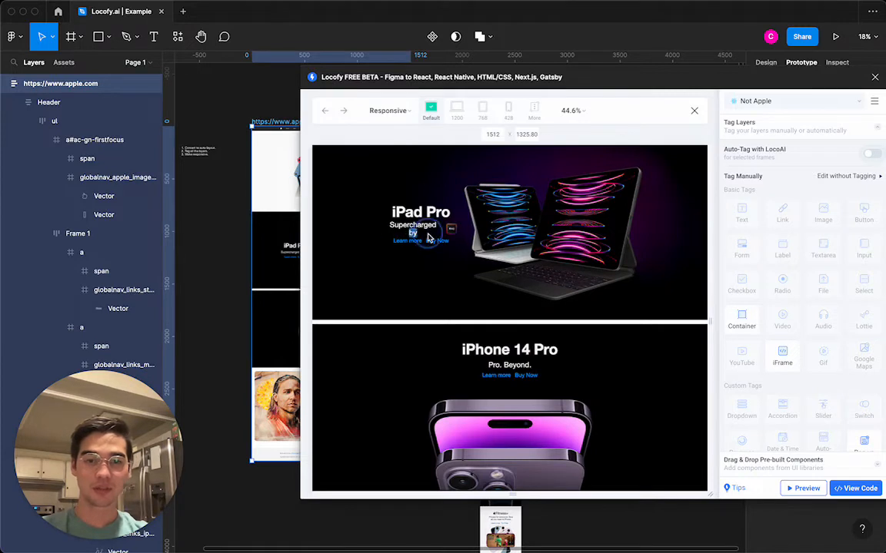
{"action": "scroll", "coordinate": [428, 308], "scroll_direction": "down", "scroll_amount": 6}
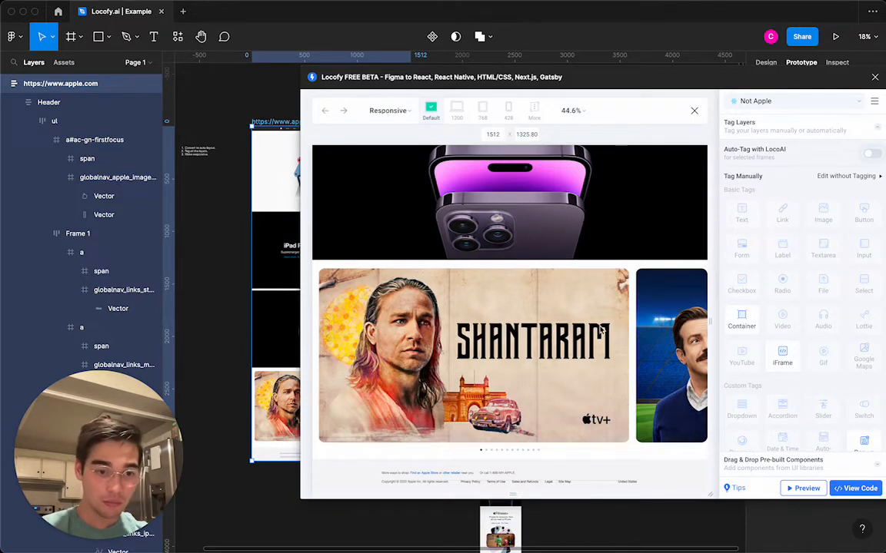
{"action": "scroll", "coordinate": [601, 330], "scroll_direction": "up", "scroll_amount": 1}
{"action": "scroll", "coordinate": [662, 348], "scroll_direction": "down", "scroll_amount": 1}
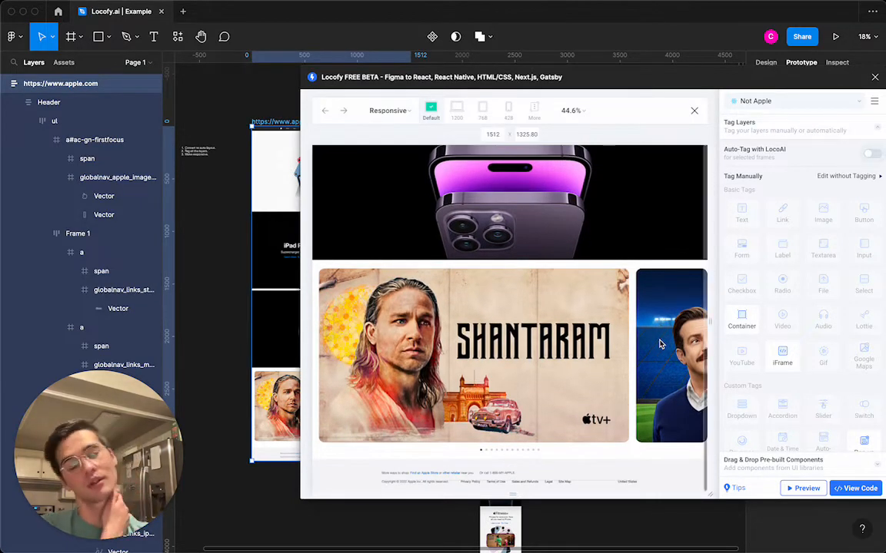
{"action": "scroll", "coordinate": [659, 345], "scroll_direction": "up", "scroll_amount": 10}
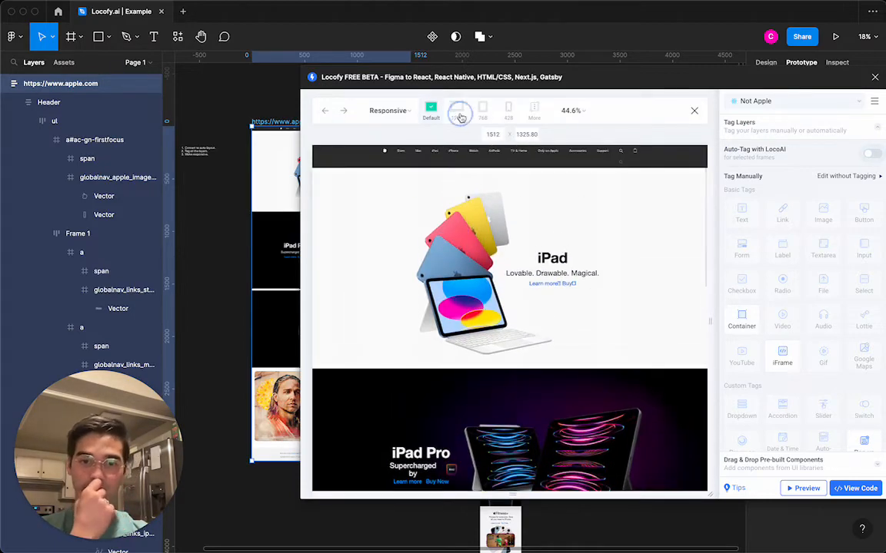
- Preview the page at the 1200 and 768 widths and examine how each section adapts
{"action": "left_click", "coordinate": [459, 113]}
{"action": "scroll", "coordinate": [505, 233], "scroll_direction": "down", "scroll_amount": 8}
{"action": "scroll", "coordinate": [504, 233], "scroll_direction": "up", "scroll_amount": 8}
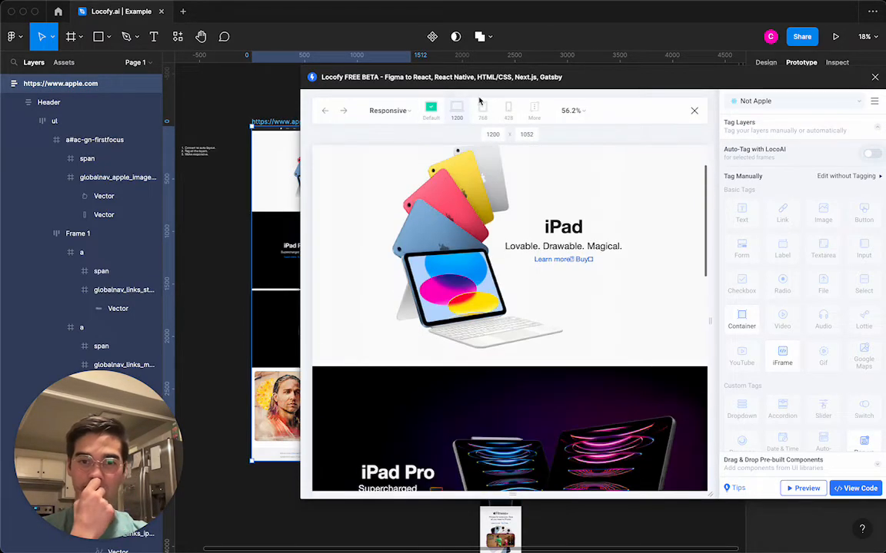
{"action": "left_click", "coordinate": [482, 112]}
{"action": "scroll", "coordinate": [507, 248], "scroll_direction": "down", "scroll_amount": 10}
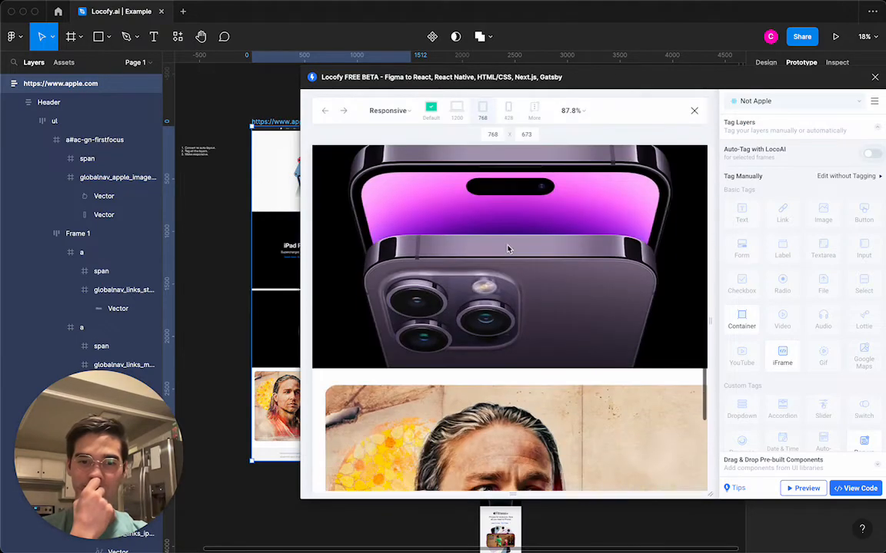
{"action": "scroll", "coordinate": [508, 248], "scroll_direction": "up", "scroll_amount": 3}
{"action": "scroll", "coordinate": [507, 249], "scroll_direction": "down", "scroll_amount": 10}
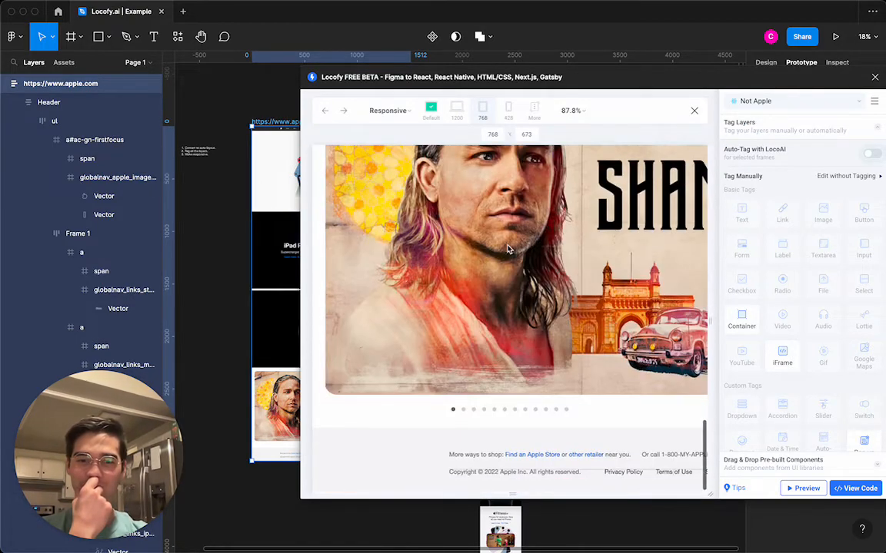
{"action": "scroll", "coordinate": [507, 248], "scroll_direction": "up", "scroll_amount": 10}
{"action": "scroll", "coordinate": [508, 249], "scroll_direction": "down", "scroll_amount": 3}
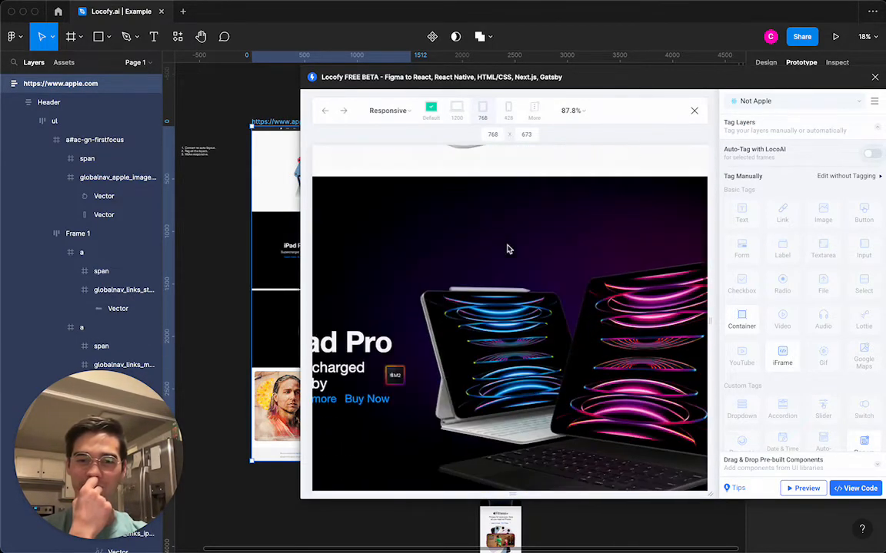
{"action": "scroll", "coordinate": [507, 248], "scroll_direction": "up", "scroll_amount": 5}
- Preview the page at the 428 mobile width and examine the sections from header to footer
{"action": "left_click", "coordinate": [508, 110]}
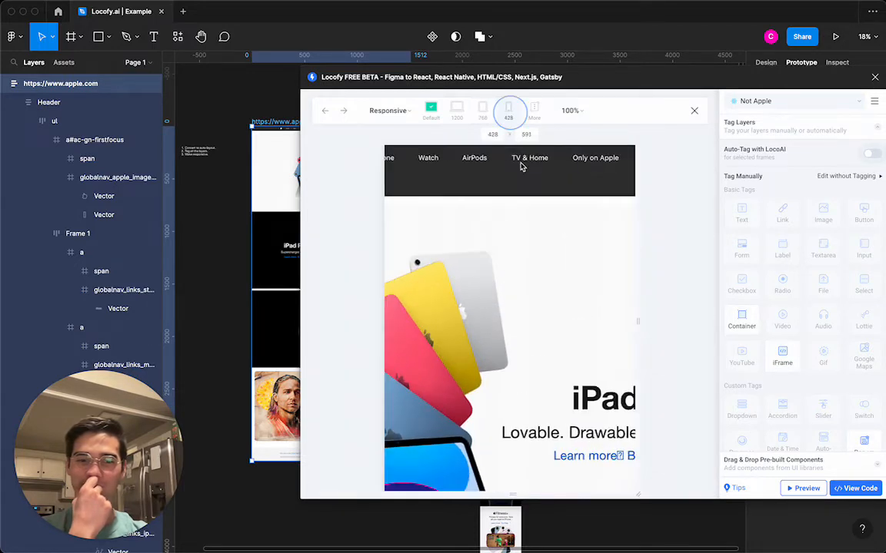
{"action": "scroll", "coordinate": [527, 233], "scroll_direction": "down", "scroll_amount": 8}
{"action": "scroll", "coordinate": [529, 233], "scroll_direction": "down", "scroll_amount": 5}
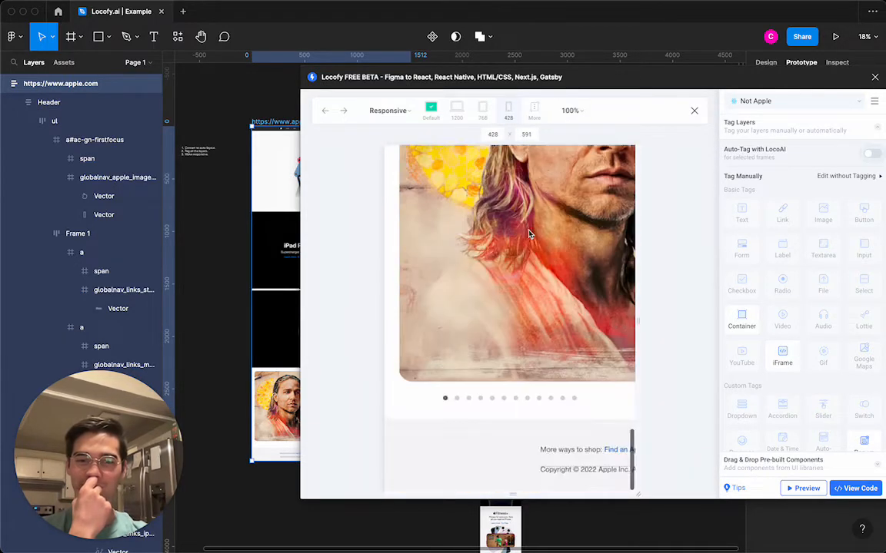
{"action": "scroll", "coordinate": [529, 234], "scroll_direction": "up", "scroll_amount": 8}
{"action": "scroll", "coordinate": [529, 234], "scroll_direction": "down", "scroll_amount": 3}
{"action": "scroll", "coordinate": [529, 234], "scroll_direction": "up", "scroll_amount": 2}
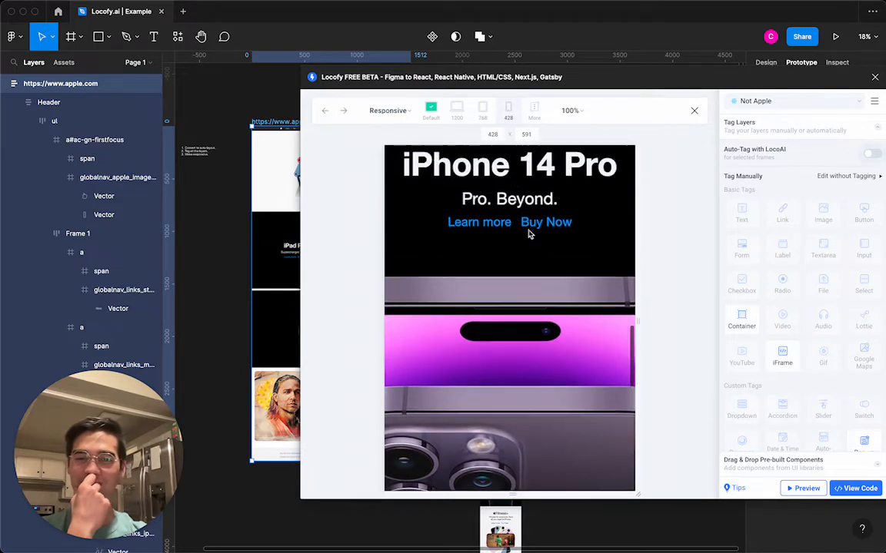
{"action": "scroll", "coordinate": [493, 280], "scroll_direction": "up", "scroll_amount": 3}
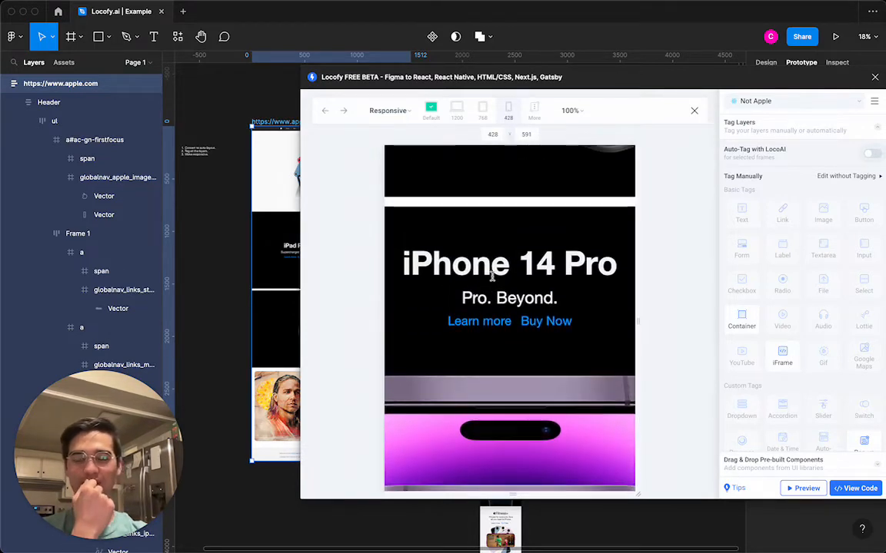
{"action": "scroll", "coordinate": [493, 280], "scroll_direction": "down", "scroll_amount": 10}
{"action": "scroll", "coordinate": [494, 281], "scroll_direction": "up", "scroll_amount": 7}
{"action": "scroll", "coordinate": [493, 280], "scroll_direction": "up", "scroll_amount": 10}
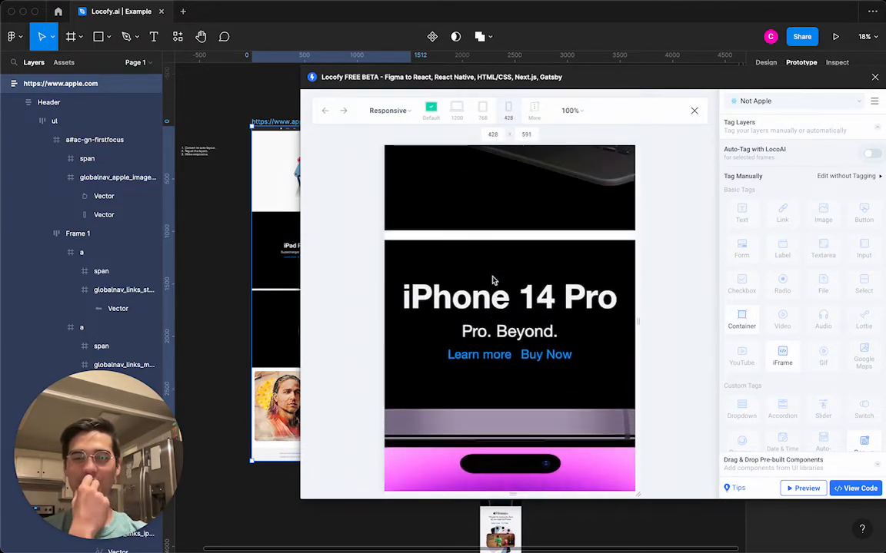
- Return the preview to the default width, check the header, and close the Locofy plugin
{"action": "left_click", "coordinate": [433, 111]}
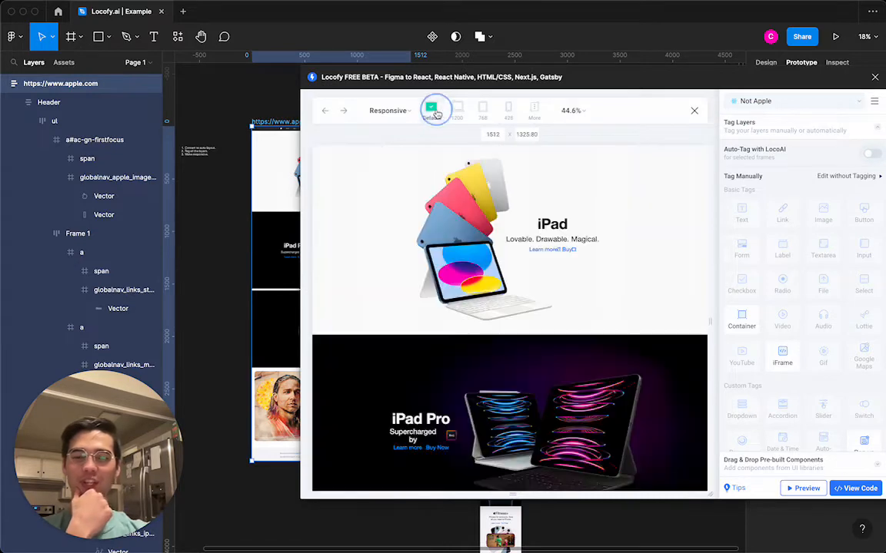
{"action": "scroll", "coordinate": [568, 267], "scroll_direction": "up", "scroll_amount": 2}
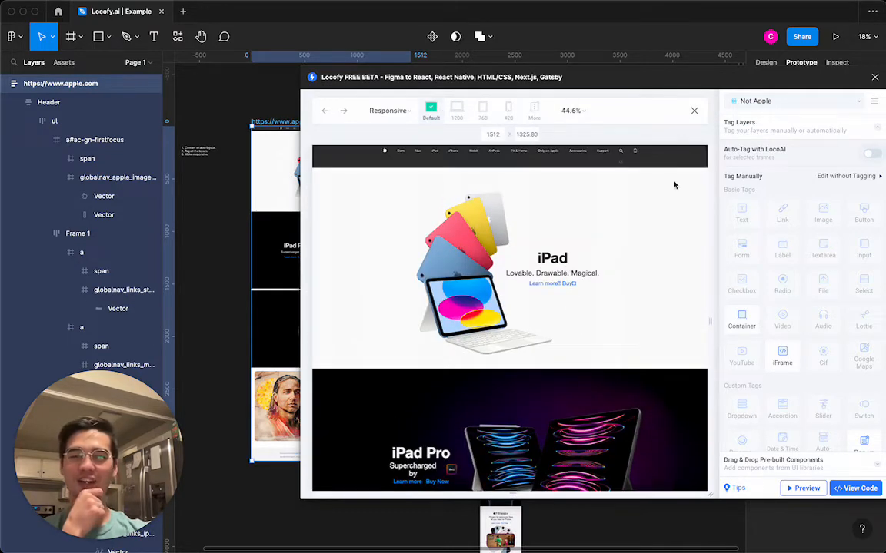
{"action": "left_click", "coordinate": [874, 78]}
- Delete the two duplicate vectors hanging below the header inside the Search apple.com frame
{"action": "scroll", "coordinate": [307, 127], "scroll_direction": "up", "scroll_amount": 5}
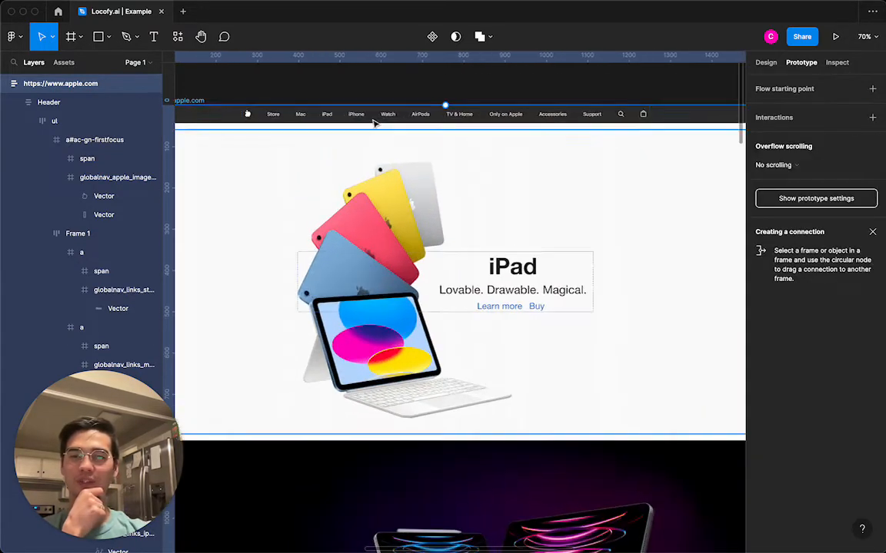
{"action": "double_click", "coordinate": [619, 117]}
{"action": "double_click", "coordinate": [618, 117]}
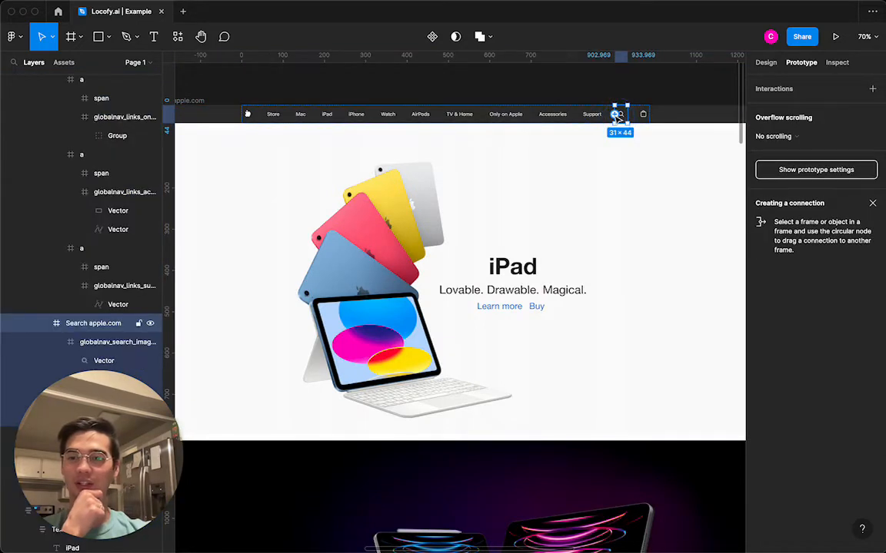
{"action": "scroll", "coordinate": [85, 252], "scroll_direction": "down", "scroll_amount": 3}
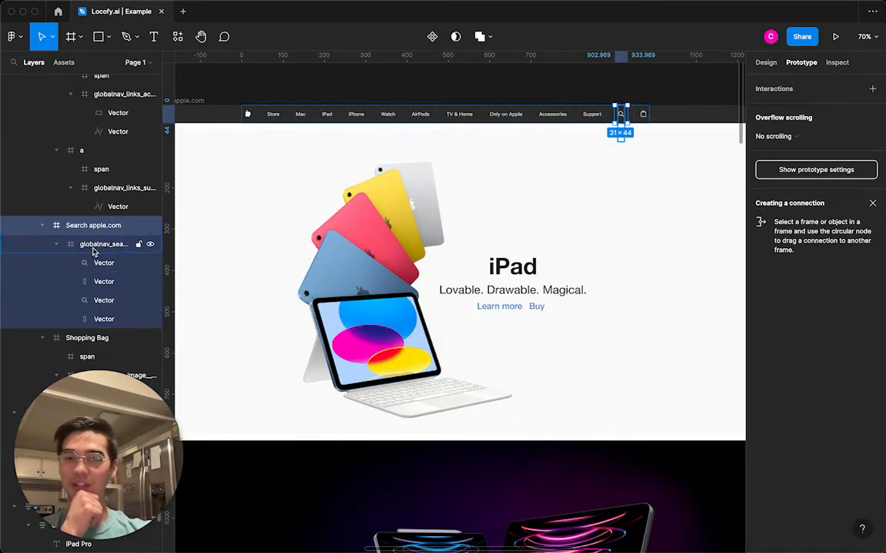
{"action": "left_click", "coordinate": [93, 250]}
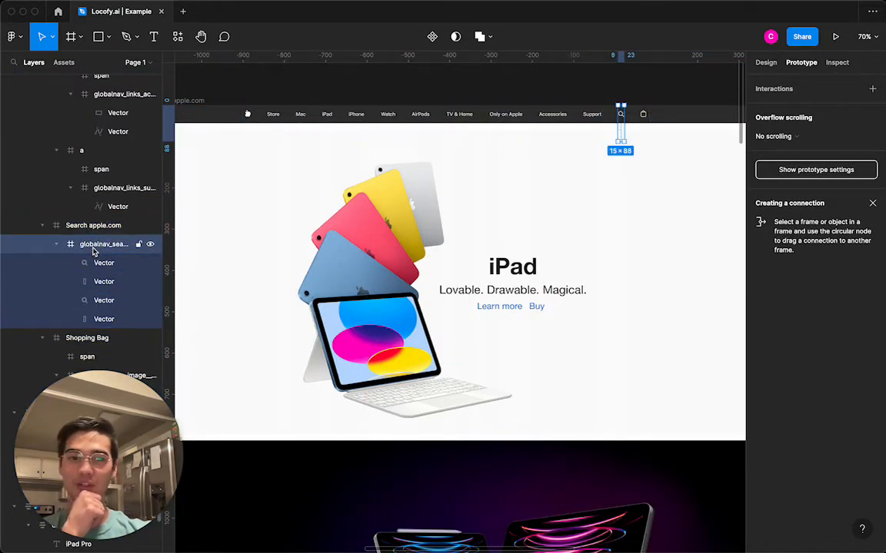
{"action": "left_click", "coordinate": [98, 306]}
{"action": "left_click", "coordinate": [100, 263]}
{"action": "left_click", "coordinate": [100, 277]}
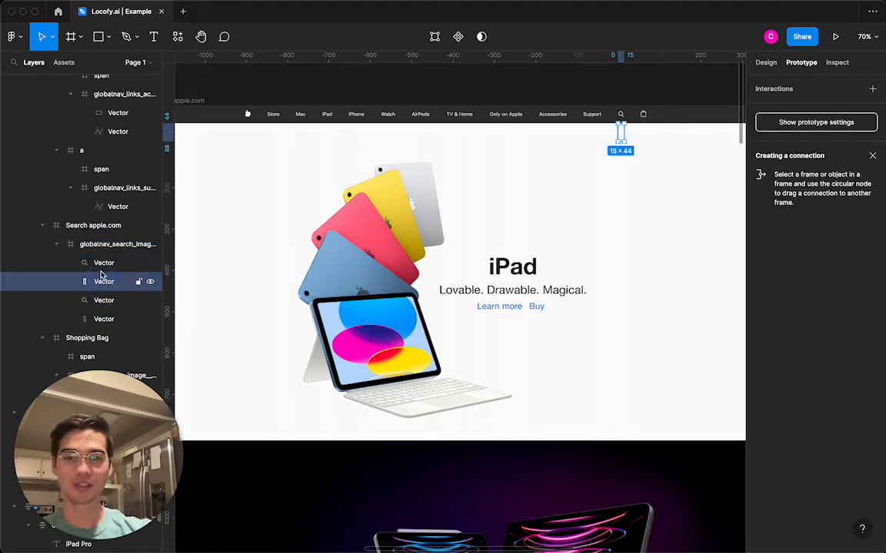
{"action": "left_click", "coordinate": [108, 263], "text": "shift"}
{"action": "key", "text": "Delete"}
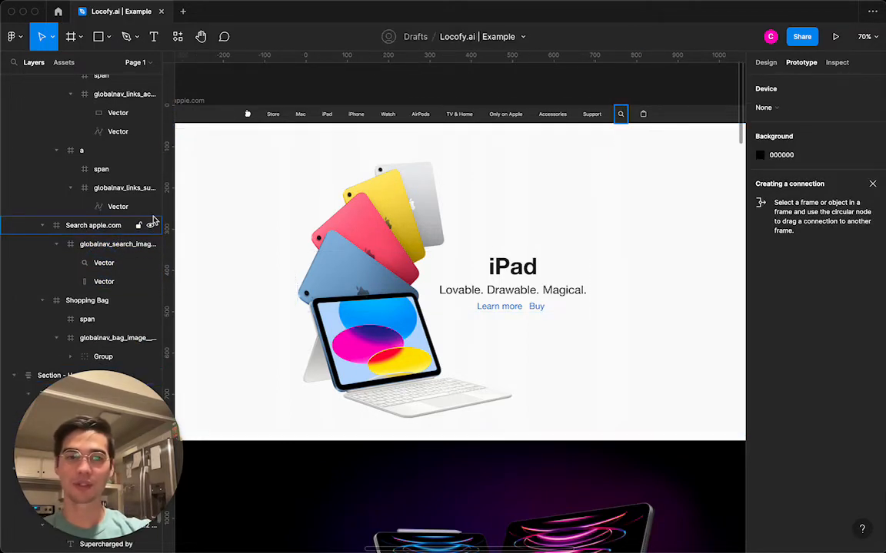
- Try to shorten the search icon's inner image frame to the header's height, then undo the resize
{"action": "left_click", "coordinate": [86, 228]}
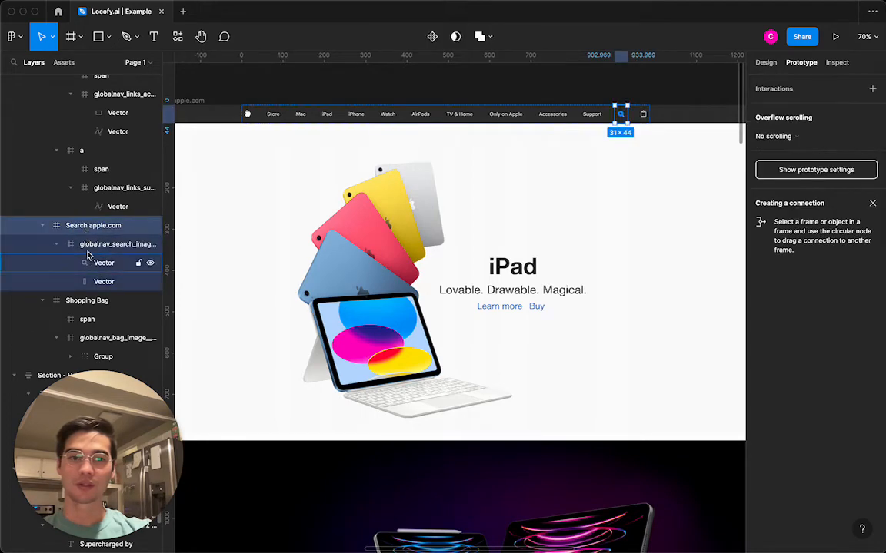
{"action": "left_click", "coordinate": [89, 245]}
{"action": "left_click", "coordinate": [765, 62]}
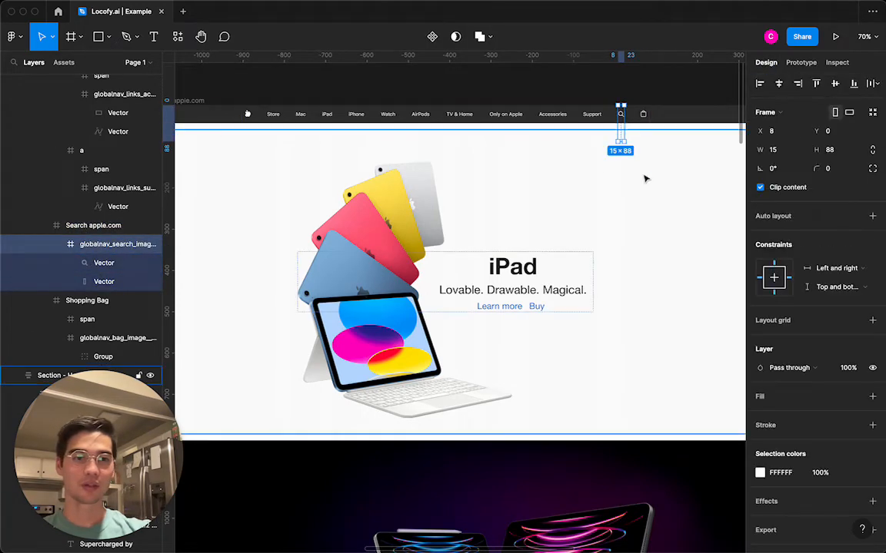
{"action": "scroll", "coordinate": [645, 179], "scroll_direction": "up", "scroll_amount": 5}
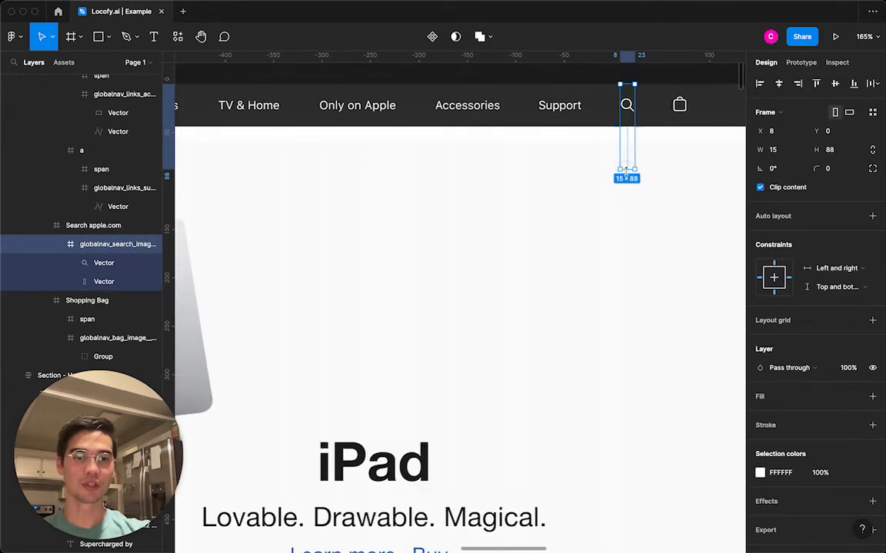
{"action": "left_click_drag", "start_coordinate": [627, 171], "coordinate": [626, 125]}
{"action": "key", "text": "super+z"}
{"action": "key", "text": "super+z"}
{"action": "key", "text": "super+z"}
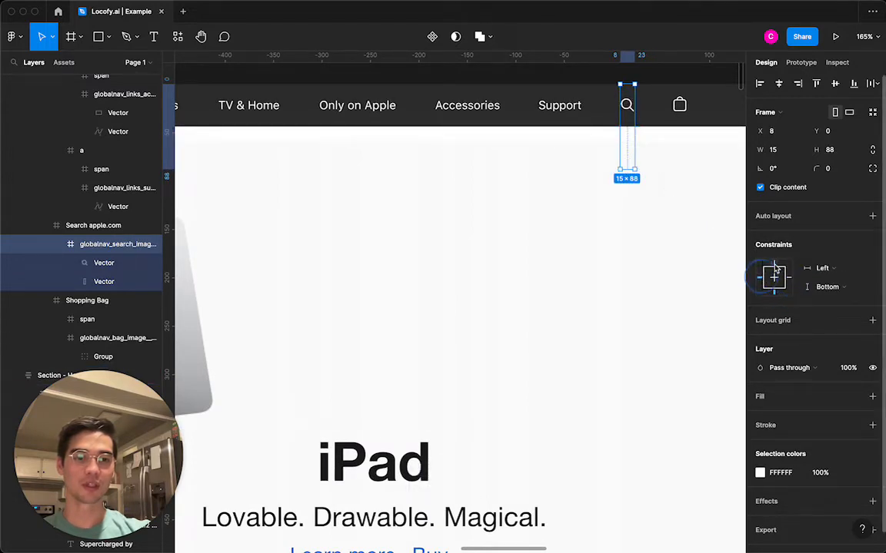
- Set the search image frame's constraints to Left and Top, then try a slight height reduction and undo it
{"action": "left_click", "coordinate": [775, 267]}
{"action": "left_click_drag", "start_coordinate": [626, 170], "coordinate": [626, 164]}
{"action": "key", "text": "super+z"}
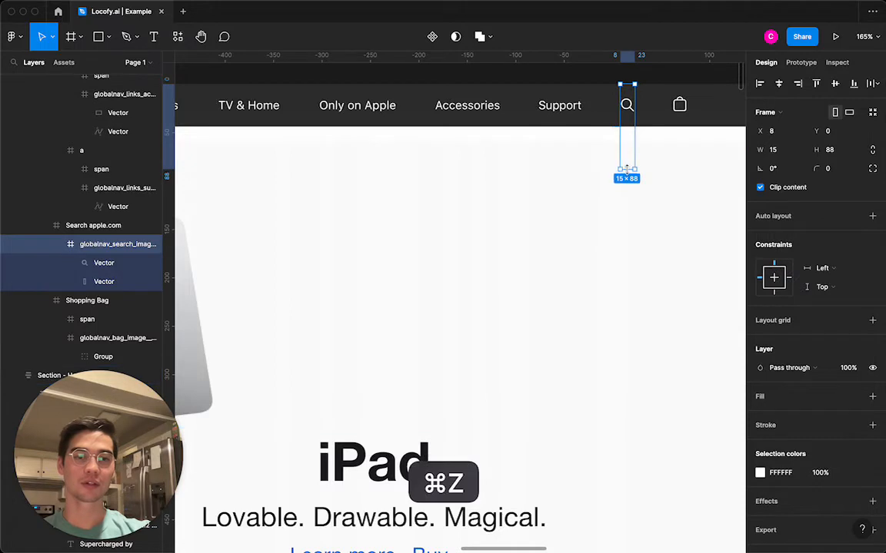
- Try Center constraints on the search image frame while shortening it to 54 high, then undo the resize
{"action": "left_click", "coordinate": [775, 283]}
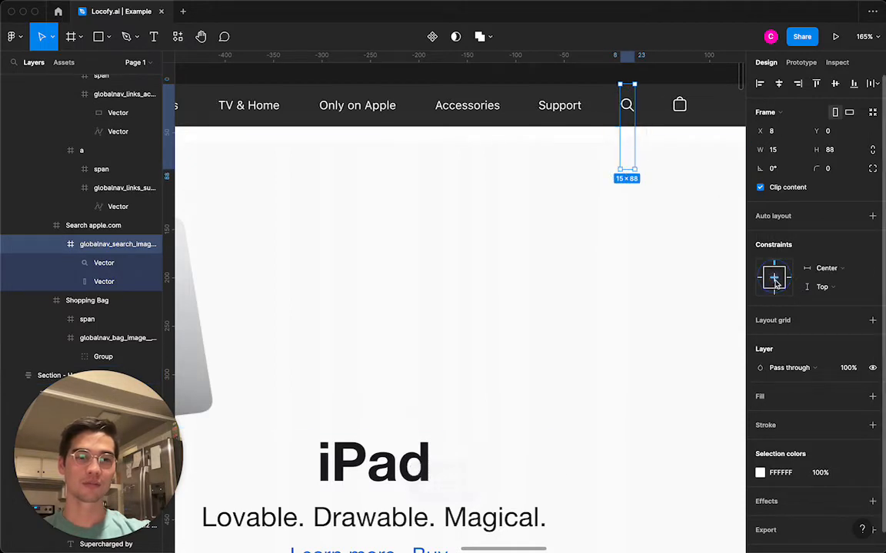
{"action": "left_click_drag", "start_coordinate": [627, 170], "coordinate": [628, 140]}
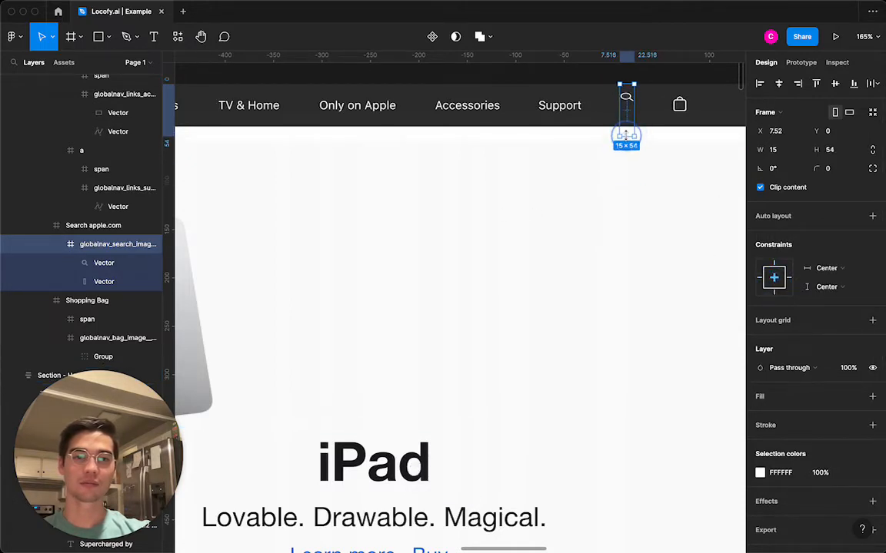
{"action": "key", "text": "super+z"}
- Delete the unfilled 15 × 44 vector behind the magnifier inside the search image frame
{"action": "double_click", "coordinate": [627, 106]}
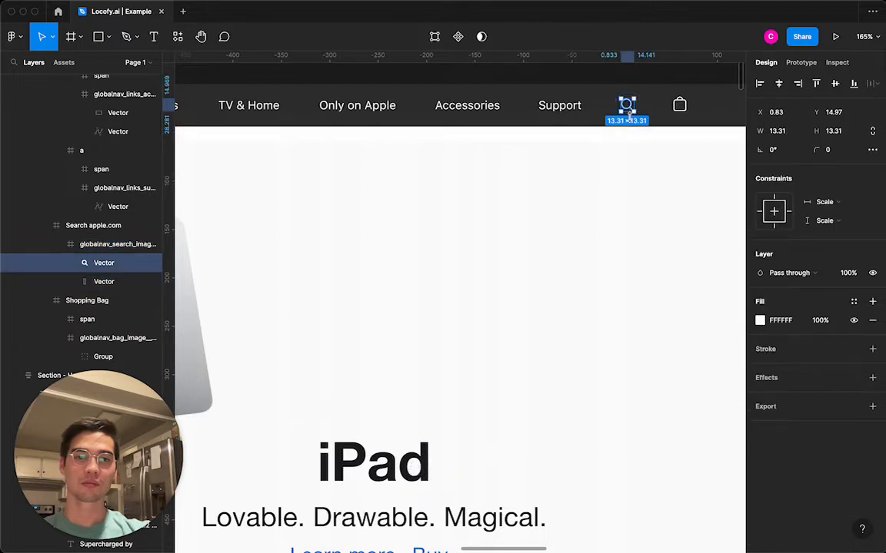
{"action": "left_click", "coordinate": [103, 250]}
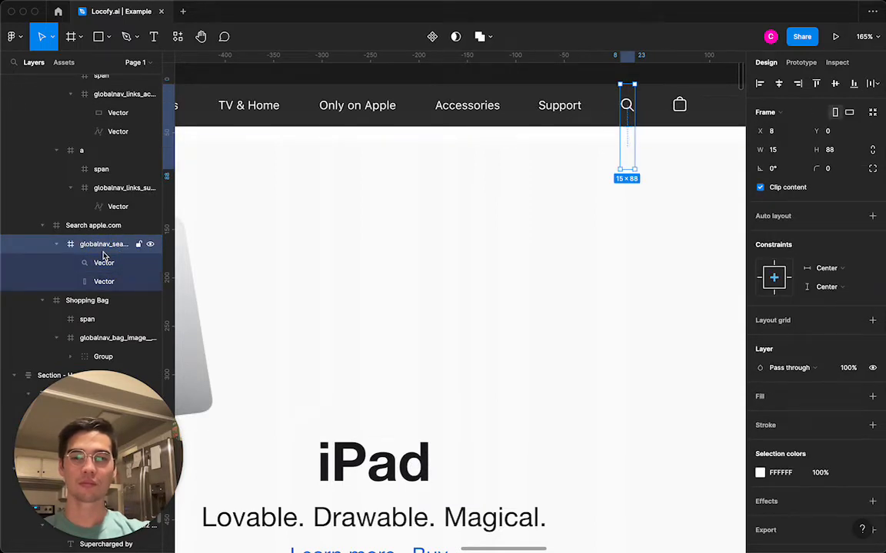
{"action": "left_click", "coordinate": [105, 264]}
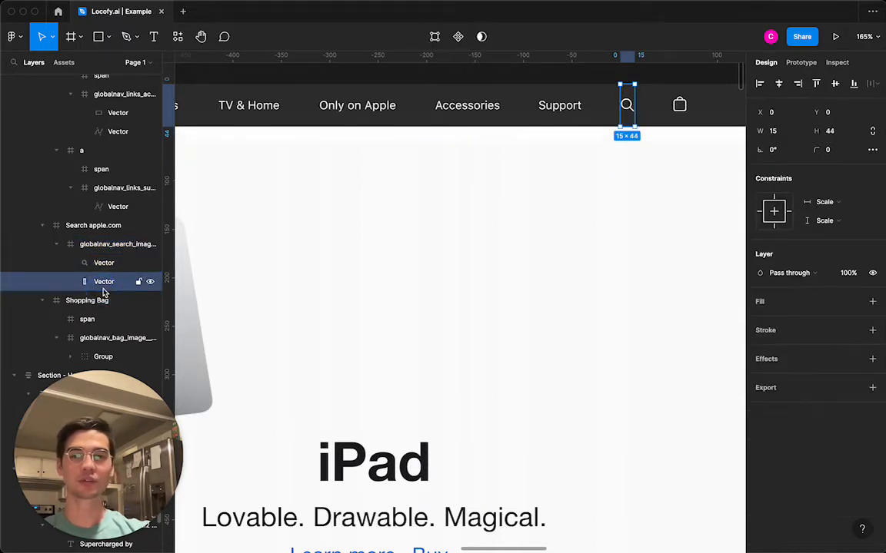
{"action": "left_click", "coordinate": [105, 283]}
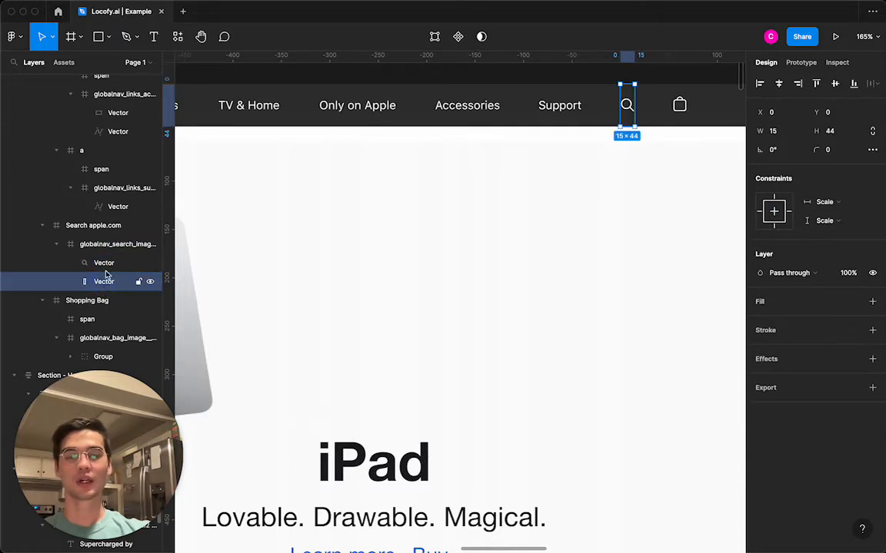
{"action": "key", "text": "Delete"}
- Restore the search image frame's Left and Top constraints and undo further attempts at shortening it
{"action": "left_click", "coordinate": [107, 246]}
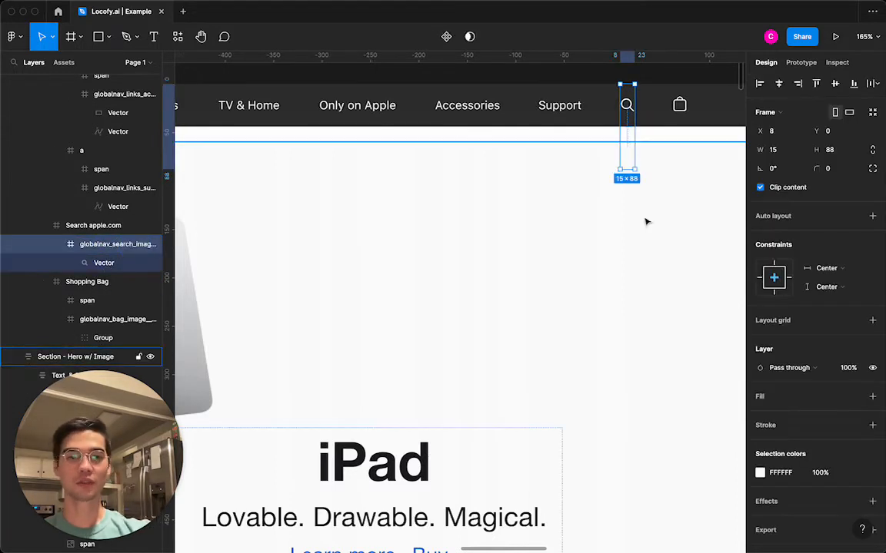
{"action": "left_click_drag", "start_coordinate": [619, 169], "coordinate": [628, 132]}
{"action": "key", "text": "super+z"}
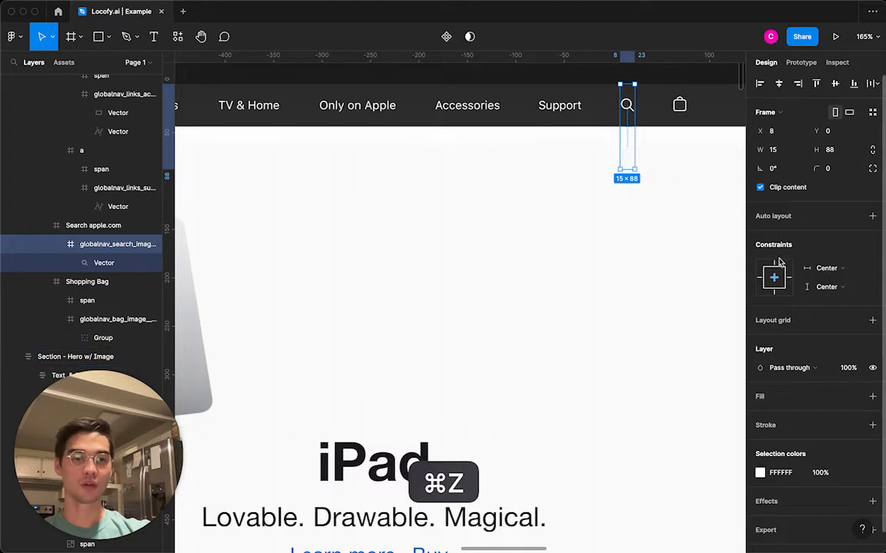
{"action": "key", "text": "super+z"}
{"action": "key", "text": "super+z"}
{"action": "left_click_drag", "start_coordinate": [633, 166], "coordinate": [628, 143]}
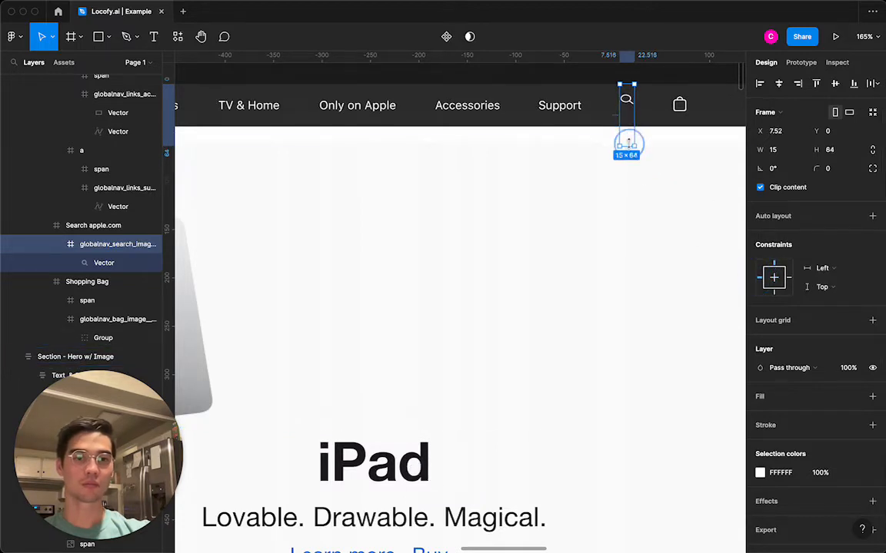
{"action": "key", "text": "super+z"}
- Check the magnifier vector's constraints, then try shortening its parent frame to 44 high and undo it
{"action": "left_click", "coordinate": [106, 263]}
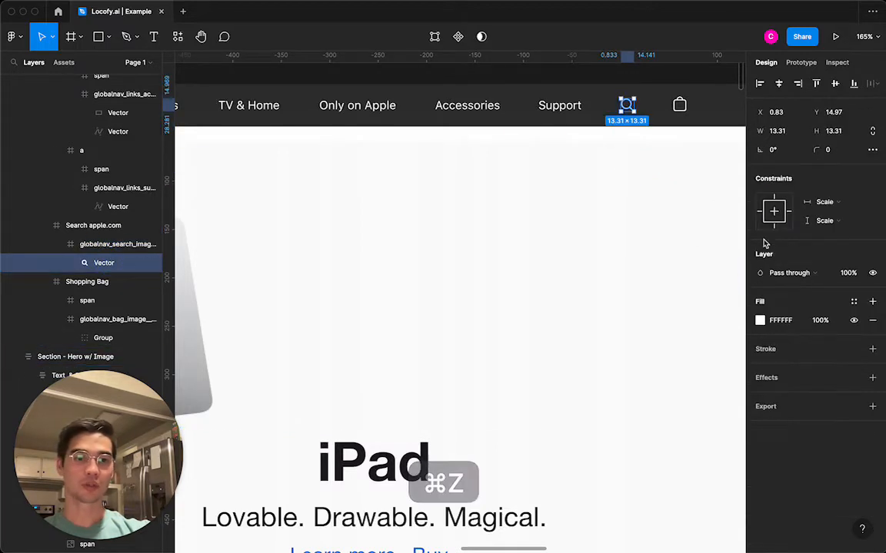
{"action": "left_click", "coordinate": [114, 243]}
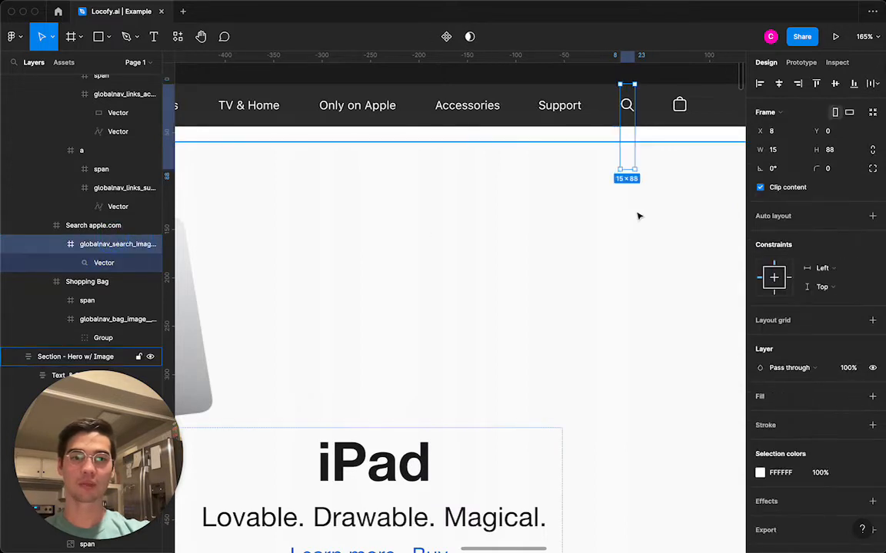
{"action": "left_click_drag", "start_coordinate": [626, 168], "coordinate": [626, 144]}
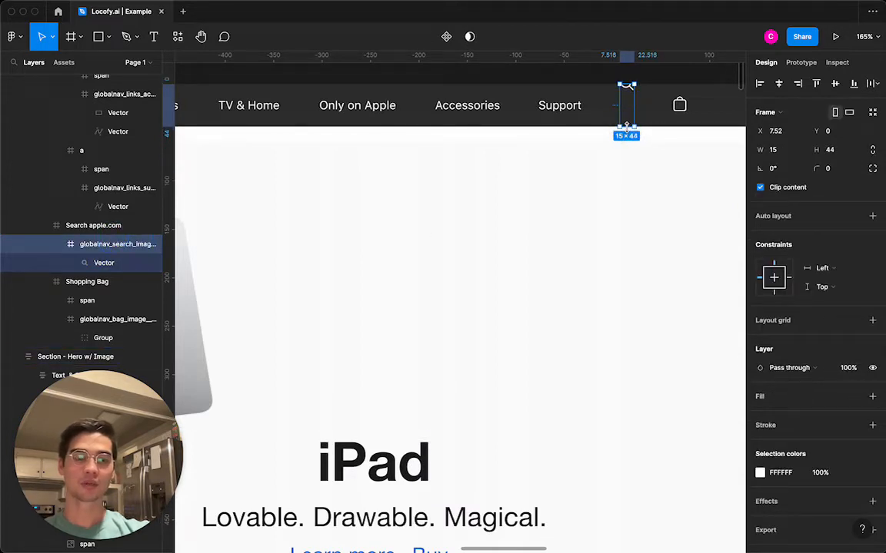
{"action": "key", "text": "super+z"}
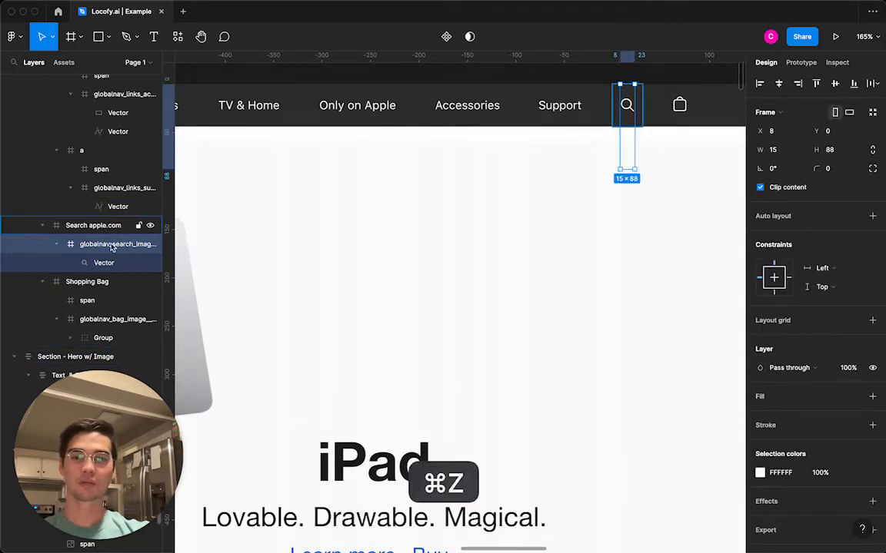
- Set the constraints of both the search image frame and its magnifier vector to Center horizontally and vertically
{"action": "left_click", "coordinate": [778, 278]}
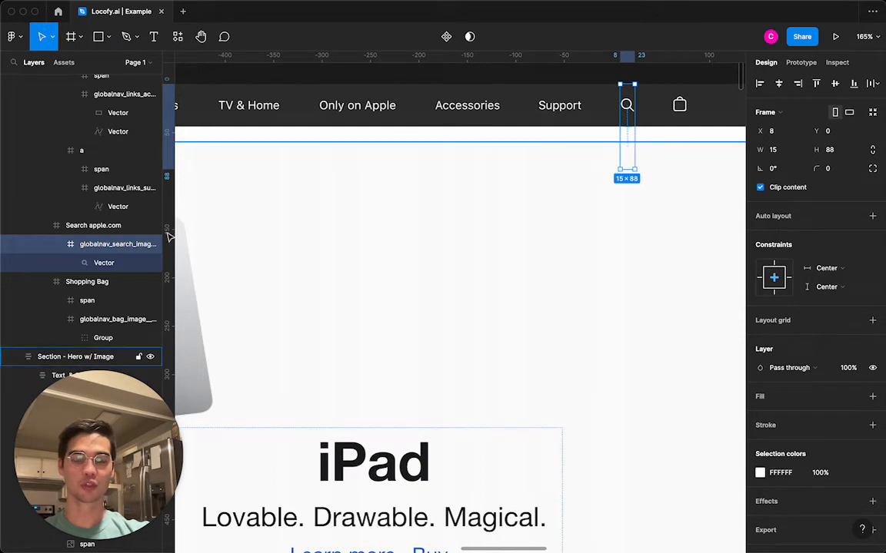
{"action": "left_click", "coordinate": [118, 263]}
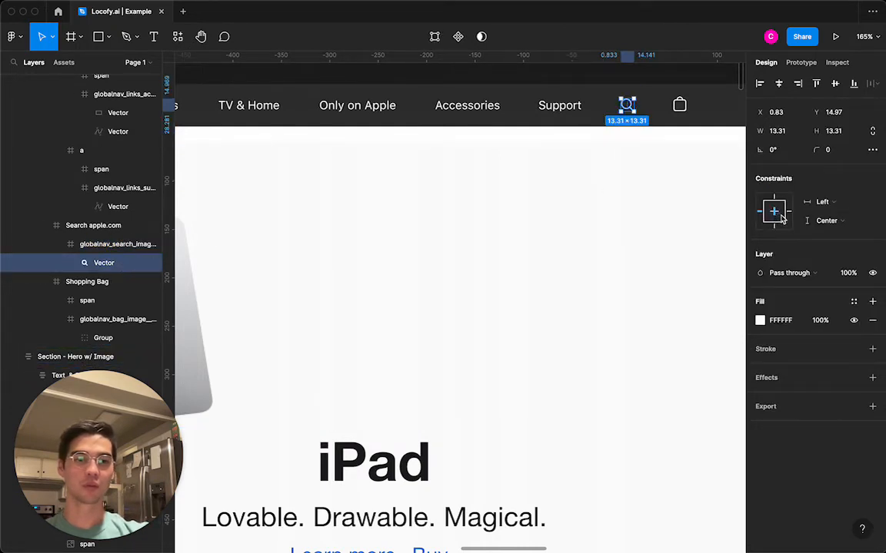
{"action": "left_click", "coordinate": [630, 158]}
- Shorten the search image frame to 44 high and re-center the magnifier vector vertically within the header
{"action": "left_click", "coordinate": [632, 123]}
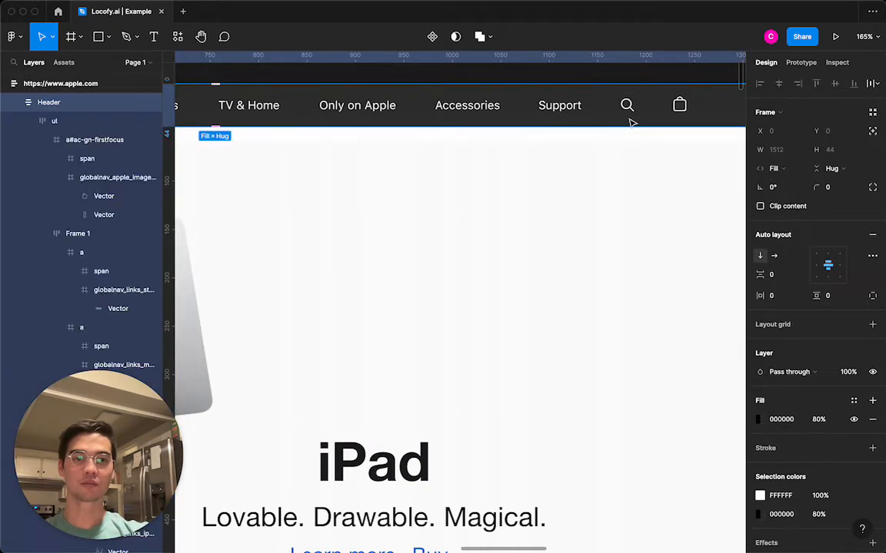
{"action": "left_click", "coordinate": [631, 122]}
{"action": "double_click", "coordinate": [637, 108]}
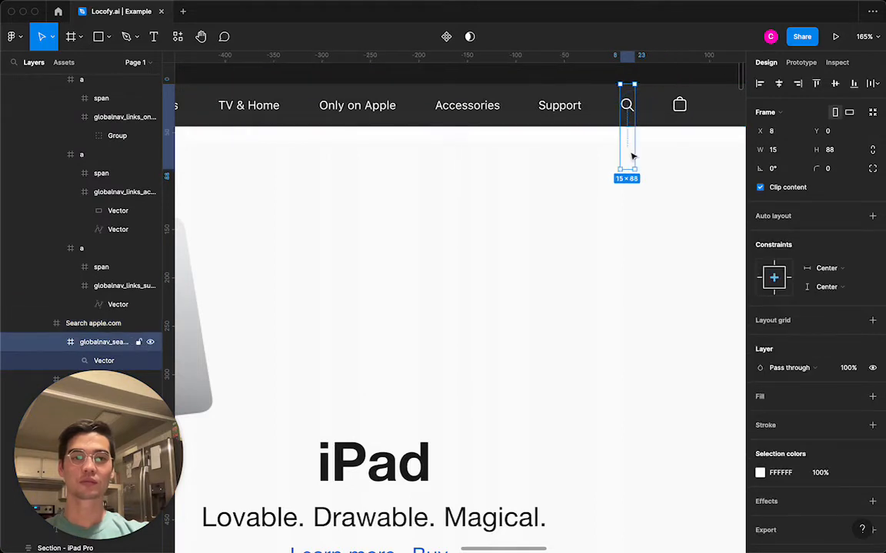
{"action": "left_click_drag", "start_coordinate": [627, 170], "coordinate": [627, 145]}
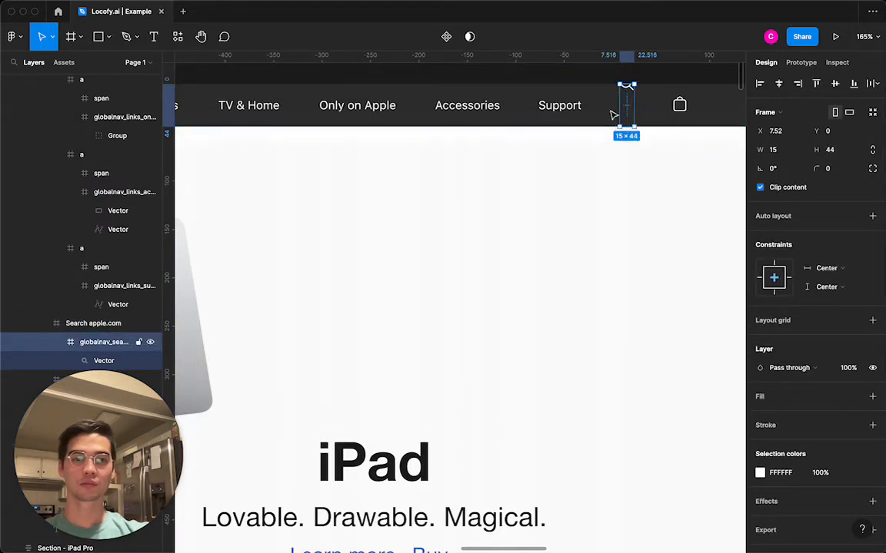
{"action": "left_click", "coordinate": [91, 360]}
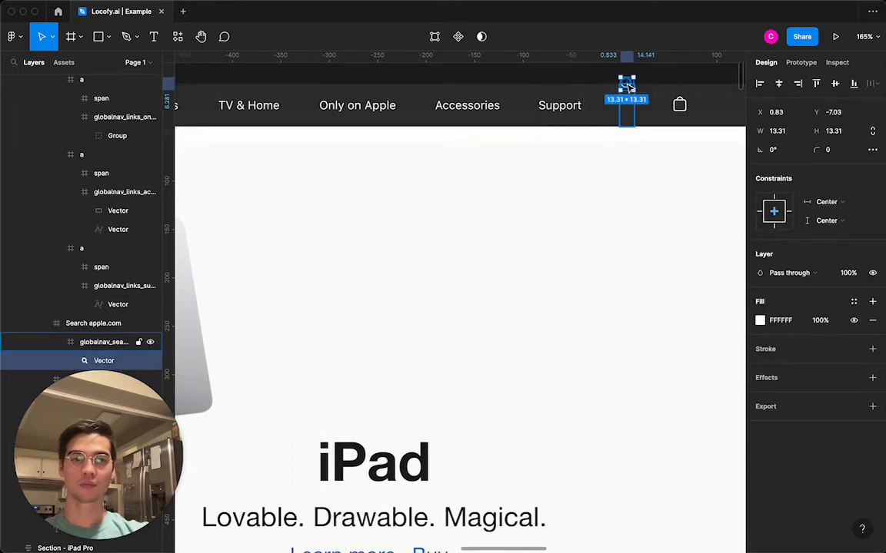
{"action": "key", "text": "Escape"}
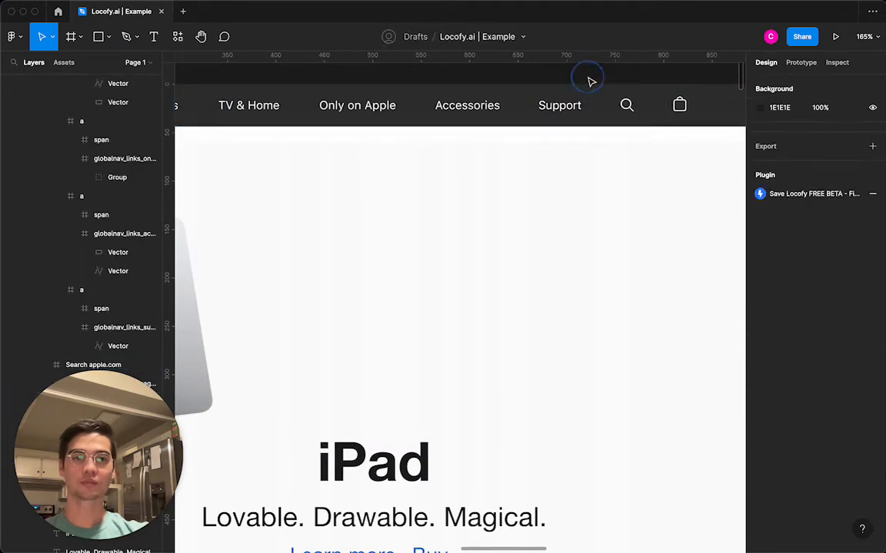
- Move the mobile homepage frame about 360 px to the right, farther from the desktop frame
{"action": "scroll", "coordinate": [590, 80], "scroll_direction": "down", "scroll_amount": 6}
{"action": "scroll", "coordinate": [590, 80], "scroll_direction": "down", "scroll_amount": 3}
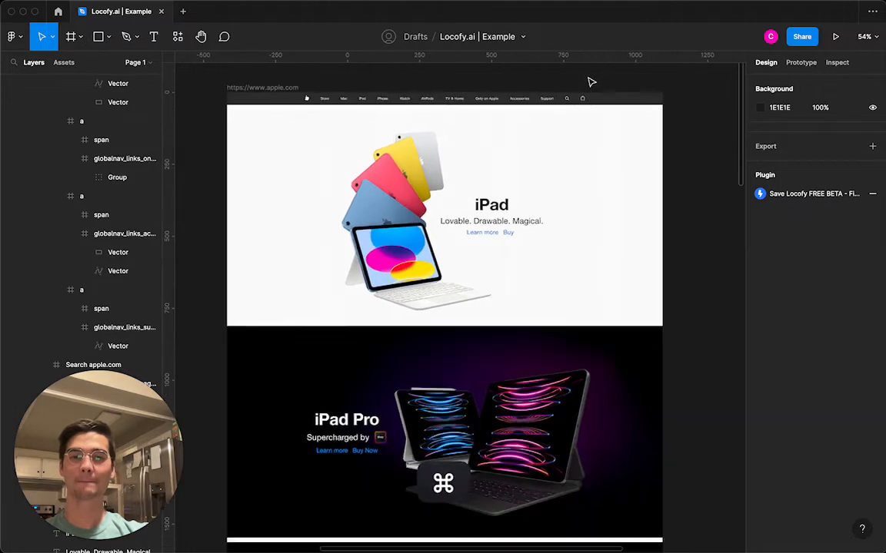
{"action": "scroll", "coordinate": [590, 82], "scroll_direction": "down", "scroll_amount": 3}
{"action": "scroll", "coordinate": [589, 83], "scroll_direction": "right", "scroll_amount": 3}
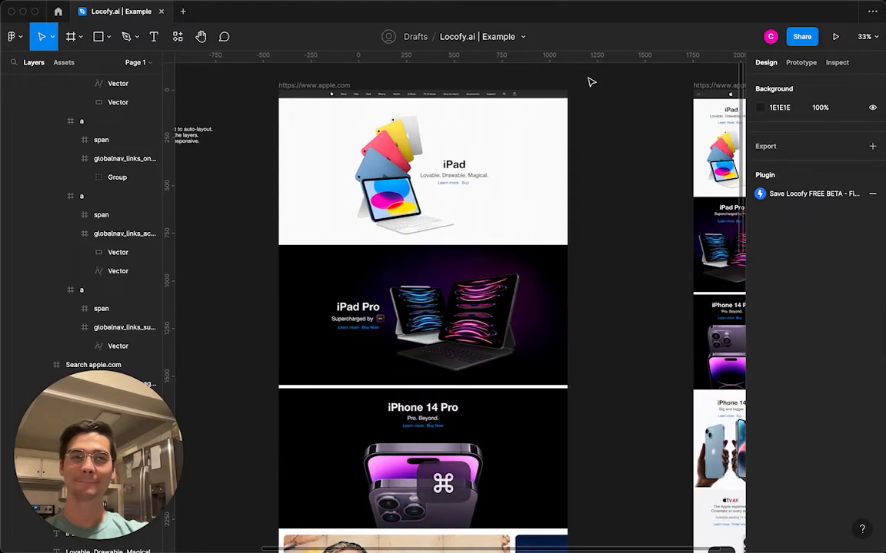
{"action": "scroll", "coordinate": [606, 115], "scroll_direction": "right", "scroll_amount": 2}
{"action": "scroll", "coordinate": [608, 116], "scroll_direction": "right", "scroll_amount": 3}
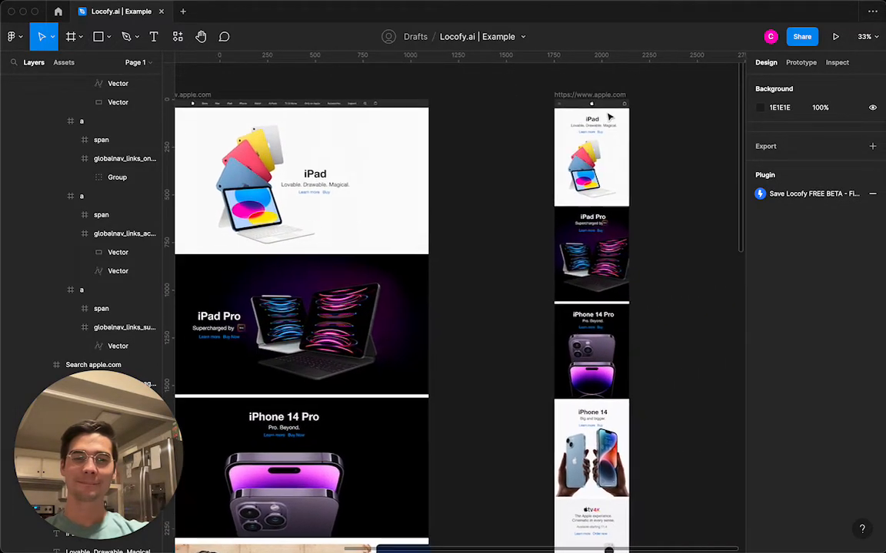
{"action": "left_click_drag", "start_coordinate": [571, 95], "coordinate": [641, 96]}
{"action": "left_click", "coordinate": [500, 163]}
- Review the restructured desktop homepage from the header down through the product sections to the footer
{"action": "scroll", "coordinate": [500, 164], "scroll_direction": "left", "scroll_amount": 3}
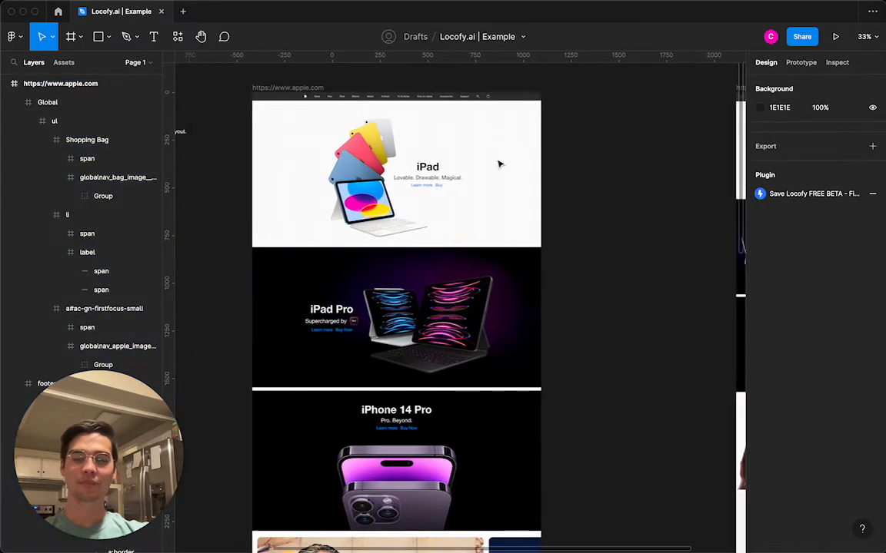
{"action": "scroll", "coordinate": [491, 172], "scroll_direction": "down", "scroll_amount": 5}
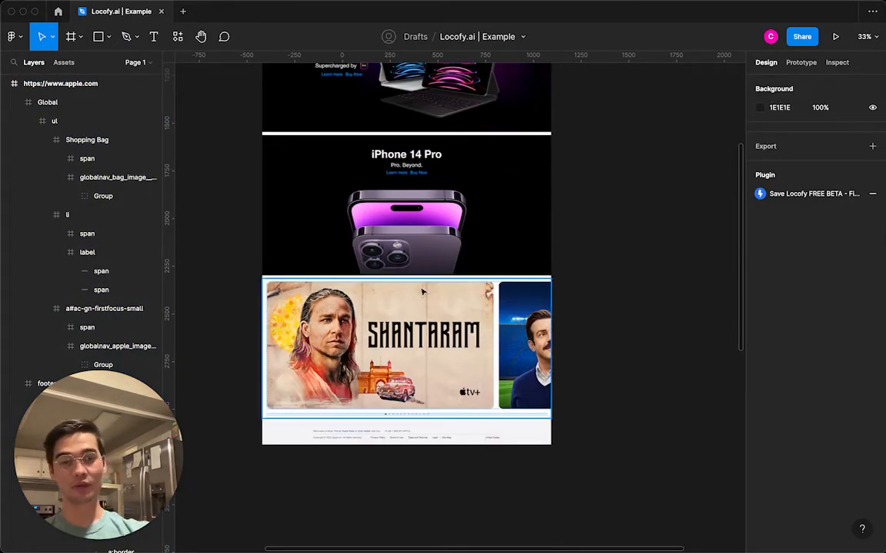
{"action": "scroll", "coordinate": [422, 291], "scroll_direction": "up", "scroll_amount": 10}
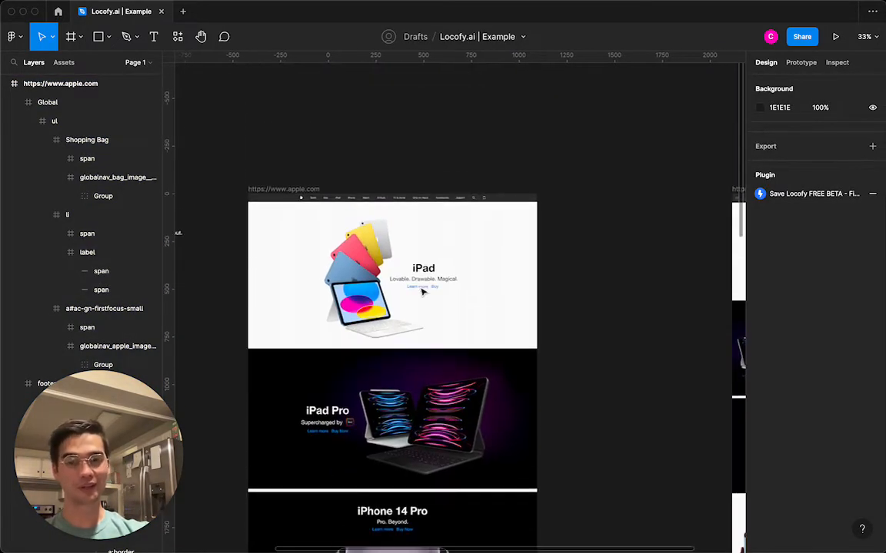
{"action": "scroll", "coordinate": [309, 225], "scroll_direction": "up", "scroll_amount": 3}
{"action": "scroll", "coordinate": [514, 332], "scroll_direction": "down", "scroll_amount": 3}
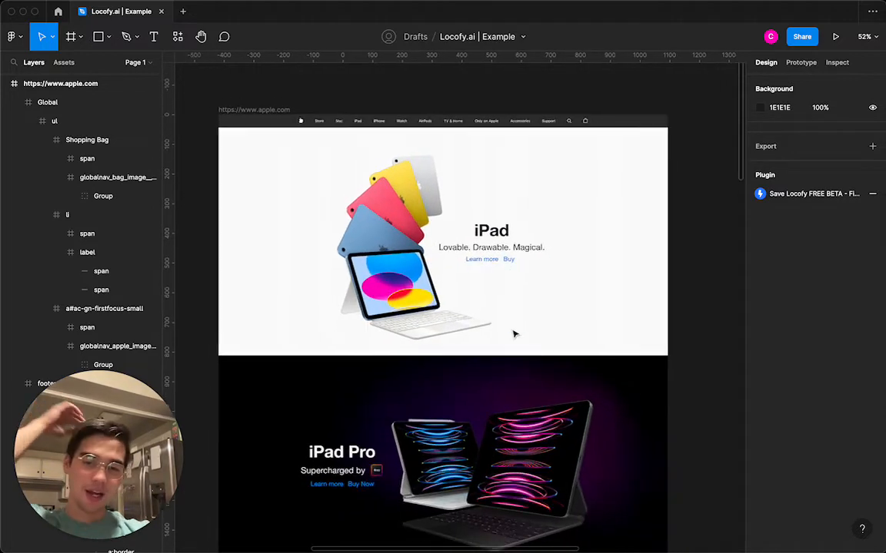
{"action": "left_click", "coordinate": [437, 232]}
{"action": "left_click", "coordinate": [451, 139]}
{"action": "scroll", "coordinate": [451, 139], "scroll_direction": "down", "scroll_amount": 3}
{"action": "scroll", "coordinate": [451, 139], "scroll_direction": "right", "scroll_amount": 2}
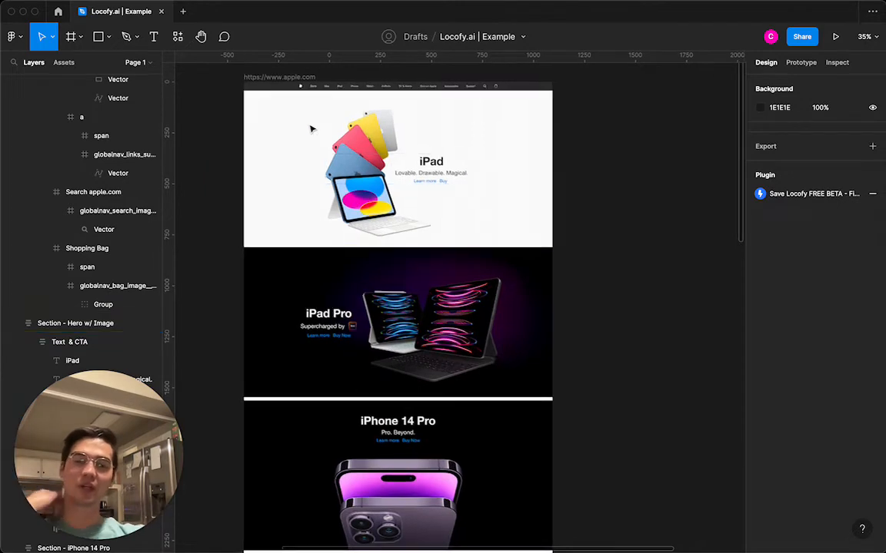
{"action": "scroll", "coordinate": [310, 131], "scroll_direction": "right", "scroll_amount": 2}
{"action": "left_click", "coordinate": [263, 72]}
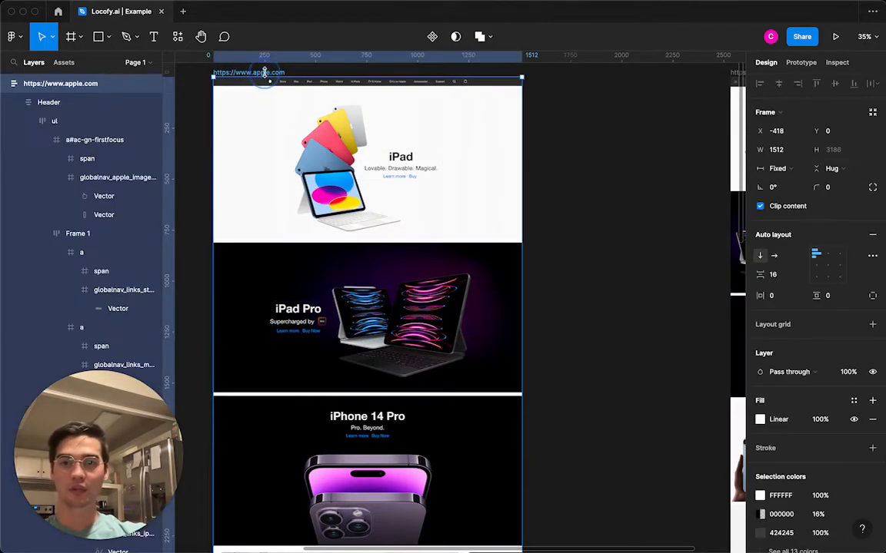
{"action": "left_click", "coordinate": [178, 37]}
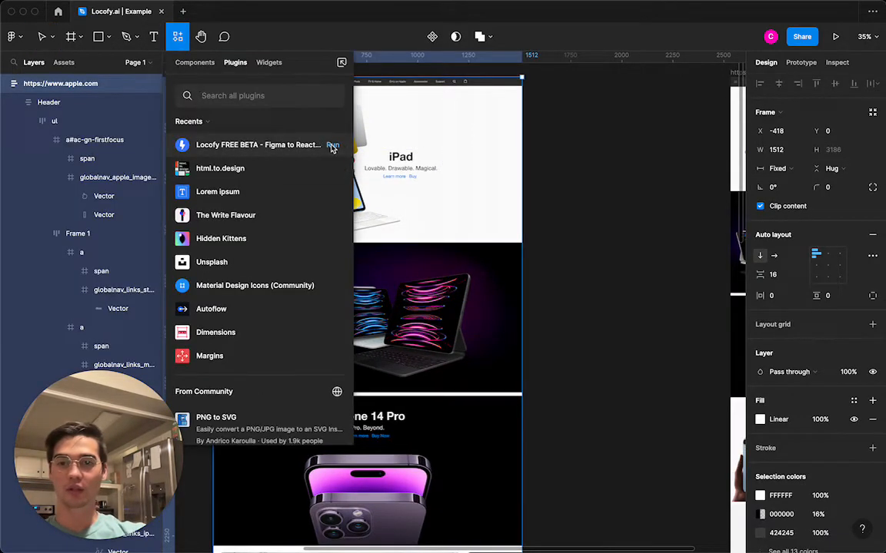
{"action": "left_click", "coordinate": [332, 146]}
{"action": "scroll", "coordinate": [520, 201], "scroll_direction": "right", "scroll_amount": 2}
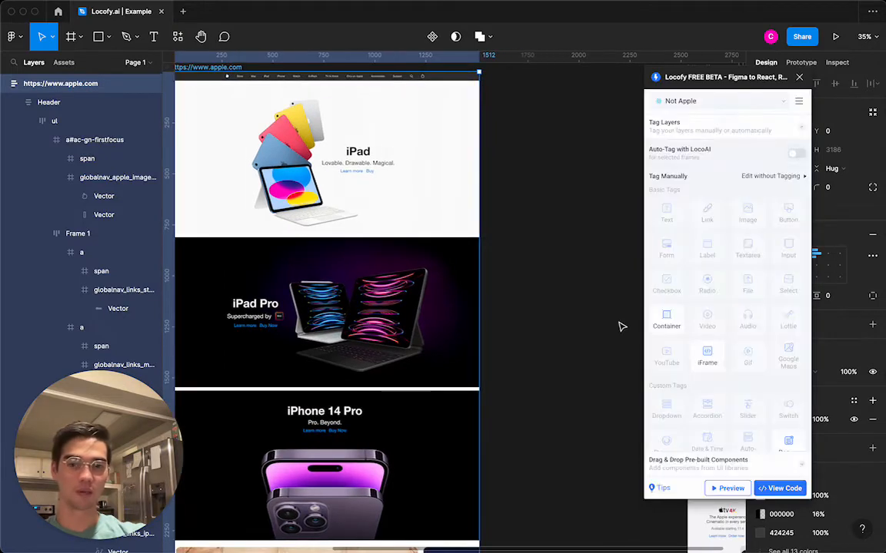
{"action": "left_click", "coordinate": [415, 162]}
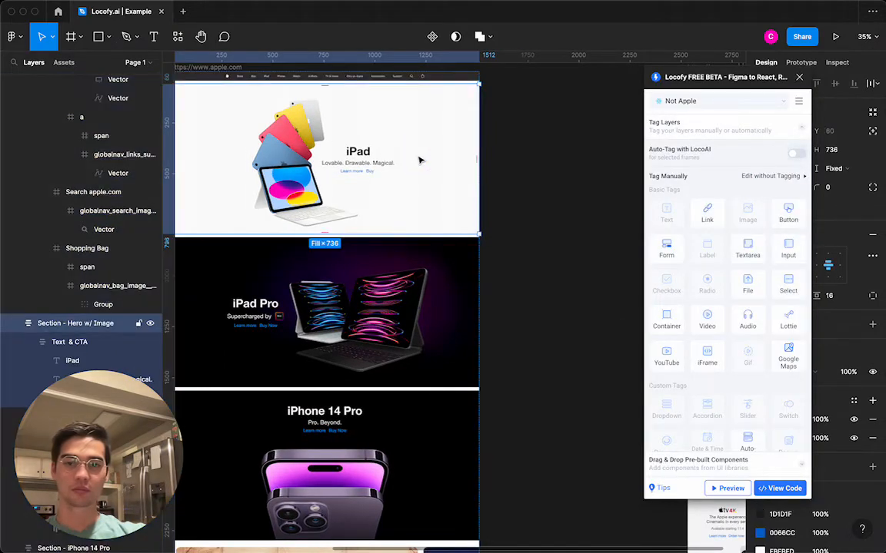
{"action": "scroll", "coordinate": [420, 160], "scroll_direction": "left", "scroll_amount": 3}
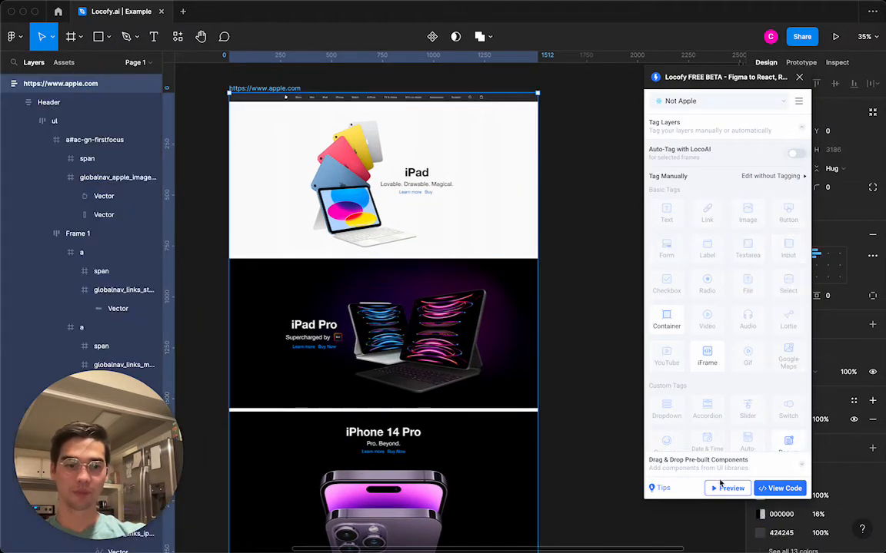
{"action": "left_click", "coordinate": [723, 486]}
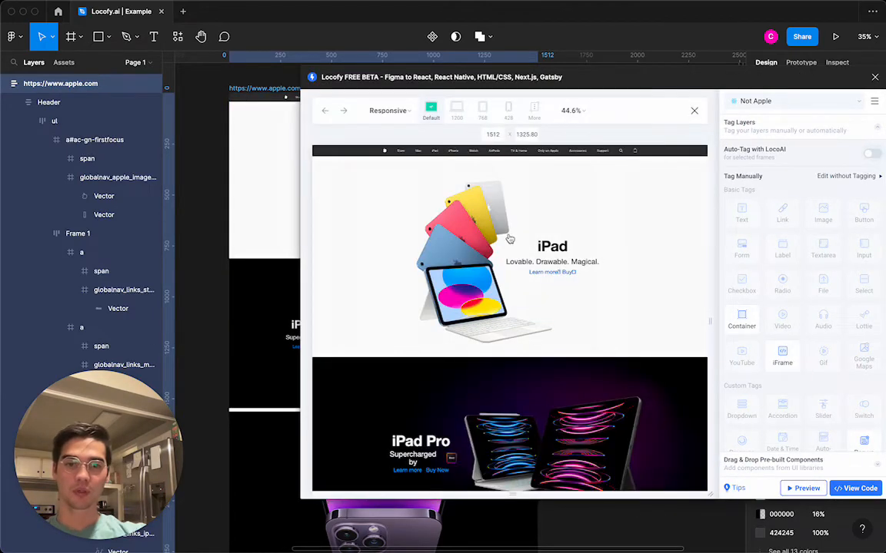
{"action": "scroll", "coordinate": [522, 312], "scroll_direction": "down", "scroll_amount": 10}
{"action": "scroll", "coordinate": [522, 312], "scroll_direction": "up", "scroll_amount": 10}
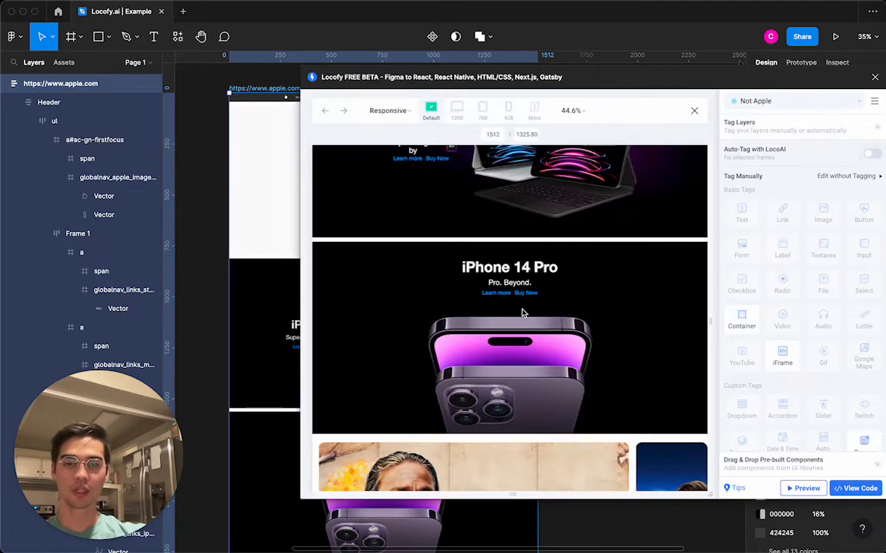
{"action": "scroll", "coordinate": [522, 312], "scroll_direction": "down", "scroll_amount": 10}
{"action": "scroll", "coordinate": [521, 312], "scroll_direction": "up", "scroll_amount": 10}
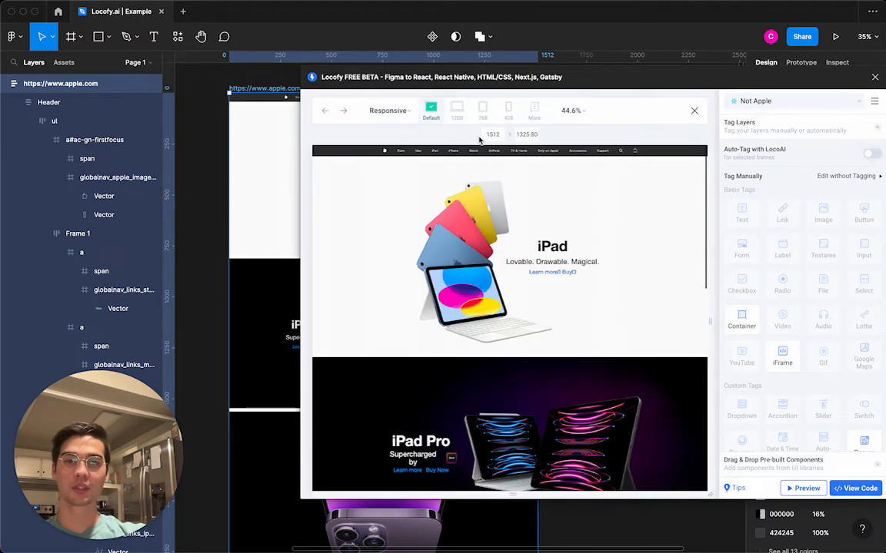
- Switch the preview to the 1200 screen size and check the layout of the page sections
{"action": "left_click", "coordinate": [458, 112]}
{"action": "scroll", "coordinate": [542, 289], "scroll_direction": "down", "scroll_amount": 10}
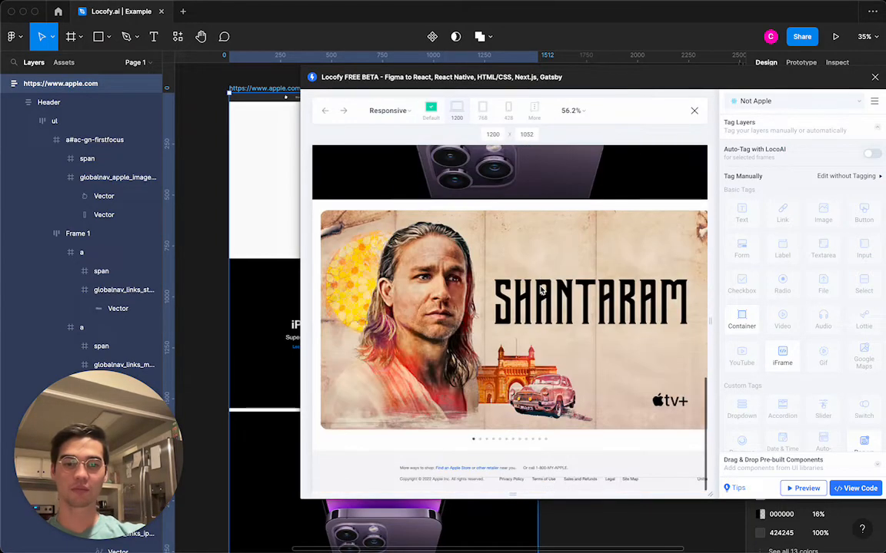
{"action": "scroll", "coordinate": [541, 289], "scroll_direction": "up", "scroll_amount": 10}
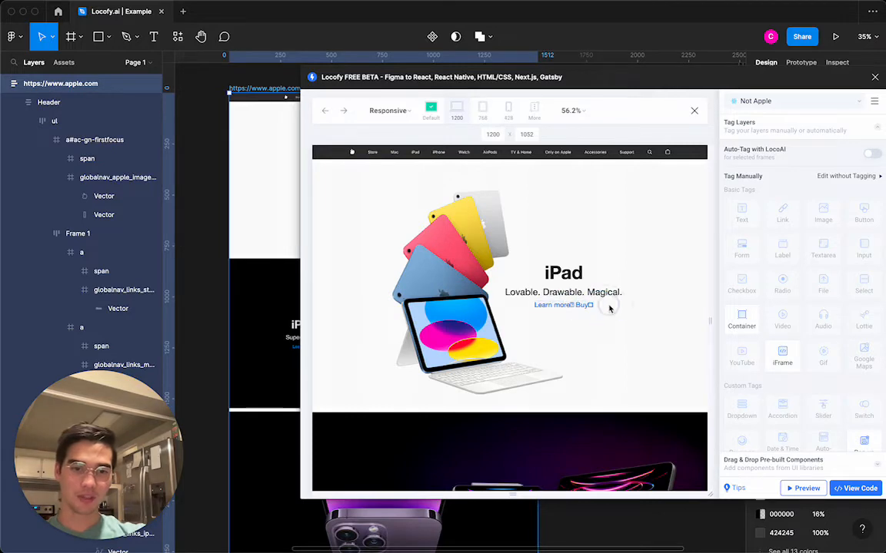
{"action": "scroll", "coordinate": [561, 308], "scroll_direction": "down", "scroll_amount": 5}
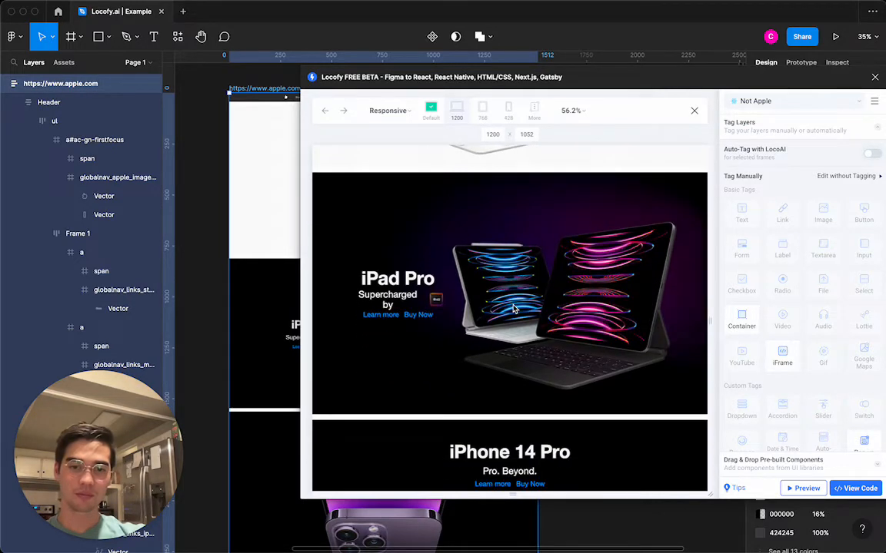
{"action": "left_click_drag", "start_coordinate": [344, 302], "coordinate": [415, 308]}
{"action": "scroll", "coordinate": [429, 310], "scroll_direction": "up", "scroll_amount": 5}
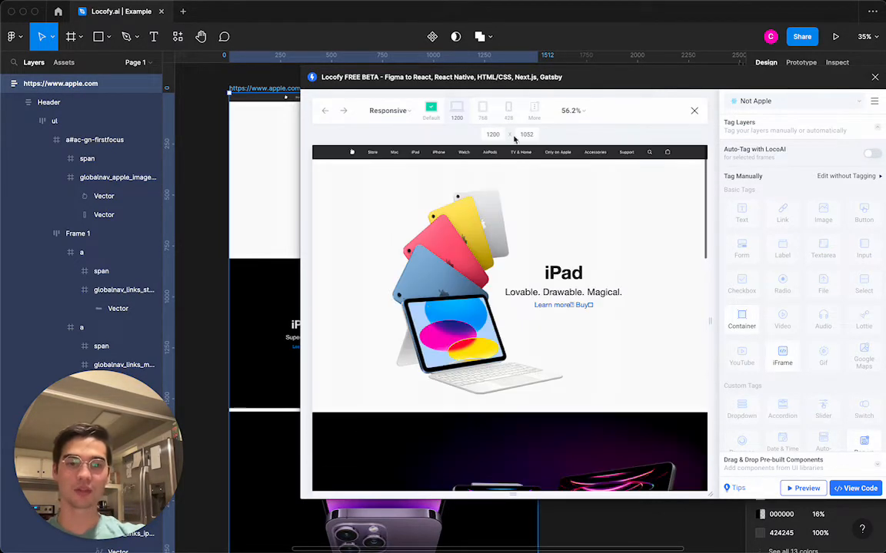
- Switch the preview to the 768 screen size and check how the hero and iPad Pro sections fit
{"action": "left_click", "coordinate": [481, 114]}
{"action": "scroll", "coordinate": [574, 273], "scroll_direction": "down", "scroll_amount": 8}
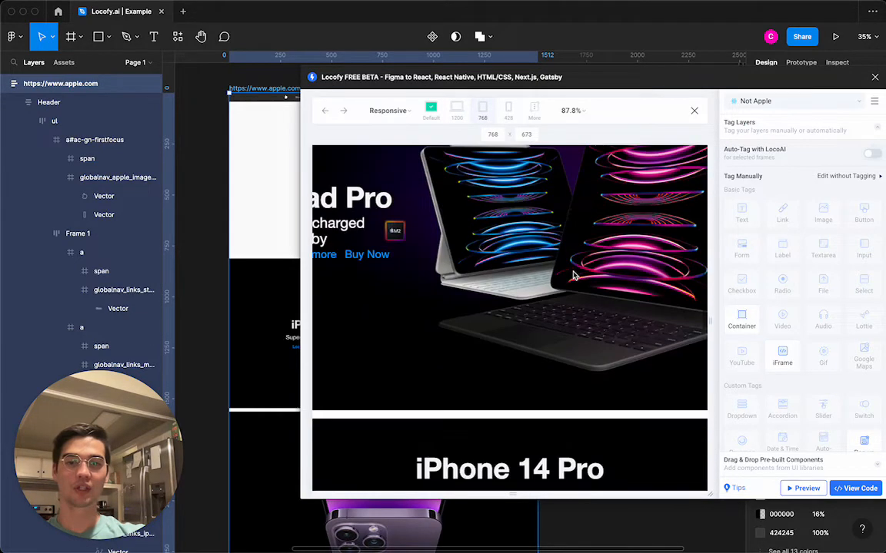
{"action": "scroll", "coordinate": [573, 275], "scroll_direction": "up", "scroll_amount": 3}
{"action": "scroll", "coordinate": [573, 275], "scroll_direction": "up", "scroll_amount": 8}
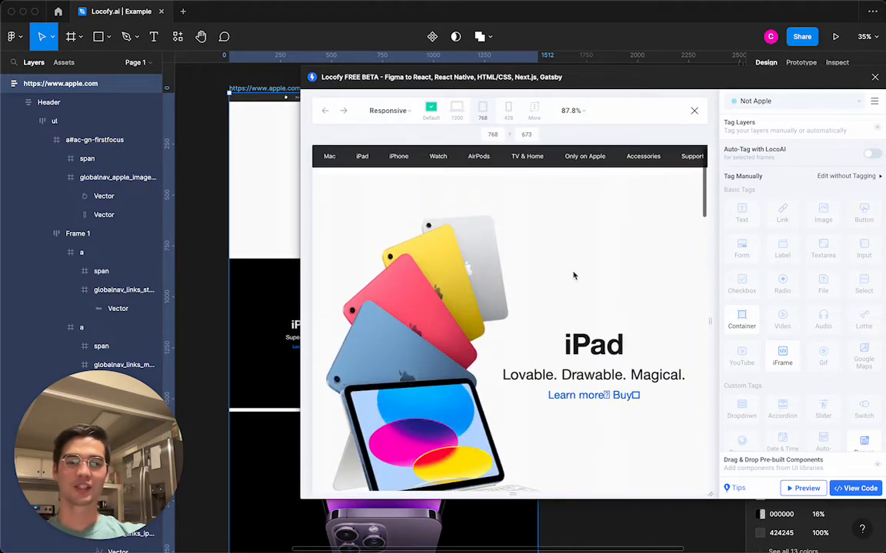
{"action": "scroll", "coordinate": [573, 276], "scroll_direction": "down", "scroll_amount": 5}
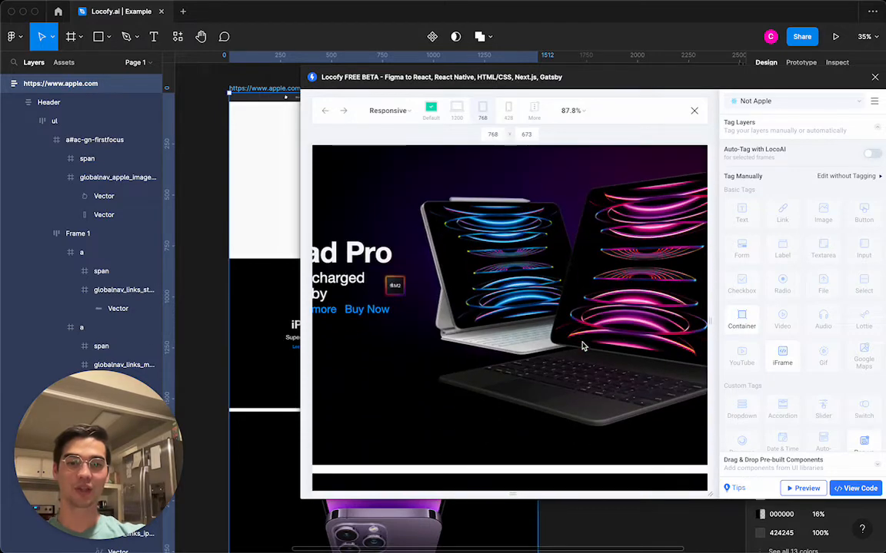
{"action": "scroll", "coordinate": [253, 308], "scroll_direction": "down", "scroll_amount": 5}
{"action": "scroll", "coordinate": [231, 269], "scroll_direction": "right", "scroll_amount": 1}
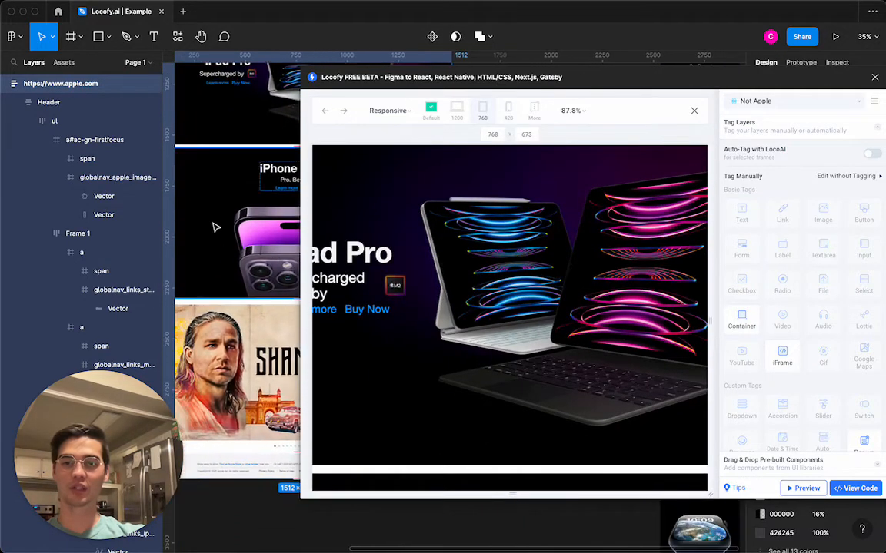
- Select the Section - iPad Pro layer, tag it as a Container, and show its advanced attributes
{"action": "left_click", "coordinate": [238, 222]}
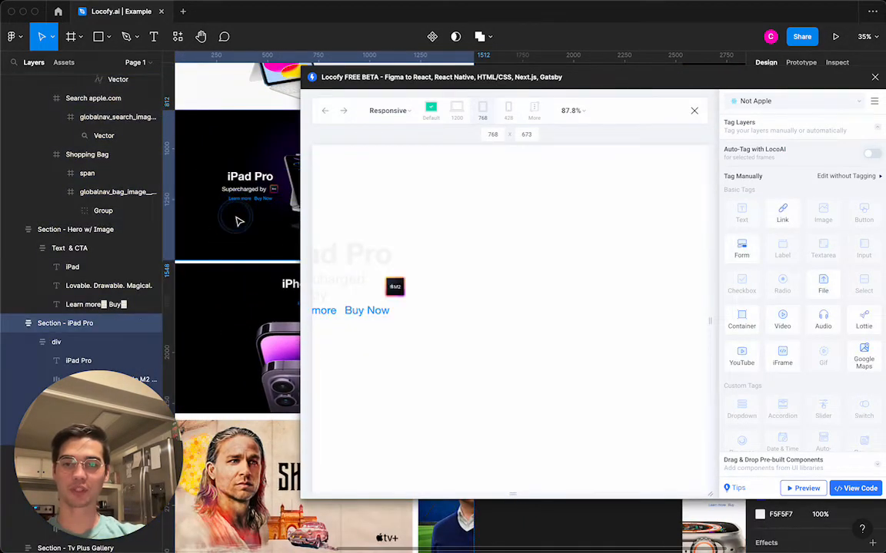
{"action": "scroll", "coordinate": [292, 211], "scroll_direction": "left", "scroll_amount": 2}
{"action": "scroll", "coordinate": [293, 211], "scroll_direction": "up", "scroll_amount": 2}
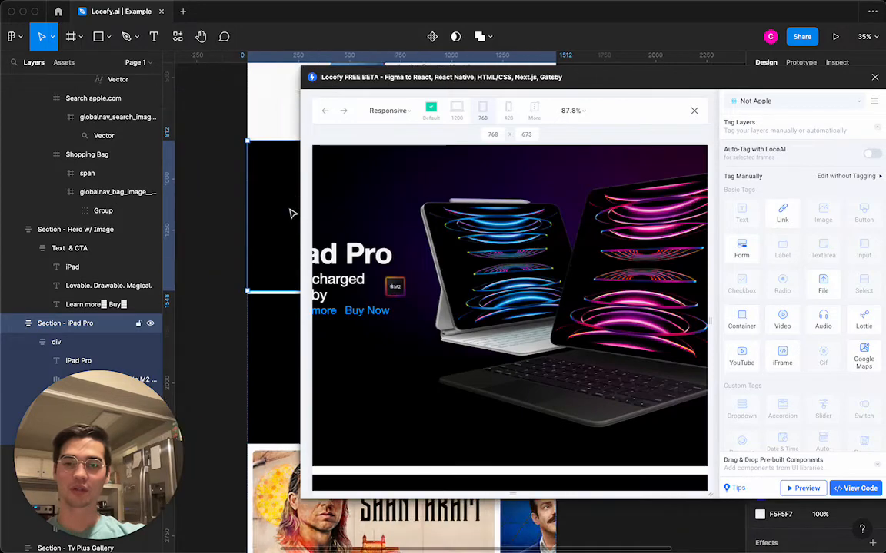
{"action": "scroll", "coordinate": [225, 225], "scroll_direction": "right", "scroll_amount": 2}
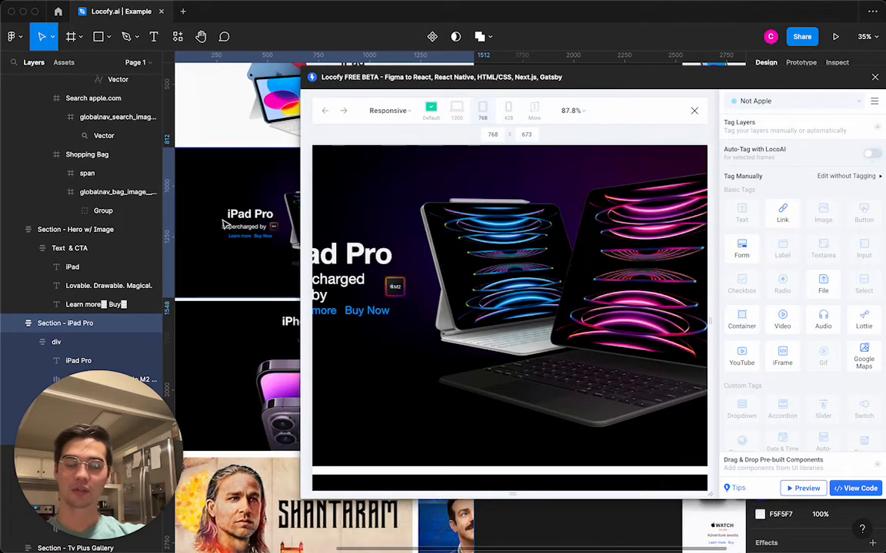
{"action": "left_click", "coordinate": [743, 318]}
{"action": "left_click", "coordinate": [782, 228]}
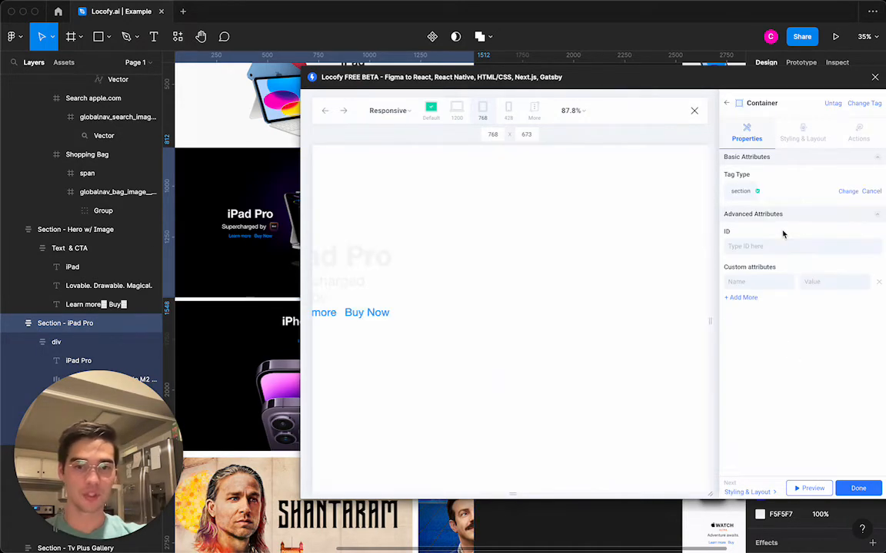
- Review the iPad Pro section container's styling and layout options for the 768 screen
{"action": "left_click", "coordinate": [799, 139]}
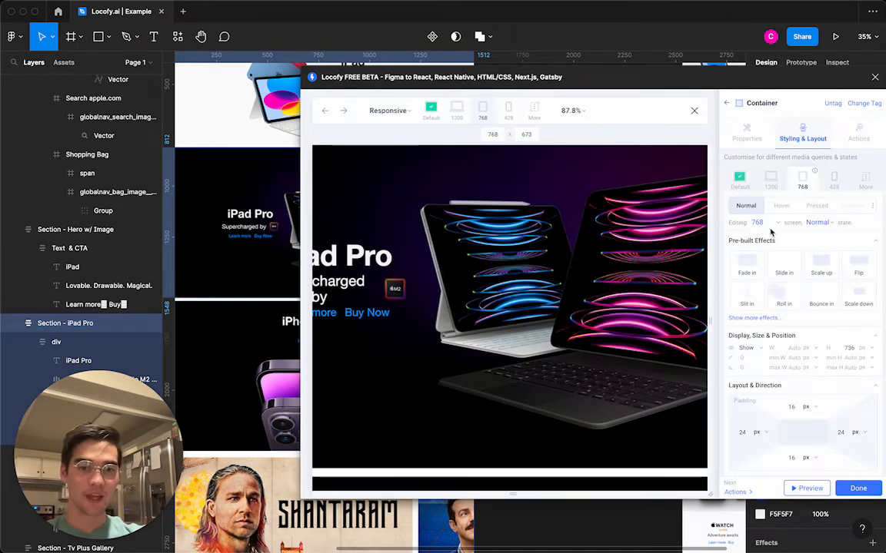
{"action": "scroll", "coordinate": [771, 232], "scroll_direction": "down", "scroll_amount": 4}
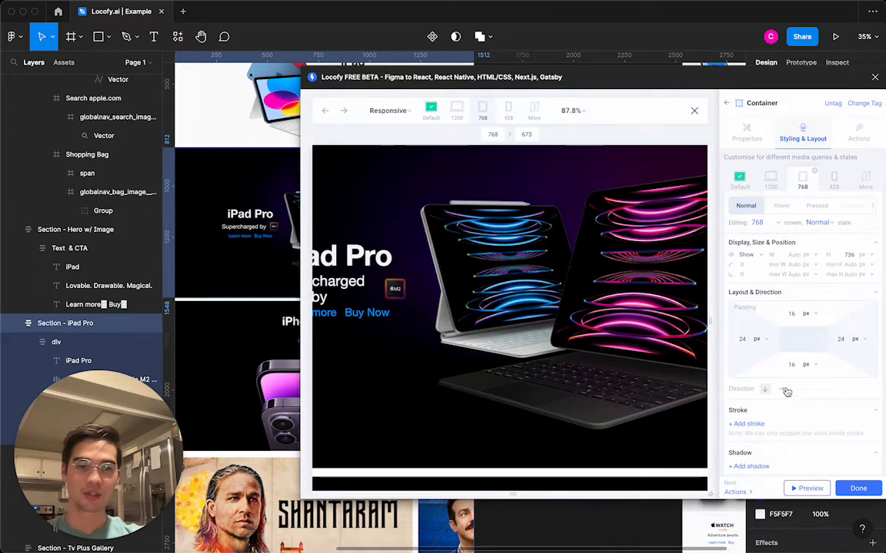
{"action": "scroll", "coordinate": [800, 388], "scroll_direction": "down", "scroll_amount": 4}
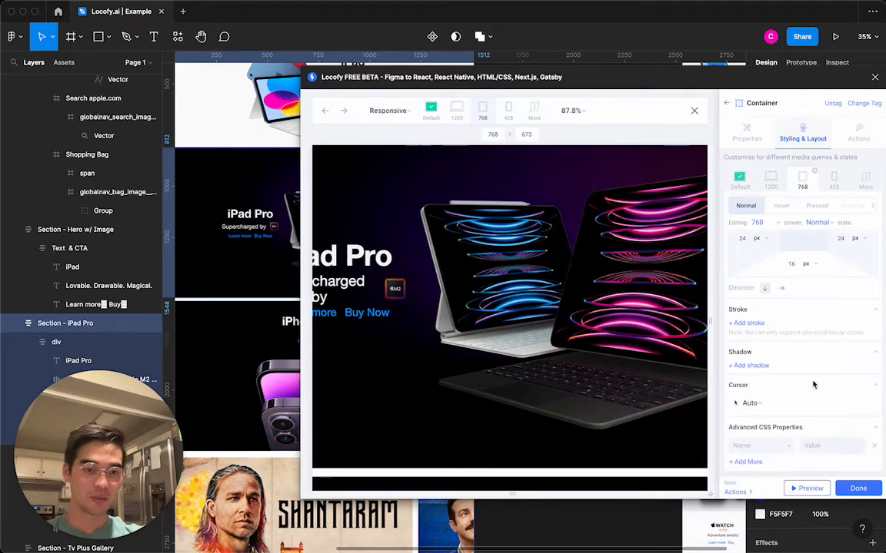
{"action": "scroll", "coordinate": [813, 384], "scroll_direction": "up", "scroll_amount": 5}
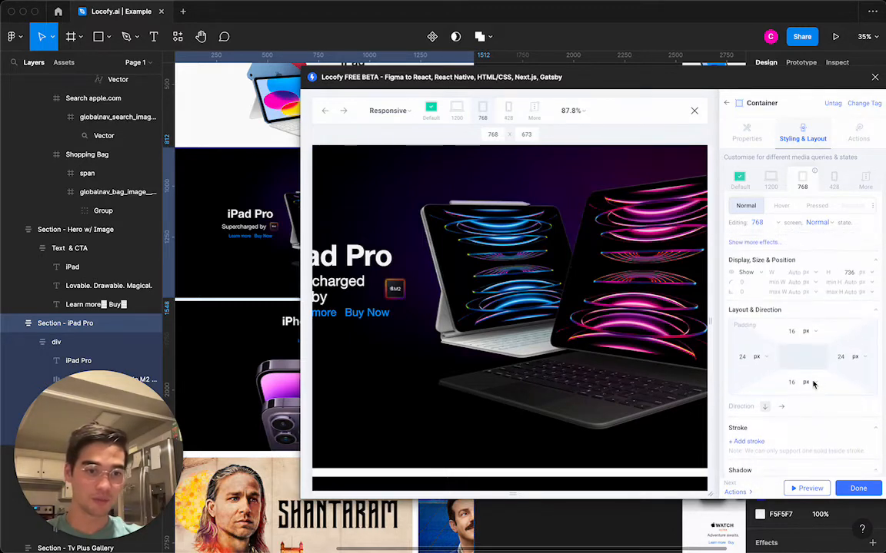
{"action": "scroll", "coordinate": [813, 384], "scroll_direction": "up", "scroll_amount": 1}
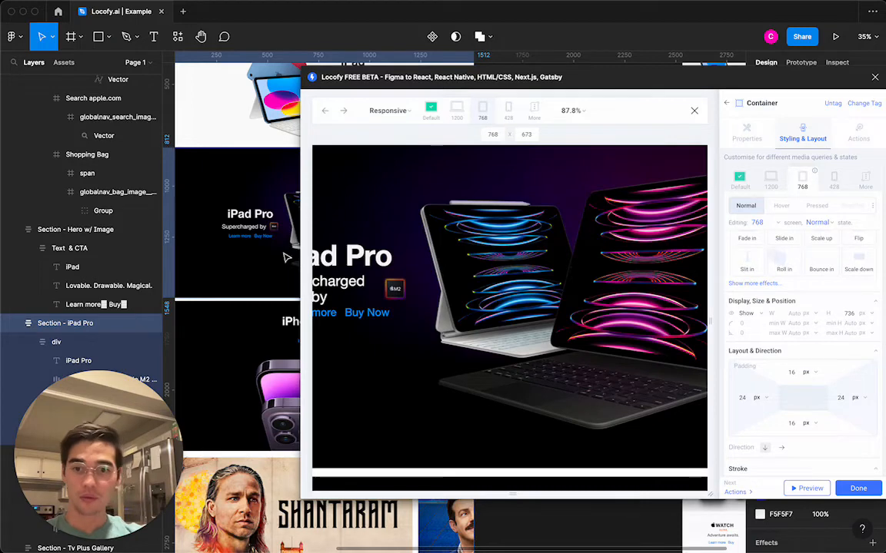
- Tag the div holding the iPad Pro text as a Container and set its right padding to 16 px for the 768 screen
{"action": "left_click", "coordinate": [229, 223]}
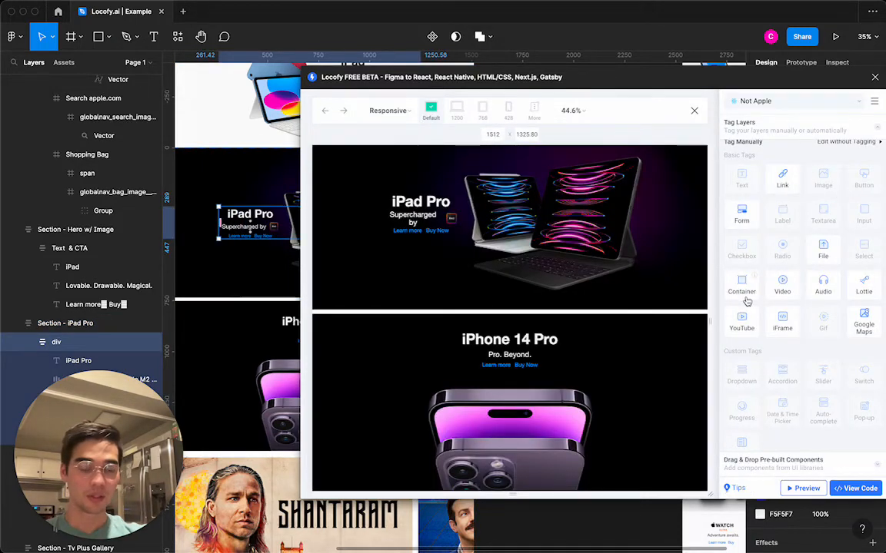
{"action": "left_click", "coordinate": [743, 286]}
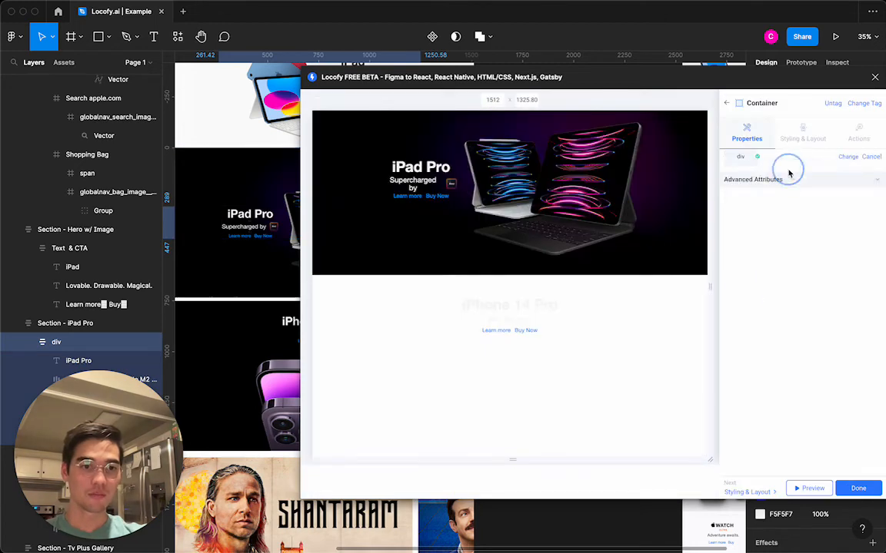
{"action": "left_click", "coordinate": [803, 138]}
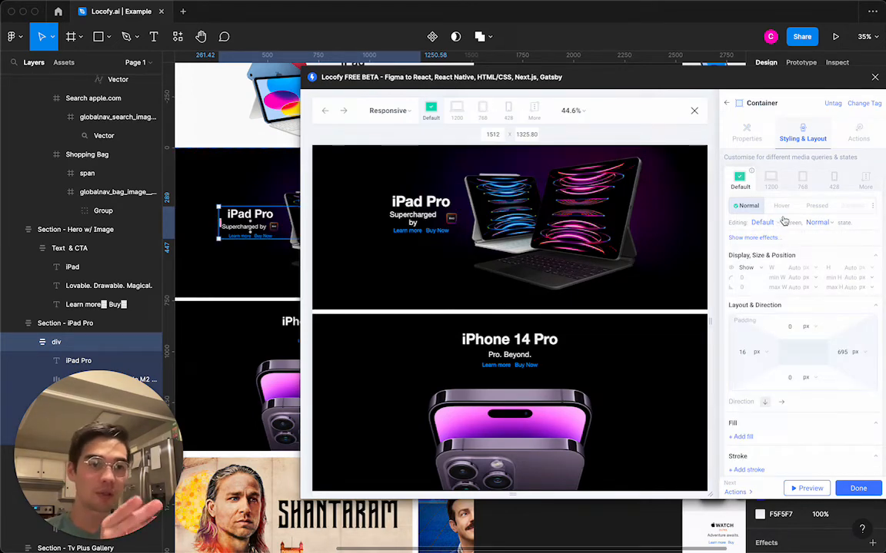
{"action": "left_click", "coordinate": [804, 183]}
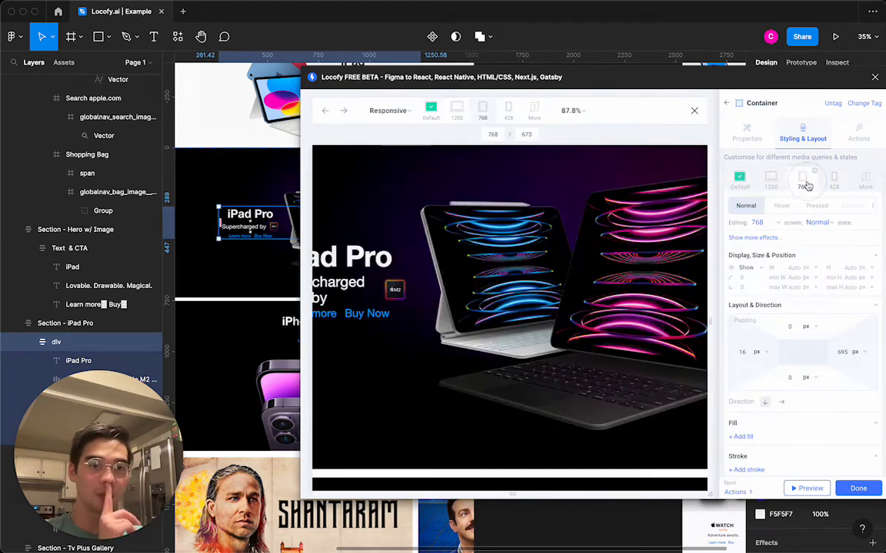
{"action": "double_click", "coordinate": [843, 352]}
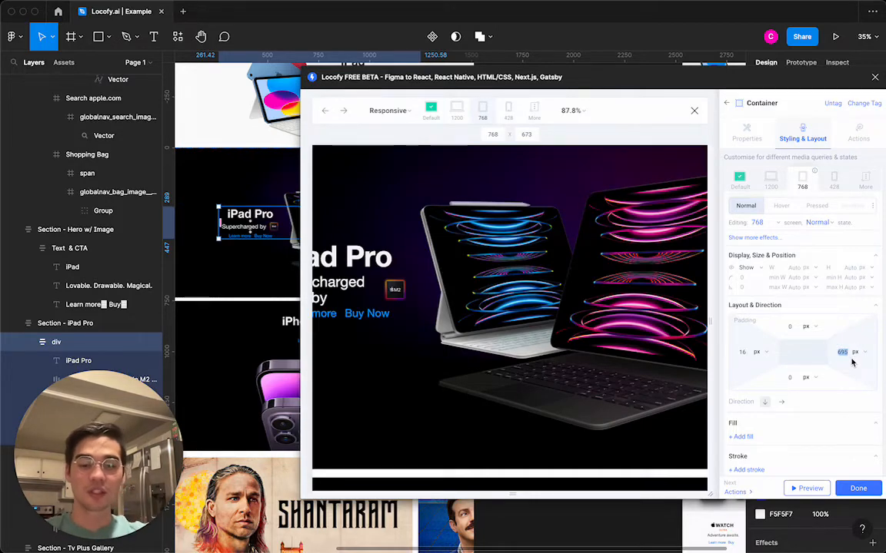
{"action": "type", "text": "16"}
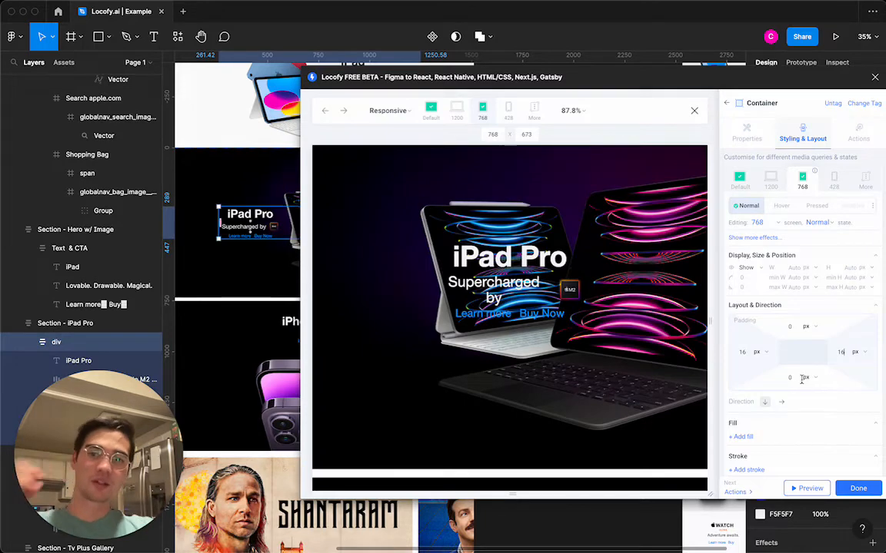
{"action": "scroll", "coordinate": [563, 224], "scroll_direction": "up", "scroll_amount": 3}
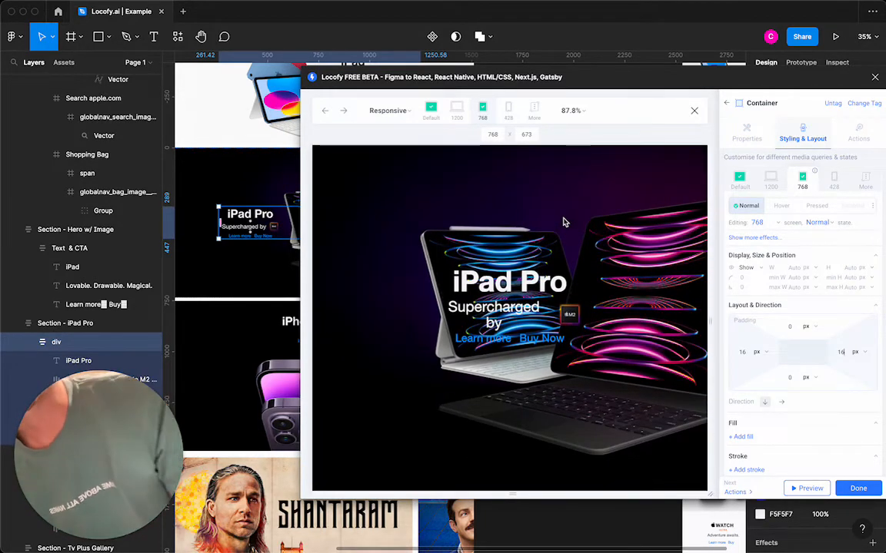
- Select the Section - iPad Pro container, review its default styling options, and switch its styling to the 768 screen
{"action": "left_click", "coordinate": [257, 182]}
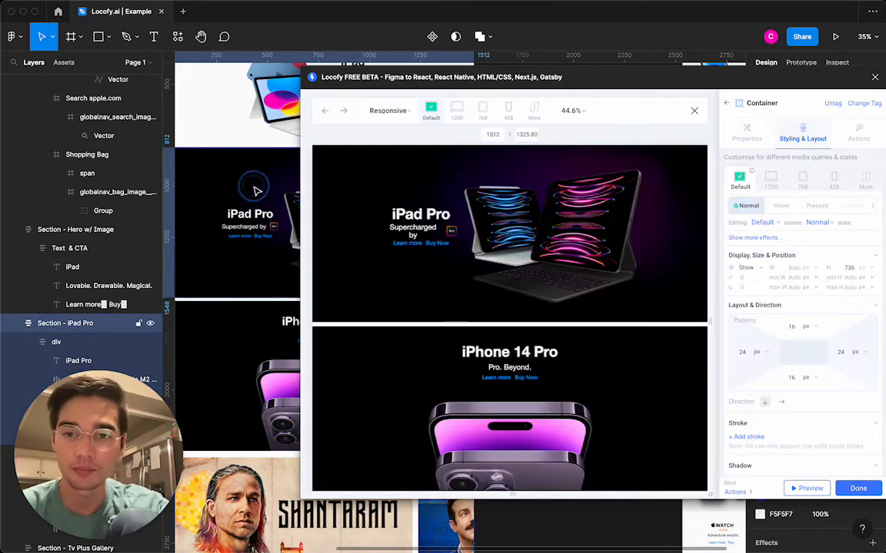
{"action": "scroll", "coordinate": [791, 344], "scroll_direction": "down", "scroll_amount": 5}
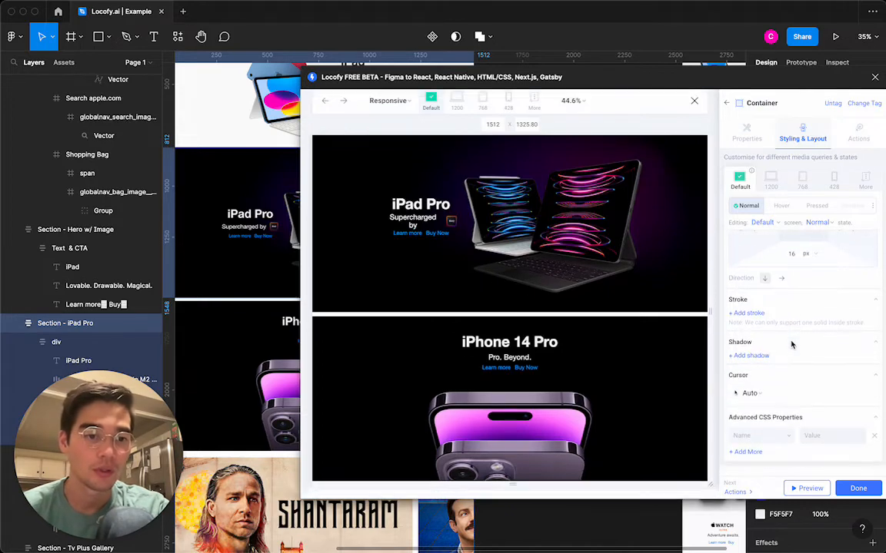
{"action": "scroll", "coordinate": [792, 344], "scroll_direction": "up", "scroll_amount": 5}
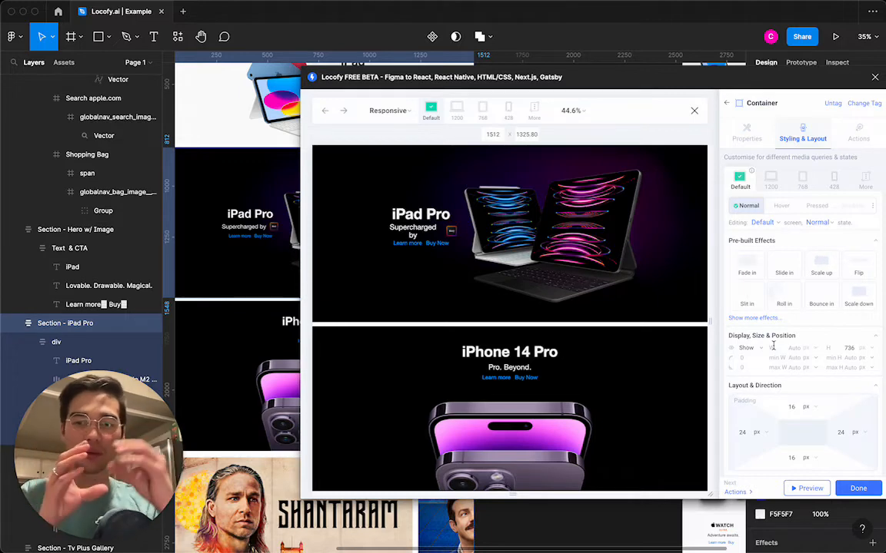
{"action": "scroll", "coordinate": [774, 346], "scroll_direction": "down", "scroll_amount": 3}
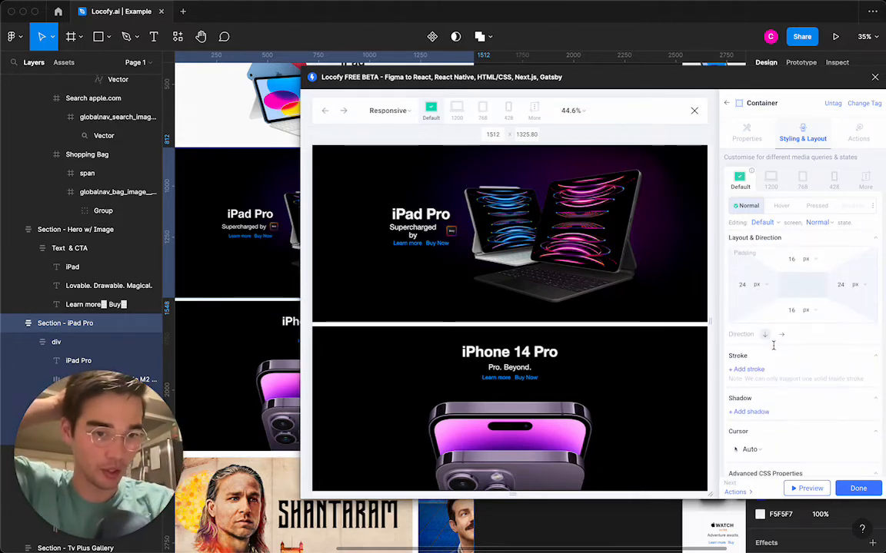
{"action": "scroll", "coordinate": [773, 346], "scroll_direction": "down", "scroll_amount": 5}
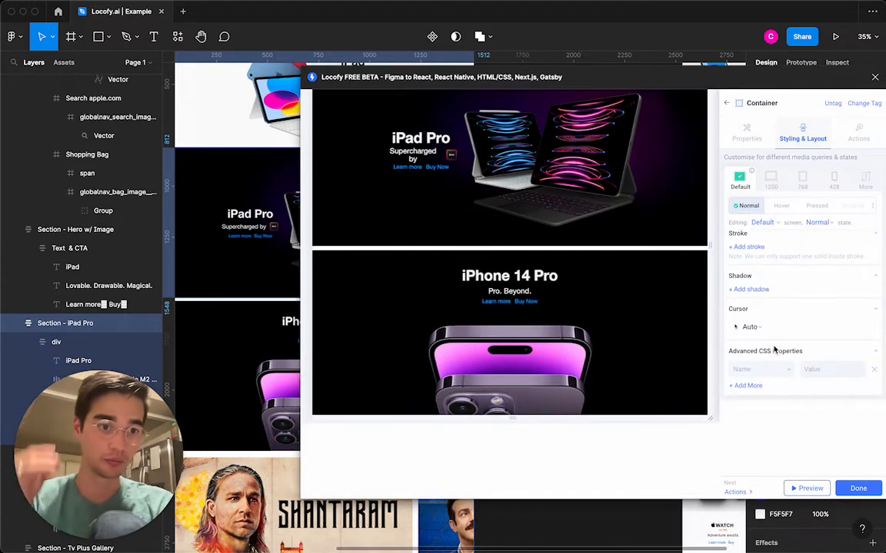
{"action": "scroll", "coordinate": [774, 350], "scroll_direction": "down", "scroll_amount": 2}
{"action": "scroll", "coordinate": [774, 350], "scroll_direction": "up", "scroll_amount": 4}
{"action": "left_click", "coordinate": [803, 181]}
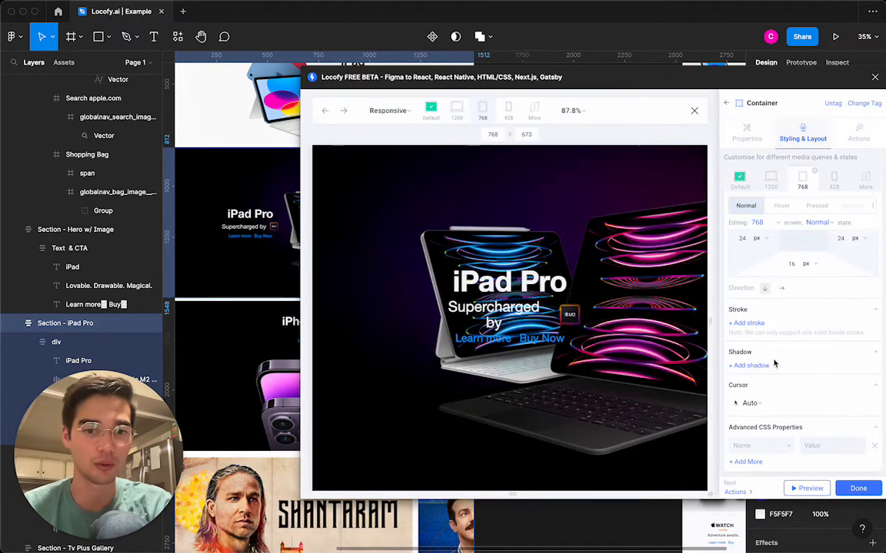
- Try the advanced CSS property align-items with the value flex-start on the iPad Pro section for the 768 screen
{"action": "left_click", "coordinate": [755, 445]}
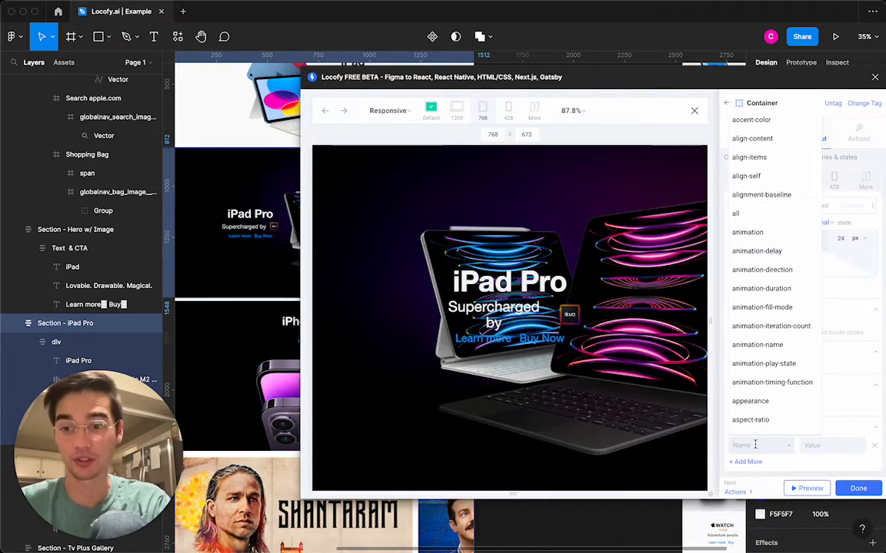
{"action": "type", "text": "align-items"}
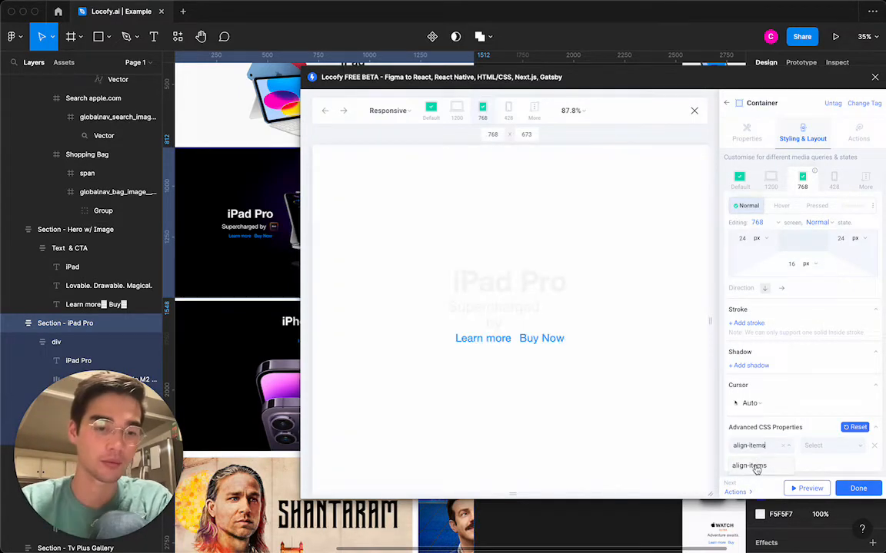
{"action": "key", "text": "Tab"}
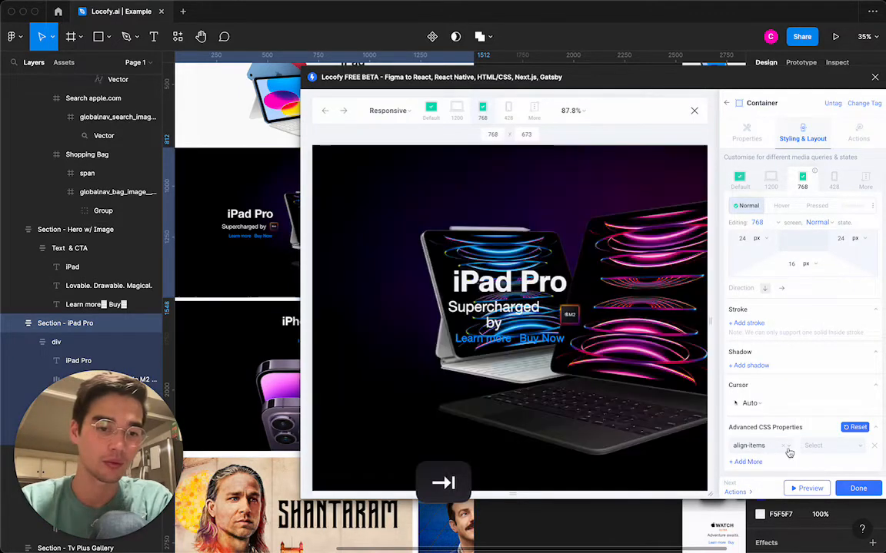
{"action": "left_click", "coordinate": [817, 447]}
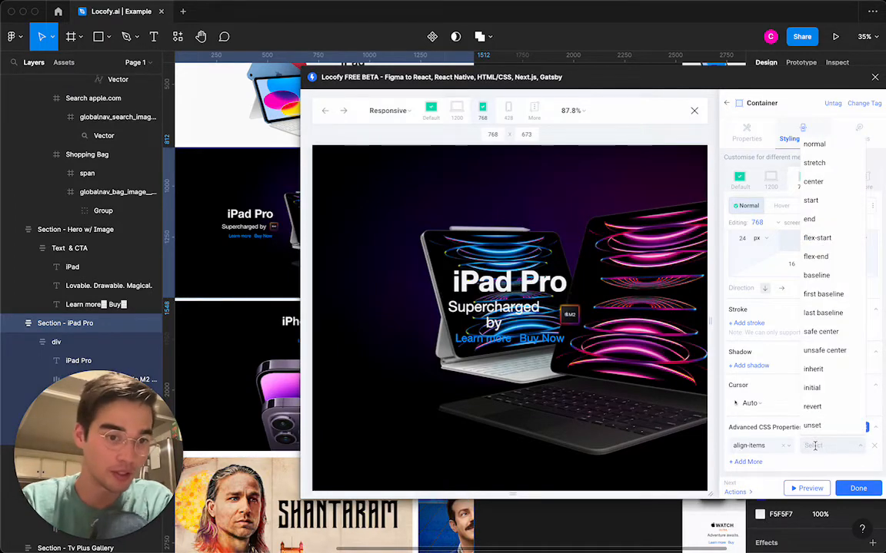
{"action": "type", "text": "fle"}
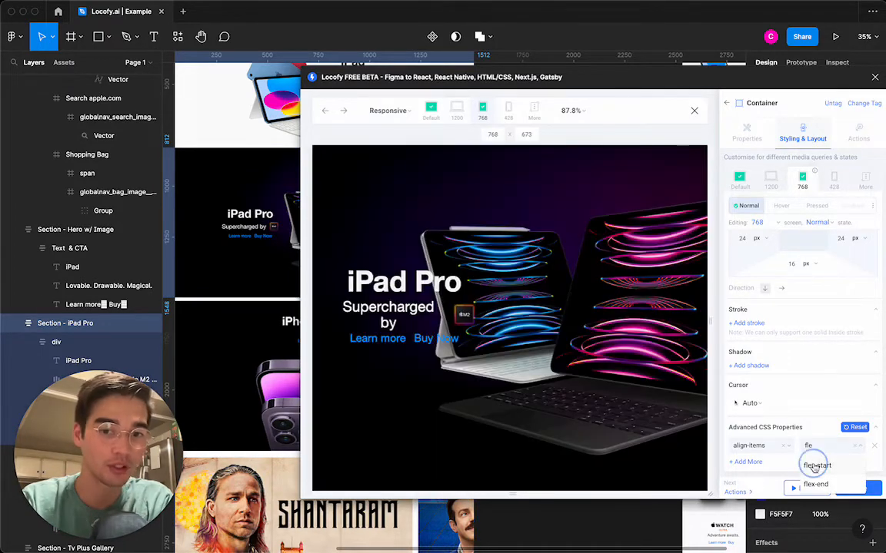
{"action": "left_click", "coordinate": [818, 466]}
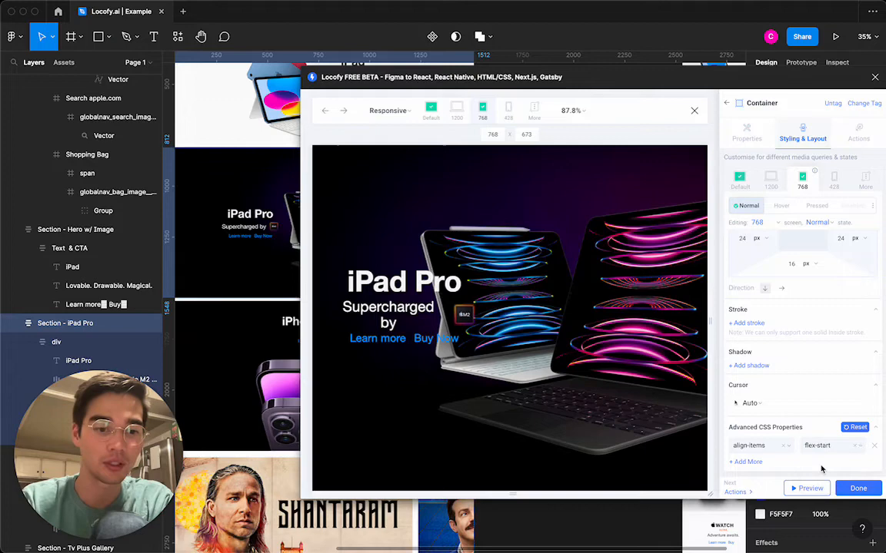
- Replace the iPad Pro section's advanced CSS property with justify-content set to flex-start for the 768 screen
{"action": "left_click", "coordinate": [771, 449]}
{"action": "type", "text": "justi"}
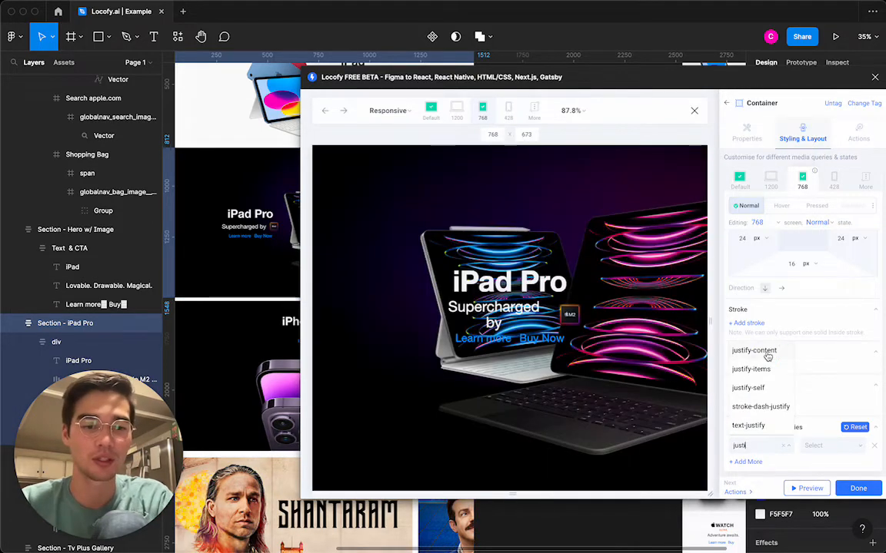
{"action": "left_click", "coordinate": [763, 355]}
{"action": "left_click", "coordinate": [818, 447]}
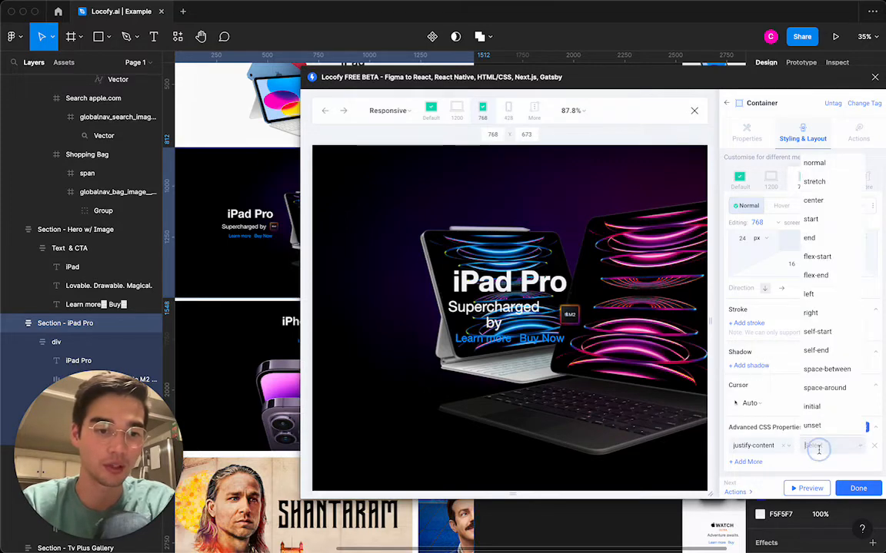
{"action": "left_click", "coordinate": [823, 261]}
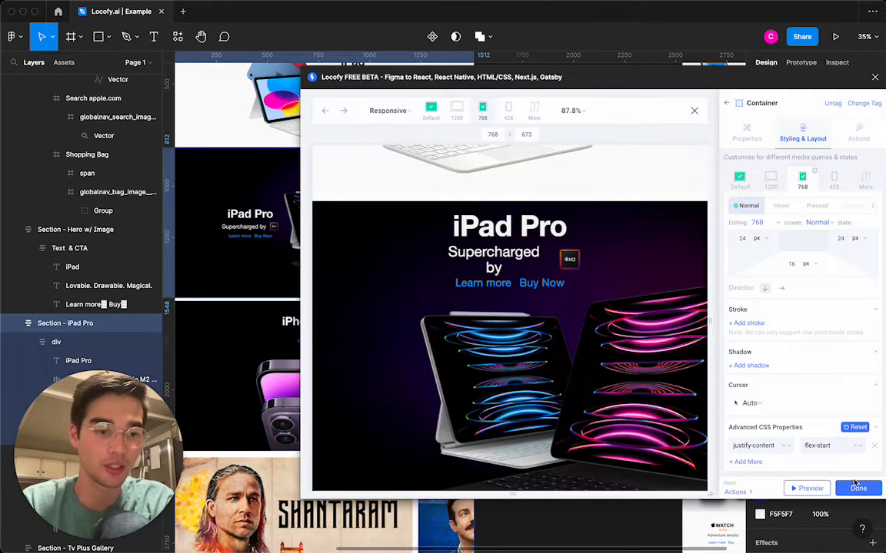
- Check the iPad Pro section in the preview and set its top padding to 24 px for the 768 screen
{"action": "scroll", "coordinate": [615, 334], "scroll_direction": "down", "scroll_amount": 3}
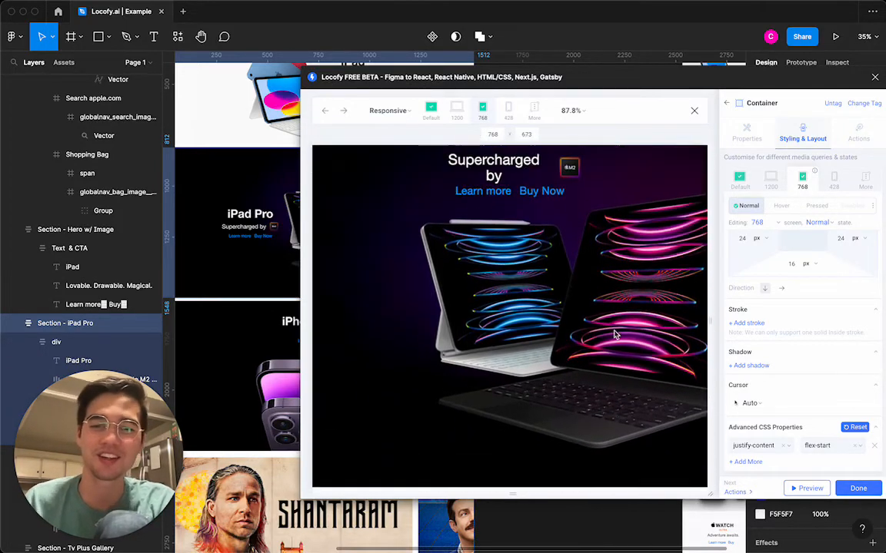
{"action": "scroll", "coordinate": [615, 334], "scroll_direction": "up", "scroll_amount": 2}
{"action": "scroll", "coordinate": [615, 335], "scroll_direction": "down", "scroll_amount": 1}
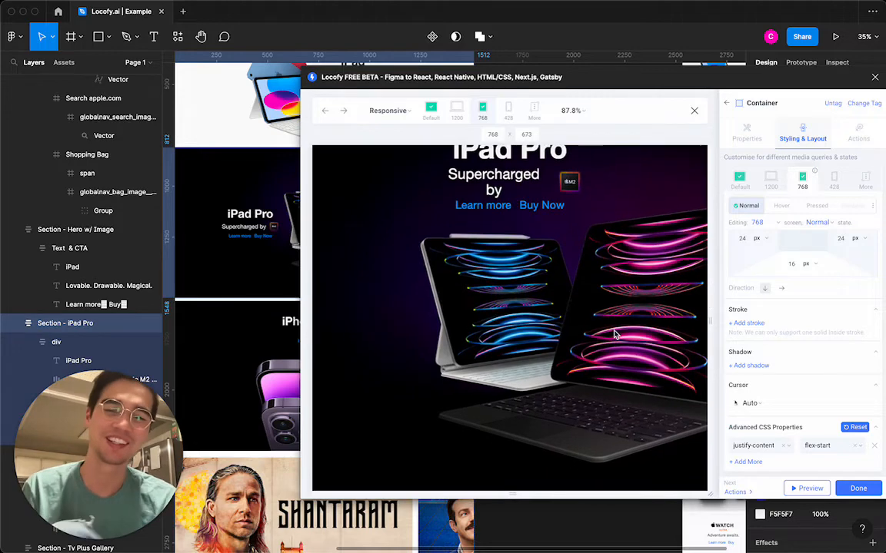
{"action": "scroll", "coordinate": [615, 334], "scroll_direction": "down", "scroll_amount": 1}
{"action": "scroll", "coordinate": [615, 334], "scroll_direction": "up", "scroll_amount": 2}
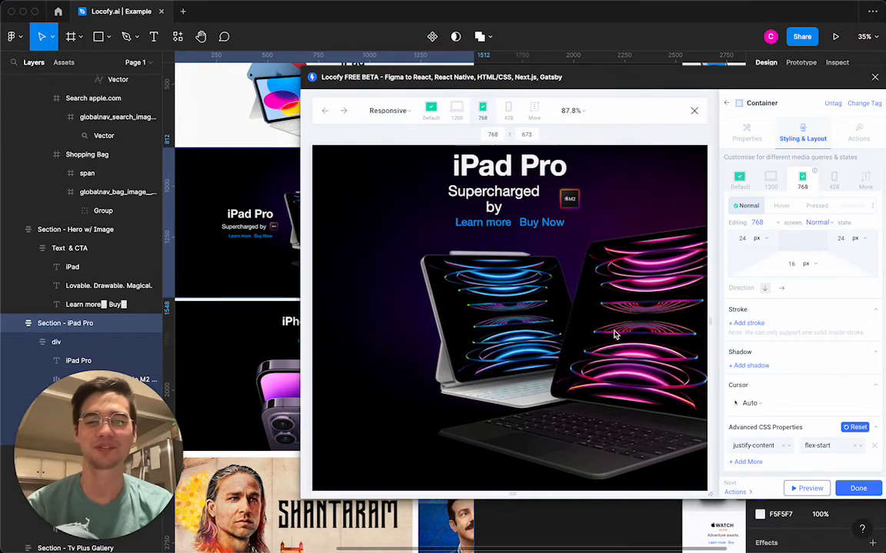
{"action": "scroll", "coordinate": [615, 334], "scroll_direction": "up", "scroll_amount": 1}
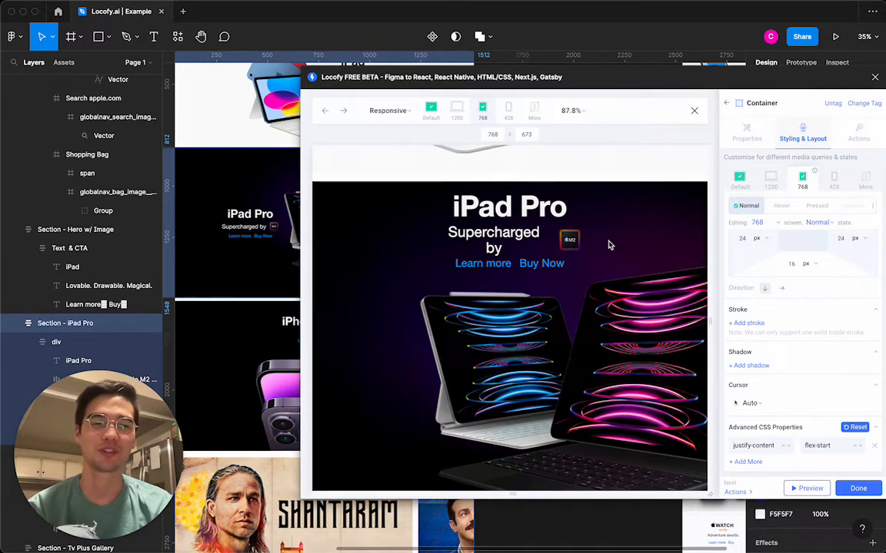
{"action": "scroll", "coordinate": [771, 271], "scroll_direction": "up", "scroll_amount": 1}
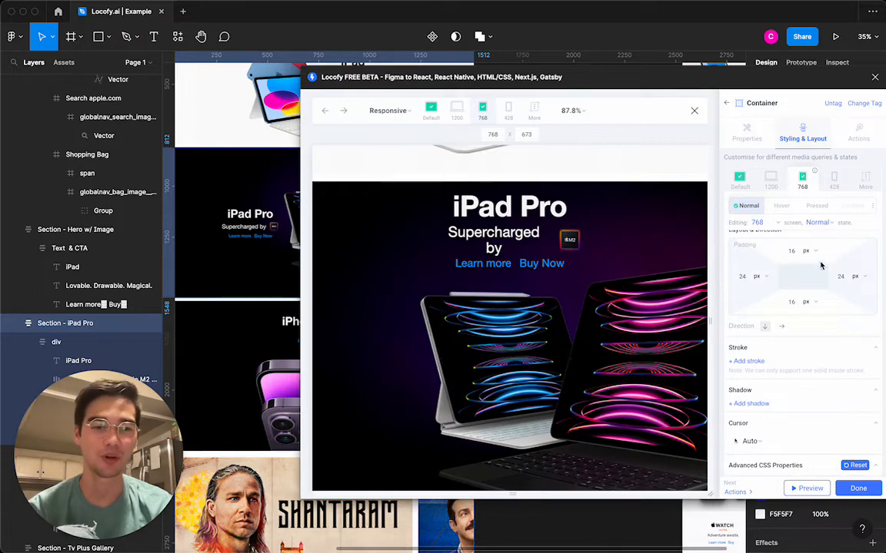
{"action": "left_click", "coordinate": [792, 251]}
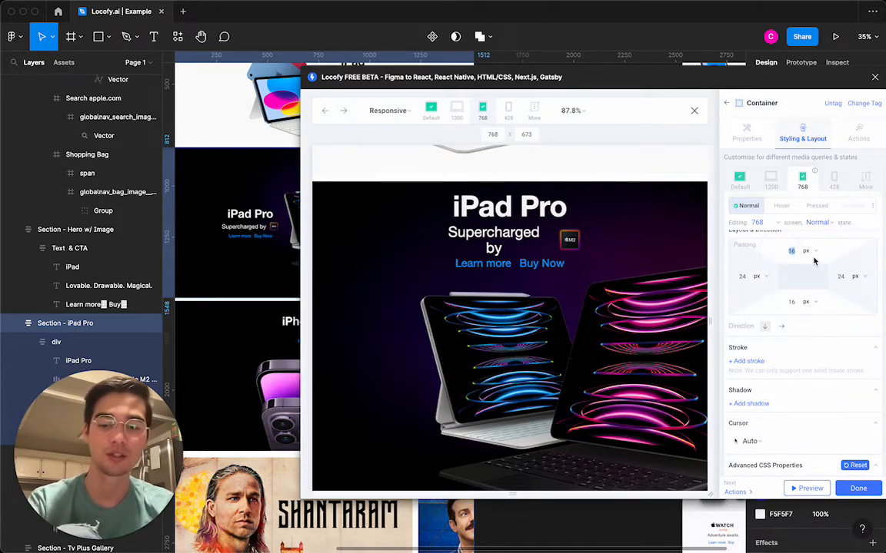
{"action": "type", "text": "24"}
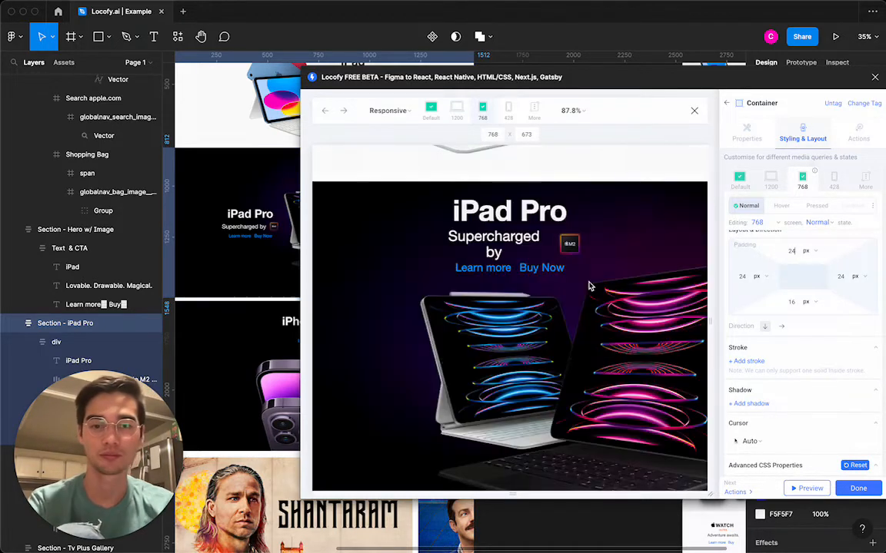
- Examine how the iPad Pro section's text, background image and height fit with the neighbouring sections in the 768 preview
{"action": "scroll", "coordinate": [589, 286], "scroll_direction": "down", "scroll_amount": 4}
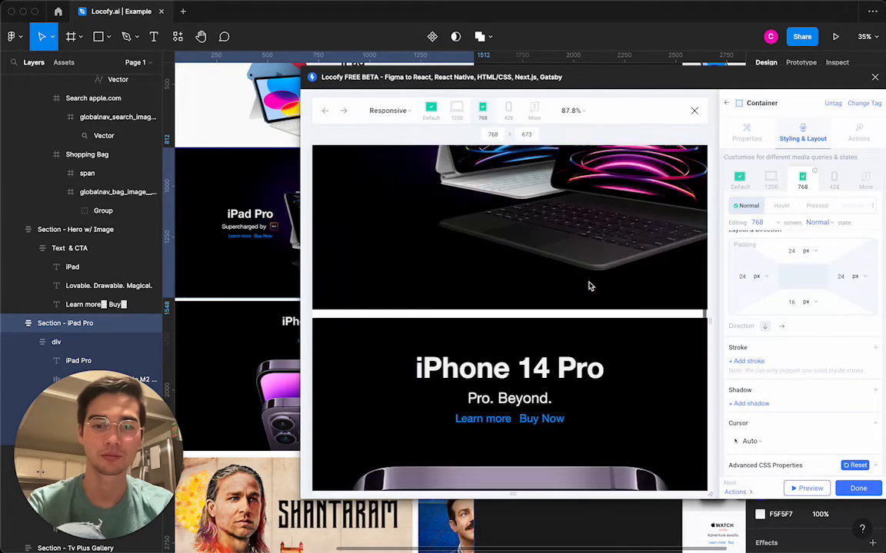
{"action": "scroll", "coordinate": [589, 286], "scroll_direction": "up", "scroll_amount": 8}
{"action": "scroll", "coordinate": [589, 286], "scroll_direction": "down", "scroll_amount": 5}
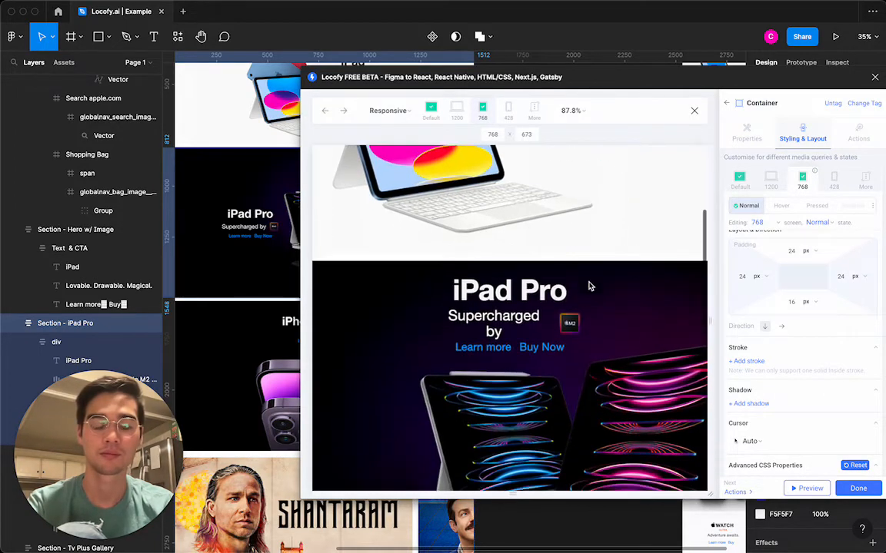
{"action": "scroll", "coordinate": [588, 286], "scroll_direction": "down", "scroll_amount": 4}
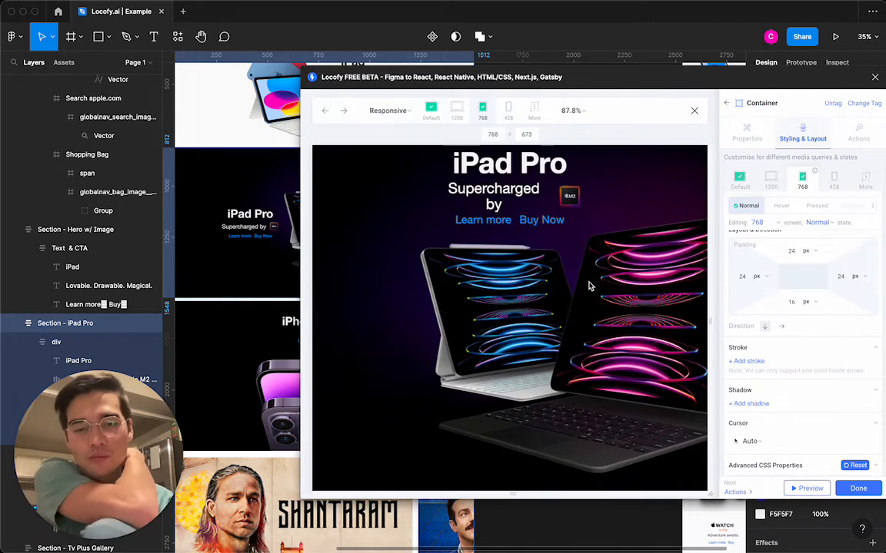
{"action": "scroll", "coordinate": [589, 286], "scroll_direction": "up", "scroll_amount": 2}
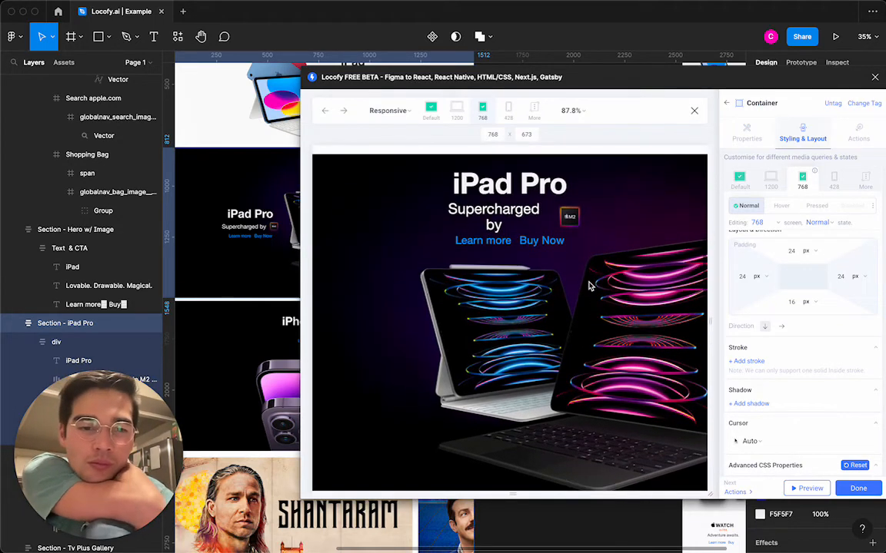
{"action": "scroll", "coordinate": [589, 286], "scroll_direction": "down", "scroll_amount": 2}
{"action": "scroll", "coordinate": [589, 286], "scroll_direction": "up", "scroll_amount": 2}
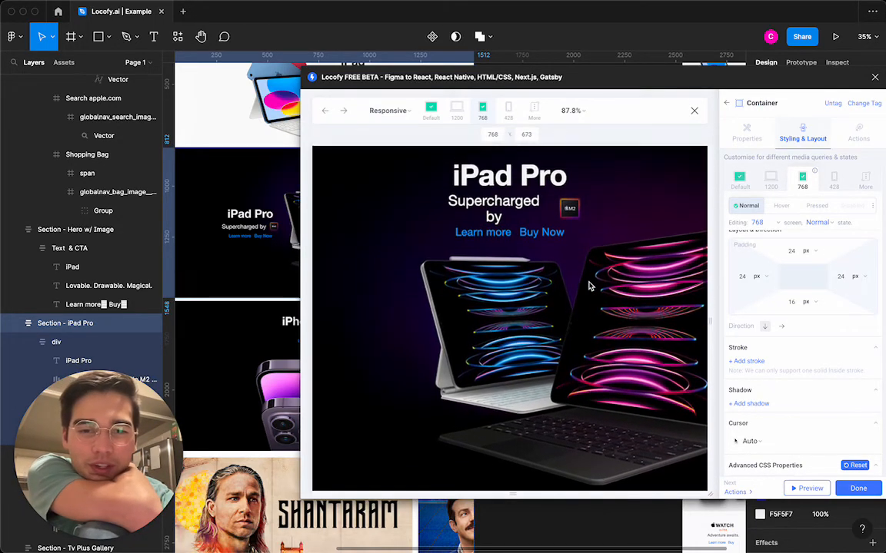
{"action": "scroll", "coordinate": [589, 286], "scroll_direction": "down", "scroll_amount": 2}
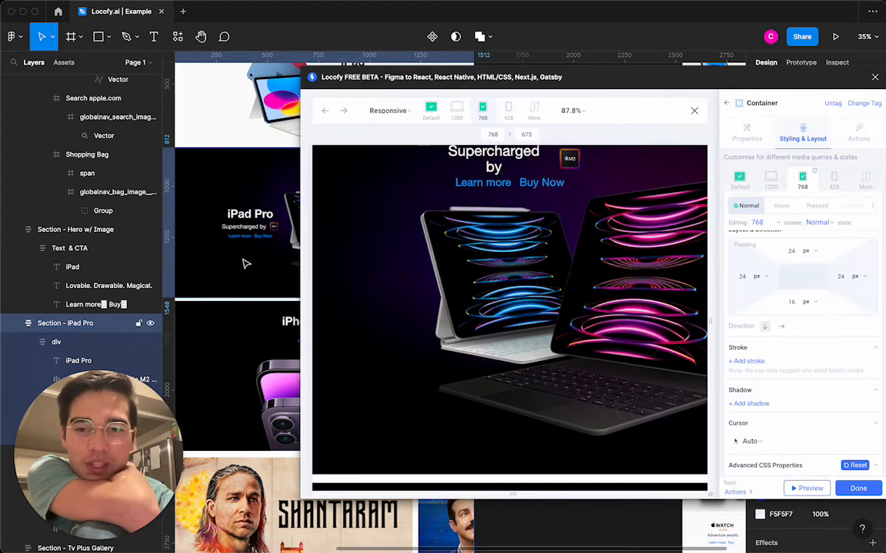
- Set the iPad Pro section's height to 600 px for the 768 screen and check the text against the image
{"action": "scroll", "coordinate": [831, 312], "scroll_direction": "up", "scroll_amount": 5}
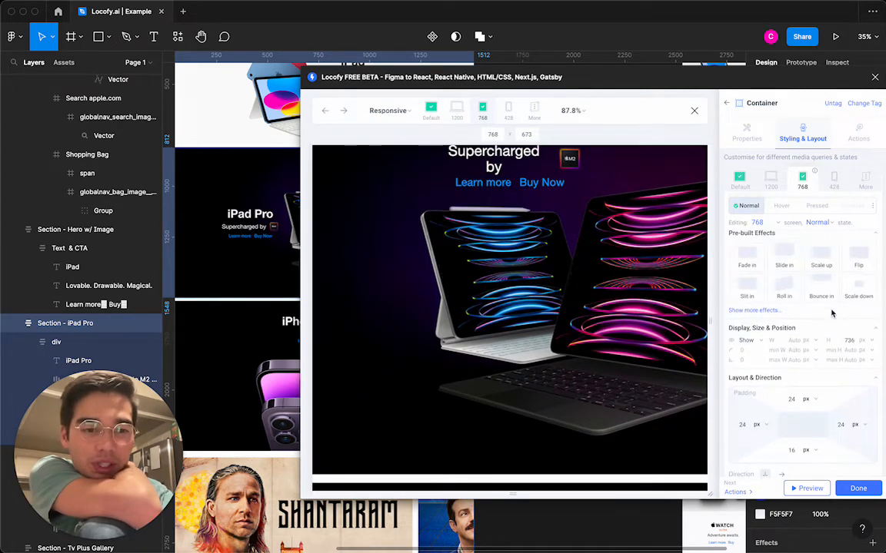
{"action": "double_click", "coordinate": [849, 348]}
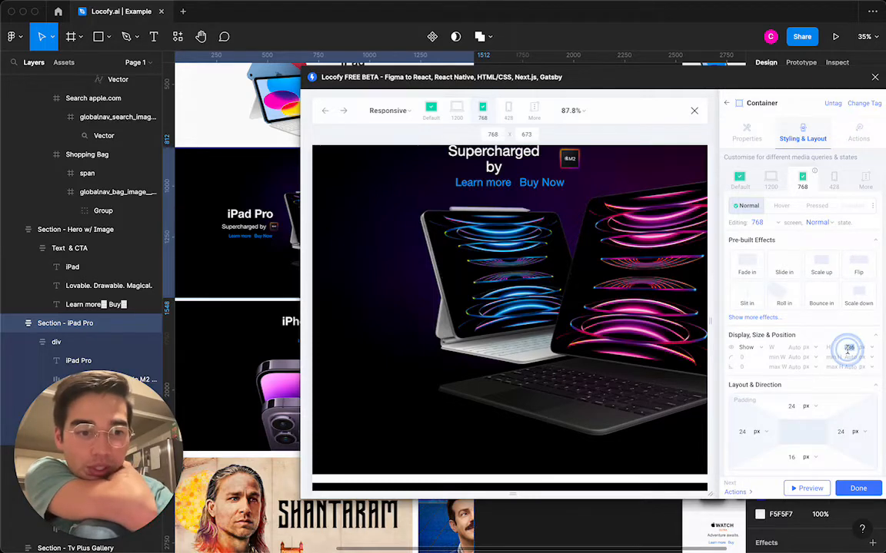
{"action": "type", "text": "600"}
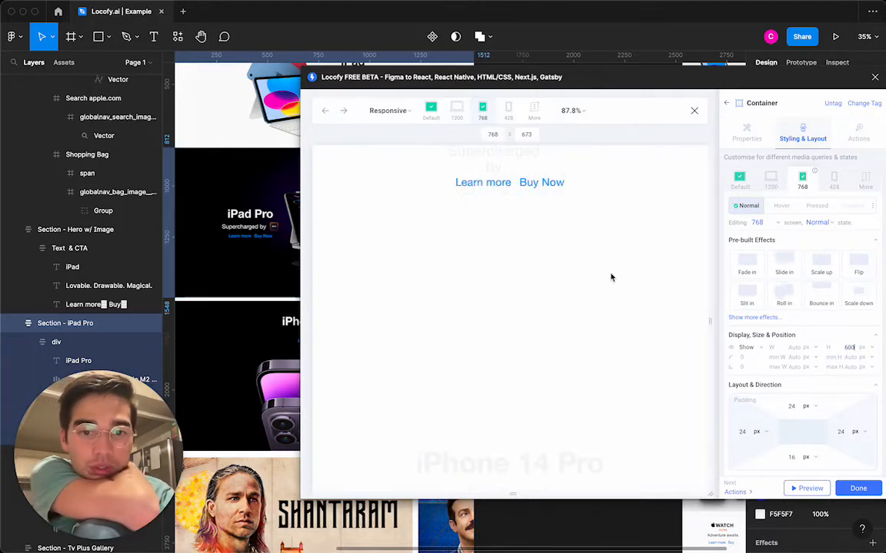
{"action": "scroll", "coordinate": [610, 278], "scroll_direction": "down", "scroll_amount": 1}
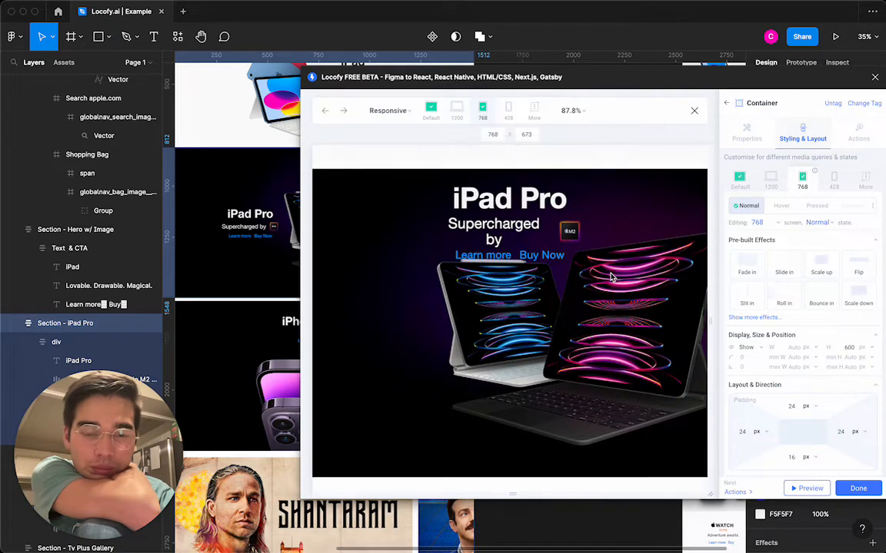
{"action": "scroll", "coordinate": [610, 277], "scroll_direction": "up", "scroll_amount": 1}
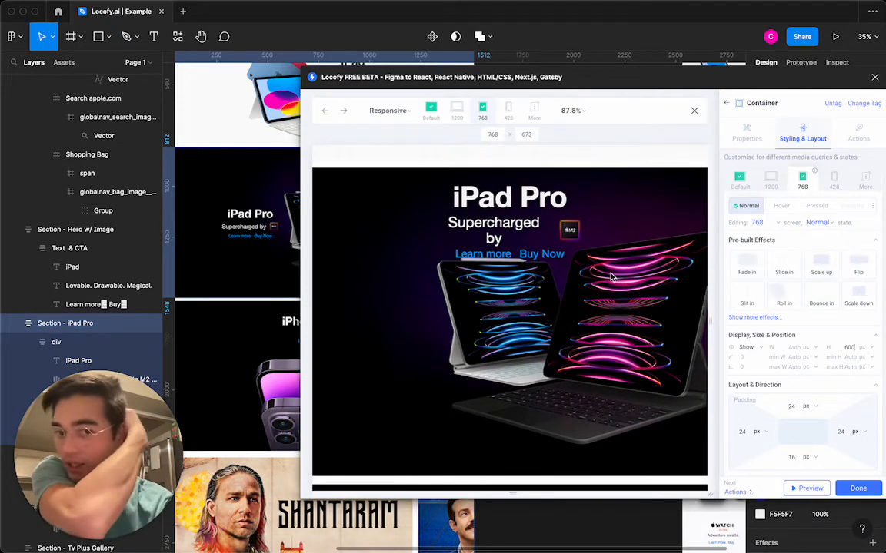
- Select the "Supercharged by" row in the iPad Pro section, then close the preview and move the plugin window clear of the section
{"action": "left_click", "coordinate": [233, 231]}
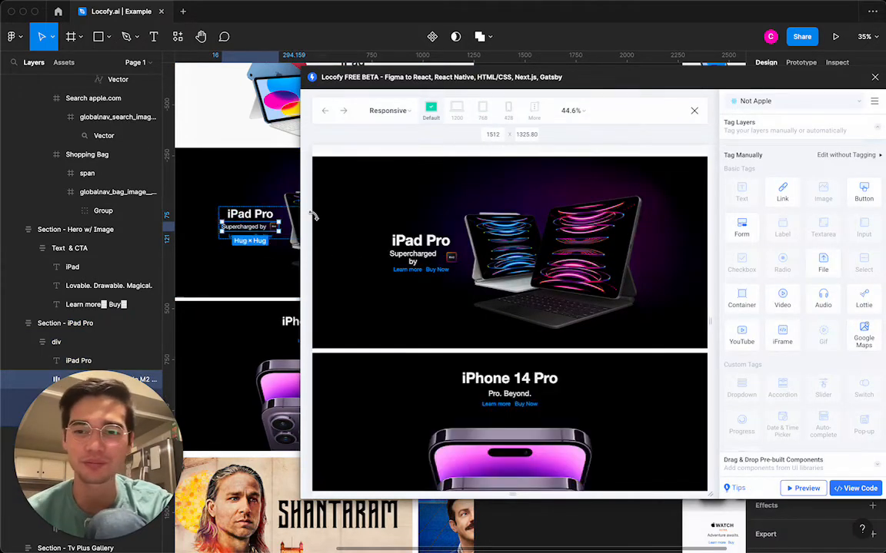
{"action": "left_click", "coordinate": [802, 487]}
{"action": "left_click_drag", "start_coordinate": [411, 84], "coordinate": [624, 91]}
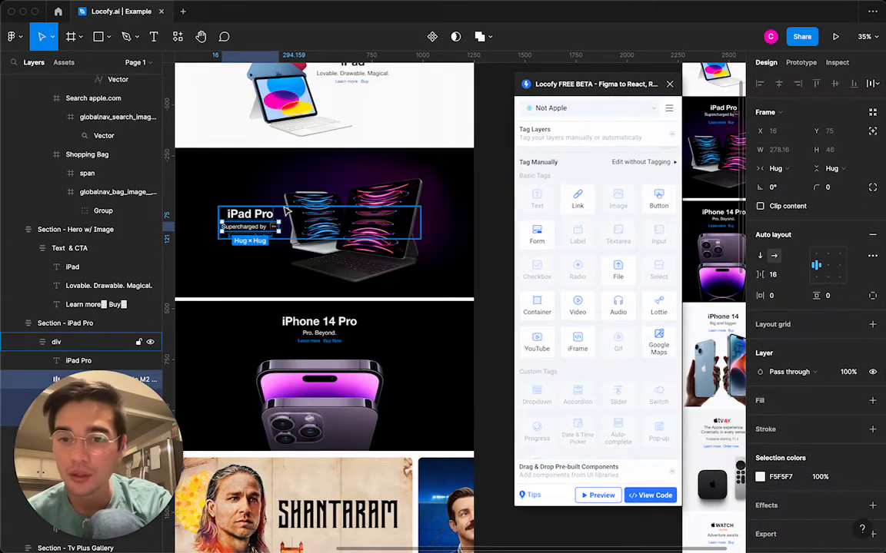
- Set the "Supercharged by" text in the iPad Pro section to hug its contents, and clear the selection
{"action": "left_click", "coordinate": [269, 229]}
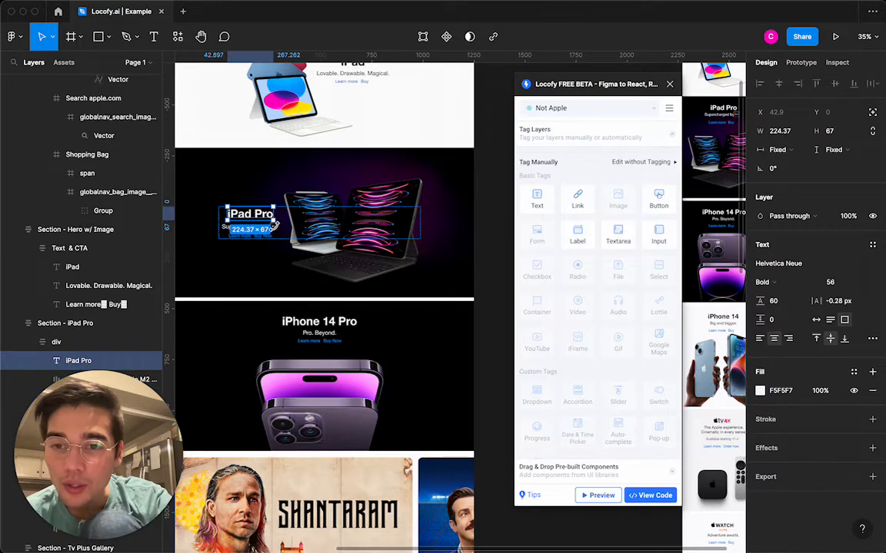
{"action": "left_click", "coordinate": [286, 232]}
{"action": "left_click", "coordinate": [263, 230]}
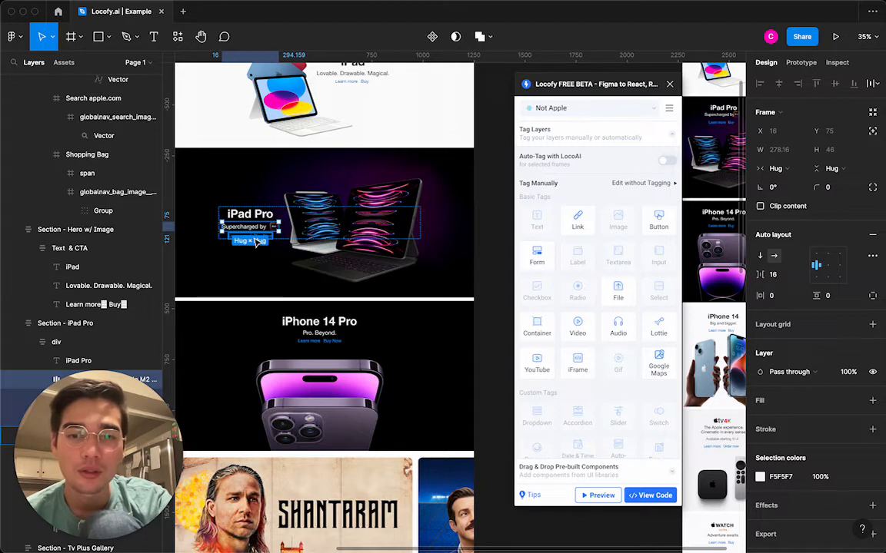
{"action": "left_click", "coordinate": [252, 227]}
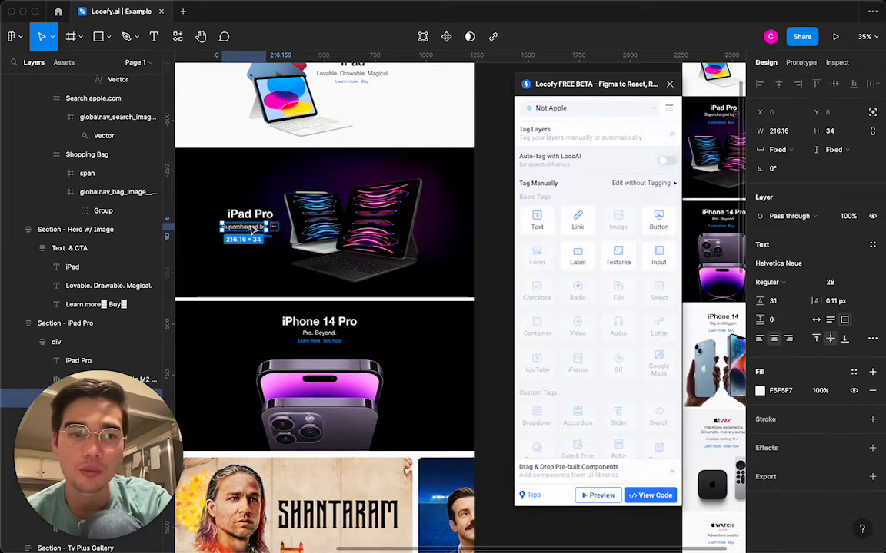
{"action": "left_click", "coordinate": [777, 149]}
{"action": "left_click", "coordinate": [788, 164]}
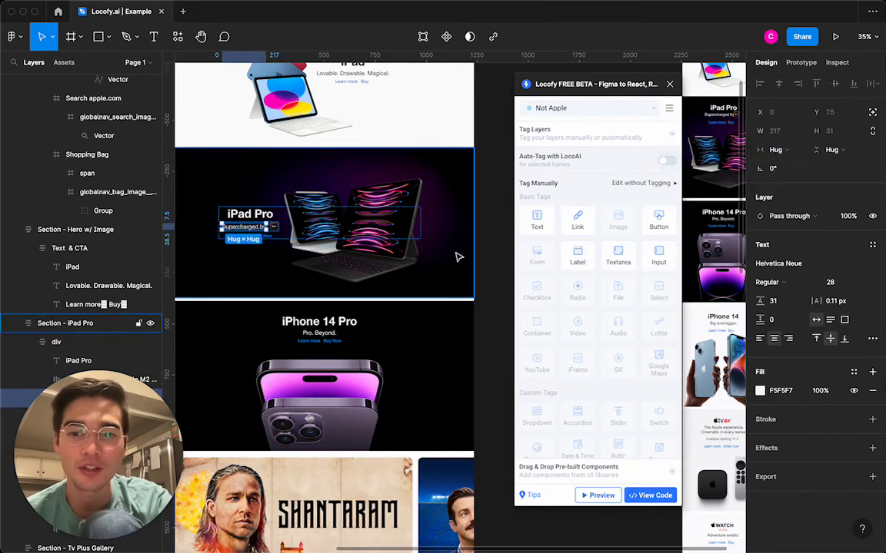
{"action": "left_click", "coordinate": [504, 255]}
- Select the iPad Pro section and check its "Supercharged by" row in the preview at 768
{"action": "left_click", "coordinate": [275, 194]}
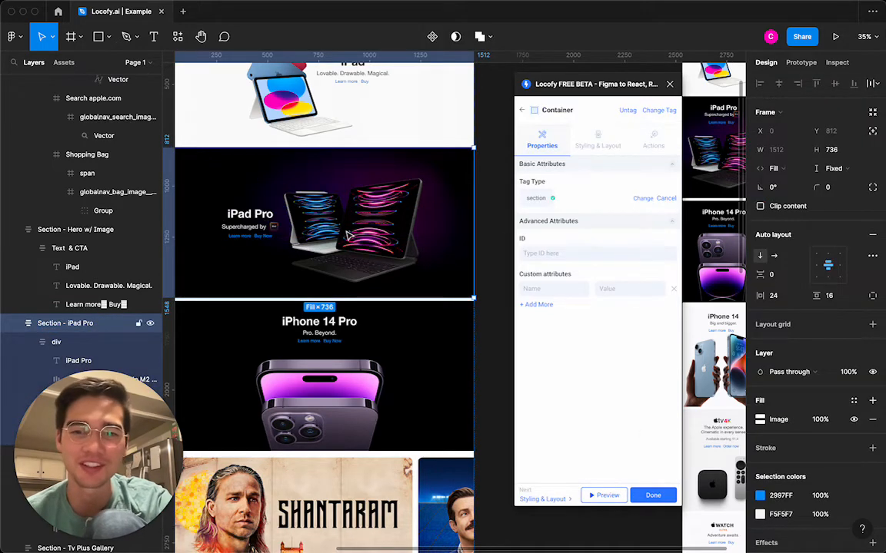
{"action": "left_click", "coordinate": [598, 495]}
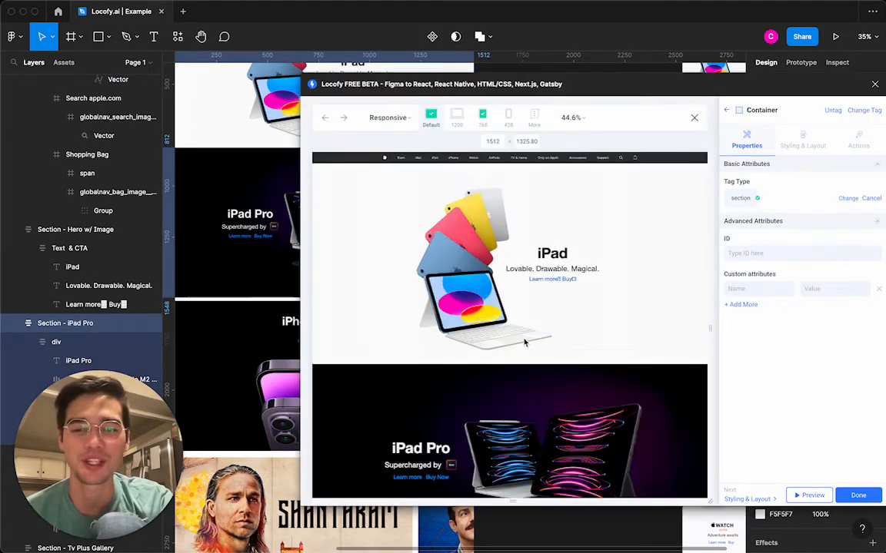
{"action": "left_click", "coordinate": [482, 115]}
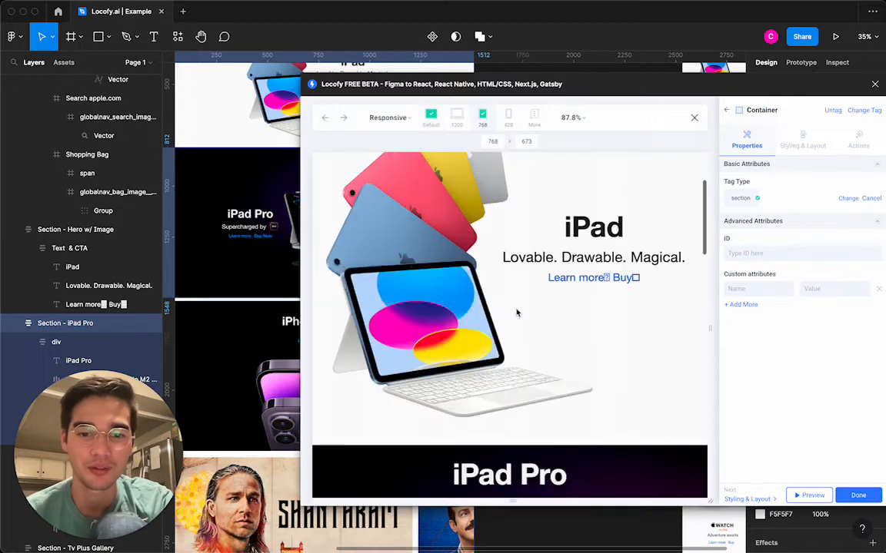
{"action": "scroll", "coordinate": [518, 254], "scroll_direction": "down", "scroll_amount": 5}
{"action": "scroll", "coordinate": [555, 302], "scroll_direction": "down", "scroll_amount": 2}
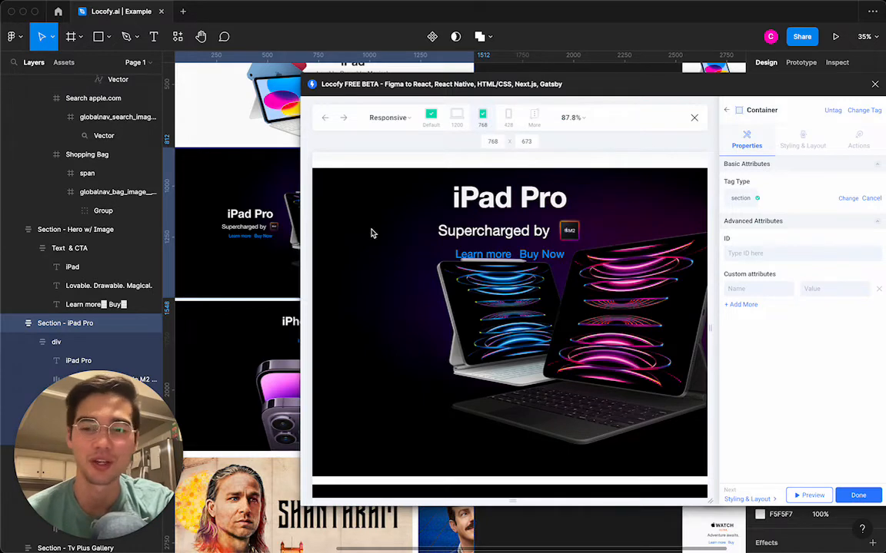
{"action": "left_click", "coordinate": [239, 267]}
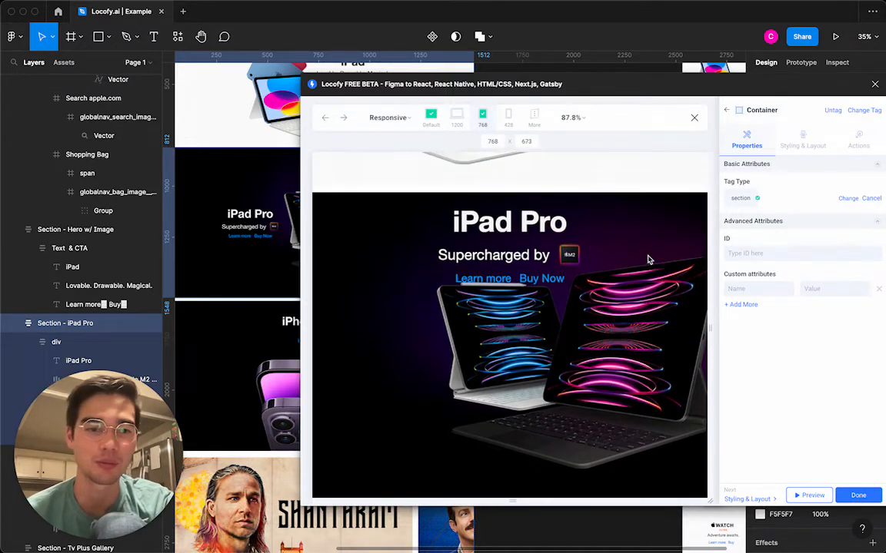
- Try a 500 px height for the iPad Pro section on the 768 screen, settle on 800 px and check the fit
{"action": "left_click", "coordinate": [798, 143]}
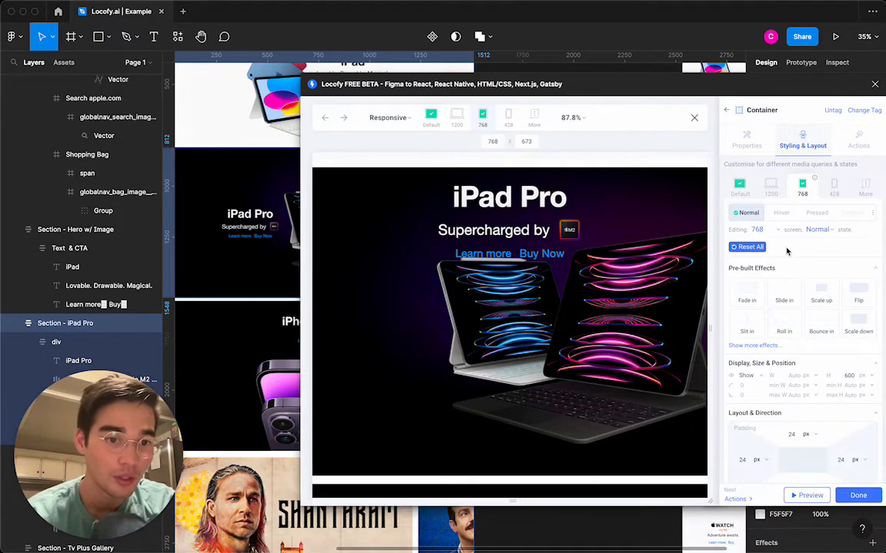
{"action": "left_click", "coordinate": [827, 375]}
{"action": "type", "text": "500"}
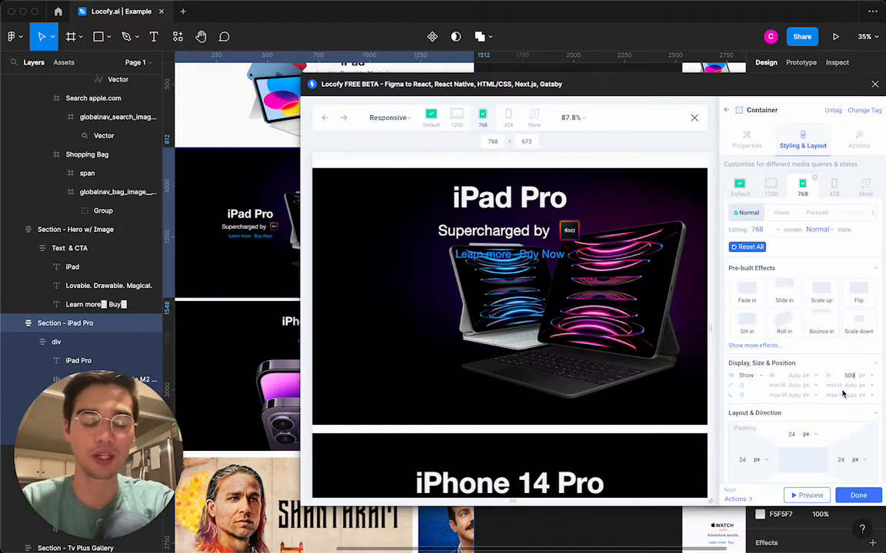
{"action": "type", "text": "0"}
{"action": "key", "text": "BackSpace"}
{"action": "key", "text": "BackSpace"}
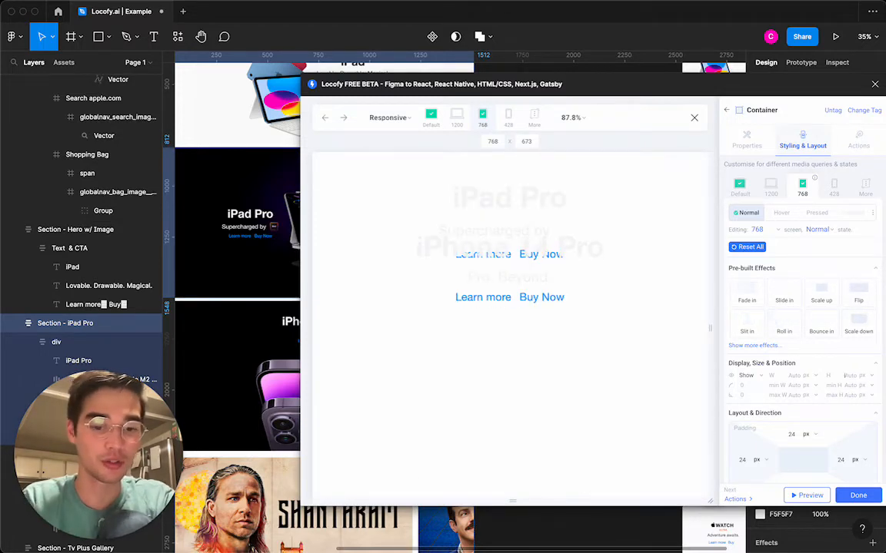
{"action": "type", "text": "800"}
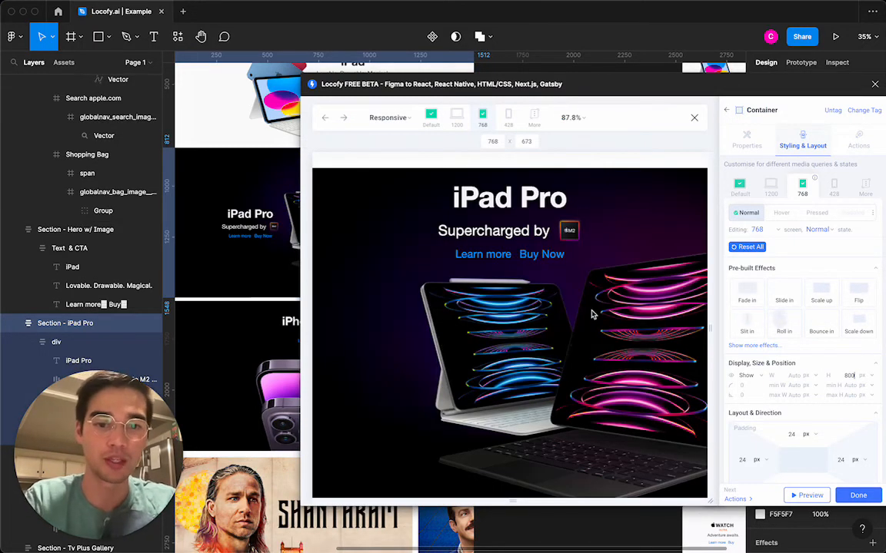
{"action": "scroll", "coordinate": [598, 311], "scroll_direction": "down", "scroll_amount": 3}
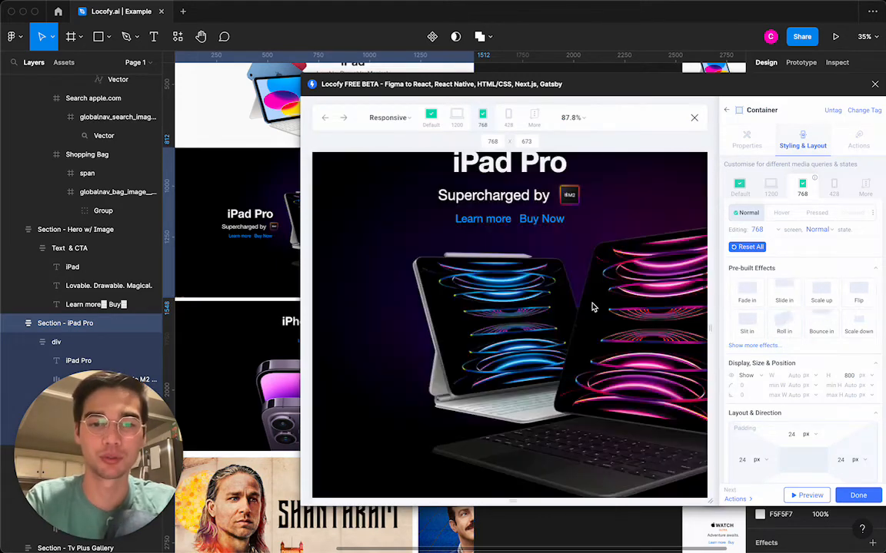
{"action": "scroll", "coordinate": [603, 359], "scroll_direction": "up", "scroll_amount": 2}
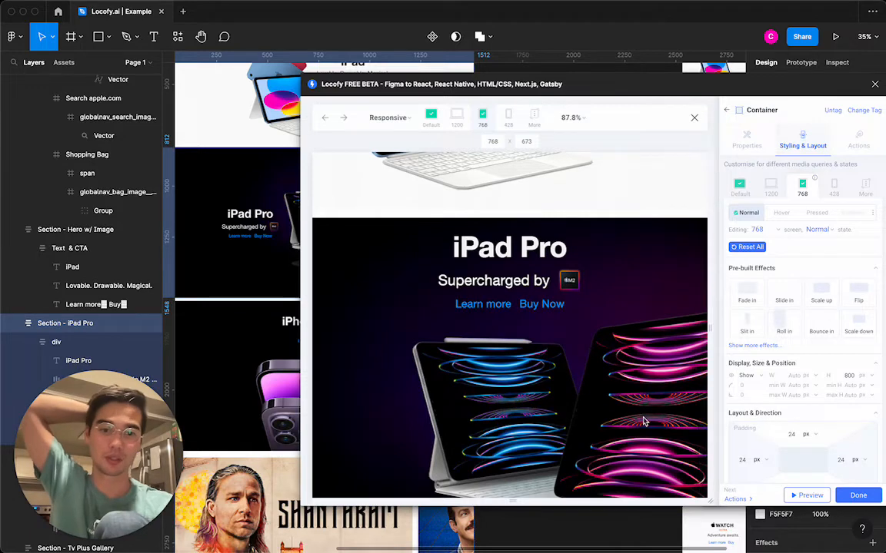
{"action": "scroll", "coordinate": [618, 415], "scroll_direction": "down", "scroll_amount": 5}
{"action": "scroll", "coordinate": [618, 419], "scroll_direction": "up", "scroll_amount": 5}
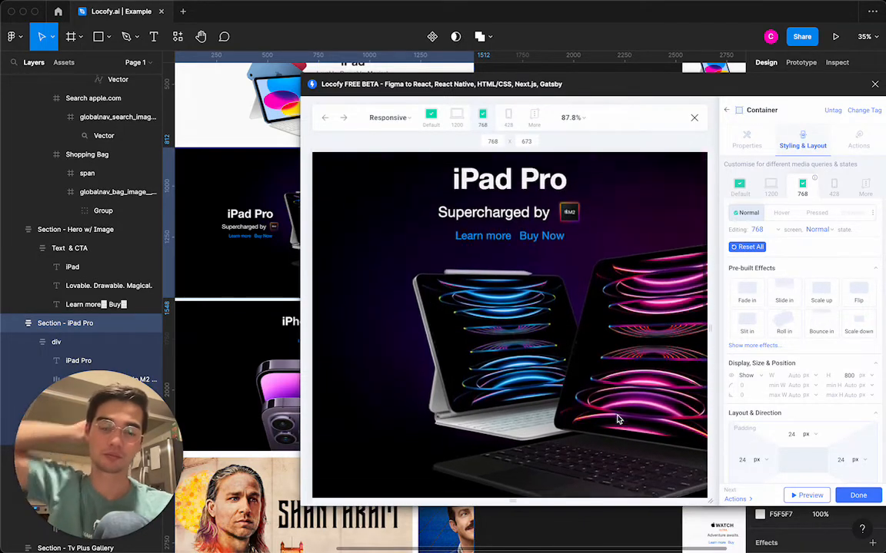
- Set the iPad Pro section's top padding to 32 px for the 768 screen
{"action": "left_click", "coordinate": [799, 438]}
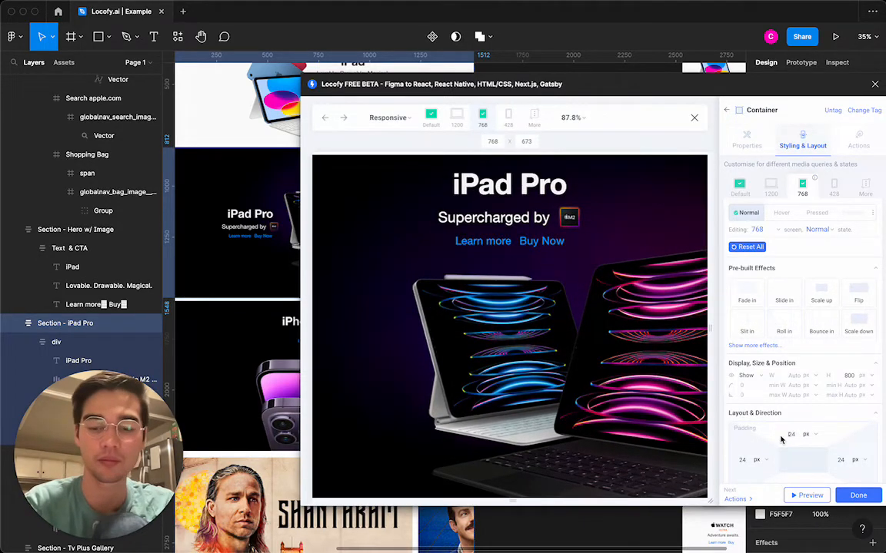
{"action": "key", "text": "super+a"}
{"action": "type", "text": "4"}
{"action": "type", "text": "2"}
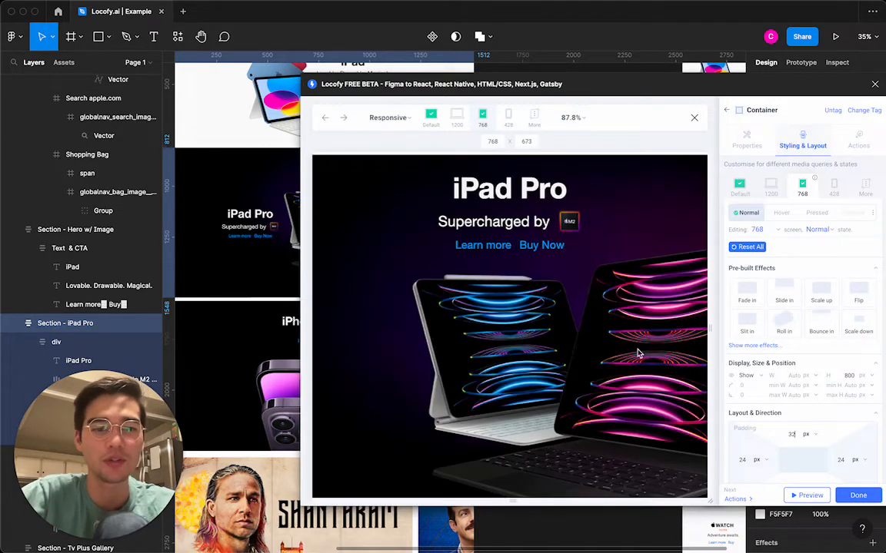
{"action": "scroll", "coordinate": [793, 407], "scroll_direction": "down", "scroll_amount": 2}
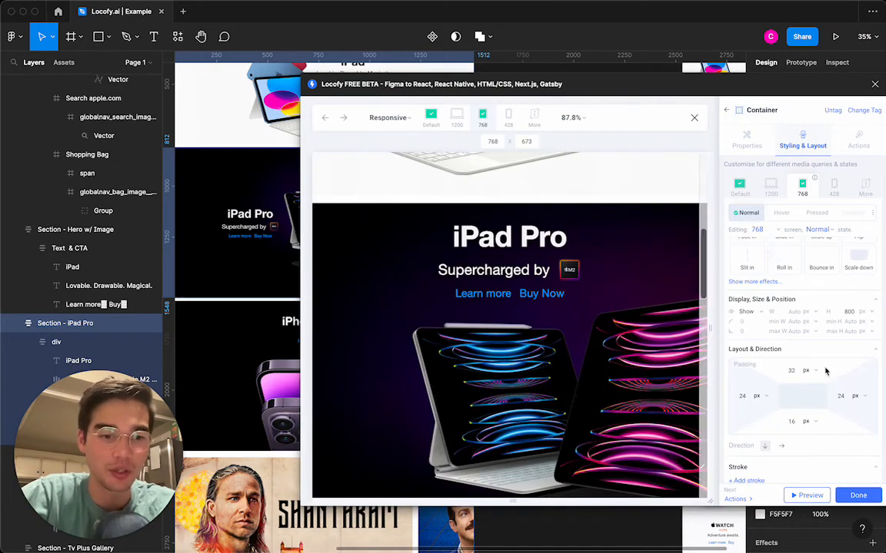
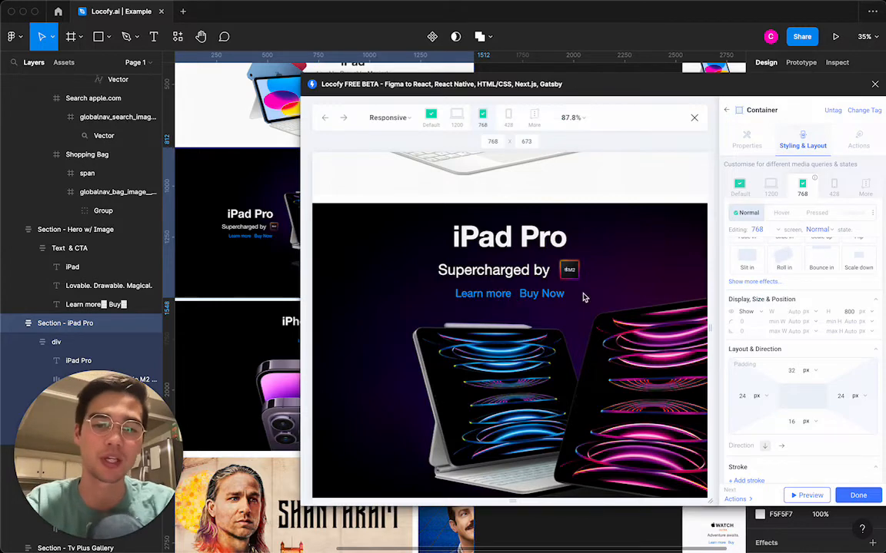
- Examine the whole page in the 768 preview, from the iPad hero section to the TV Plus gallery and footer
{"action": "scroll", "coordinate": [607, 356], "scroll_direction": "up", "scroll_amount": 5}
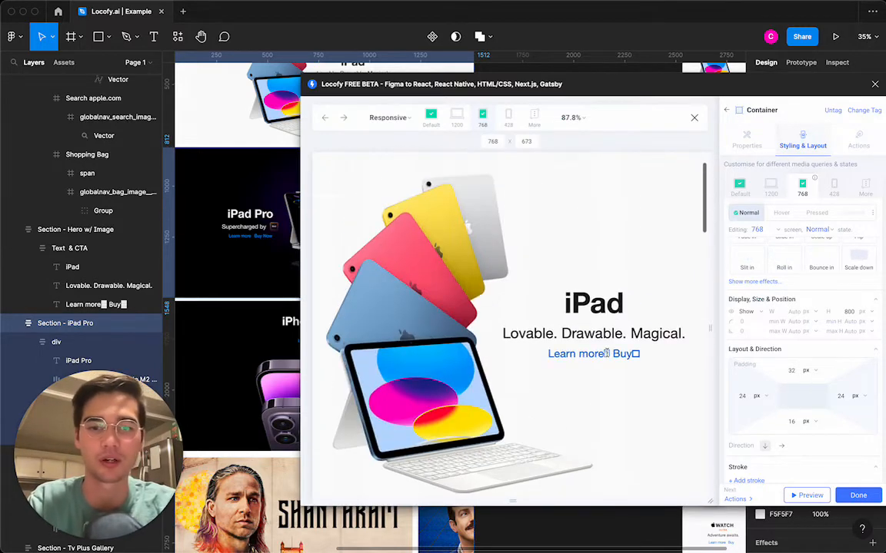
{"action": "scroll", "coordinate": [607, 355], "scroll_direction": "down", "scroll_amount": 5}
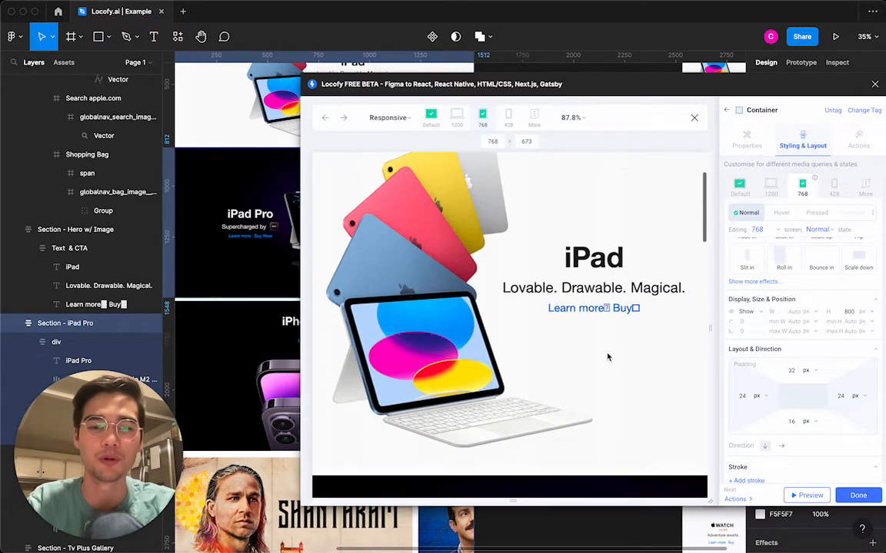
{"action": "scroll", "coordinate": [607, 356], "scroll_direction": "down", "scroll_amount": 10}
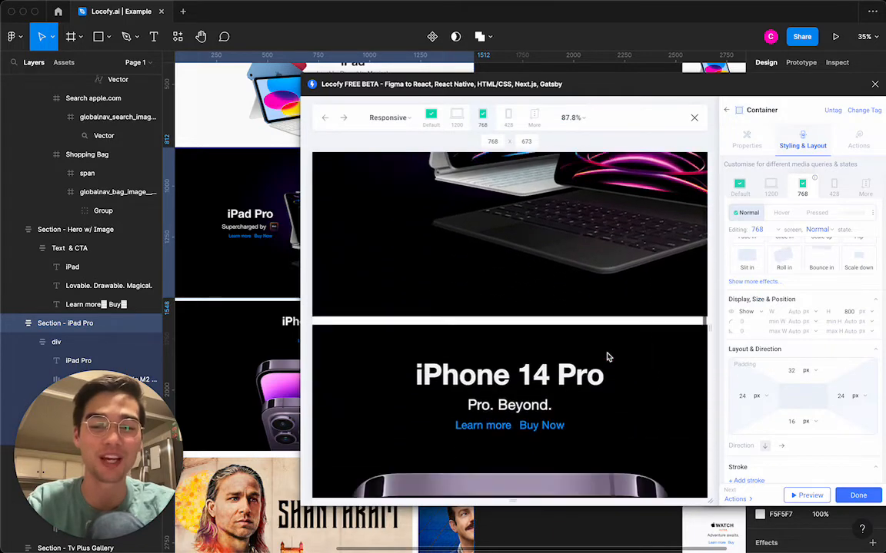
{"action": "scroll", "coordinate": [607, 356], "scroll_direction": "down", "scroll_amount": 4}
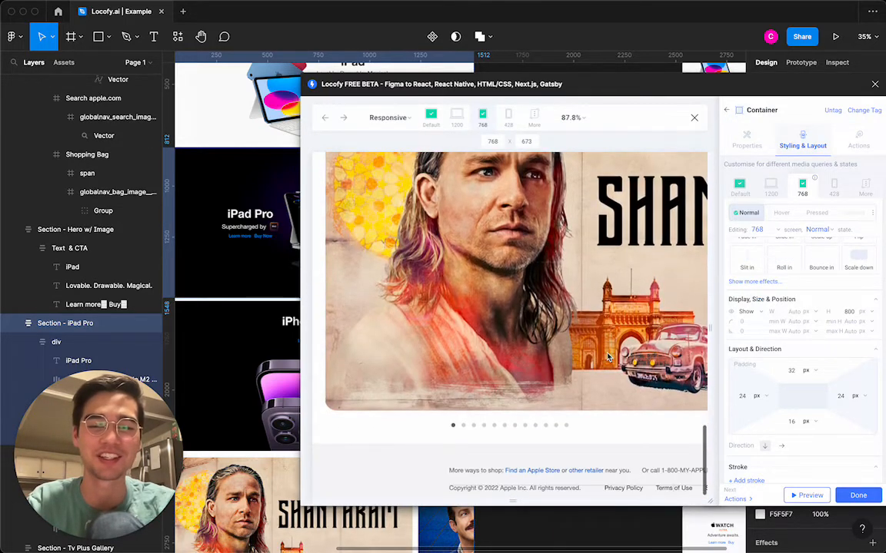
{"action": "scroll", "coordinate": [304, 378], "scroll_direction": "up", "scroll_amount": 2}
- Close the preview, move the plugin window clear of the TV Plus gallery, and select the Shantaram image in its carousel
{"action": "scroll", "coordinate": [303, 378], "scroll_direction": "down", "scroll_amount": 5}
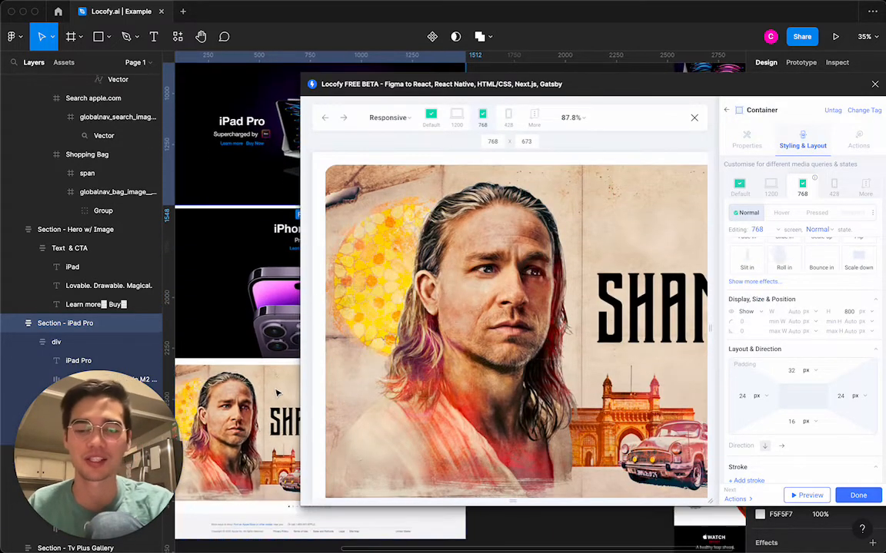
{"action": "left_click", "coordinate": [258, 430]}
{"action": "scroll", "coordinate": [258, 430], "scroll_direction": "left", "scroll_amount": 3}
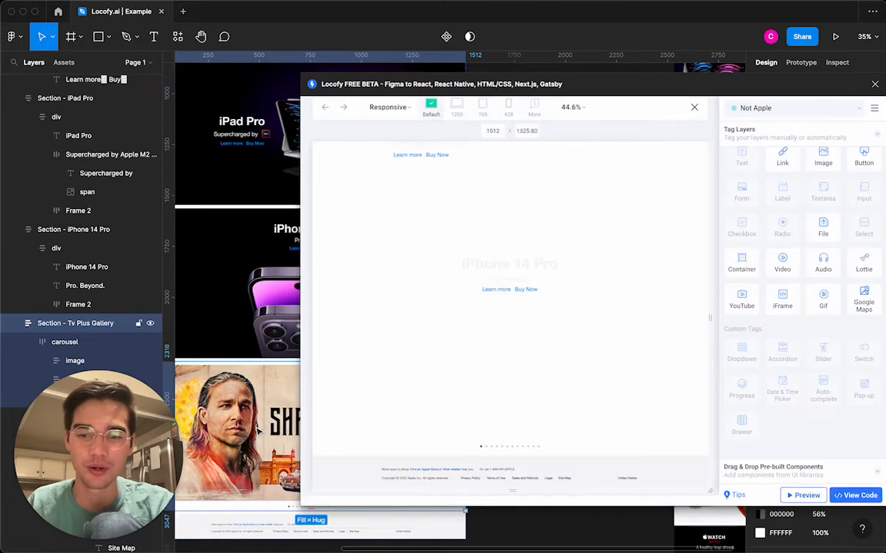
{"action": "scroll", "coordinate": [257, 431], "scroll_direction": "down", "scroll_amount": 2}
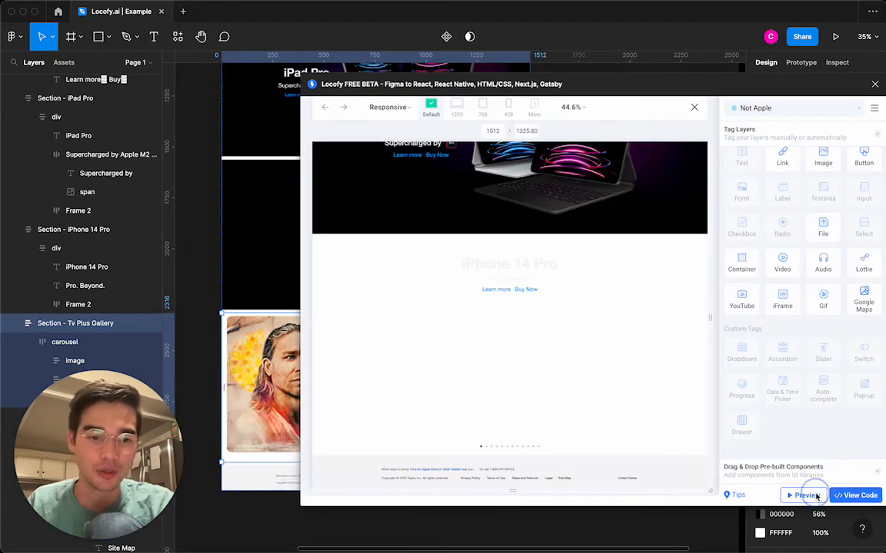
{"action": "left_click", "coordinate": [803, 495]}
{"action": "left_click_drag", "start_coordinate": [370, 86], "coordinate": [639, 83]}
{"action": "left_click", "coordinate": [304, 348]}
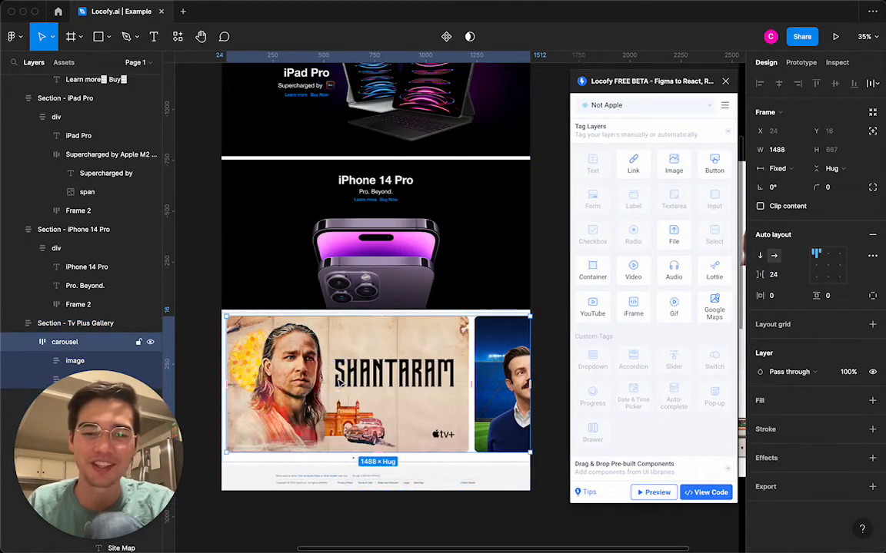
{"action": "left_click", "coordinate": [338, 382]}
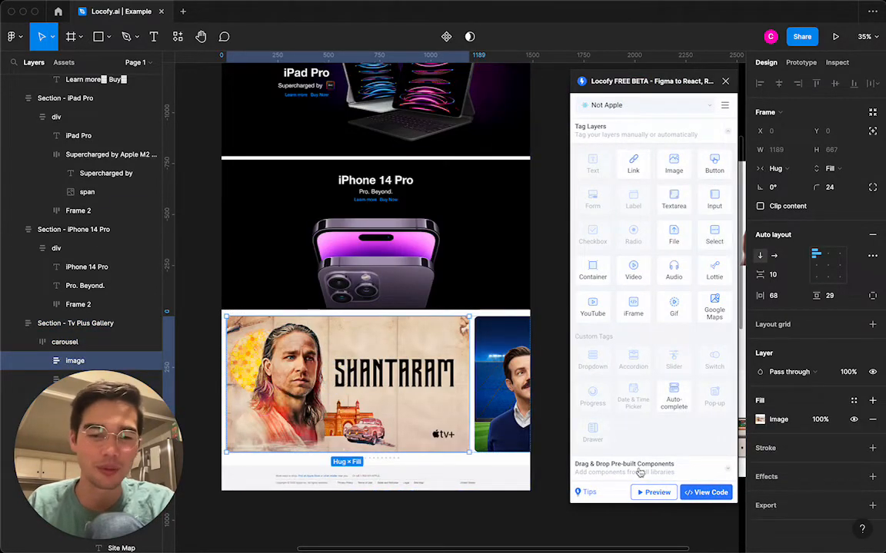
- Tag the Shantaram carousel frame as an Image and view the gallery in a new preview
{"action": "left_click", "coordinate": [653, 492]}
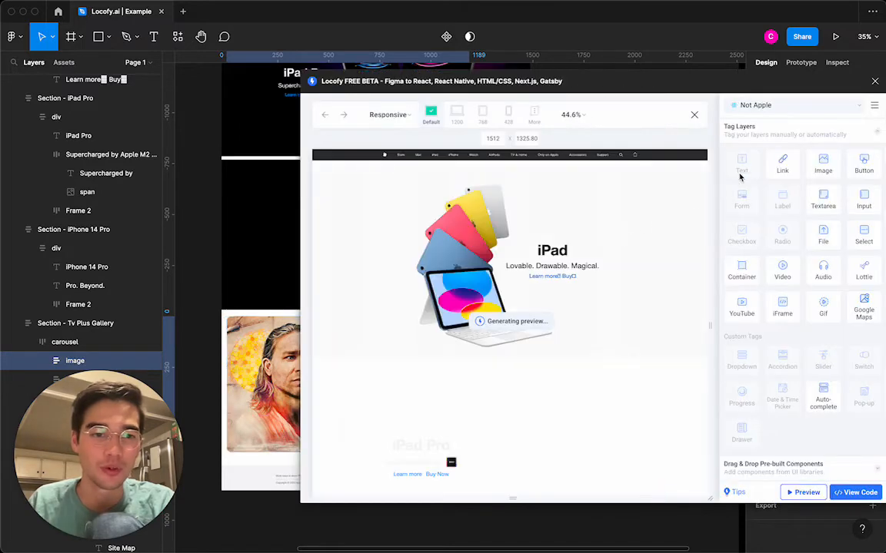
{"action": "left_click", "coordinate": [823, 165]}
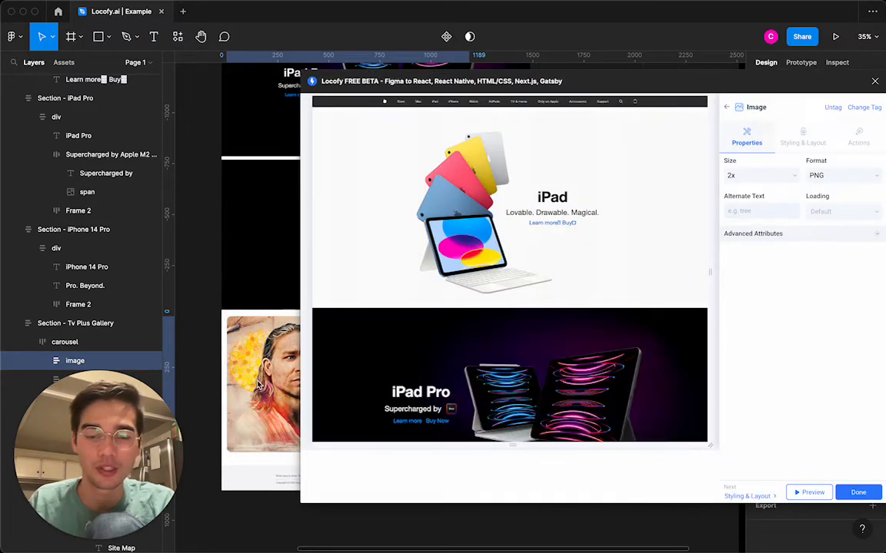
{"action": "scroll", "coordinate": [258, 384], "scroll_direction": "right", "scroll_amount": 2}
{"action": "scroll", "coordinate": [258, 385], "scroll_direction": "down", "scroll_amount": 1}
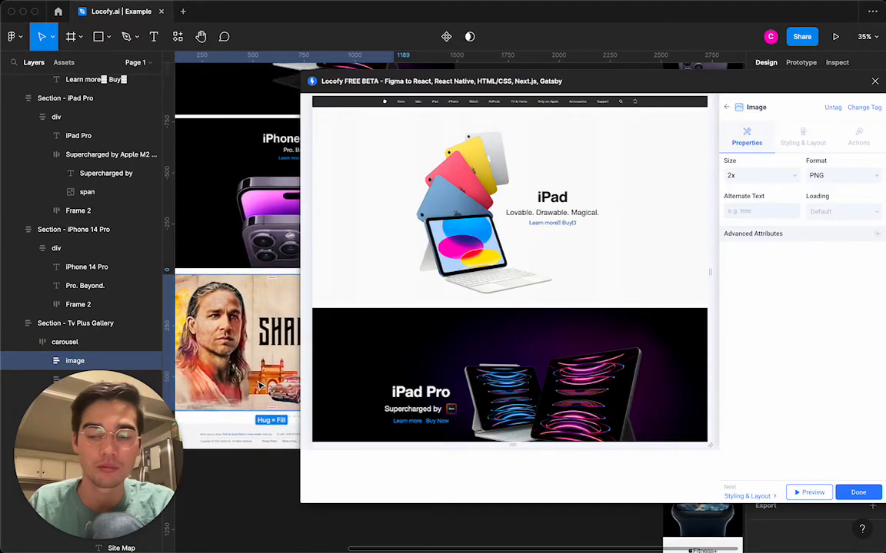
{"action": "scroll", "coordinate": [586, 277], "scroll_direction": "down", "scroll_amount": 10}
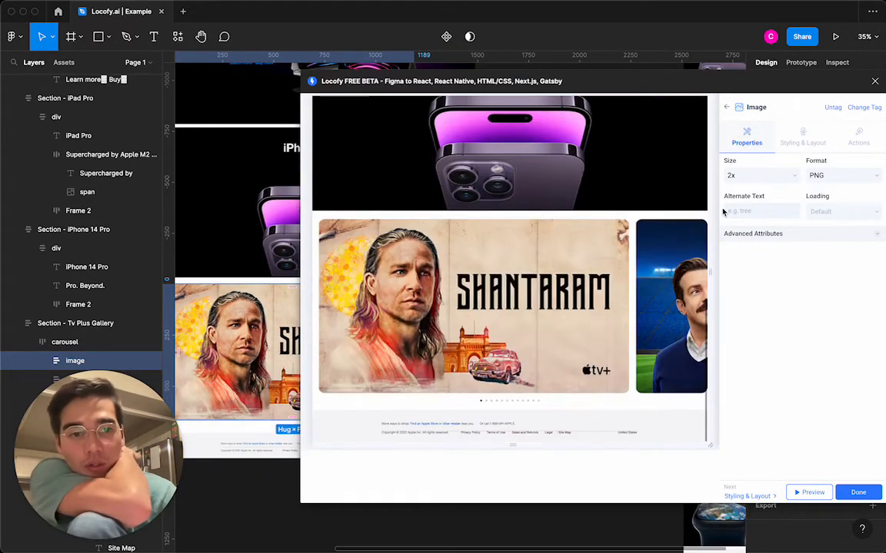
- Set the Shantaram image's width to 100 px for the default screen and check the gallery in the preview
{"action": "left_click", "coordinate": [791, 147]}
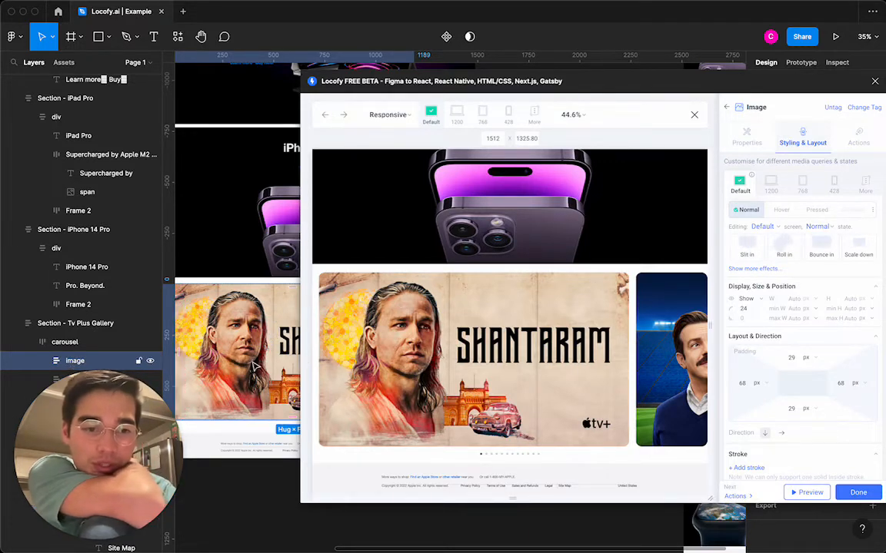
{"action": "scroll", "coordinate": [773, 368], "scroll_direction": "down", "scroll_amount": 1}
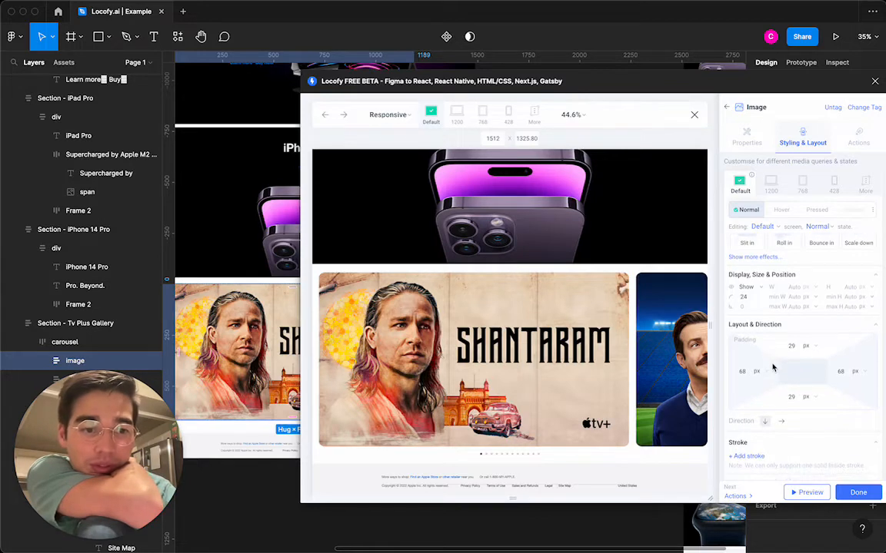
{"action": "left_click", "coordinate": [799, 286]}
{"action": "type", "text": "1"}
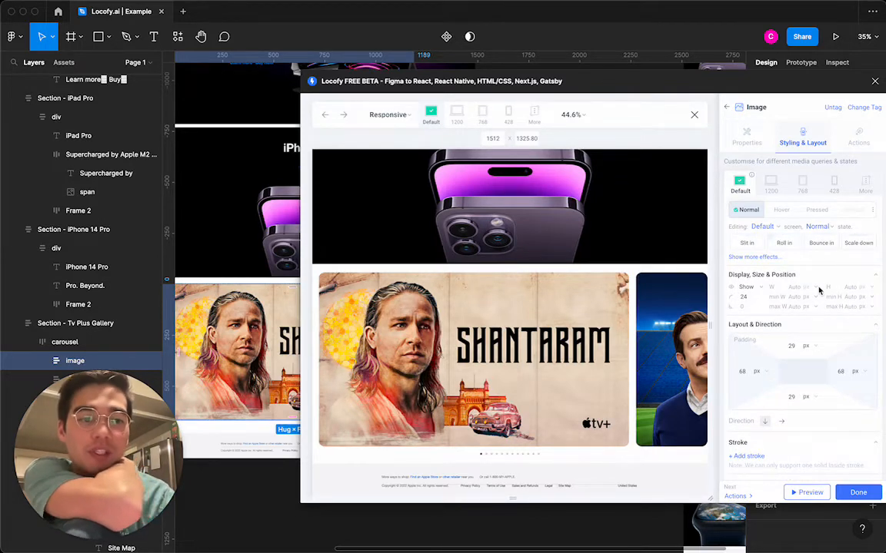
{"action": "left_click", "coordinate": [820, 290]}
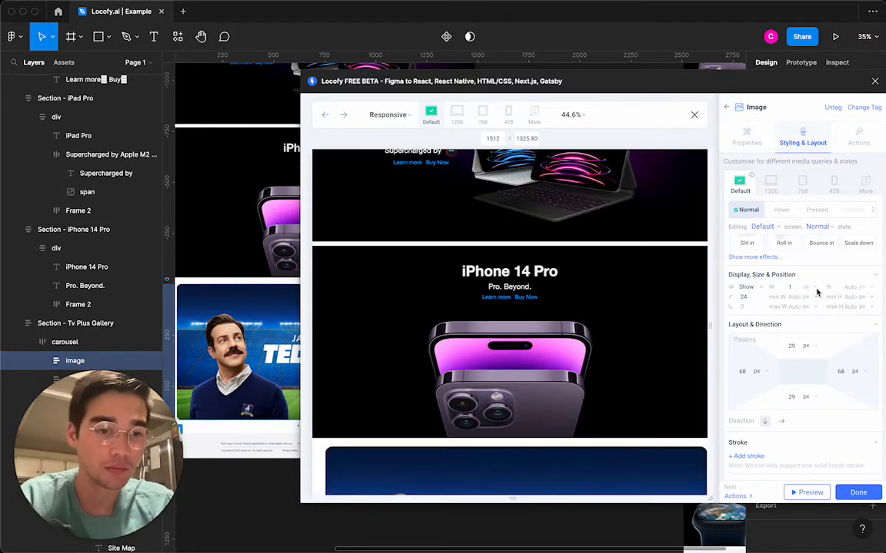
{"action": "left_click", "coordinate": [792, 287]}
{"action": "type", "text": "00"}
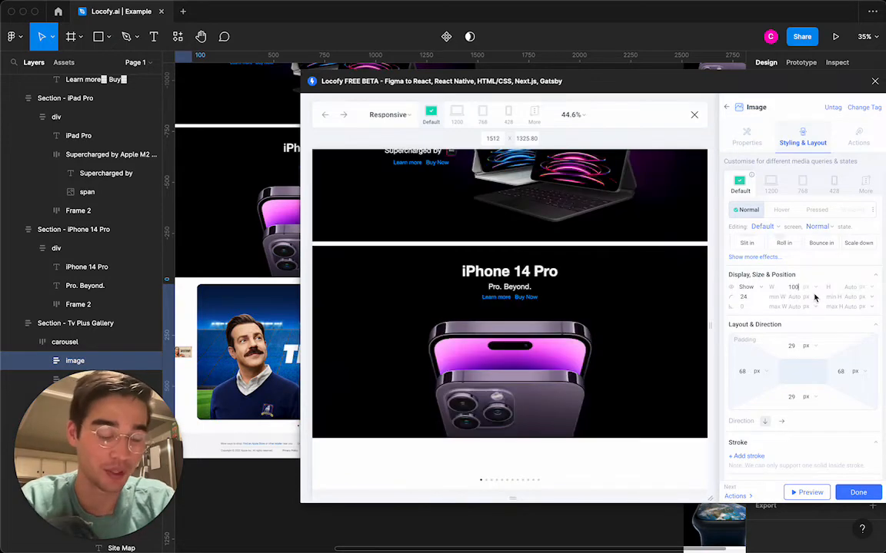
{"action": "scroll", "coordinate": [671, 348], "scroll_direction": "down", "scroll_amount": 5}
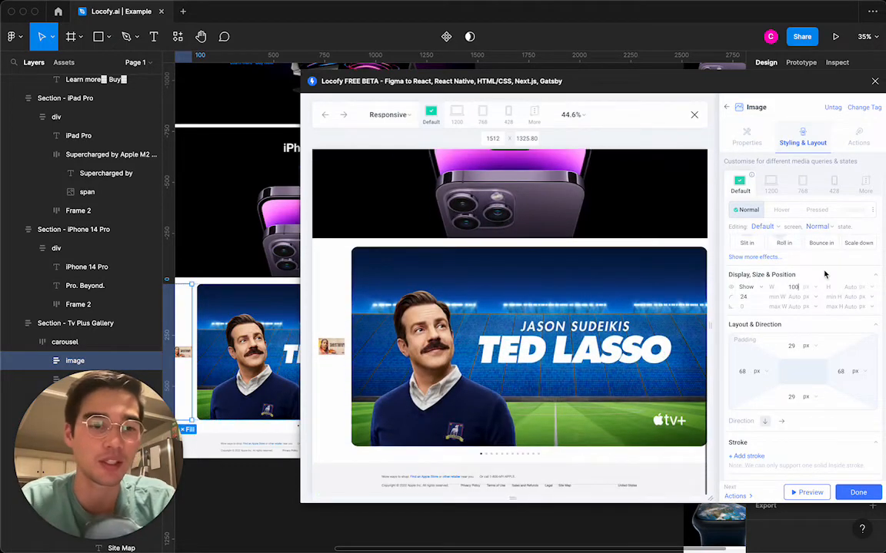
- Undo the width changes made to the Shantaram image for the default screen
{"action": "key", "text": "super+a"}
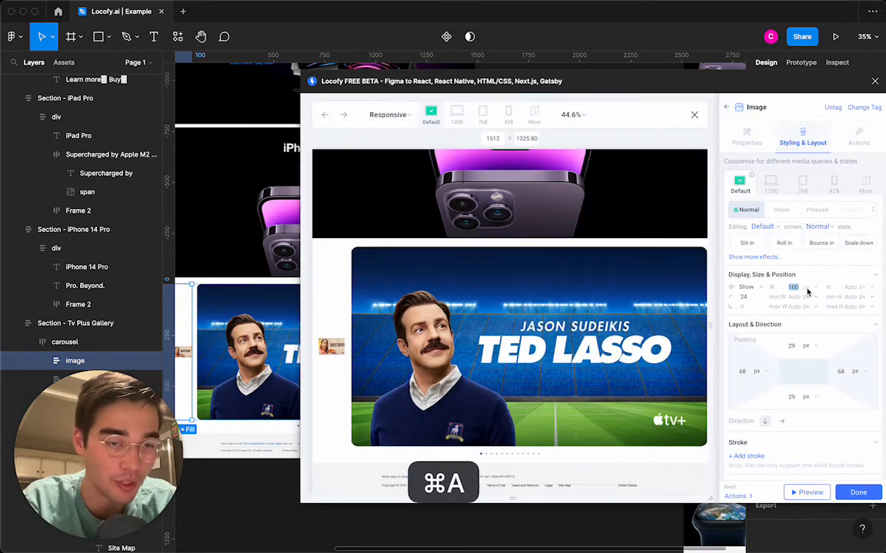
{"action": "key", "text": "super+z"}
{"action": "key", "text": "super+z"}
{"action": "key", "text": "super+z"}
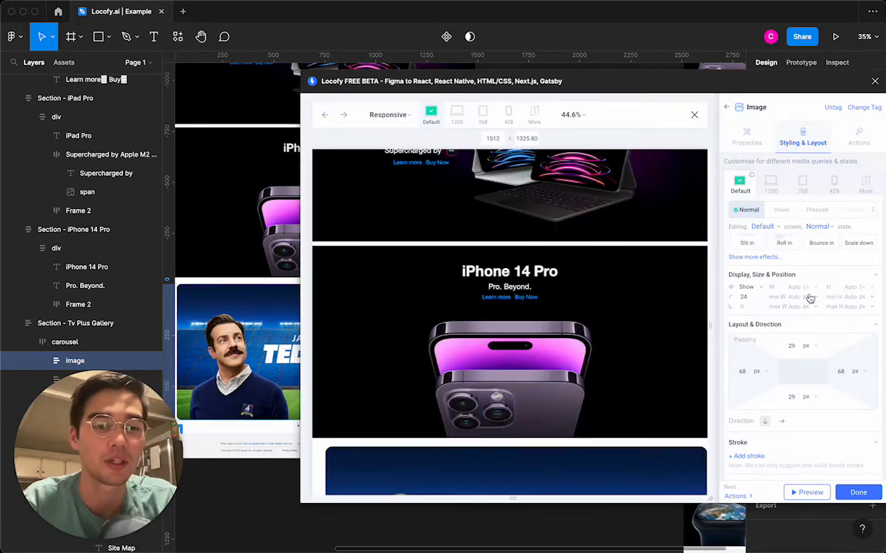
- Clear the Shantaram image's width value for the 768 screen
{"action": "left_click", "coordinate": [802, 184]}
{"action": "scroll", "coordinate": [592, 284], "scroll_direction": "down", "scroll_amount": 10}
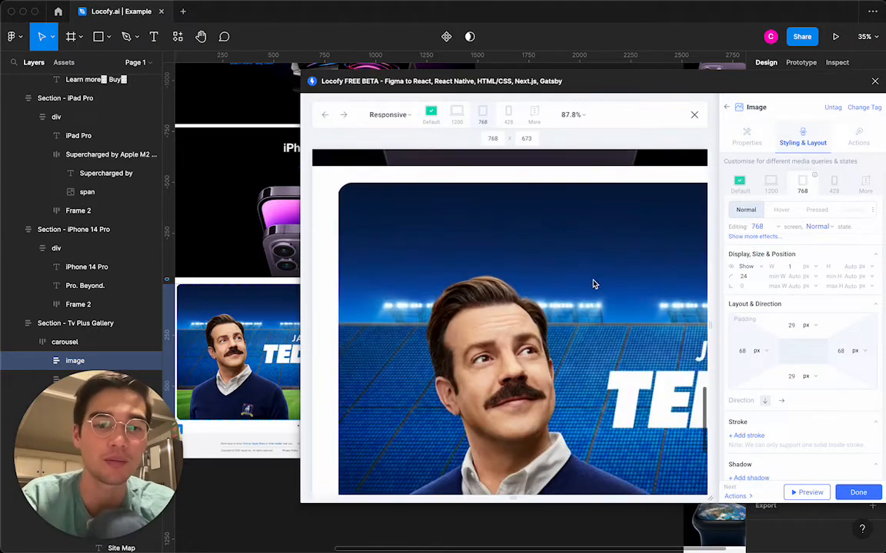
{"action": "left_click", "coordinate": [793, 267]}
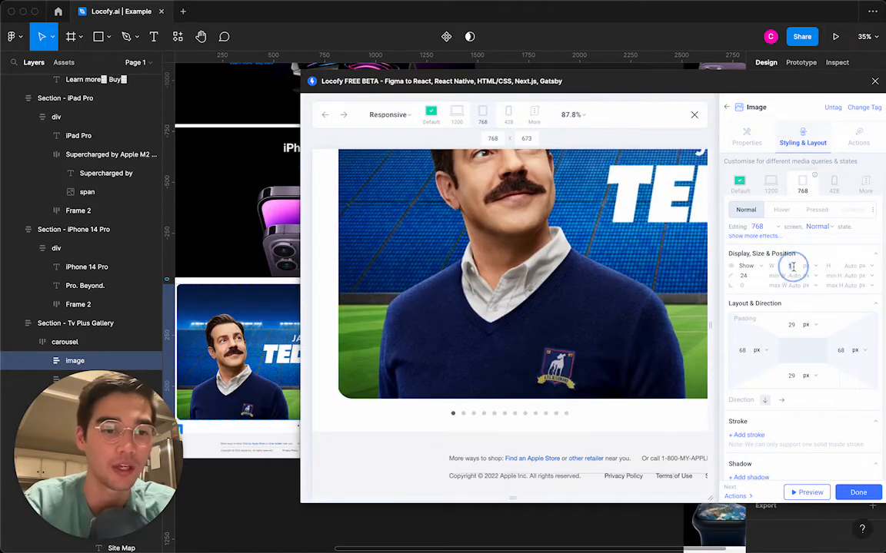
{"action": "left_click", "coordinate": [814, 266]}
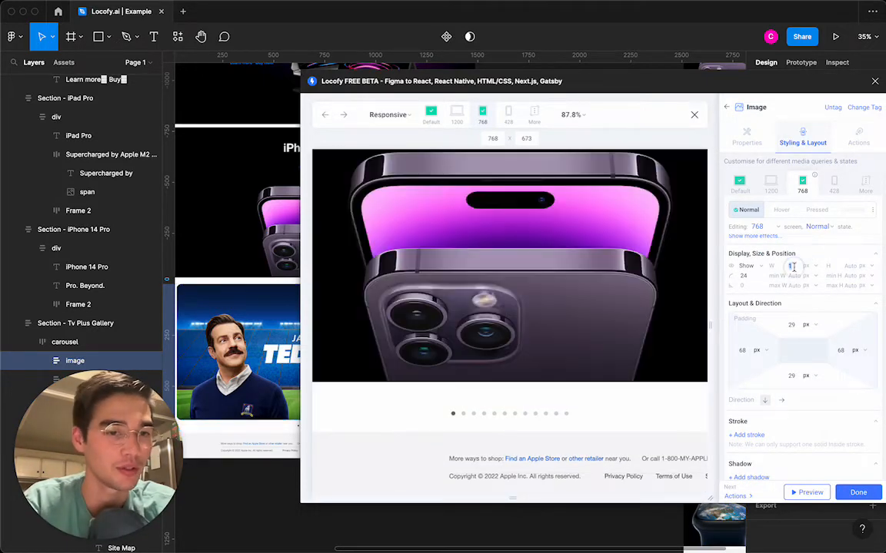
{"action": "key", "text": "BackSpace"}
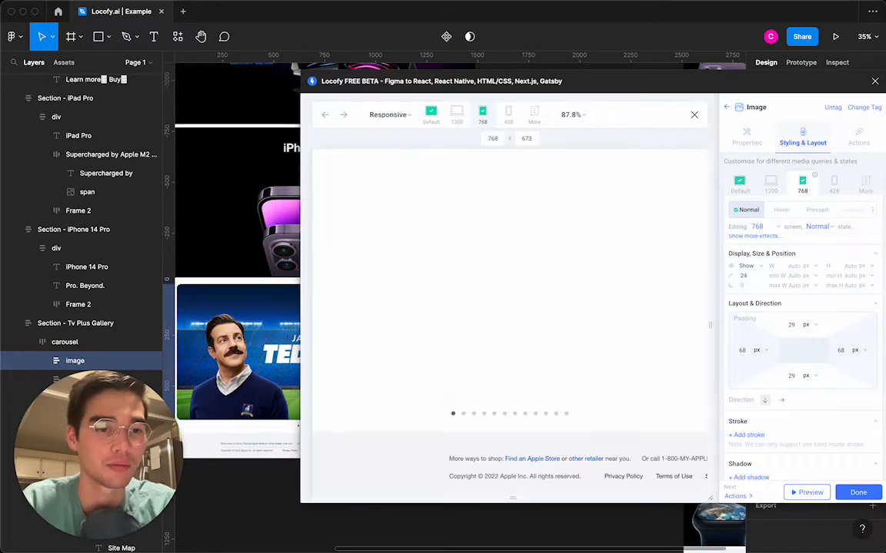
- Try to change the unit of the Shantaram image's width to % for the 768 screen
{"action": "left_click", "coordinate": [800, 267]}
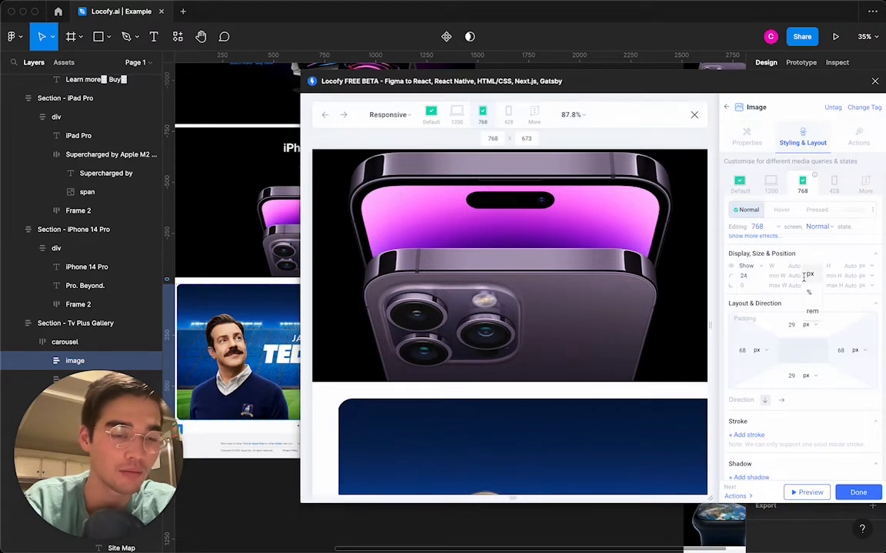
{"action": "left_click", "coordinate": [807, 274]}
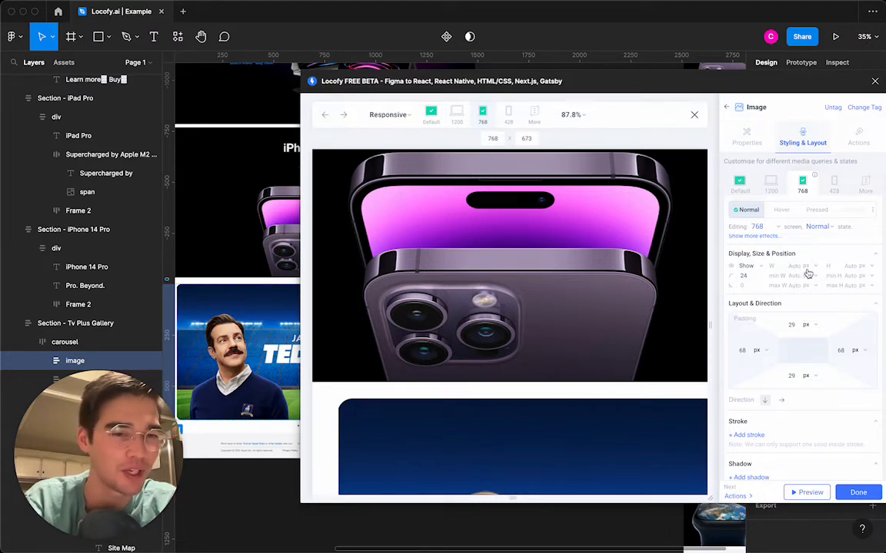
{"action": "left_click", "coordinate": [812, 271]}
{"action": "left_click", "coordinate": [817, 294]}
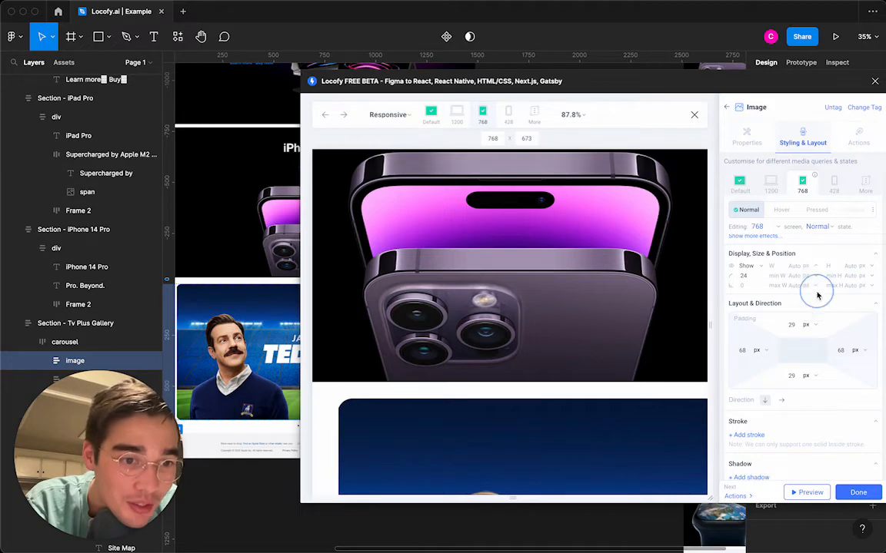
- Compare the Shantaram image's styling settings and the gallery preview between the default and 768 screens
{"action": "left_click", "coordinate": [771, 186]}
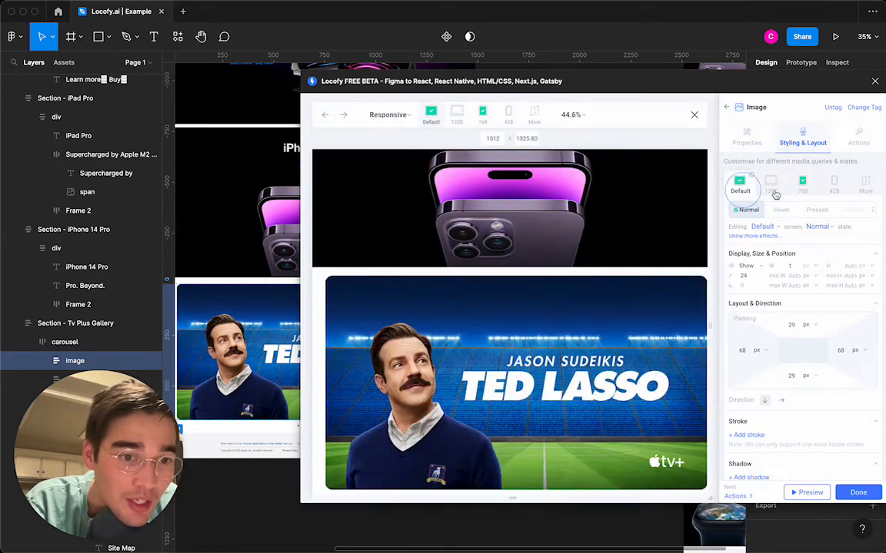
{"action": "left_click", "coordinate": [799, 186]}
{"action": "left_click", "coordinate": [741, 187]}
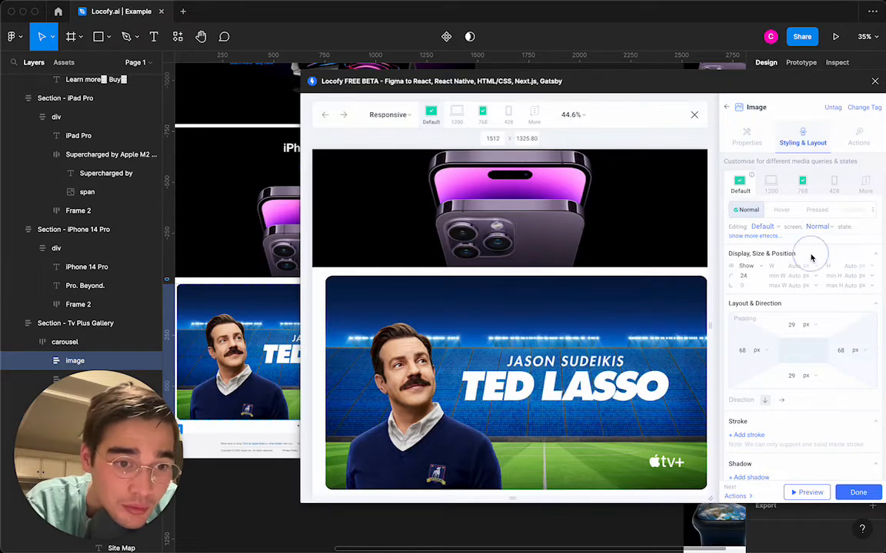
{"action": "scroll", "coordinate": [696, 257], "scroll_direction": "down", "scroll_amount": 5}
{"action": "scroll", "coordinate": [695, 261], "scroll_direction": "up", "scroll_amount": 5}
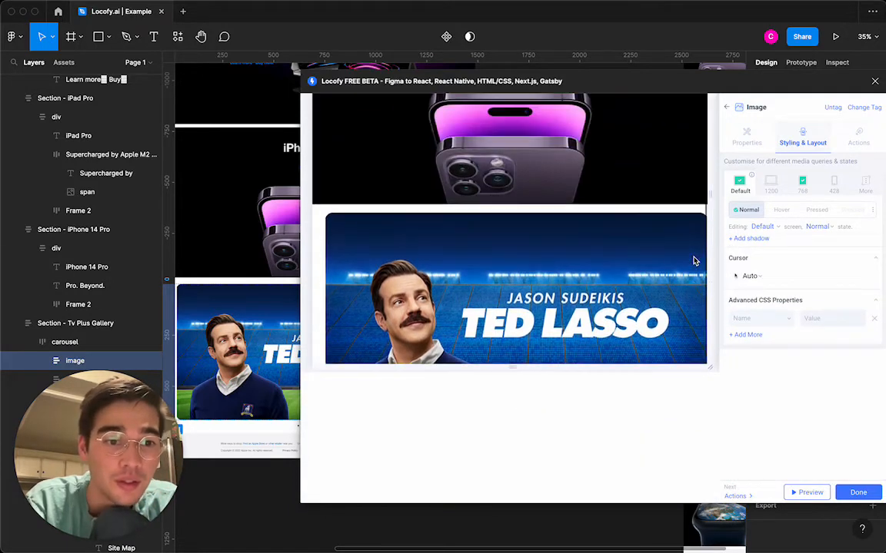
{"action": "scroll", "coordinate": [838, 277], "scroll_direction": "up", "scroll_amount": 5}
{"action": "scroll", "coordinate": [798, 390], "scroll_direction": "down", "scroll_amount": 4}
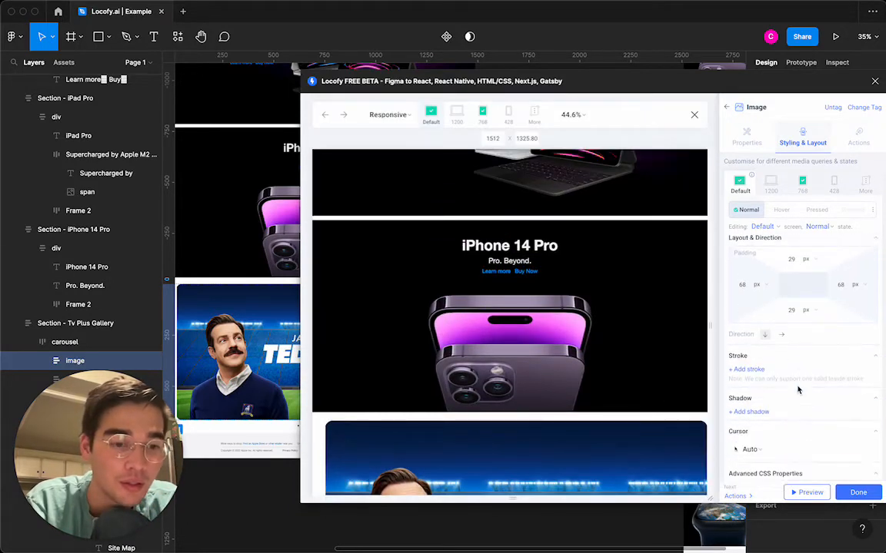
{"action": "scroll", "coordinate": [796, 388], "scroll_direction": "up", "scroll_amount": 3}
{"action": "left_click", "coordinate": [802, 184]}
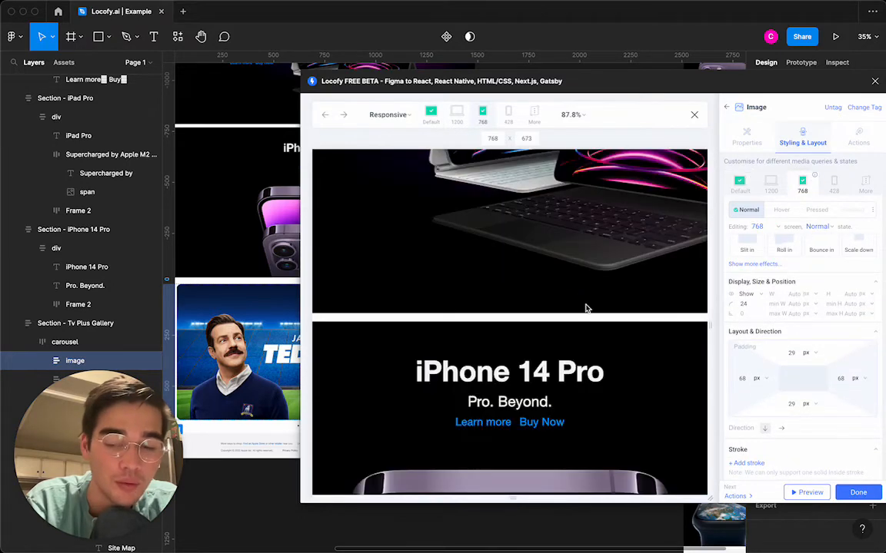
{"action": "scroll", "coordinate": [585, 309], "scroll_direction": "down", "scroll_amount": 10}
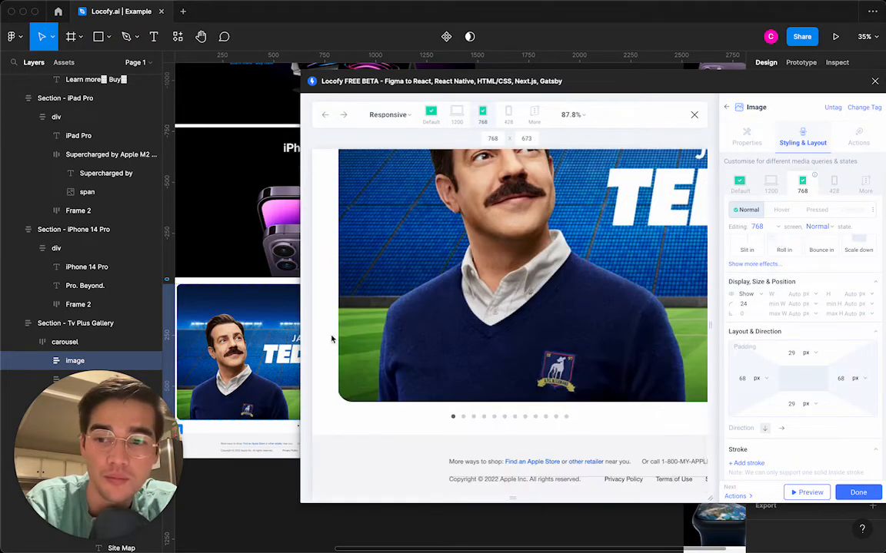
- Close the preview and set the collapsed Shantaram frame's horizontal resizing to Hug
{"action": "left_click", "coordinate": [805, 493]}
{"action": "scroll", "coordinate": [615, 306], "scroll_direction": "down", "scroll_amount": 1}
{"action": "scroll", "coordinate": [615, 306], "scroll_direction": "left", "scroll_amount": 3}
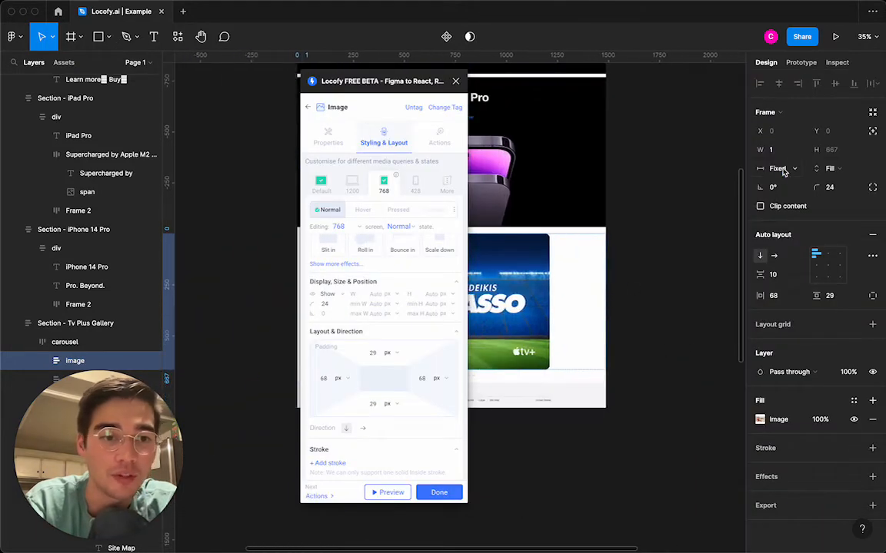
{"action": "left_click", "coordinate": [777, 169]}
{"action": "left_click", "coordinate": [791, 182]}
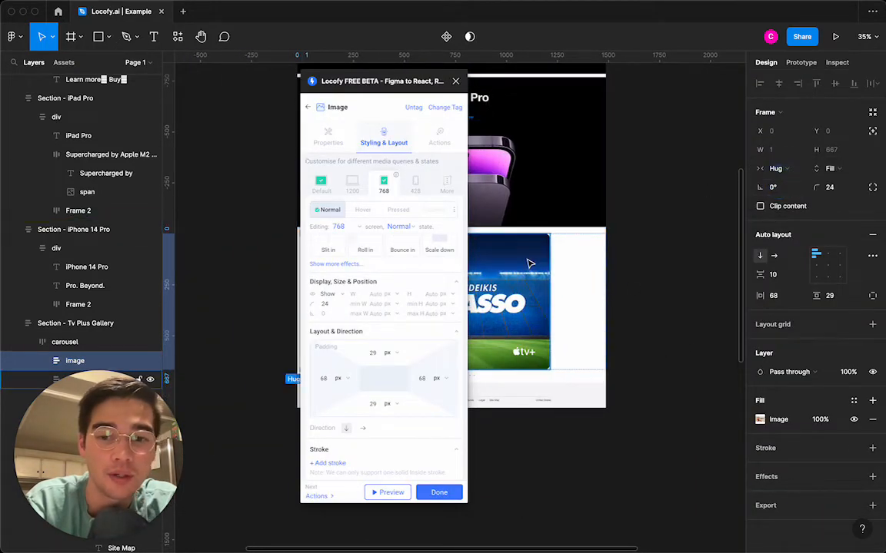
- Widen the collapsed Shantaram frame to about 1187 px and set its horizontal resizing to Hug
{"action": "scroll", "coordinate": [194, 358], "scroll_direction": "right", "scroll_amount": 3}
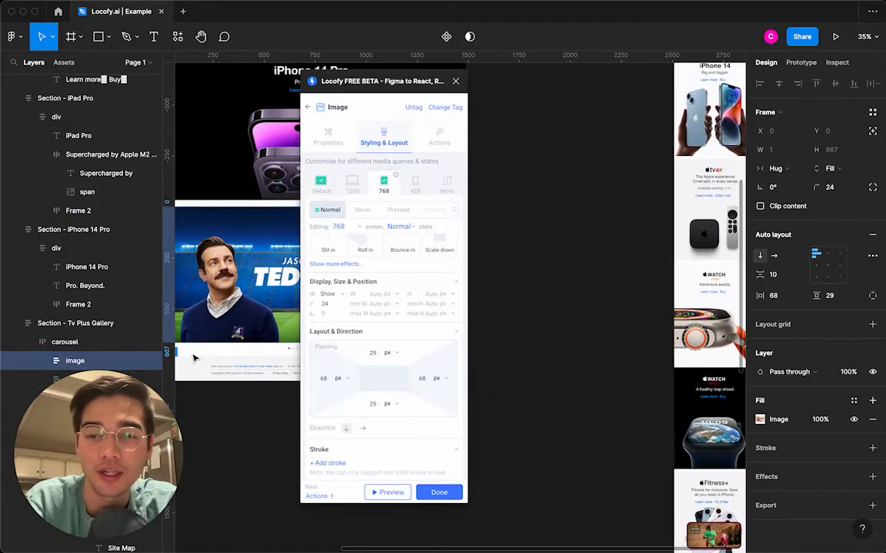
{"action": "scroll", "coordinate": [194, 358], "scroll_direction": "left", "scroll_amount": 2}
{"action": "left_click_drag", "start_coordinate": [352, 85], "coordinate": [581, 99]}
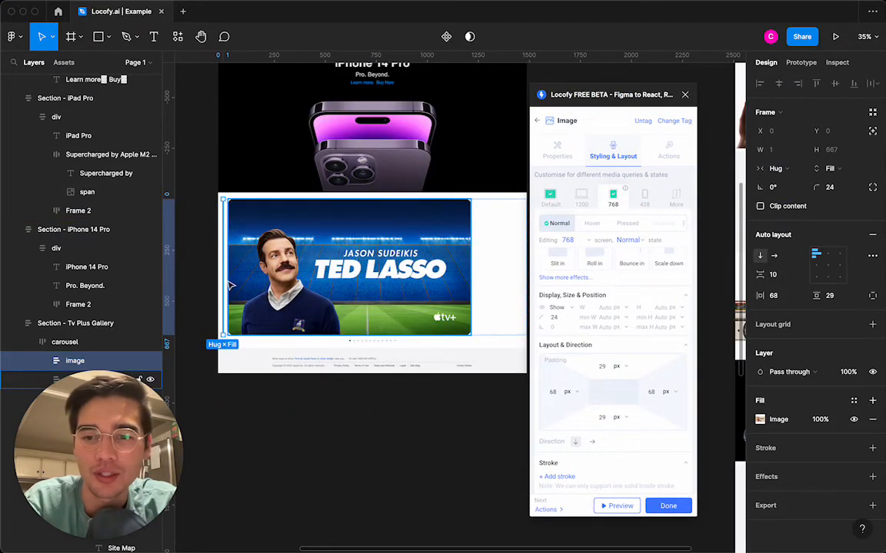
{"action": "left_click_drag", "start_coordinate": [223, 261], "coordinate": [100, 270]}
{"action": "scroll", "coordinate": [415, 245], "scroll_direction": "right", "scroll_amount": 5}
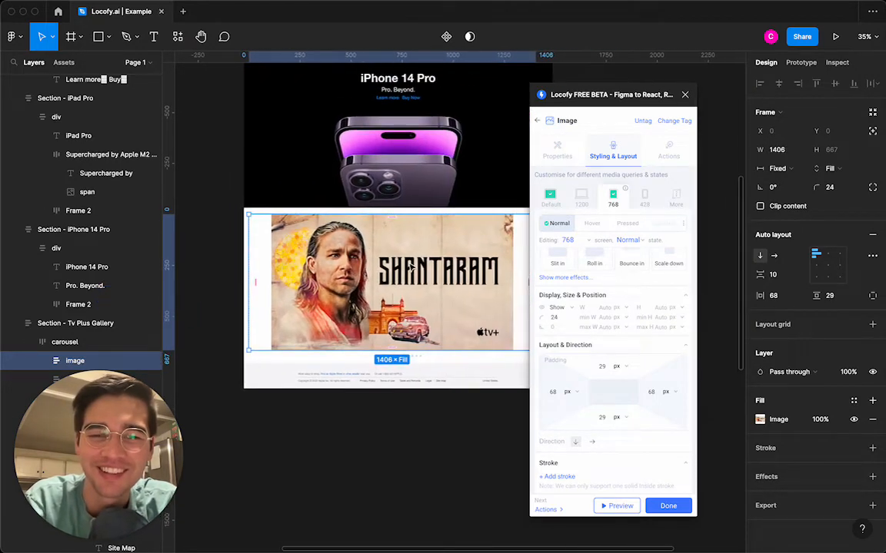
{"action": "left_click_drag", "start_coordinate": [518, 246], "coordinate": [468, 260]}
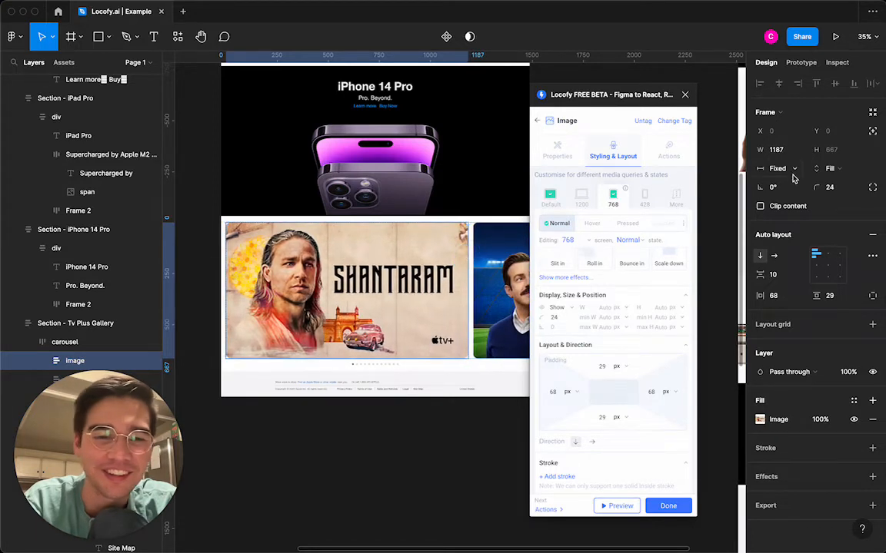
{"action": "left_click", "coordinate": [784, 170]}
{"action": "left_click", "coordinate": [792, 182]}
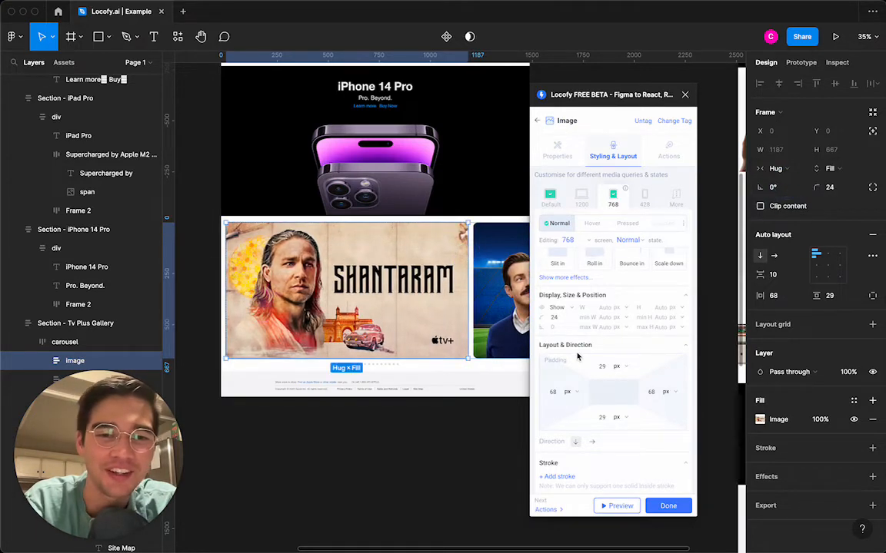
- Generate a new 768 preview and view the Shantaram image in the TV Plus gallery
{"action": "left_click", "coordinate": [604, 506]}
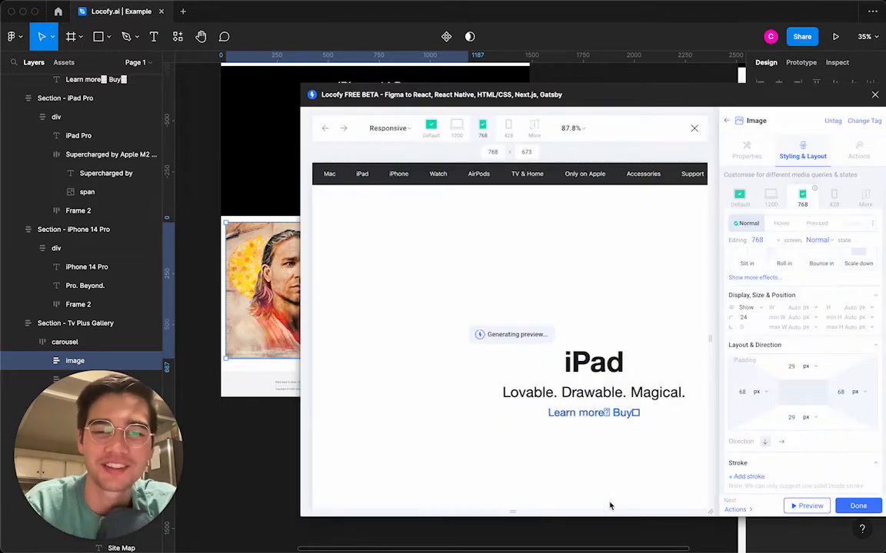
{"action": "scroll", "coordinate": [584, 346], "scroll_direction": "down", "scroll_amount": 5}
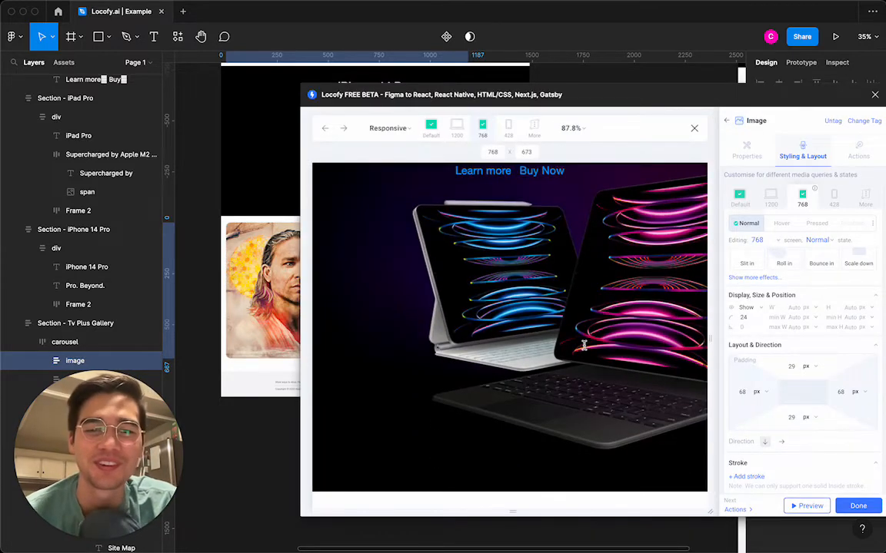
{"action": "scroll", "coordinate": [584, 346], "scroll_direction": "down", "scroll_amount": 10}
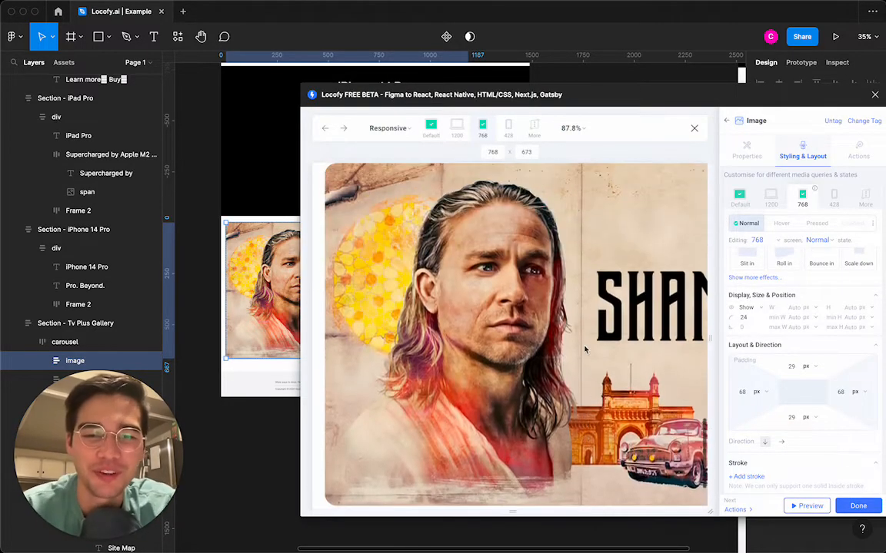
{"action": "scroll", "coordinate": [584, 350], "scroll_direction": "up", "scroll_amount": 1}
- Set the Shantaram image's width to 100% for the 768 screen
{"action": "scroll", "coordinate": [814, 334], "scroll_direction": "up", "scroll_amount": 1}
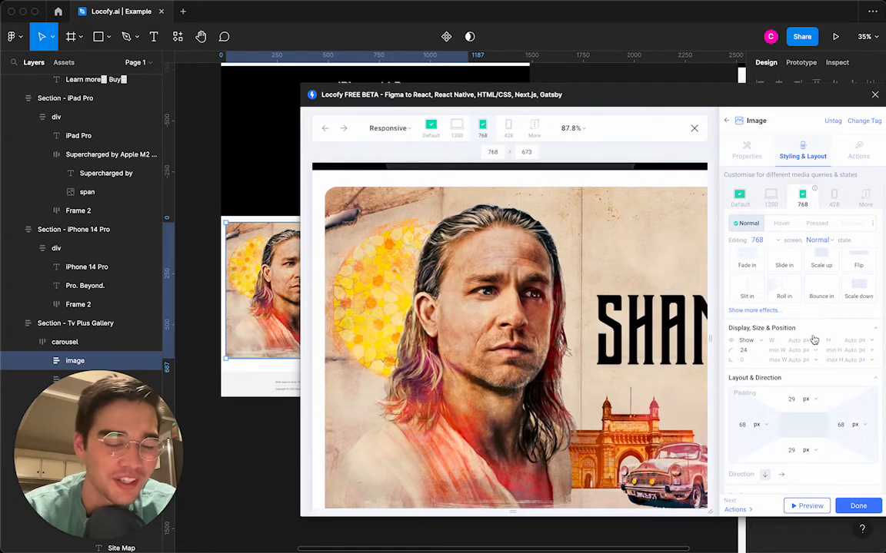
{"action": "left_click", "coordinate": [813, 341]}
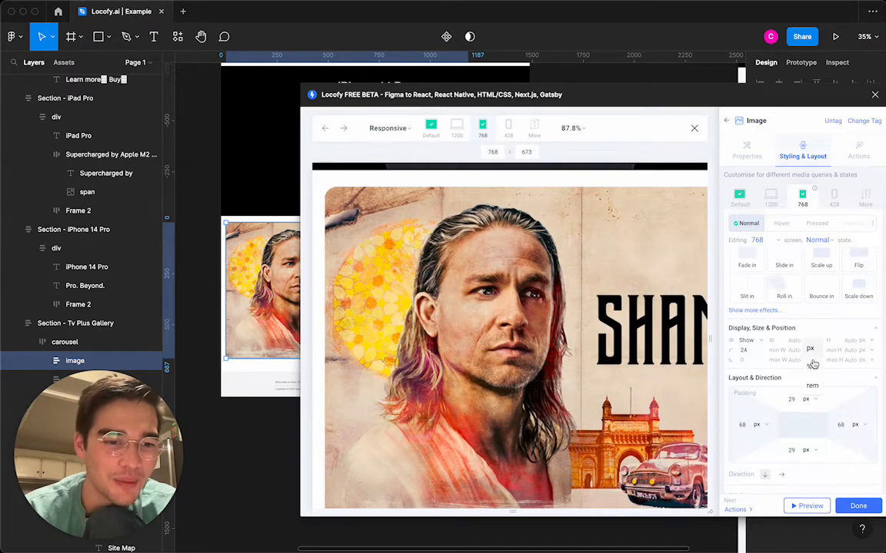
{"action": "left_click", "coordinate": [813, 364]}
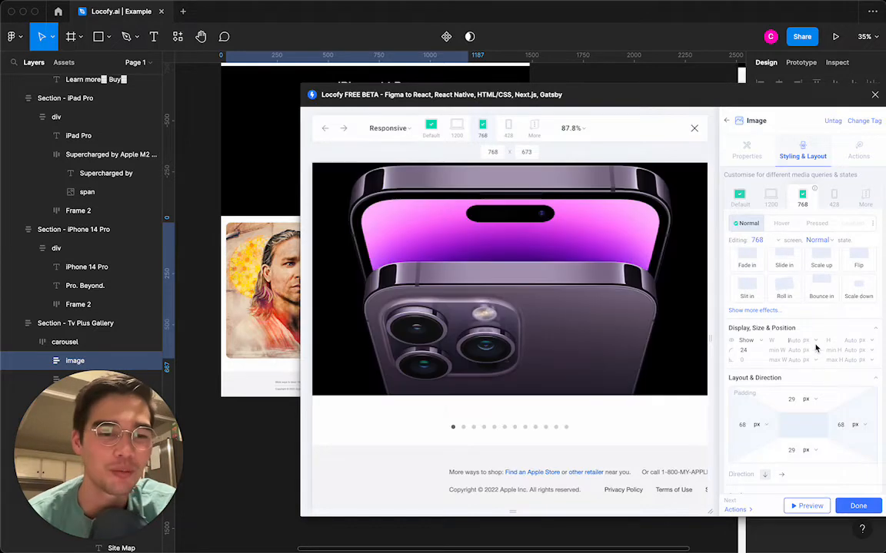
{"action": "left_click", "coordinate": [810, 341]}
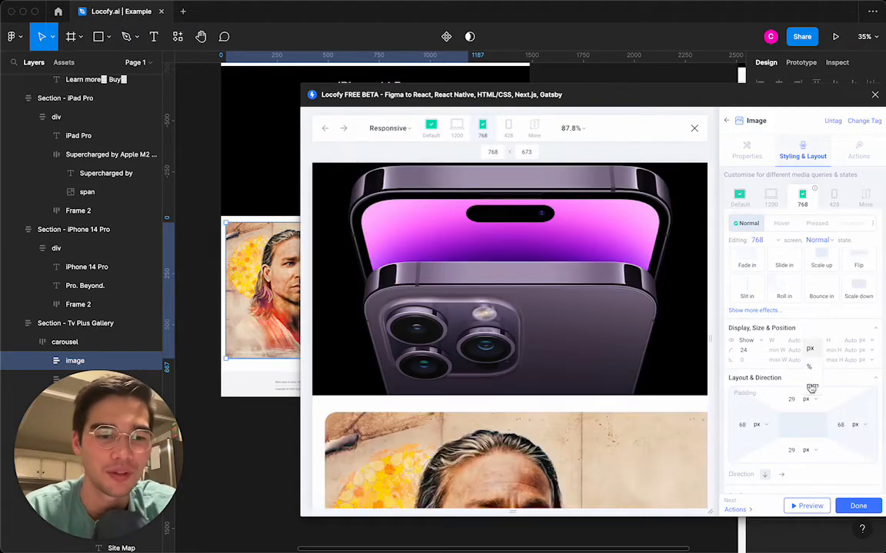
{"action": "left_click", "coordinate": [797, 341]}
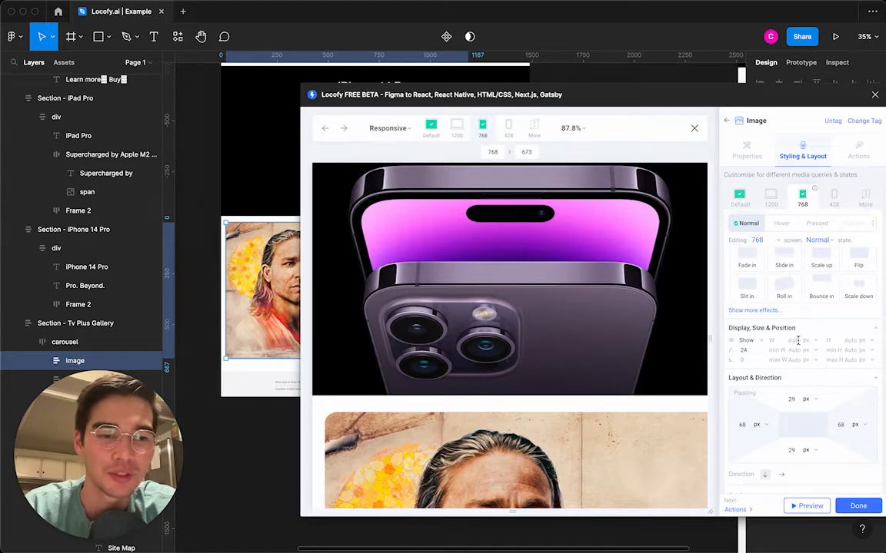
{"action": "type", "text": "10"}
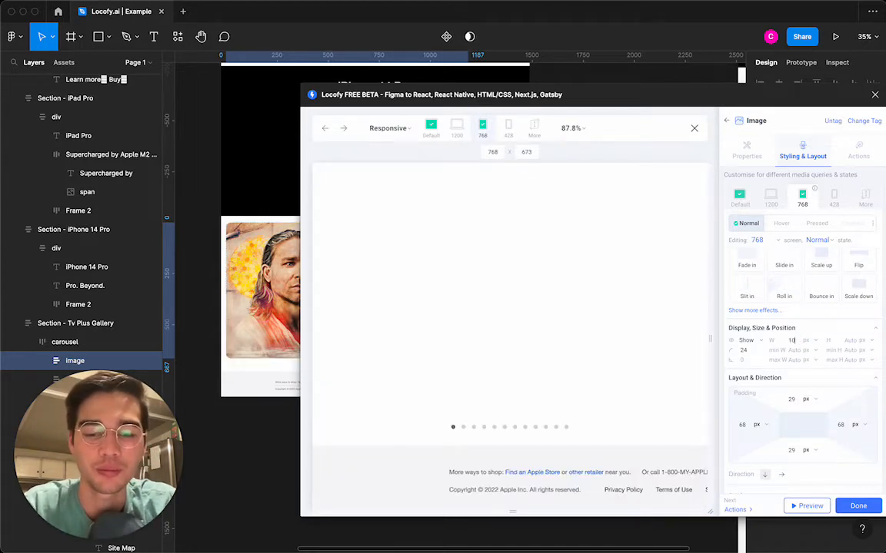
{"action": "type", "text": "0"}
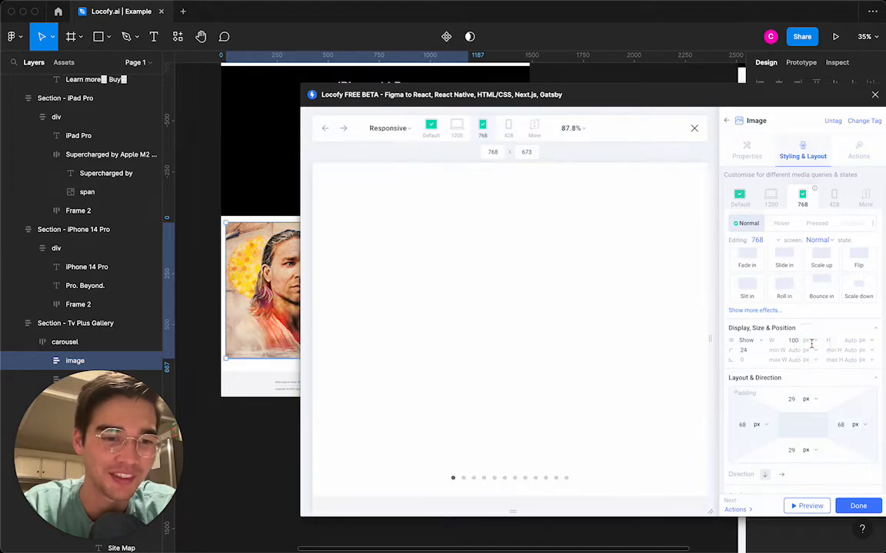
{"action": "left_click", "coordinate": [810, 341]}
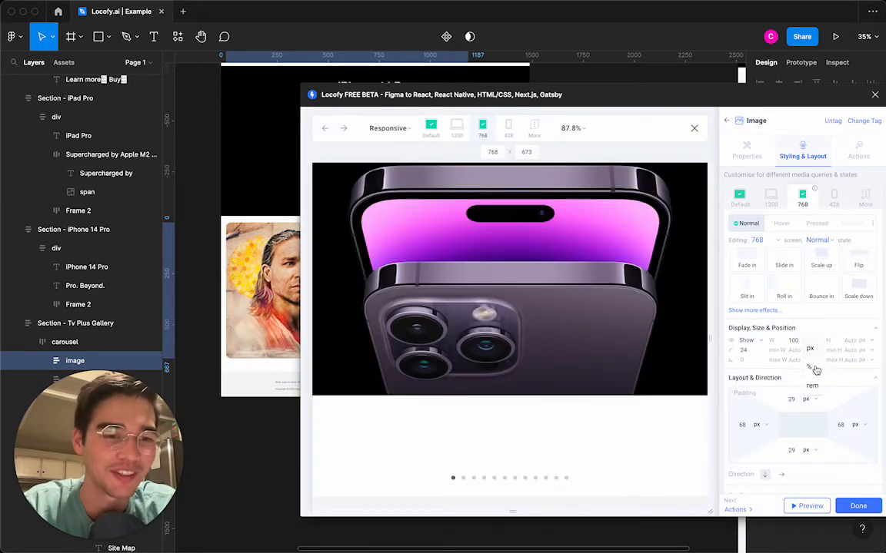
{"action": "left_click", "coordinate": [809, 367]}
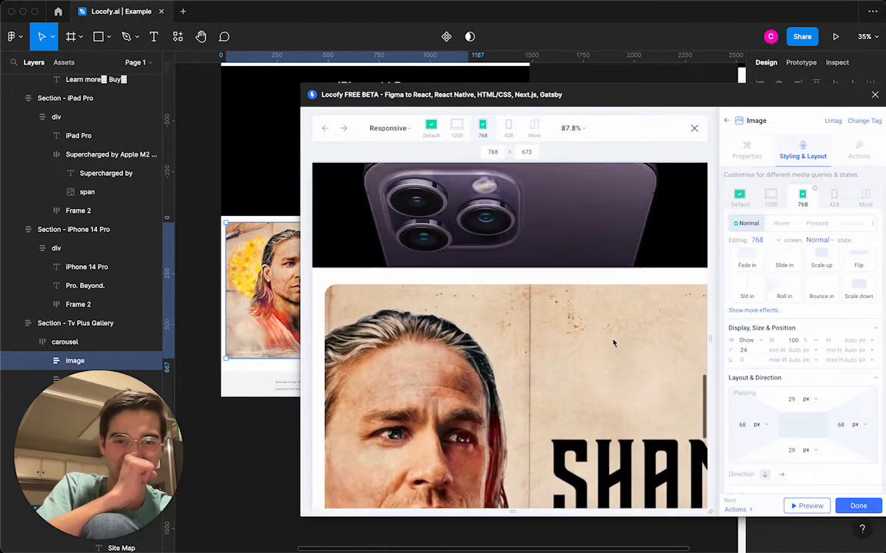
- Check the TV Plus gallery in the 768 preview, then clear the Shantaram image's width back to Auto
{"action": "scroll", "coordinate": [613, 343], "scroll_direction": "down", "scroll_amount": 3}
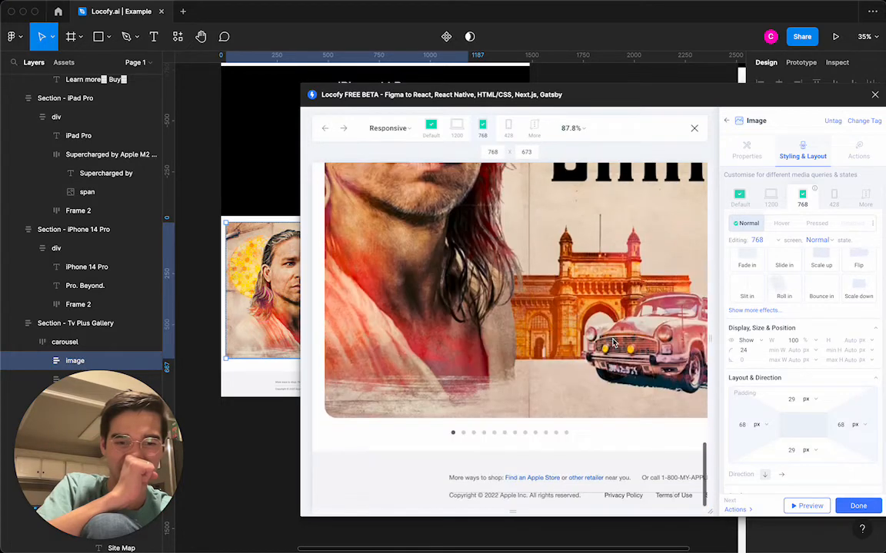
{"action": "scroll", "coordinate": [613, 343], "scroll_direction": "up", "scroll_amount": 2}
{"action": "scroll", "coordinate": [613, 343], "scroll_direction": "down", "scroll_amount": 1}
{"action": "scroll", "coordinate": [613, 343], "scroll_direction": "down", "scroll_amount": 2}
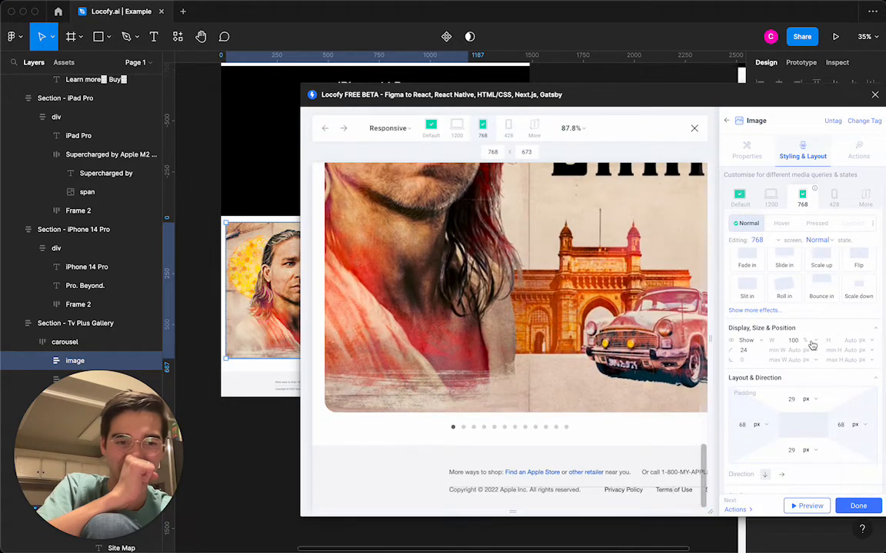
{"action": "double_click", "coordinate": [796, 341]}
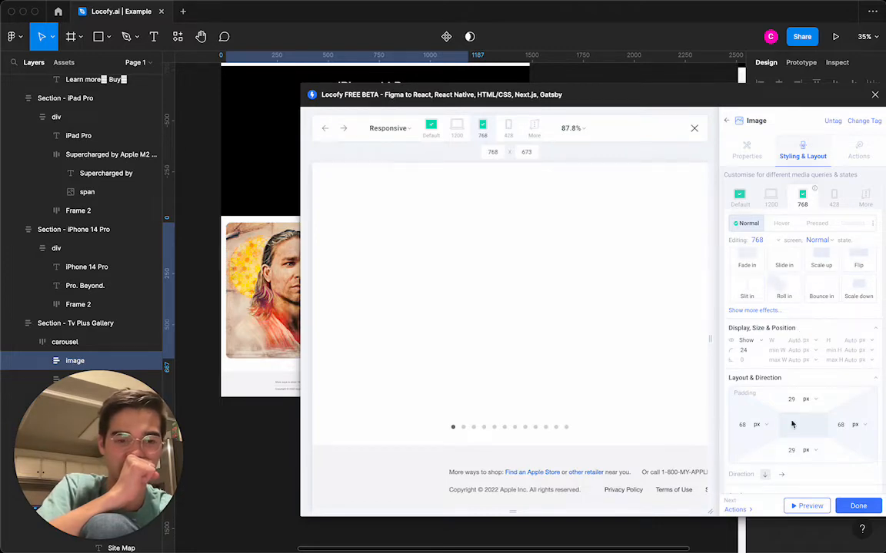
- Close the preview and add an advanced CSS property max-width of 75vw to the Shantaram image for 768
{"action": "scroll", "coordinate": [791, 424], "scroll_direction": "down", "scroll_amount": 4}
{"action": "left_click", "coordinate": [799, 506]}
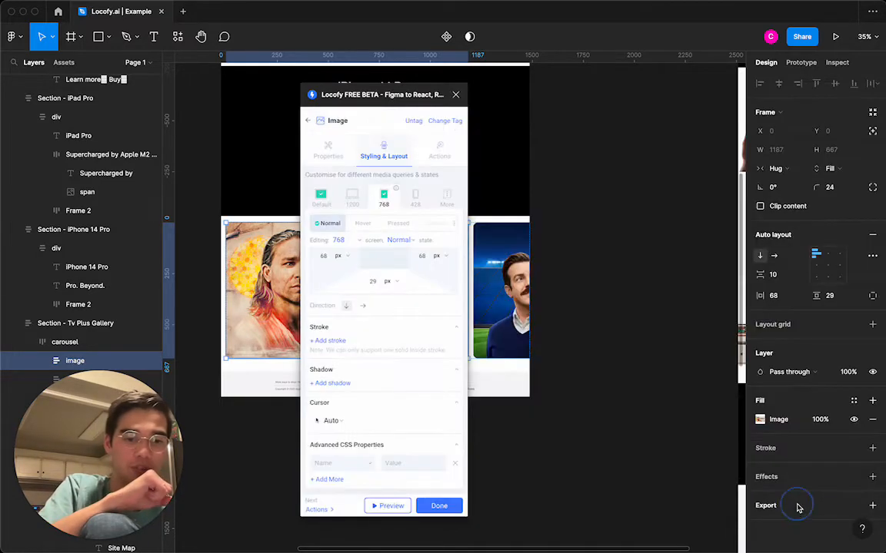
{"action": "left_click", "coordinate": [349, 462]}
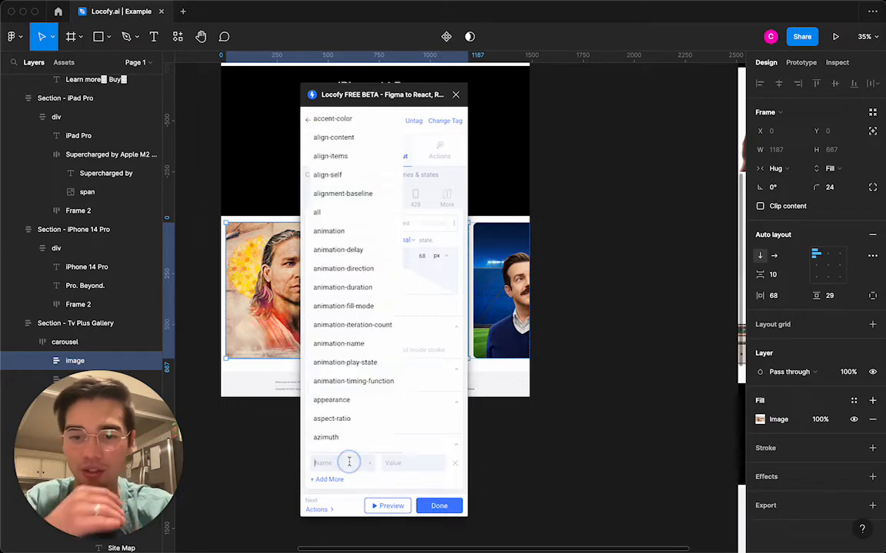
{"action": "type", "text": "max"}
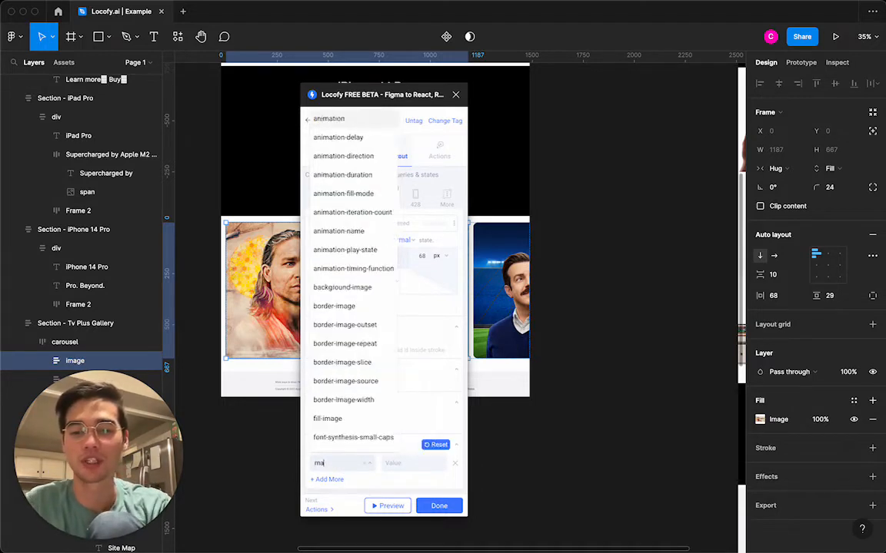
{"action": "key", "text": "Tab"}
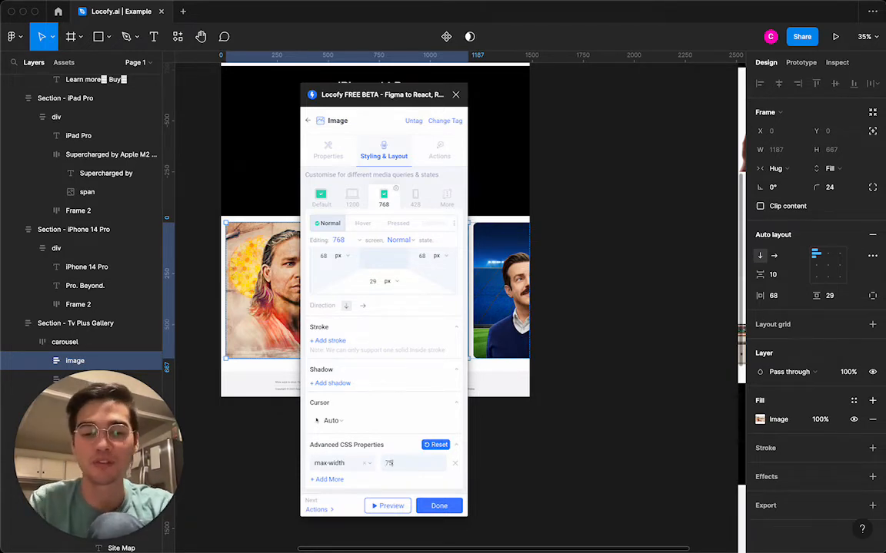
- Generate a new 768 preview and examine how the Shantaram image fits in the TV Plus gallery
{"action": "left_click", "coordinate": [386, 505]}
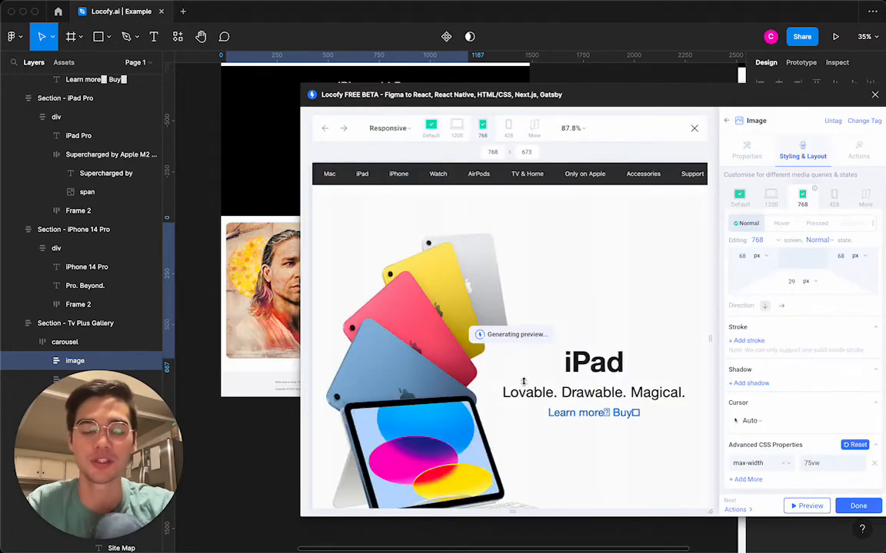
{"action": "scroll", "coordinate": [523, 382], "scroll_direction": "down", "scroll_amount": 10}
{"action": "scroll", "coordinate": [523, 384], "scroll_direction": "down", "scroll_amount": 10}
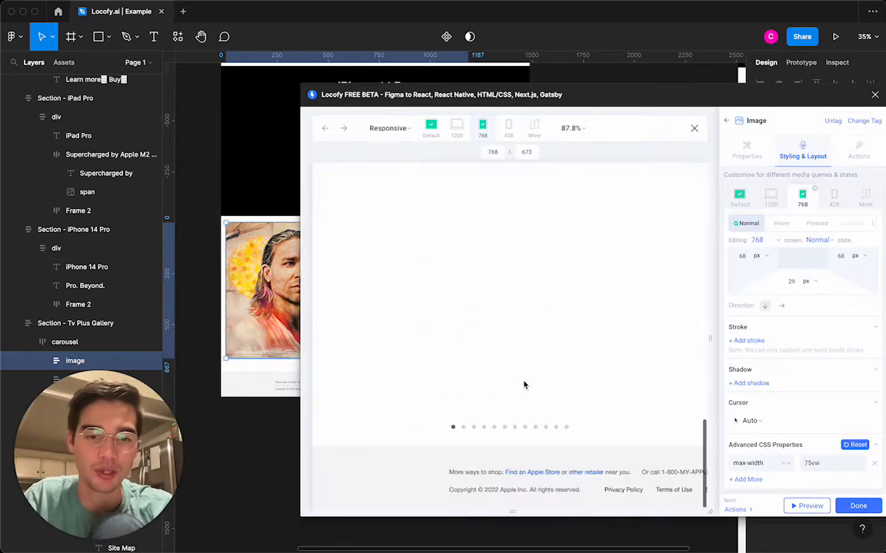
{"action": "scroll", "coordinate": [524, 385], "scroll_direction": "down", "scroll_amount": 4}
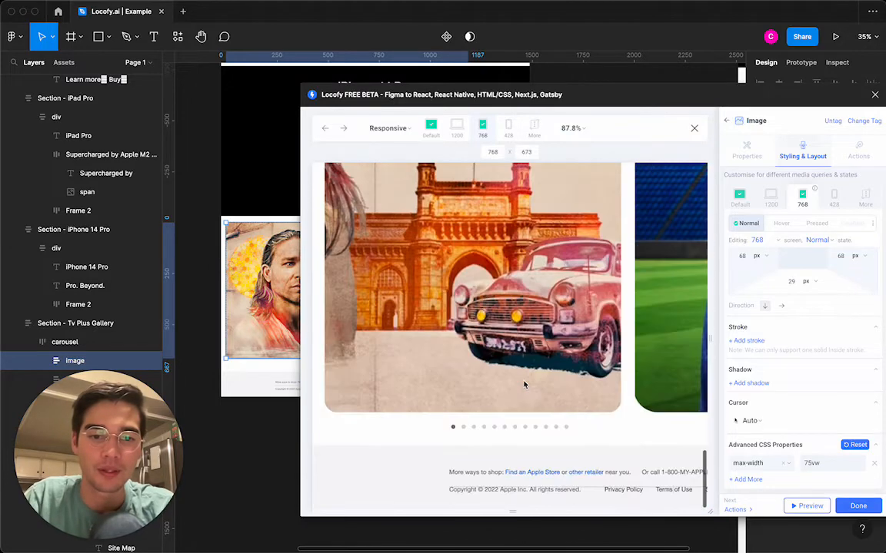
{"action": "scroll", "coordinate": [524, 385], "scroll_direction": "up", "scroll_amount": 6}
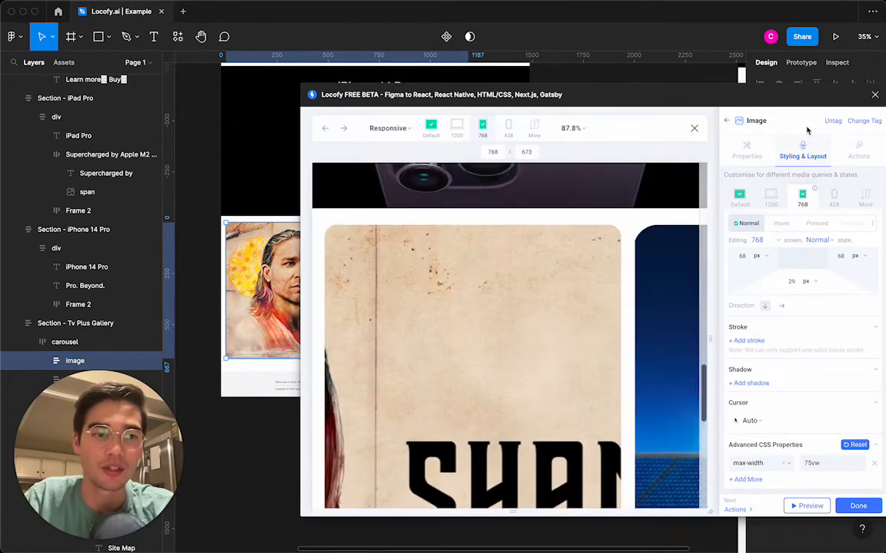
{"action": "scroll", "coordinate": [627, 364], "scroll_direction": "down", "scroll_amount": 5}
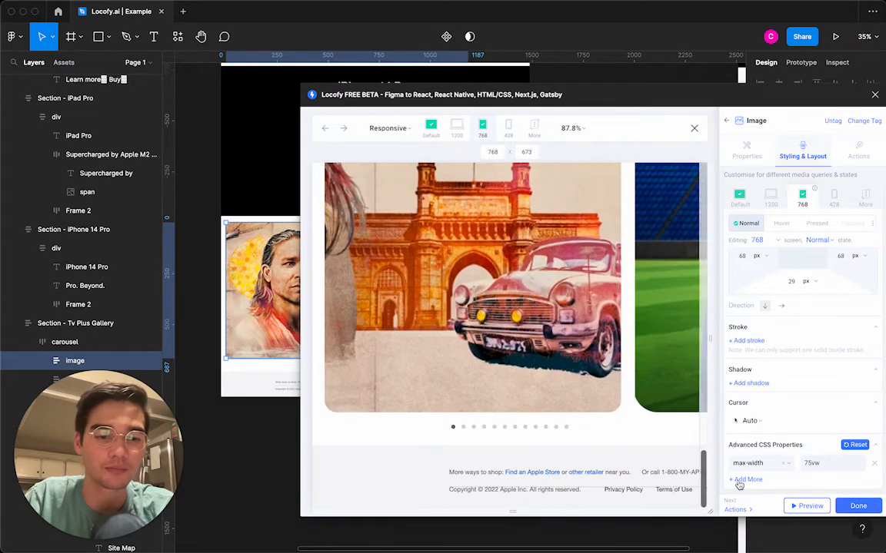
{"action": "left_click", "coordinate": [746, 479]}
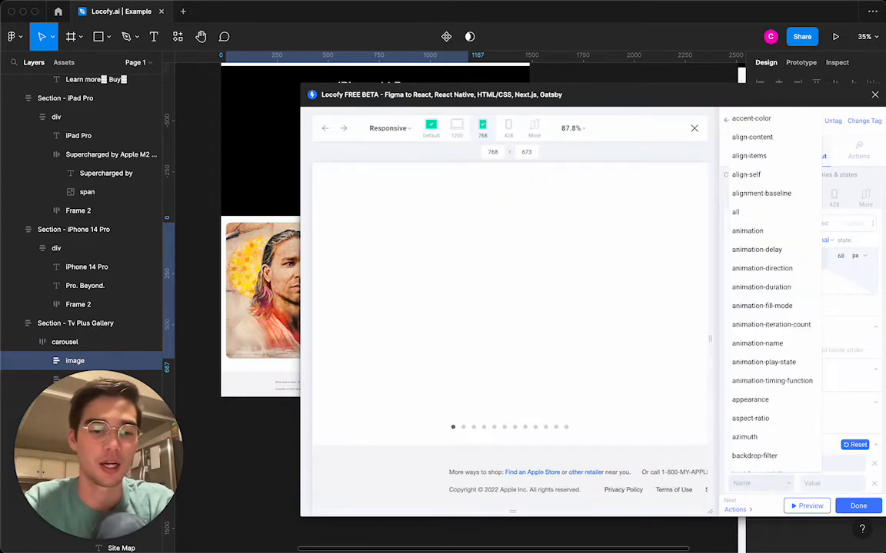
{"action": "type", "text": "height"}
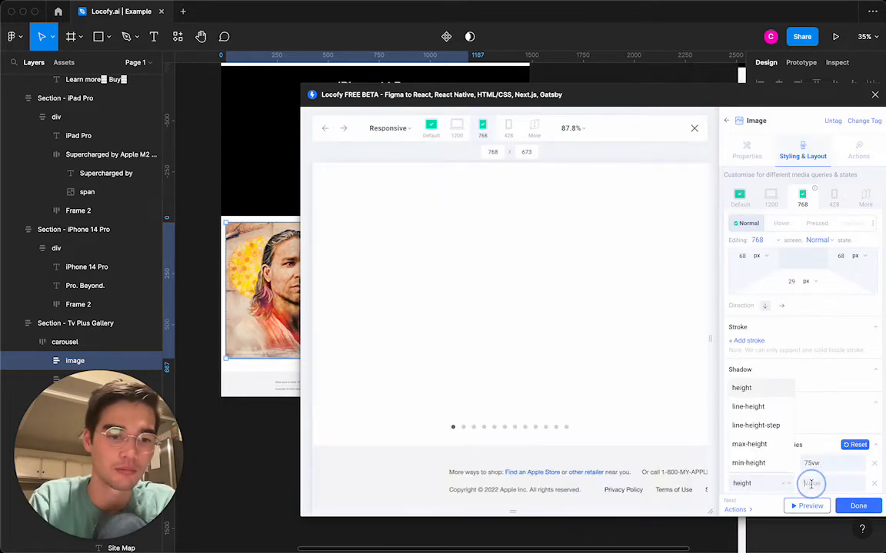
{"action": "left_click", "coordinate": [810, 482]}
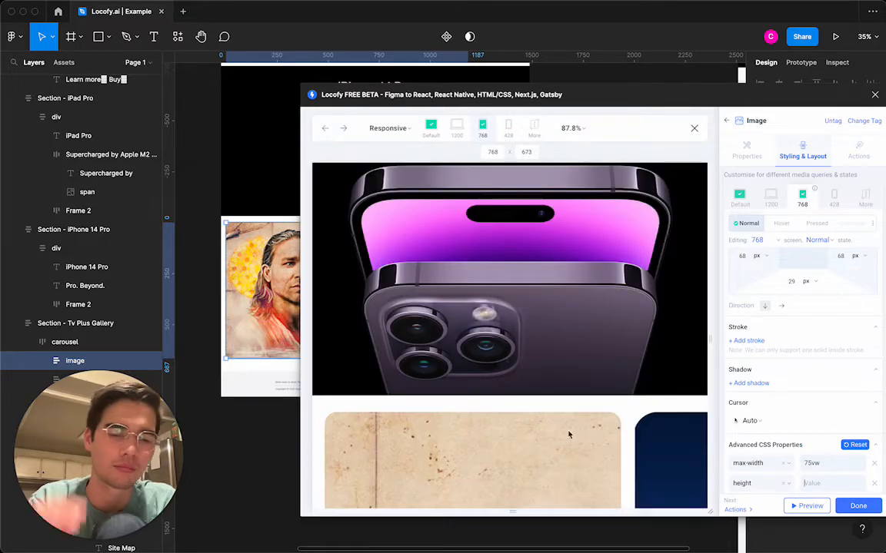
{"action": "scroll", "coordinate": [568, 435], "scroll_direction": "down", "scroll_amount": 4}
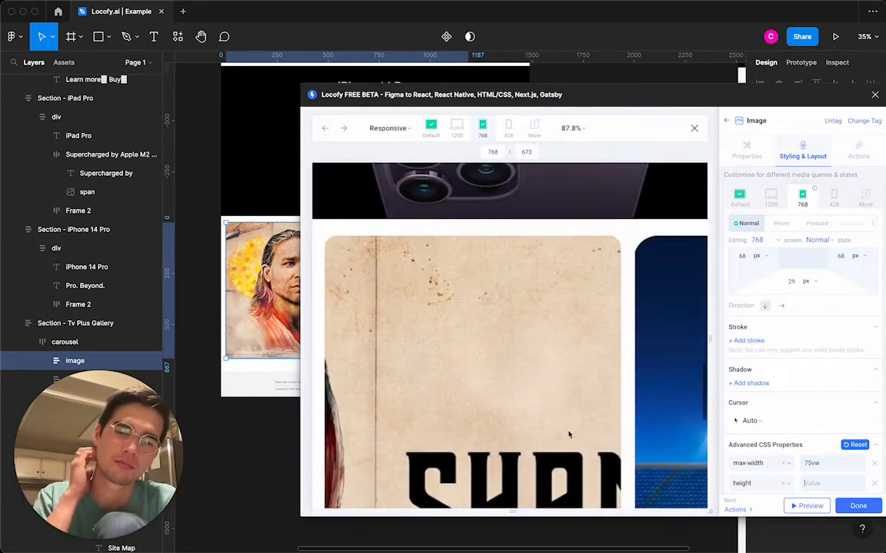
{"action": "scroll", "coordinate": [569, 436], "scroll_direction": "down", "scroll_amount": 1}
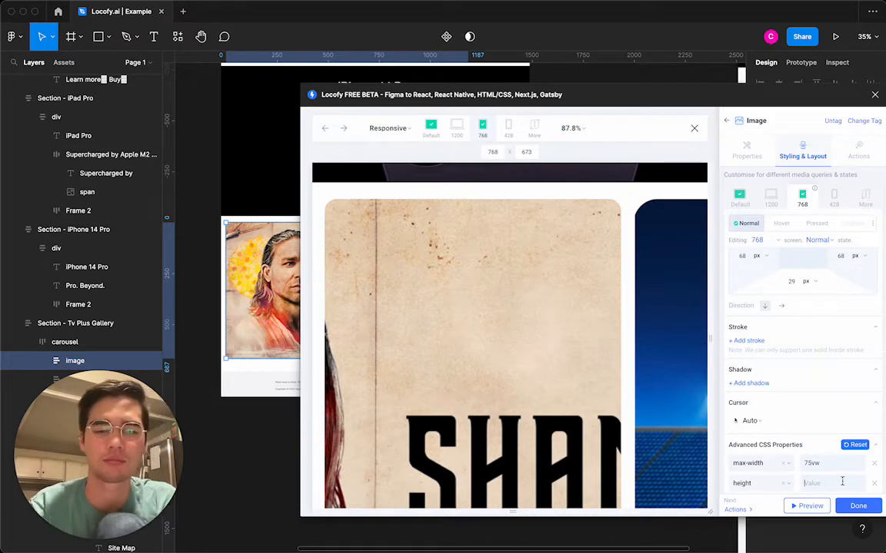
{"action": "left_click", "coordinate": [875, 485]}
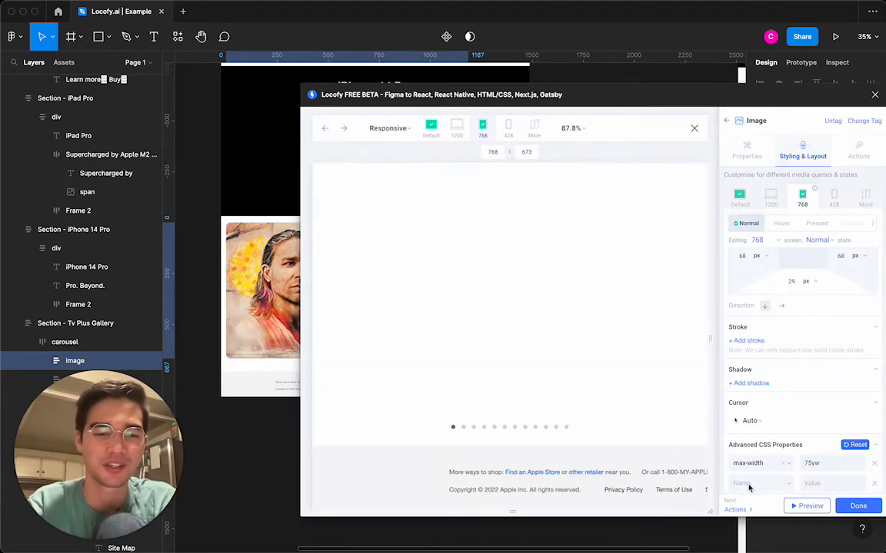
- Close the preview and add an aspect-ratio property to the Shantaram image's advanced CSS for 768
{"action": "left_click", "coordinate": [749, 486]}
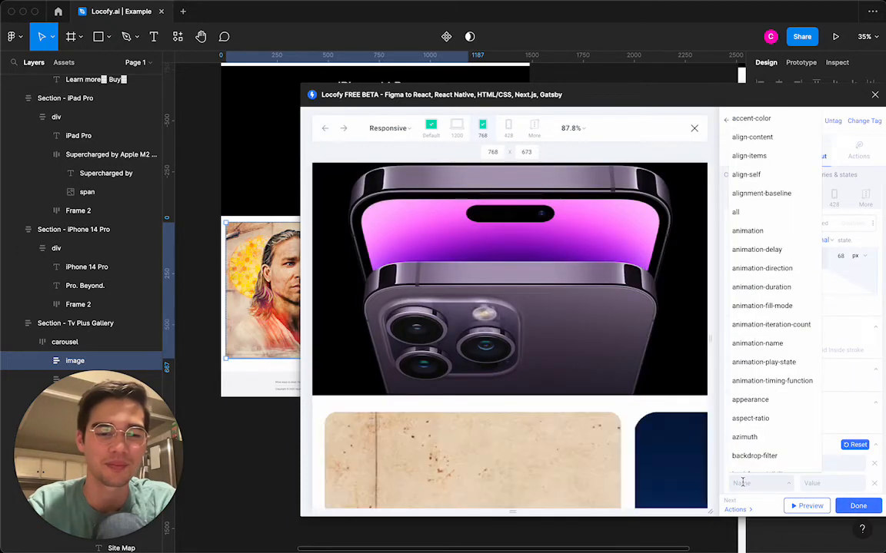
{"action": "type", "text": "a"}
{"action": "left_click", "coordinate": [804, 507]}
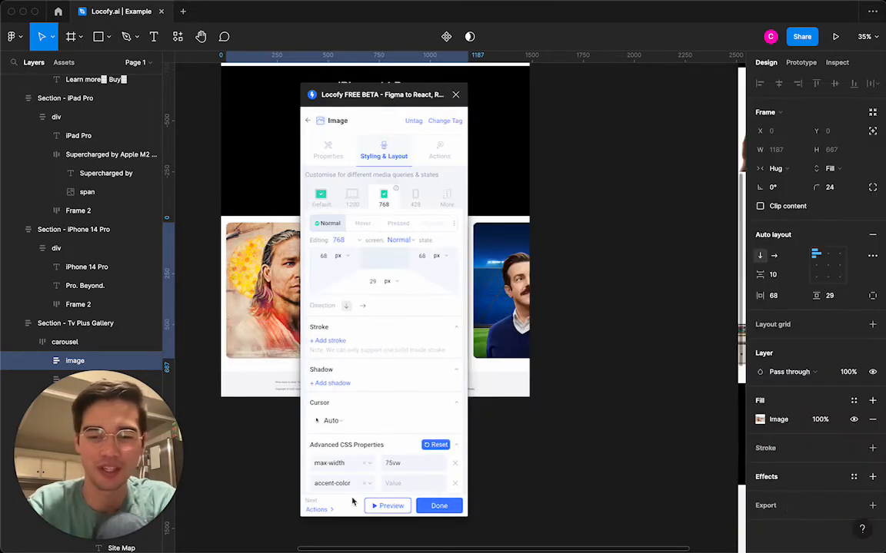
{"action": "left_click", "coordinate": [338, 483]}
{"action": "key", "text": "BackSpace"}
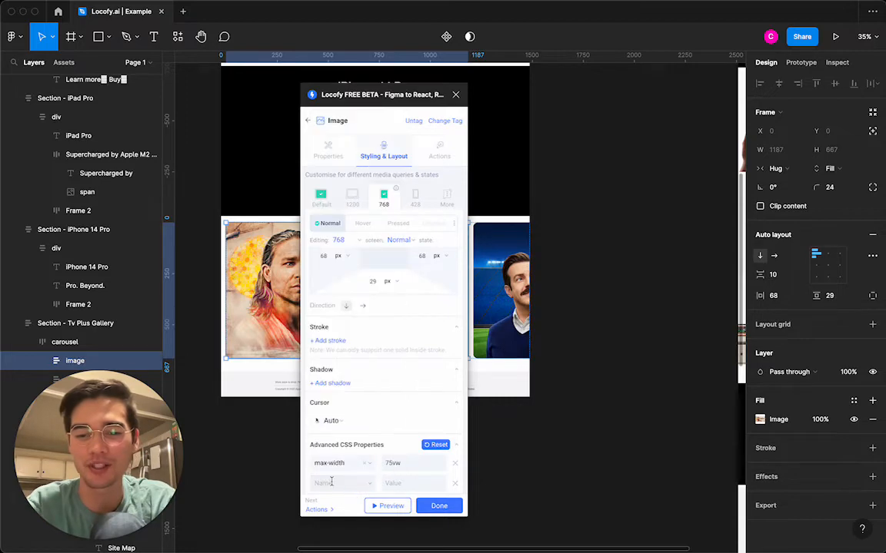
{"action": "type", "text": "aspe"}
{"action": "left_click", "coordinate": [331, 501]}
{"action": "left_click", "coordinate": [397, 487]}
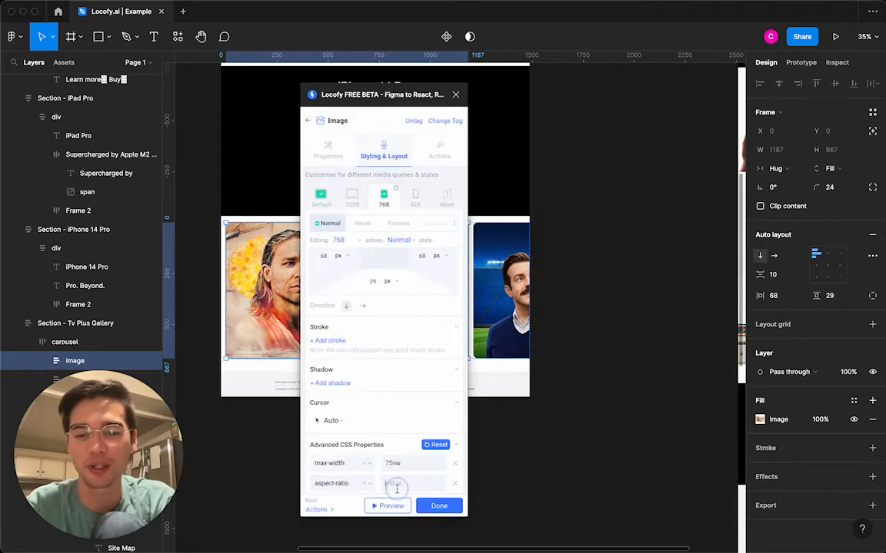
- Move the plugin window clear of the gallery and try to enter the Shantaram image's aspect-ratio value for 768
{"action": "left_click_drag", "start_coordinate": [375, 103], "coordinate": [643, 94]}
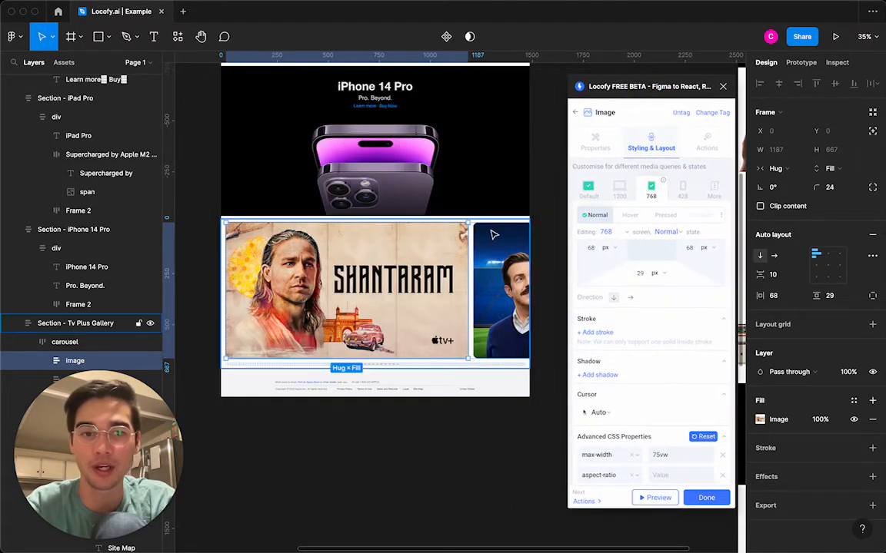
{"action": "scroll", "coordinate": [435, 236], "scroll_direction": "right", "scroll_amount": 2}
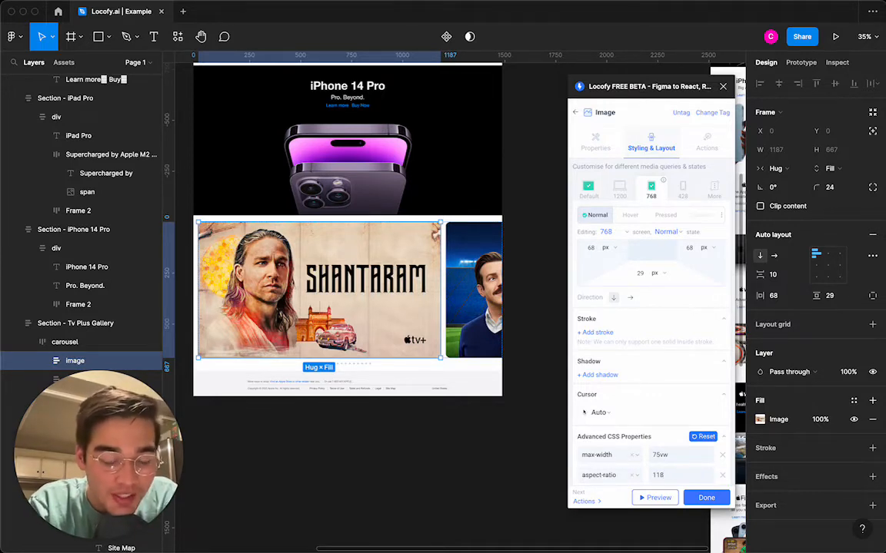
{"action": "scroll", "coordinate": [635, 448], "scroll_direction": "down", "scroll_amount": 1}
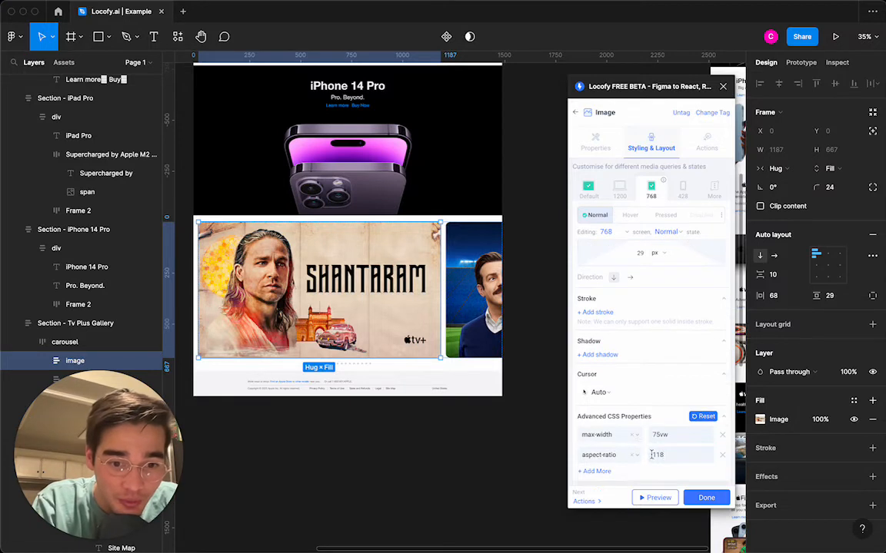
{"action": "left_click", "coordinate": [677, 455]}
{"action": "double_click", "coordinate": [677, 455]}
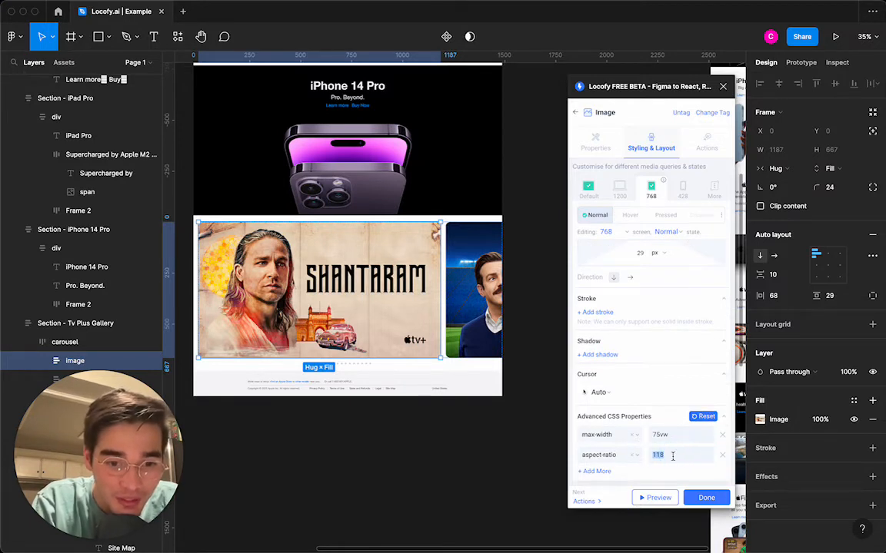
{"action": "left_click", "coordinate": [673, 455]}
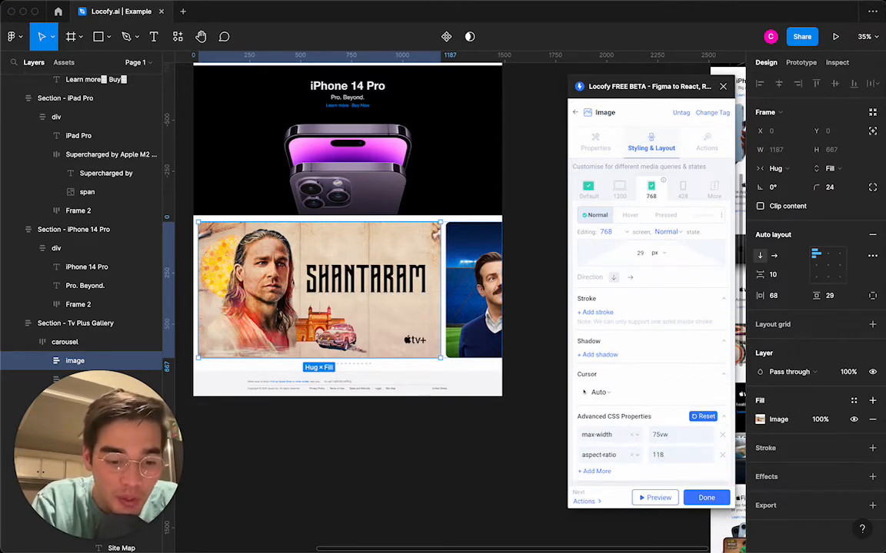
{"action": "key", "text": "super+a"}
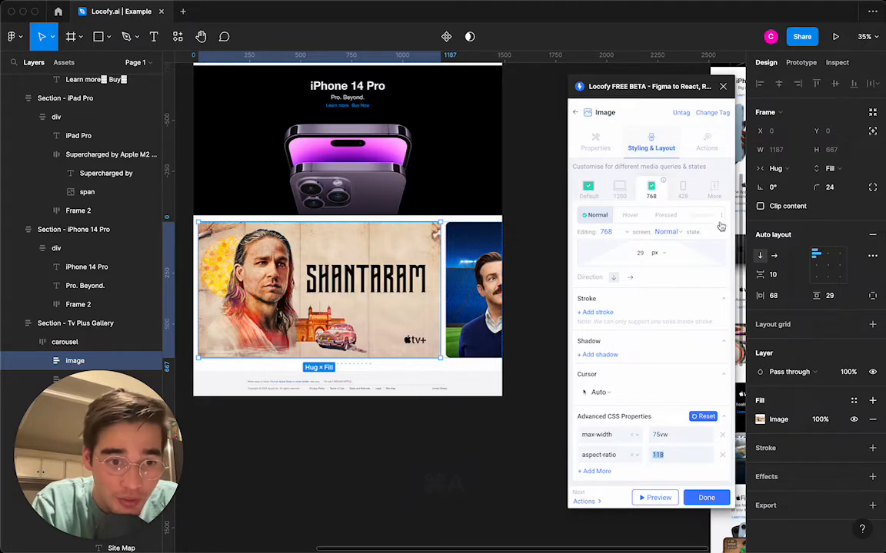
- Write the image ratio as temporary text on the empty canvas, cut it for pasting, and leave the text layer
{"action": "left_click", "coordinate": [510, 450]}
{"action": "left_click", "coordinate": [422, 452]}
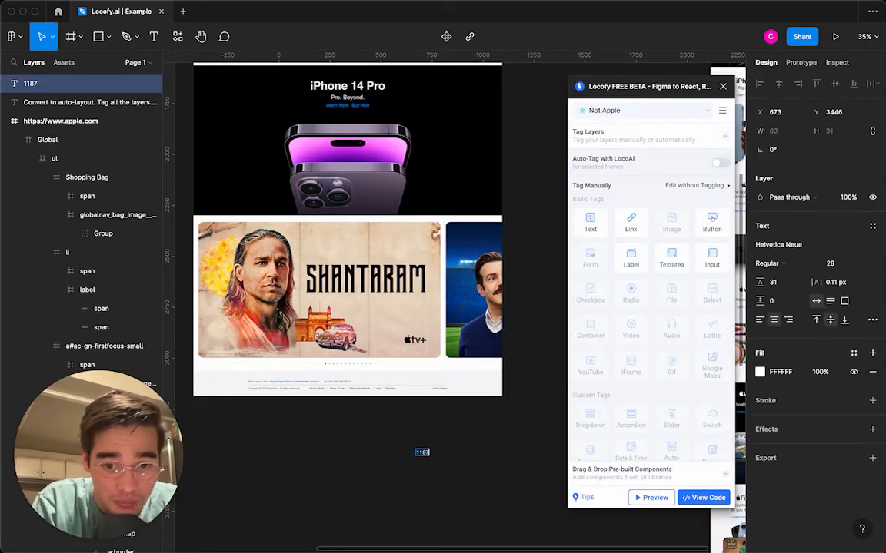
{"action": "key", "text": "super+a"}
{"action": "key", "text": "super+x"}
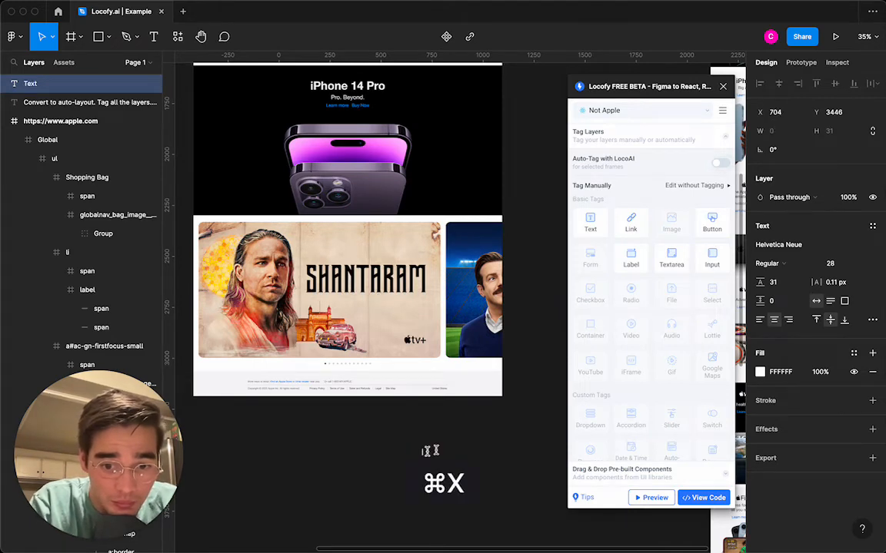
{"action": "scroll", "coordinate": [640, 391], "scroll_direction": "down", "scroll_amount": 2}
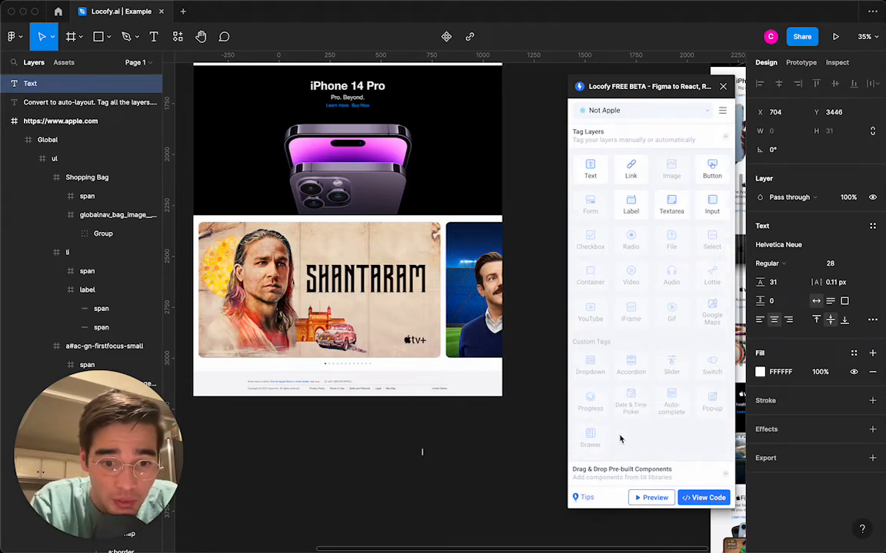
{"action": "key", "text": "Escape"}
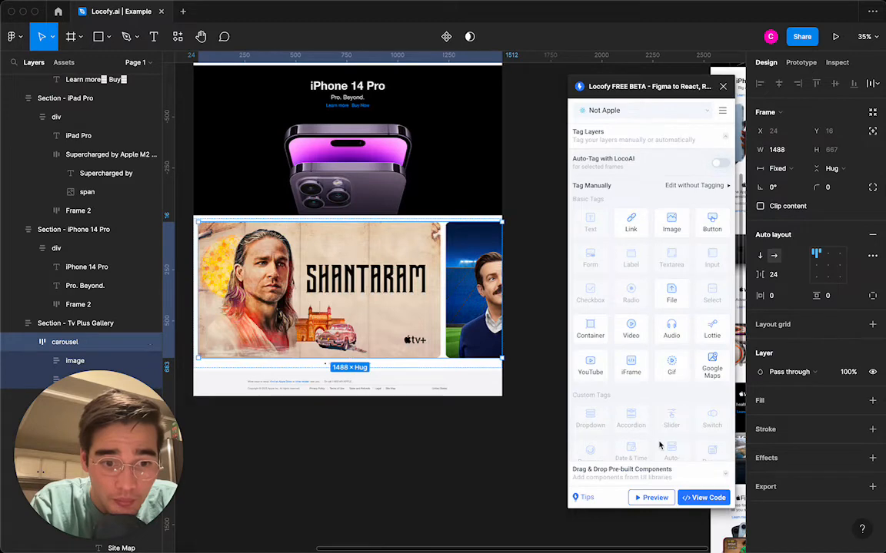
- Paste 1187/667 as the Shantaram image's aspect-ratio value, then remove the aspect-ratio property
{"action": "left_click", "coordinate": [301, 283]}
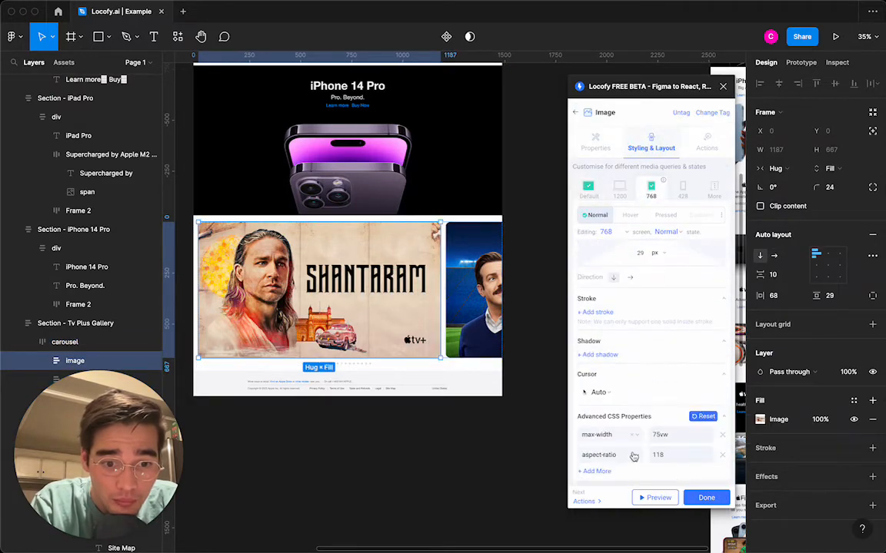
{"action": "left_click", "coordinate": [658, 454]}
{"action": "key", "text": "super+v"}
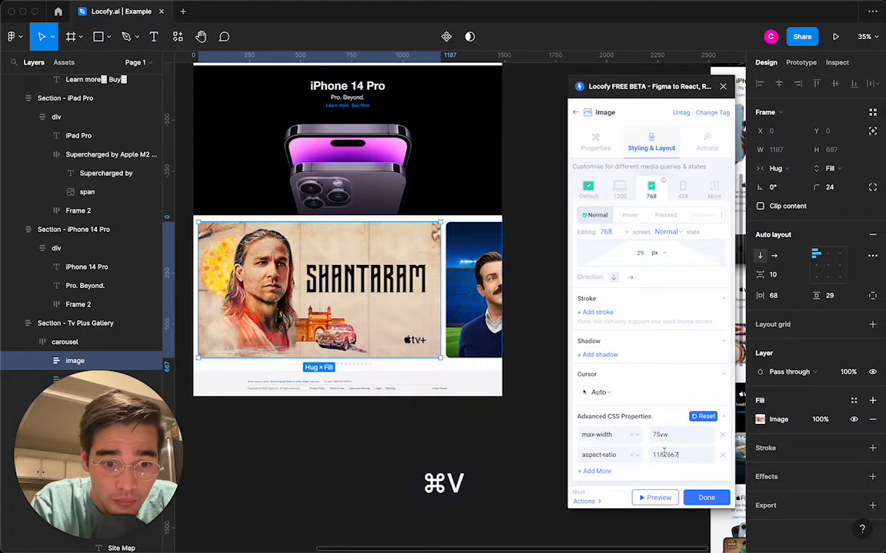
{"action": "left_click", "coordinate": [722, 456]}
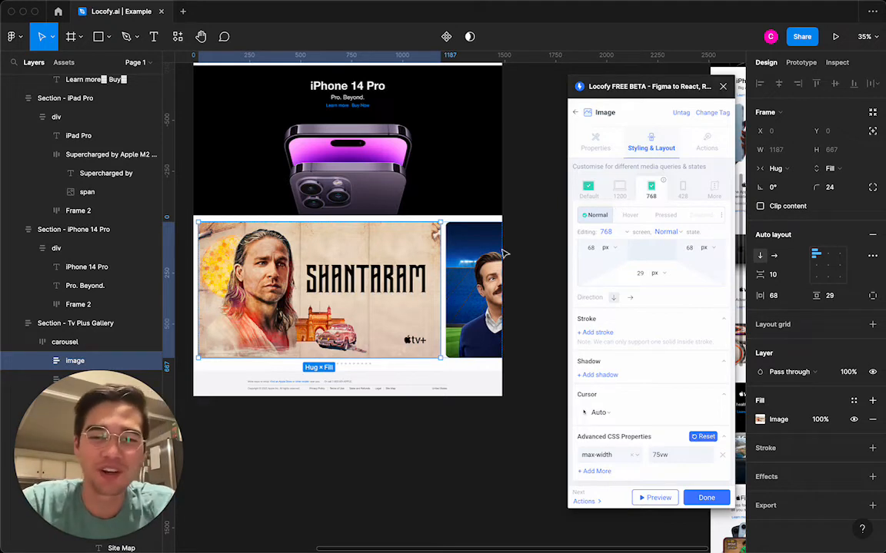
- Delete the Tv Plus Gallery section from the page
{"action": "left_click", "coordinate": [428, 432]}
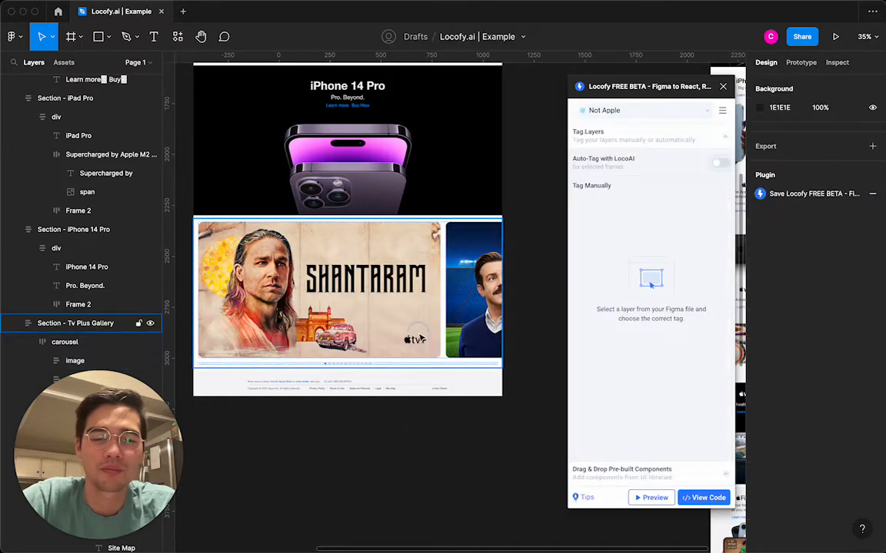
{"action": "left_click", "coordinate": [421, 339]}
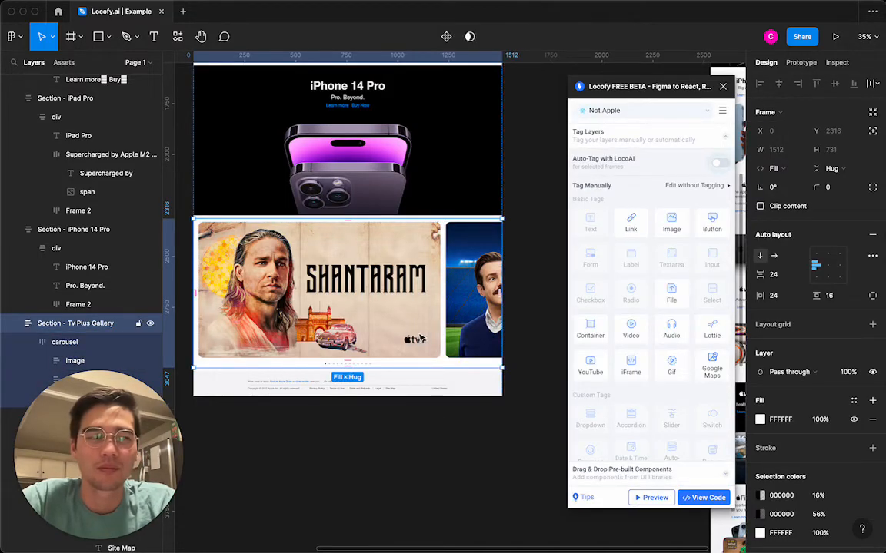
{"action": "key", "text": "Delete"}
{"action": "scroll", "coordinate": [421, 338], "scroll_direction": "up", "scroll_amount": 5}
{"action": "scroll", "coordinate": [421, 338], "scroll_direction": "left", "scroll_amount": 1}
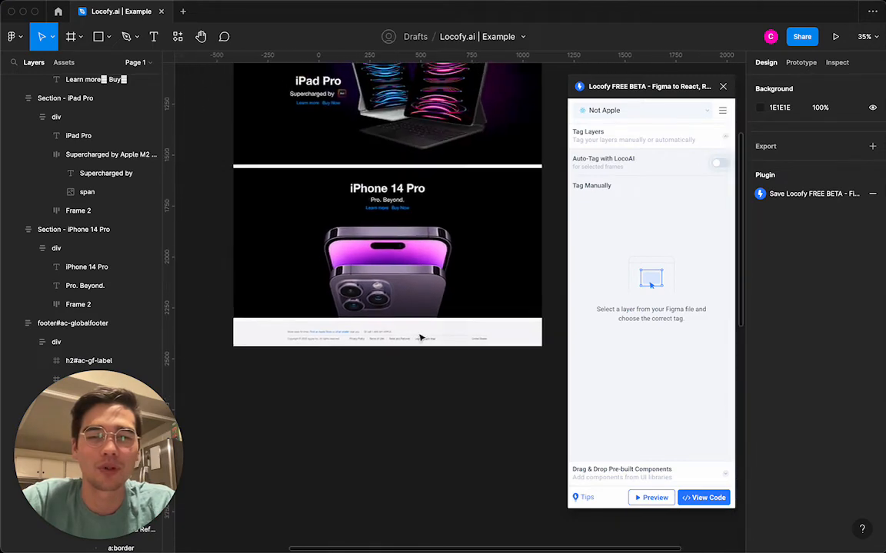
- Copy the "More ways to shop" text from the global footer
{"action": "left_click", "coordinate": [395, 498]}
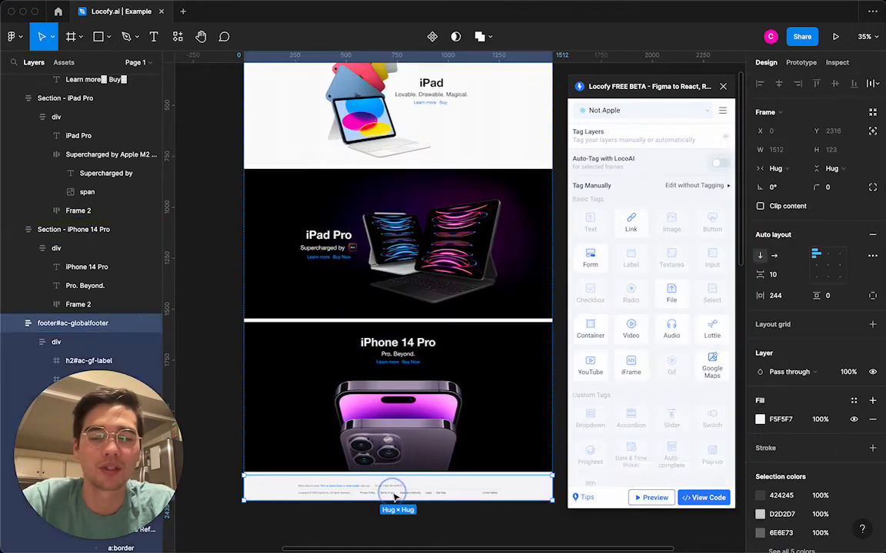
{"action": "scroll", "coordinate": [395, 497], "scroll_direction": "up", "scroll_amount": 5}
{"action": "scroll", "coordinate": [394, 497], "scroll_direction": "down", "scroll_amount": 4}
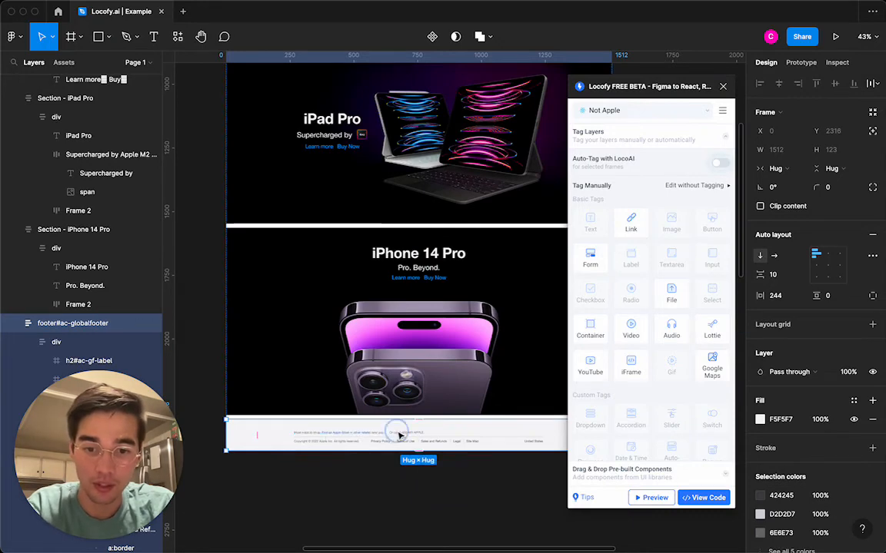
{"action": "left_click", "coordinate": [367, 429], "text": "super"}
{"action": "left_click", "coordinate": [366, 434], "text": "super"}
{"action": "key", "text": "super+c"}
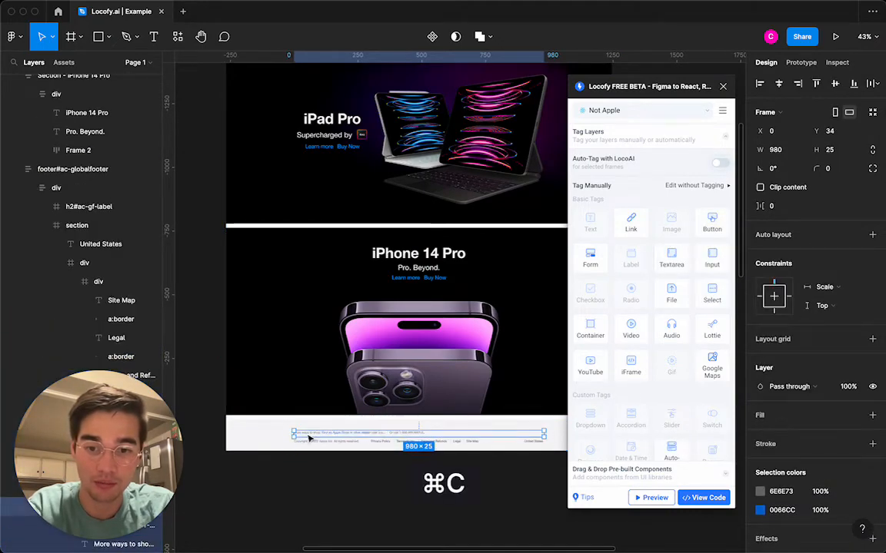
- Delete the footer's inner content and paste the copied "More ways to shop" text into the footer frame
{"action": "left_click", "coordinate": [260, 424]}
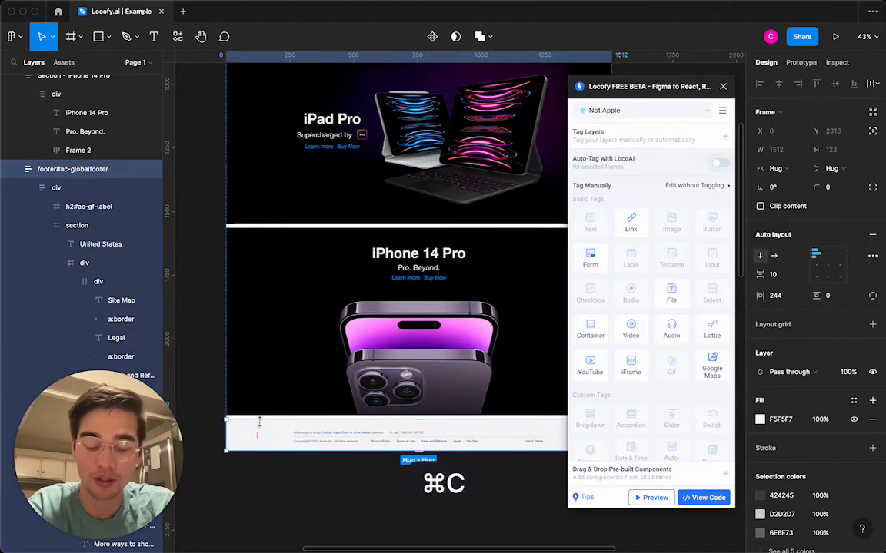
{"action": "double_click", "coordinate": [307, 440]}
{"action": "key", "text": "Delete"}
{"action": "left_click", "coordinate": [309, 442]}
{"action": "key", "text": "super+v"}
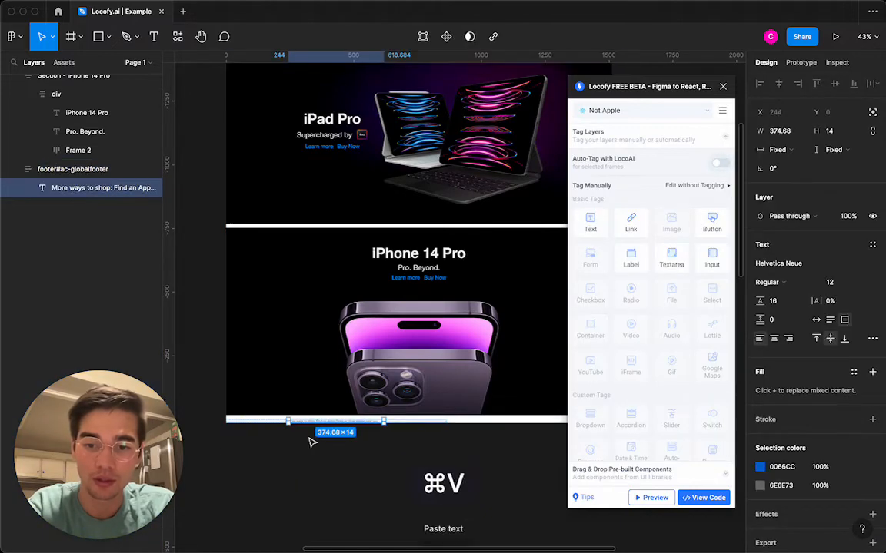
- Replace the pasted footer text with "Provided by Not Apple"
{"action": "key", "text": "Return"}
{"action": "scroll", "coordinate": [346, 422], "scroll_direction": "up", "scroll_amount": 5}
{"action": "type", "text": "P"}
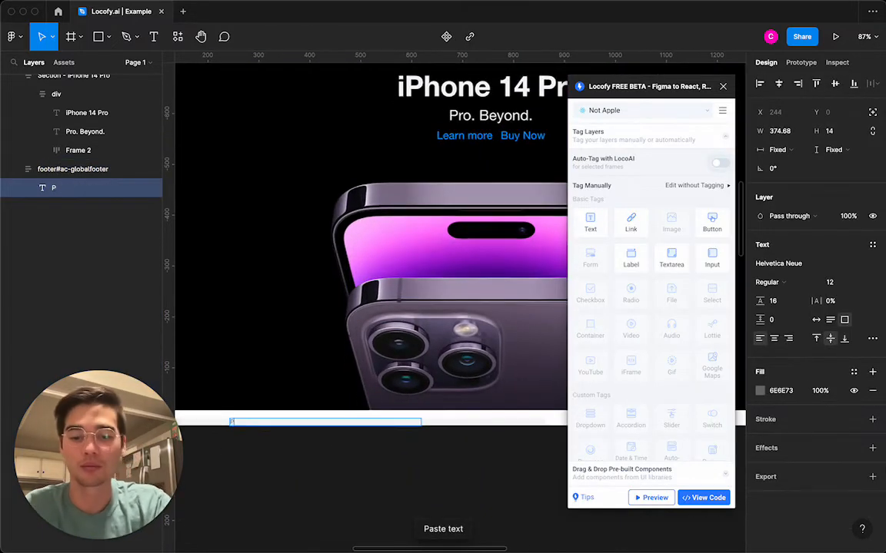
{"action": "type", "text": "rovided by Not"}
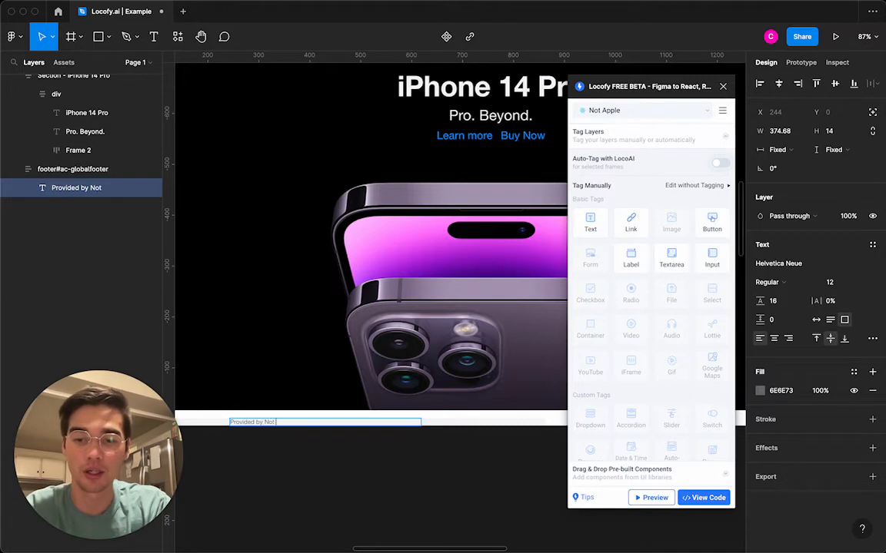
{"action": "type", "text": " Apple"}
- Set the "Provided by Not Apple" text's sizing to Hug contents
{"action": "key", "text": "super+a"}
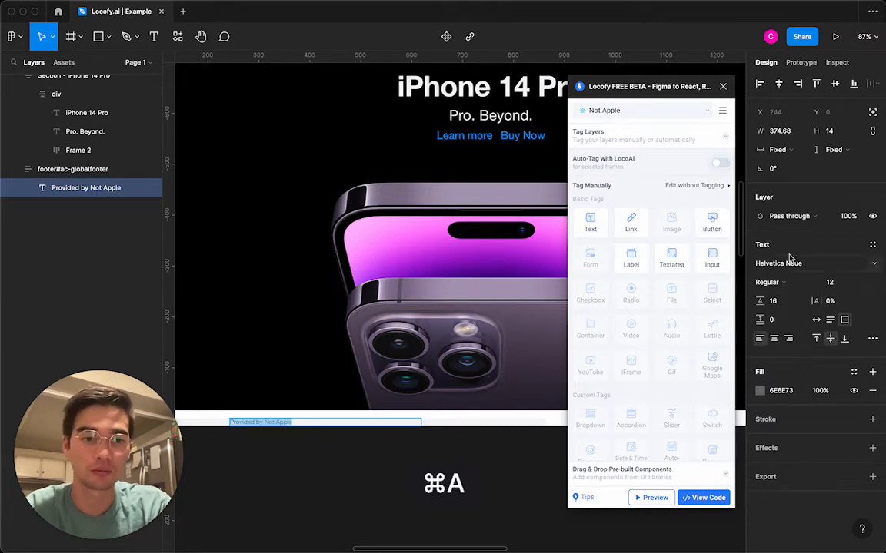
{"action": "left_click", "coordinate": [777, 149]}
{"action": "left_click", "coordinate": [788, 163]}
{"action": "left_click", "coordinate": [446, 428]}
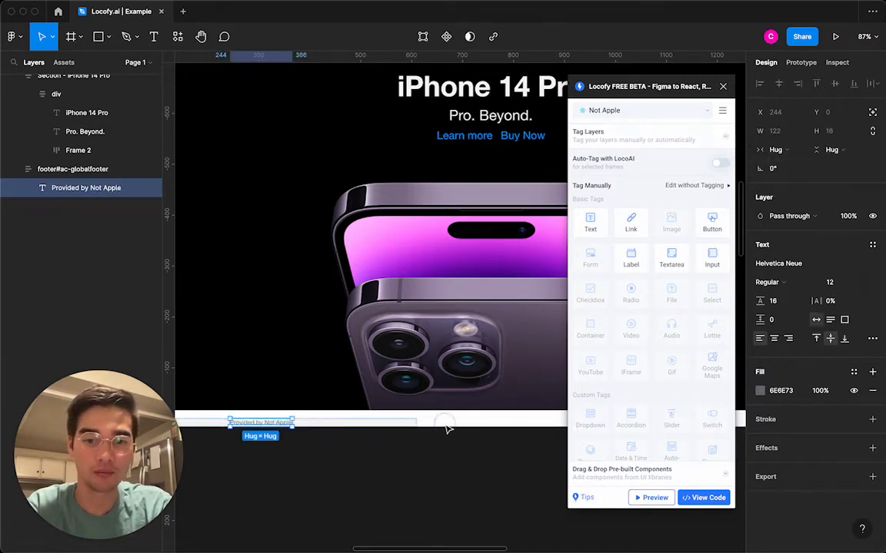
{"action": "left_click", "coordinate": [449, 423]}
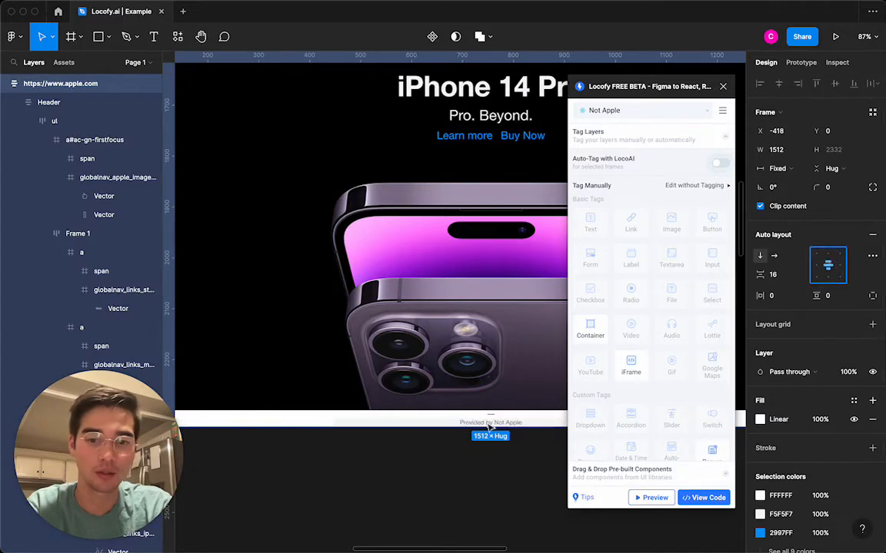
{"action": "scroll", "coordinate": [416, 424], "scroll_direction": "down", "scroll_amount": 3}
{"action": "left_click", "coordinate": [416, 423], "text": "super"}
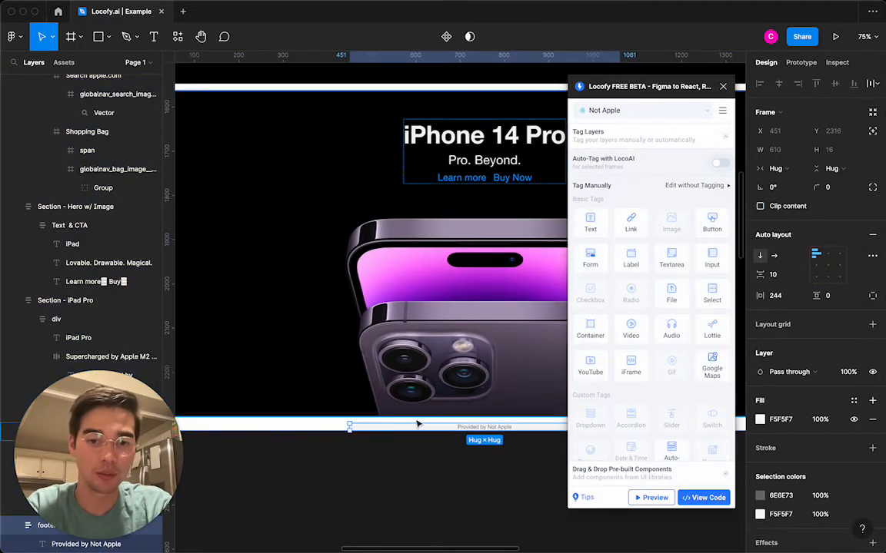
{"action": "left_click", "coordinate": [326, 429]}
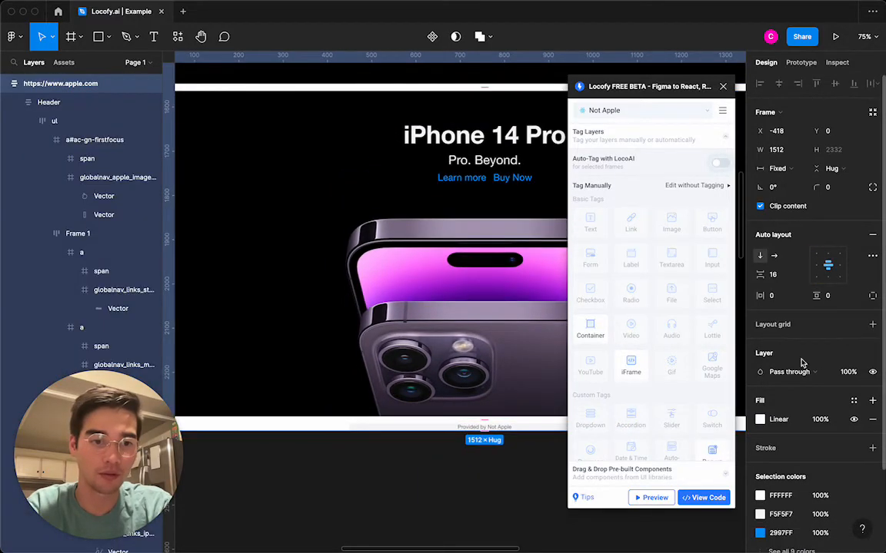
{"action": "left_click", "coordinate": [841, 298]}
{"action": "type", "text": "24"}
{"action": "key", "text": "Return"}
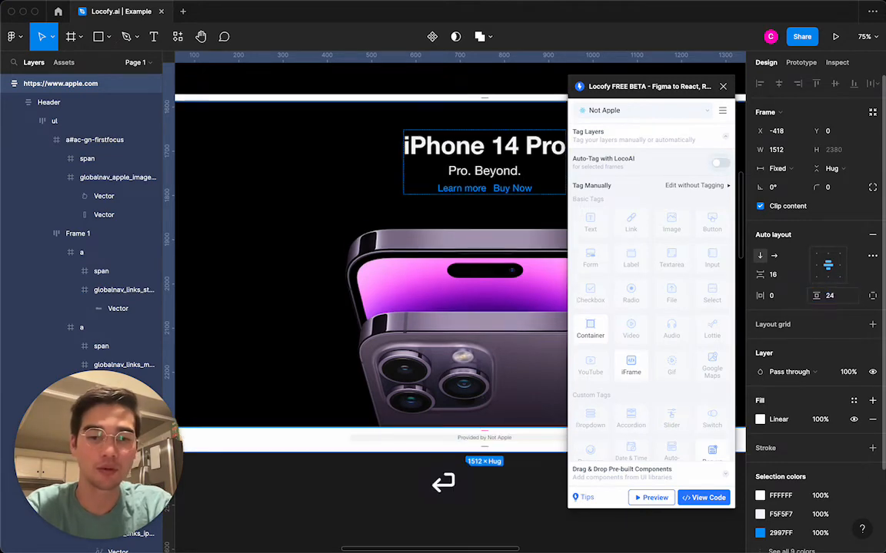
- Set the footer frame's item spacing and horizontal padding to 0
{"action": "left_click", "coordinate": [471, 439]}
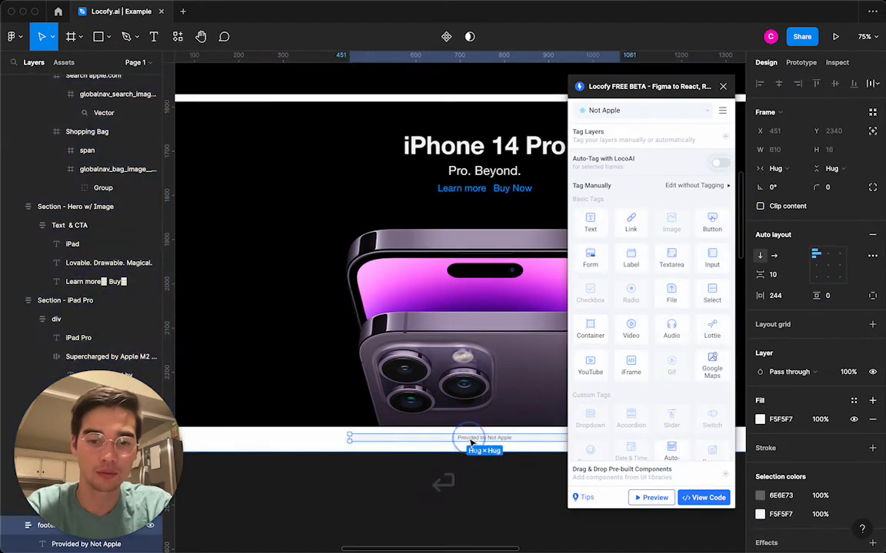
{"action": "left_click", "coordinate": [325, 440]}
{"action": "left_click", "coordinate": [449, 444]}
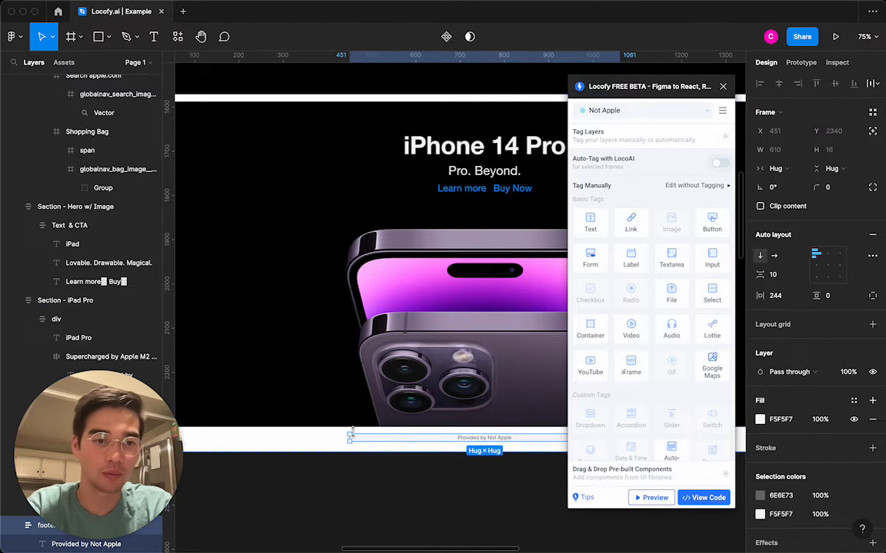
{"action": "left_click", "coordinate": [799, 298]}
{"action": "left_click", "coordinate": [787, 278]}
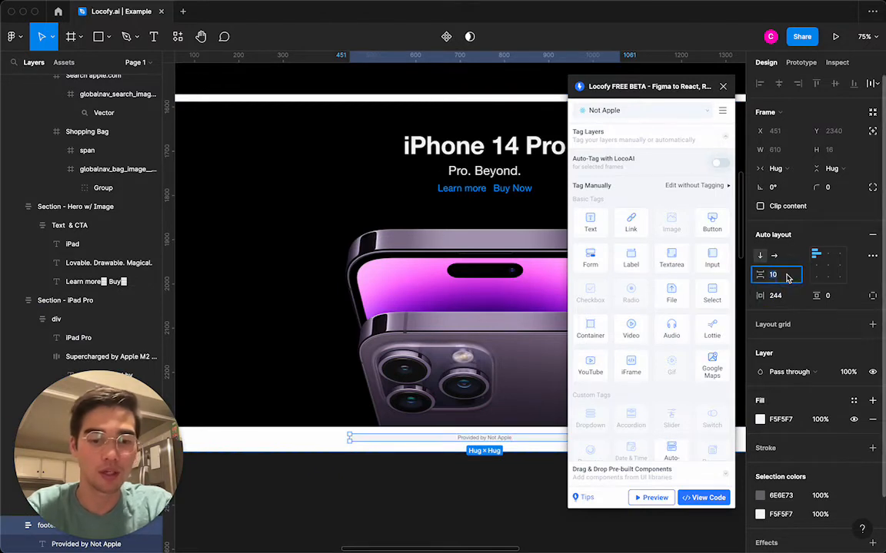
{"action": "type", "text": "0"}
{"action": "key", "text": "Return"}
{"action": "left_click", "coordinate": [784, 295]}
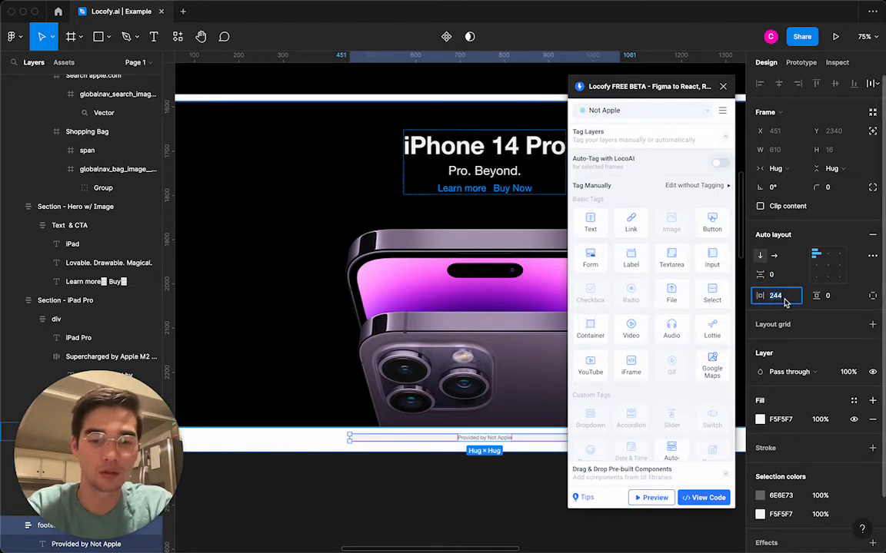
{"action": "type", "text": "0"}
{"action": "key", "text": "Return"}
- Remove the fill from the footer frame that holds the "Provided by Not Apple" text
{"action": "left_click", "coordinate": [459, 490]}
{"action": "scroll", "coordinate": [459, 490], "scroll_direction": "down", "scroll_amount": 5}
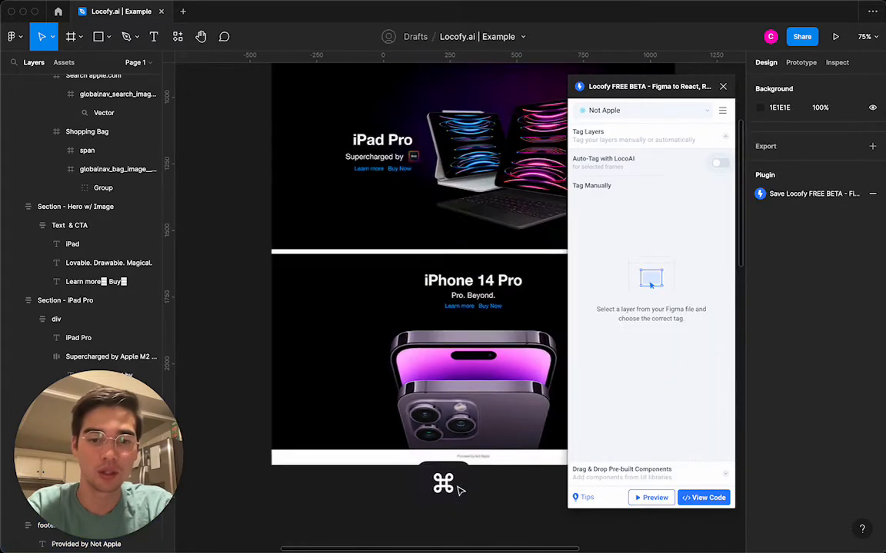
{"action": "scroll", "coordinate": [455, 488], "scroll_direction": "down", "scroll_amount": 2}
{"action": "left_click", "coordinate": [429, 397]}
{"action": "scroll", "coordinate": [515, 401], "scroll_direction": "up", "scroll_amount": 4}
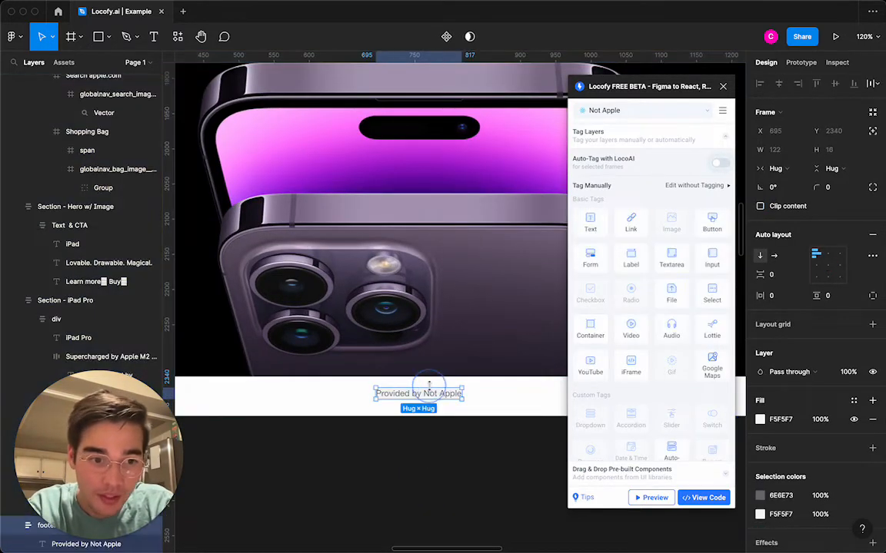
{"action": "left_click", "coordinate": [871, 419]}
{"action": "left_click", "coordinate": [407, 474]}
{"action": "left_click", "coordinate": [441, 394]}
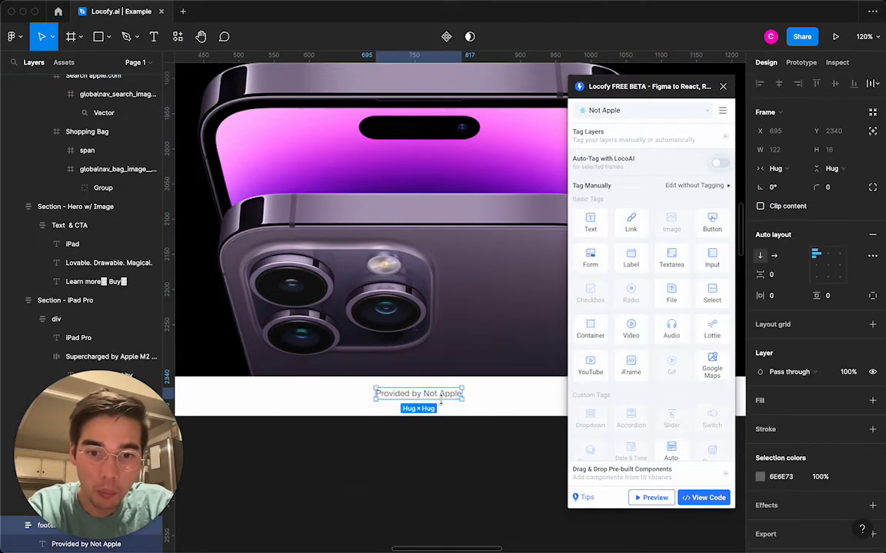
{"action": "left_click", "coordinate": [515, 399]}
{"action": "scroll", "coordinate": [518, 402], "scroll_direction": "down", "scroll_amount": 4}
{"action": "scroll", "coordinate": [518, 401], "scroll_direction": "right", "scroll_amount": 1}
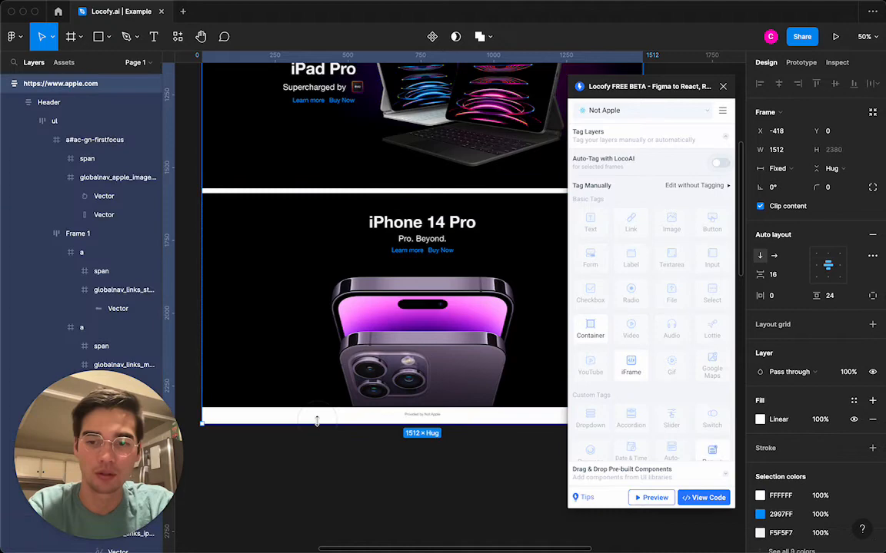
{"action": "left_click", "coordinate": [308, 421]}
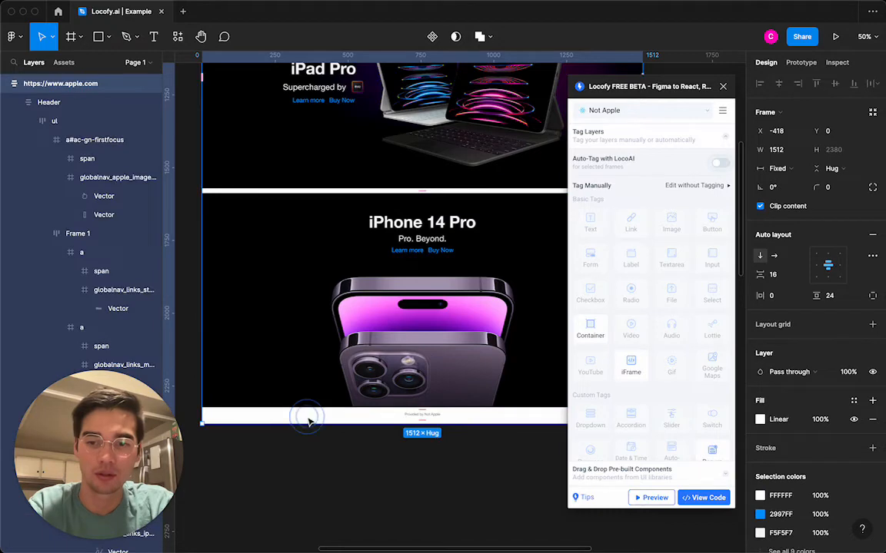
{"action": "double_click", "coordinate": [293, 413]}
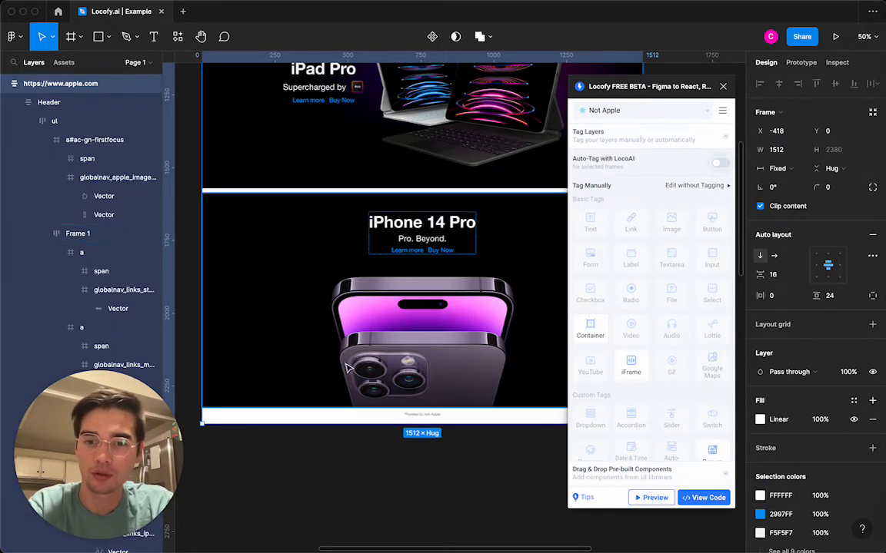
{"action": "scroll", "coordinate": [396, 438], "scroll_direction": "up", "scroll_amount": 5}
{"action": "left_click", "coordinate": [424, 420], "text": "super"}
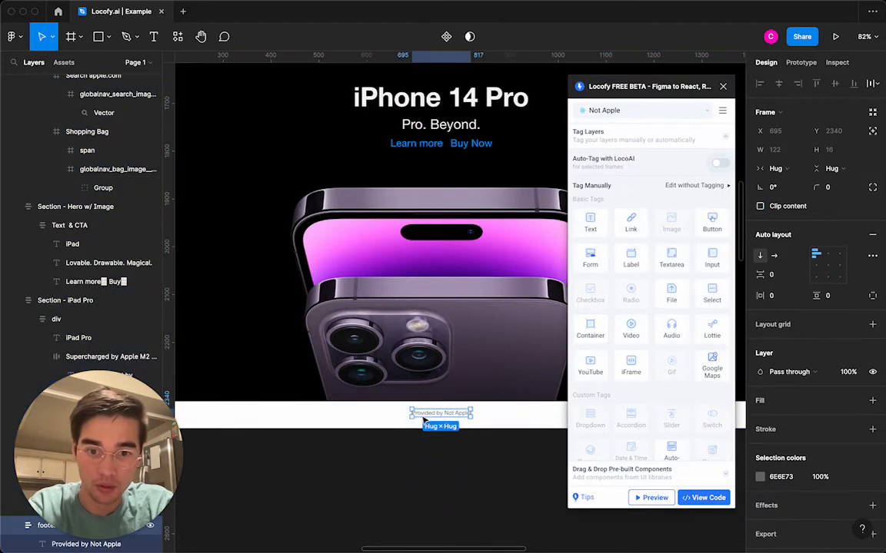
{"action": "scroll", "coordinate": [423, 420], "scroll_direction": "up", "scroll_amount": 10}
{"action": "left_click", "coordinate": [317, 412]}
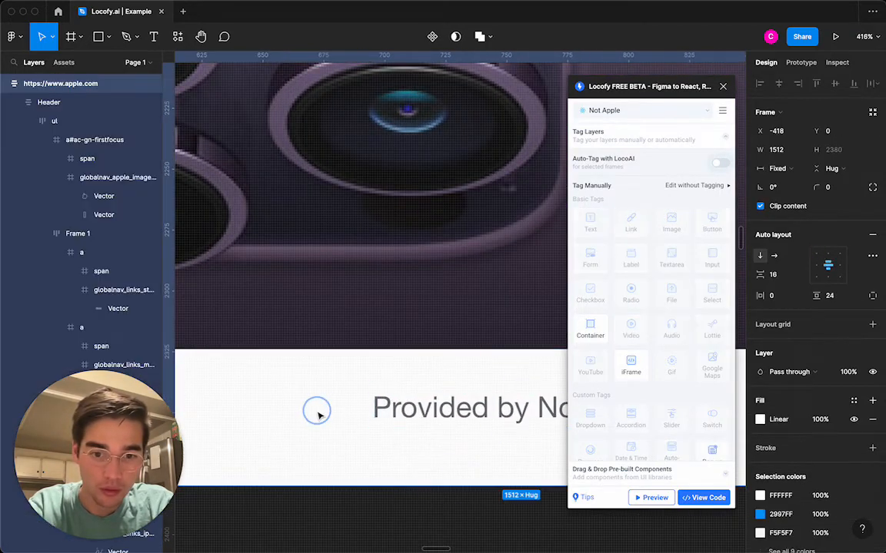
{"action": "left_click", "coordinate": [394, 409], "text": "super"}
{"action": "key", "text": "super+x"}
{"action": "key", "text": "super+z"}
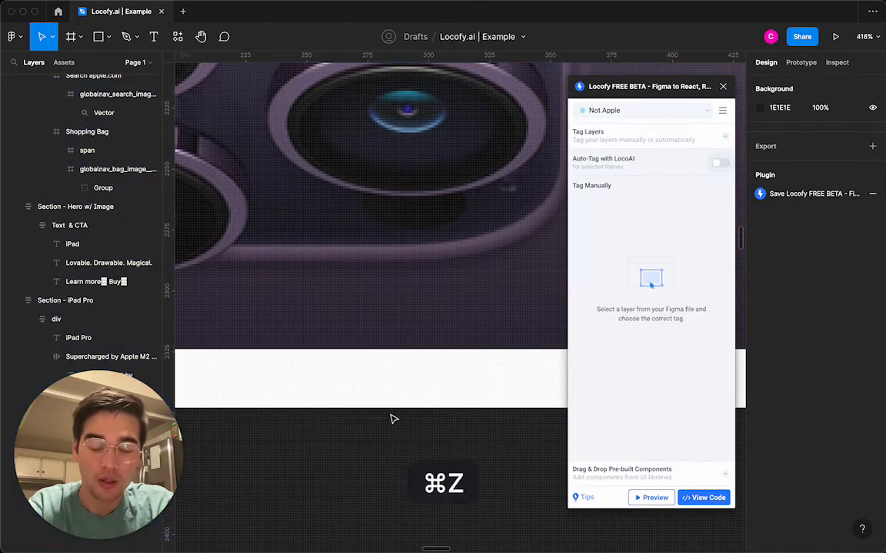
{"action": "scroll", "coordinate": [391, 417], "scroll_direction": "down", "scroll_amount": 10}
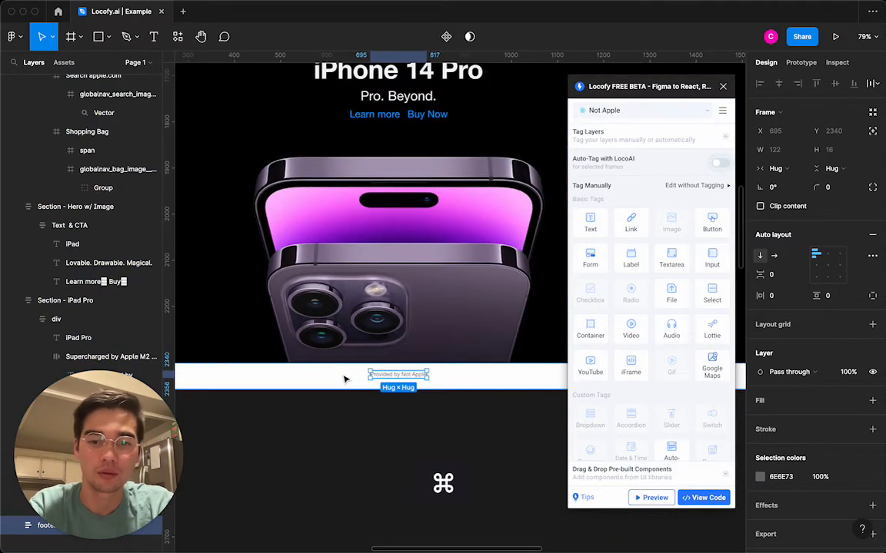
- Set the footer frame's width to Fill container and centre its contents
{"action": "left_click", "coordinate": [357, 380]}
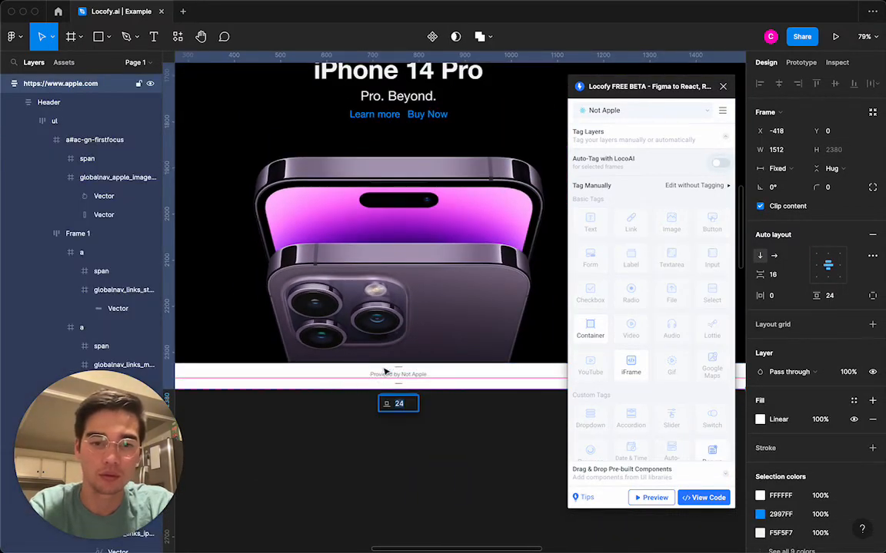
{"action": "left_click", "coordinate": [387, 372], "text": "super"}
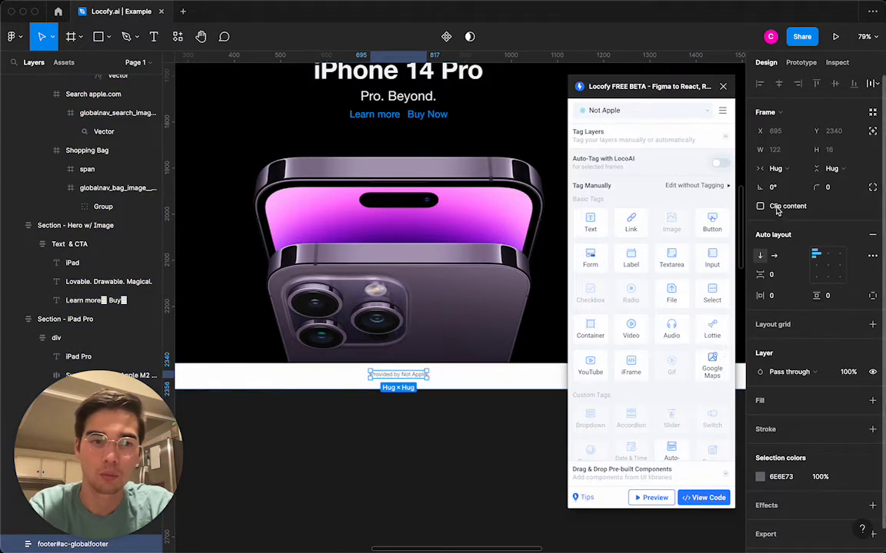
{"action": "left_click", "coordinate": [774, 168]}
{"action": "left_click", "coordinate": [785, 184]}
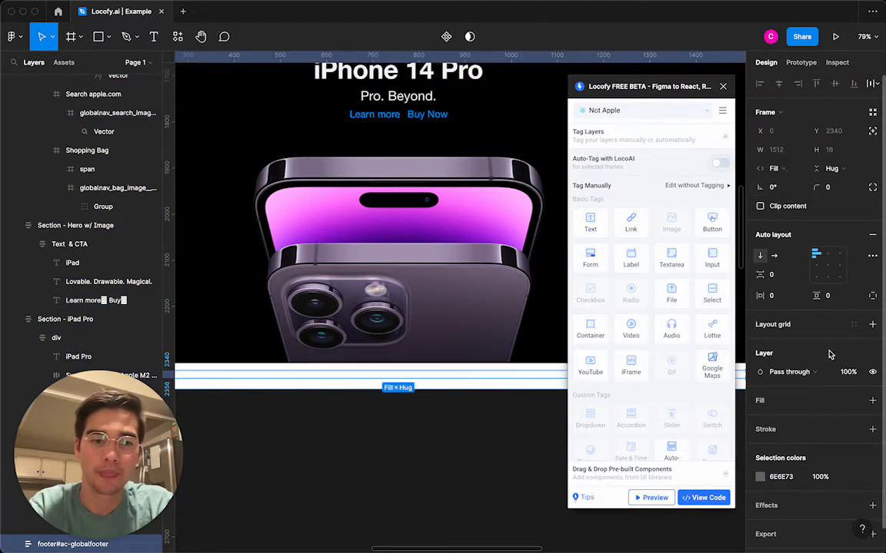
{"action": "left_click", "coordinate": [827, 266]}
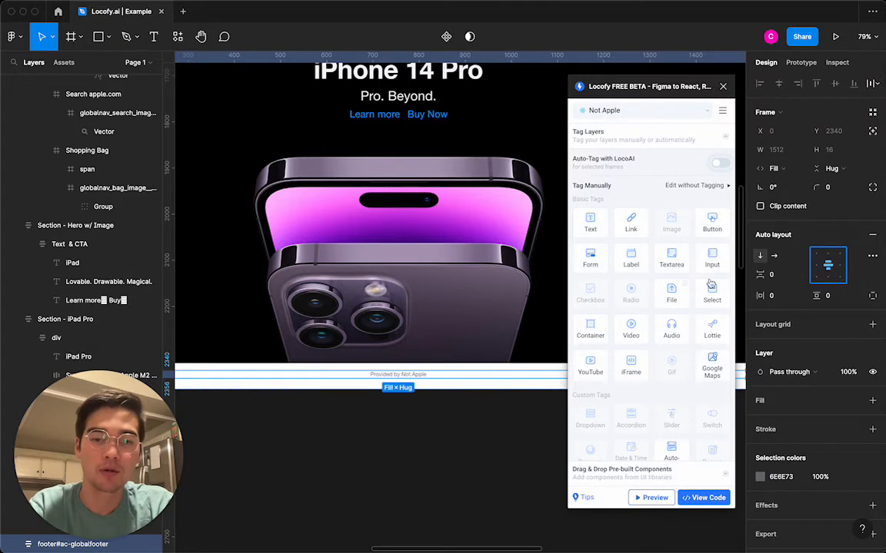
- Set the footer frame's vertical padding to 24
{"action": "left_click", "coordinate": [833, 299]}
{"action": "type", "text": "24"}
{"action": "key", "text": "Return"}
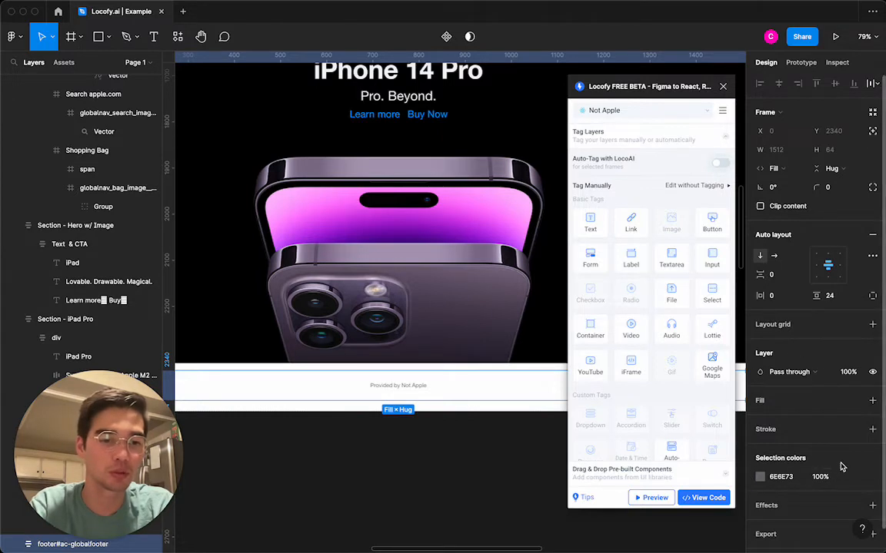
- Fill the footer frame with the light grey personal colour style #E0E0E0
{"action": "left_click", "coordinate": [870, 398]}
{"action": "left_click", "coordinate": [853, 399]}
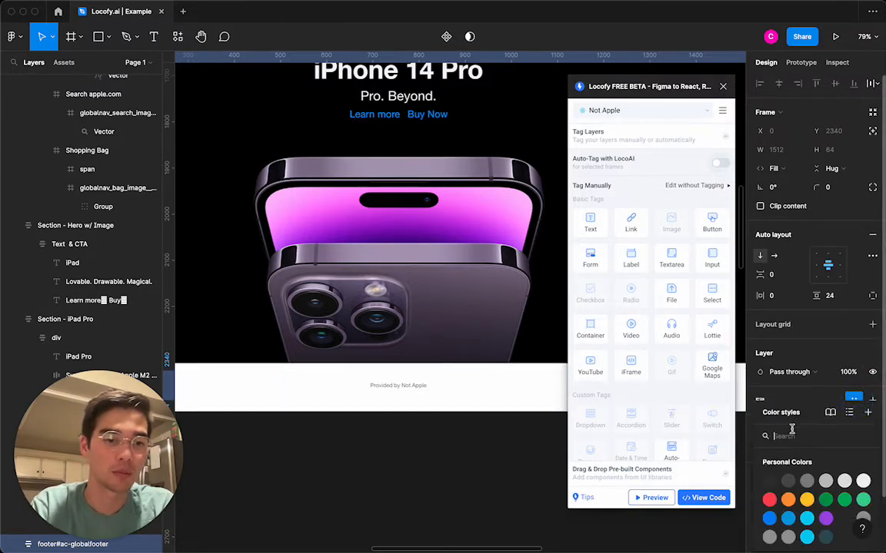
{"action": "left_click", "coordinate": [806, 481]}
{"action": "left_click", "coordinate": [853, 400]}
{"action": "left_click", "coordinate": [826, 482]}
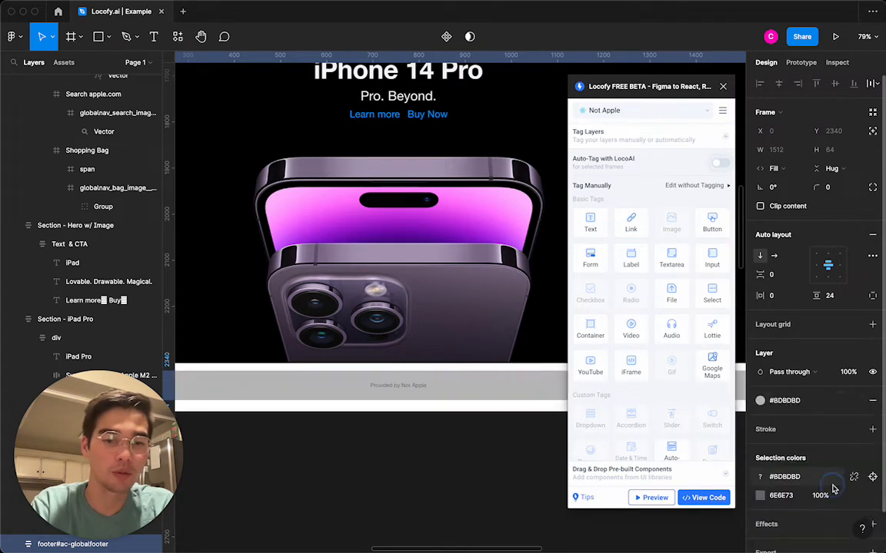
{"action": "left_click", "coordinate": [805, 402]}
{"action": "left_click", "coordinate": [844, 482]}
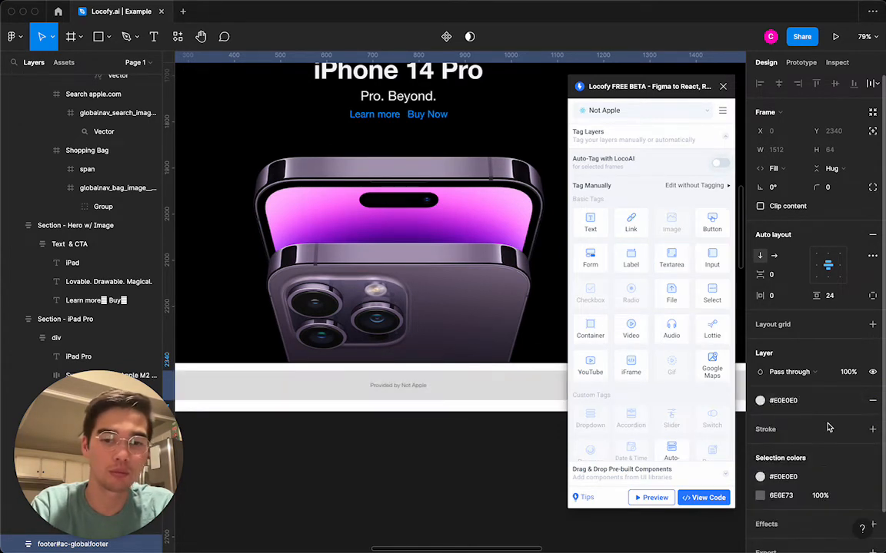
{"action": "left_click", "coordinate": [470, 484]}
{"action": "left_click", "coordinate": [404, 406]}
{"action": "scroll", "coordinate": [403, 409], "scroll_direction": "down", "scroll_amount": 8}
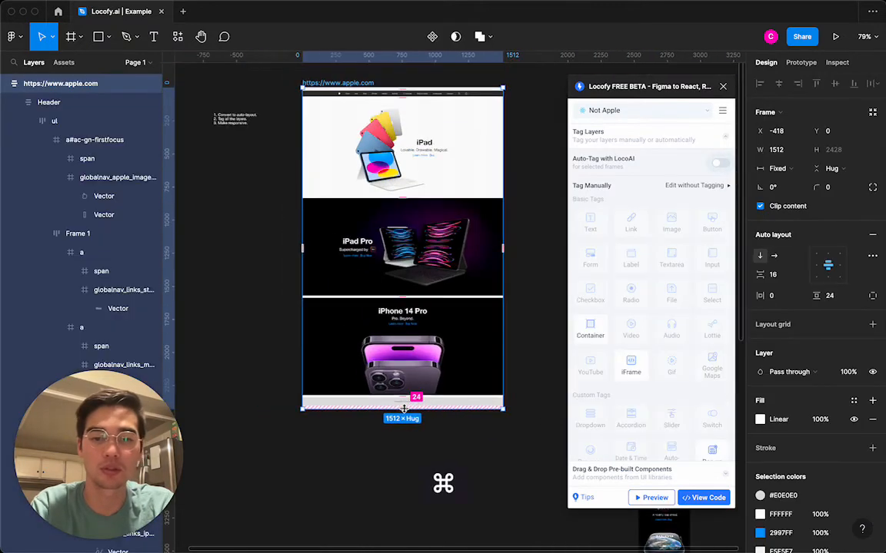
{"action": "scroll", "coordinate": [403, 408], "scroll_direction": "up", "scroll_amount": 1}
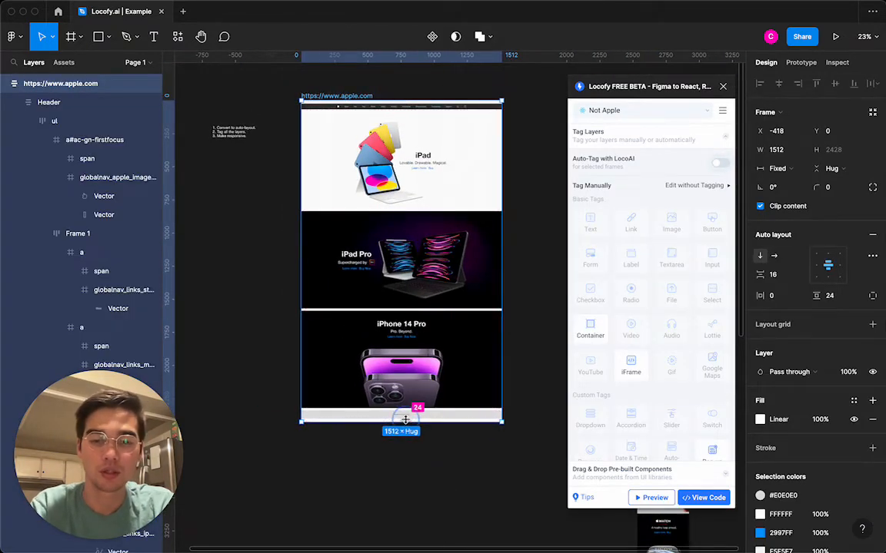
{"action": "left_click", "coordinate": [371, 458]}
{"action": "scroll", "coordinate": [371, 459], "scroll_direction": "up", "scroll_amount": 2}
{"action": "scroll", "coordinate": [372, 458], "scroll_direction": "up", "scroll_amount": 5}
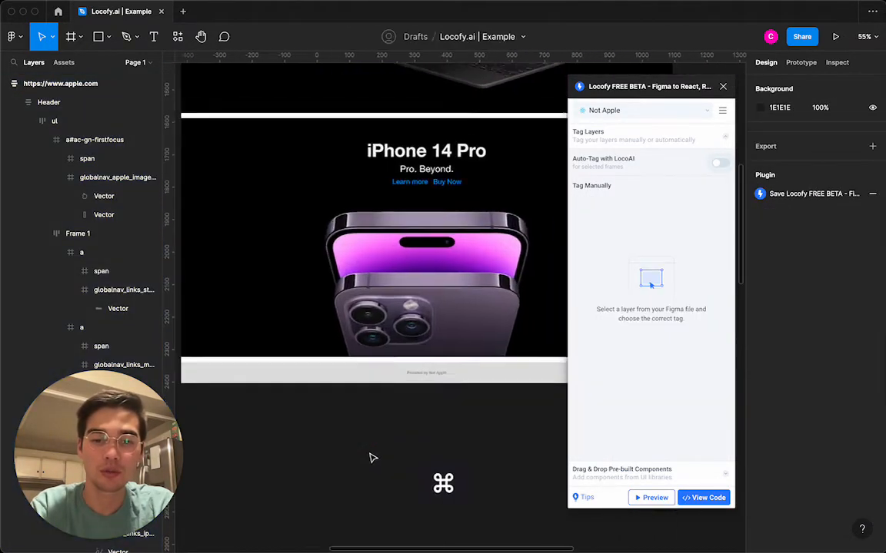
{"action": "scroll", "coordinate": [371, 458], "scroll_direction": "down", "scroll_amount": 4}
{"action": "left_click", "coordinate": [358, 400]}
{"action": "left_click", "coordinate": [356, 445]}
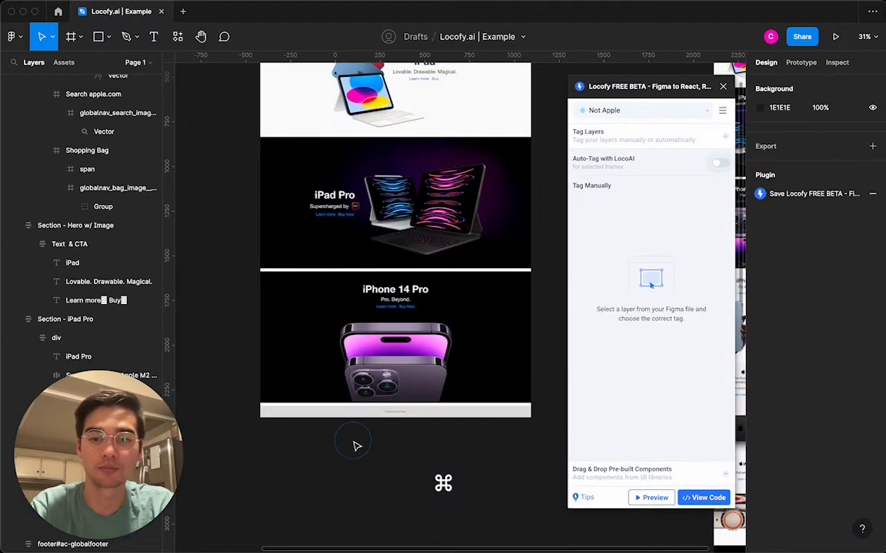
{"action": "scroll", "coordinate": [355, 444], "scroll_direction": "down", "scroll_amount": 2}
{"action": "left_click", "coordinate": [321, 90]}
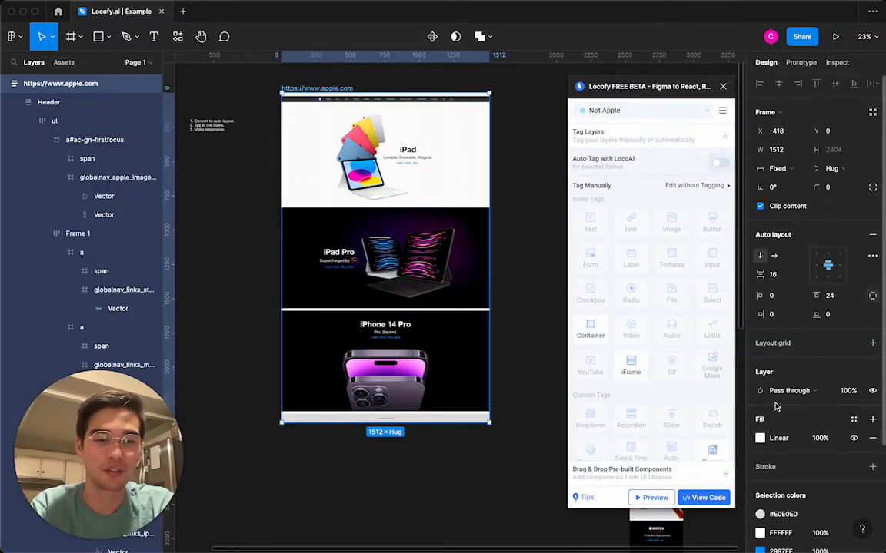
{"action": "left_click", "coordinate": [839, 298]}
{"action": "type", "text": "0"}
{"action": "key", "text": "Return"}
{"action": "left_click", "coordinate": [552, 253]}
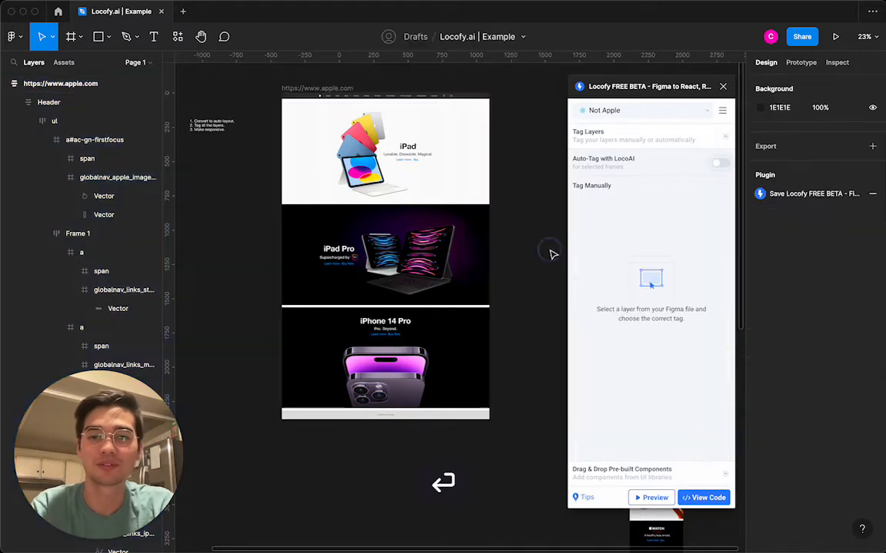
{"action": "left_click", "coordinate": [335, 88]}
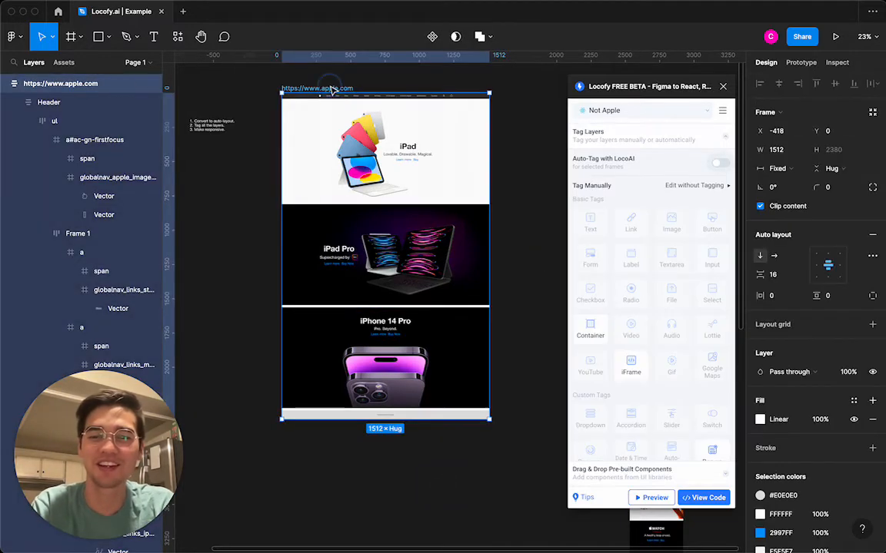
{"action": "left_click", "coordinate": [647, 497]}
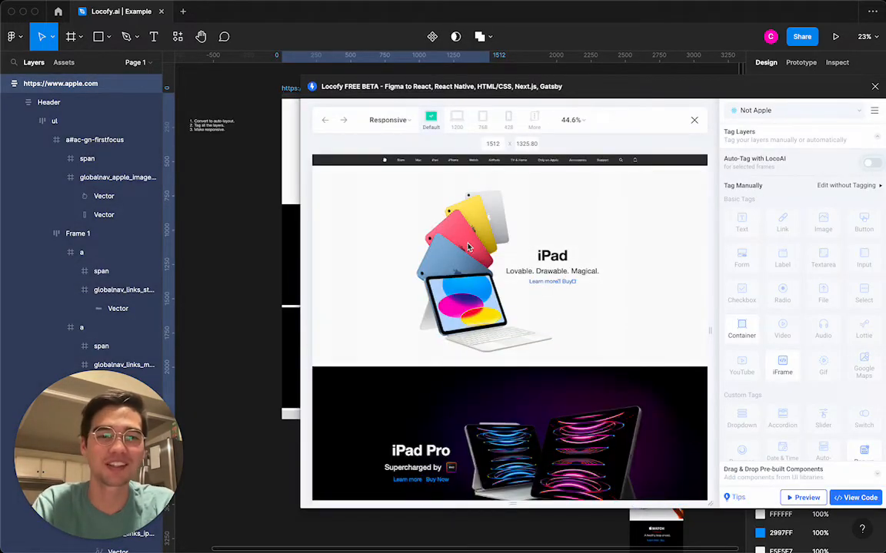
{"action": "scroll", "coordinate": [468, 247], "scroll_direction": "down", "scroll_amount": 5}
{"action": "scroll", "coordinate": [649, 187], "scroll_direction": "up", "scroll_amount": 5}
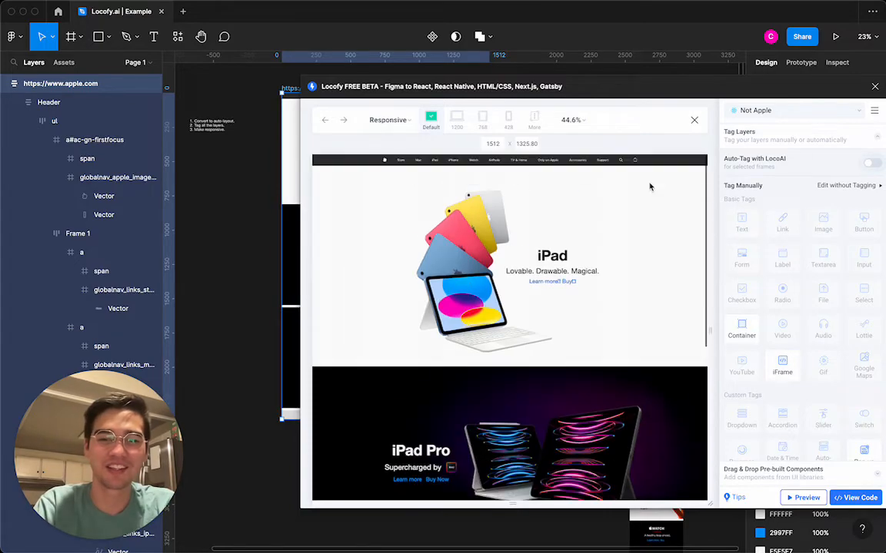
{"action": "left_click", "coordinate": [872, 89]}
- Copy the frame holding the "Learn more" and "Buy Now" links in the iPad Pro section
{"action": "scroll", "coordinate": [474, 345], "scroll_direction": "up", "scroll_amount": 10}
{"action": "scroll", "coordinate": [477, 369], "scroll_direction": "down", "scroll_amount": 3}
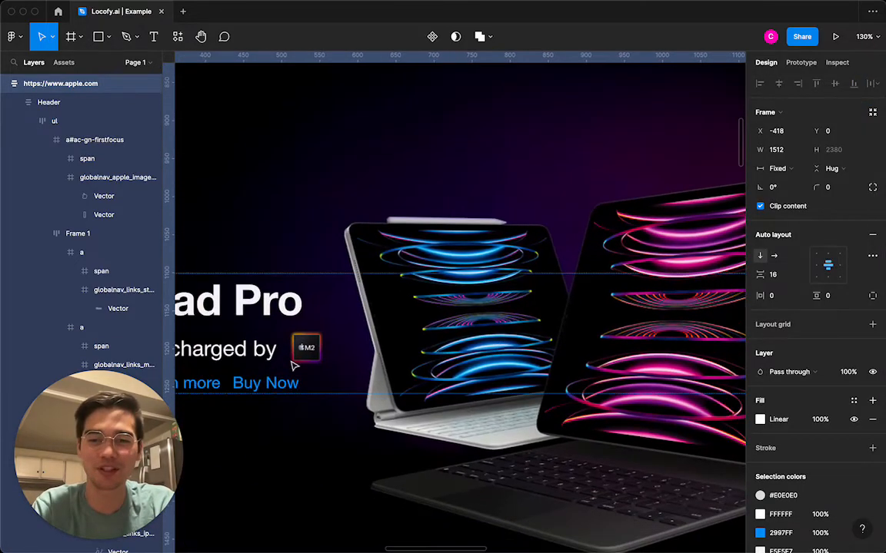
{"action": "triple_click", "coordinate": [274, 390]}
{"action": "key", "text": "super+c"}
- Paste the copied links frame into the iPad hero's text block and delete the old "Learn more Buy" text
{"action": "scroll", "coordinate": [281, 386], "scroll_direction": "up", "scroll_amount": 8}
{"action": "scroll", "coordinate": [288, 382], "scroll_direction": "right", "scroll_amount": 5}
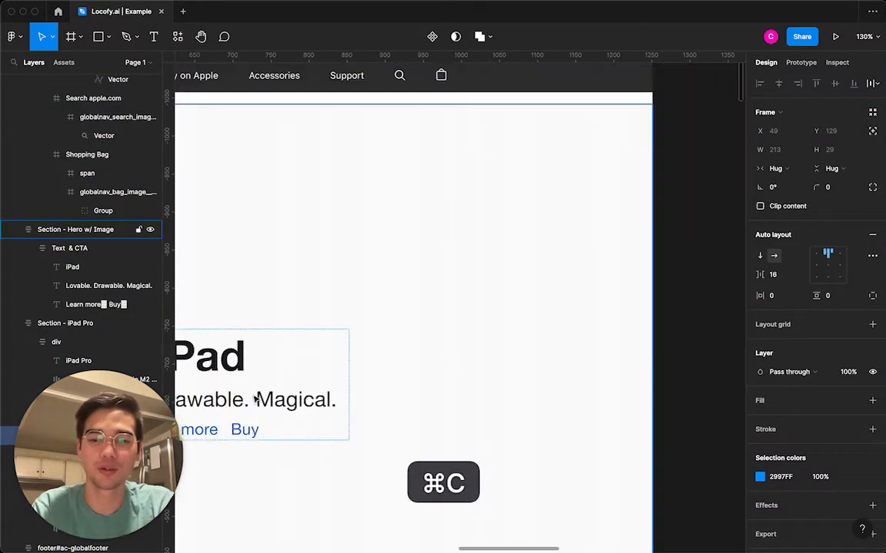
{"action": "scroll", "coordinate": [256, 397], "scroll_direction": "left", "scroll_amount": 2}
{"action": "triple_click", "coordinate": [371, 344]}
{"action": "left_click", "coordinate": [368, 370]}
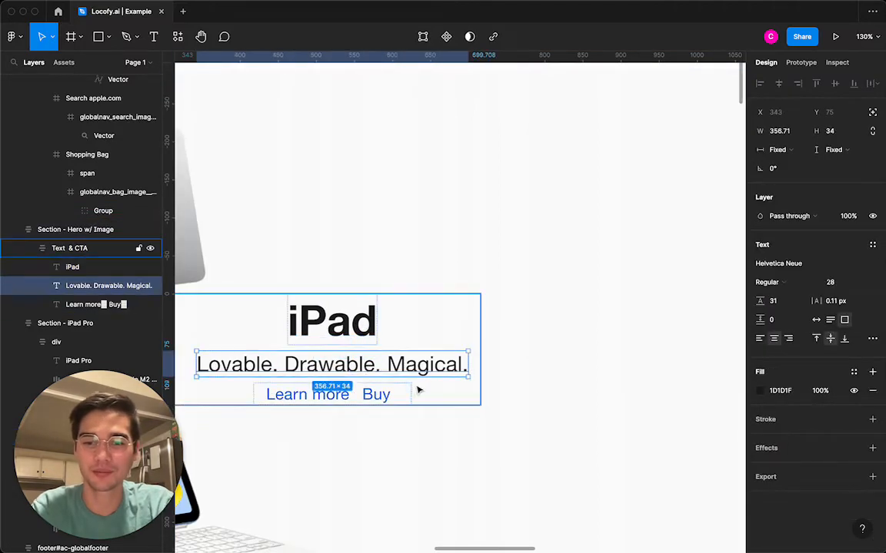
{"action": "key", "text": "super+v"}
{"action": "left_click", "coordinate": [360, 380]}
{"action": "key", "text": "Delete"}
{"action": "scroll", "coordinate": [360, 386], "scroll_direction": "down", "scroll_amount": 6}
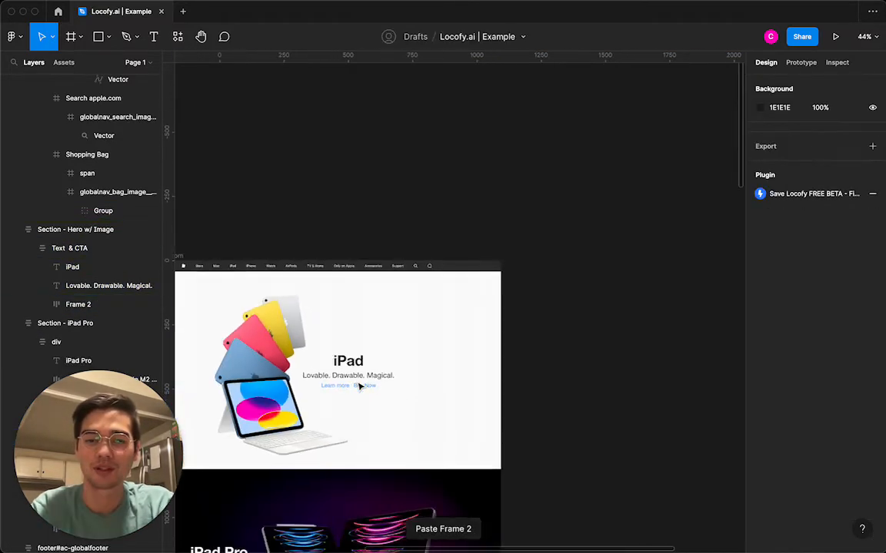
- Examine the iPad hero's links and the header navigation of the page frame
{"action": "scroll", "coordinate": [360, 387], "scroll_direction": "down", "scroll_amount": 5}
{"action": "scroll", "coordinate": [360, 387], "scroll_direction": "left", "scroll_amount": 3}
{"action": "scroll", "coordinate": [359, 387], "scroll_direction": "right", "scroll_amount": 2}
{"action": "scroll", "coordinate": [360, 387], "scroll_direction": "up", "scroll_amount": 4}
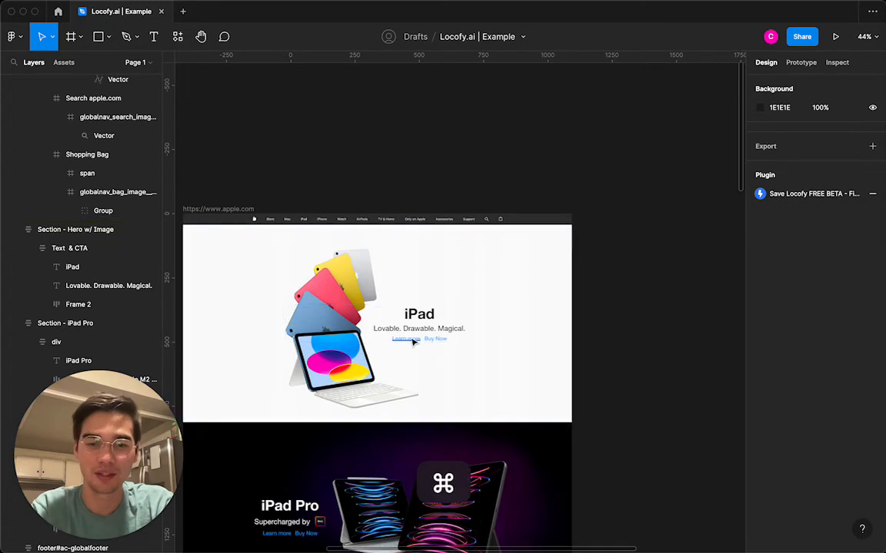
{"action": "scroll", "coordinate": [435, 369], "scroll_direction": "down", "scroll_amount": 2}
{"action": "scroll", "coordinate": [435, 370], "scroll_direction": "left", "scroll_amount": 2}
{"action": "left_click", "coordinate": [279, 163]}
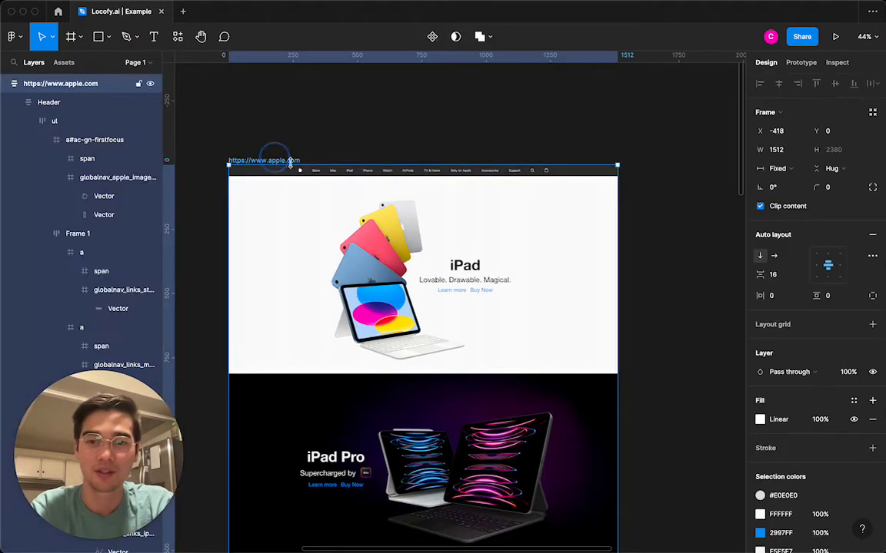
{"action": "scroll", "coordinate": [376, 184], "scroll_direction": "up", "scroll_amount": 5}
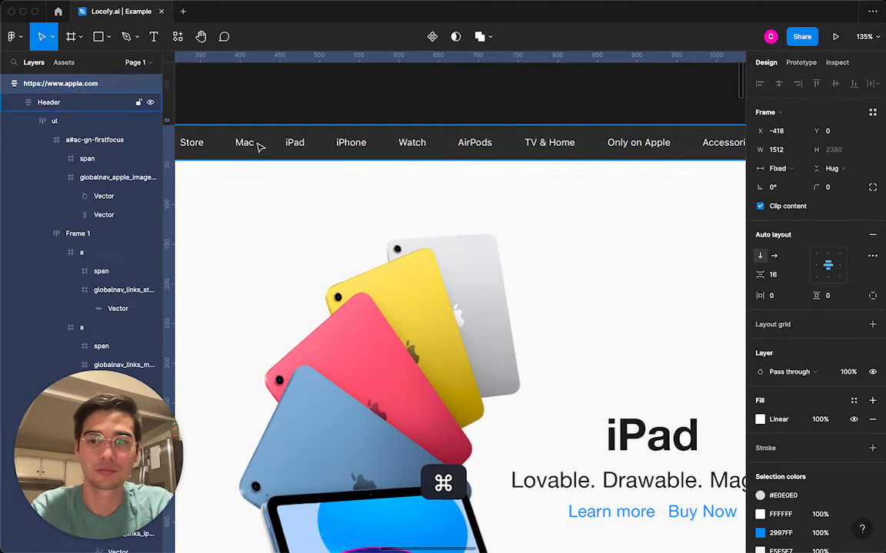
{"action": "double_click", "coordinate": [295, 143], "text": "super"}
{"action": "left_click", "coordinate": [326, 100]}
{"action": "left_click", "coordinate": [329, 103]}
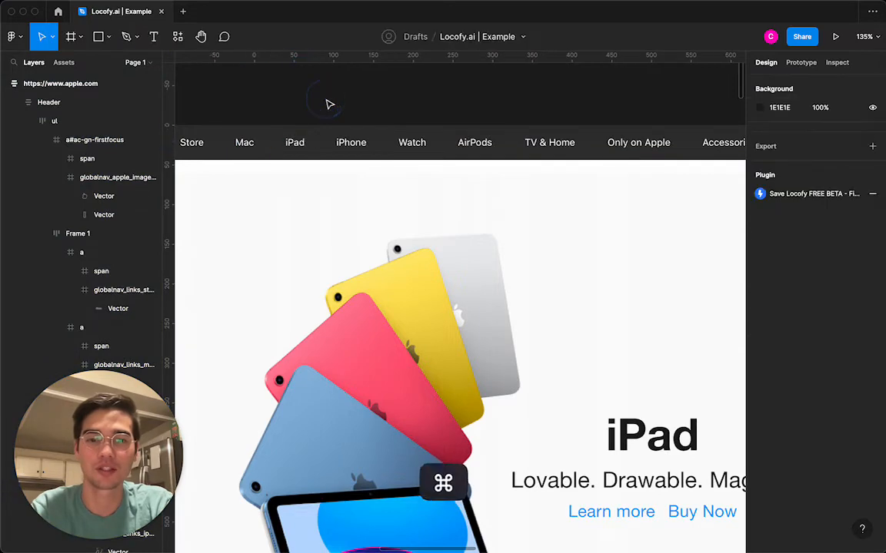
{"action": "scroll", "coordinate": [328, 102], "scroll_direction": "down", "scroll_amount": 5}
{"action": "left_click", "coordinate": [270, 103]}
{"action": "scroll", "coordinate": [568, 241], "scroll_direction": "down", "scroll_amount": 2}
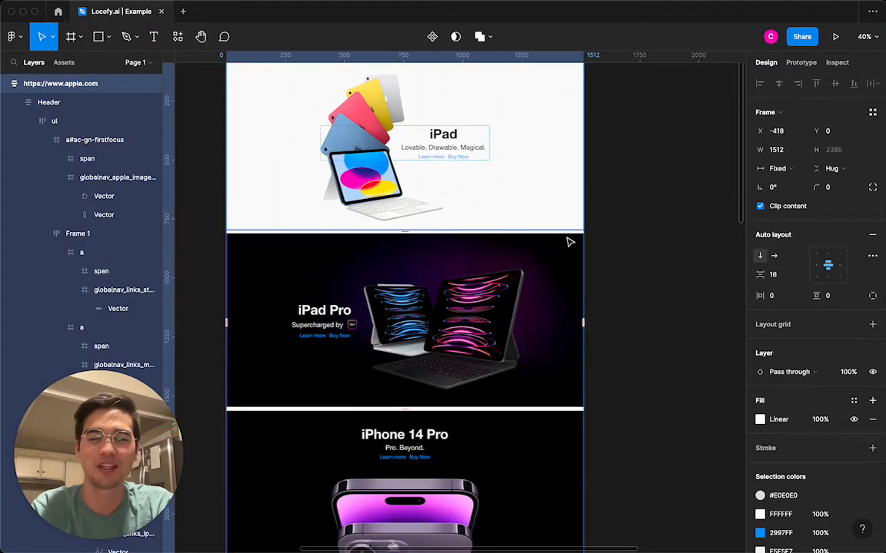
{"action": "scroll", "coordinate": [598, 264], "scroll_direction": "down", "scroll_amount": 3}
{"action": "scroll", "coordinate": [700, 319], "scroll_direction": "right", "scroll_amount": 2}
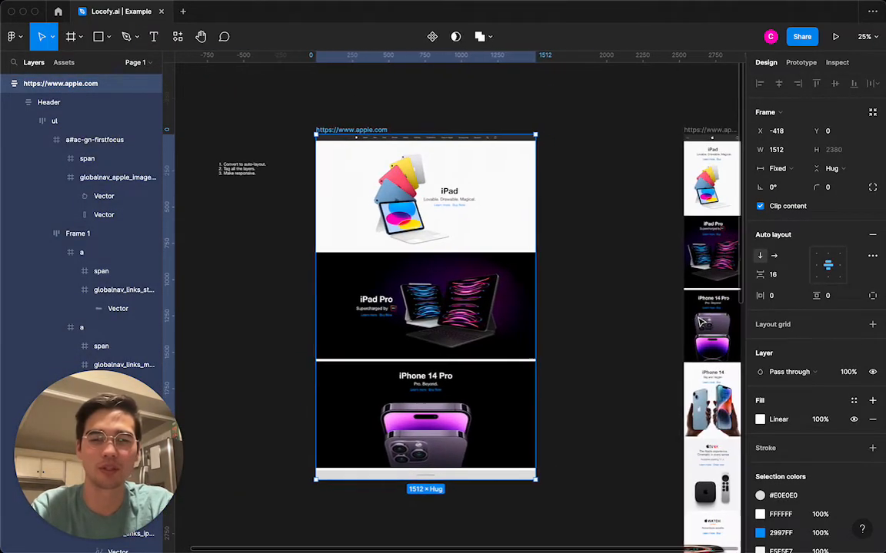
{"action": "scroll", "coordinate": [578, 242], "scroll_direction": "up", "scroll_amount": 3}
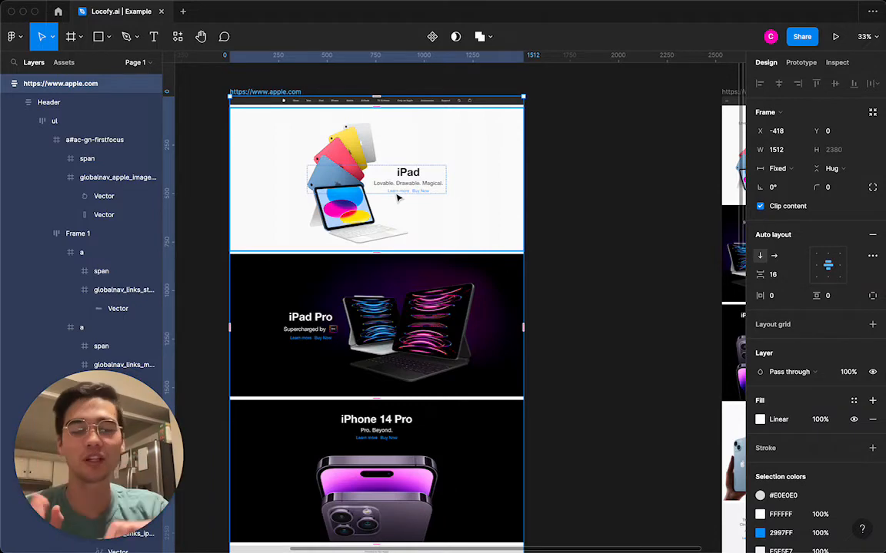
- Switch to the browser and copy the URL of Rick Astley's "Never Gonna Give You Up" YouTube video
{"action": "key", "text": "super+Tab"}
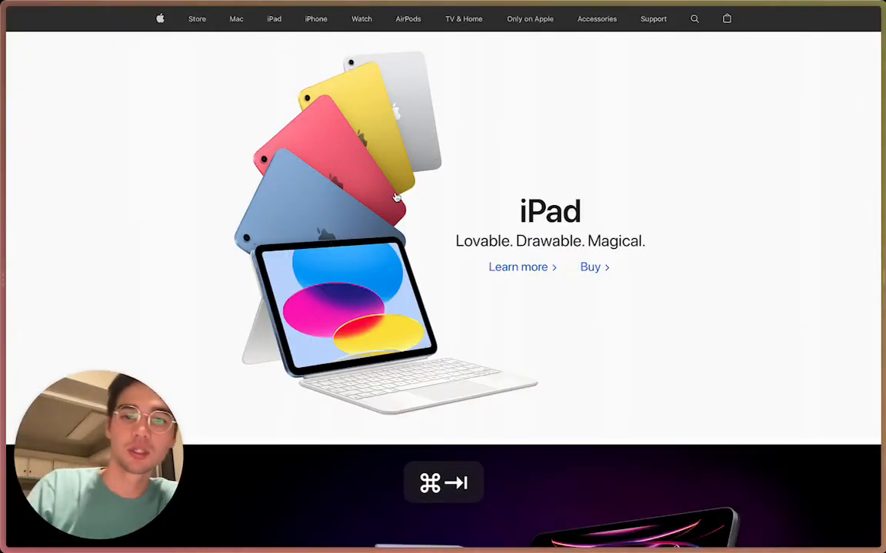
{"action": "key", "text": "super+l"}
{"action": "type", "text": "youtube.com"}
{"action": "key", "text": "super+a"}
{"action": "type", "text": "rick roll"}
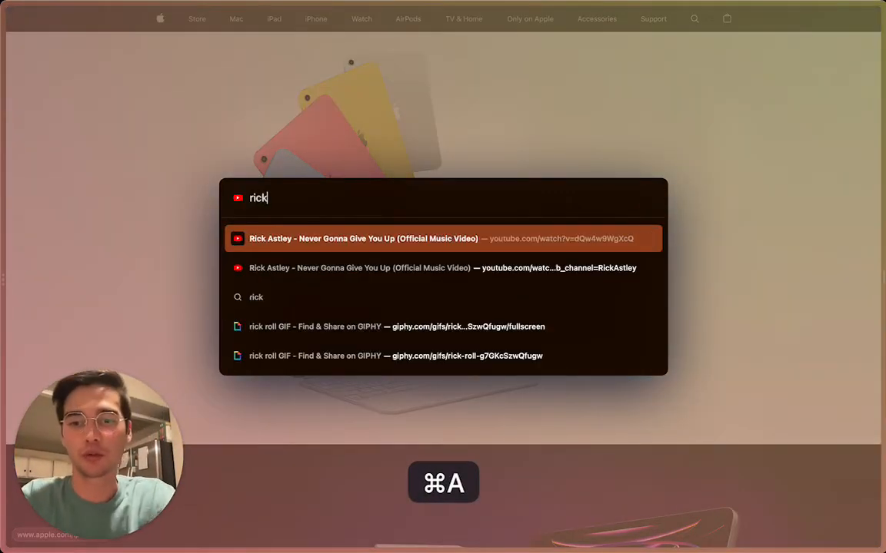
{"action": "key", "text": "BackSpace"}
{"action": "key", "text": "BackSpace"}
{"action": "key", "text": "BackSpace"}
{"action": "key", "text": "BackSpace"}
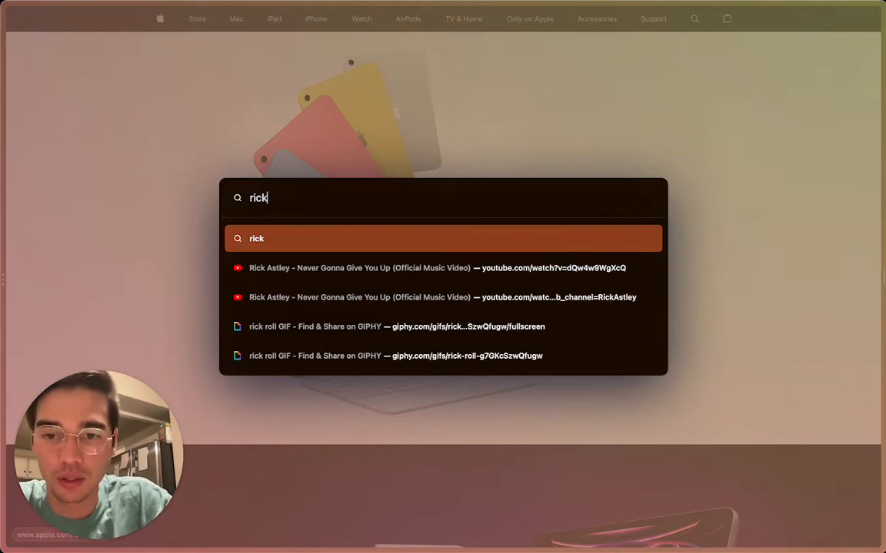
{"action": "key", "text": "Down"}
{"action": "key", "text": "super+a"}
{"action": "key", "text": "super+c"}
{"action": "left_click", "coordinate": [494, 139]}
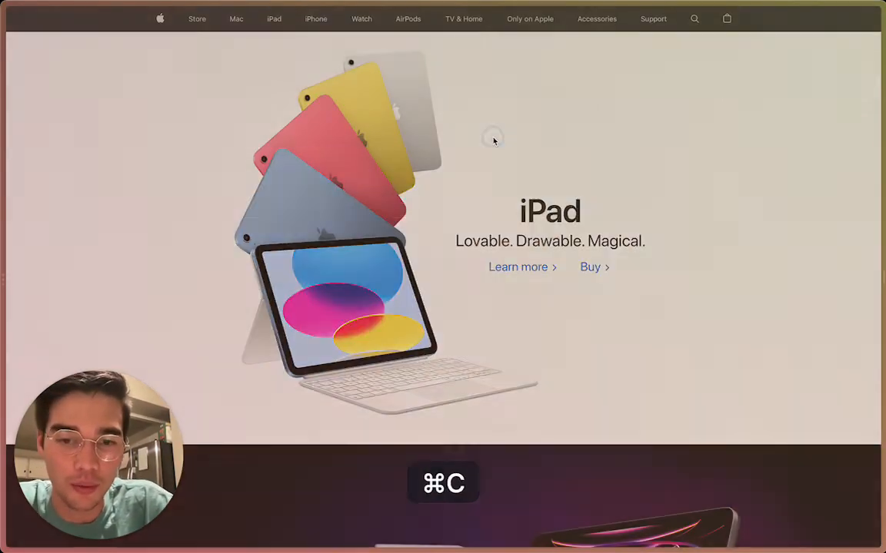
- Switch back to Figma, select the "Learn more" text in the iPad hero and run the Locofy plugin
{"action": "key", "text": "super+Tab"}
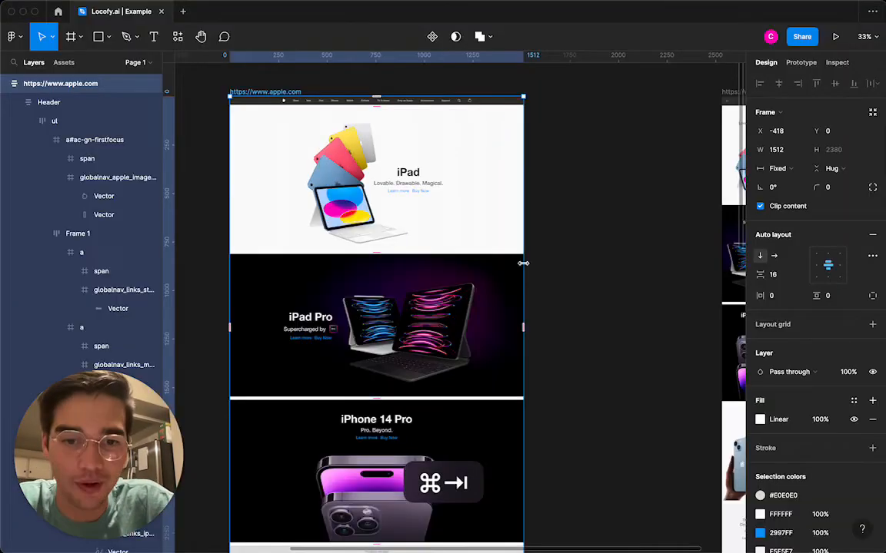
{"action": "scroll", "coordinate": [411, 190], "scroll_direction": "up", "scroll_amount": 5}
{"action": "left_click", "coordinate": [412, 191]}
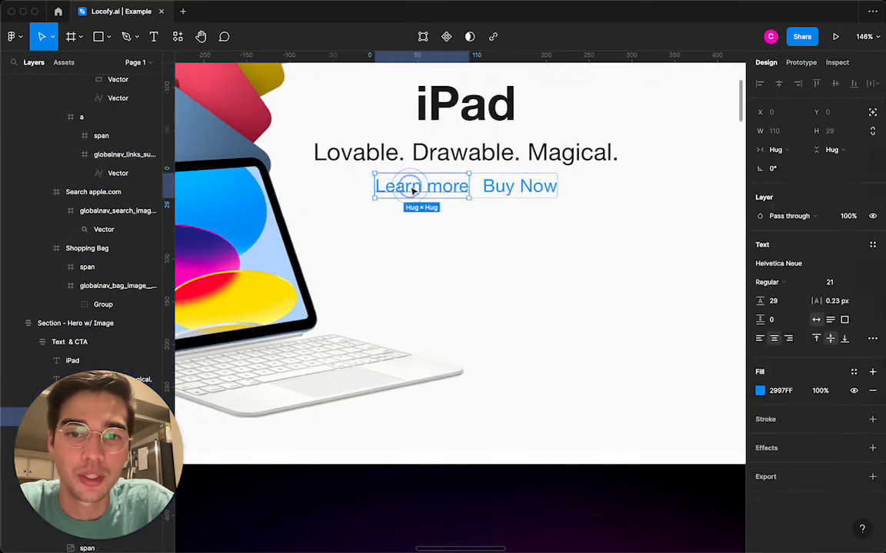
{"action": "left_click", "coordinate": [513, 192], "text": "shift+super"}
{"action": "left_click", "coordinate": [429, 198]}
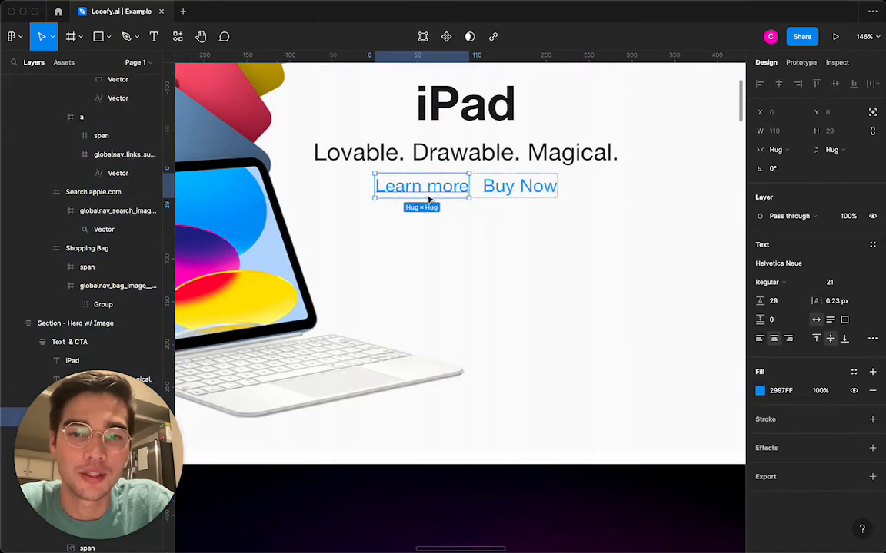
{"action": "left_click", "coordinate": [179, 37]}
{"action": "left_click", "coordinate": [326, 144]}
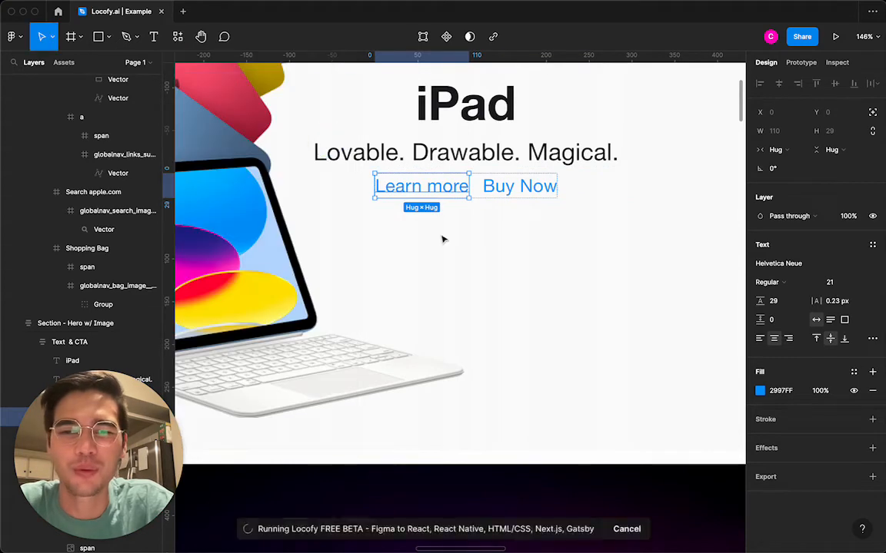
{"action": "scroll", "coordinate": [443, 239], "scroll_direction": "down", "scroll_amount": 5}
{"action": "scroll", "coordinate": [442, 239], "scroll_direction": "down", "scroll_amount": 5}
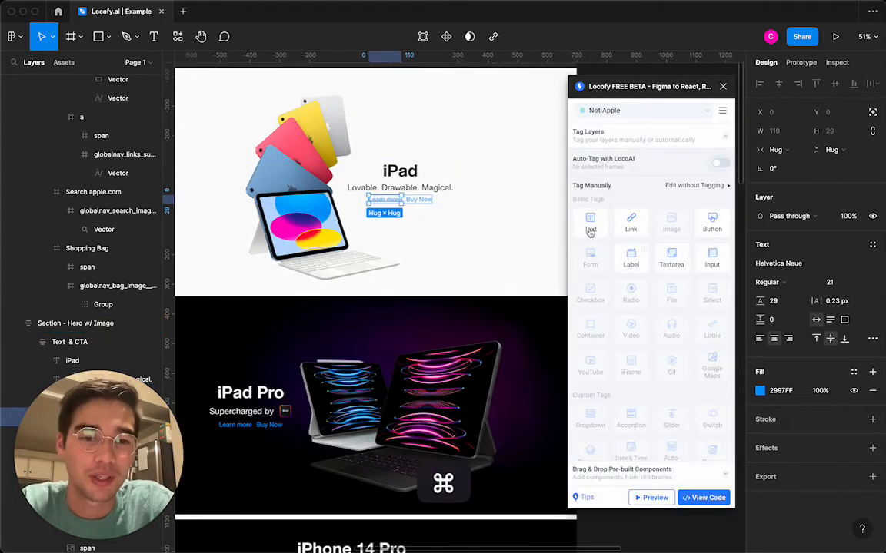
{"action": "left_click", "coordinate": [629, 222]}
{"action": "left_click", "coordinate": [621, 195]}
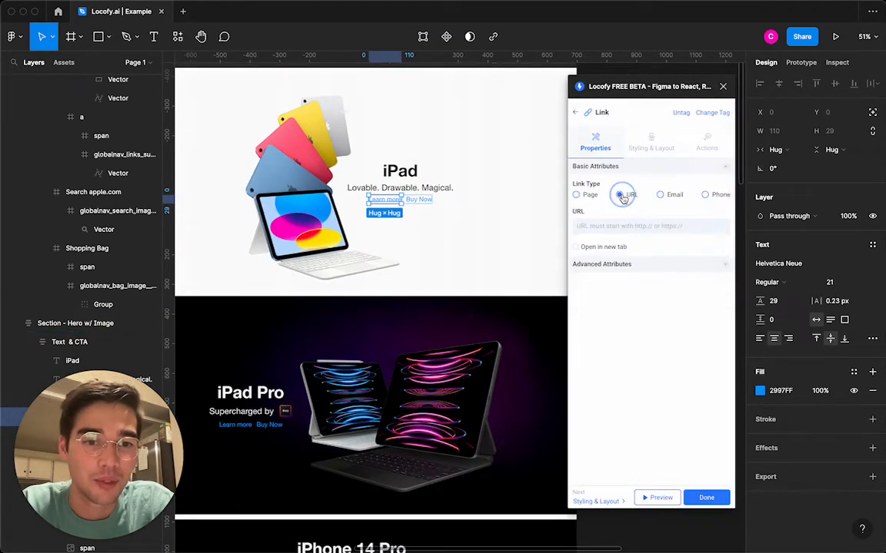
{"action": "key", "text": "super+v"}
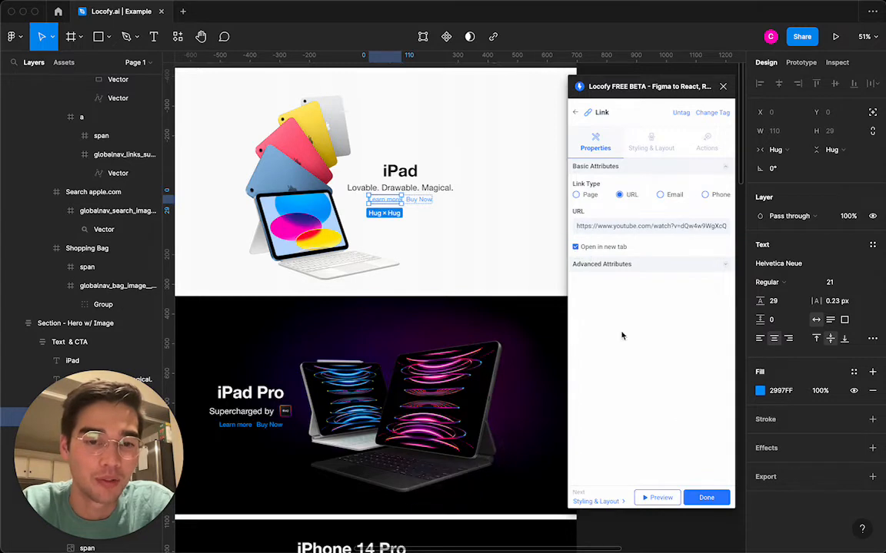
{"action": "left_click", "coordinate": [702, 499]}
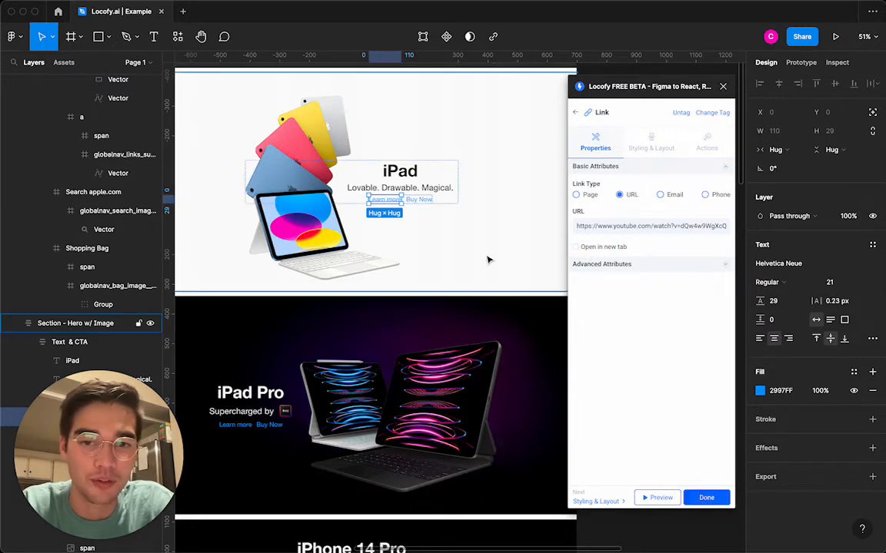
- Tag the iPad hero's "Buy Now" text as a URL link to the copied YouTube address
{"action": "left_click", "coordinate": [630, 222]}
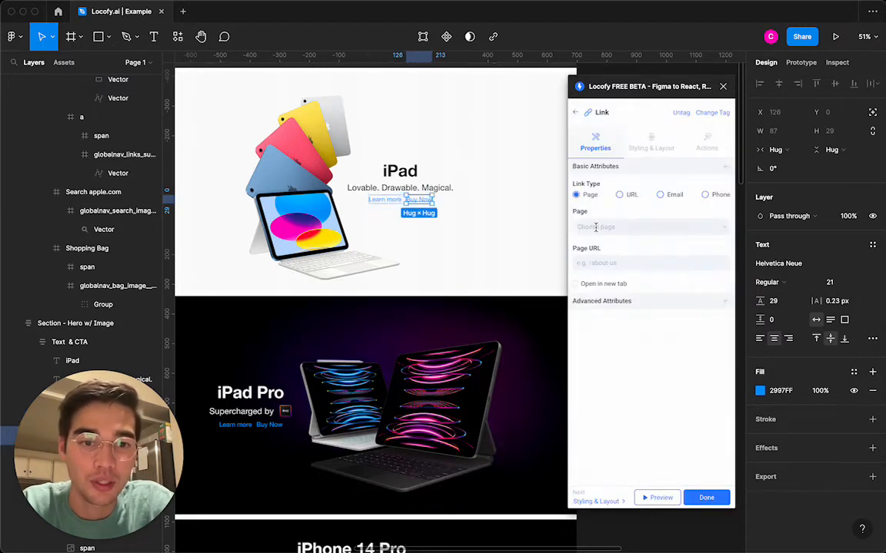
{"action": "left_click", "coordinate": [605, 226]}
{"action": "left_click", "coordinate": [623, 198]}
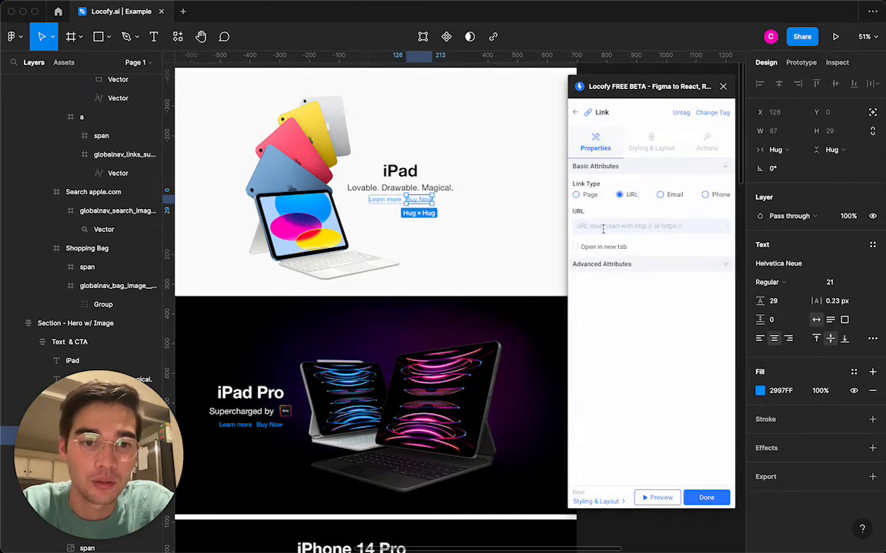
{"action": "key", "text": "super+v"}
{"action": "left_click", "coordinate": [469, 263]}
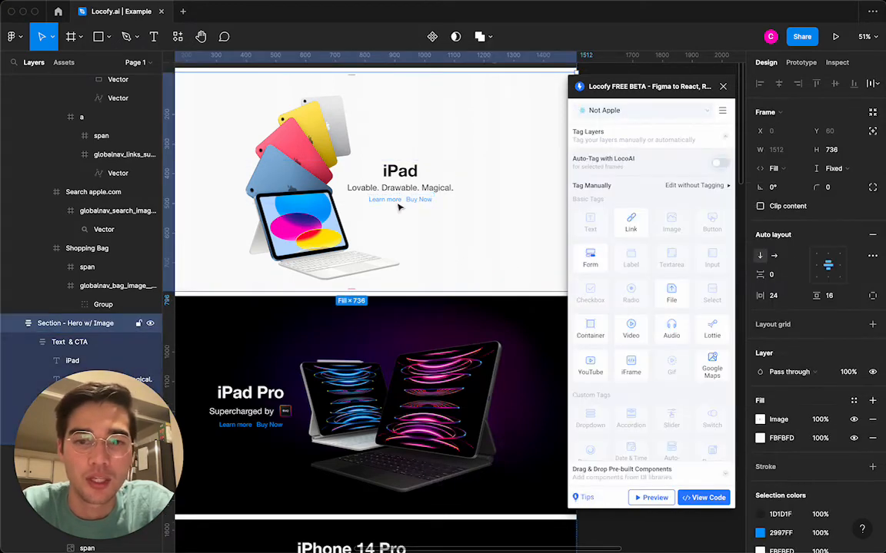
- Copy the iPad hero's tagged links frame and paste it into the iPad Pro text block in place of the old links
{"action": "left_click", "coordinate": [398, 201]}
{"action": "key", "text": "super+c"}
{"action": "left_click", "coordinate": [247, 421]}
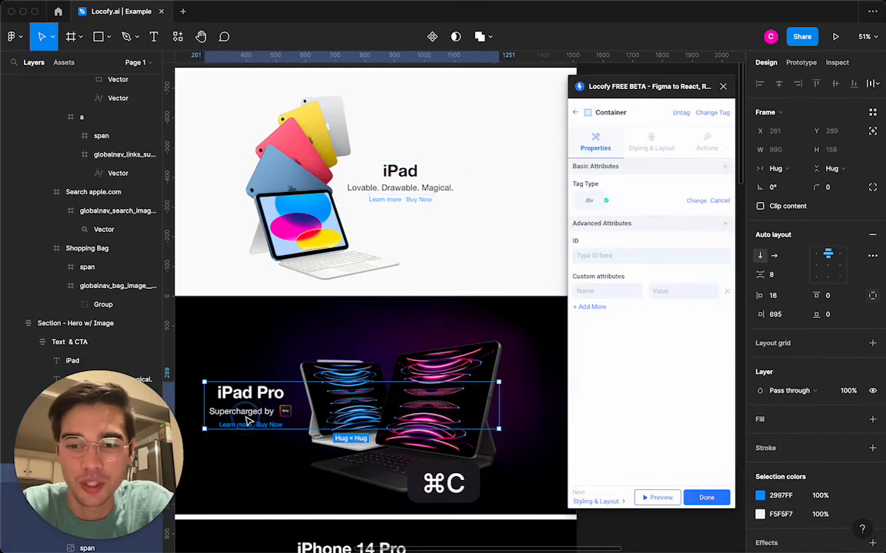
{"action": "double_click", "coordinate": [246, 416]}
{"action": "left_click", "coordinate": [272, 396]}
{"action": "left_click", "coordinate": [301, 395]}
{"action": "key", "text": "super+v"}
{"action": "scroll", "coordinate": [302, 395], "scroll_direction": "down", "scroll_amount": 1}
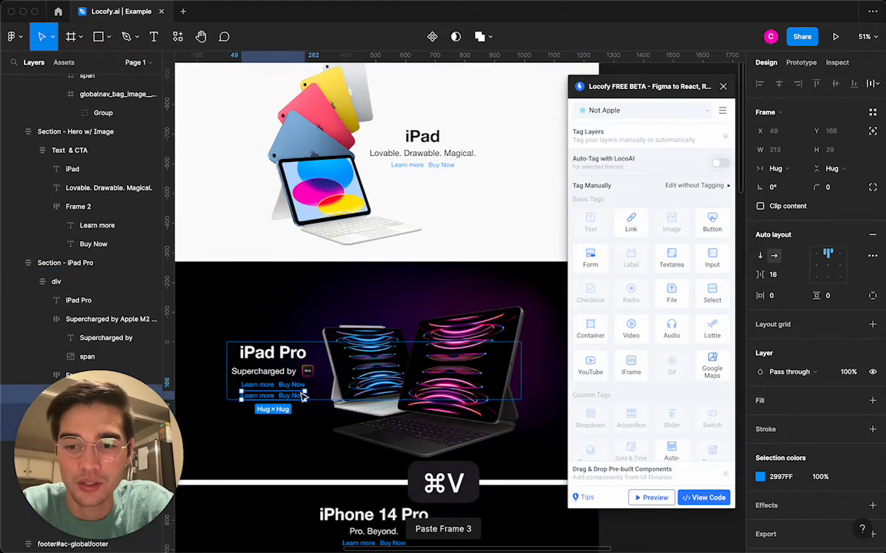
{"action": "key", "text": "Escape"}
- Replace the iPhone 14 Pro section's links with the copied links frame and check their link tags
{"action": "scroll", "coordinate": [356, 312], "scroll_direction": "down", "scroll_amount": 5}
{"action": "left_click", "coordinate": [366, 296]}
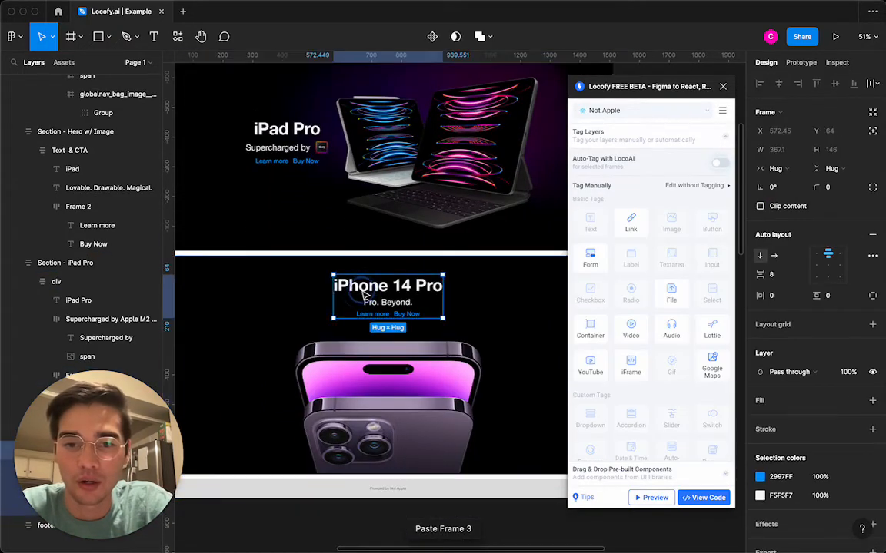
{"action": "key", "text": "super+v"}
{"action": "key", "text": "Escape"}
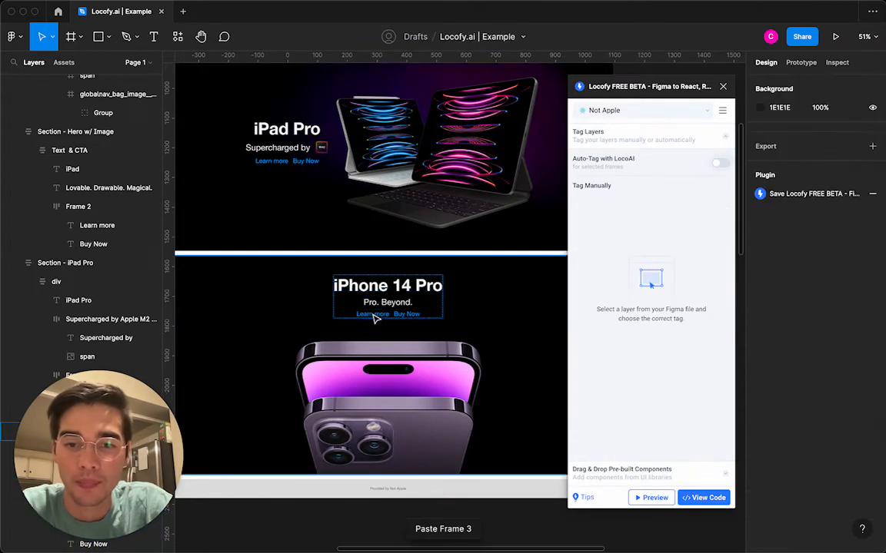
{"action": "left_click", "coordinate": [375, 317]}
{"action": "double_click", "coordinate": [374, 317]}
{"action": "left_click", "coordinate": [415, 316]}
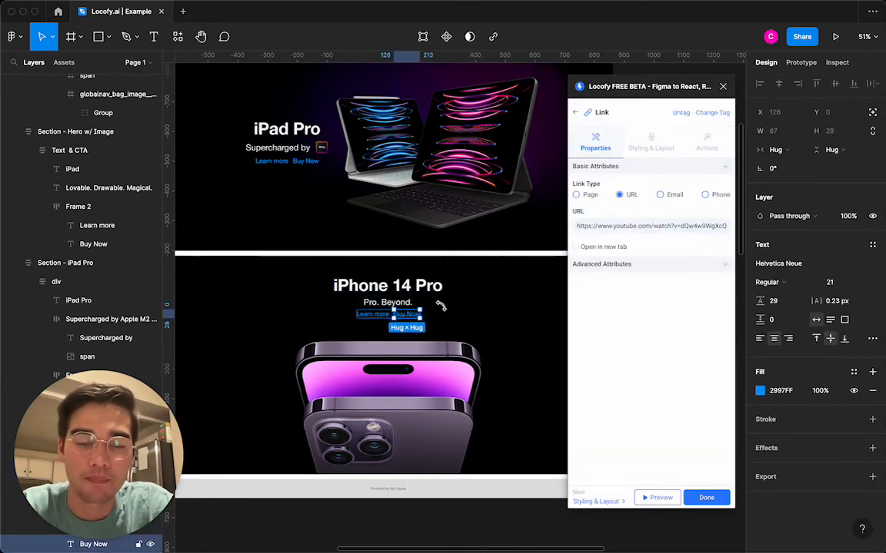
{"action": "left_click", "coordinate": [476, 303]}
{"action": "scroll", "coordinate": [478, 302], "scroll_direction": "down", "scroll_amount": 5}
{"action": "left_click", "coordinate": [439, 461]}
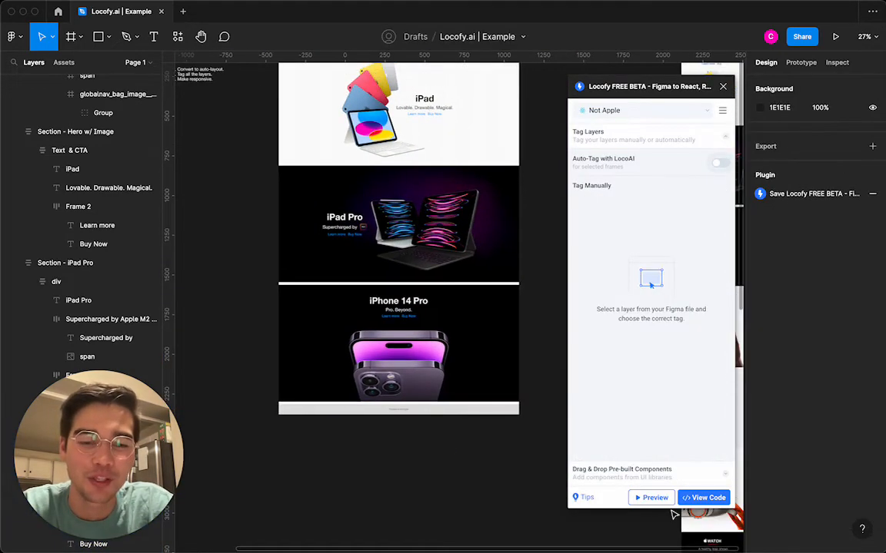
{"action": "left_click", "coordinate": [654, 498]}
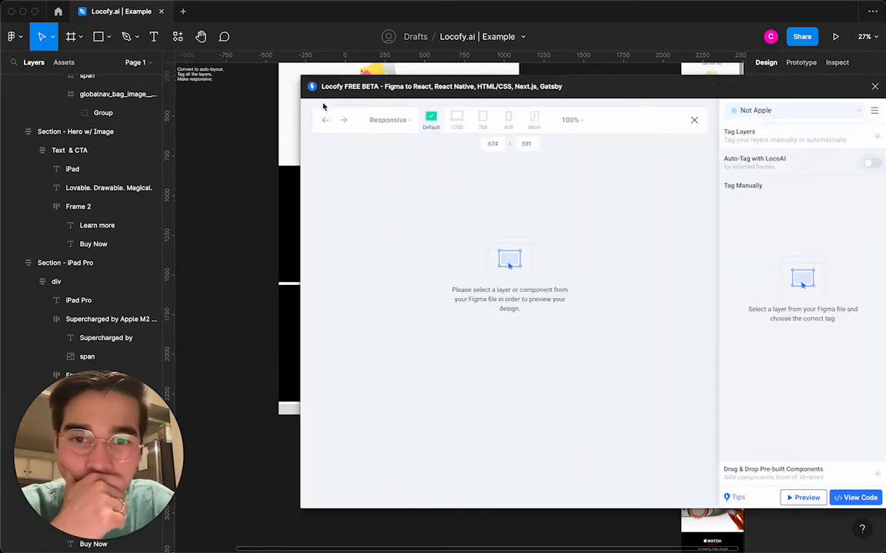
{"action": "scroll", "coordinate": [263, 119], "scroll_direction": "right", "scroll_amount": 3}
{"action": "scroll", "coordinate": [263, 118], "scroll_direction": "up", "scroll_amount": 2}
{"action": "left_click", "coordinate": [260, 113]}
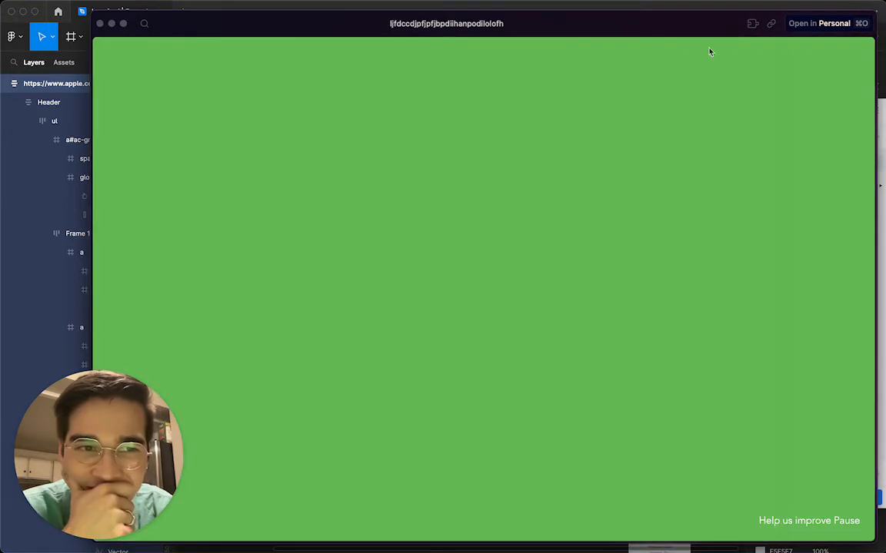
{"action": "left_click", "coordinate": [100, 24]}
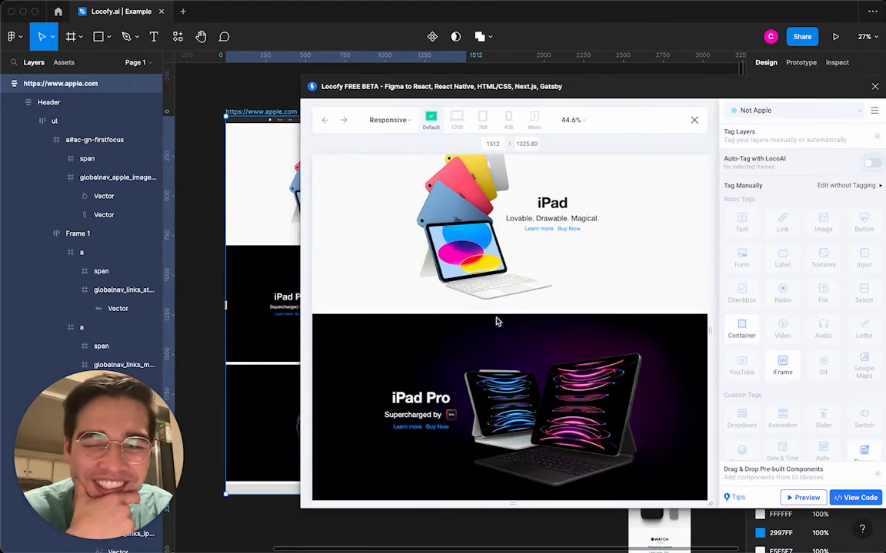
- View the page preview at the 1200, 768 and 428 breakpoints
{"action": "scroll", "coordinate": [496, 321], "scroll_direction": "down", "scroll_amount": 3}
{"action": "scroll", "coordinate": [495, 278], "scroll_direction": "up", "scroll_amount": 5}
{"action": "left_click", "coordinate": [456, 121]}
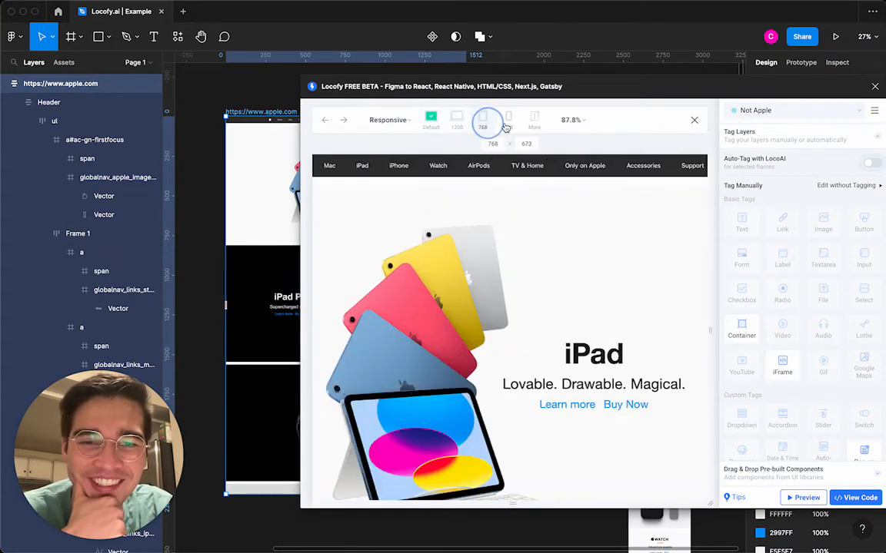
{"action": "left_click", "coordinate": [481, 122]}
{"action": "left_click", "coordinate": [508, 121]}
{"action": "scroll", "coordinate": [527, 289], "scroll_direction": "down", "scroll_amount": 5}
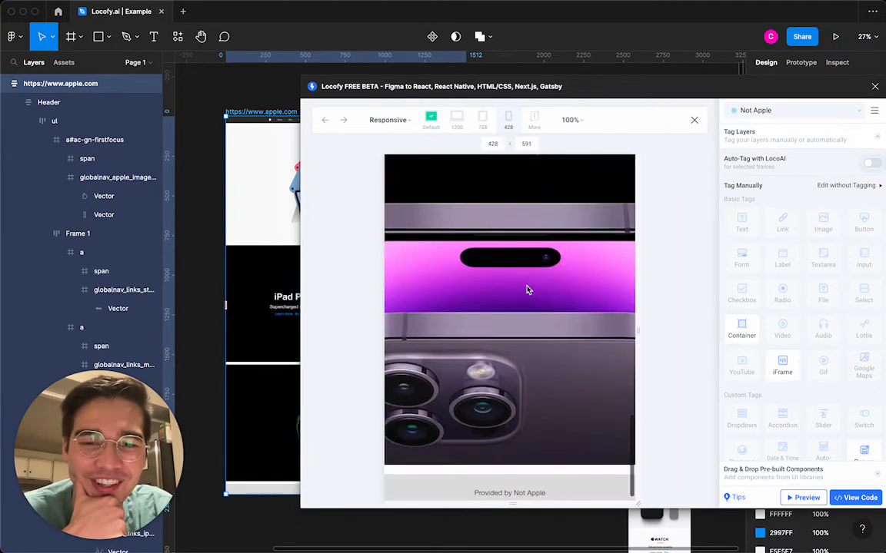
- Examine how the header, iPad hero and lower sections fit in the preview at the 428 breakpoint
{"action": "scroll", "coordinate": [527, 290], "scroll_direction": "up", "scroll_amount": 3}
{"action": "scroll", "coordinate": [527, 290], "scroll_direction": "down", "scroll_amount": 3}
{"action": "scroll", "coordinate": [527, 289], "scroll_direction": "up", "scroll_amount": 10}
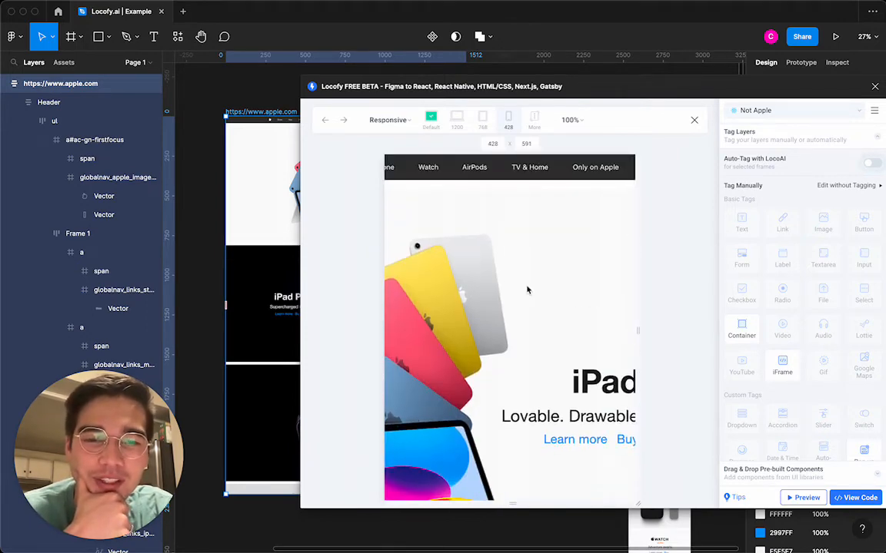
{"action": "scroll", "coordinate": [528, 290], "scroll_direction": "down", "scroll_amount": 3}
{"action": "scroll", "coordinate": [527, 290], "scroll_direction": "up", "scroll_amount": 3}
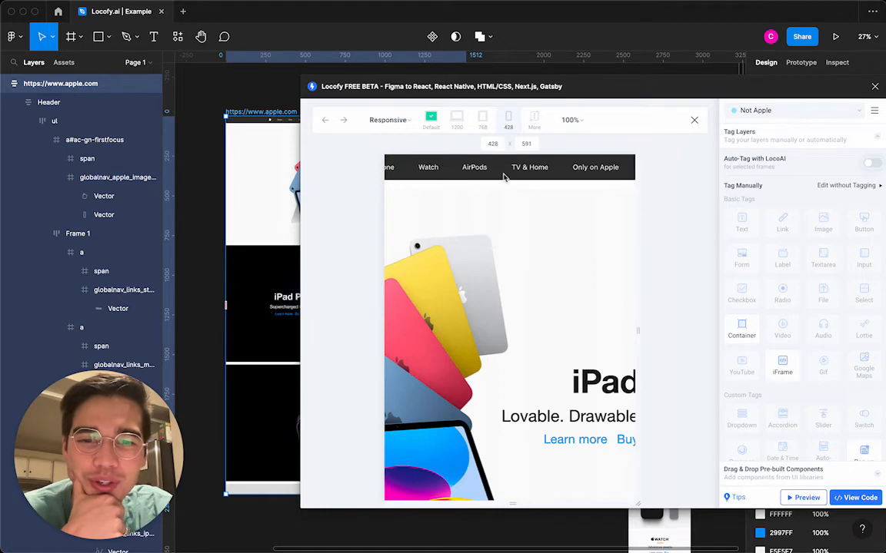
{"action": "scroll", "coordinate": [565, 273], "scroll_direction": "down", "scroll_amount": 5}
{"action": "scroll", "coordinate": [565, 274], "scroll_direction": "up", "scroll_amount": 5}
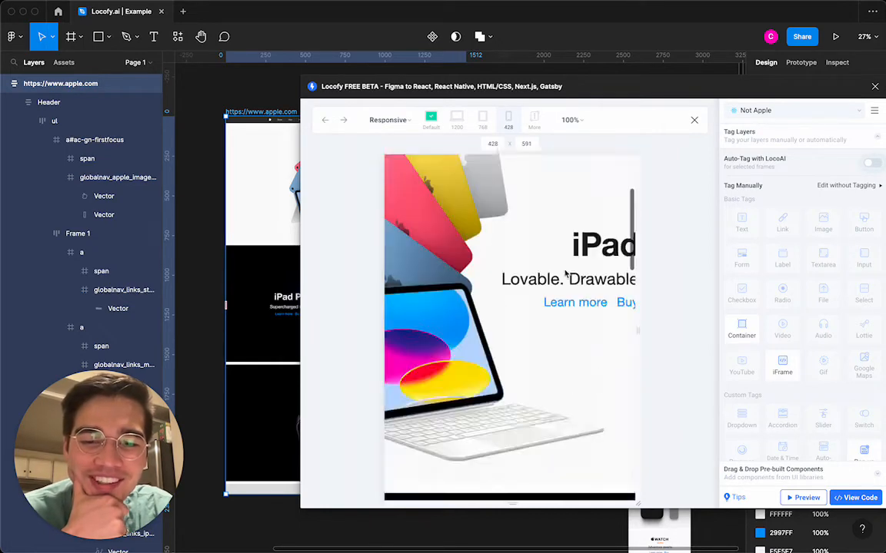
{"action": "scroll", "coordinate": [565, 273], "scroll_direction": "down", "scroll_amount": 2}
{"action": "scroll", "coordinate": [565, 274], "scroll_direction": "up", "scroll_amount": 2}
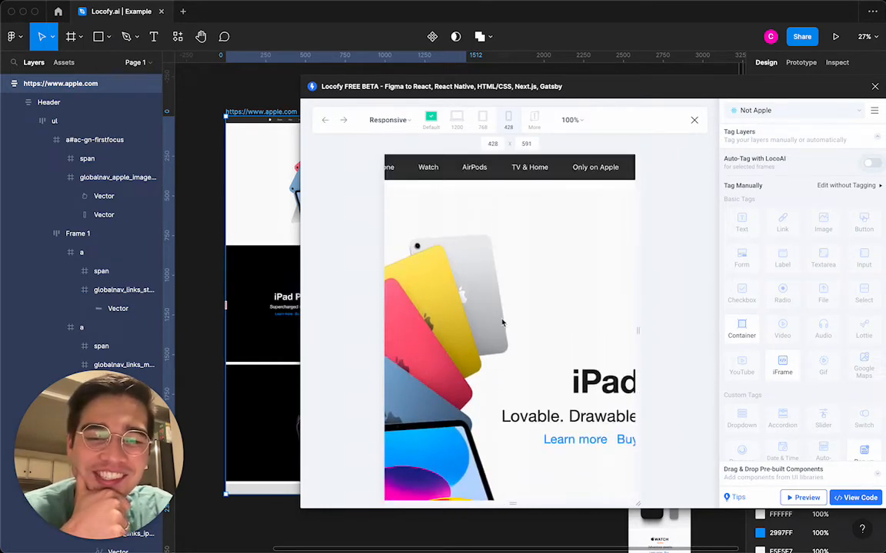
{"action": "scroll", "coordinate": [502, 324], "scroll_direction": "down", "scroll_amount": 3}
{"action": "scroll", "coordinate": [499, 317], "scroll_direction": "up", "scroll_amount": 2}
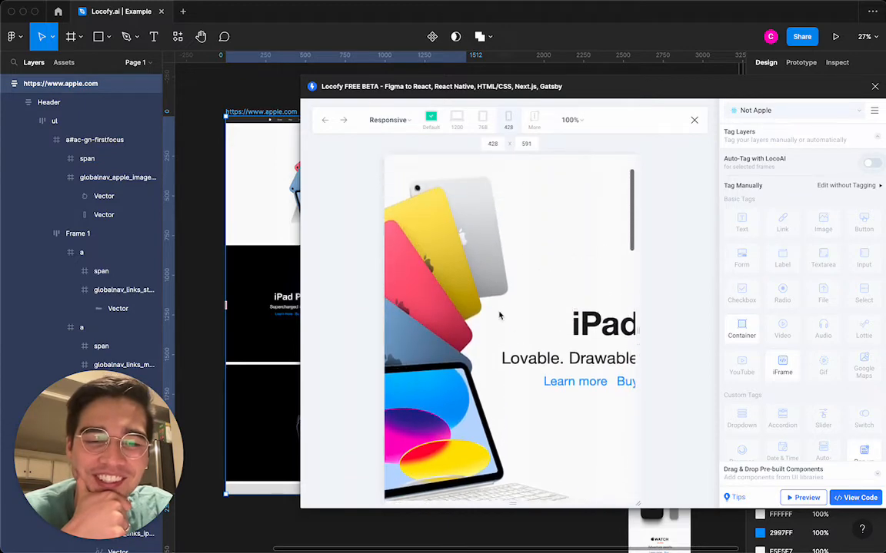
{"action": "scroll", "coordinate": [500, 315], "scroll_direction": "up", "scroll_amount": 1}
{"action": "scroll", "coordinate": [556, 431], "scroll_direction": "down", "scroll_amount": 2}
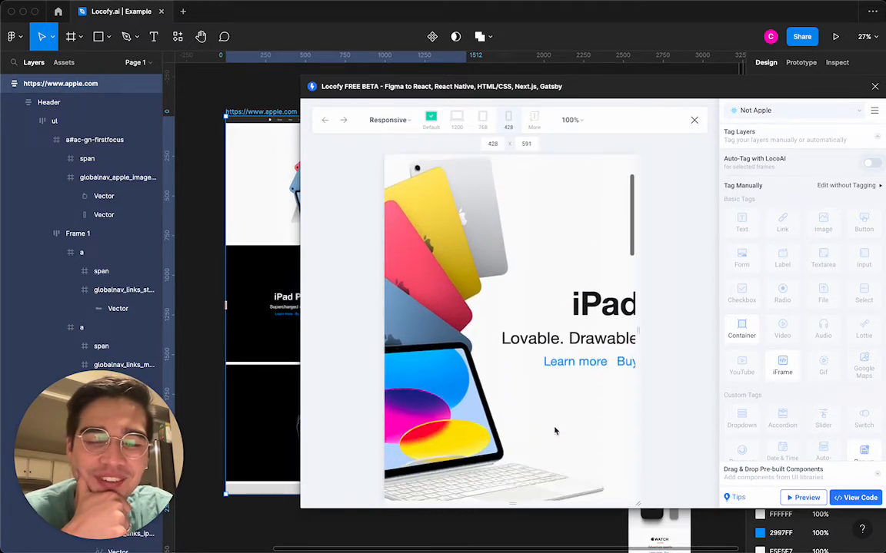
- Tag the iPad hero's Text & CTA frame as a Container and open its styling and layout settings for the 428 breakpoint
{"action": "scroll", "coordinate": [556, 431], "scroll_direction": "up", "scroll_amount": 2}
{"action": "scroll", "coordinate": [273, 206], "scroll_direction": "right", "scroll_amount": 2}
{"action": "left_click", "coordinate": [269, 189]}
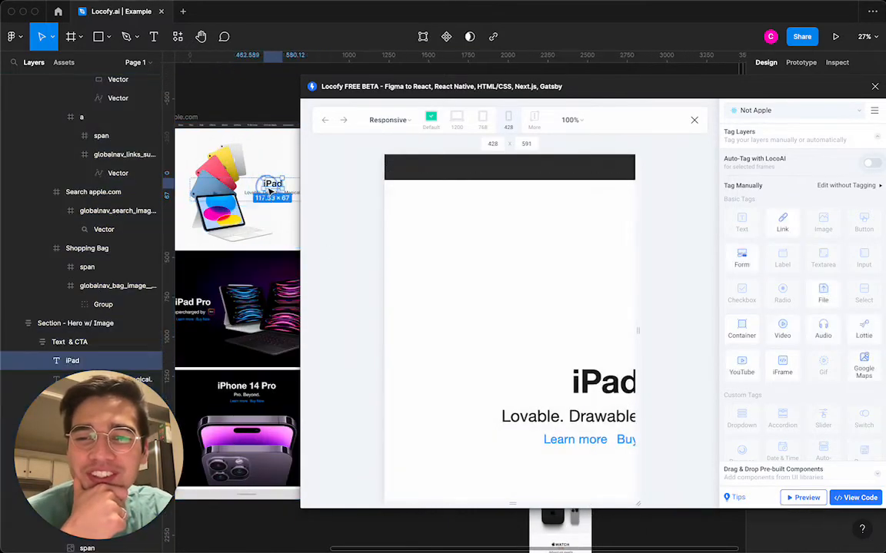
{"action": "left_click", "coordinate": [249, 189]}
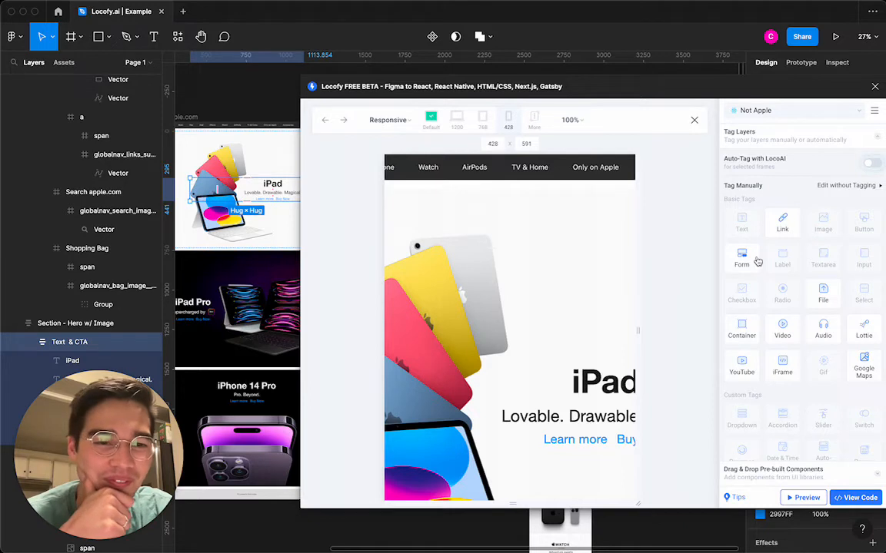
{"action": "left_click", "coordinate": [737, 326]}
{"action": "left_click", "coordinate": [779, 212]}
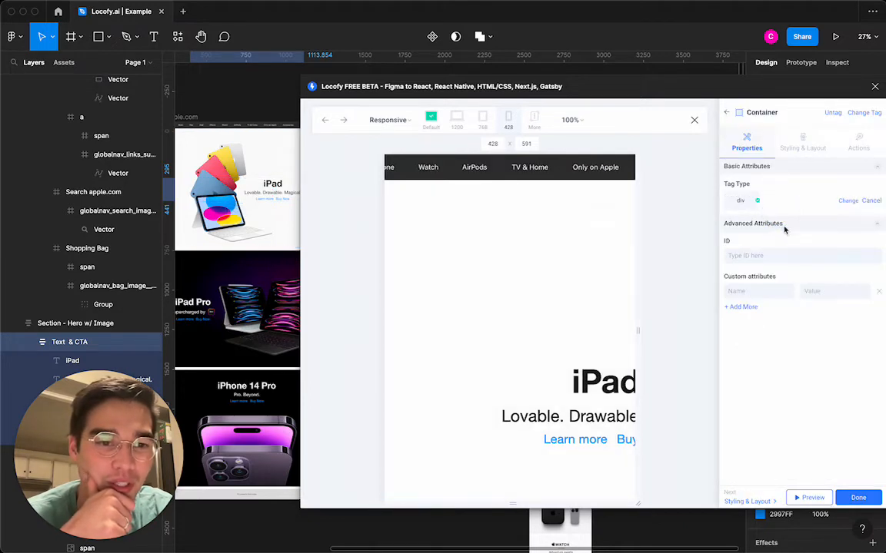
{"action": "left_click", "coordinate": [800, 146]}
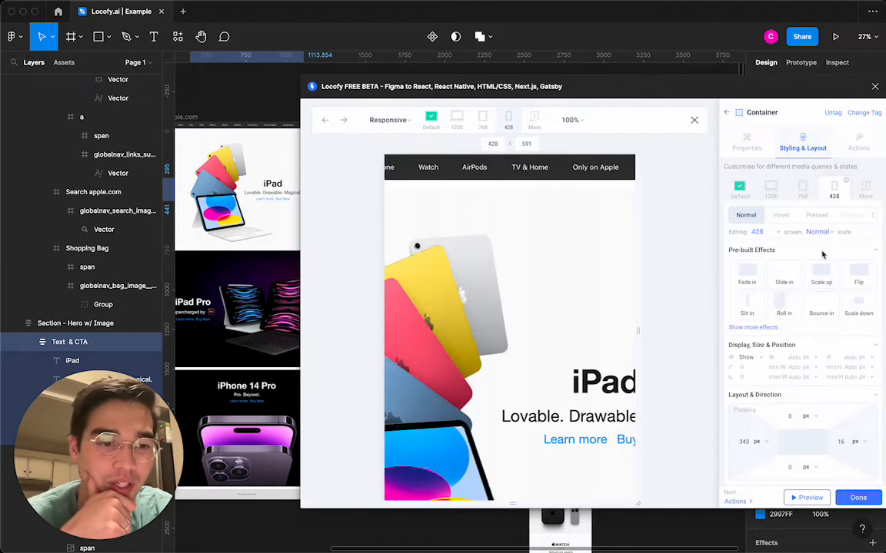
{"action": "scroll", "coordinate": [761, 369], "scroll_direction": "down", "scroll_amount": 2}
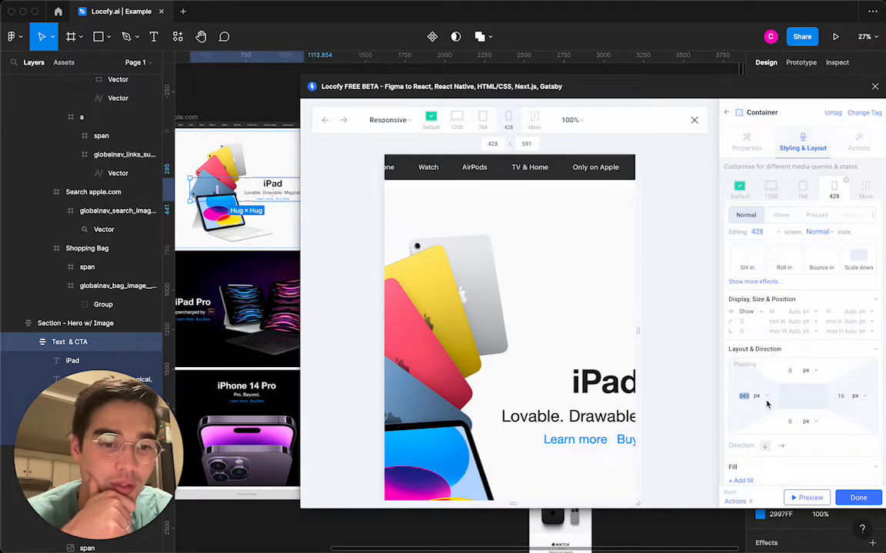
- Try a left padding of 250 px on the Text & CTA container at 428 and compare the preview with the mobile design
{"action": "key", "text": "Down"}
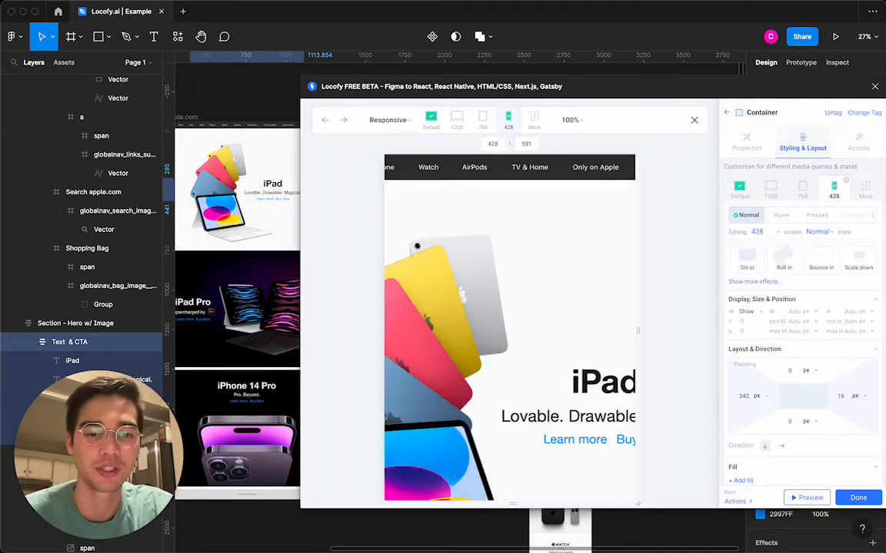
{"action": "key", "text": "super+a"}
{"action": "type", "text": "250"}
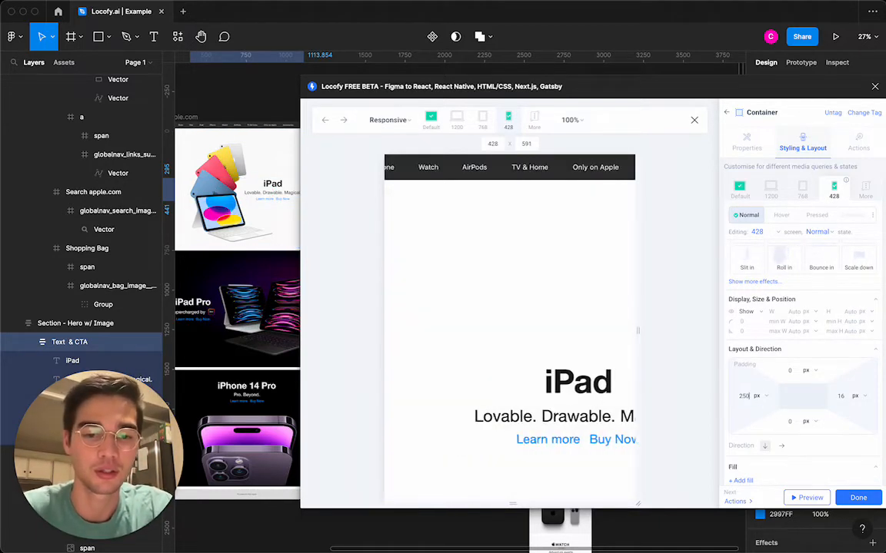
{"action": "scroll", "coordinate": [578, 337], "scroll_direction": "down", "scroll_amount": 3}
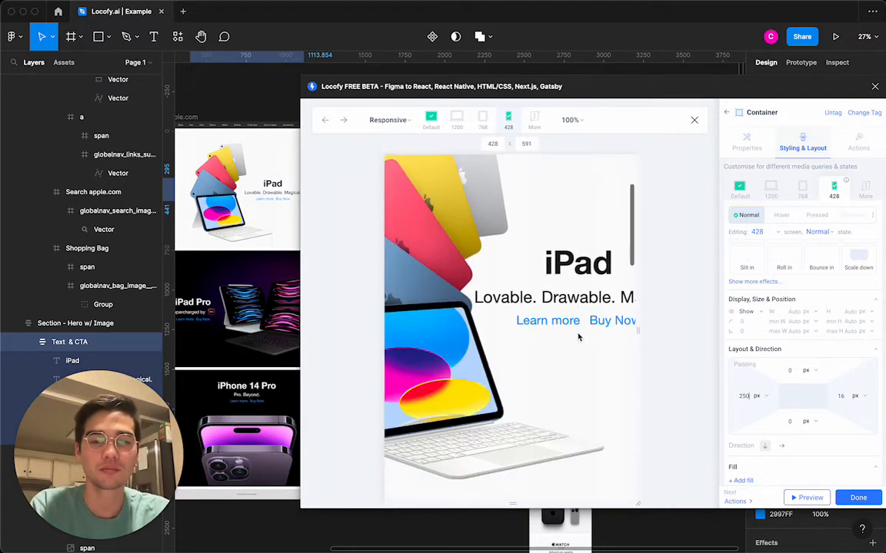
{"action": "scroll", "coordinate": [579, 337], "scroll_direction": "up", "scroll_amount": 1}
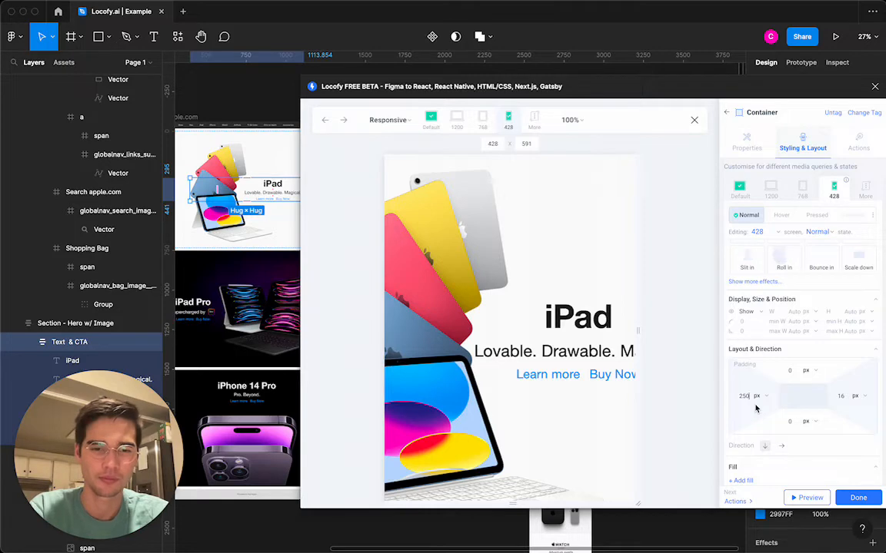
{"action": "scroll", "coordinate": [192, 323], "scroll_direction": "right", "scroll_amount": 5}
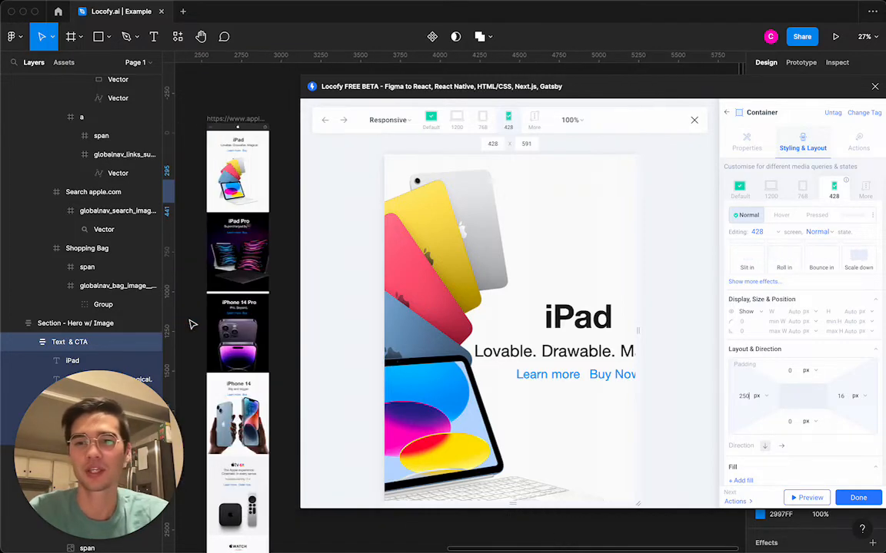
{"action": "scroll", "coordinate": [193, 323], "scroll_direction": "right", "scroll_amount": 2}
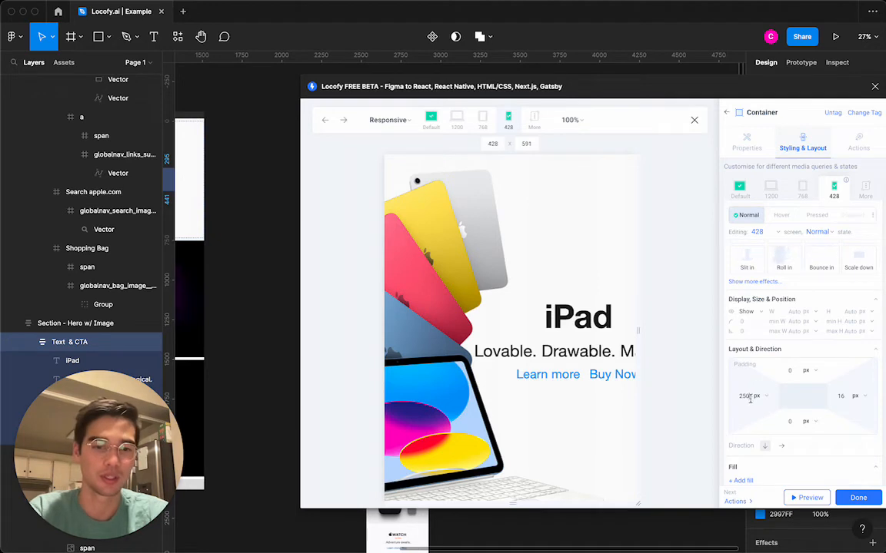
- Set the Text & CTA container's left padding to 16 px at the 428 breakpoint and check the iPad hero in the preview
{"action": "key", "text": "super+a"}
{"action": "type", "text": "16"}
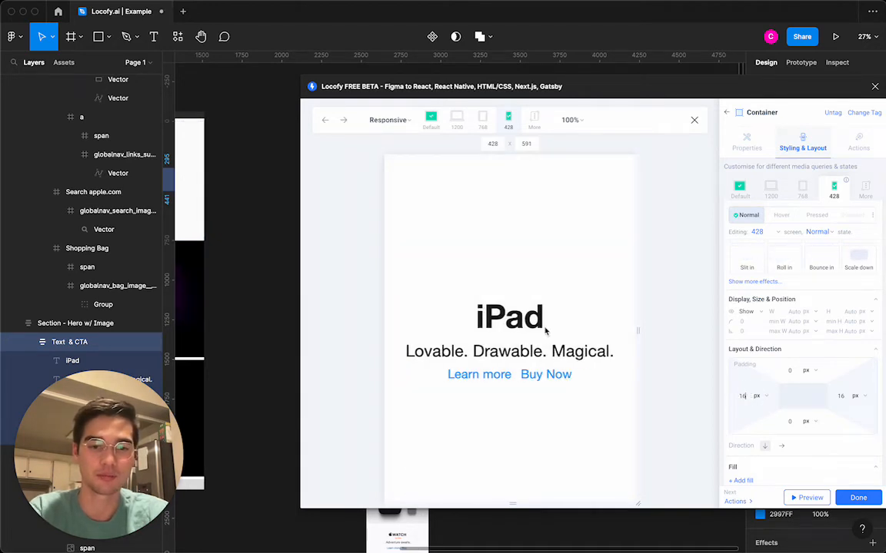
{"action": "scroll", "coordinate": [522, 318], "scroll_direction": "up", "scroll_amount": 2}
{"action": "scroll", "coordinate": [522, 318], "scroll_direction": "down", "scroll_amount": 5}
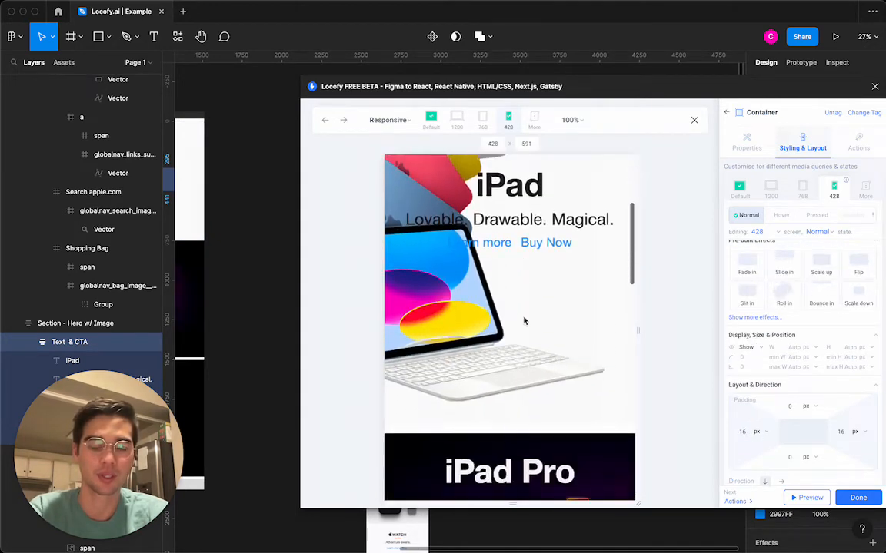
{"action": "scroll", "coordinate": [525, 320], "scroll_direction": "up", "scroll_amount": 5}
{"action": "scroll", "coordinate": [526, 321], "scroll_direction": "down", "scroll_amount": 1}
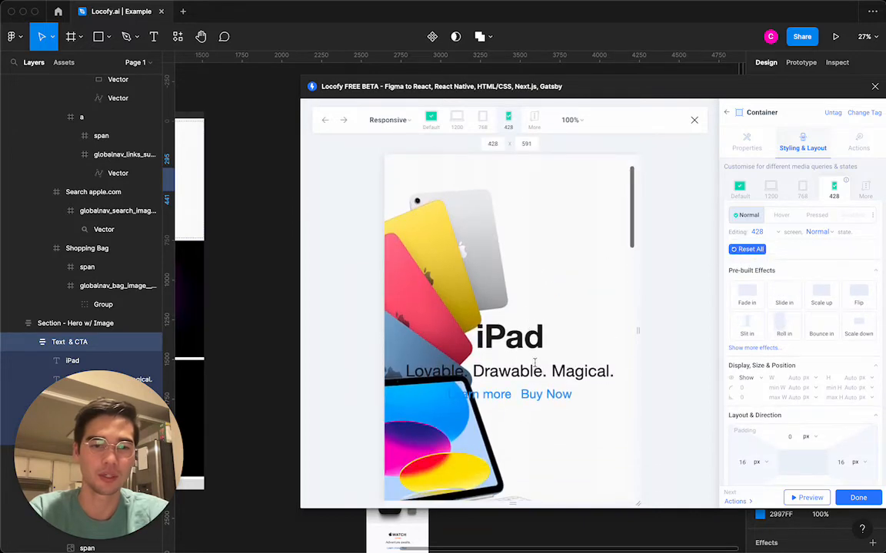
{"action": "scroll", "coordinate": [531, 361], "scroll_direction": "up", "scroll_amount": 1}
{"action": "scroll", "coordinate": [663, 318], "scroll_direction": "down", "scroll_amount": 3}
{"action": "scroll", "coordinate": [662, 317], "scroll_direction": "up", "scroll_amount": 1}
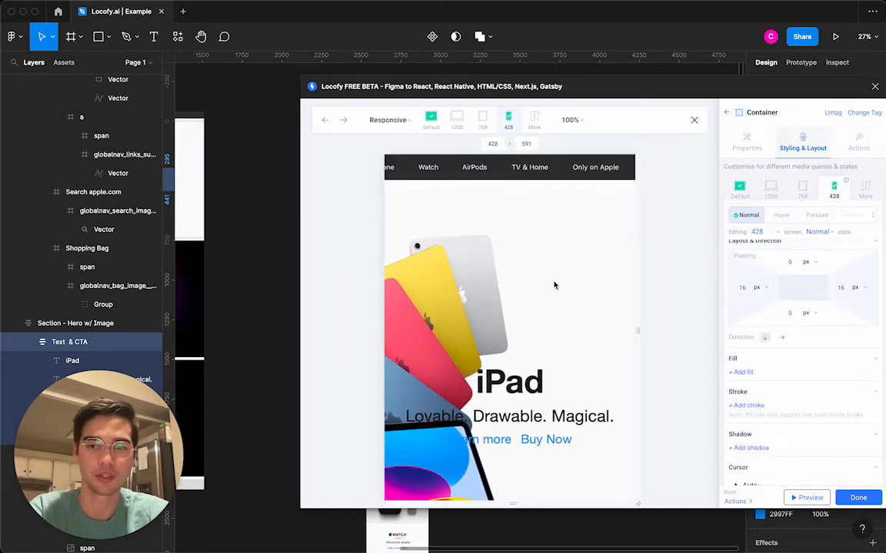
- Tag the Section - Hero w/ Image frame as a Container and open its styling and layout settings for the 428 breakpoint
{"action": "scroll", "coordinate": [246, 235], "scroll_direction": "left", "scroll_amount": 3}
{"action": "left_click", "coordinate": [194, 162]}
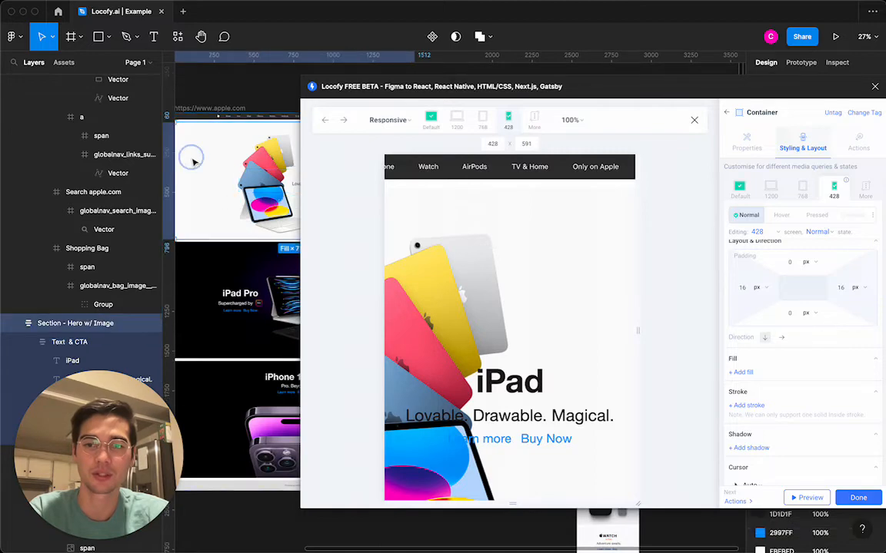
{"action": "scroll", "coordinate": [236, 198], "scroll_direction": "down", "scroll_amount": 5}
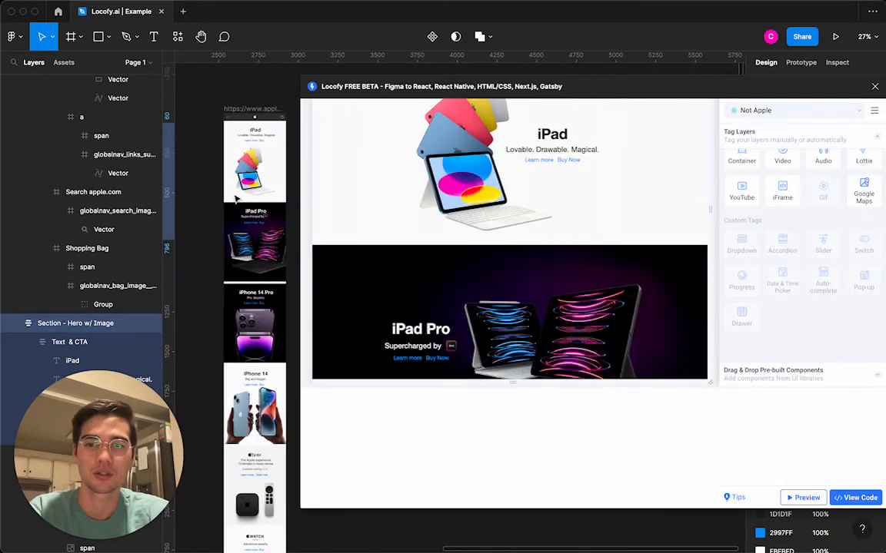
{"action": "scroll", "coordinate": [236, 198], "scroll_direction": "left", "scroll_amount": 2}
{"action": "scroll", "coordinate": [236, 198], "scroll_direction": "up", "scroll_amount": 1}
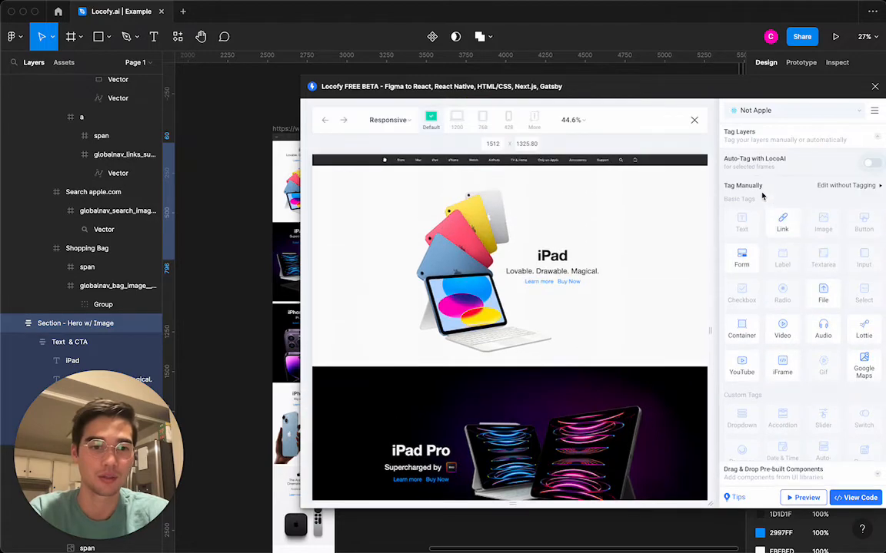
{"action": "left_click", "coordinate": [741, 326]}
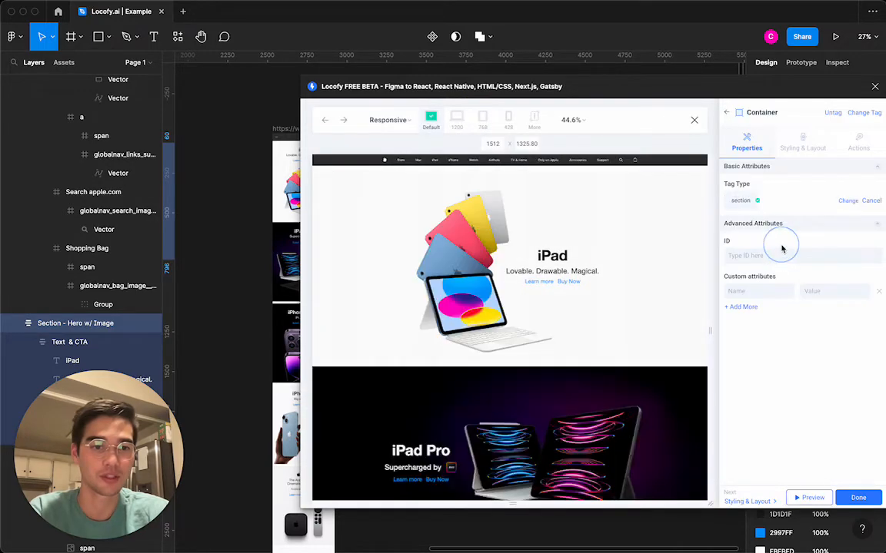
{"action": "left_click", "coordinate": [803, 142]}
{"action": "left_click", "coordinate": [804, 190]}
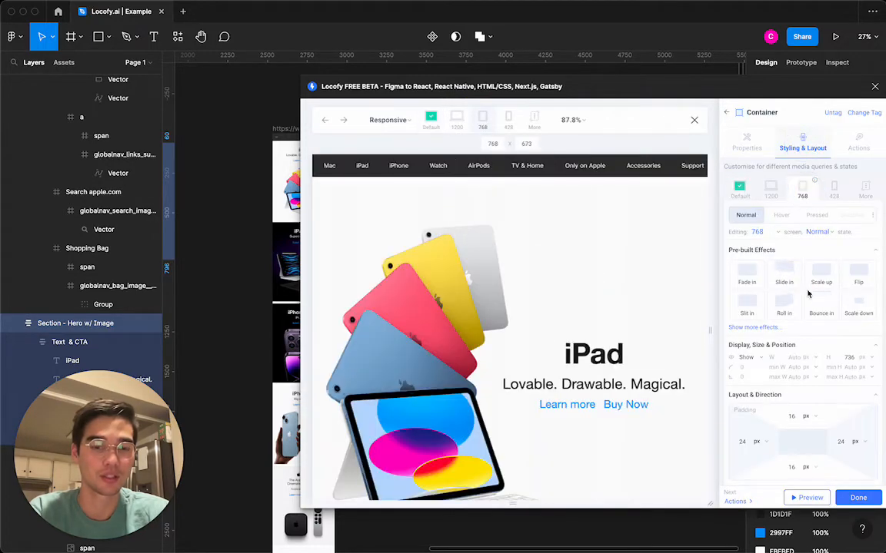
{"action": "left_click", "coordinate": [833, 190]}
{"action": "scroll", "coordinate": [810, 311], "scroll_direction": "down", "scroll_amount": 2}
{"action": "scroll", "coordinate": [801, 338], "scroll_direction": "down", "scroll_amount": 1}
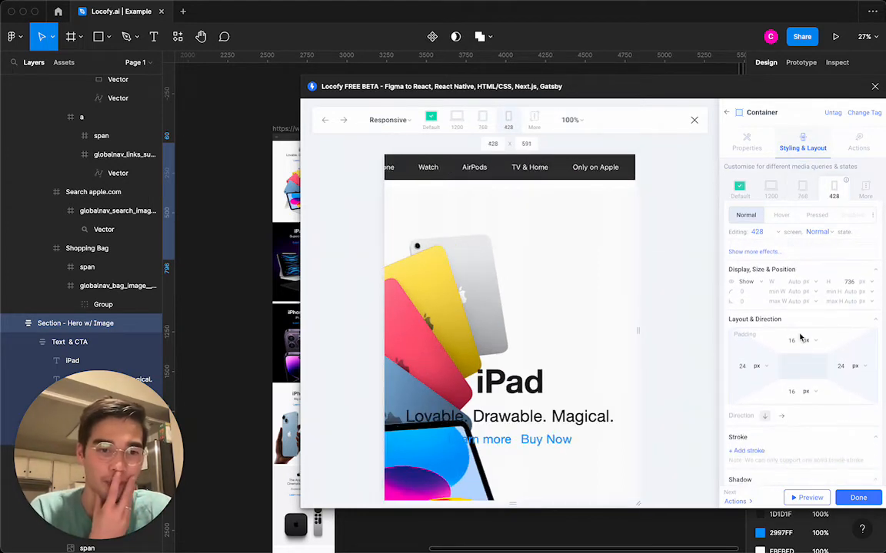
- Try a top padding of 0 px on the hero section at 428, and restore it to 16 px
{"action": "scroll", "coordinate": [798, 349], "scroll_direction": "up", "scroll_amount": 1}
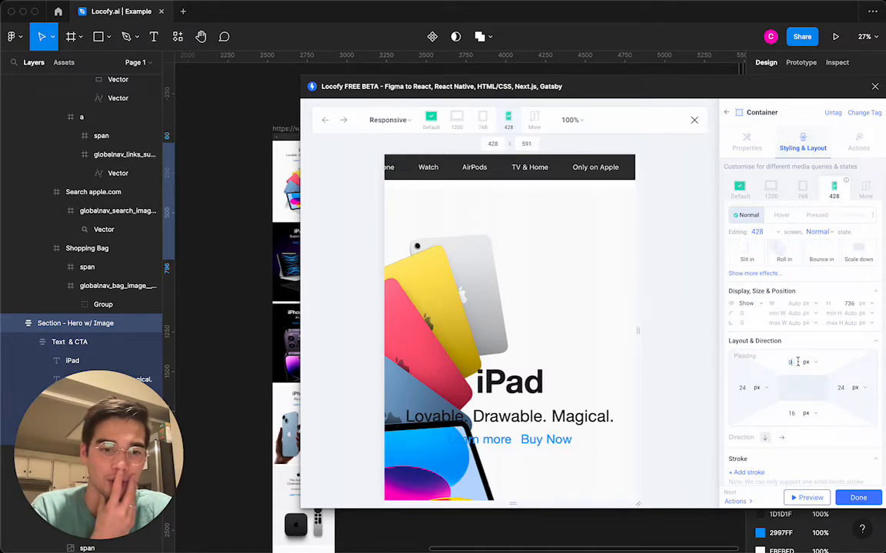
{"action": "left_click", "coordinate": [797, 346]}
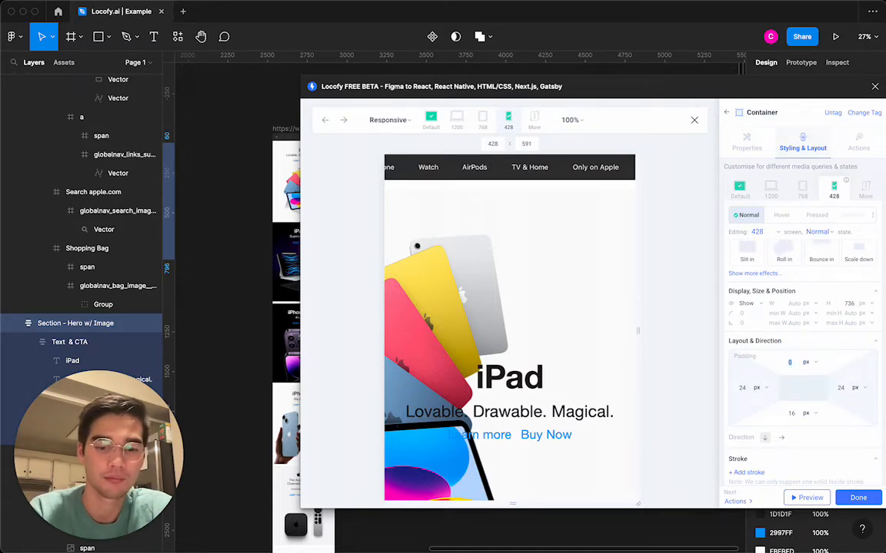
{"action": "type", "text": "16"}
- Add the advanced CSS property justify-content with the value flex-start to the hero section at the 428 breakpoint
{"action": "scroll", "coordinate": [810, 348], "scroll_direction": "down", "scroll_amount": 4}
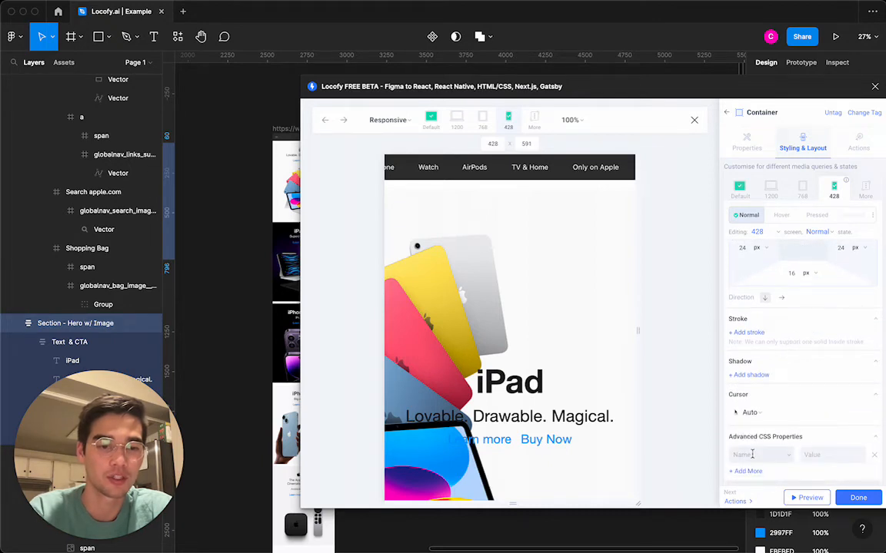
{"action": "left_click", "coordinate": [752, 454]}
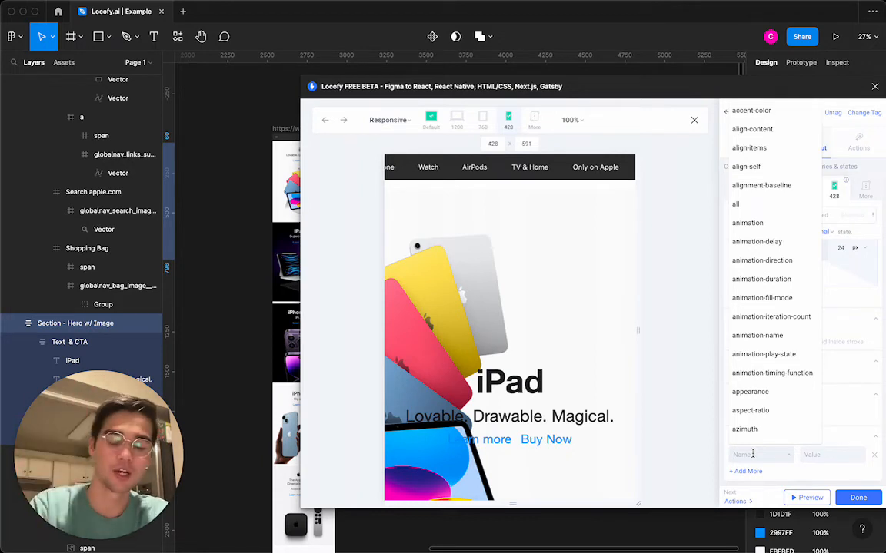
{"action": "type", "text": "f"}
{"action": "key", "text": "BackSpace"}
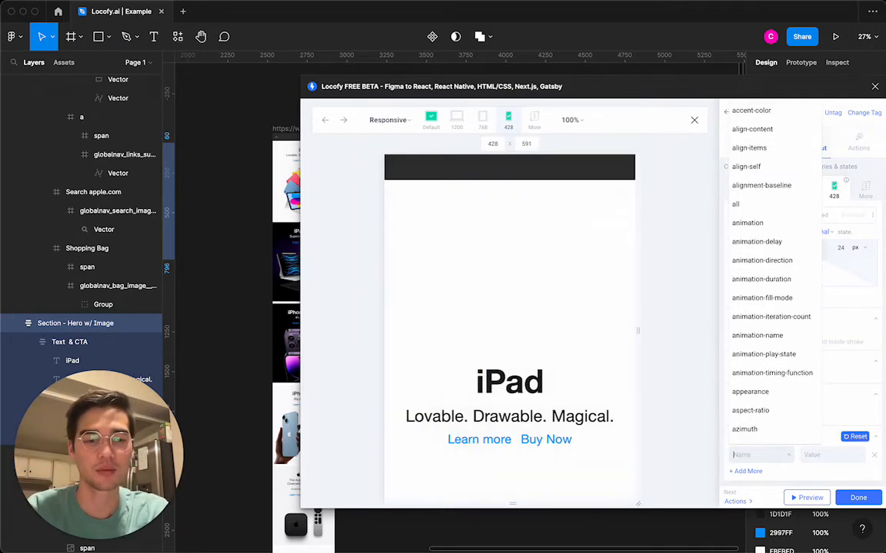
{"action": "type", "text": "justi"}
{"action": "left_click", "coordinate": [744, 361]}
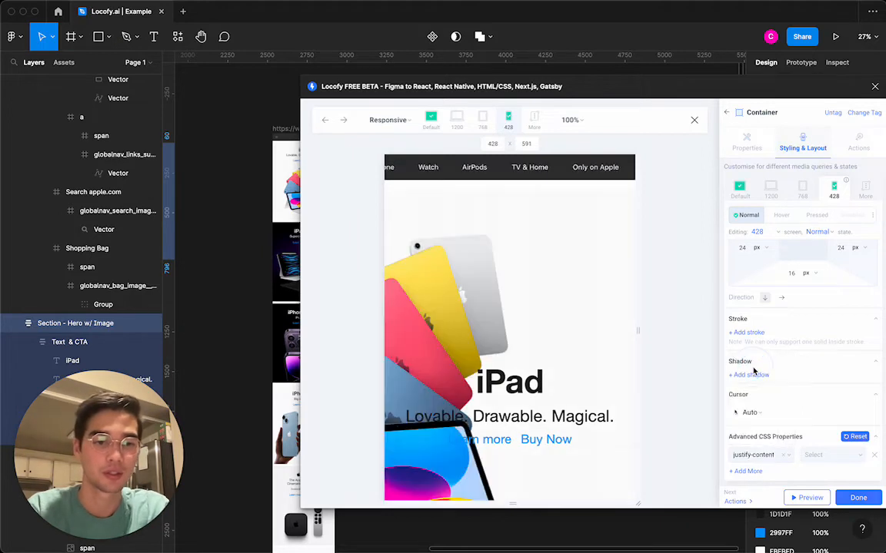
{"action": "left_click", "coordinate": [818, 454]}
{"action": "left_click", "coordinate": [820, 269]}
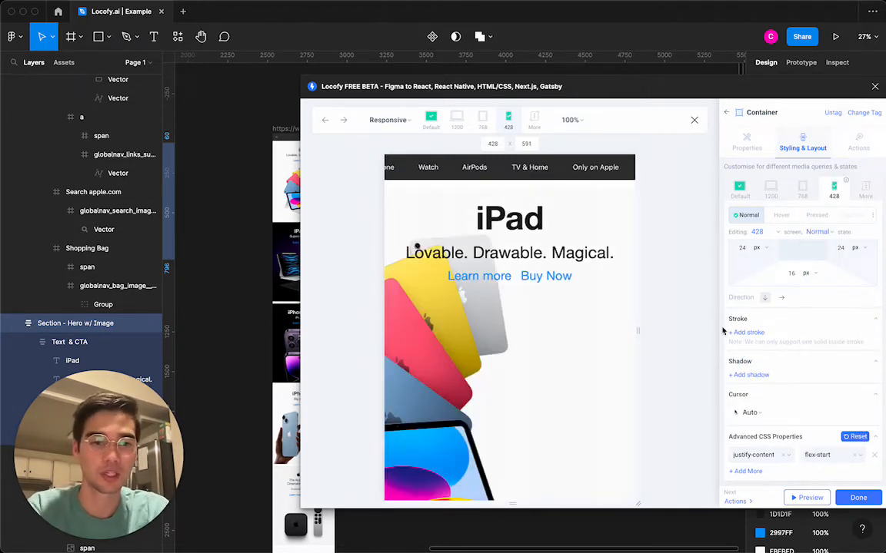
- Set the hero section's height to 500 px at the 428 breakpoint and check the iPad image and text in the preview
{"action": "scroll", "coordinate": [574, 349], "scroll_direction": "down", "scroll_amount": 2}
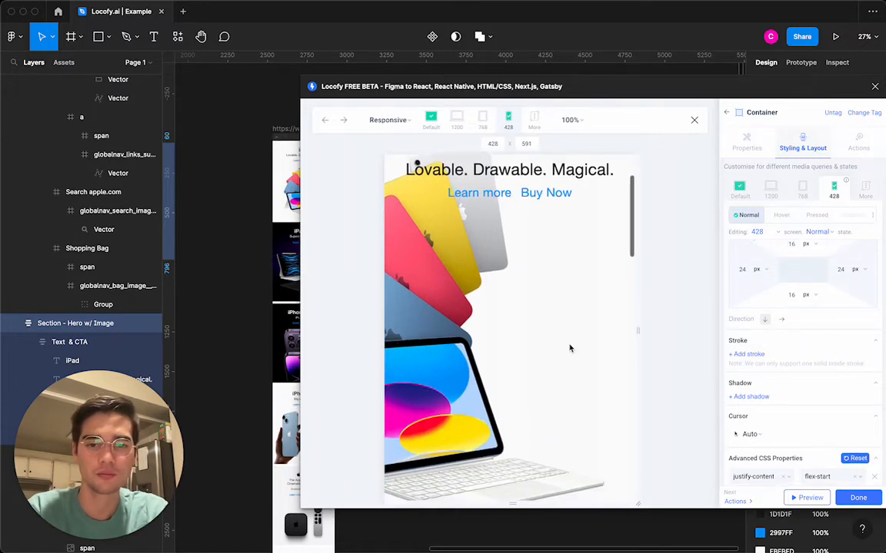
{"action": "scroll", "coordinate": [570, 348], "scroll_direction": "up", "scroll_amount": 2}
{"action": "scroll", "coordinate": [570, 349], "scroll_direction": "down", "scroll_amount": 2}
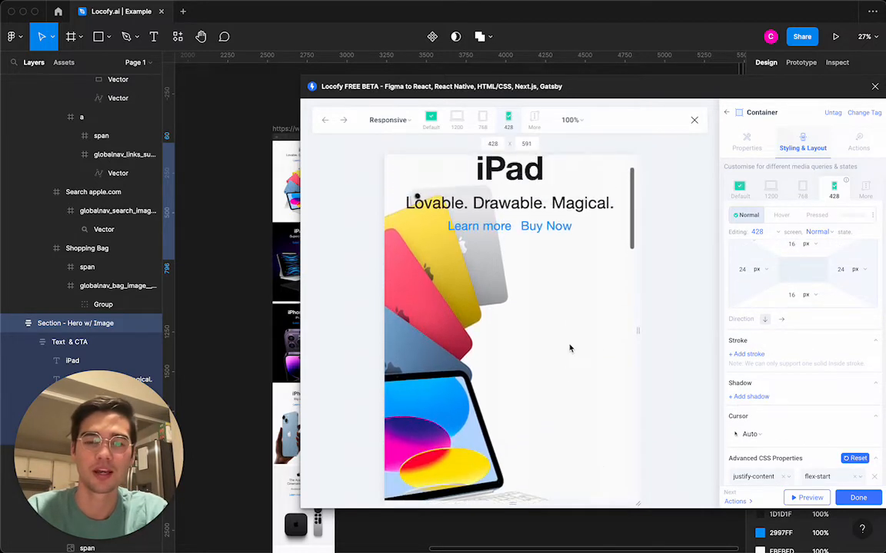
{"action": "scroll", "coordinate": [571, 349], "scroll_direction": "up", "scroll_amount": 2}
{"action": "scroll", "coordinate": [742, 302], "scroll_direction": "up", "scroll_amount": 4}
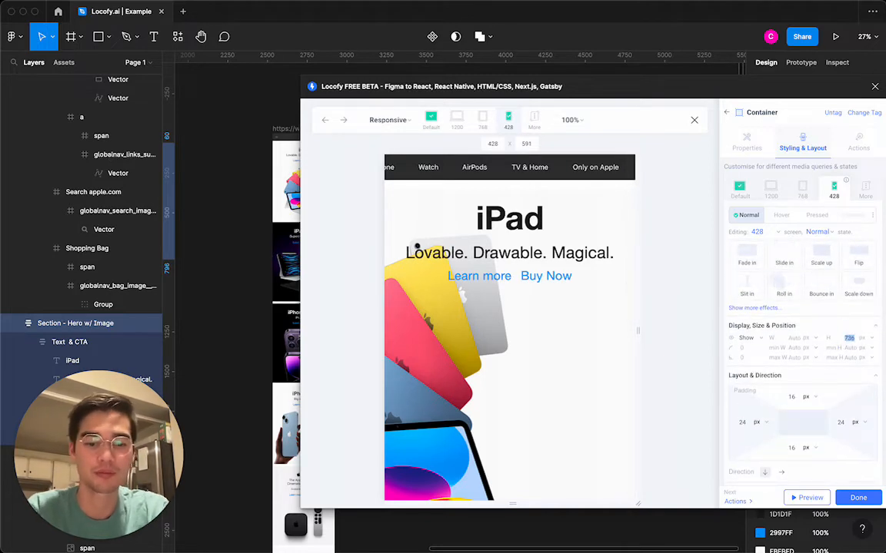
{"action": "type", "text": "500"}
{"action": "scroll", "coordinate": [424, 384], "scroll_direction": "down", "scroll_amount": 2}
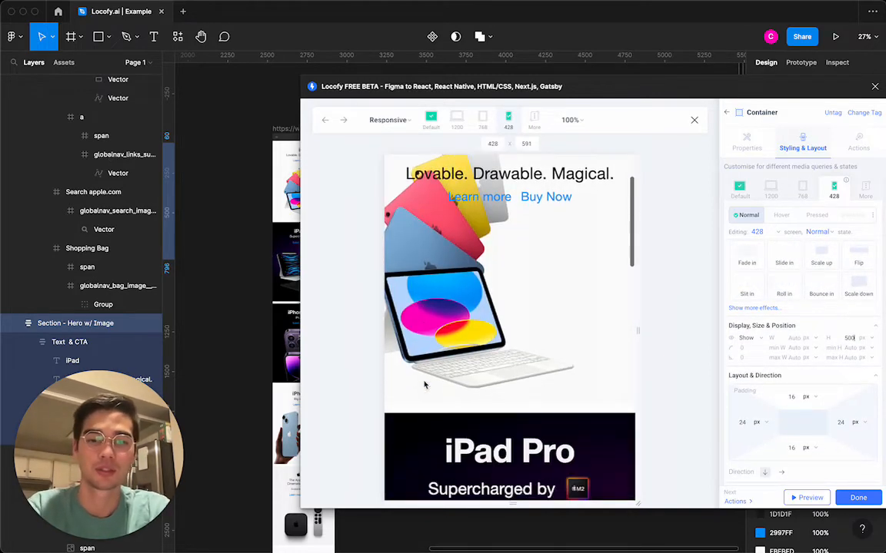
{"action": "scroll", "coordinate": [424, 384], "scroll_direction": "up", "scroll_amount": 2}
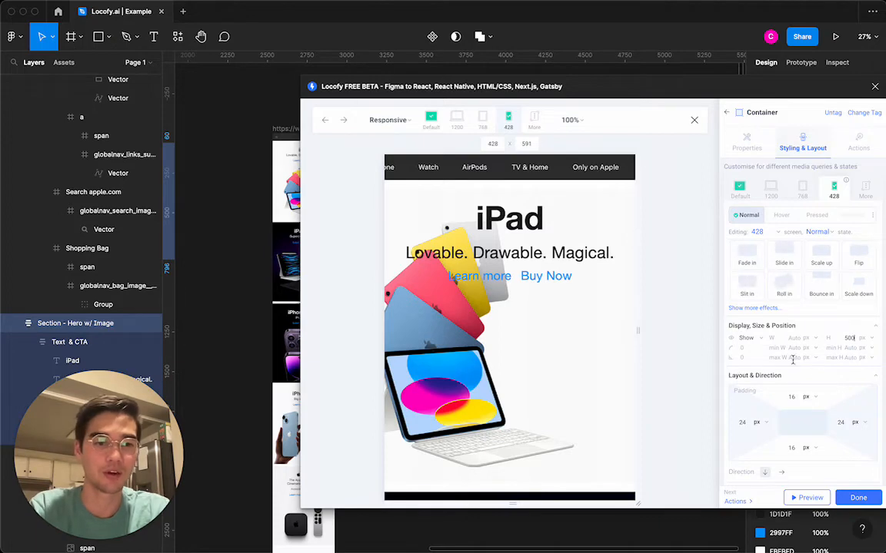
- Add a margin-top entry to the hero section's advanced CSS properties at the 428 breakpoint
{"action": "scroll", "coordinate": [792, 359], "scroll_direction": "down", "scroll_amount": 5}
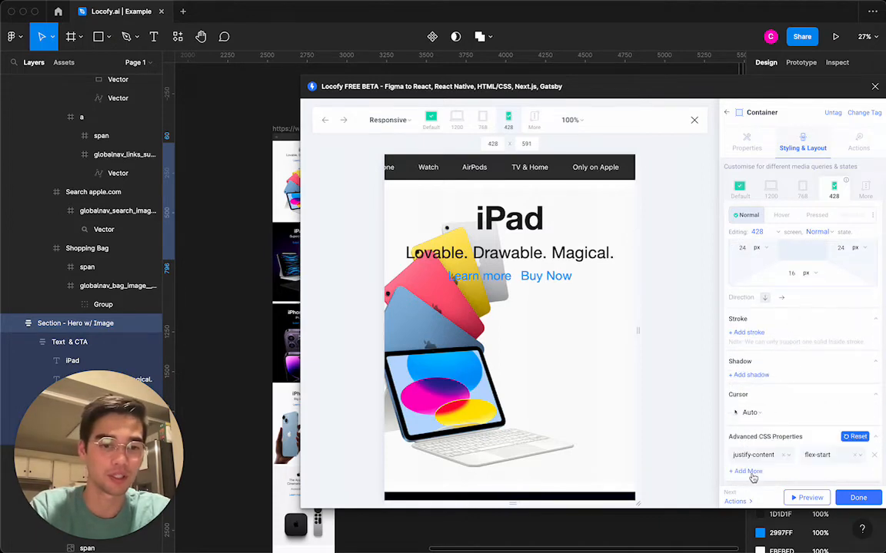
{"action": "left_click", "coordinate": [747, 471]}
{"action": "left_click", "coordinate": [757, 474]}
{"action": "type", "text": "margin"}
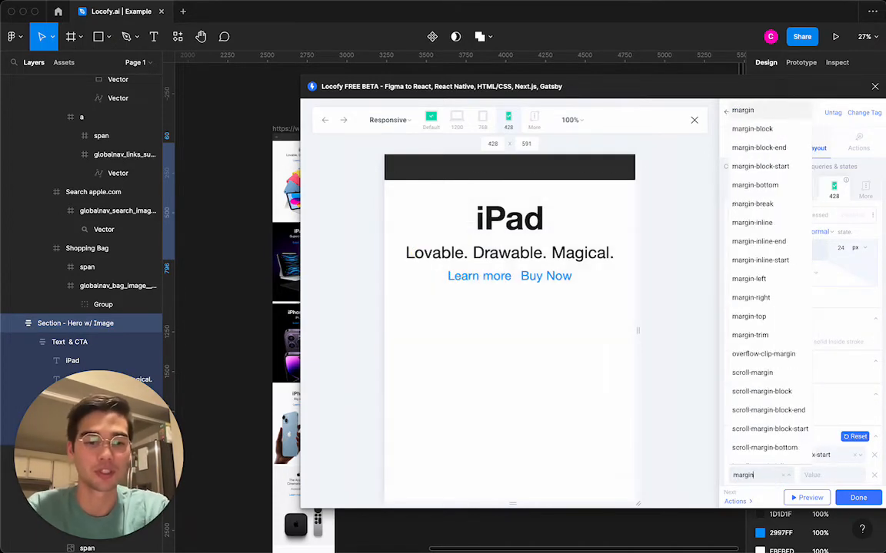
{"action": "type", "text": "-"}
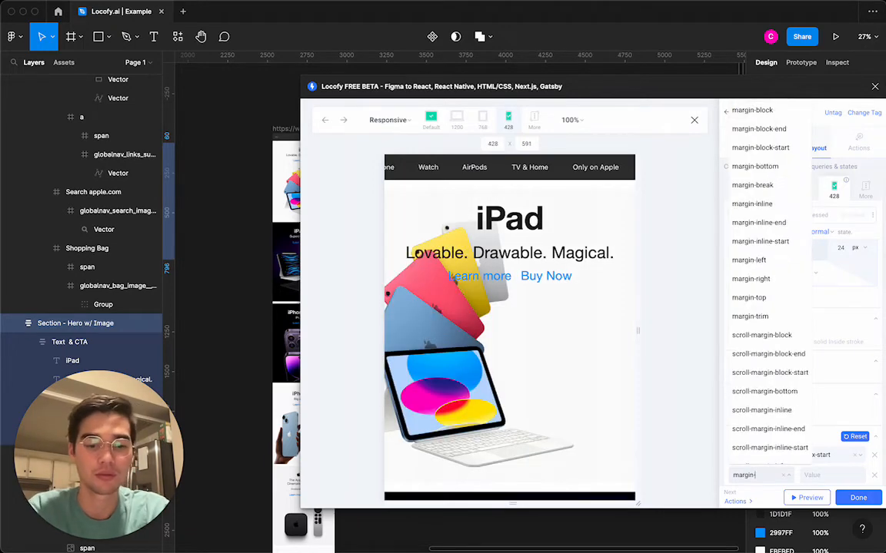
{"action": "type", "text": "top"}
{"action": "key", "text": "Tab"}
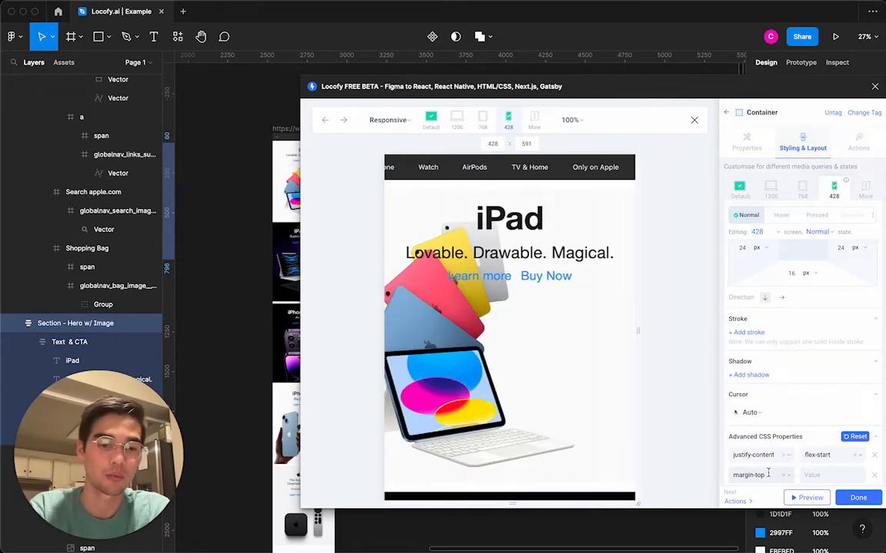
- Change the new margin-top entry to padding-top and give it the value 11px
{"action": "left_click", "coordinate": [778, 476]}
{"action": "type", "text": "padding"}
{"action": "type", "text": "-top"}
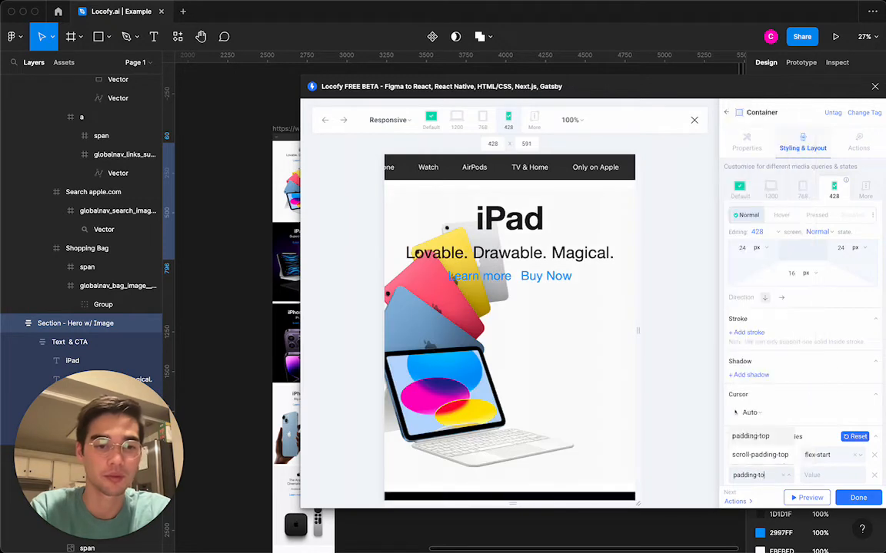
{"action": "left_click", "coordinate": [812, 474]}
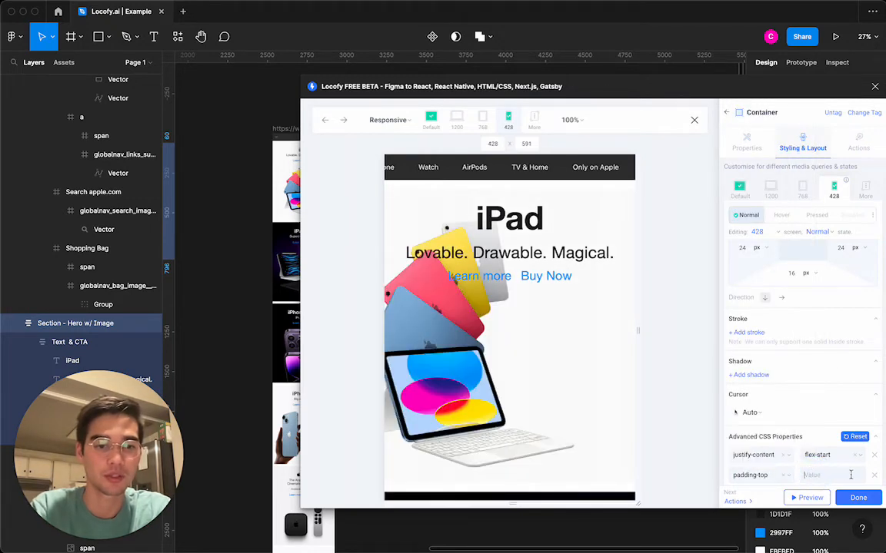
{"action": "type", "text": "11px"}
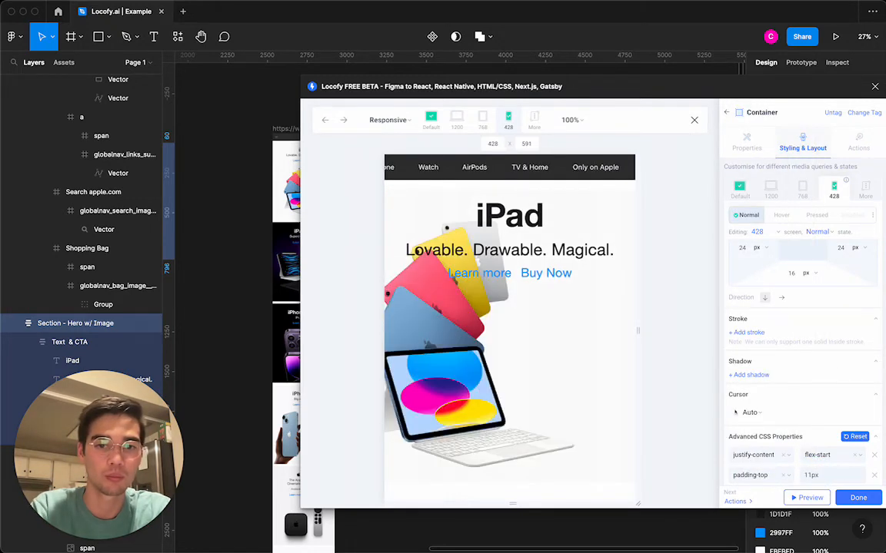
- Set the hero section's padding-top value to 64px
{"action": "left_click_drag", "start_coordinate": [835, 474], "coordinate": [781, 473]}
{"action": "left_click", "coordinate": [838, 477]}
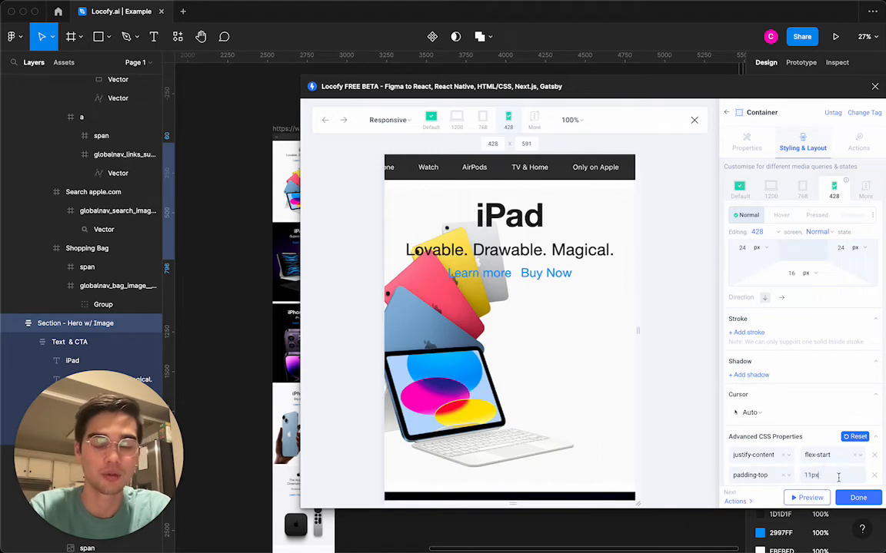
{"action": "left_click_drag", "start_coordinate": [837, 478], "coordinate": [764, 477]}
{"action": "type", "text": "64px"}
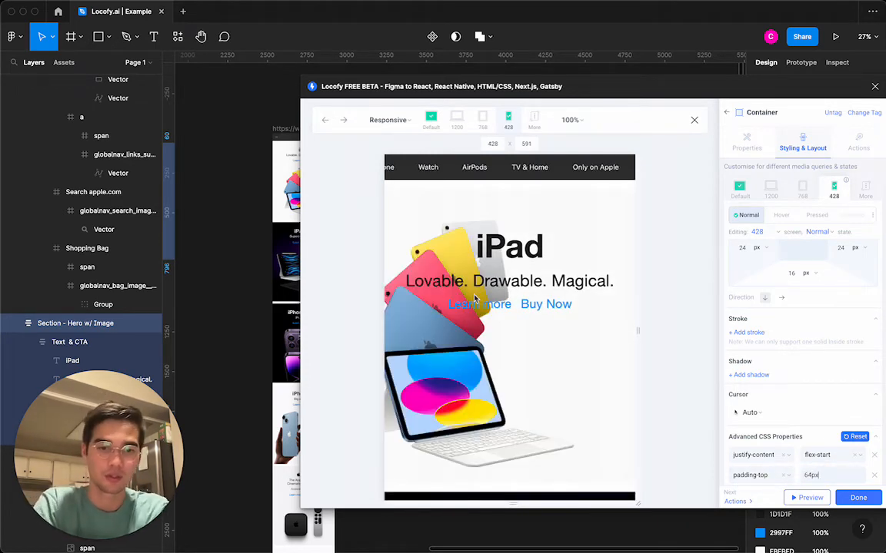
- Try margin-top with the value 64px in place of padding-top, and check the hero section's spacing in the preview
{"action": "left_click", "coordinate": [757, 472]}
{"action": "key", "text": "Right"}
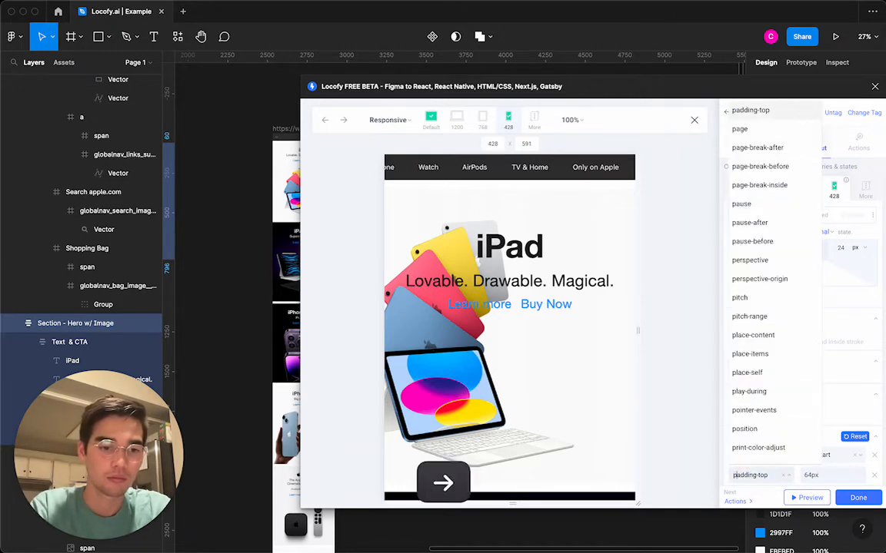
{"action": "key", "text": "alt+Right"}
{"action": "key", "text": "shift+super+Left"}
{"action": "type", "text": "margin-top"}
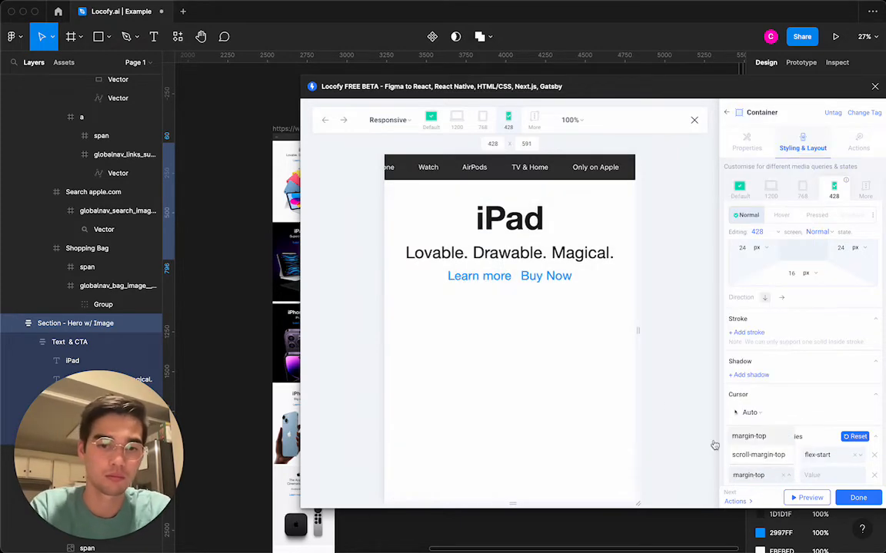
{"action": "left_click", "coordinate": [754, 437]}
{"action": "type", "text": "64"}
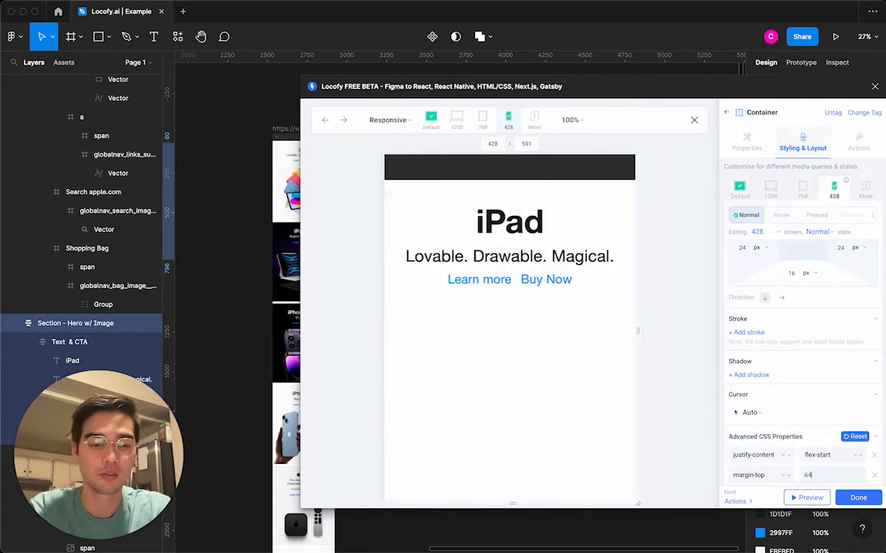
{"action": "key", "text": "Return"}
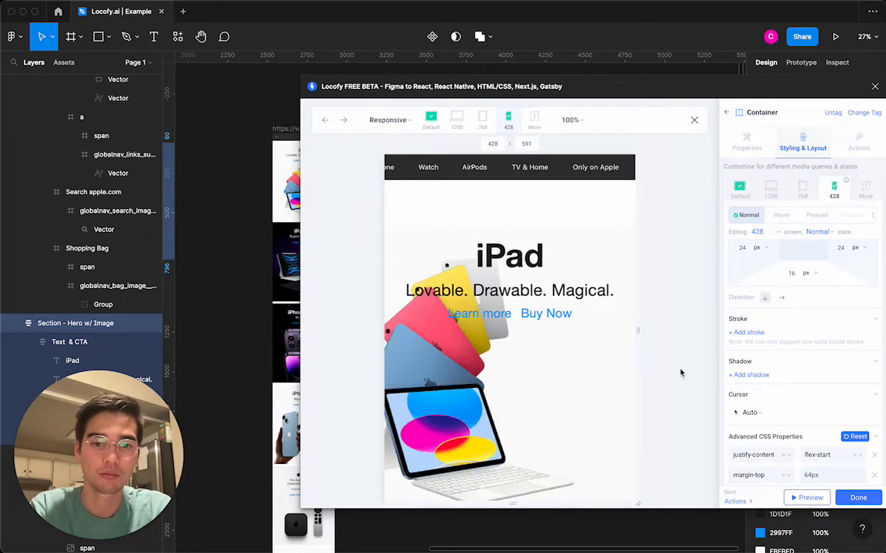
{"action": "scroll", "coordinate": [574, 371], "scroll_direction": "down", "scroll_amount": 3}
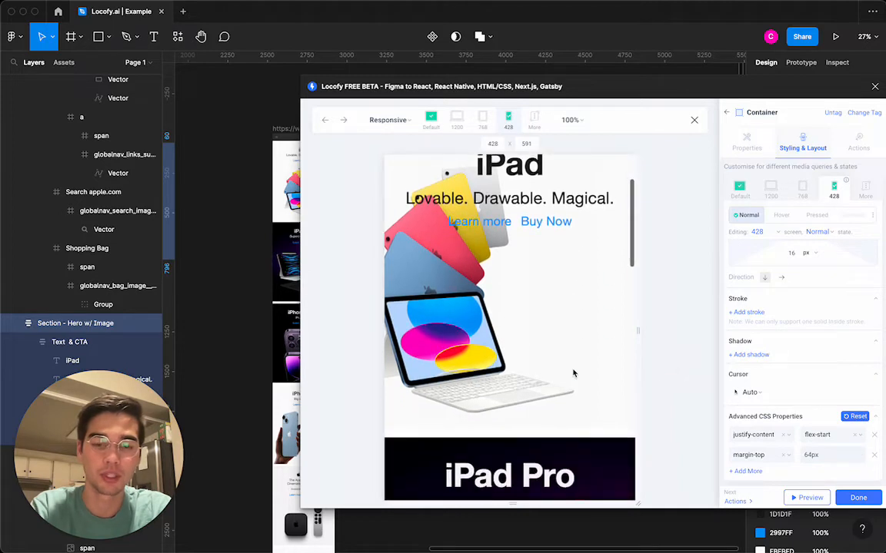
{"action": "scroll", "coordinate": [574, 374], "scroll_direction": "up", "scroll_amount": 2}
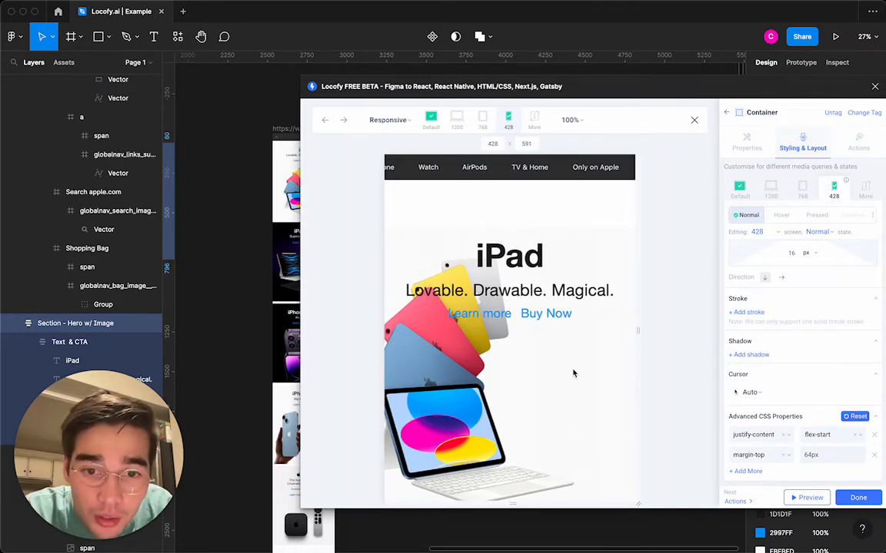
{"action": "scroll", "coordinate": [573, 373], "scroll_direction": "down", "scroll_amount": 2}
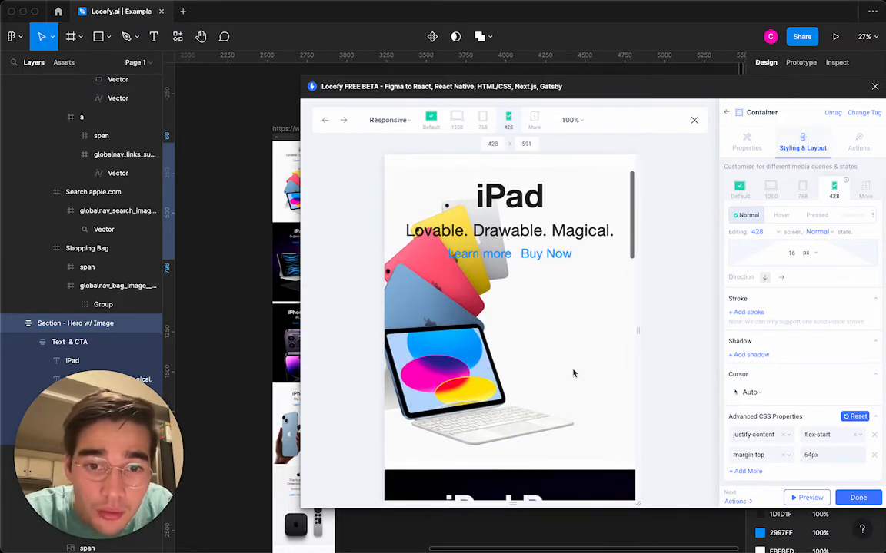
{"action": "scroll", "coordinate": [572, 374], "scroll_direction": "up", "scroll_amount": 2}
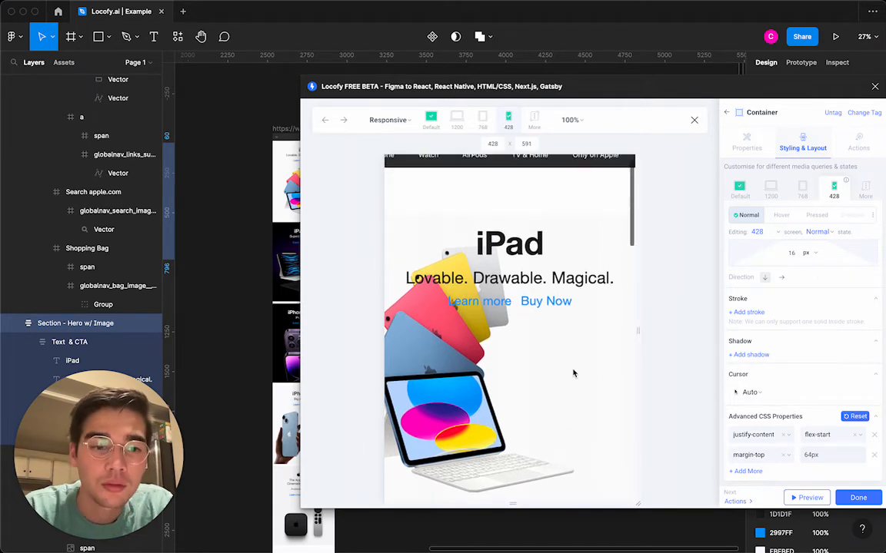
- Replace margin-top with padding-top at 64px, and compare the preview with the mobile iPad hero design on the canvas
{"action": "left_click", "coordinate": [760, 454]}
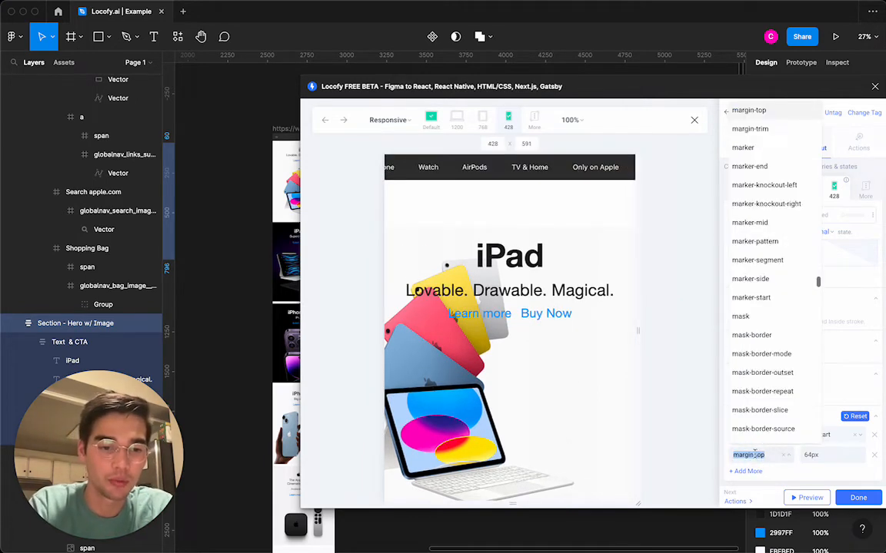
{"action": "key", "text": "super+shift+Left"}
{"action": "type", "text": "padding"}
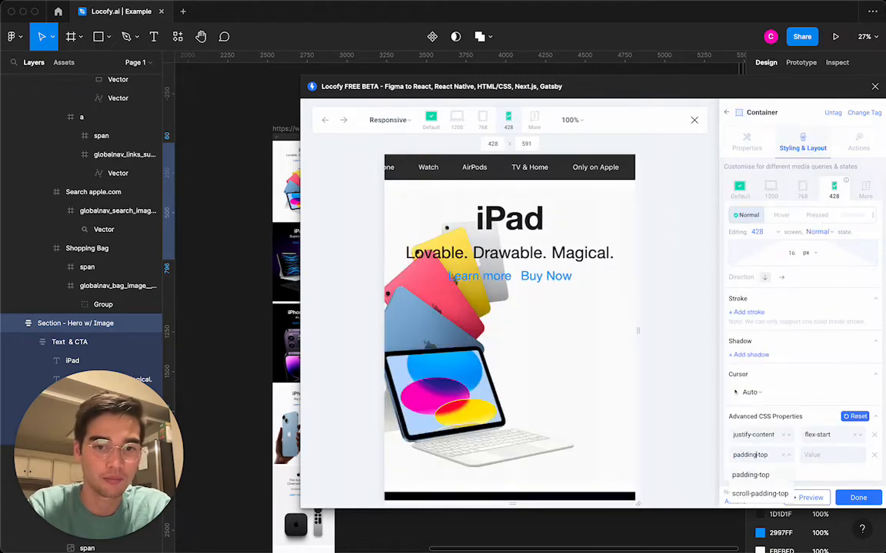
{"action": "left_click", "coordinate": [769, 475]}
{"action": "left_click", "coordinate": [813, 455]}
{"action": "type", "text": "64px"}
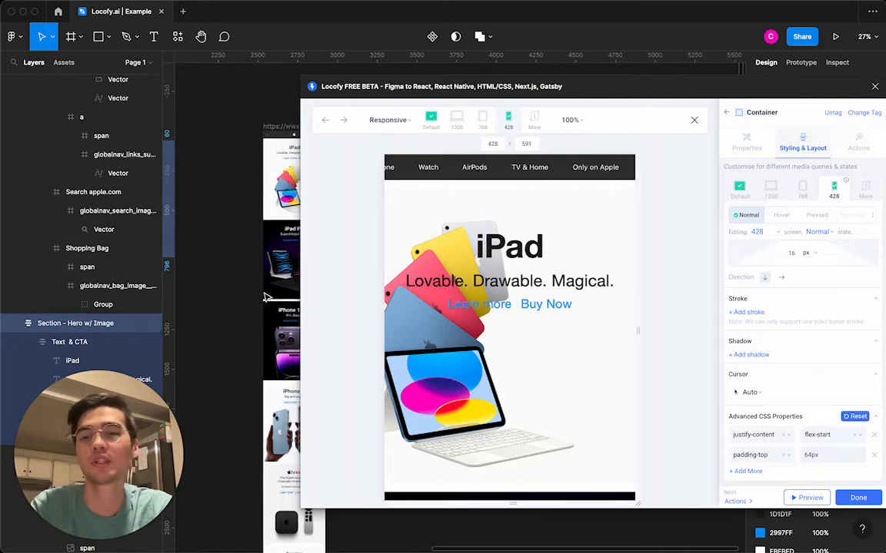
{"action": "scroll", "coordinate": [267, 297], "scroll_direction": "right", "scroll_amount": 3}
{"action": "scroll", "coordinate": [267, 296], "scroll_direction": "up", "scroll_amount": 5, "text": "super"}
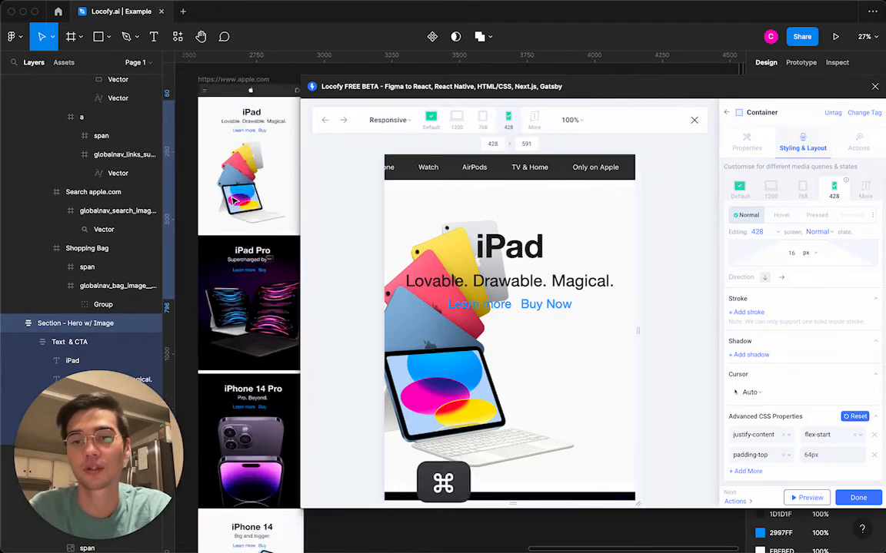
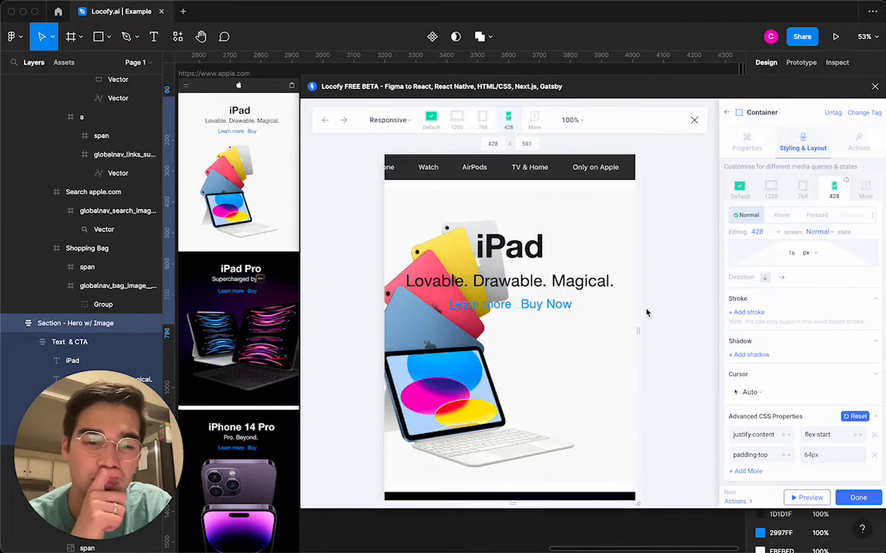
- Open the name of the padding-top entry for editing in the hero section's advanced CSS properties
{"action": "left_click", "coordinate": [753, 454]}
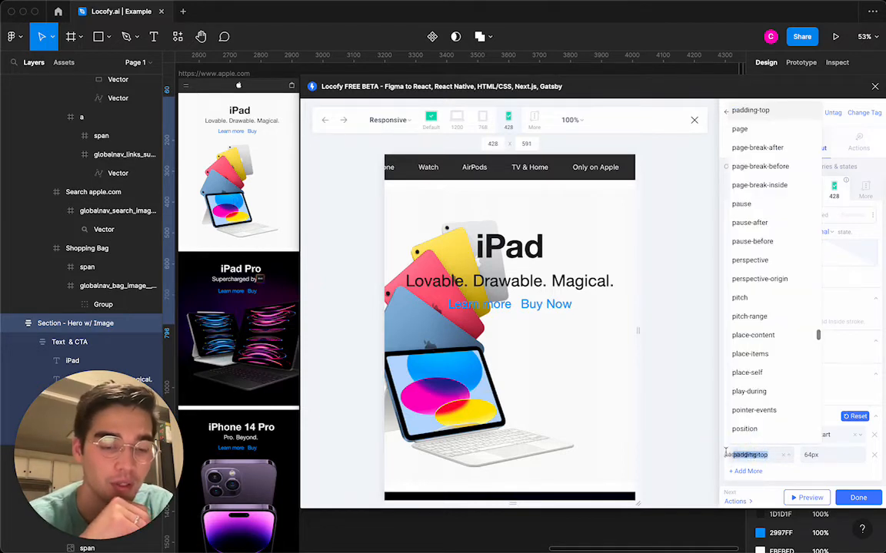
{"action": "key", "text": "super+shift+Left"}
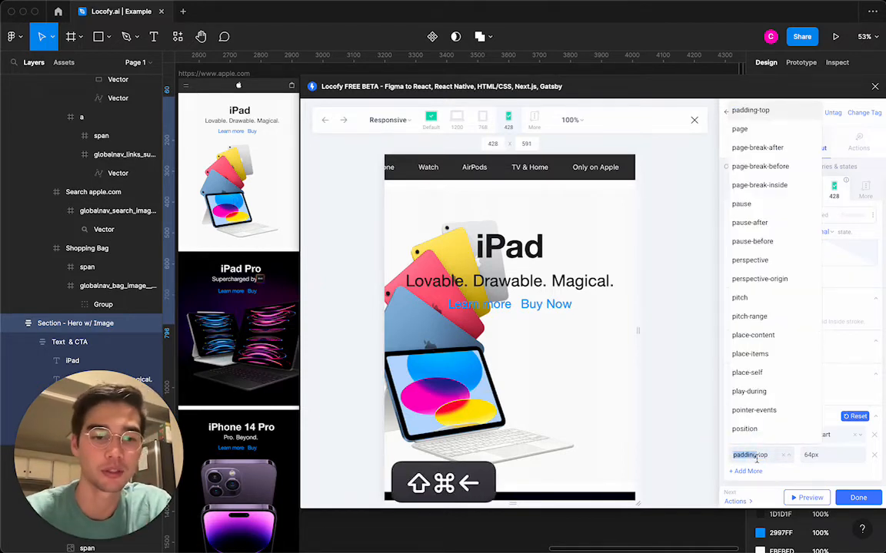
- Replace the hero container's padding-top property with margin-top set to 64px for the 428 screen
{"action": "type", "text": "margin-top"}
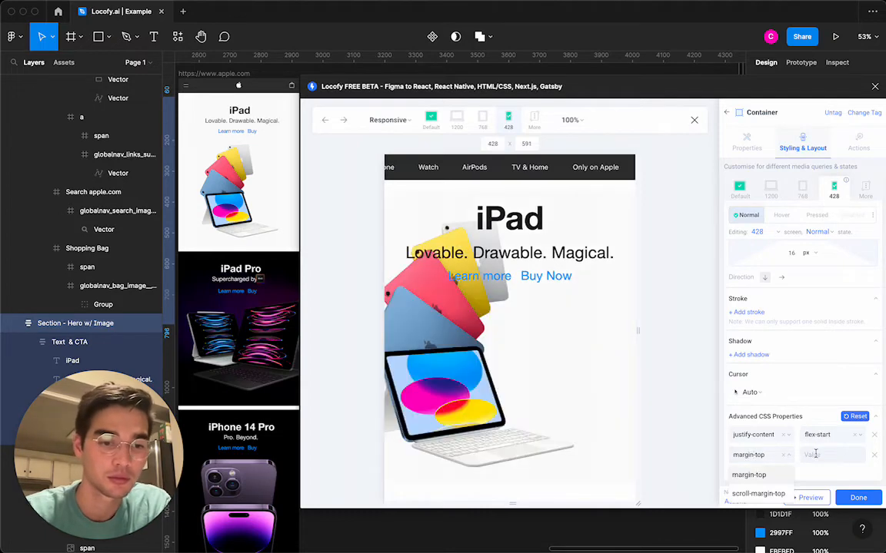
{"action": "key", "text": "Tab"}
{"action": "type", "text": "64p"}
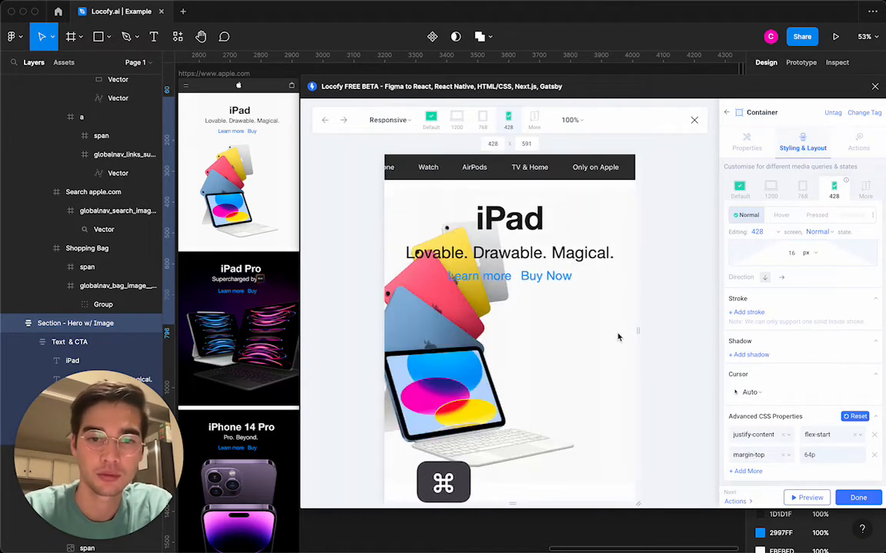
{"action": "type", "text": "x"}
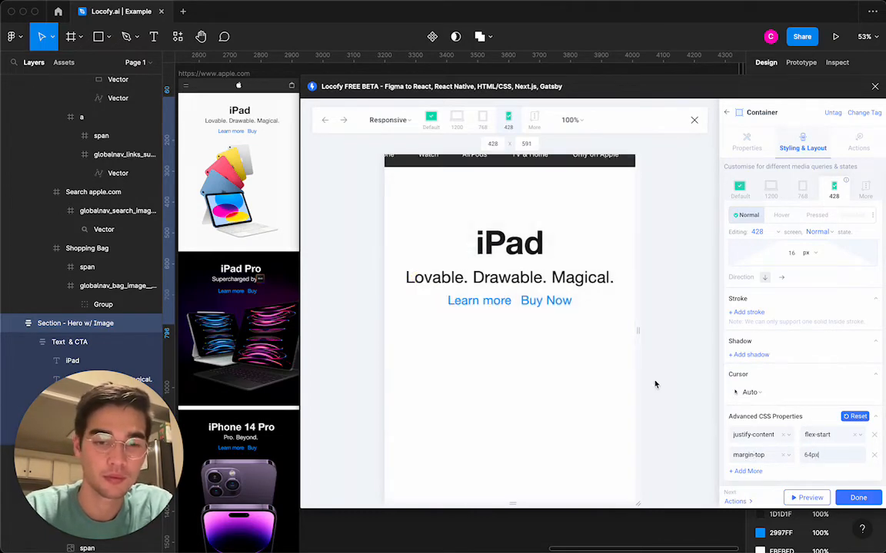
{"action": "scroll", "coordinate": [624, 347], "scroll_direction": "up", "scroll_amount": 1}
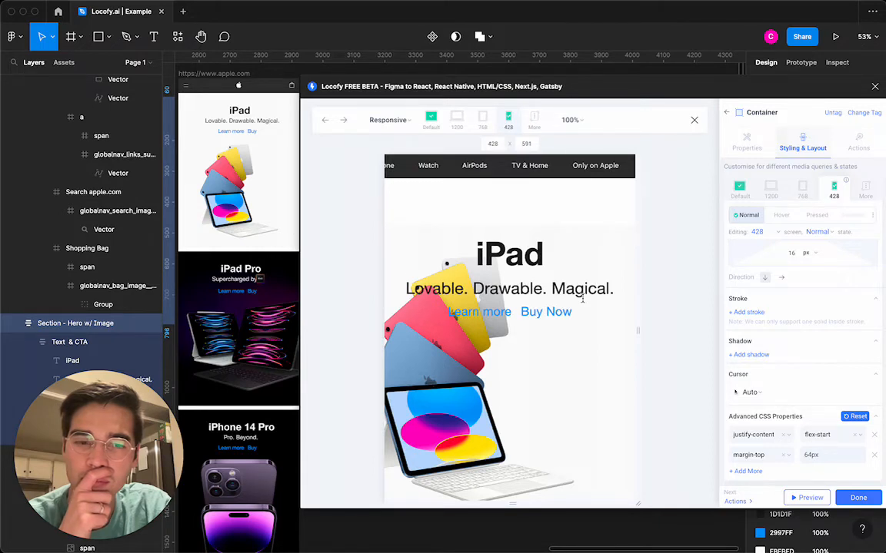
- Remove the margin-top property from the hero container's advanced CSS for the 428 screen
{"action": "scroll", "coordinate": [582, 299], "scroll_direction": "down", "scroll_amount": 2}
{"action": "left_click", "coordinate": [873, 455]}
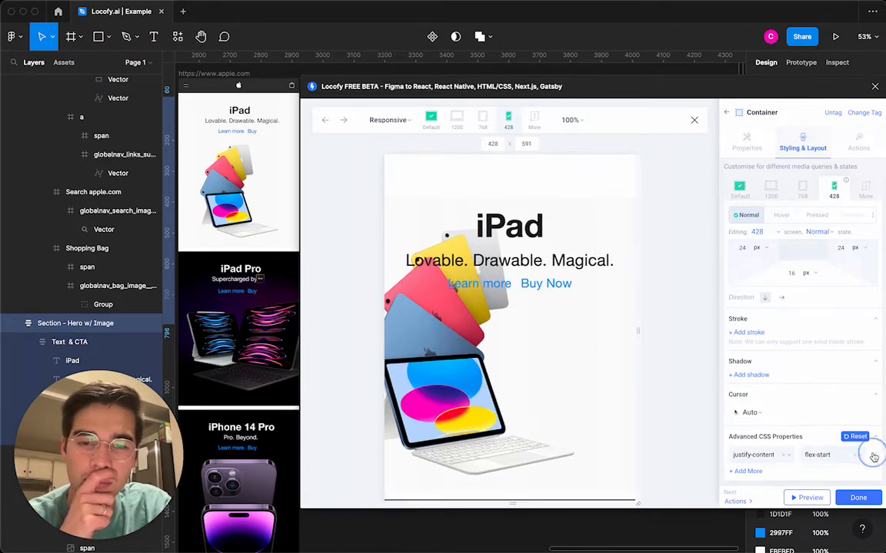
{"action": "scroll", "coordinate": [253, 193], "scroll_direction": "left", "scroll_amount": 1}
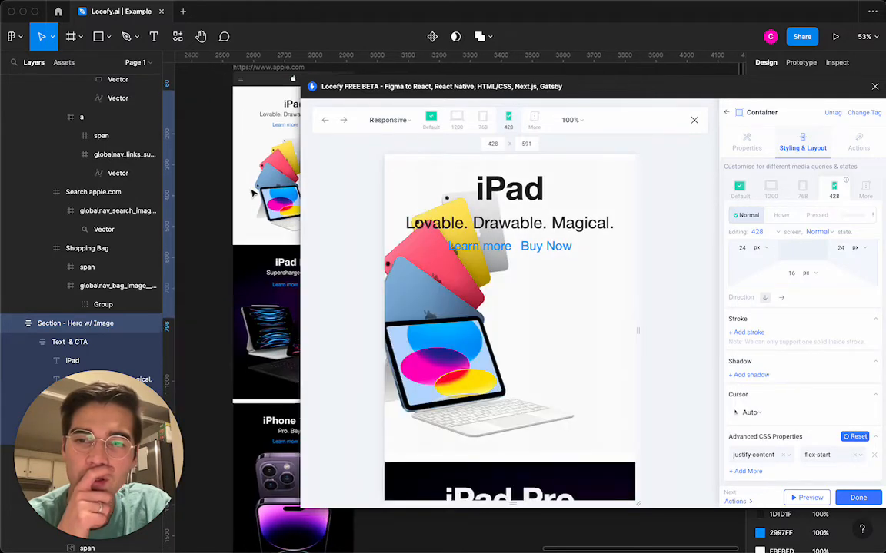
- Add an object-fit property to the hero container's advanced CSS for the 428 screen
{"action": "scroll", "coordinate": [253, 193], "scroll_direction": "left", "scroll_amount": 9}
{"action": "scroll", "coordinate": [253, 193], "scroll_direction": "down", "scroll_amount": 4}
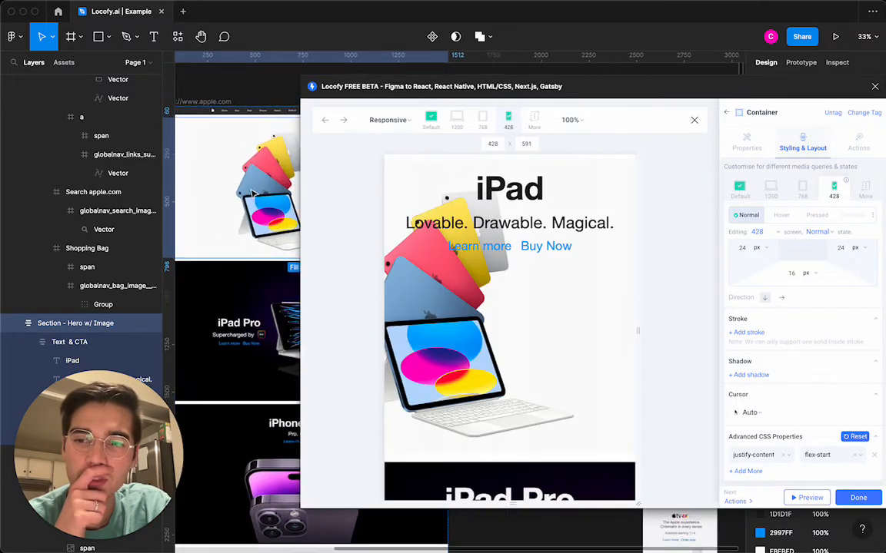
{"action": "scroll", "coordinate": [253, 193], "scroll_direction": "right", "scroll_amount": 1}
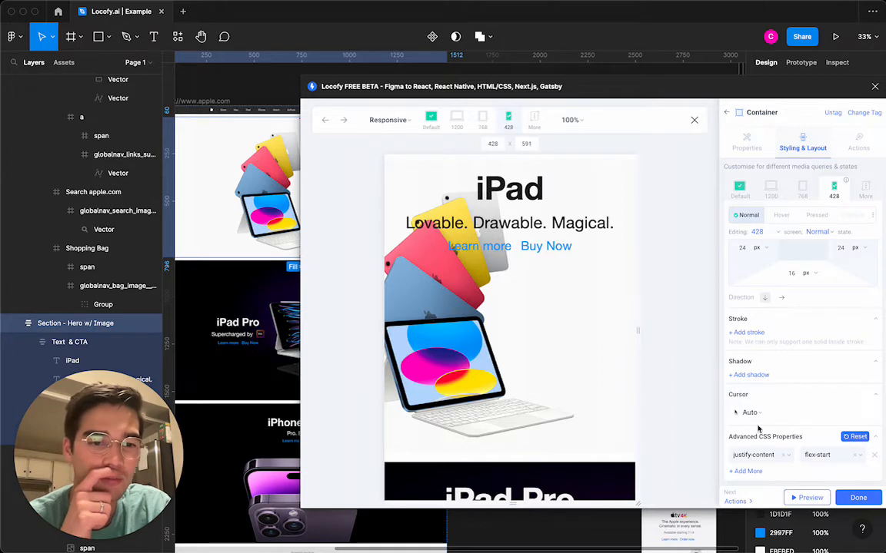
{"action": "left_click", "coordinate": [749, 471]}
{"action": "left_click", "coordinate": [748, 475]}
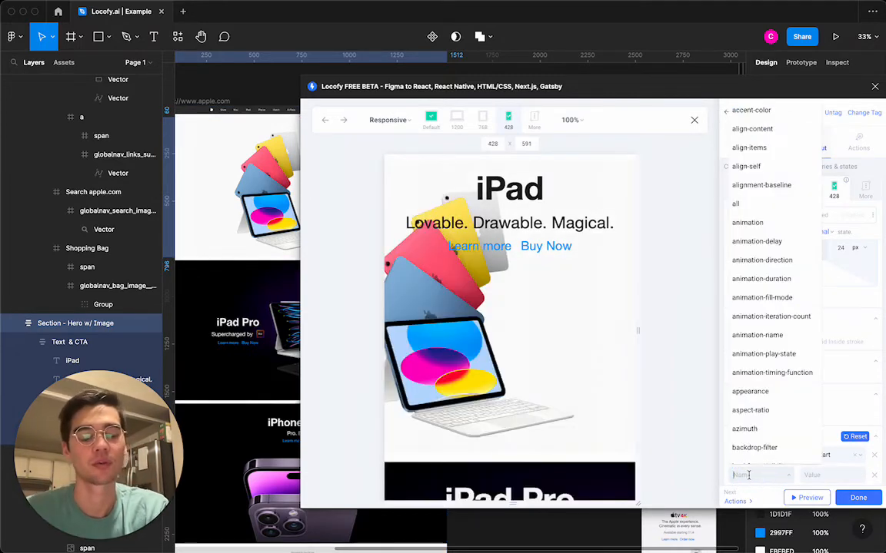
{"action": "type", "text": "object"}
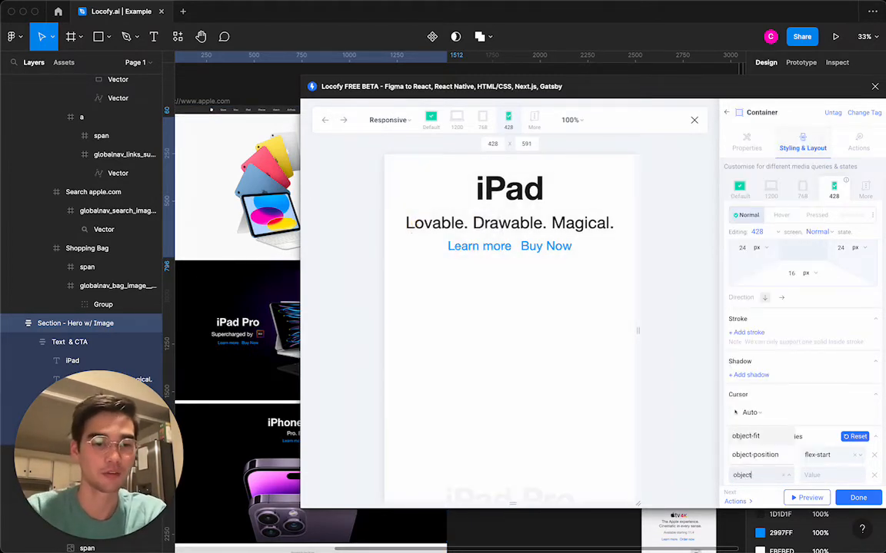
{"action": "key", "text": "Return"}
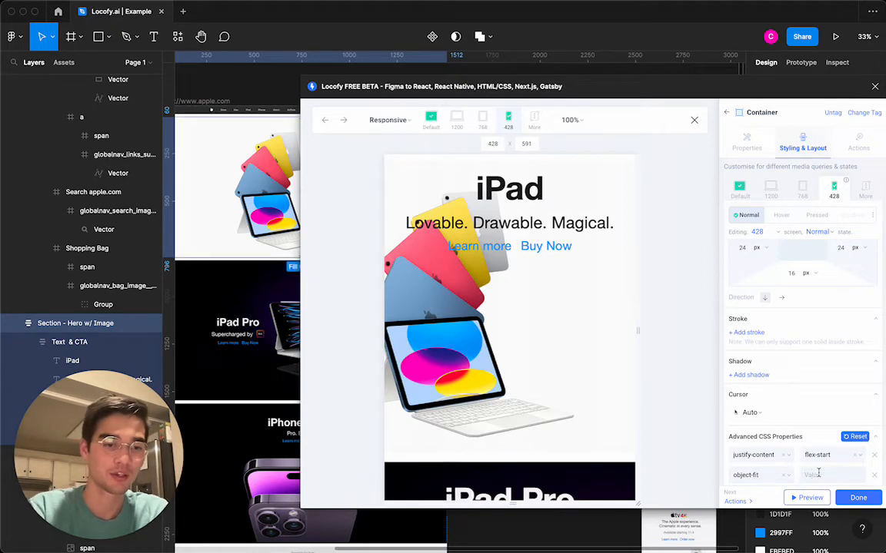
{"action": "left_click", "coordinate": [818, 474]}
{"action": "type", "text": "cover"}
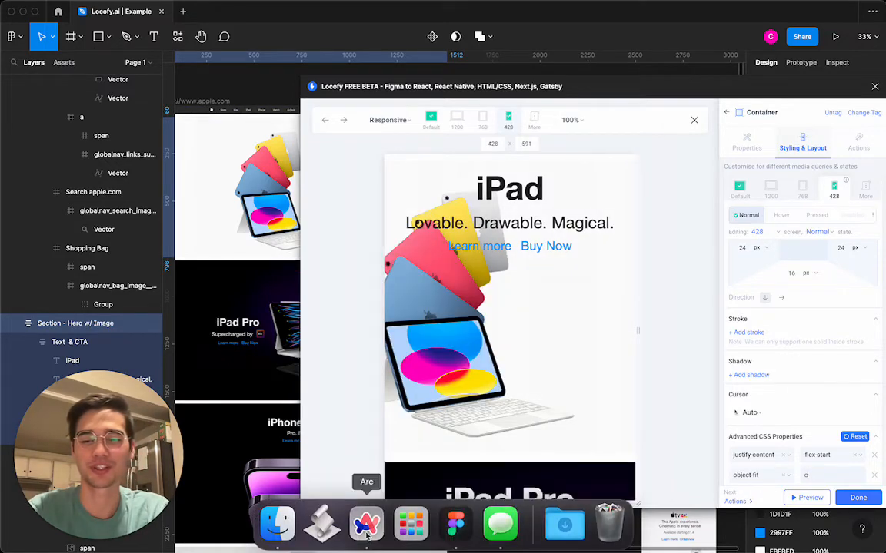
- Switch to Arc, search the web for "object-fit css" in a new tab, and open the MDN reference page
{"action": "left_click", "coordinate": [365, 531]}
{"action": "key", "text": "super+t"}
{"action": "type", "text": "object-c"}
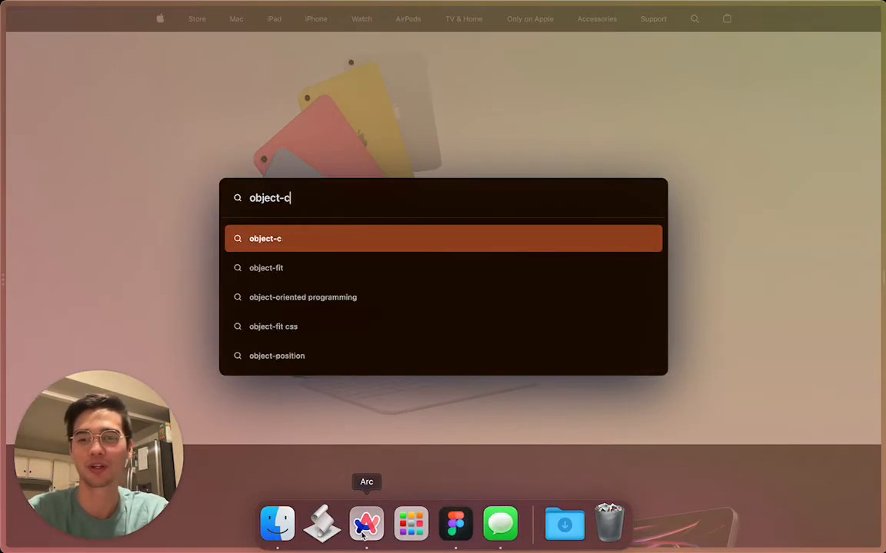
{"action": "key", "text": "BackSpace"}
{"action": "type", "text": "fit css"}
{"action": "key", "text": "Return"}
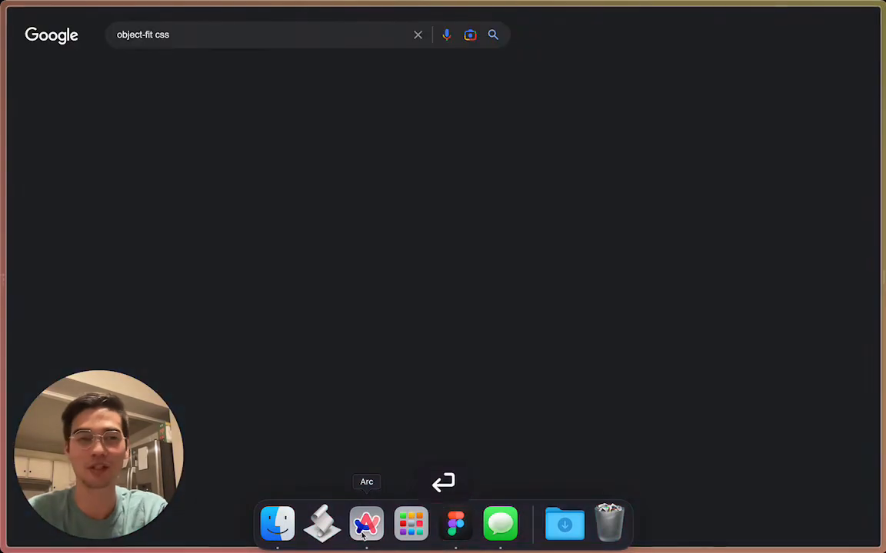
{"action": "left_click", "coordinate": [246, 136]}
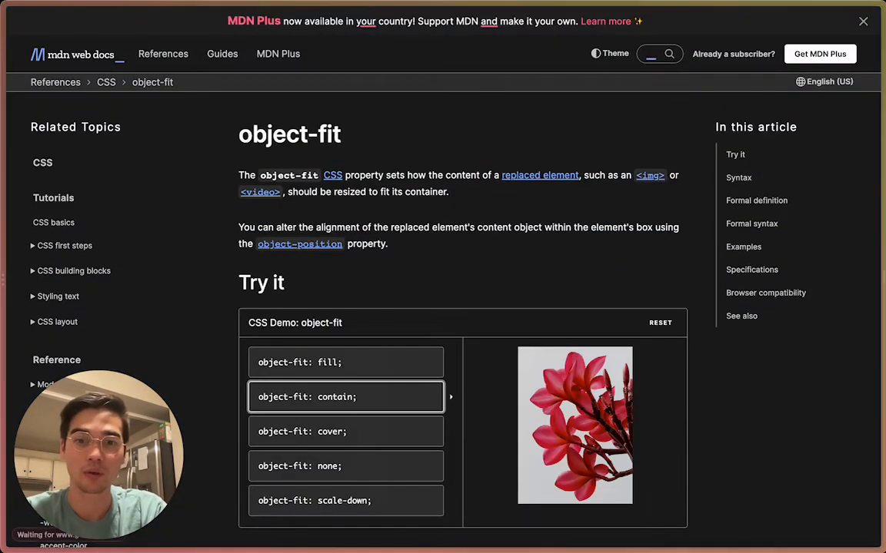
- Compare the fill, contain, cover, none and scale-down options in the MDN object-fit demo
{"action": "scroll", "coordinate": [442, 190], "scroll_direction": "down", "scroll_amount": 1}
{"action": "left_click", "coordinate": [366, 323]}
{"action": "left_click", "coordinate": [366, 290]}
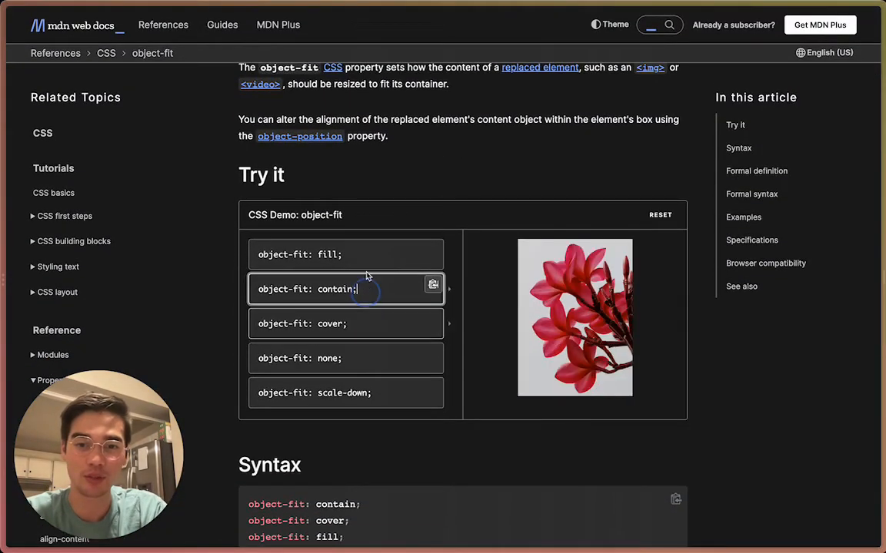
{"action": "left_click", "coordinate": [365, 254]}
{"action": "left_click", "coordinate": [366, 289]}
{"action": "left_click", "coordinate": [365, 351]}
{"action": "left_click", "coordinate": [364, 324]}
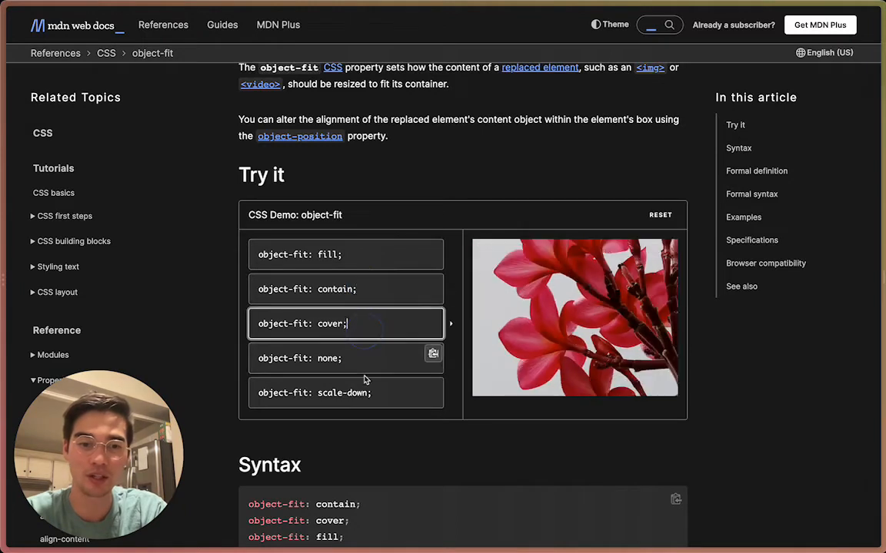
{"action": "left_click", "coordinate": [363, 388]}
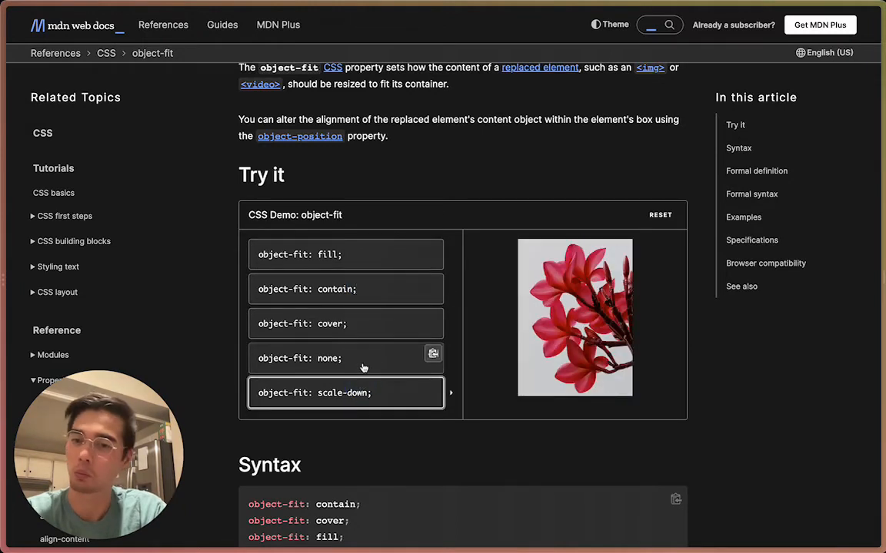
{"action": "mouse_move", "coordinate": [1, 276]}
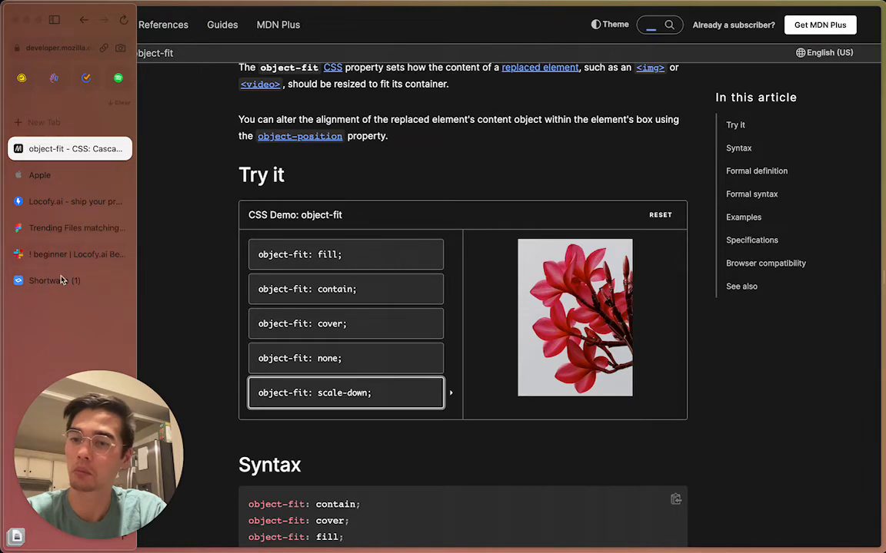
- Return to Figma and set the hero container's object-fit value to scale-own
{"action": "key", "text": "super+Tab"}
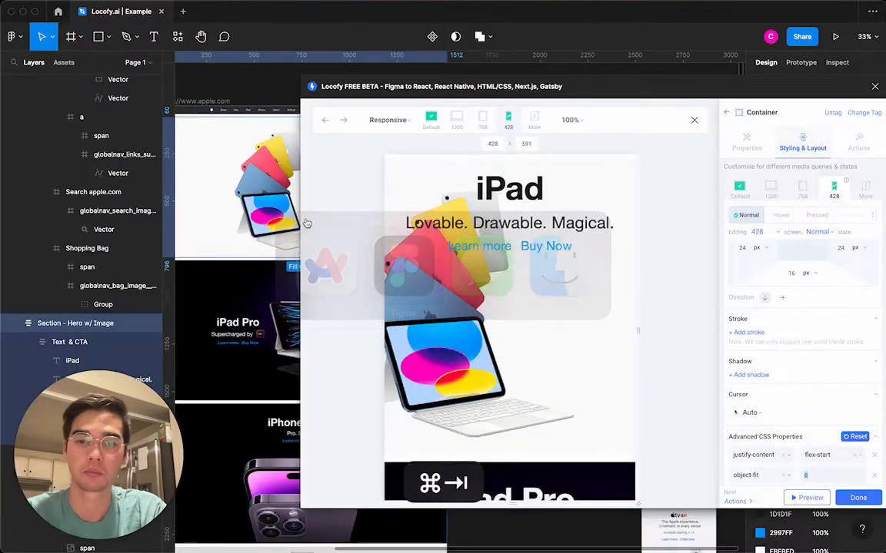
{"action": "scroll", "coordinate": [786, 458], "scroll_direction": "down", "scroll_amount": 1}
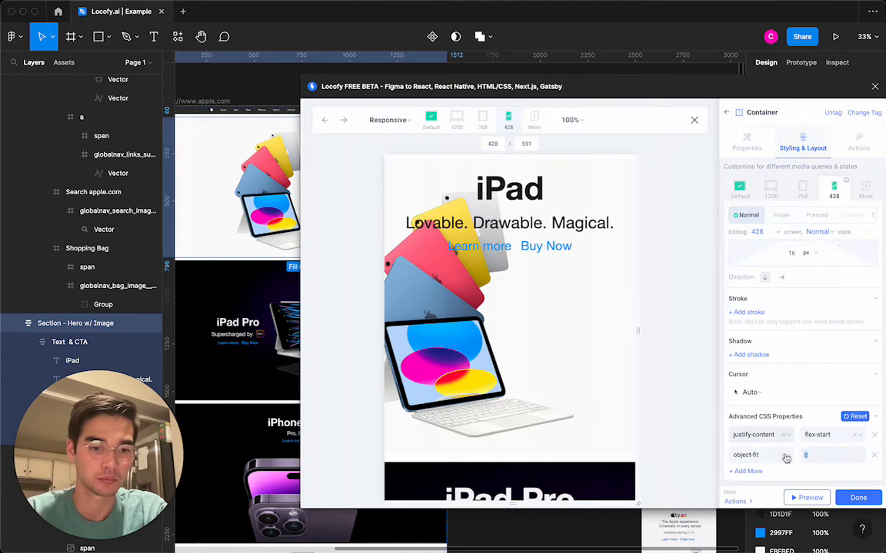
{"action": "type", "text": "cale-own"}
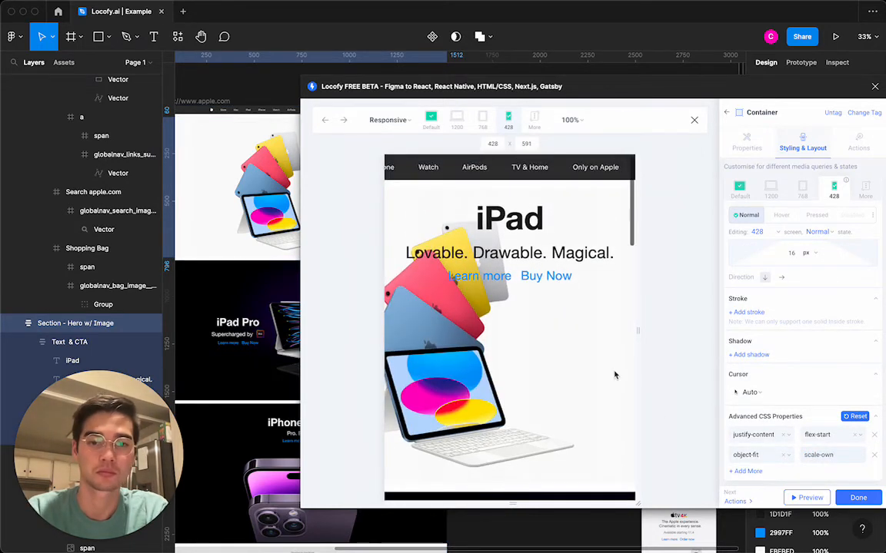
{"action": "key", "text": "super"}
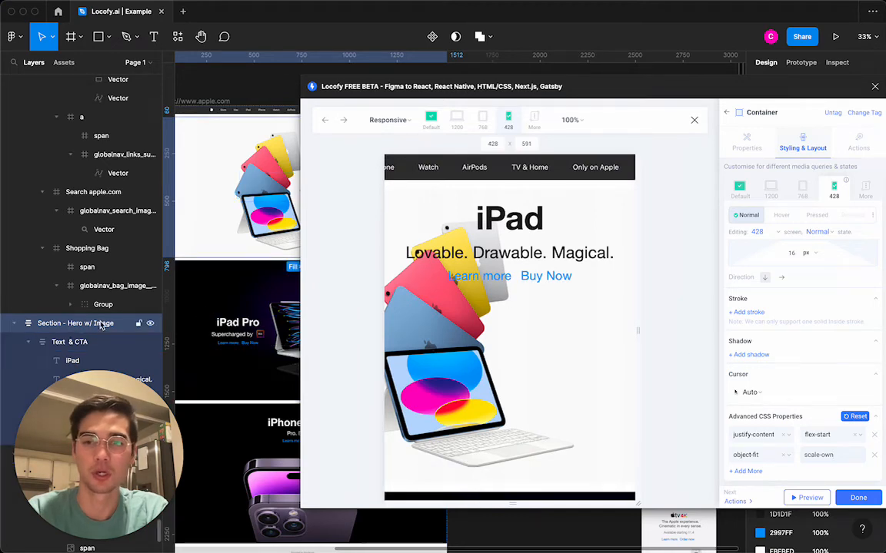
- Check the object-fit demo in Arc again and set the hero container's object-fit value to none in Figma
{"action": "key", "text": "super+Tab"}
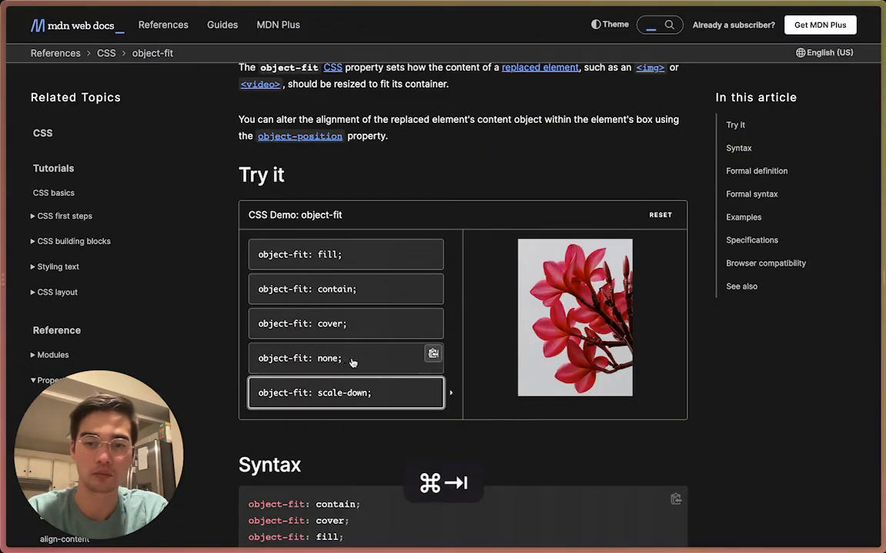
{"action": "key", "text": "super+Tab"}
{"action": "type", "text": "no"}
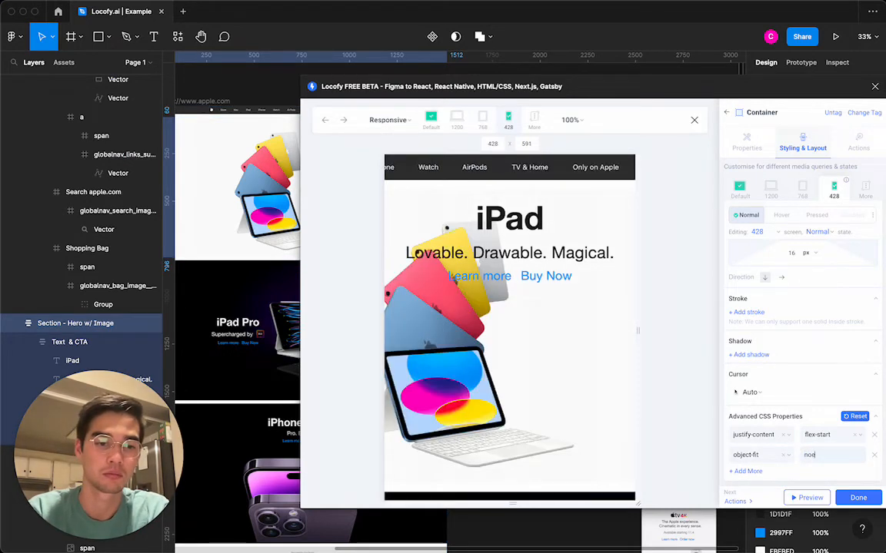
{"action": "type", "text": "n"}
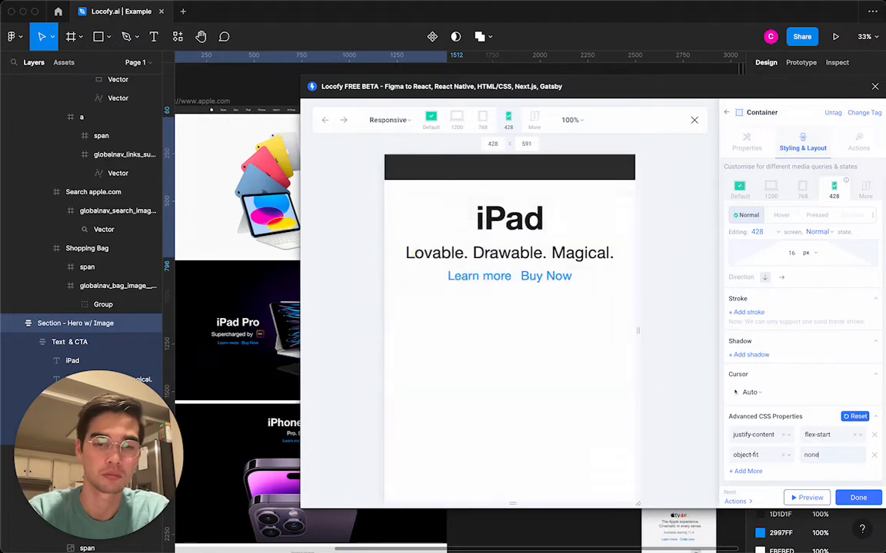
- Preview contain and fill in the MDN demo in Arc, and set the hero container's object-fit to fill in Figma
{"action": "key", "text": "super+Tab"}
{"action": "left_click", "coordinate": [379, 281]}
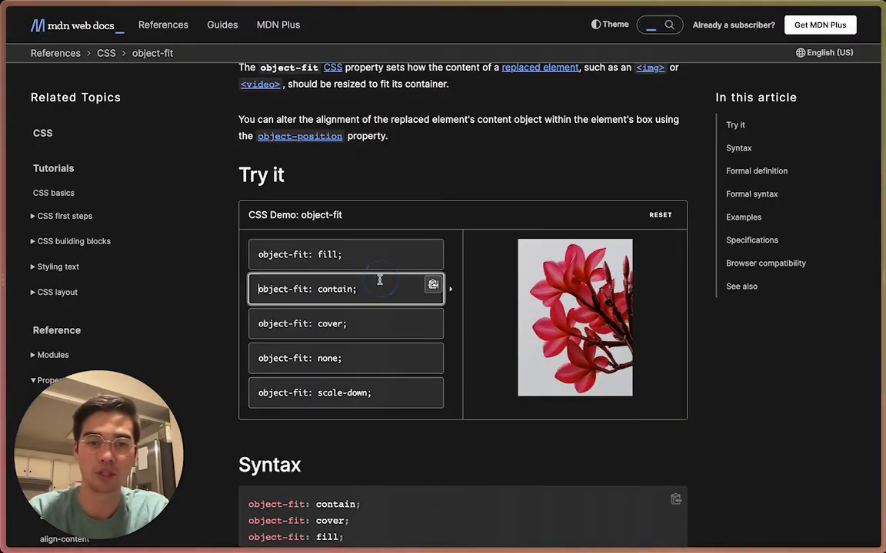
{"action": "left_click", "coordinate": [390, 261]}
{"action": "key", "text": "super+Tab"}
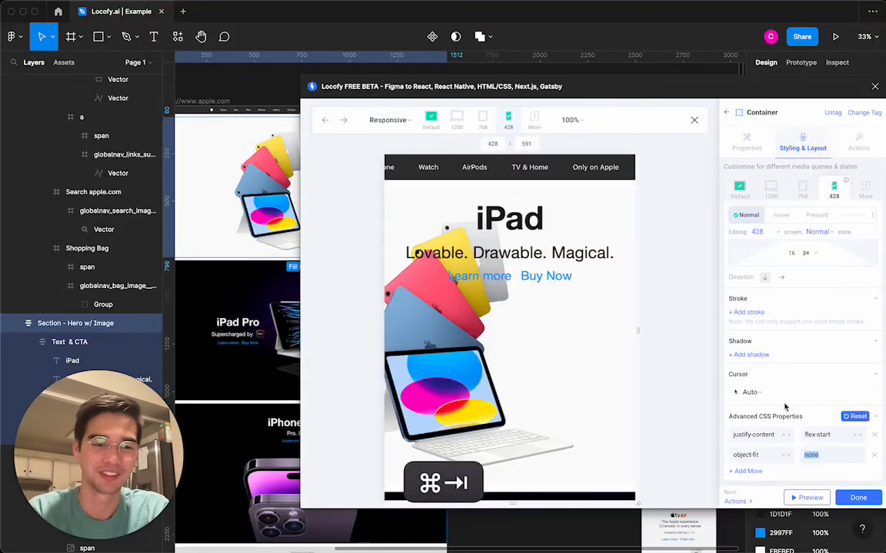
{"action": "type", "text": "fill"}
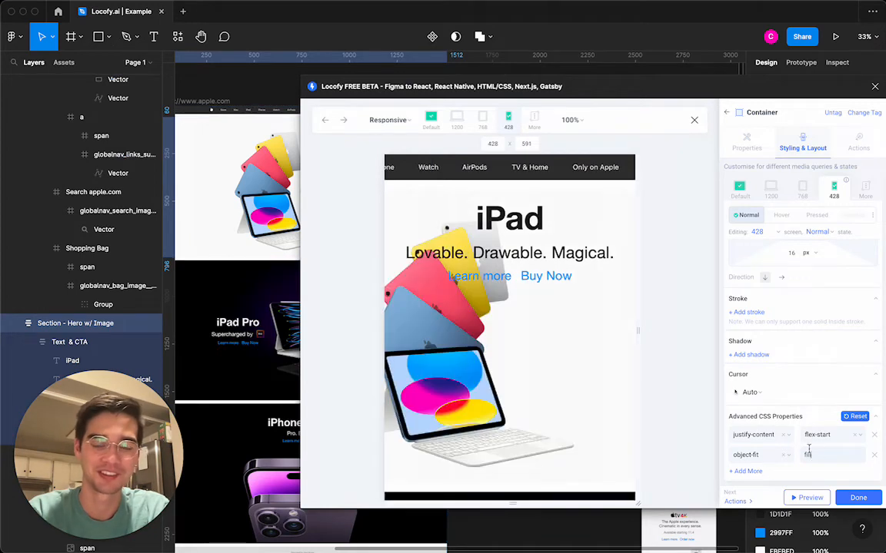
- Review the container's 428 styling, test the preview's Learn more link, close the window it opens, and inspect the whole page
{"action": "scroll", "coordinate": [757, 359], "scroll_direction": "up", "scroll_amount": 5}
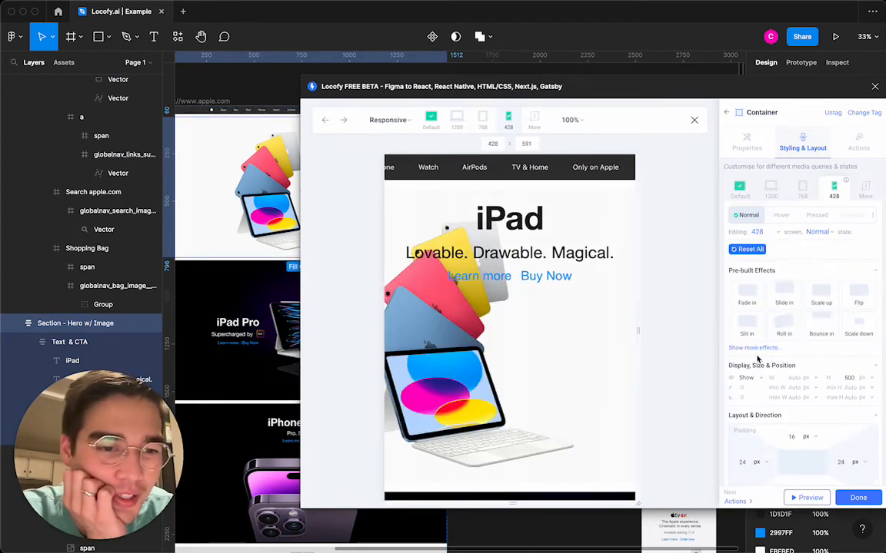
{"action": "scroll", "coordinate": [757, 359], "scroll_direction": "down", "scroll_amount": 5}
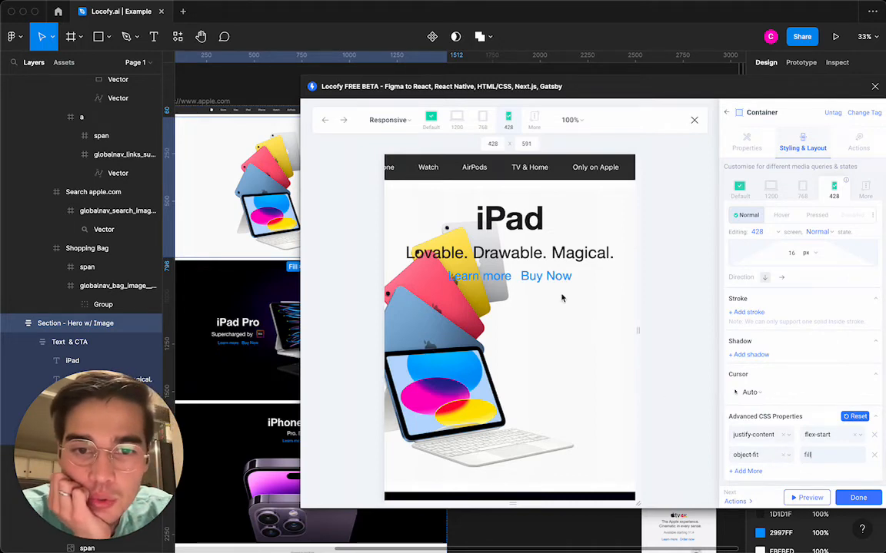
{"action": "left_click", "coordinate": [504, 283]}
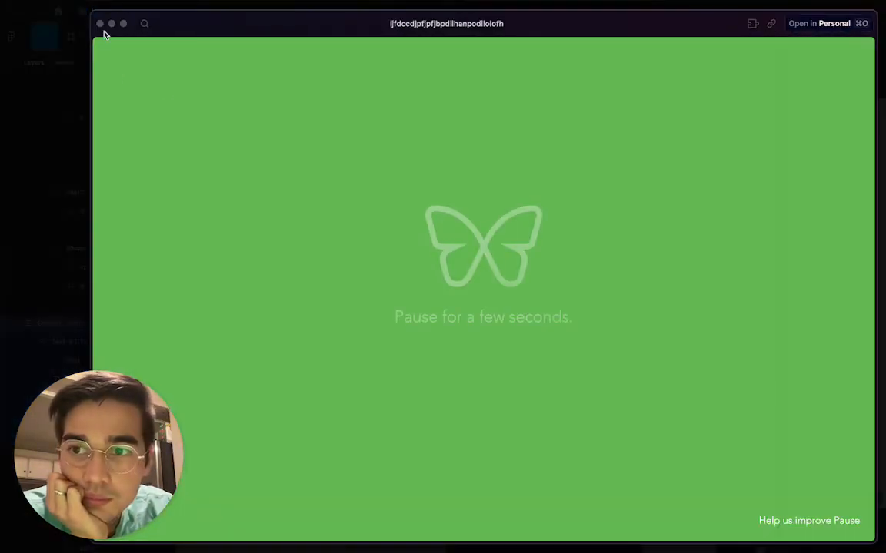
{"action": "left_click", "coordinate": [99, 24]}
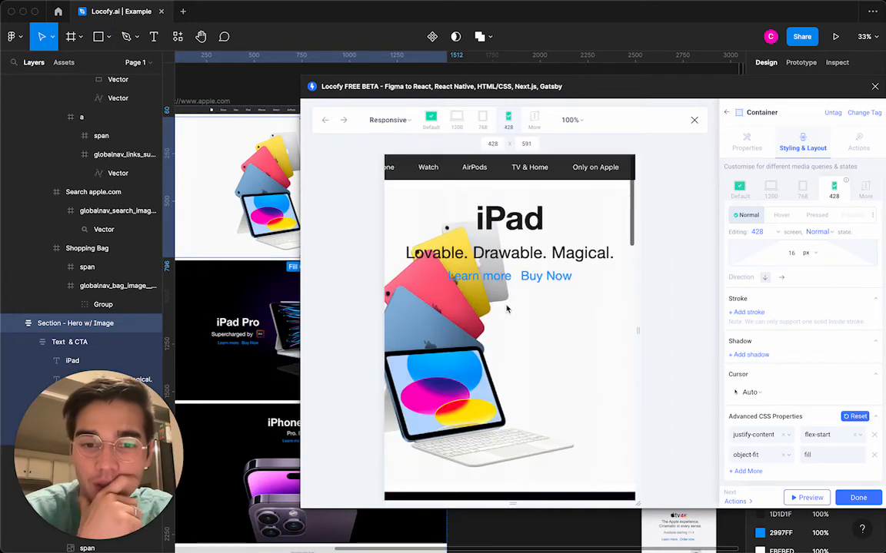
{"action": "scroll", "coordinate": [506, 308], "scroll_direction": "down", "scroll_amount": 5}
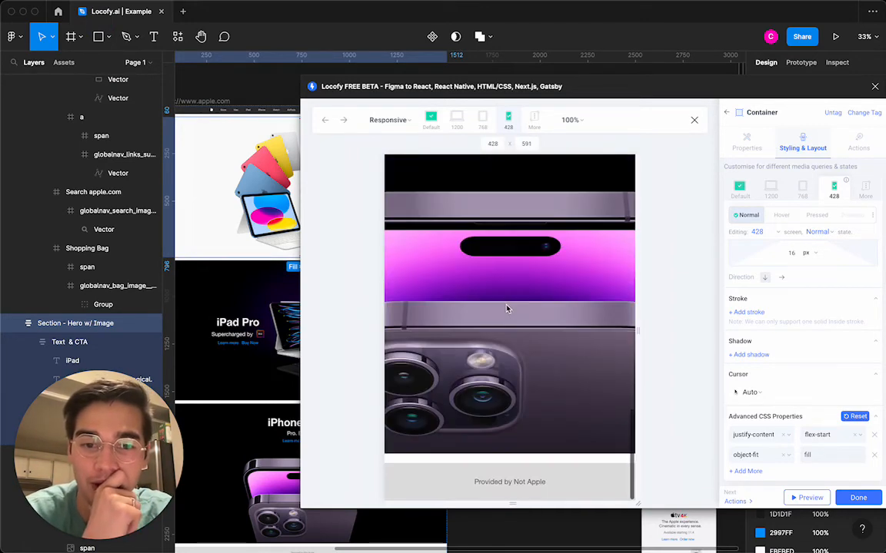
{"action": "scroll", "coordinate": [506, 308], "scroll_direction": "up", "scroll_amount": 10}
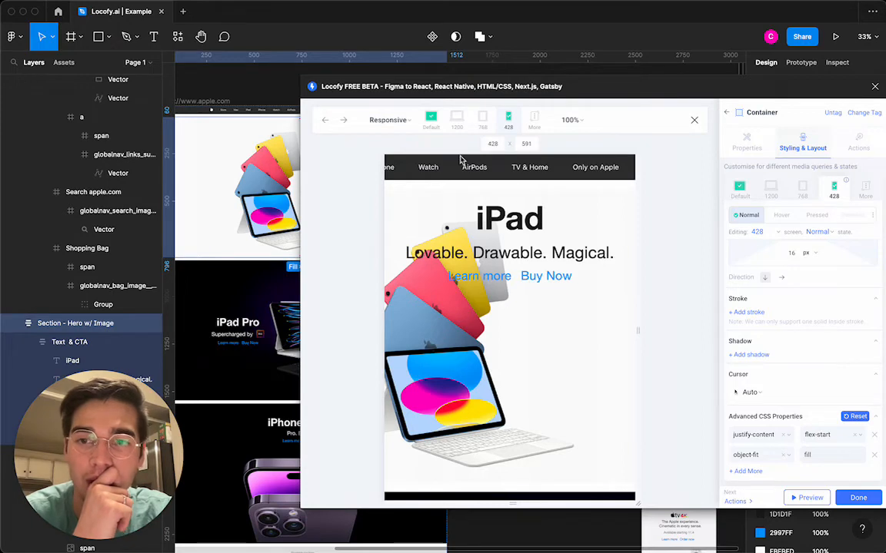
- Tag the header's navigation links frame as a Container and open its styling for the 428 screen
{"action": "left_click", "coordinate": [220, 109]}
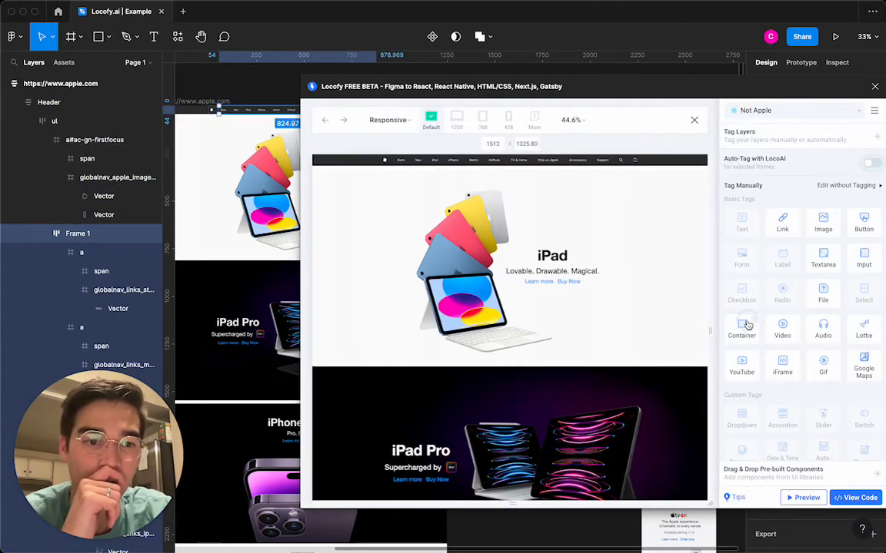
{"action": "left_click", "coordinate": [745, 326]}
{"action": "left_click", "coordinate": [780, 217]}
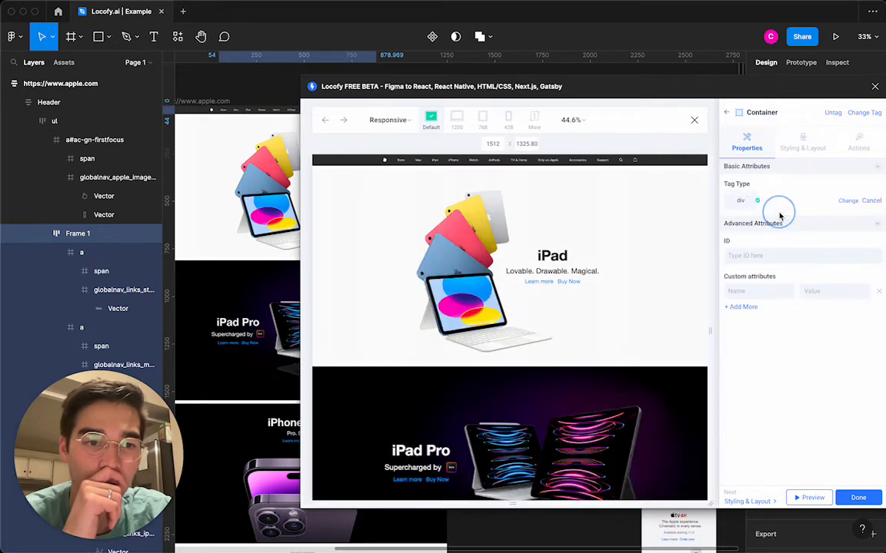
{"action": "left_click", "coordinate": [802, 143]}
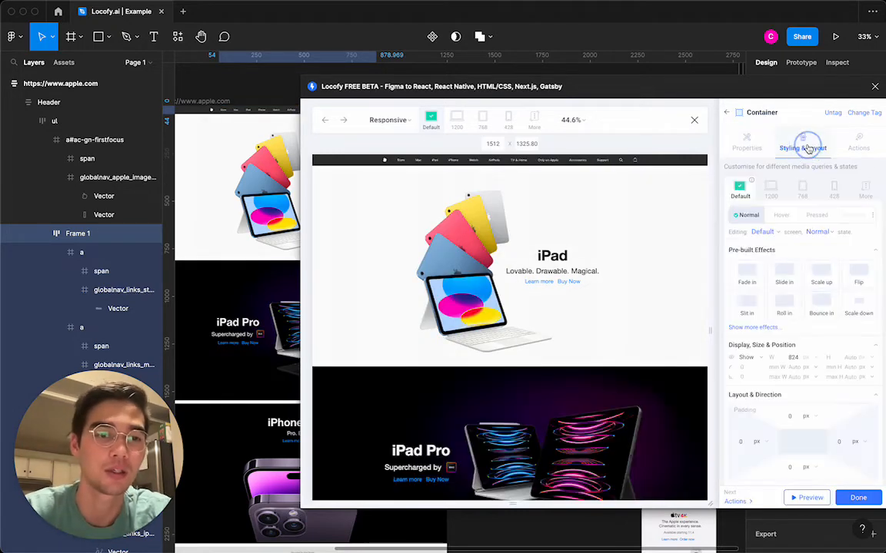
{"action": "left_click", "coordinate": [834, 189]}
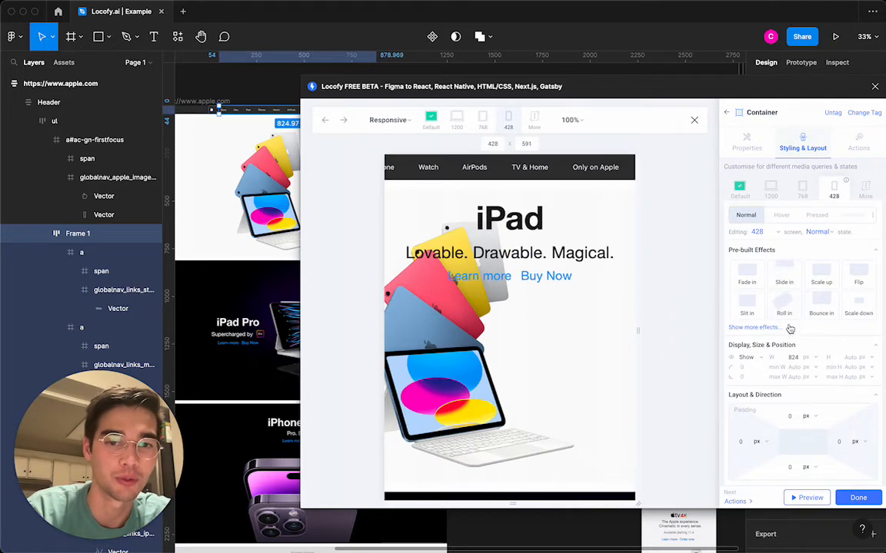
{"action": "scroll", "coordinate": [793, 341], "scroll_direction": "down", "scroll_amount": 5}
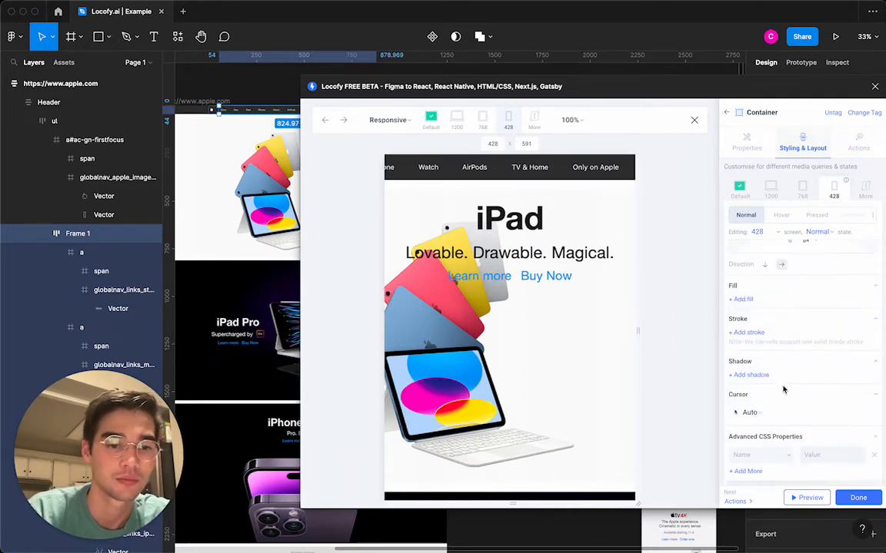
- Hide the navigation links on the 428 screen by adding the advanced CSS property display with the value none
{"action": "left_click", "coordinate": [752, 456]}
{"action": "type", "text": "display"}
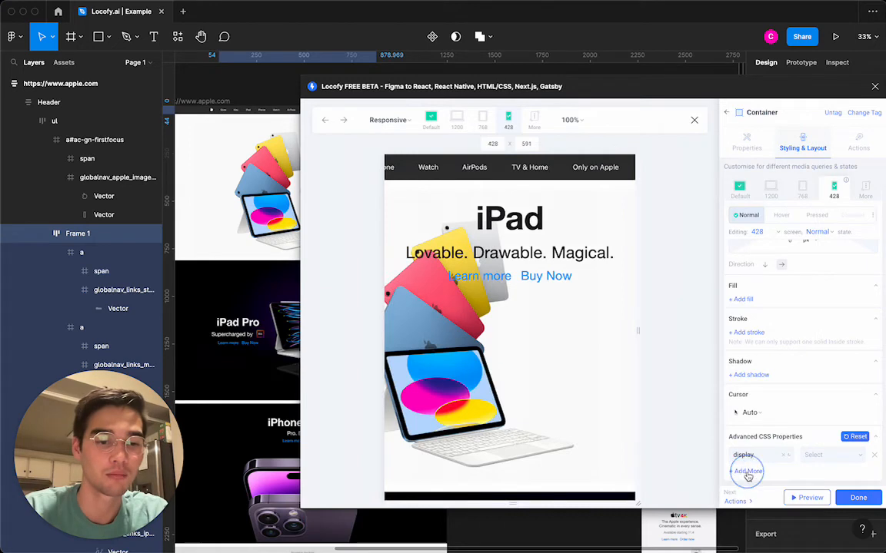
{"action": "left_click", "coordinate": [742, 475]}
{"action": "left_click", "coordinate": [809, 455]}
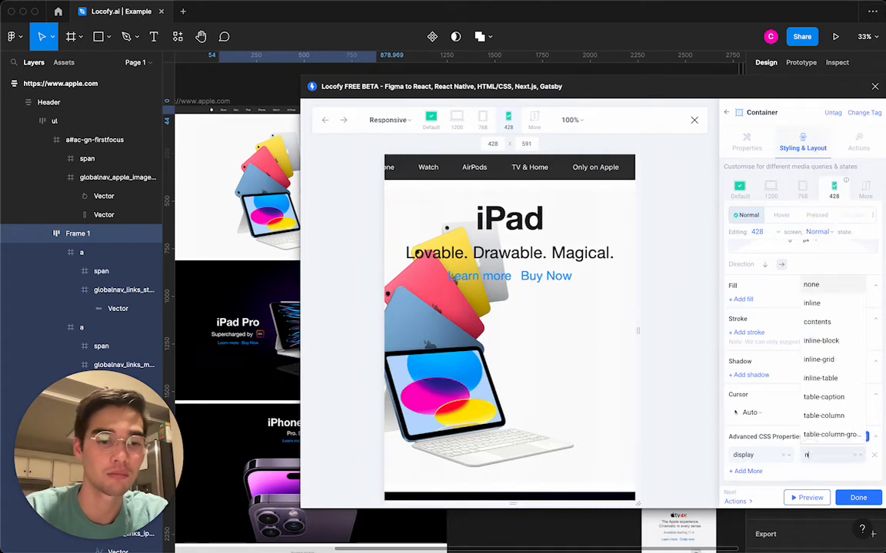
{"action": "type", "text": "none"}
{"action": "left_click", "coordinate": [811, 474]}
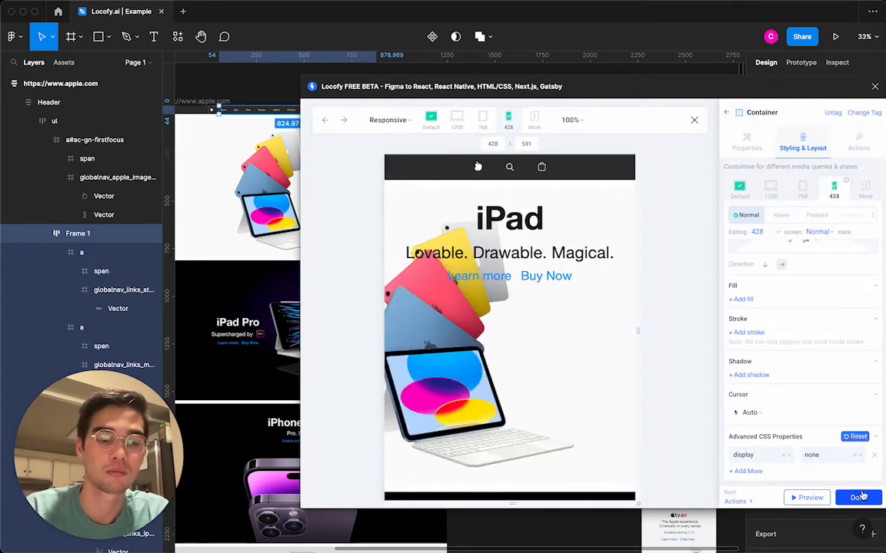
{"action": "scroll", "coordinate": [580, 376], "scroll_direction": "down", "scroll_amount": 1}
{"action": "scroll", "coordinate": [580, 376], "scroll_direction": "up", "scroll_amount": 1}
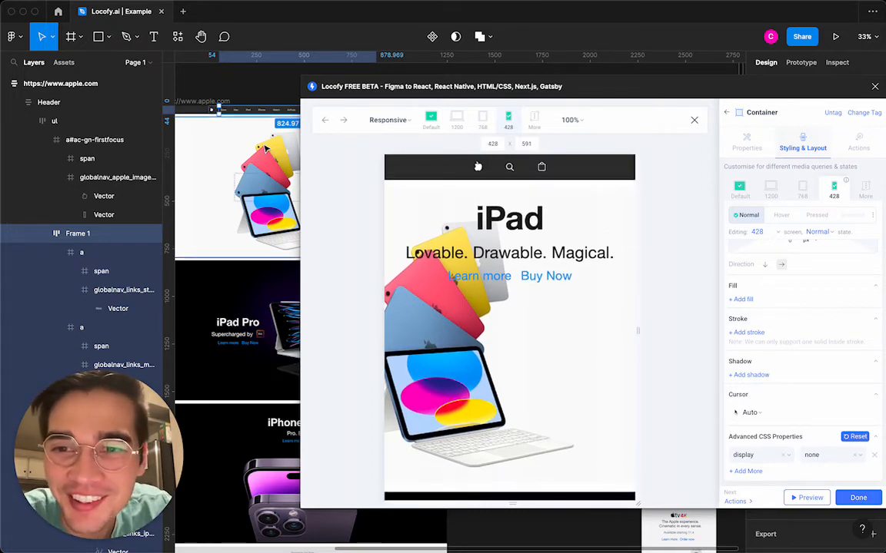
- Select the iPad hero section and switch its styling to the 428 screen
{"action": "scroll", "coordinate": [239, 142], "scroll_direction": "right", "scroll_amount": 3}
{"action": "left_click", "coordinate": [259, 187]}
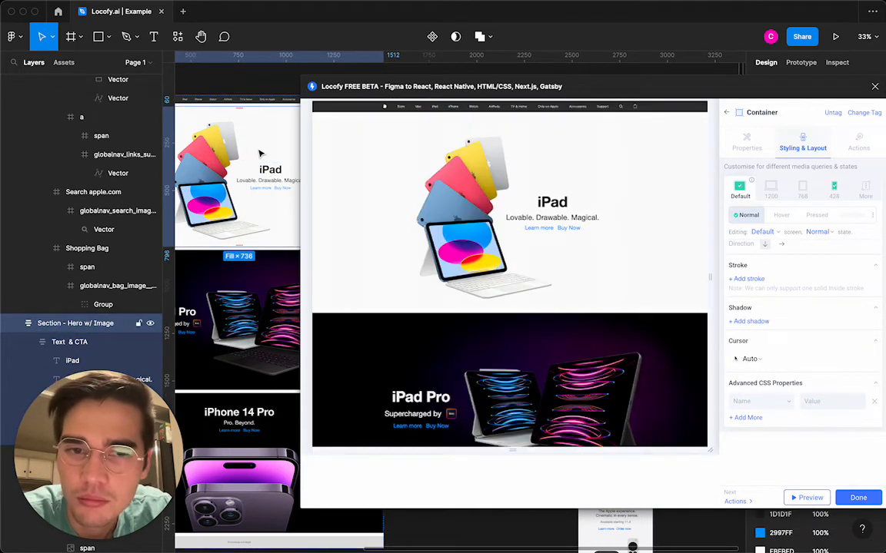
{"action": "left_click", "coordinate": [841, 199]}
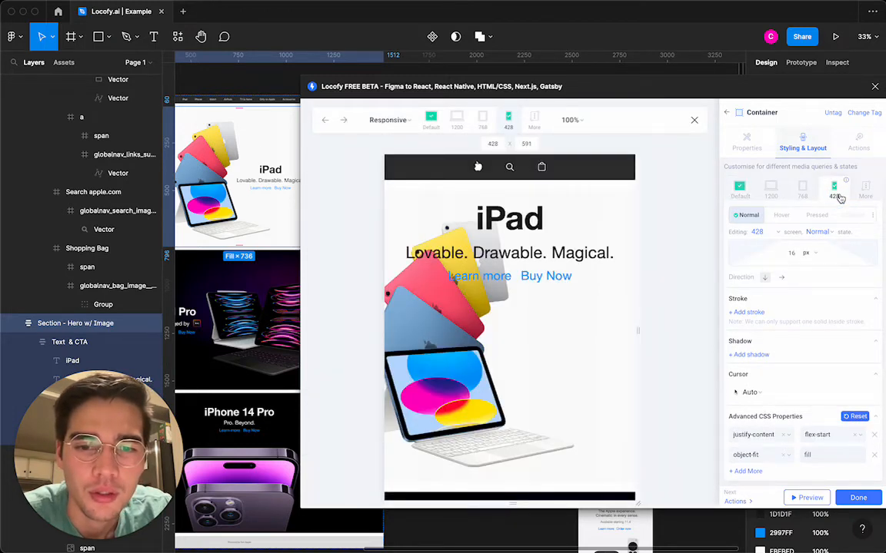
{"action": "scroll", "coordinate": [626, 313], "scroll_direction": "down", "scroll_amount": 2}
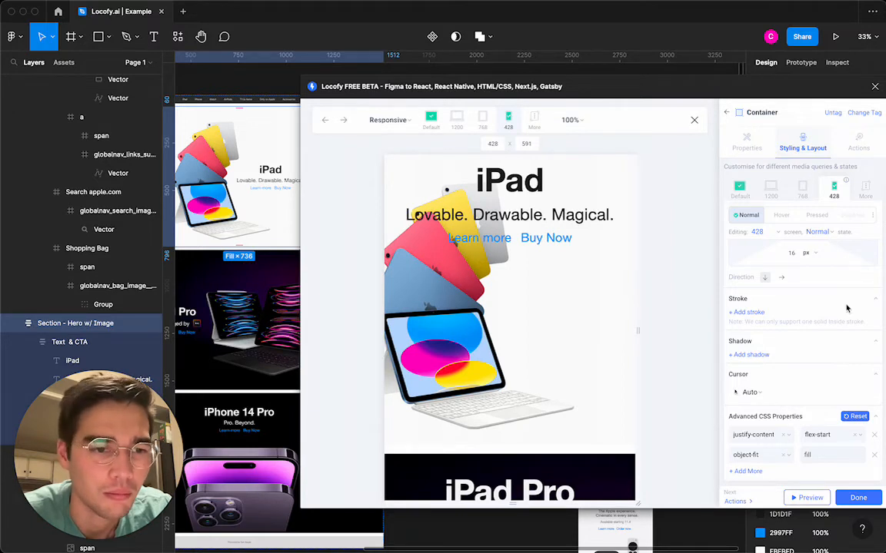
- Try heights of 600 and 400 px for the hero container, and set it back to 500 px
{"action": "scroll", "coordinate": [846, 309], "scroll_direction": "up", "scroll_amount": 5}
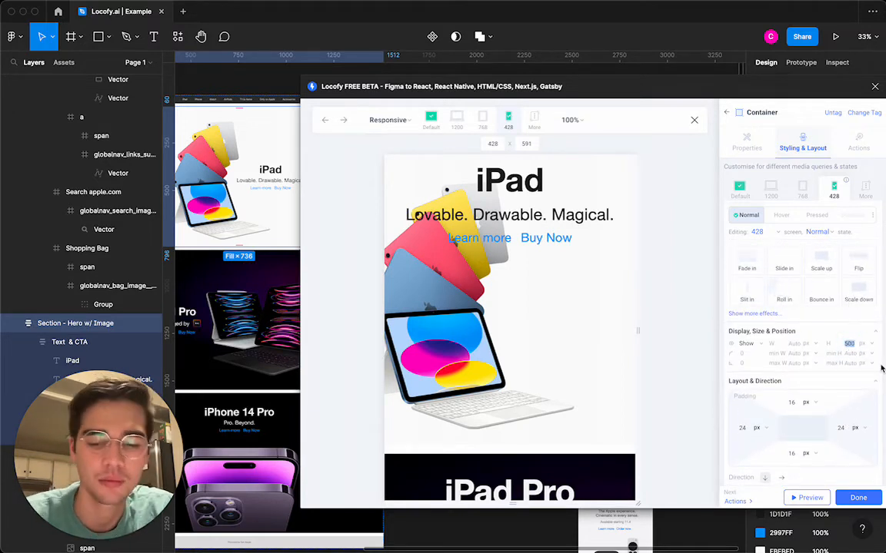
{"action": "type", "text": "00"}
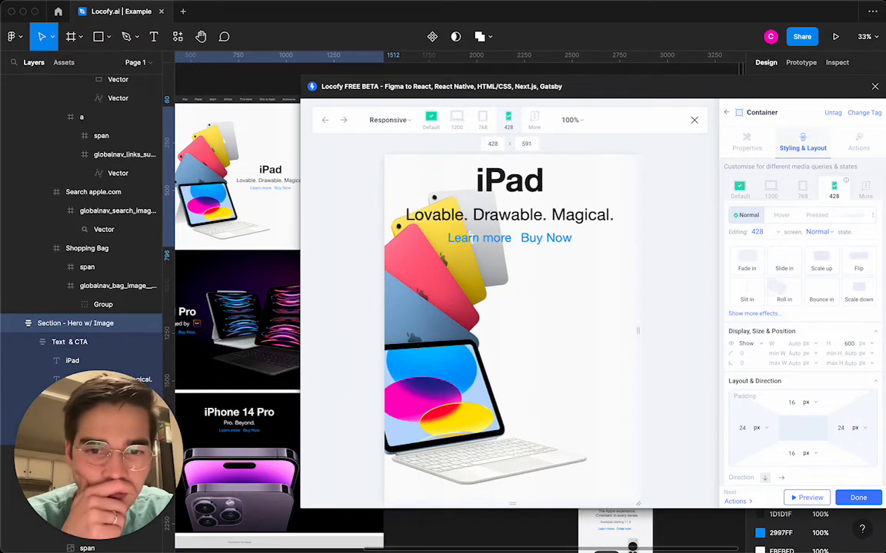
{"action": "double_click", "coordinate": [848, 344]}
{"action": "type", "text": "4"}
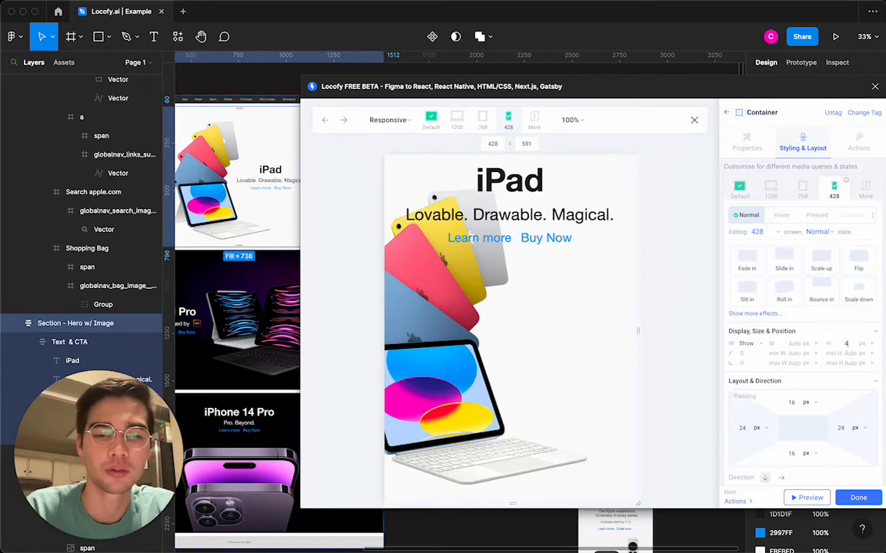
{"action": "type", "text": "00"}
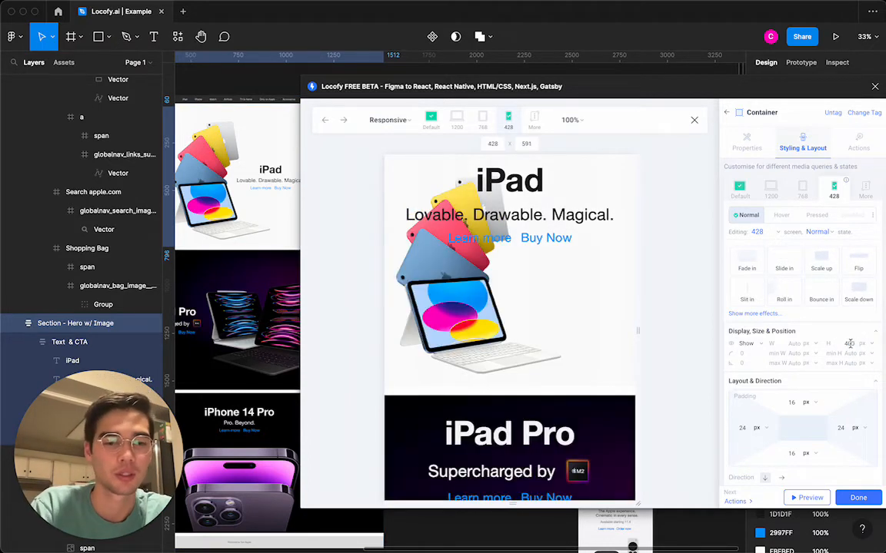
{"action": "key", "text": "super+a"}
{"action": "type", "text": "500"}
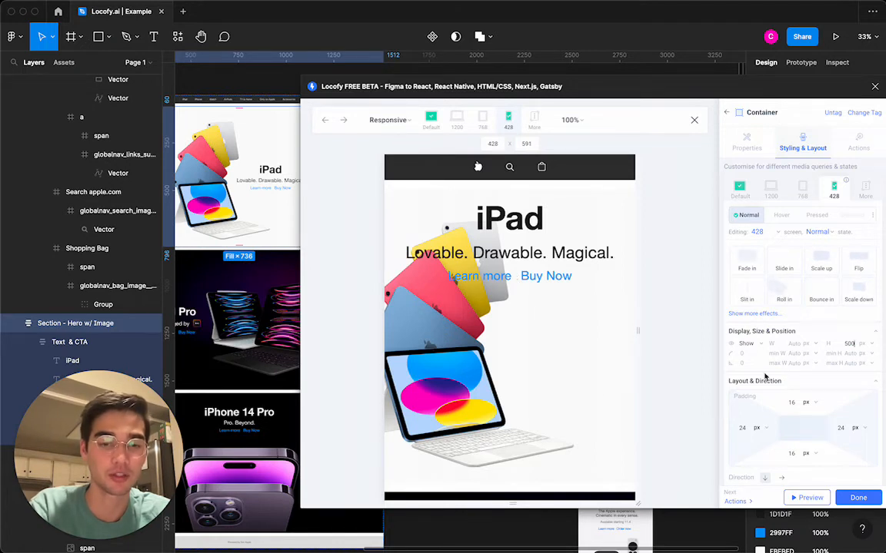
- Remove the hero container's object-fit property and add padding-top with a value of 64px in its place
{"action": "scroll", "coordinate": [765, 376], "scroll_direction": "down", "scroll_amount": 3}
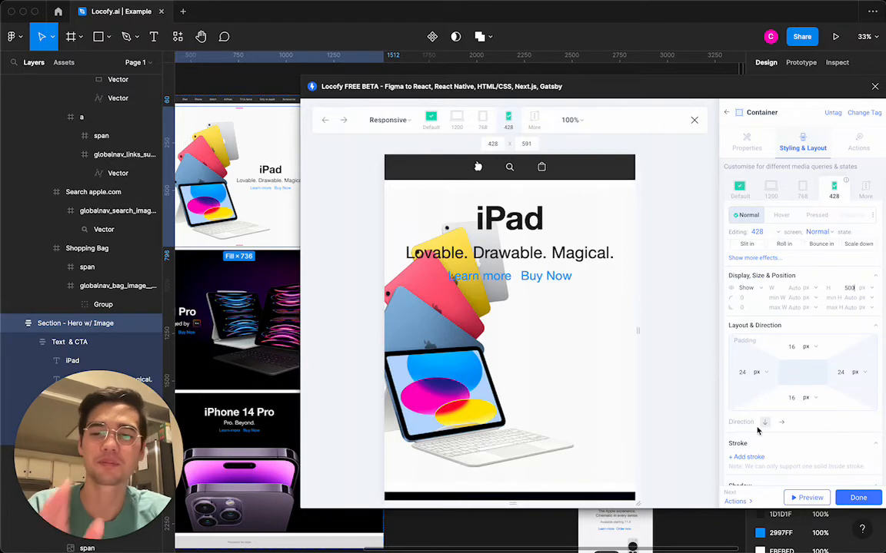
{"action": "scroll", "coordinate": [757, 431], "scroll_direction": "down", "scroll_amount": 1}
{"action": "scroll", "coordinate": [758, 431], "scroll_direction": "down", "scroll_amount": 7}
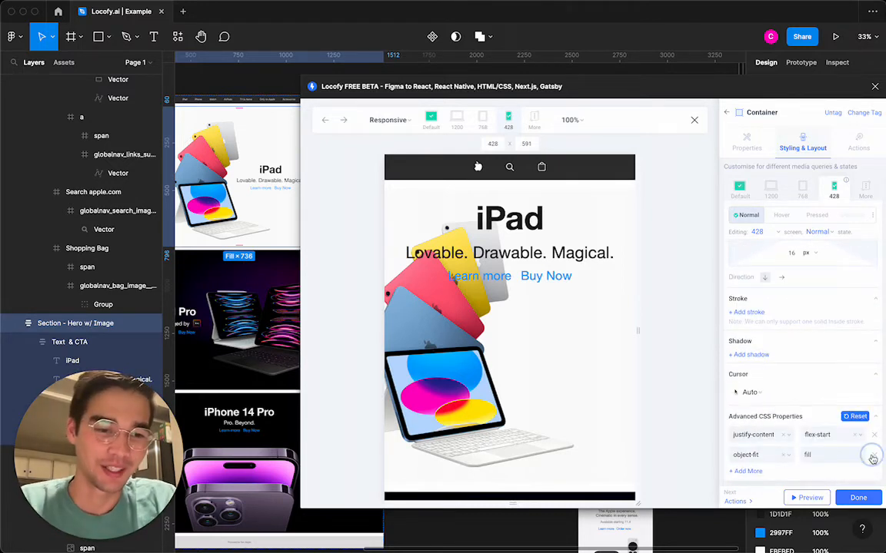
{"action": "left_click", "coordinate": [873, 456]}
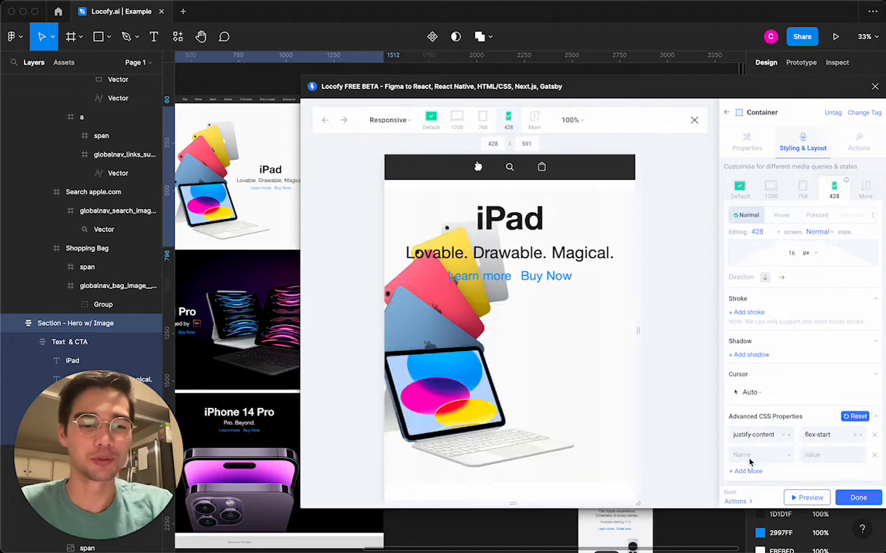
{"action": "left_click", "coordinate": [747, 455]}
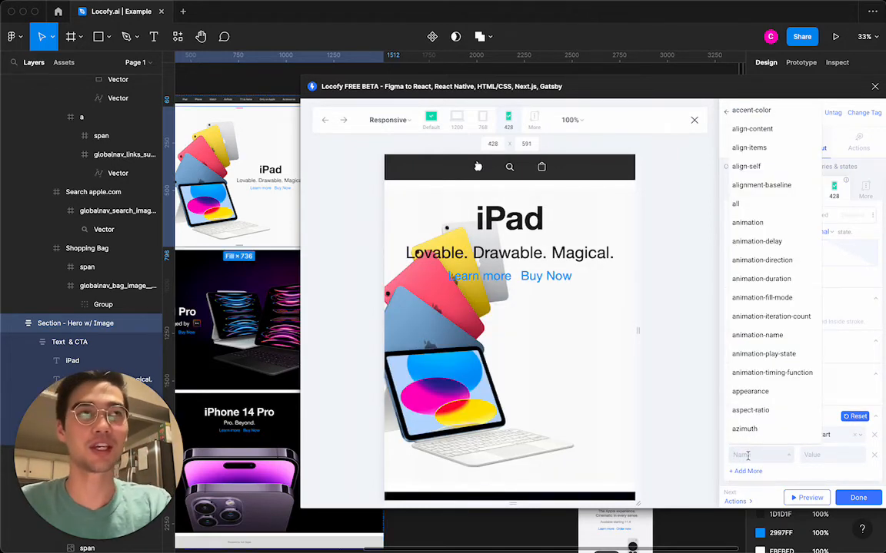
{"action": "type", "text": "padding-top"}
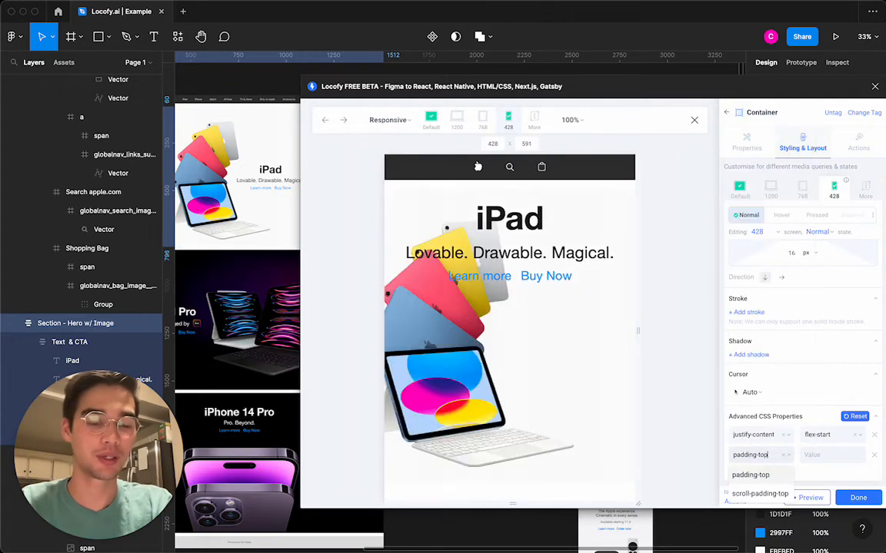
{"action": "key", "text": "Tab"}
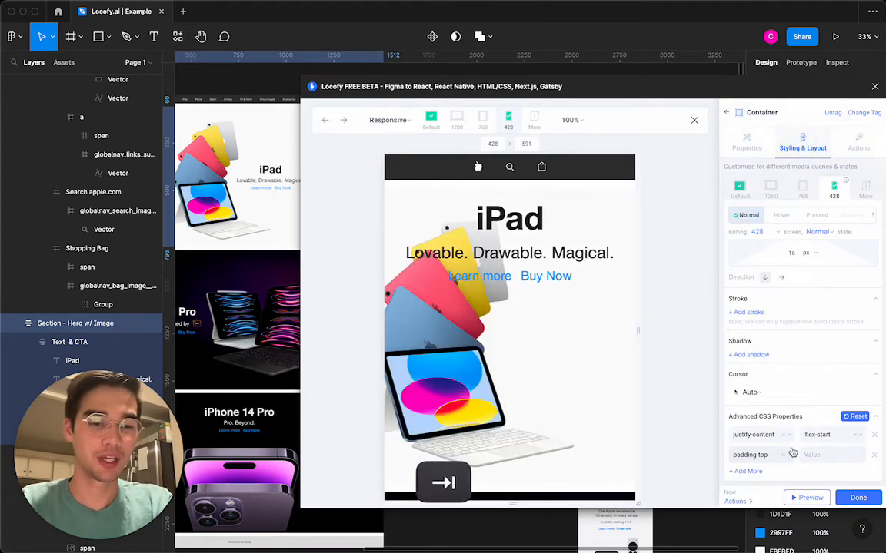
{"action": "type", "text": "64px"}
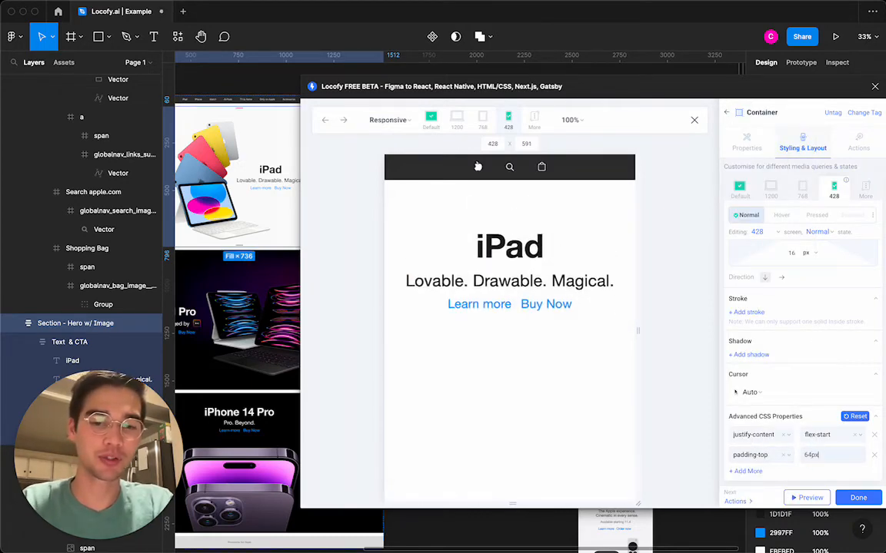
- Set the hero container's padding-top to 128px and check the mobile preview
{"action": "left_click", "coordinate": [827, 456]}
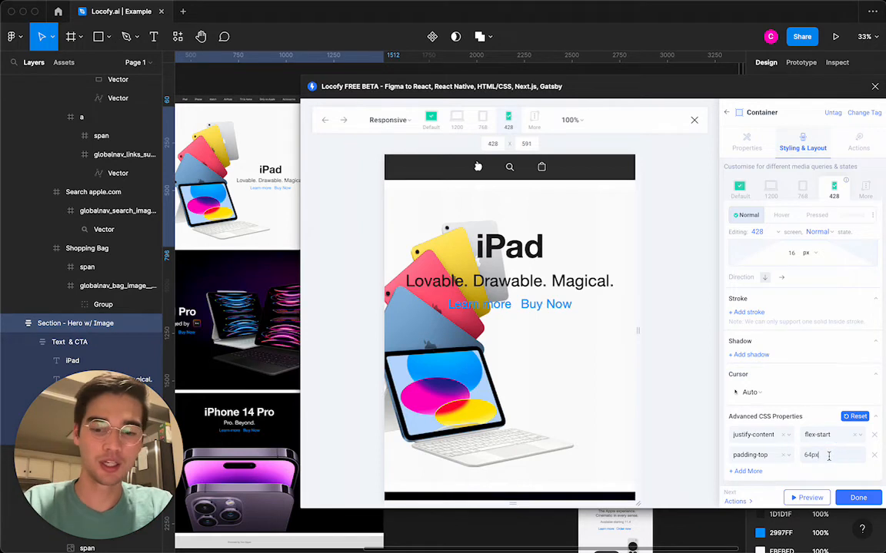
{"action": "key", "text": "super+a"}
{"action": "type", "text": "128px"}
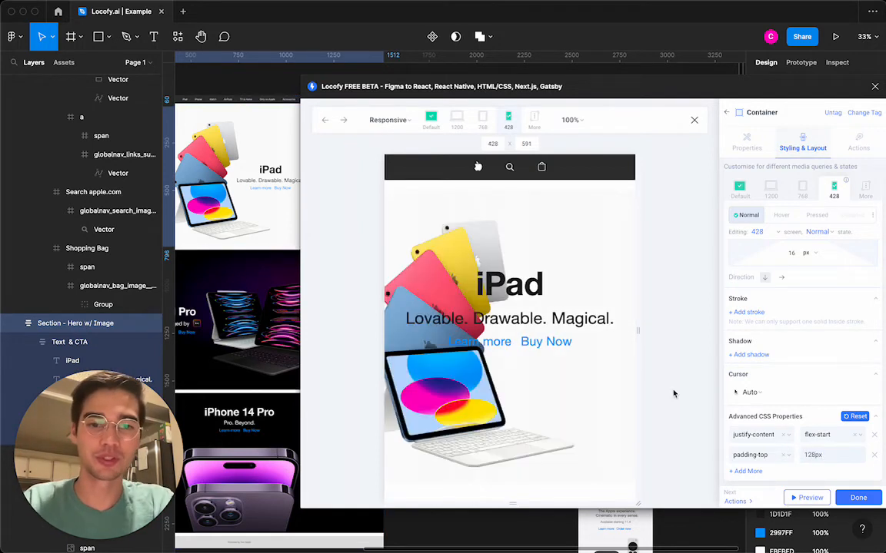
{"action": "scroll", "coordinate": [617, 345], "scroll_direction": "down", "scroll_amount": 2}
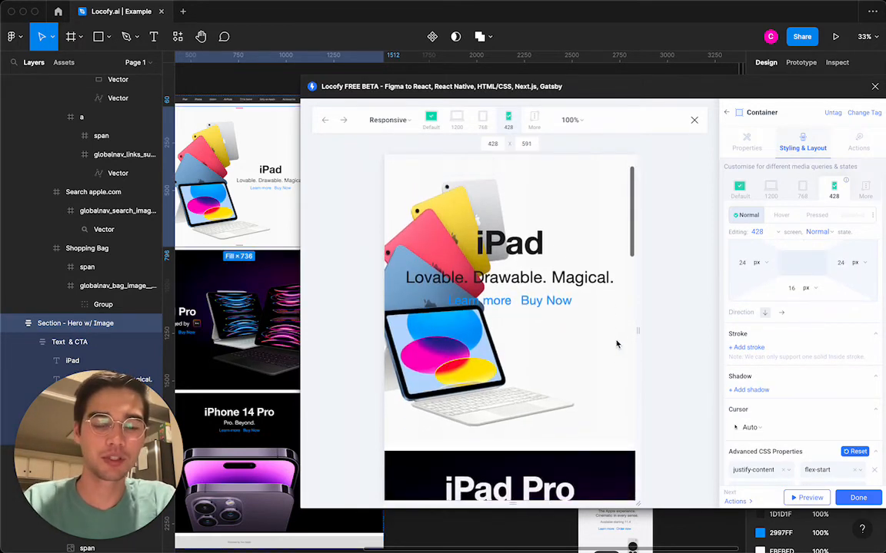
- Set the hero container's height to 628 px for the 428 screen and review the section in the preview
{"action": "scroll", "coordinate": [823, 351], "scroll_direction": "up", "scroll_amount": 5}
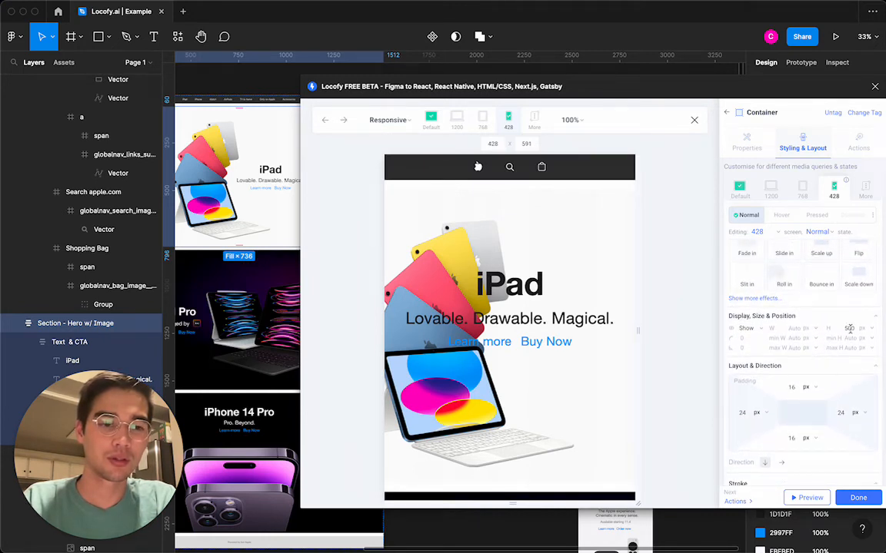
{"action": "double_click", "coordinate": [848, 328]}
{"action": "key", "text": "Right"}
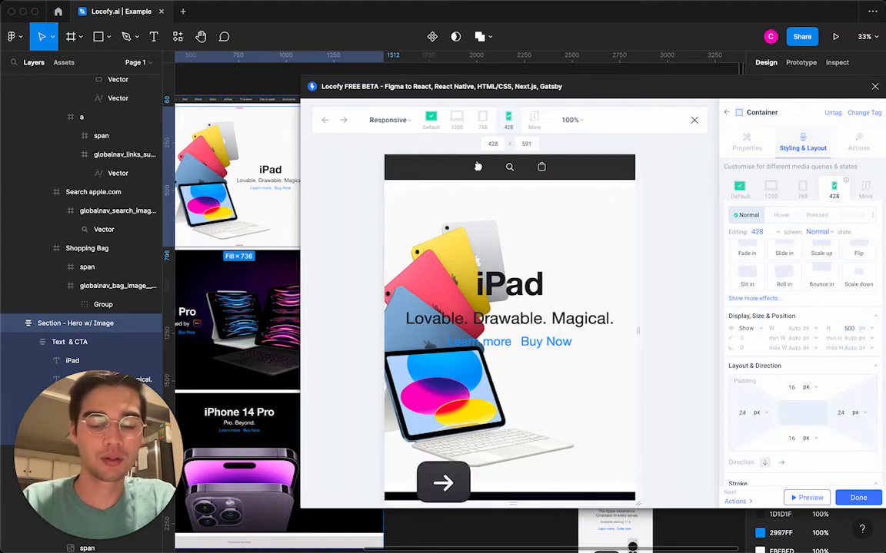
{"action": "key", "text": "super+a"}
{"action": "type", "text": "628"}
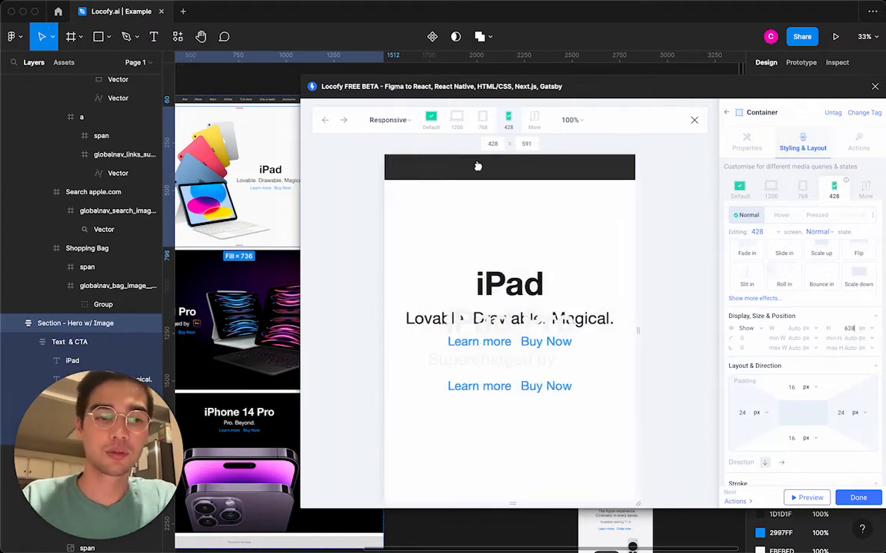
{"action": "scroll", "coordinate": [601, 324], "scroll_direction": "down", "scroll_amount": 2}
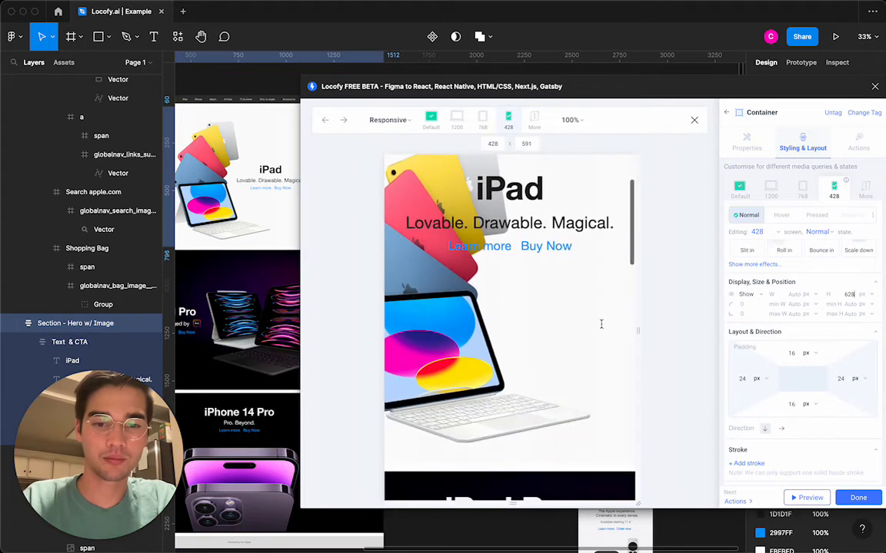
{"action": "scroll", "coordinate": [601, 325], "scroll_direction": "up", "scroll_amount": 2}
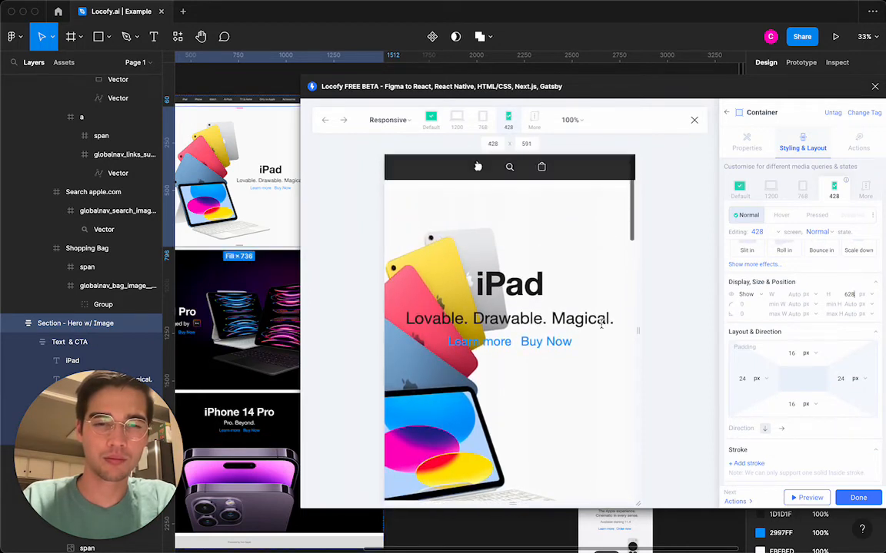
- Replace the hero container's padding-top property with margin-top at 128px and check the section in the preview
{"action": "scroll", "coordinate": [852, 327], "scroll_direction": "down", "scroll_amount": 4}
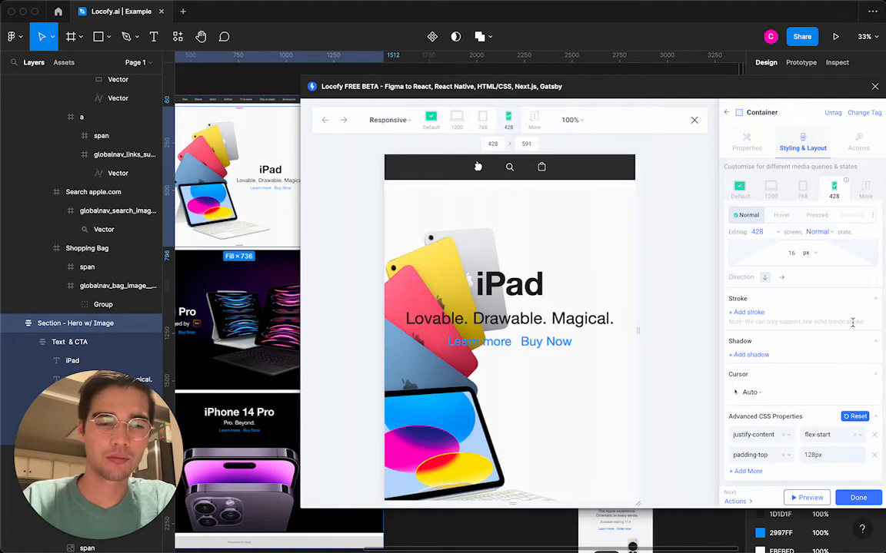
{"action": "left_click_drag", "start_coordinate": [756, 455], "coordinate": [723, 457]}
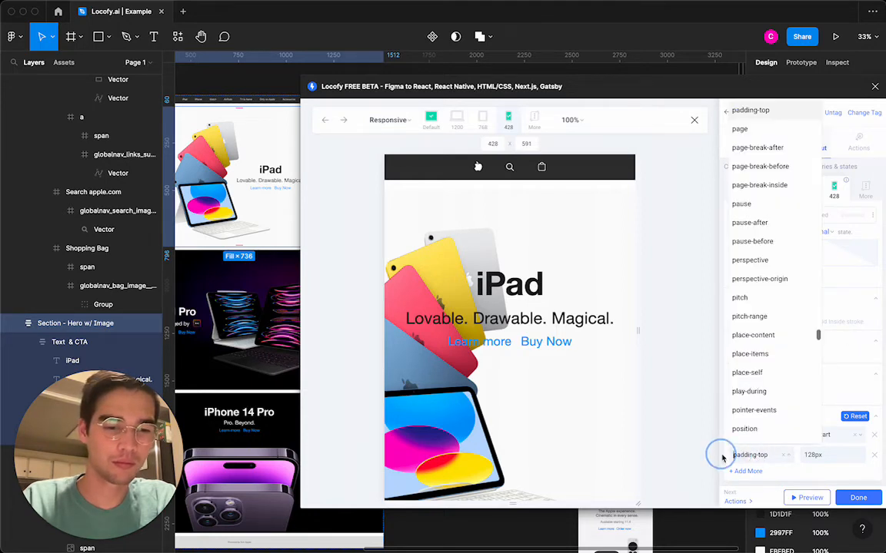
{"action": "double_click", "coordinate": [755, 455]}
{"action": "type", "text": "margin"}
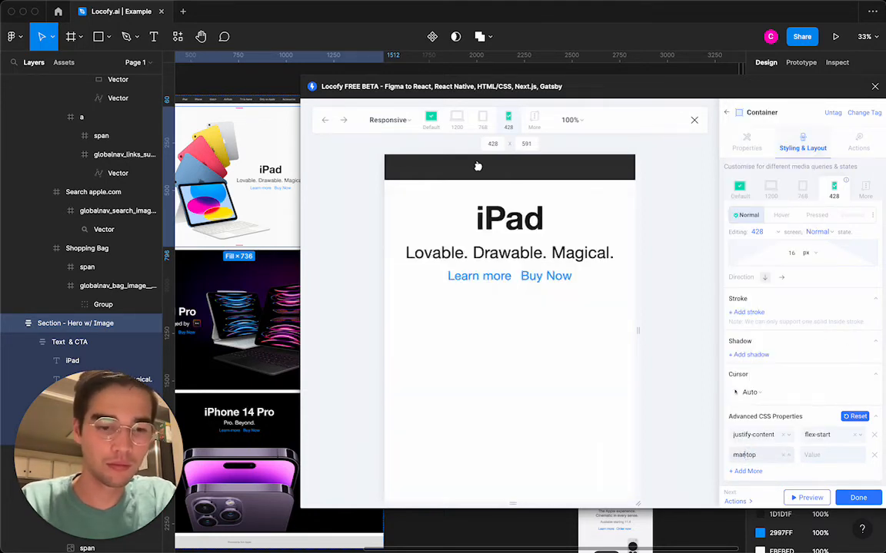
{"action": "left_click", "coordinate": [819, 454]}
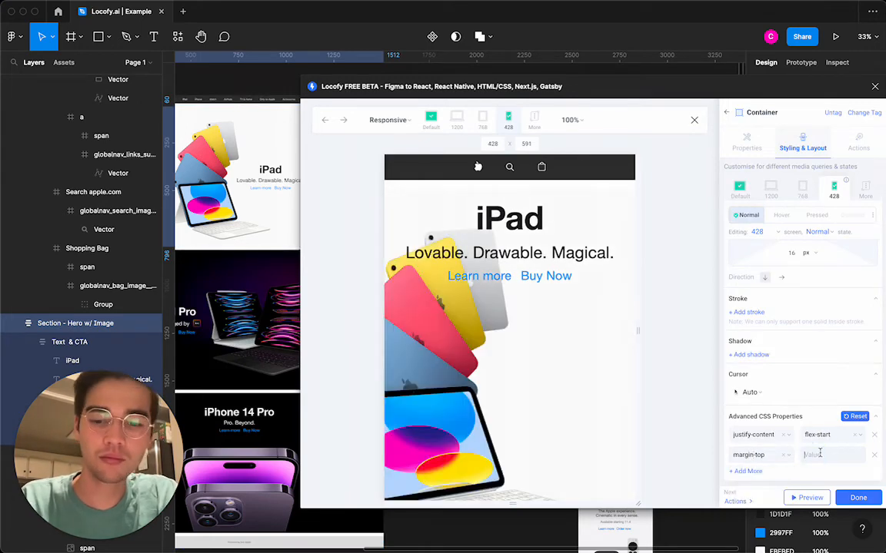
{"action": "type", "text": "128px"}
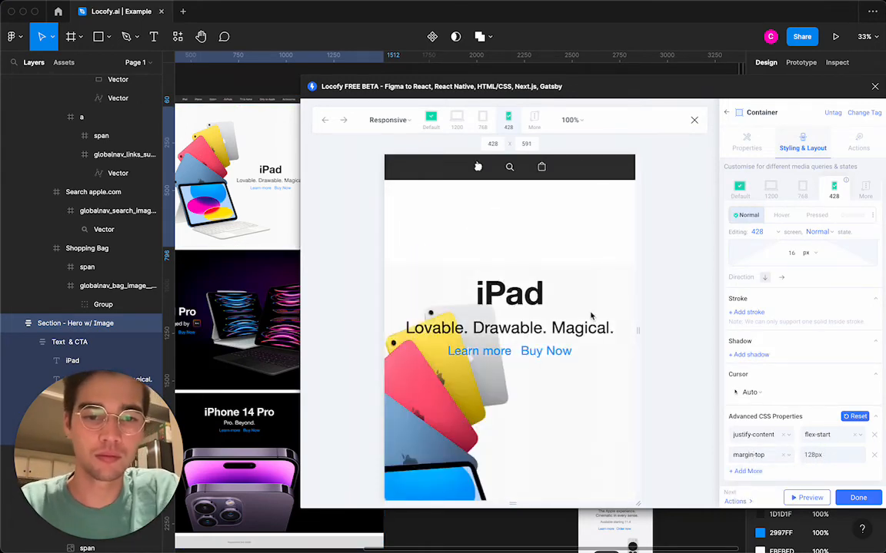
{"action": "scroll", "coordinate": [591, 316], "scroll_direction": "down", "scroll_amount": 2}
{"action": "scroll", "coordinate": [591, 315], "scroll_direction": "down", "scroll_amount": 3}
{"action": "scroll", "coordinate": [591, 315], "scroll_direction": "up", "scroll_amount": 5}
{"action": "scroll", "coordinate": [881, 358], "scroll_direction": "up", "scroll_amount": 4}
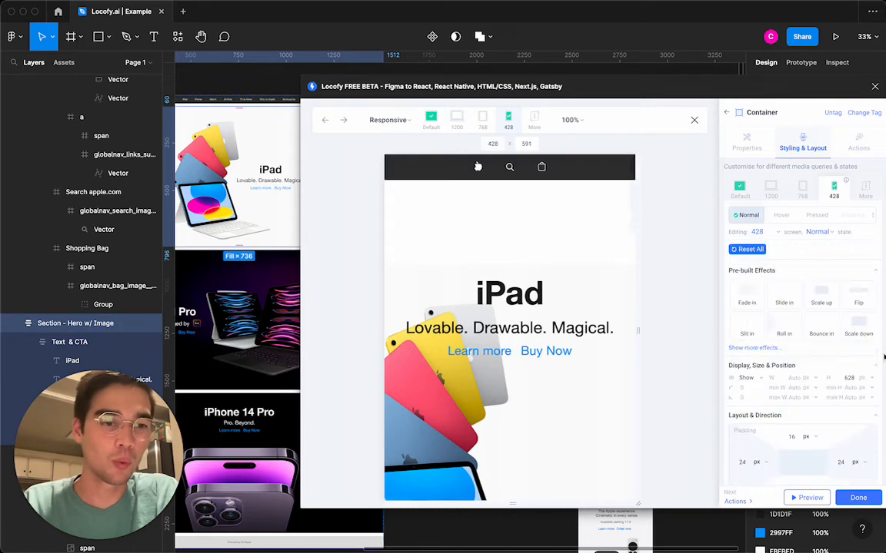
- Set the hero container's height to 500 px for the 428 screen and check the preview
{"action": "left_click_drag", "start_coordinate": [851, 377], "coordinate": [844, 377]}
{"action": "type", "text": "500"}
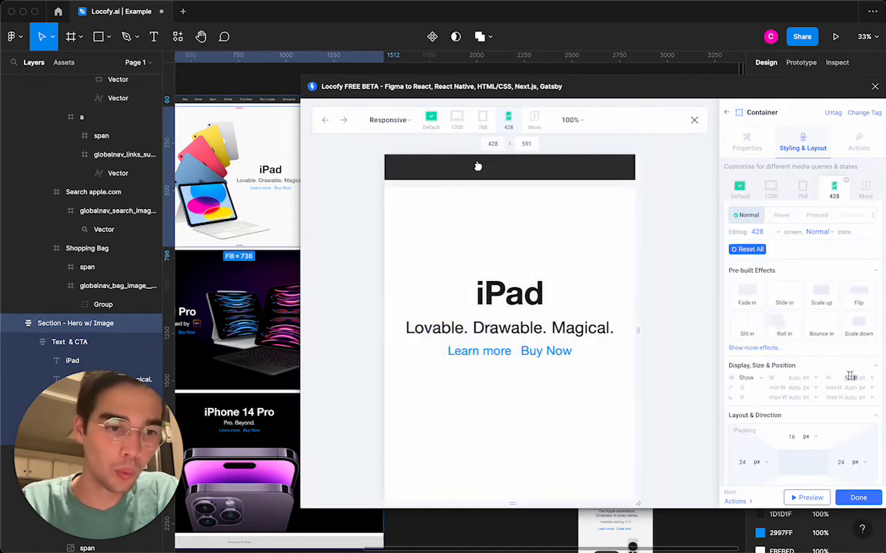
{"action": "key", "text": "Right"}
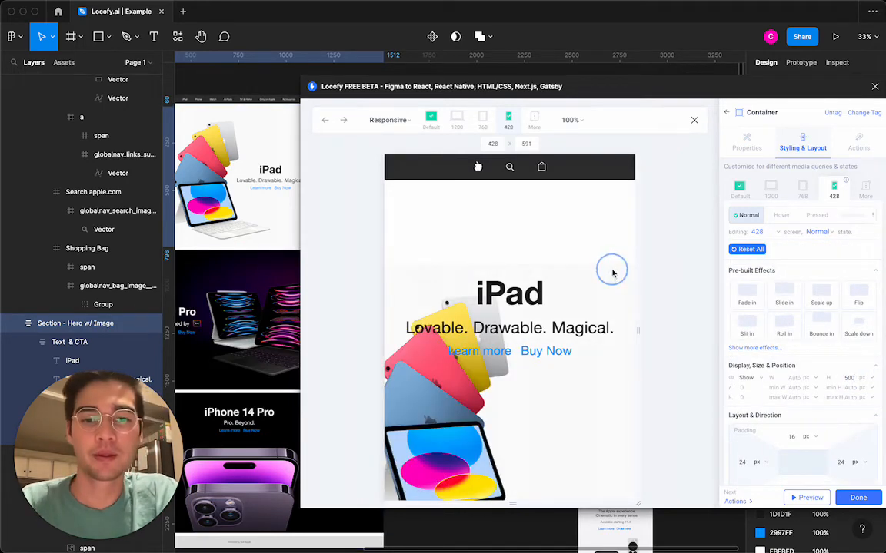
{"action": "scroll", "coordinate": [608, 215], "scroll_direction": "down", "scroll_amount": 3}
{"action": "scroll", "coordinate": [610, 246], "scroll_direction": "up", "scroll_amount": 3}
{"action": "scroll", "coordinate": [611, 270], "scroll_direction": "up", "scroll_amount": 1}
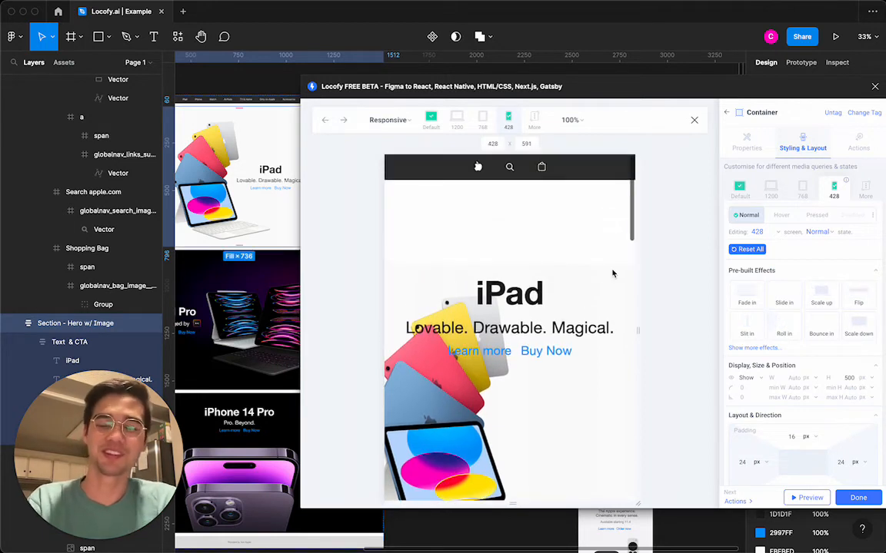
{"action": "scroll", "coordinate": [611, 271], "scroll_direction": "down", "scroll_amount": 1}
{"action": "scroll", "coordinate": [612, 274], "scroll_direction": "up", "scroll_amount": 1}
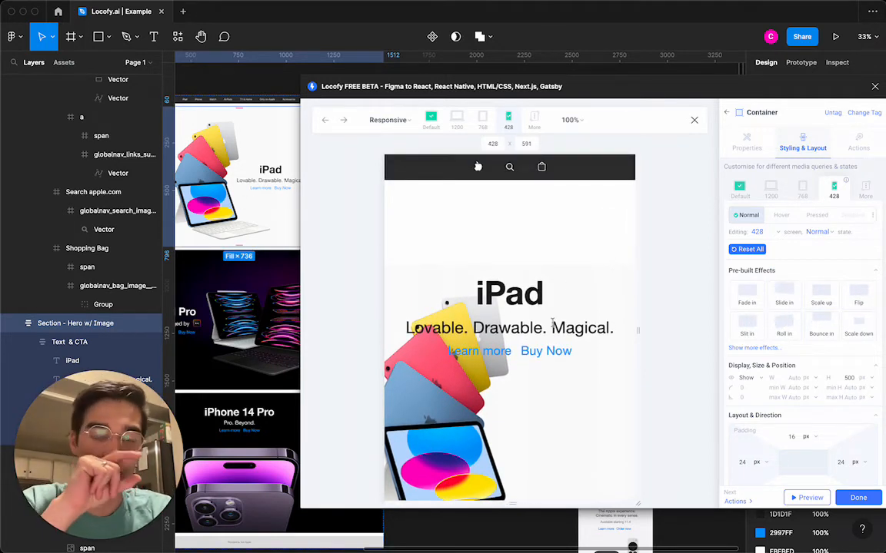
- Add an advanced CSS position property with the value relative to the hero container
{"action": "scroll", "coordinate": [769, 368], "scroll_direction": "down", "scroll_amount": 5}
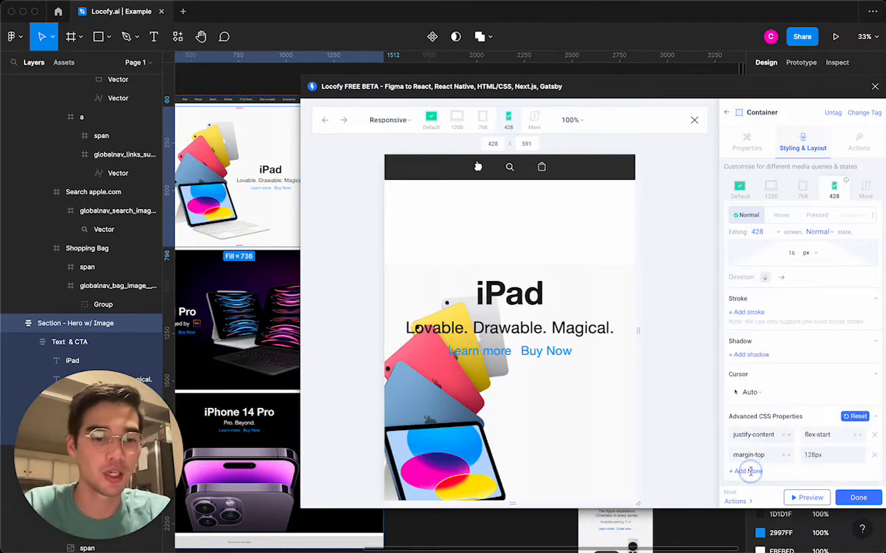
{"action": "left_click", "coordinate": [750, 472]}
{"action": "left_click", "coordinate": [747, 474]}
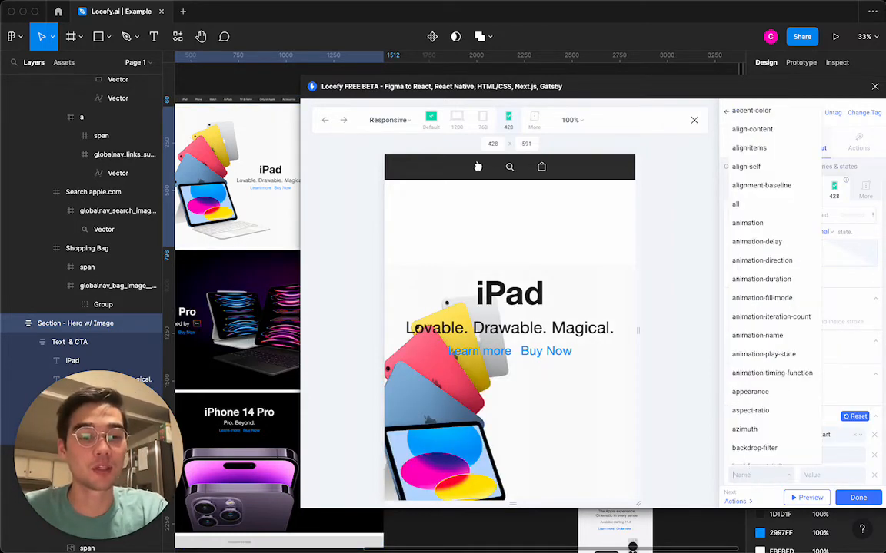
{"action": "type", "text": "position"}
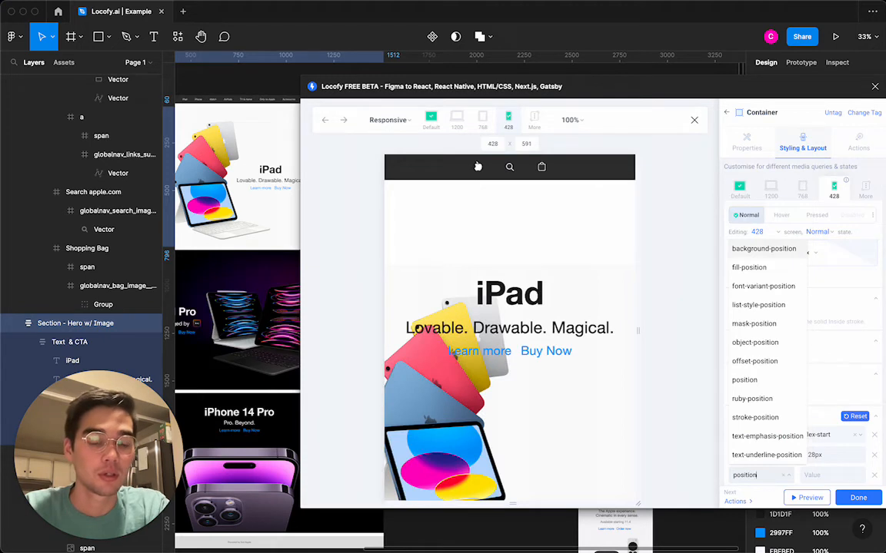
{"action": "left_click", "coordinate": [744, 380]}
{"action": "left_click", "coordinate": [844, 473]}
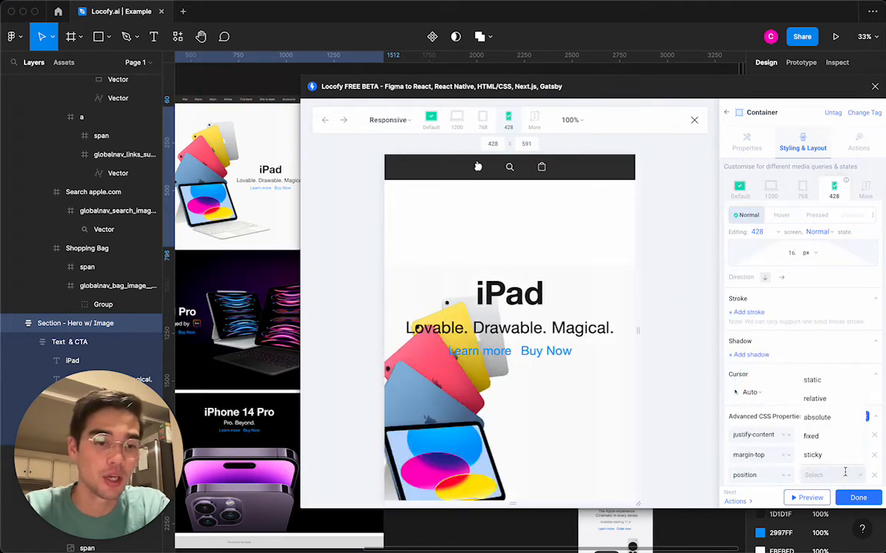
{"action": "left_click", "coordinate": [814, 398]}
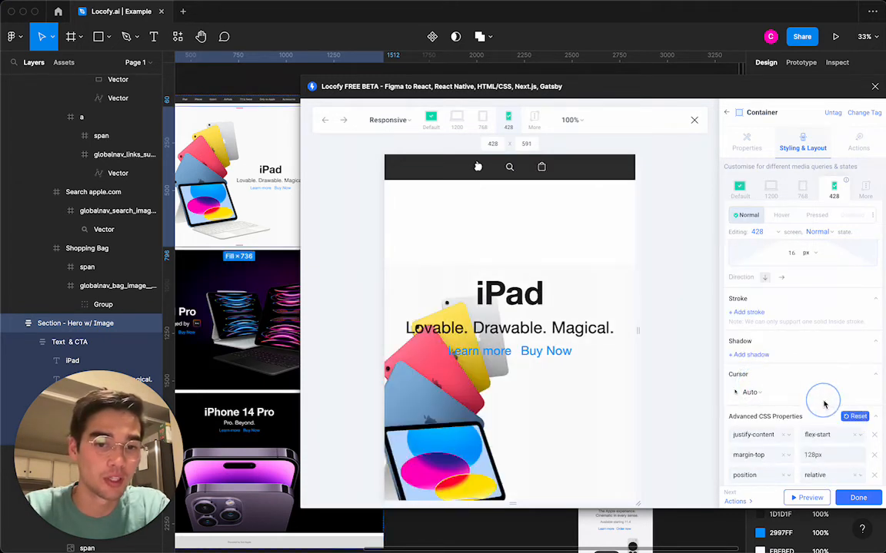
- Give the hero's Text & CTA container an advanced CSS position property set to absolute for the 428 screen
{"action": "left_click", "coordinate": [233, 169]}
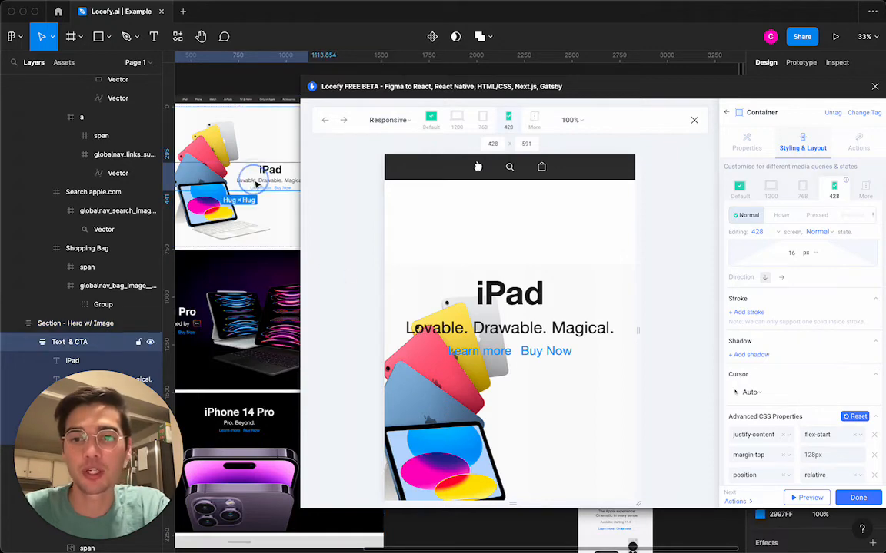
{"action": "left_click", "coordinate": [507, 113]}
{"action": "left_click", "coordinate": [782, 454]}
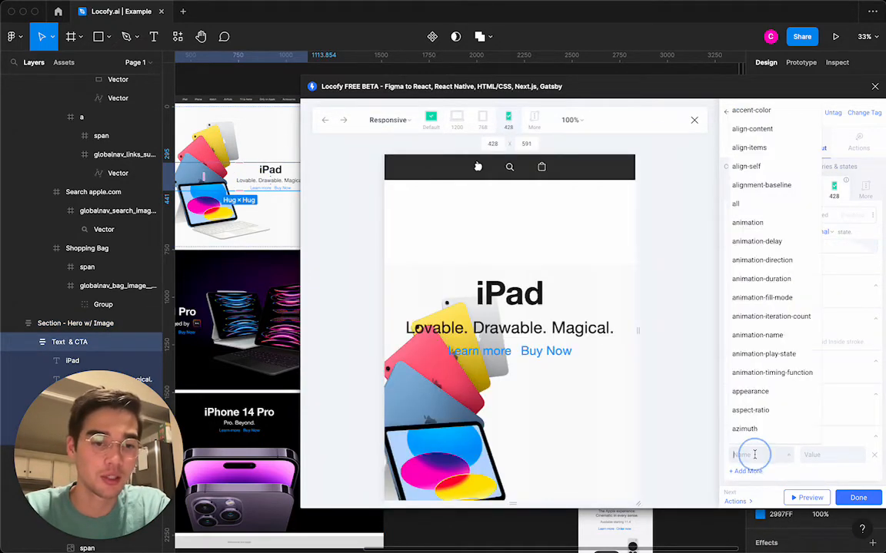
{"action": "type", "text": "position"}
{"action": "key", "text": "Tab"}
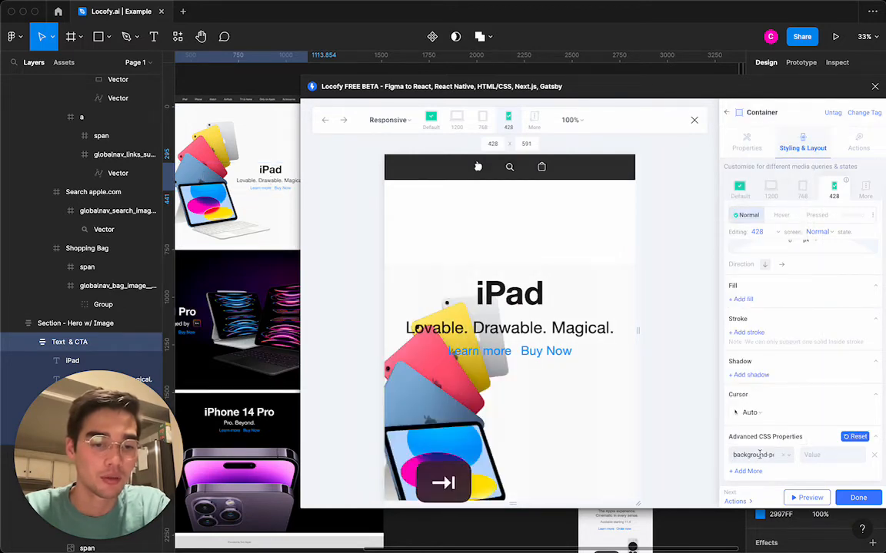
{"action": "left_click", "coordinate": [784, 455]}
{"action": "type", "text": "position"}
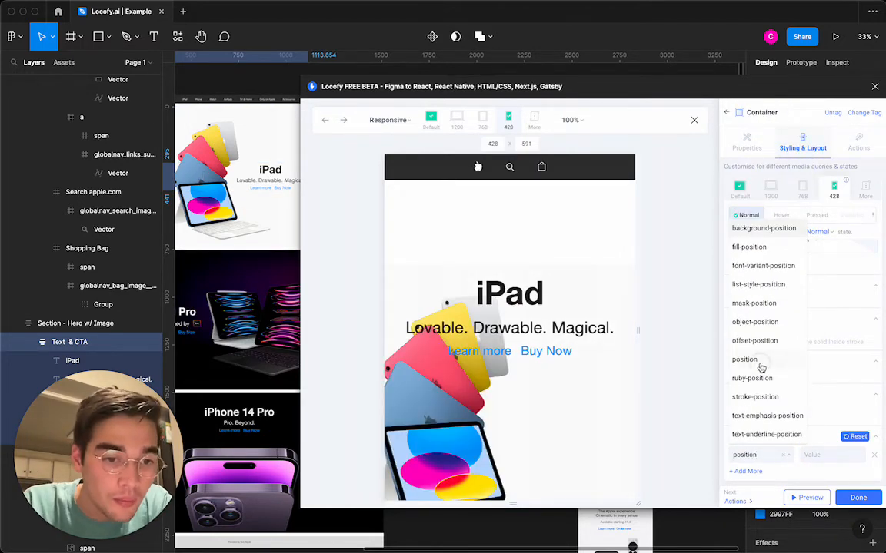
{"action": "left_click", "coordinate": [760, 363]}
{"action": "left_click", "coordinate": [817, 460]}
{"action": "type", "text": "abso"}
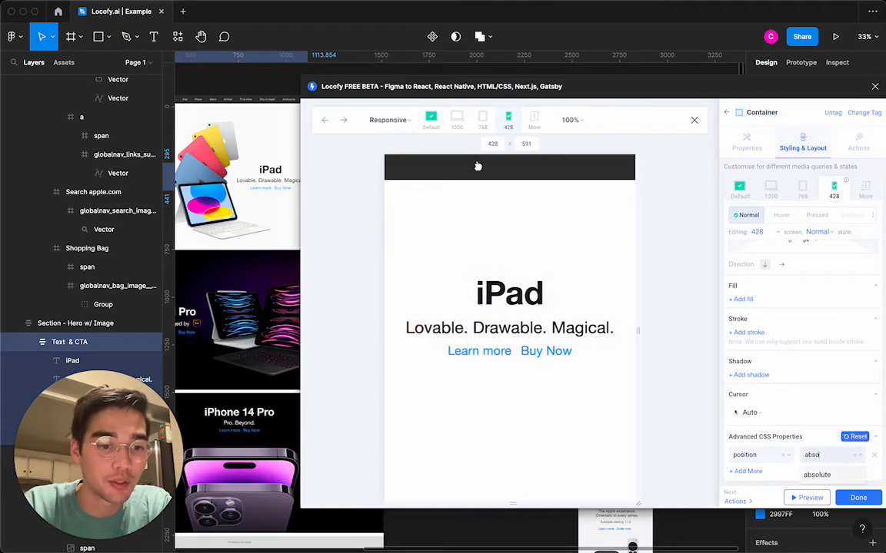
{"action": "left_click", "coordinate": [813, 475]}
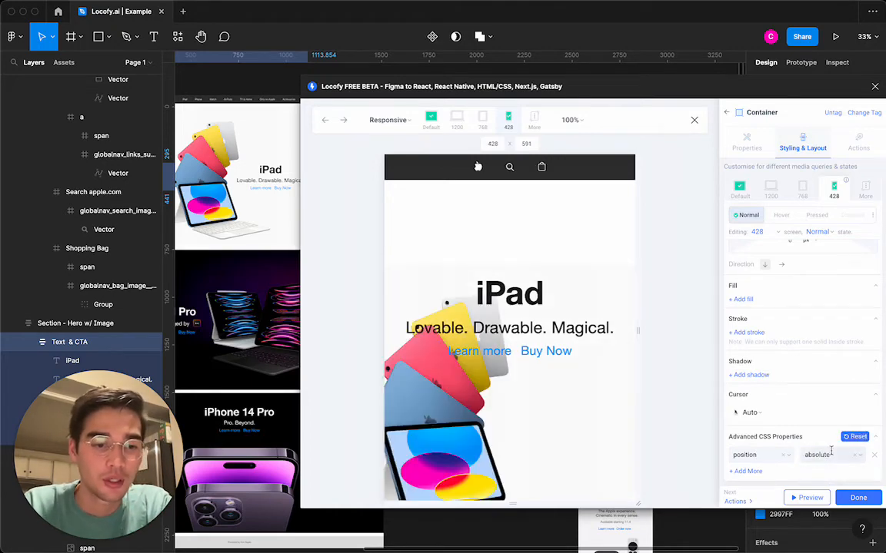
- Try to add a top property with a value of 0 to the Text & CTA container's advanced CSS
{"action": "left_click", "coordinate": [747, 471]}
{"action": "type", "text": "top"}
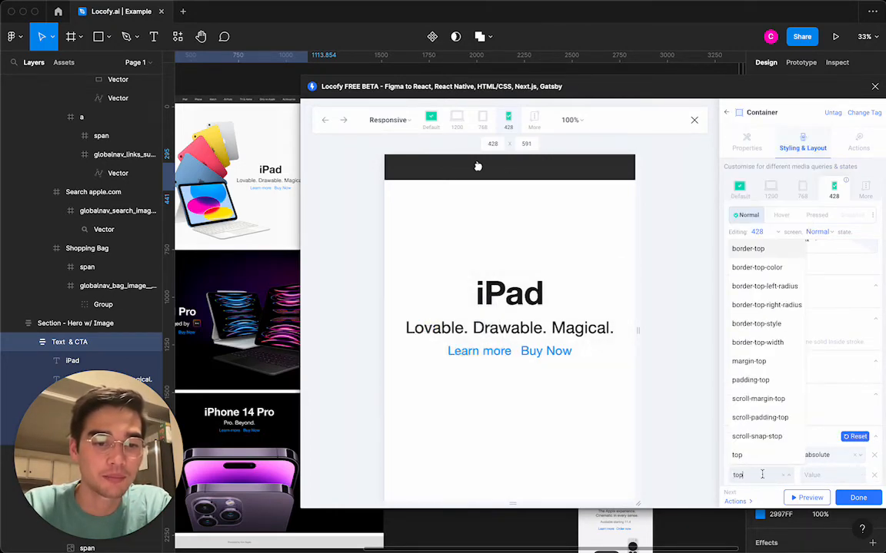
{"action": "key", "text": "Return"}
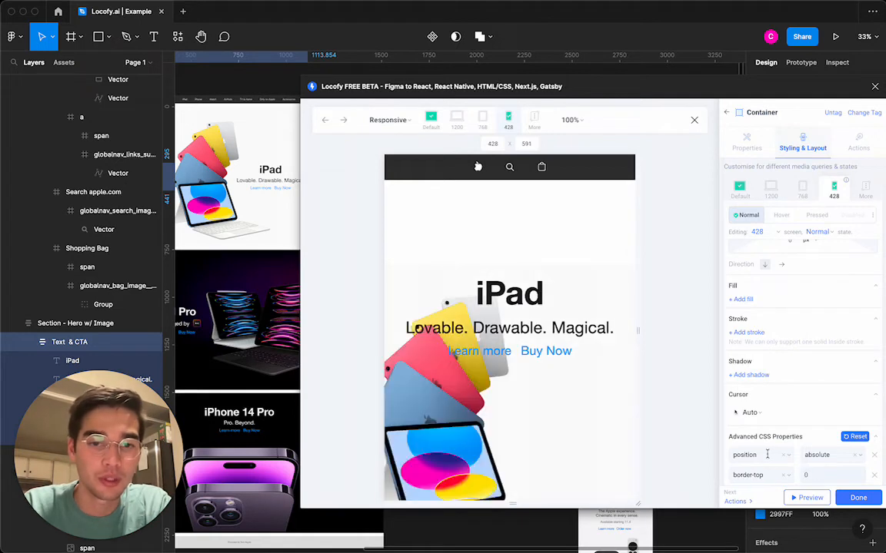
{"action": "scroll", "coordinate": [799, 323], "scroll_direction": "up", "scroll_amount": 5}
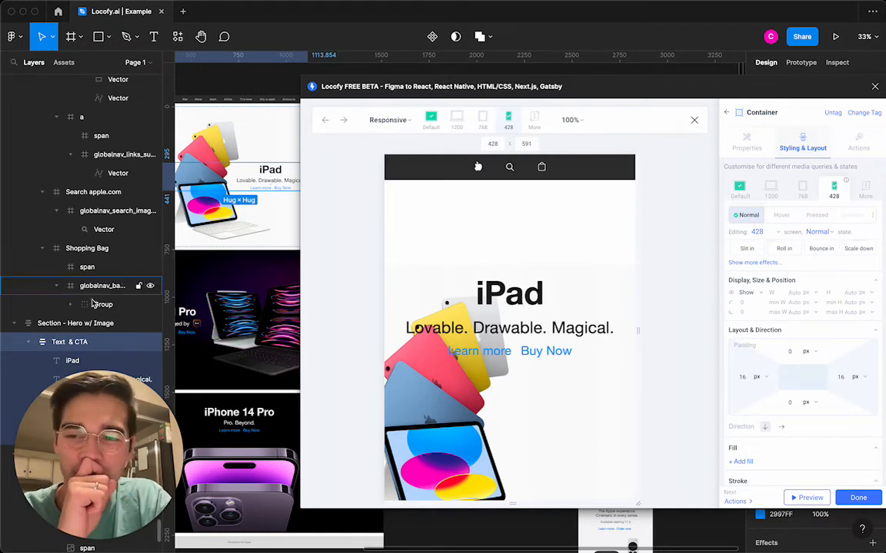
- Review the advanced CSS properties of the Section - Hero w/ Image layer for the 428 screen
{"action": "left_click", "coordinate": [81, 324]}
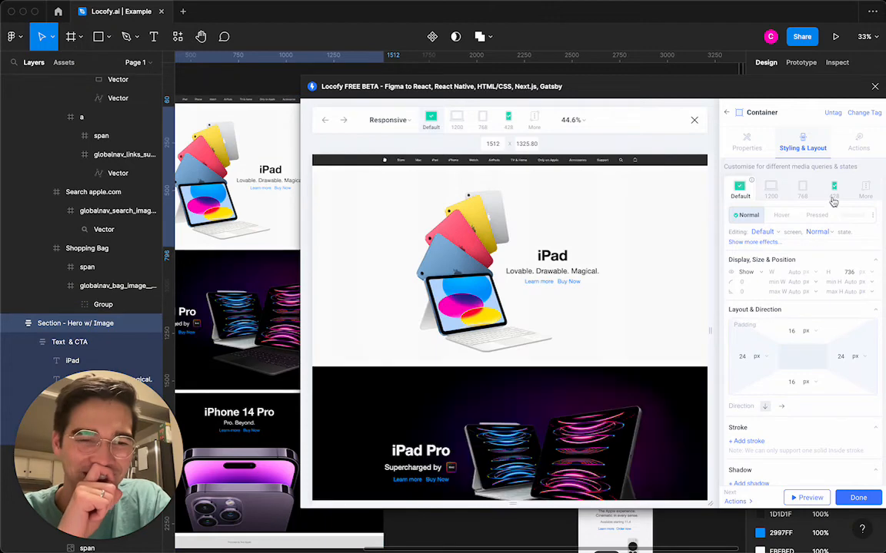
{"action": "left_click", "coordinate": [834, 187]}
{"action": "scroll", "coordinate": [785, 377], "scroll_direction": "down", "scroll_amount": 3}
{"action": "scroll", "coordinate": [785, 376], "scroll_direction": "down", "scroll_amount": 2}
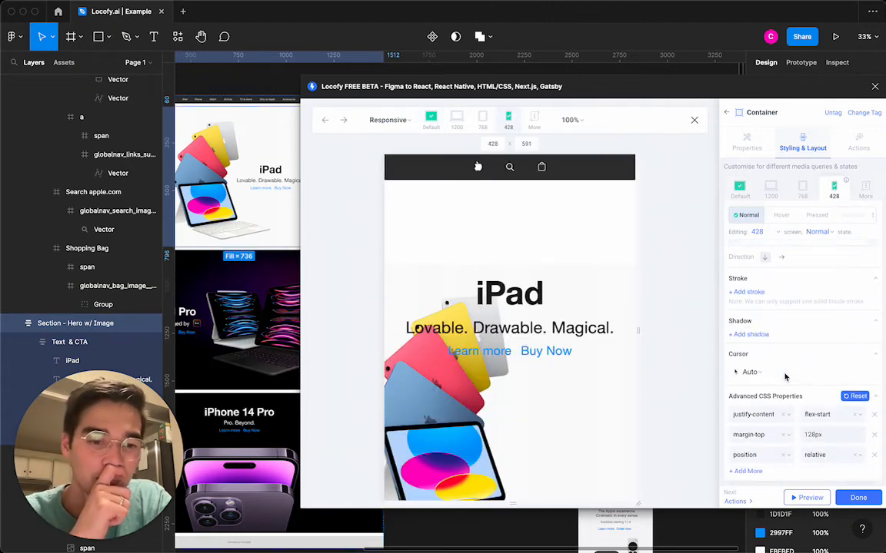
{"action": "left_click", "coordinate": [752, 435]}
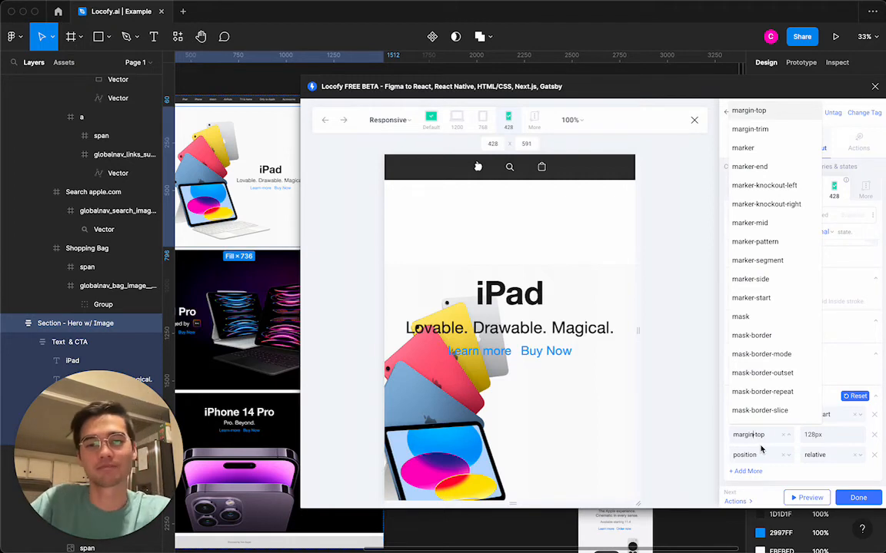
{"action": "double_click", "coordinate": [492, 327]}
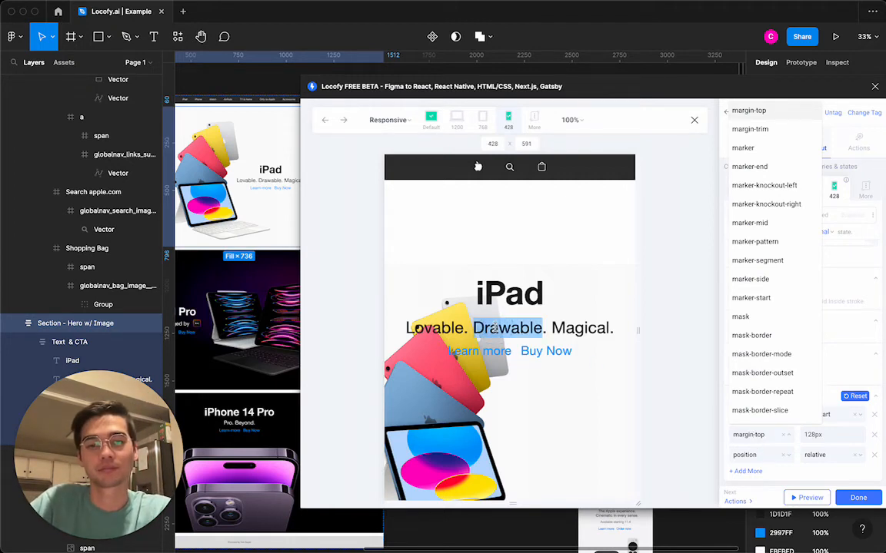
{"action": "left_click", "coordinate": [495, 328]}
- Preview the page on the iPhone SE and Google Pixel 2 device sizes and examine how its sections fit
{"action": "left_click", "coordinate": [391, 121]}
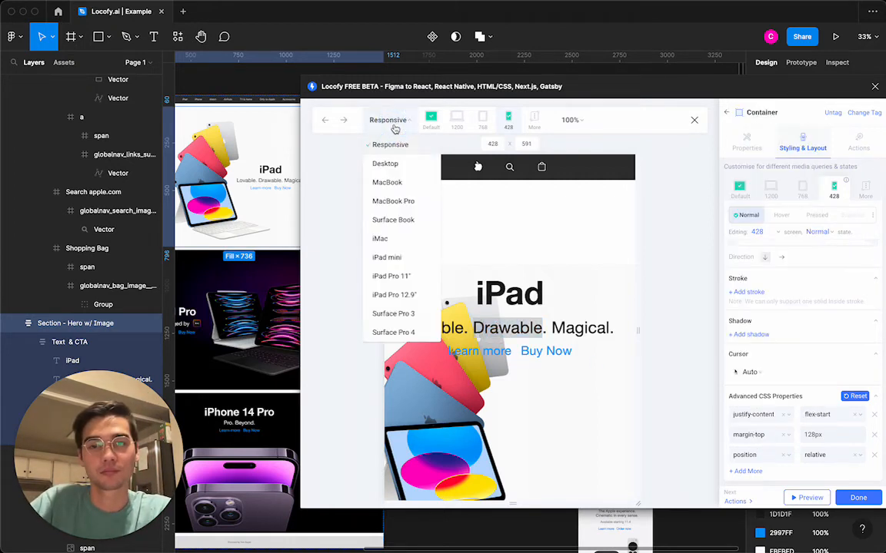
{"action": "scroll", "coordinate": [393, 259], "scroll_direction": "down", "scroll_amount": 5}
{"action": "left_click", "coordinate": [389, 253]}
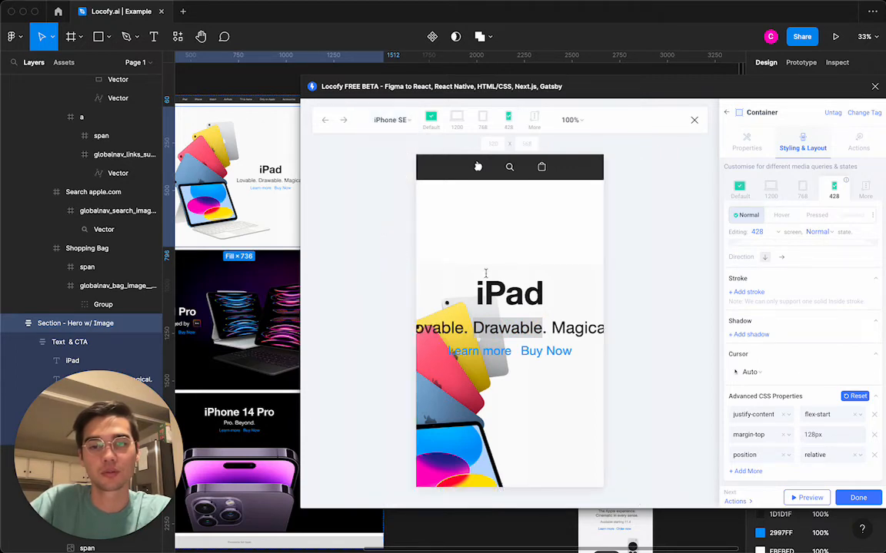
{"action": "scroll", "coordinate": [486, 276], "scroll_direction": "down", "scroll_amount": 10}
{"action": "scroll", "coordinate": [486, 278], "scroll_direction": "up", "scroll_amount": 5}
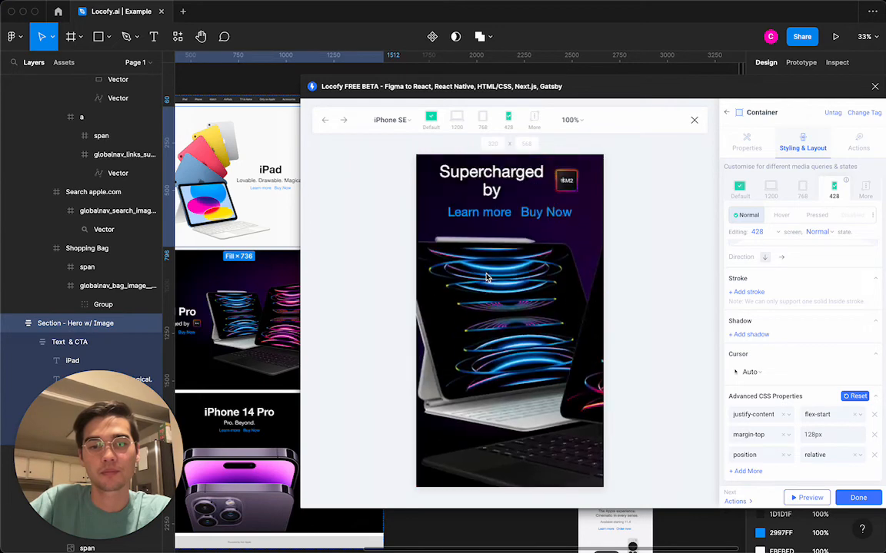
{"action": "scroll", "coordinate": [486, 278], "scroll_direction": "up", "scroll_amount": 5}
{"action": "left_click", "coordinate": [392, 120]}
{"action": "scroll", "coordinate": [408, 264], "scroll_direction": "down", "scroll_amount": 5}
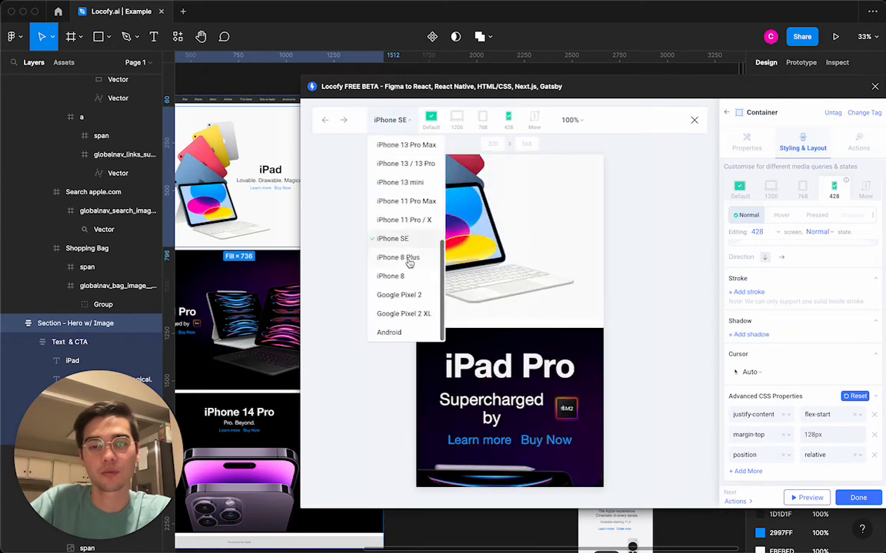
{"action": "left_click", "coordinate": [410, 300]}
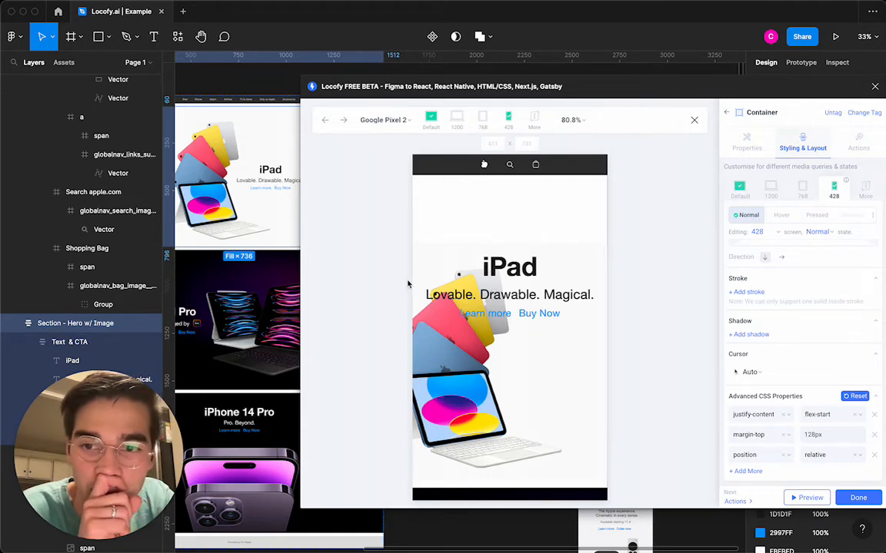
- Draw a rectangle about 357 × 258 on the empty canvas between the desktop and mobile page frames
{"action": "left_click", "coordinate": [874, 86]}
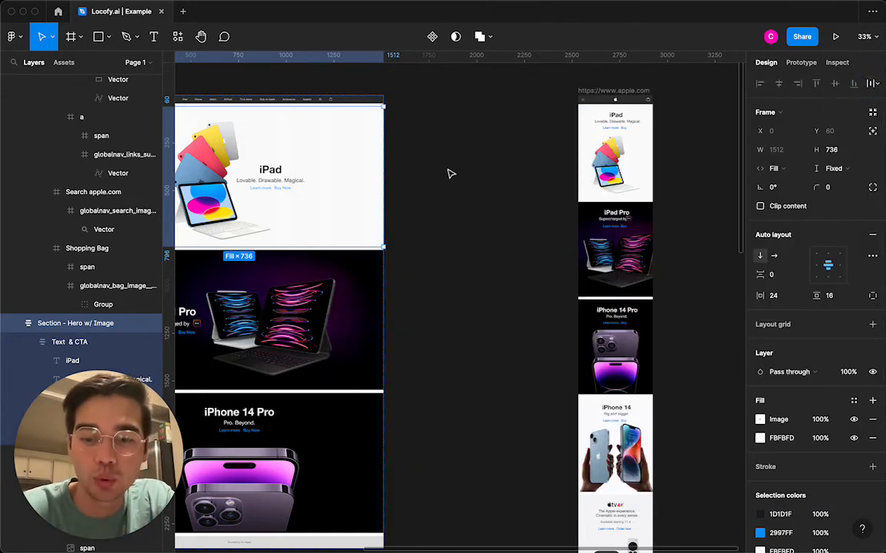
{"action": "key", "text": "r"}
{"action": "left_click_drag", "start_coordinate": [429, 163], "coordinate": [500, 211]}
- Fill the rectangle with the colour sampled from the iPad hero's background and copy its hex code
{"action": "left_click", "coordinate": [760, 244]}
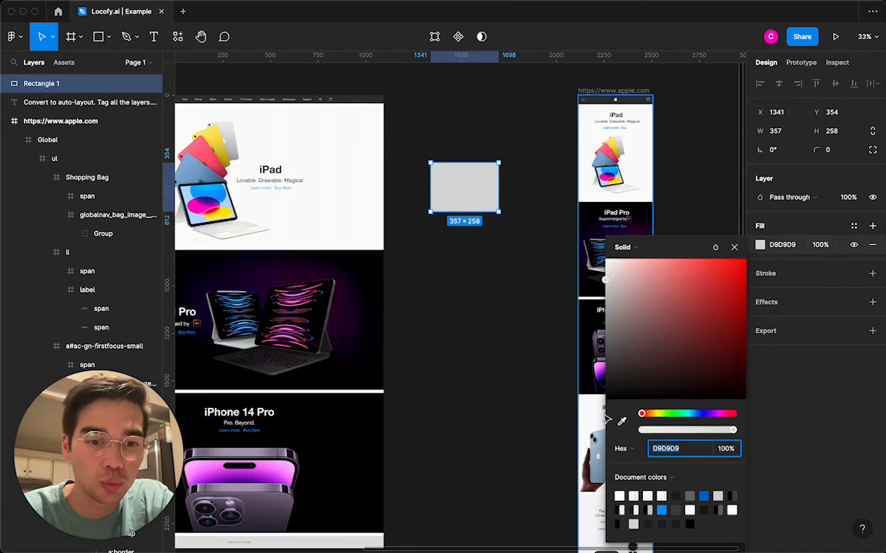
{"action": "left_click", "coordinate": [621, 421]}
{"action": "left_click", "coordinate": [326, 178]}
{"action": "left_click", "coordinate": [783, 246]}
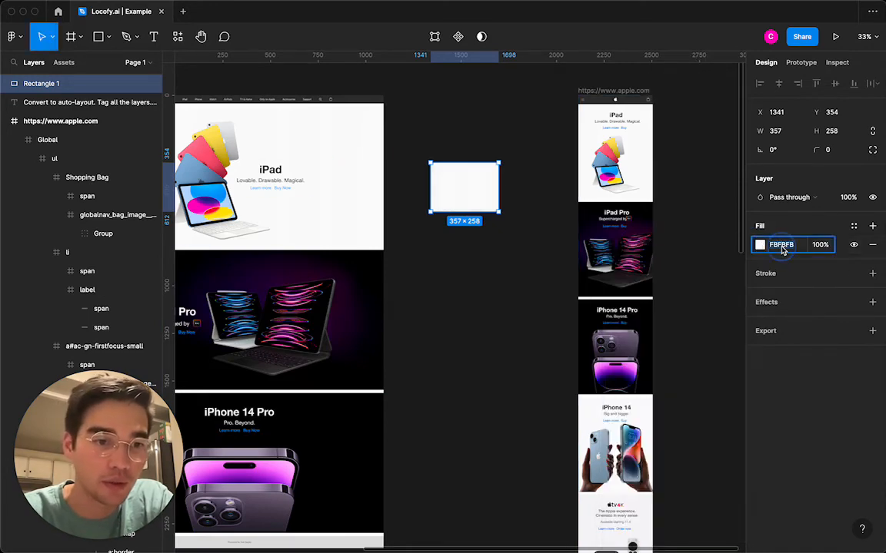
{"action": "key", "text": "super+c"}
{"action": "left_click", "coordinate": [404, 287]}
- Open the Locofy styling and layout settings of the iPad hero section for the default screen
{"action": "scroll", "coordinate": [323, 197], "scroll_direction": "left", "scroll_amount": 3}
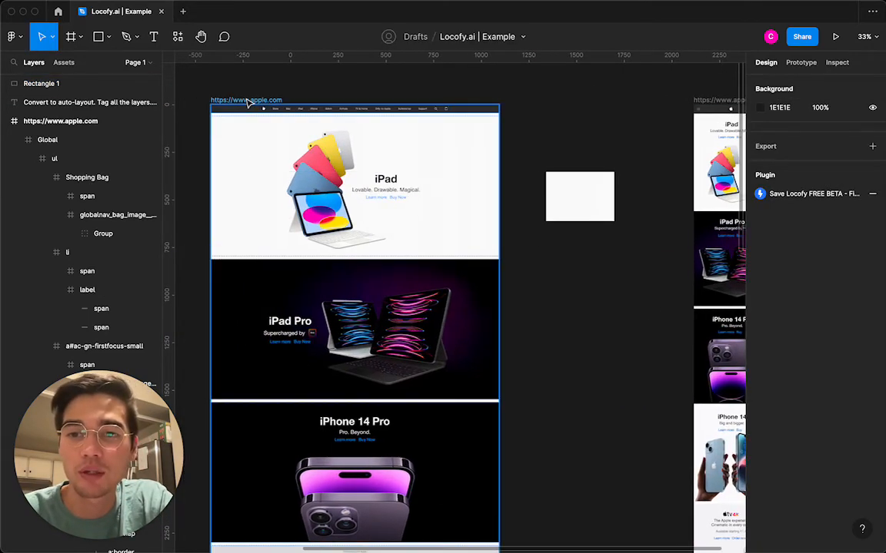
{"action": "double_click", "coordinate": [290, 180]}
{"action": "key", "text": "Escape"}
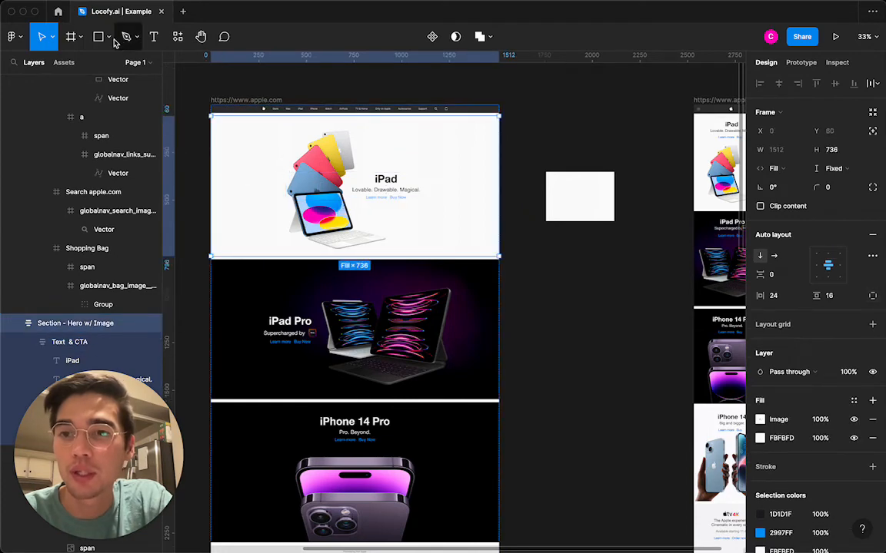
{"action": "left_click", "coordinate": [178, 37]}
{"action": "left_click", "coordinate": [335, 145]}
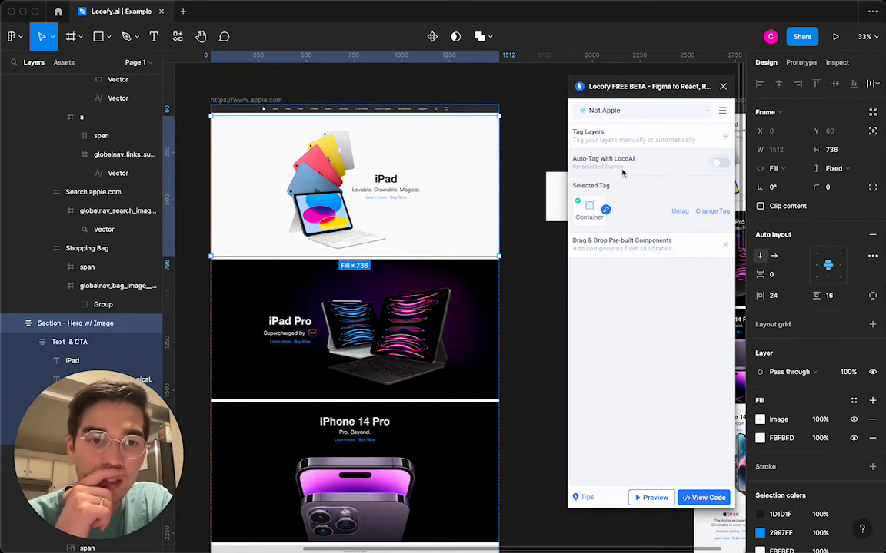
{"action": "left_click", "coordinate": [607, 210]}
{"action": "left_click", "coordinate": [639, 147]}
{"action": "scroll", "coordinate": [621, 295], "scroll_direction": "down", "scroll_amount": 5}
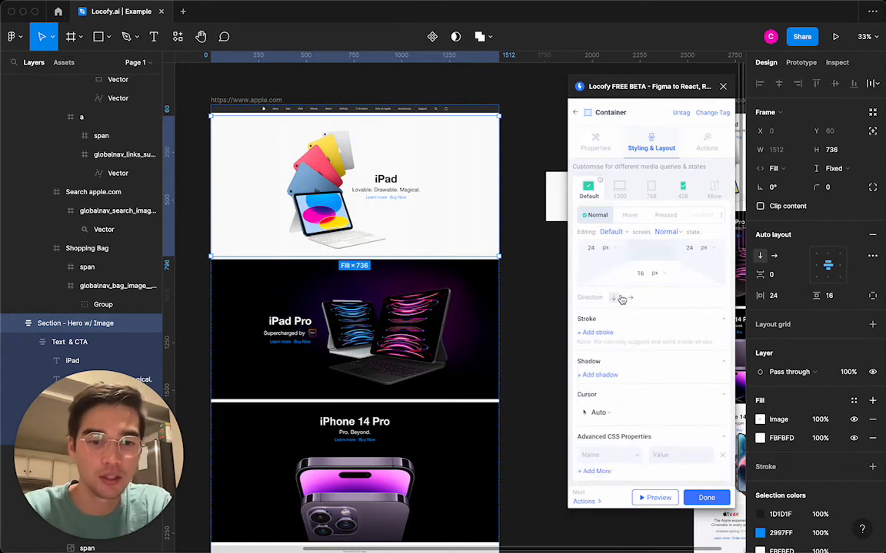
{"action": "scroll", "coordinate": [600, 453], "scroll_direction": "up", "scroll_amount": 5}
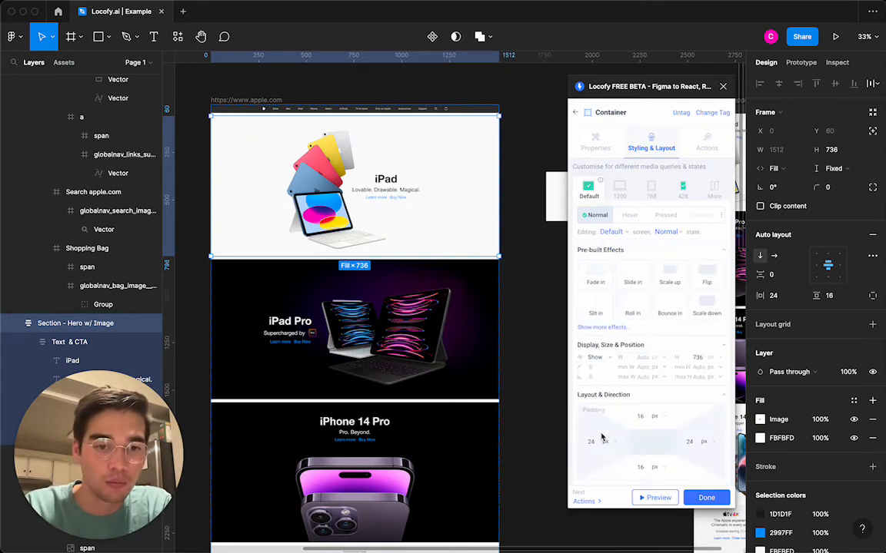
{"action": "scroll", "coordinate": [602, 439], "scroll_direction": "down", "scroll_amount": 5}
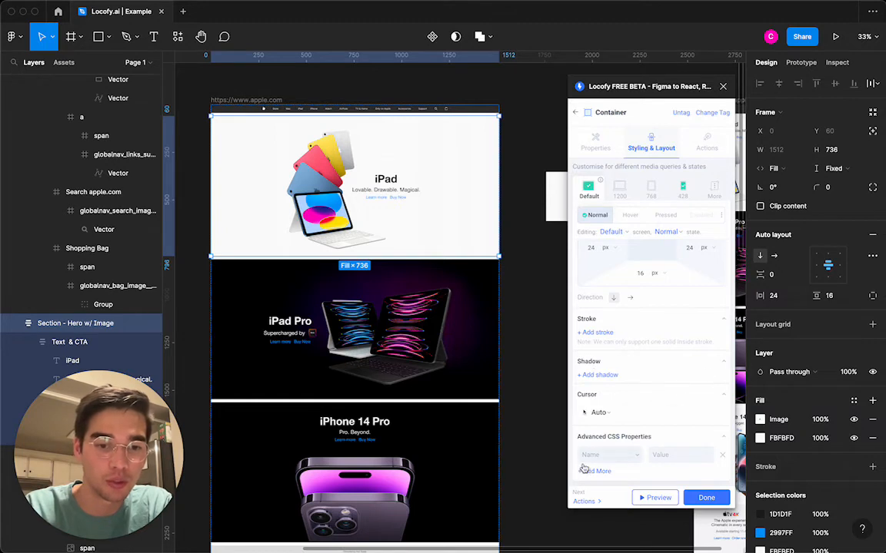
- Add an advanced CSS background-color property of #FBFBFB to the hero section for the default screen
{"action": "left_click", "coordinate": [601, 454]}
{"action": "type", "text": "color"}
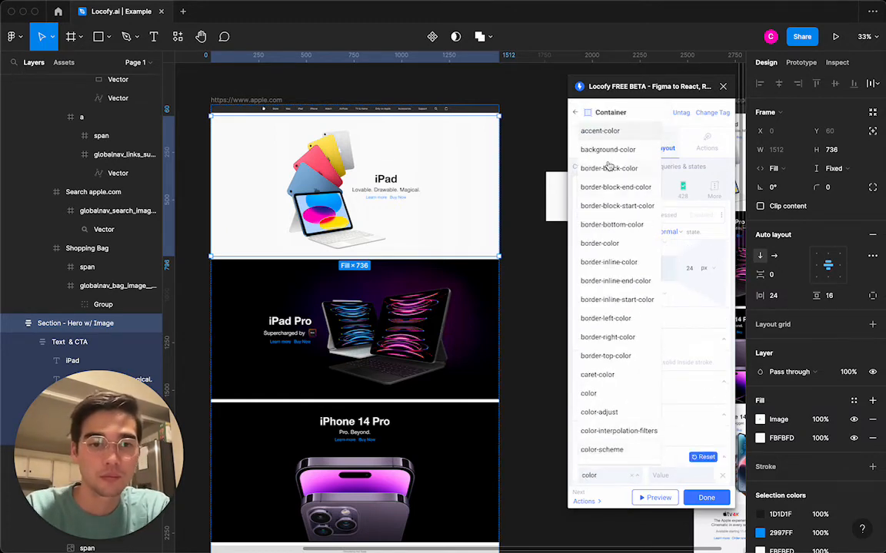
{"action": "left_click", "coordinate": [607, 150]}
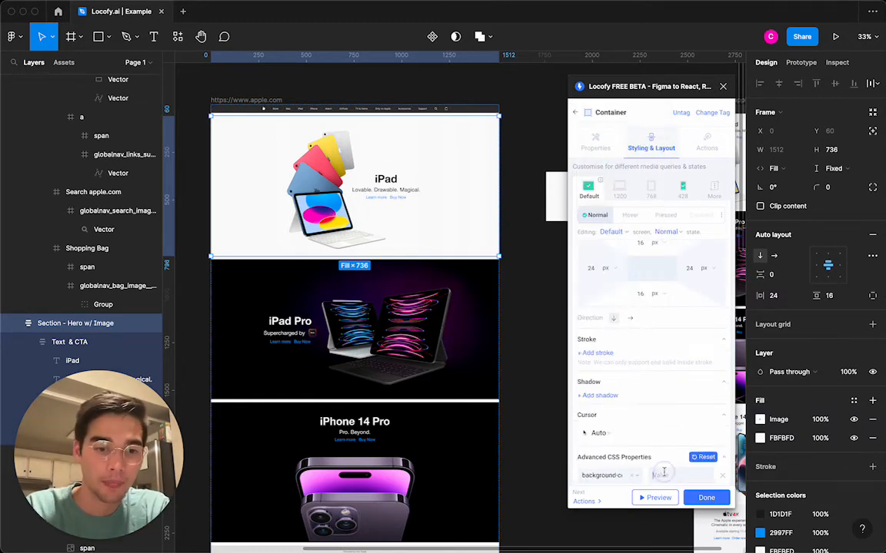
{"action": "left_click", "coordinate": [664, 475]}
{"action": "key", "text": "super+v"}
{"action": "key", "text": "super+Left"}
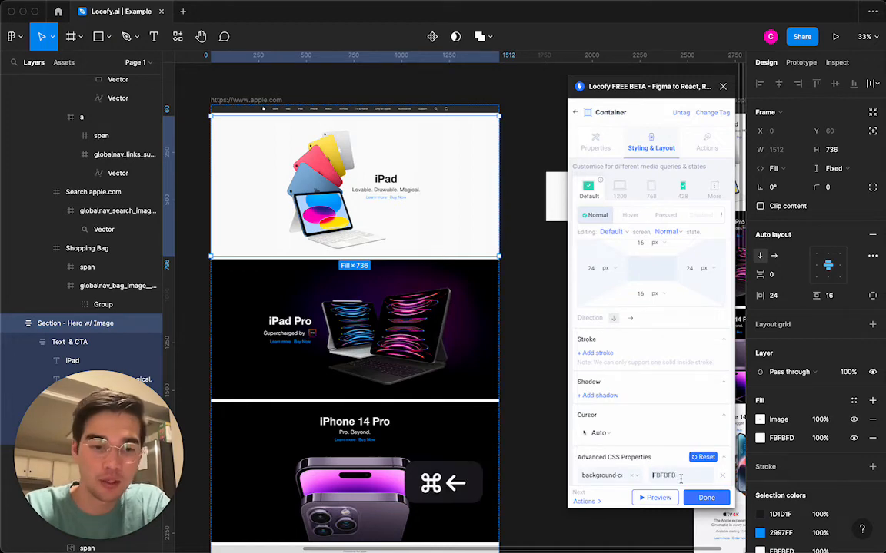
- Preview the page on the 428 screen and examine the hero's spacing and advanced CSS properties
{"action": "left_click", "coordinate": [639, 501]}
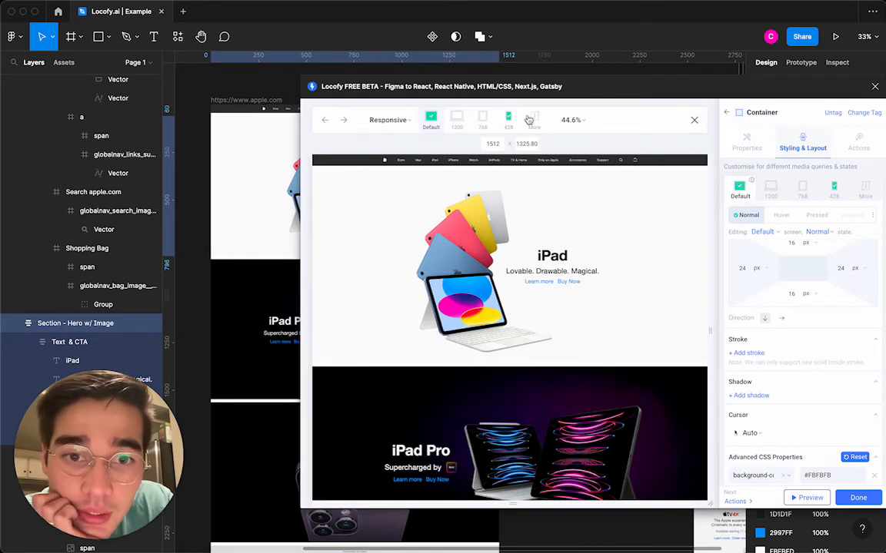
{"action": "left_click", "coordinate": [507, 117]}
{"action": "scroll", "coordinate": [559, 326], "scroll_direction": "down", "scroll_amount": 5}
{"action": "scroll", "coordinate": [558, 327], "scroll_direction": "up", "scroll_amount": 5}
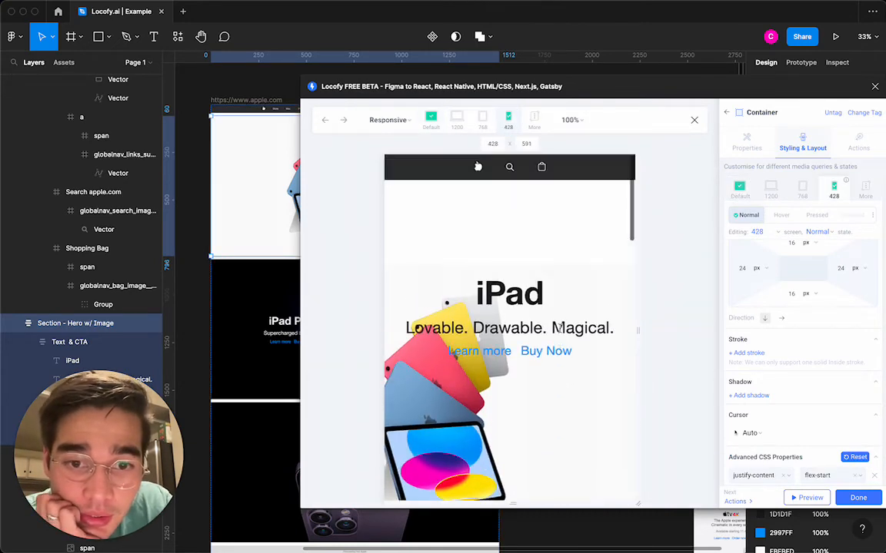
{"action": "scroll", "coordinate": [846, 388], "scroll_direction": "down", "scroll_amount": 2}
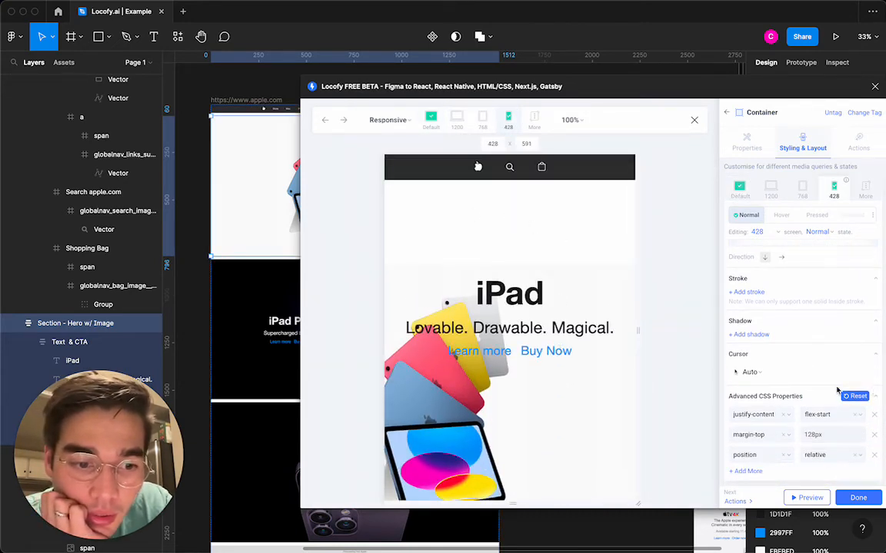
{"action": "scroll", "coordinate": [809, 371], "scroll_direction": "up", "scroll_amount": 6}
{"action": "scroll", "coordinate": [809, 370], "scroll_direction": "down", "scroll_amount": 8}
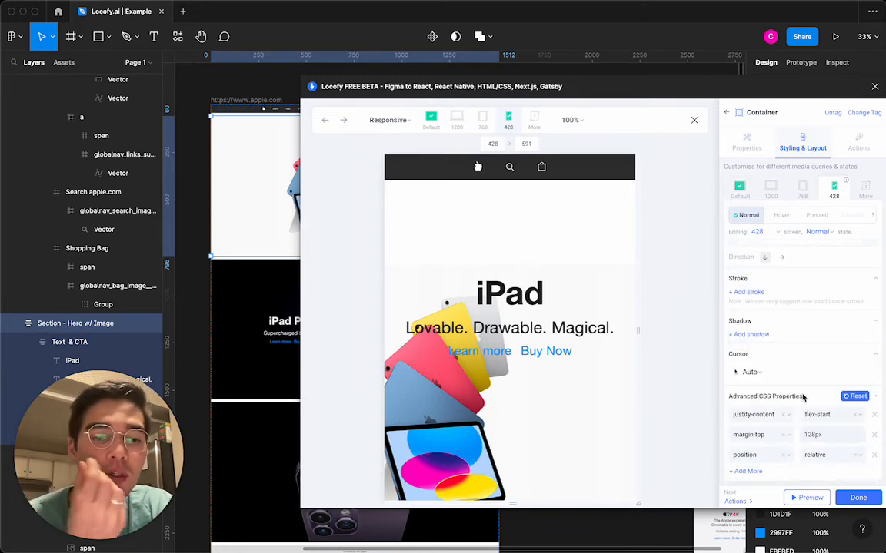
- Replace the hero section's margin-top property with padding-top set to 128px for the 428 screen
{"action": "left_click", "coordinate": [750, 436]}
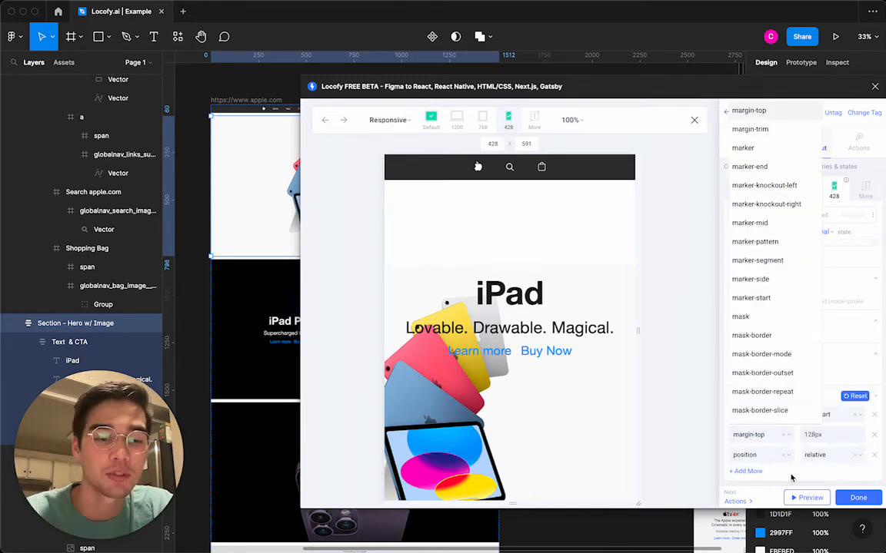
{"action": "key", "text": "shift+super+Left"}
{"action": "type", "text": "padding"}
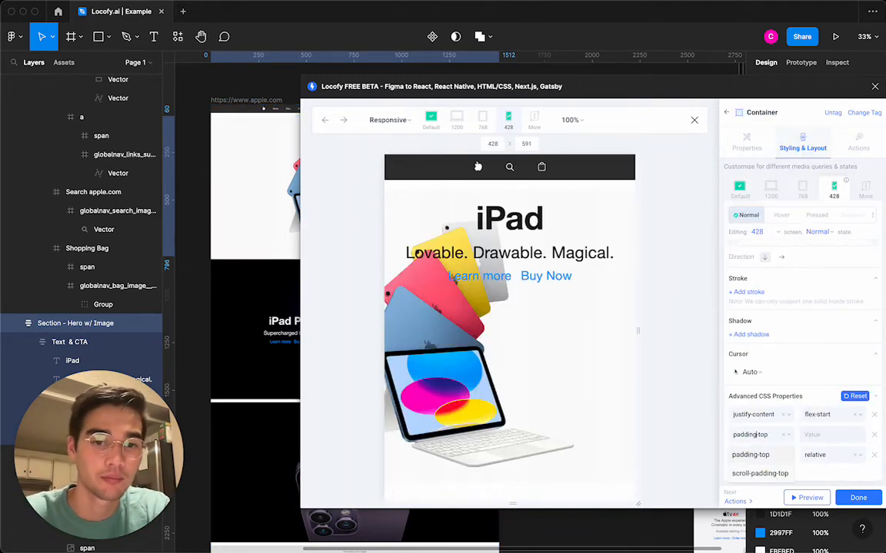
{"action": "left_click", "coordinate": [812, 433]}
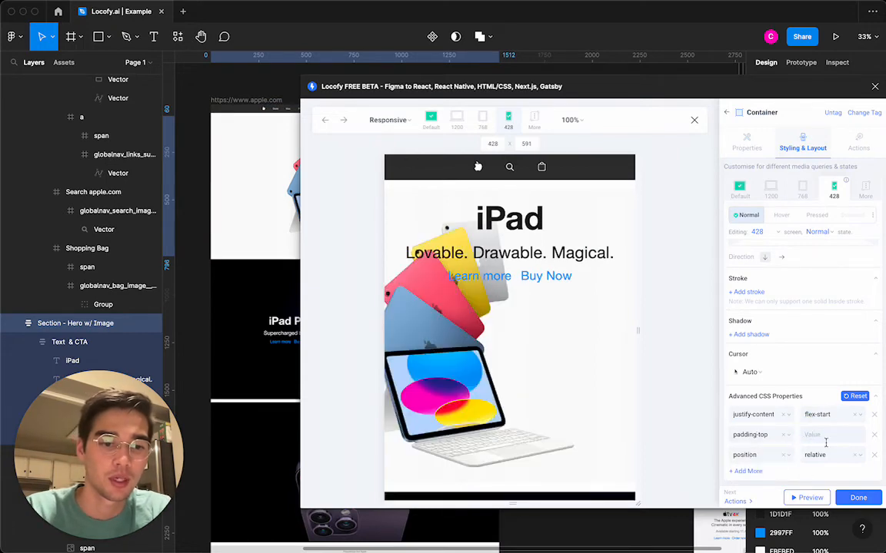
{"action": "type", "text": "128p"}
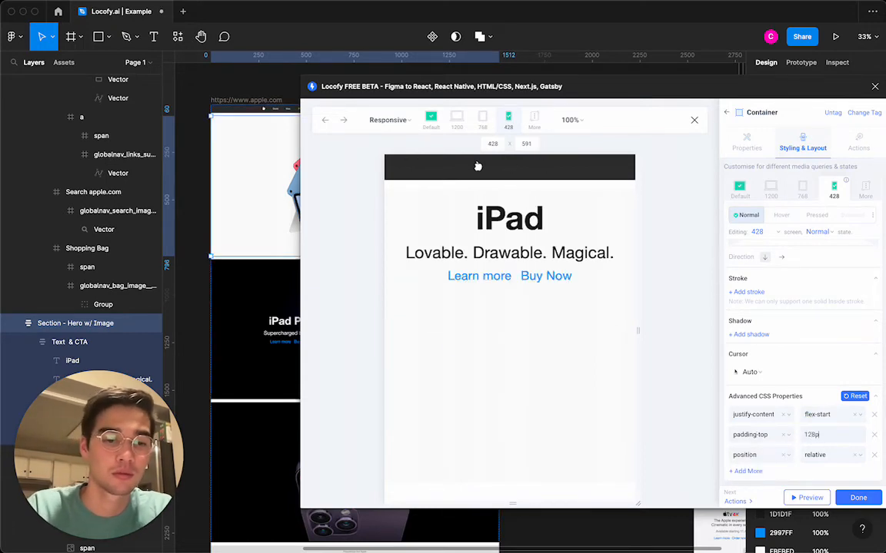
{"action": "type", "text": "x"}
{"action": "scroll", "coordinate": [557, 340], "scroll_direction": "down", "scroll_amount": 2}
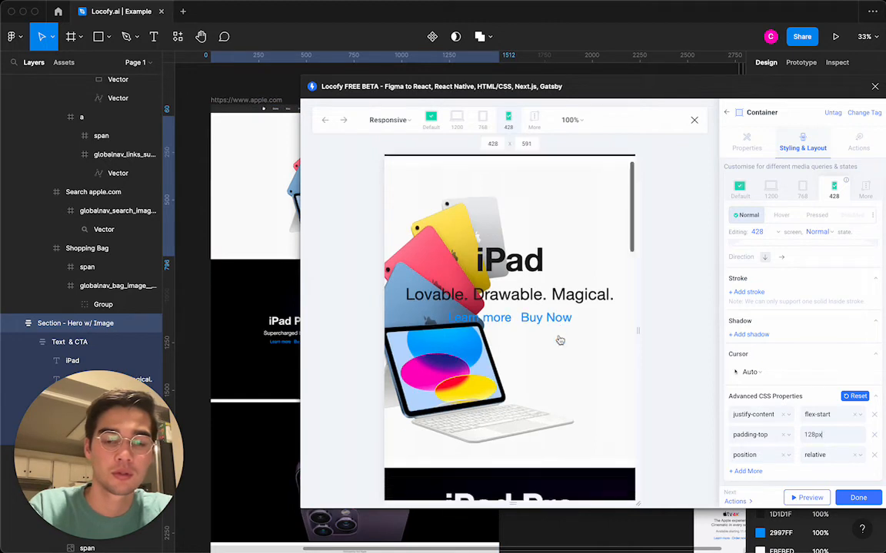
{"action": "scroll", "coordinate": [558, 340], "scroll_direction": "up", "scroll_amount": 2}
- Add a box-sizing property set to border-box to the hero section's advanced CSS for the 428 screen
{"action": "scroll", "coordinate": [793, 365], "scroll_direction": "up", "scroll_amount": 5}
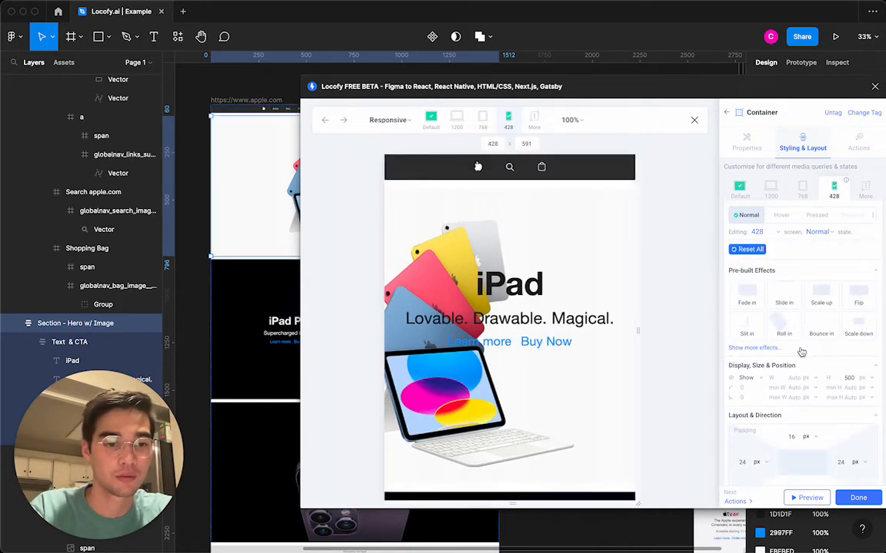
{"action": "scroll", "coordinate": [801, 352], "scroll_direction": "down", "scroll_amount": 5}
{"action": "left_click", "coordinate": [747, 471]}
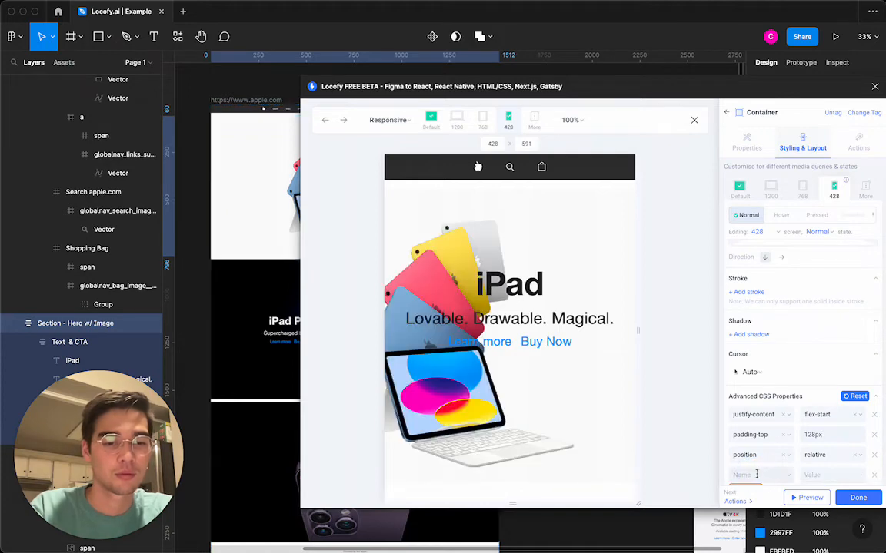
{"action": "type", "text": "box"}
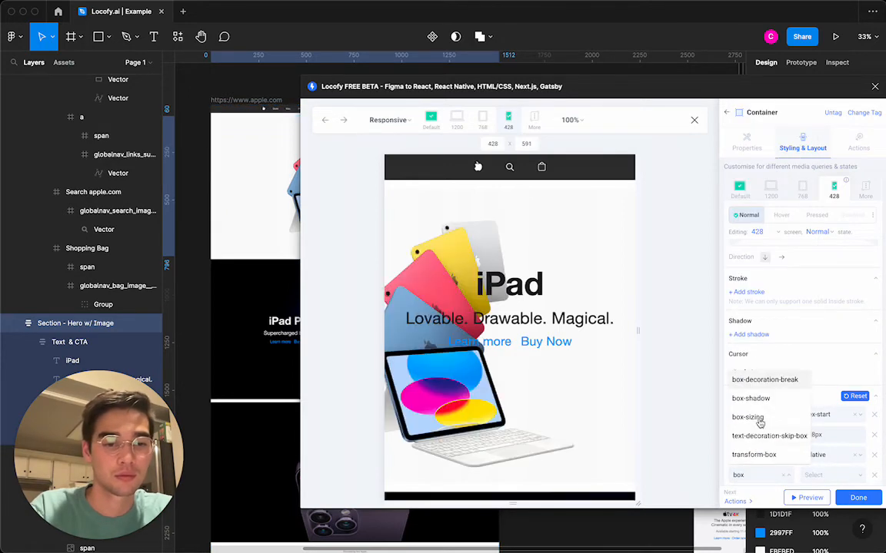
{"action": "left_click", "coordinate": [747, 416]}
{"action": "left_click", "coordinate": [815, 475]}
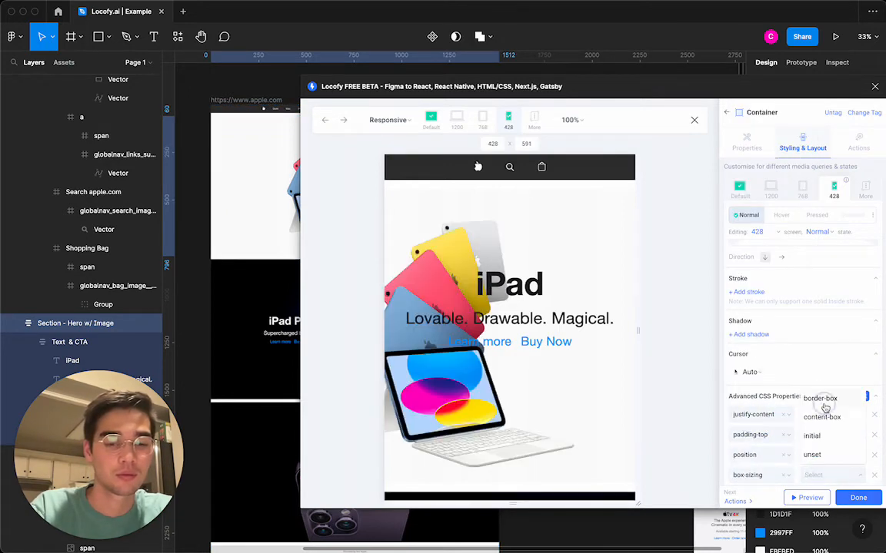
{"action": "left_click", "coordinate": [821, 399]}
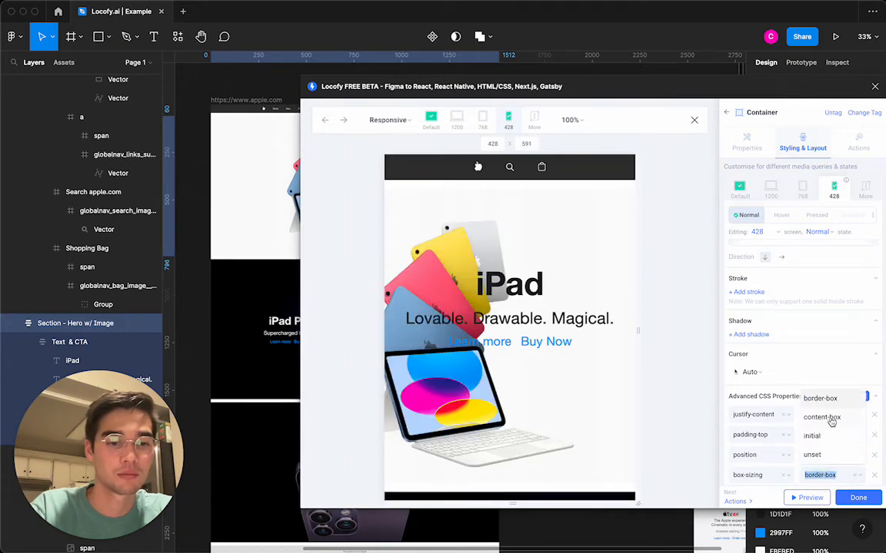
- Change the hero section's box-sizing value to content-box and check the result in the mobile preview
{"action": "left_click", "coordinate": [830, 421]}
{"action": "scroll", "coordinate": [529, 375], "scroll_direction": "down", "scroll_amount": 3}
{"action": "scroll", "coordinate": [529, 375], "scroll_direction": "up", "scroll_amount": 2}
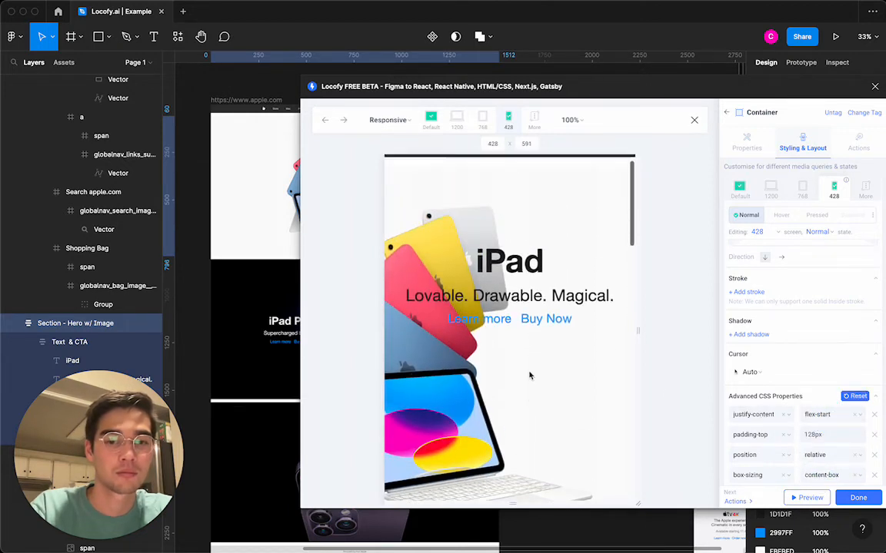
{"action": "scroll", "coordinate": [529, 375], "scroll_direction": "up", "scroll_amount": 1}
{"action": "scroll", "coordinate": [529, 375], "scroll_direction": "down", "scroll_amount": 3}
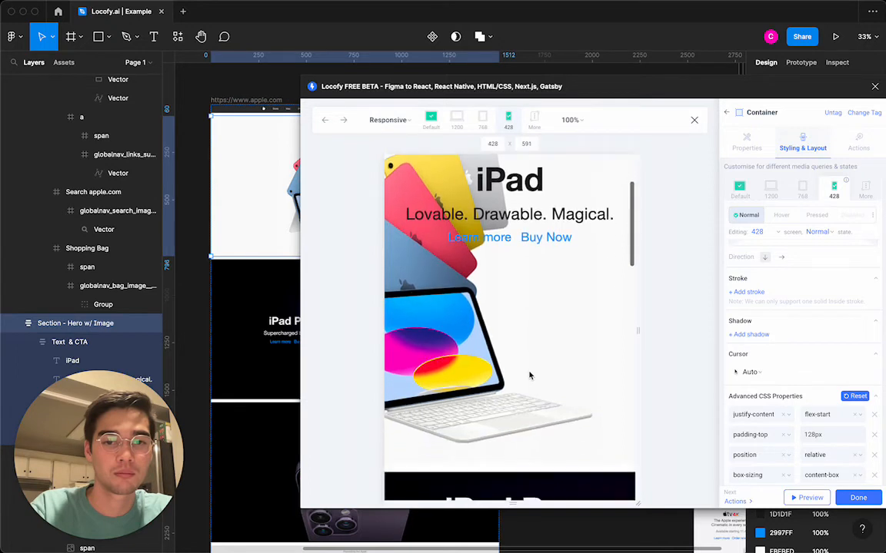
{"action": "scroll", "coordinate": [529, 375], "scroll_direction": "up", "scroll_amount": 3}
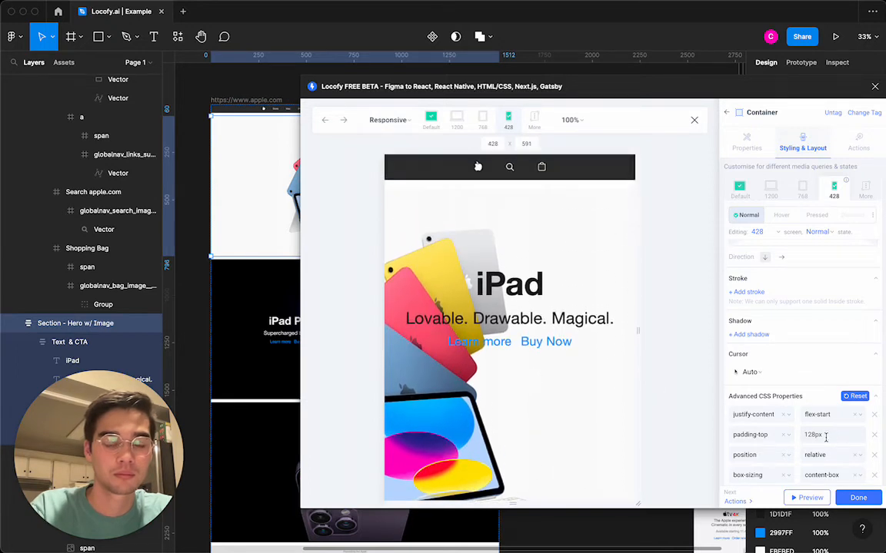
- Set the hero section's padding-top to 256px for the 428 screen
{"action": "double_click", "coordinate": [825, 435]}
{"action": "type", "text": "256px"}
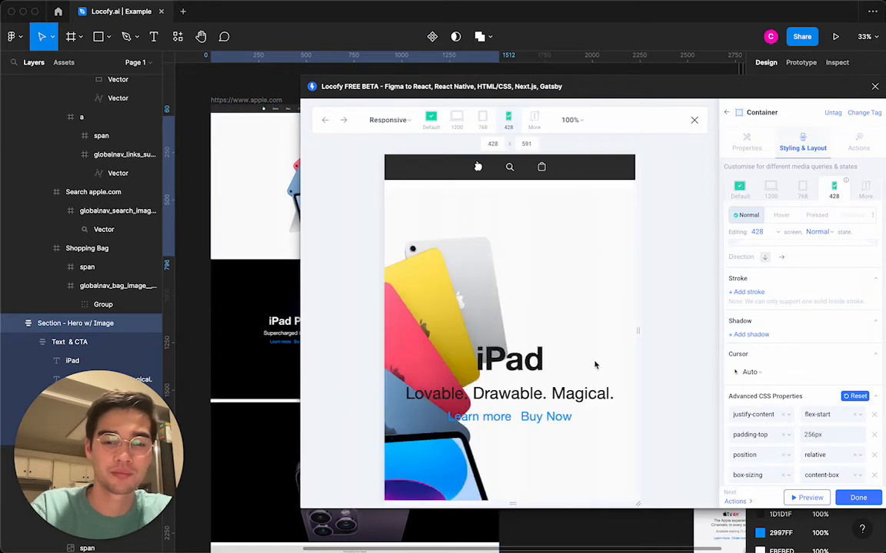
{"action": "scroll", "coordinate": [595, 363], "scroll_direction": "down", "scroll_amount": 3}
{"action": "scroll", "coordinate": [595, 362], "scroll_direction": "up", "scroll_amount": 3}
- Examine how the iPad image, text and following section line up in the 428 preview and review the hero's styling
{"action": "scroll", "coordinate": [595, 364], "scroll_direction": "down", "scroll_amount": 3}
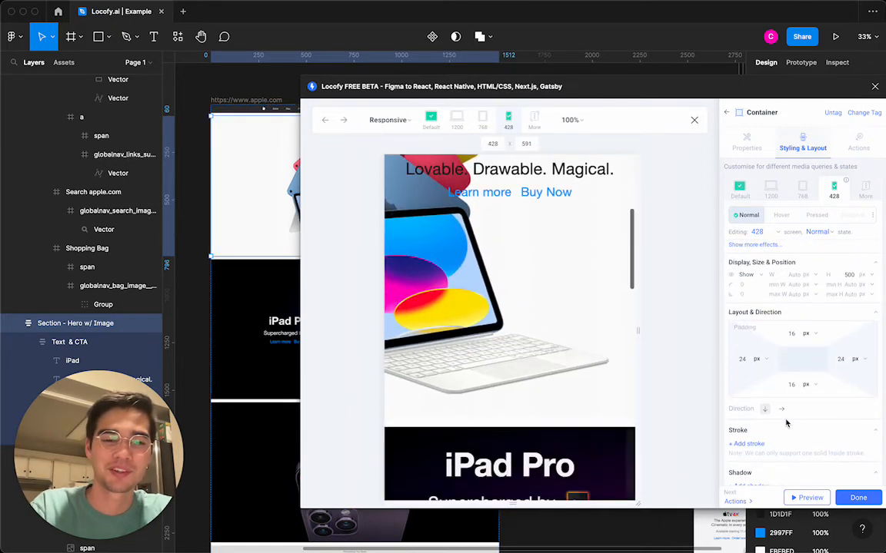
{"action": "scroll", "coordinate": [784, 419], "scroll_direction": "down", "scroll_amount": 3}
{"action": "scroll", "coordinate": [523, 330], "scroll_direction": "up", "scroll_amount": 3}
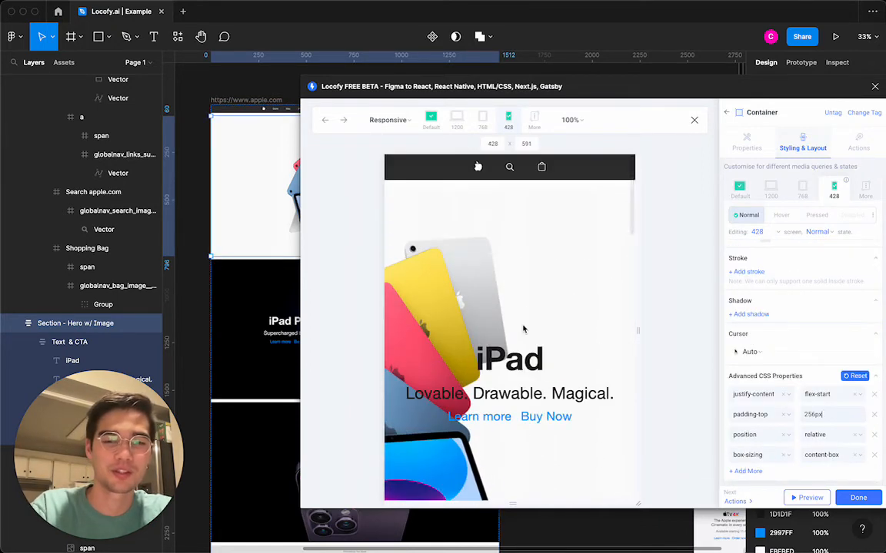
{"action": "scroll", "coordinate": [524, 330], "scroll_direction": "down", "scroll_amount": 2}
{"action": "scroll", "coordinate": [523, 330], "scroll_direction": "up", "scroll_amount": 2}
{"action": "left_click", "coordinate": [852, 414]}
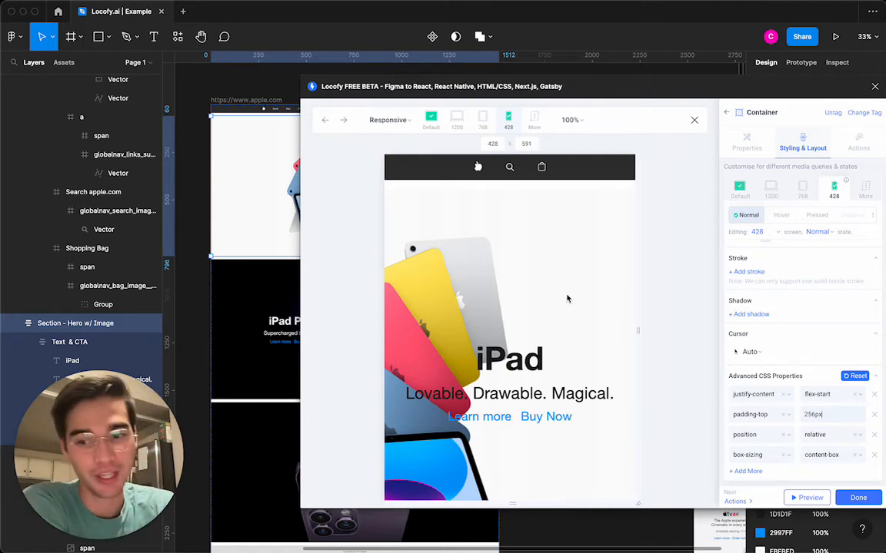
{"action": "scroll", "coordinate": [522, 263], "scroll_direction": "down", "scroll_amount": 15}
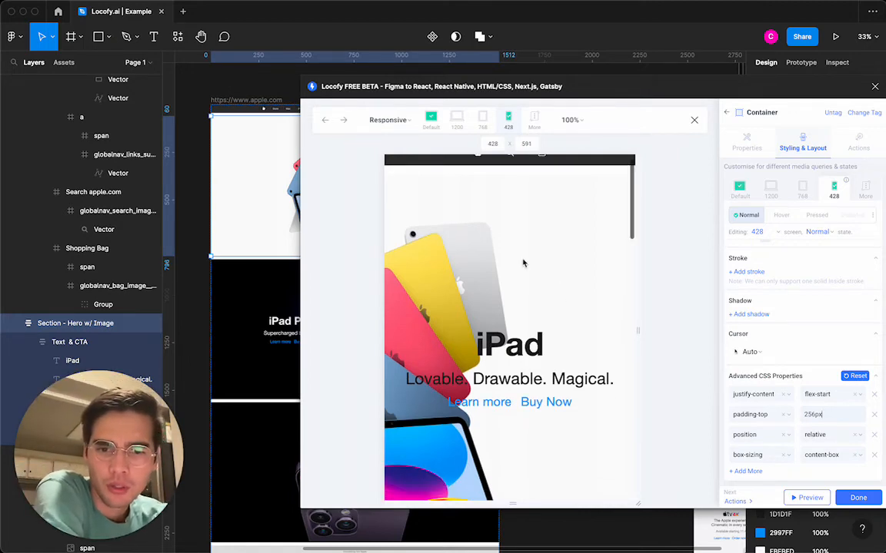
{"action": "scroll", "coordinate": [522, 262], "scroll_direction": "up", "scroll_amount": 15}
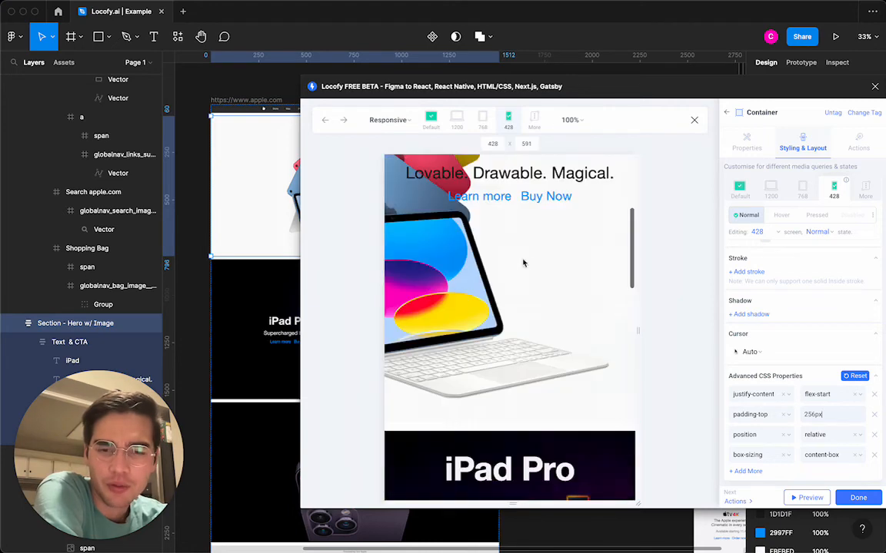
- Check the iPad hero section once more in the 428 preview and close the Locofy window
{"action": "scroll", "coordinate": [530, 327], "scroll_direction": "down", "scroll_amount": 5}
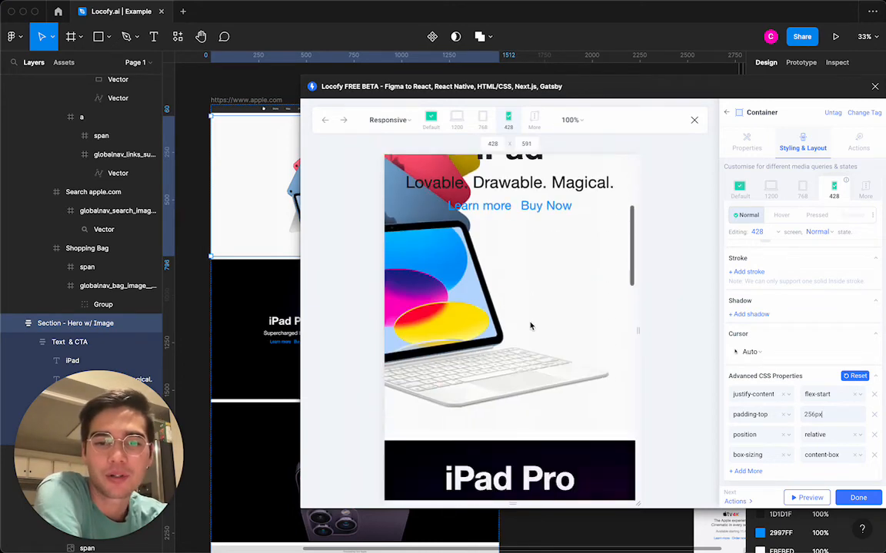
{"action": "scroll", "coordinate": [529, 326], "scroll_direction": "up", "scroll_amount": 5}
{"action": "left_click", "coordinate": [693, 119]}
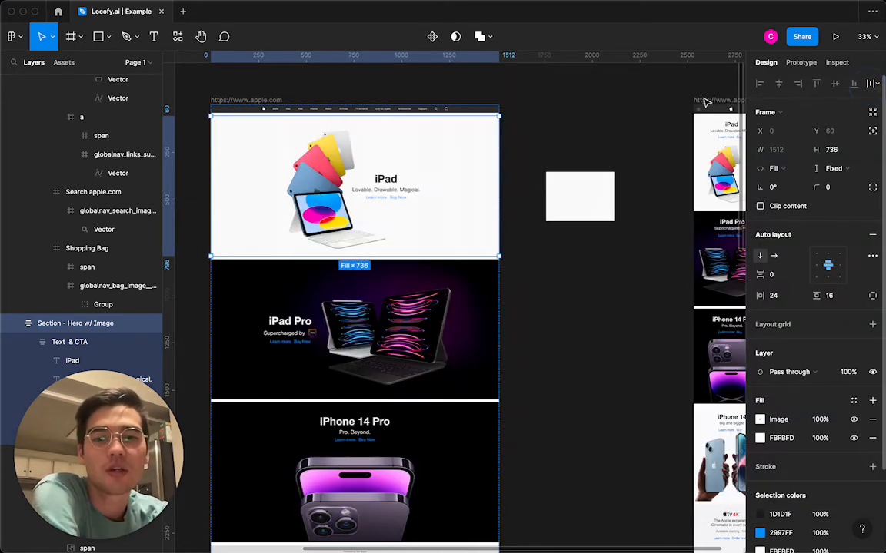
- Compare the desktop page's iPad hero section and its image fill with the hero in the mobile Apple design frame
{"action": "left_click", "coordinate": [561, 285]}
{"action": "scroll", "coordinate": [562, 284], "scroll_direction": "left", "scroll_amount": 3}
{"action": "scroll", "coordinate": [561, 285], "scroll_direction": "up", "scroll_amount": 1}
{"action": "double_click", "coordinate": [430, 248]}
{"action": "left_click", "coordinate": [429, 284]}
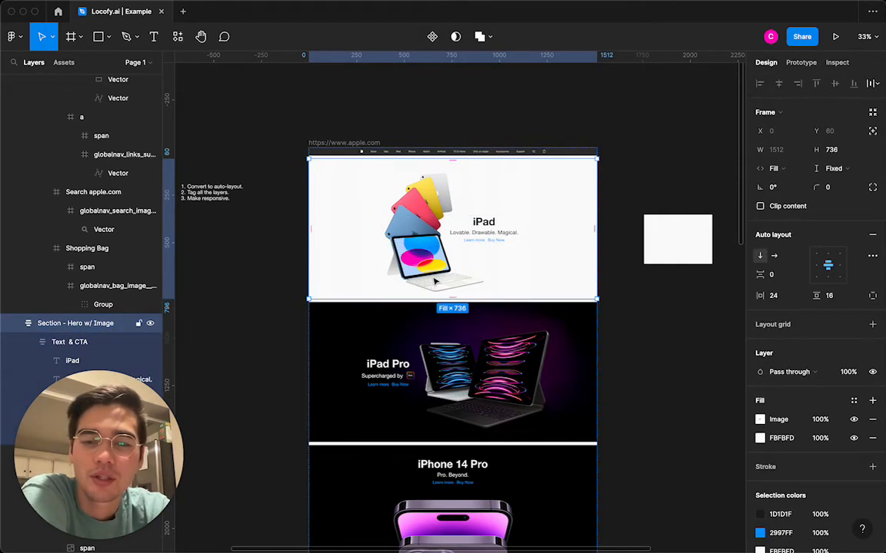
{"action": "left_click", "coordinate": [752, 420]}
{"action": "left_click", "coordinate": [637, 310]}
{"action": "scroll", "coordinate": [637, 309], "scroll_direction": "right", "scroll_amount": 3}
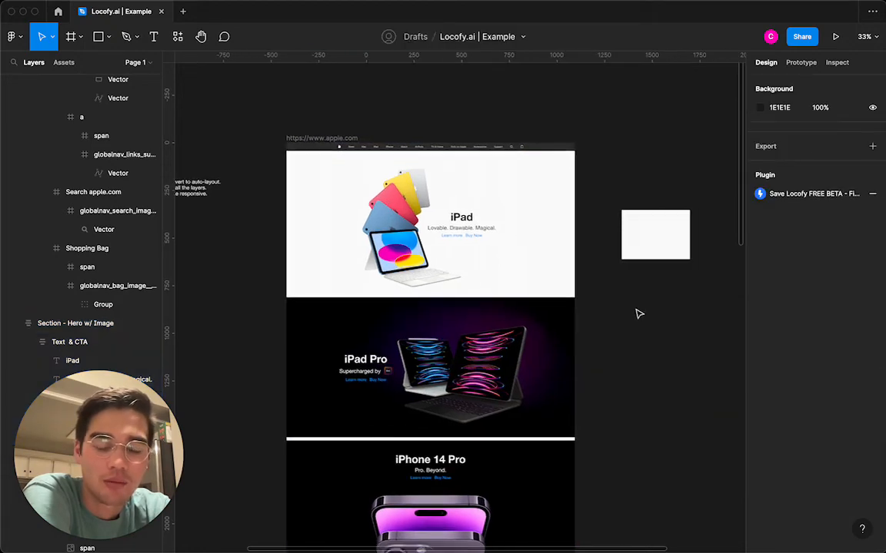
{"action": "scroll", "coordinate": [486, 260], "scroll_direction": "right", "scroll_amount": 3}
{"action": "double_click", "coordinate": [627, 167]}
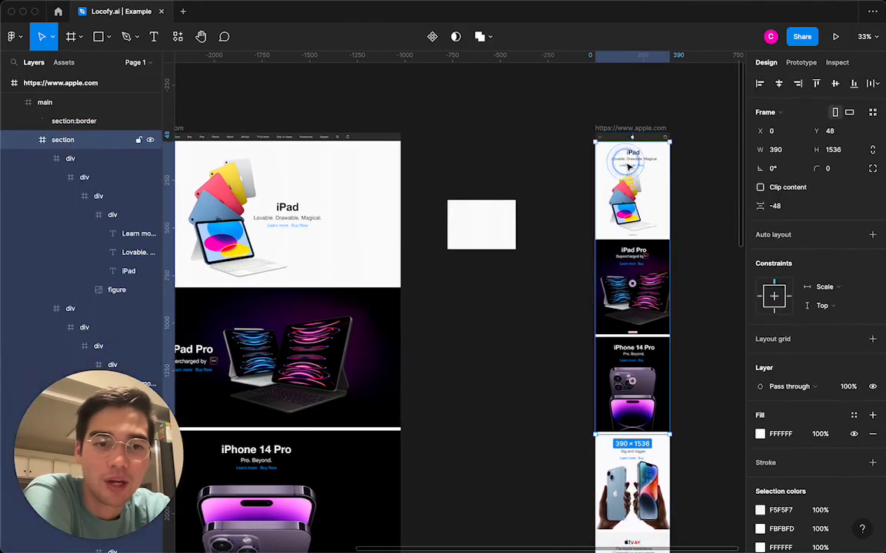
{"action": "left_click", "coordinate": [439, 341]}
{"action": "scroll", "coordinate": [476, 232], "scroll_direction": "left", "scroll_amount": 8}
- Duplicate the desktop iPad hero section and place the copy on the empty canvas beside the page, below the notes
{"action": "left_click", "coordinate": [507, 222]}
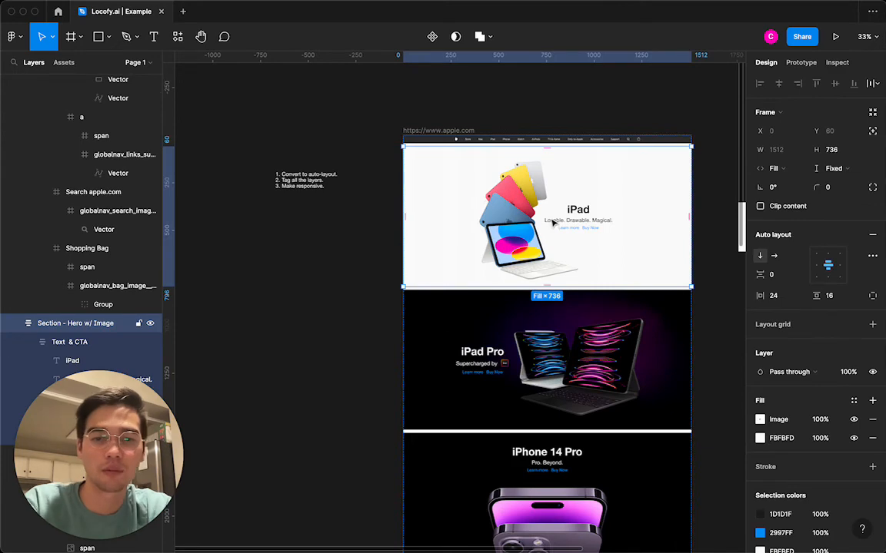
{"action": "left_click_drag", "start_coordinate": [552, 223], "coordinate": [264, 304]}
{"action": "scroll", "coordinate": [265, 303], "scroll_direction": "left", "scroll_amount": 3}
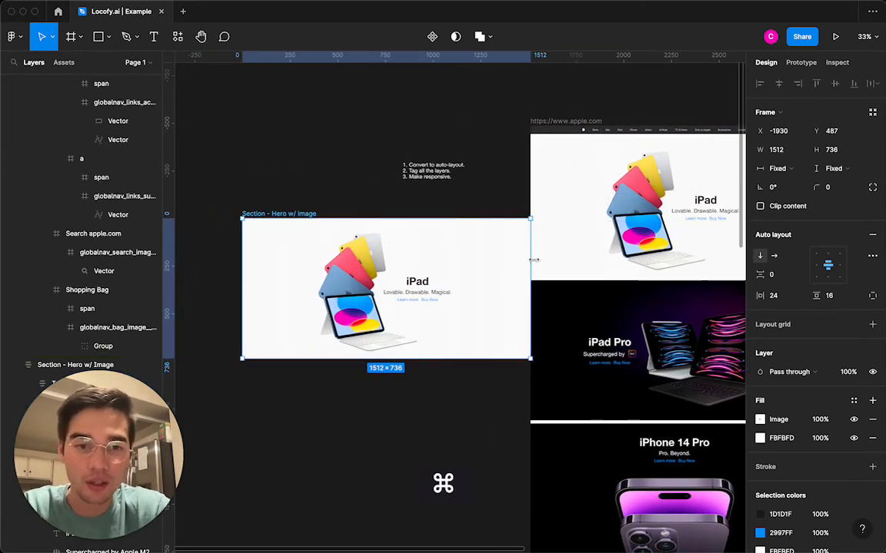
- Narrow the hero copy to about 465 px wide and set the left padding of its Text & CTA frame to 0
{"action": "left_click_drag", "start_coordinate": [520, 260], "coordinate": [332, 263]}
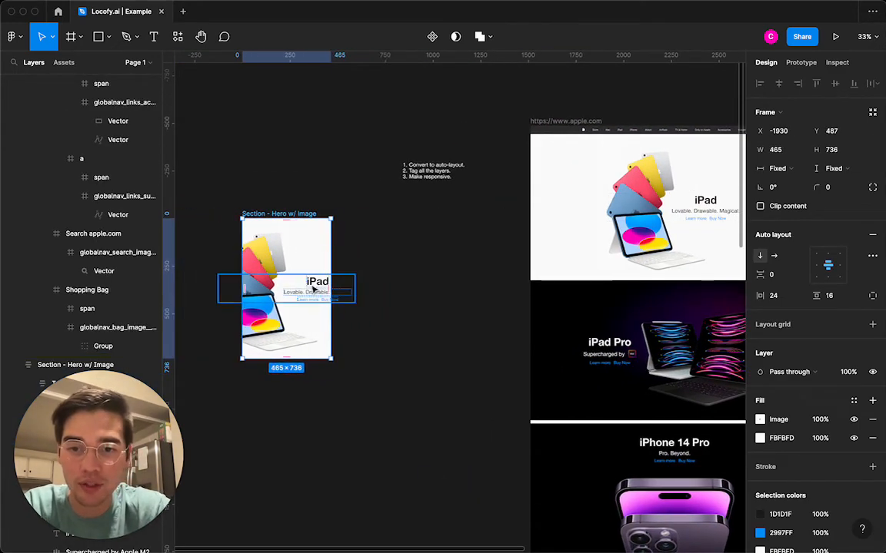
{"action": "left_click", "coordinate": [313, 289]}
{"action": "left_click", "coordinate": [789, 301]}
{"action": "type", "text": "0"}
{"action": "key", "text": "Return"}
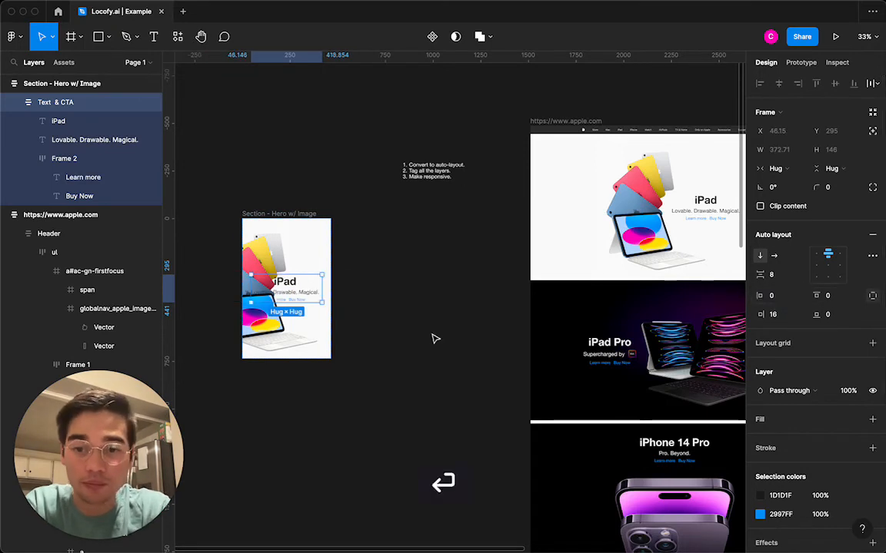
- Align the hero copy's auto layout content to the top center and widen the frame to about 702 px
{"action": "left_click", "coordinate": [277, 231]}
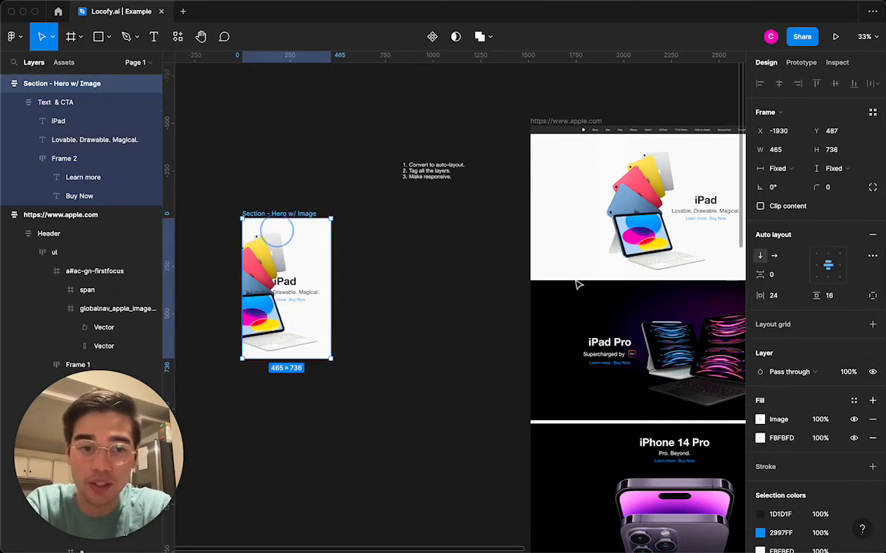
{"action": "left_click", "coordinate": [827, 253]}
{"action": "left_click", "coordinate": [352, 312]}
{"action": "left_click", "coordinate": [315, 281]}
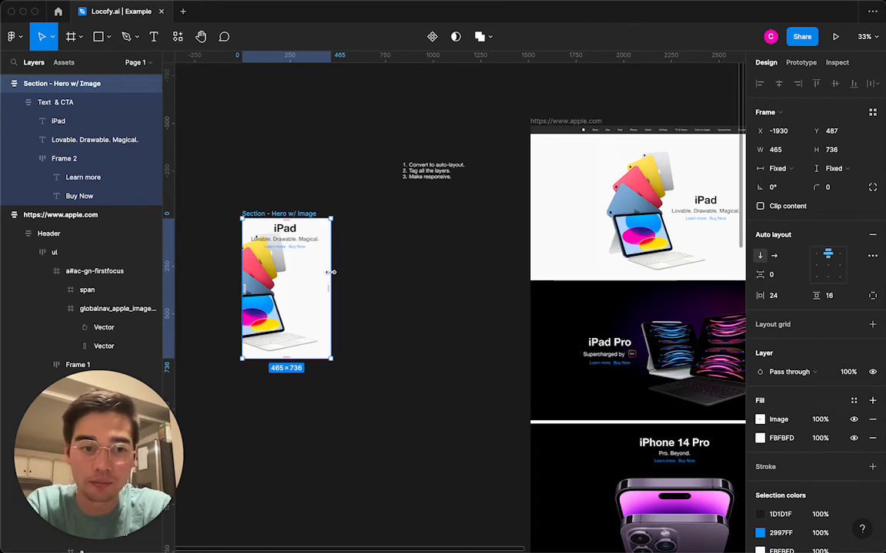
{"action": "left_click_drag", "start_coordinate": [331, 272], "coordinate": [377, 271]}
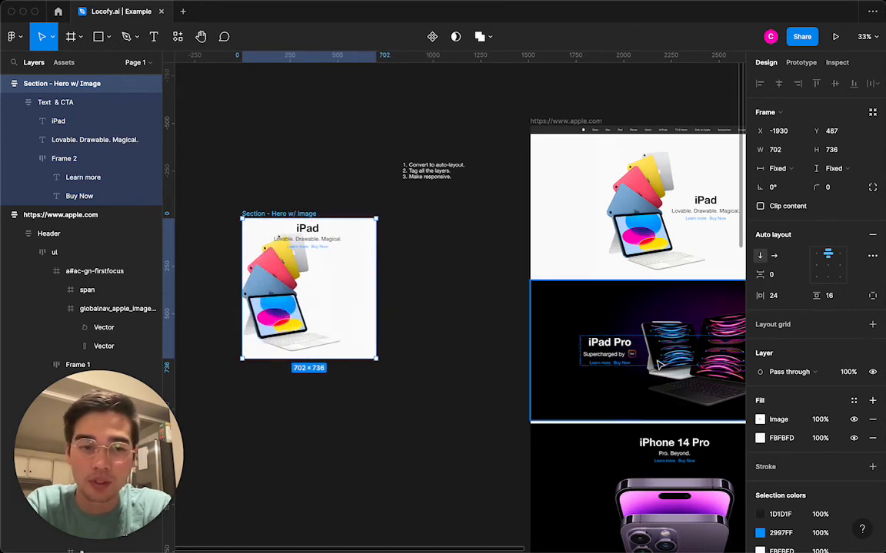
- Try the Fit, Crop and Tile modes on the hero copy's image fill and return it to Fill
{"action": "left_click", "coordinate": [759, 419]}
{"action": "left_click", "coordinate": [624, 299]}
{"action": "left_click", "coordinate": [635, 312]}
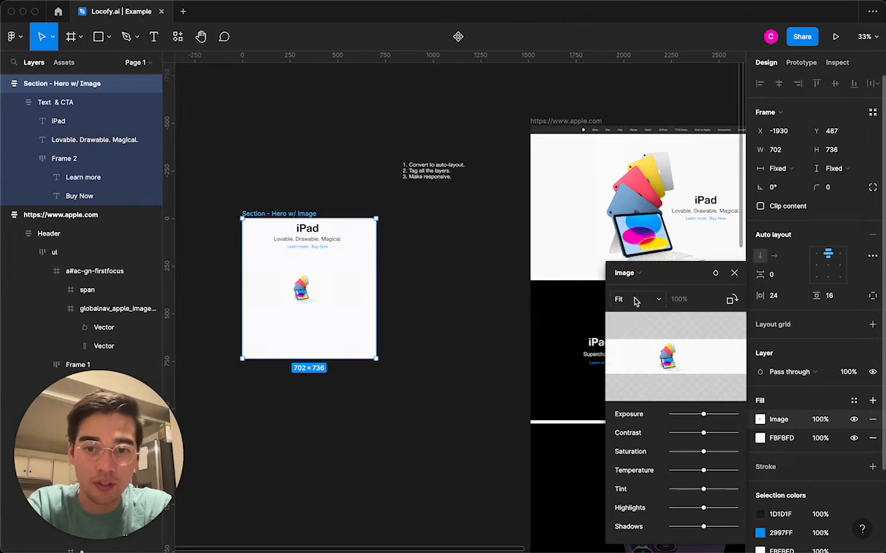
{"action": "left_click", "coordinate": [635, 301]}
{"action": "left_click", "coordinate": [635, 313]}
{"action": "left_click", "coordinate": [635, 308]}
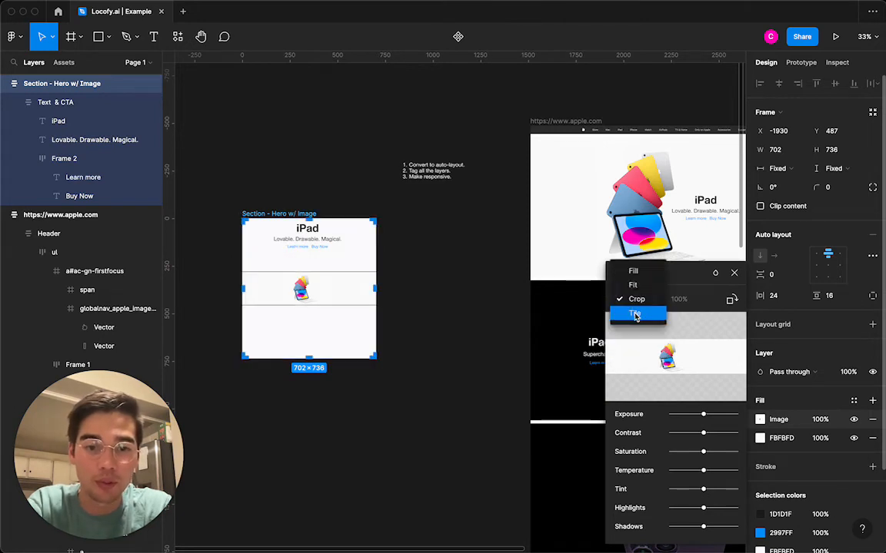
{"action": "left_click", "coordinate": [635, 314]}
{"action": "left_click", "coordinate": [633, 300]}
{"action": "left_click", "coordinate": [633, 257]}
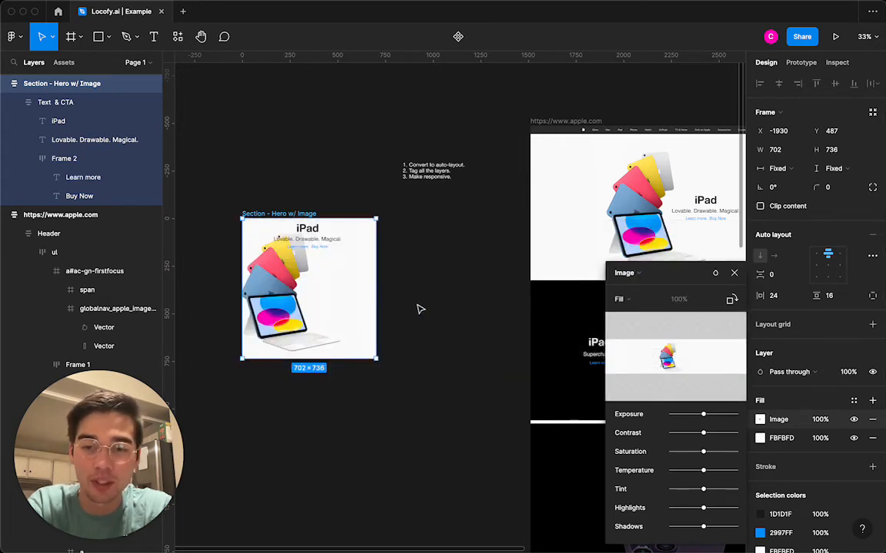
- Compare the resized hero copy with the sections of the desktop page and the mobile design frame
{"action": "scroll", "coordinate": [348, 278], "scroll_direction": "right", "scroll_amount": 15}
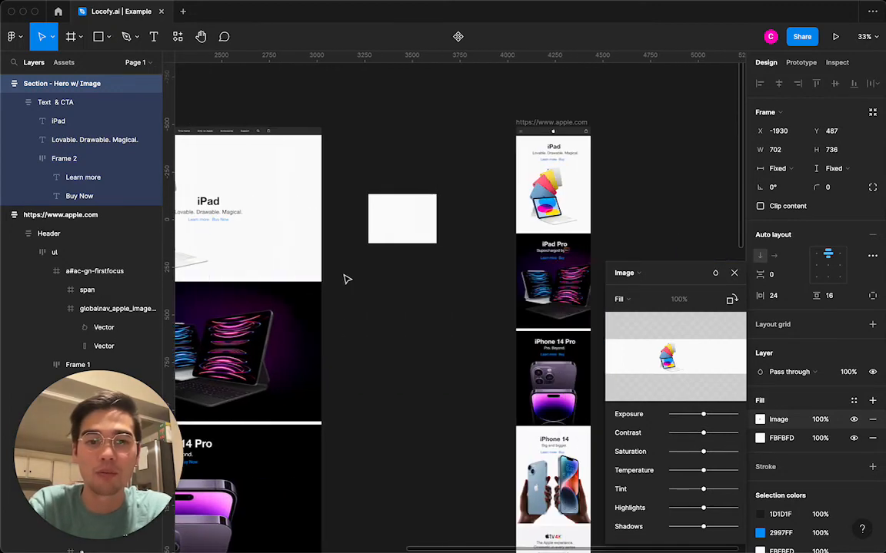
{"action": "scroll", "coordinate": [347, 279], "scroll_direction": "left", "scroll_amount": 15}
{"action": "scroll", "coordinate": [348, 279], "scroll_direction": "down", "scroll_amount": 2}
{"action": "scroll", "coordinate": [348, 279], "scroll_direction": "right", "scroll_amount": 4}
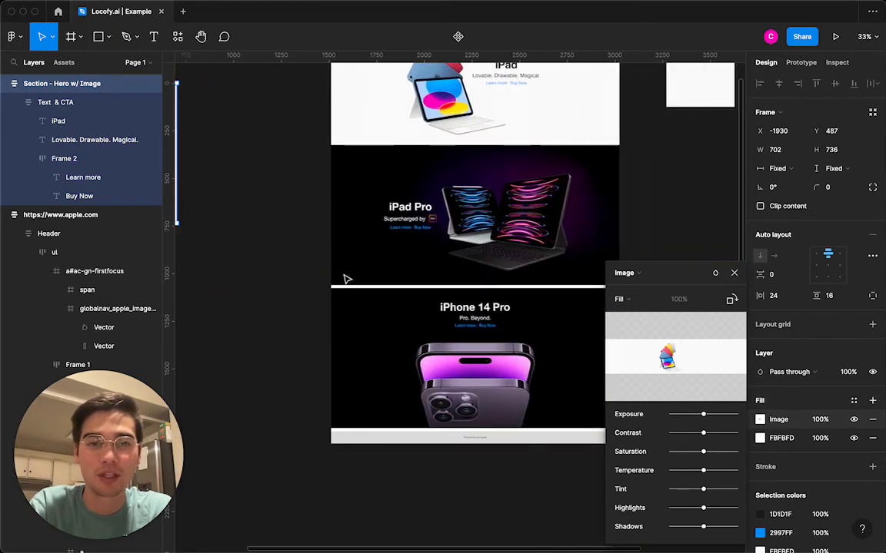
{"action": "scroll", "coordinate": [347, 279], "scroll_direction": "up", "scroll_amount": 4}
{"action": "scroll", "coordinate": [345, 279], "scroll_direction": "left", "scroll_amount": 6}
{"action": "scroll", "coordinate": [346, 279], "scroll_direction": "down", "scroll_amount": 2}
{"action": "scroll", "coordinate": [375, 306], "scroll_direction": "down", "scroll_amount": 2}
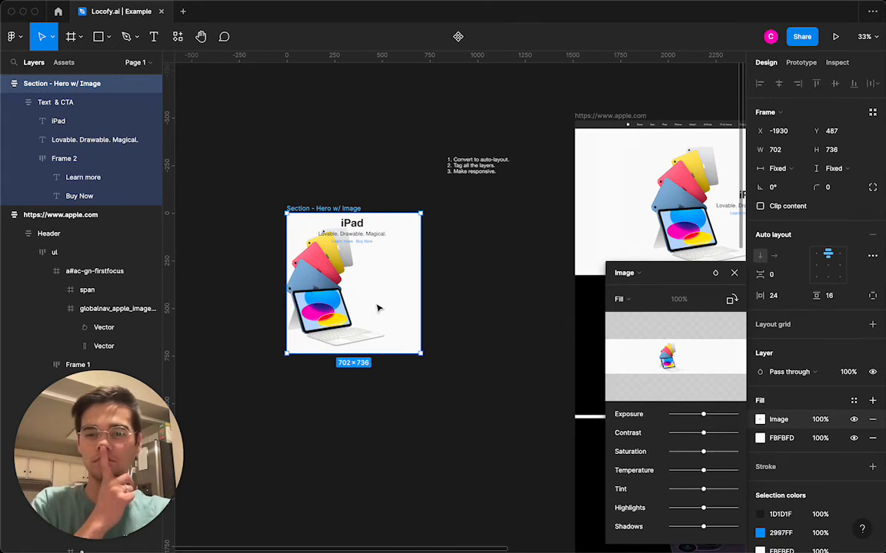
{"action": "scroll", "coordinate": [376, 309], "scroll_direction": "right", "scroll_amount": 12}
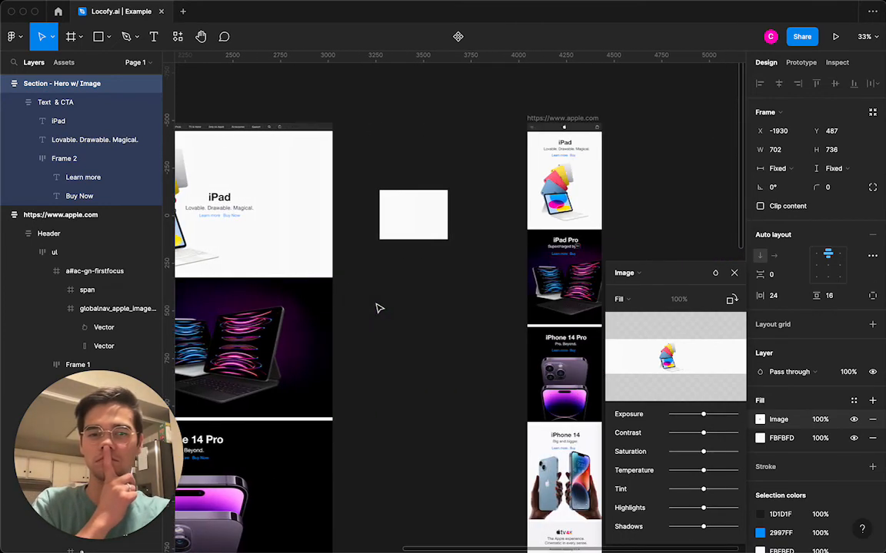
{"action": "scroll", "coordinate": [377, 308], "scroll_direction": "left", "scroll_amount": 15}
{"action": "scroll", "coordinate": [378, 307], "scroll_direction": "right", "scroll_amount": 5}
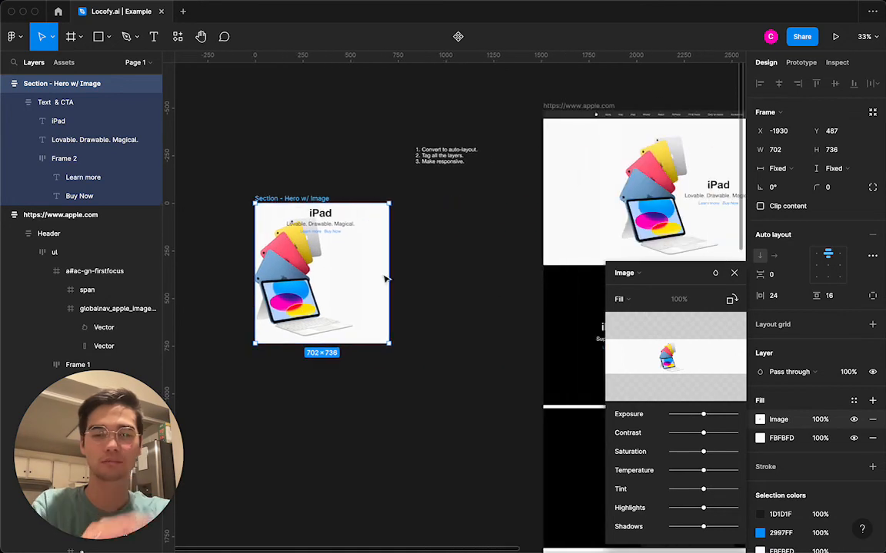
- Undo the fill, width, alignment and padding changes made to the hero copy
{"action": "left_click", "coordinate": [302, 199]}
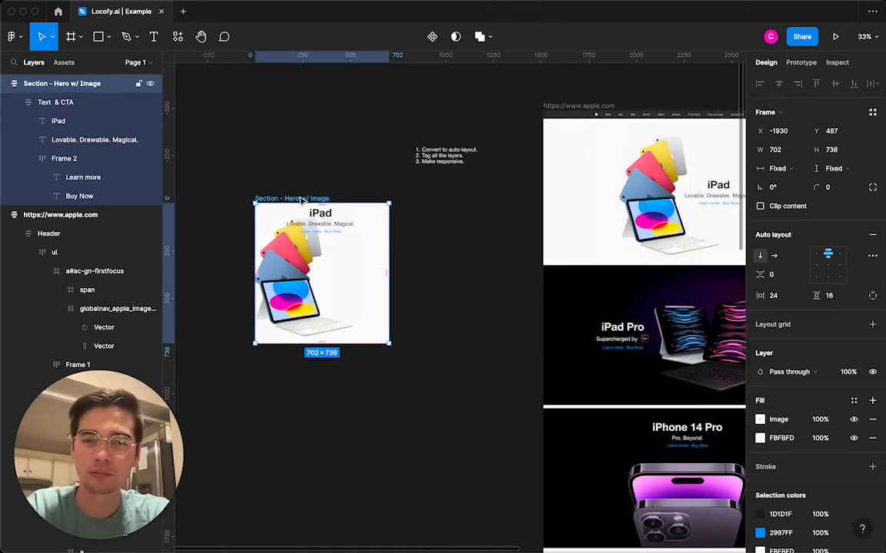
{"action": "key", "text": "super+z"}
{"action": "key", "text": "super+z"}
{"action": "key", "text": "super+z"}
{"action": "key", "text": "super+z"}
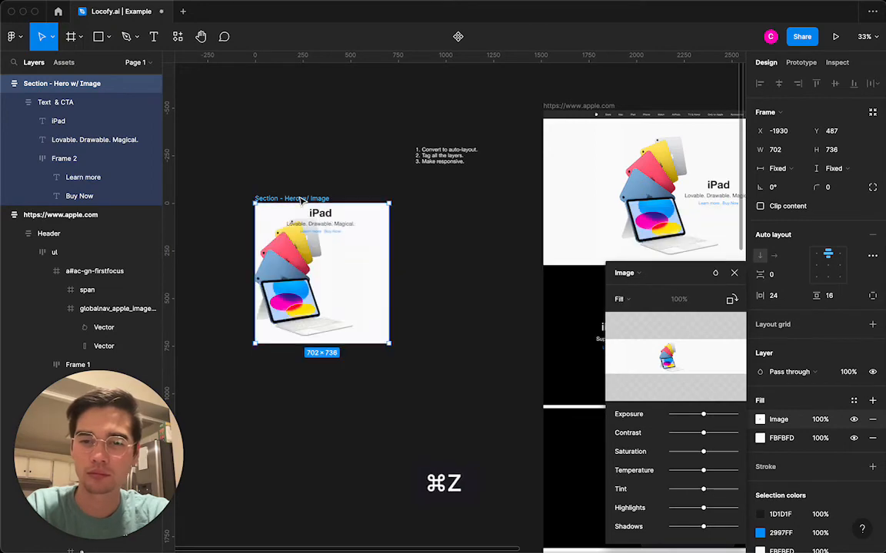
{"action": "key", "text": "super+z"}
{"action": "key", "text": "super+z"}
{"action": "key", "text": "super+z"}
{"action": "key", "text": "super+z"}
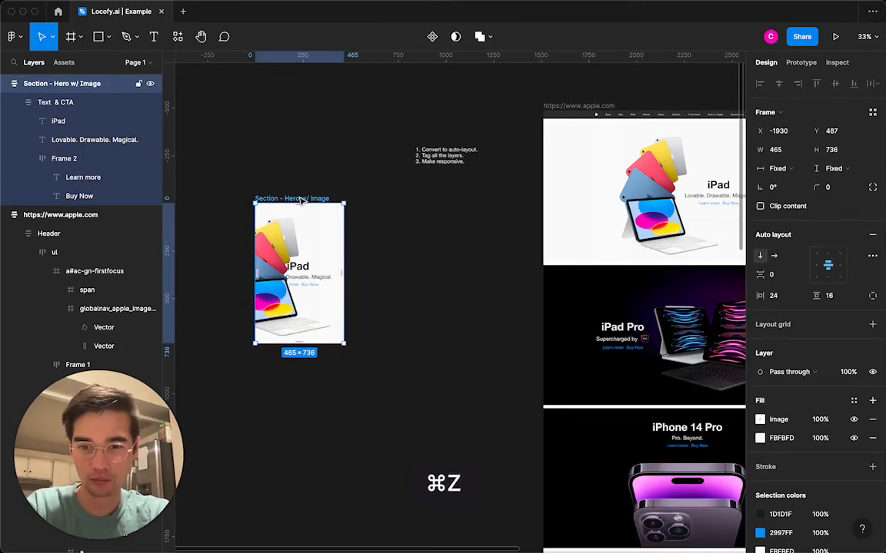
{"action": "key", "text": "super+z"}
{"action": "key", "text": "super+z"}
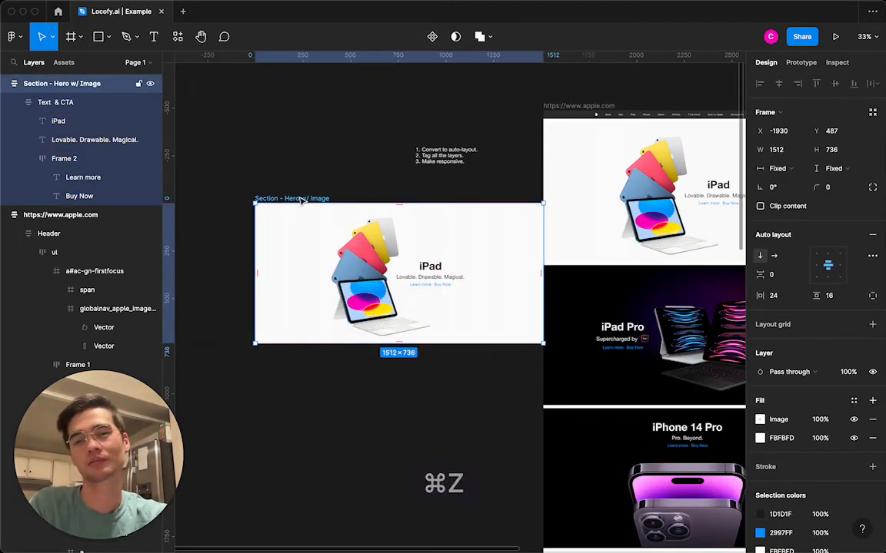
- Move the full-width hero copy farther away from the desktop page to leave space between them
{"action": "left_click_drag", "start_coordinate": [301, 201], "coordinate": [221, 195]}
{"action": "left_click", "coordinate": [249, 180]}
{"action": "left_click", "coordinate": [231, 196]}
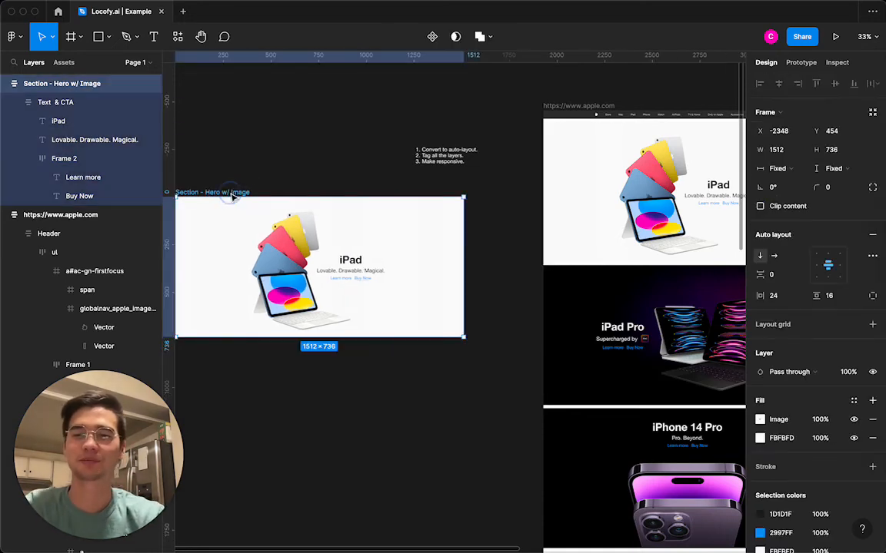
{"action": "scroll", "coordinate": [233, 196], "scroll_direction": "down", "scroll_amount": 3}
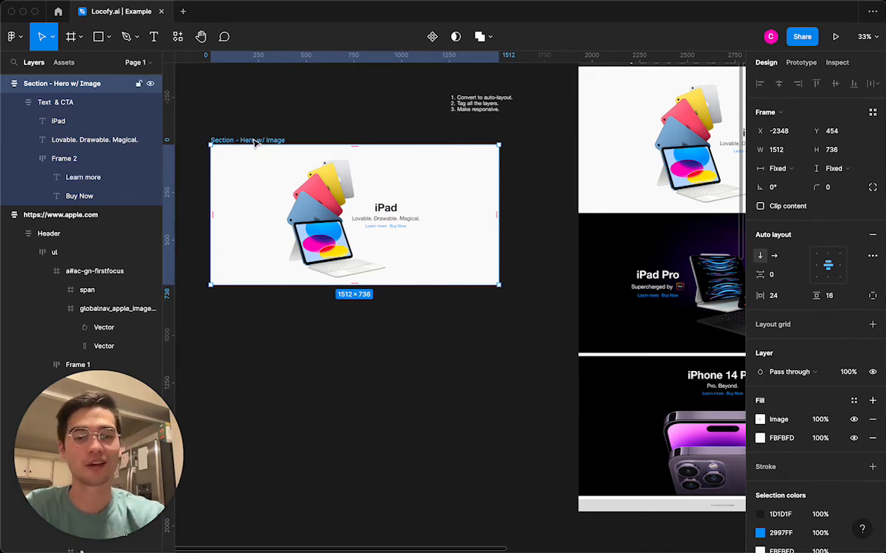
- Collapse the Text & CTA layer inside the hero copy and select it
{"action": "left_click", "coordinate": [67, 104]}
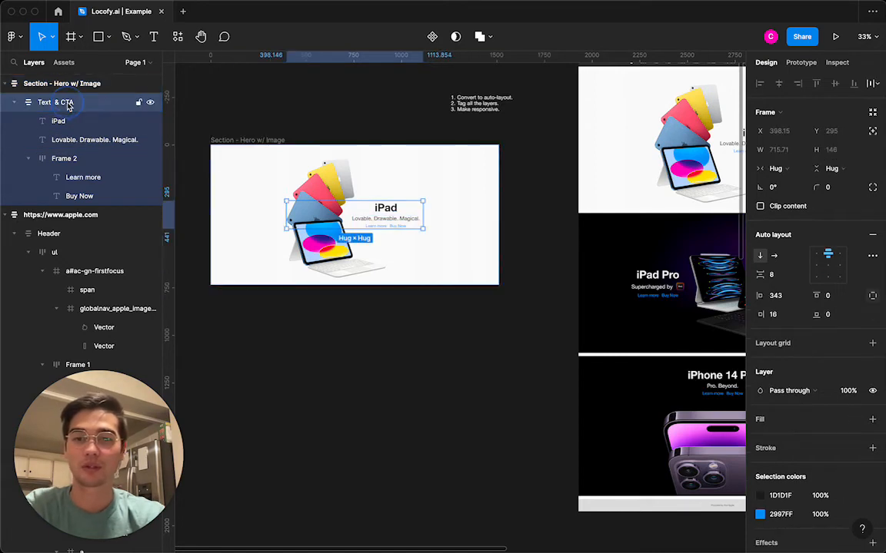
{"action": "left_click", "coordinate": [16, 103]}
{"action": "left_click", "coordinate": [46, 83]}
{"action": "left_click", "coordinate": [46, 102]}
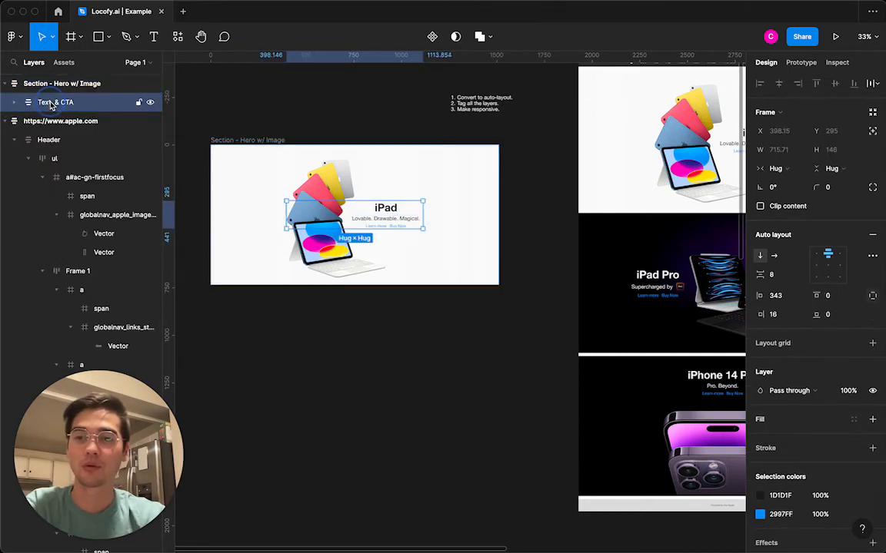
{"action": "left_click", "coordinate": [52, 84]}
{"action": "left_click", "coordinate": [52, 103]}
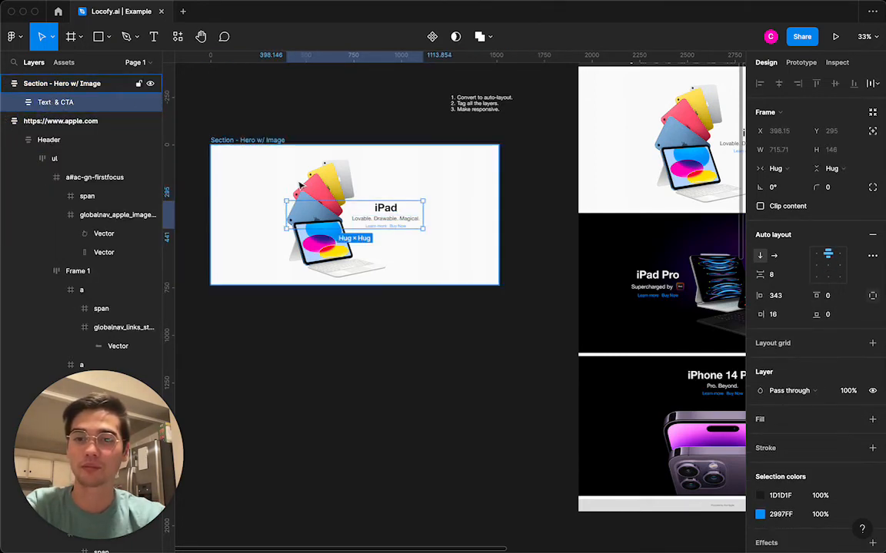
- Try adding an empty text box about 899 × 238 px above the hero copy's Text & CTA, named hidden section
{"action": "key", "text": "t"}
{"action": "left_click_drag", "start_coordinate": [268, 178], "coordinate": [442, 224]}
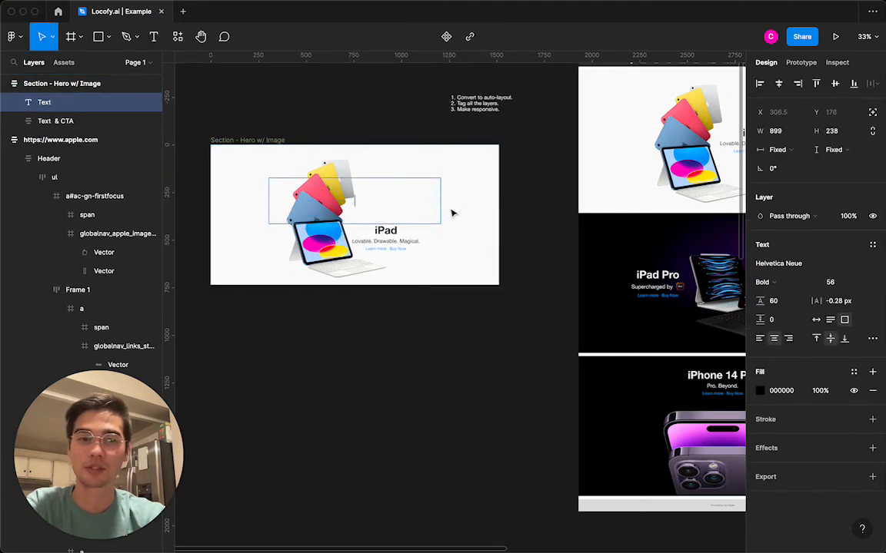
{"action": "double_click", "coordinate": [87, 102]}
{"action": "type", "text": "hidd"}
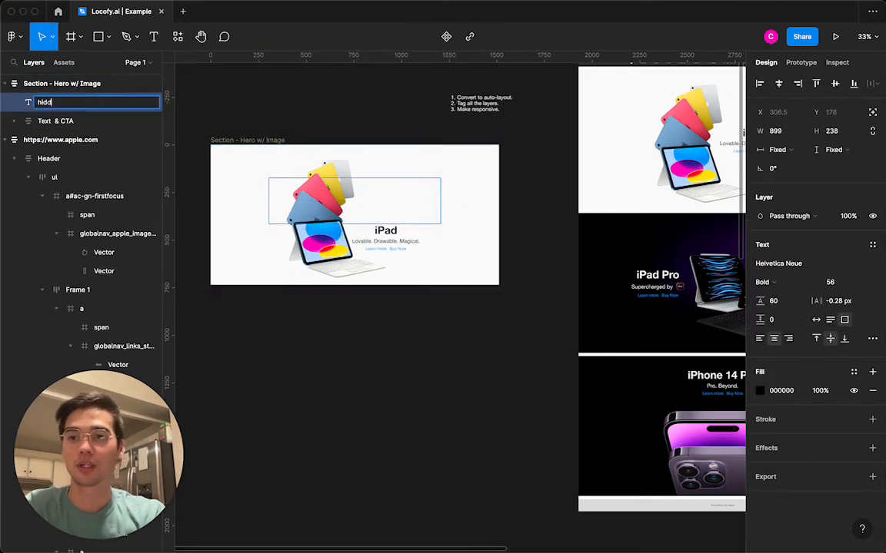
{"action": "type", "text": "en section"}
{"action": "key", "text": "Return"}
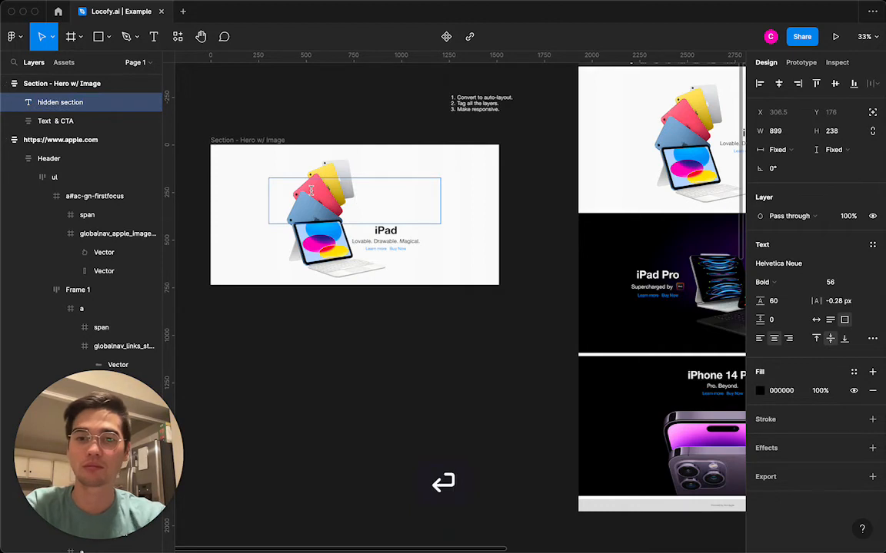
{"action": "left_click", "coordinate": [323, 365]}
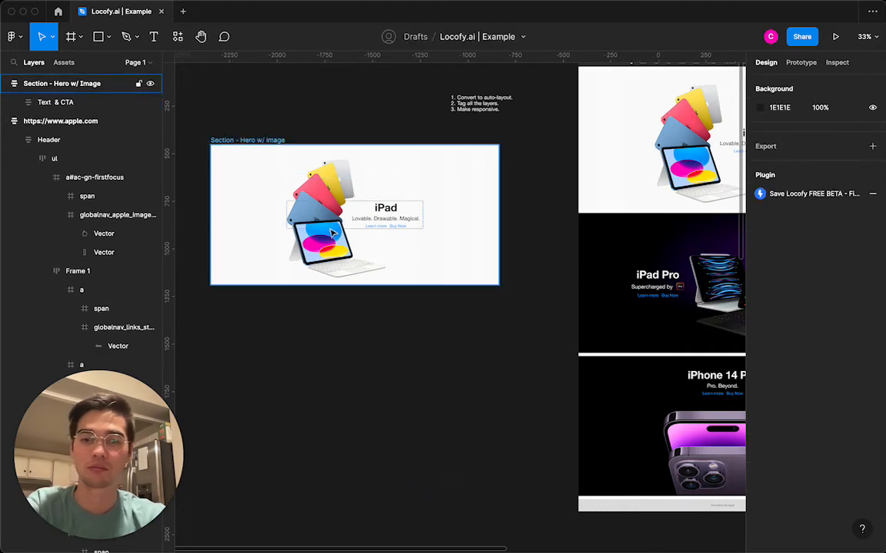
- Draw a rectangle about 1027 × 283 px inside the hero copy, above its Text & CTA layer
{"action": "left_click", "coordinate": [57, 90]}
{"action": "key", "text": "r"}
{"action": "left_click_drag", "start_coordinate": [257, 175], "coordinate": [453, 228]}
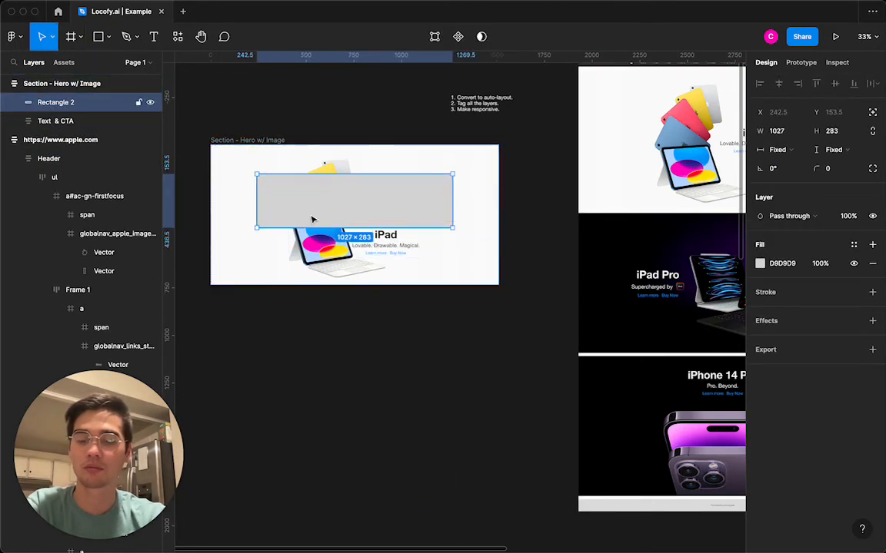
- Name the new rectangle hidden section and hide both its fill and the layer itself
{"action": "double_click", "coordinate": [101, 99]}
{"action": "type", "text": "hidden"}
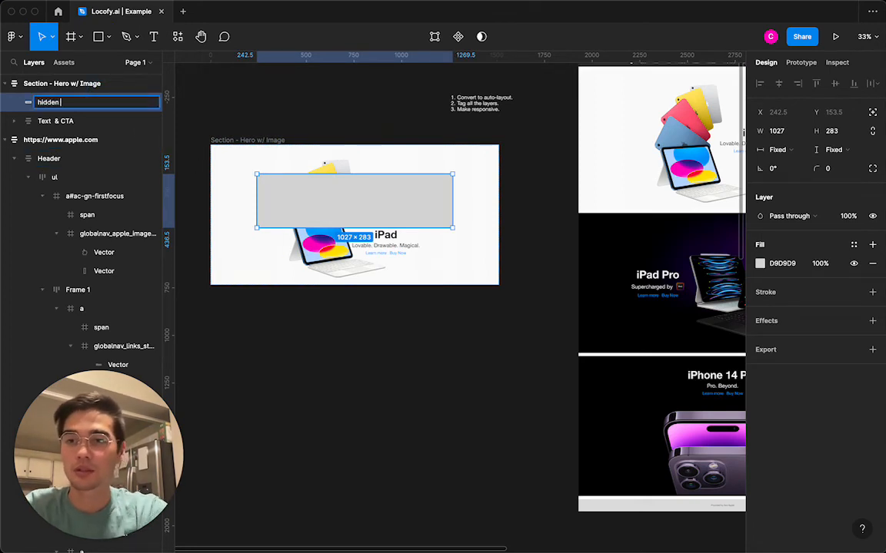
{"action": "type", "text": " section"}
{"action": "key", "text": "Return"}
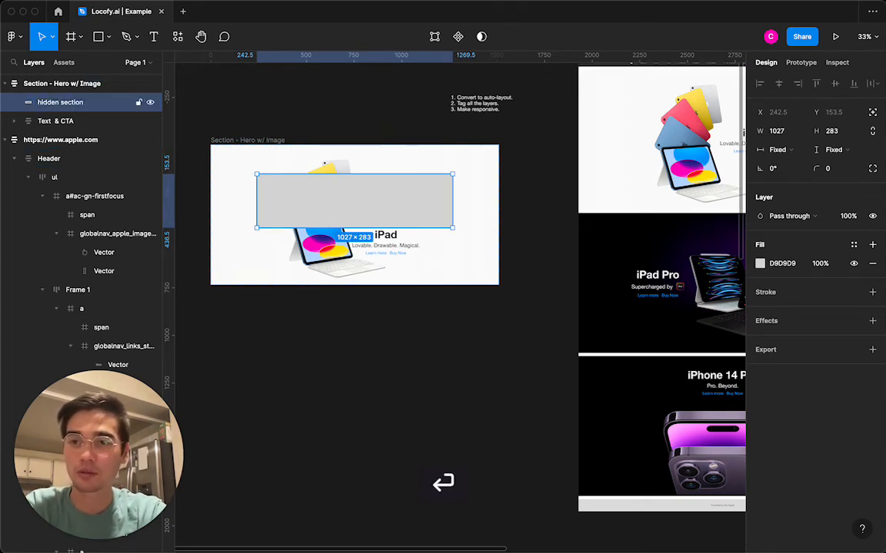
{"action": "left_click", "coordinate": [853, 263]}
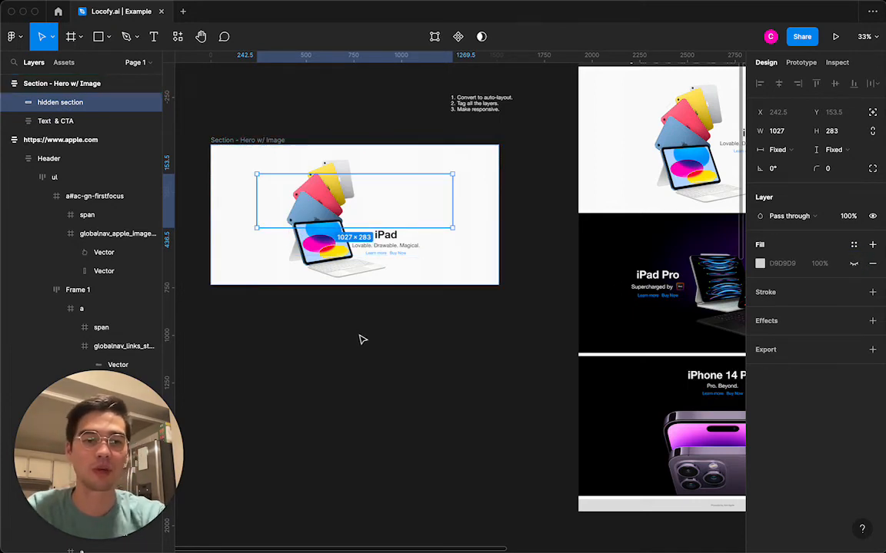
{"action": "left_click", "coordinate": [150, 102]}
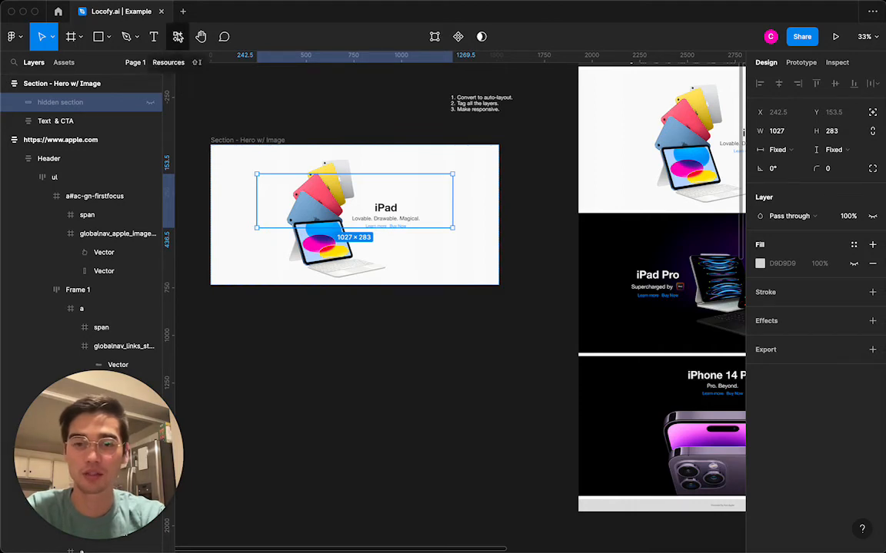
- Run the Locofy FREE BETA plugin and preview the hero copy at the 428 screen size
{"action": "left_click", "coordinate": [178, 36]}
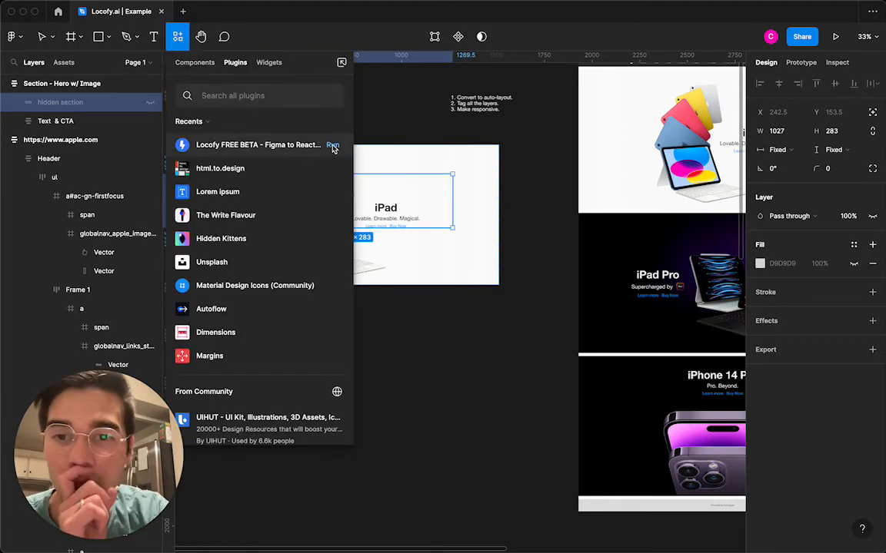
{"action": "left_click", "coordinate": [332, 146]}
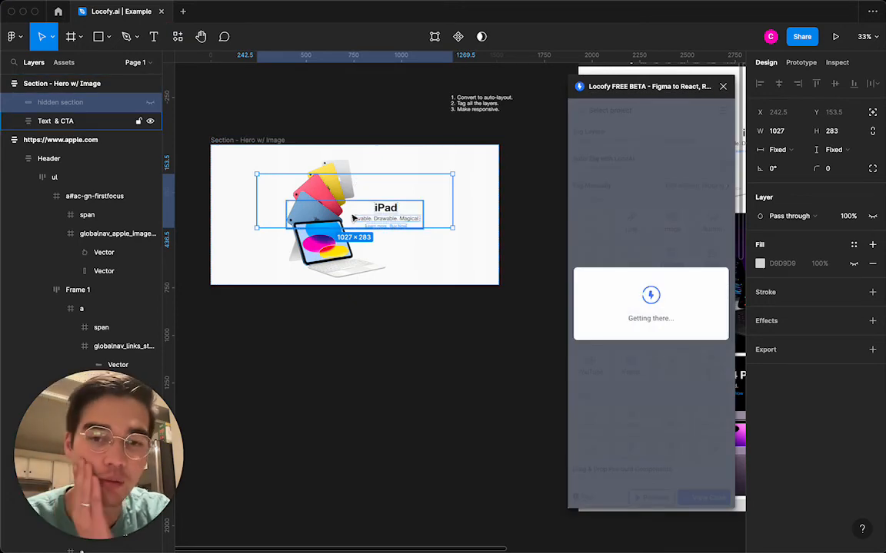
{"action": "scroll", "coordinate": [540, 311], "scroll_direction": "right", "scroll_amount": 10}
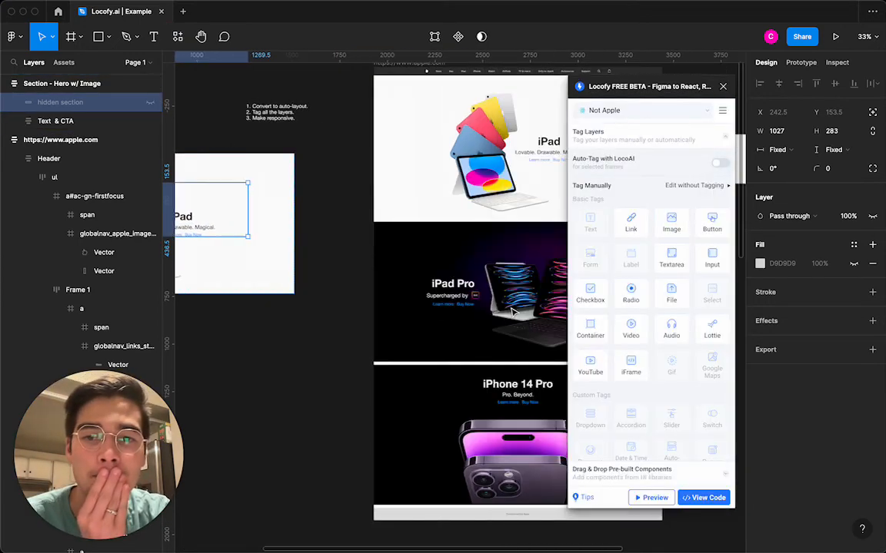
{"action": "scroll", "coordinate": [383, 149], "scroll_direction": "left", "scroll_amount": 10}
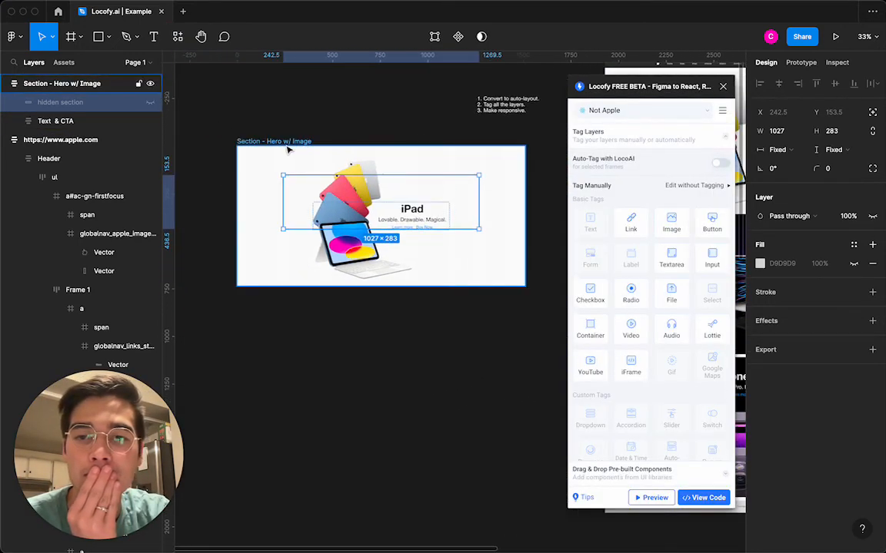
{"action": "left_click", "coordinate": [286, 144]}
{"action": "left_click", "coordinate": [653, 498]}
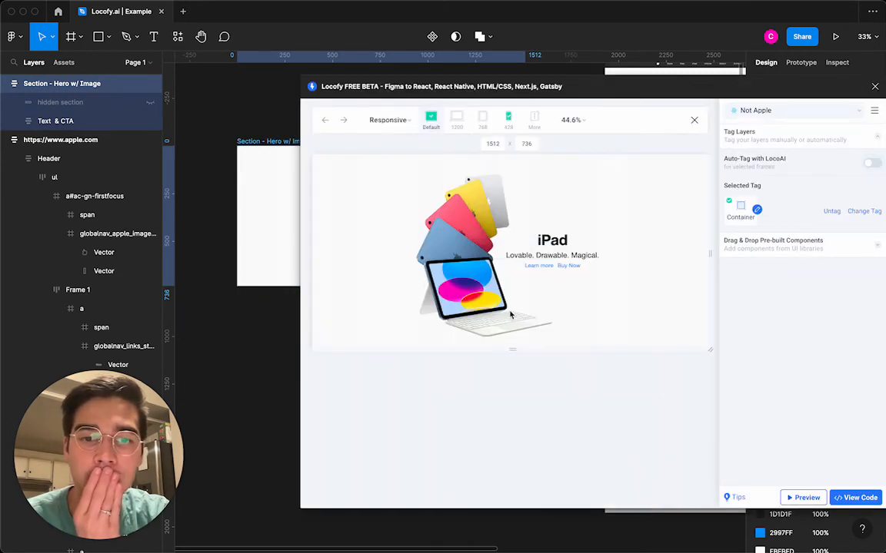
{"action": "left_click", "coordinate": [507, 117]}
{"action": "scroll", "coordinate": [551, 277], "scroll_direction": "down", "scroll_amount": 1}
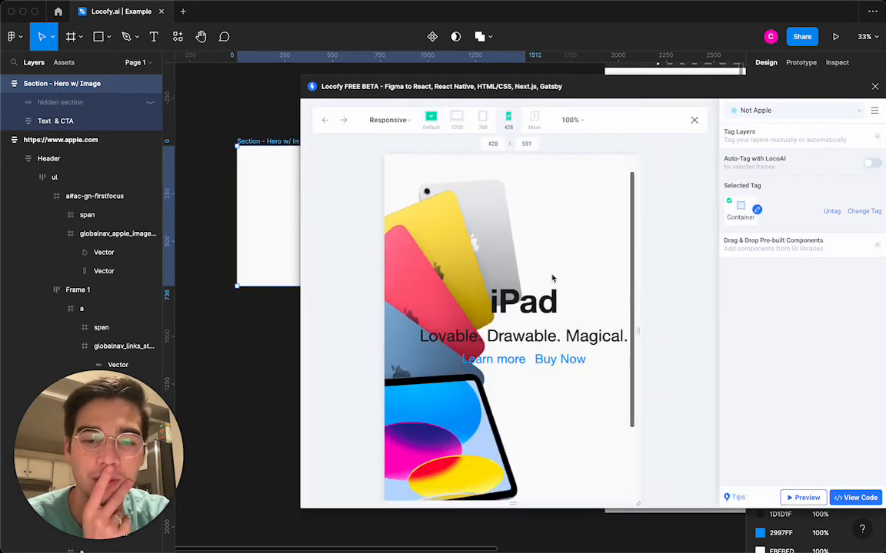
{"action": "scroll", "coordinate": [551, 279], "scroll_direction": "up", "scroll_amount": 1}
- Tag the hidden section layer as a Container and set its display to Show for the 428 screen
{"action": "left_click", "coordinate": [93, 103]}
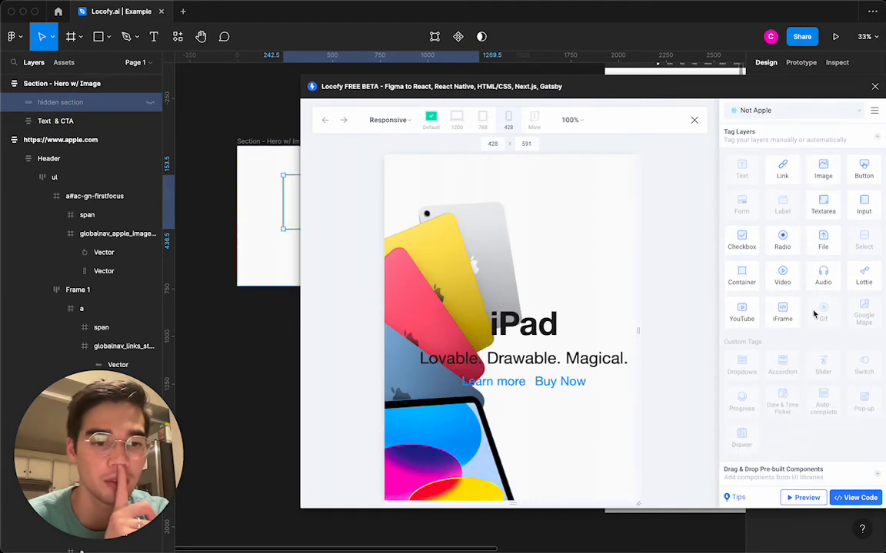
{"action": "left_click", "coordinate": [742, 327]}
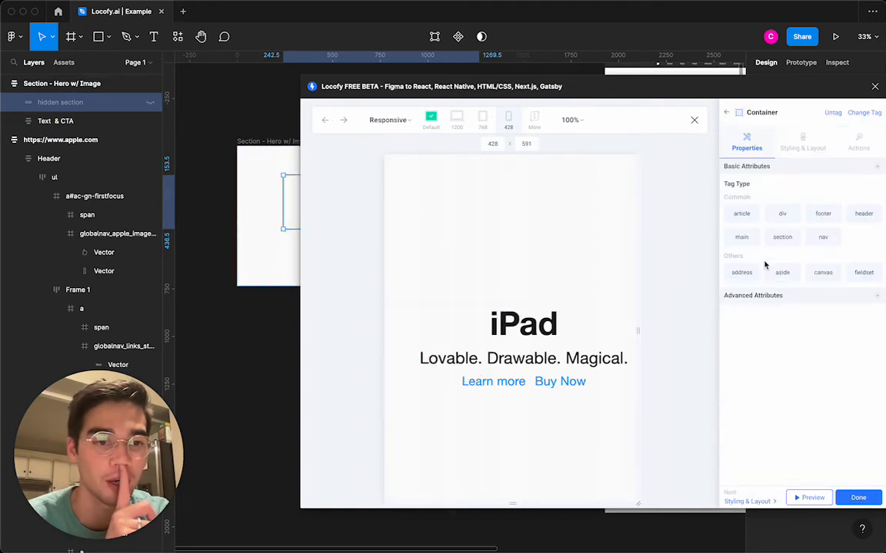
{"action": "left_click", "coordinate": [805, 141]}
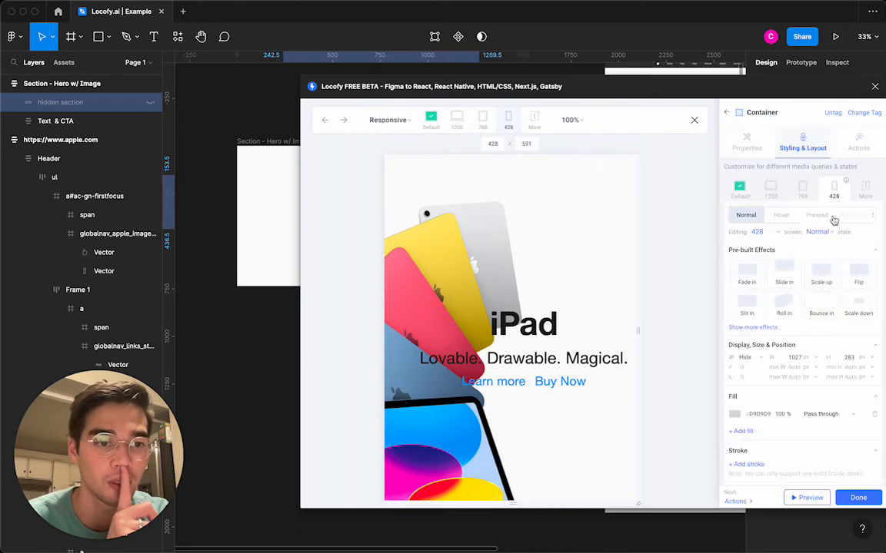
{"action": "scroll", "coordinate": [738, 269], "scroll_direction": "down", "scroll_amount": 5}
{"action": "left_click", "coordinate": [743, 456]}
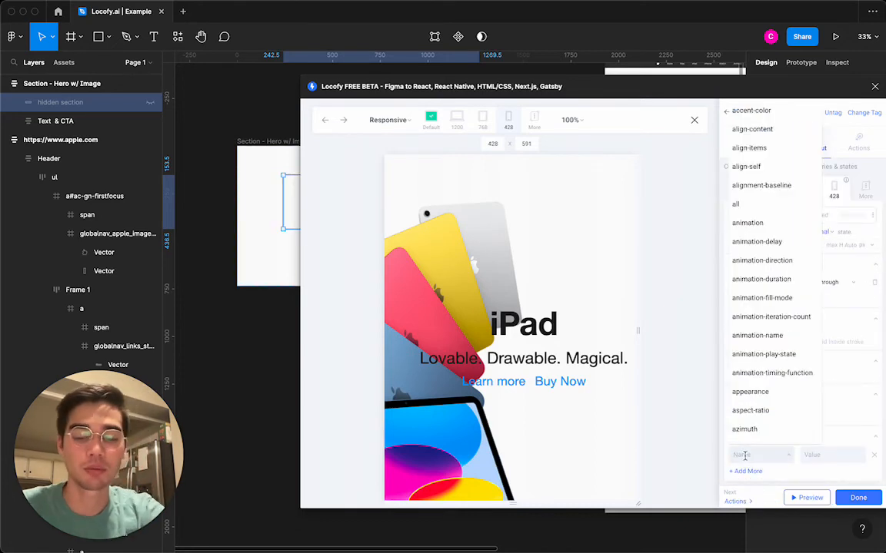
{"action": "left_click", "coordinate": [845, 394]}
{"action": "scroll", "coordinate": [800, 375], "scroll_direction": "up", "scroll_amount": 3}
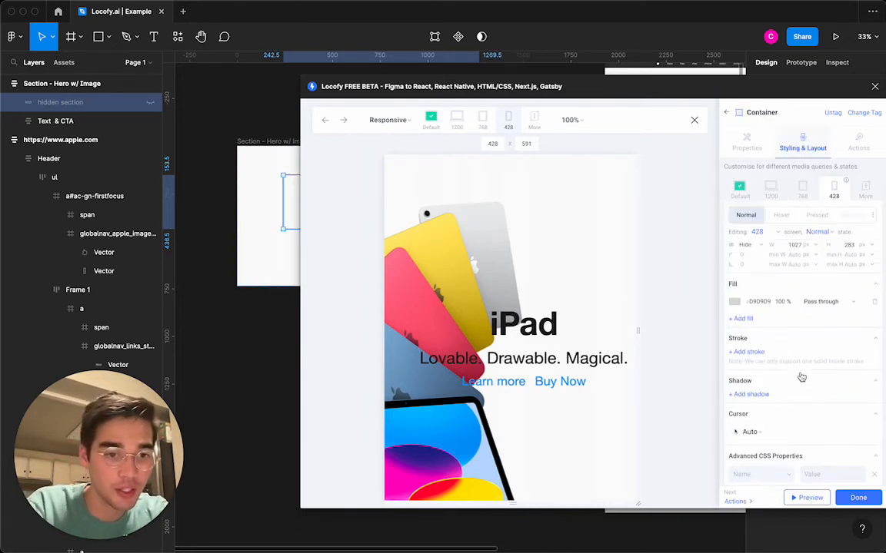
{"action": "scroll", "coordinate": [761, 358], "scroll_direction": "down", "scroll_amount": 3}
{"action": "scroll", "coordinate": [775, 338], "scroll_direction": "up", "scroll_amount": 3}
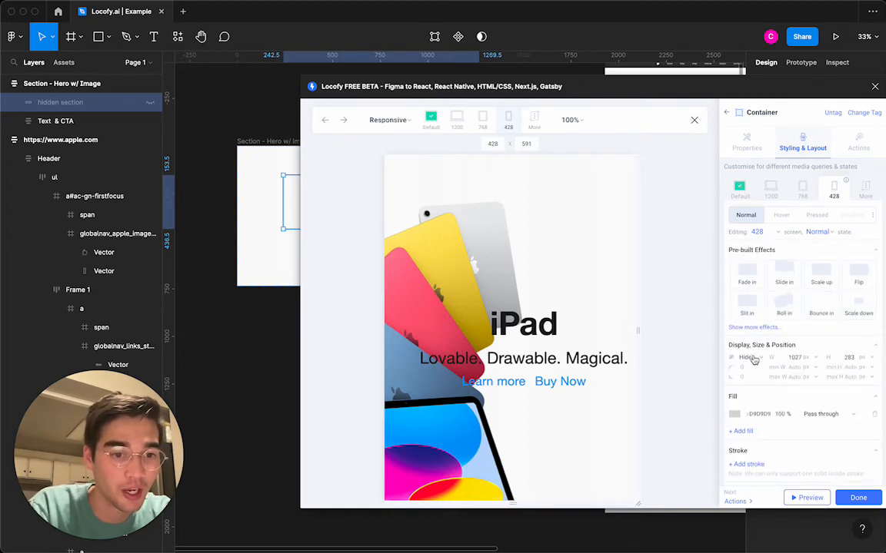
{"action": "left_click", "coordinate": [748, 369]}
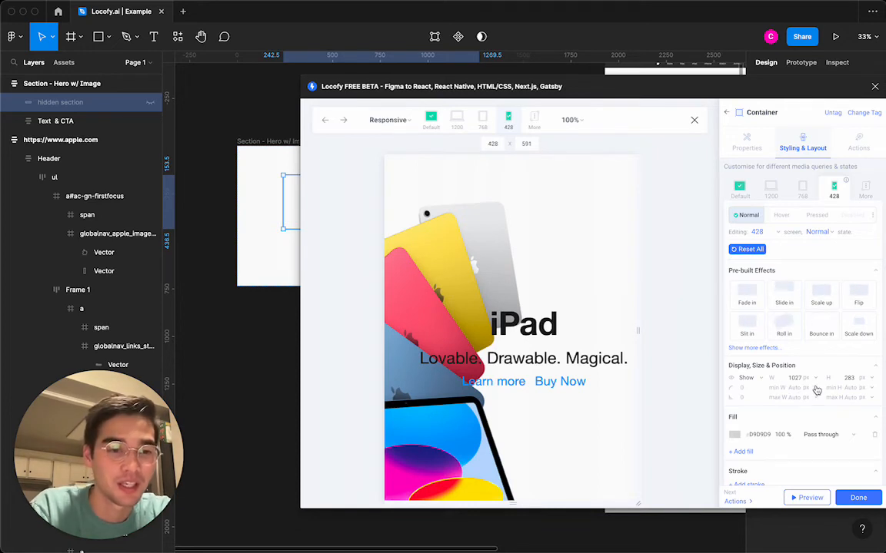
- Check the hidden section's width and height settings against the 428 preview, then close the plugin
{"action": "left_click", "coordinate": [794, 378]}
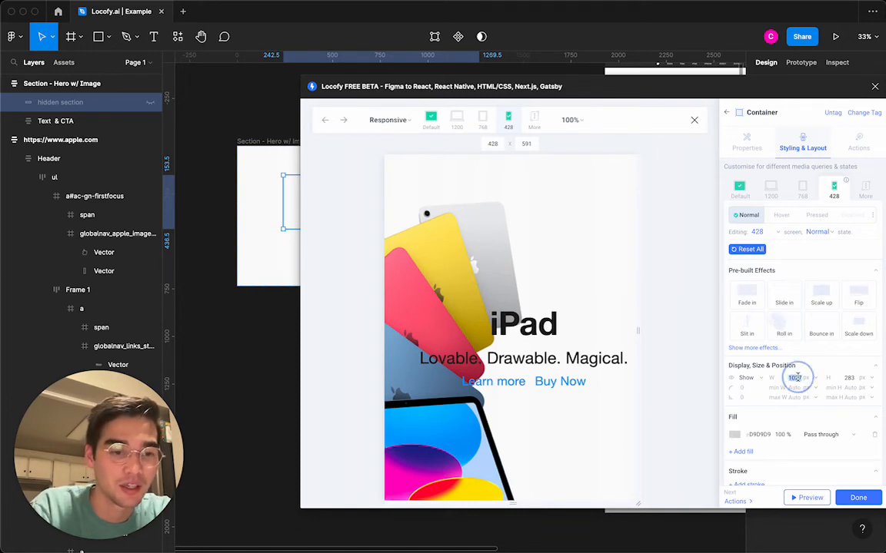
{"action": "left_click", "coordinate": [849, 378]}
{"action": "scroll", "coordinate": [607, 343], "scroll_direction": "down", "scroll_amount": 2}
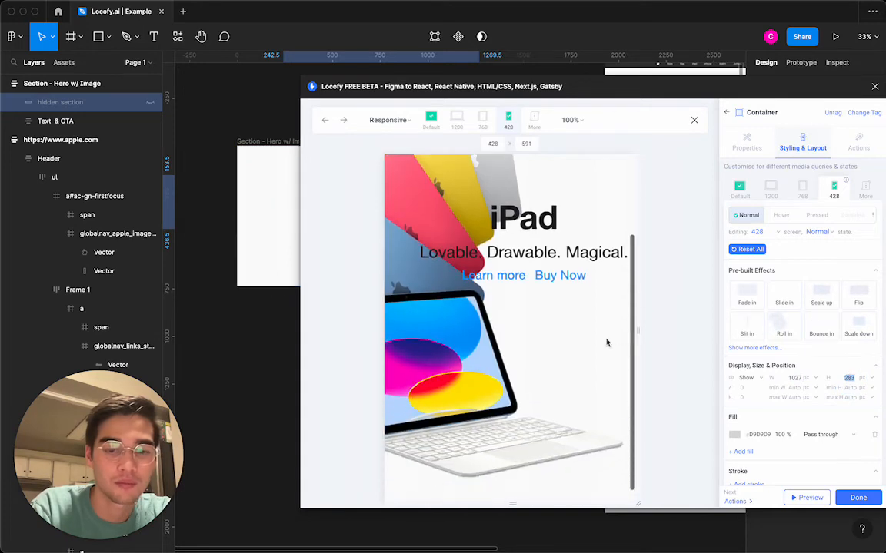
{"action": "scroll", "coordinate": [606, 343], "scroll_direction": "up", "scroll_amount": 2}
{"action": "scroll", "coordinate": [607, 343], "scroll_direction": "up", "scroll_amount": 1}
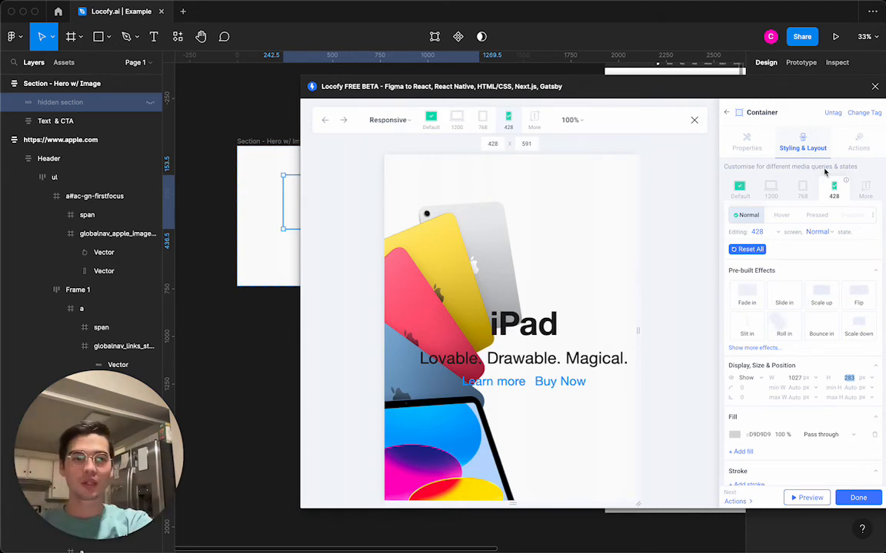
{"action": "left_click", "coordinate": [874, 86]}
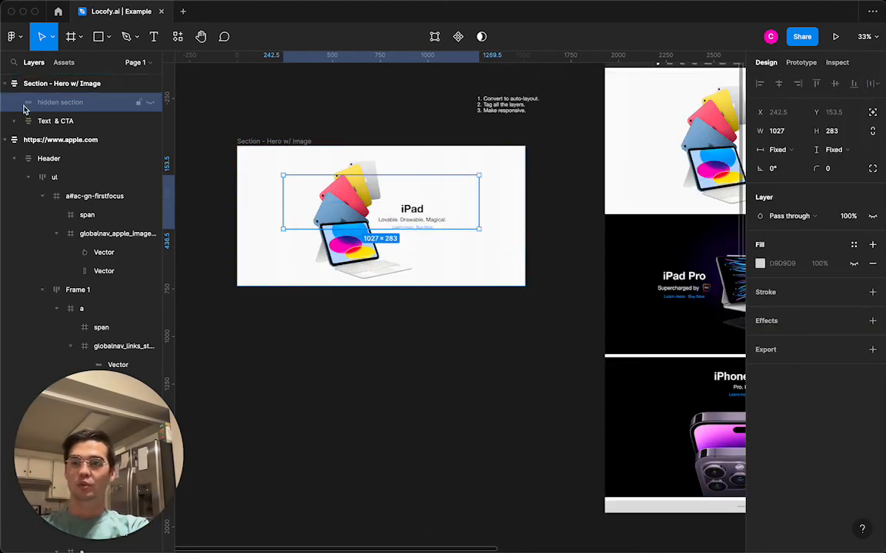
- Try moving the hidden section out of the hero copy and wrapping its new parent and the hero copy in auto layout
{"action": "left_click_drag", "start_coordinate": [24, 101], "coordinate": [20, 78]}
{"action": "left_click", "coordinate": [48, 123], "text": "shift"}
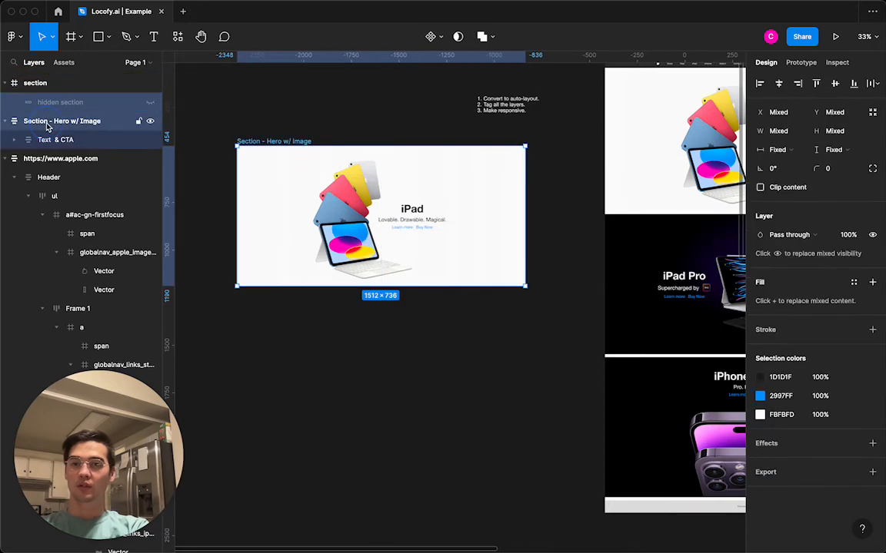
{"action": "left_click", "coordinate": [46, 126], "text": "shift"}
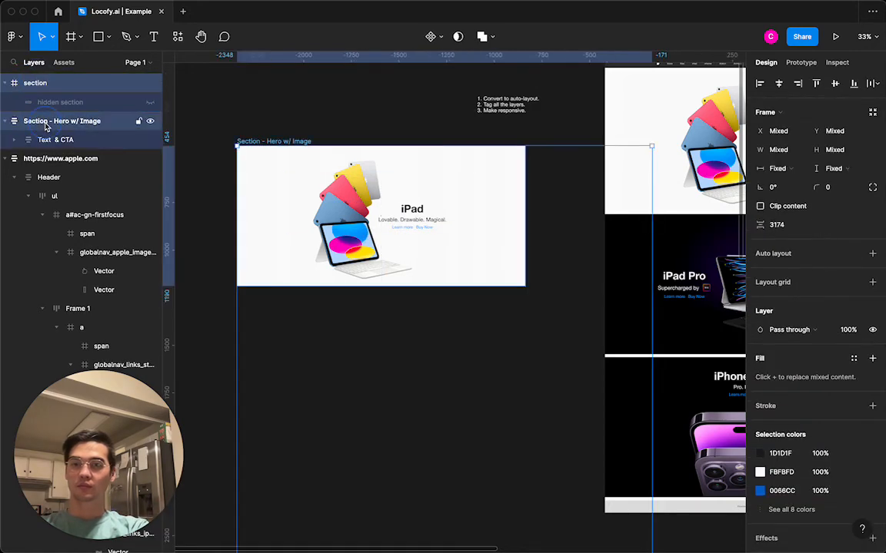
{"action": "key", "text": "shift+a"}
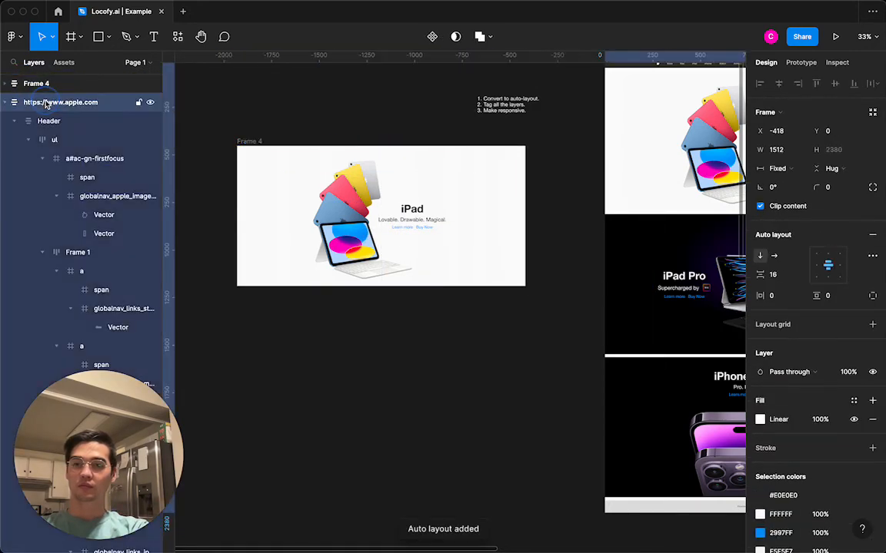
- Examine the child layers of the new auto-layout frame, collapsing the hero copy and section groups
{"action": "left_click", "coordinate": [7, 85]}
{"action": "left_click", "coordinate": [29, 85]}
{"action": "left_click", "coordinate": [46, 101]}
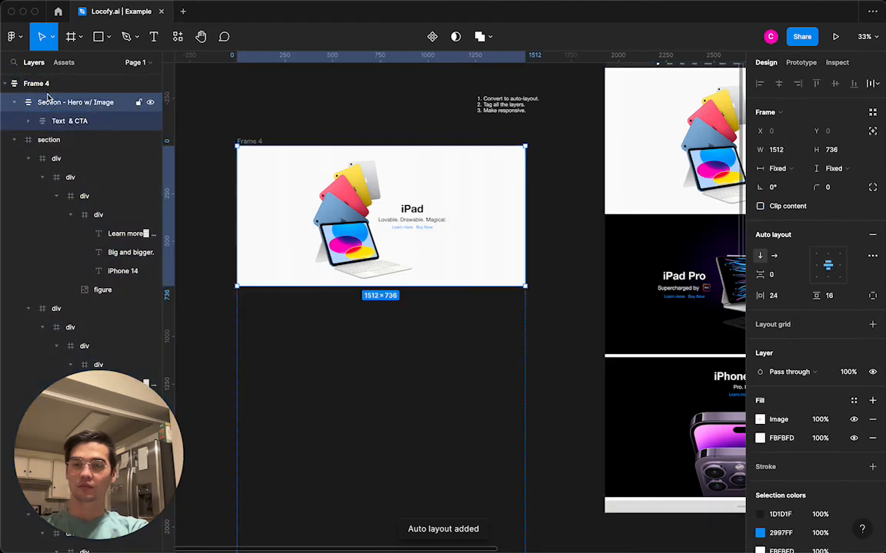
{"action": "left_click", "coordinate": [13, 102]}
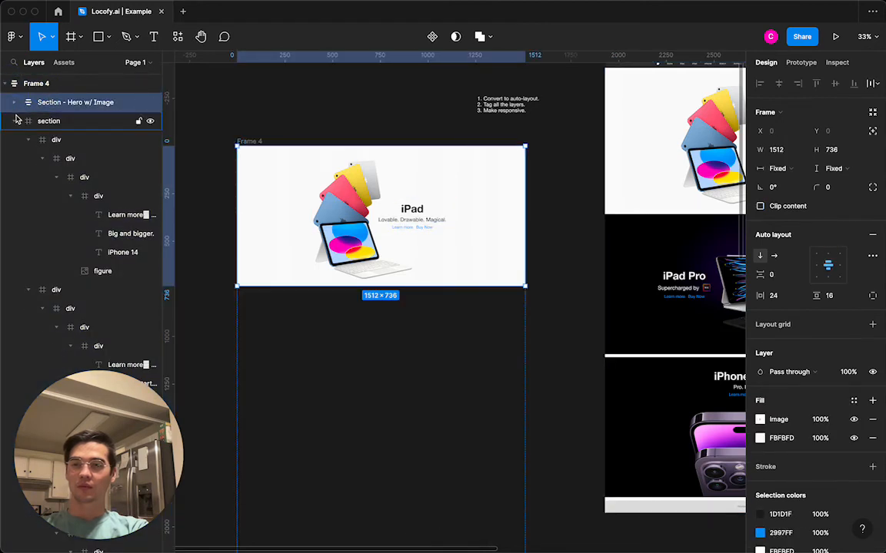
{"action": "left_click", "coordinate": [15, 120]}
{"action": "left_click", "coordinate": [36, 123]}
{"action": "left_click", "coordinate": [39, 105]}
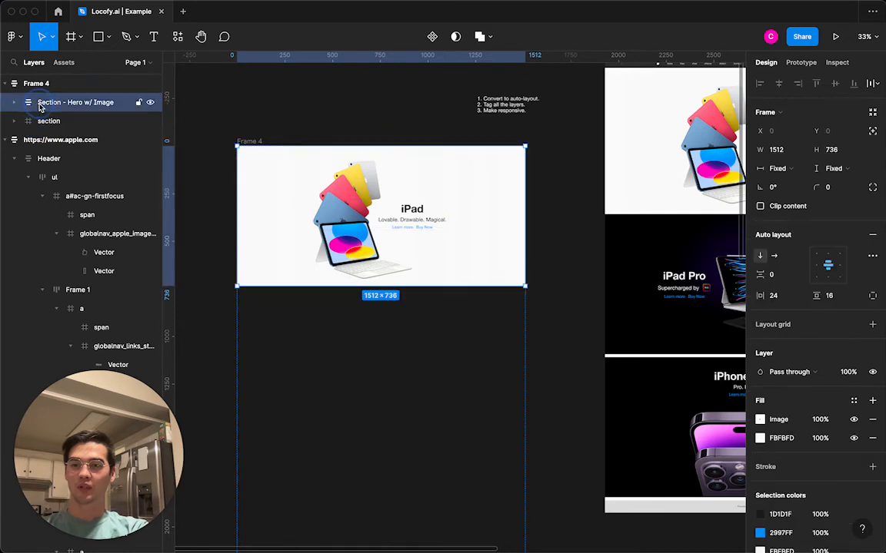
- Undo the auto-layout wrapping of the section frame and the hero copy
{"action": "left_click", "coordinate": [5, 84]}
{"action": "key", "text": "super+z"}
{"action": "key", "text": "super+z"}
{"action": "key", "text": "super+z"}
{"action": "key", "text": "super+z"}
{"action": "key", "text": "super+z"}
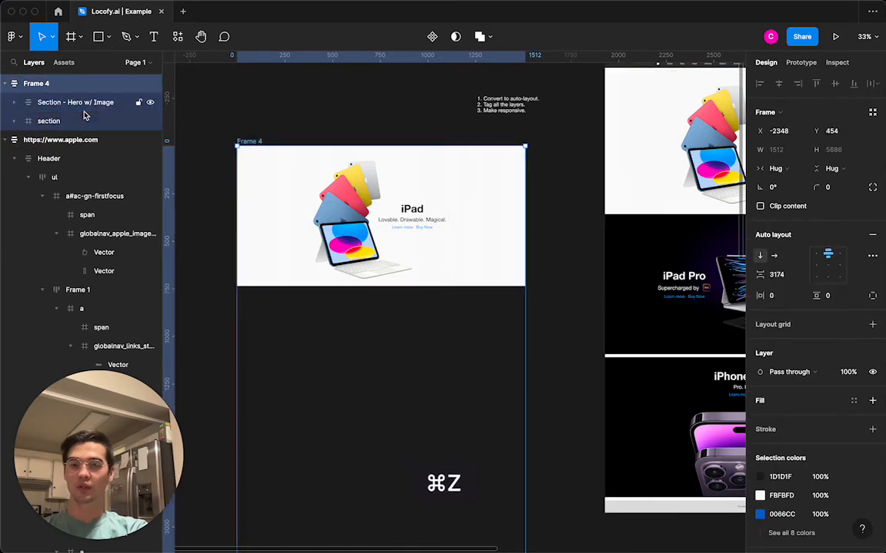
{"action": "key", "text": "super+z"}
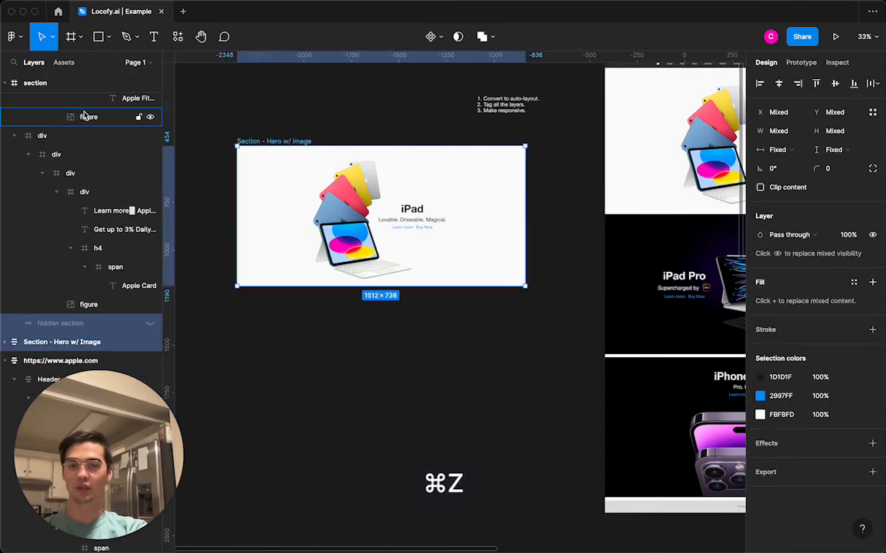
- Move the hidden section layer from the section frame back into the hero copy, above Text & CTA
{"action": "left_click", "coordinate": [383, 219]}
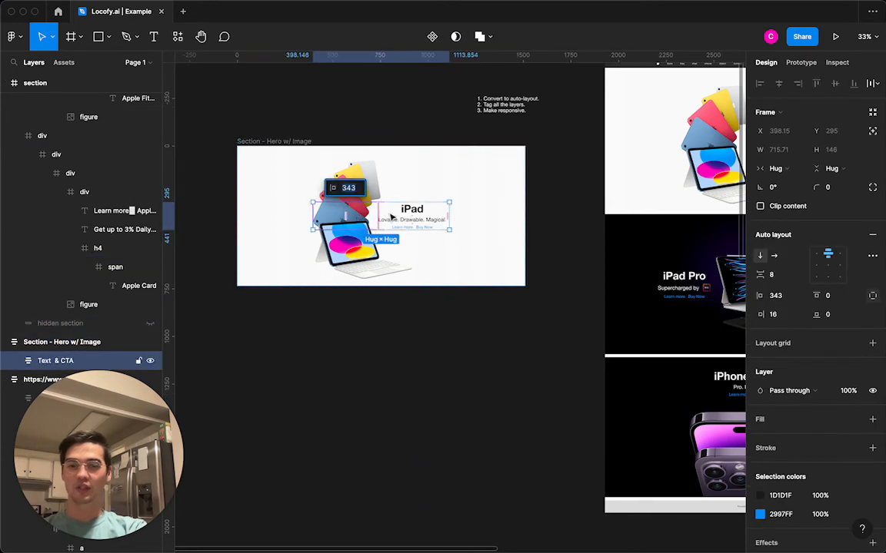
{"action": "left_click", "coordinate": [402, 181]}
{"action": "left_click", "coordinate": [42, 323]}
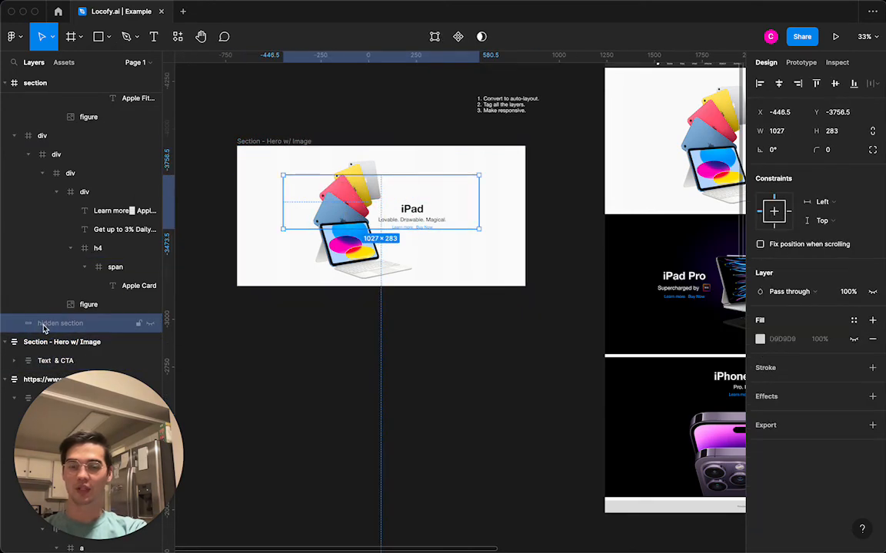
{"action": "left_click", "coordinate": [38, 342]}
{"action": "left_click", "coordinate": [57, 324]}
{"action": "scroll", "coordinate": [293, 295], "scroll_direction": "down", "scroll_amount": 5}
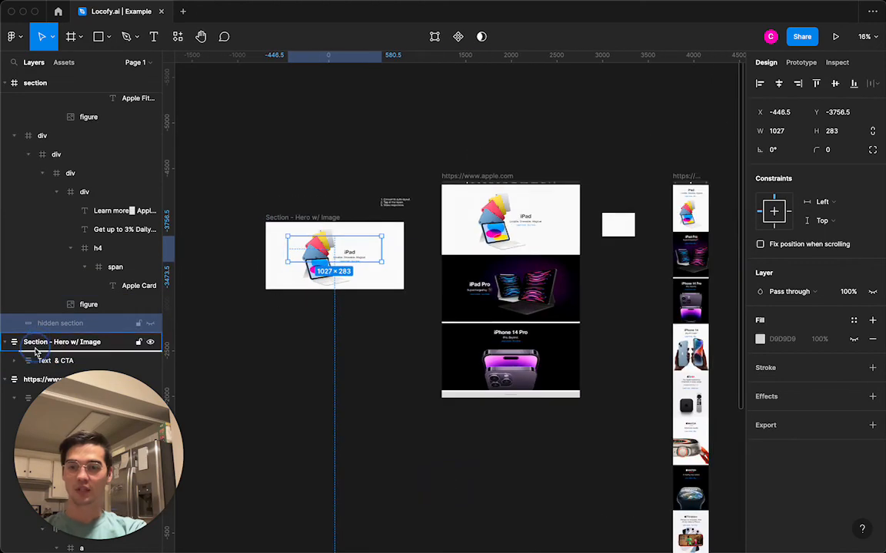
{"action": "left_click_drag", "start_coordinate": [35, 352], "coordinate": [35, 352]}
{"action": "scroll", "coordinate": [330, 271], "scroll_direction": "up", "scroll_amount": 3}
{"action": "scroll", "coordinate": [332, 272], "scroll_direction": "down", "scroll_amount": 6}
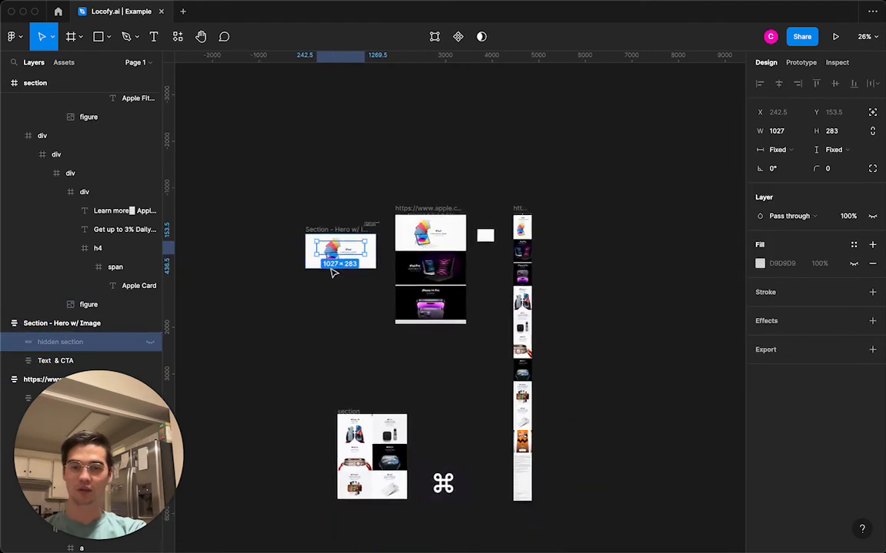
{"action": "scroll", "coordinate": [332, 271], "scroll_direction": "up", "scroll_amount": 5}
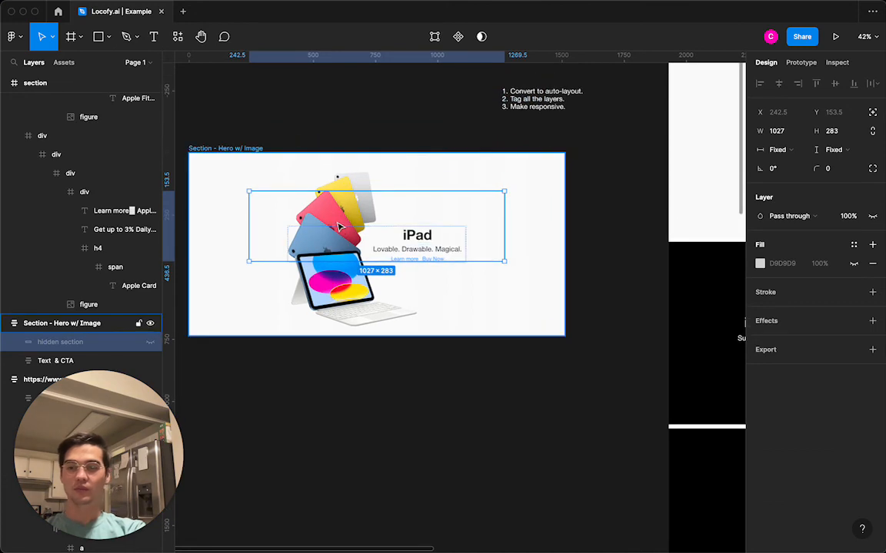
- Move the hidden section out of the hero copy, wrap both in an auto-layout frame, and rename it Section Hero Main
{"action": "left_click_drag", "start_coordinate": [42, 348], "coordinate": [14, 322]}
{"action": "left_click", "coordinate": [49, 346], "text": "shift"}
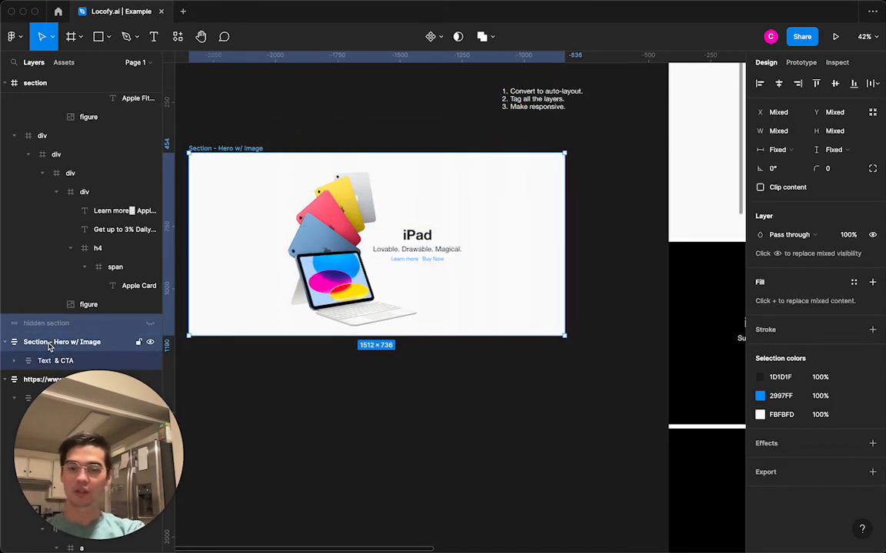
{"action": "key", "text": "shift+a"}
{"action": "double_click", "coordinate": [36, 323]}
{"action": "type", "text": "s"}
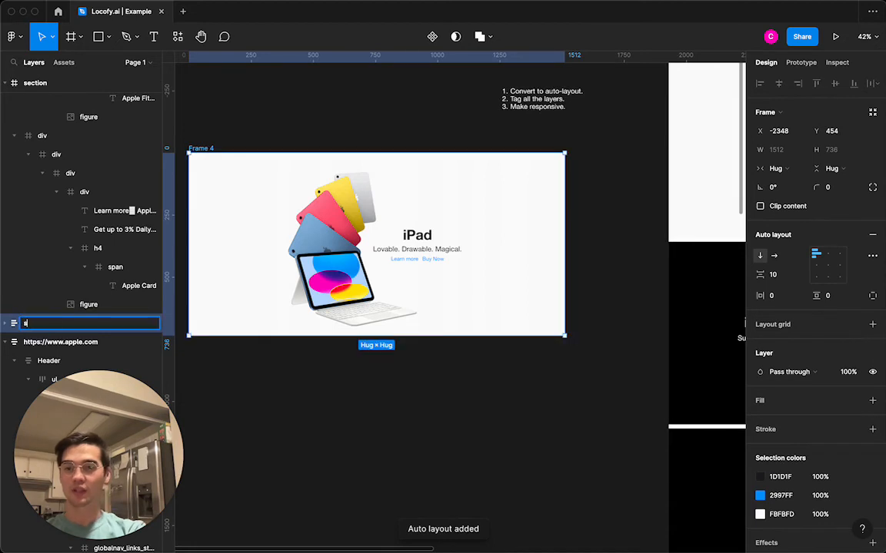
{"action": "type", "text": "ectu"}
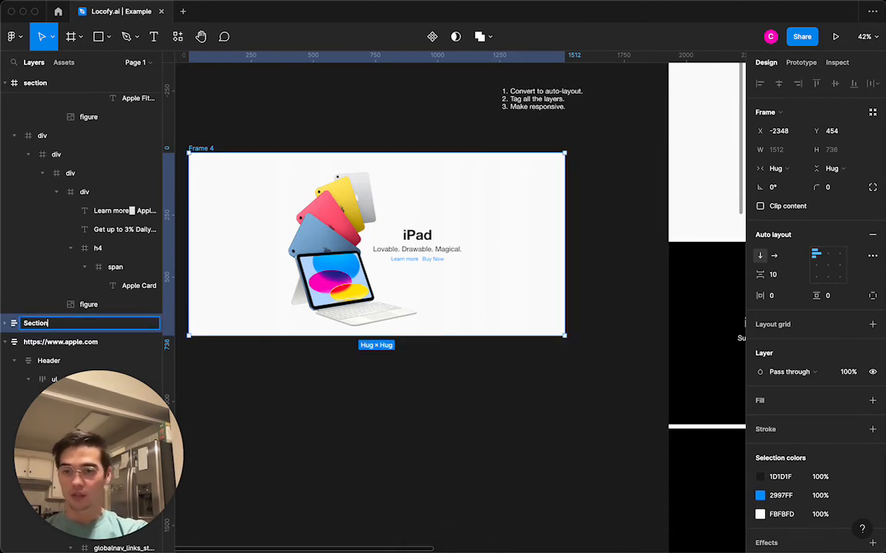
{"action": "type", "text": "ion Hero Main"}
{"action": "key", "text": "Return"}
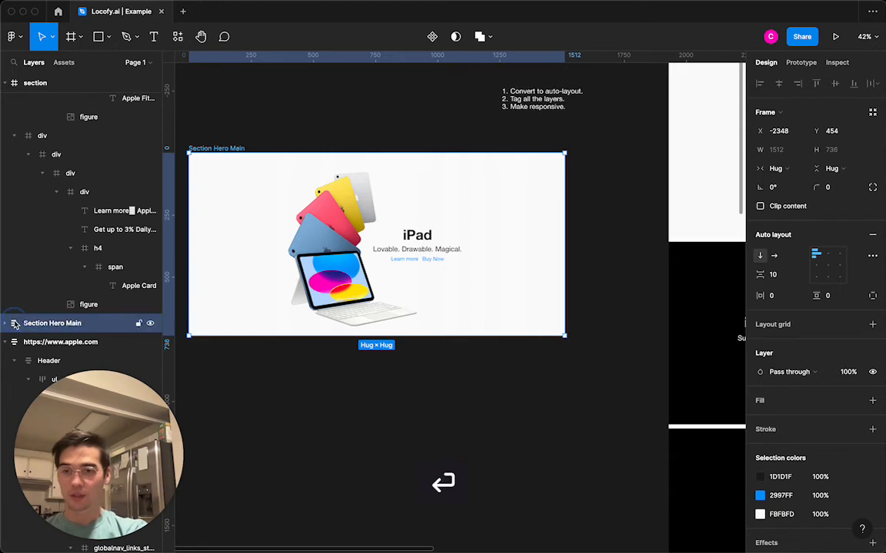
- Toggle the hidden section's visibility inside Section Hero Main to compare the layouts, leaving it hidden
{"action": "left_click", "coordinate": [14, 324]}
{"action": "left_click", "coordinate": [150, 343]}
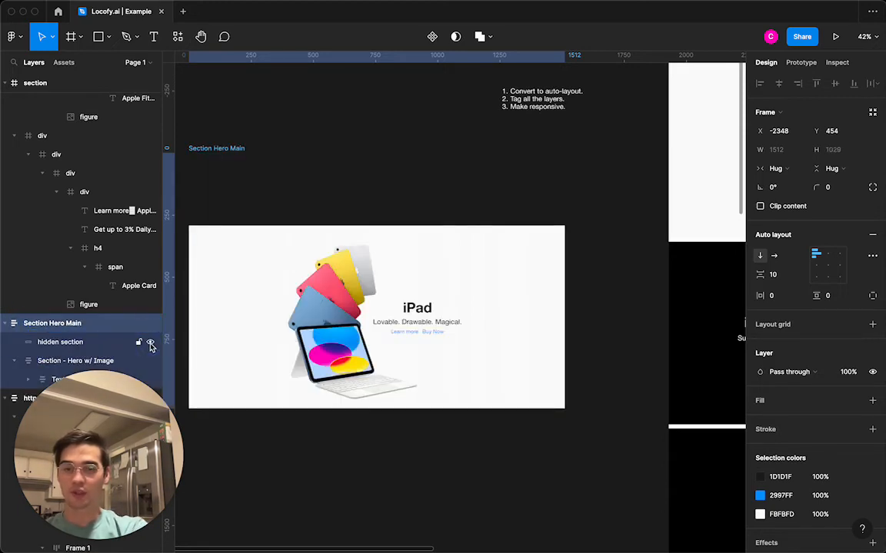
{"action": "left_click", "coordinate": [150, 343]}
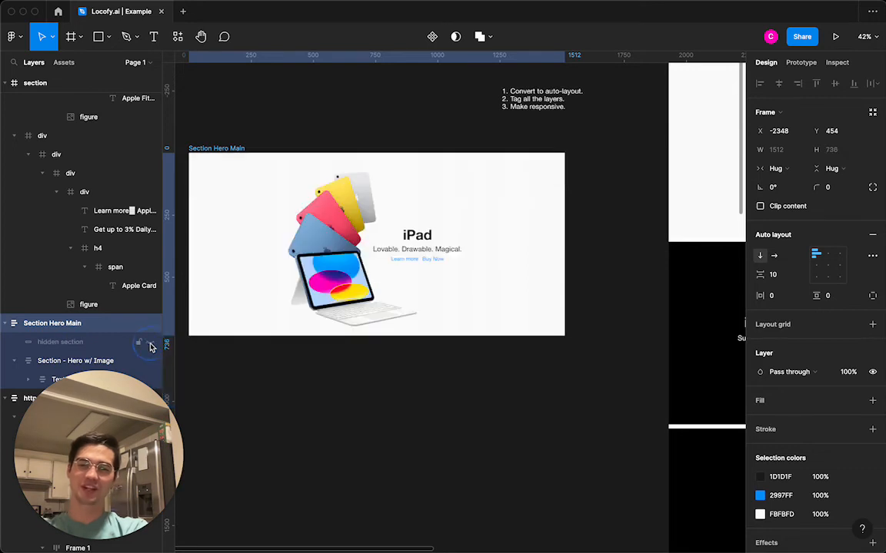
{"action": "left_click", "coordinate": [149, 343]}
{"action": "left_click", "coordinate": [150, 343]}
{"action": "left_click", "coordinate": [149, 343]}
{"action": "left_click", "coordinate": [150, 343]}
{"action": "left_click", "coordinate": [150, 343]}
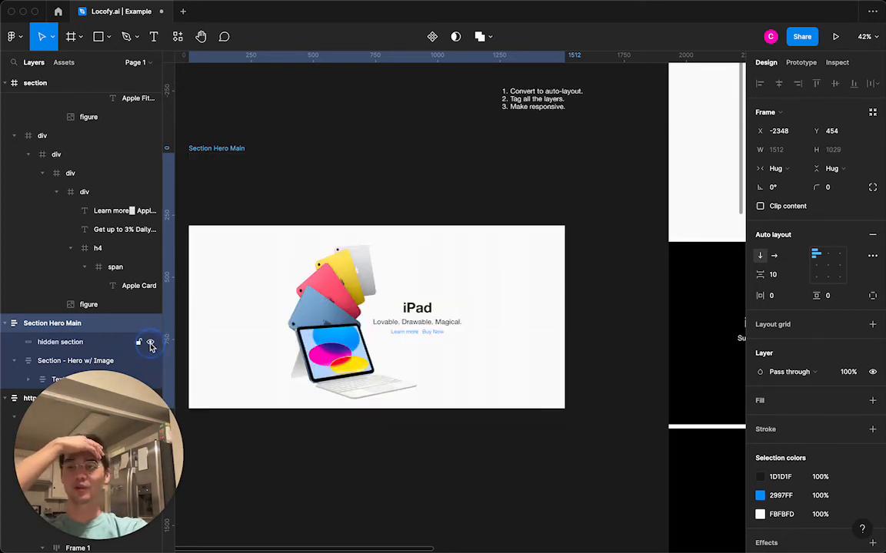
{"action": "left_click", "coordinate": [150, 342]}
- Run the Locofy plugin on Section Hero Main and preview it at the 428 screen size
{"action": "left_click", "coordinate": [179, 39]}
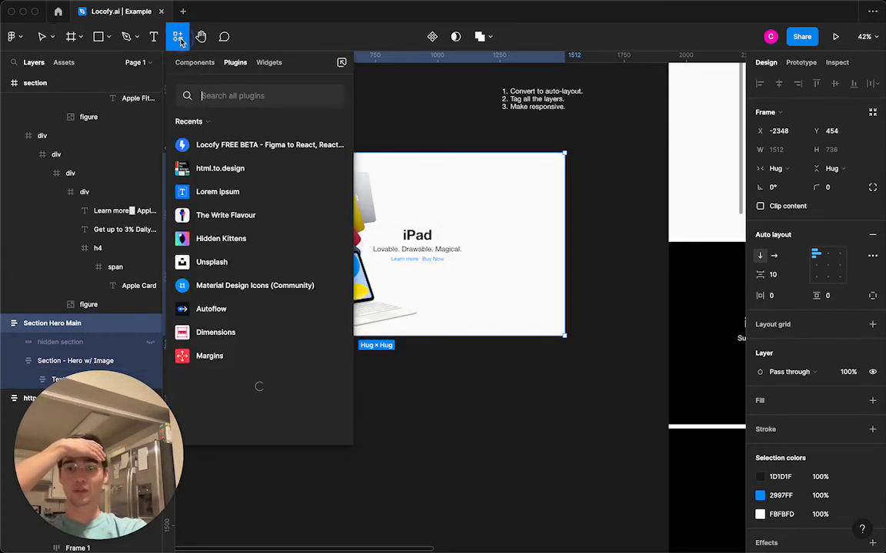
{"action": "left_click", "coordinate": [332, 144]}
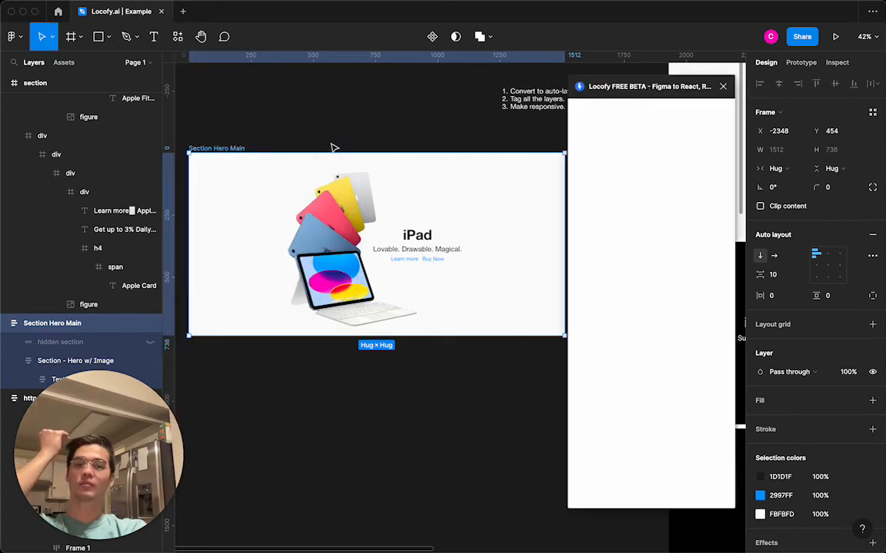
{"action": "left_click", "coordinate": [652, 497]}
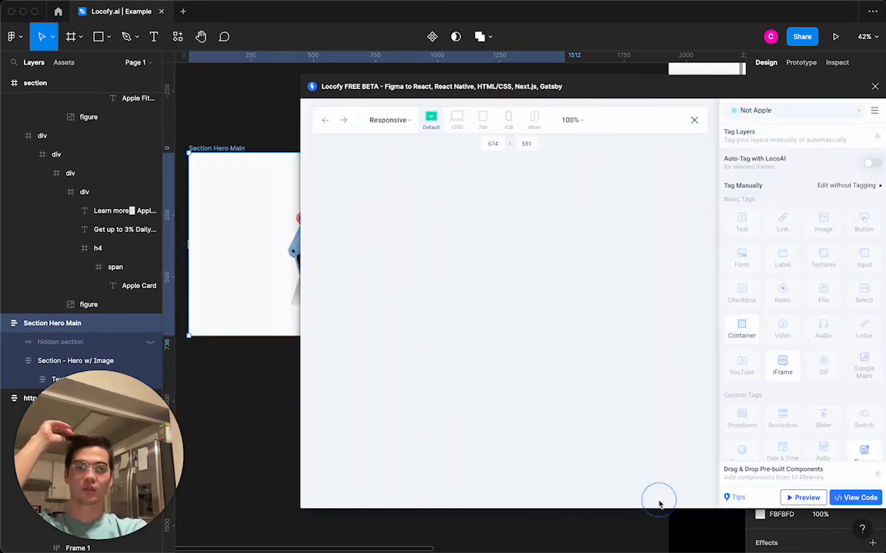
{"action": "left_click", "coordinate": [509, 120]}
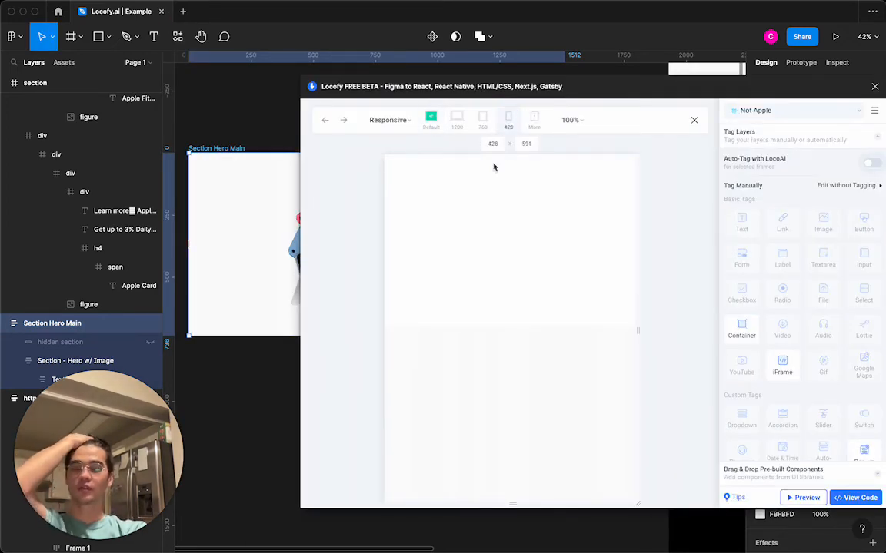
{"action": "scroll", "coordinate": [232, 177], "scroll_direction": "right", "scroll_amount": 3}
{"action": "scroll", "coordinate": [232, 178], "scroll_direction": "down", "scroll_amount": 2}
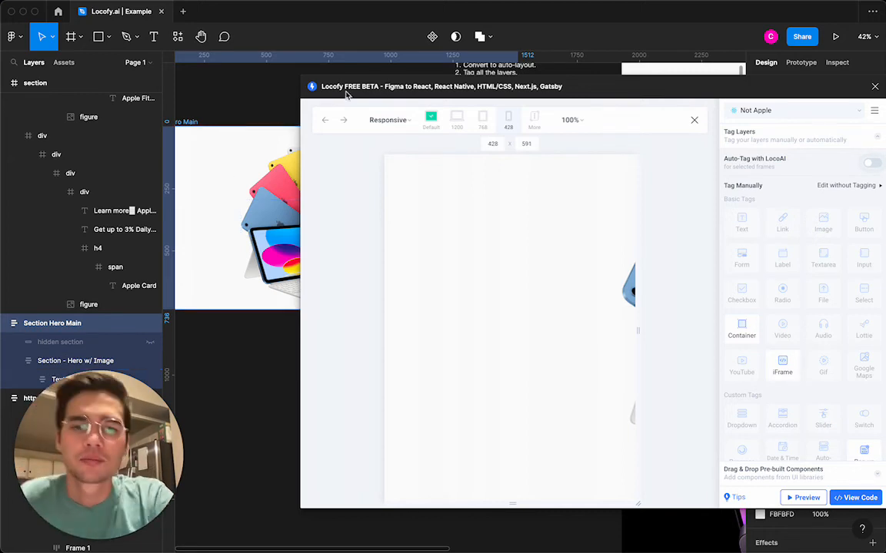
- Close Locofy and set the horizontal resizing of Section - Hero w/ Image to Fill
{"action": "left_click", "coordinate": [231, 181]}
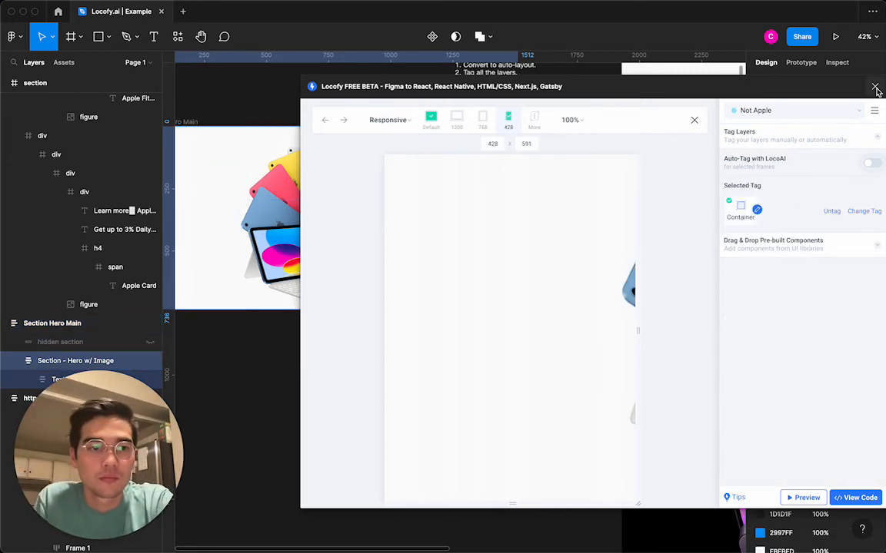
{"action": "left_click", "coordinate": [875, 87]}
{"action": "left_click", "coordinate": [778, 168]}
{"action": "left_click", "coordinate": [782, 196]}
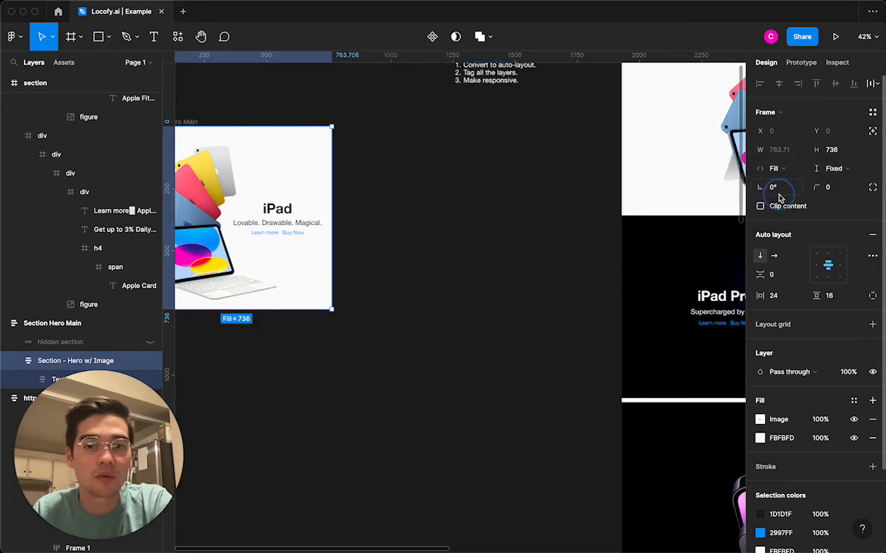
- Check the sizing of Section Hero Main and its children, and try to widen the frame by stretching its right edge
{"action": "scroll", "coordinate": [339, 135], "scroll_direction": "left", "scroll_amount": 2}
{"action": "left_click", "coordinate": [278, 110]}
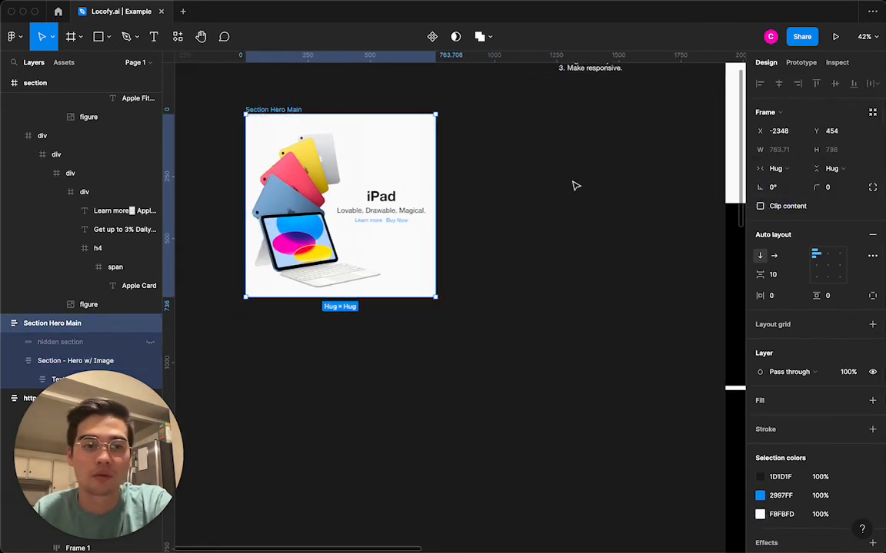
{"action": "left_click", "coordinate": [775, 168]}
{"action": "left_click", "coordinate": [800, 170]}
{"action": "left_click", "coordinate": [77, 360]}
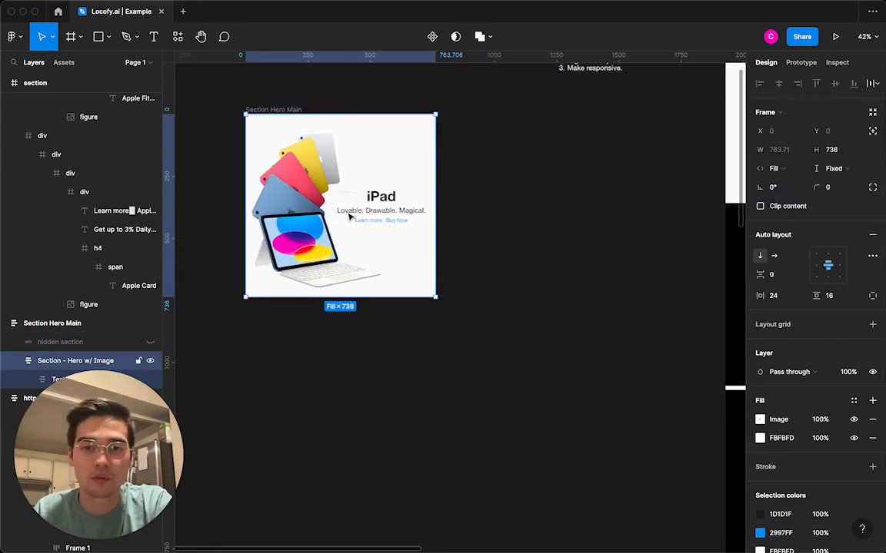
{"action": "left_click", "coordinate": [377, 200]}
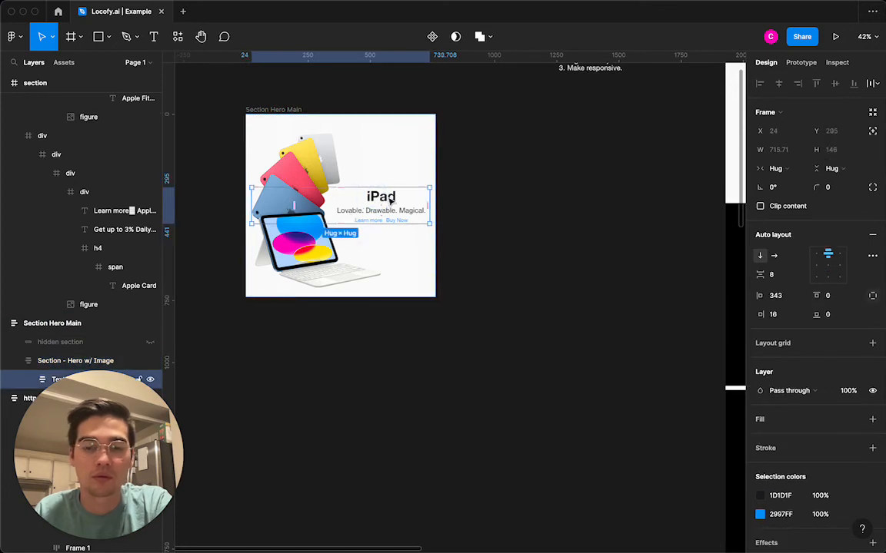
{"action": "left_click", "coordinate": [243, 110]}
{"action": "left_click_drag", "start_coordinate": [435, 149], "coordinate": [561, 150]}
{"action": "left_click", "coordinate": [775, 168]}
{"action": "left_click", "coordinate": [750, 182]}
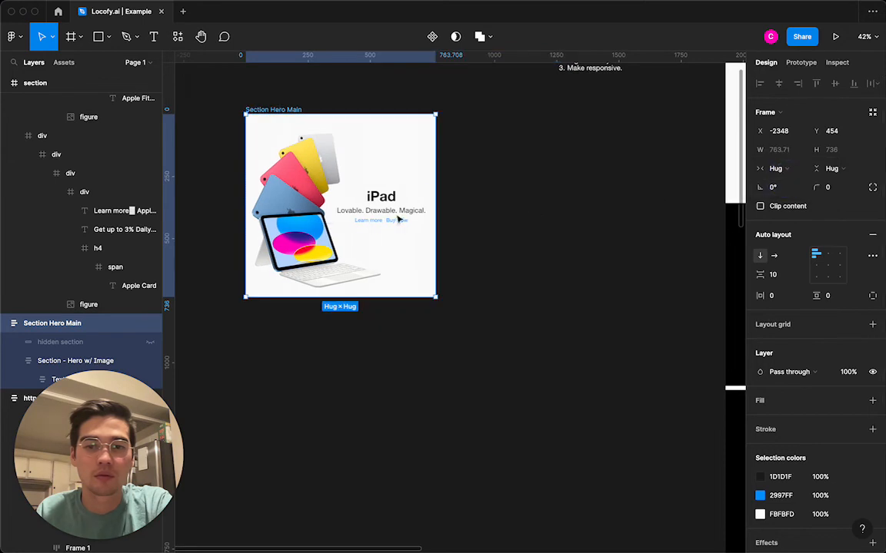
{"action": "left_click", "coordinate": [335, 329]}
- Preview Section Hero Main in Locofy at the 428 screen size and examine the hidden section's spacing above the iPad image and text
{"action": "left_click", "coordinate": [273, 109]}
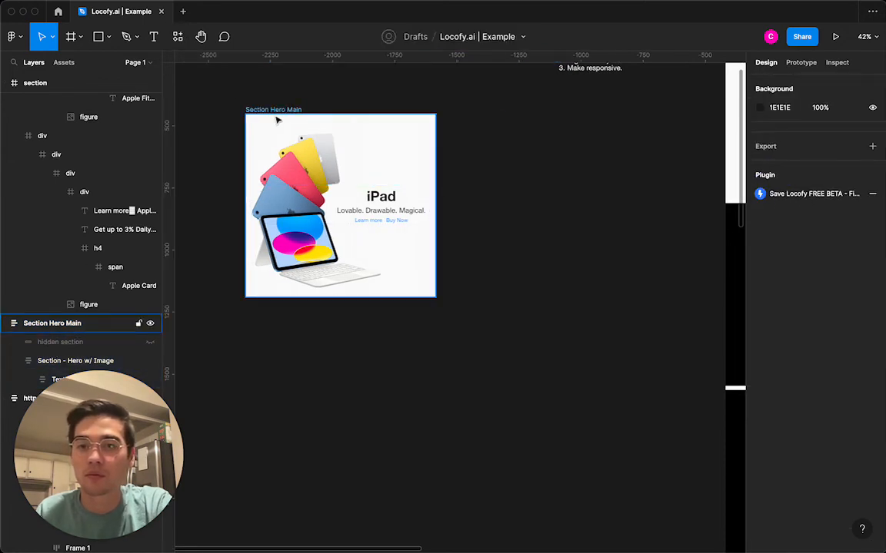
{"action": "left_click", "coordinate": [177, 36]}
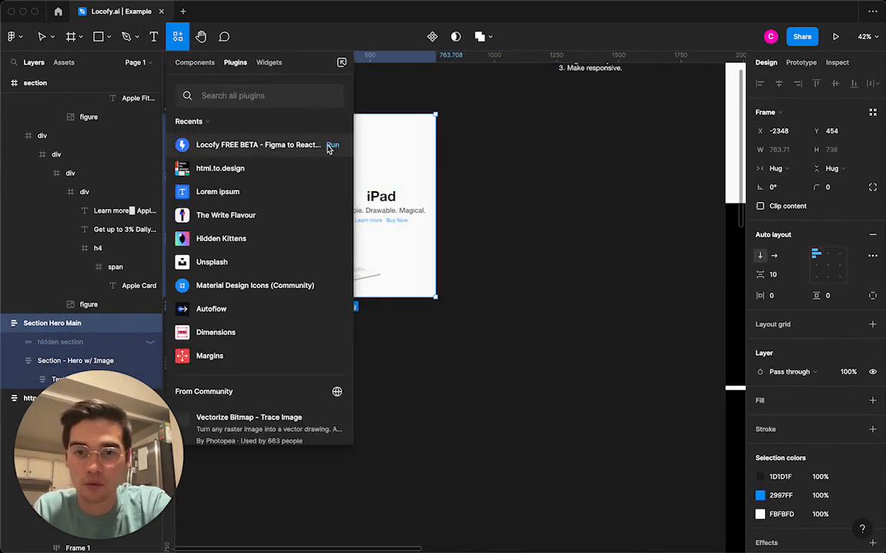
{"action": "left_click", "coordinate": [331, 146]}
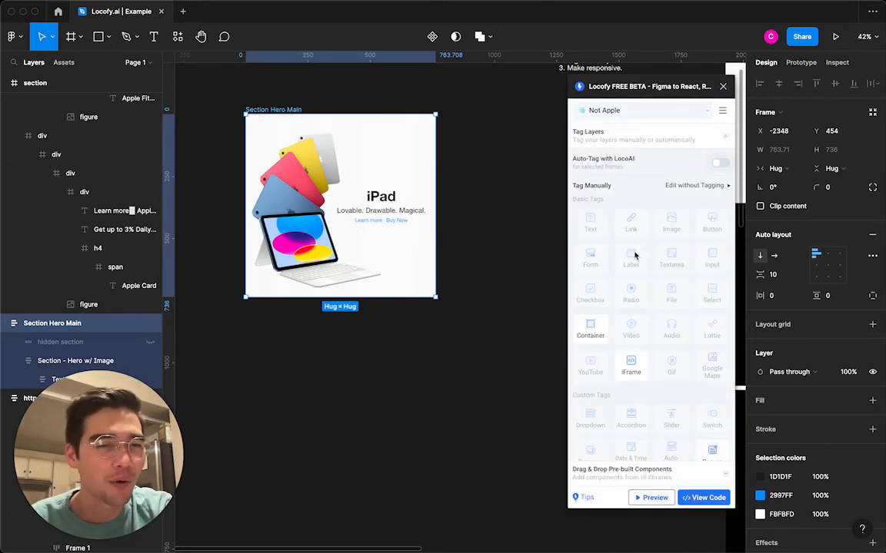
{"action": "left_click", "coordinate": [649, 498]}
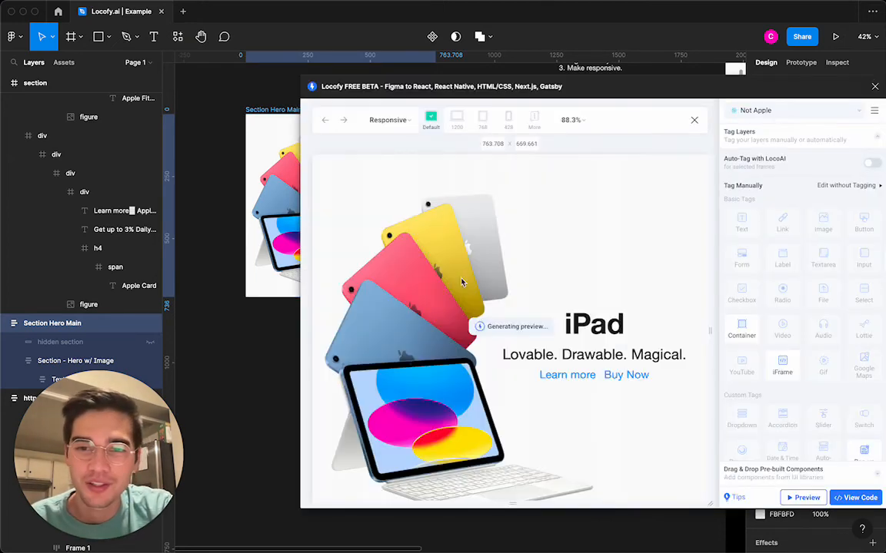
{"action": "left_click", "coordinate": [508, 116]}
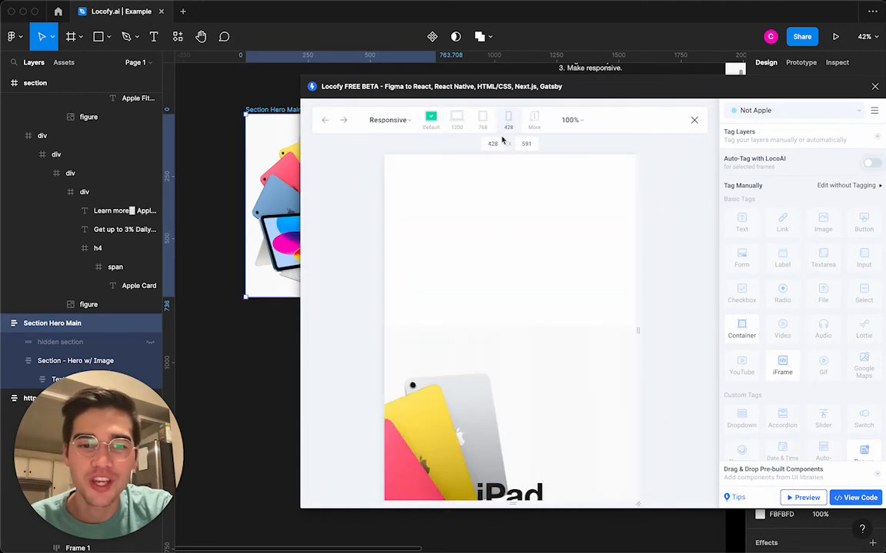
{"action": "scroll", "coordinate": [499, 246], "scroll_direction": "down", "scroll_amount": 5}
{"action": "scroll", "coordinate": [500, 246], "scroll_direction": "up", "scroll_amount": 5}
{"action": "scroll", "coordinate": [499, 248], "scroll_direction": "down", "scroll_amount": 4}
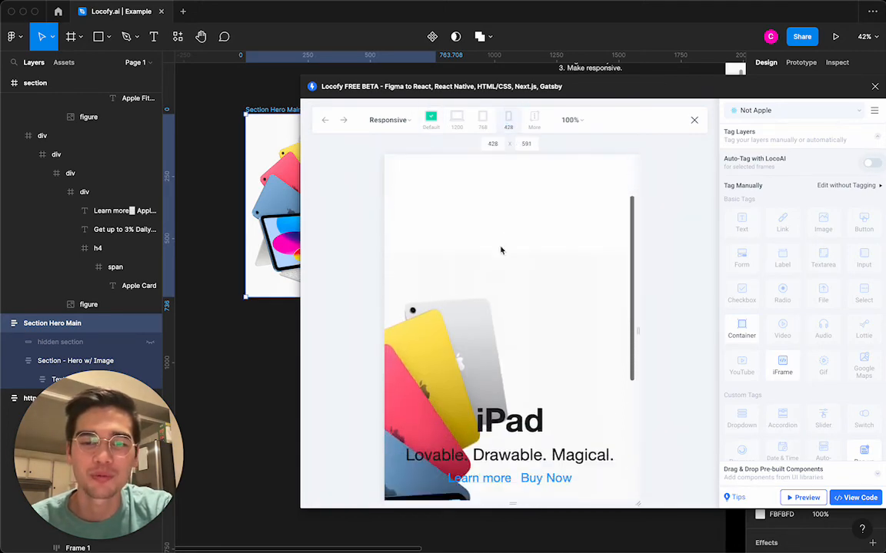
{"action": "scroll", "coordinate": [499, 249], "scroll_direction": "up", "scroll_amount": 4}
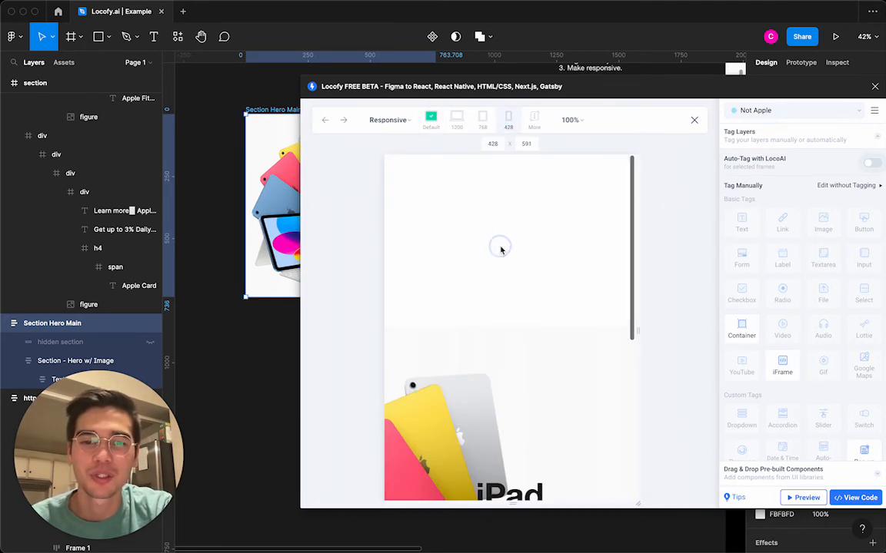
{"action": "left_click", "coordinate": [73, 341]}
{"action": "scroll", "coordinate": [493, 303], "scroll_direction": "down", "scroll_amount": 4}
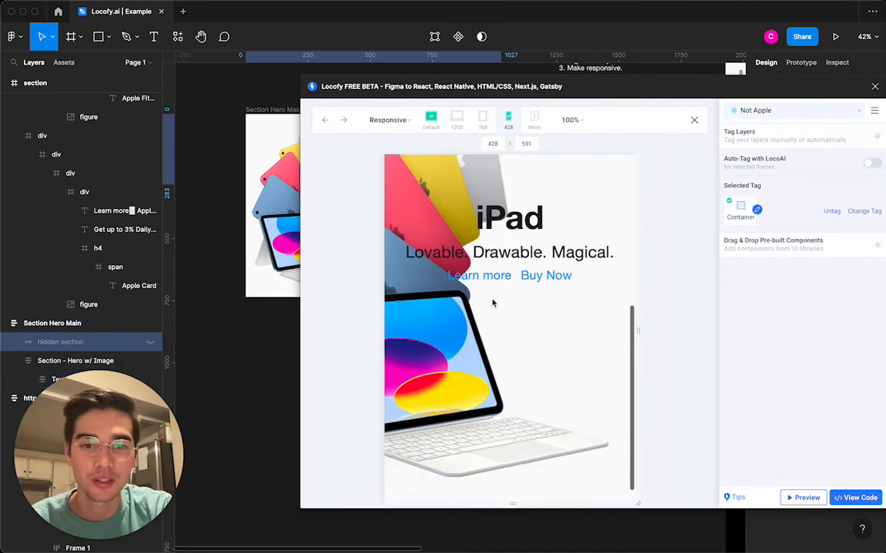
{"action": "scroll", "coordinate": [493, 302], "scroll_direction": "up", "scroll_amount": 4}
- Tag Section Hero Main as a Container in Locofy with the main tag type
{"action": "left_click", "coordinate": [73, 323]}
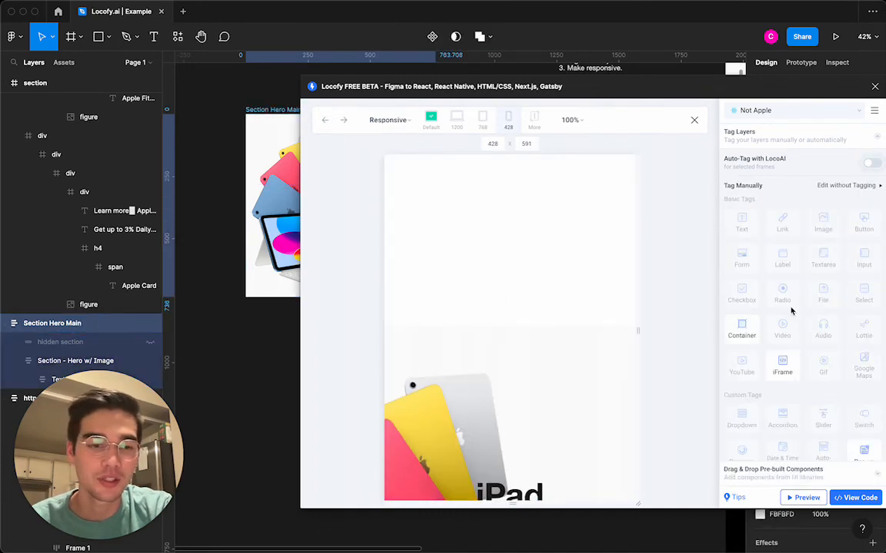
{"action": "left_click", "coordinate": [732, 322]}
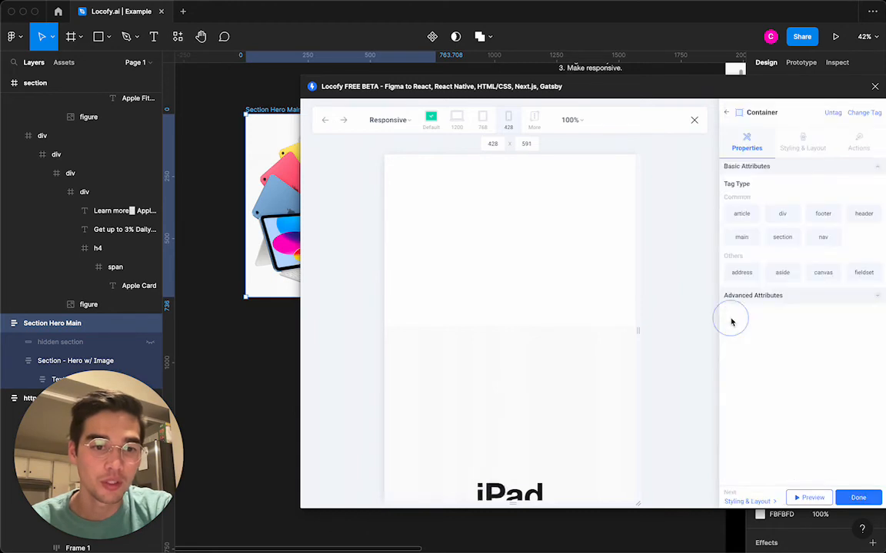
{"action": "left_click", "coordinate": [781, 215]}
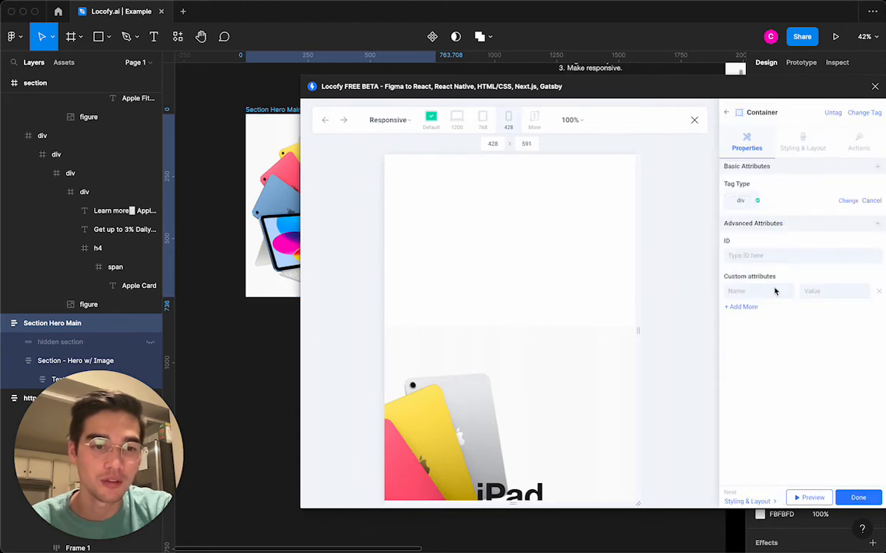
{"action": "left_click", "coordinate": [845, 201]}
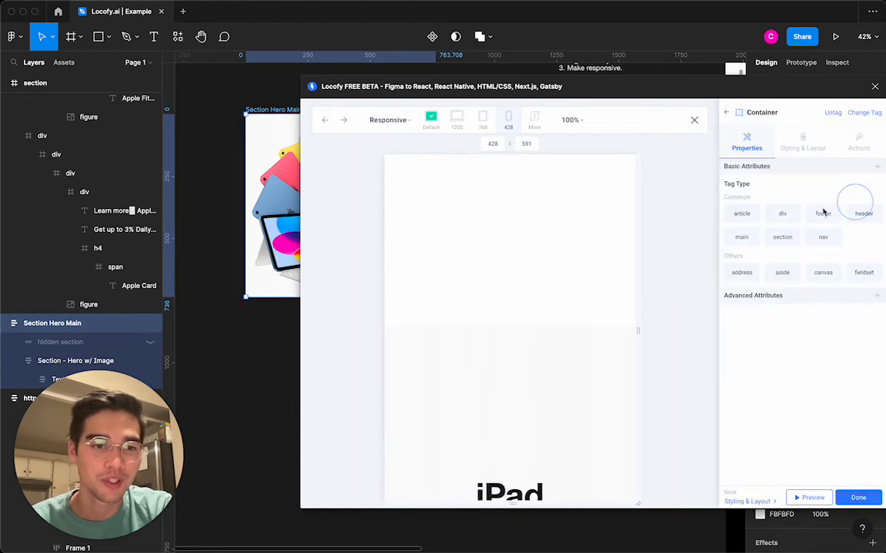
{"action": "left_click", "coordinate": [734, 236]}
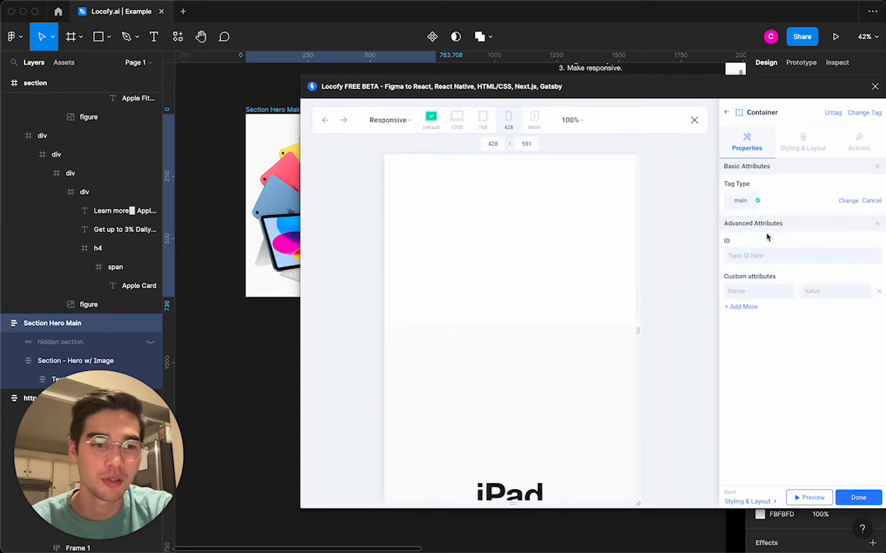
- Add the advanced CSS property position with the value relative to Section Hero Main for the 428 screen size
{"action": "left_click", "coordinate": [801, 144]}
{"action": "scroll", "coordinate": [792, 291], "scroll_direction": "down", "scroll_amount": 5}
{"action": "scroll", "coordinate": [793, 291], "scroll_direction": "up", "scroll_amount": 5}
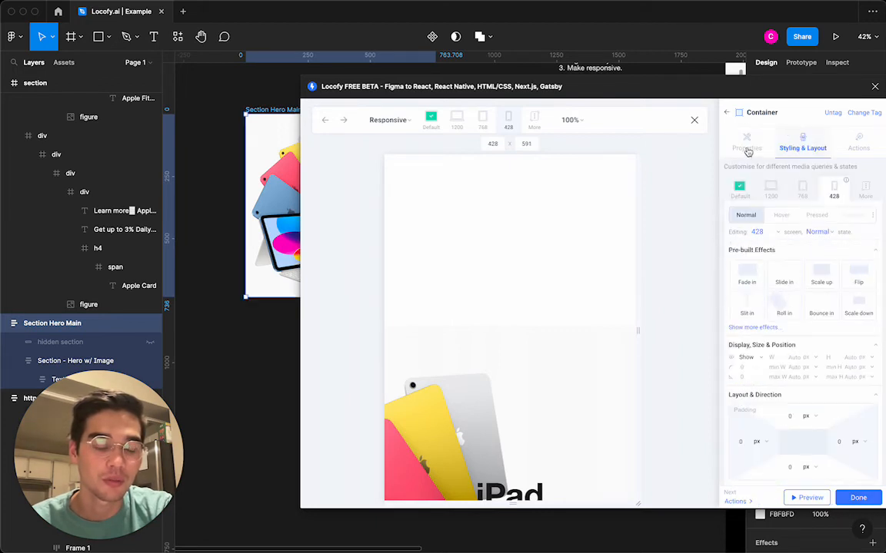
{"action": "scroll", "coordinate": [773, 366], "scroll_direction": "down", "scroll_amount": 5}
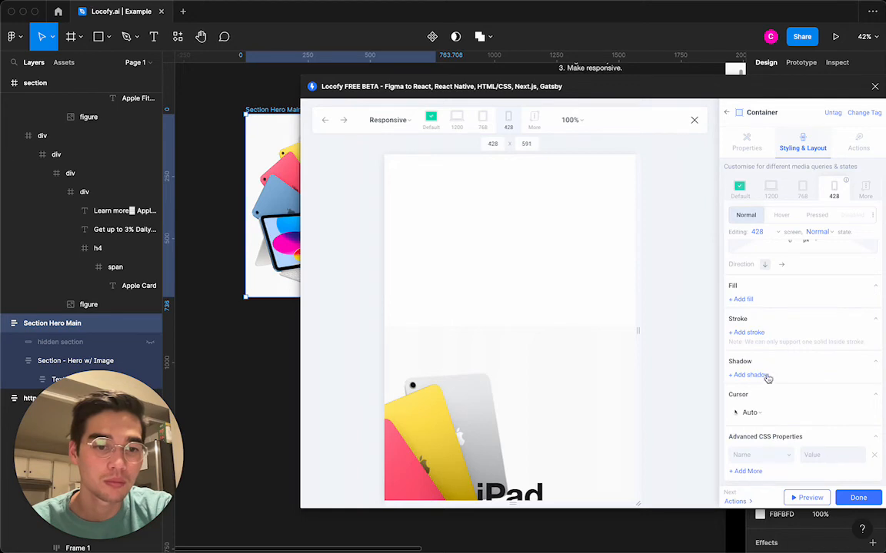
{"action": "scroll", "coordinate": [761, 361], "scroll_direction": "up", "scroll_amount": 5}
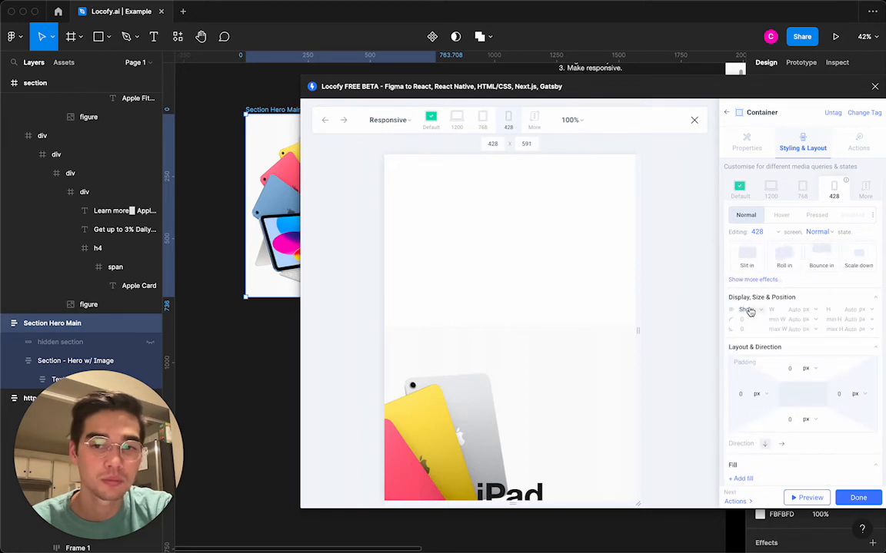
{"action": "scroll", "coordinate": [771, 431], "scroll_direction": "down", "scroll_amount": 5}
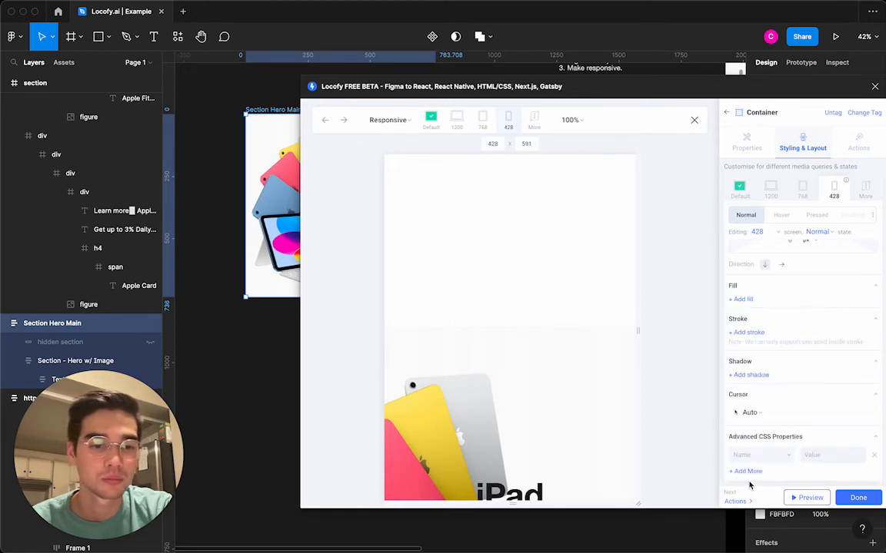
{"action": "left_click", "coordinate": [752, 455]}
{"action": "type", "text": "position"}
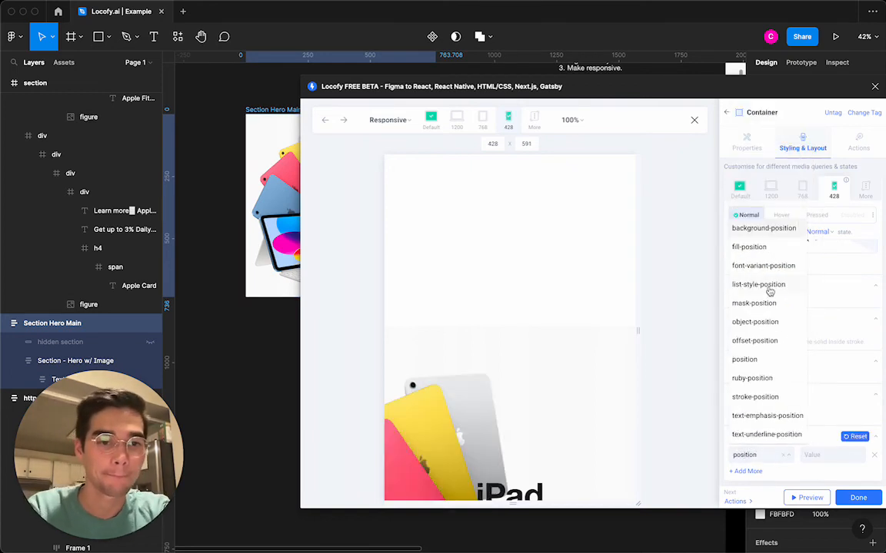
{"action": "left_click", "coordinate": [744, 359]}
{"action": "left_click", "coordinate": [816, 454]}
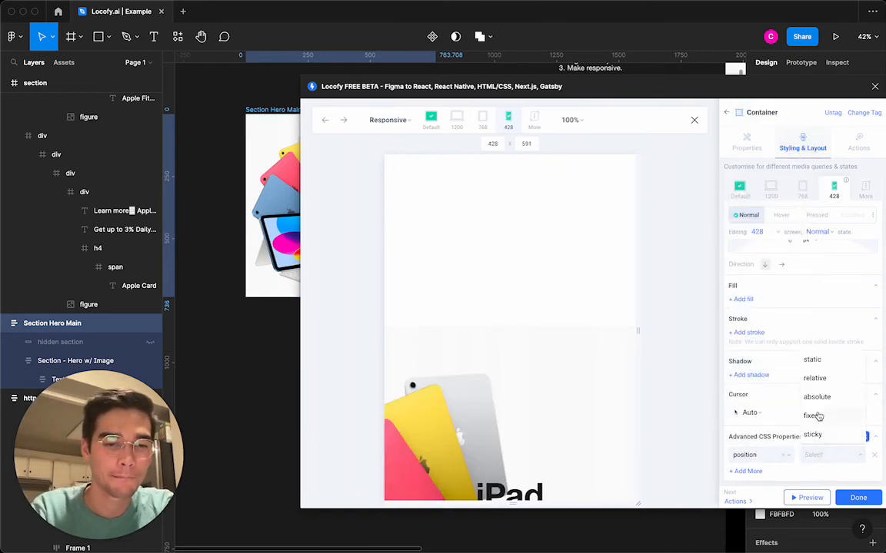
{"action": "left_click", "coordinate": [815, 378]}
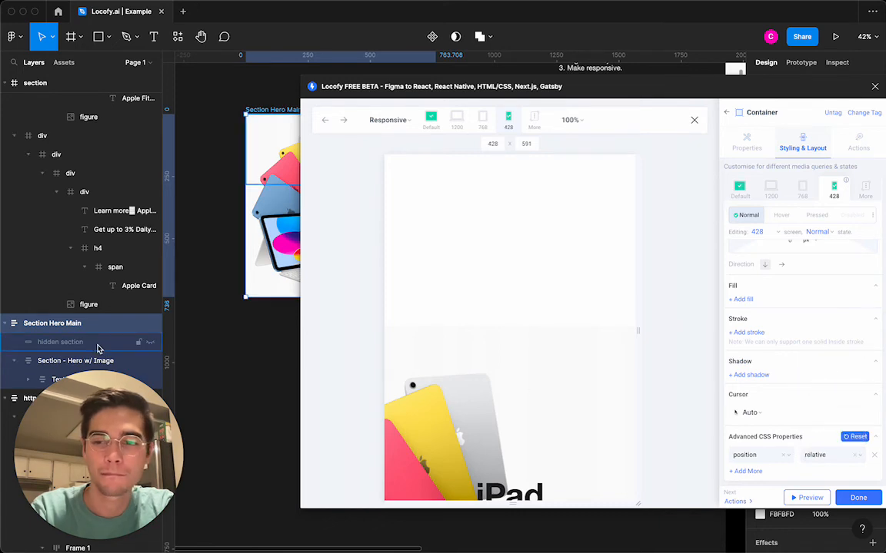
- Remove the padding-top and position properties from Section - Hero w/ Image at the 428 screen size
{"action": "left_click", "coordinate": [71, 361]}
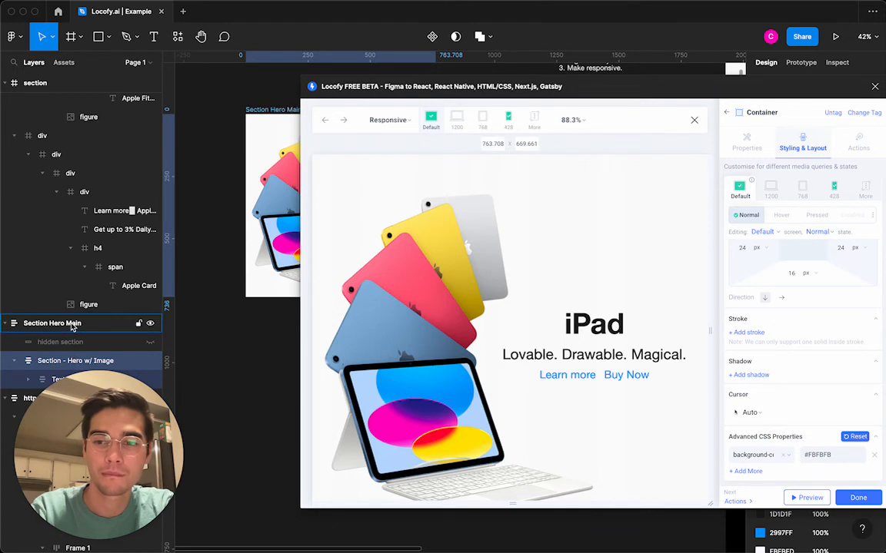
{"action": "scroll", "coordinate": [368, 294], "scroll_direction": "down", "scroll_amount": 1}
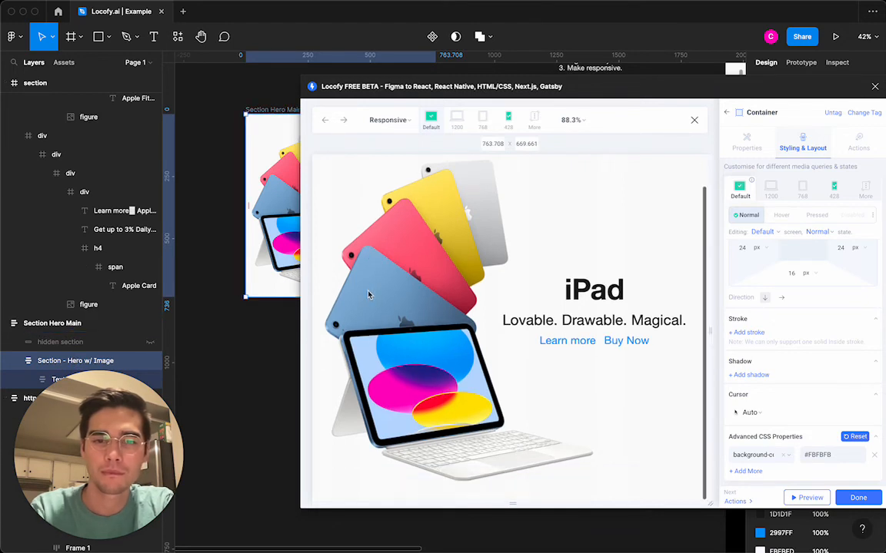
{"action": "scroll", "coordinate": [369, 295], "scroll_direction": "up", "scroll_amount": 1}
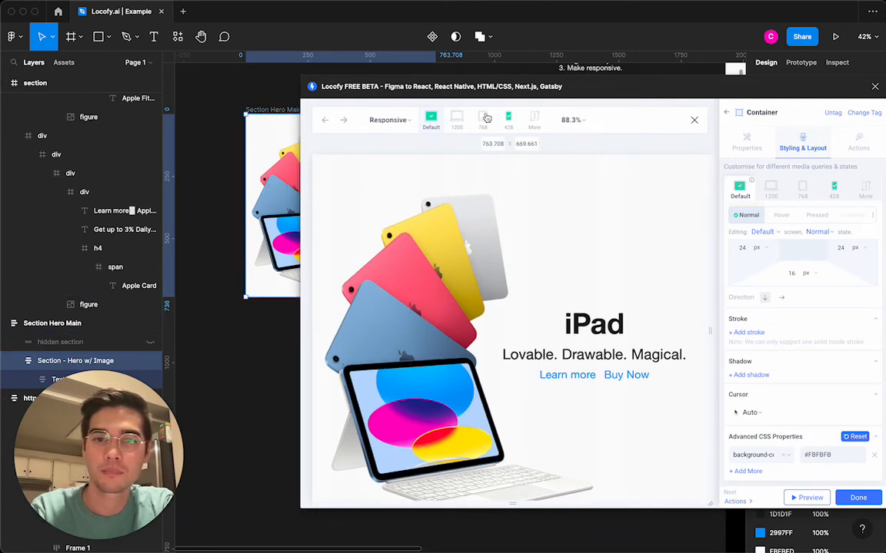
{"action": "left_click", "coordinate": [509, 122]}
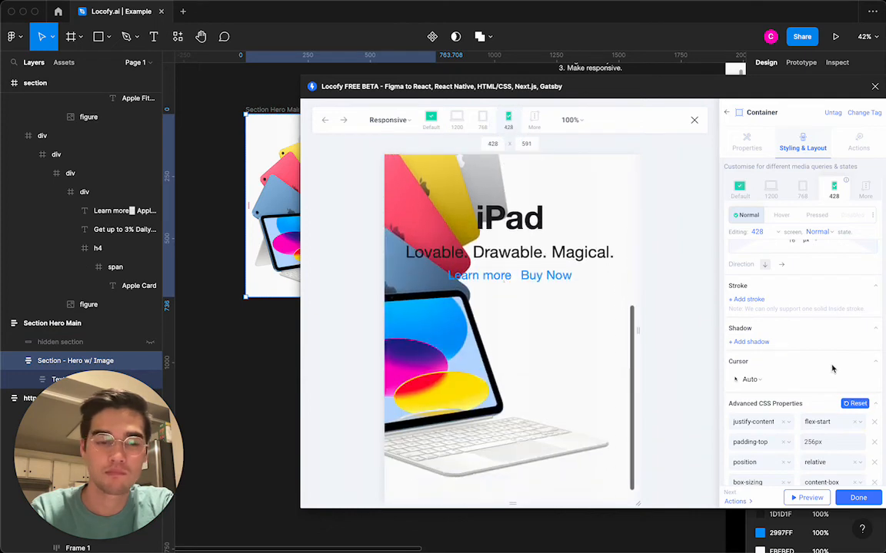
{"action": "scroll", "coordinate": [831, 369], "scroll_direction": "down", "scroll_amount": 1}
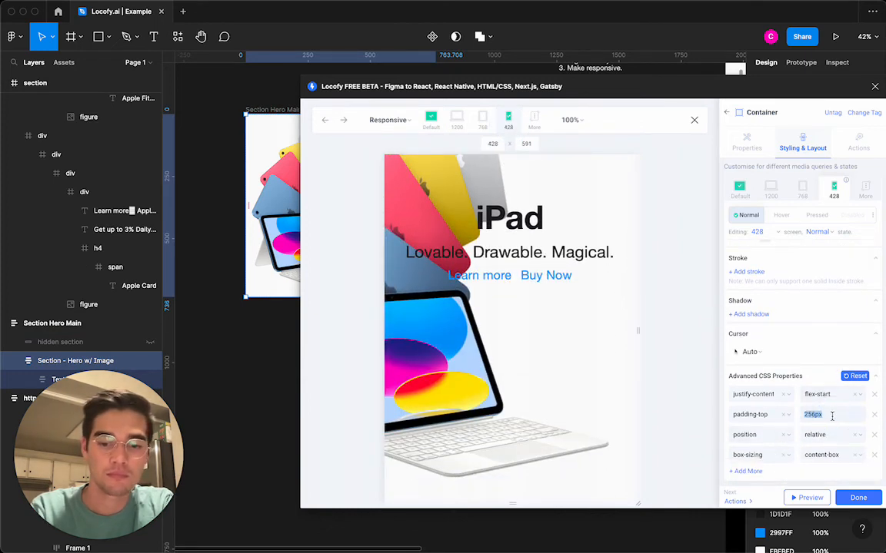
{"action": "type", "text": "16px"}
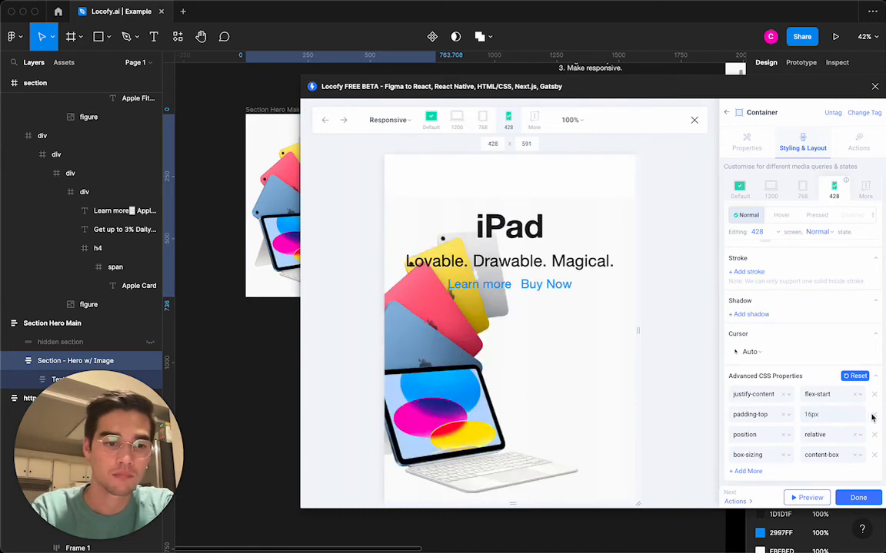
{"action": "left_click", "coordinate": [873, 415]}
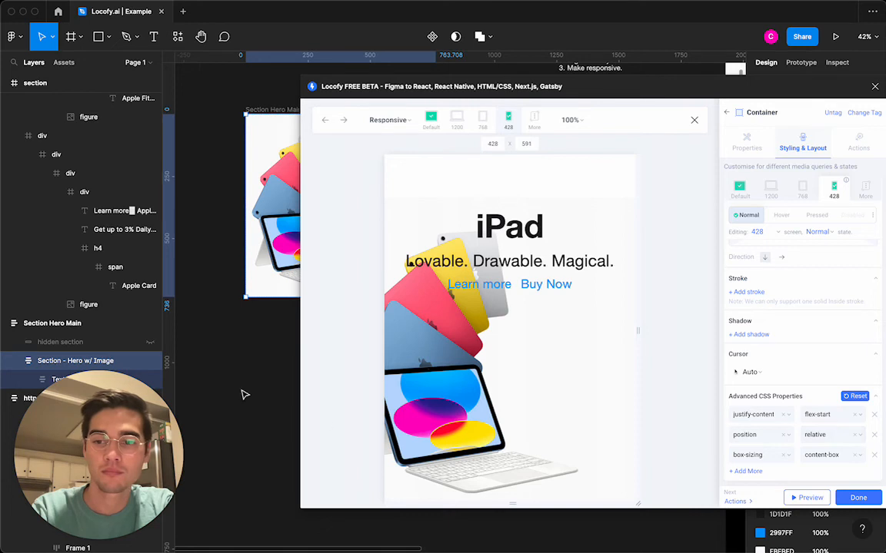
{"action": "scroll", "coordinate": [60, 299], "scroll_direction": "down", "scroll_amount": 2}
{"action": "left_click", "coordinate": [874, 434]}
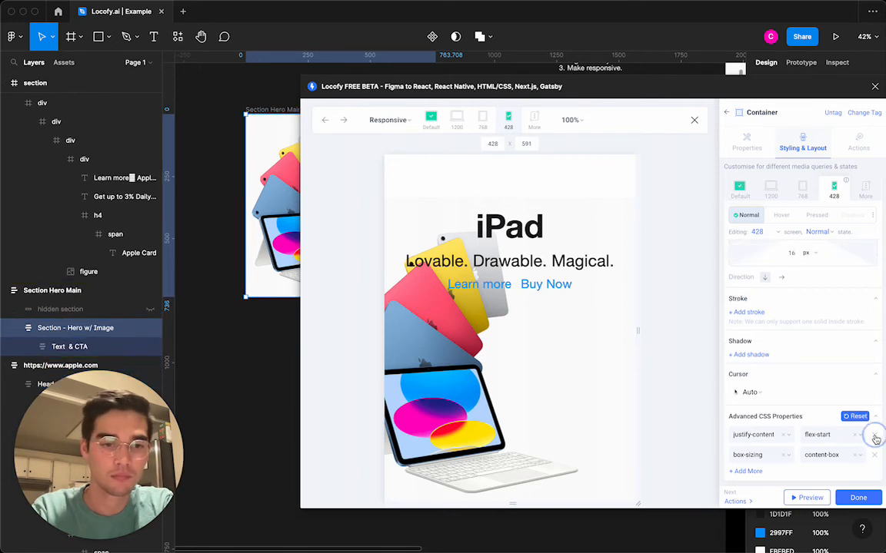
{"action": "left_click", "coordinate": [91, 346]}
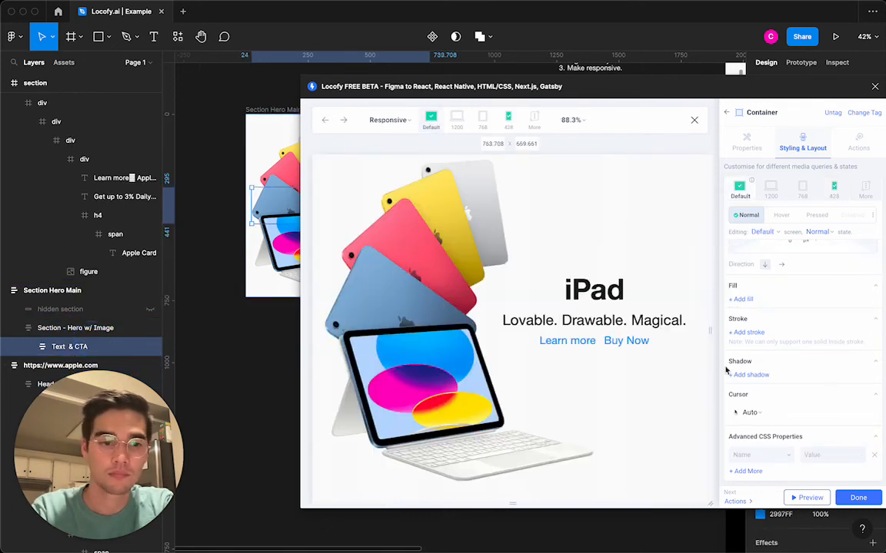
{"action": "left_click", "coordinate": [762, 455]}
{"action": "type", "text": "position"}
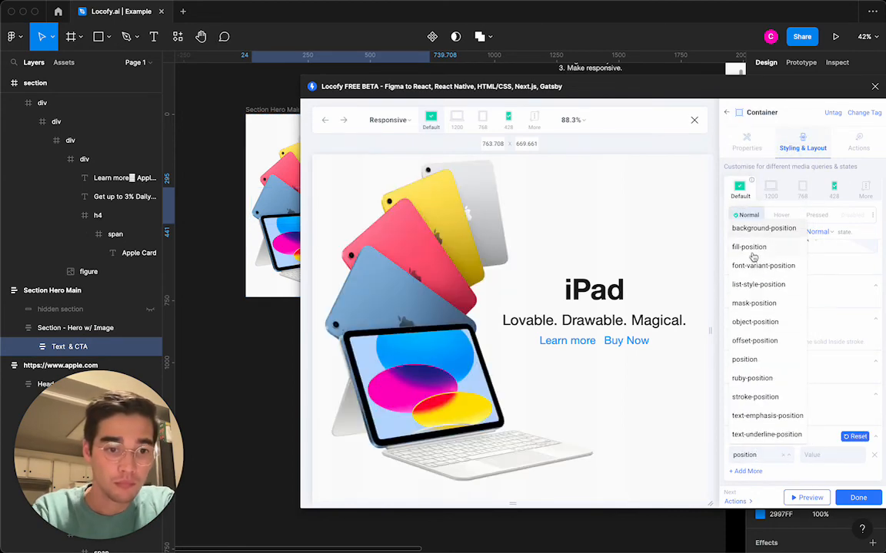
{"action": "left_click", "coordinate": [744, 360]}
{"action": "left_click", "coordinate": [828, 455]}
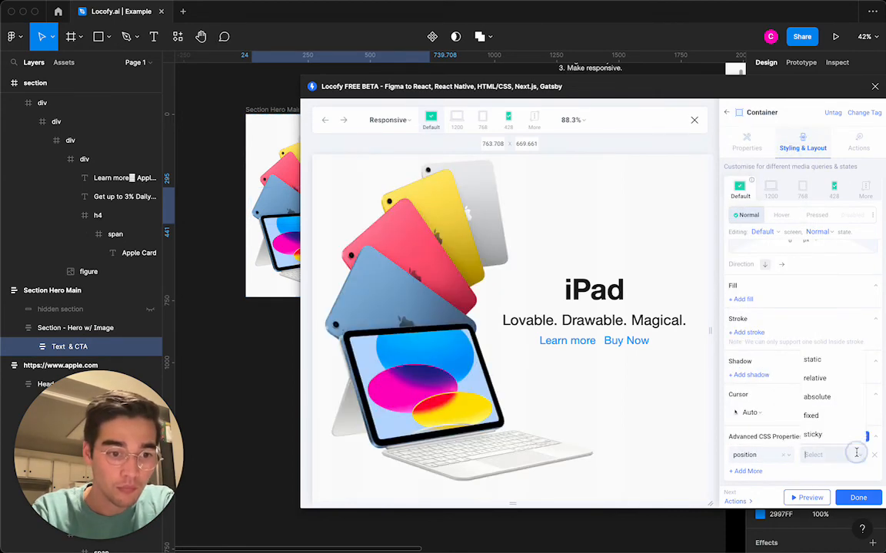
{"action": "left_click", "coordinate": [816, 397]}
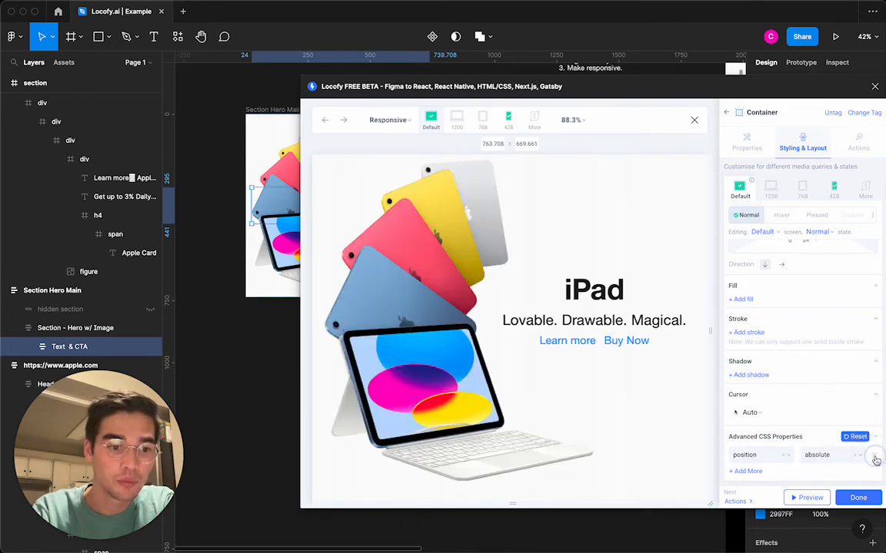
{"action": "left_click", "coordinate": [874, 456]}
- Replace the border-top property of Text & CTA with top set to 0 at the 428 screen size
{"action": "left_click", "coordinate": [836, 186]}
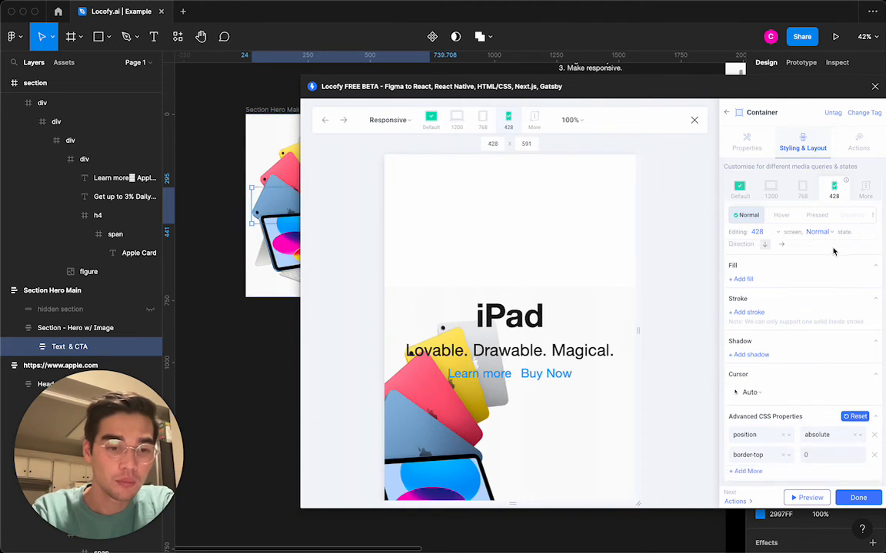
{"action": "left_click", "coordinate": [768, 456]}
{"action": "type", "text": "top"}
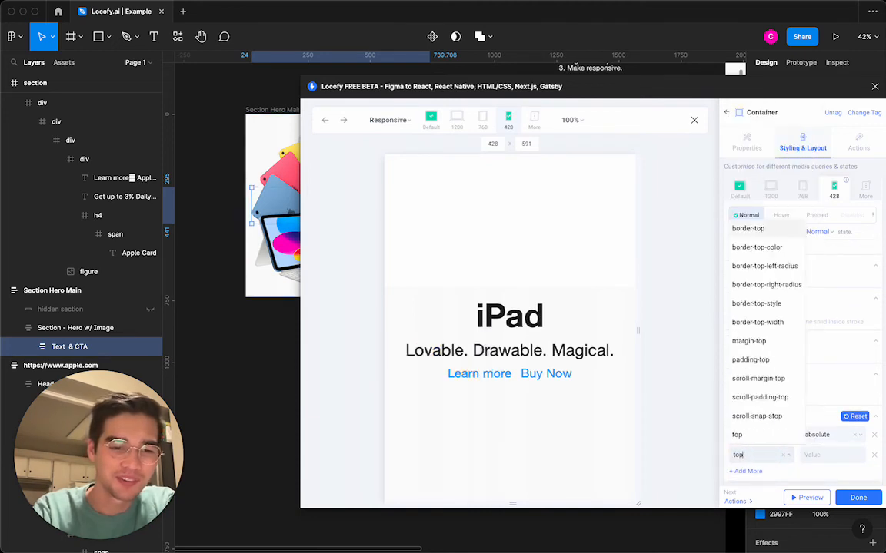
{"action": "left_click", "coordinate": [766, 437]}
{"action": "left_click", "coordinate": [826, 455]}
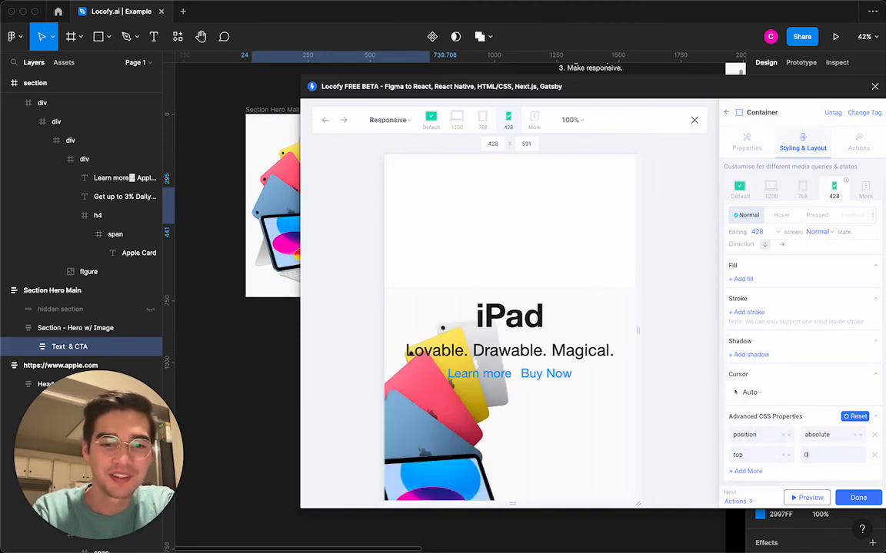
{"action": "key", "text": "Return"}
{"action": "scroll", "coordinate": [511, 269], "scroll_direction": "up", "scroll_amount": 2}
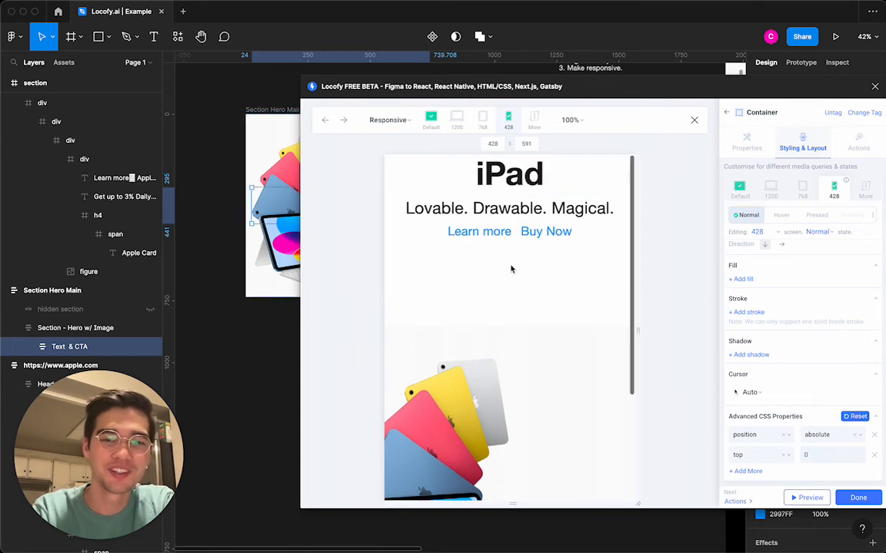
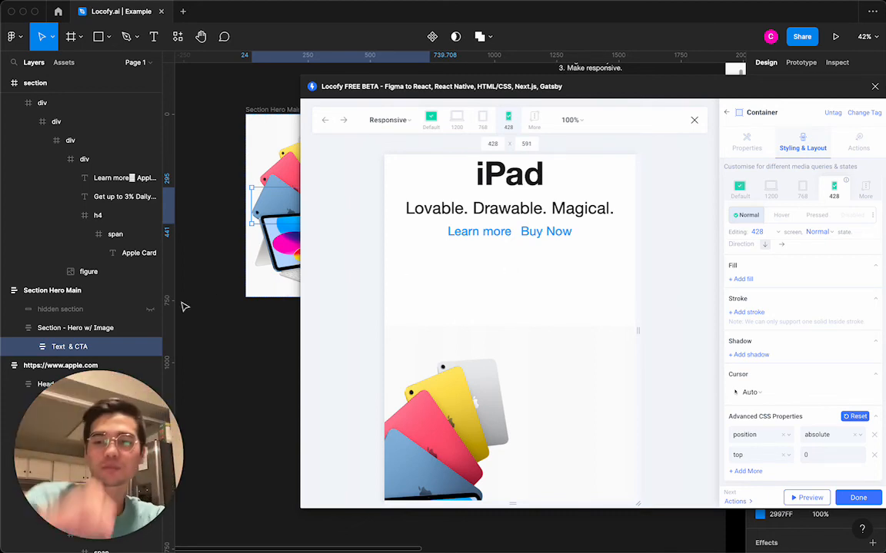
- Set the height of the hidden section to 200 px for the Default screen size
{"action": "left_click", "coordinate": [83, 309]}
{"action": "scroll", "coordinate": [803, 332], "scroll_direction": "up", "scroll_amount": 4}
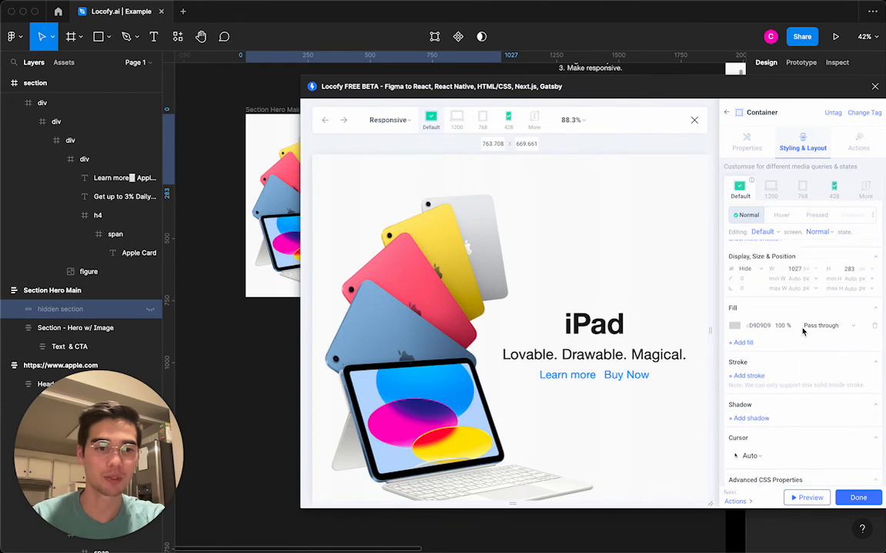
{"action": "left_click", "coordinate": [847, 357]}
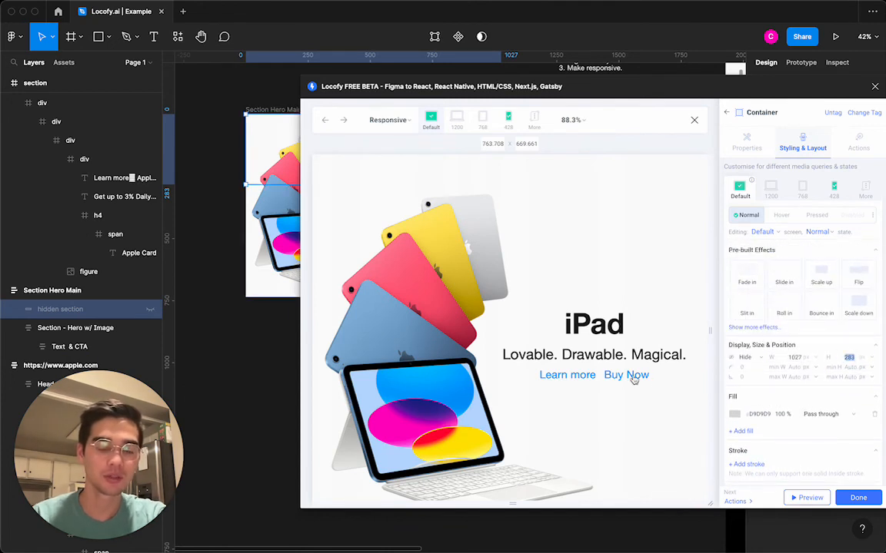
{"action": "left_click", "coordinate": [833, 186]}
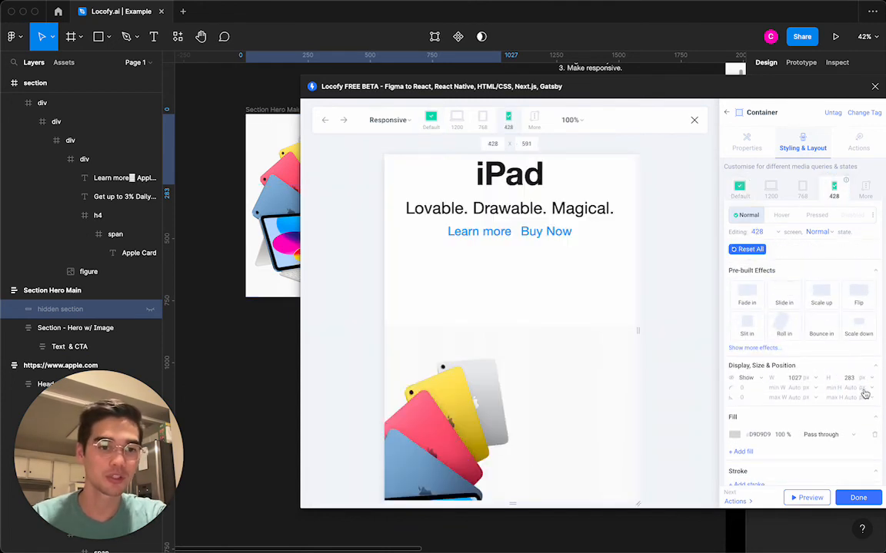
{"action": "left_click", "coordinate": [848, 377]}
{"action": "left_click", "coordinate": [738, 183]}
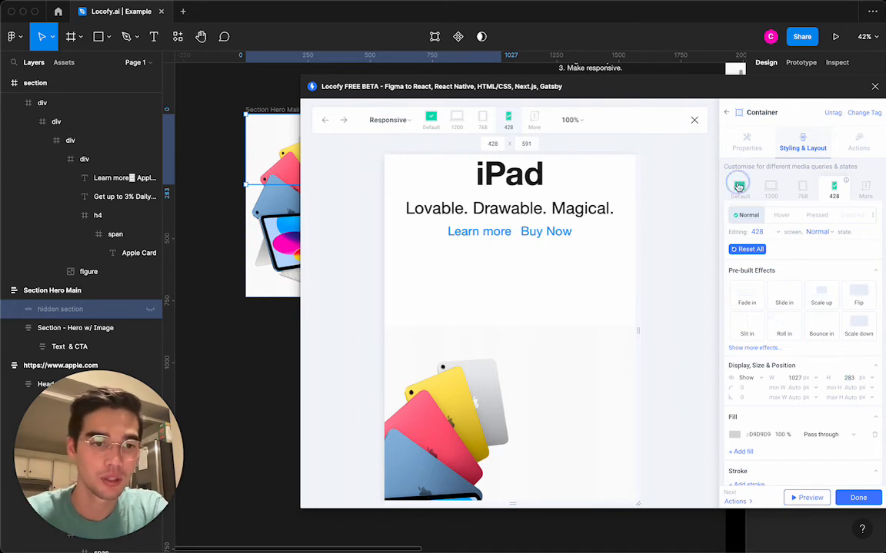
{"action": "left_click", "coordinate": [848, 376]}
{"action": "key", "text": "super+a"}
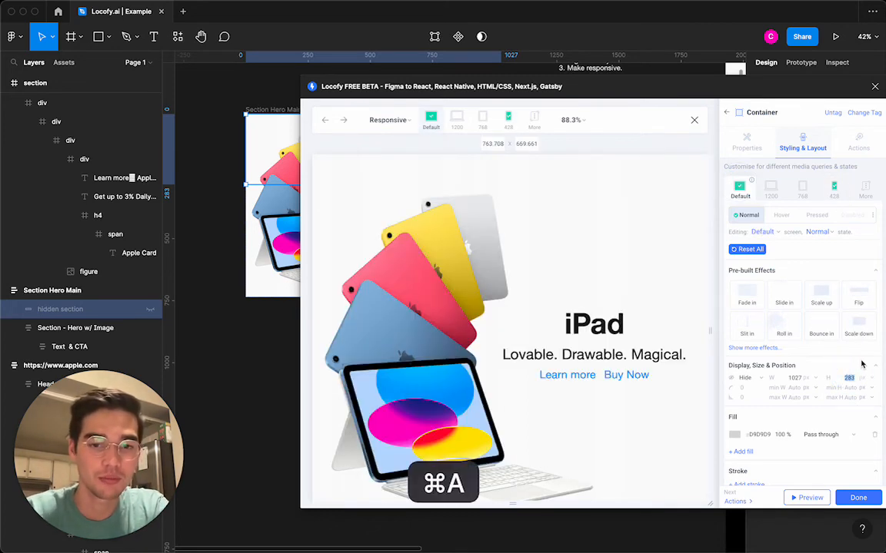
{"action": "type", "text": "200"}
{"action": "key", "text": "Return"}
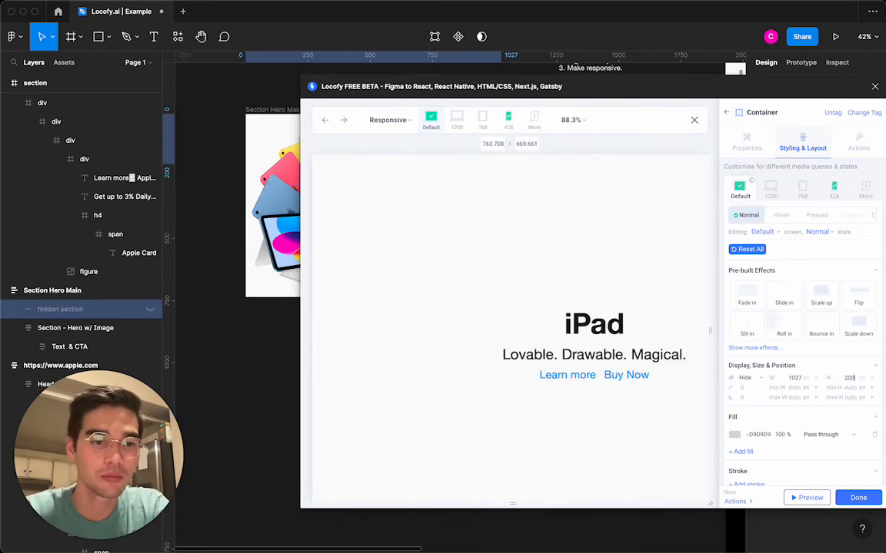
- Set the hidden section's height to 200 px for the 428 screen size and check the spacing in the preview
{"action": "left_click", "coordinate": [834, 186]}
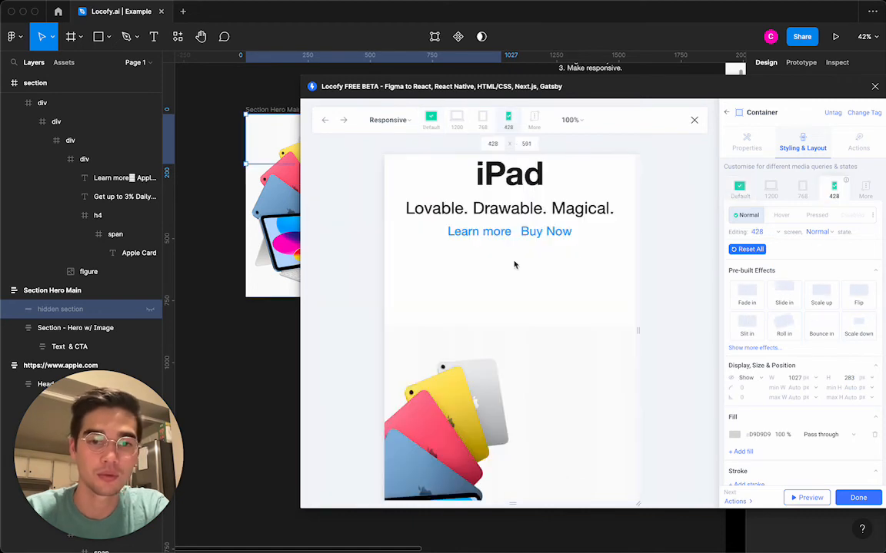
{"action": "left_click", "coordinate": [848, 378]}
{"action": "key", "text": "super+a"}
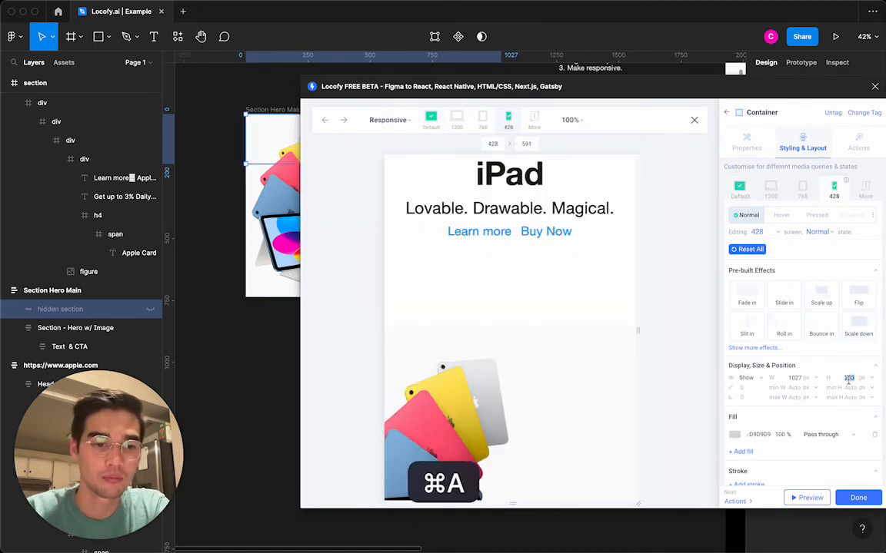
{"action": "type", "text": "200"}
{"action": "key", "text": "Return"}
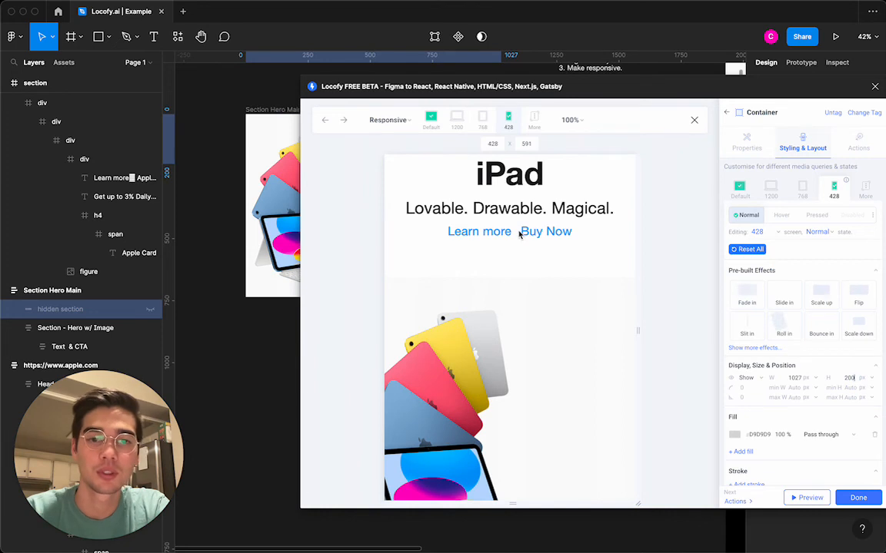
{"action": "scroll", "coordinate": [520, 234], "scroll_direction": "down", "scroll_amount": 1}
{"action": "scroll", "coordinate": [522, 236], "scroll_direction": "up", "scroll_amount": 1}
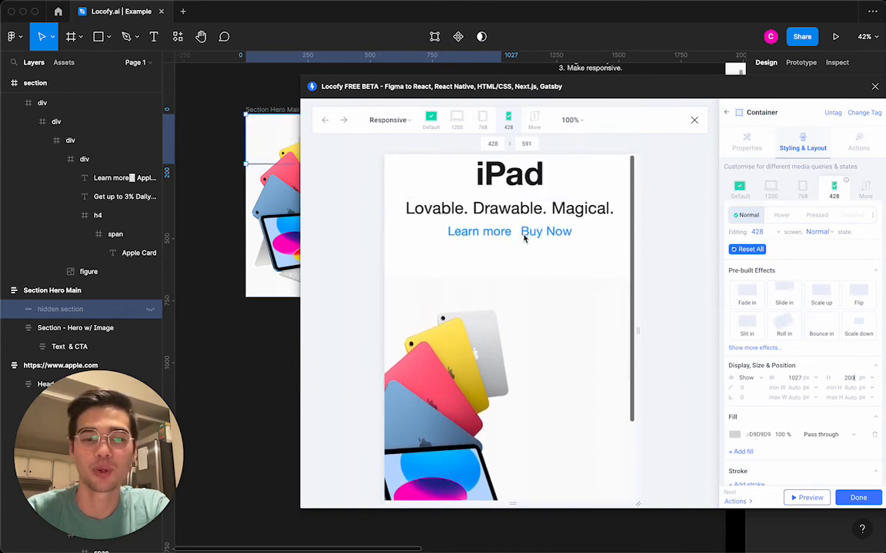
{"action": "scroll", "coordinate": [800, 346], "scroll_direction": "down", "scroll_amount": 4}
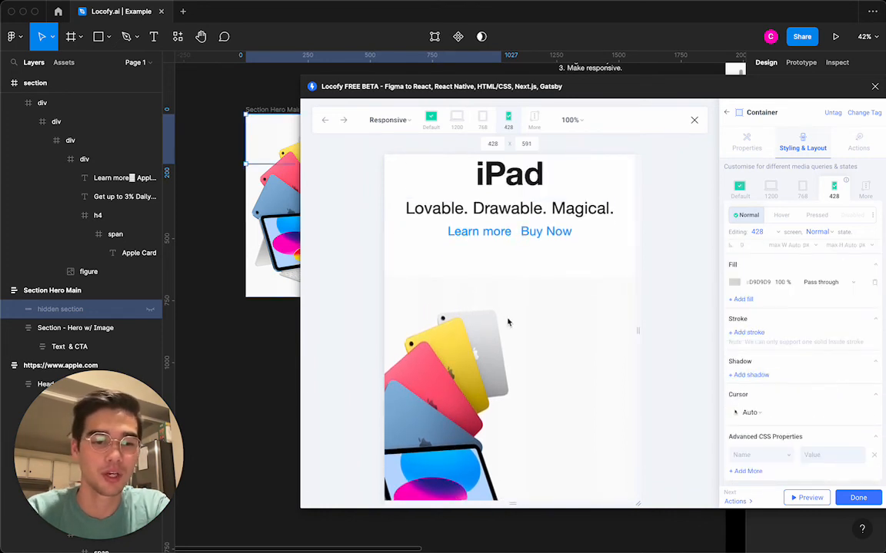
- Set the top property of Text & CTA to 16px at the 428 screen size and check the spacing in the preview
{"action": "left_click", "coordinate": [77, 348]}
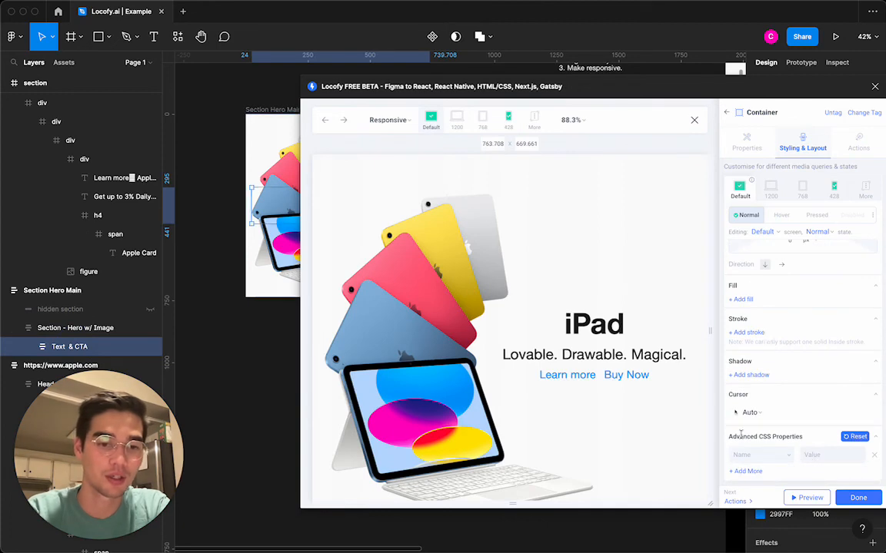
{"action": "left_click", "coordinate": [87, 330]}
{"action": "left_click", "coordinate": [86, 347]}
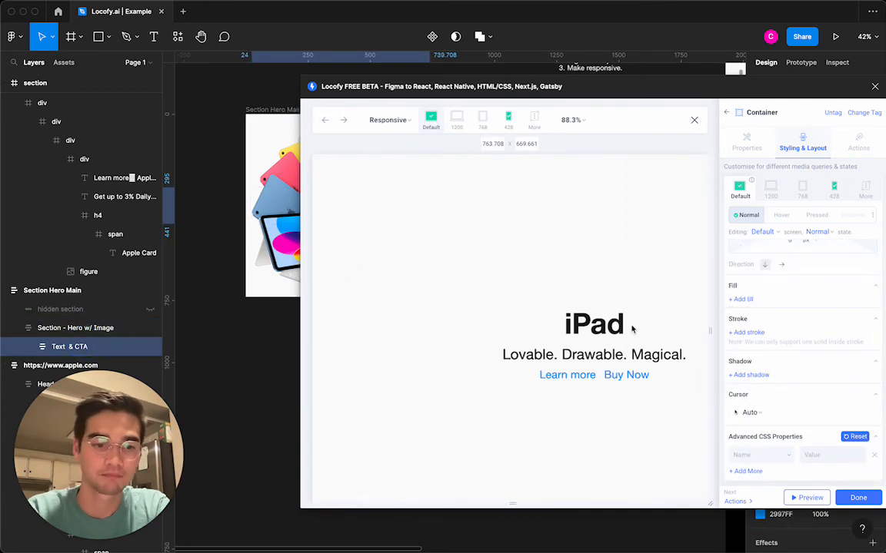
{"action": "left_click", "coordinate": [833, 188]}
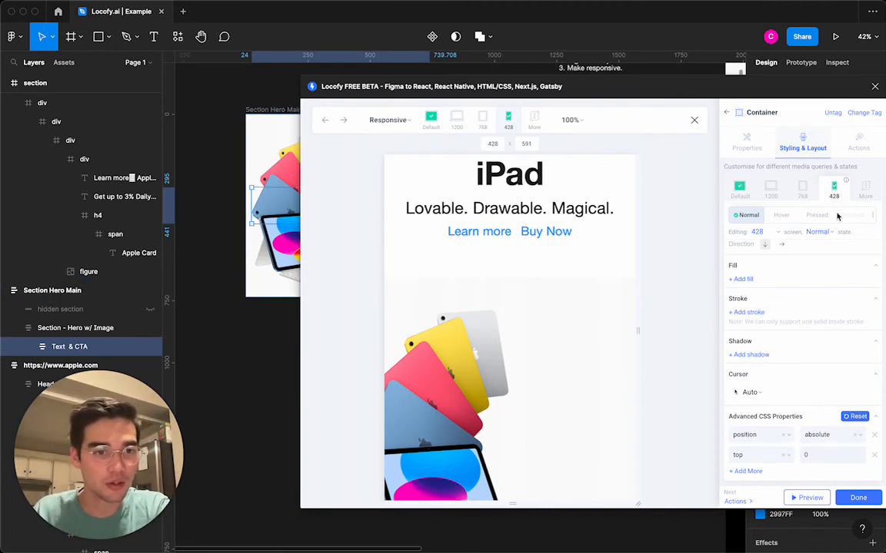
{"action": "left_click", "coordinate": [99, 346]}
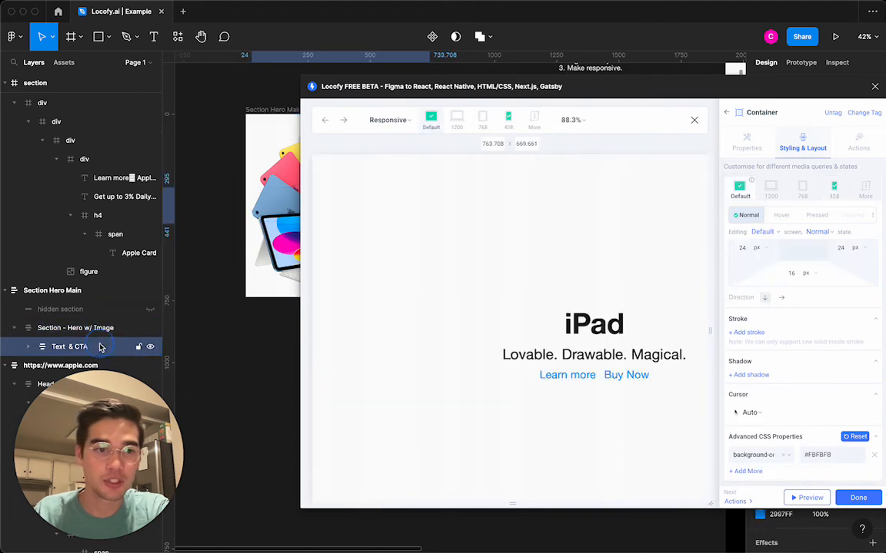
{"action": "left_click", "coordinate": [834, 188]}
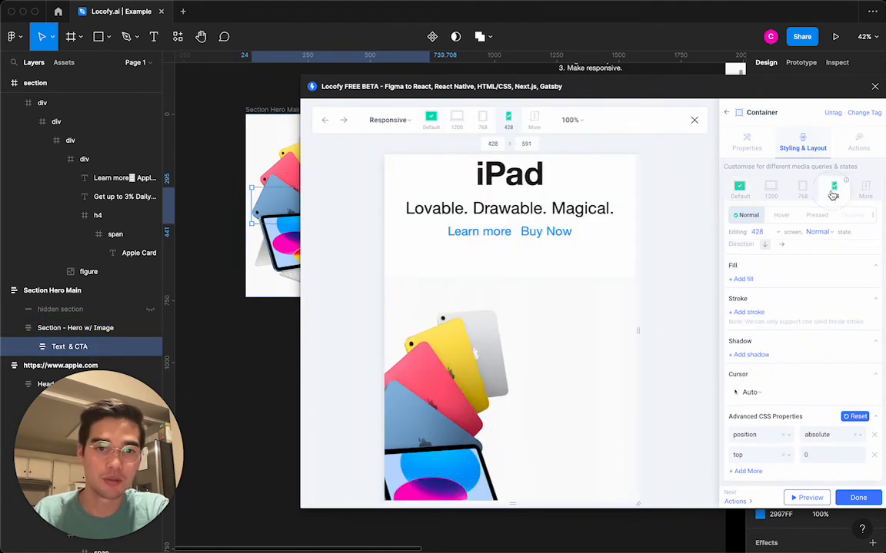
{"action": "scroll", "coordinate": [599, 343], "scroll_direction": "down", "scroll_amount": 5}
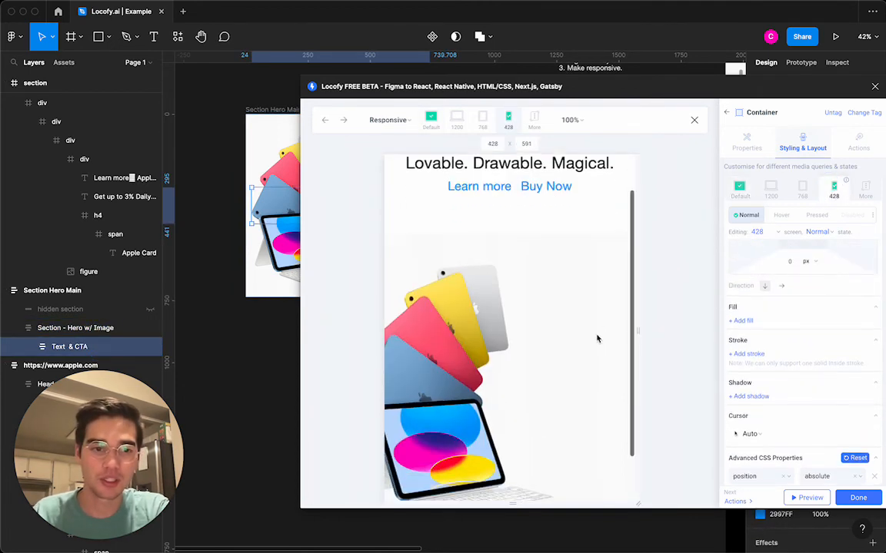
{"action": "scroll", "coordinate": [535, 406], "scroll_direction": "up", "scroll_amount": 5}
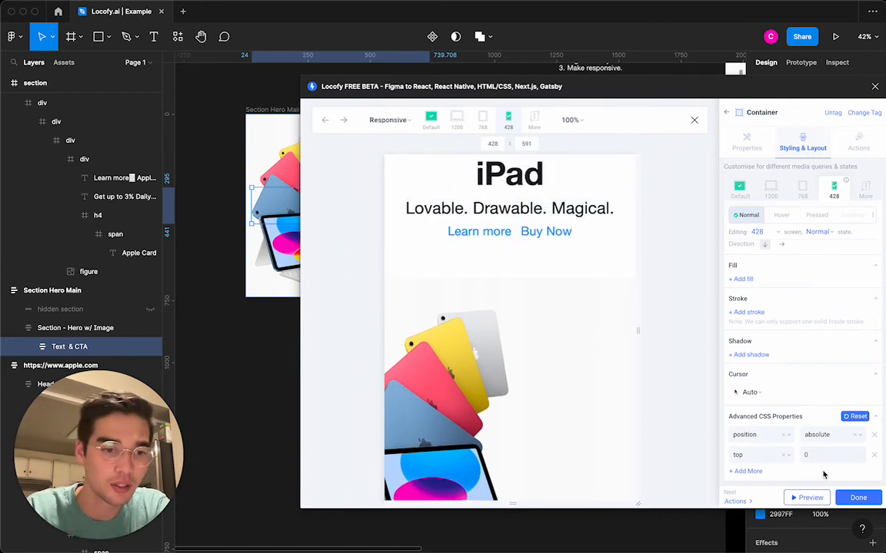
{"action": "left_click", "coordinate": [810, 457]}
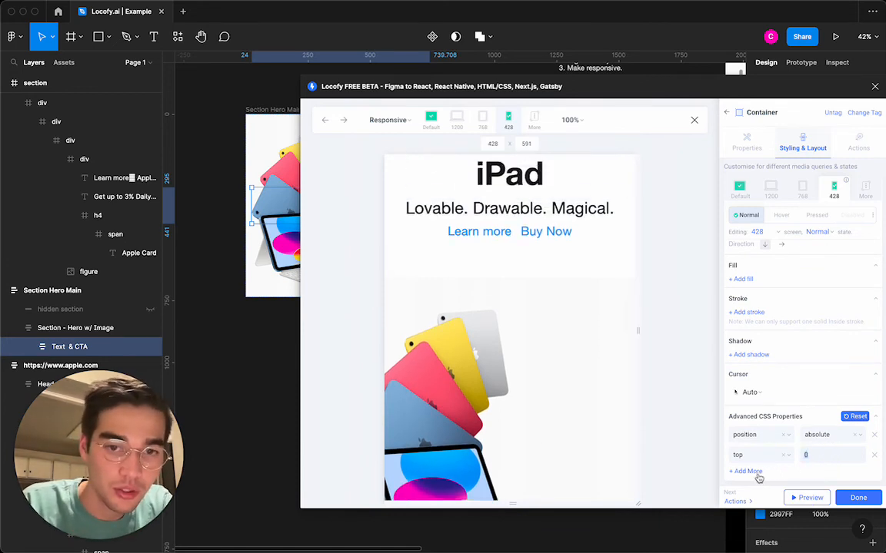
{"action": "type", "text": "1"}
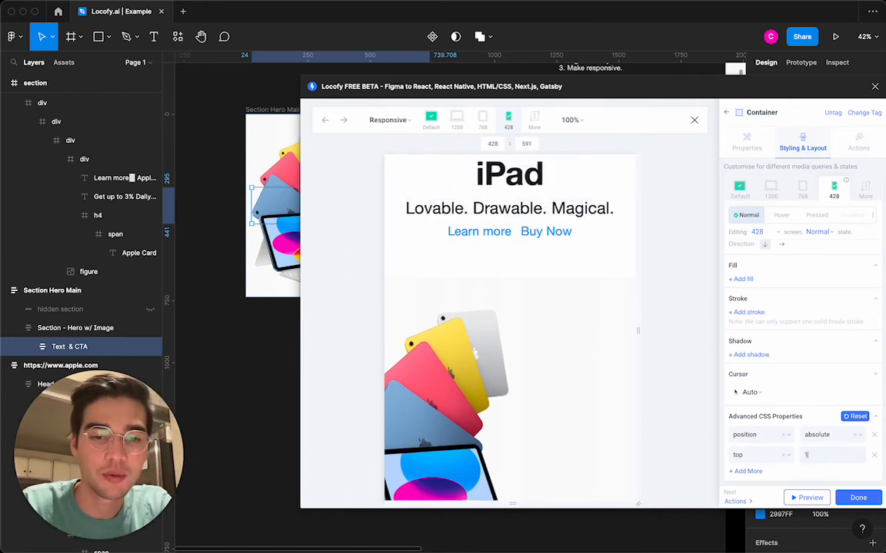
{"action": "type", "text": "6"}
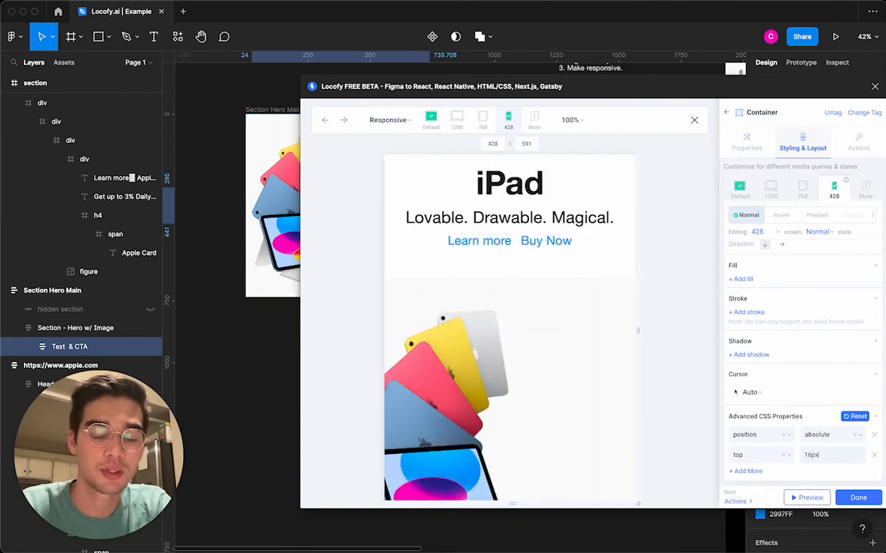
{"action": "scroll", "coordinate": [478, 292], "scroll_direction": "down", "scroll_amount": 3}
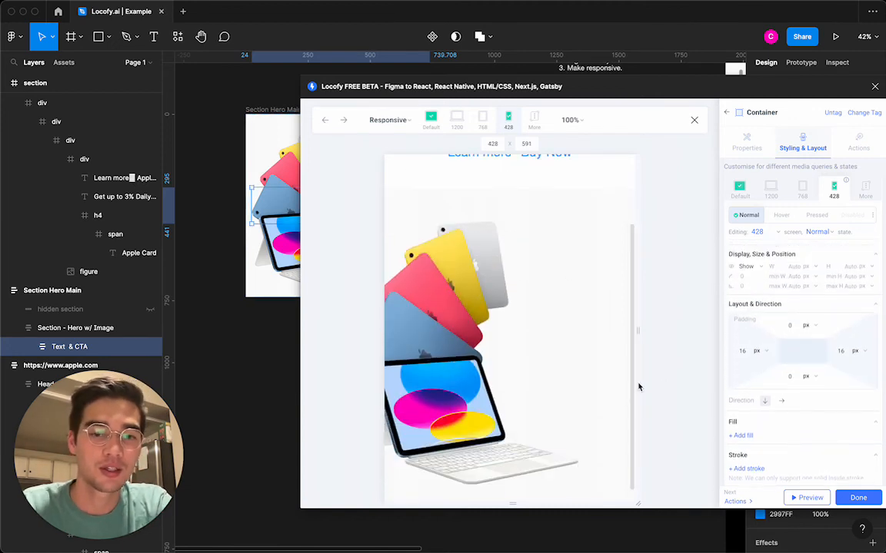
{"action": "scroll", "coordinate": [635, 355], "scroll_direction": "up", "scroll_amount": 3}
{"action": "scroll", "coordinate": [769, 369], "scroll_direction": "down", "scroll_amount": 5}
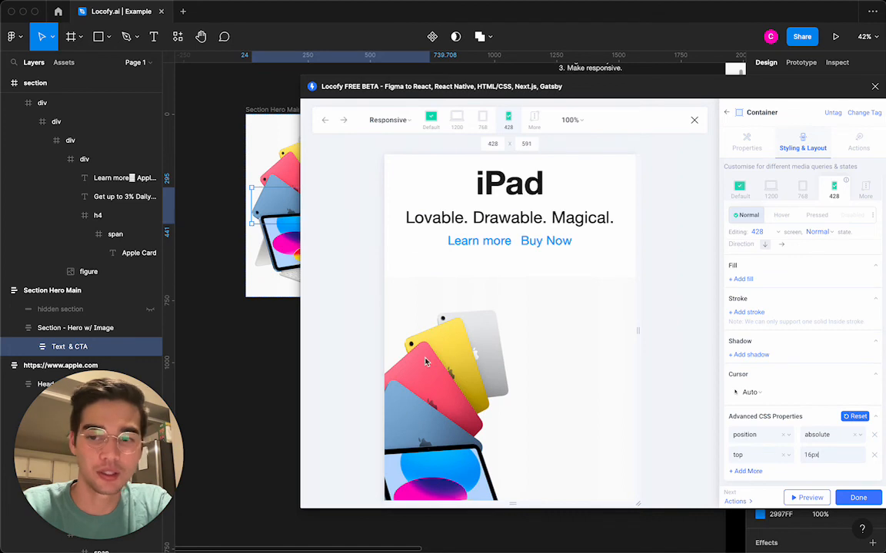
- Add a background-color of #FBFBFB to Section Hero Main for the Default screen size and check it at 428
{"action": "left_click", "coordinate": [75, 328]}
{"action": "left_click", "coordinate": [52, 290]}
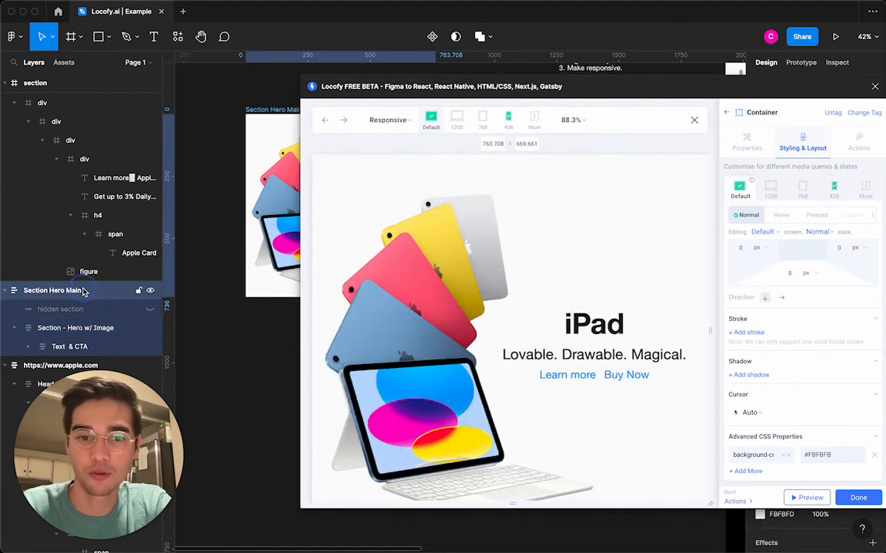
{"action": "scroll", "coordinate": [571, 357], "scroll_direction": "down", "scroll_amount": 2}
{"action": "scroll", "coordinate": [571, 358], "scroll_direction": "up", "scroll_amount": 2}
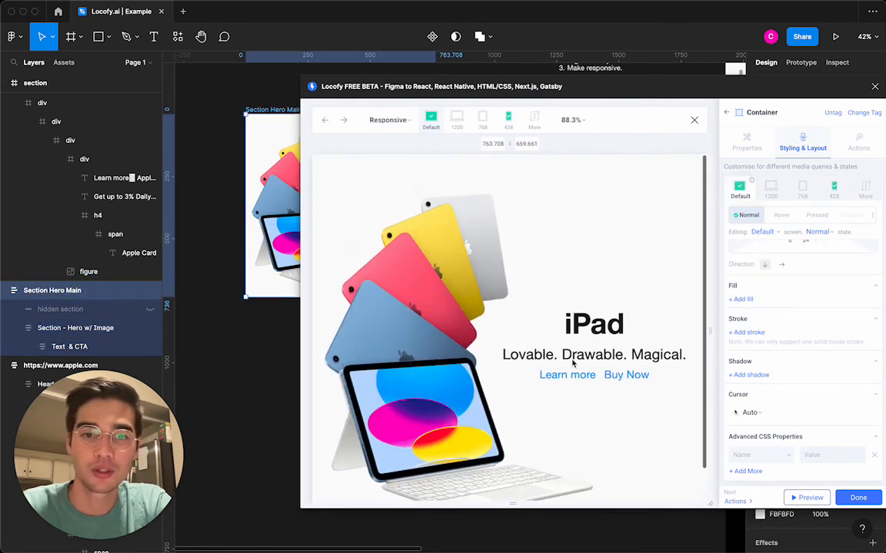
{"action": "left_click", "coordinate": [760, 455]}
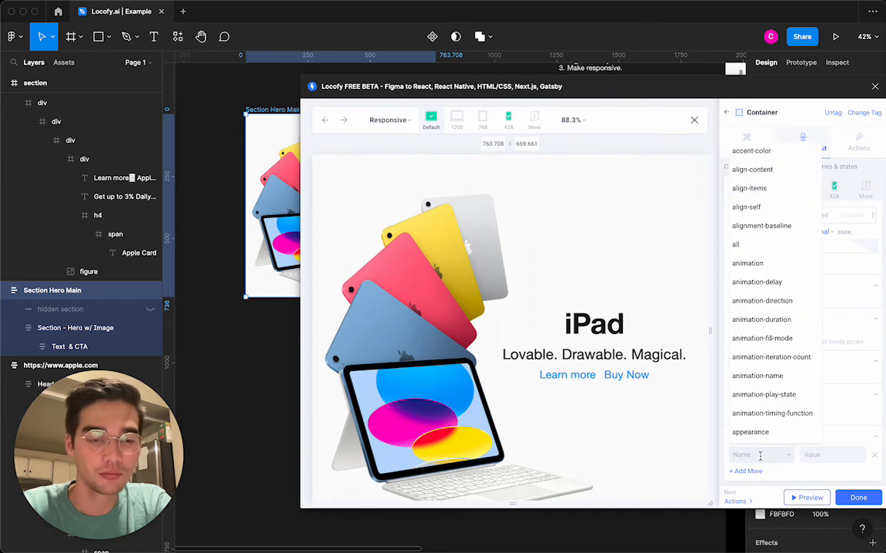
{"action": "scroll", "coordinate": [757, 323], "scroll_direction": "down", "scroll_amount": 3}
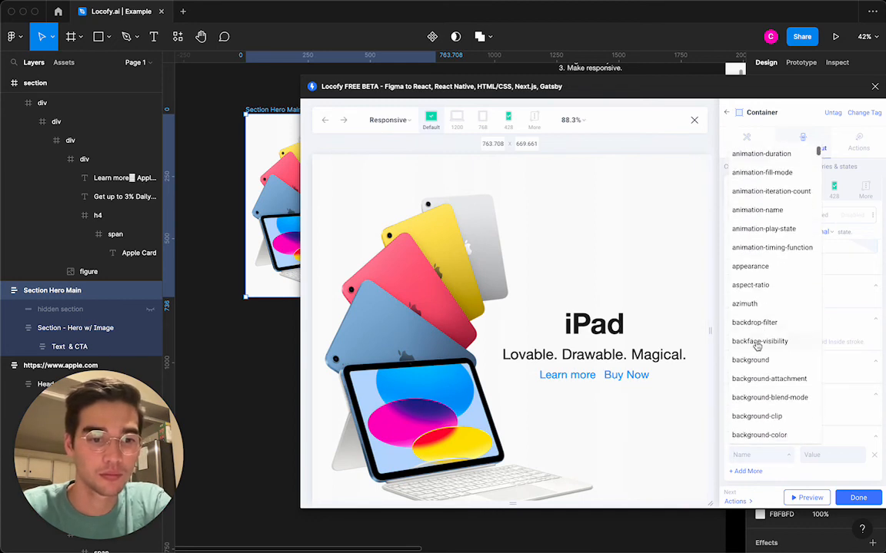
{"action": "left_click", "coordinate": [760, 435]}
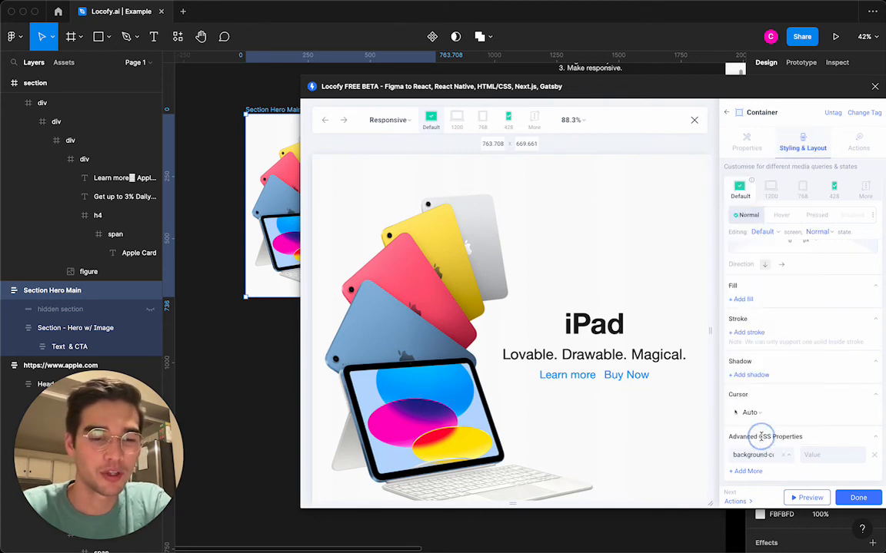
{"action": "left_click", "coordinate": [816, 454]}
{"action": "type", "text": "FBFBFB"}
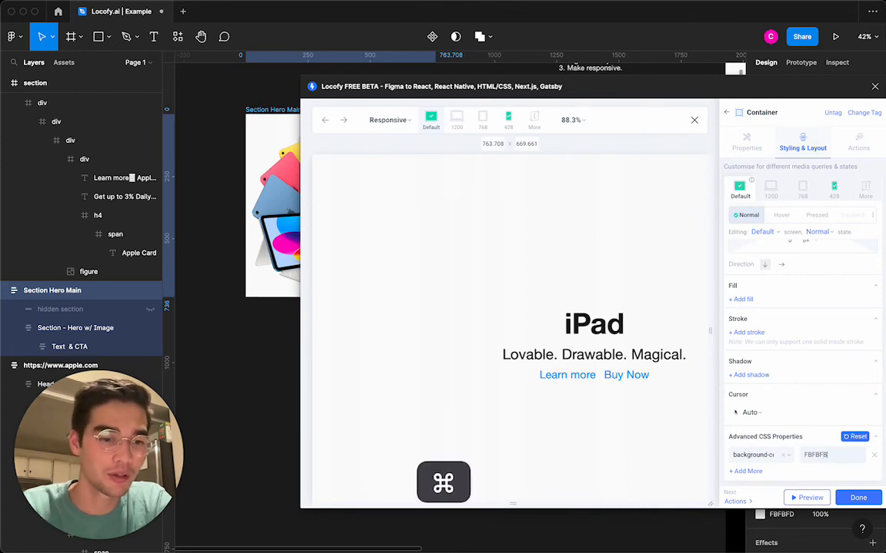
{"action": "key", "text": "super+Left"}
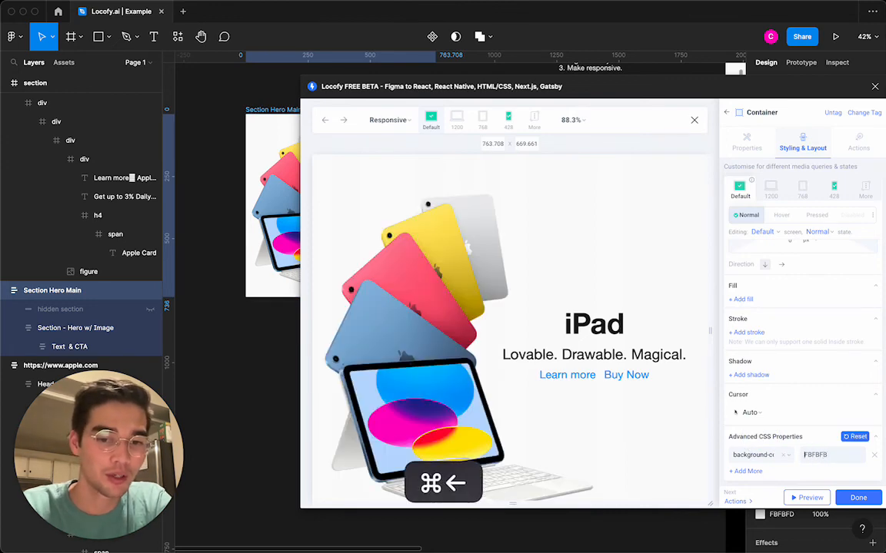
{"action": "type", "text": "#"}
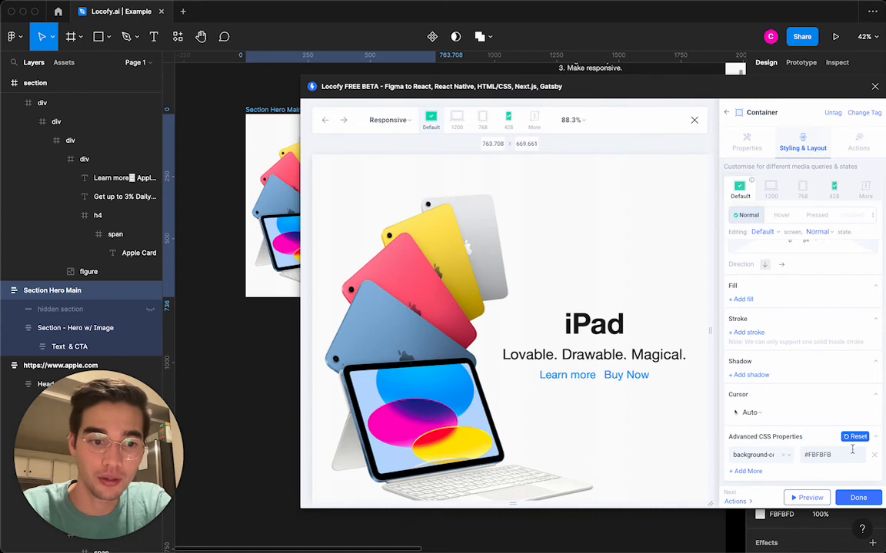
{"action": "left_click", "coordinate": [834, 187]}
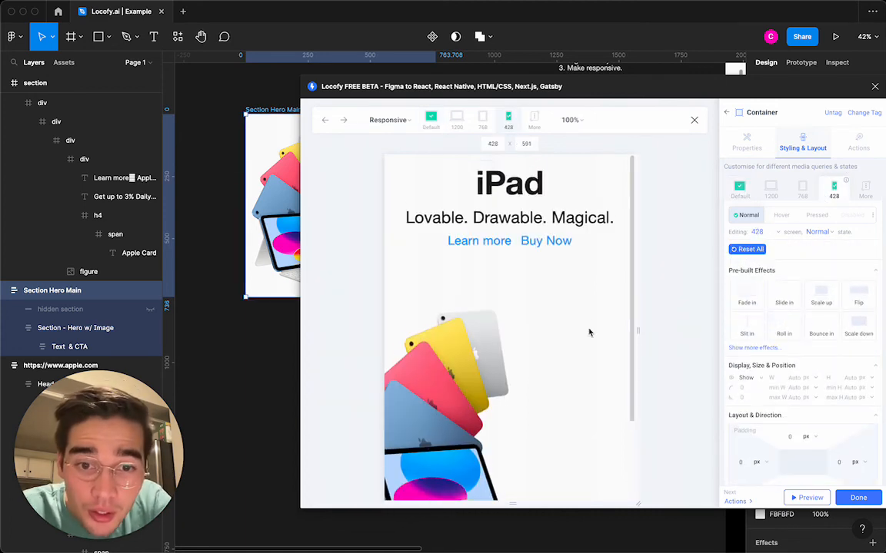
{"action": "scroll", "coordinate": [823, 355], "scroll_direction": "down", "scroll_amount": 5}
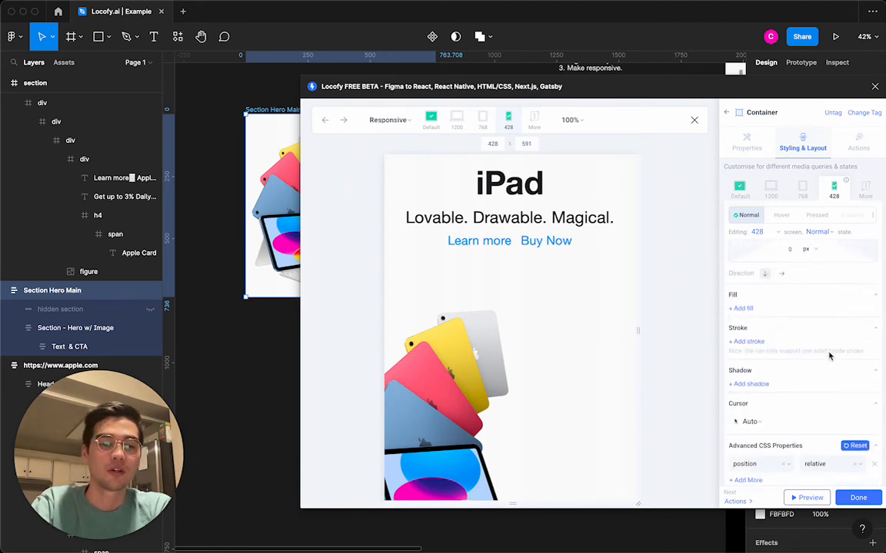
- Set the top property of Text & CTA to 32px at the 428 screen size
{"action": "left_click", "coordinate": [70, 347]}
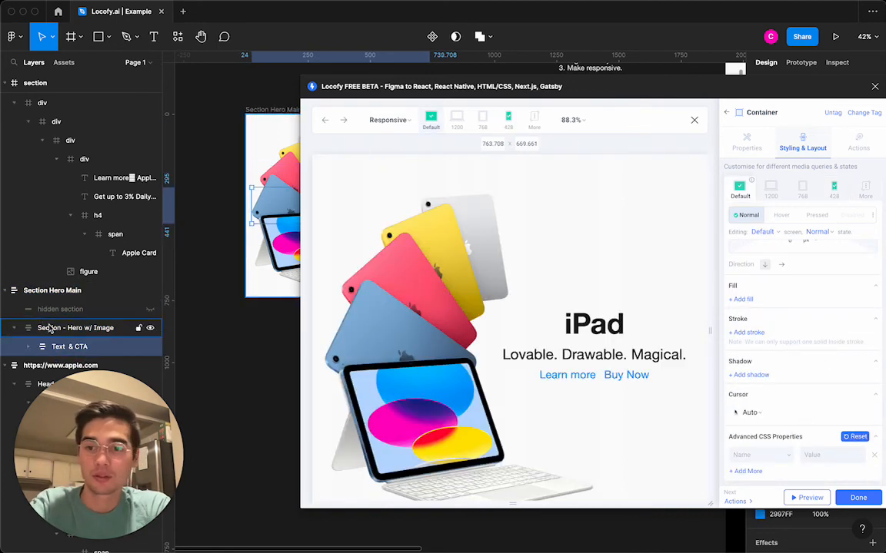
{"action": "left_click", "coordinate": [57, 330]}
{"action": "left_click", "coordinate": [84, 347]}
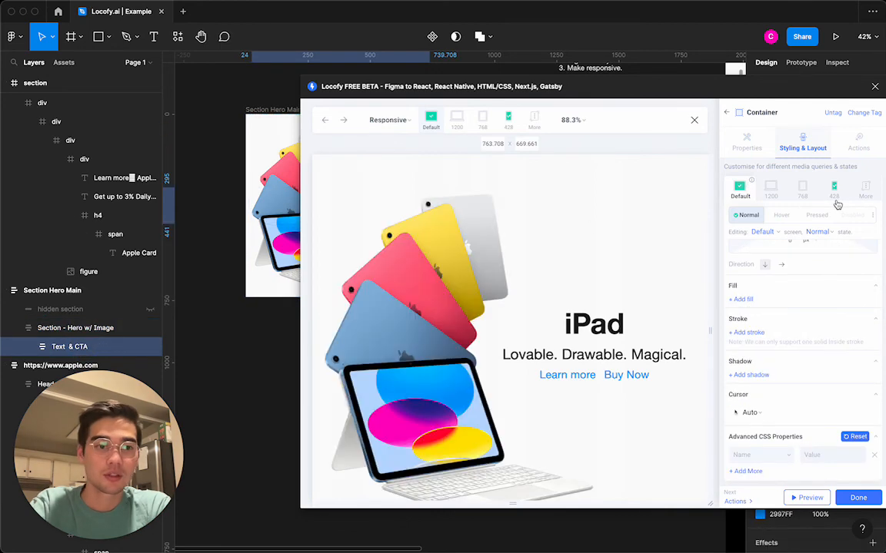
{"action": "left_click", "coordinate": [834, 186]}
{"action": "left_click", "coordinate": [816, 455]}
{"action": "type", "text": "32px"}
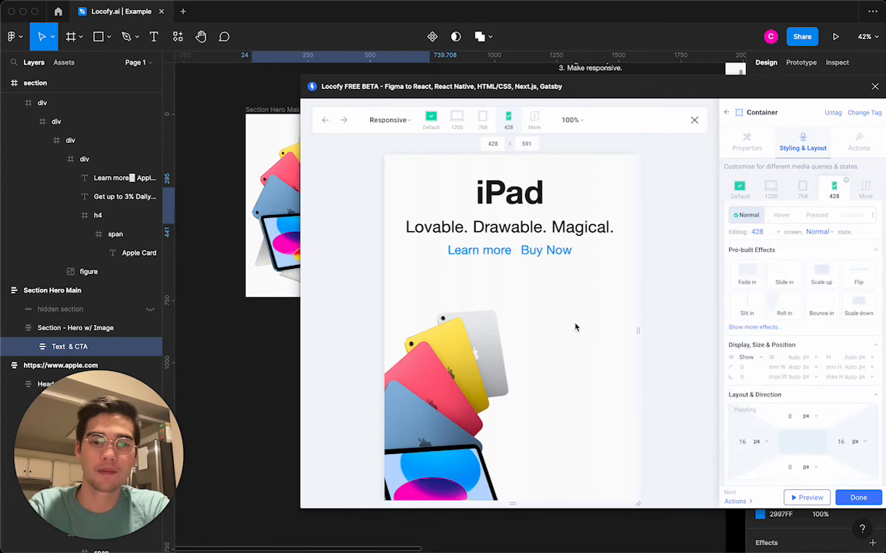
{"action": "left_click", "coordinate": [874, 86]}
{"action": "left_click", "coordinate": [508, 297]}
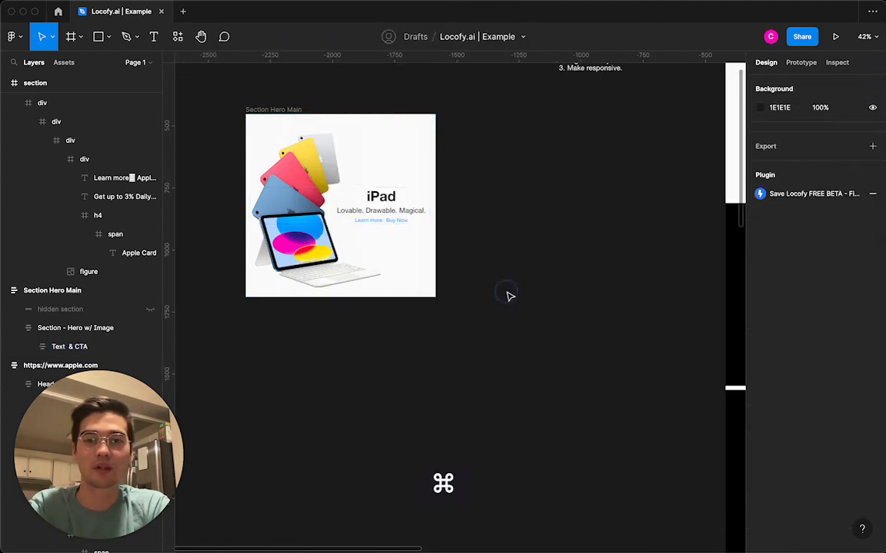
{"action": "scroll", "coordinate": [508, 297], "scroll_direction": "down", "scroll_amount": 8}
{"action": "left_click", "coordinate": [353, 232]}
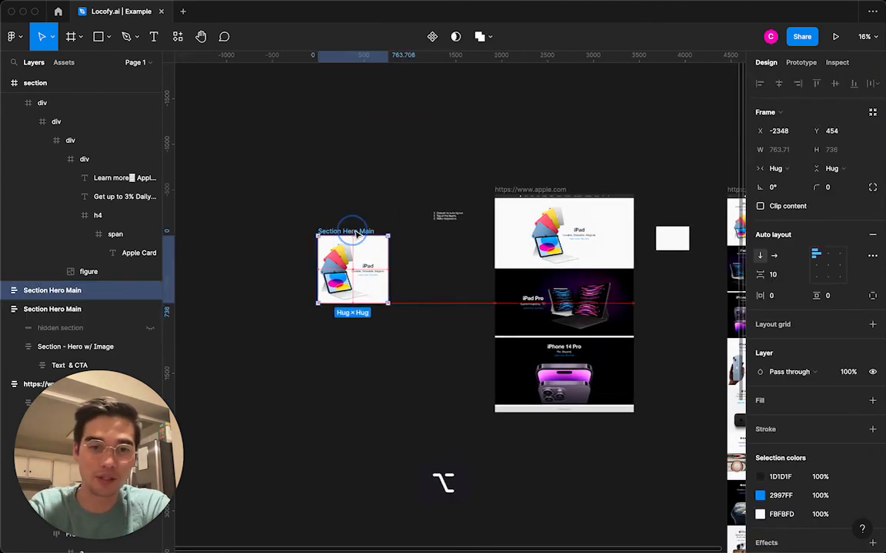
{"action": "left_click_drag", "start_coordinate": [352, 228], "coordinate": [560, 203]}
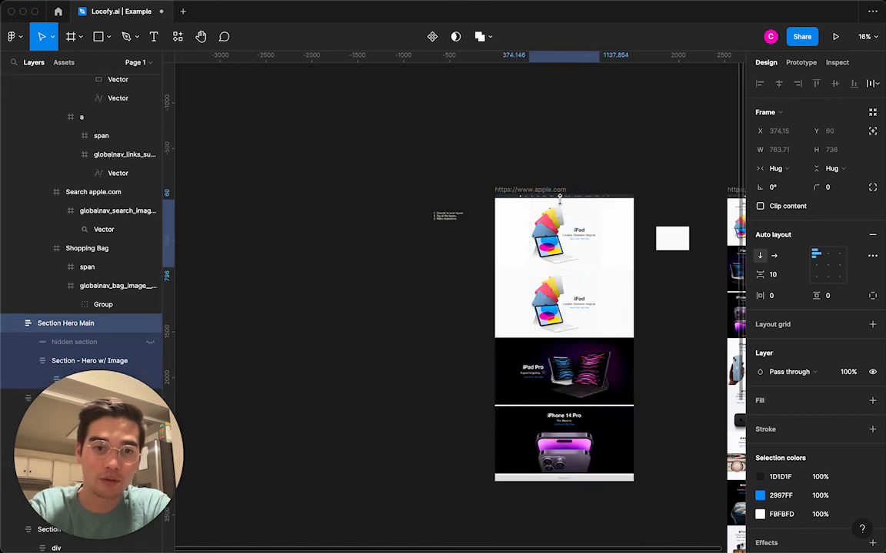
- Adjust the horizontal resizing of Section Hero Main and delete the old iPad hero section below it
{"action": "left_click", "coordinate": [787, 171]}
{"action": "left_click", "coordinate": [785, 183]}
{"action": "left_click", "coordinate": [591, 308]}
{"action": "key", "text": "Delete"}
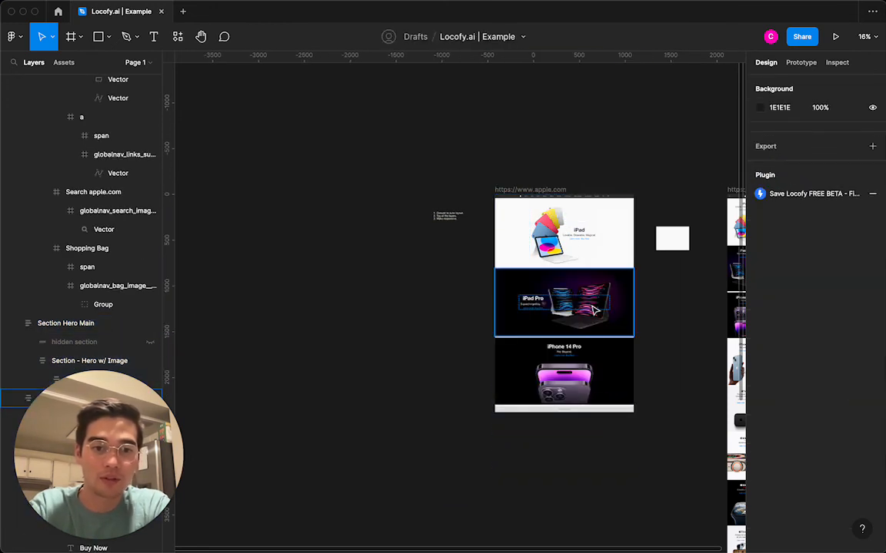
{"action": "left_click", "coordinate": [531, 189]}
{"action": "left_click", "coordinate": [178, 36]}
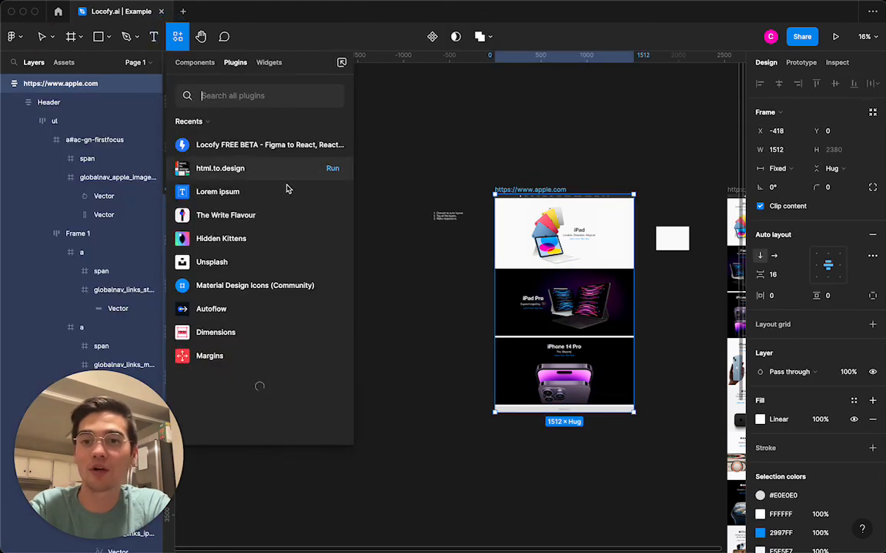
{"action": "left_click", "coordinate": [333, 149]}
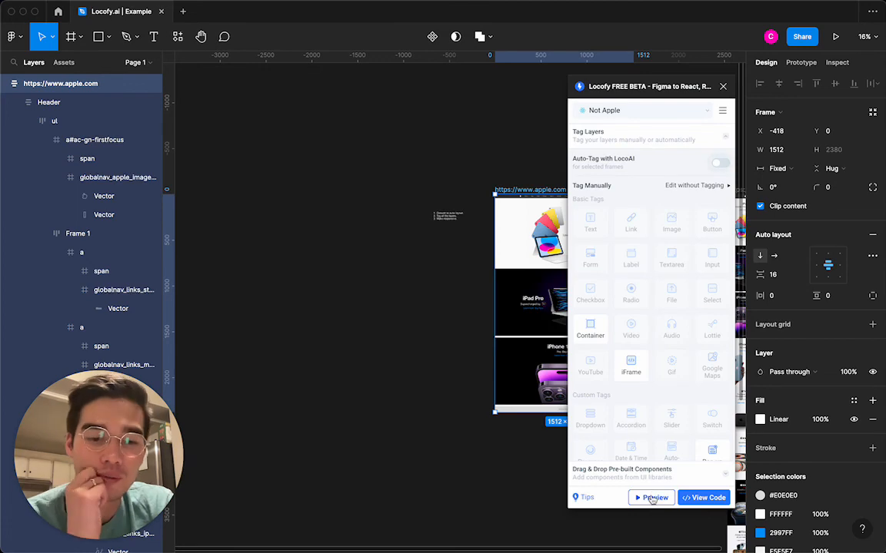
{"action": "left_click", "coordinate": [651, 500]}
- Examine the page's hero sections in the preview at the Default, 1200, 768 and 428 screen sizes
{"action": "scroll", "coordinate": [462, 354], "scroll_direction": "down", "scroll_amount": 3}
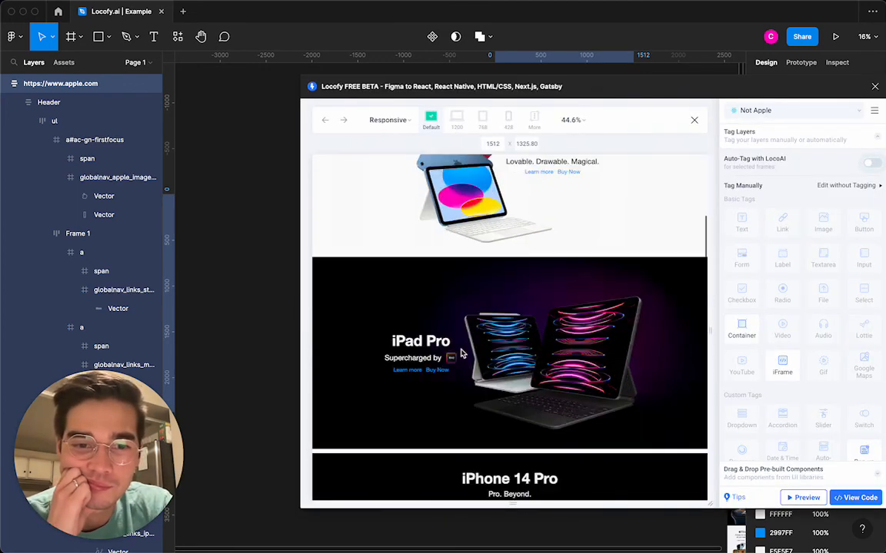
{"action": "scroll", "coordinate": [462, 354], "scroll_direction": "up", "scroll_amount": 3}
{"action": "left_click", "coordinate": [456, 117]}
{"action": "scroll", "coordinate": [474, 292], "scroll_direction": "down", "scroll_amount": 5}
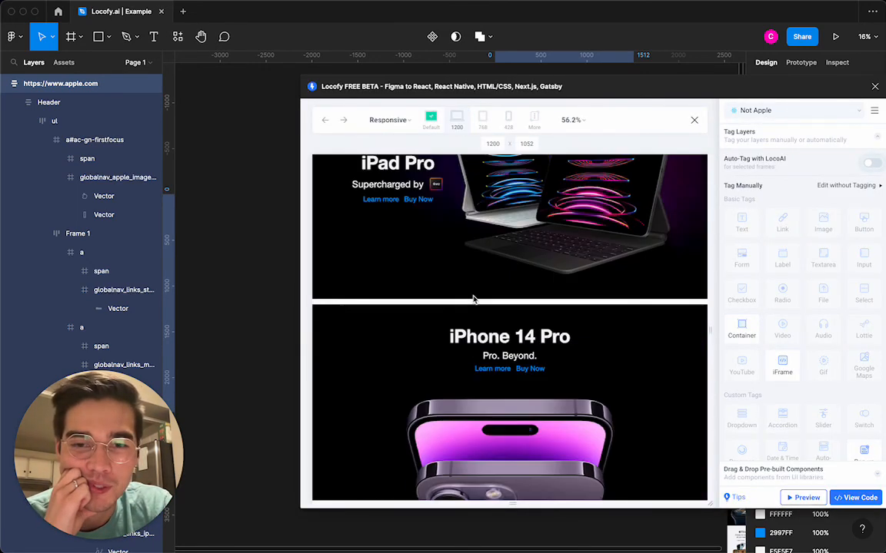
{"action": "scroll", "coordinate": [474, 292], "scroll_direction": "up", "scroll_amount": 5}
{"action": "left_click", "coordinate": [481, 117]}
{"action": "scroll", "coordinate": [433, 294], "scroll_direction": "down", "scroll_amount": 5}
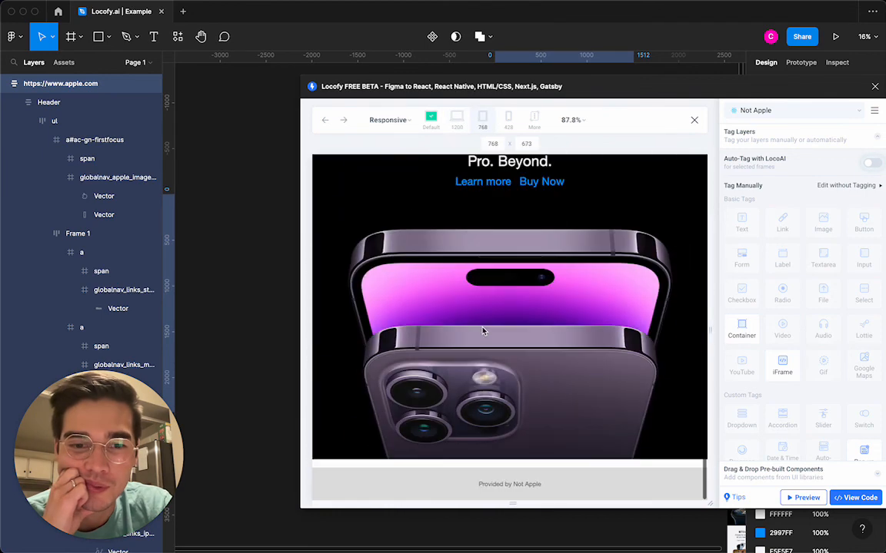
{"action": "scroll", "coordinate": [433, 293], "scroll_direction": "up", "scroll_amount": 5}
{"action": "left_click", "coordinate": [506, 121]}
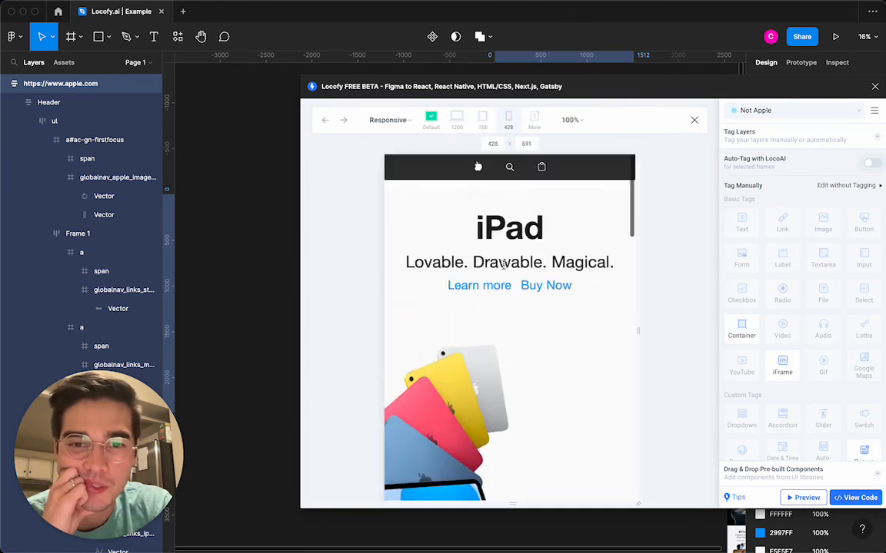
- Examine the whole page in the 428 preview, from the iPad hero section down to the footer
{"action": "scroll", "coordinate": [503, 265], "scroll_direction": "down", "scroll_amount": 5}
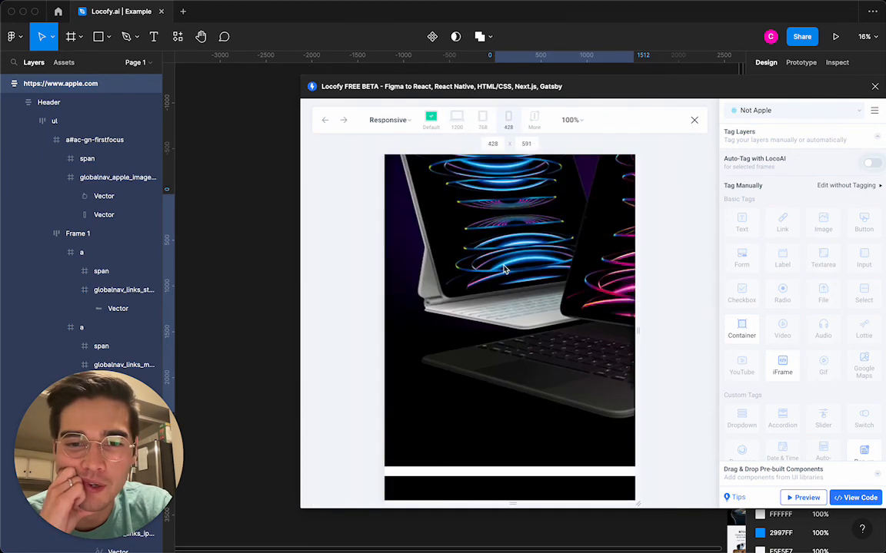
{"action": "scroll", "coordinate": [504, 268], "scroll_direction": "up", "scroll_amount": 5}
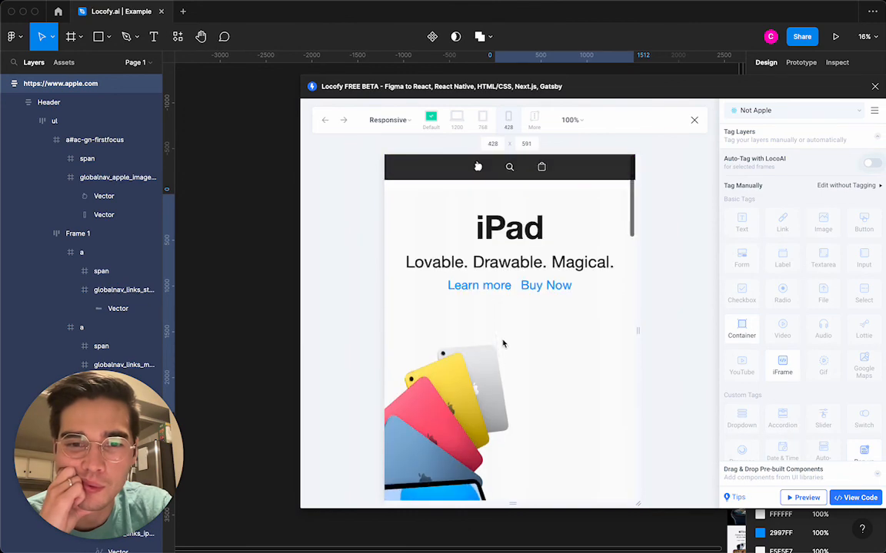
{"action": "scroll", "coordinate": [503, 343], "scroll_direction": "down", "scroll_amount": 5}
{"action": "scroll", "coordinate": [503, 344], "scroll_direction": "down", "scroll_amount": 5}
{"action": "scroll", "coordinate": [503, 344], "scroll_direction": "up", "scroll_amount": 10}
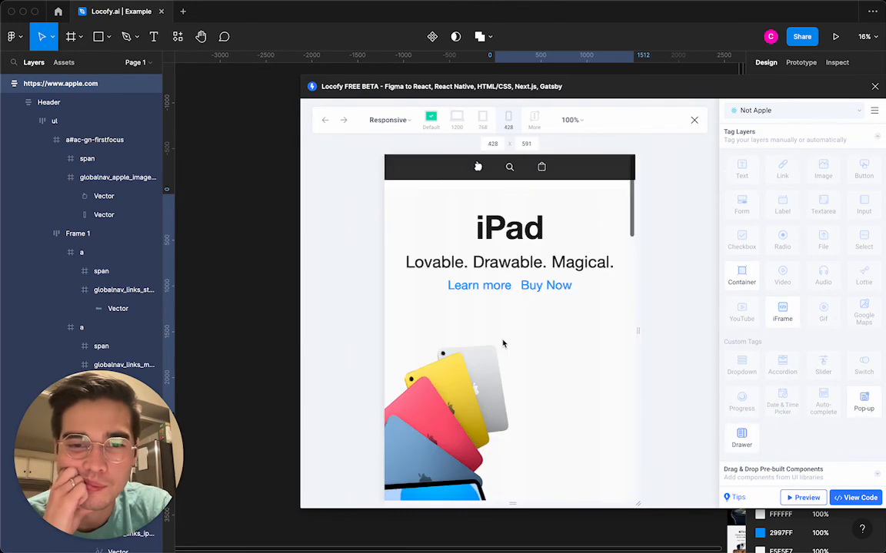
{"action": "scroll", "coordinate": [503, 344], "scroll_direction": "down", "scroll_amount": 10}
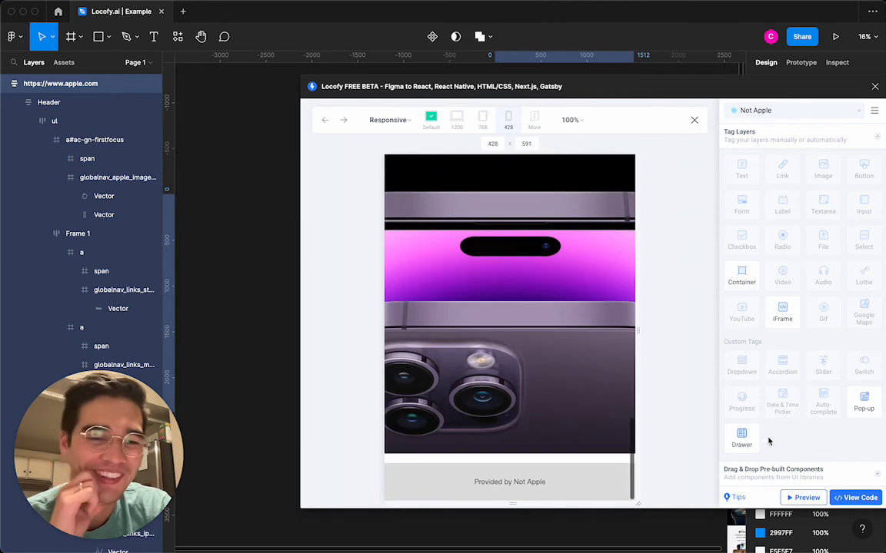
- Sync the selected frame to the Not Apple project as React code, ignoring the tagging recommendation, and open the code in Locofy Builder
{"action": "left_click", "coordinate": [867, 500]}
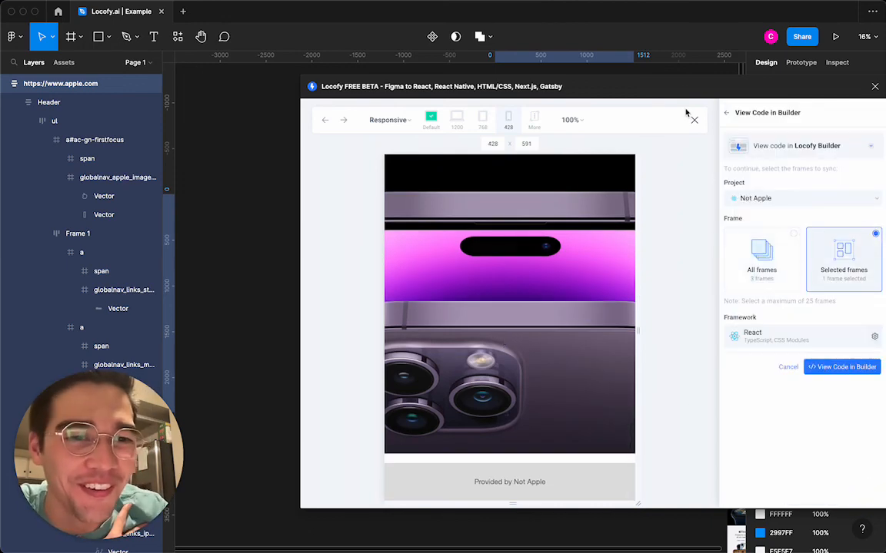
{"action": "left_click_drag", "start_coordinate": [676, 87], "coordinate": [612, 87]}
{"action": "left_click", "coordinate": [760, 368]}
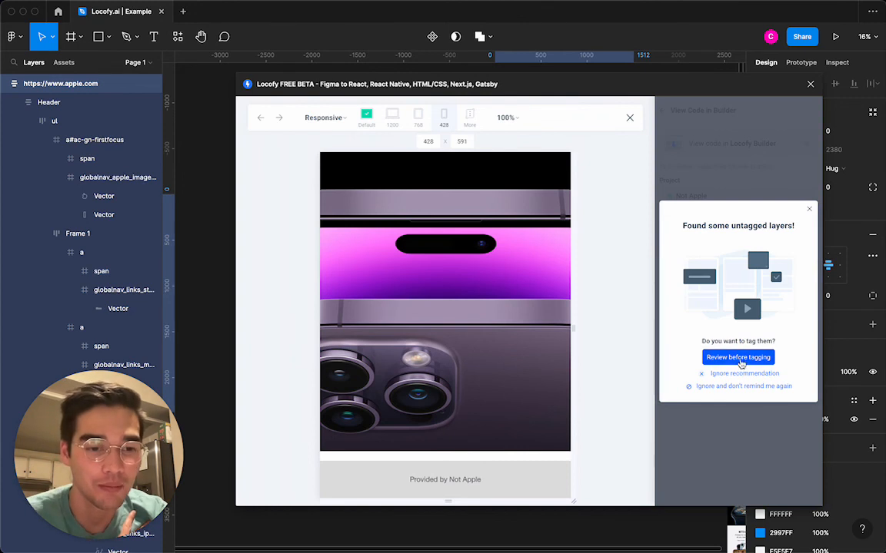
{"action": "left_click", "coordinate": [734, 374]}
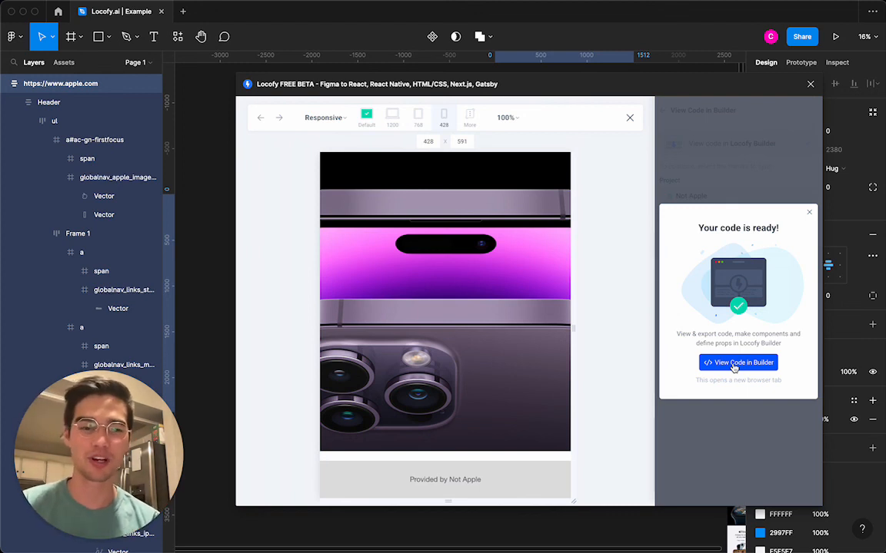
{"action": "left_click", "coordinate": [734, 364]}
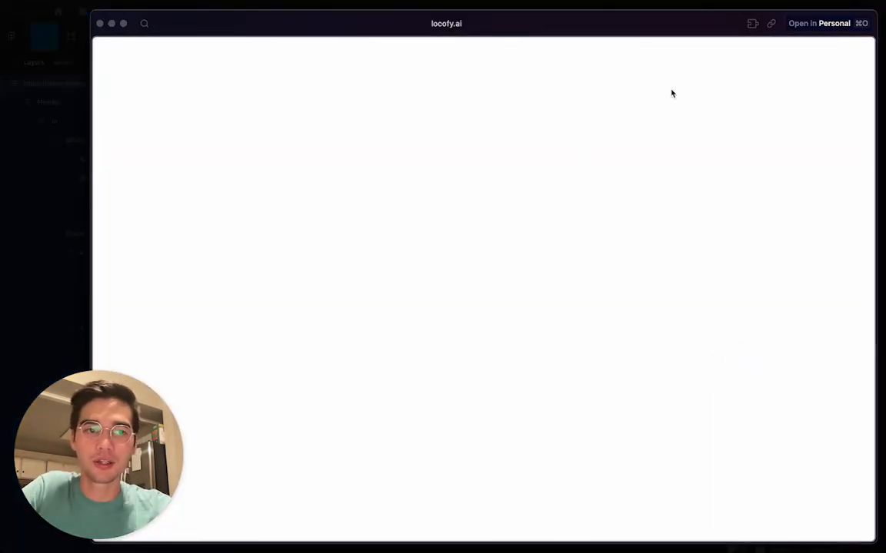
- Open the Locofy page in the Personal browser space and sign in with the Google account
{"action": "left_click", "coordinate": [799, 25]}
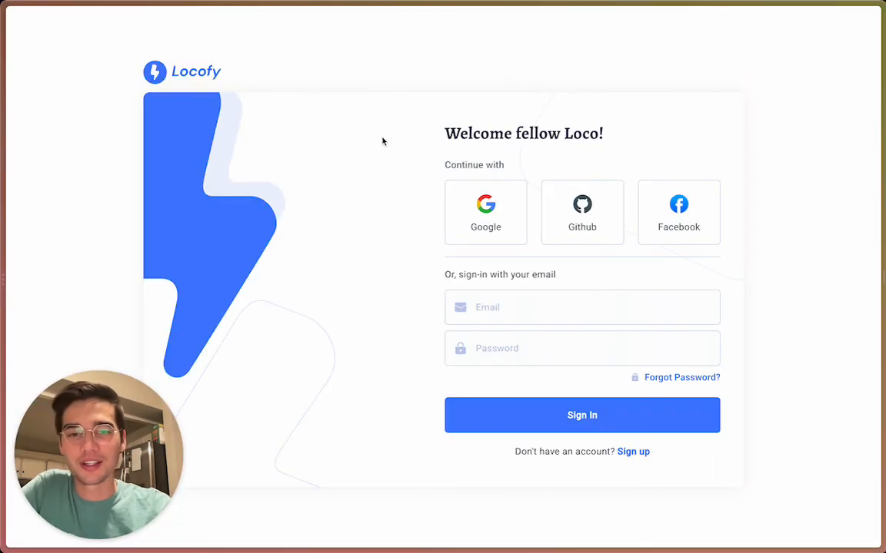
{"action": "left_click", "coordinate": [494, 221]}
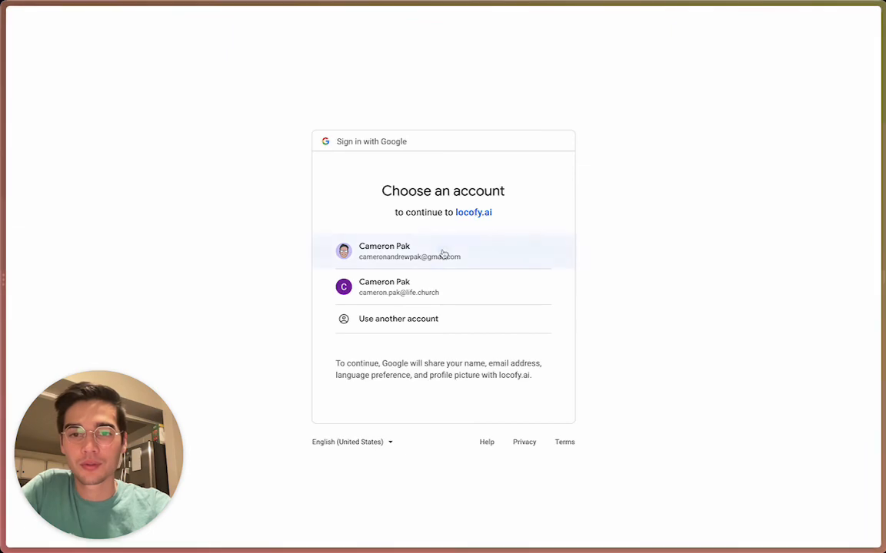
{"action": "left_click", "coordinate": [443, 255]}
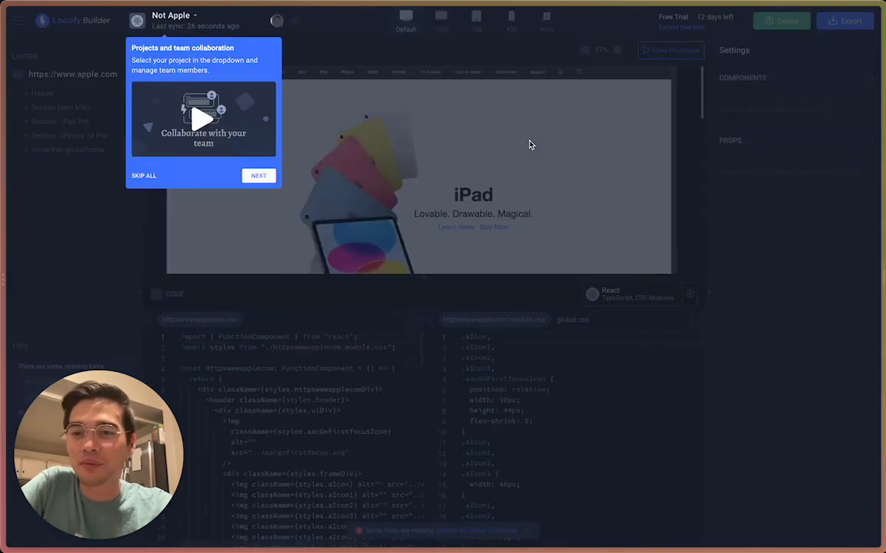
- Skip the Locofy Builder tour and close the quick overview
{"action": "left_click", "coordinate": [144, 176]}
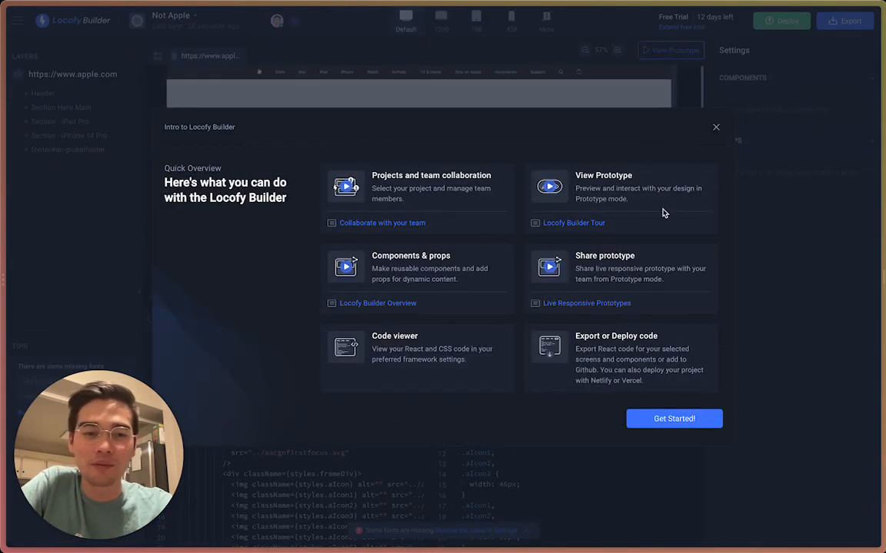
{"action": "left_click", "coordinate": [716, 131]}
{"action": "scroll", "coordinate": [465, 186], "scroll_direction": "down", "scroll_amount": 10}
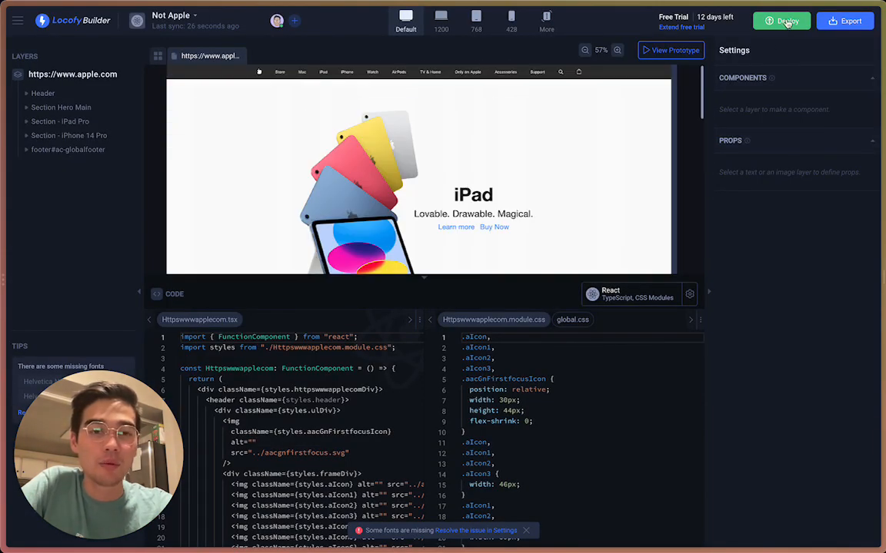
- Check the synced page in the builder at the 428 screen size down to the footer
{"action": "left_click", "coordinate": [787, 23]}
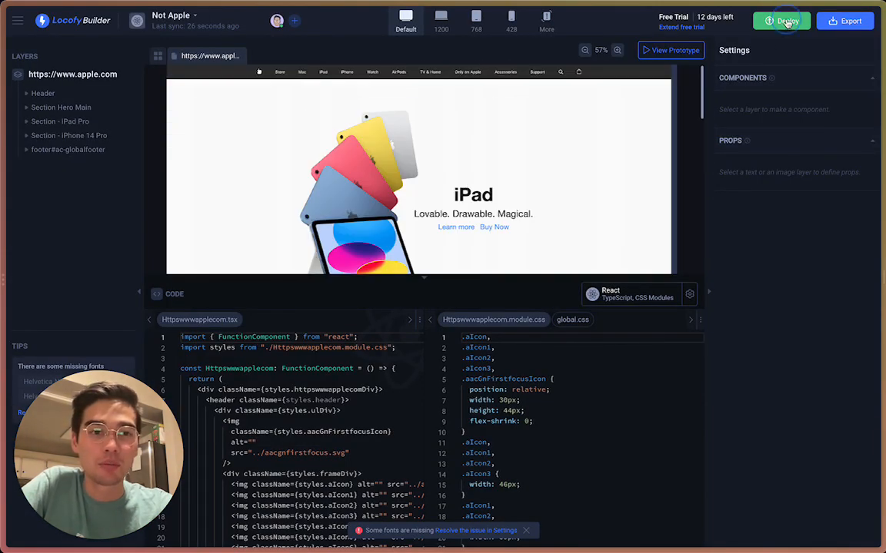
{"action": "left_click", "coordinate": [511, 22]}
{"action": "scroll", "coordinate": [471, 222], "scroll_direction": "down", "scroll_amount": 10}
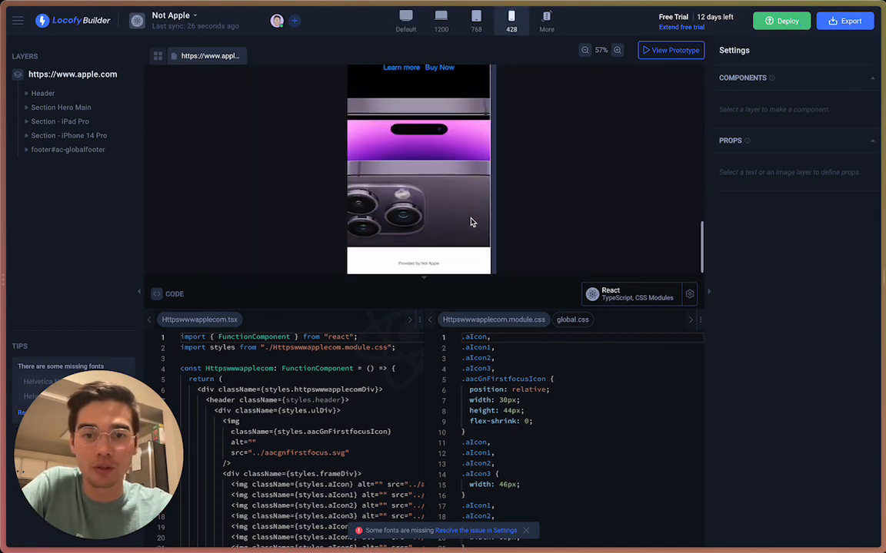
{"action": "scroll", "coordinate": [471, 222], "scroll_direction": "up", "scroll_amount": 10}
{"action": "left_click", "coordinate": [784, 23]}
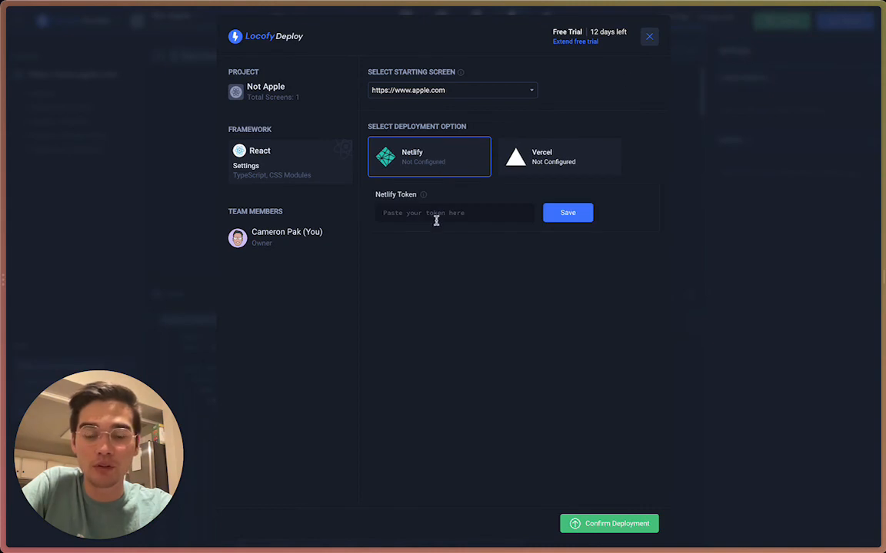
{"action": "left_click", "coordinate": [431, 92]}
{"action": "left_click", "coordinate": [419, 109]}
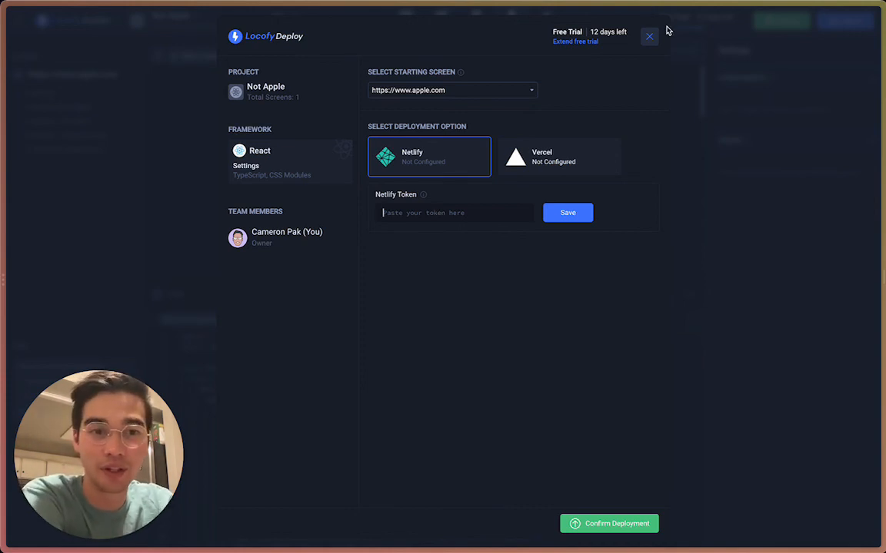
{"action": "left_click", "coordinate": [489, 91]}
{"action": "left_click", "coordinate": [489, 91]}
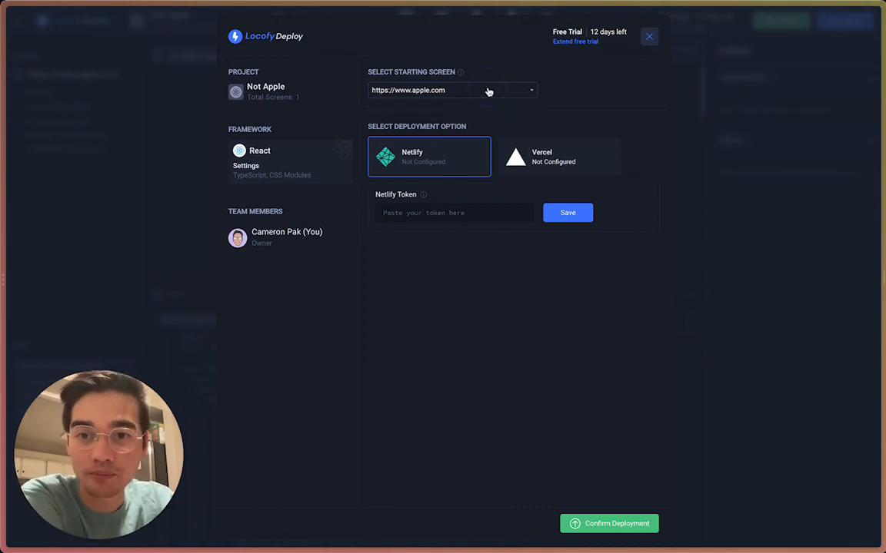